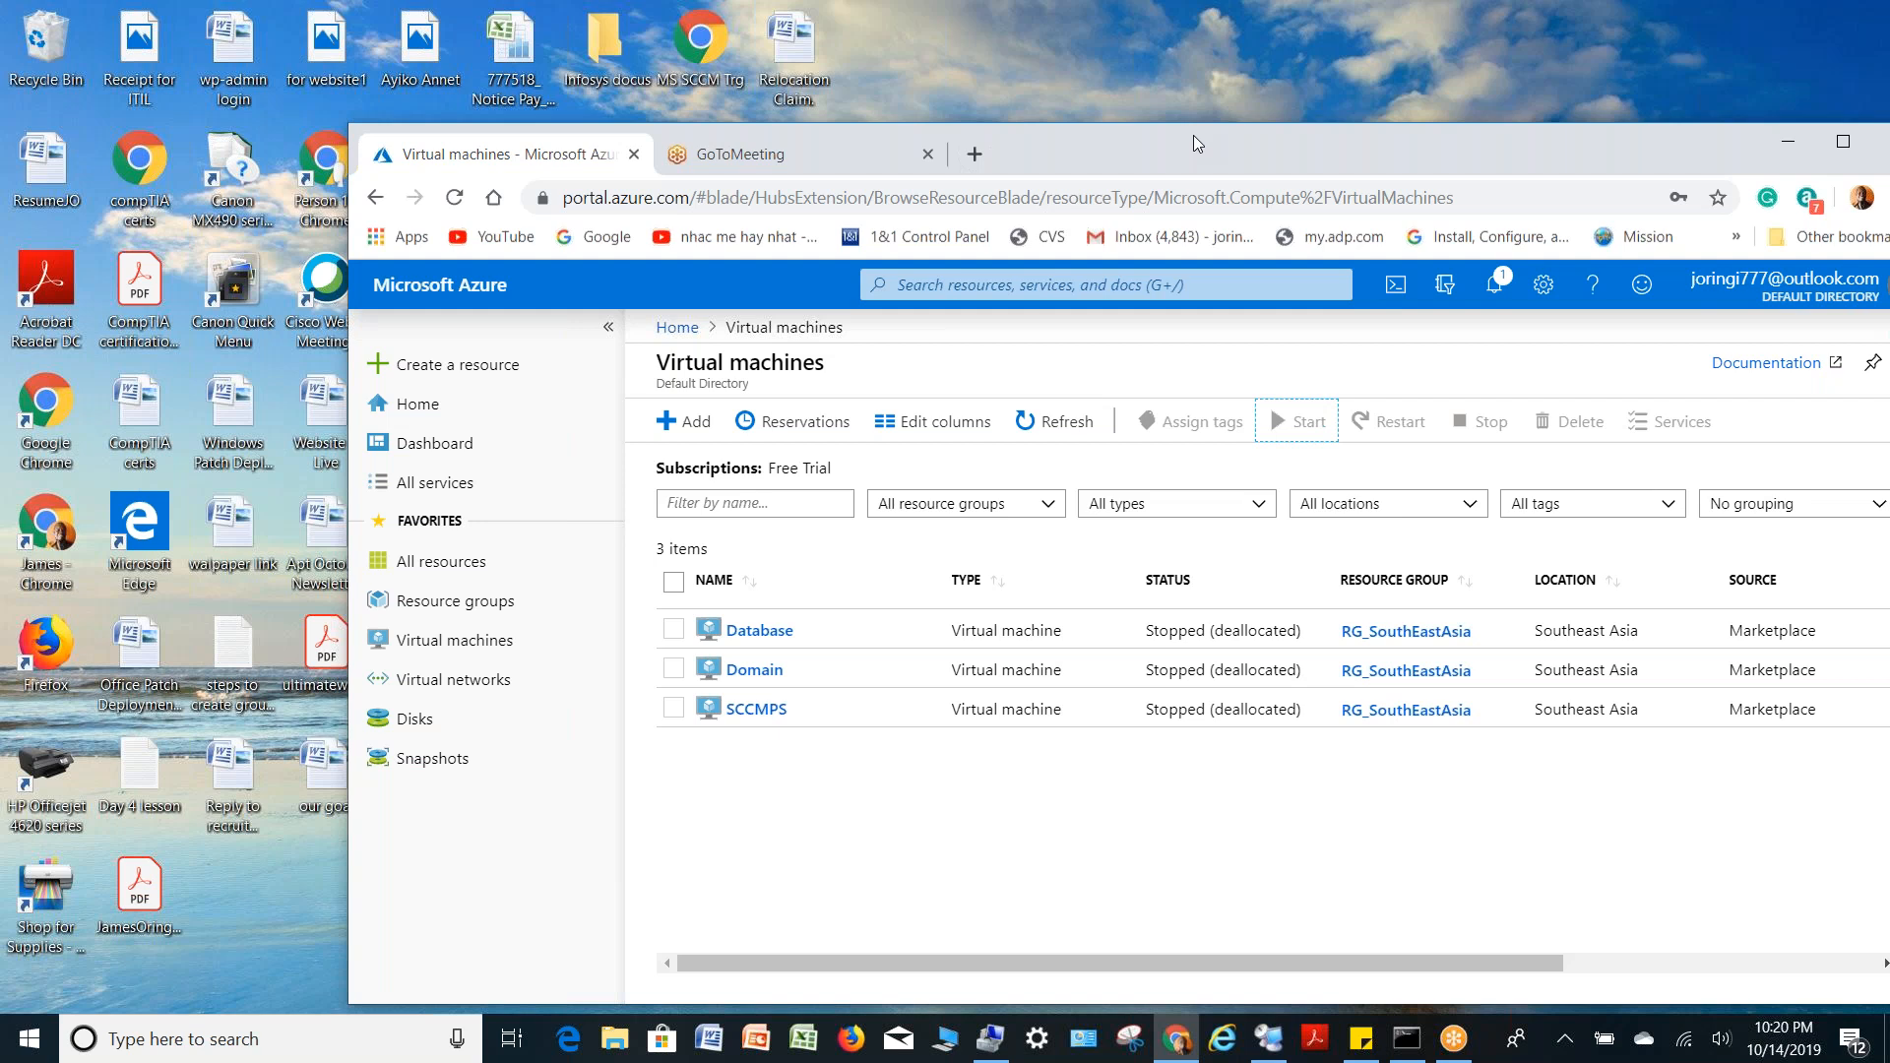
Move the browser window higher to uncover the desktop files, and open the Day 4 lesson text file
drag(1192, 144, 1231, 9)
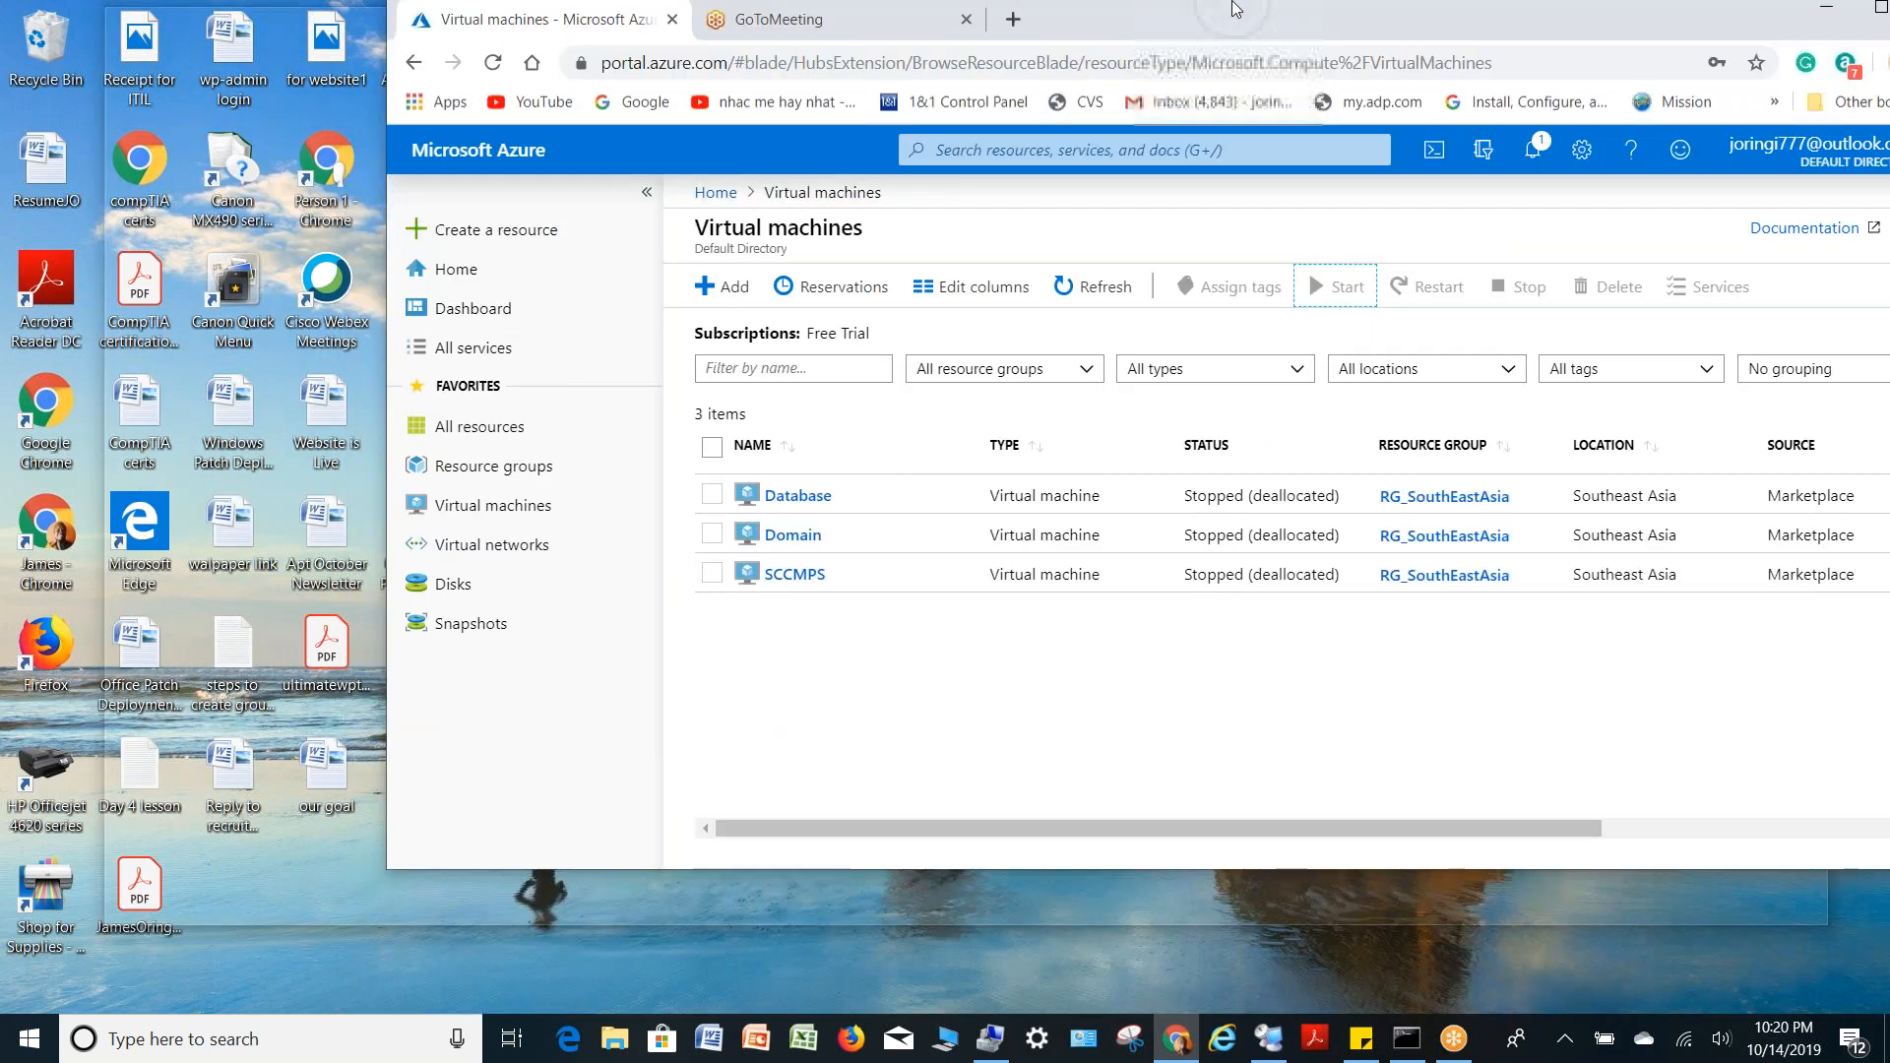
drag(1232, 9, 1188, 34)
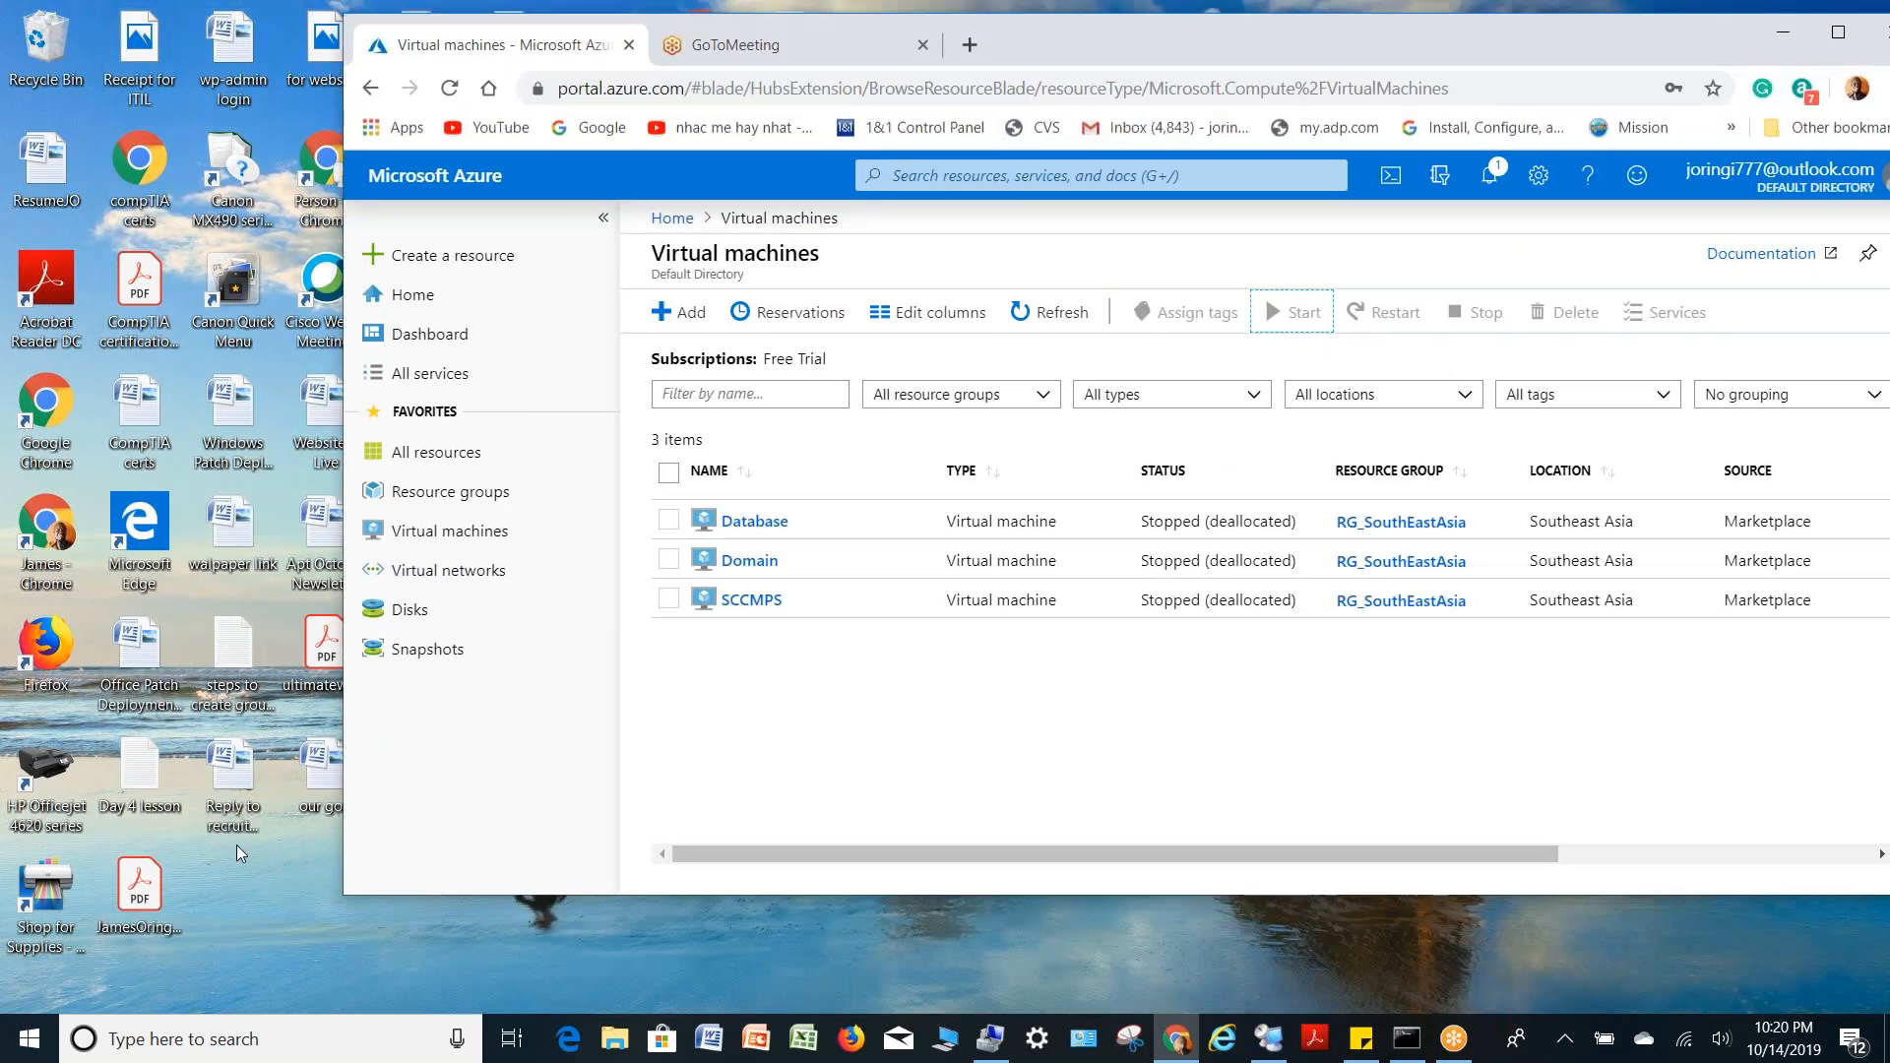
double_click(139, 778)
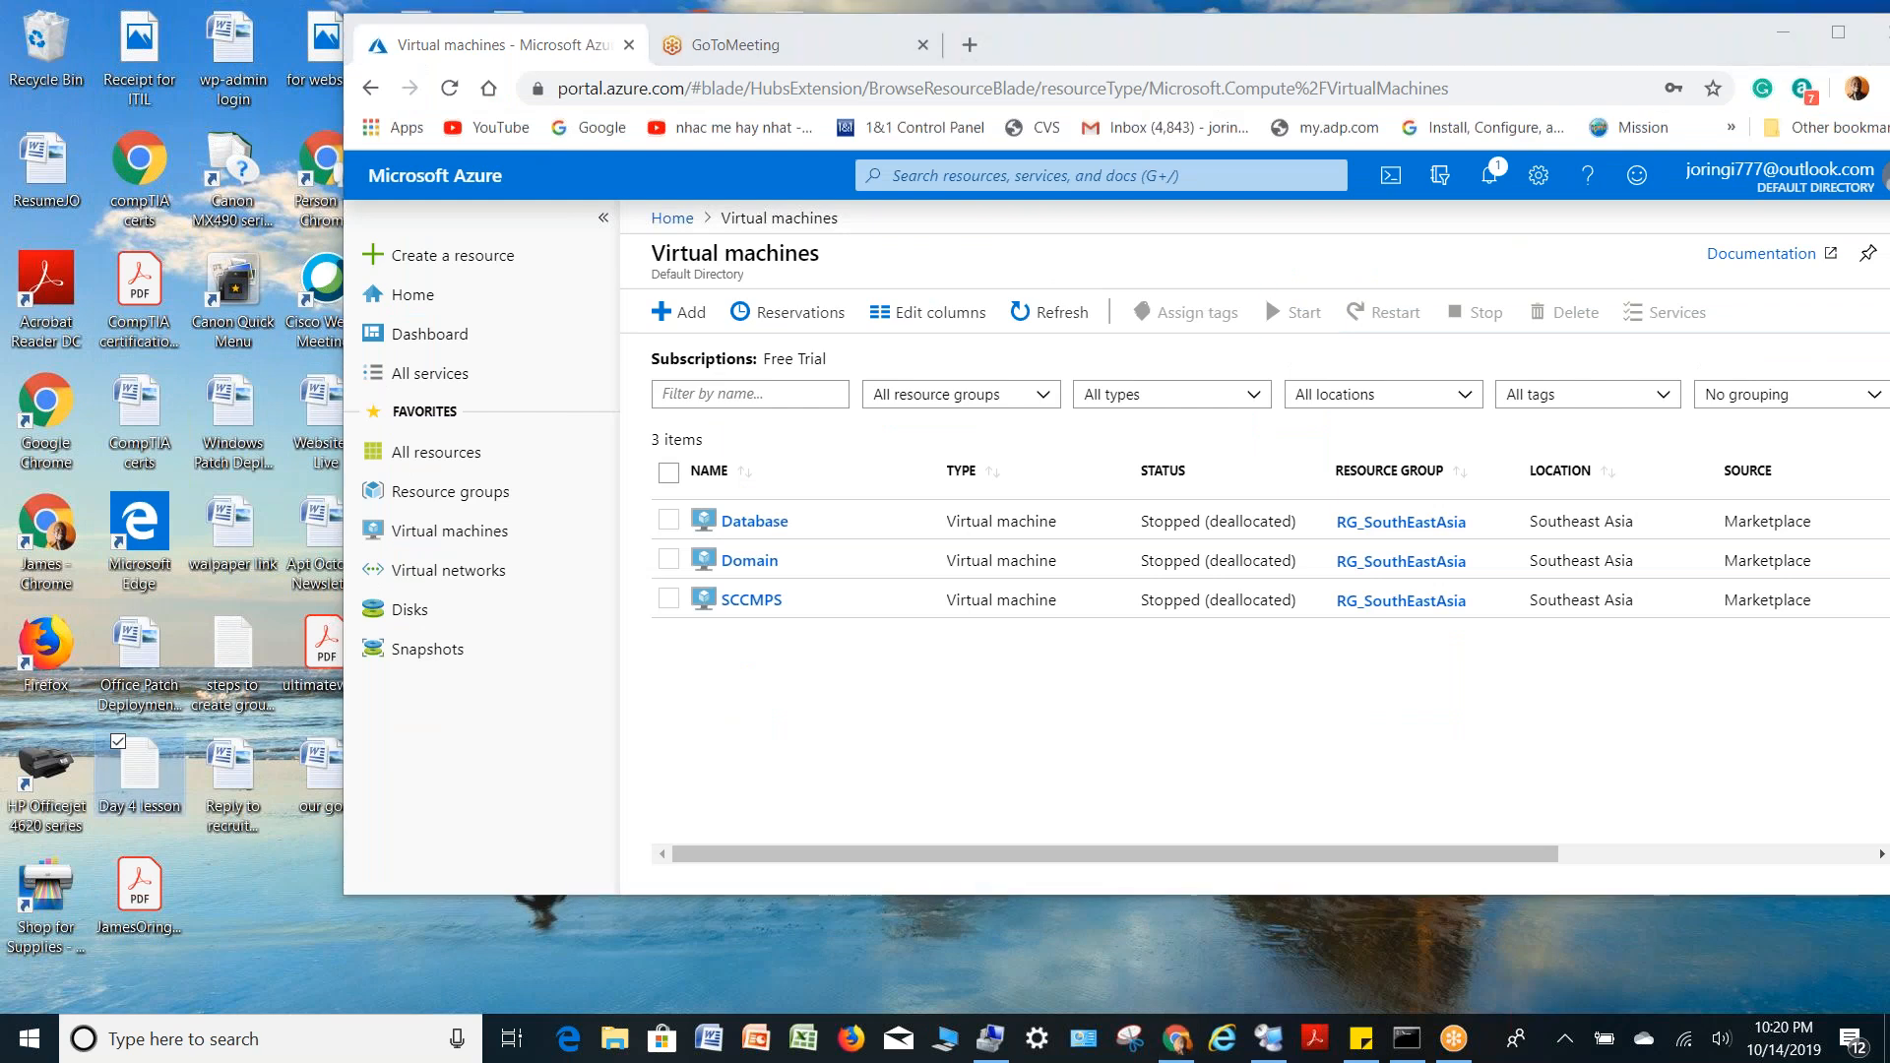
Write "1. Install WSUS On SCCMPS Server For patch deployment" in a new Notepad file, minimize it and close the Day 4 lesson file
right_click(37, 1036)
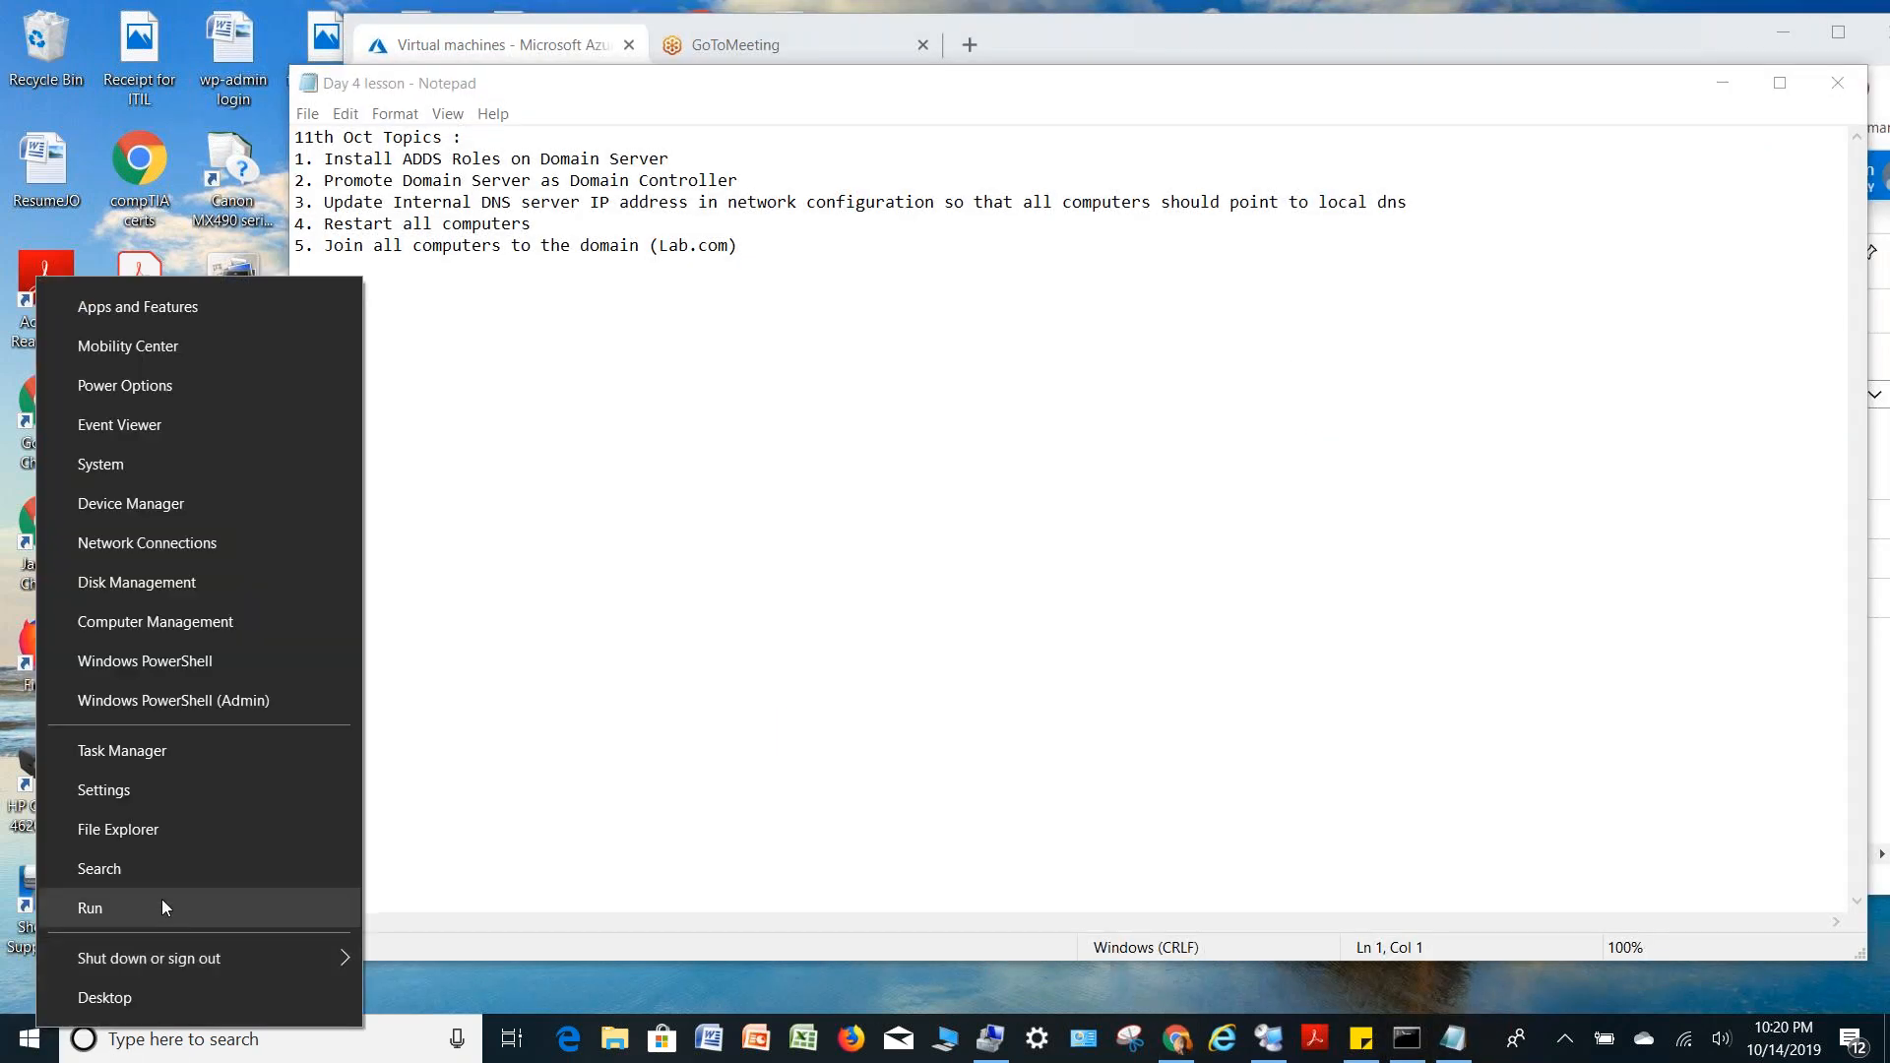
click(162, 900)
text(no)
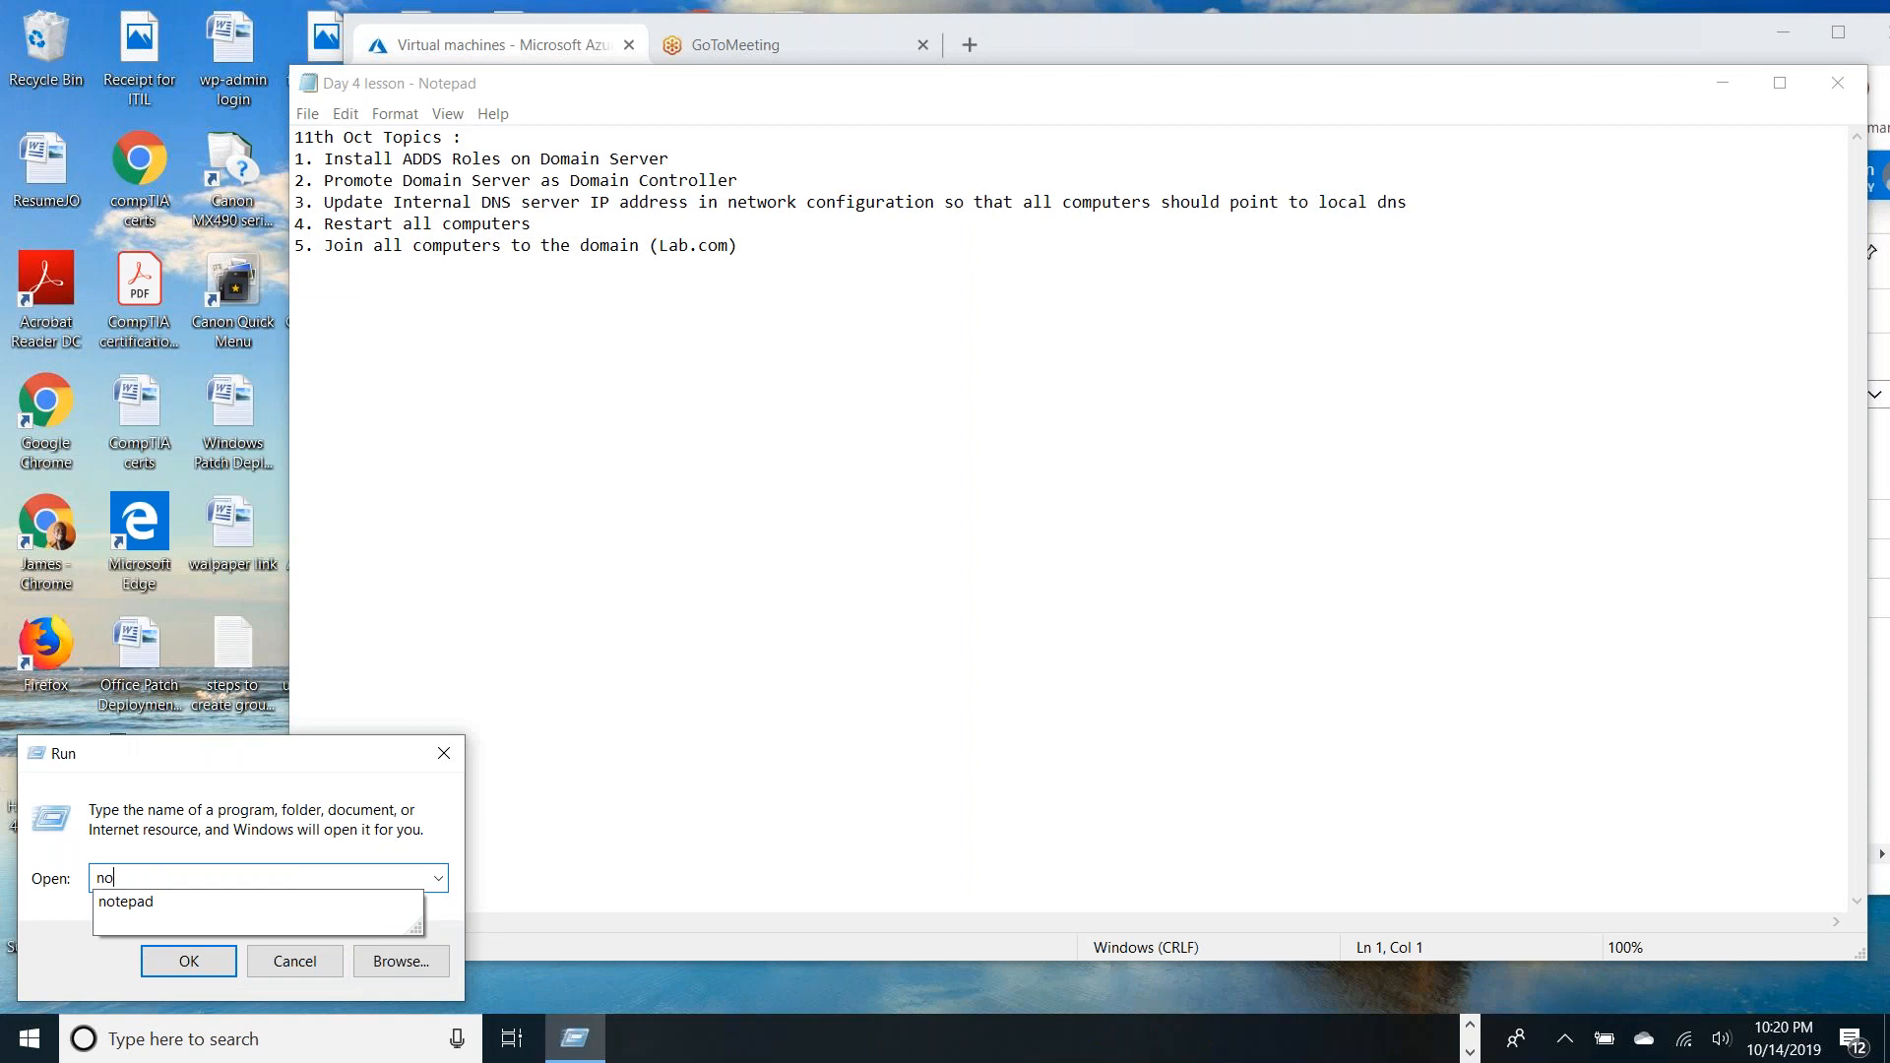
key(Down)
key(Return)
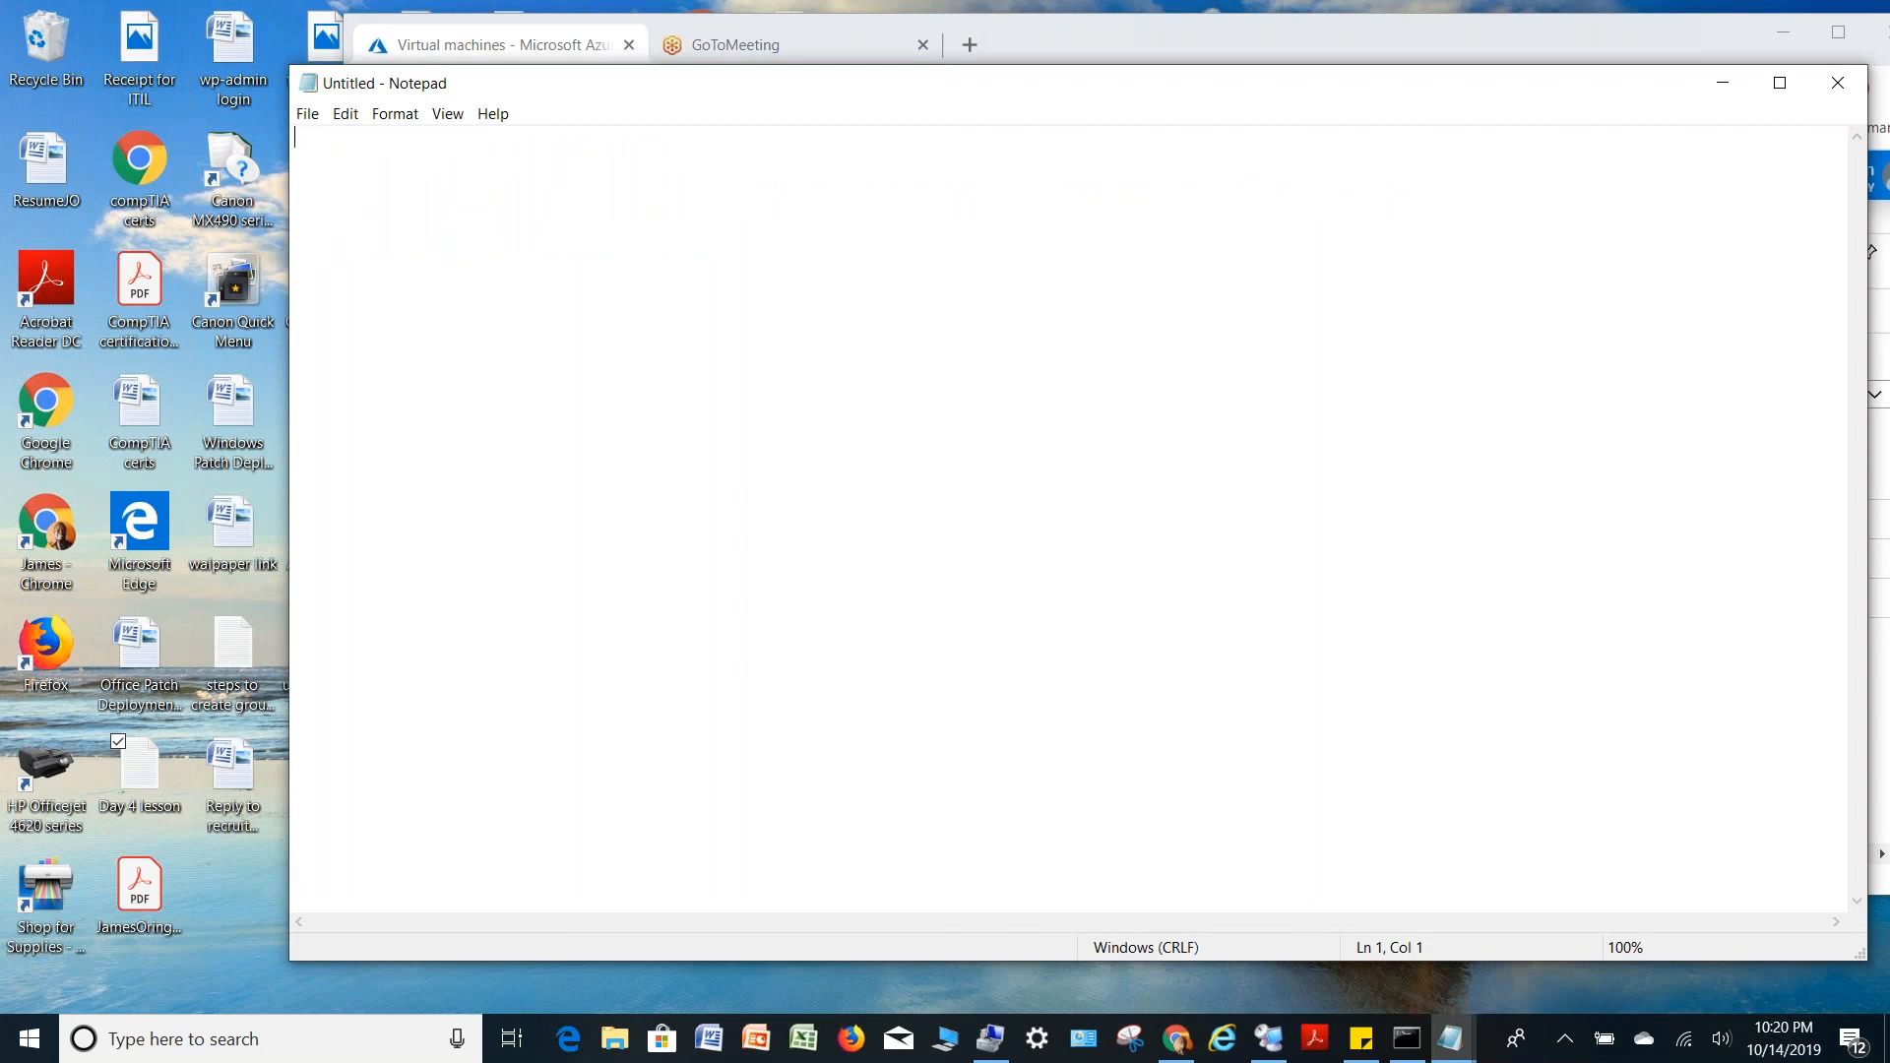
text(1. Install WSUS On SCCMPS Server)
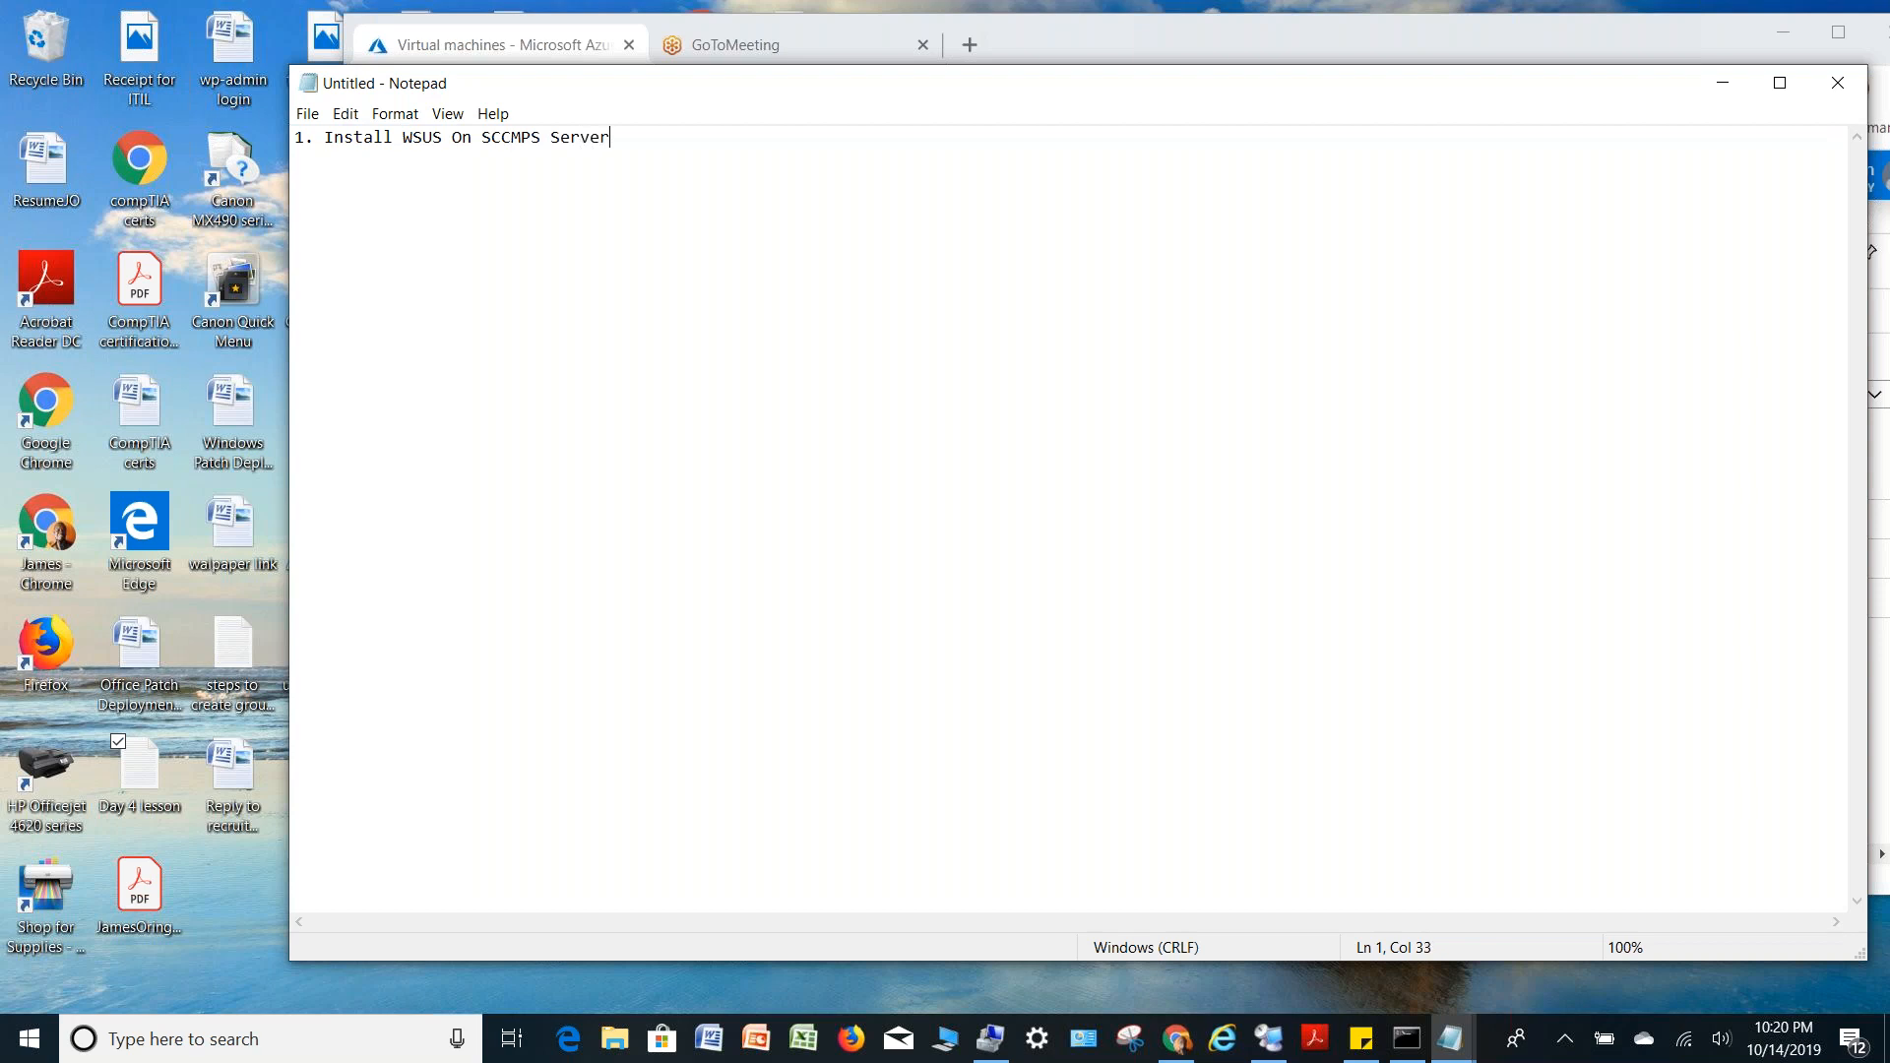
text( For patch deployment)
click(1734, 85)
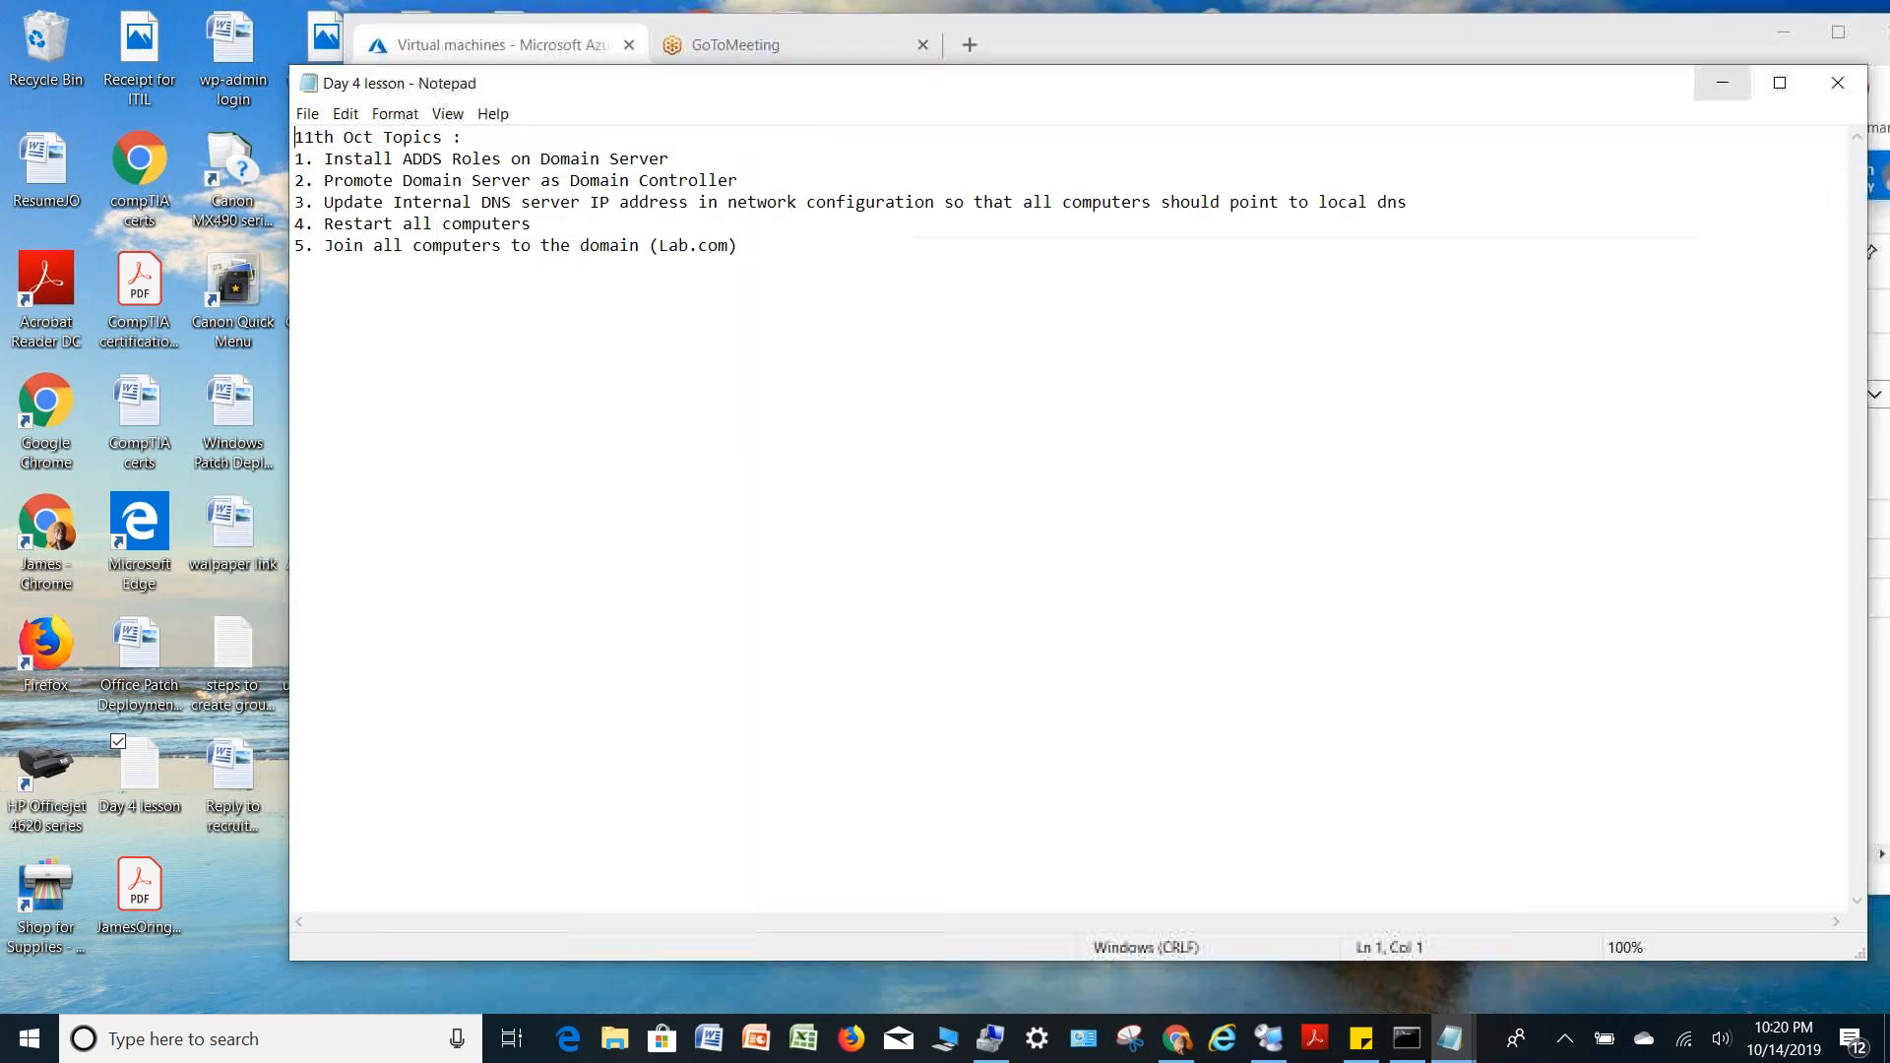
click(1834, 87)
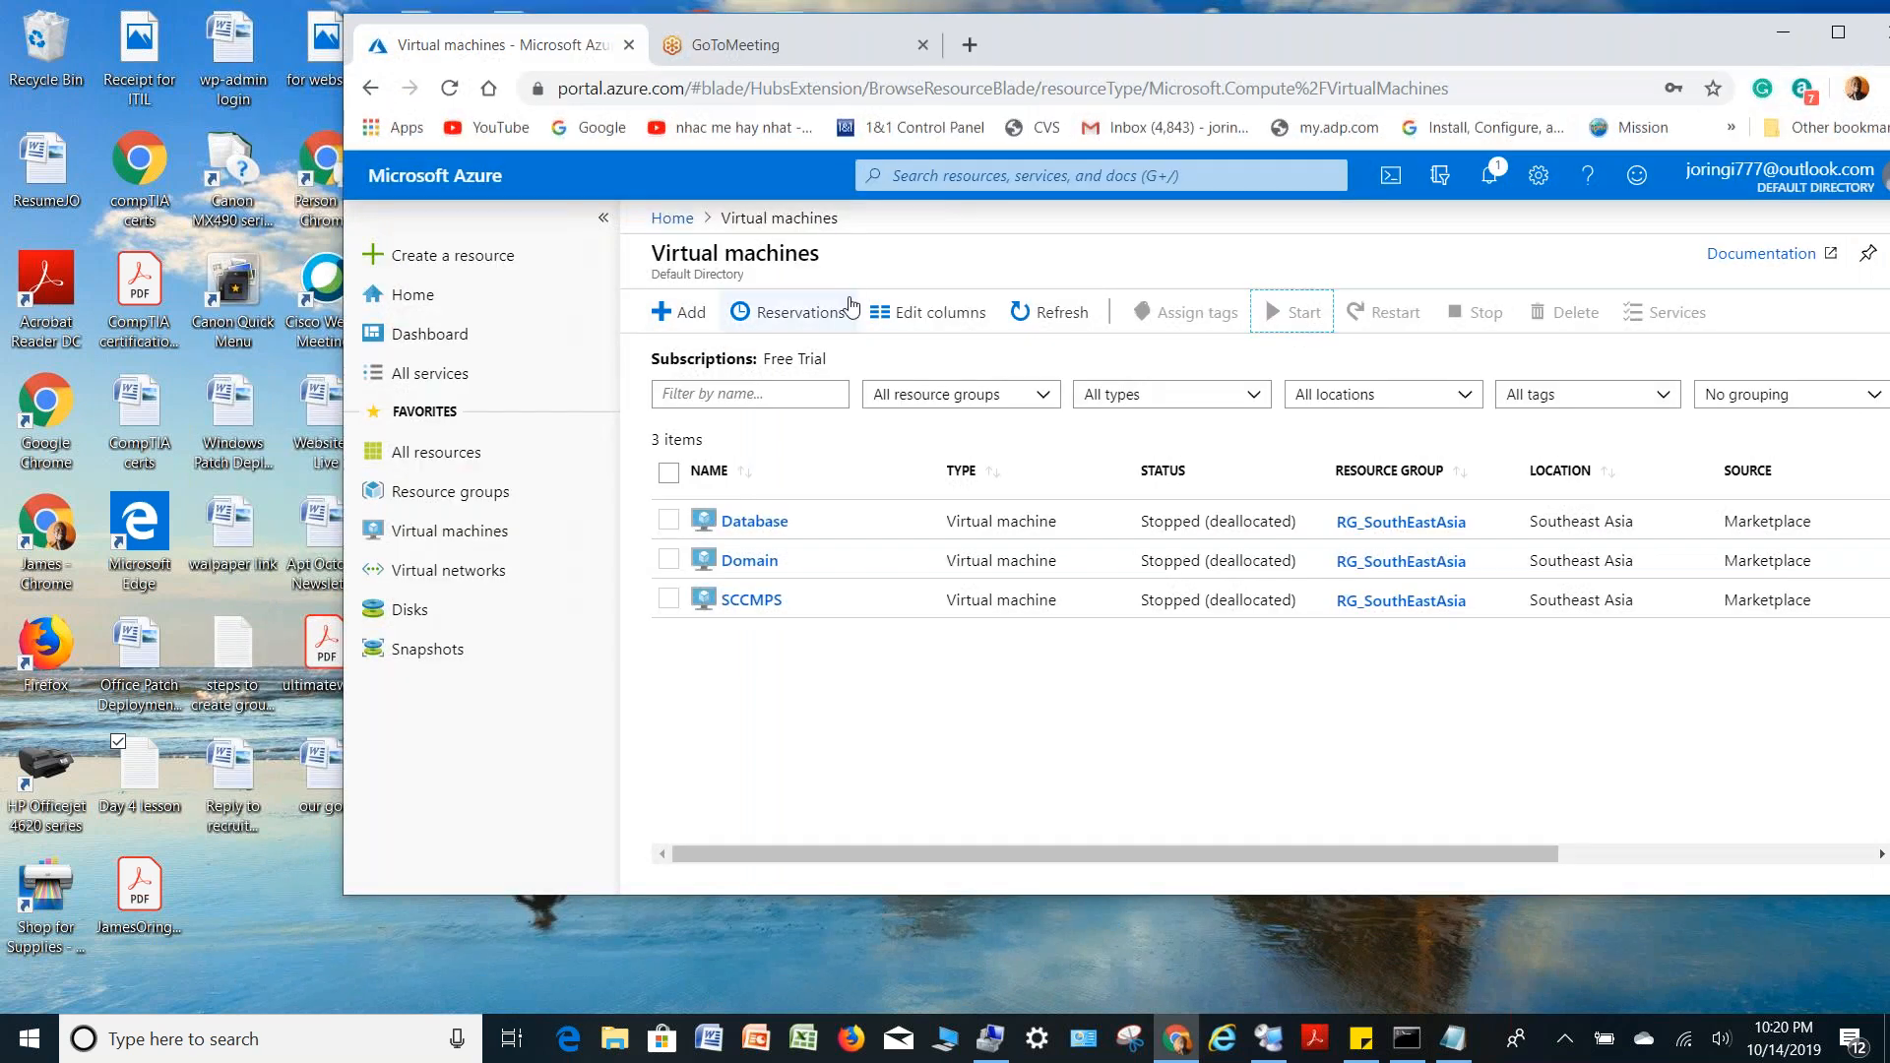
Switch to Remote Desktop Connection Manager and try to connect the whole SCCM LAB group
click(668, 474)
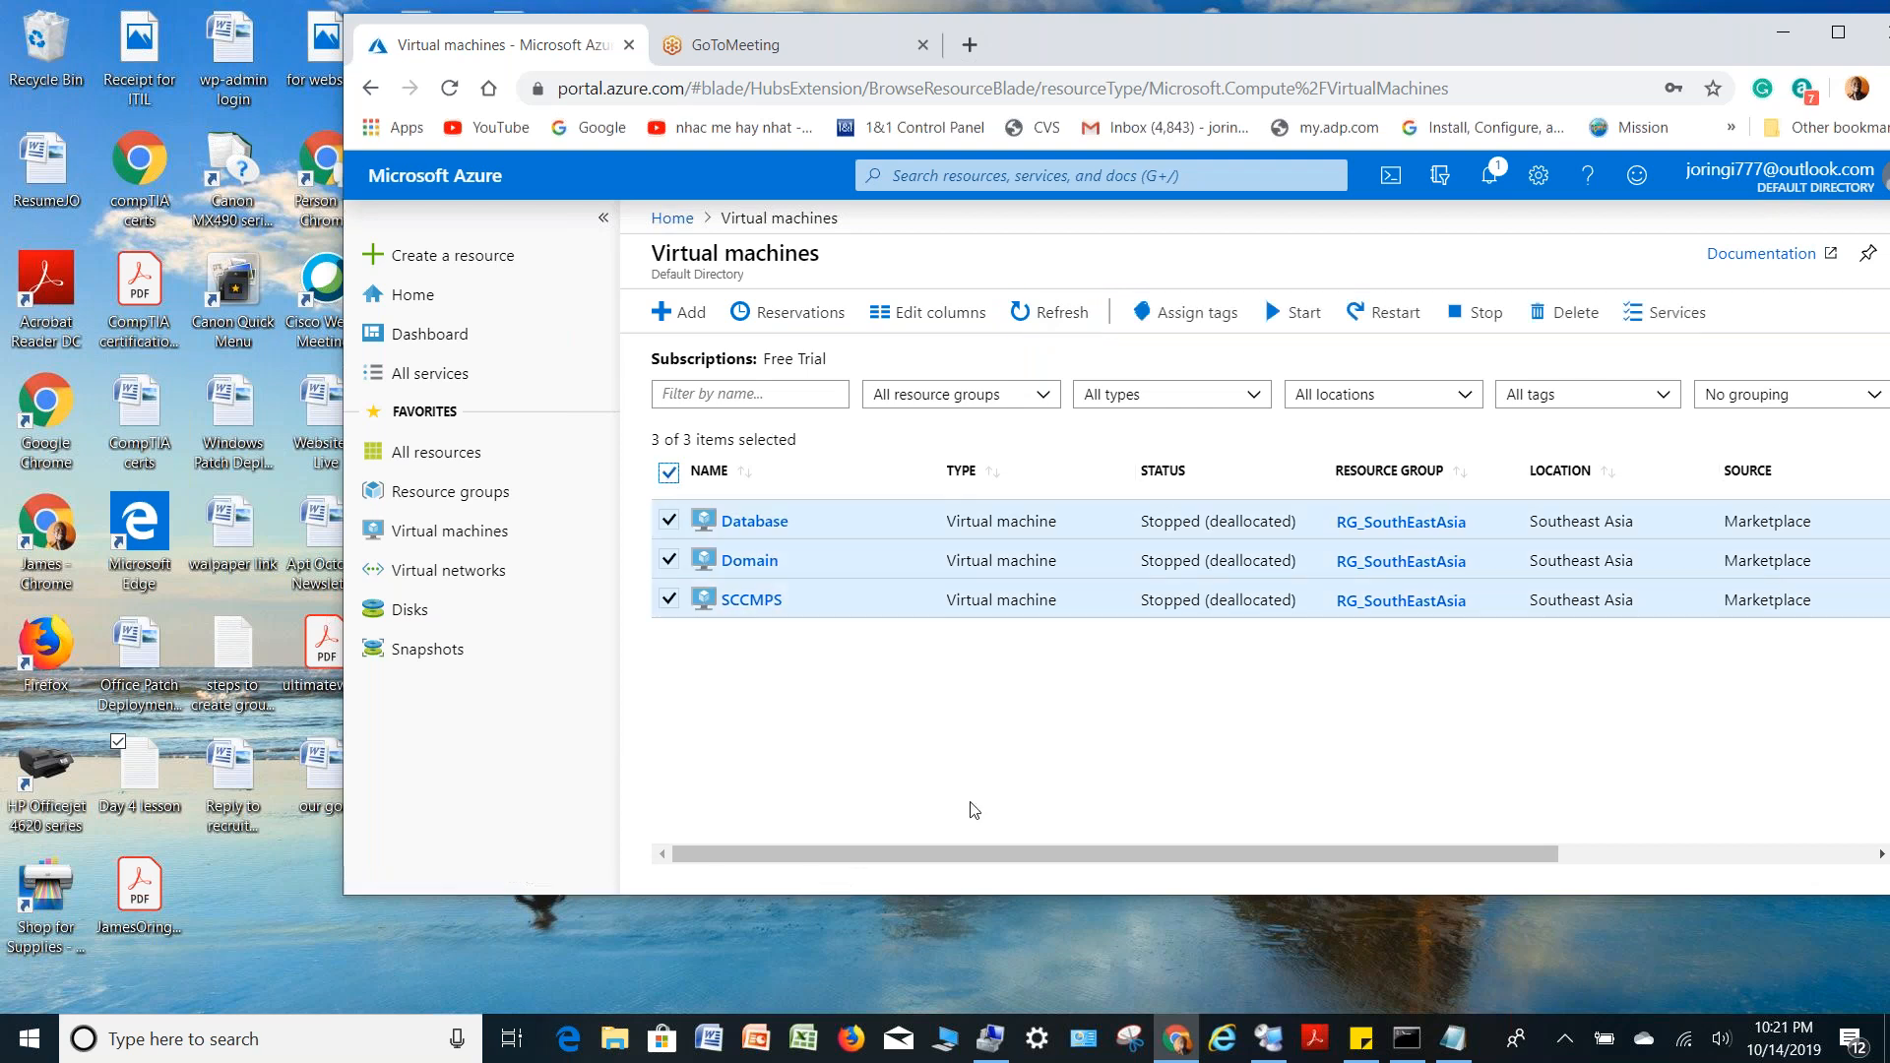
click(1283, 1041)
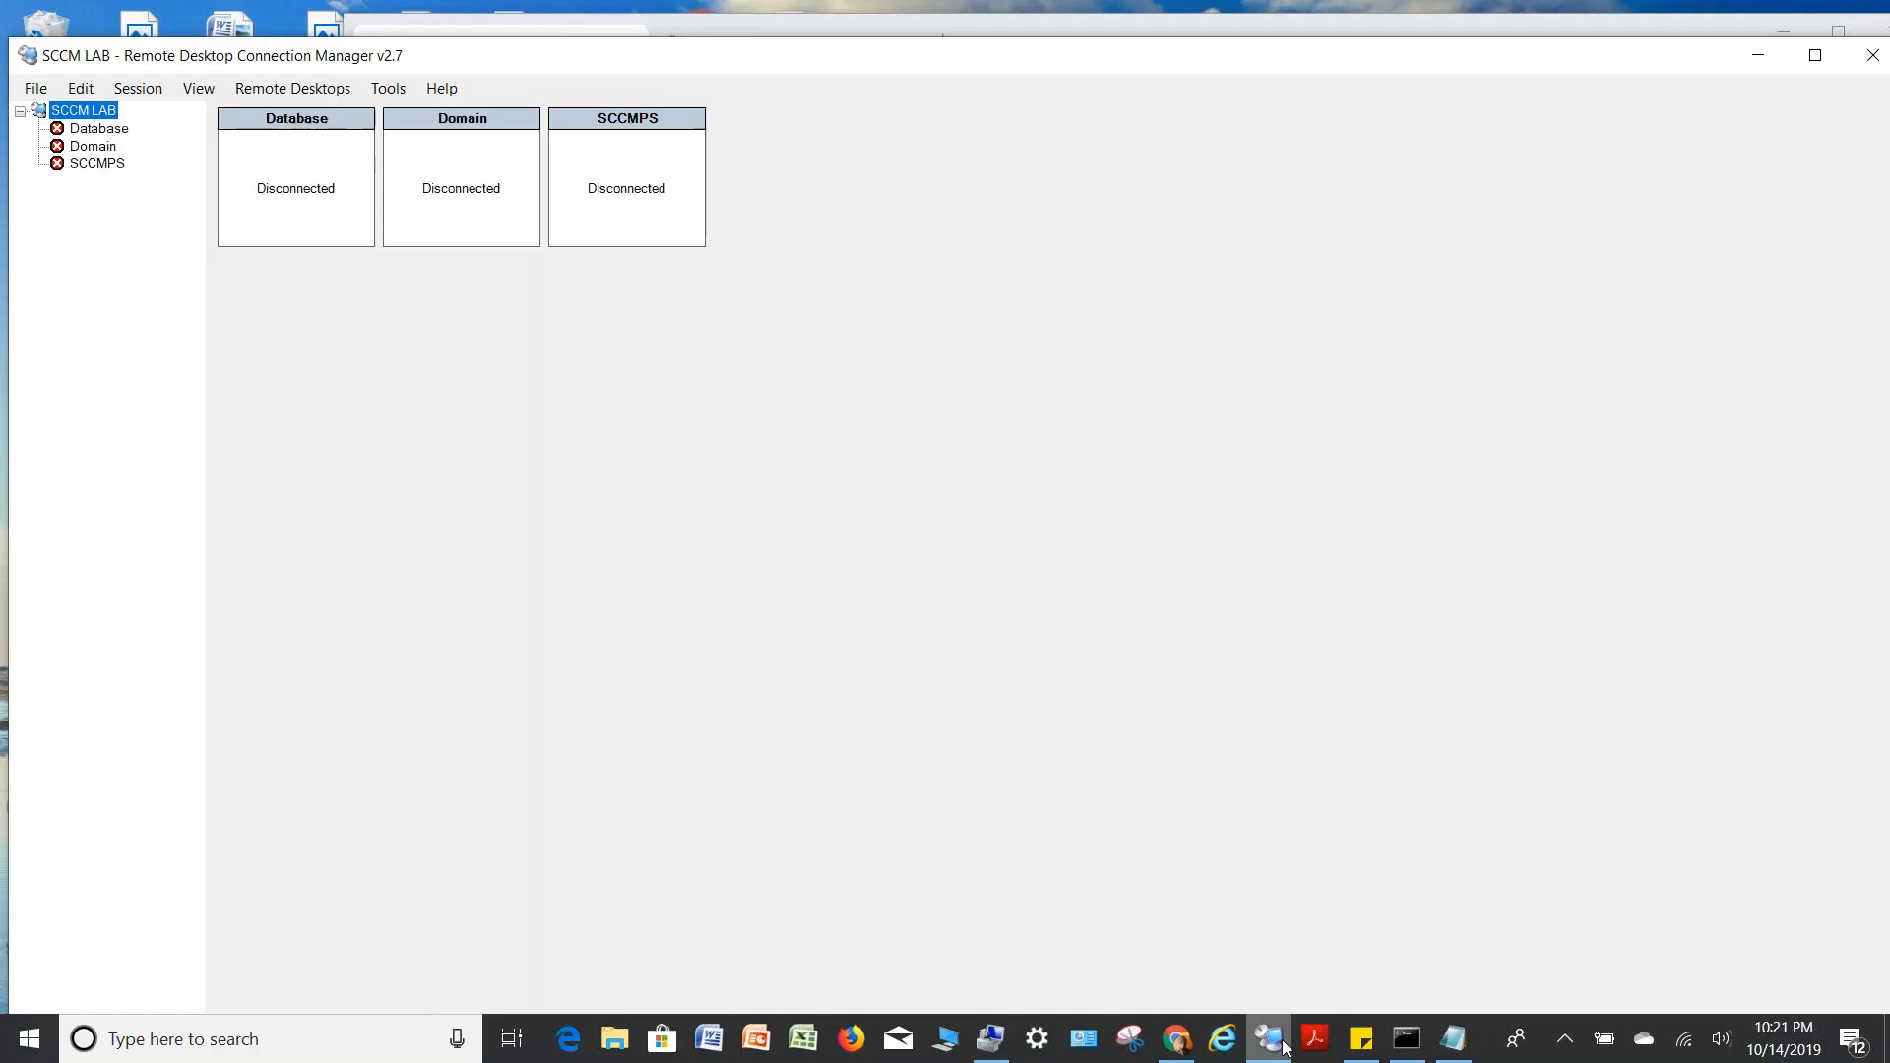
right_click(79, 110)
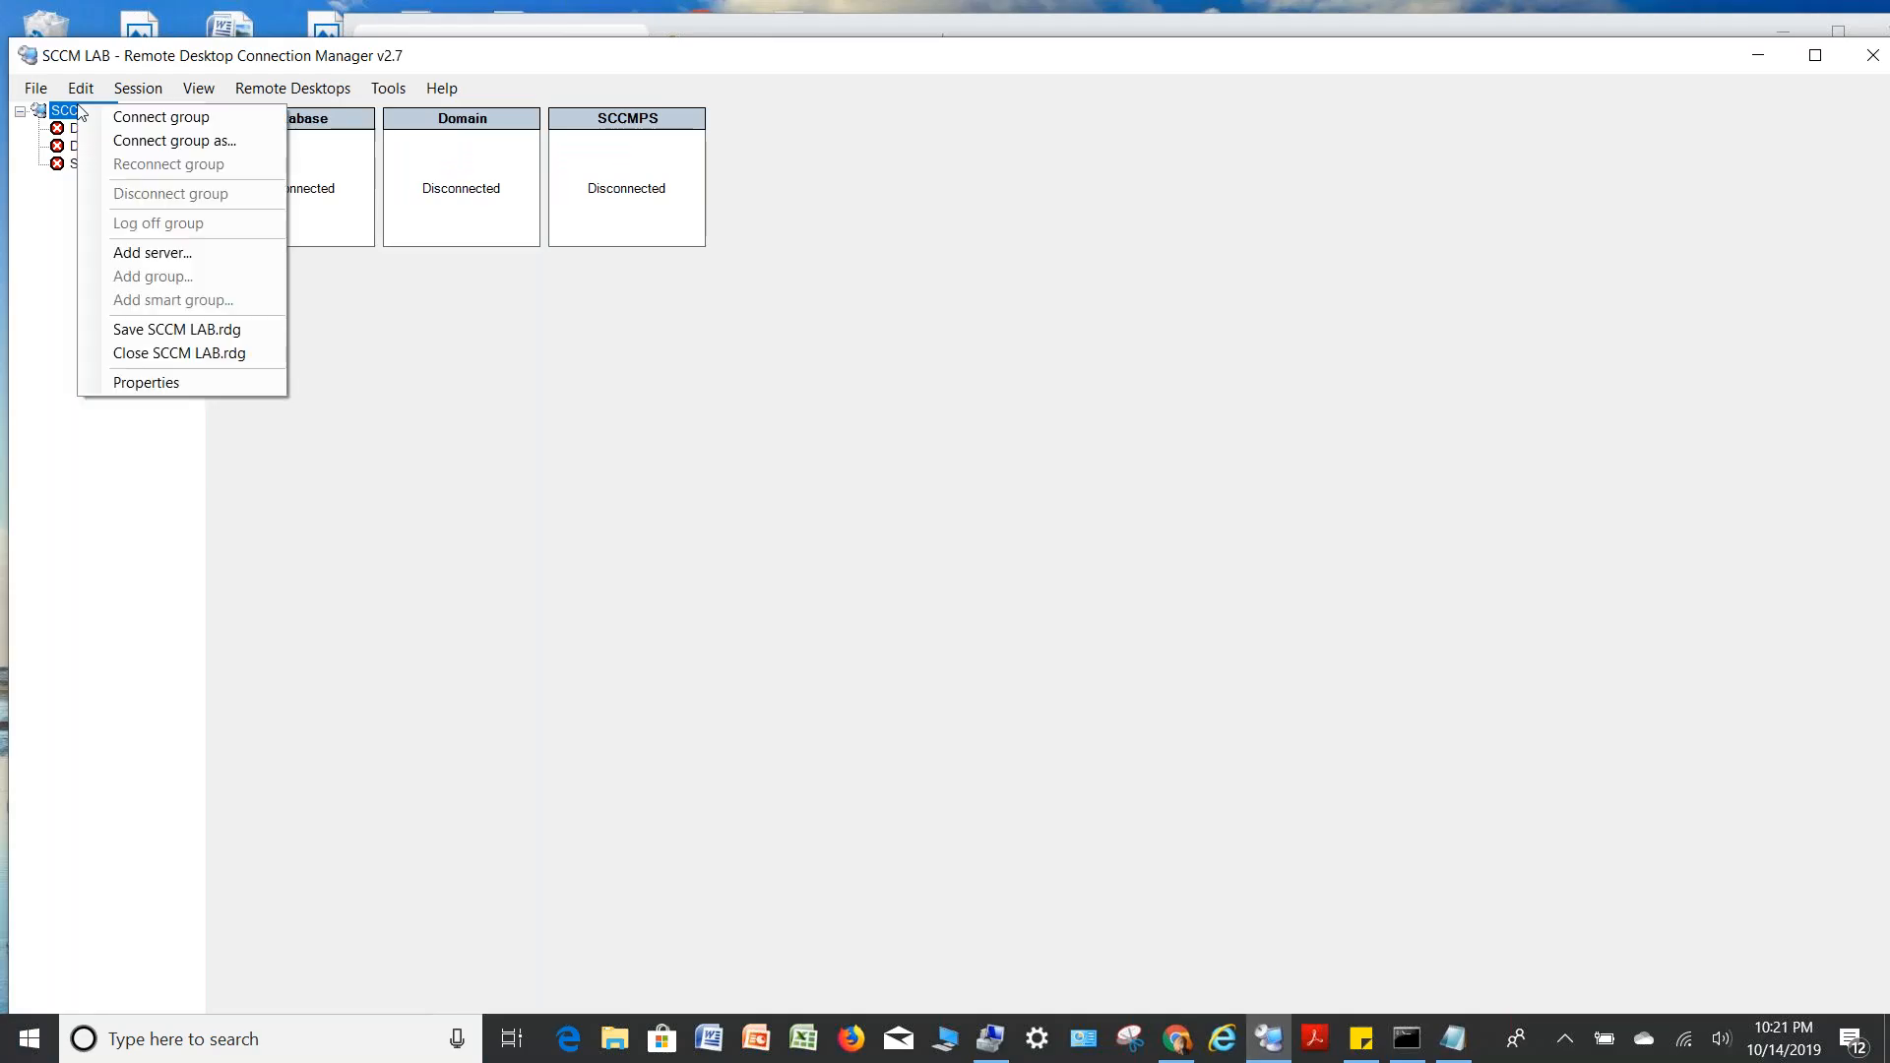
click(132, 119)
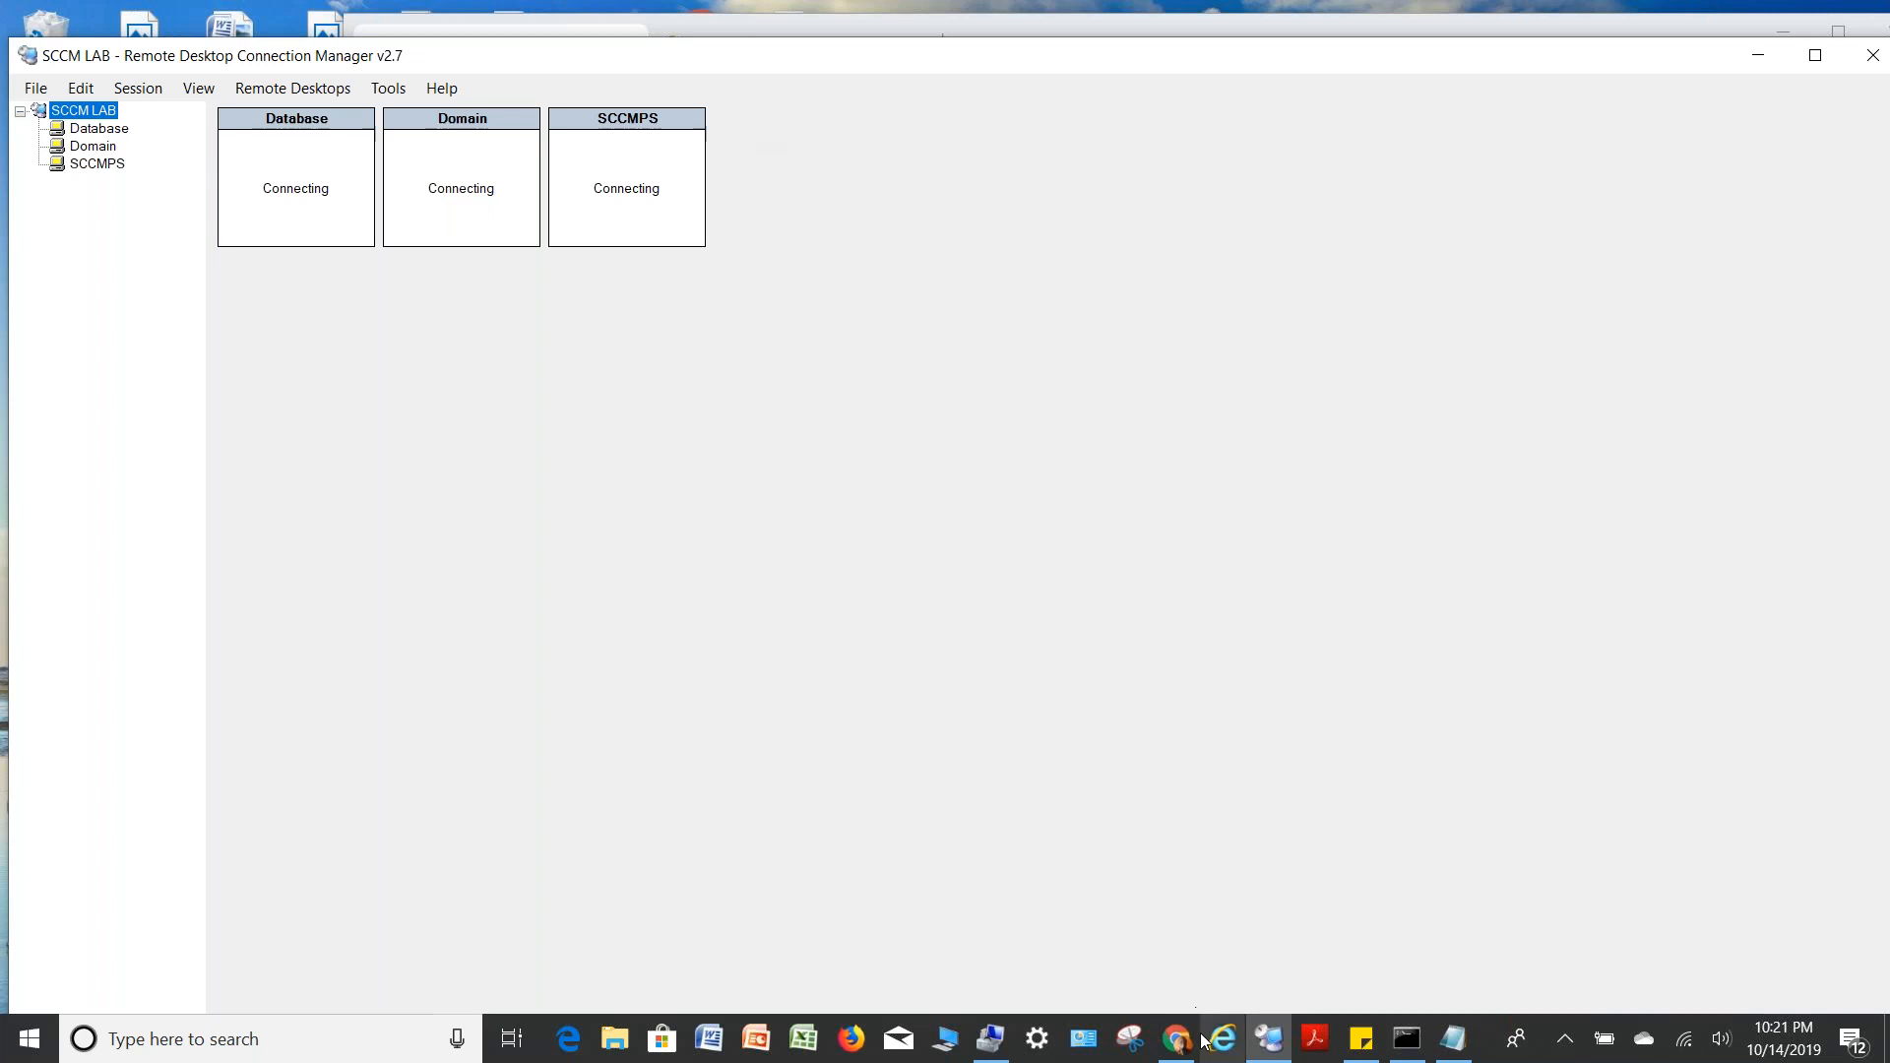
Switch back to the Azure portal and start the Database, Domain and SCCMPS virtual machines together
click(1171, 1042)
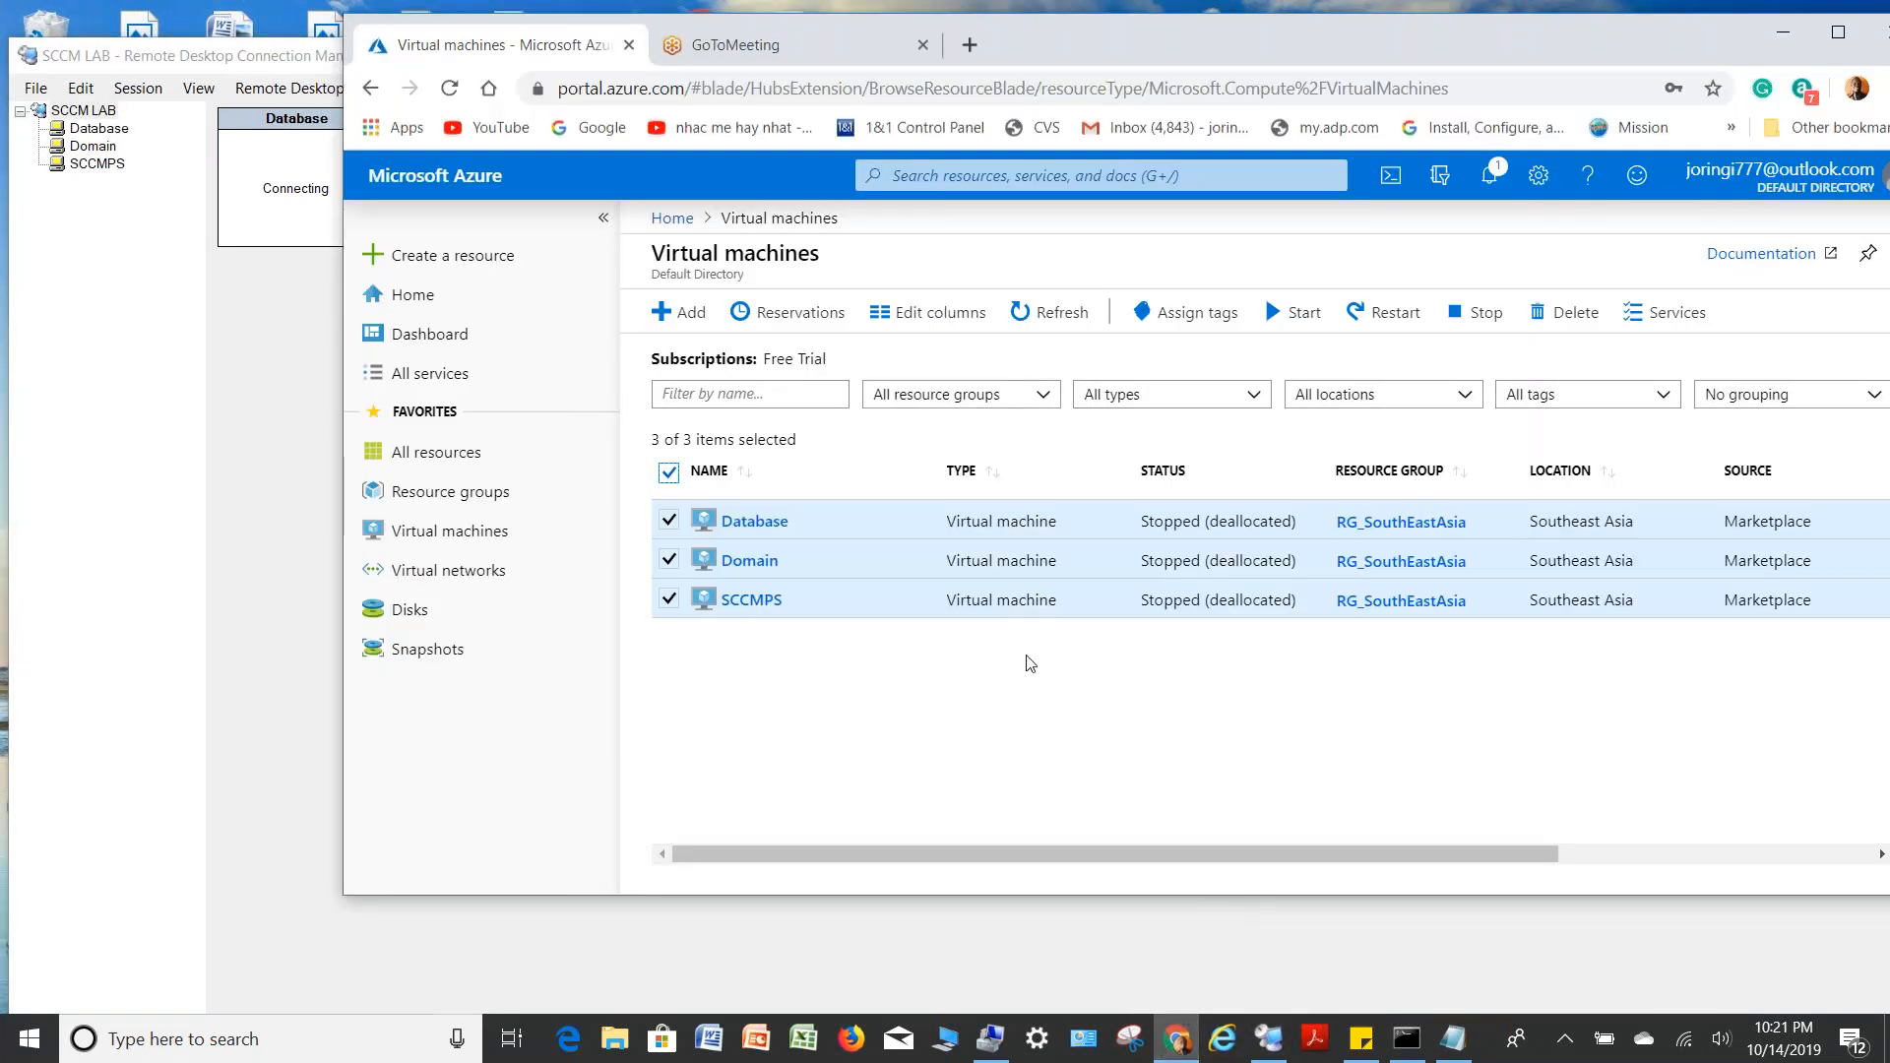
click(671, 474)
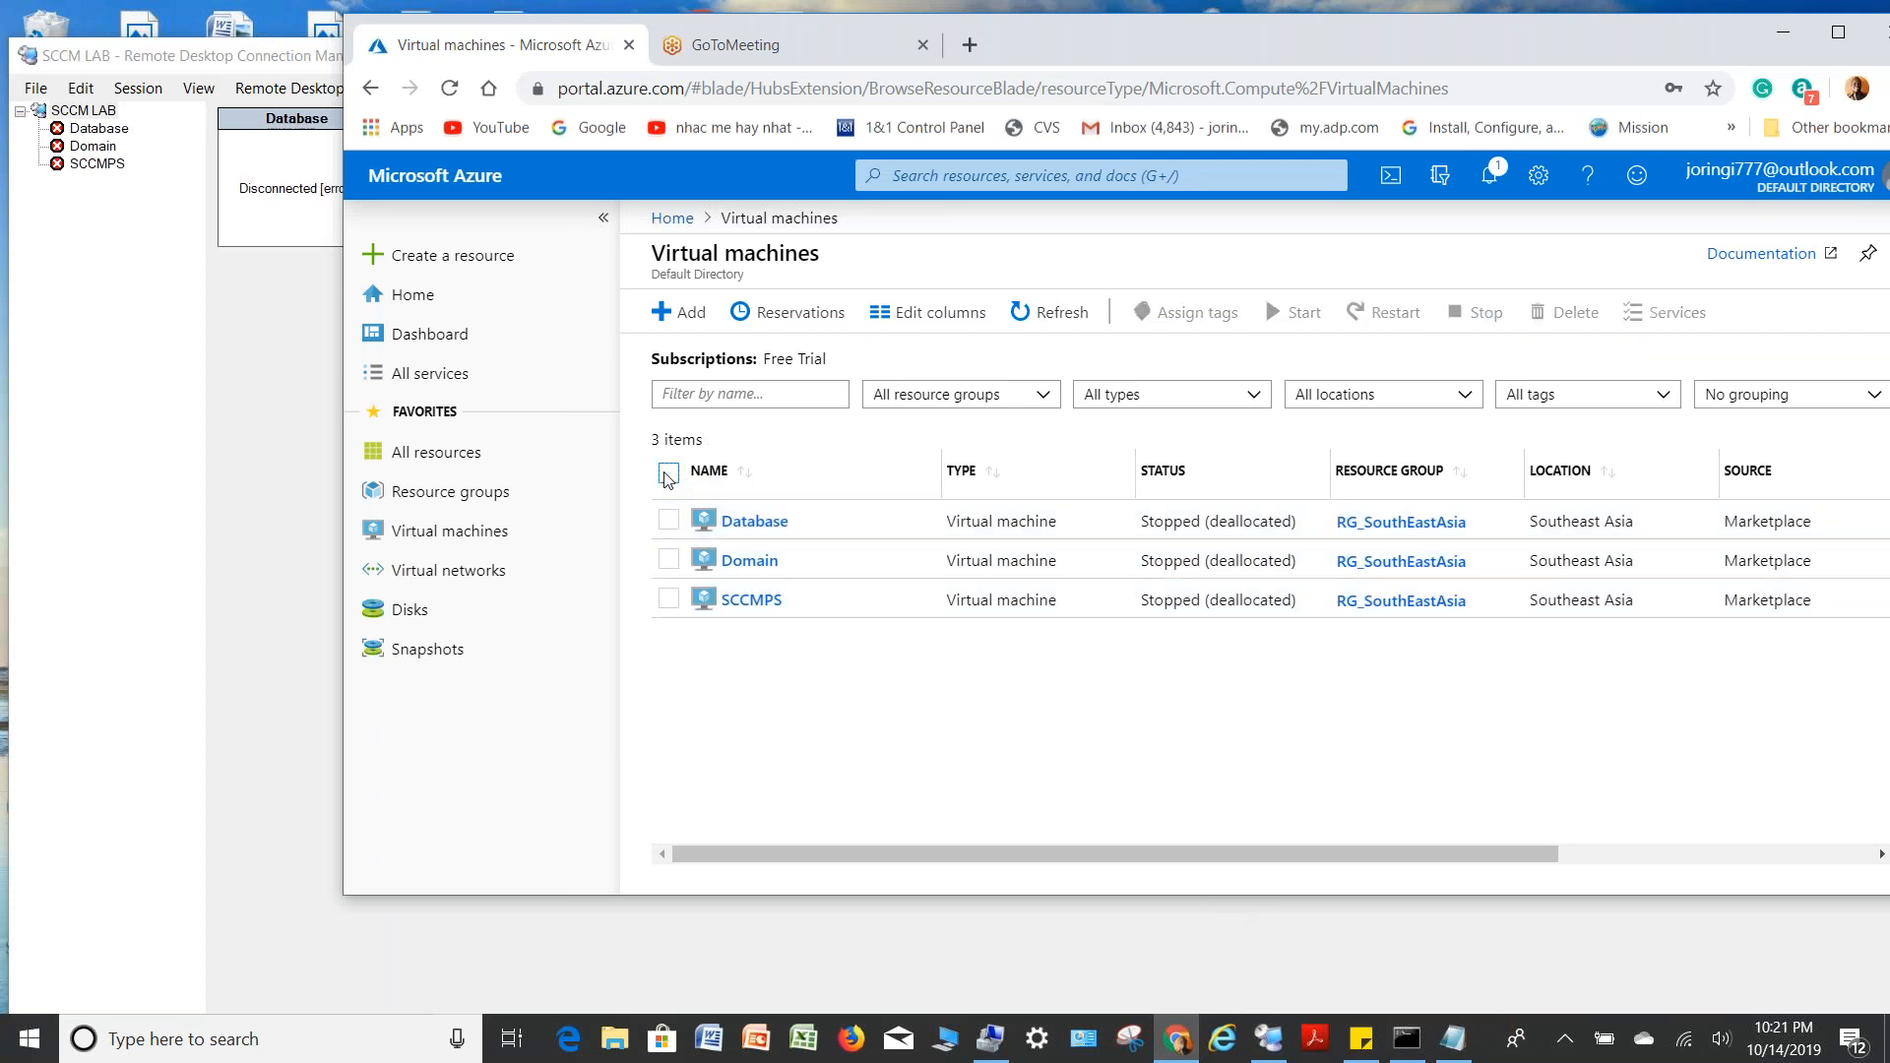
click(669, 475)
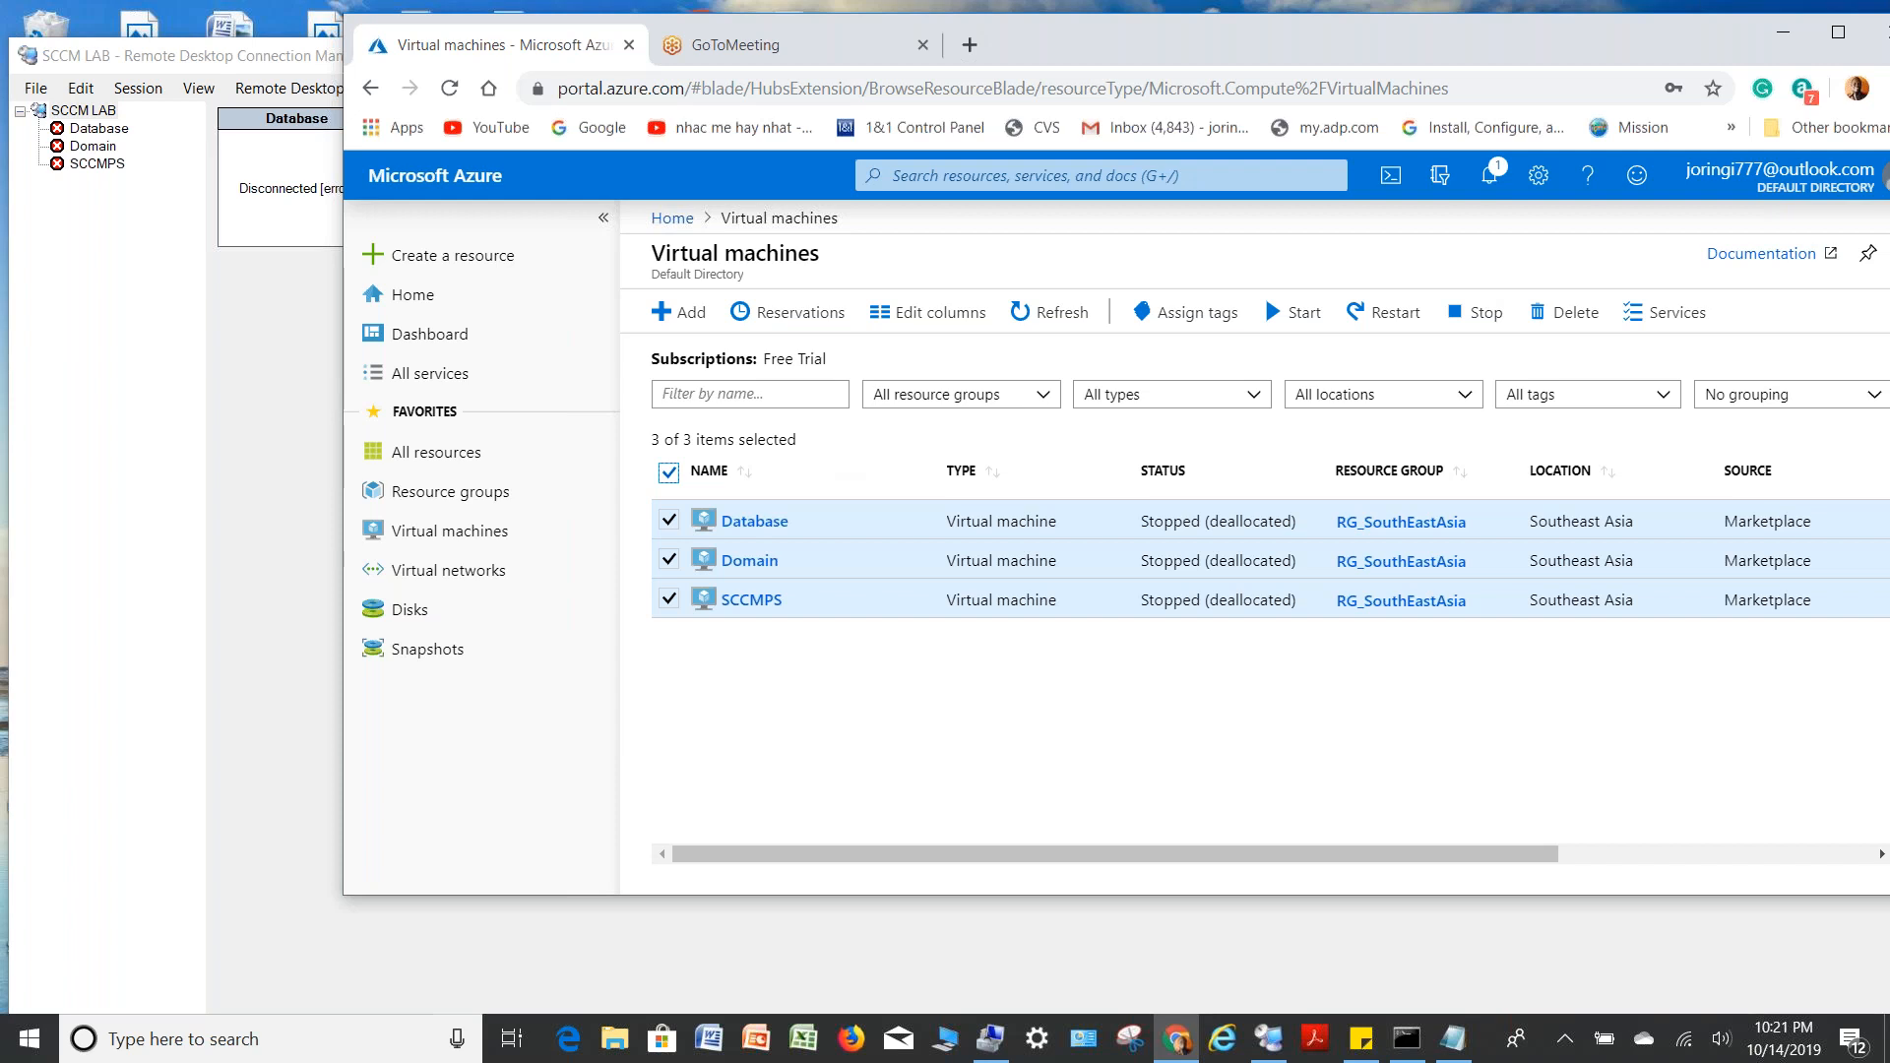
click(1297, 315)
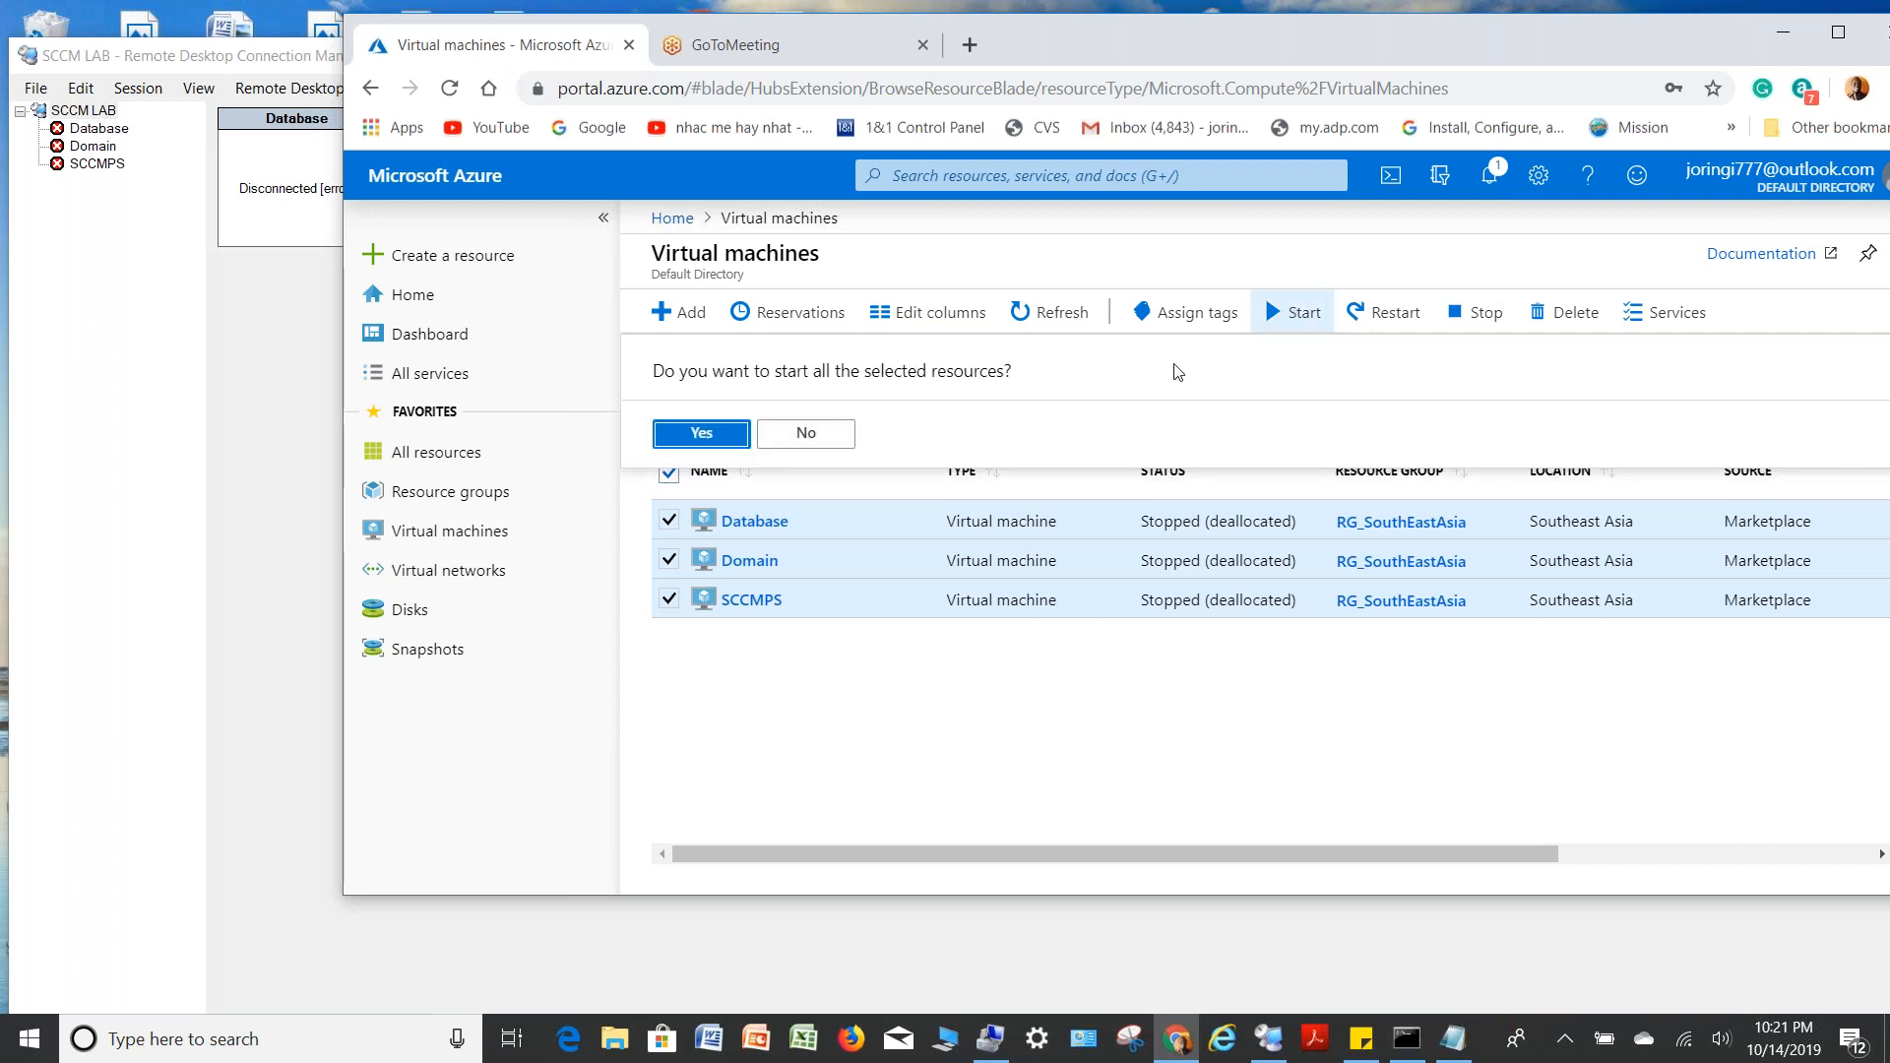
click(684, 437)
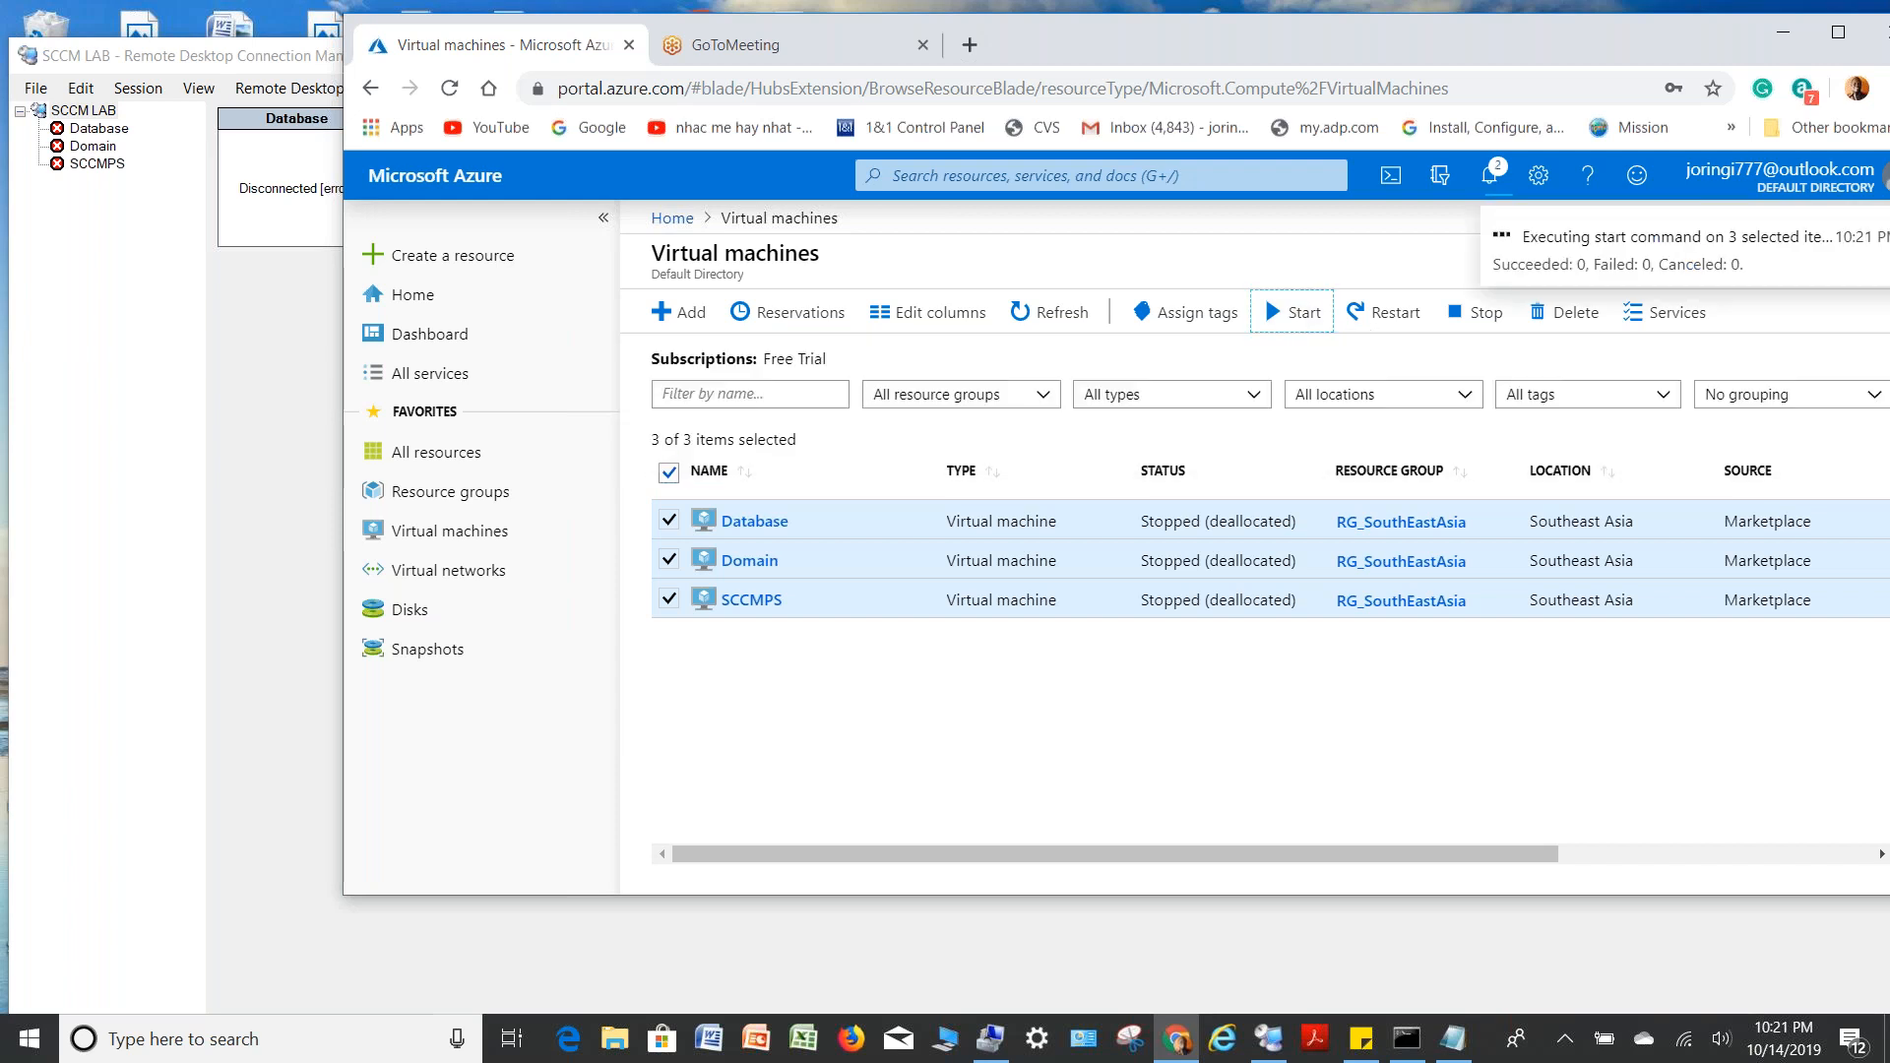
Check the start command's progress in the Azure notifications and clear the selection of the virtual machines
click(1496, 167)
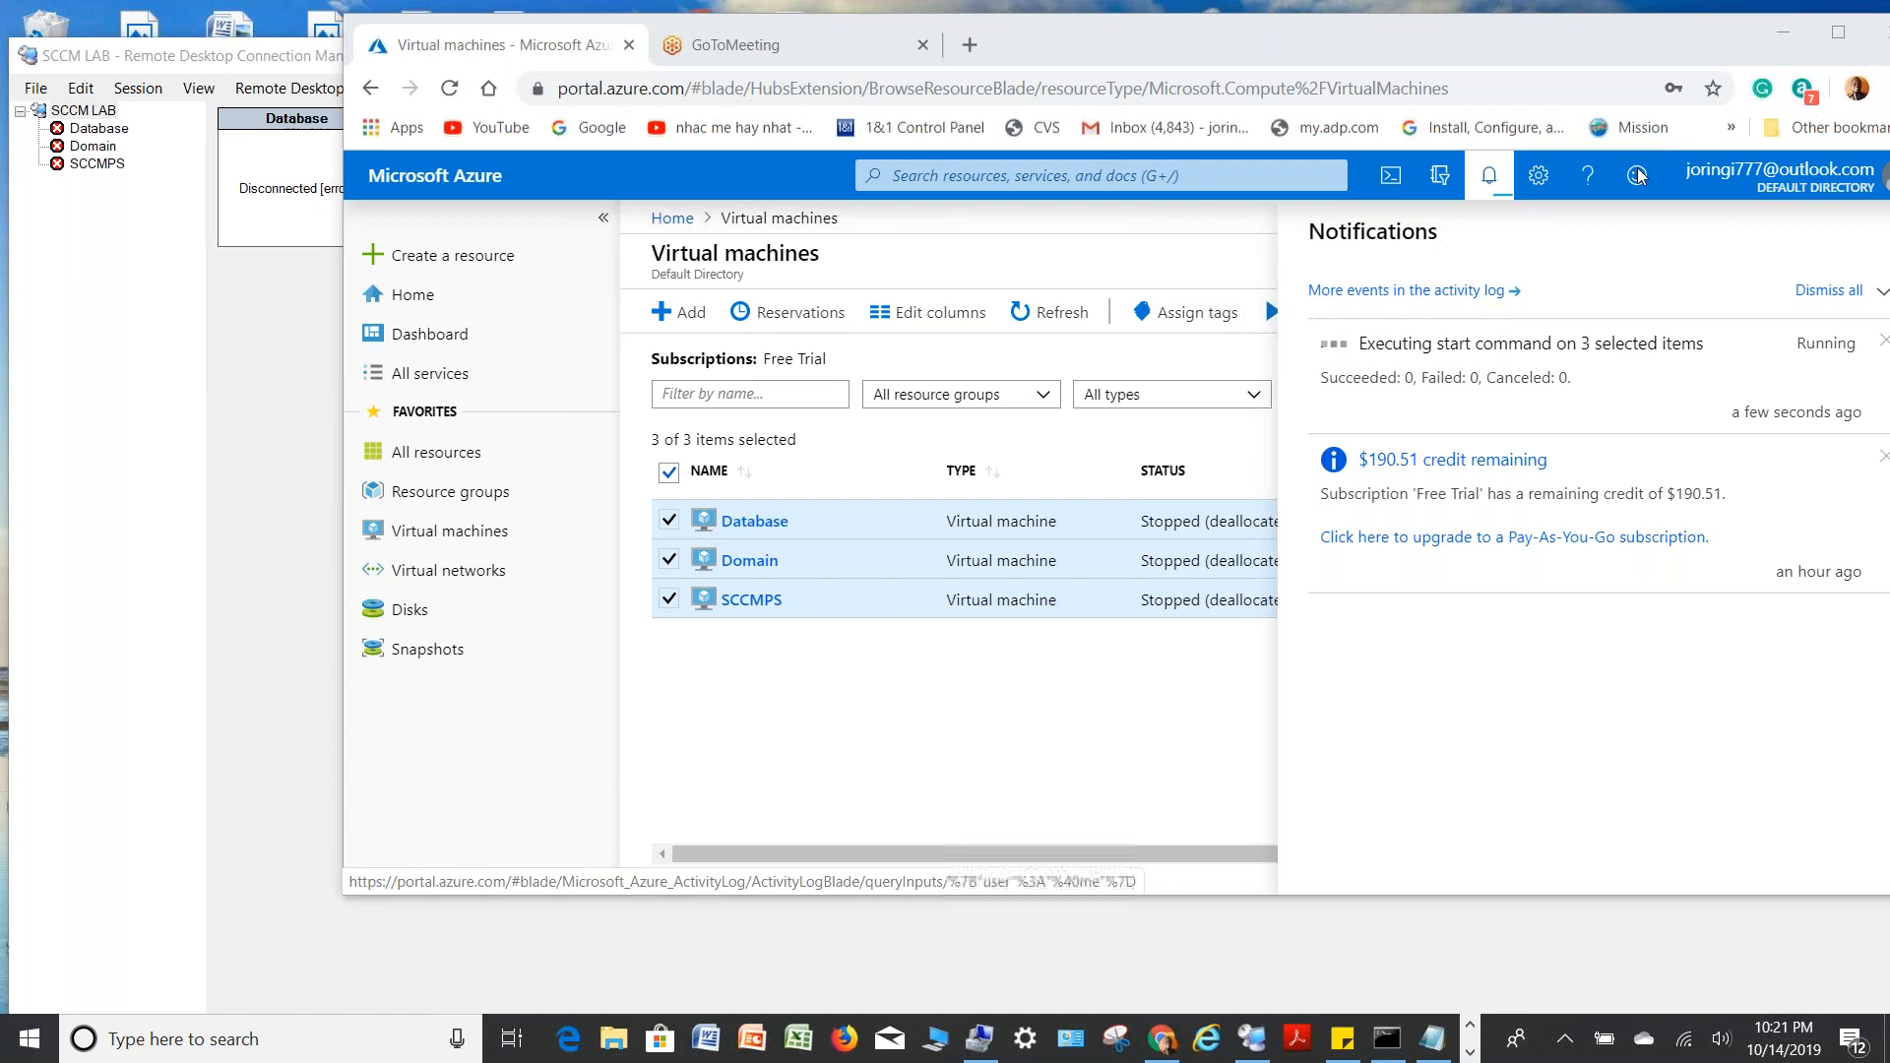
click(1889, 232)
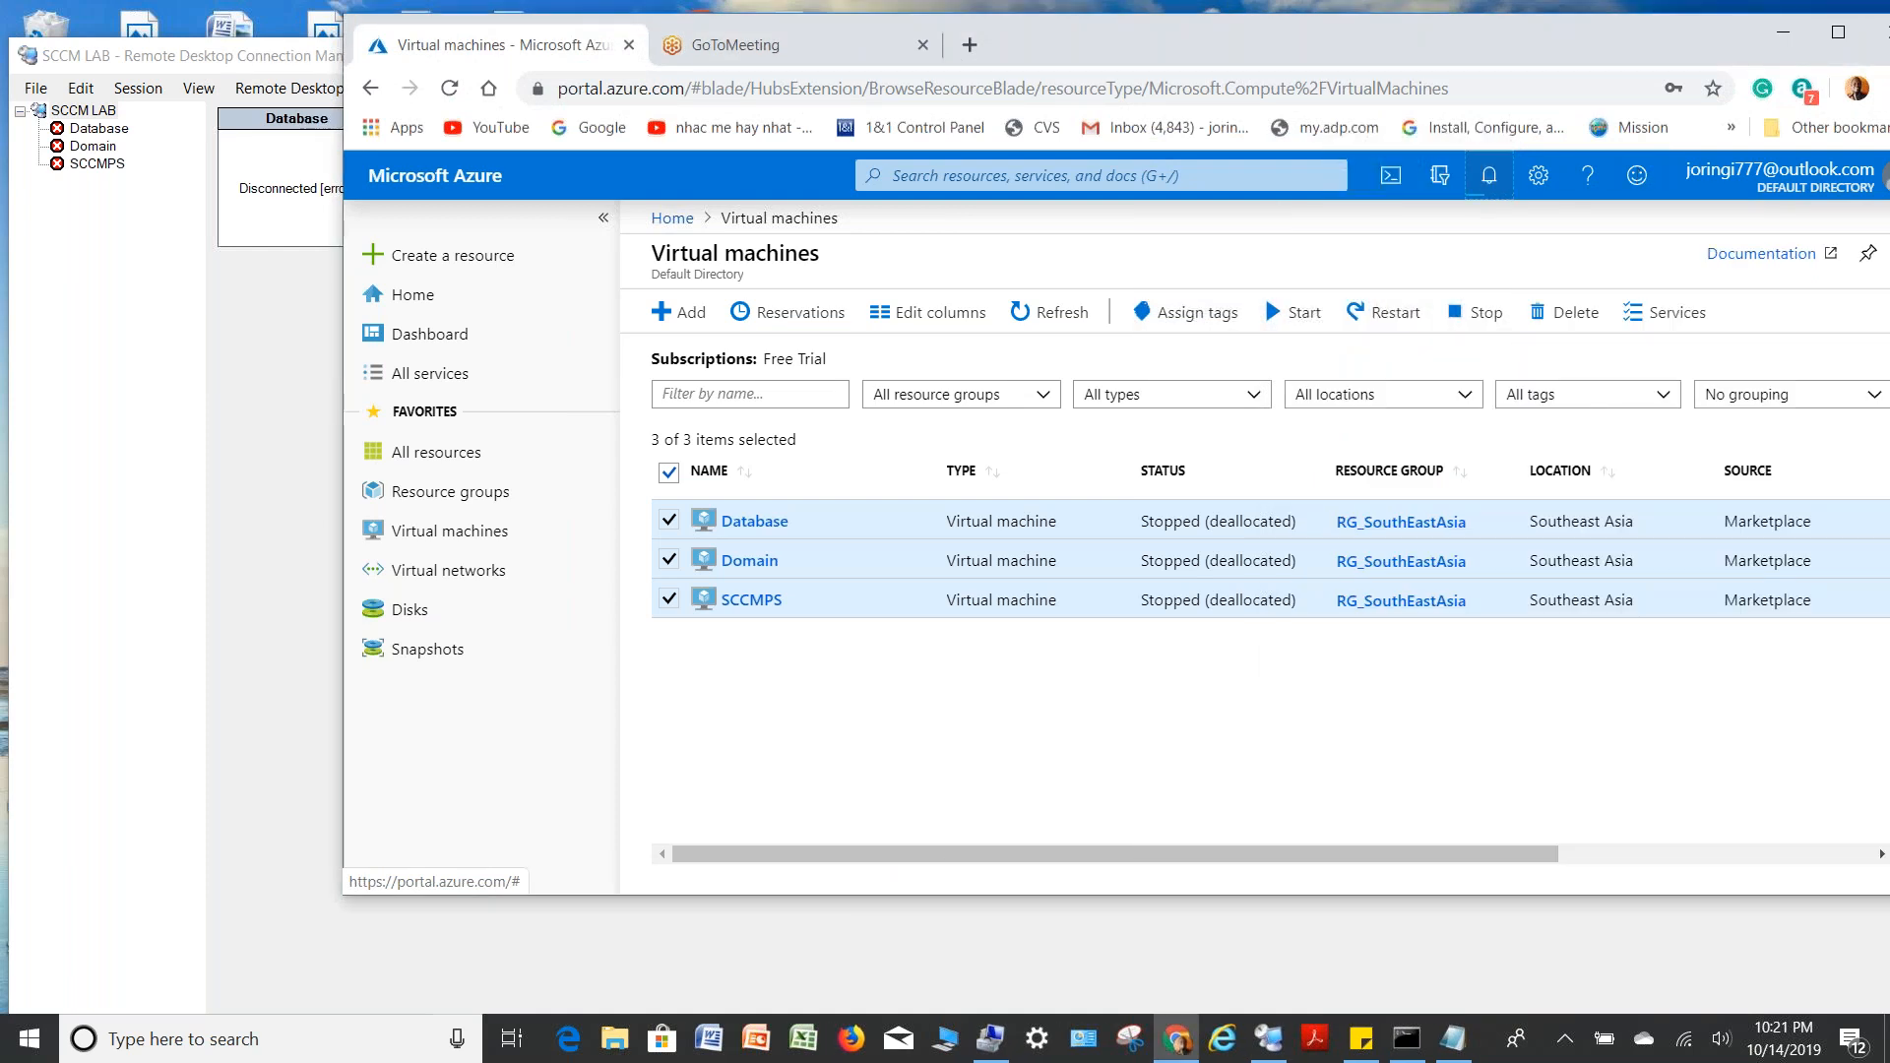
click(669, 487)
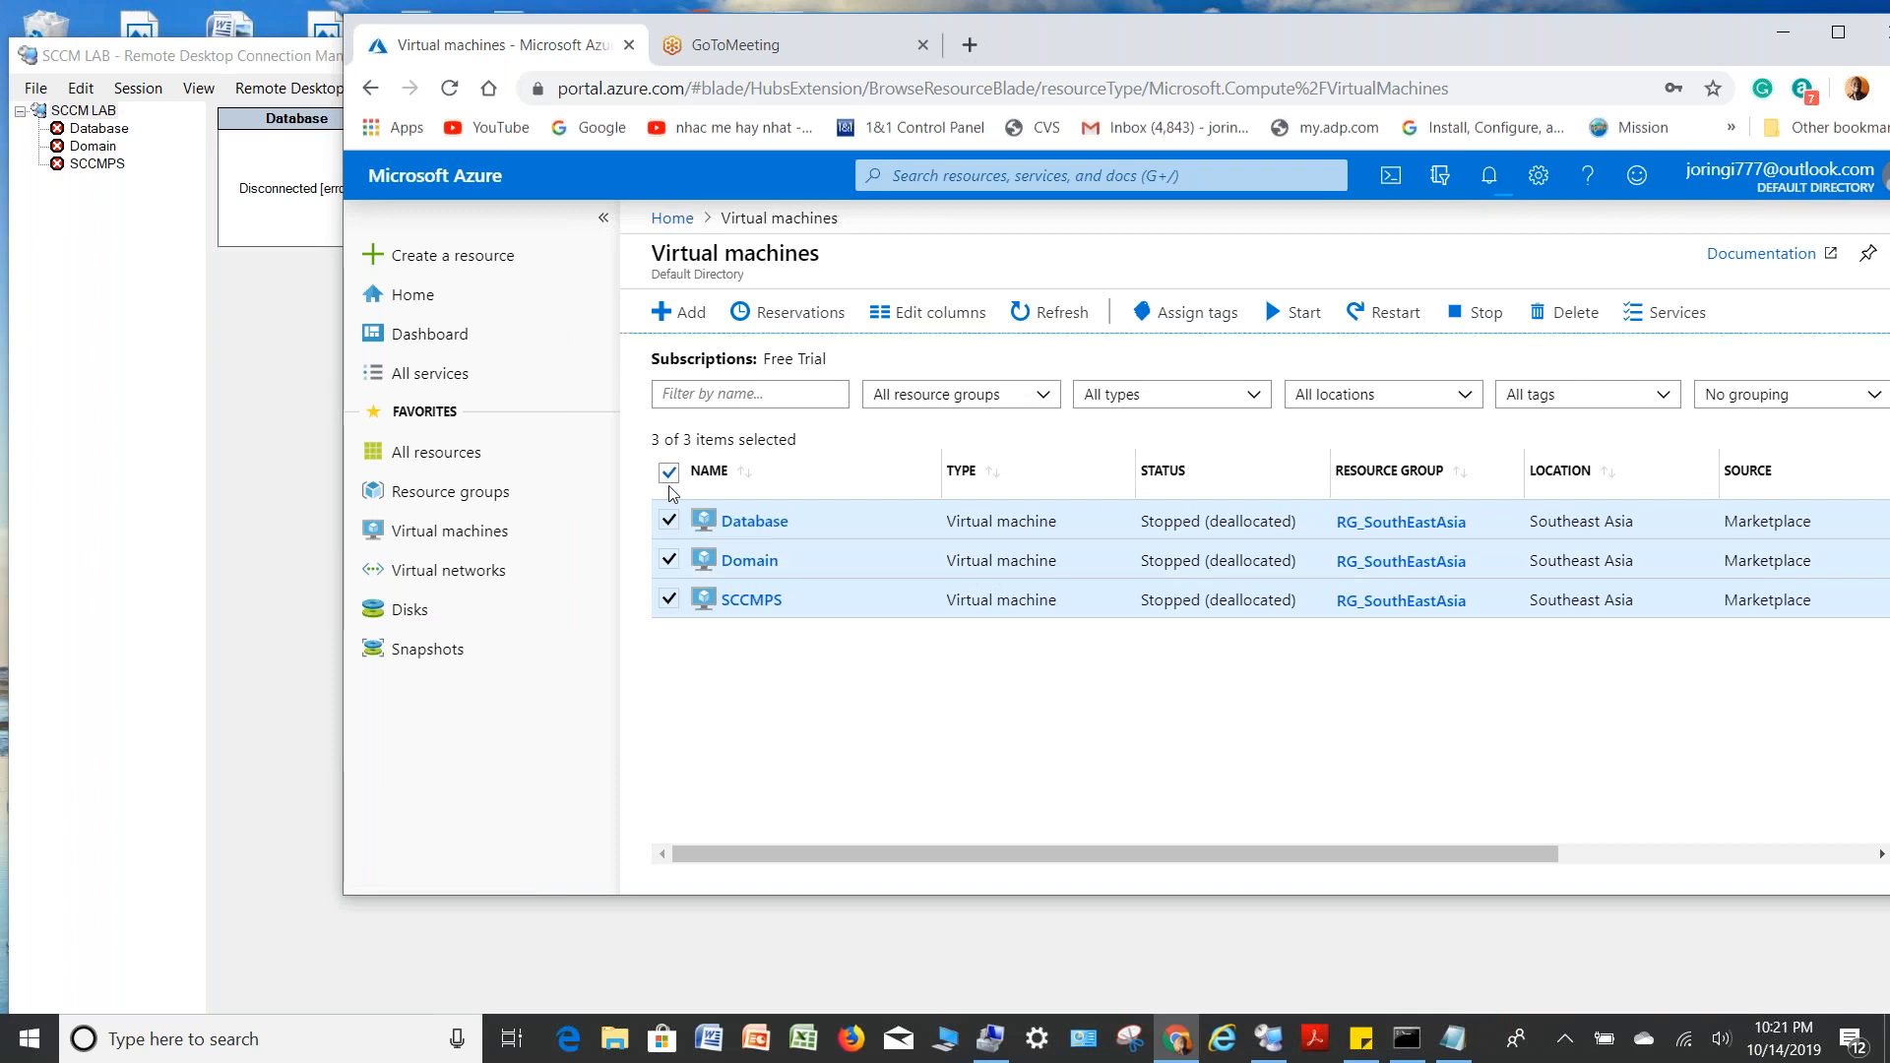
click(670, 489)
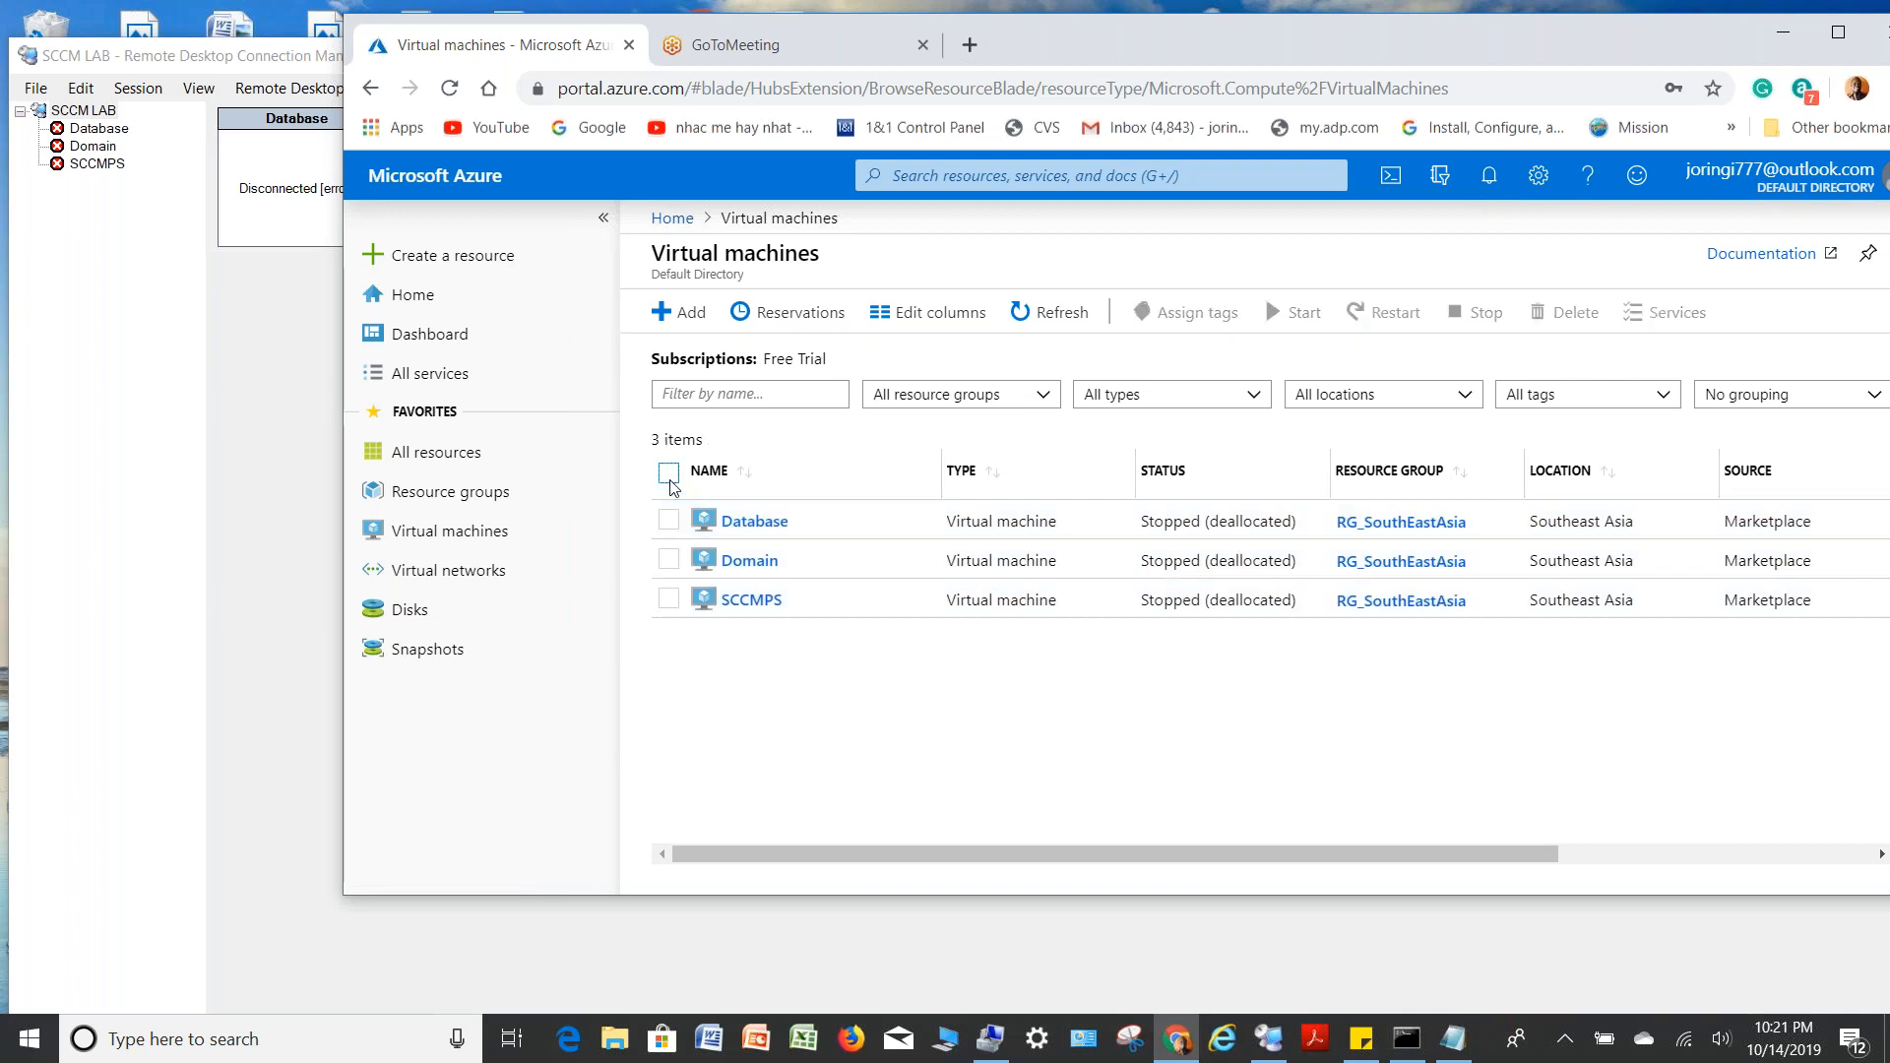
click(671, 486)
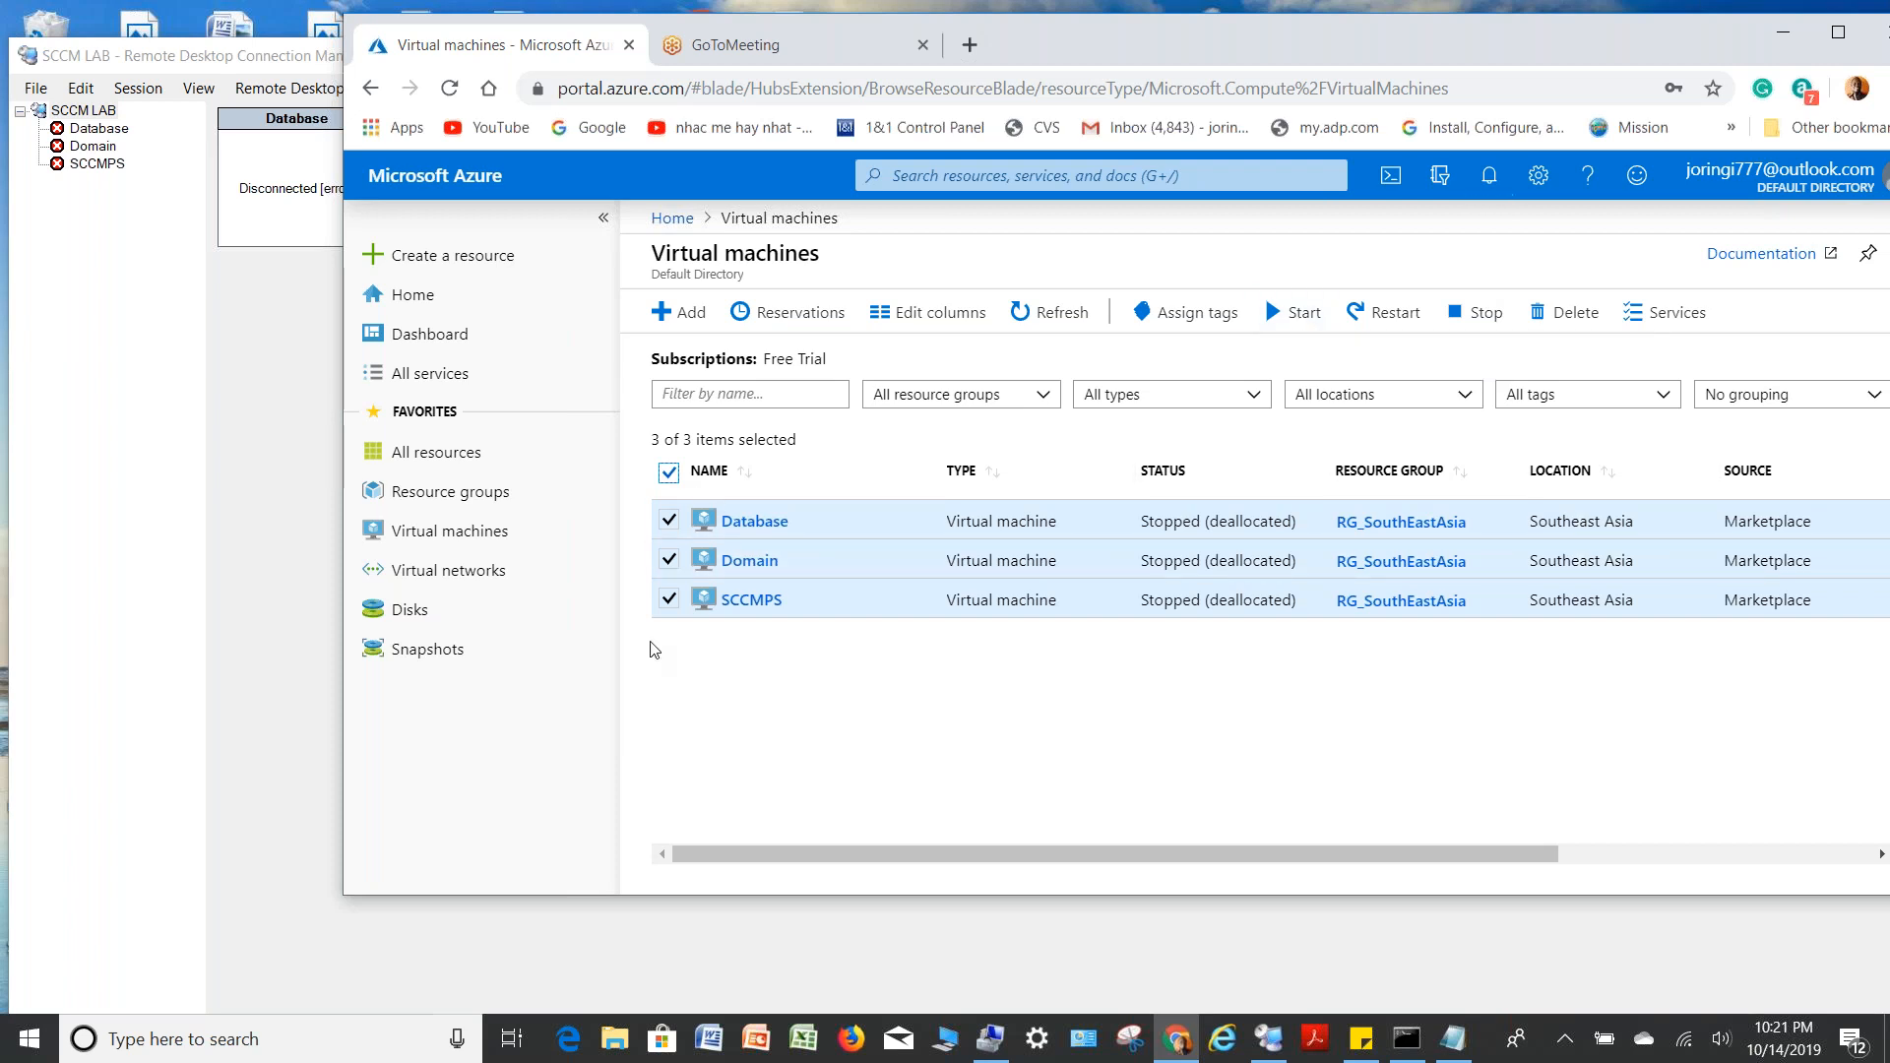
click(670, 474)
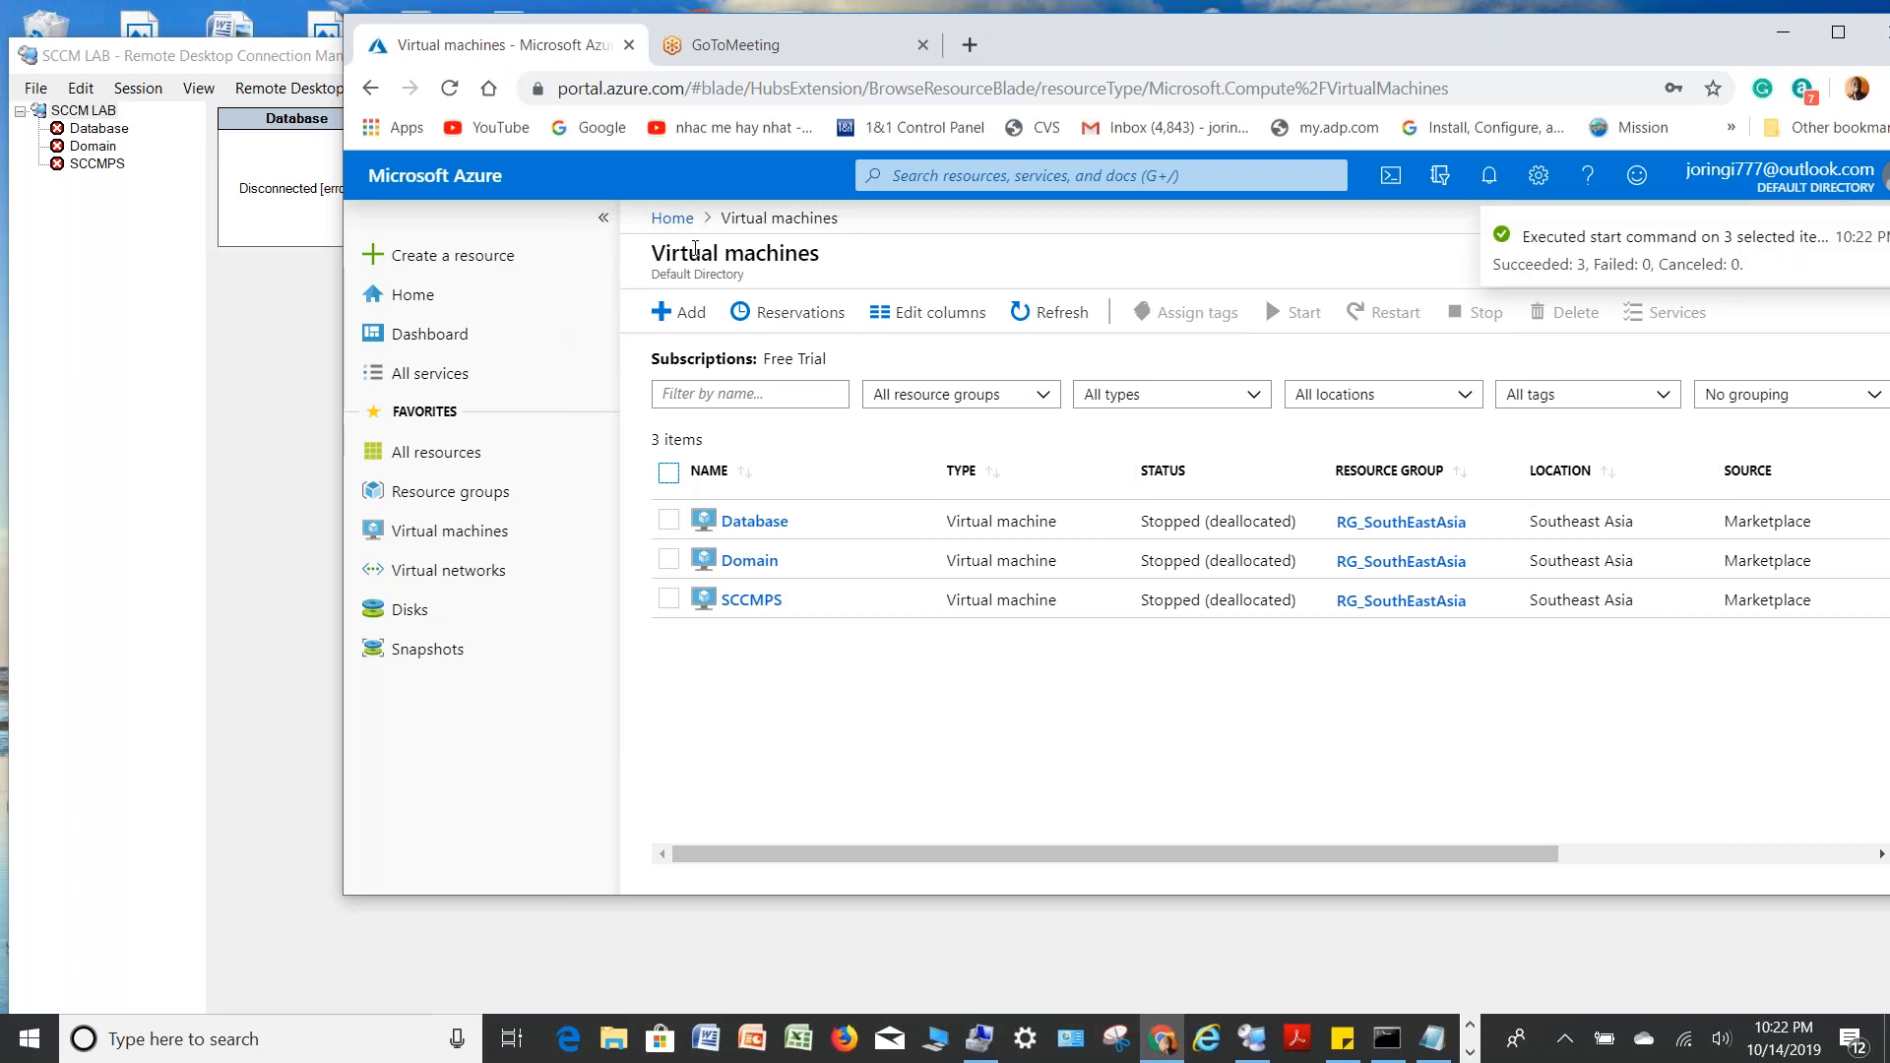
Switch to Remote Desktop Connection Manager, maximize it and connect all servers in the SCCM LAB group
click(161, 448)
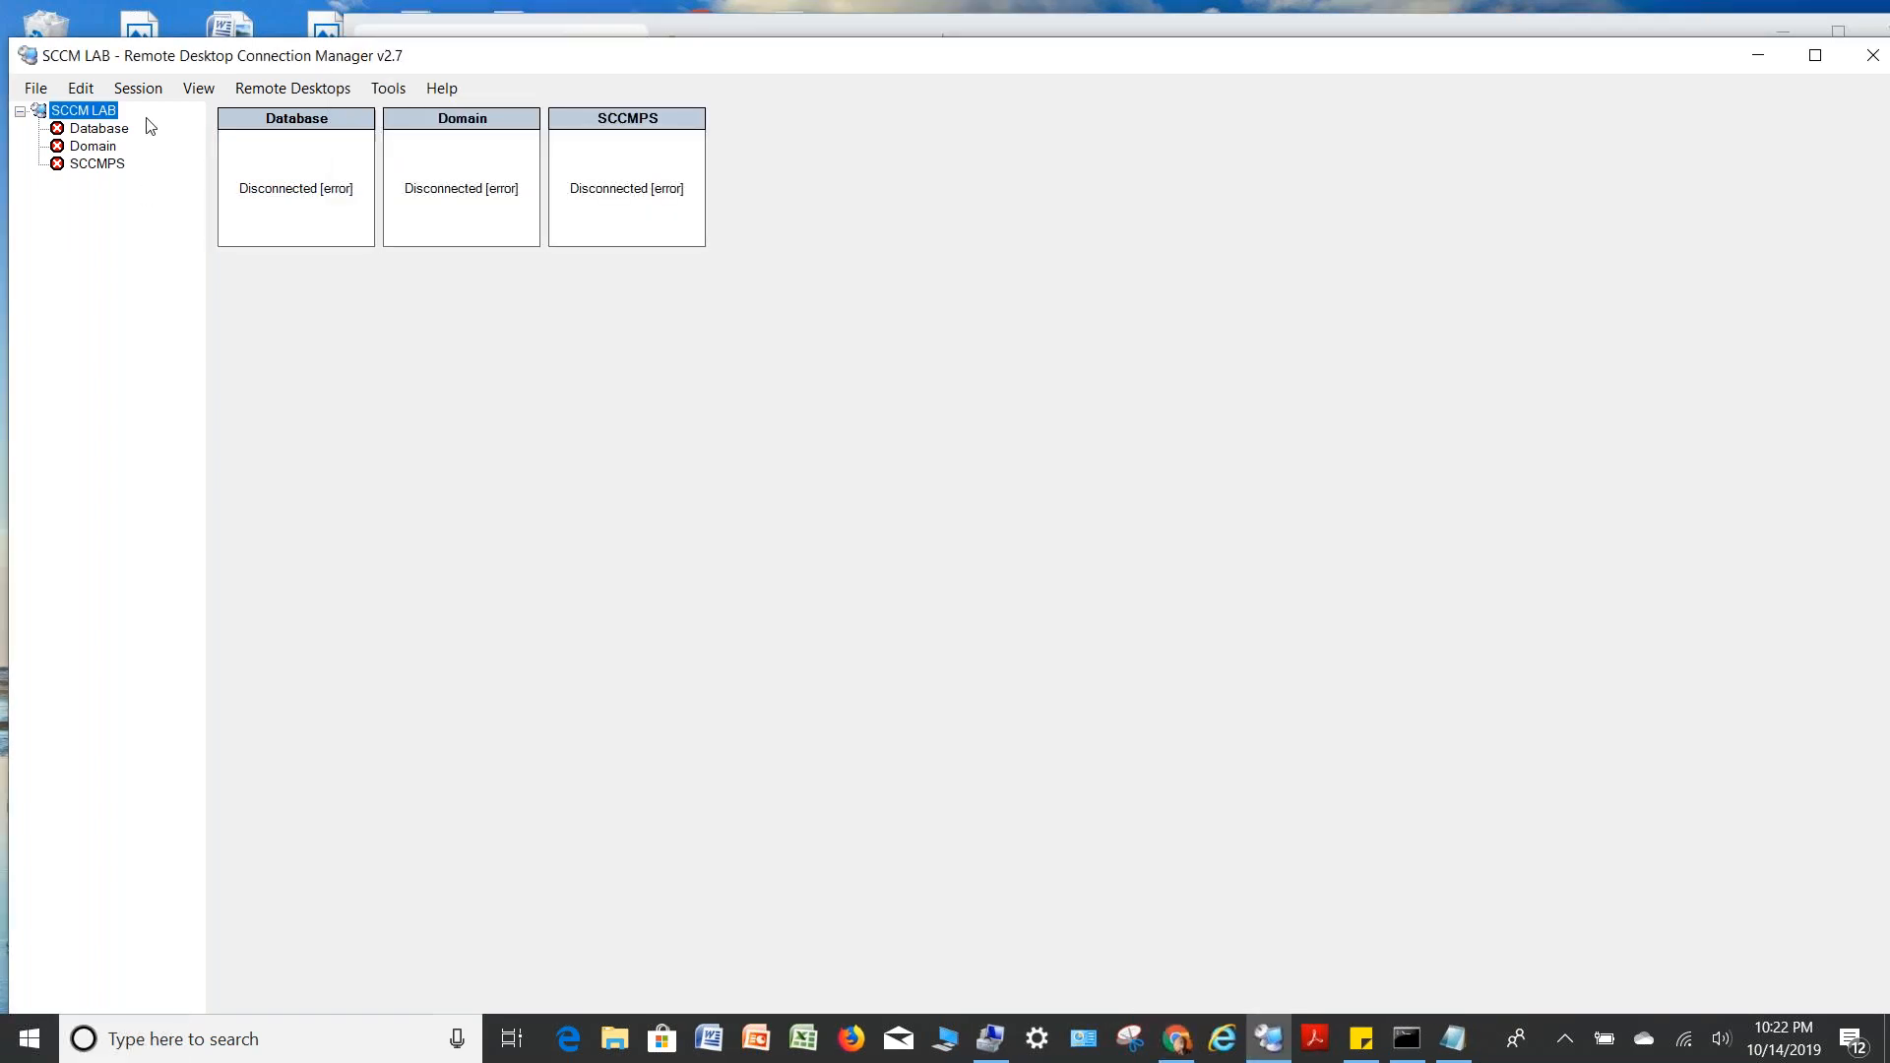
click(92, 165)
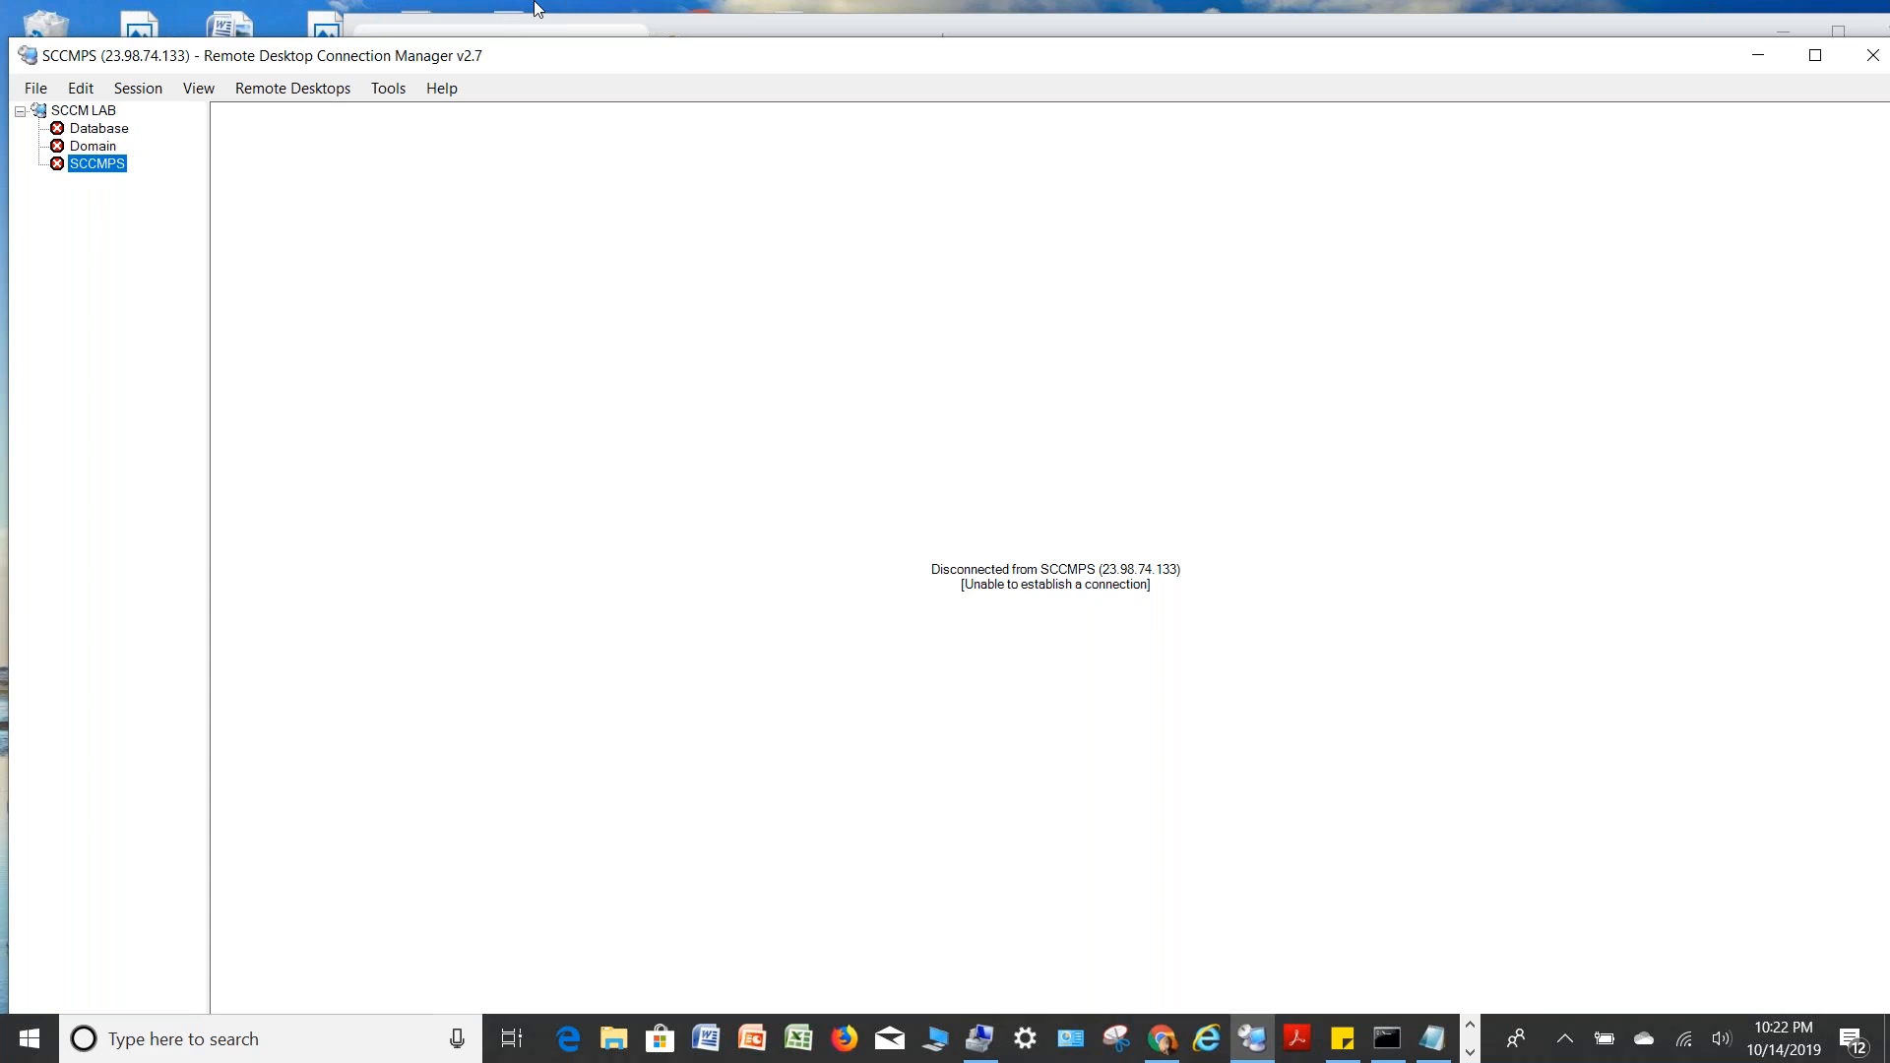
click(1814, 57)
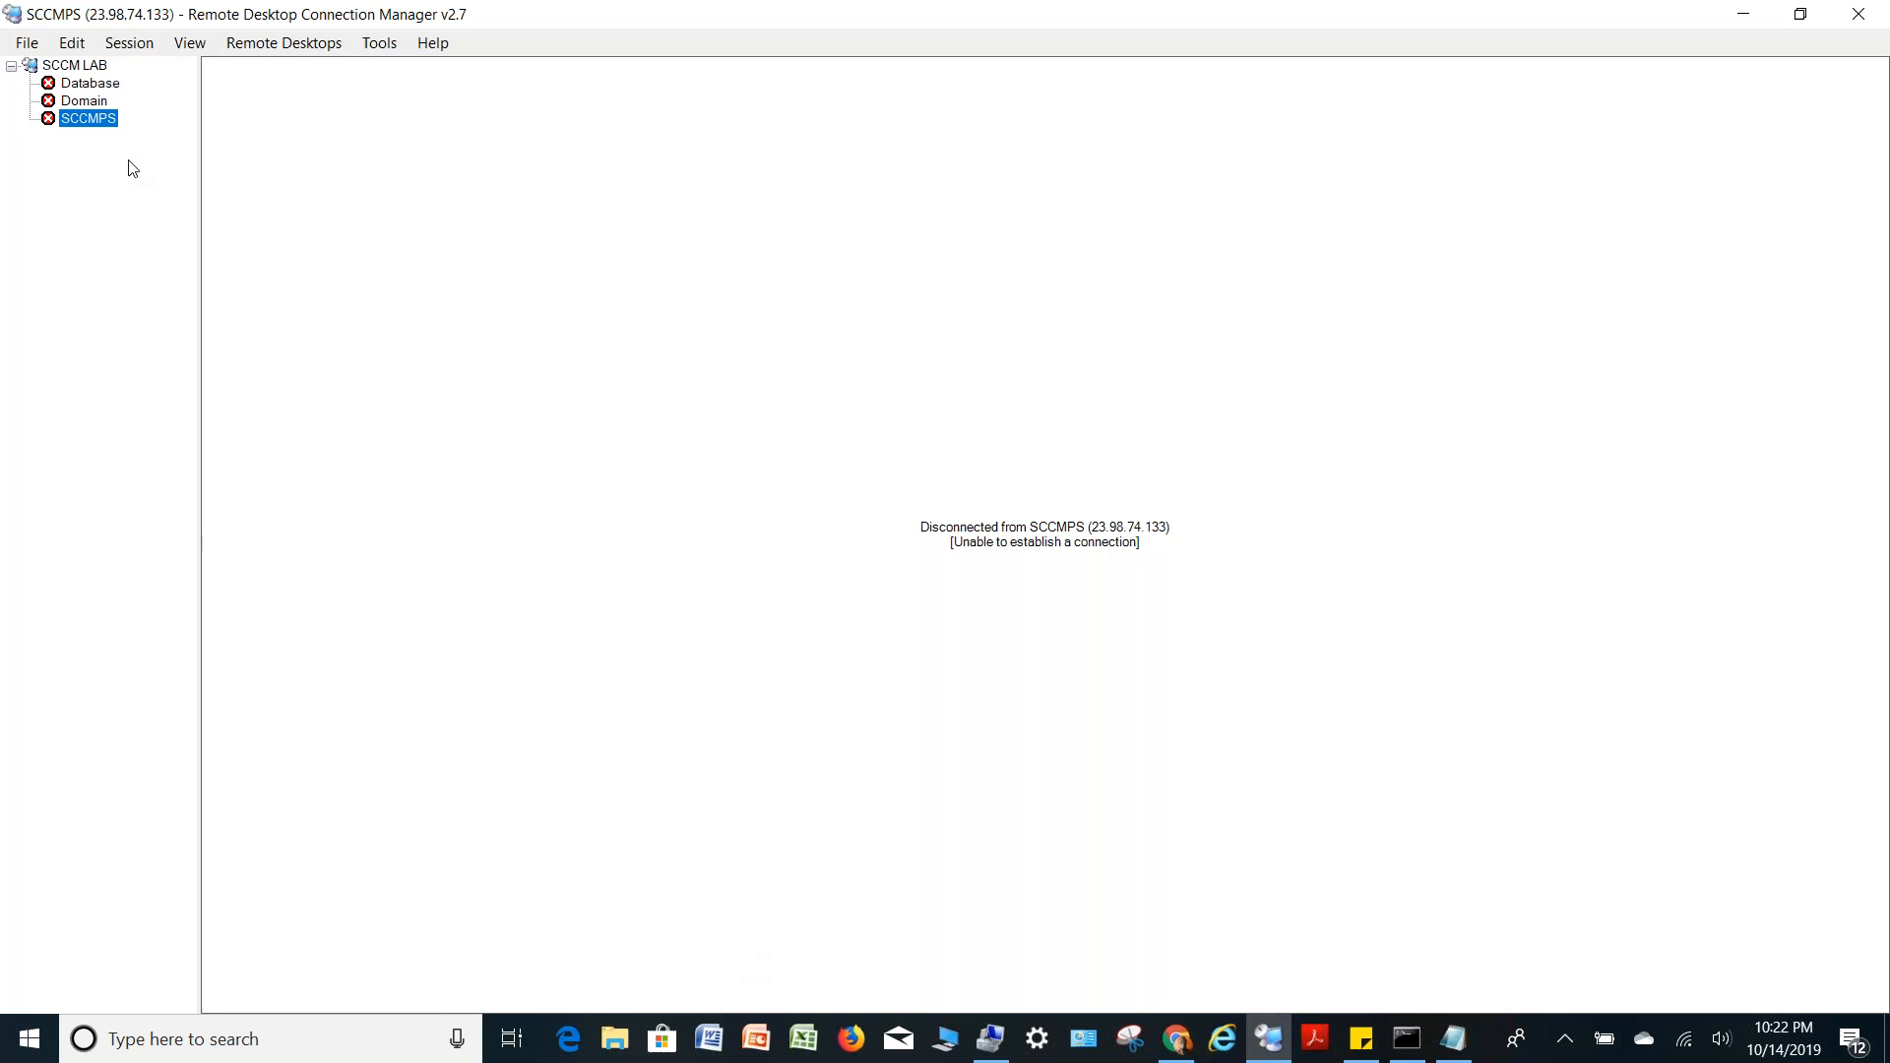
right_click(87, 79)
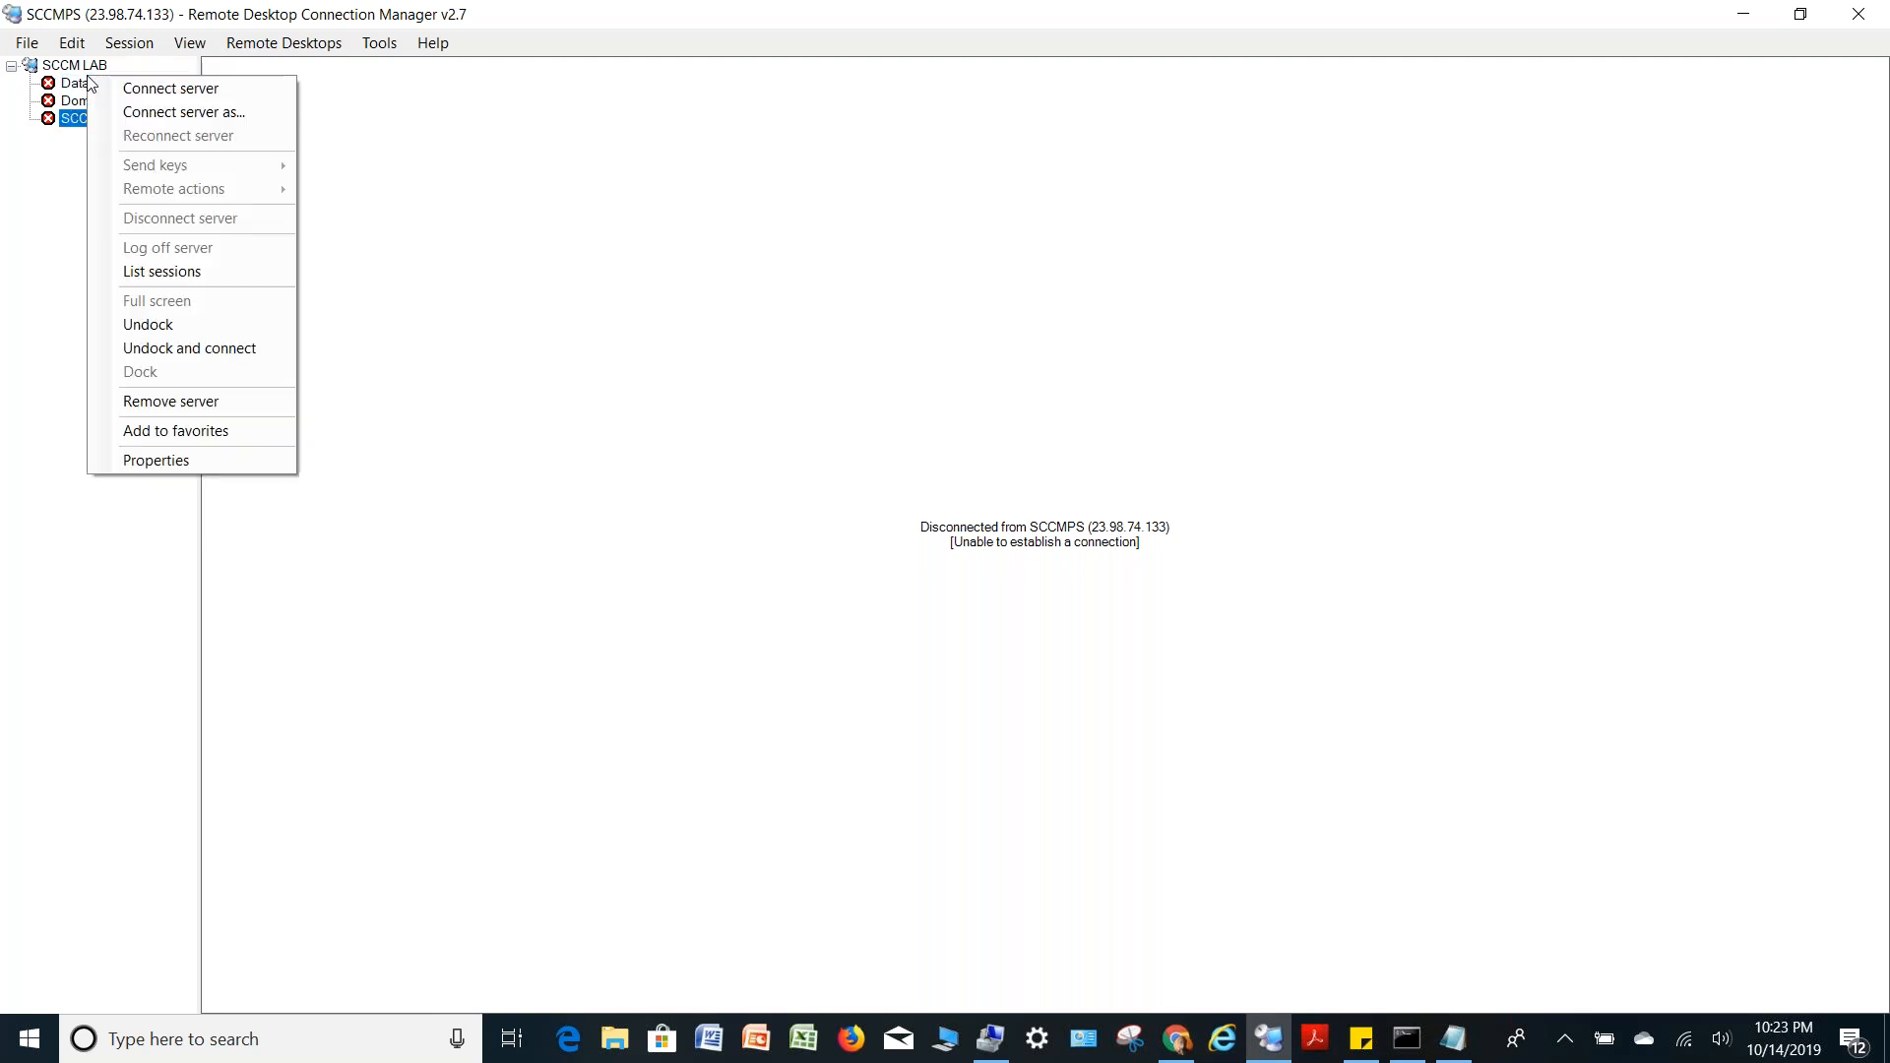
click(72, 66)
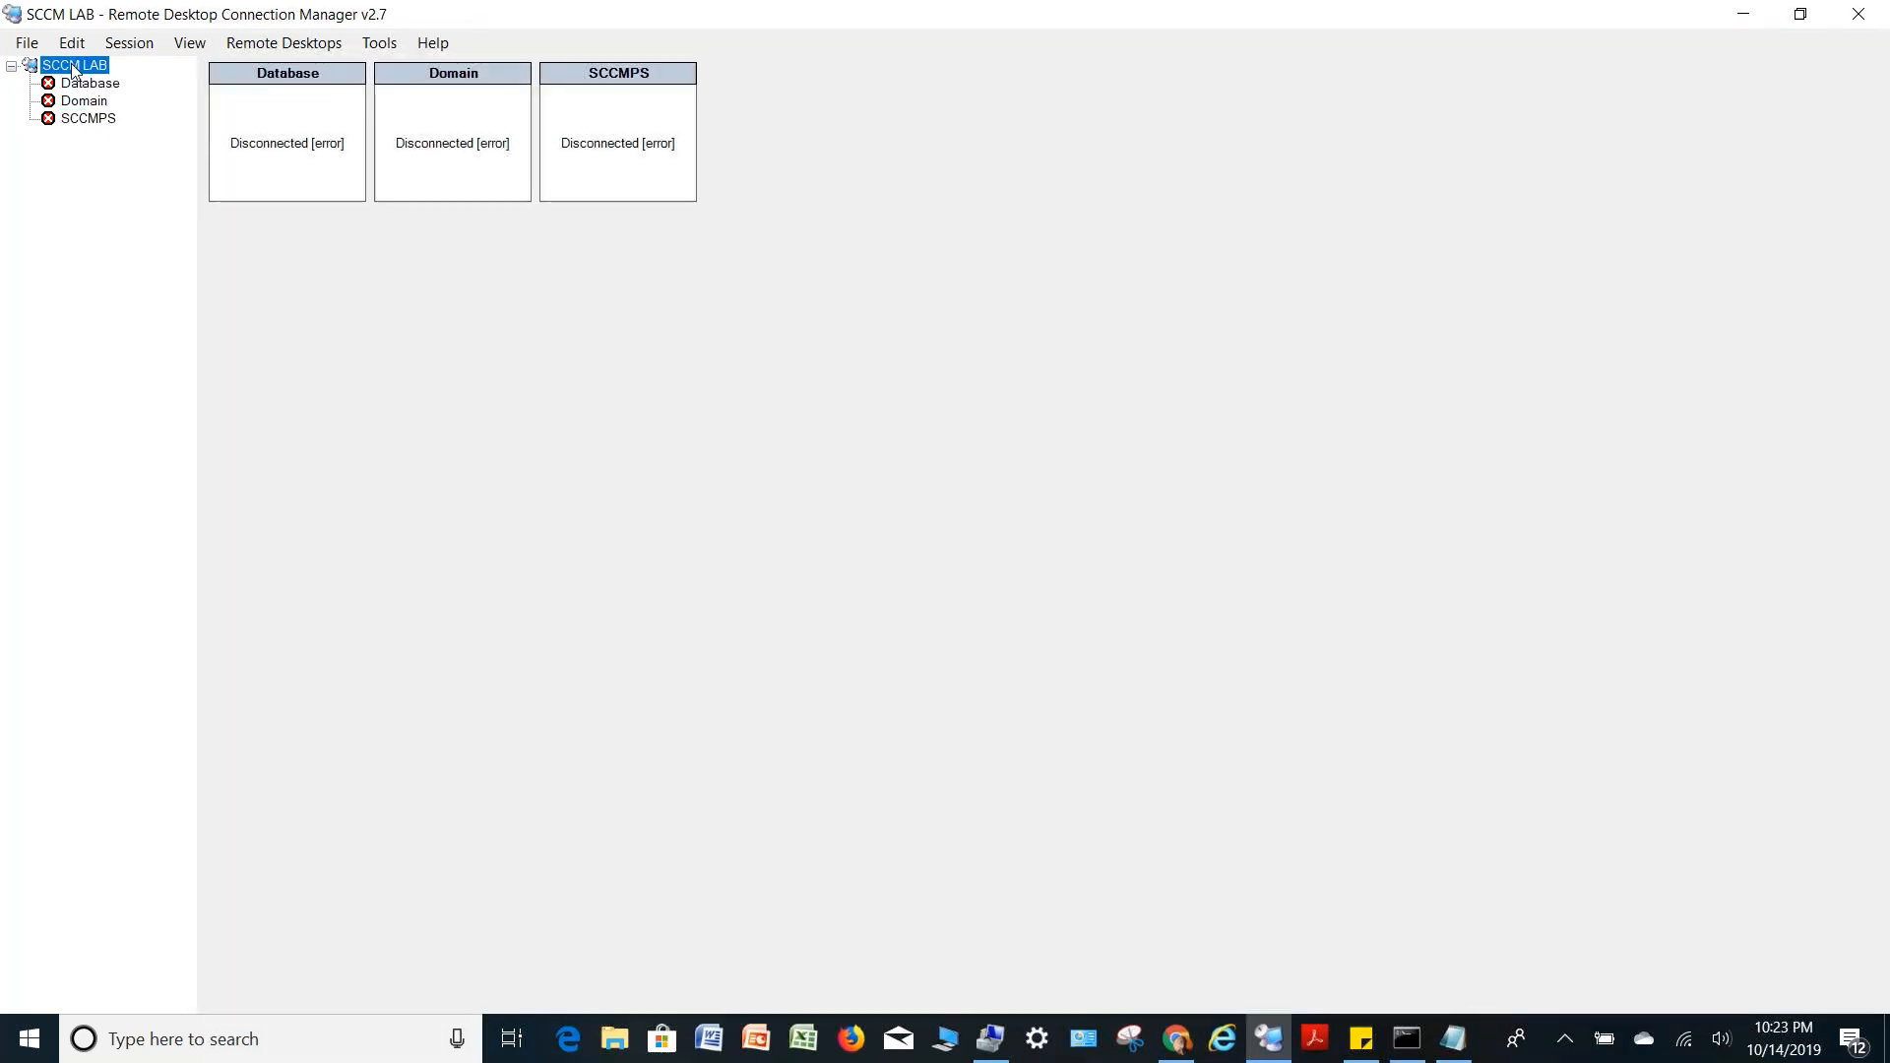
right_click(71, 66)
click(124, 79)
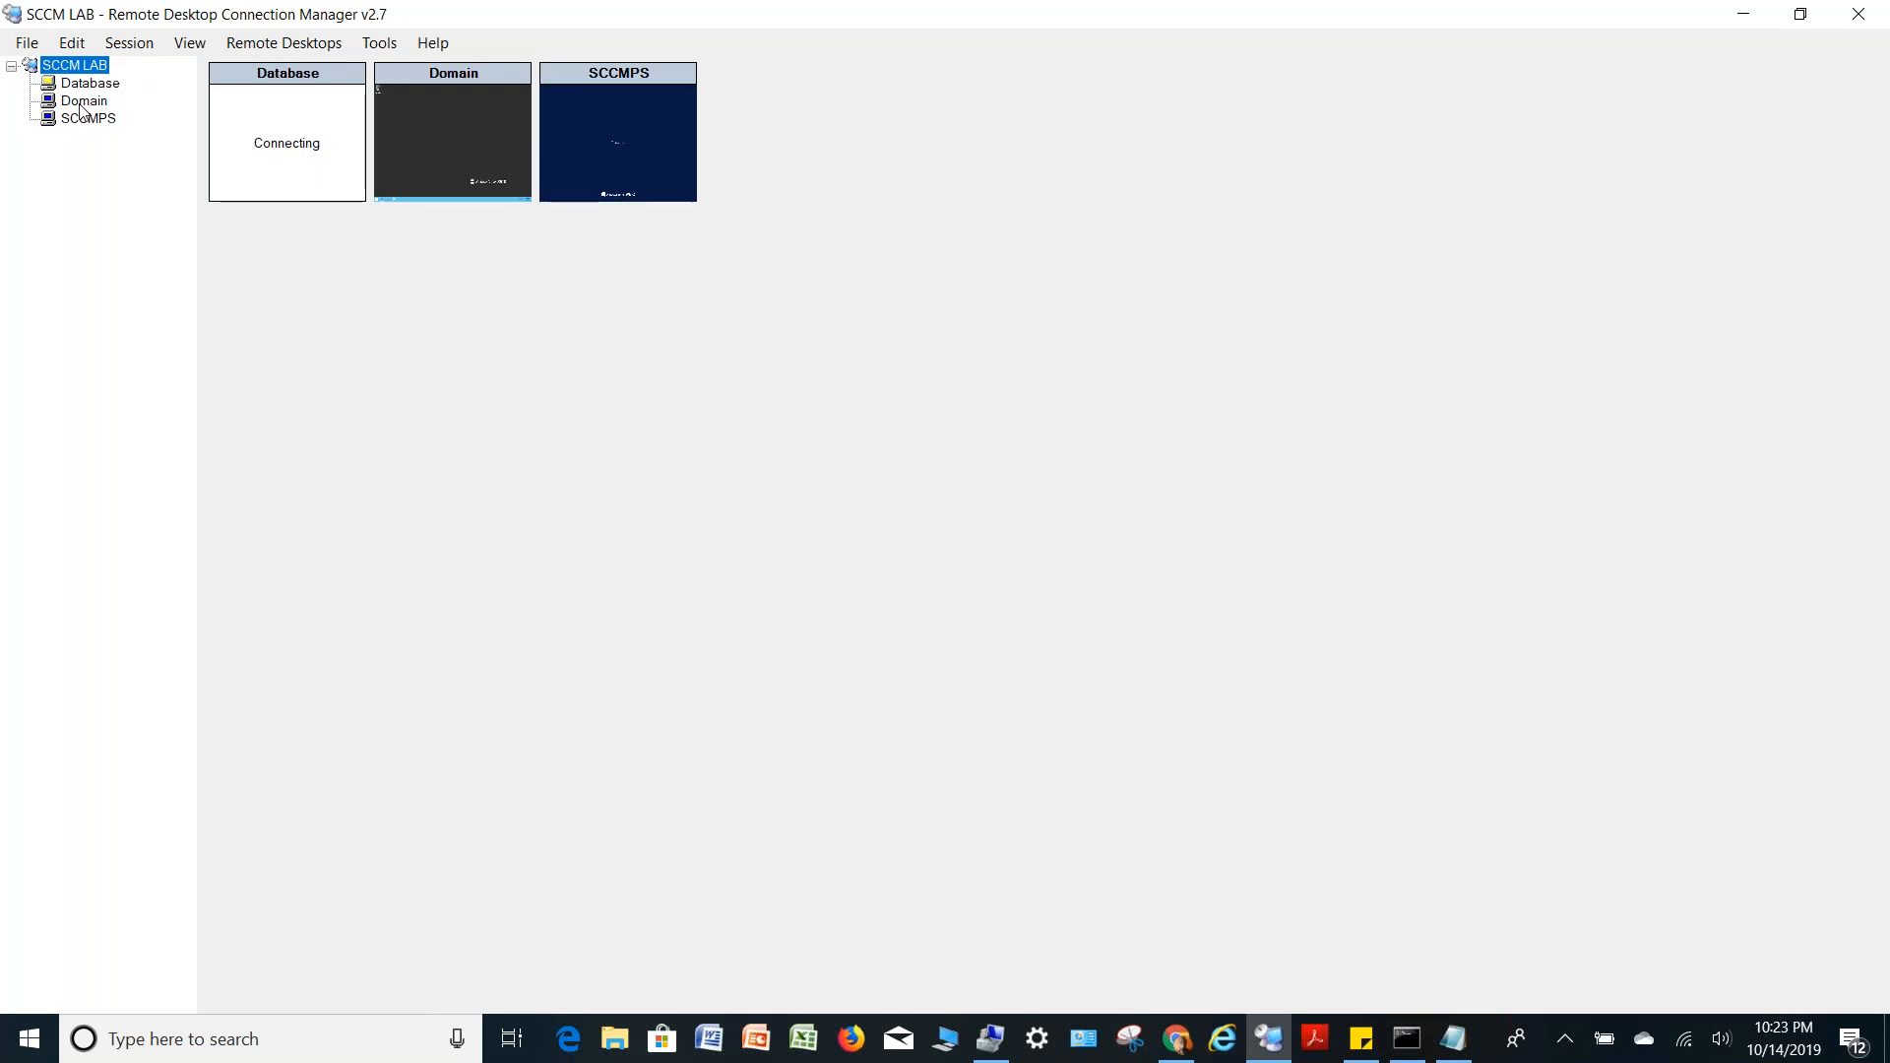
Check the remote sessions of the Domain and SCCMPS servers, and return to the SCCM LAB group overview
click(83, 102)
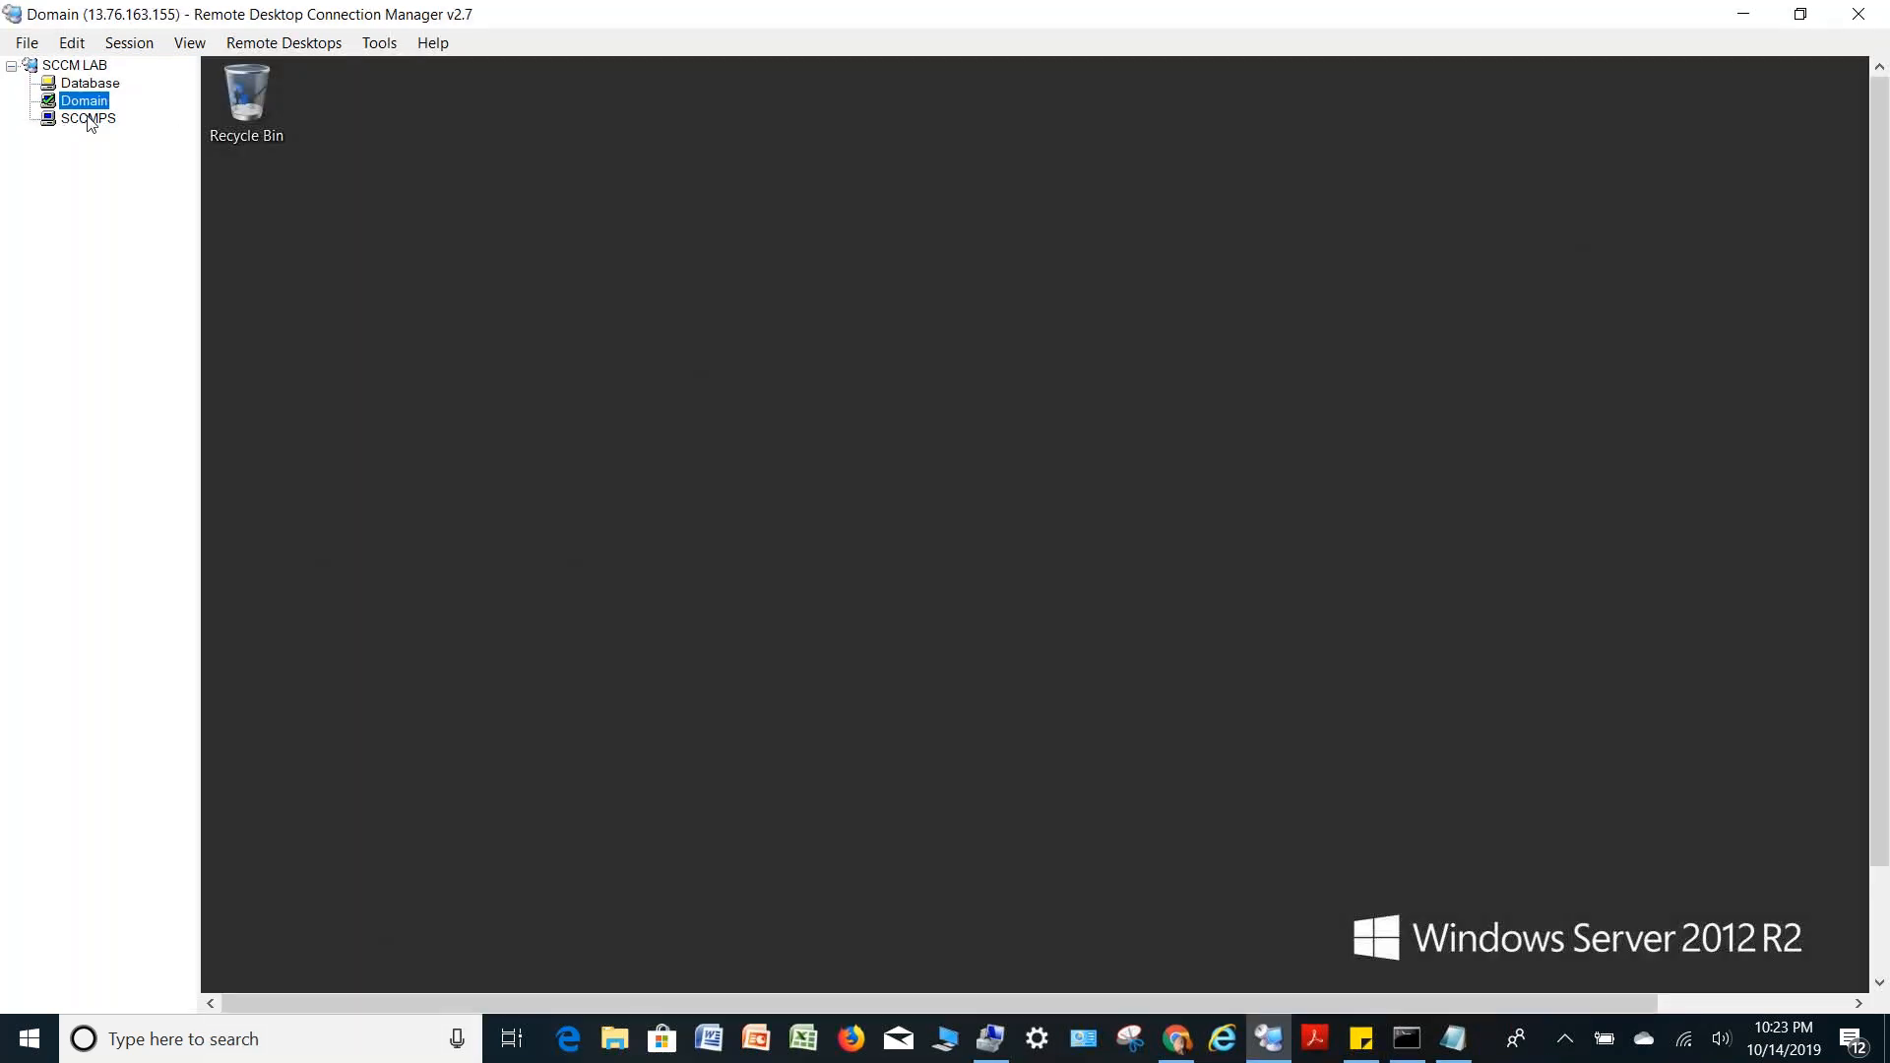
click(87, 118)
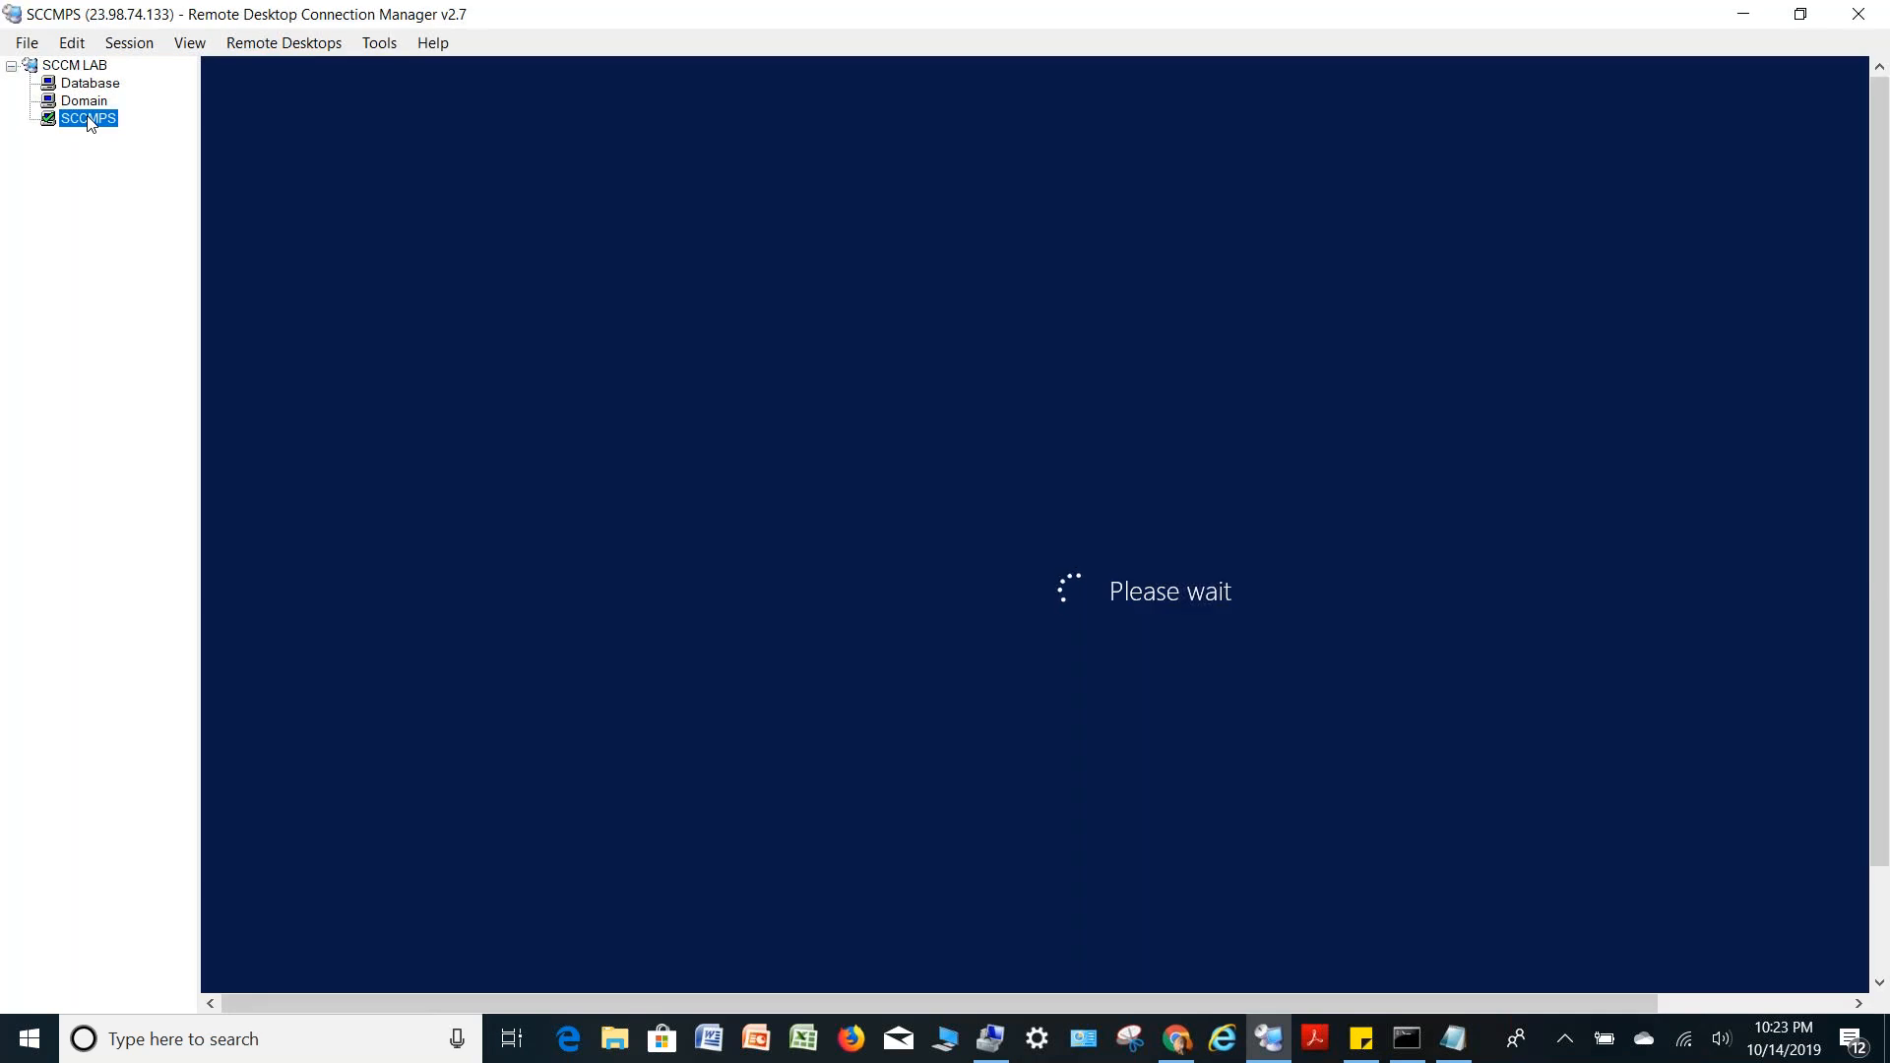
click(96, 67)
Restart the Database server from its remote session, giving Other (Unplanned) as the reason
click(96, 86)
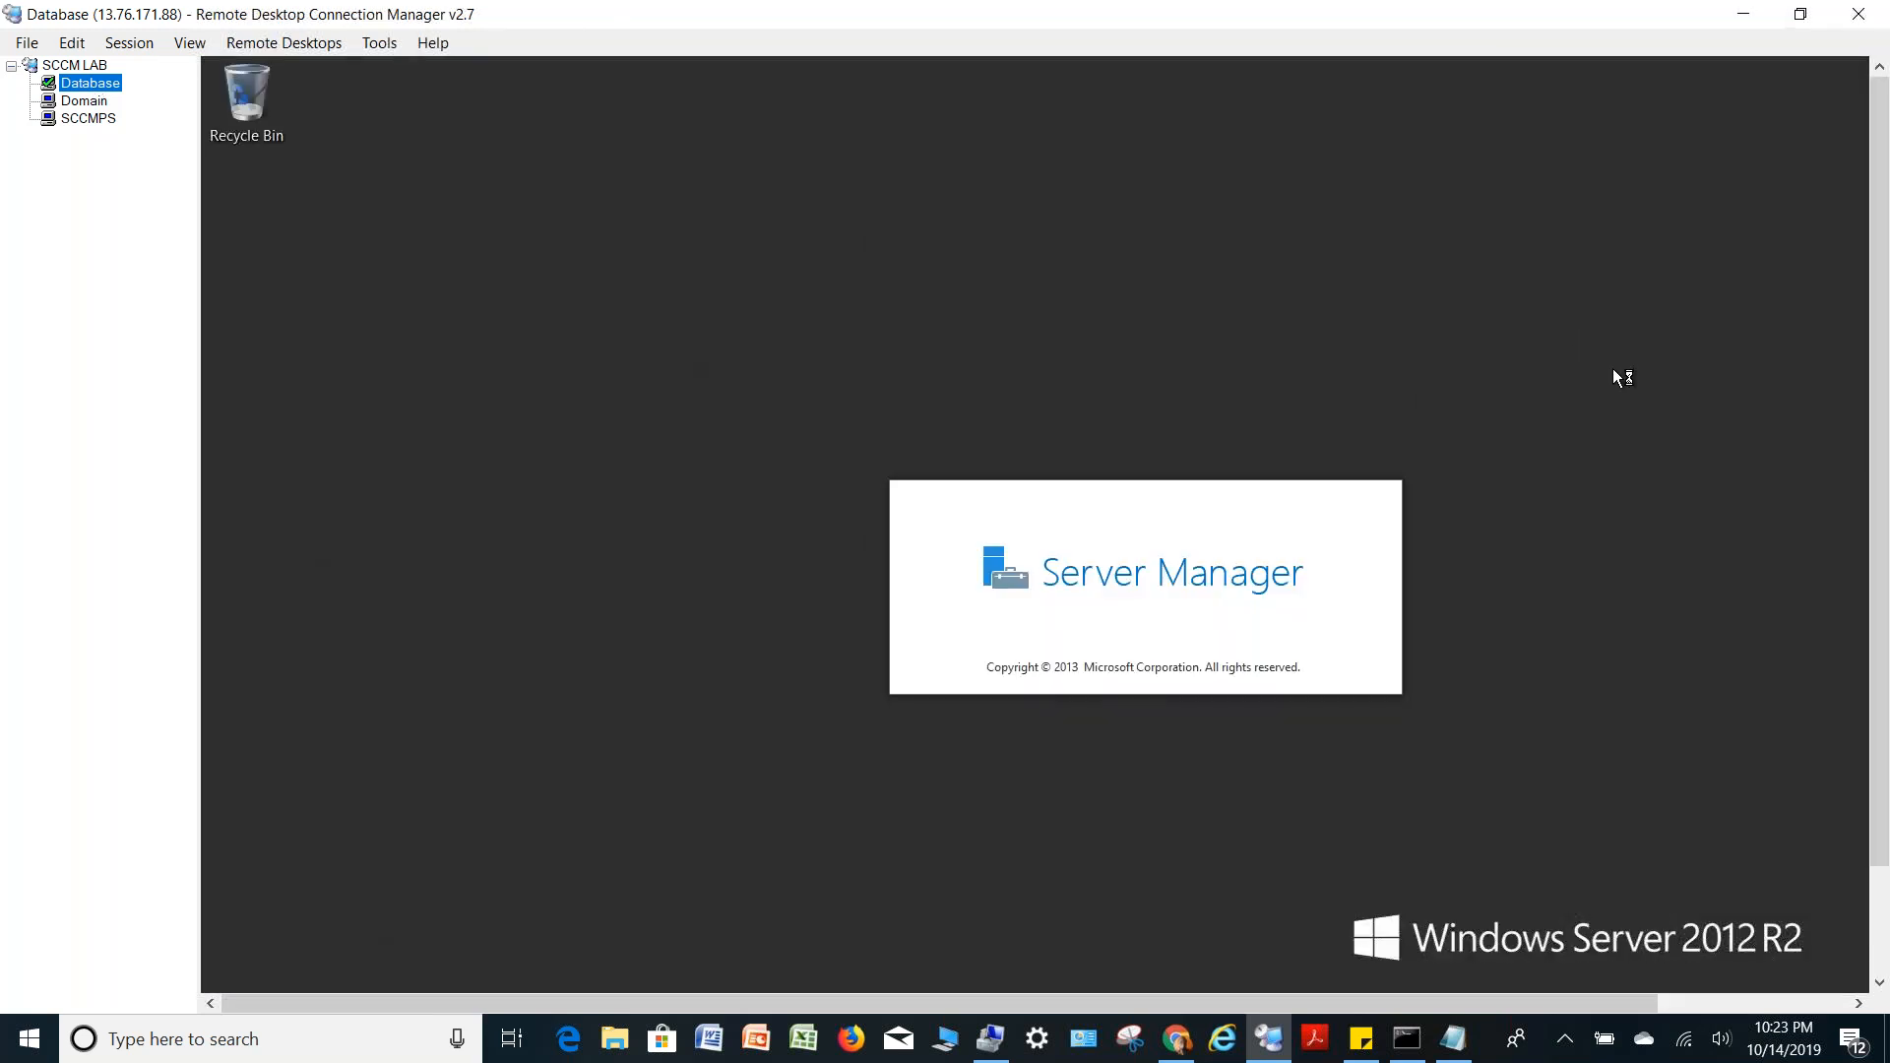
click(1878, 947)
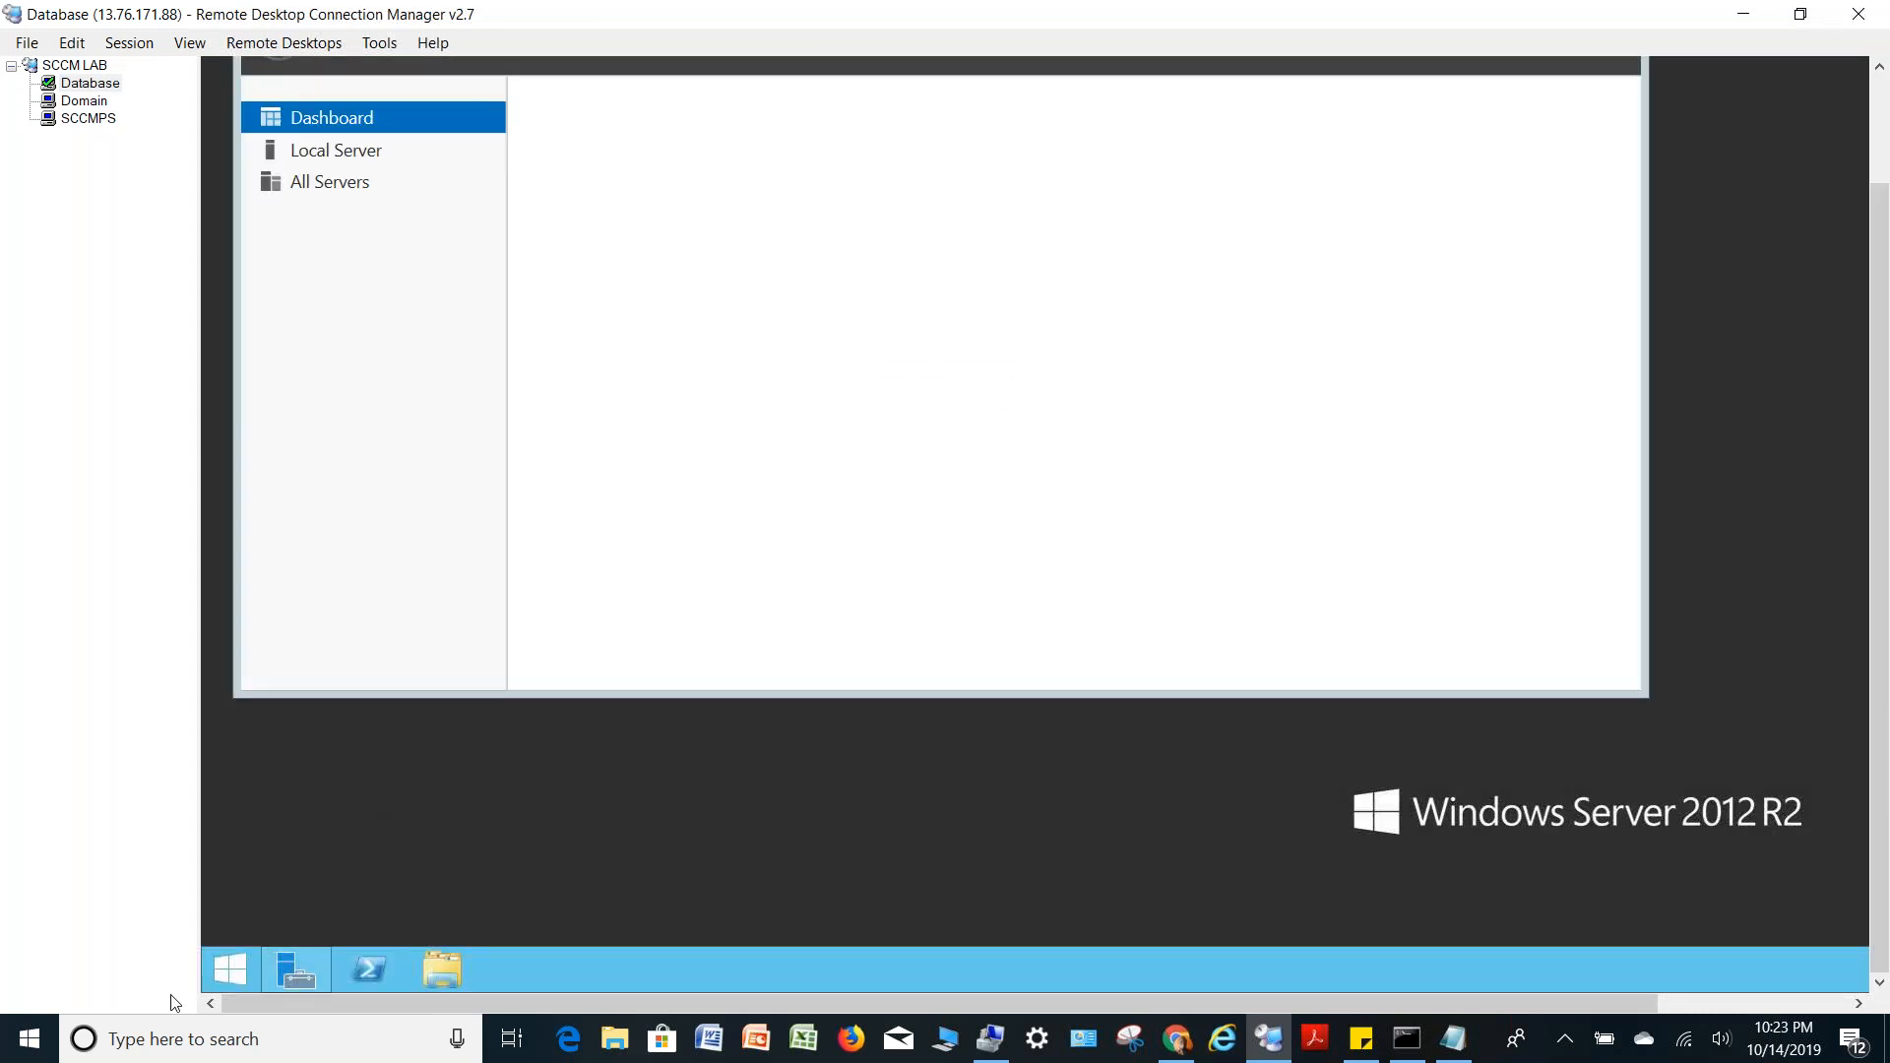
right_click(230, 963)
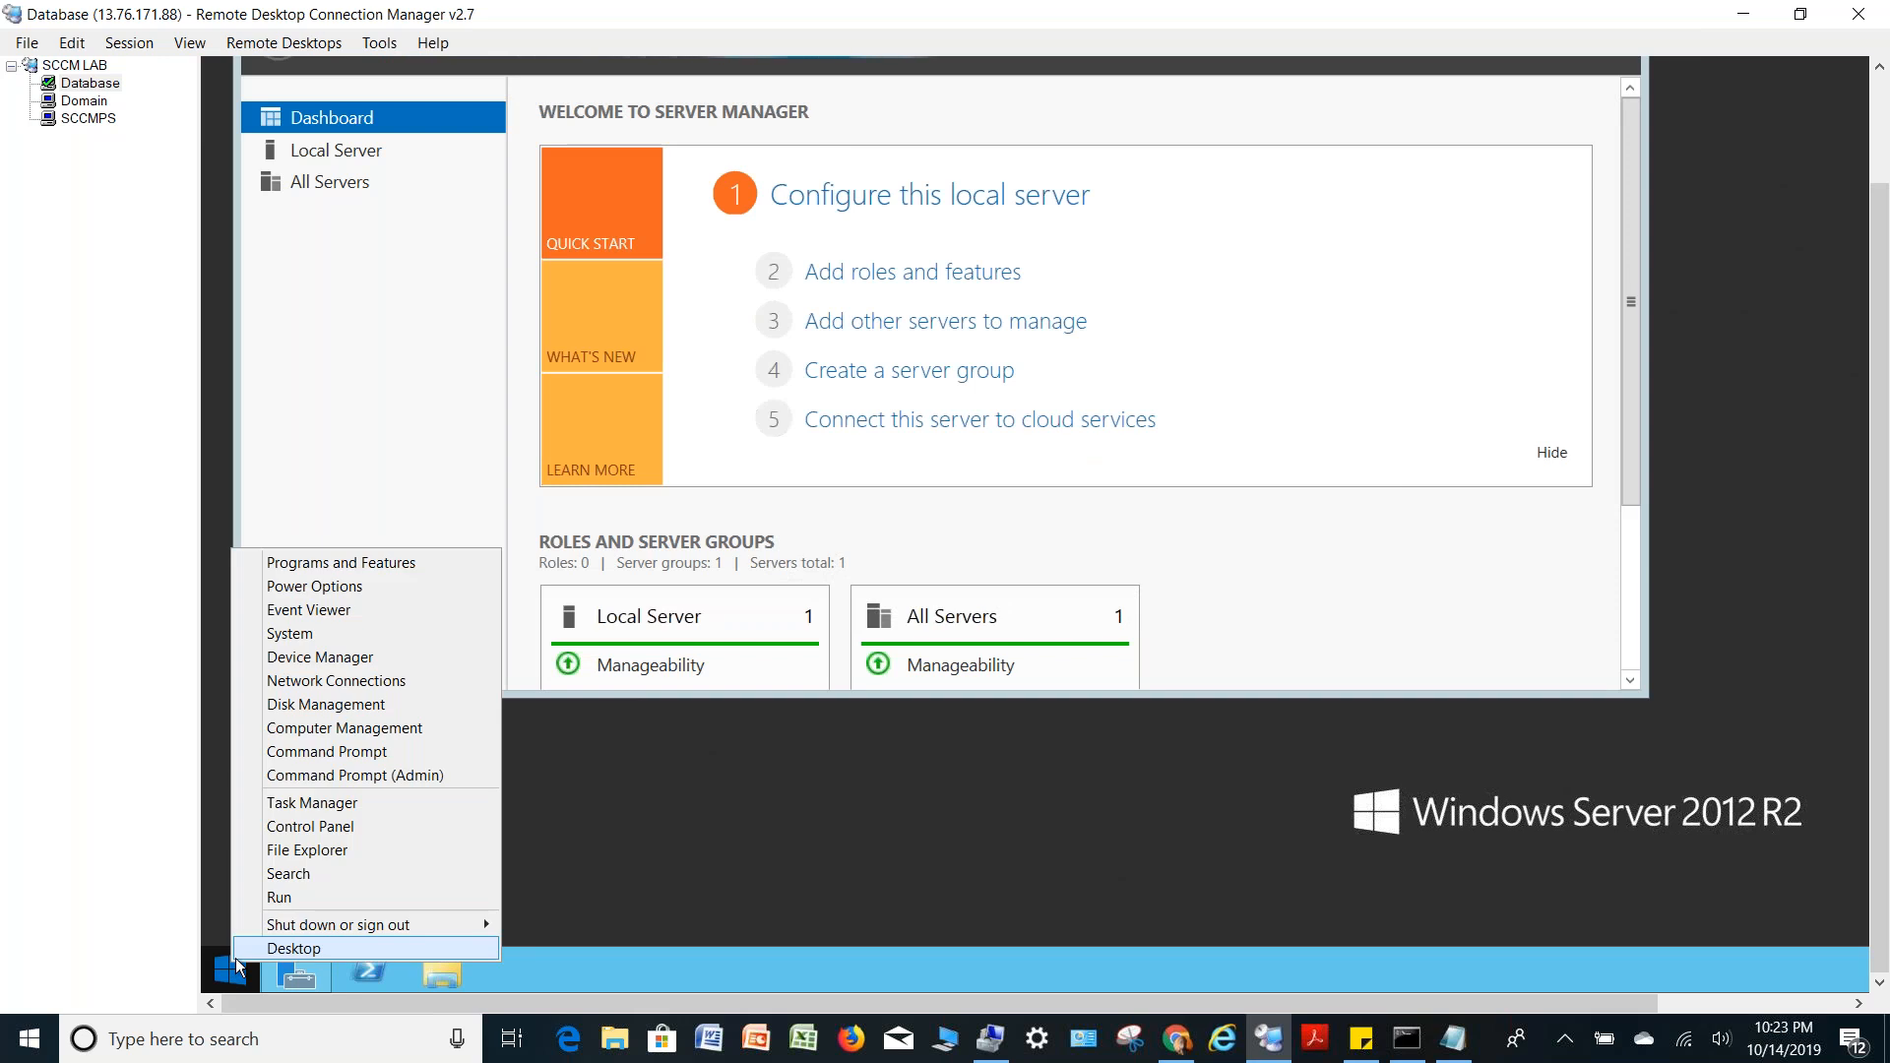
mouse_move(459, 925)
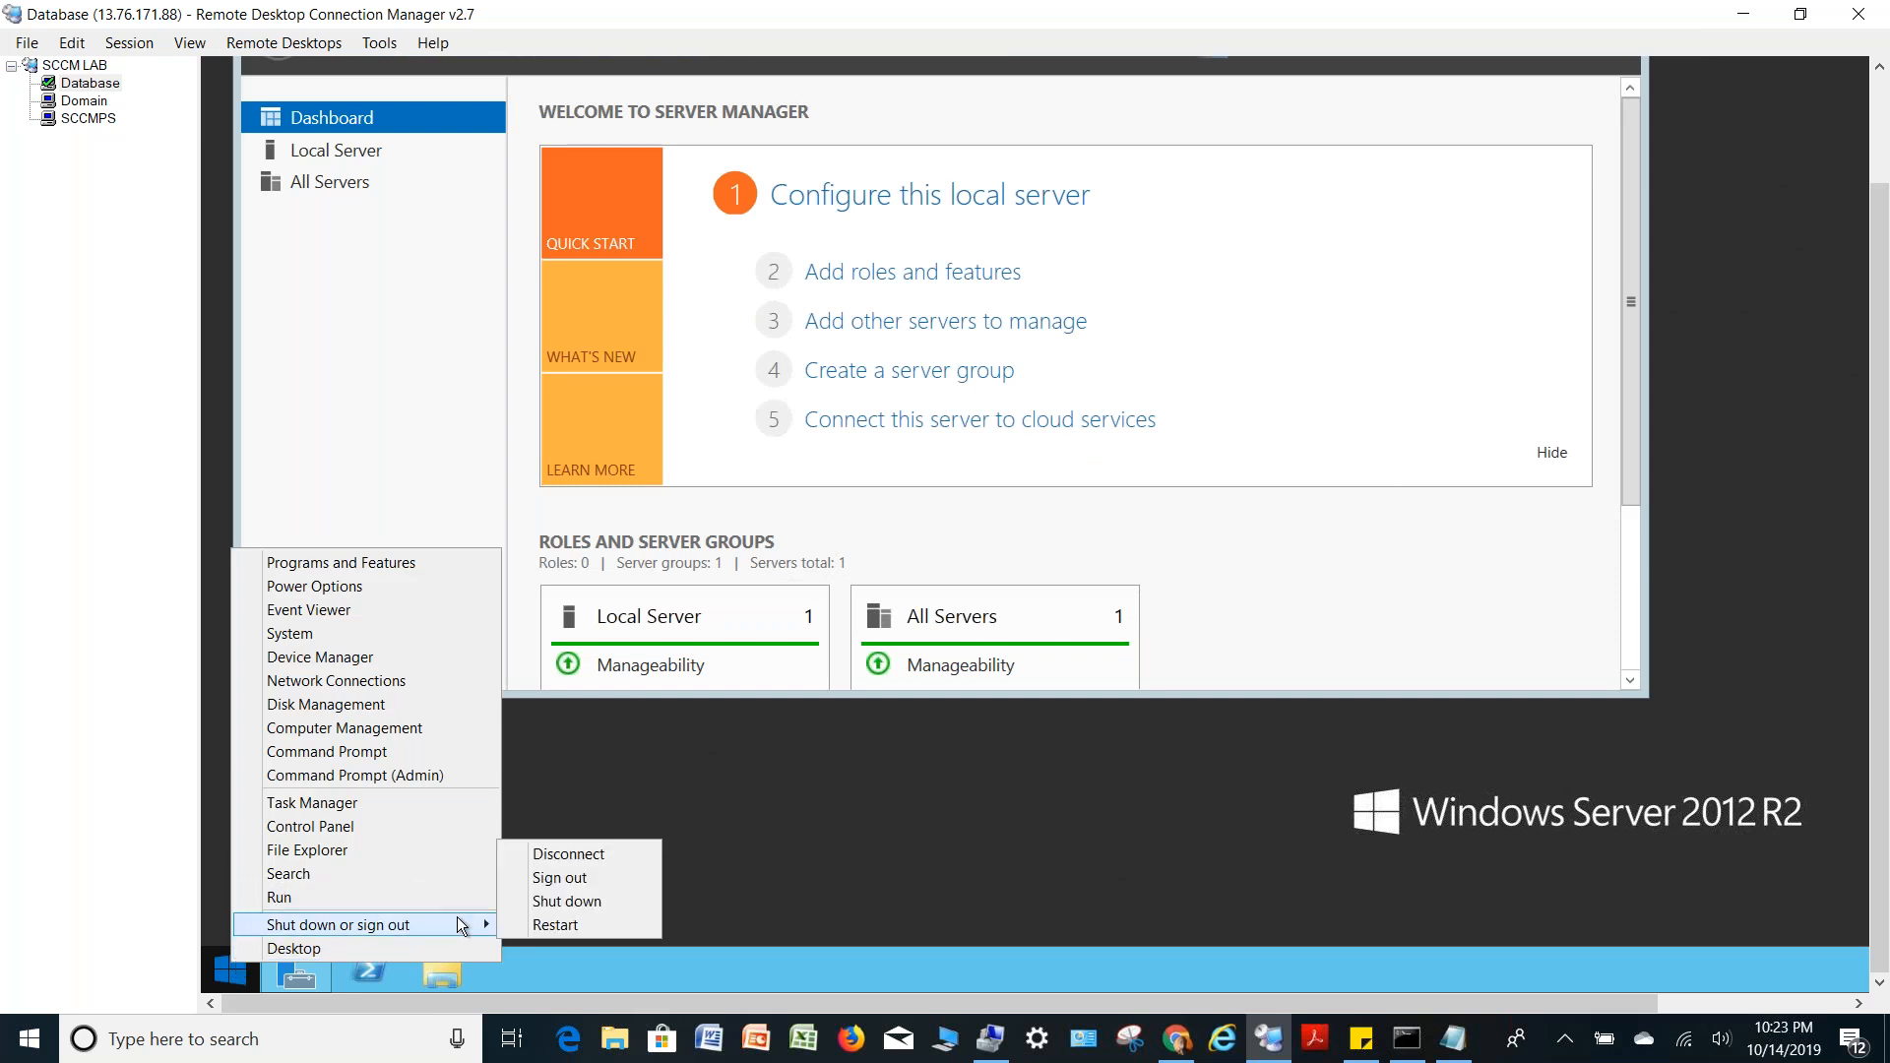
click(559, 924)
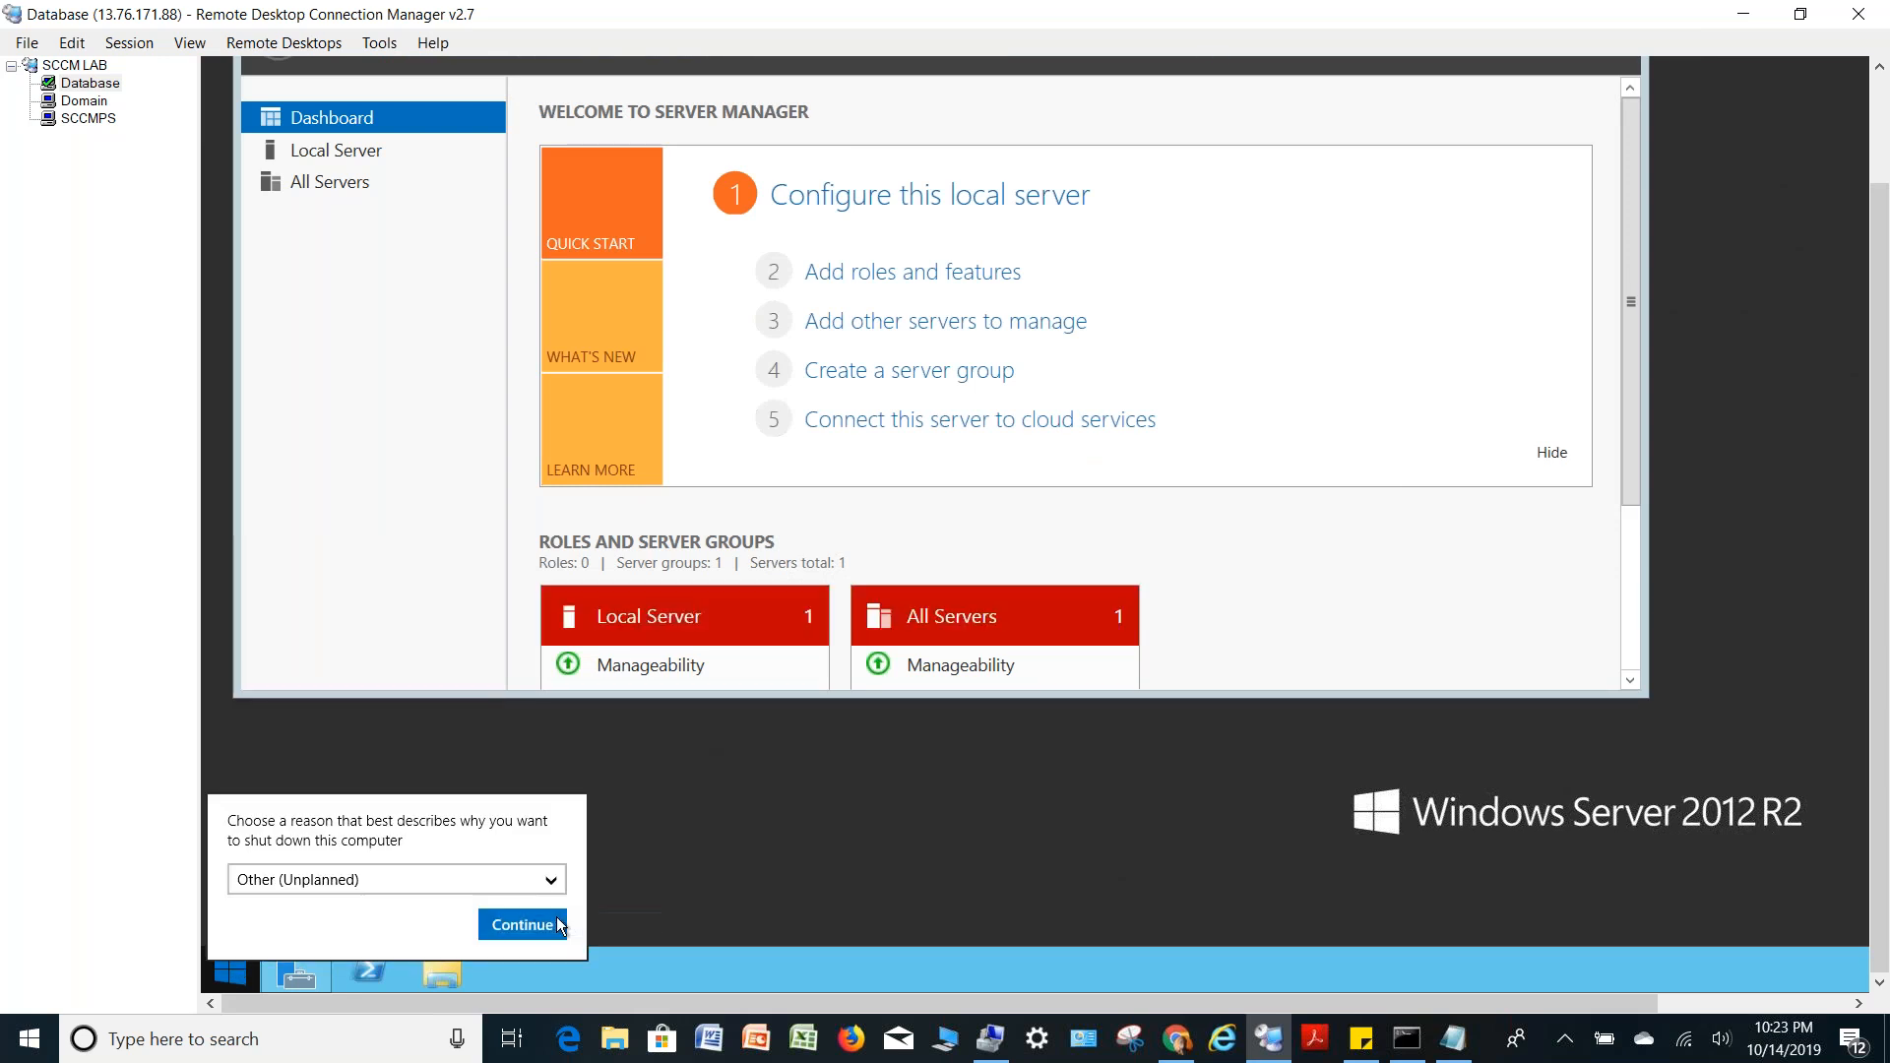
click(557, 924)
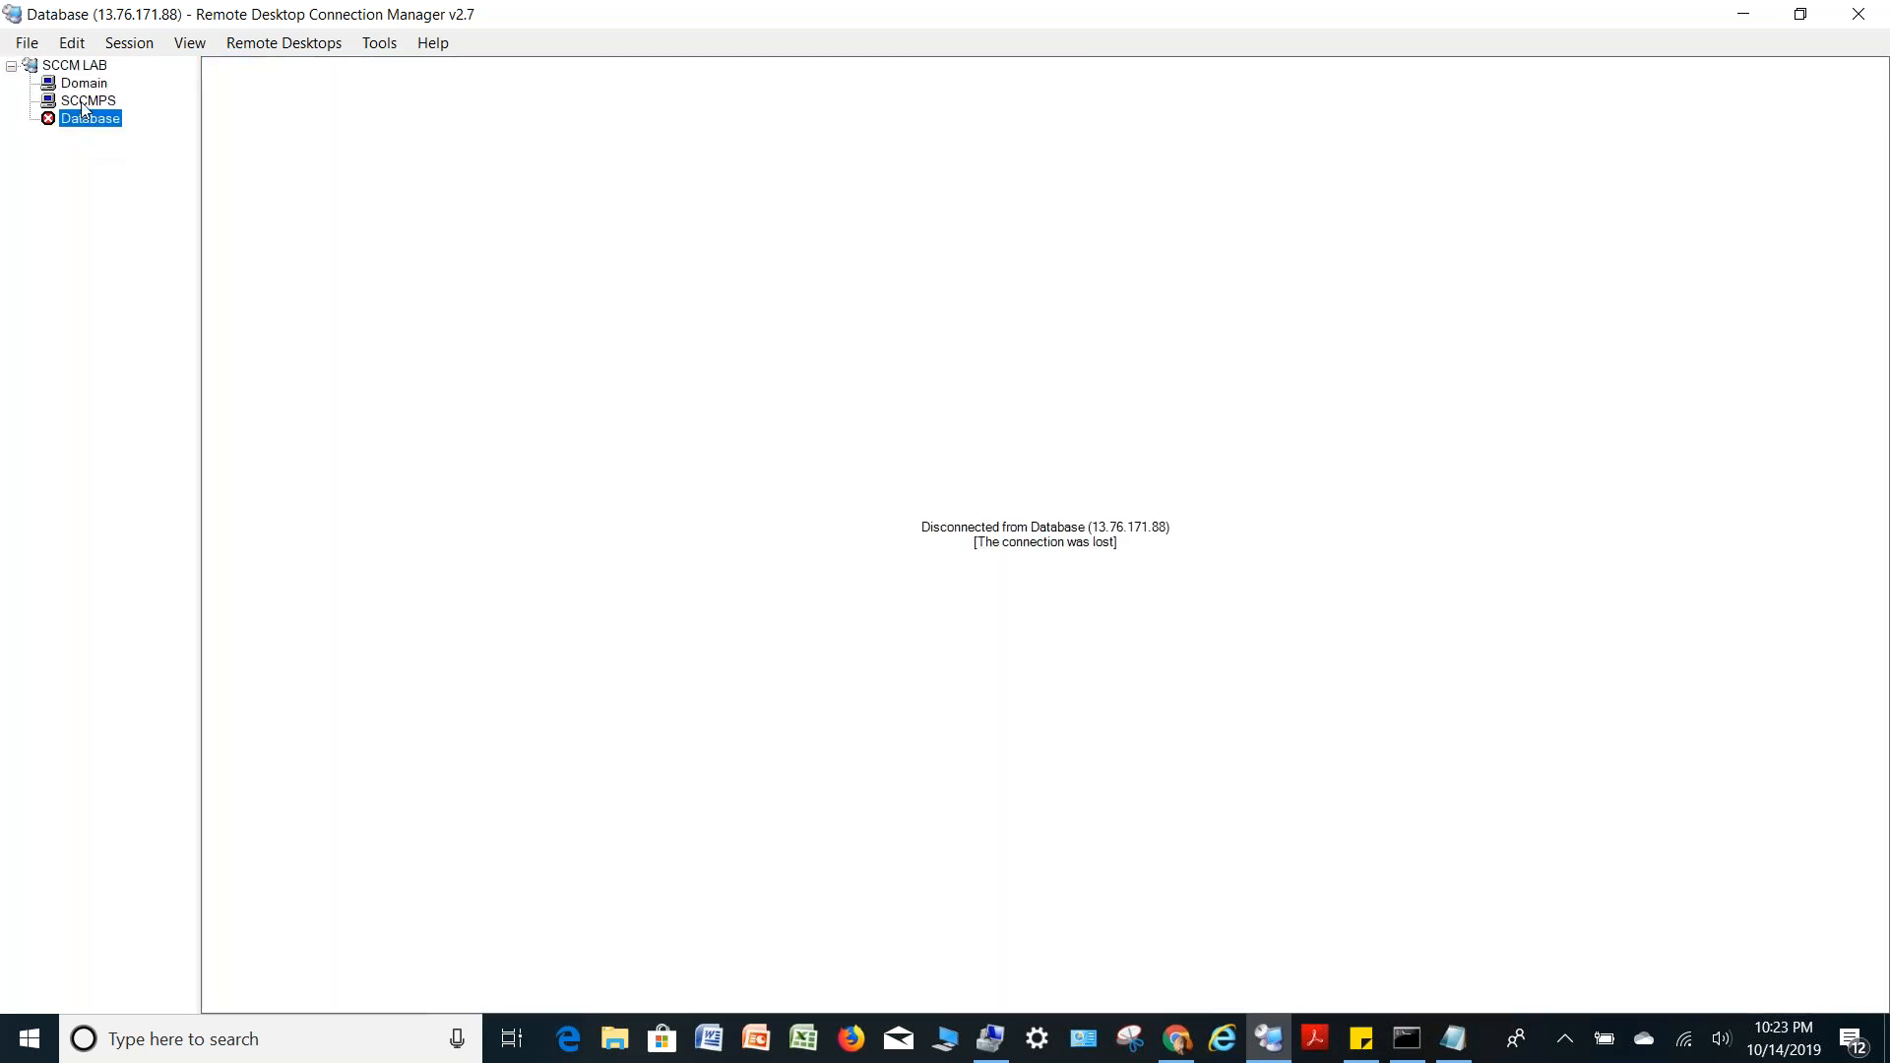
Restart the SCCMPS server from its remote session, giving Other (Unplanned) as the reason
click(85, 101)
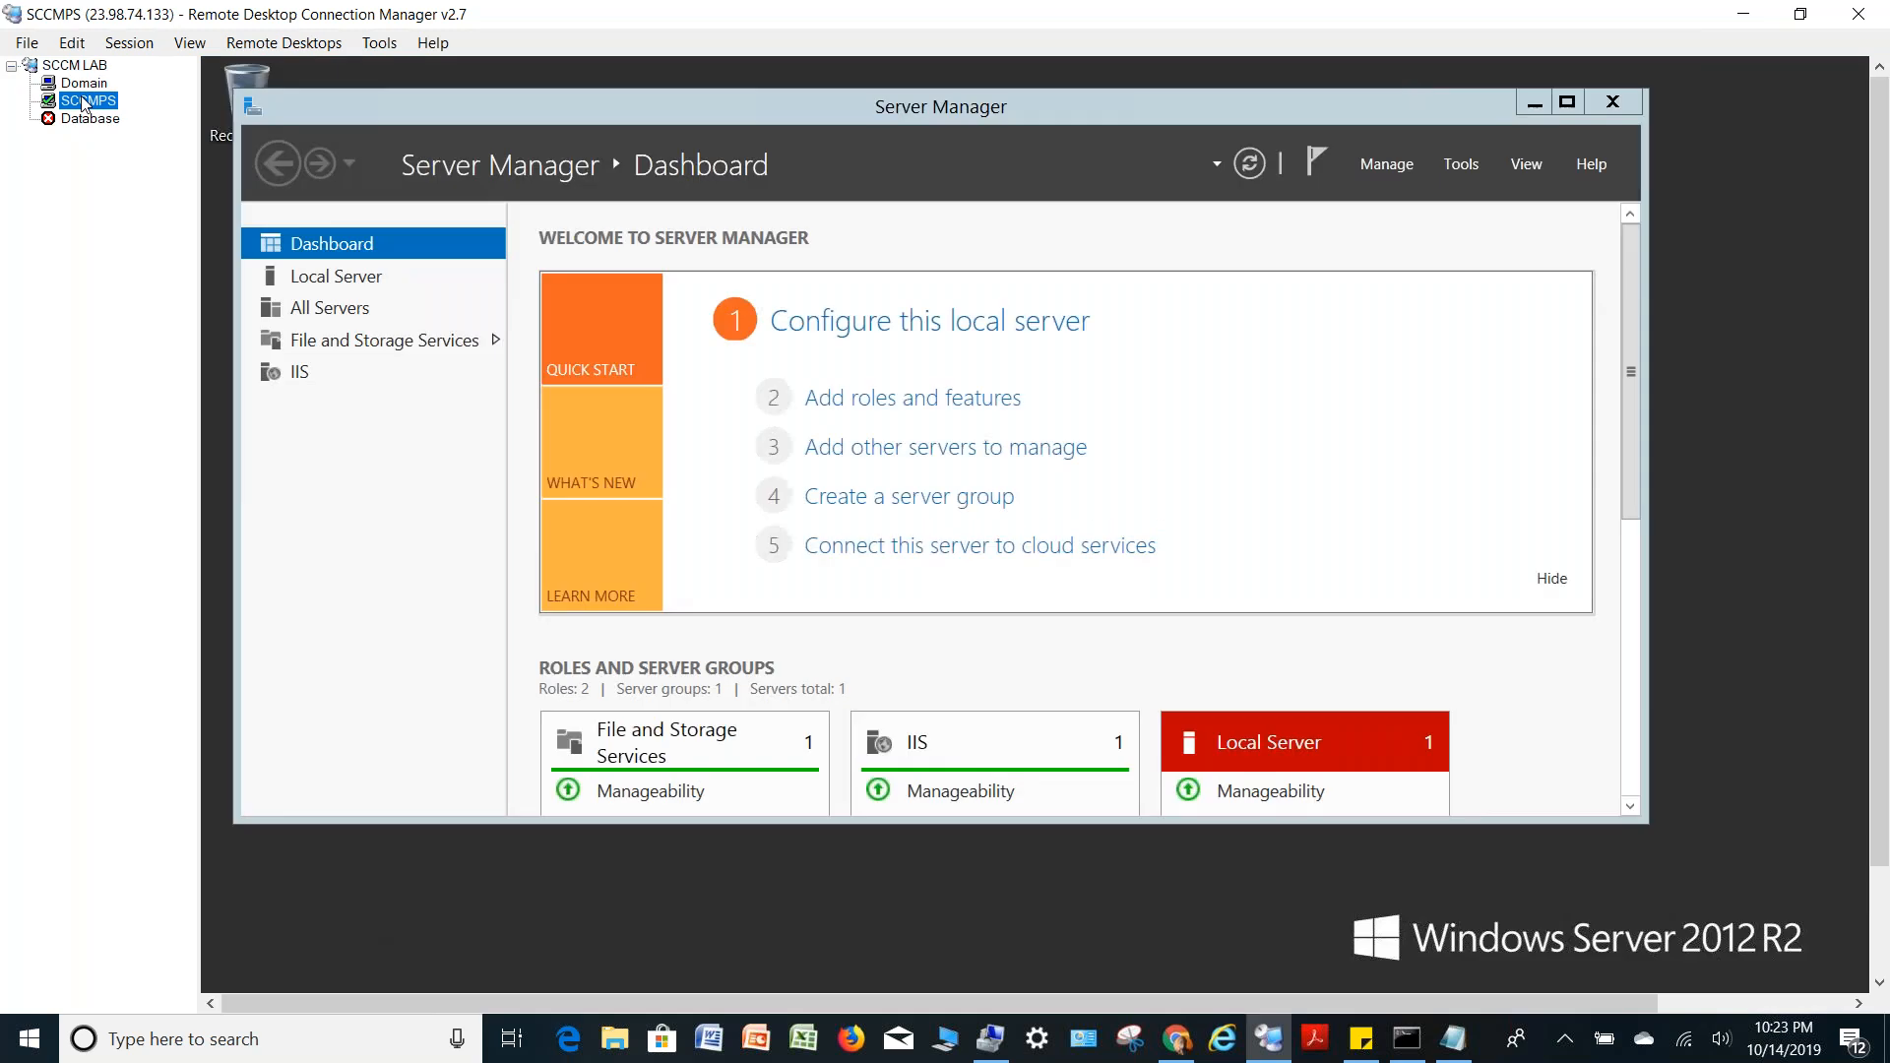
click(1877, 963)
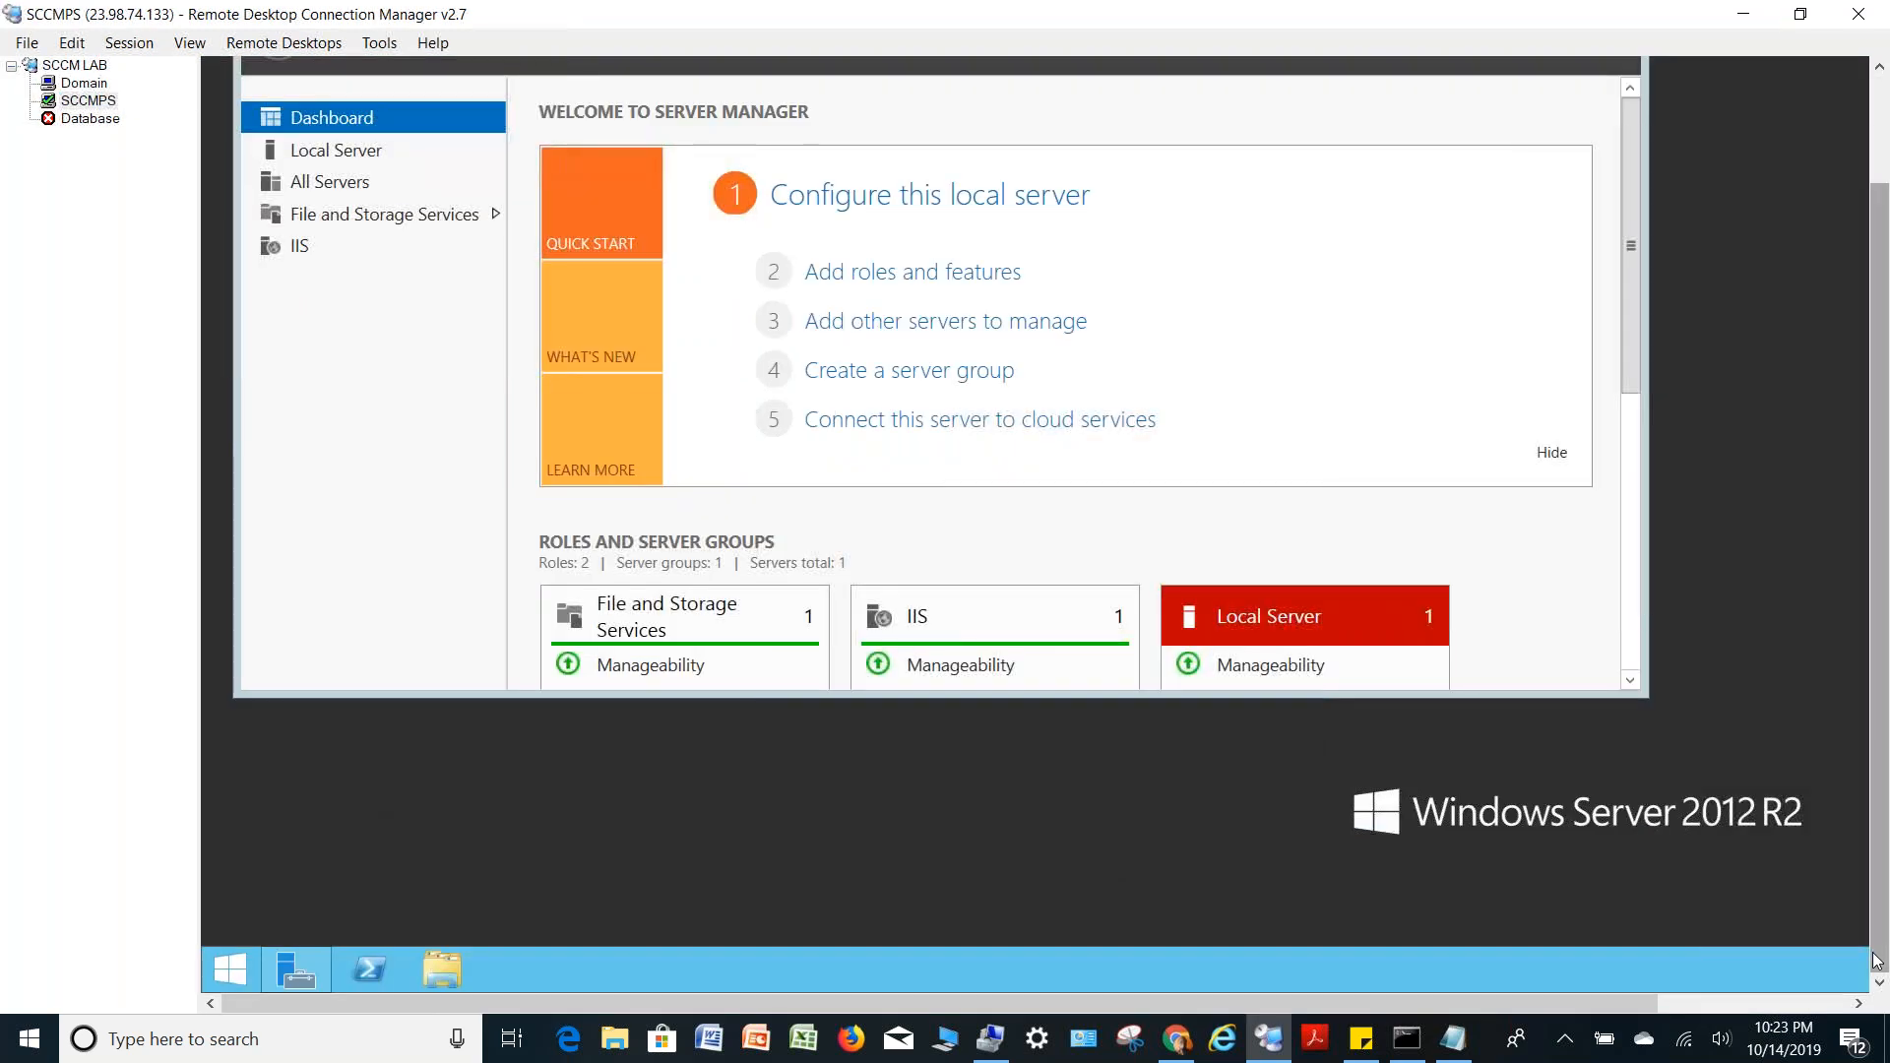
right_click(239, 965)
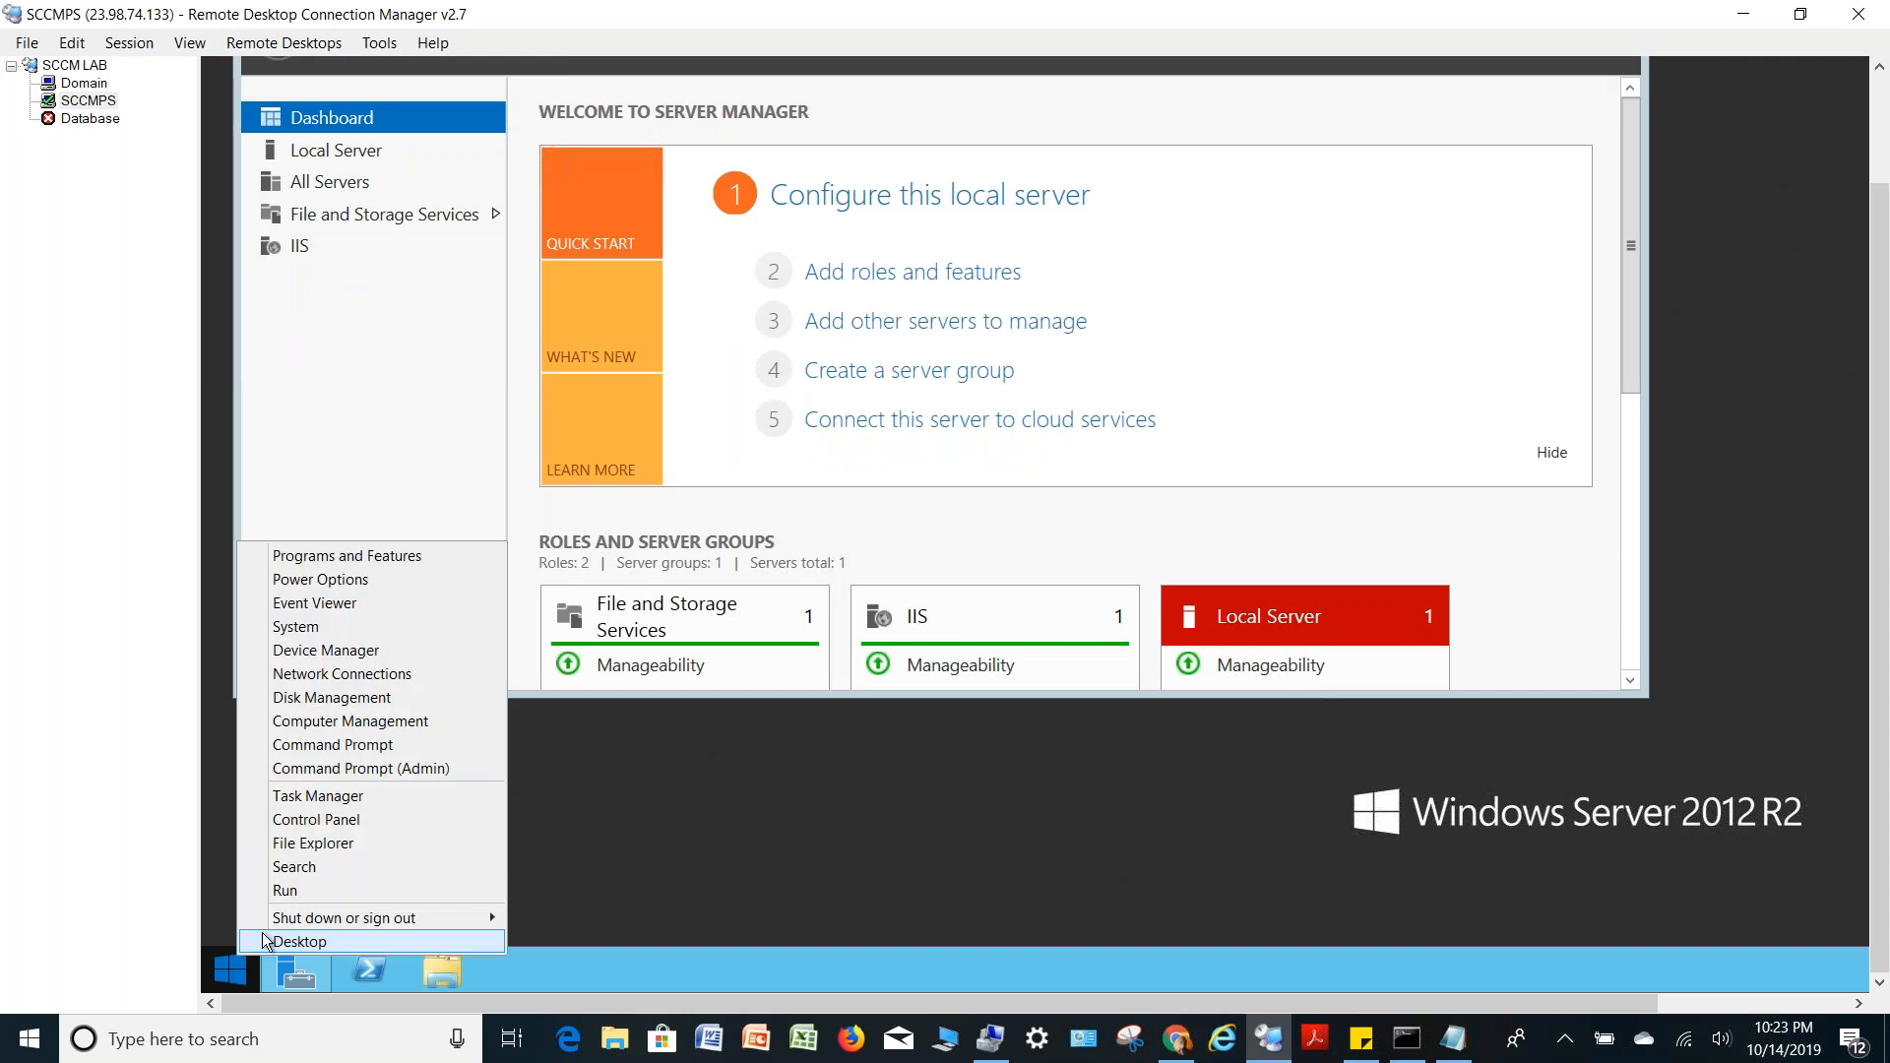
mouse_move(459, 920)
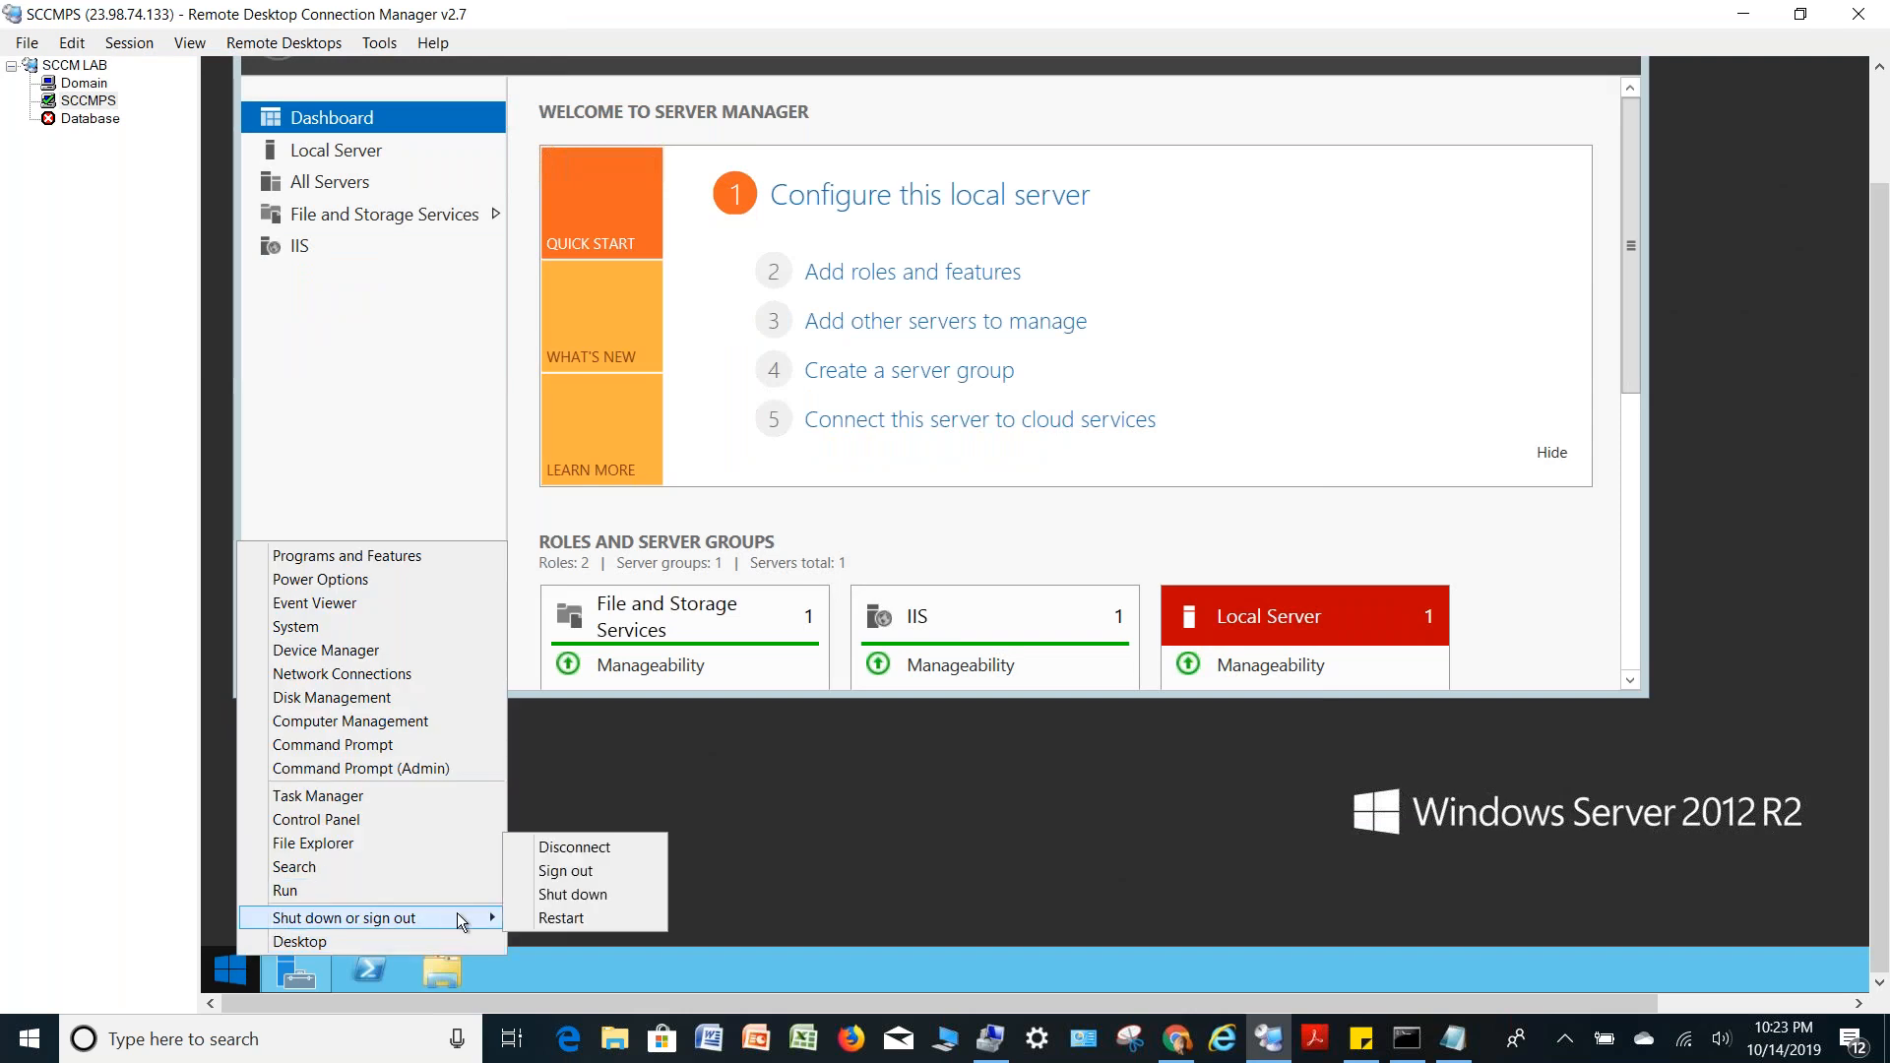
click(543, 917)
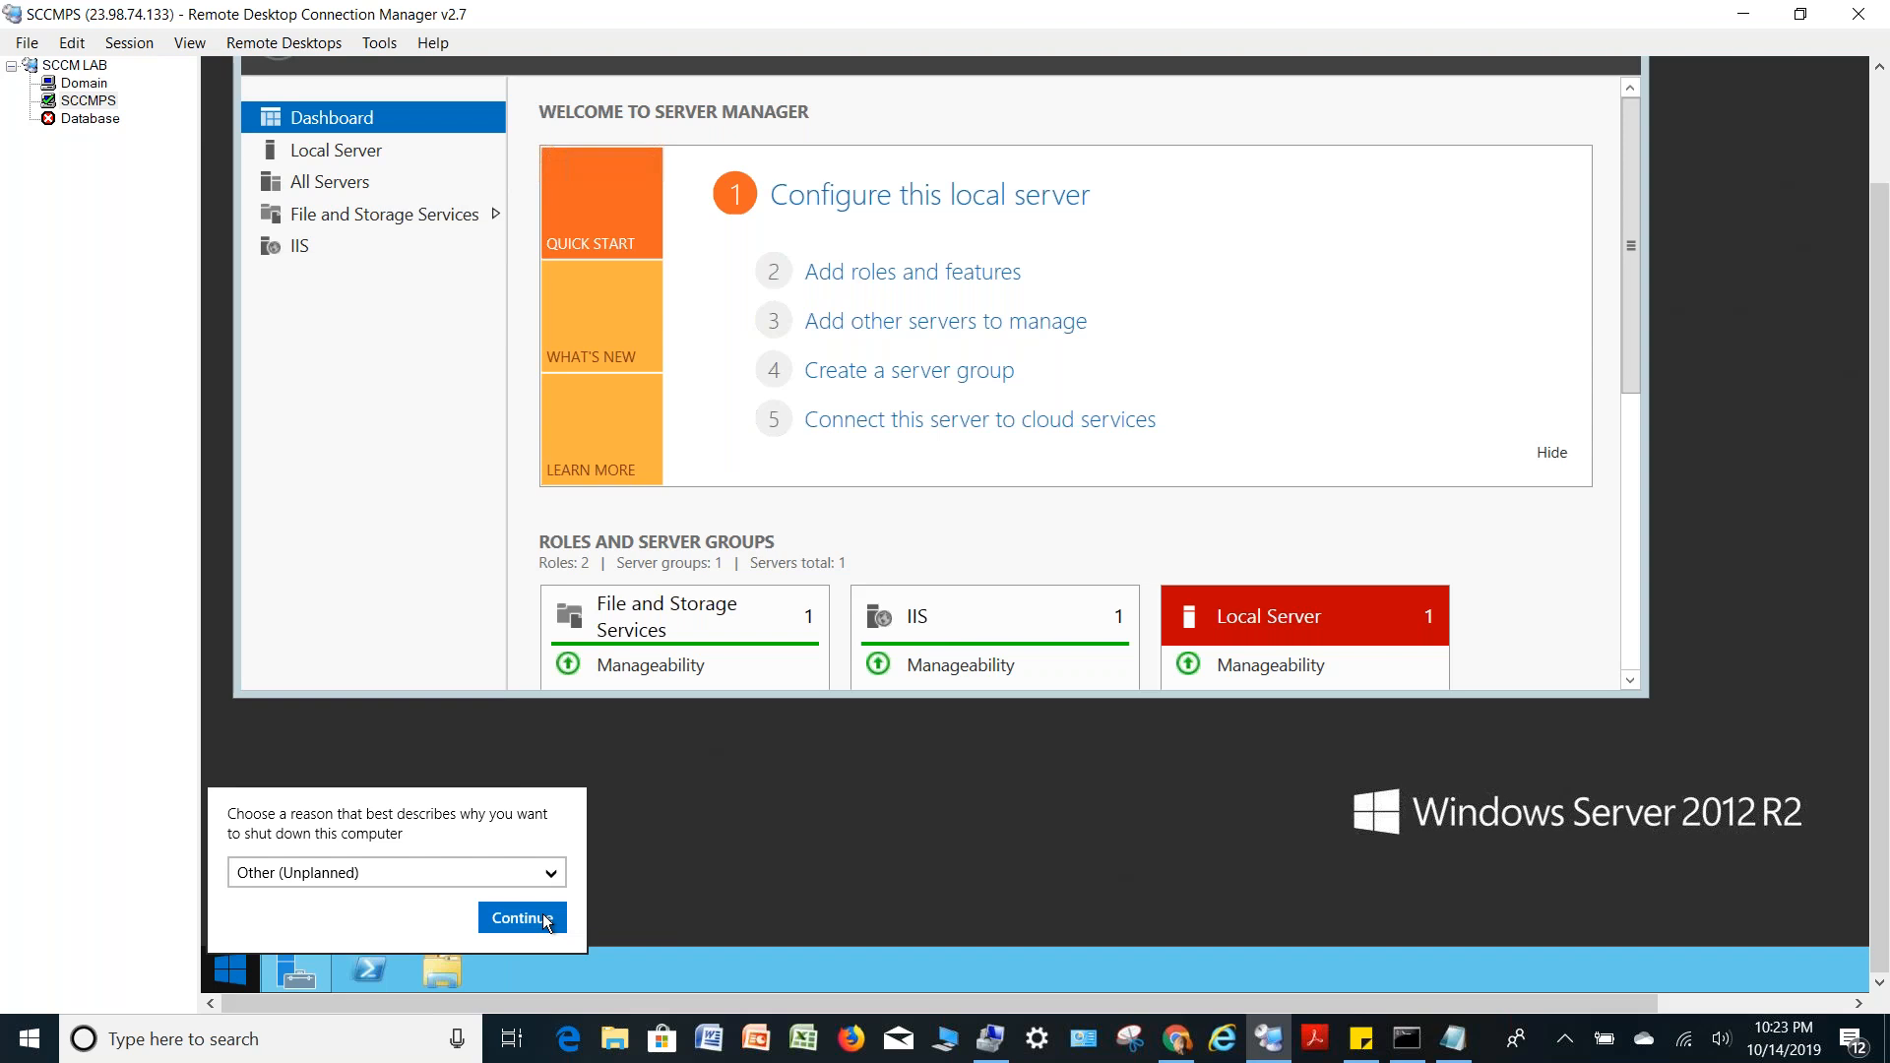
click(541, 916)
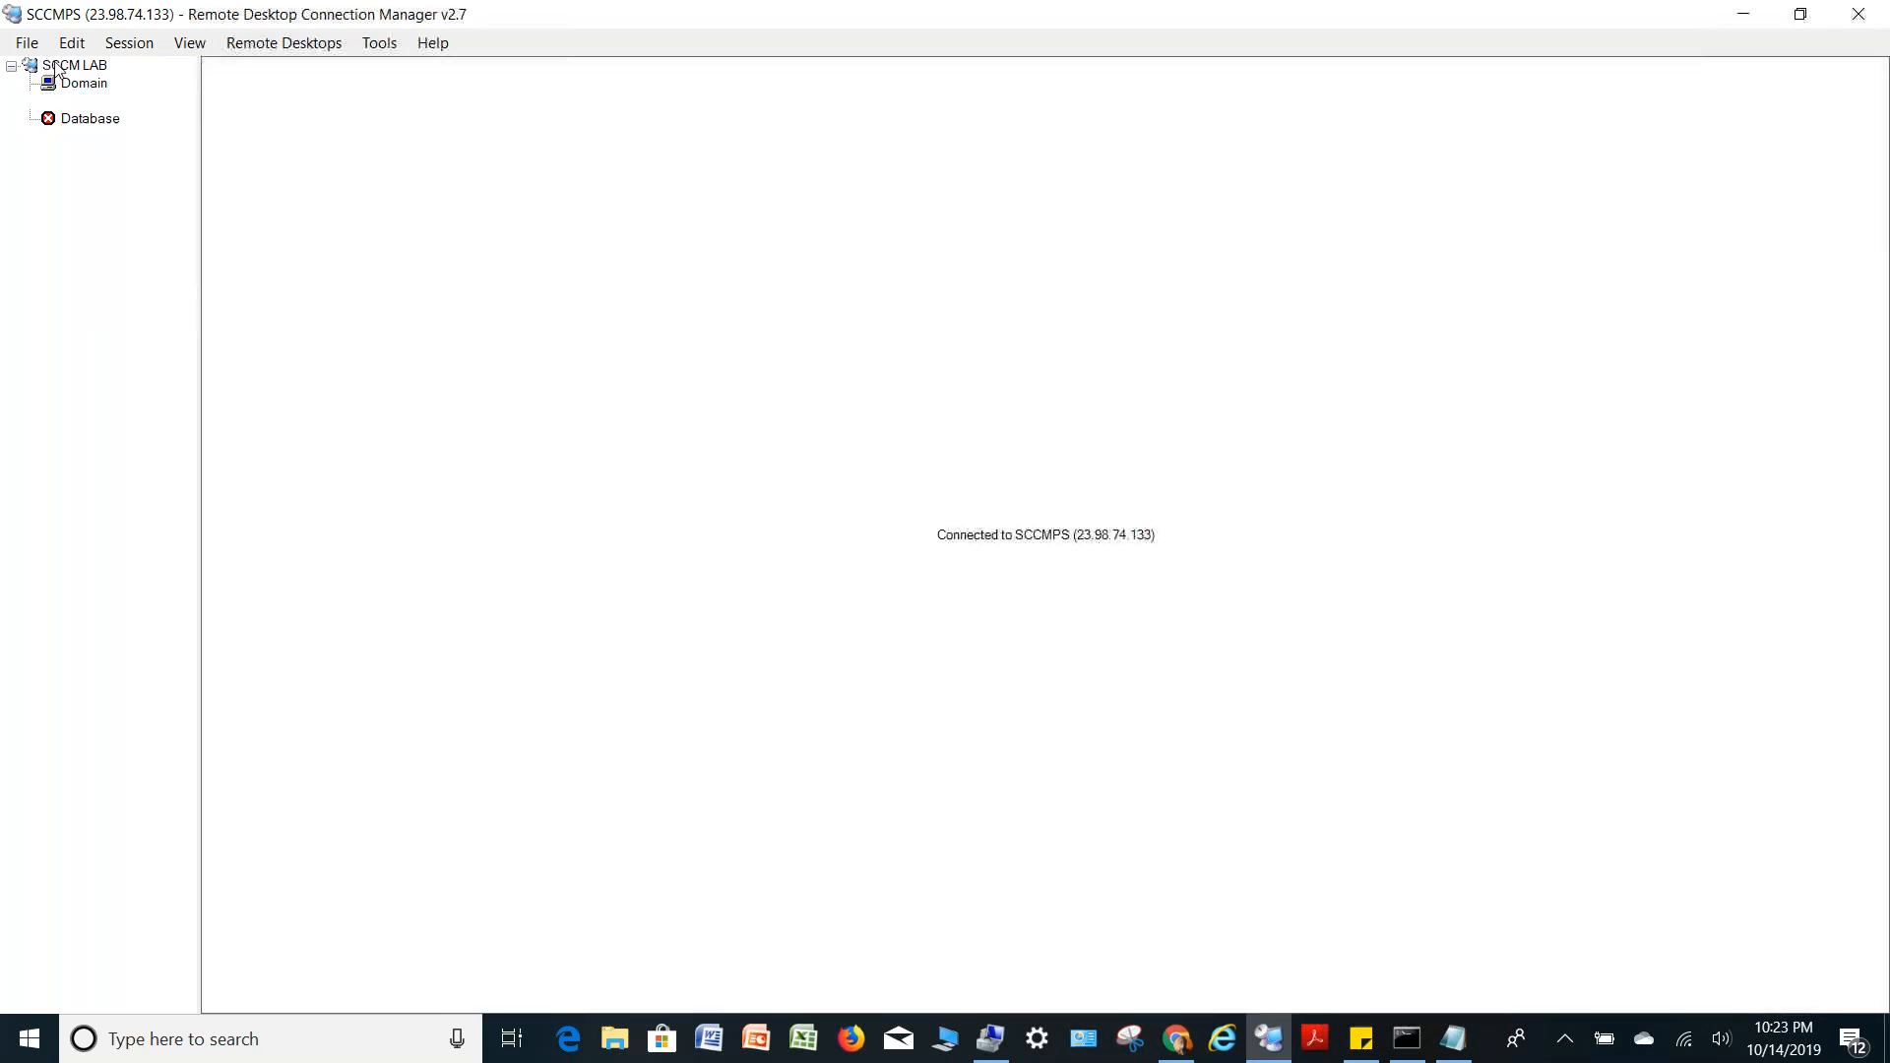
Restart the Domain server from its remote session, giving Other (Unplanned) as the reason
click(87, 85)
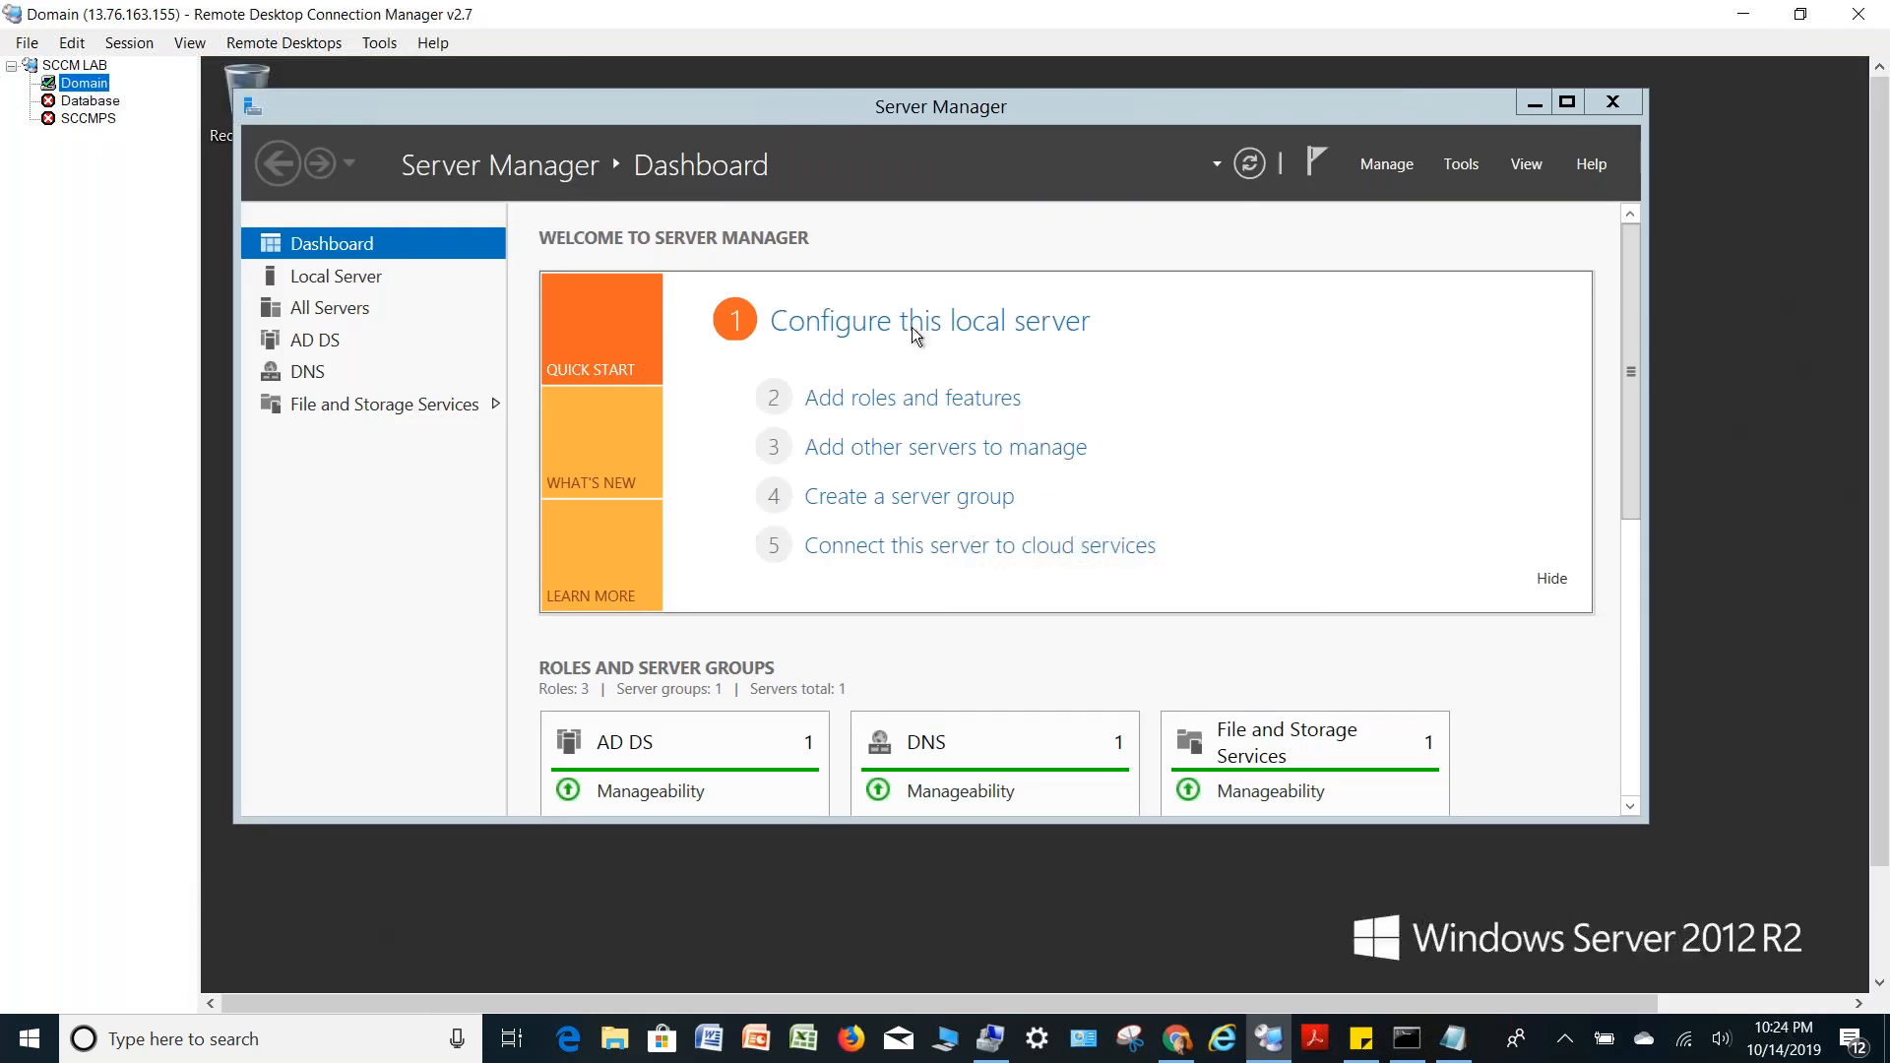
click(1880, 901)
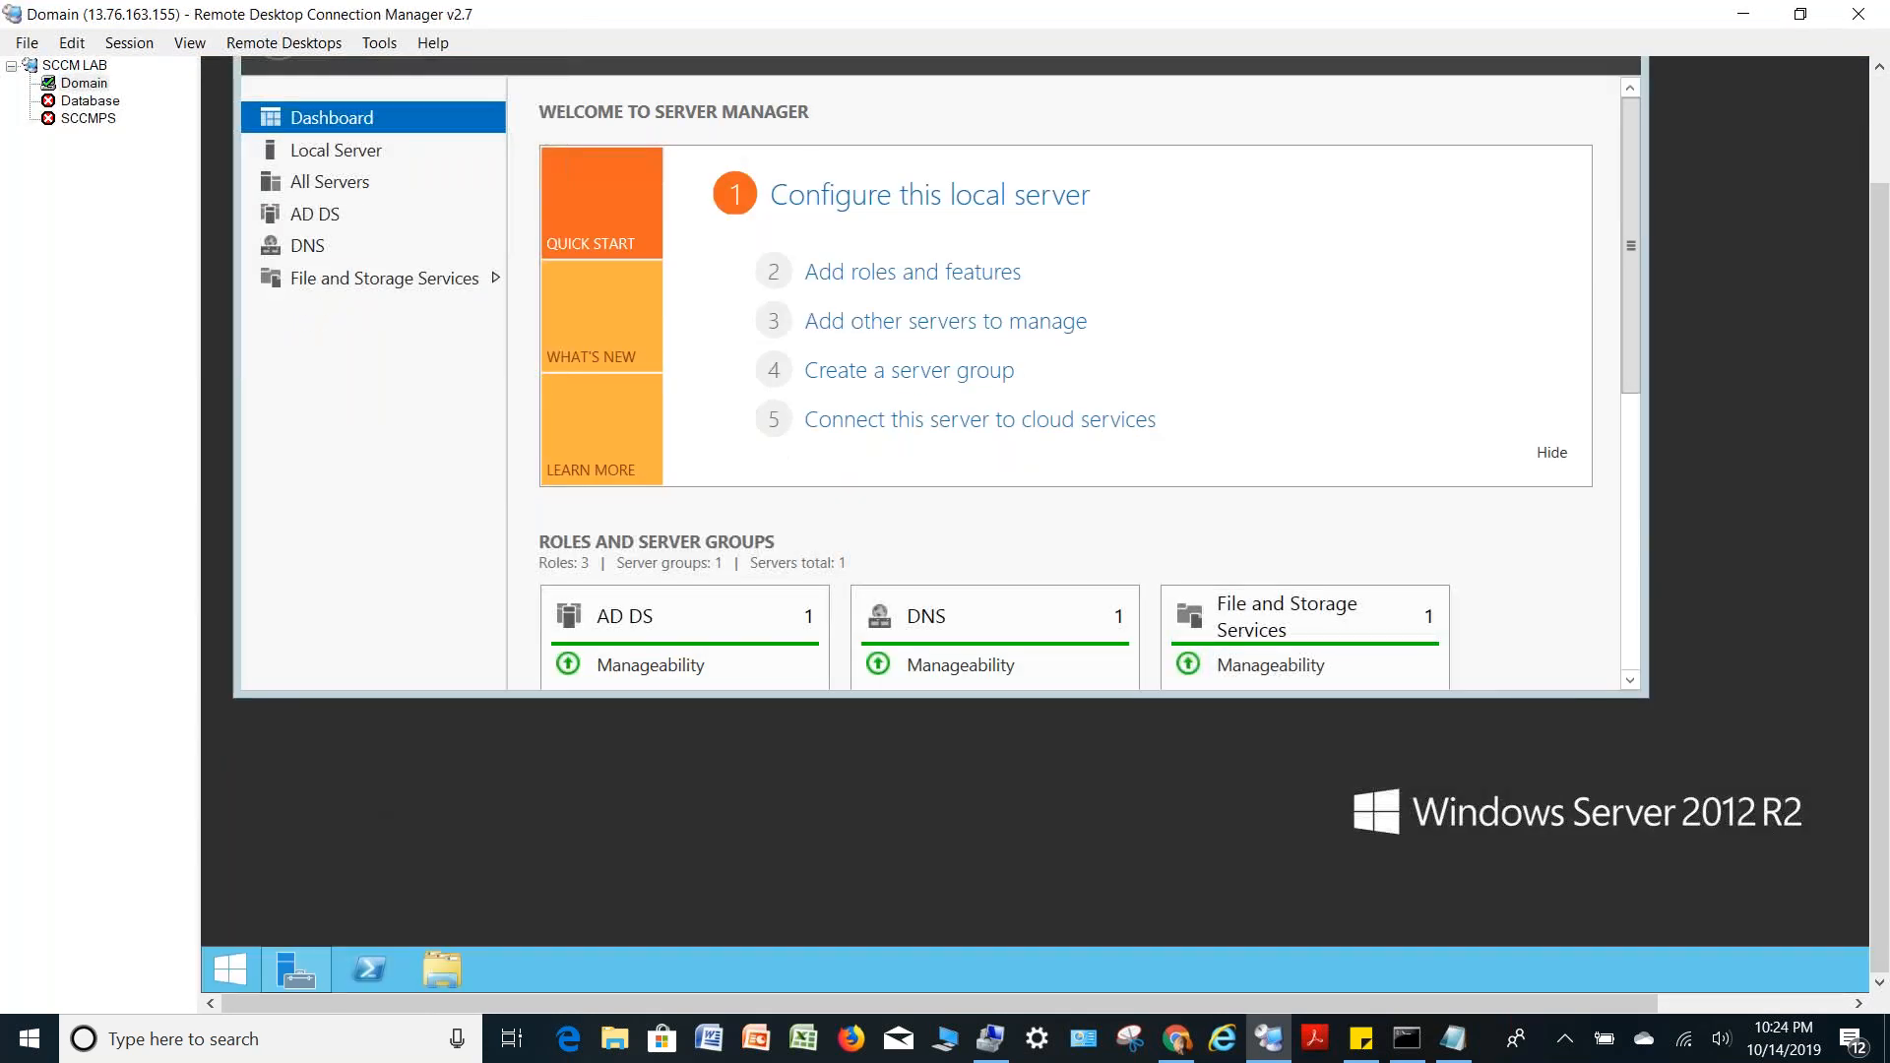
right_click(215, 961)
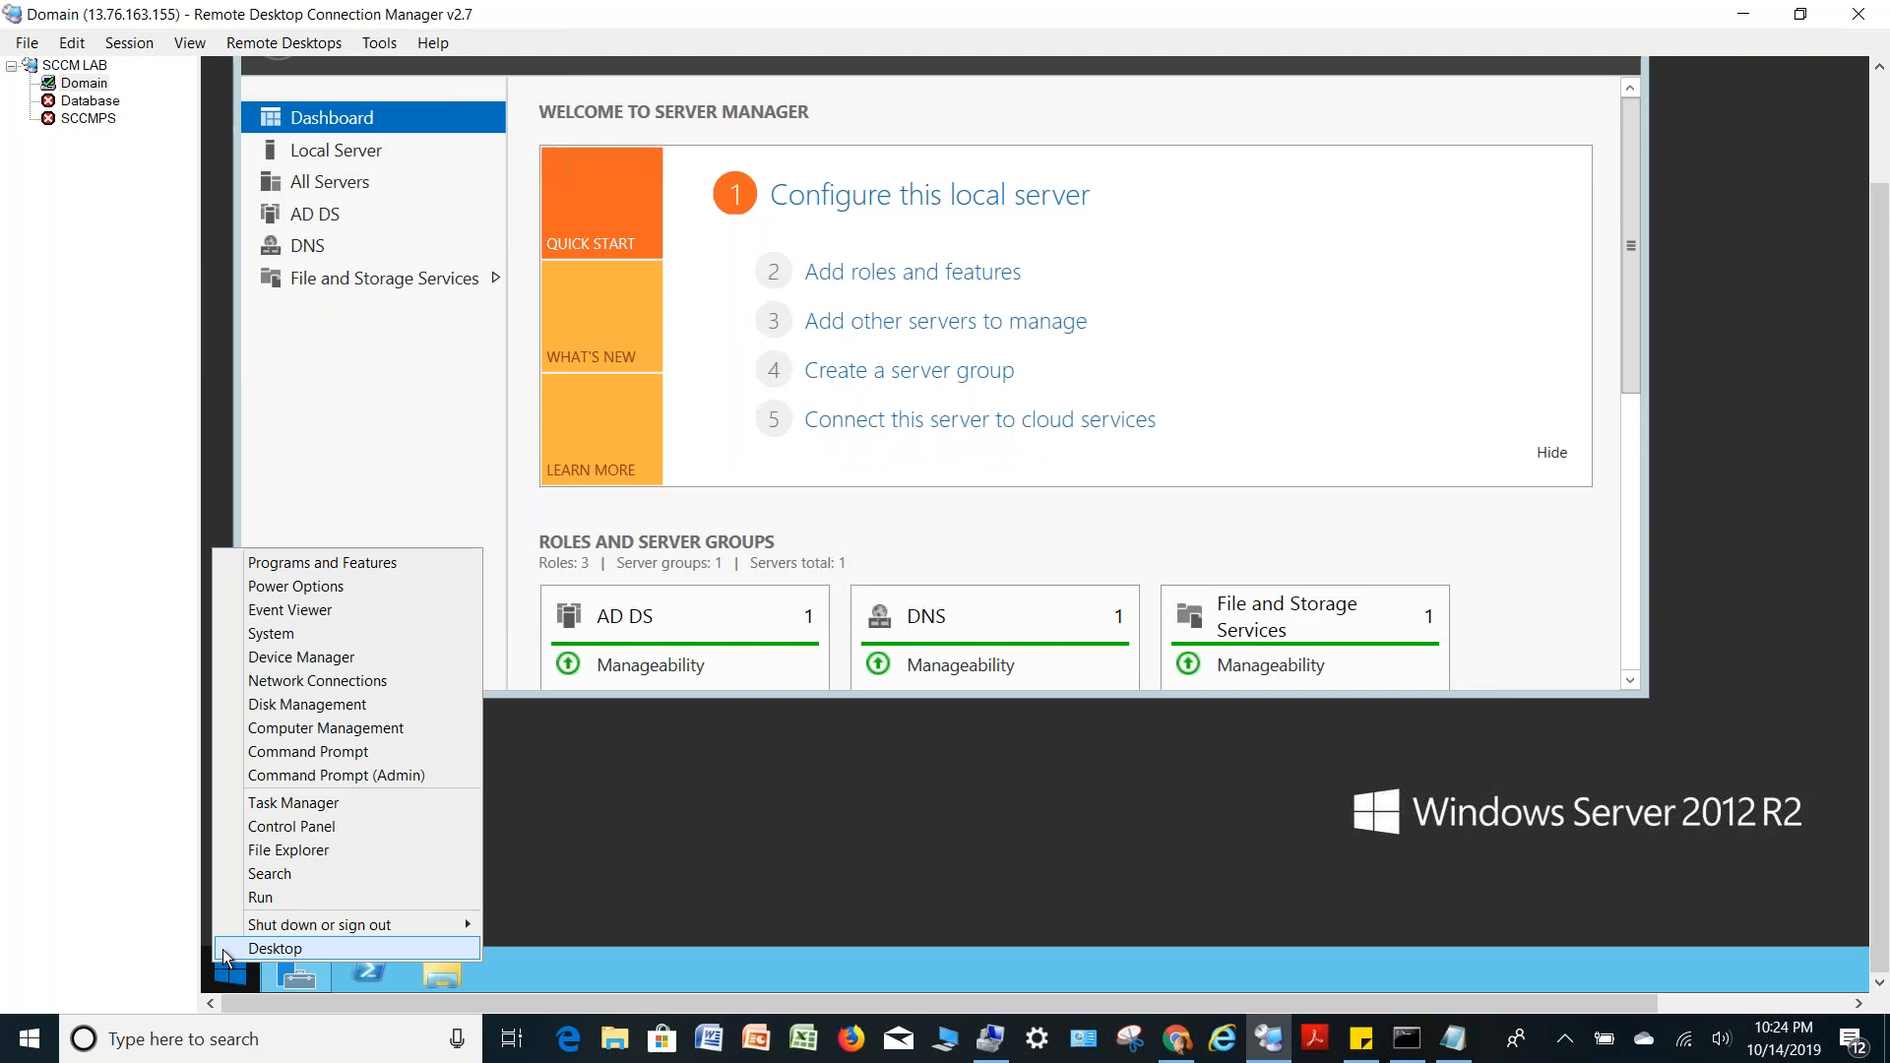
mouse_move(410, 926)
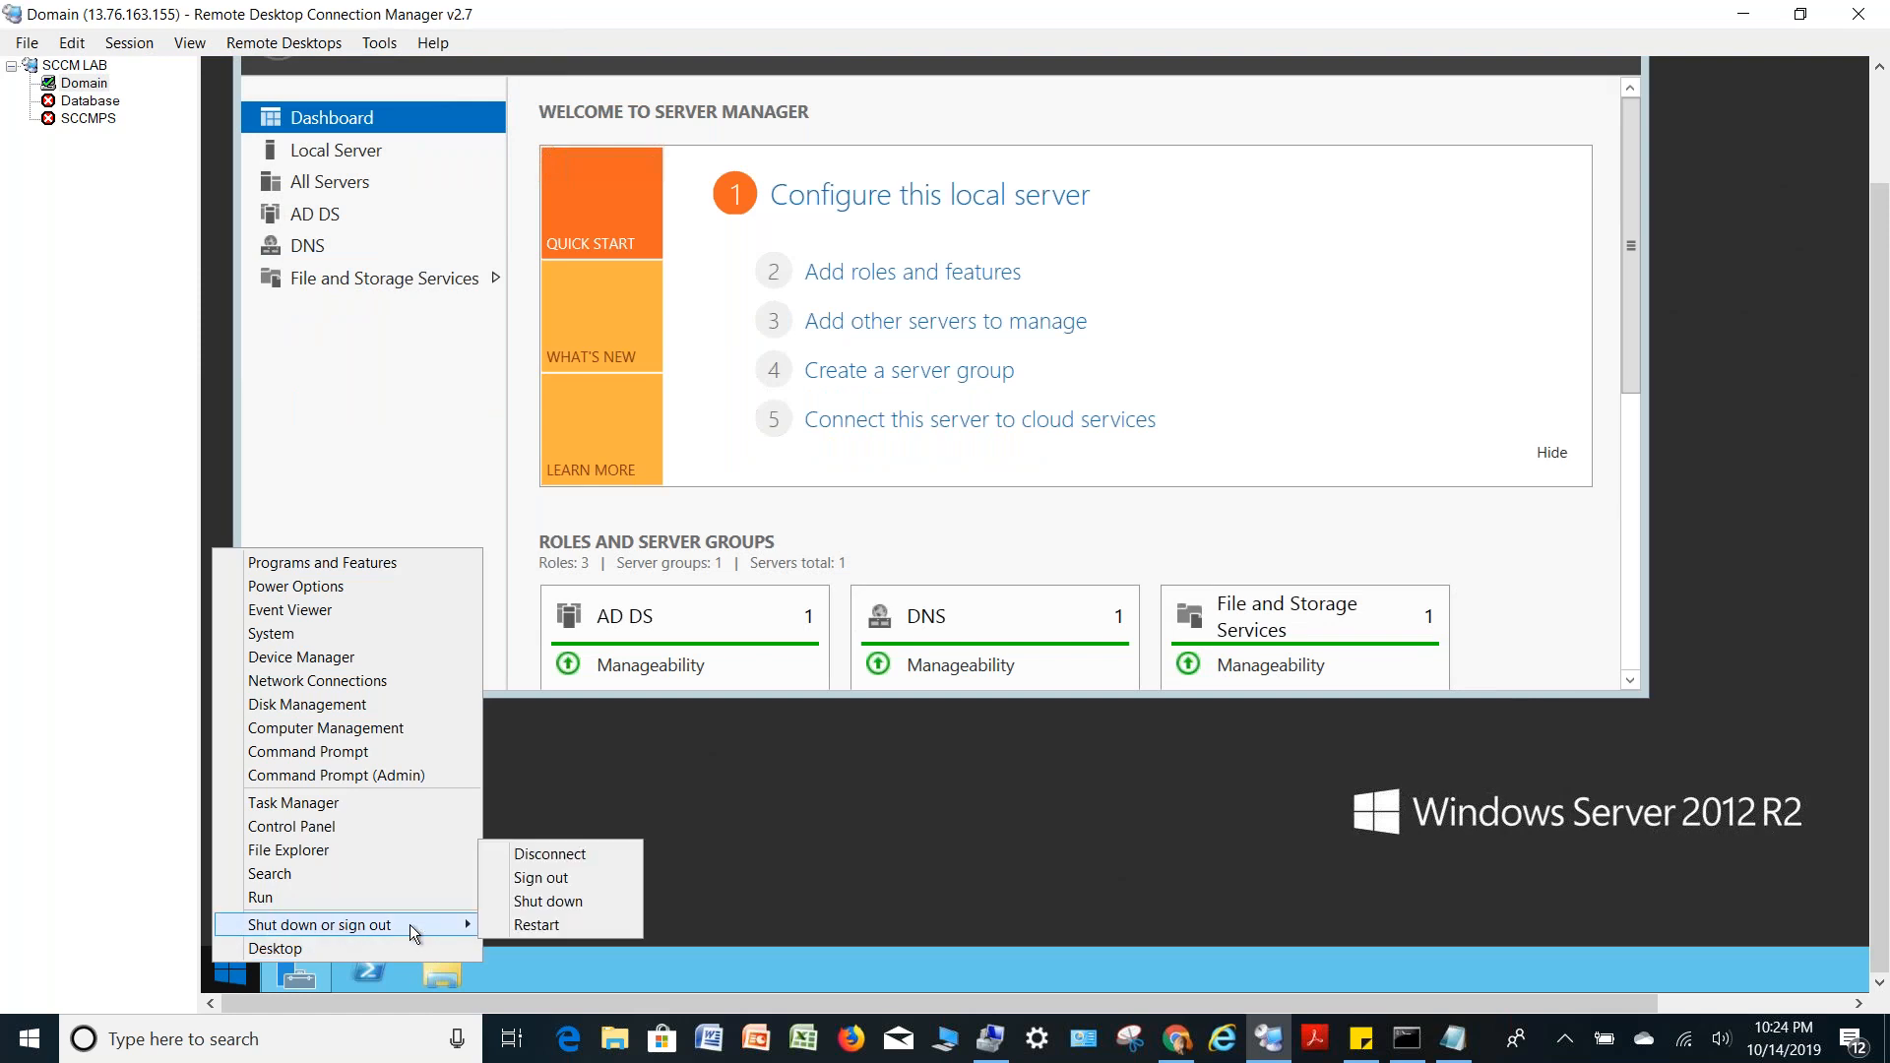
click(541, 929)
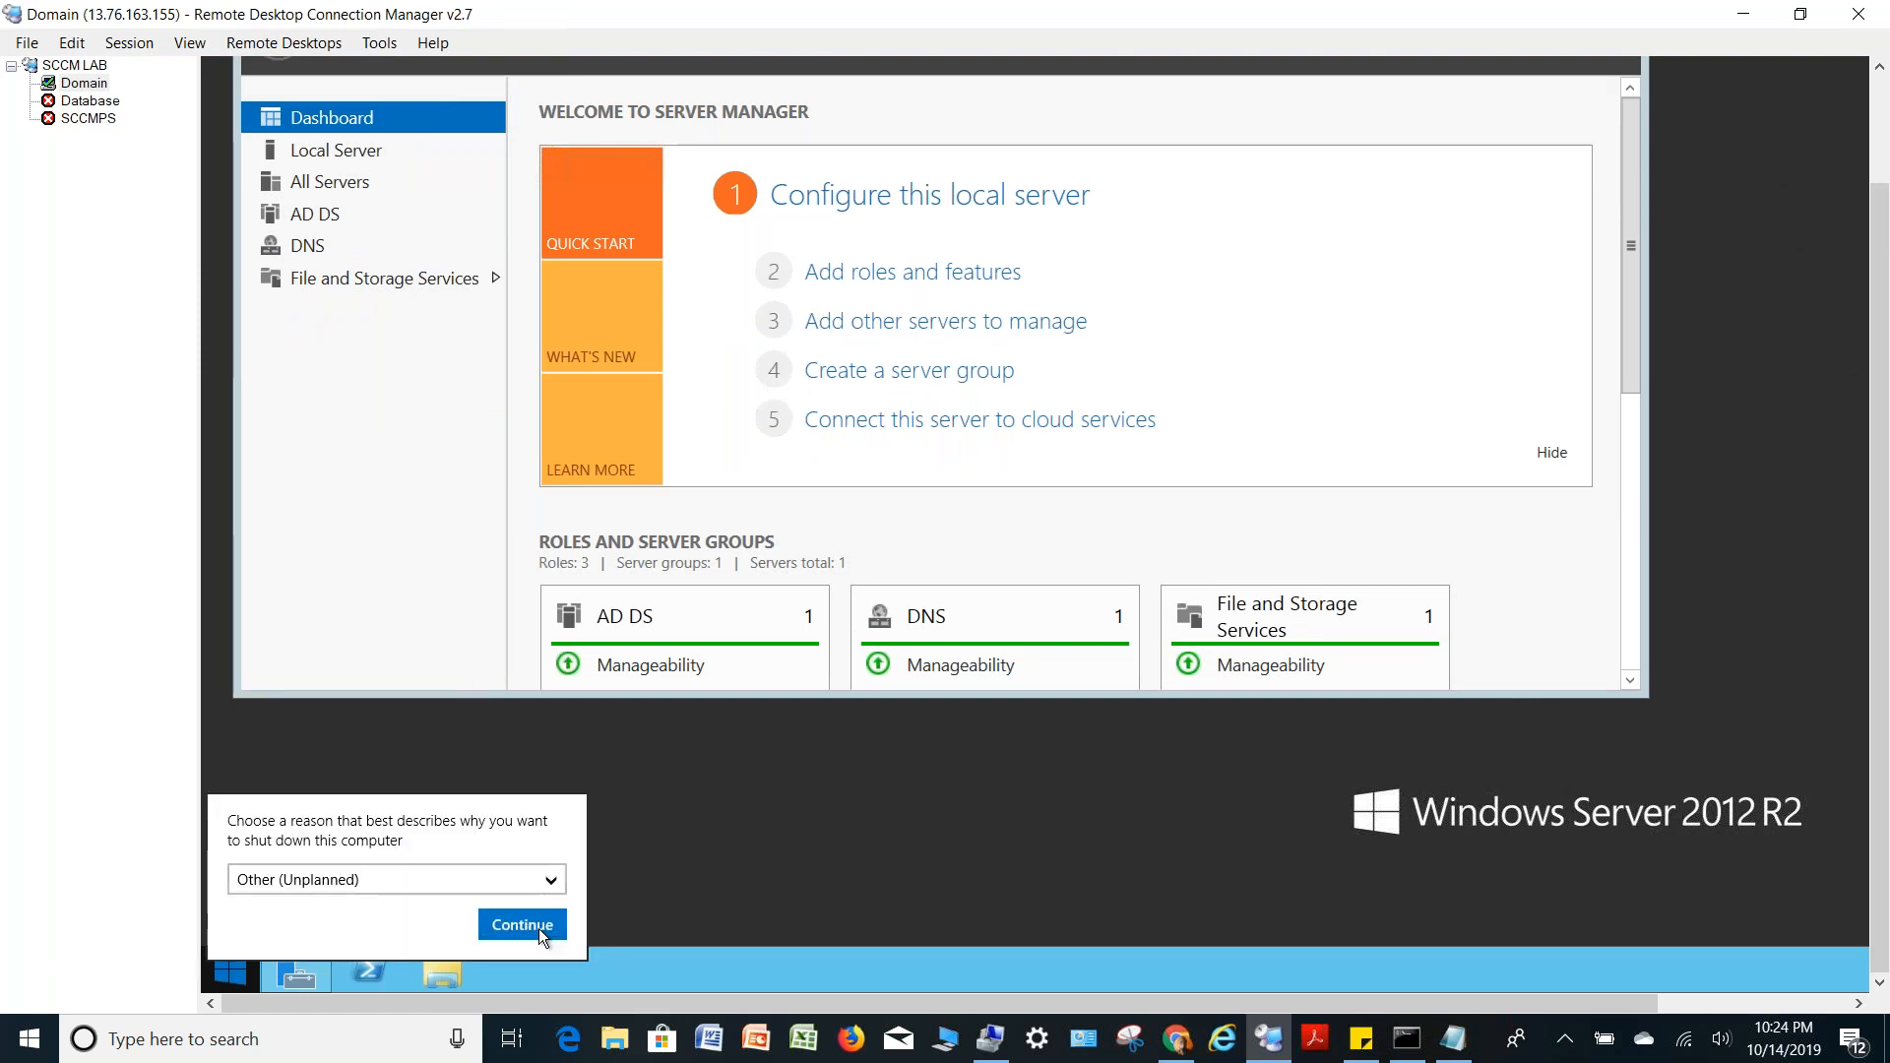
click(522, 925)
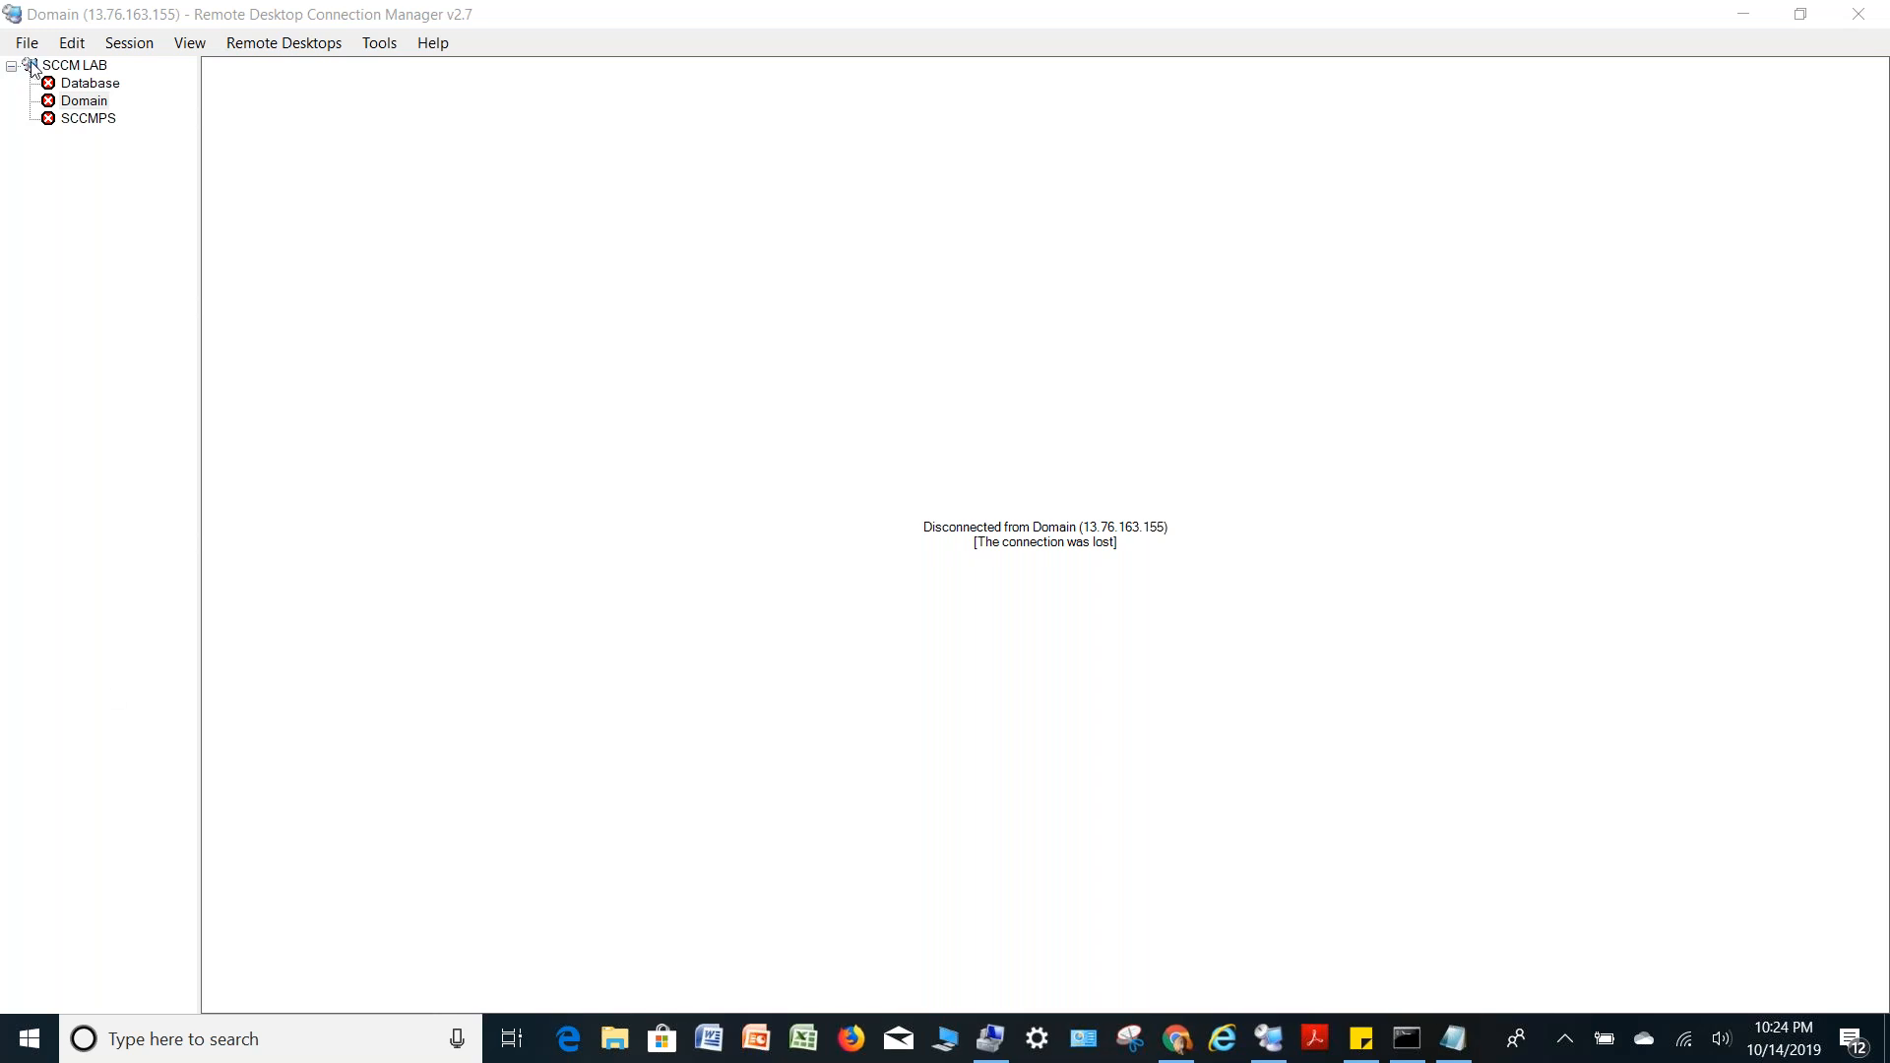
Try to connect all servers in the SCCM LAB group, cancelling the credentials prompt and disconnecting the group
click(85, 57)
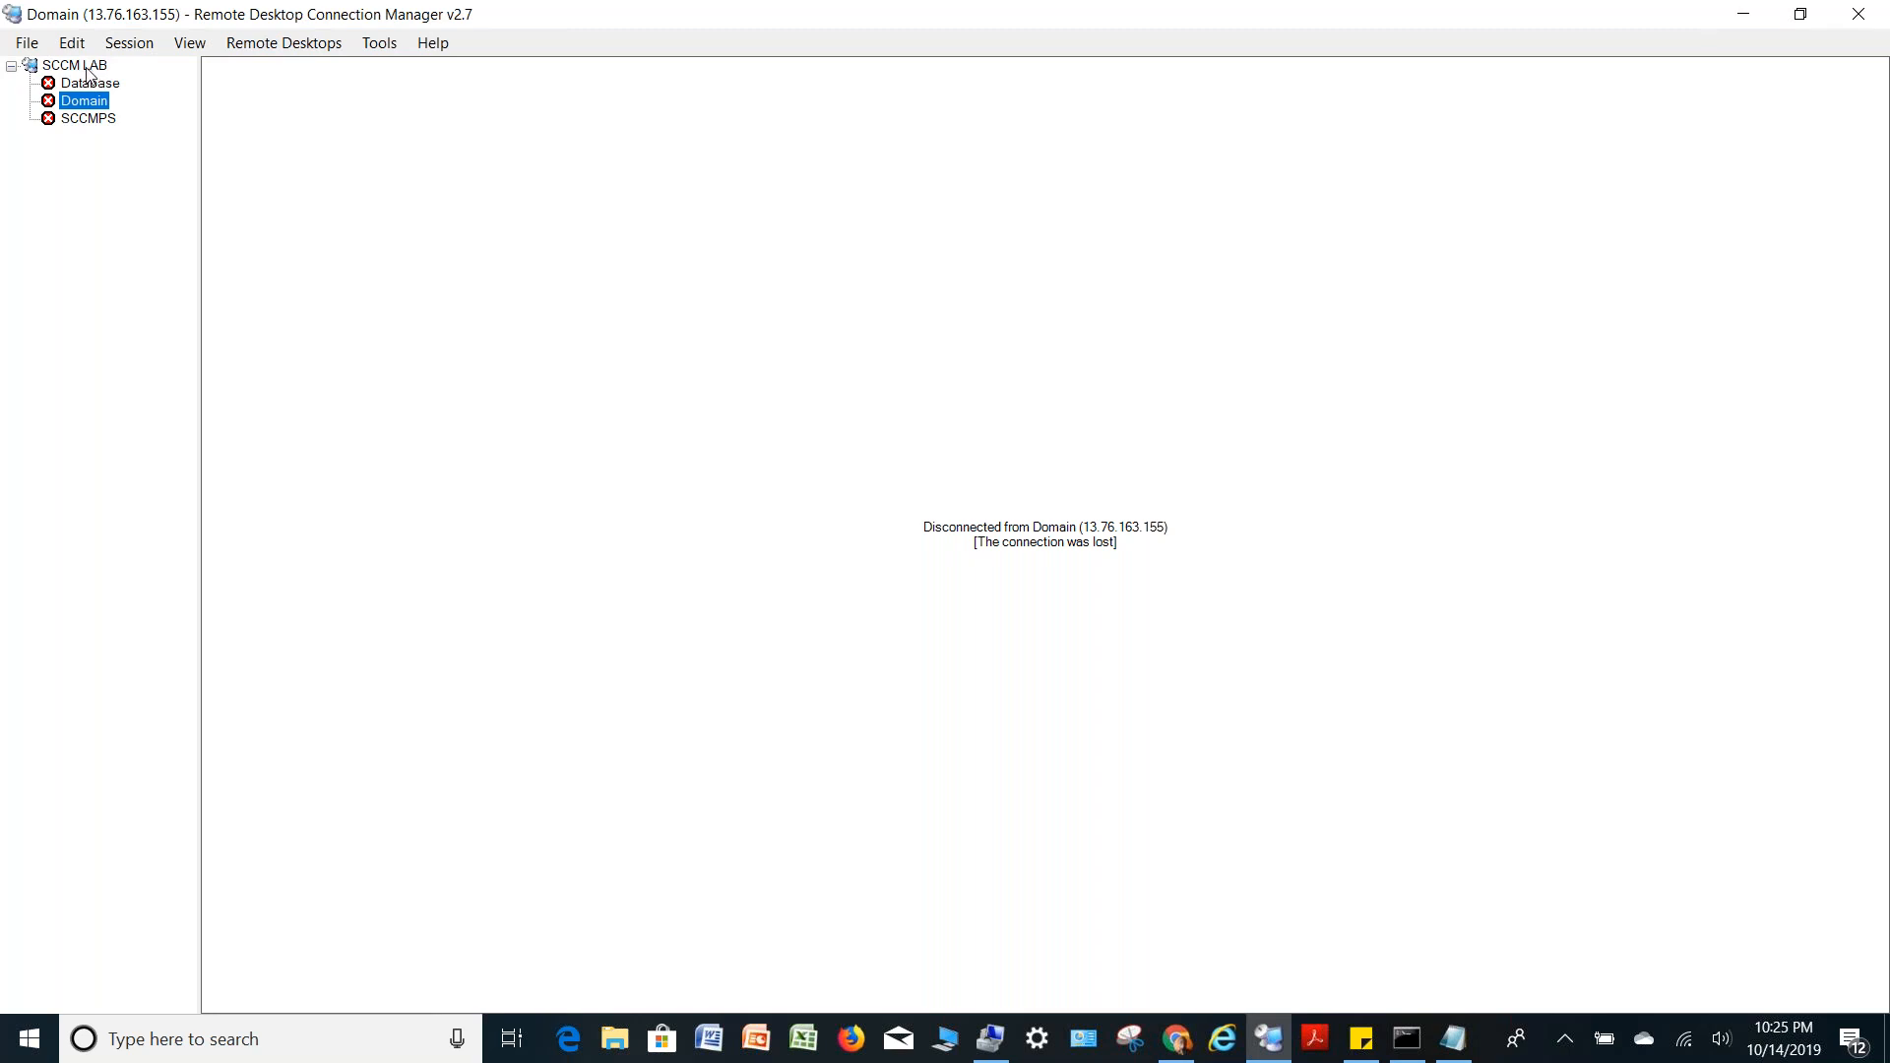
click(87, 66)
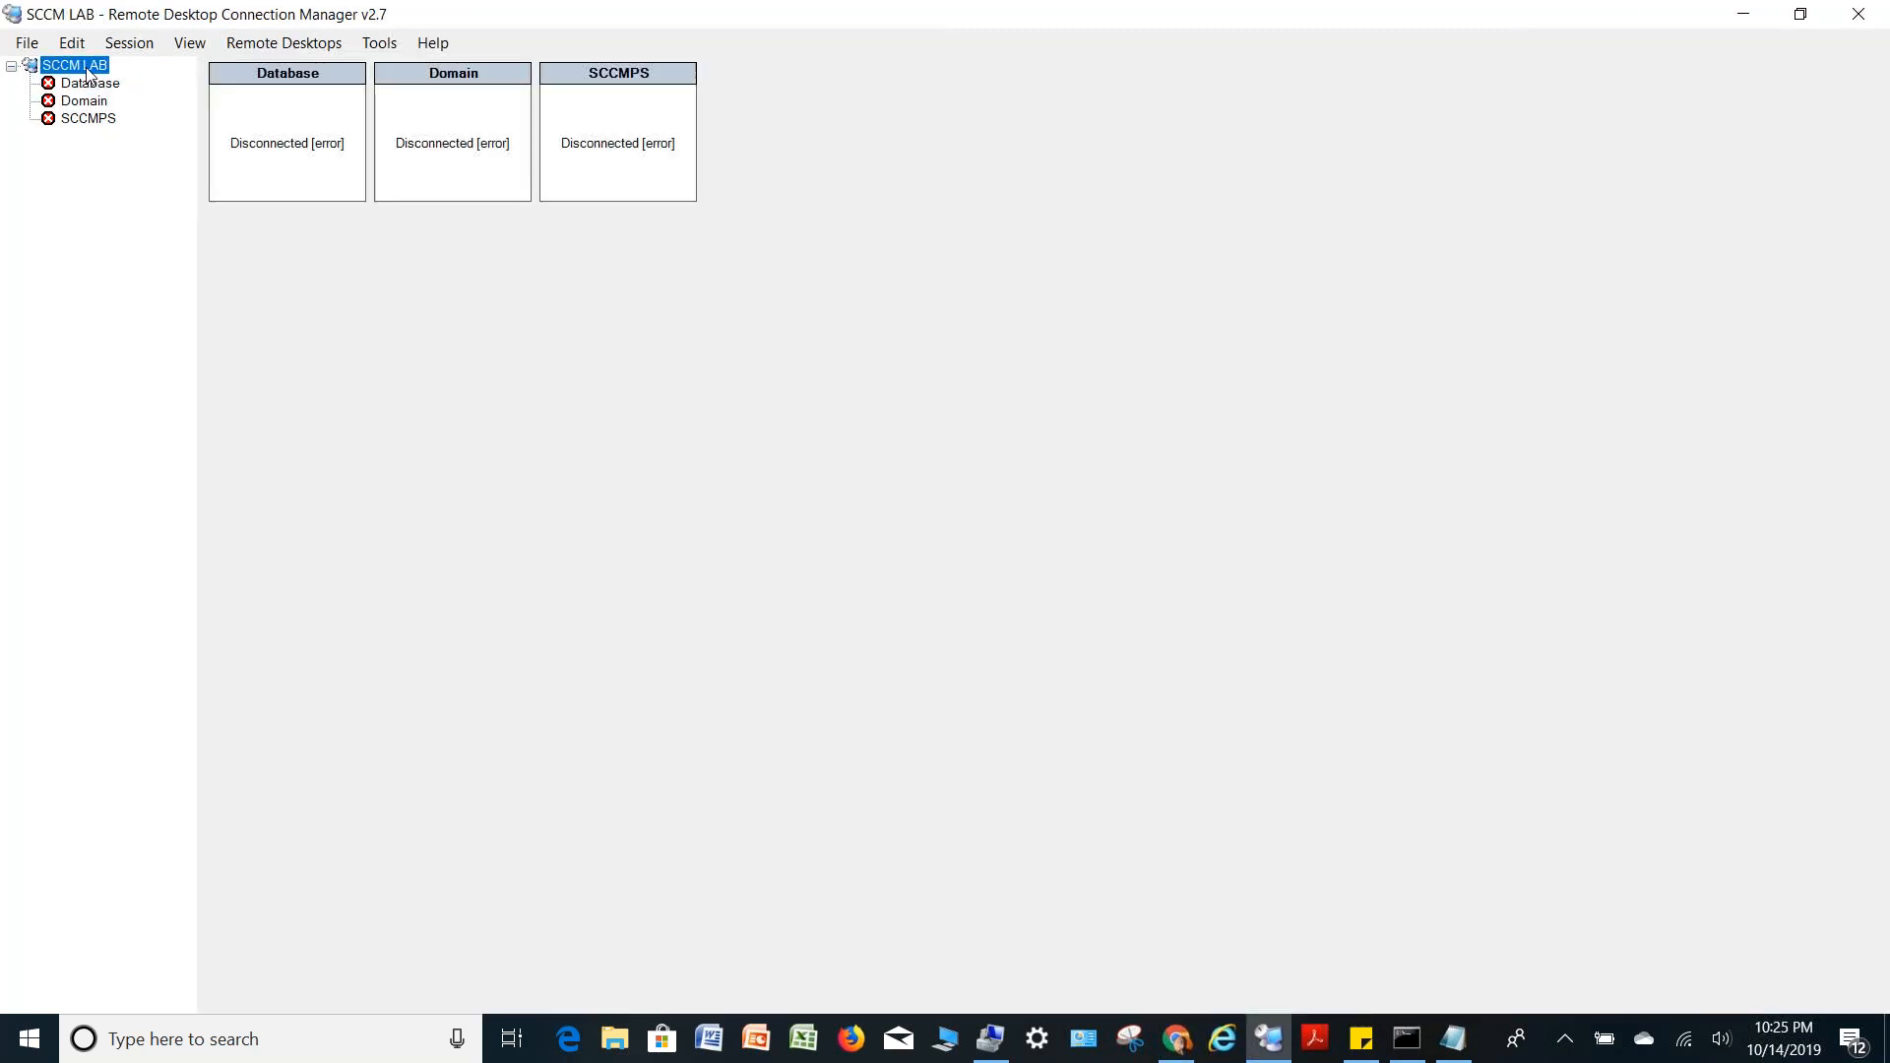
right_click(87, 66)
click(122, 80)
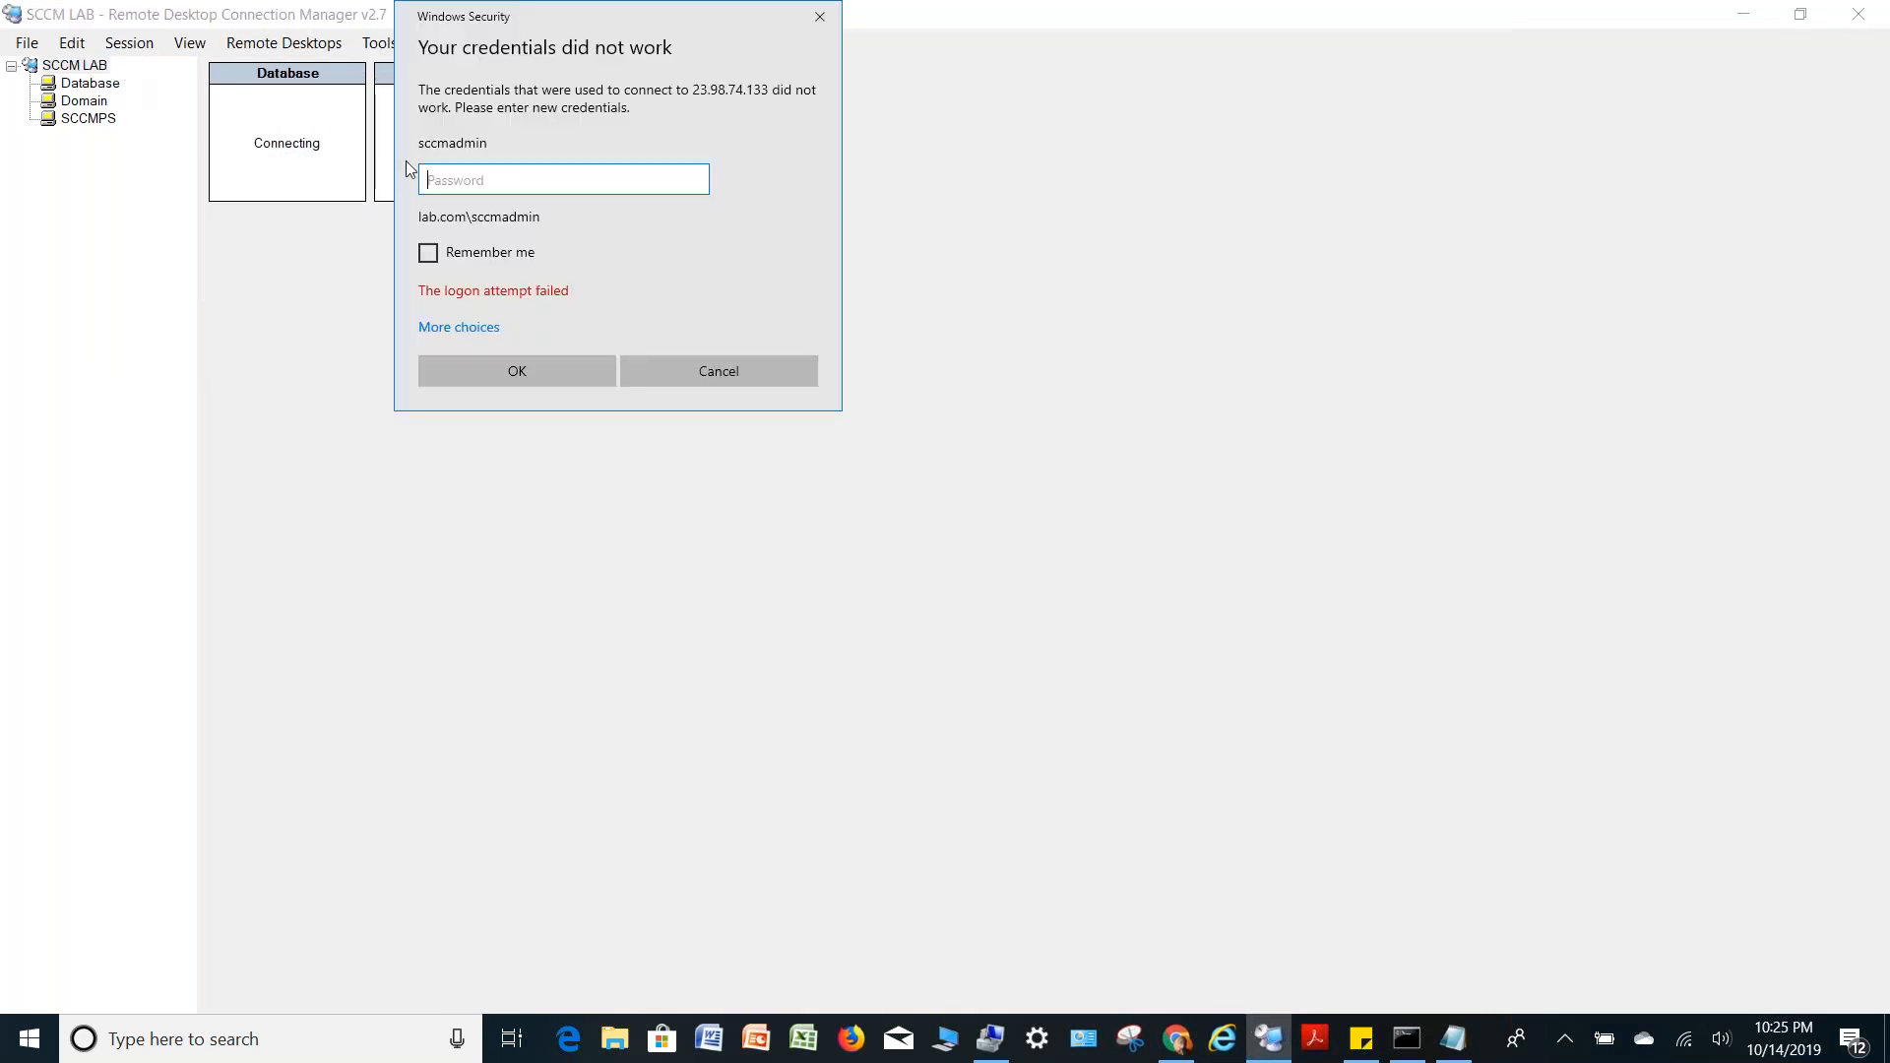
click(766, 371)
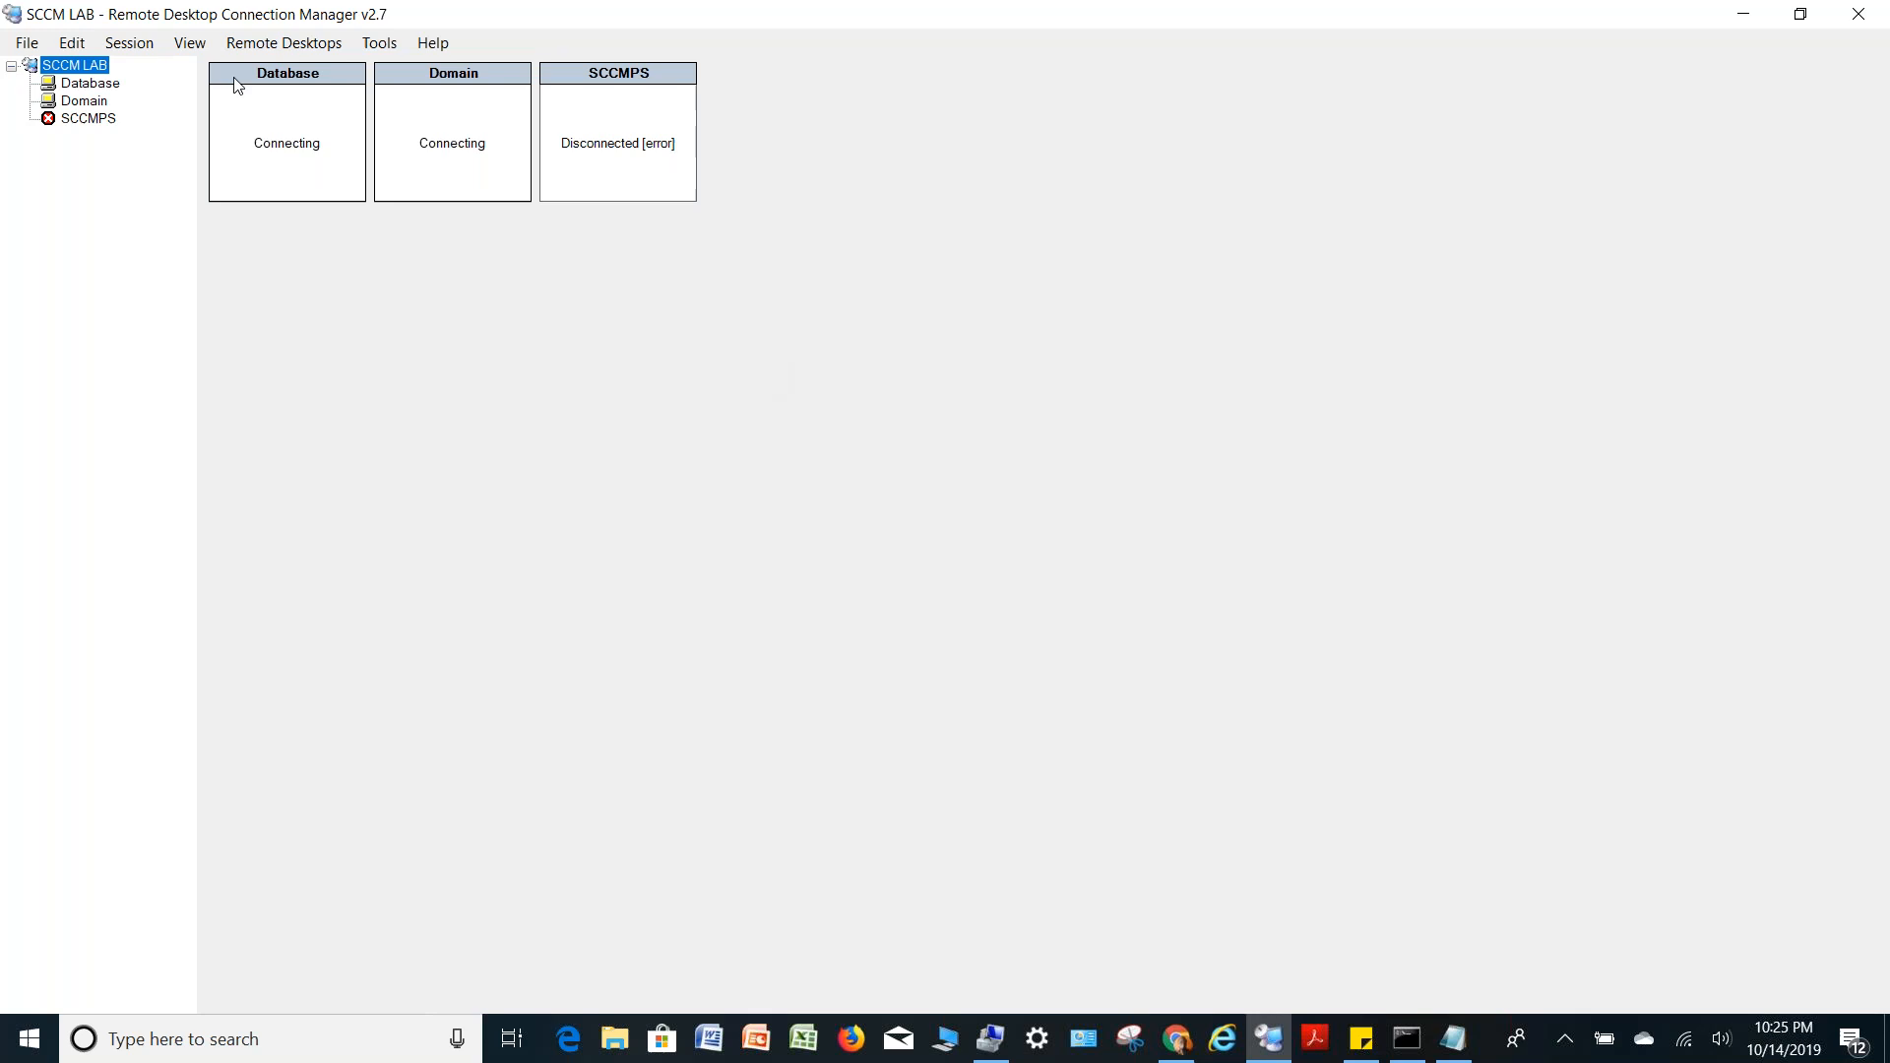
right_click(103, 70)
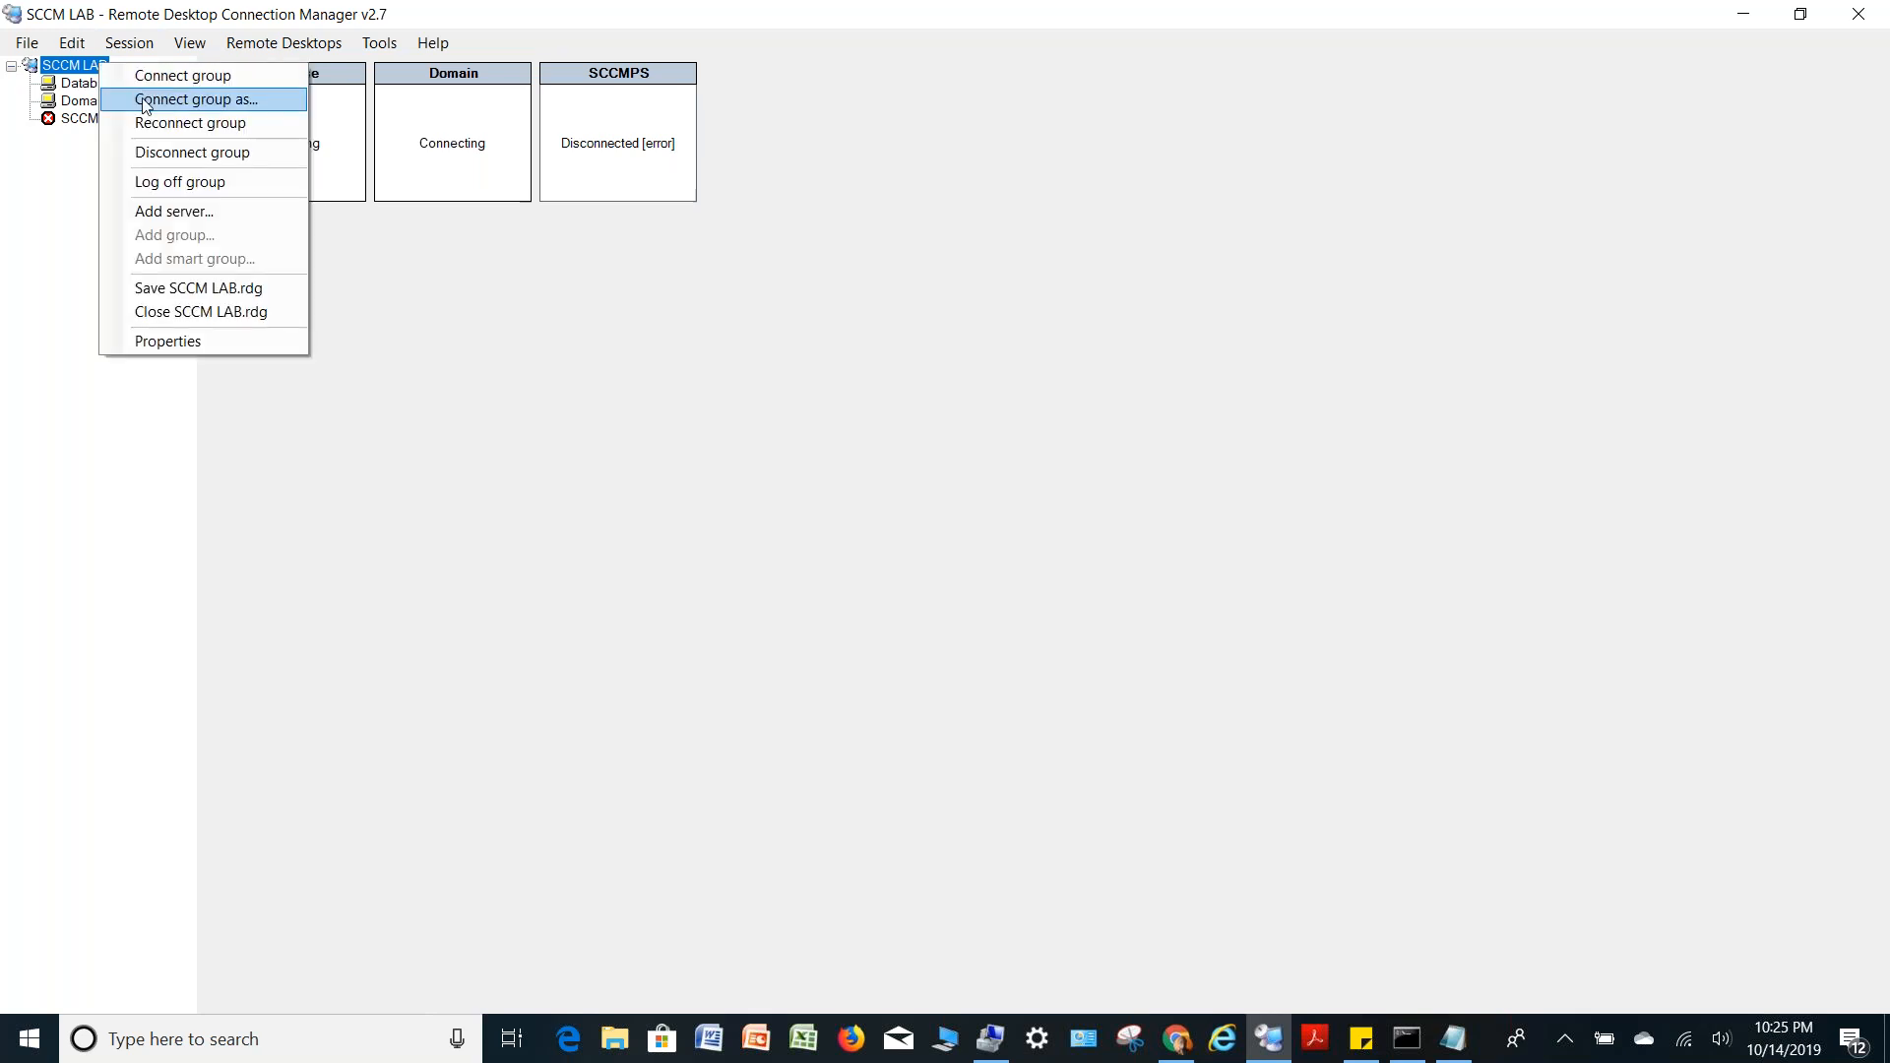
click(186, 156)
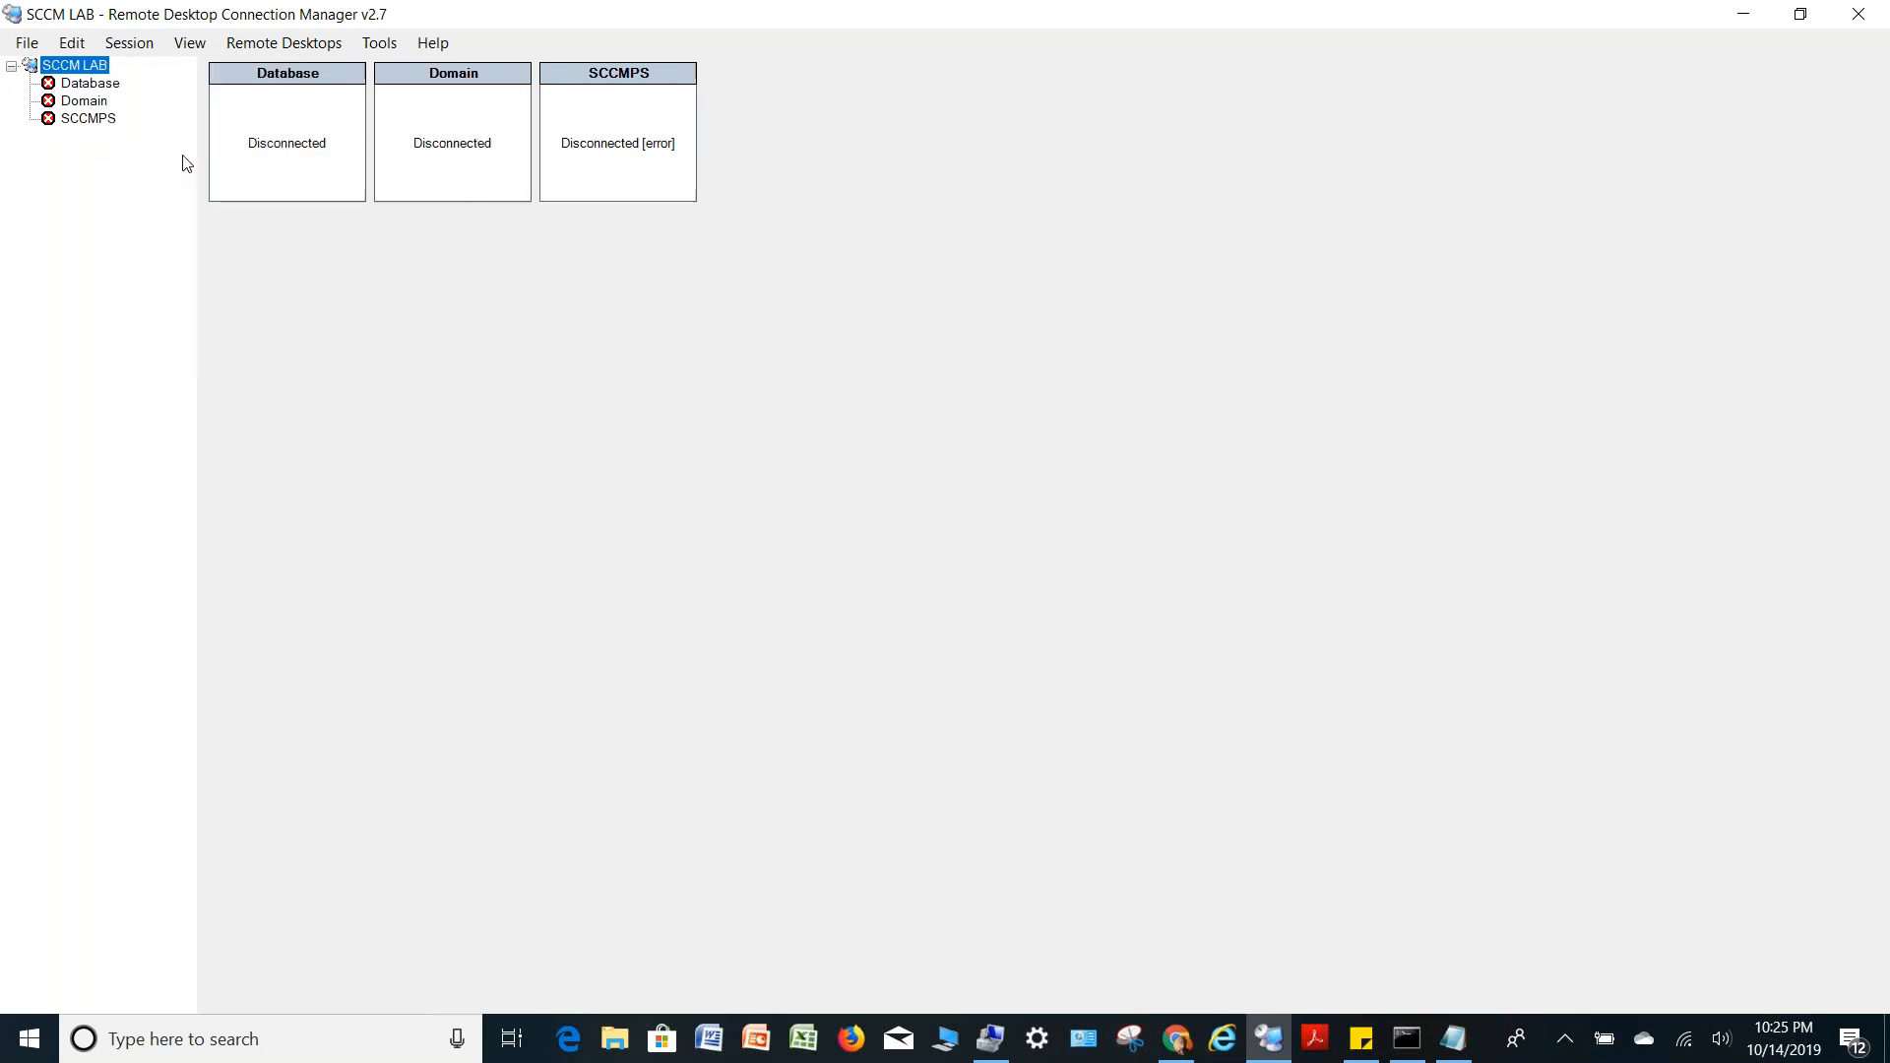
Connect the Database server and the rest of the SCCM LAB group, cancelling each credentials prompt for SCCMPS
right_click(82, 83)
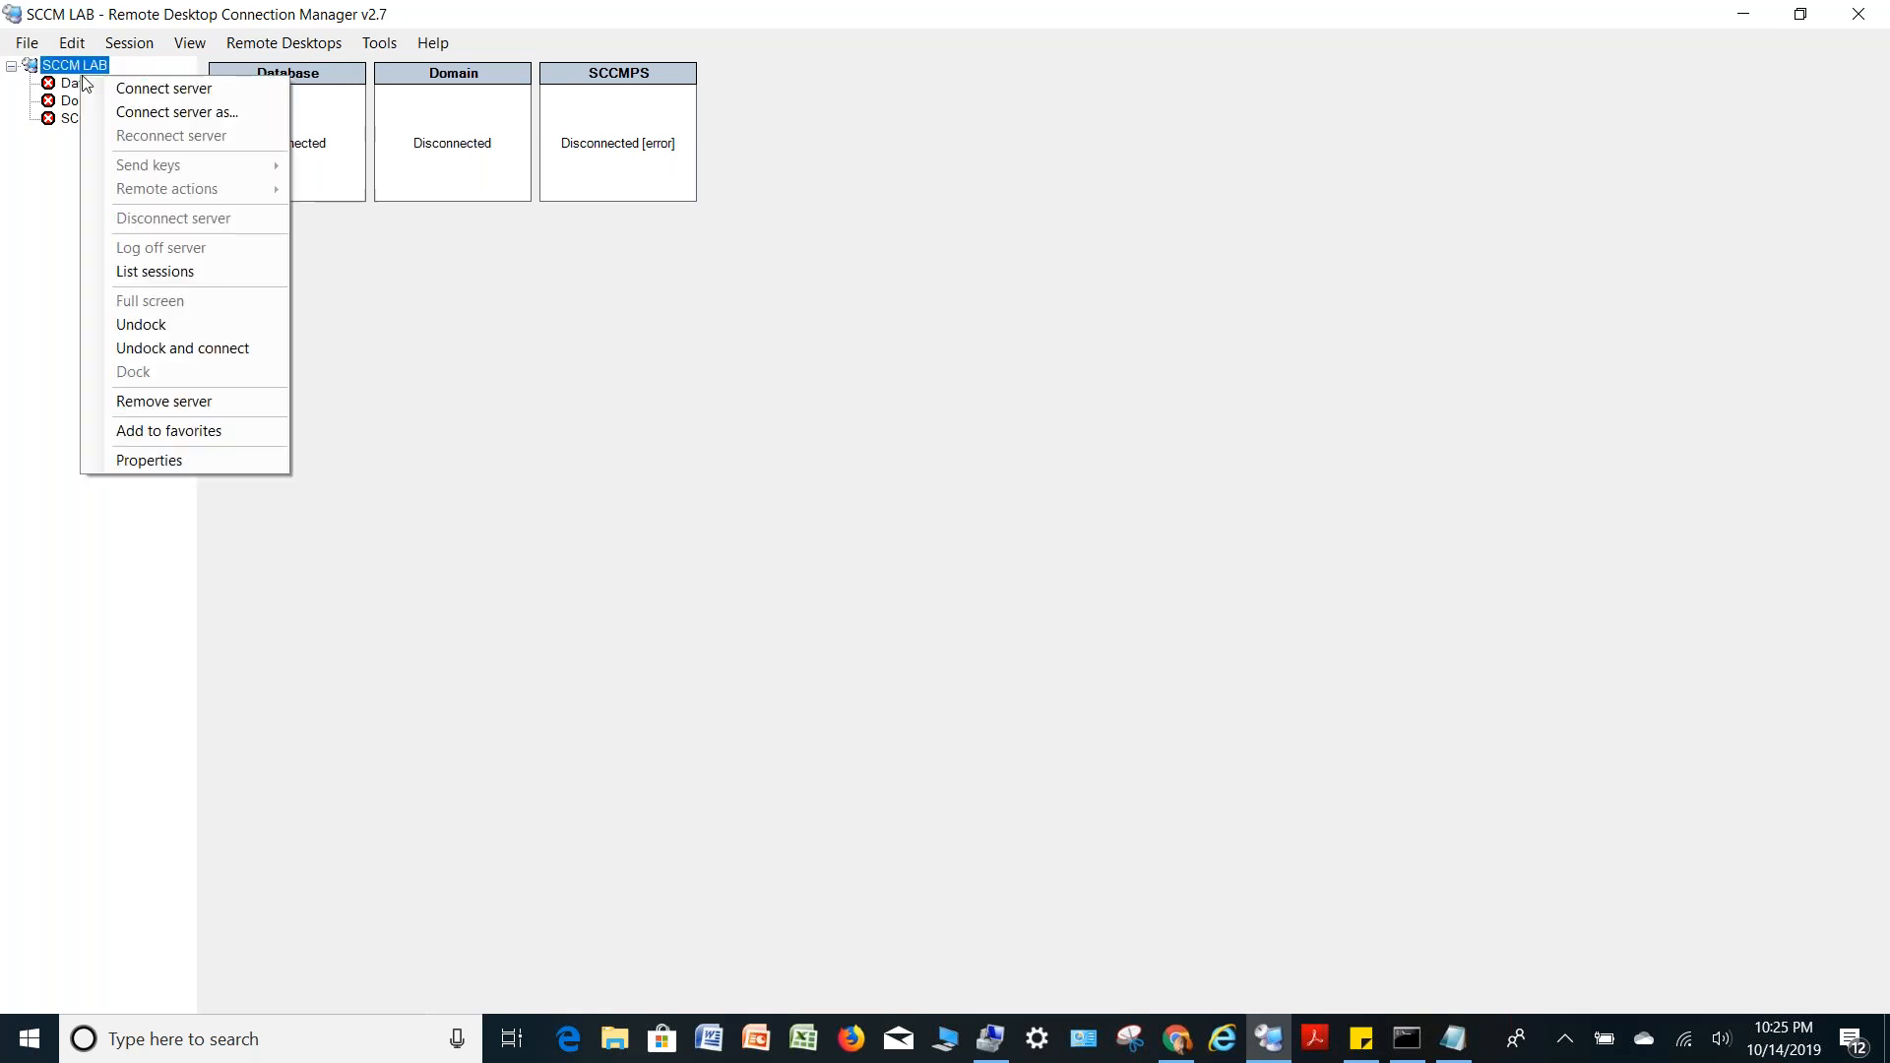
click(115, 87)
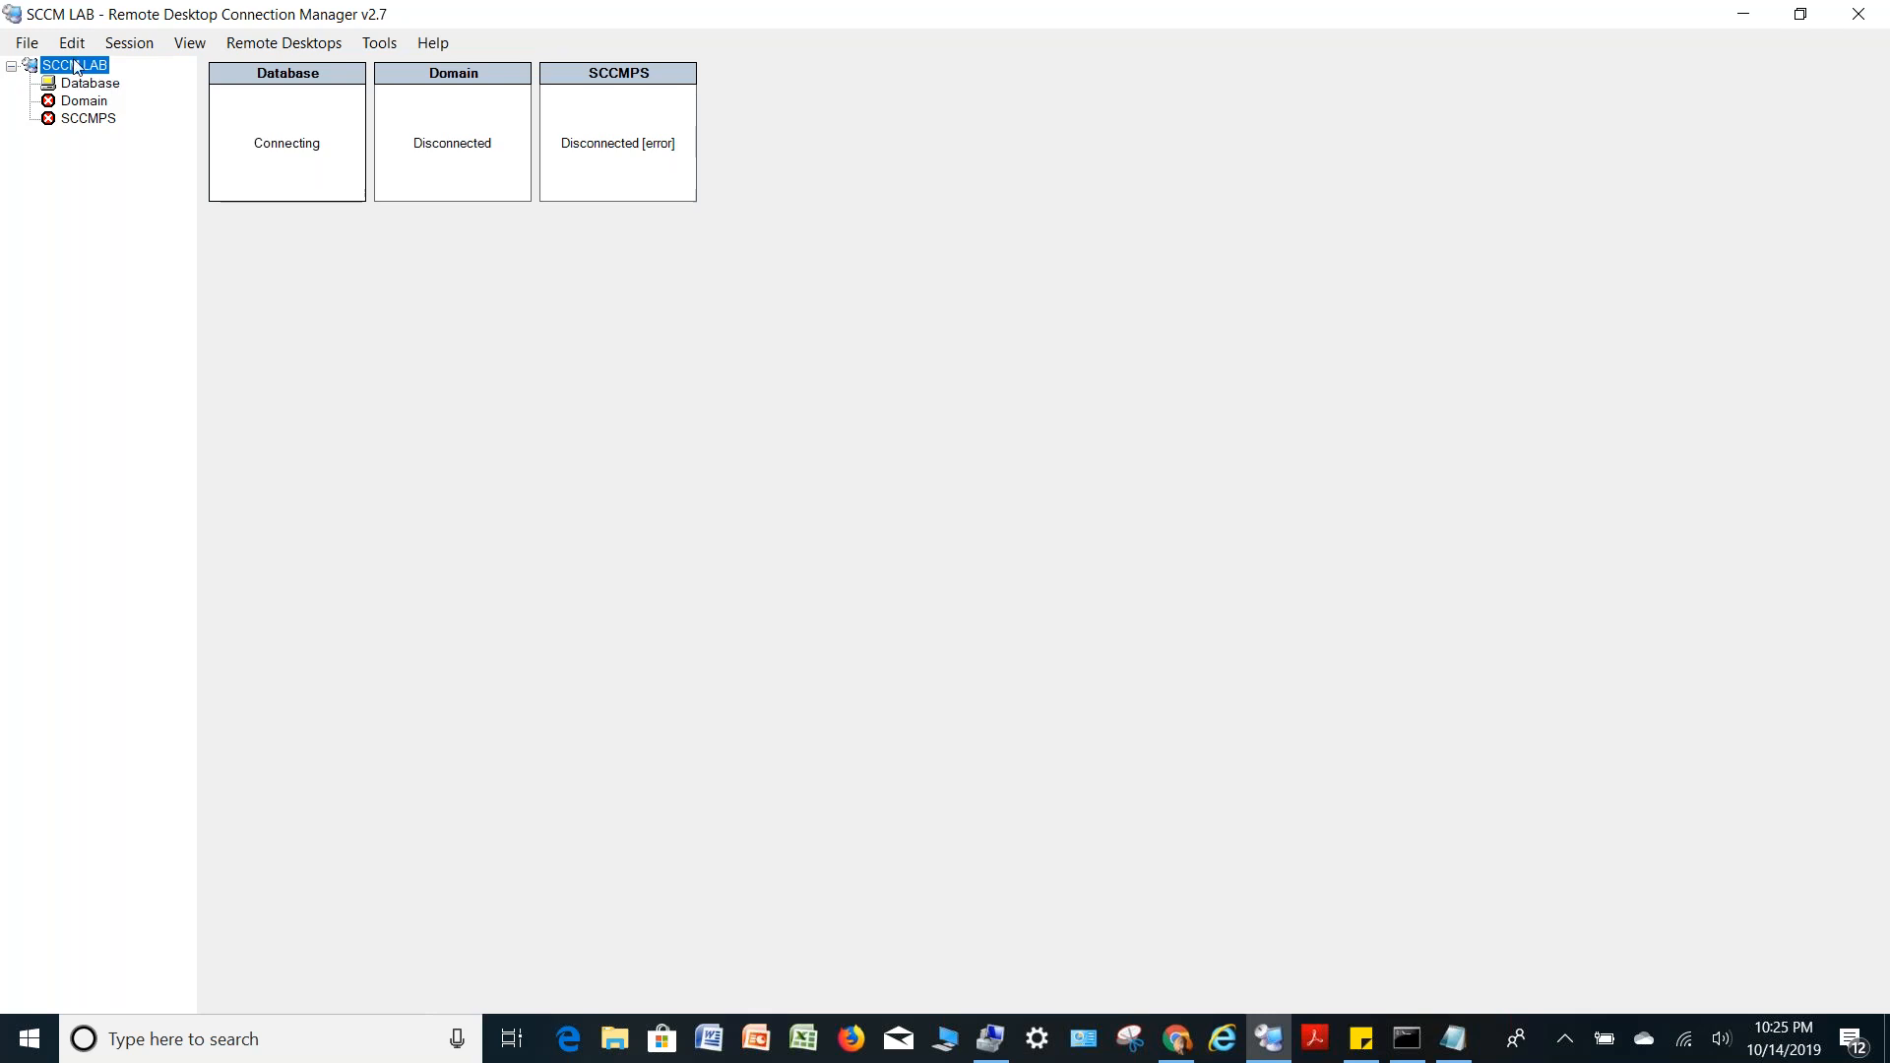
right_click(77, 66)
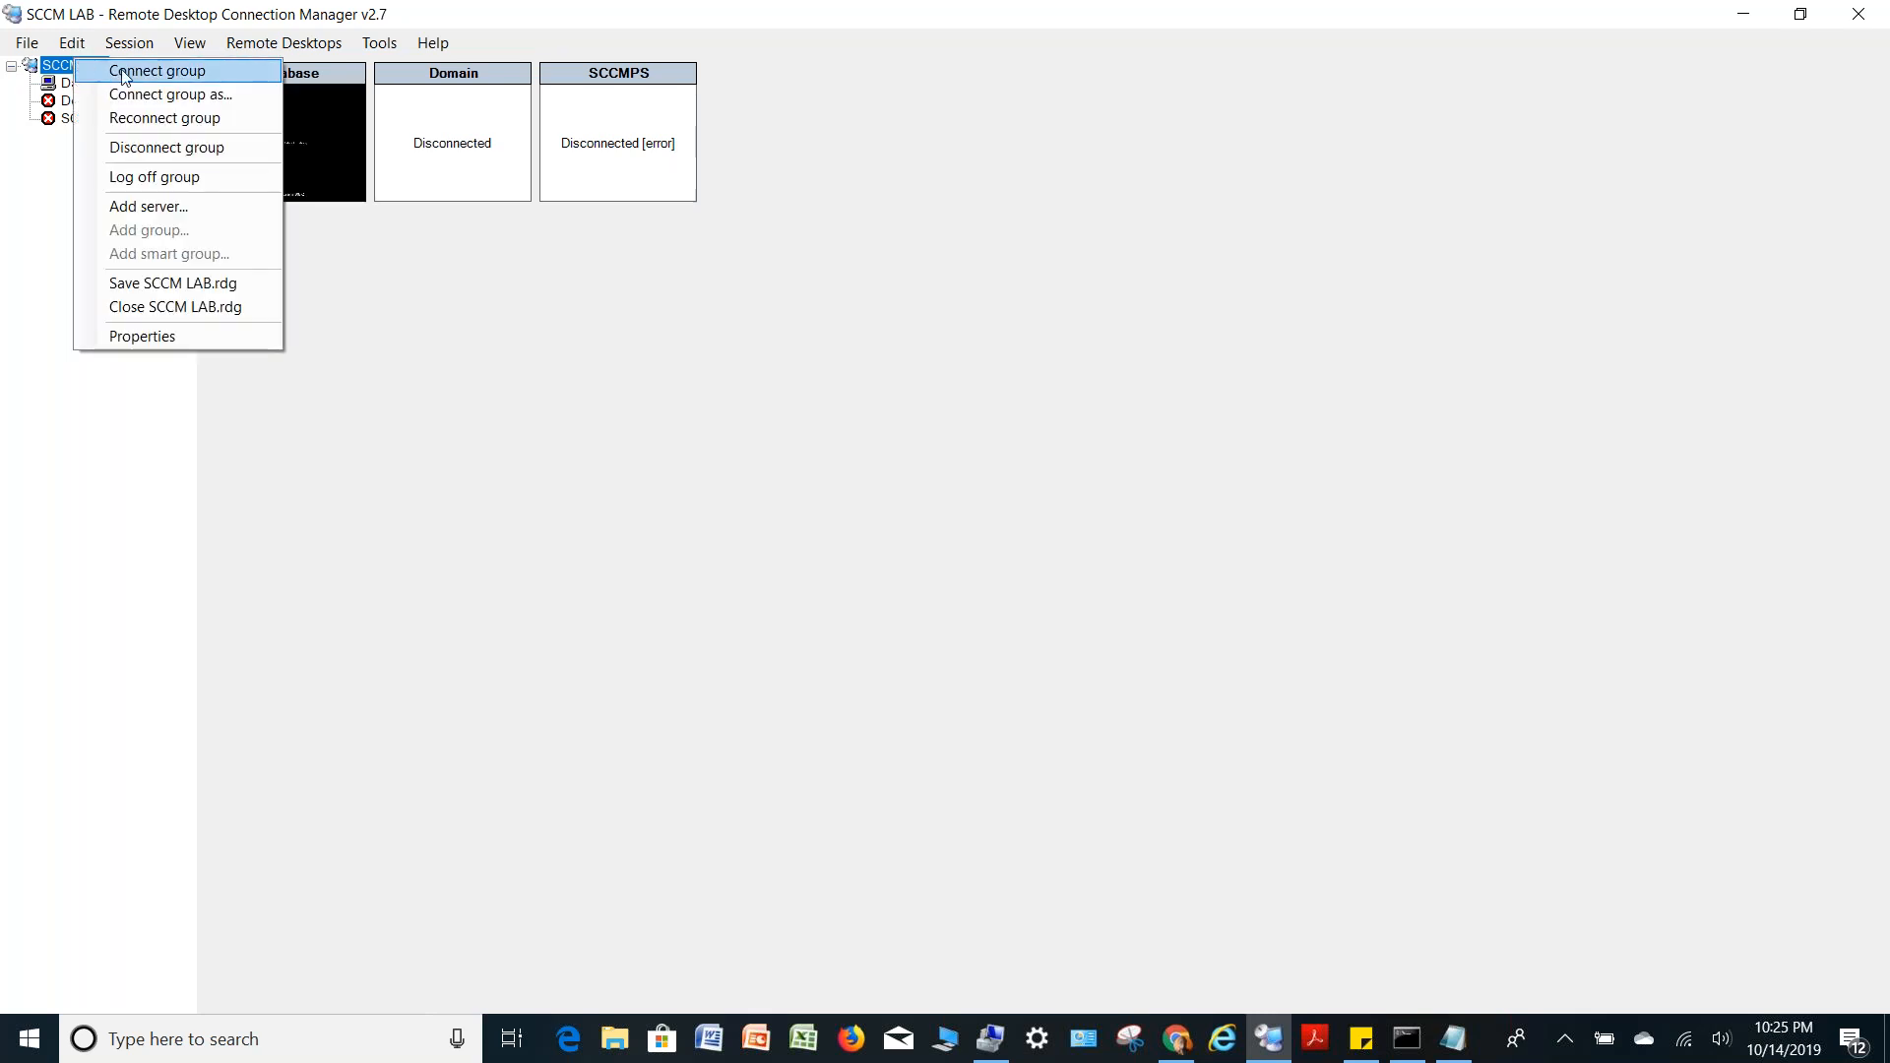
click(132, 76)
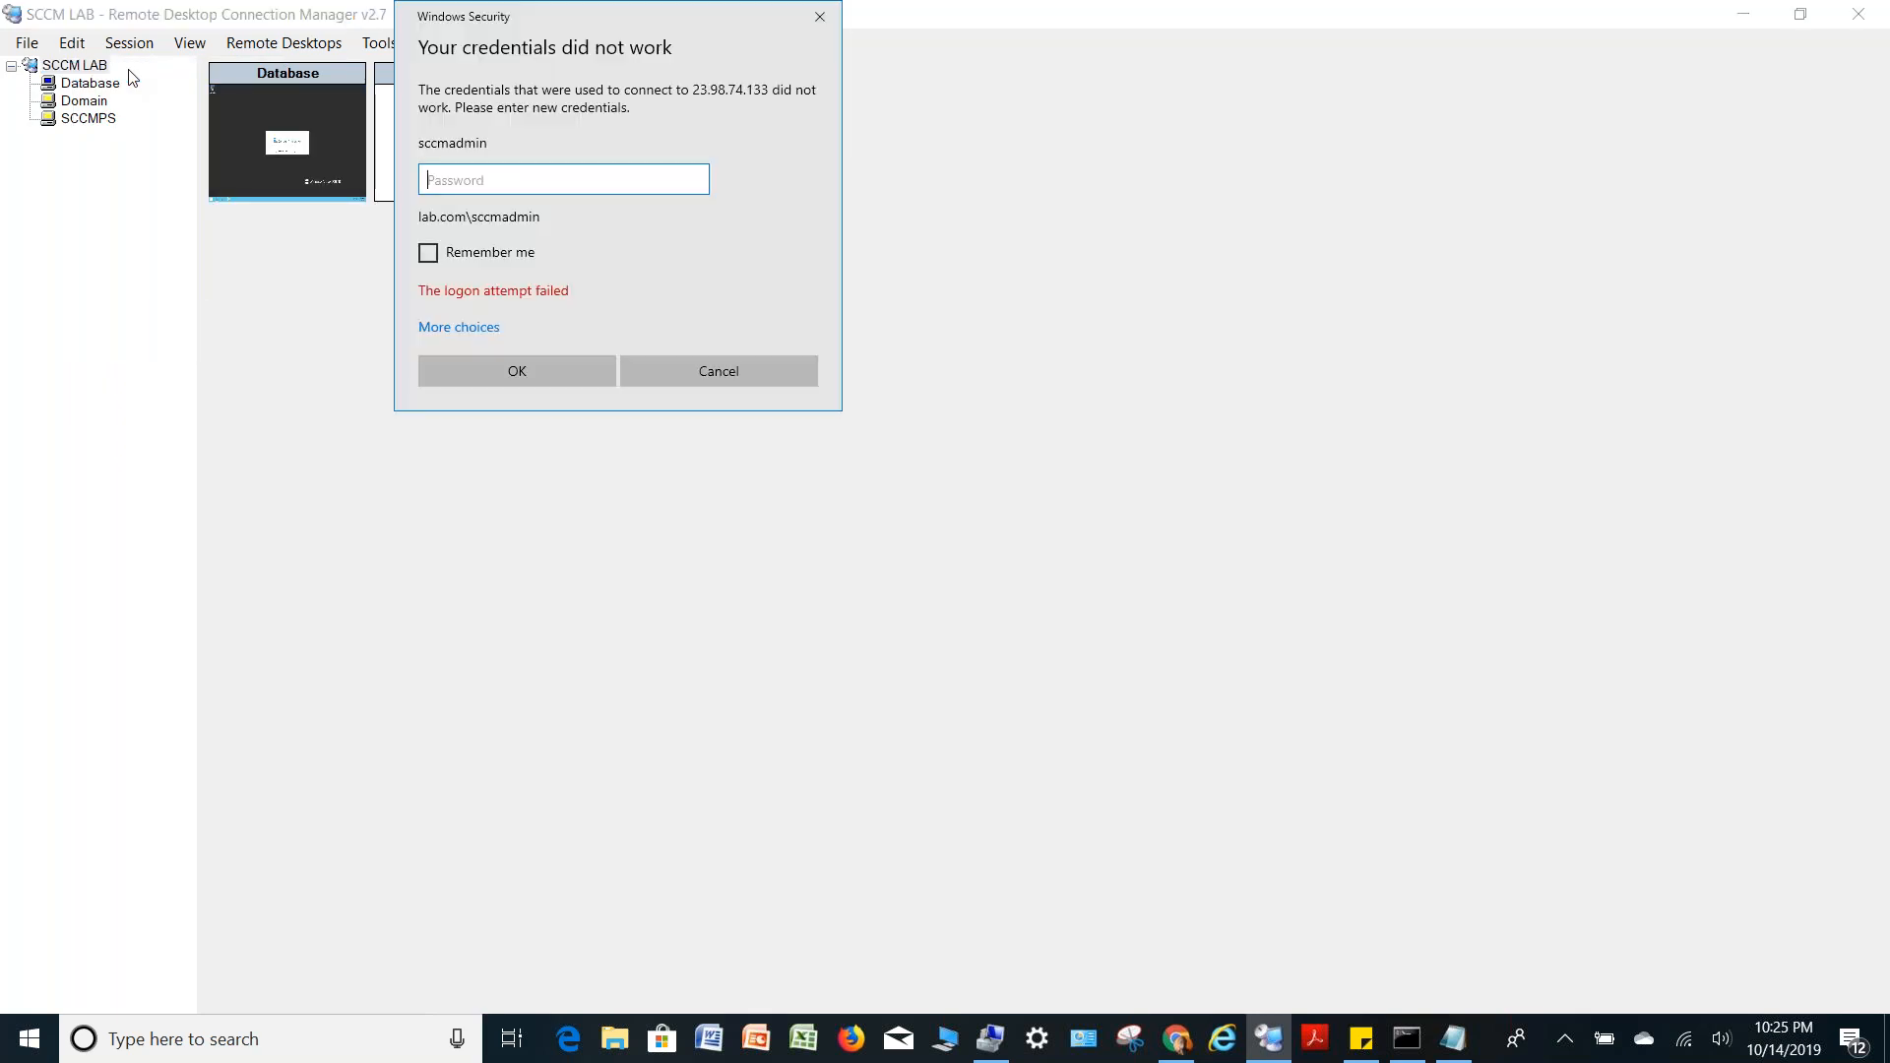
click(729, 362)
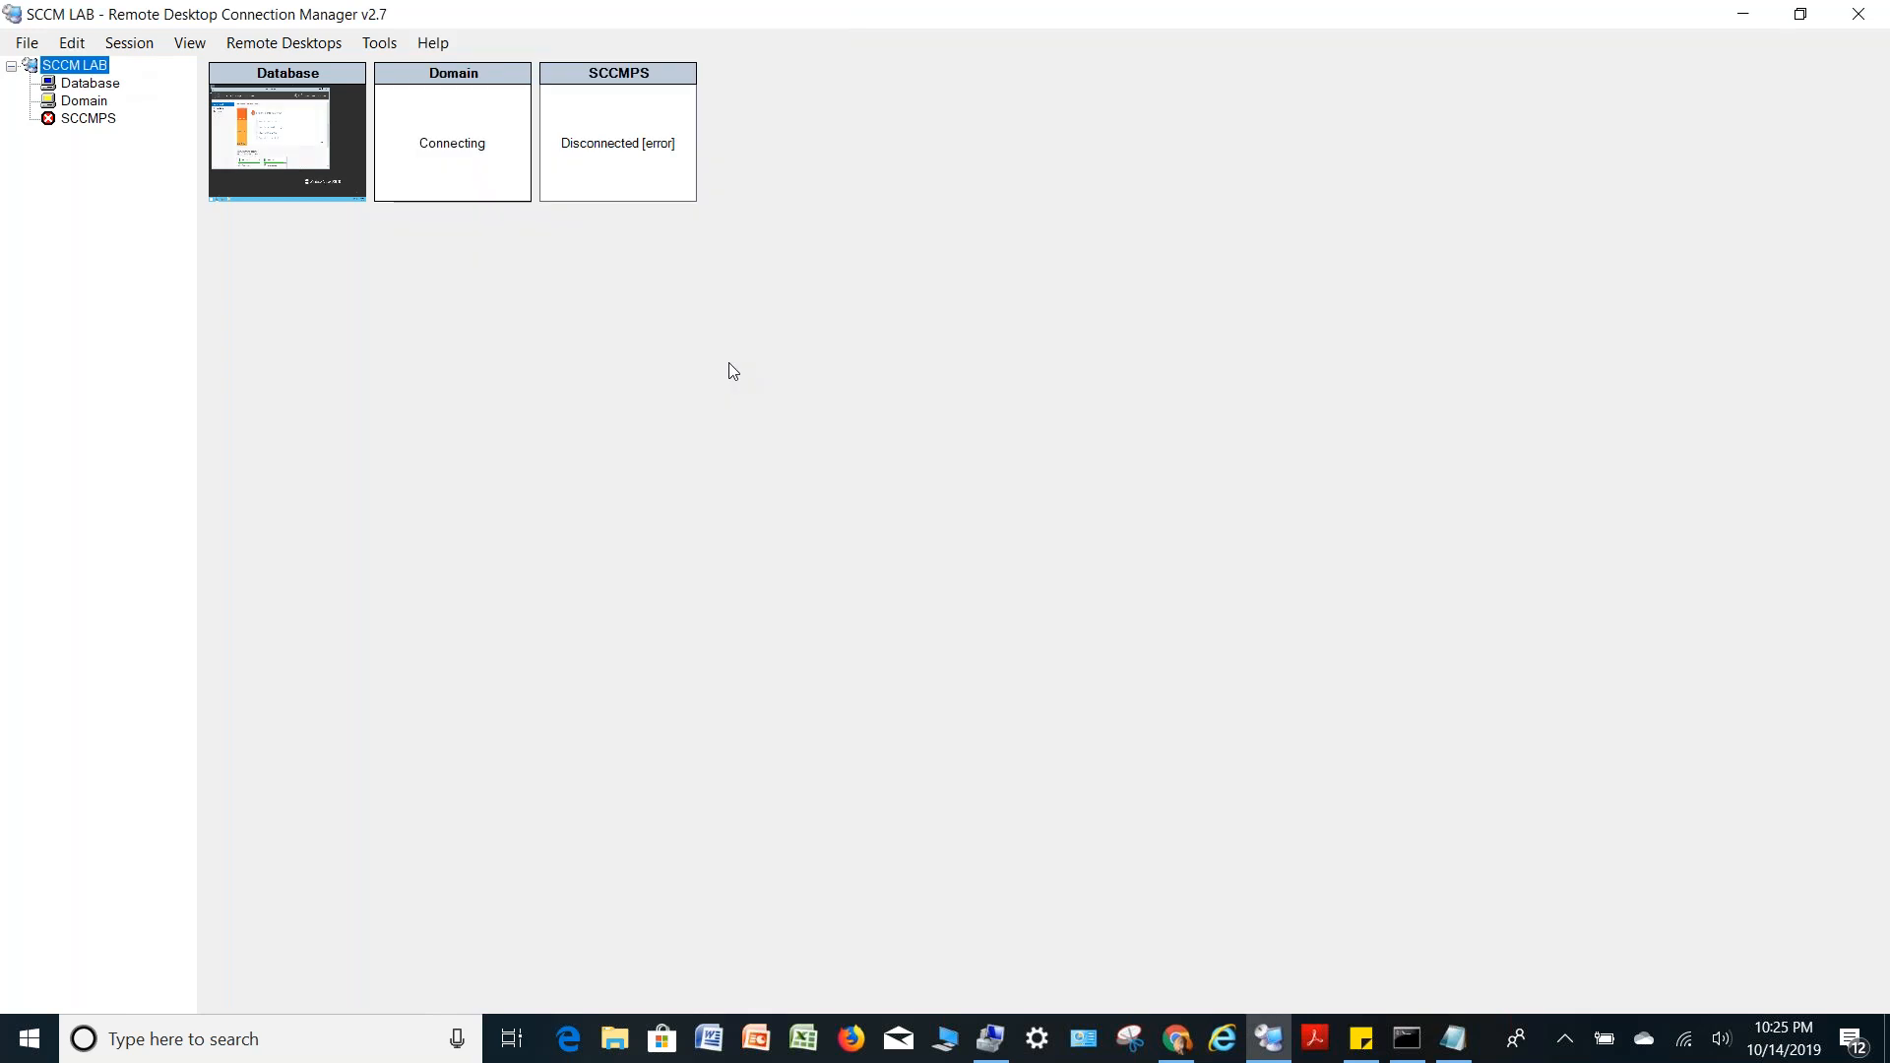
right_click(90, 63)
click(143, 73)
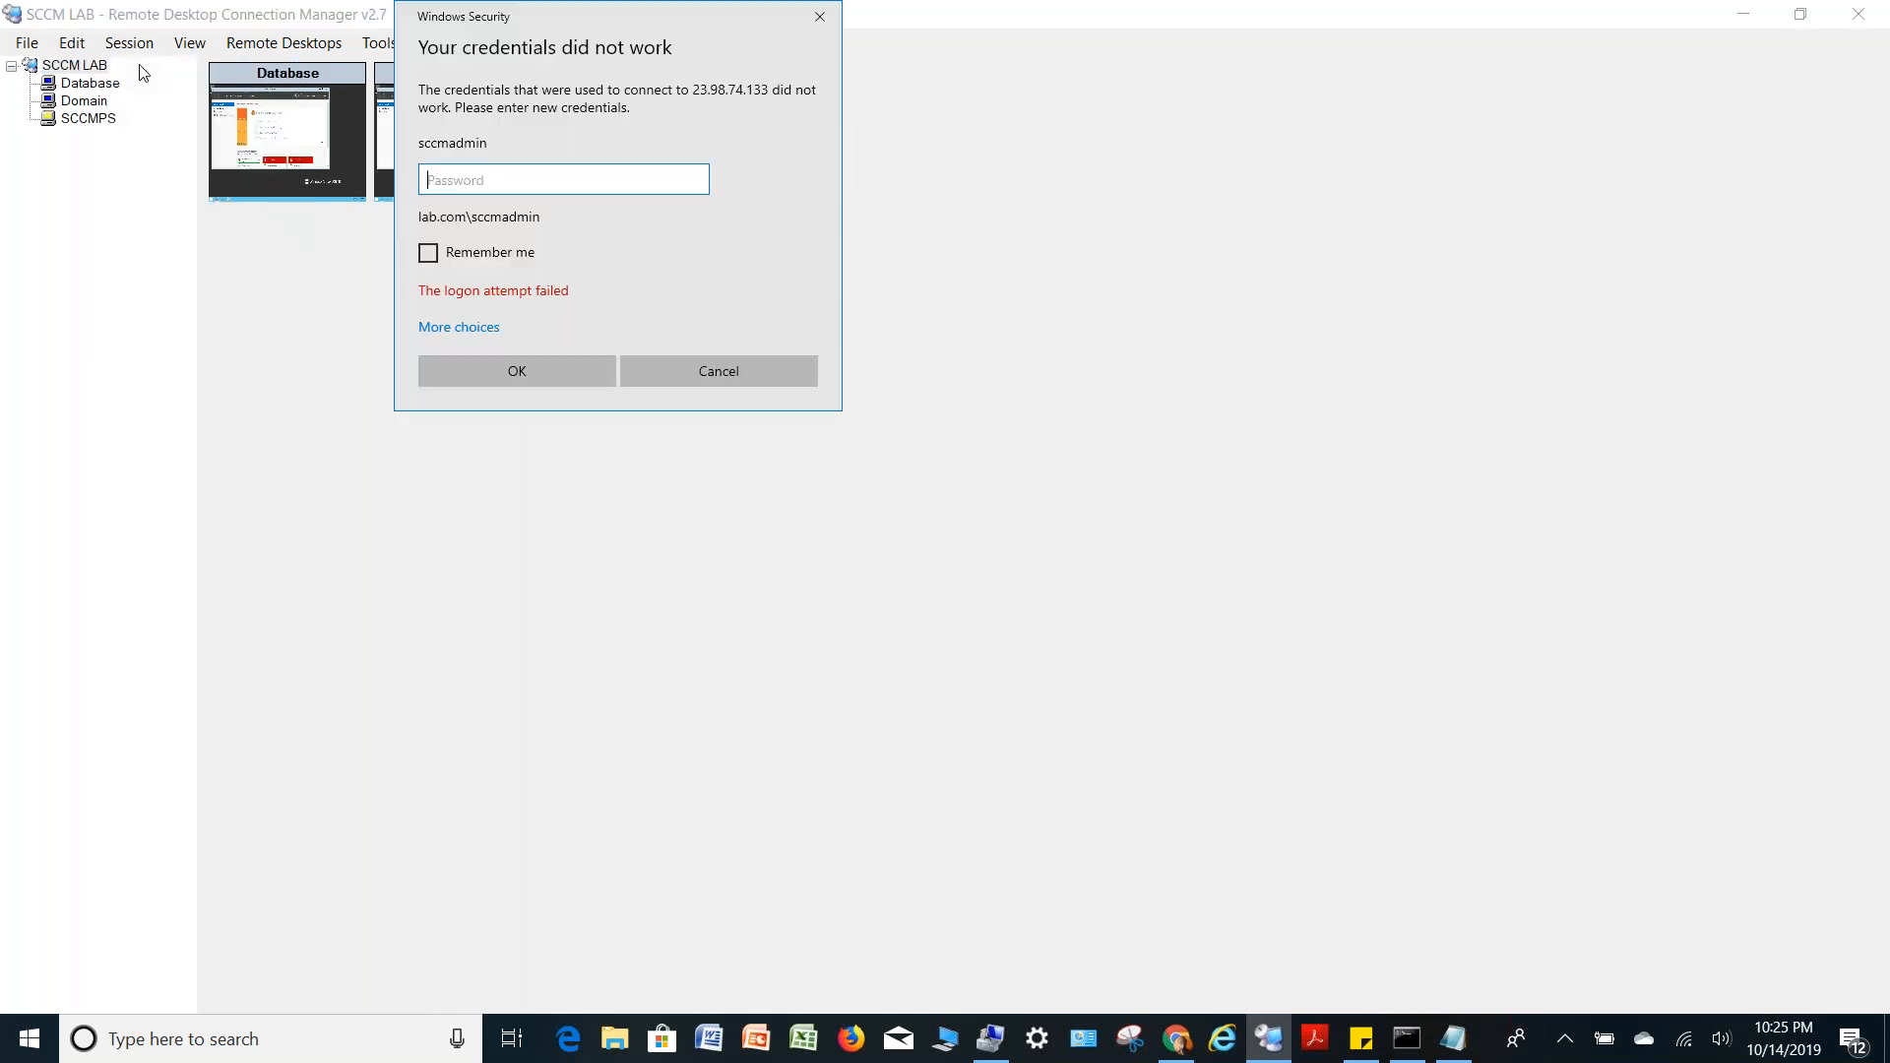
click(697, 376)
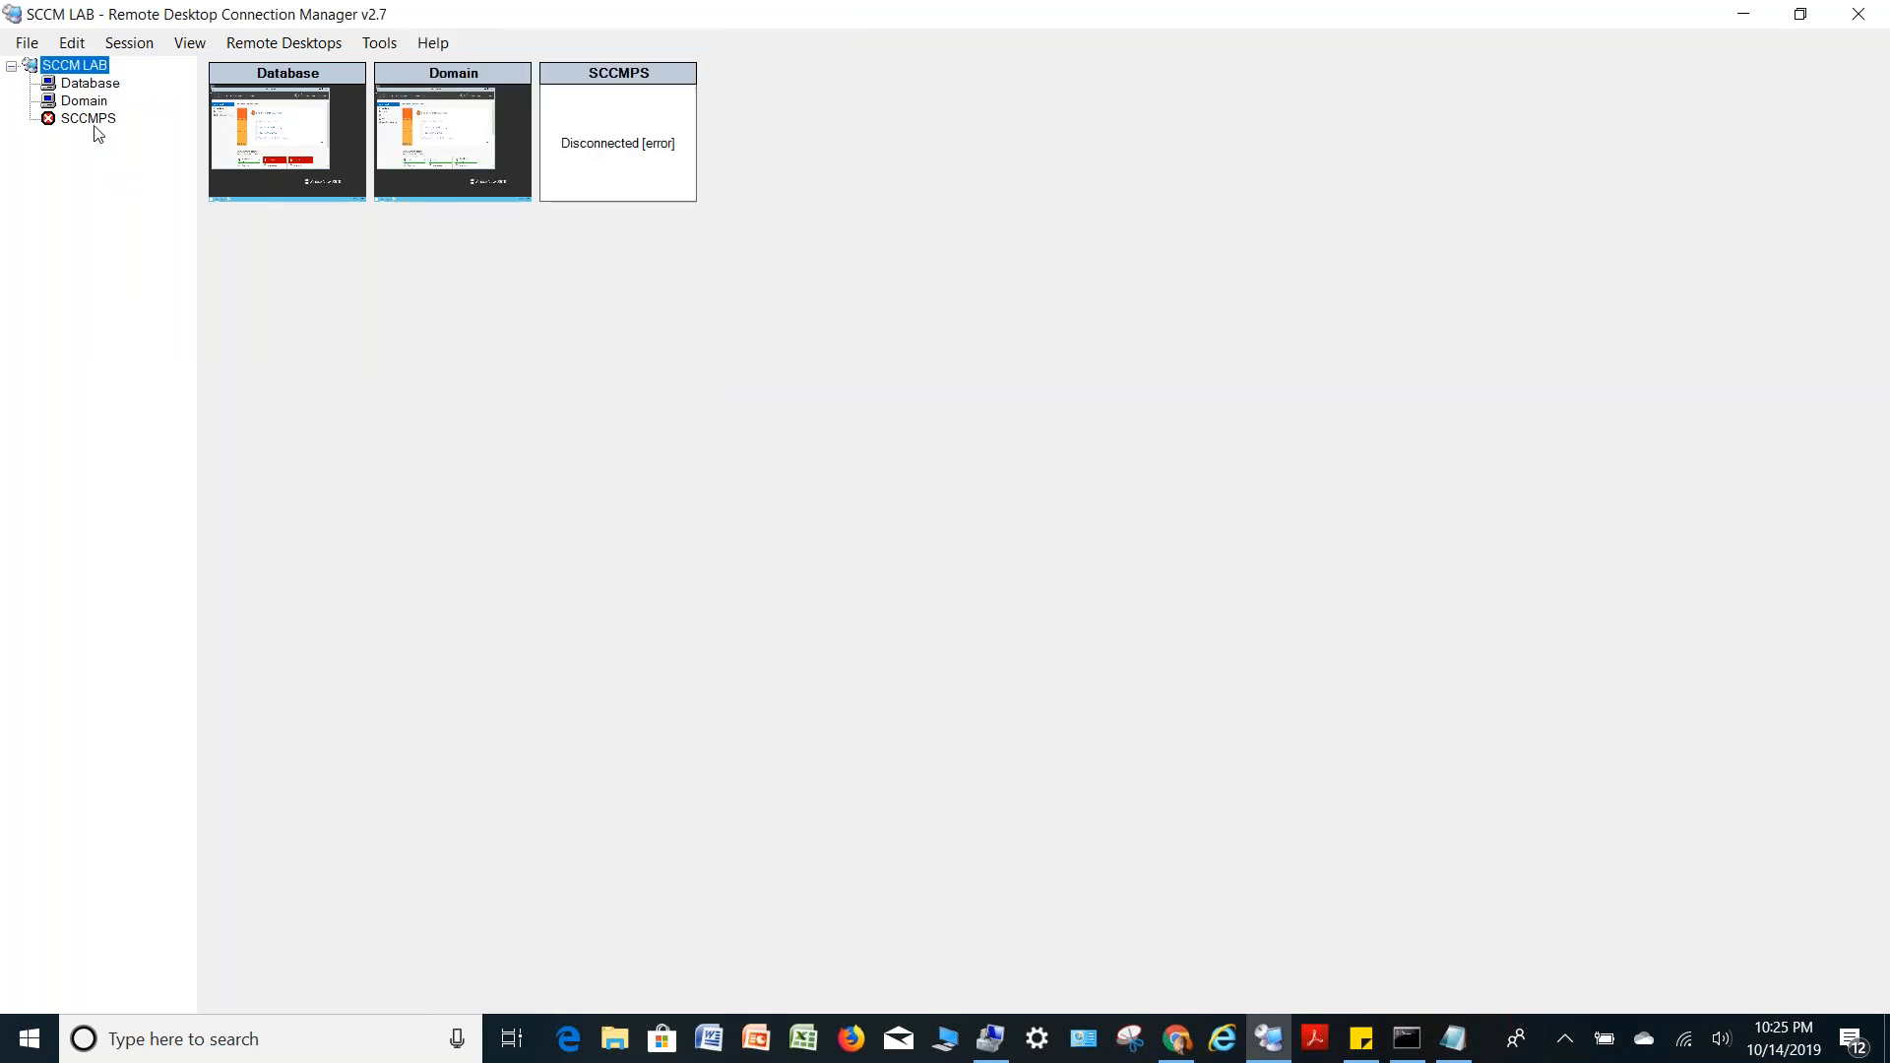
Try to connect to the SCCMPS server on its own and cancel the credentials prompt
click(95, 122)
double_click(89, 118)
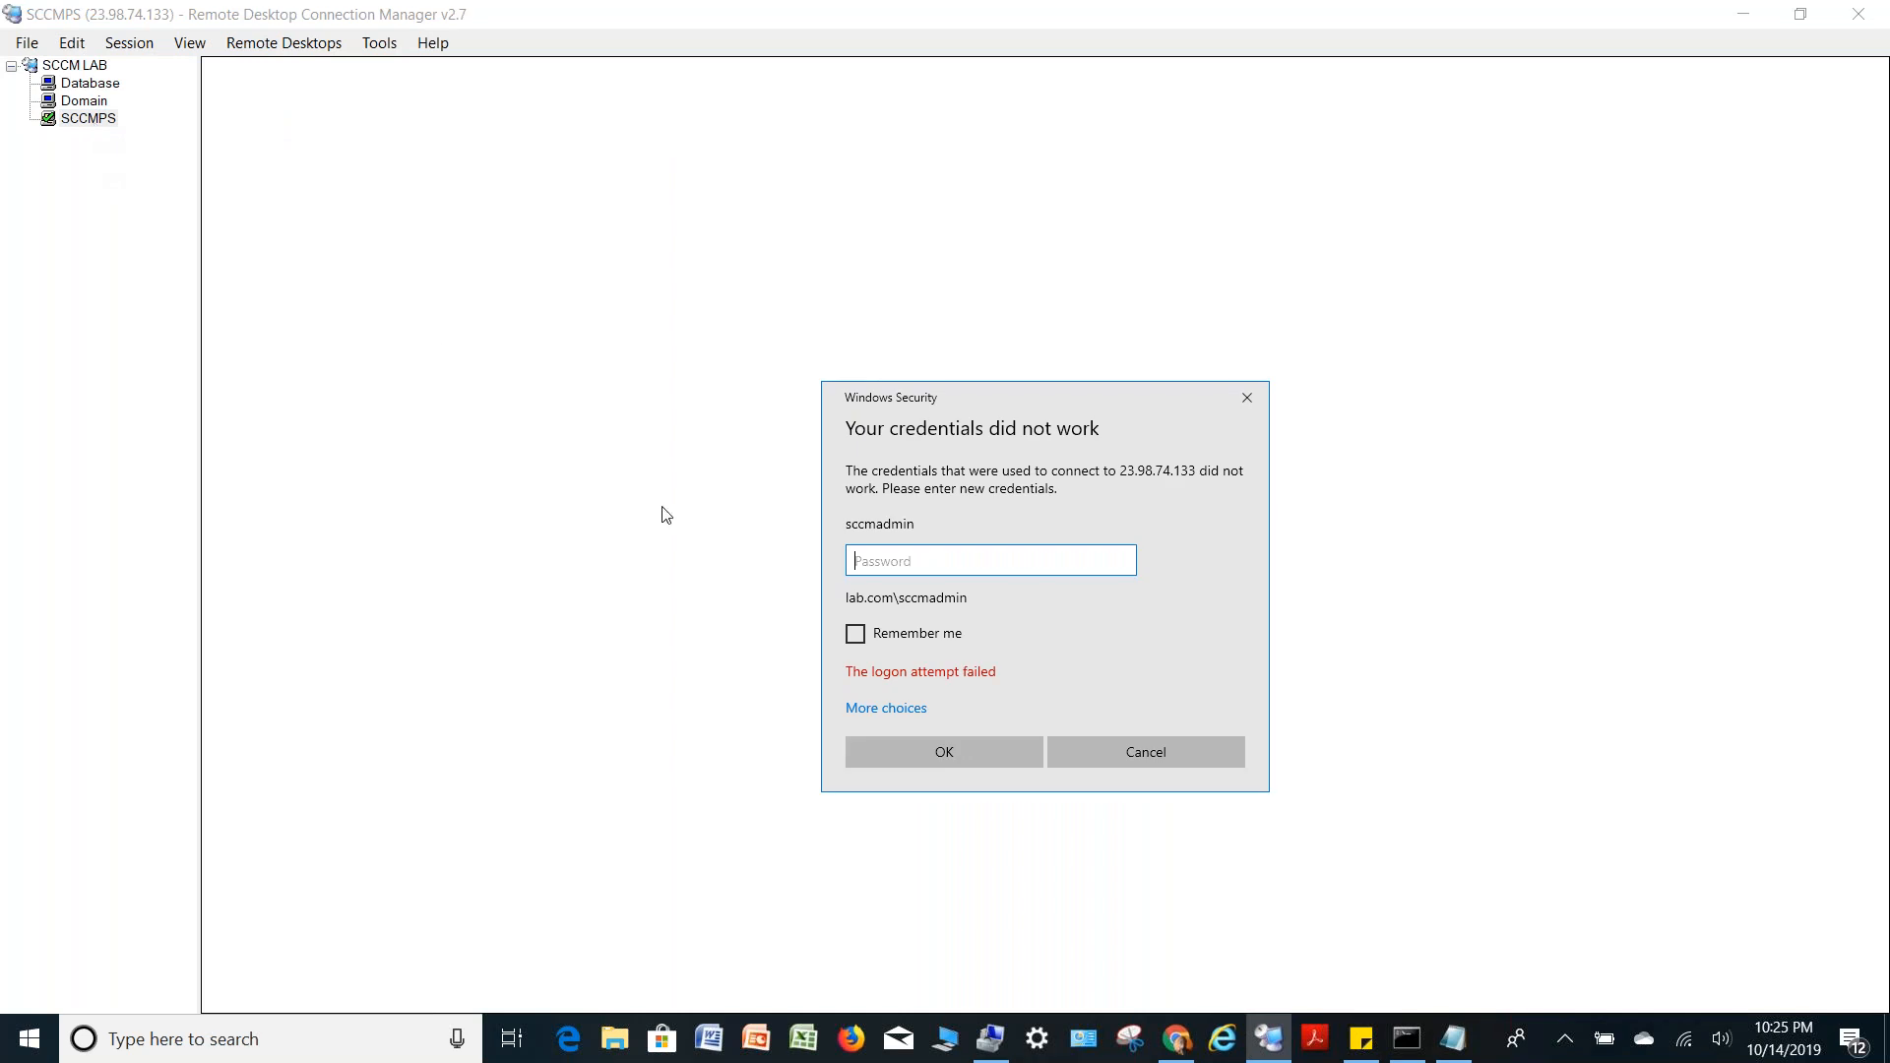
click(1150, 763)
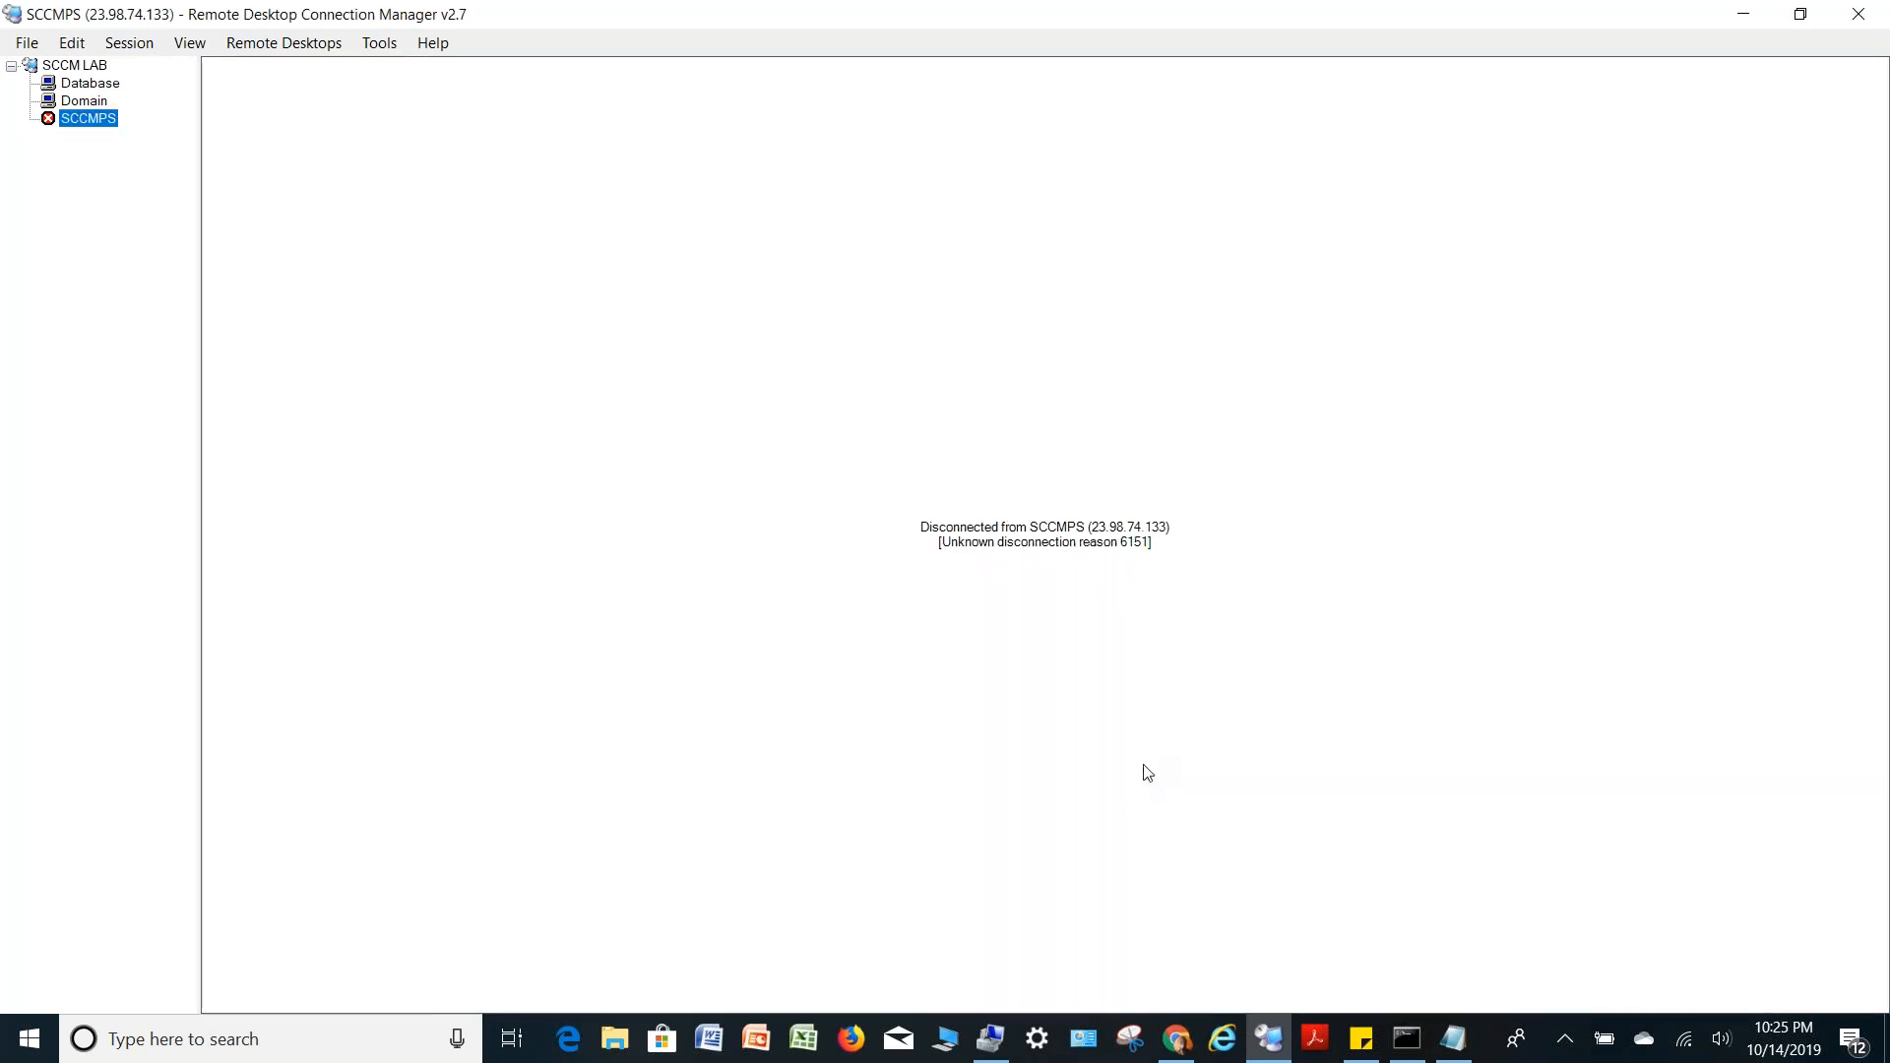
Check the Database server's remote session and connect to the SCCMPS server again
click(89, 86)
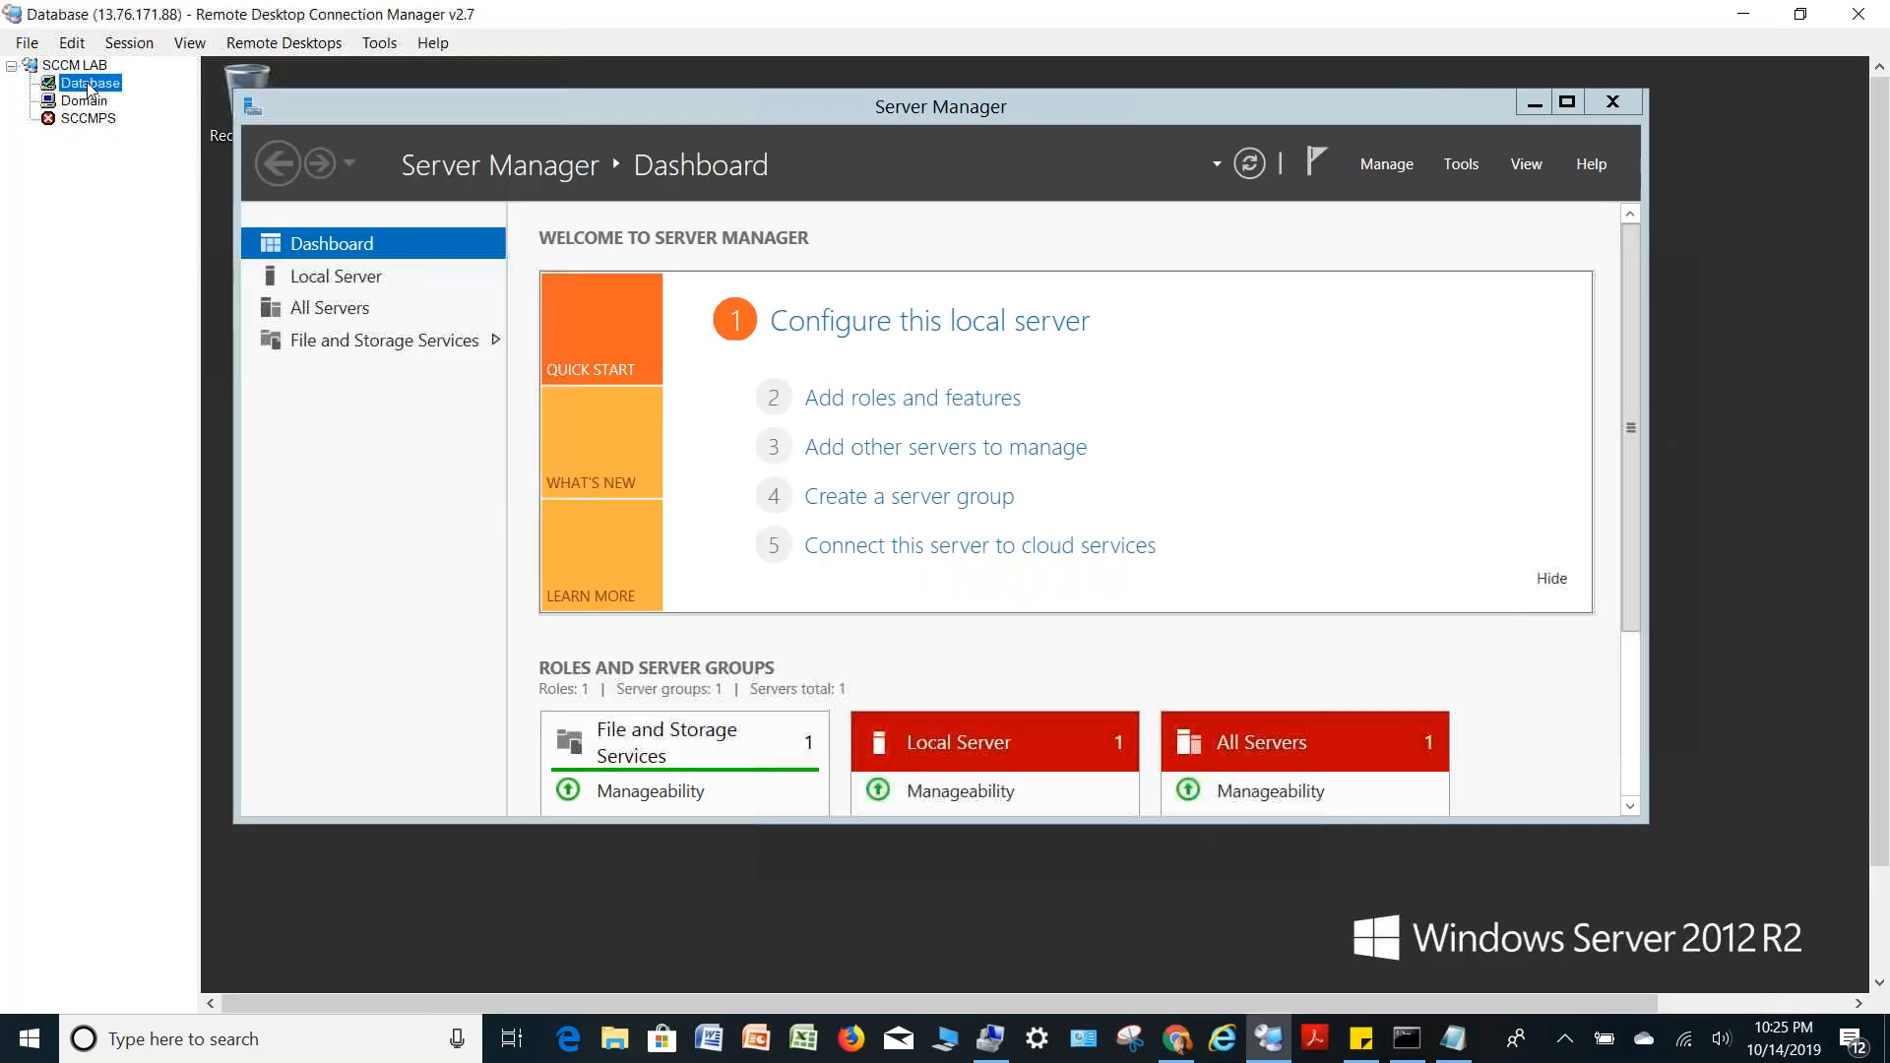
click(88, 119)
double_click(87, 119)
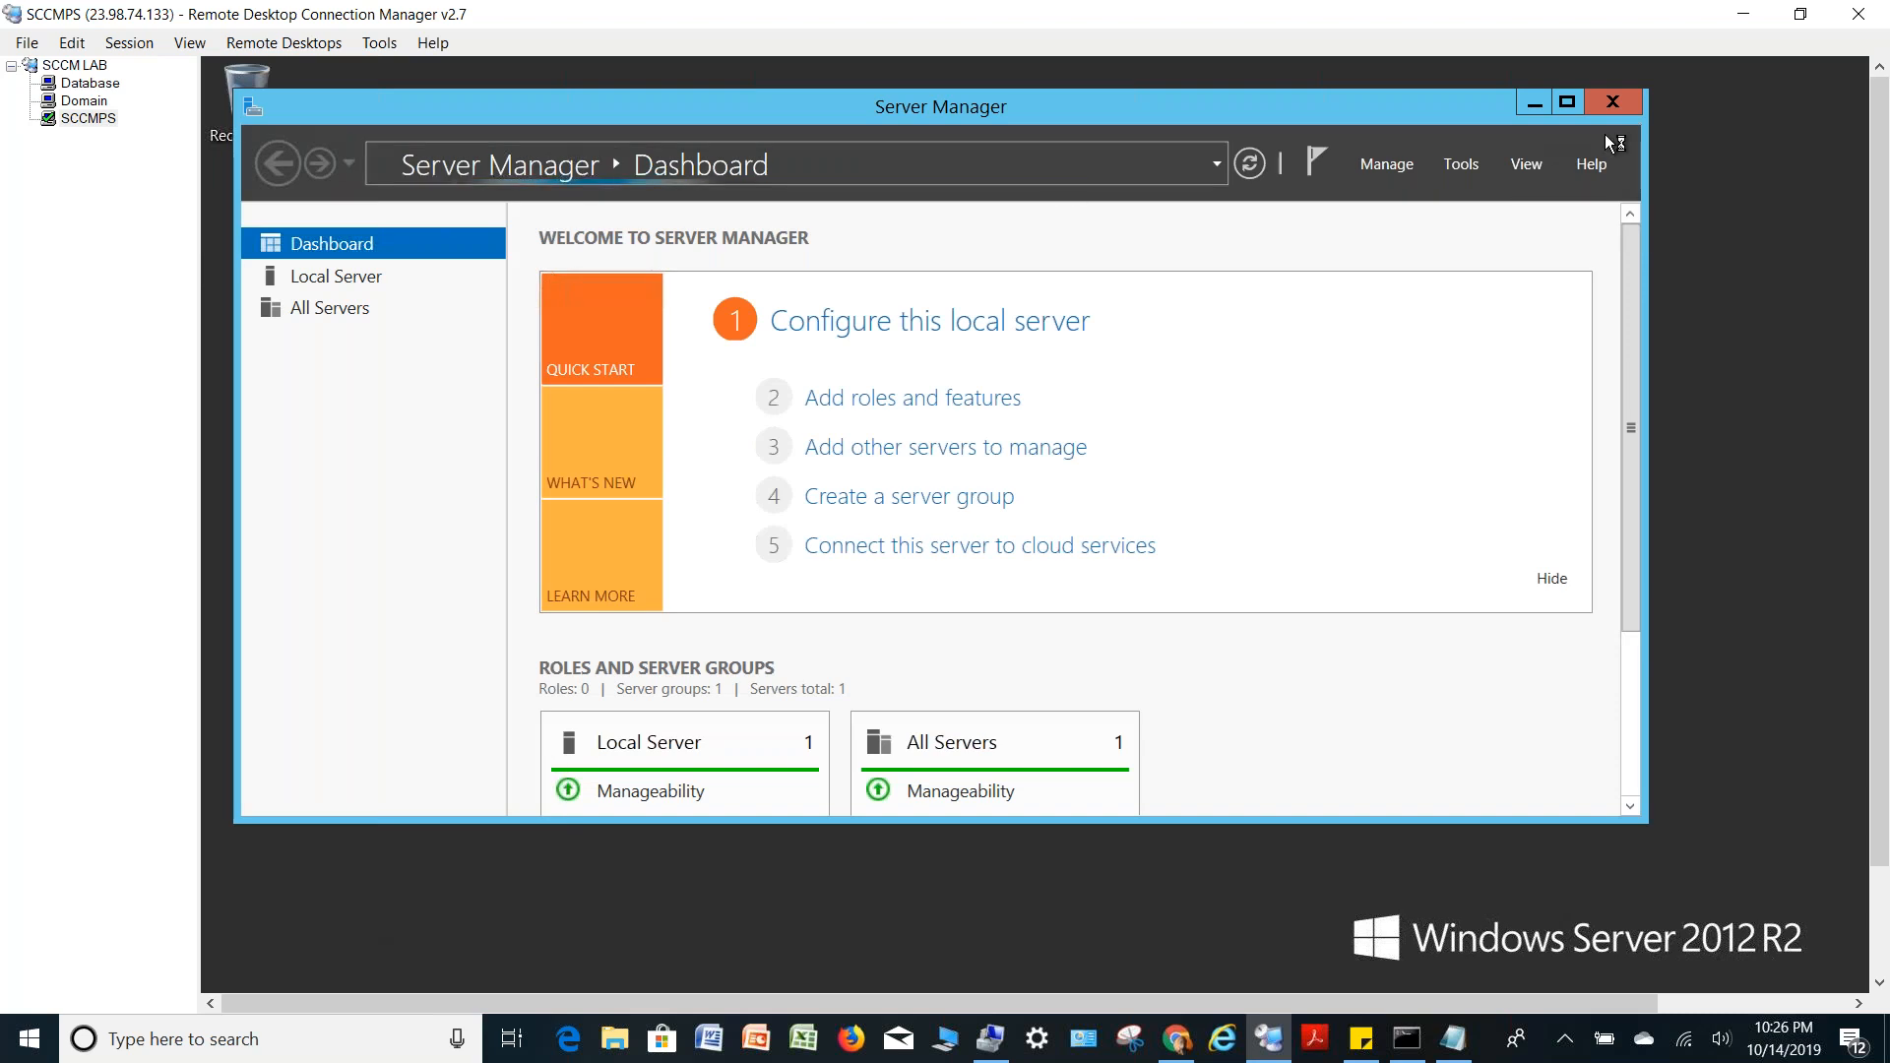
Create a folder named Source on the Windows (C:) drive of the SCCMPS server and open it
click(1882, 943)
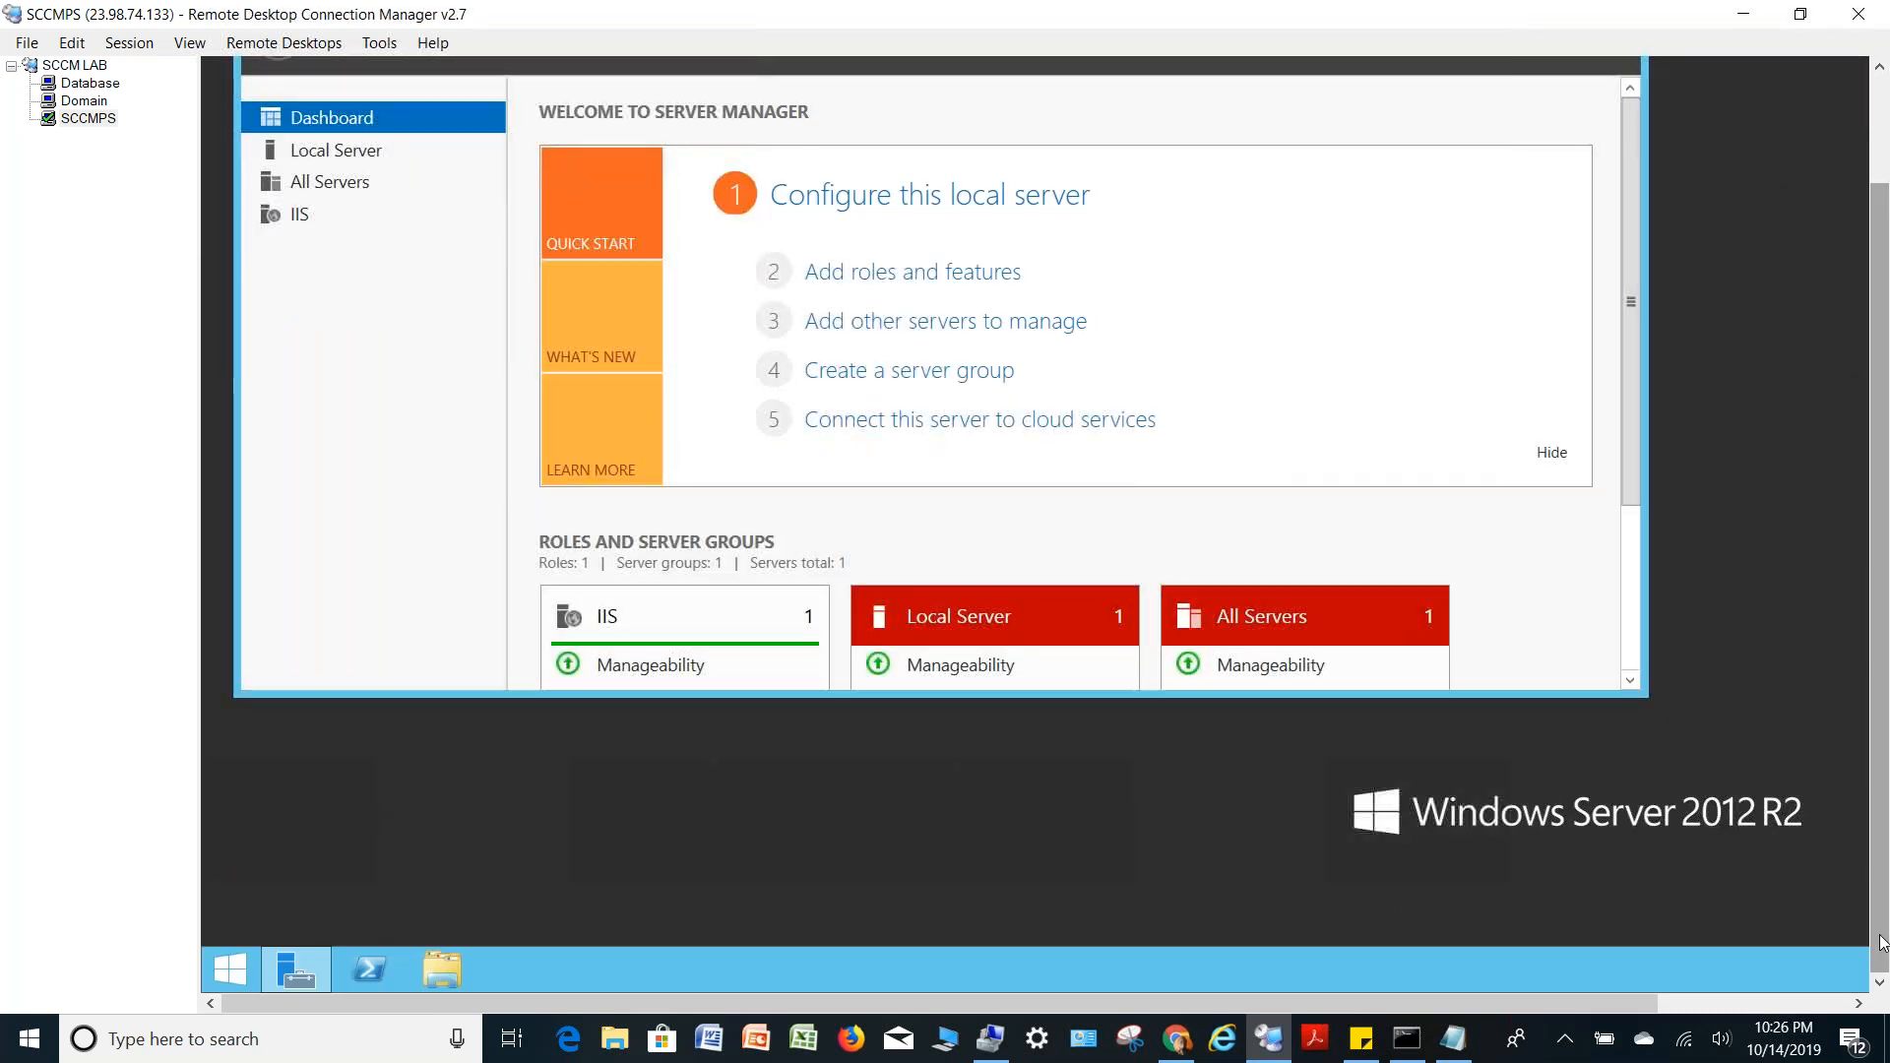
click(82, 119)
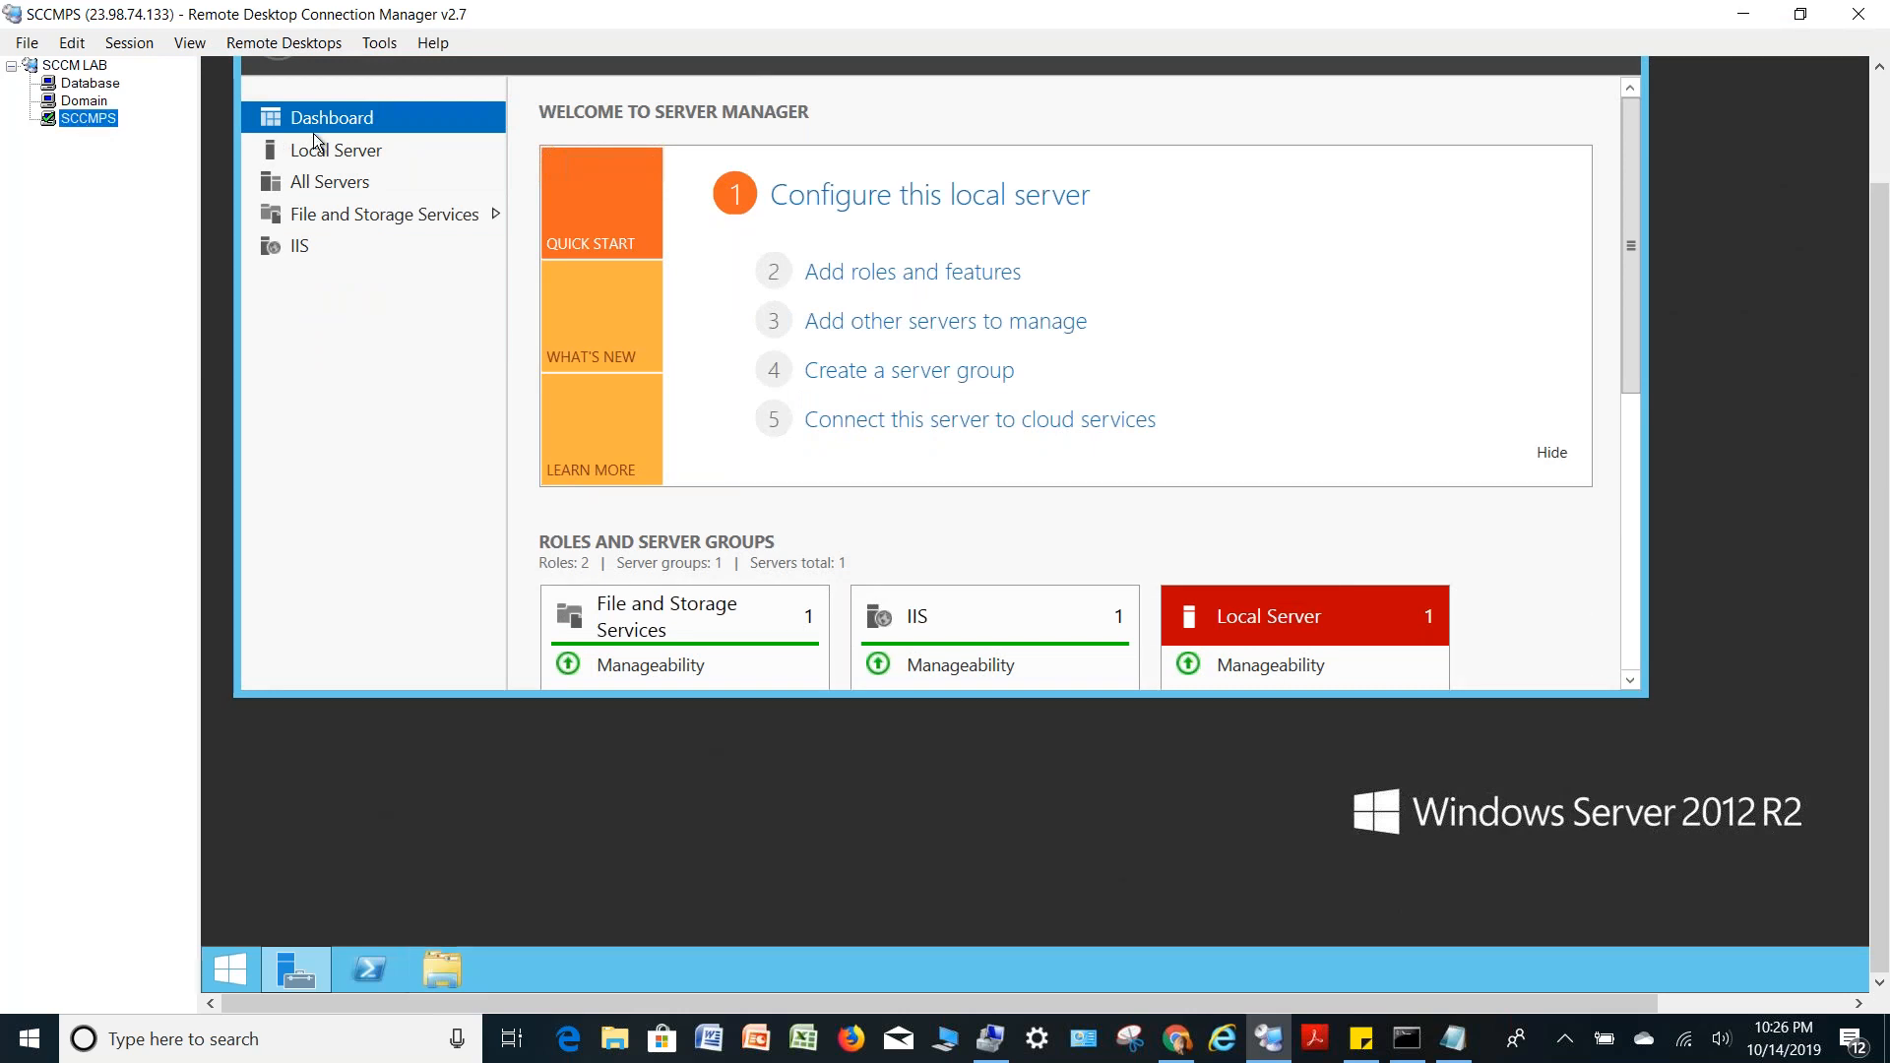
click(453, 972)
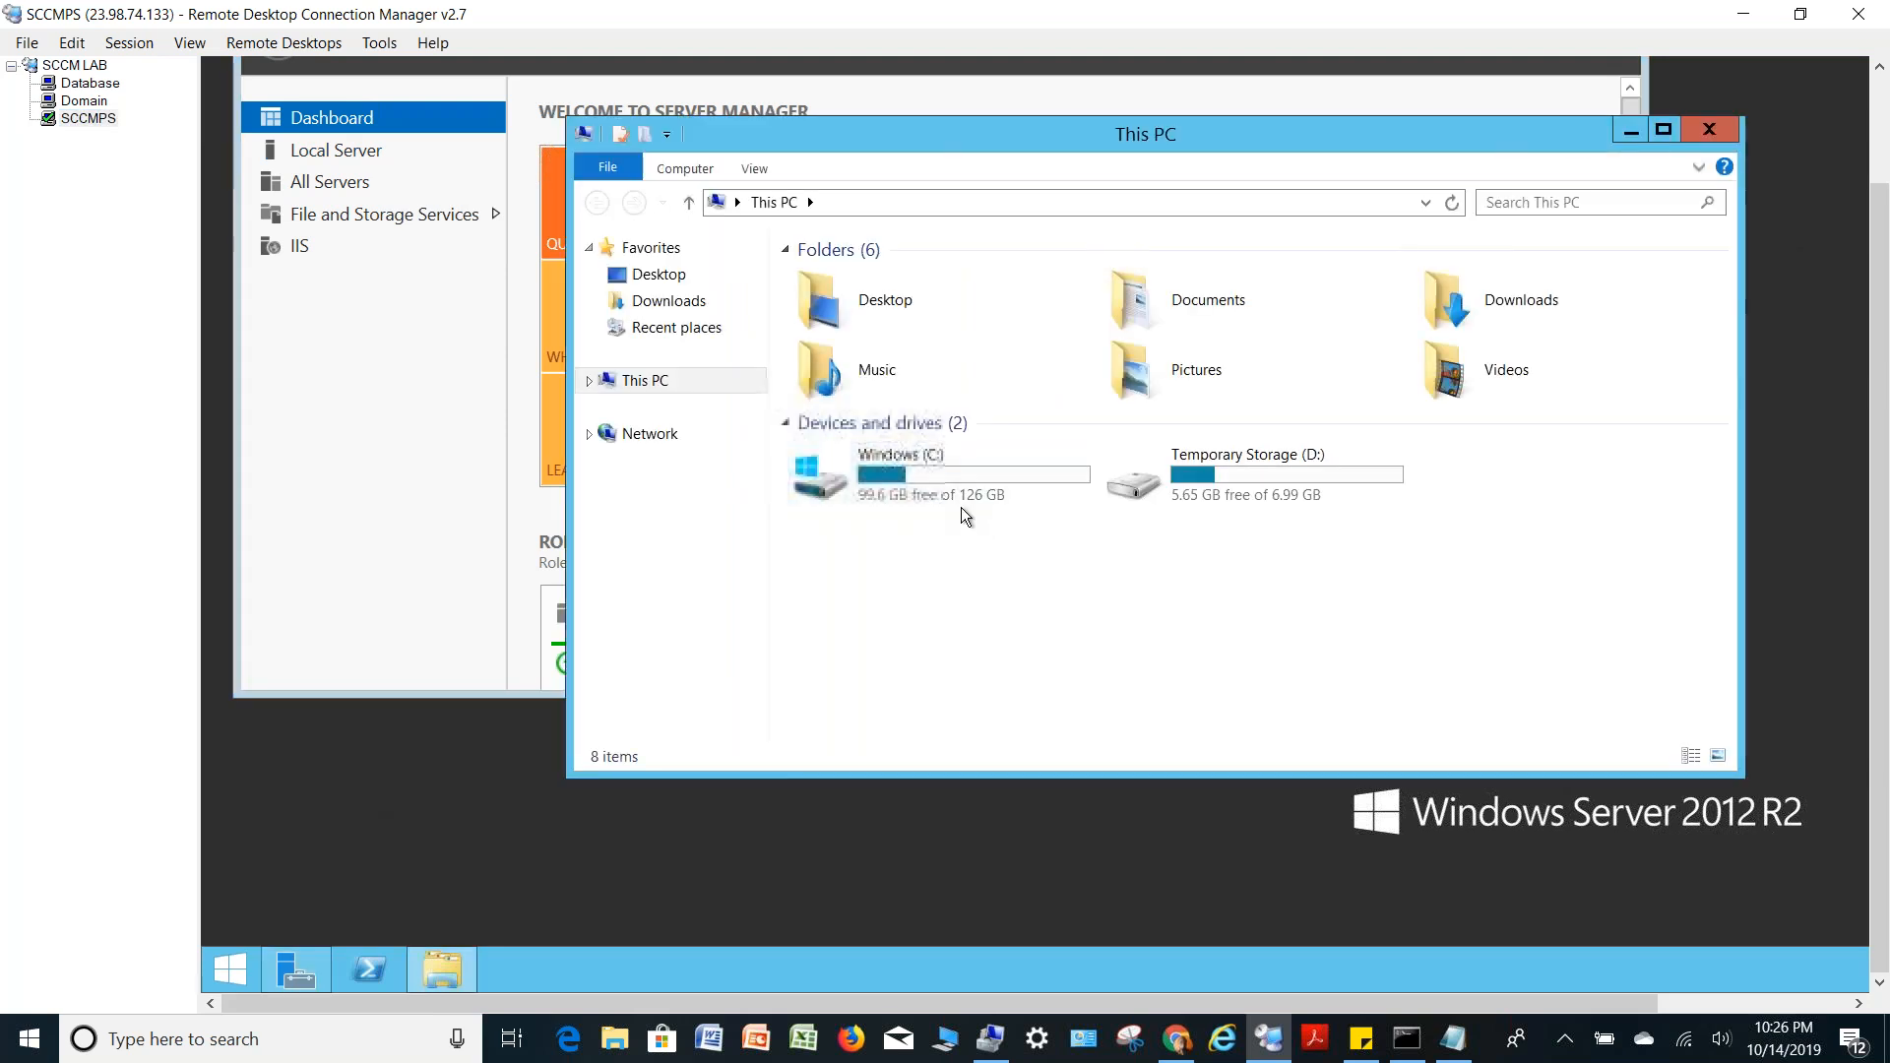
double_click(966, 471)
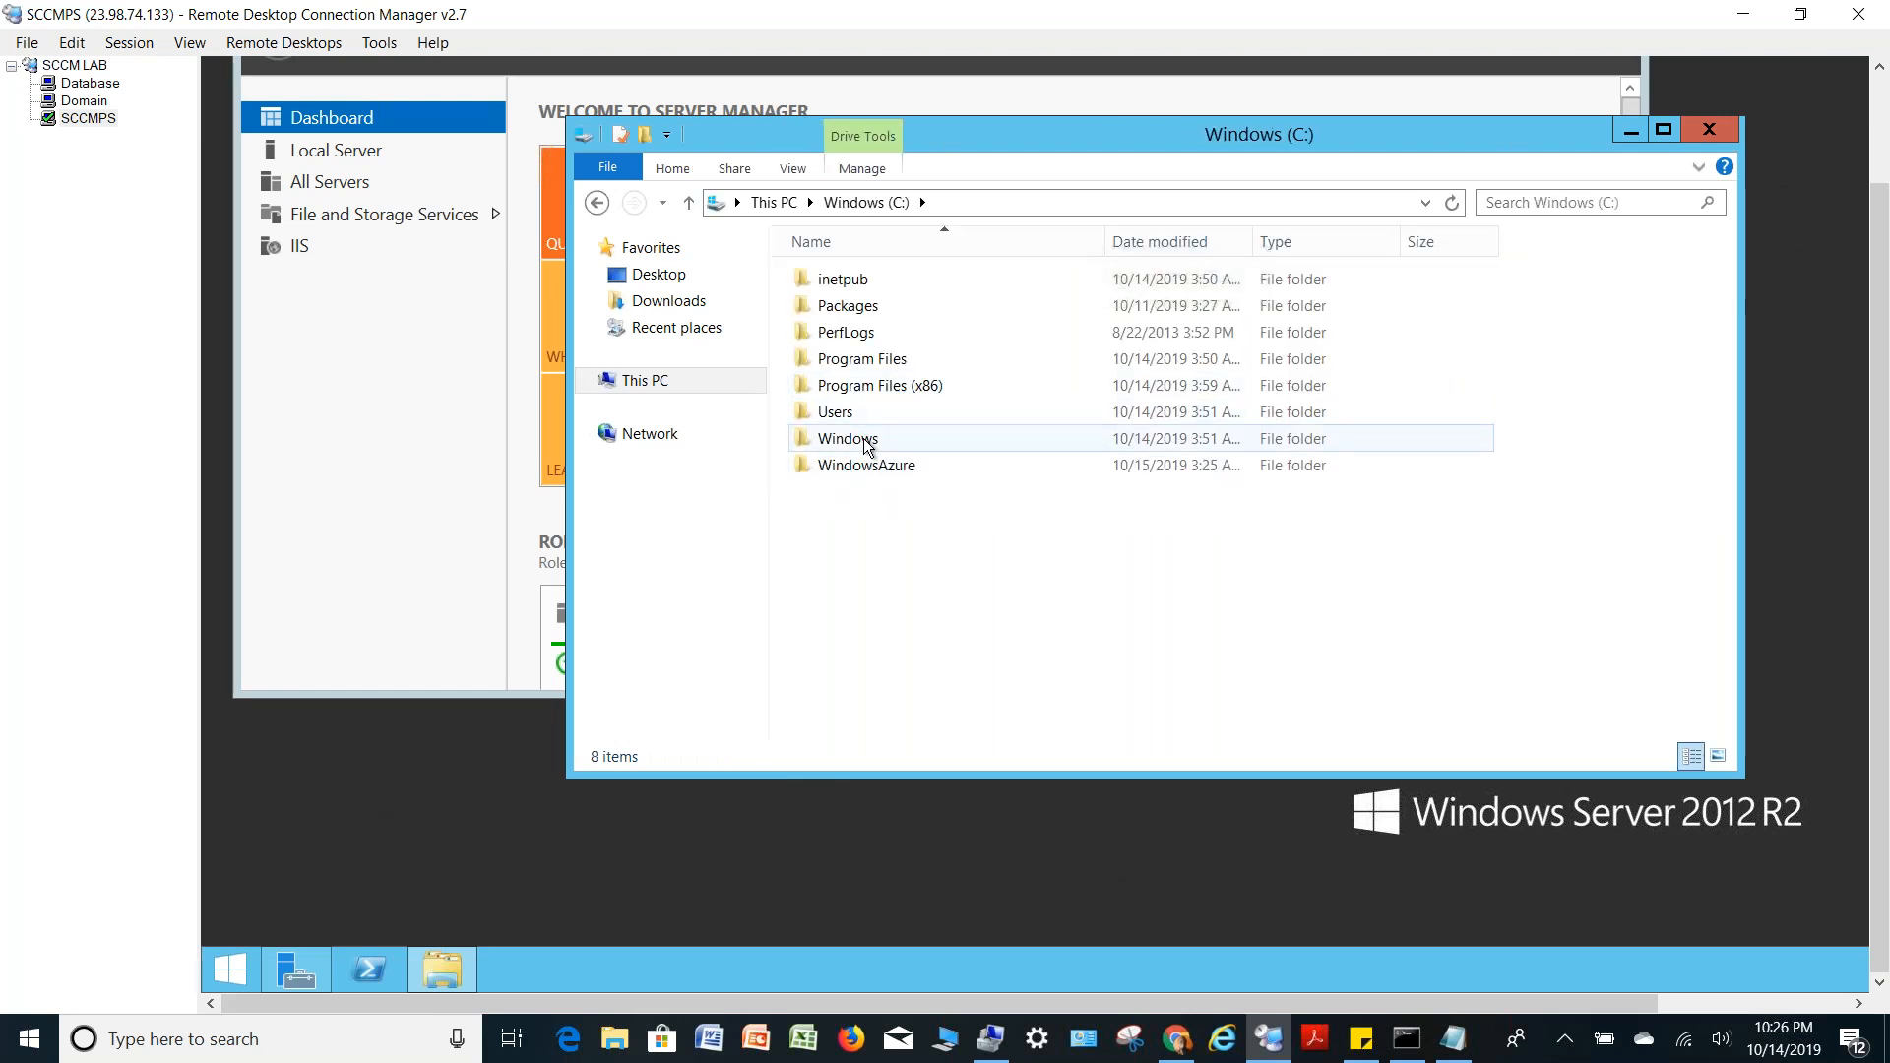
click(643, 135)
text(Source)
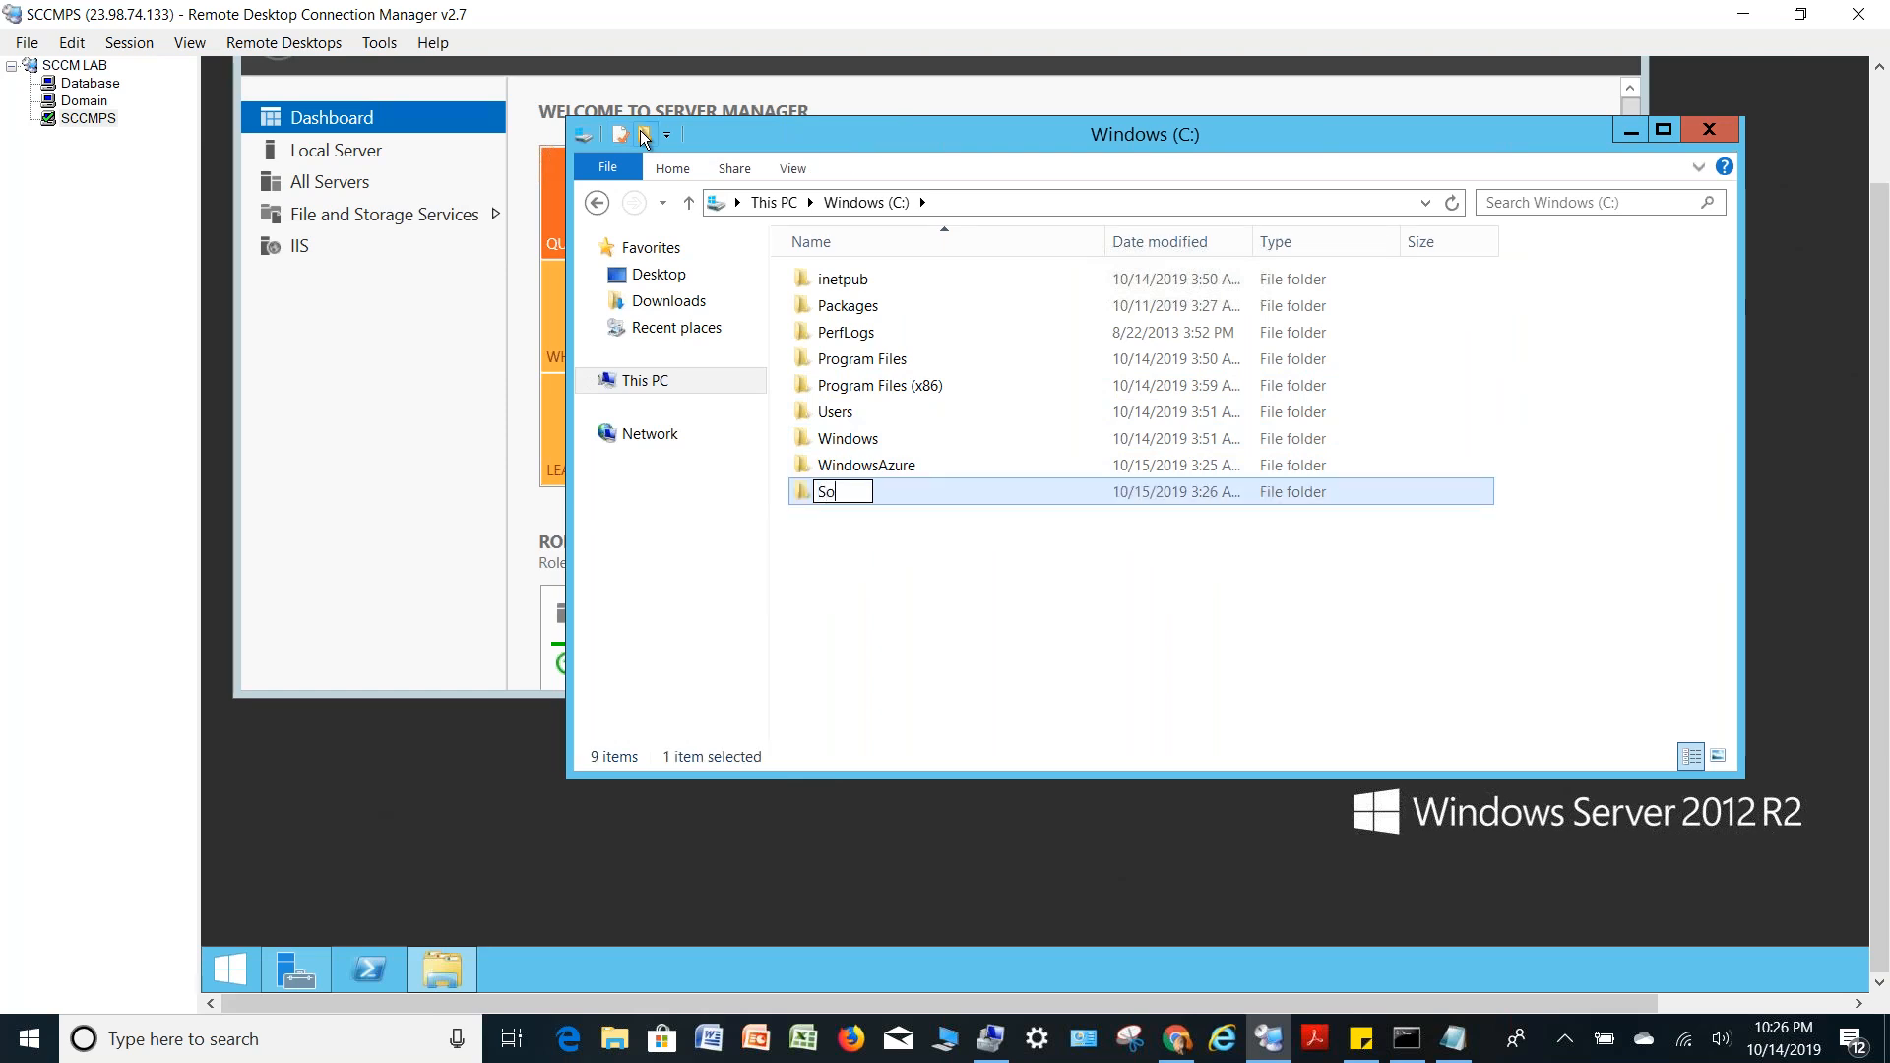
key(Return)
key(Return)
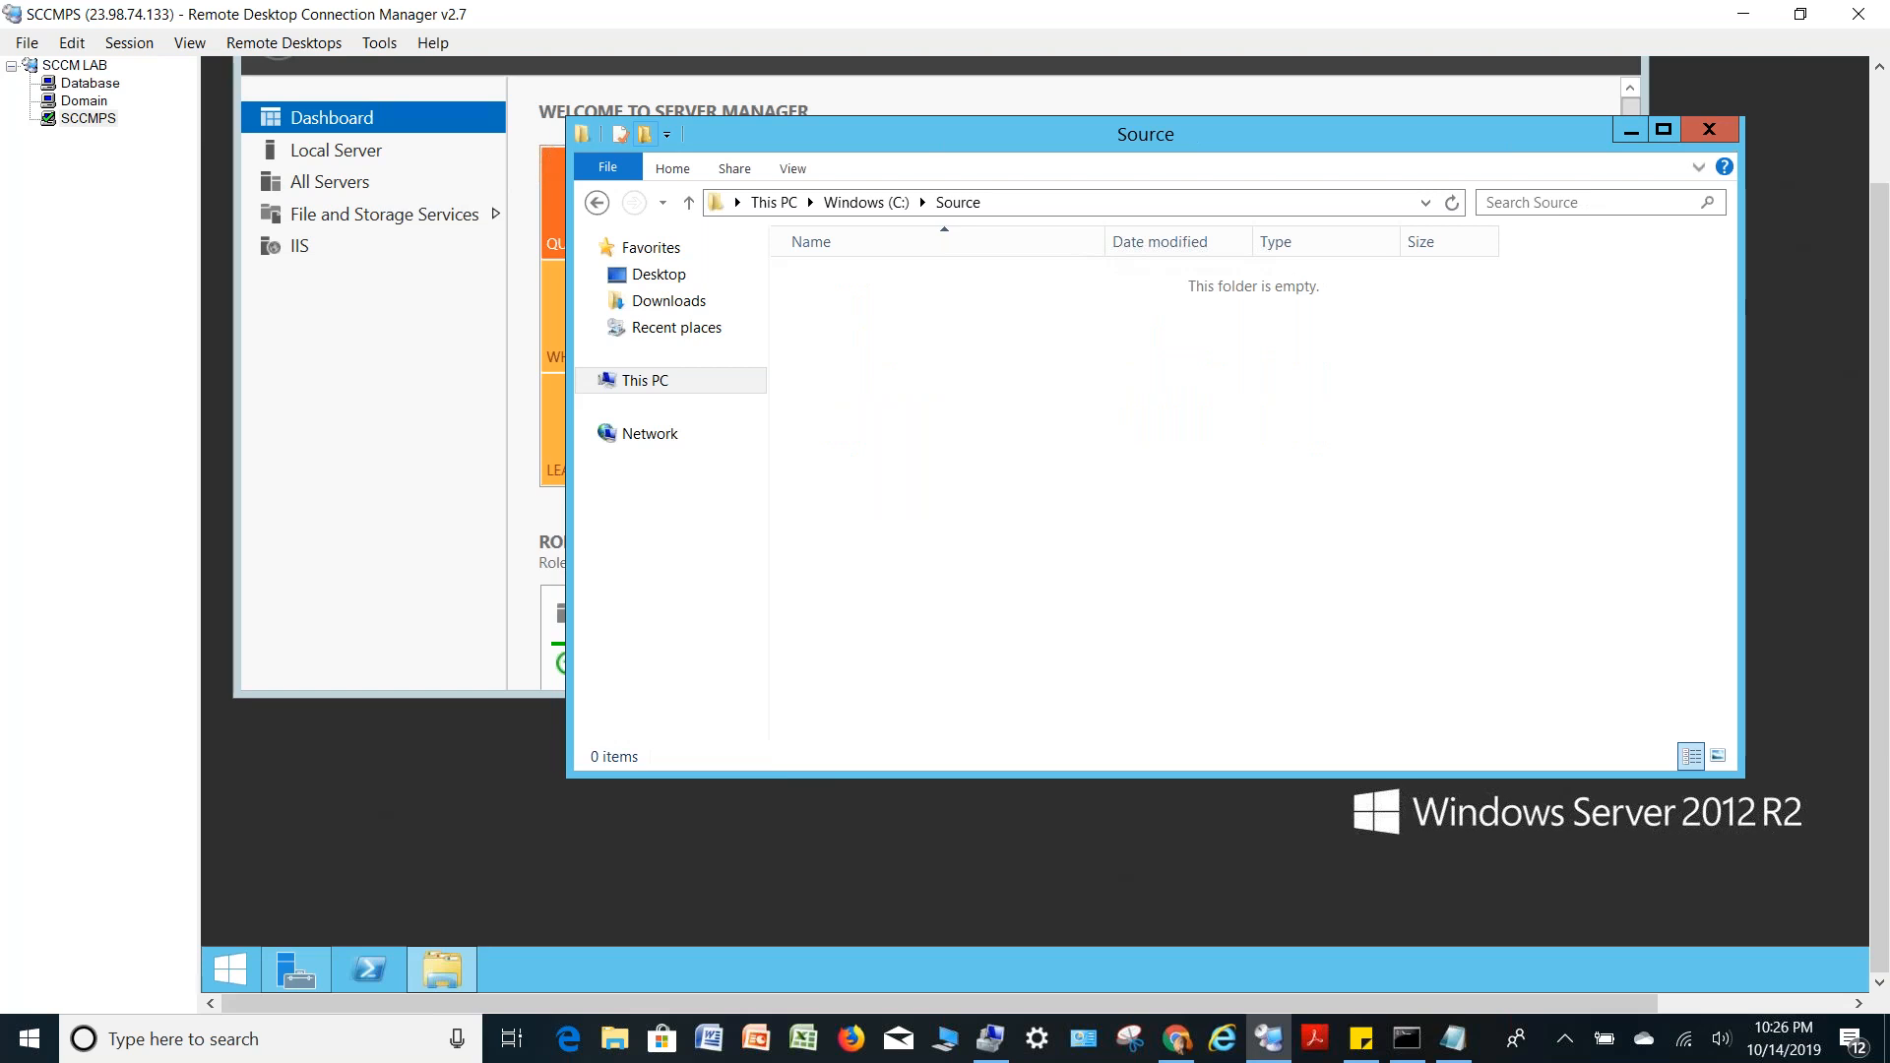
Create a subfolder named WSUS_Content inside the Source folder and open it
key(ctrl+shift+n)
text(WSUS)
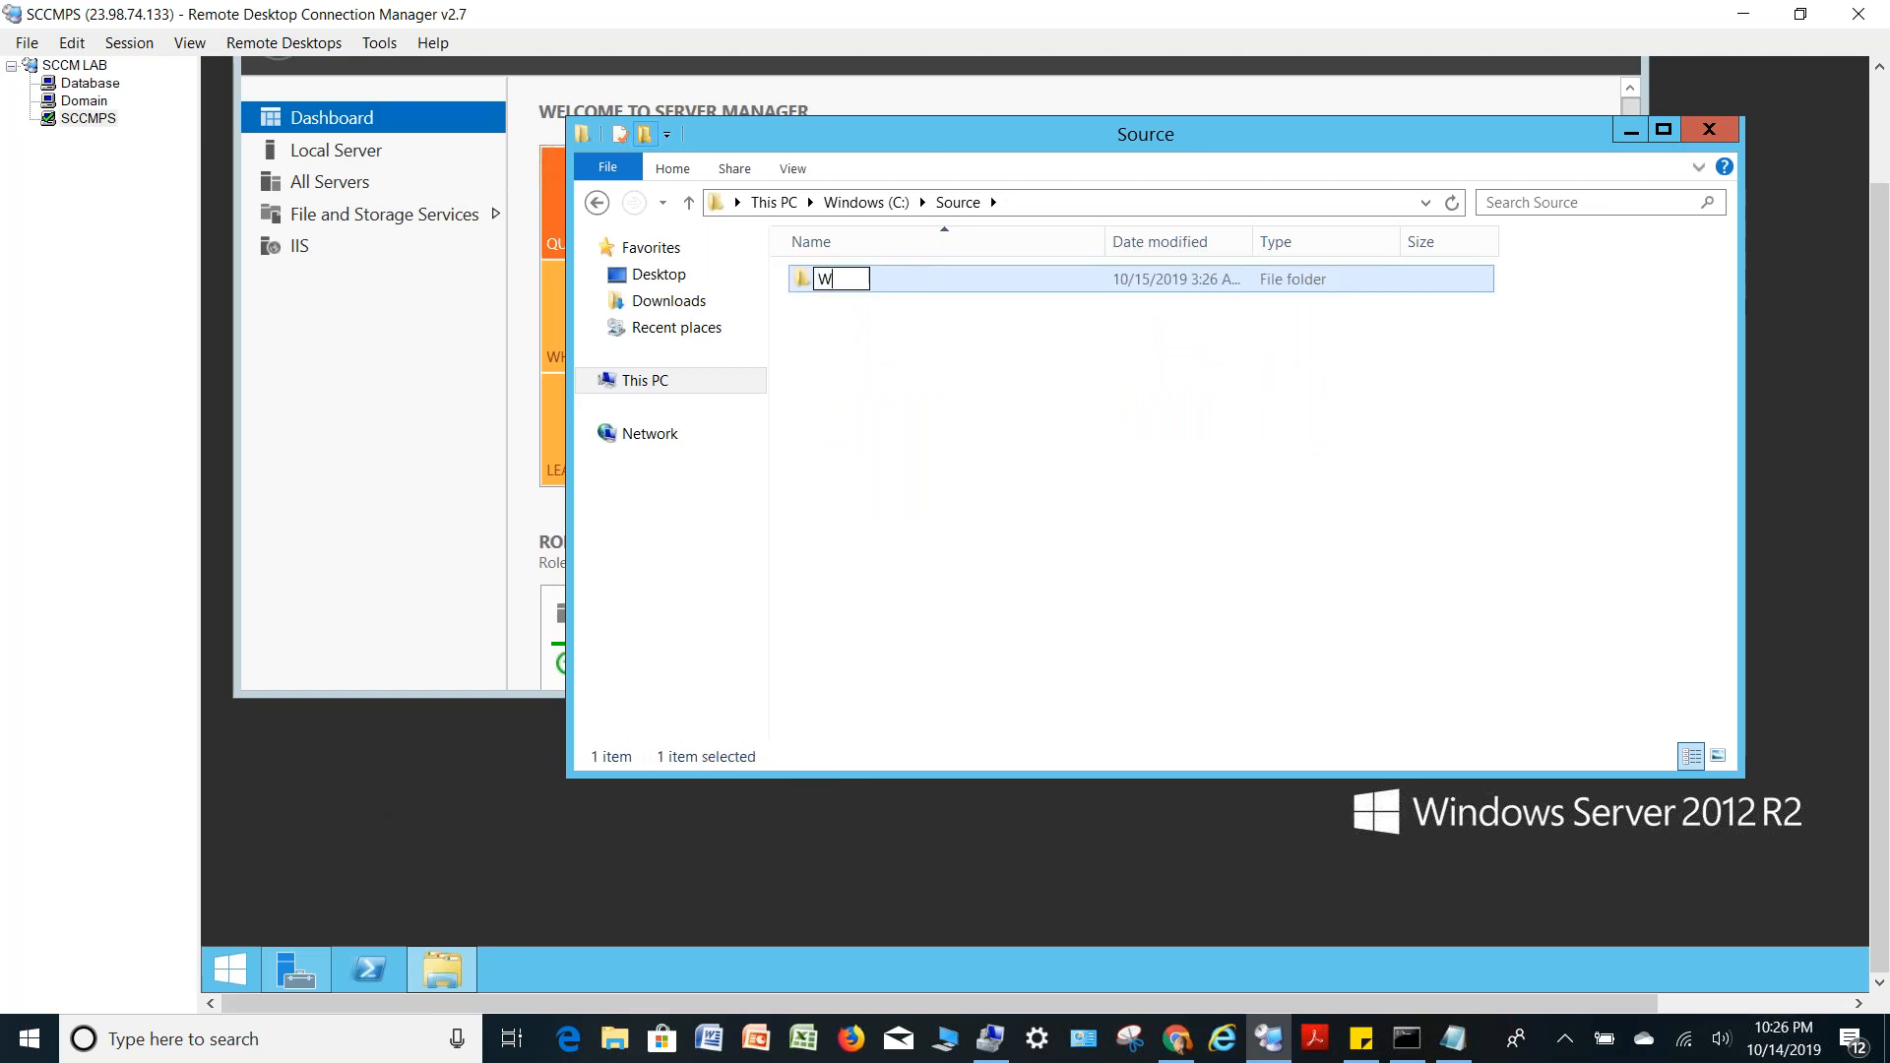
text(_Content)
key(Return)
key(Return)
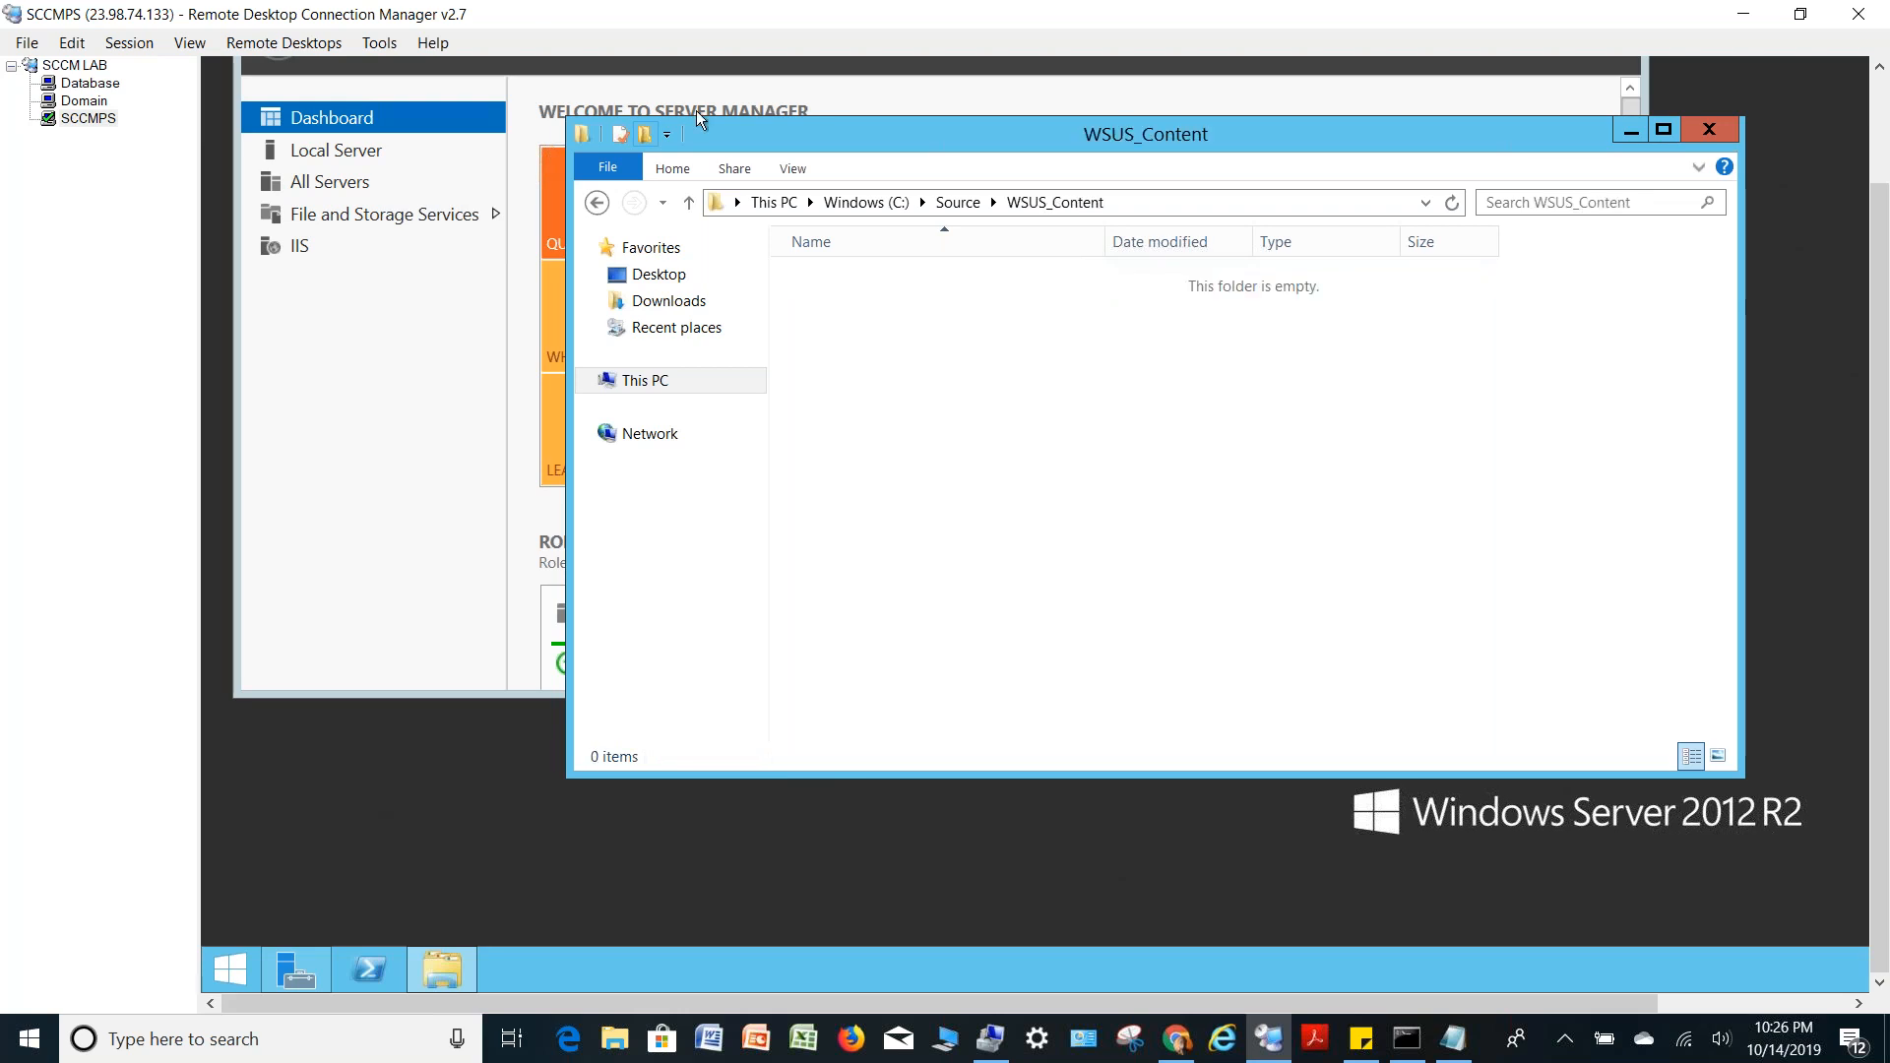
Copy the folder path C:\Source\WSUS_Content and close the file window
click(1177, 204)
key(ctrl+c)
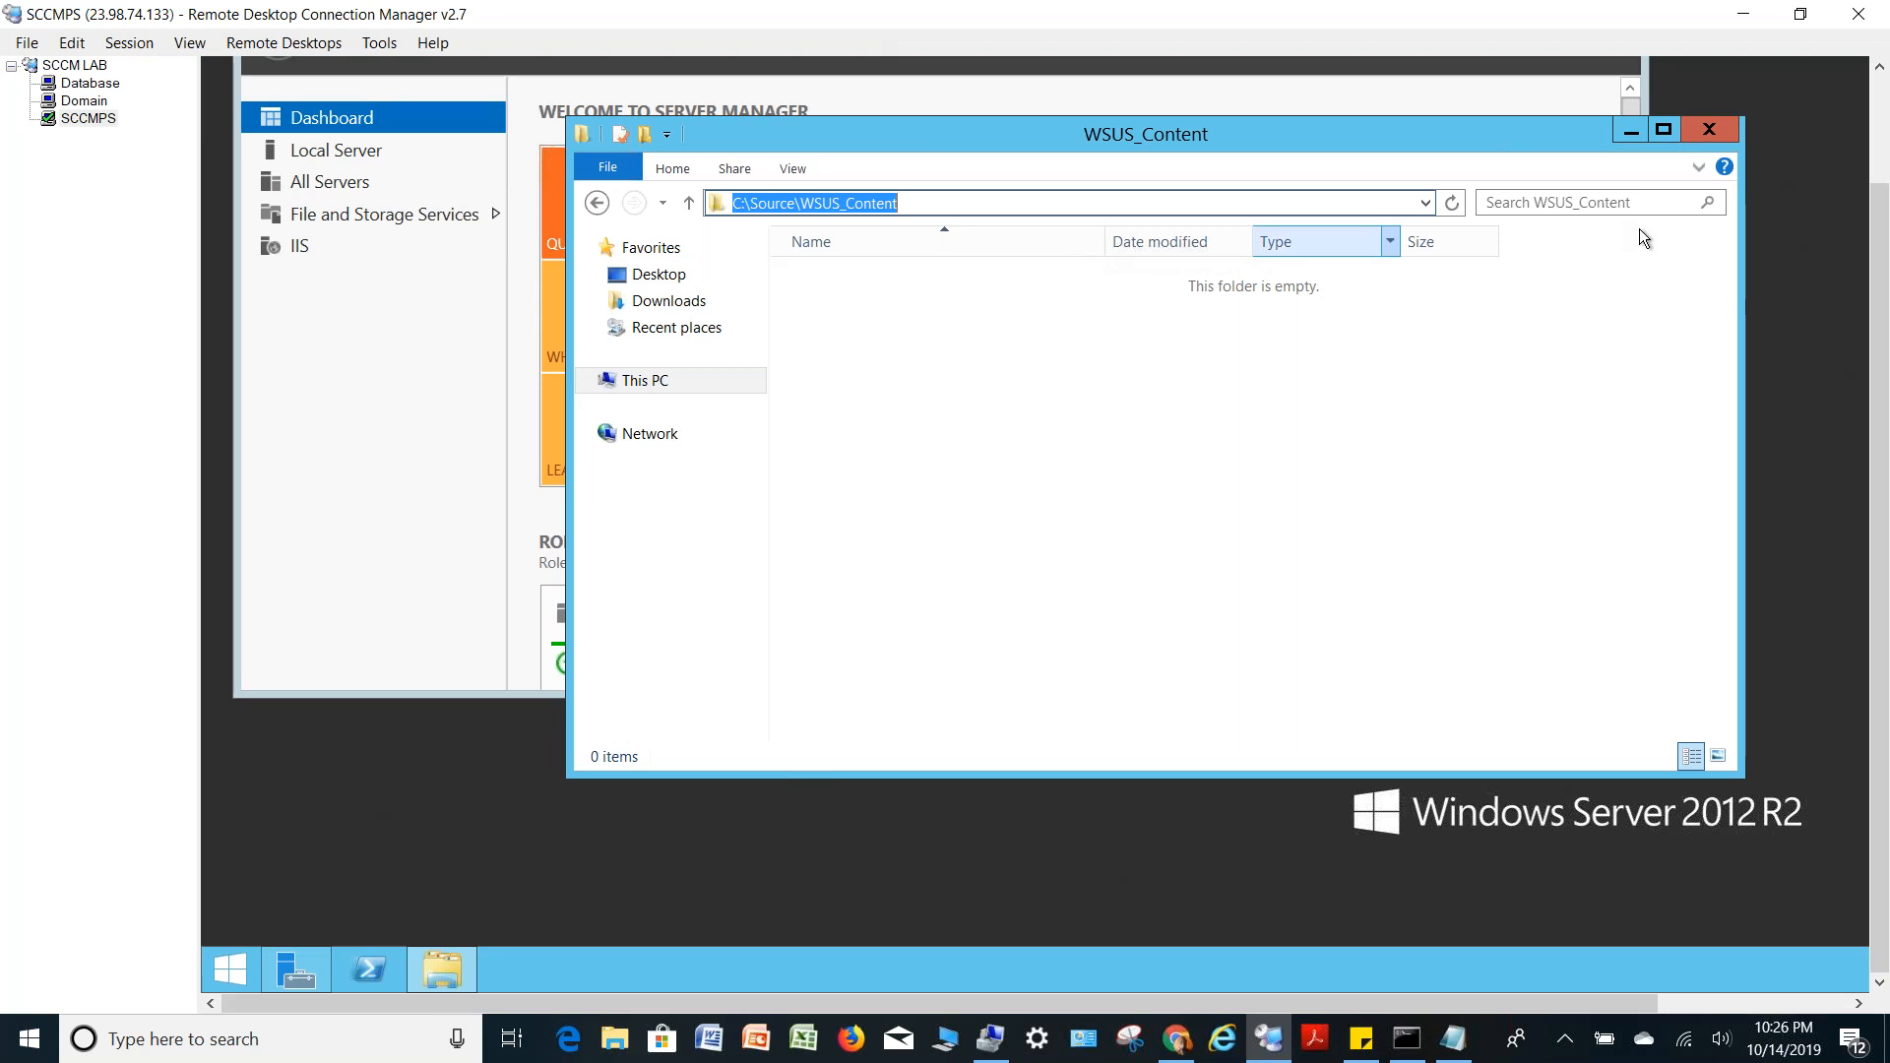
click(1729, 127)
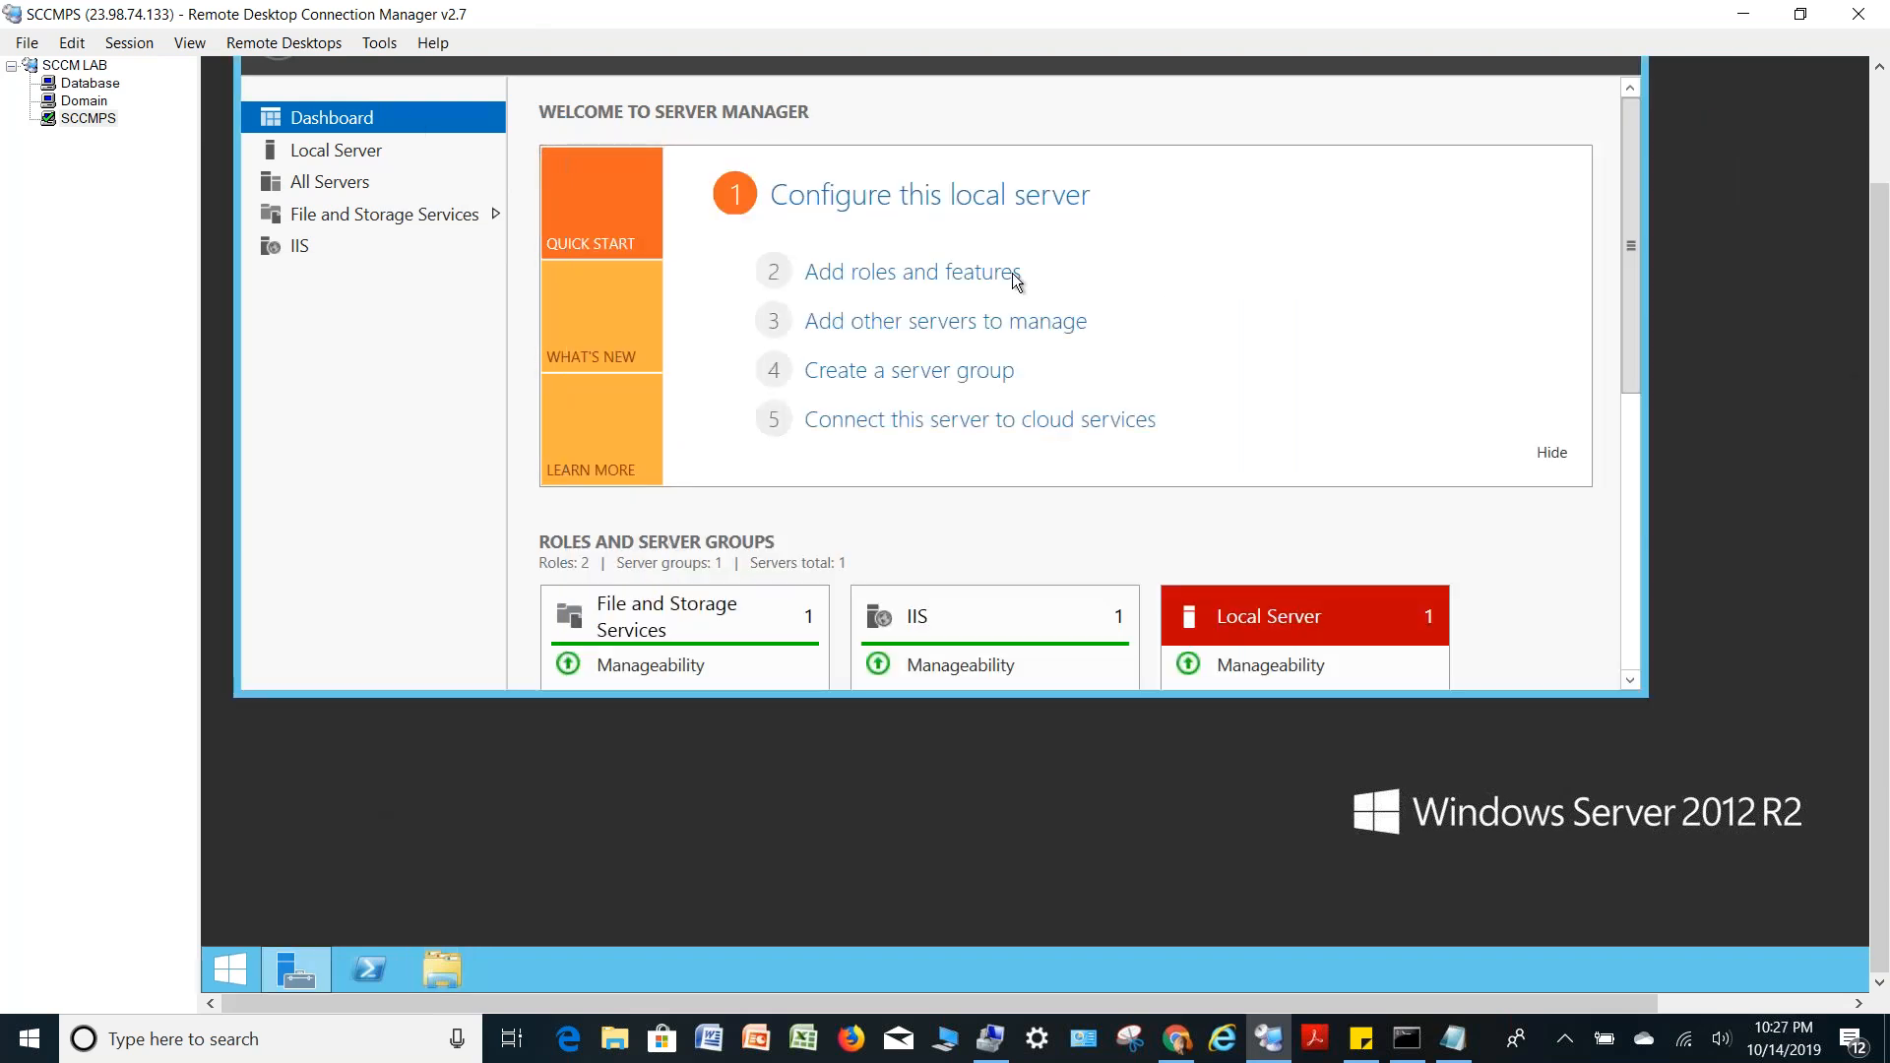
Start adding roles and features to SCCMPS.lab.com, keeping the role-based or feature-based installation
click(945, 284)
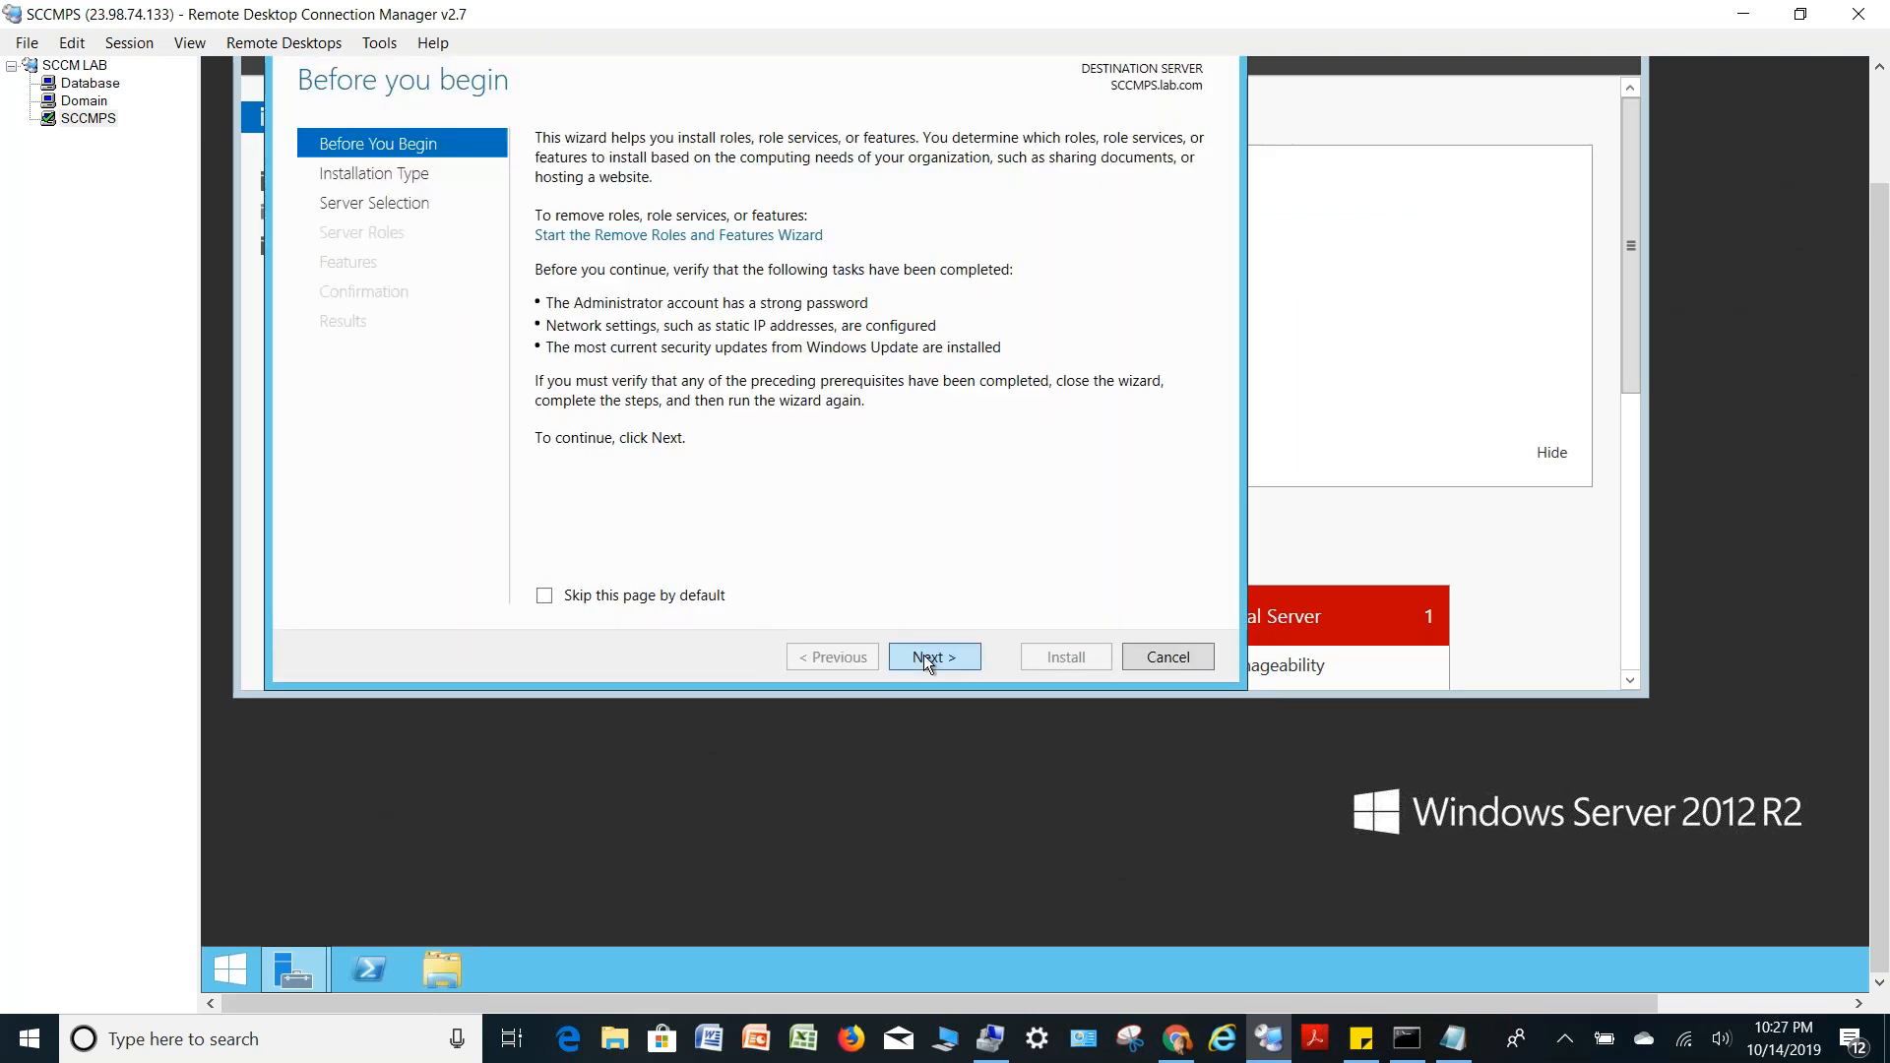
click(923, 656)
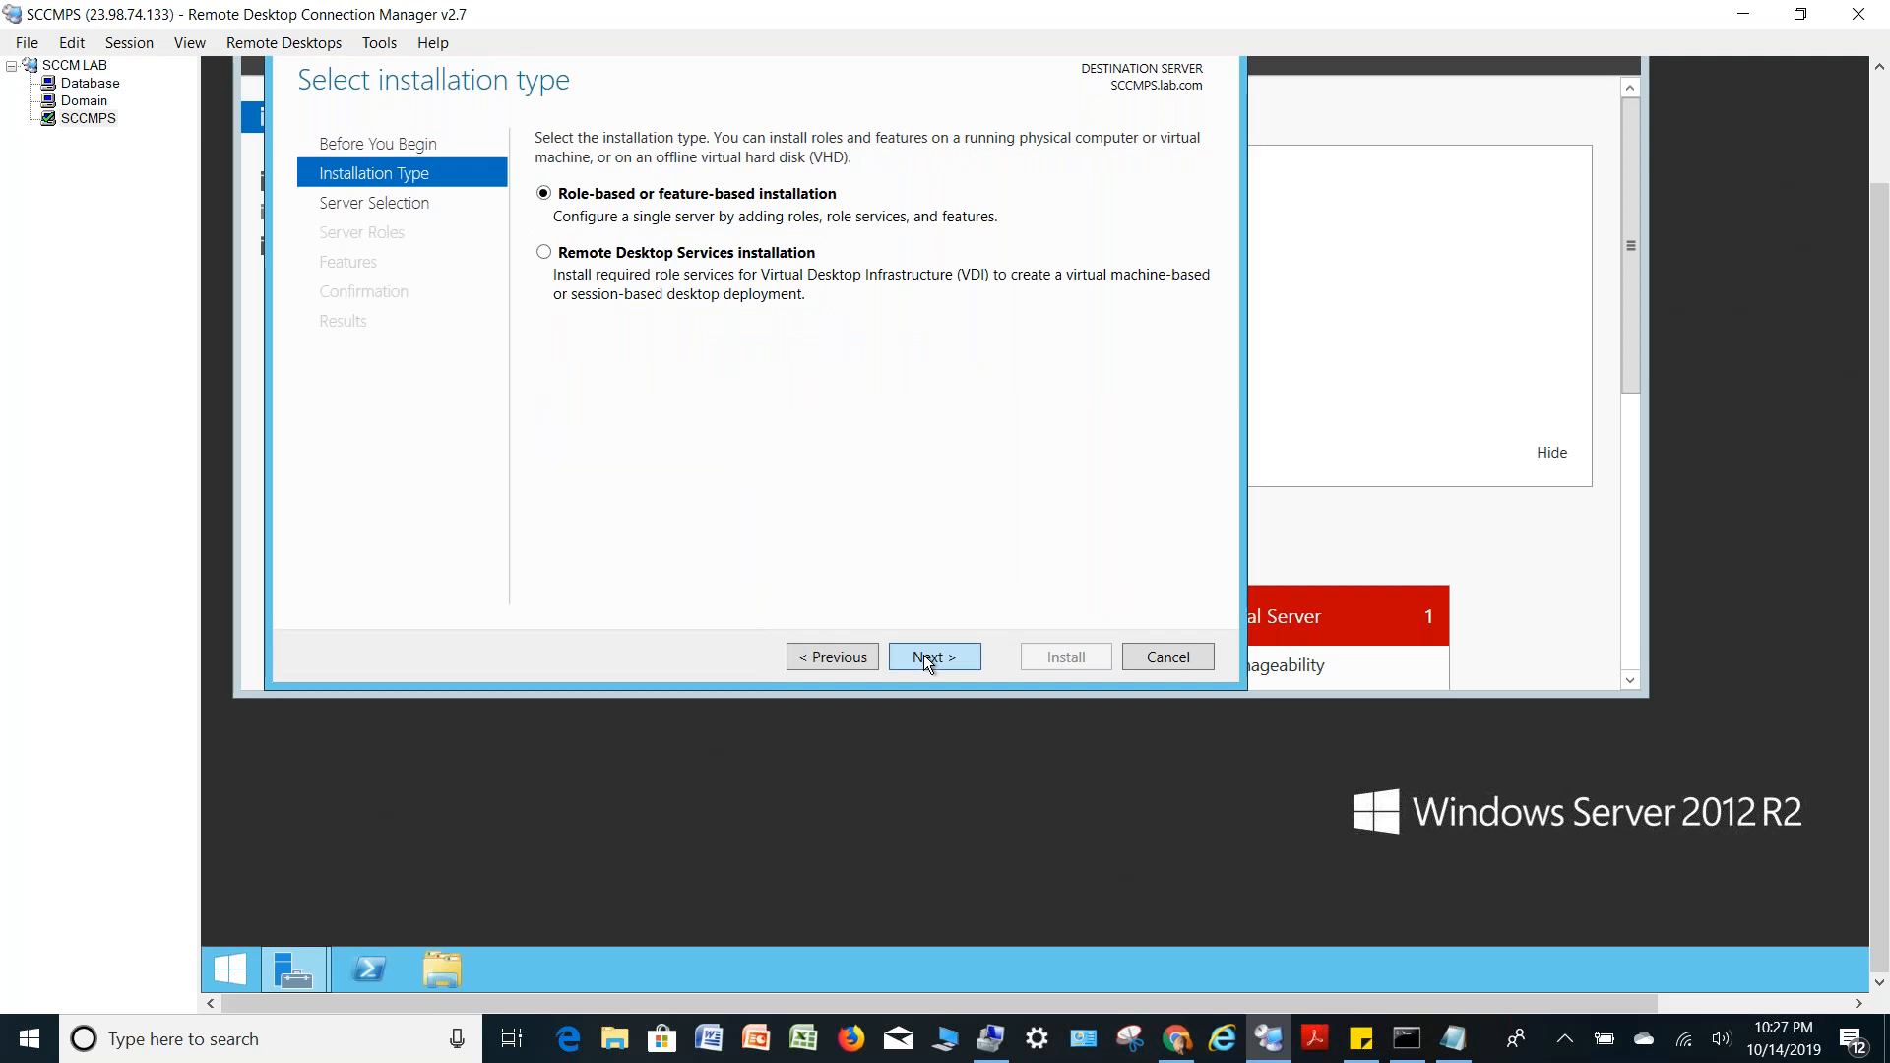
click(926, 659)
click(923, 657)
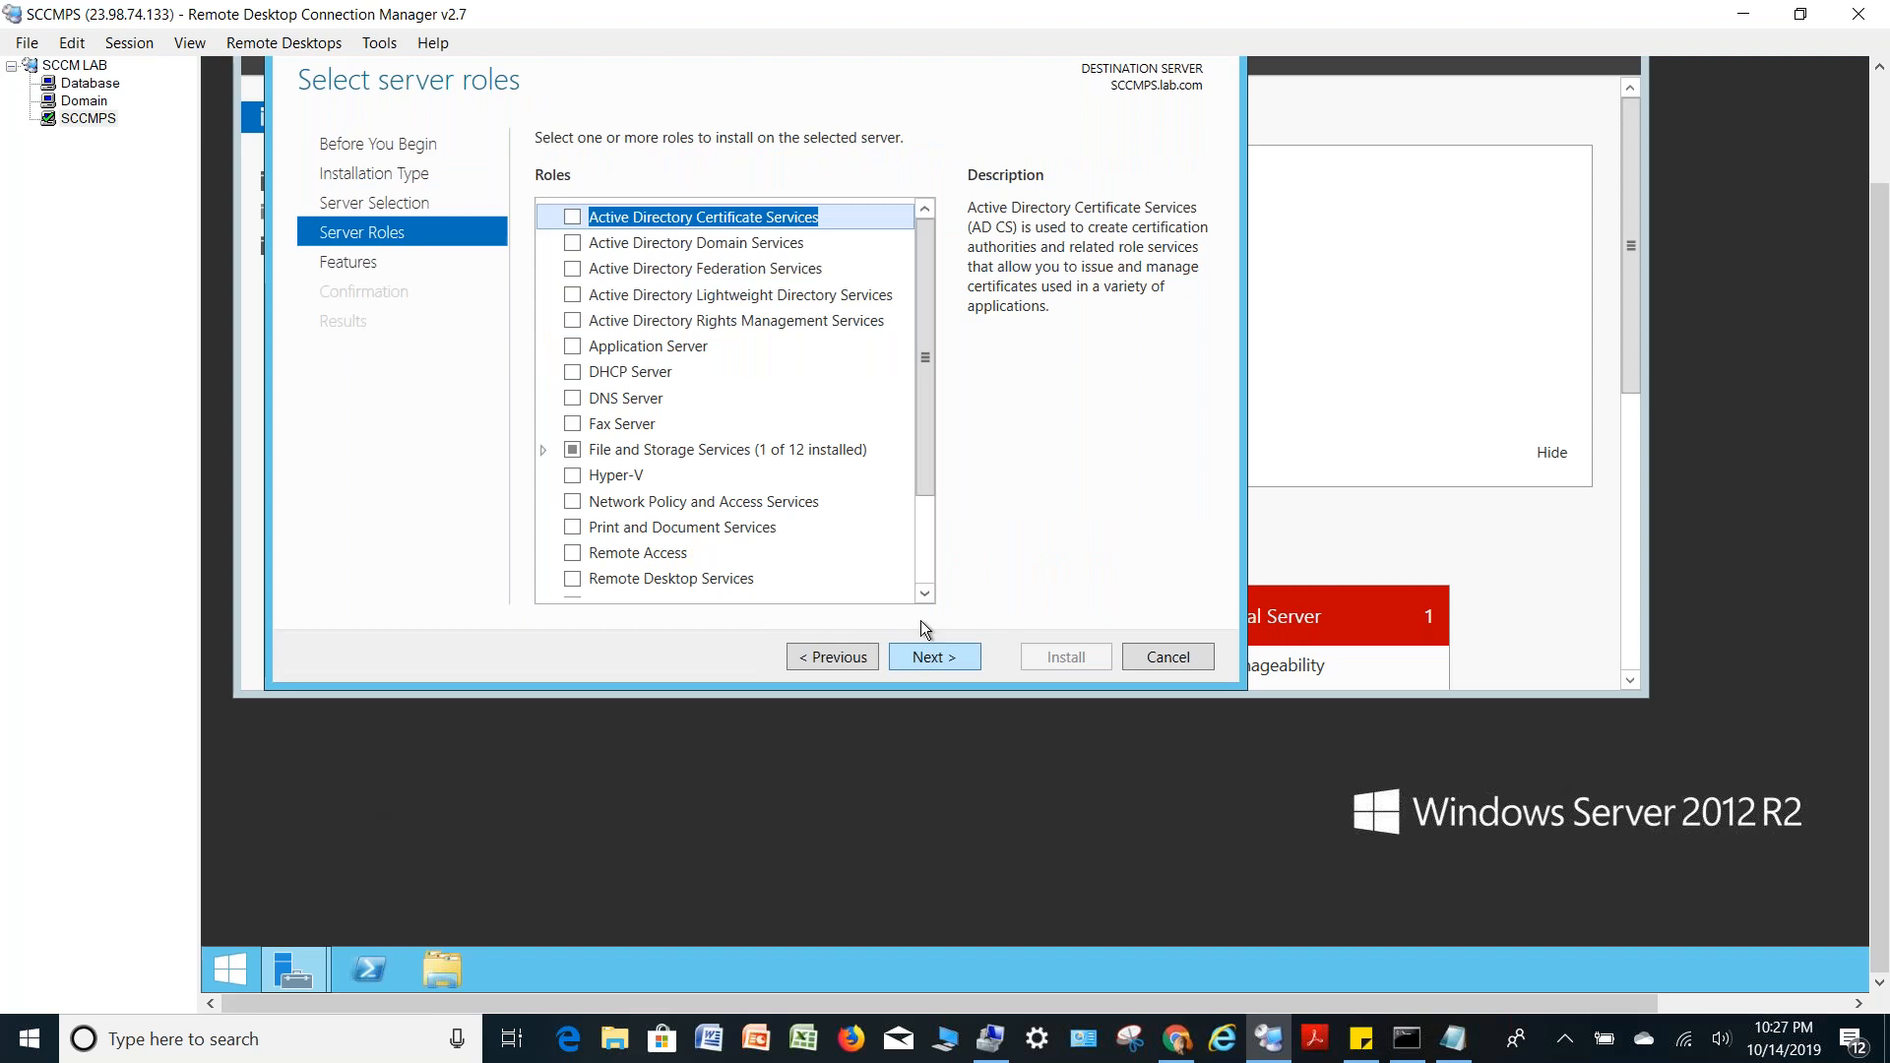
Select the Windows Server Update Services role with its required features and keep the preselected features
click(924, 553)
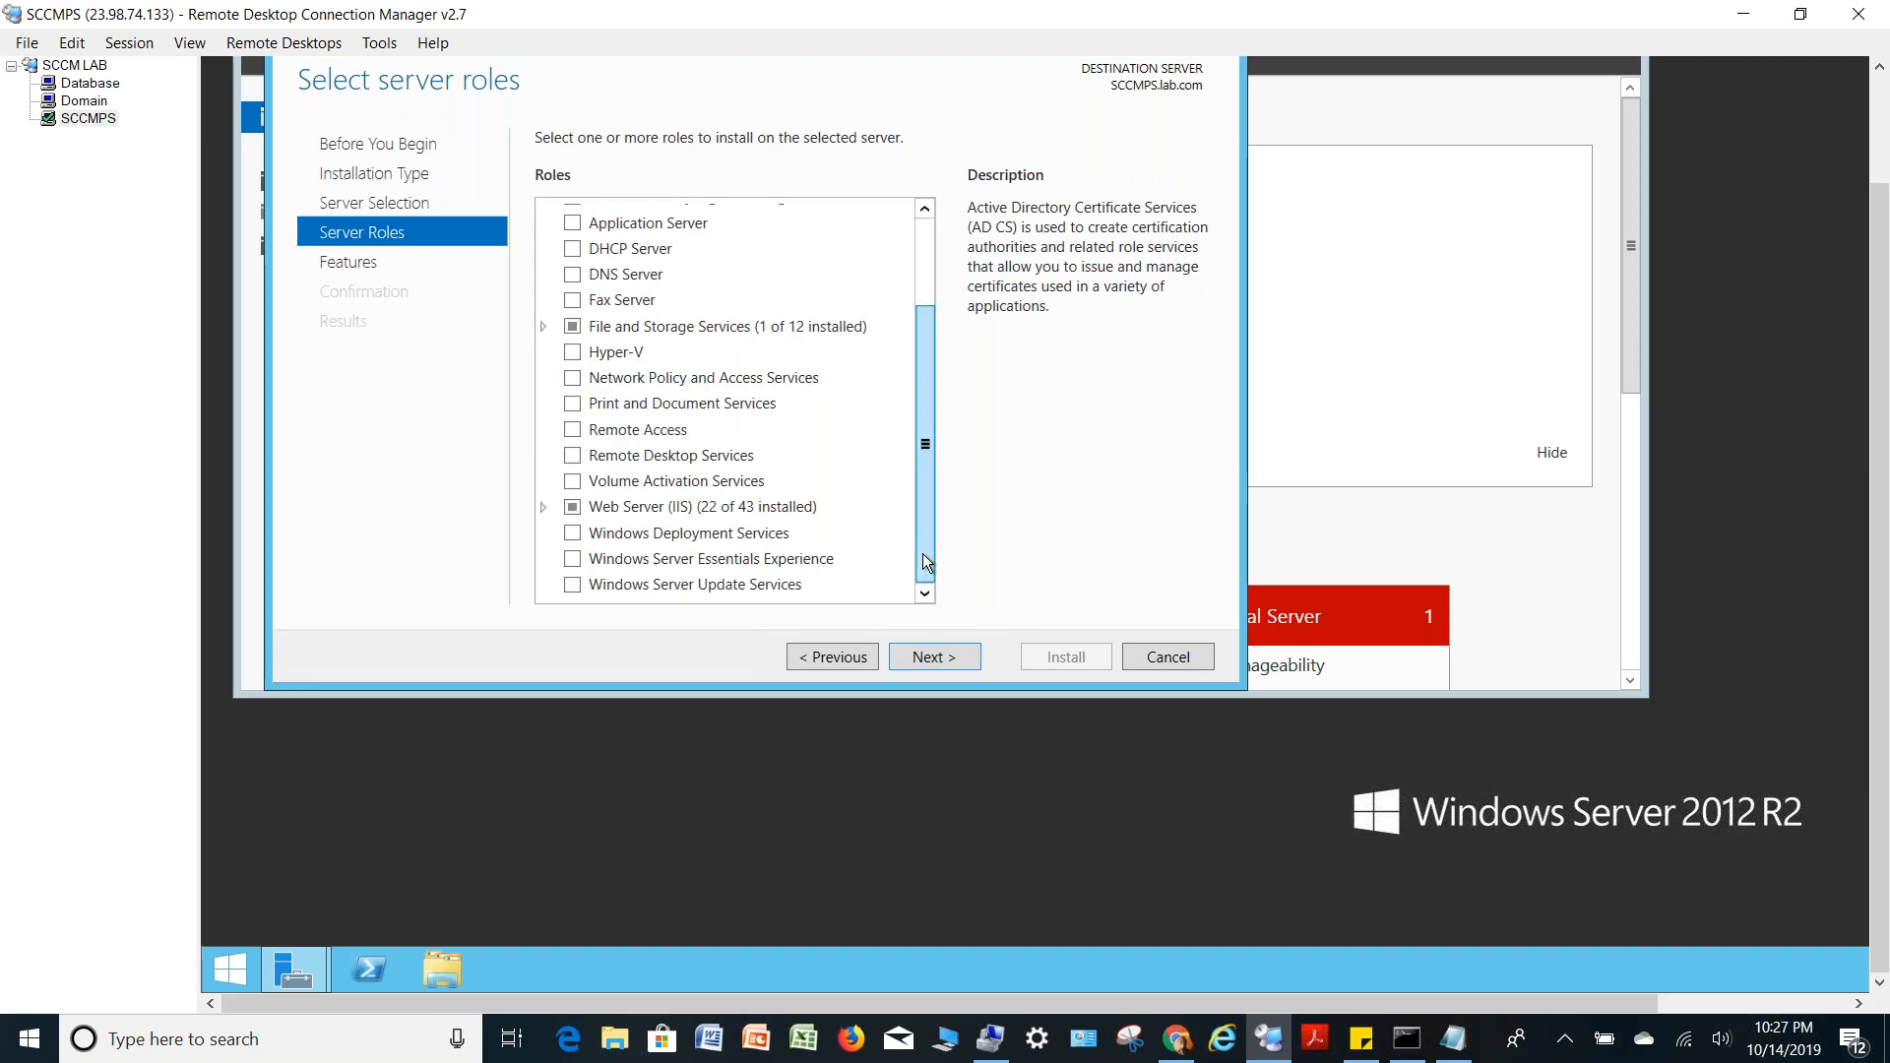
click(571, 586)
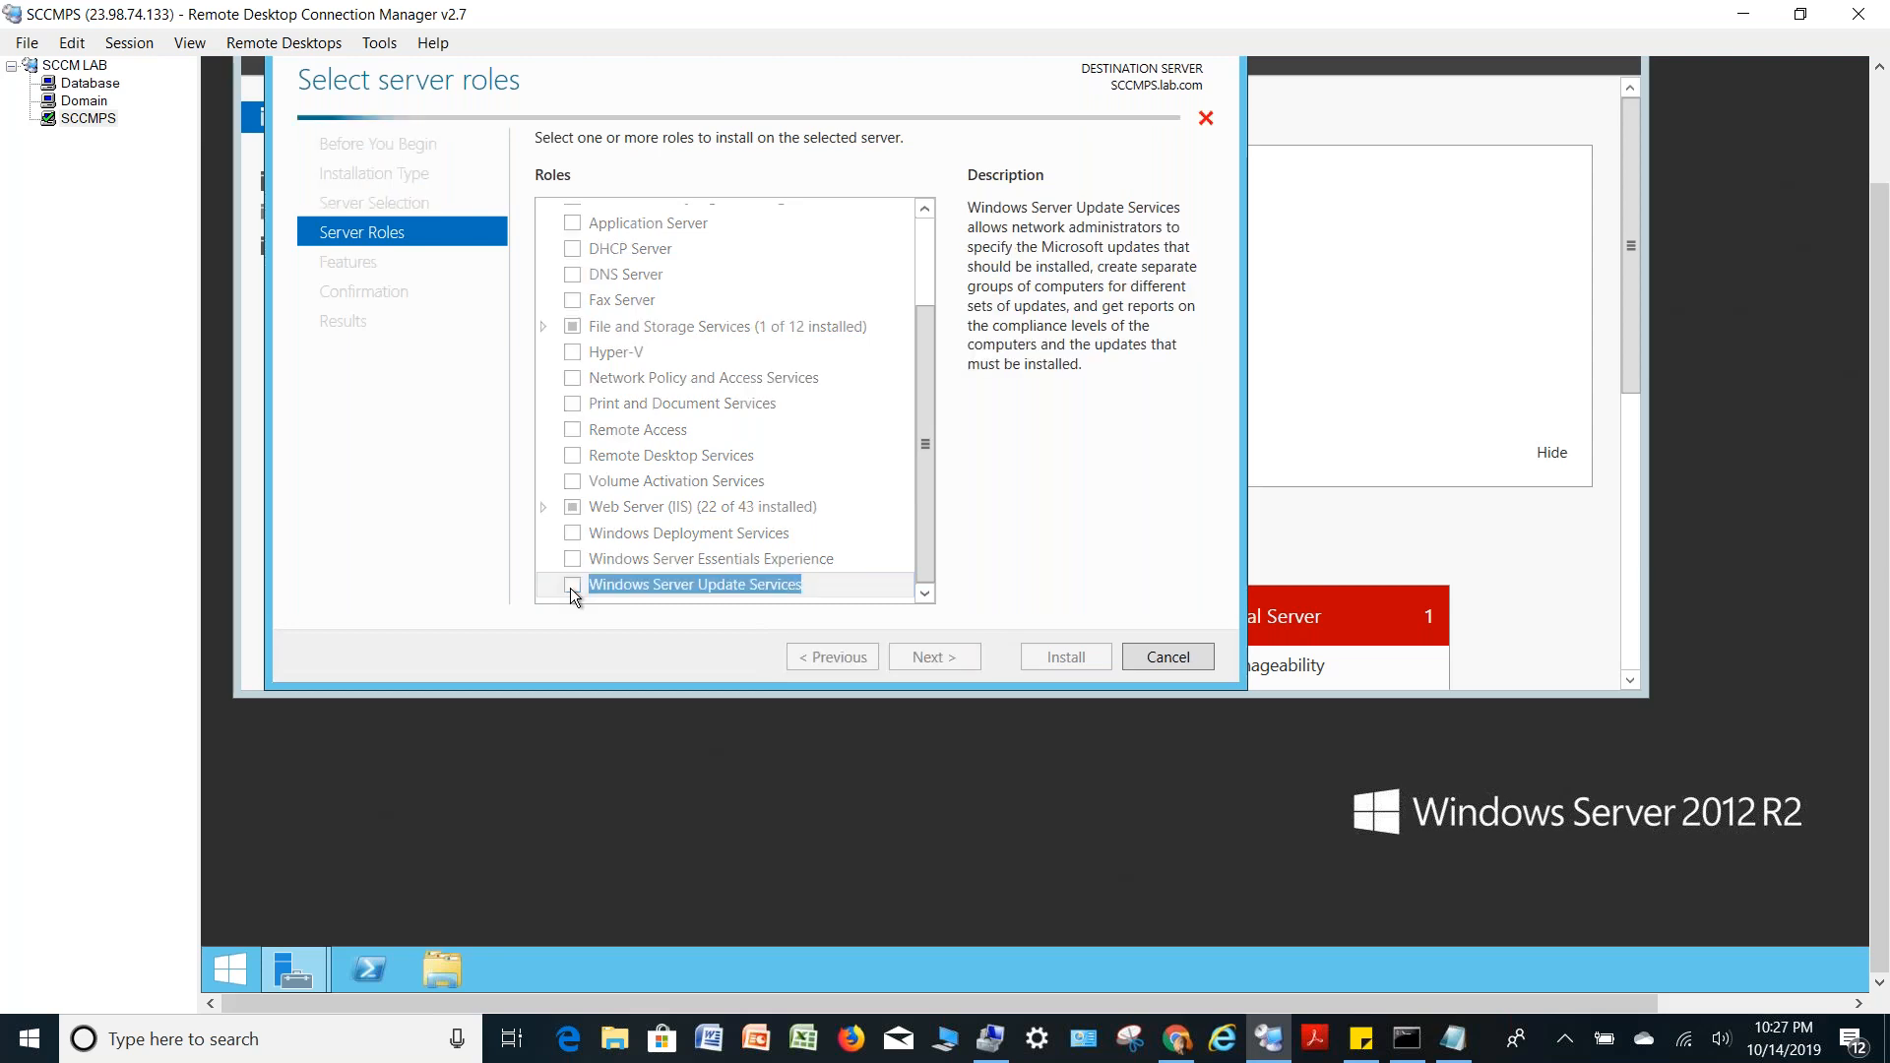
click(811, 563)
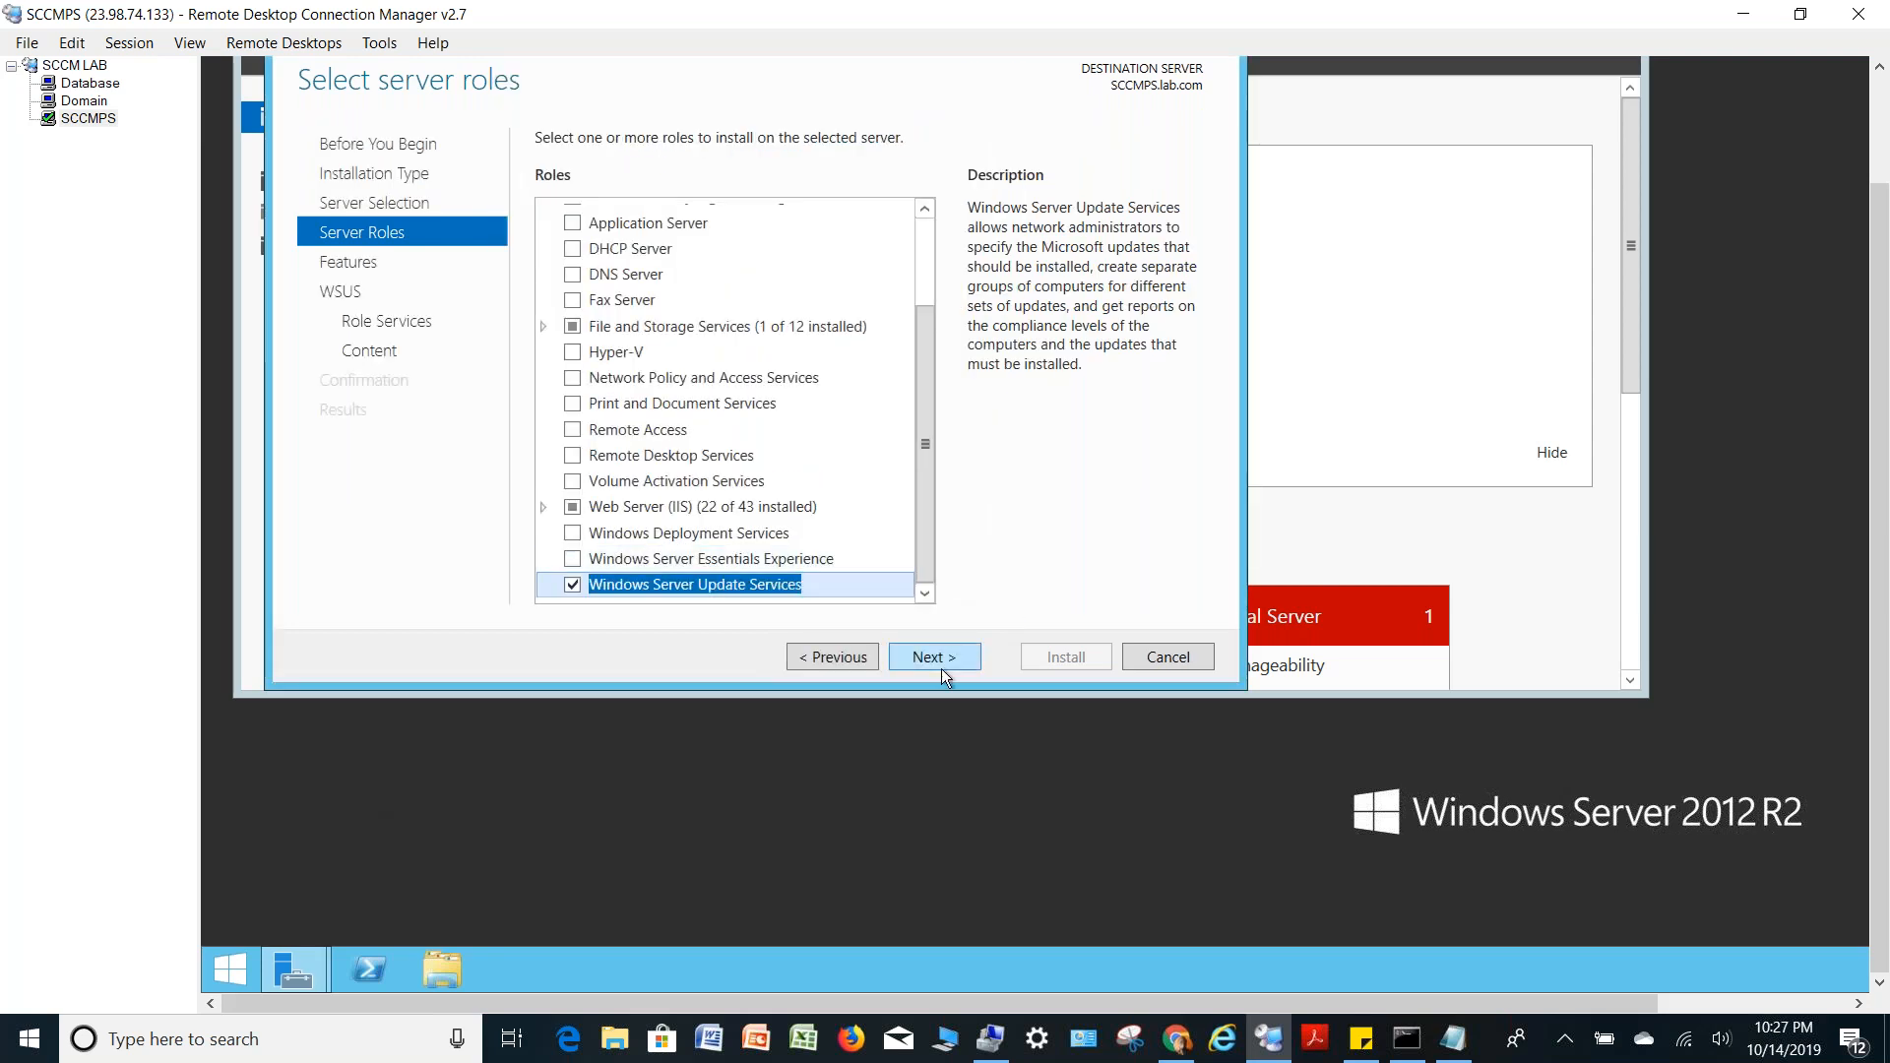
click(941, 669)
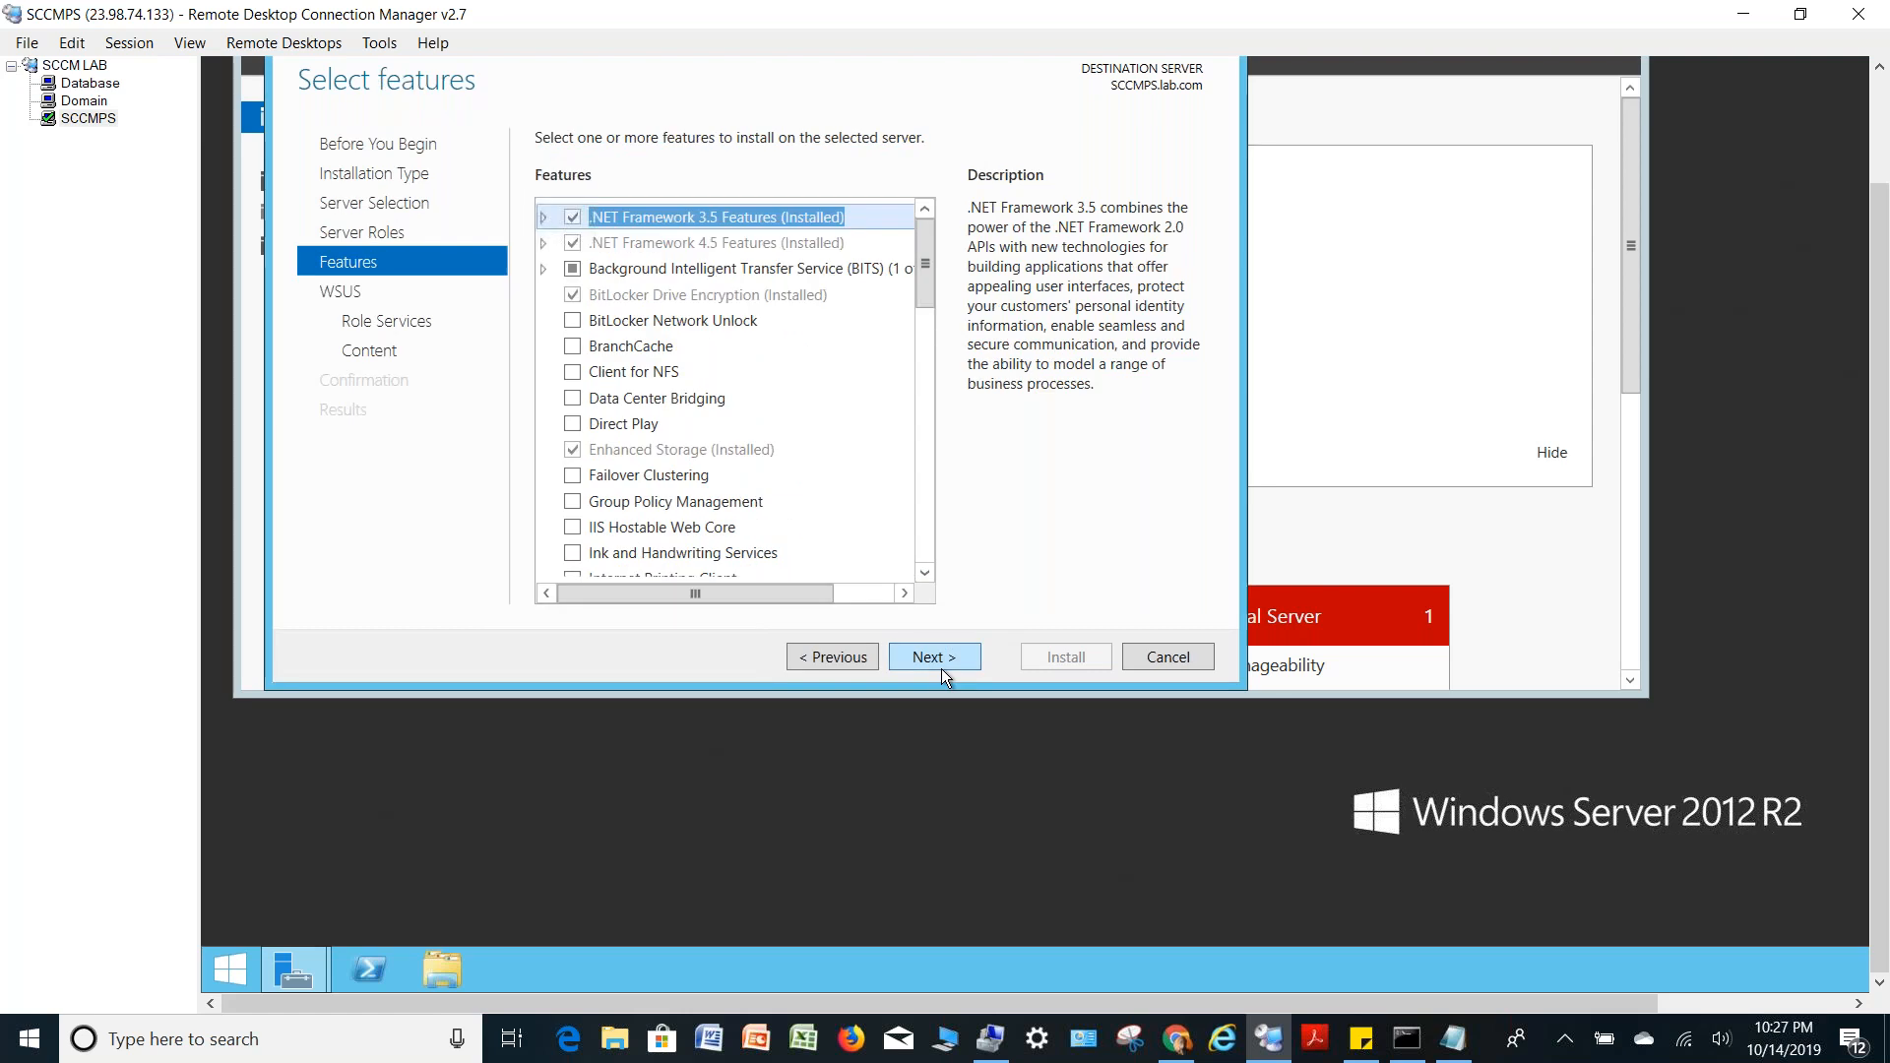
click(941, 669)
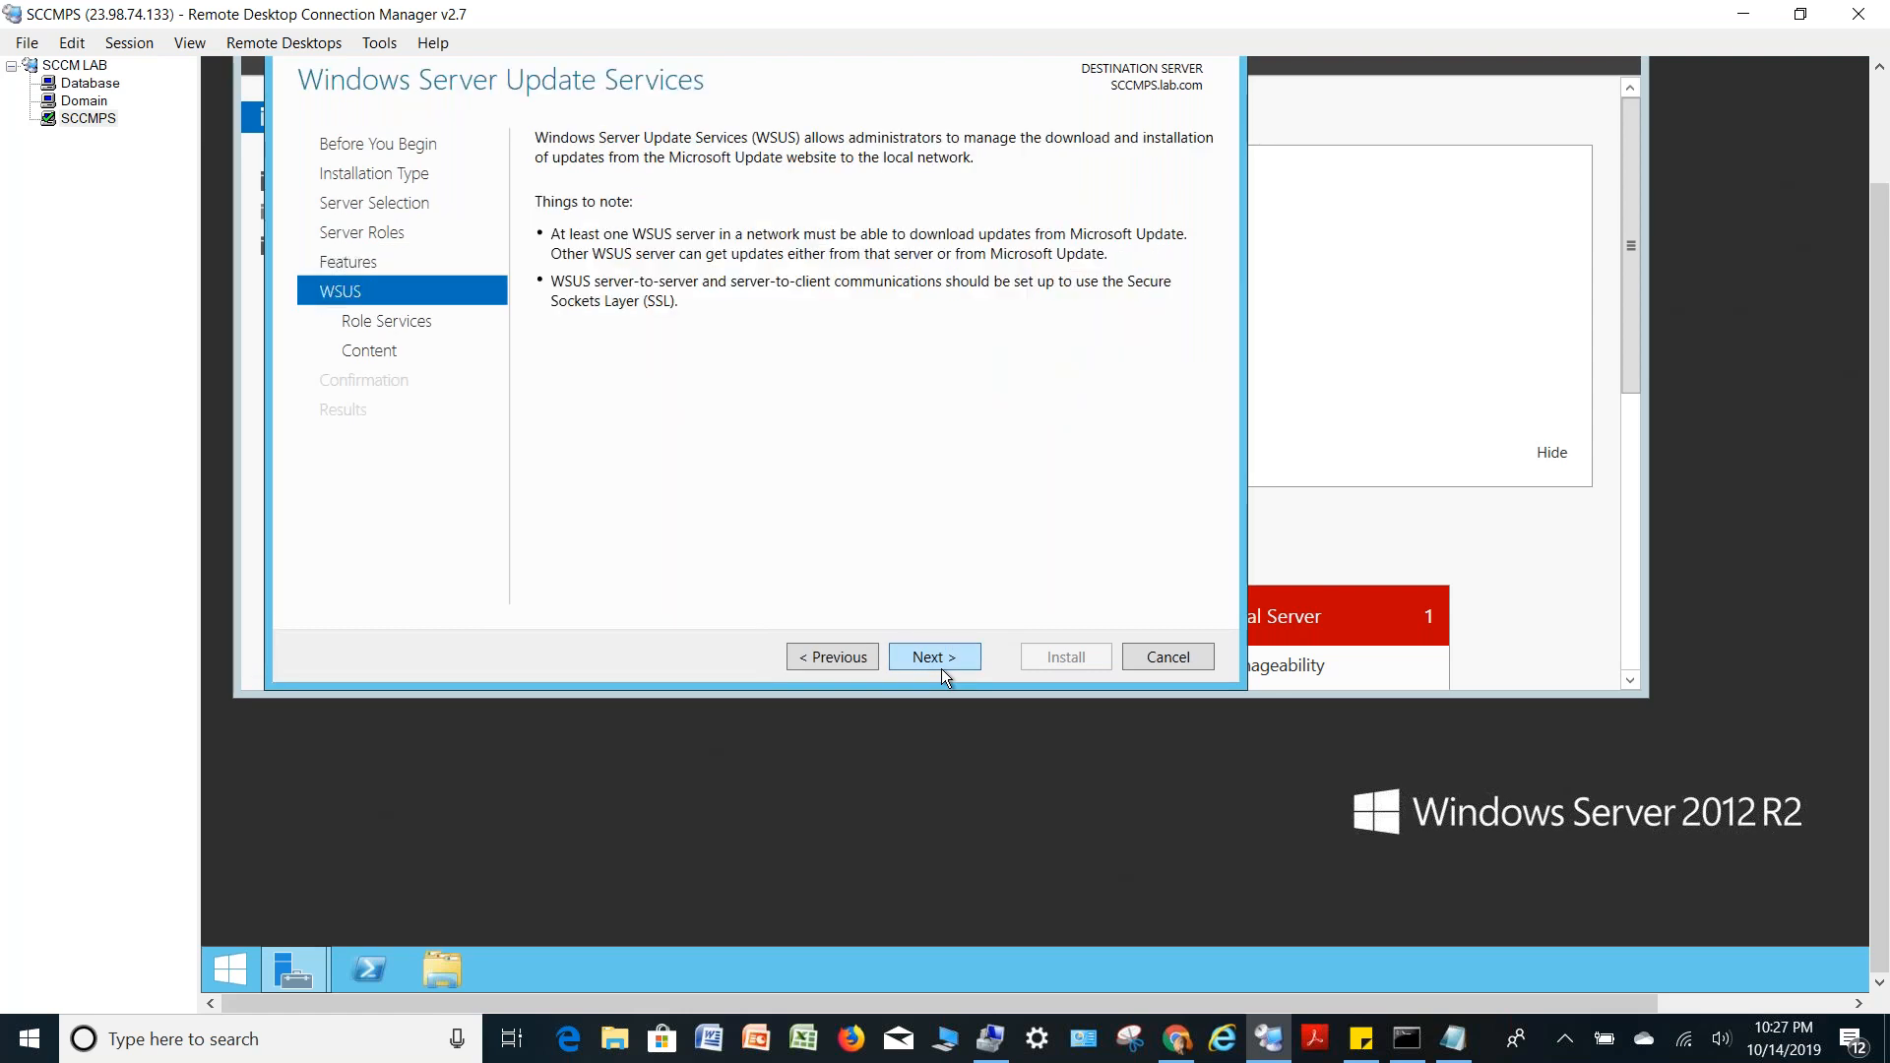
Set the WSUS role services to WSUS Services and Database, with WID Database cleared
click(941, 670)
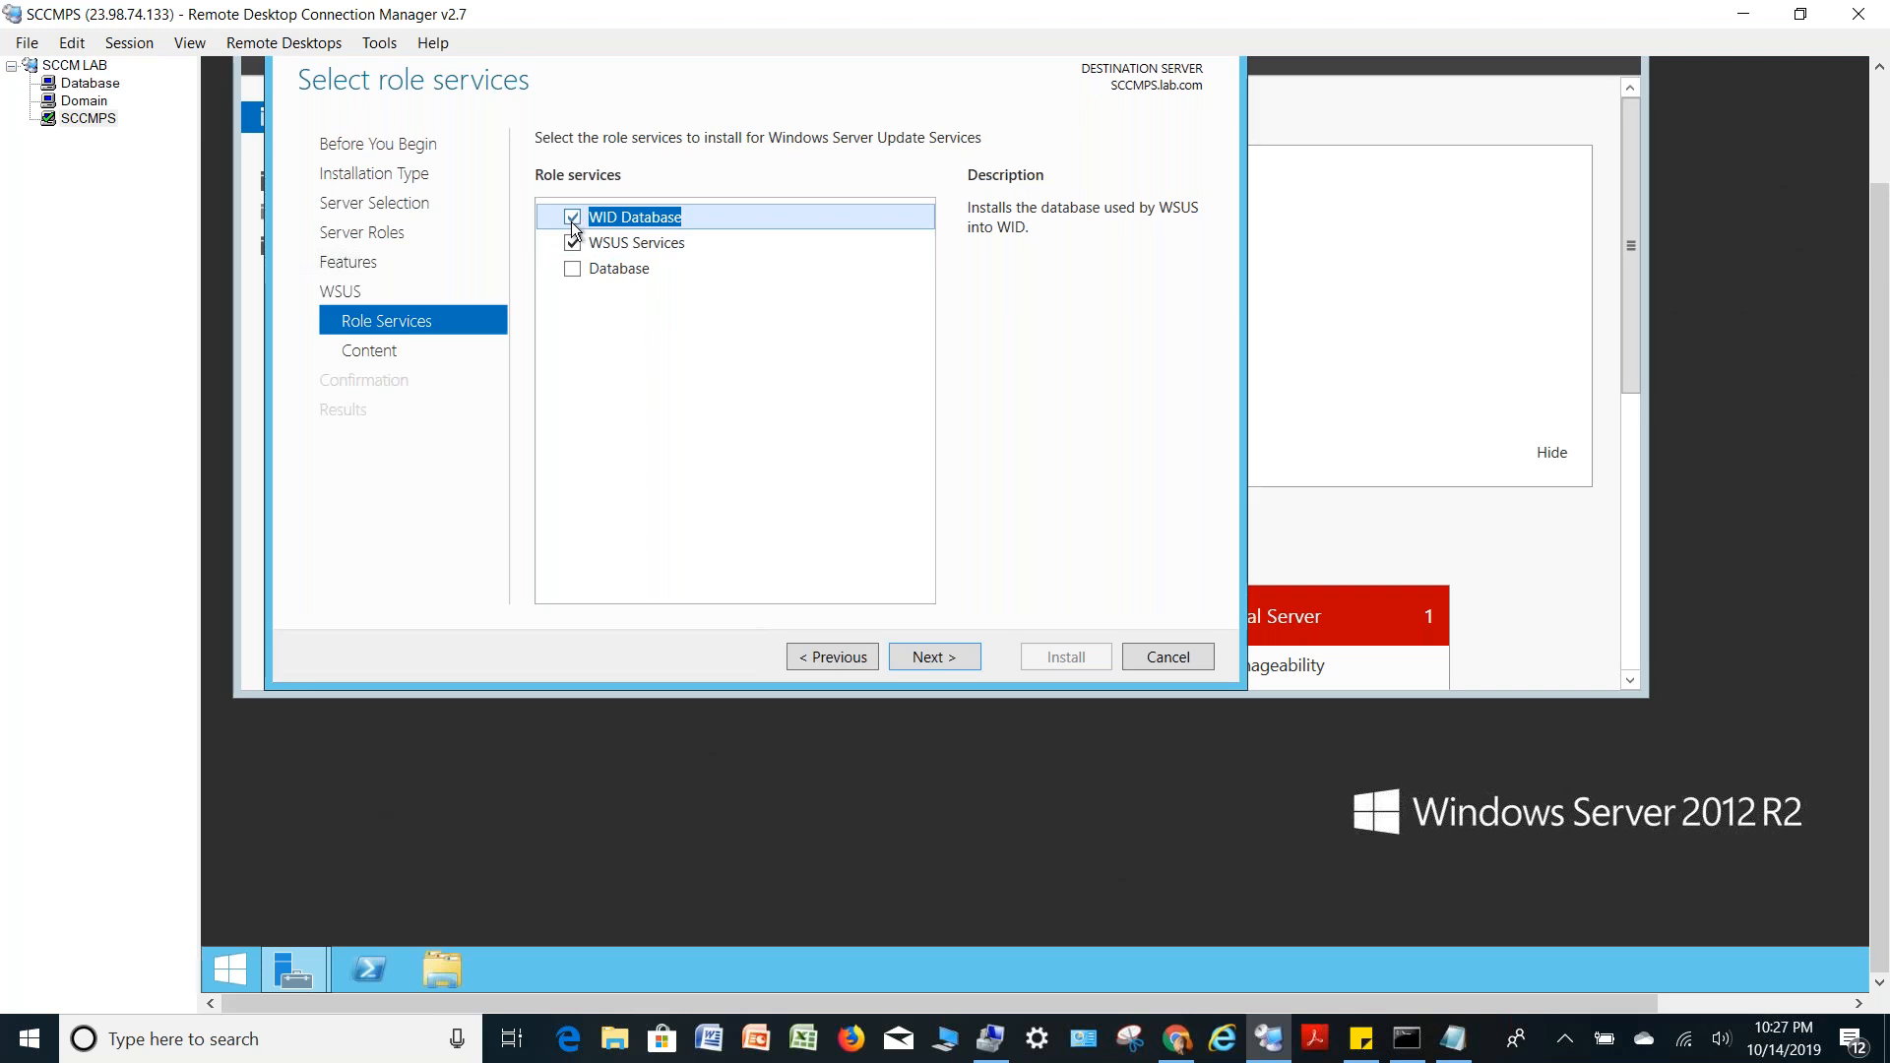
click(571, 277)
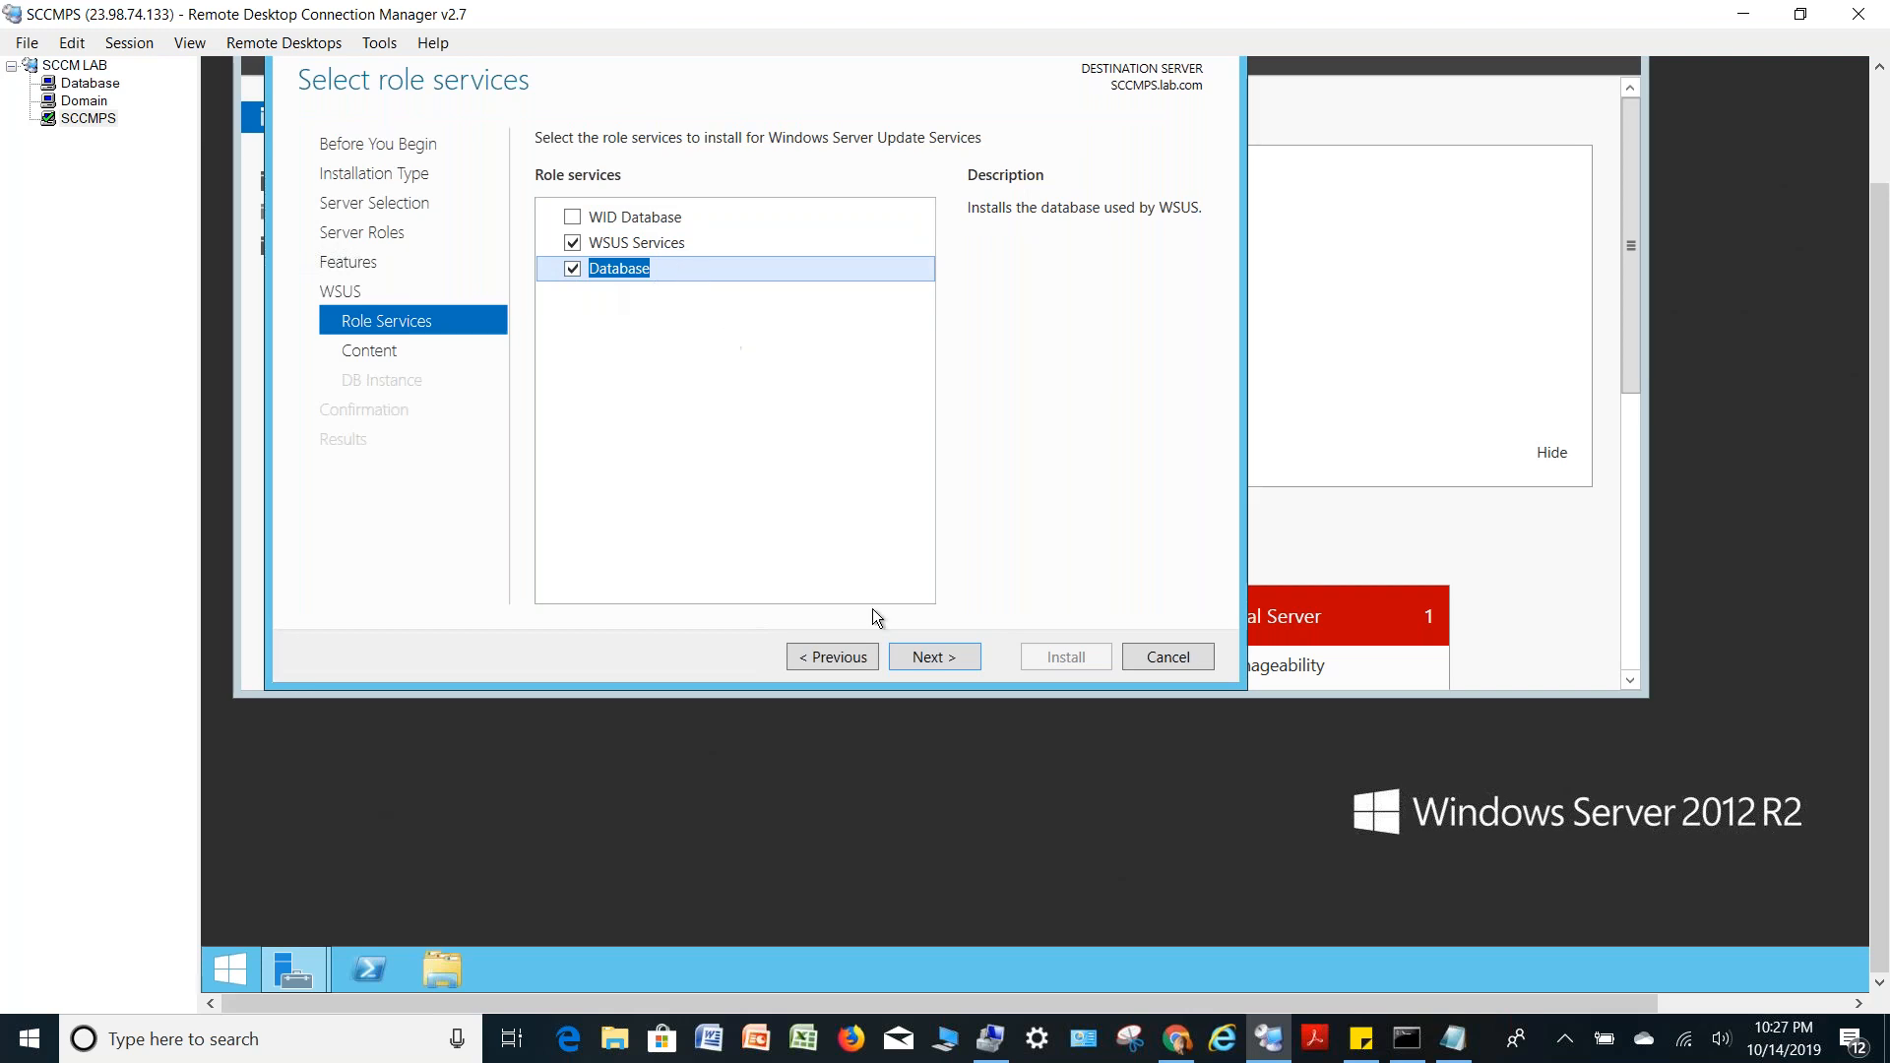
click(923, 670)
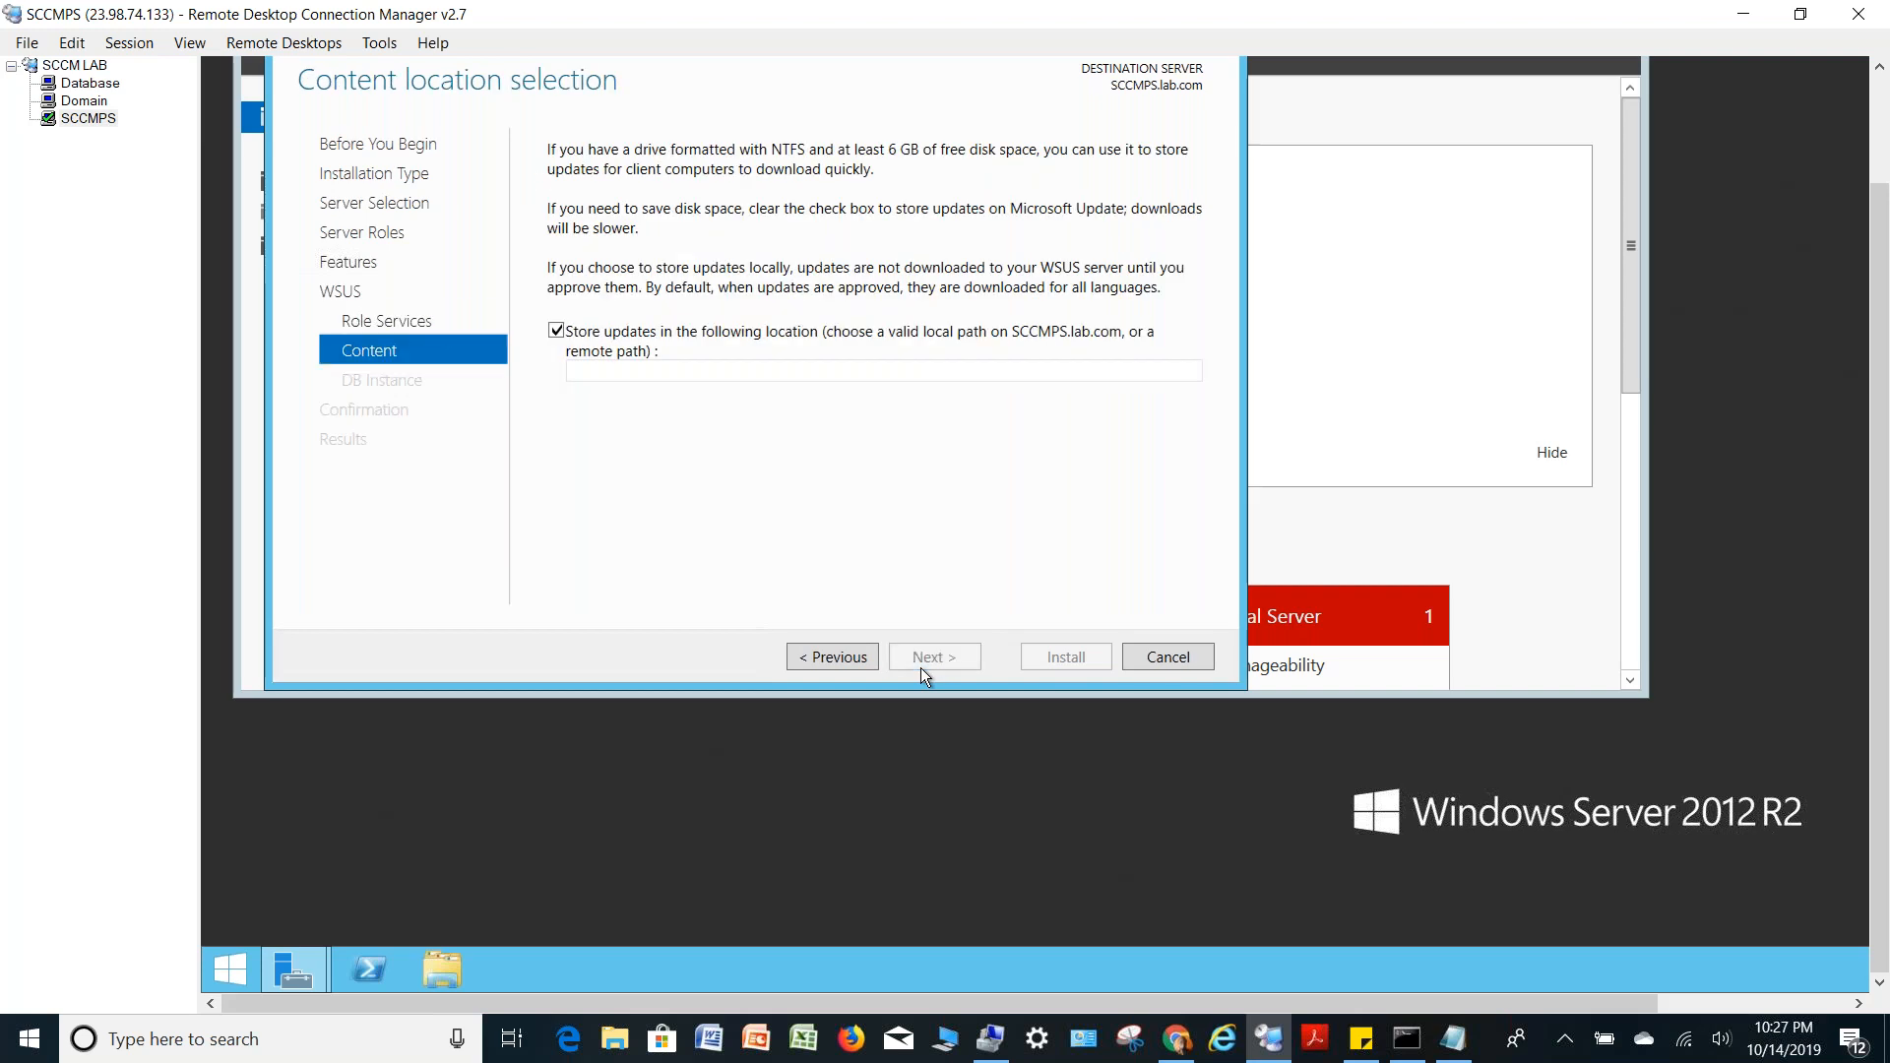
Store the WSUS updates in C:\Source\WSUS_Content, pasting the copied path as the content location
click(721, 375)
key(ctrl+v)
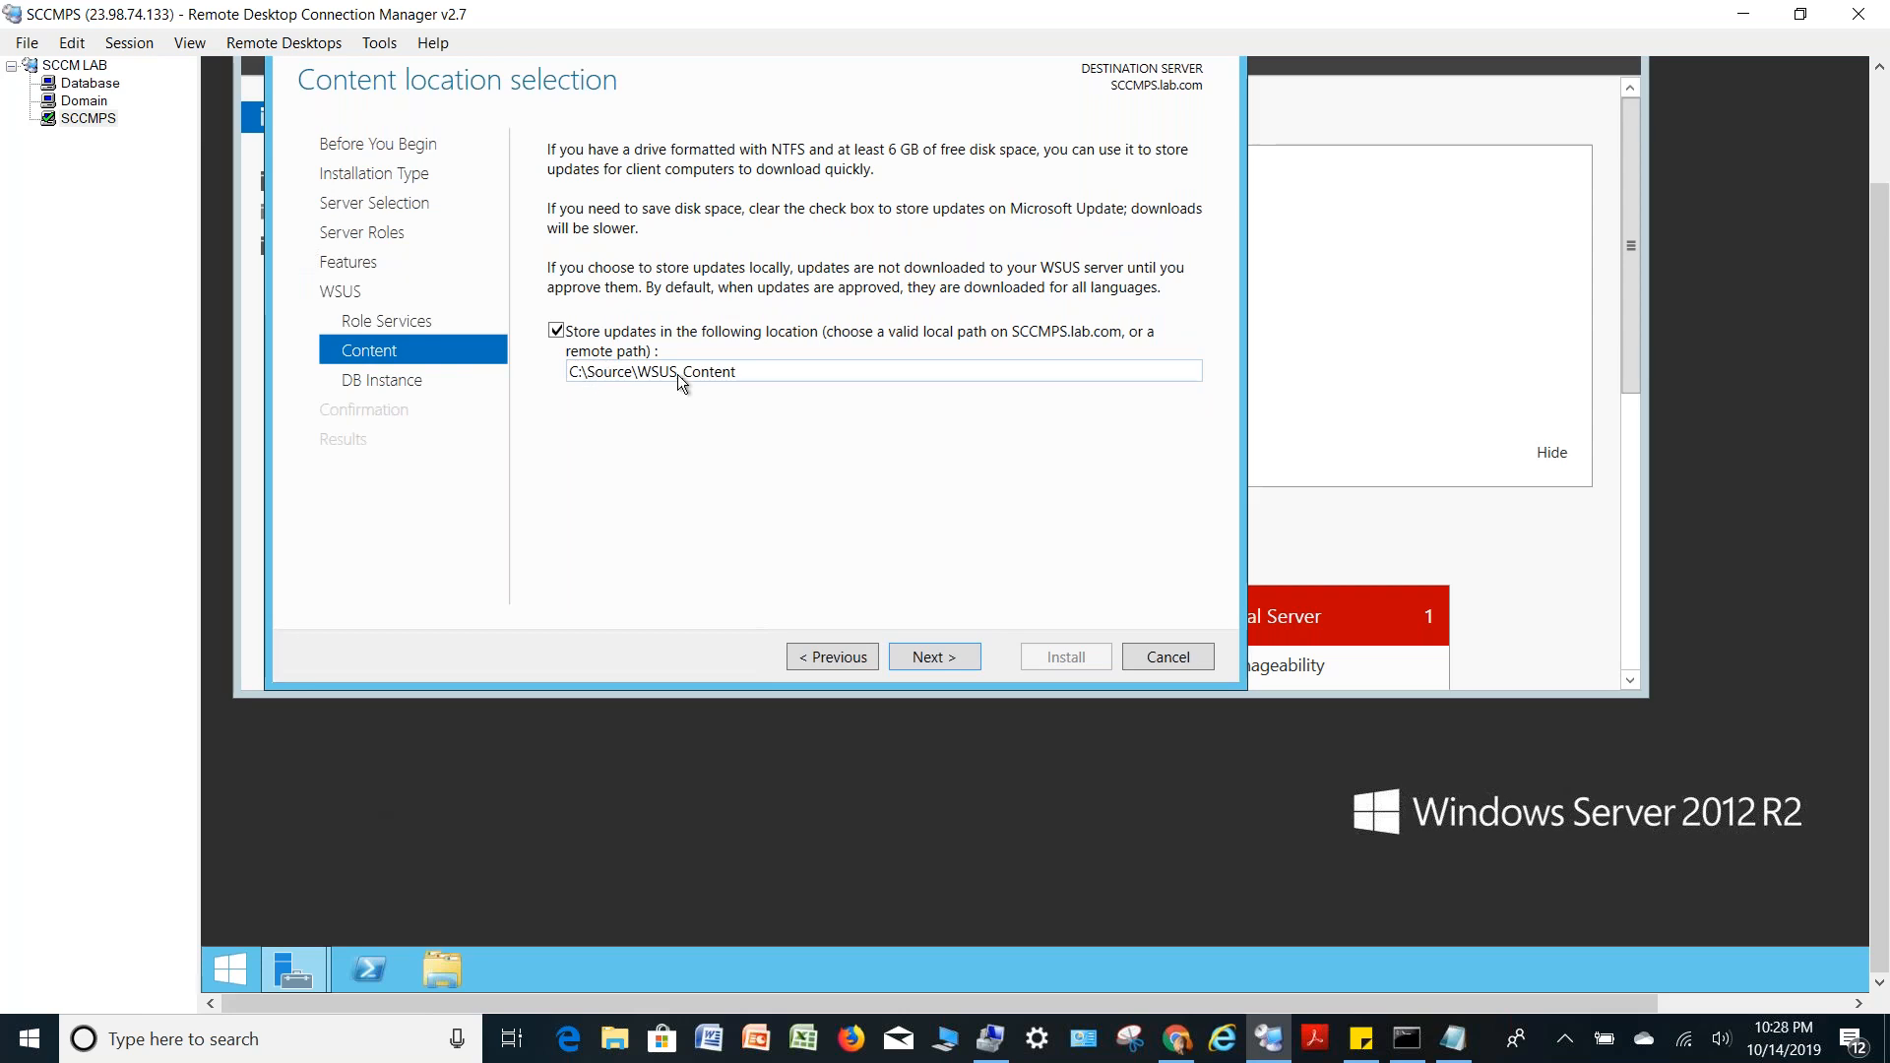
click(919, 658)
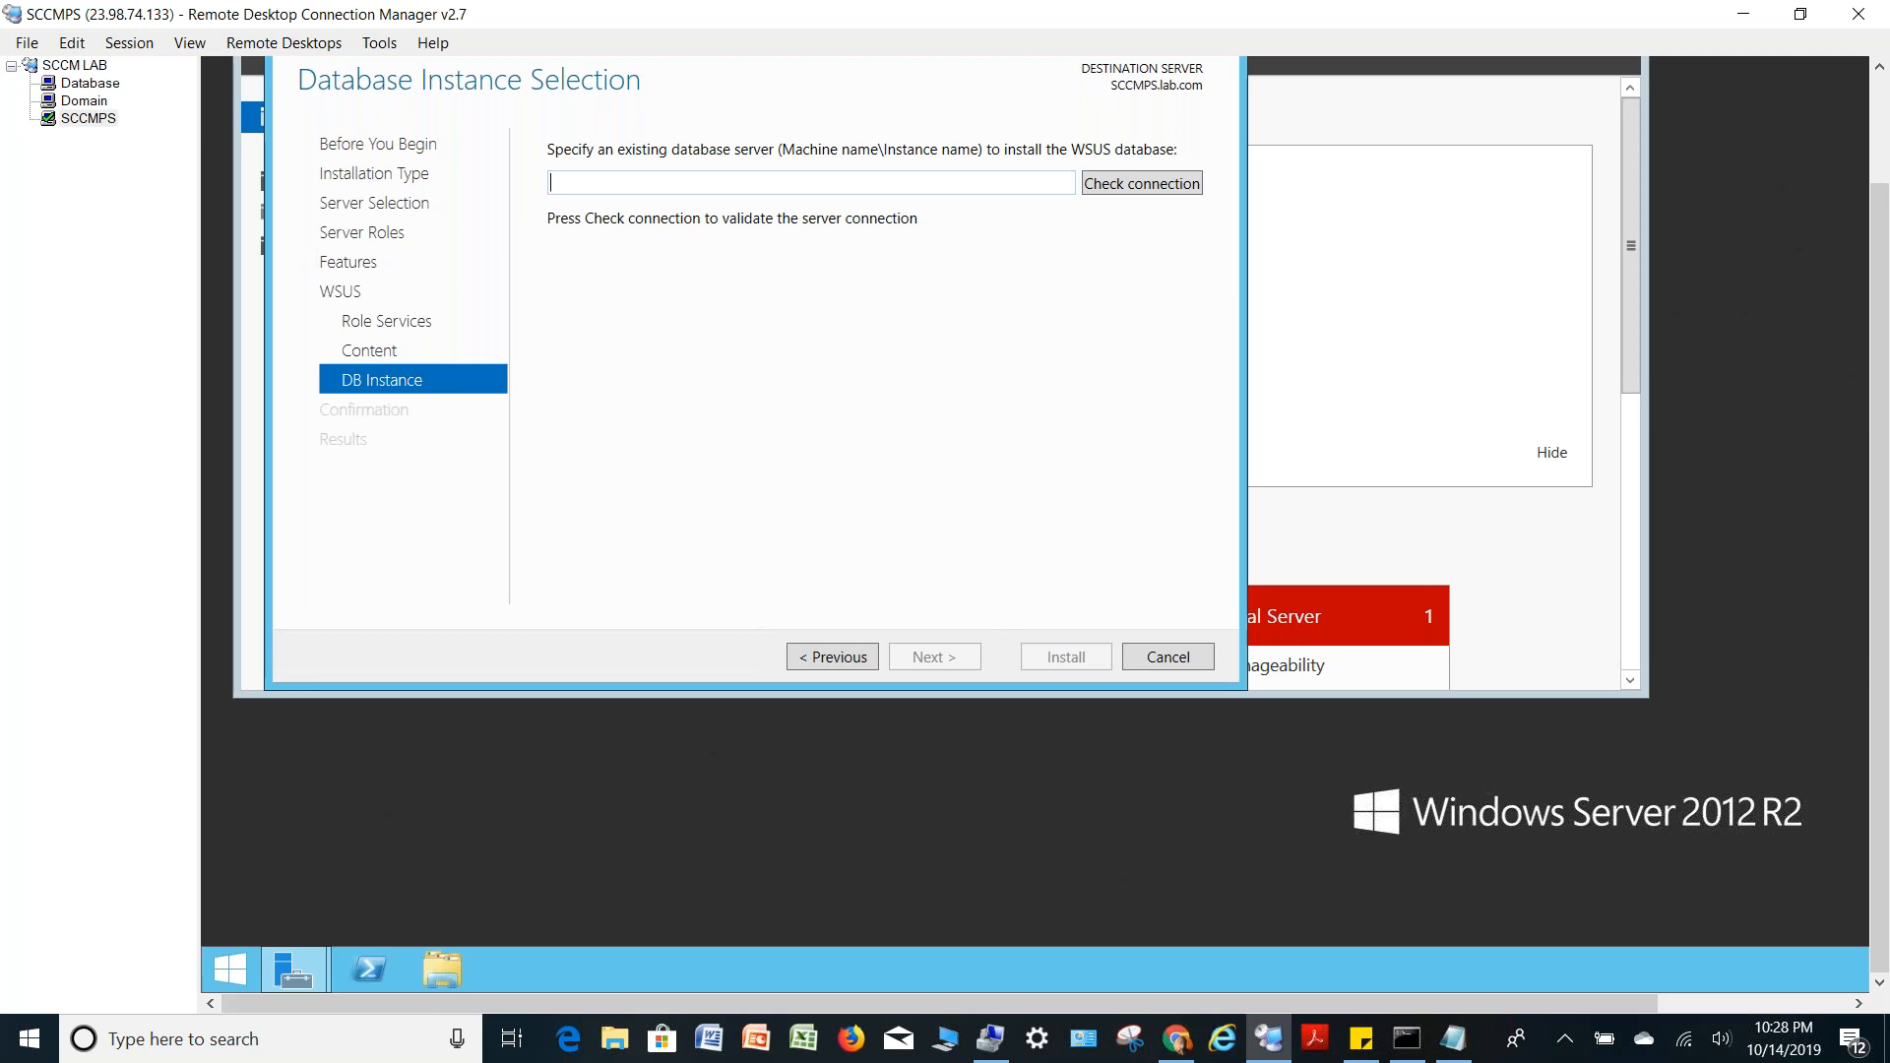
Specify database.lab.com as the WSUS database server, check its connection and start the role installation
text(database.lab.com)
click(1150, 183)
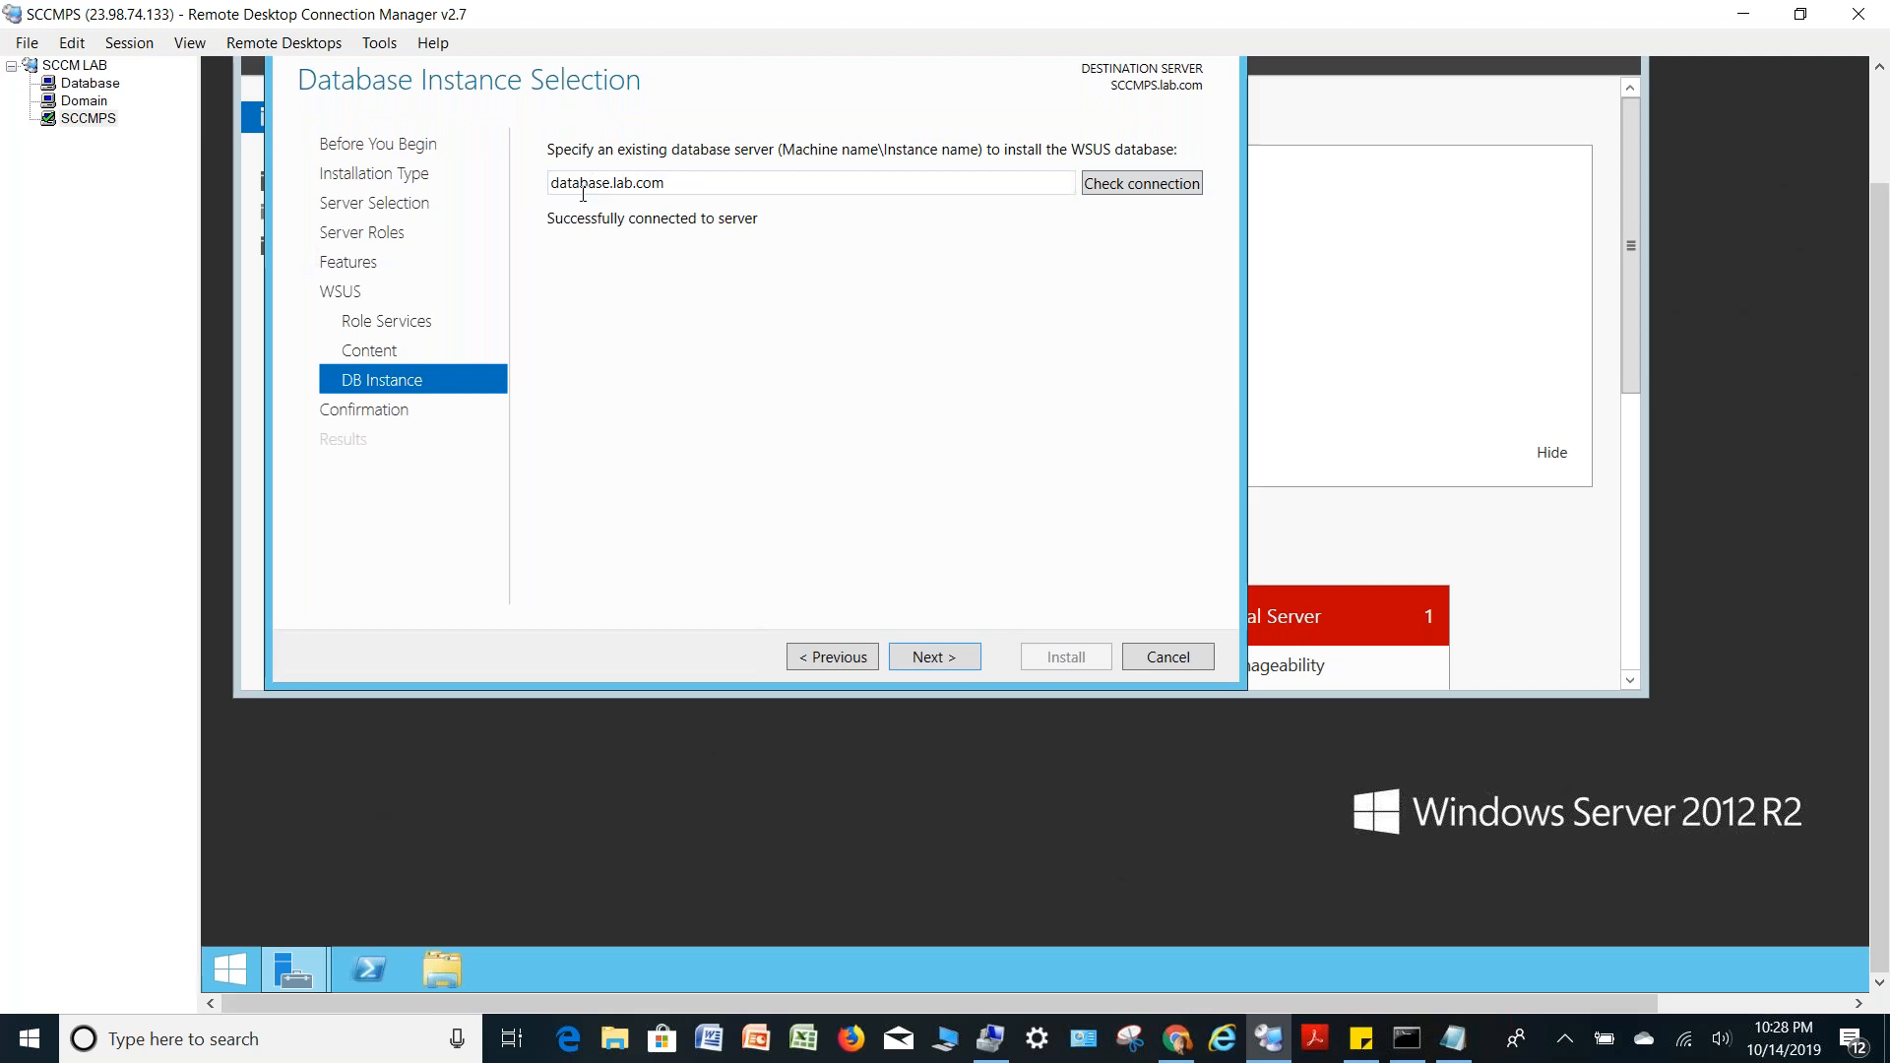
click(915, 658)
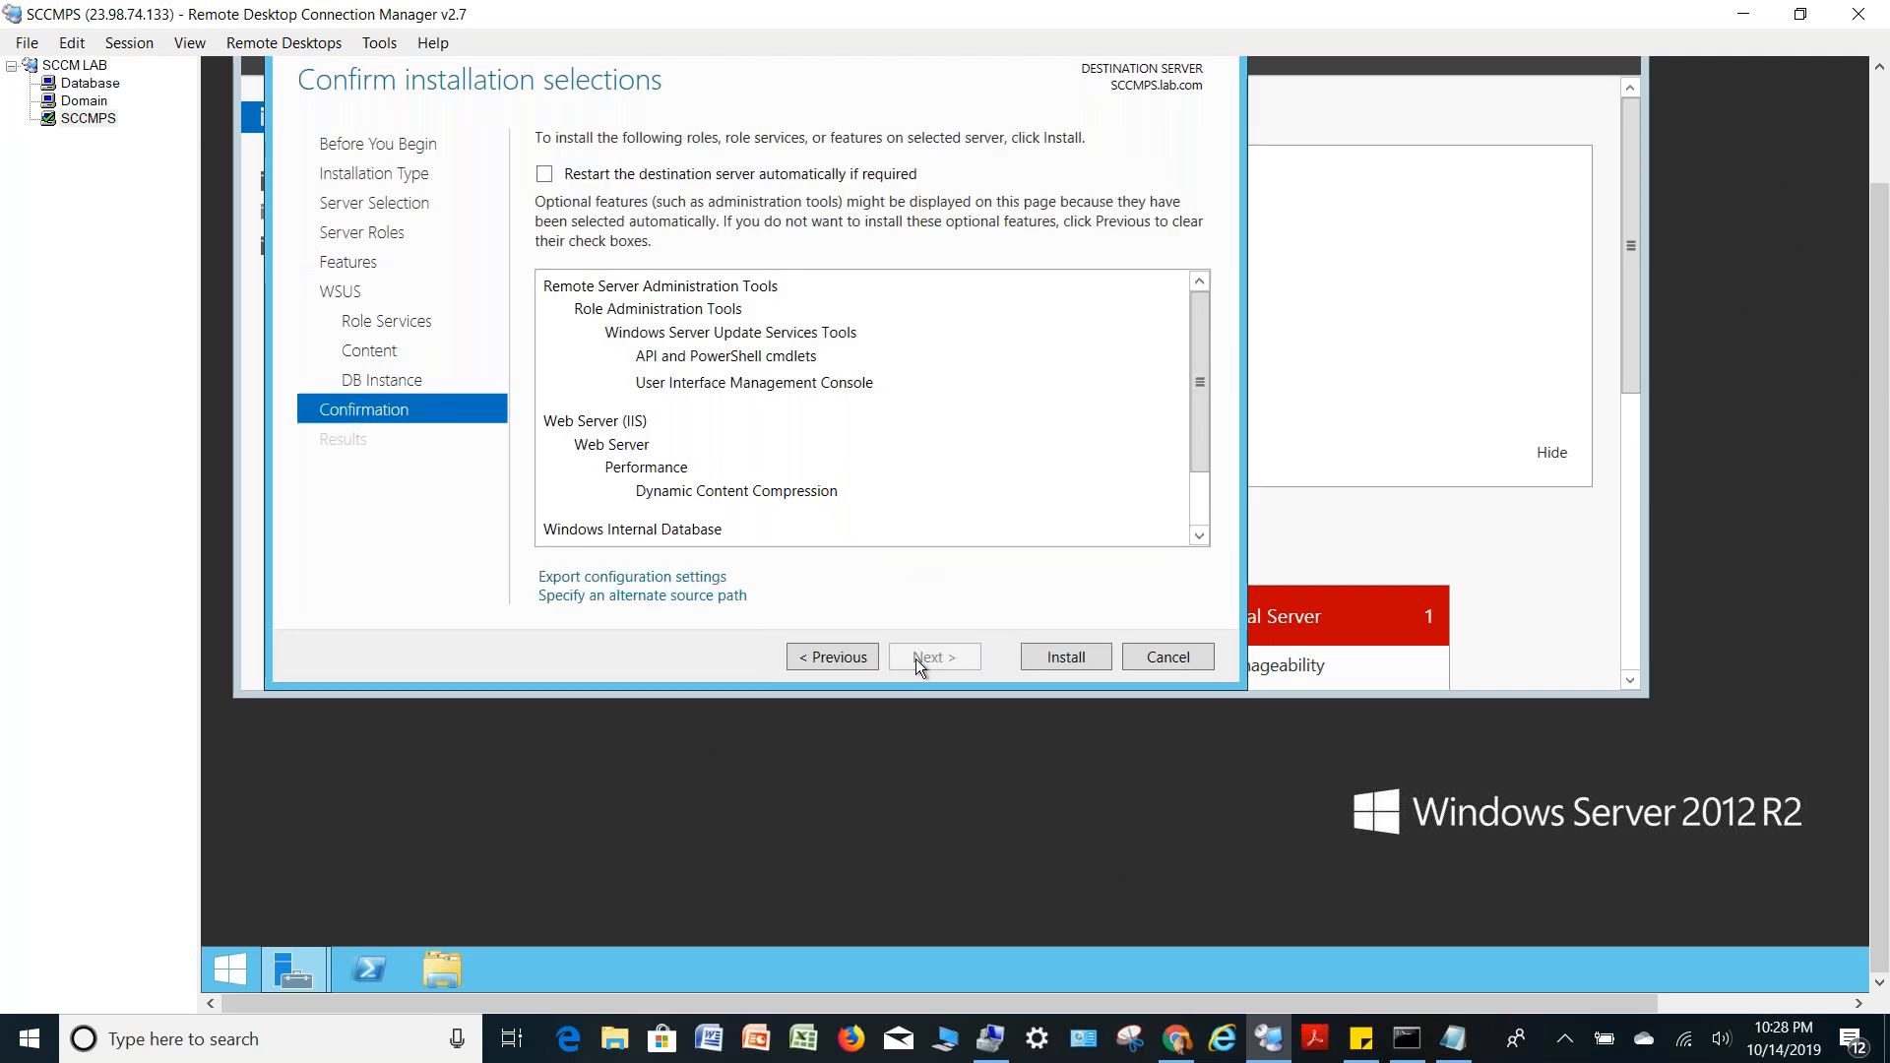
click(1060, 646)
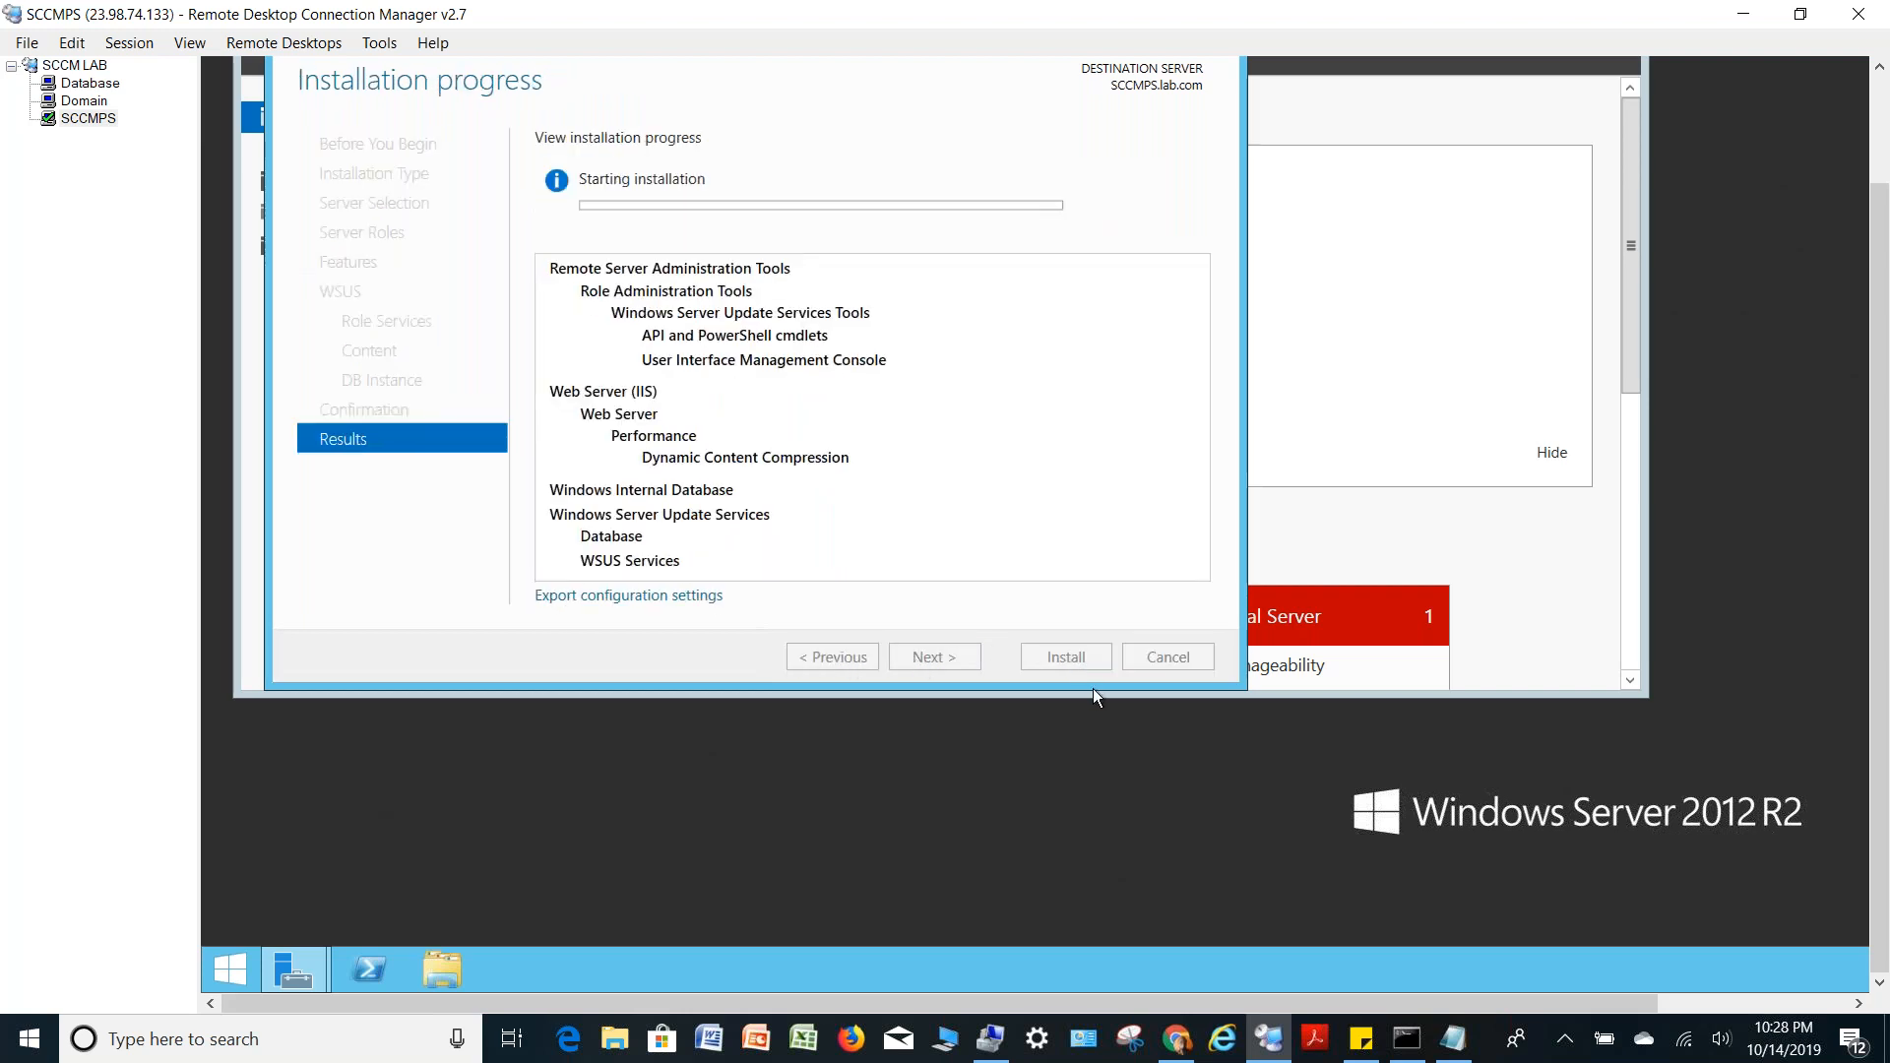
Switch to Notepad and add the line "2. Enable WSUS Service and lauch post configuration for wsus" to the notes
click(1453, 1039)
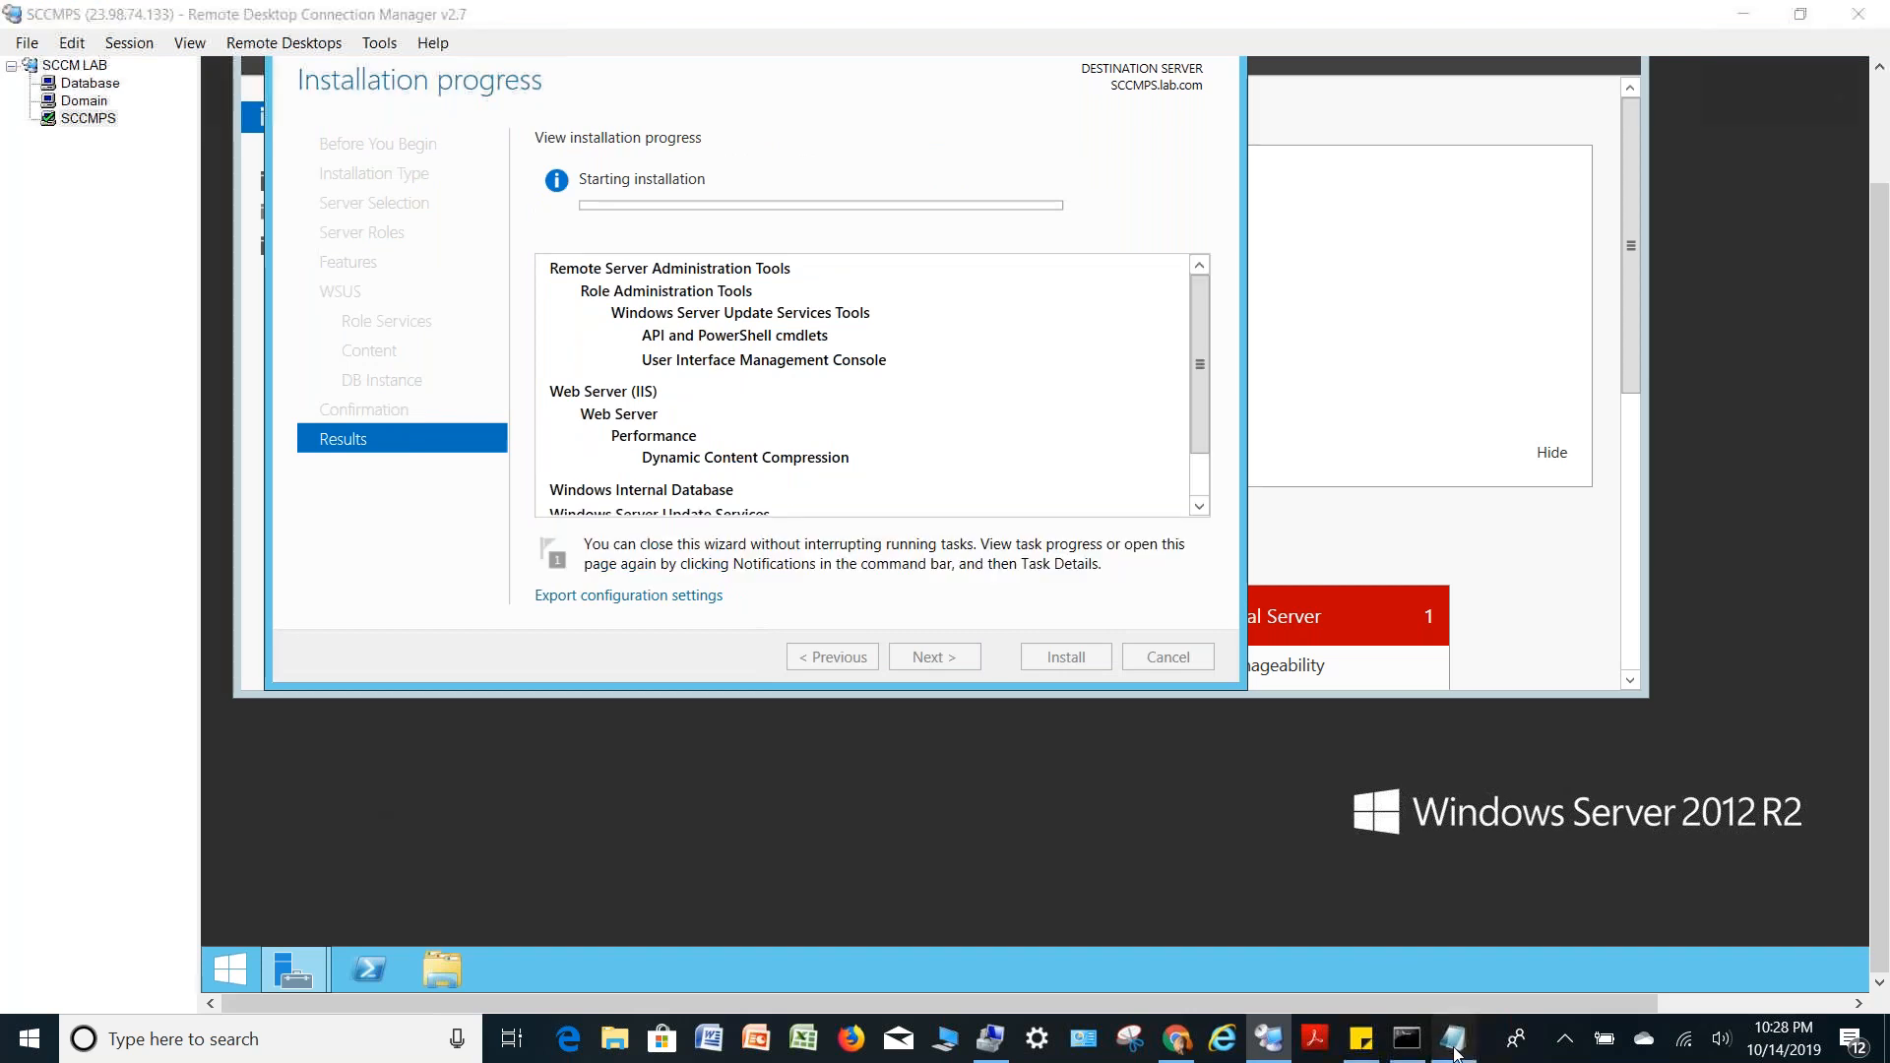
key(Return)
text(2)
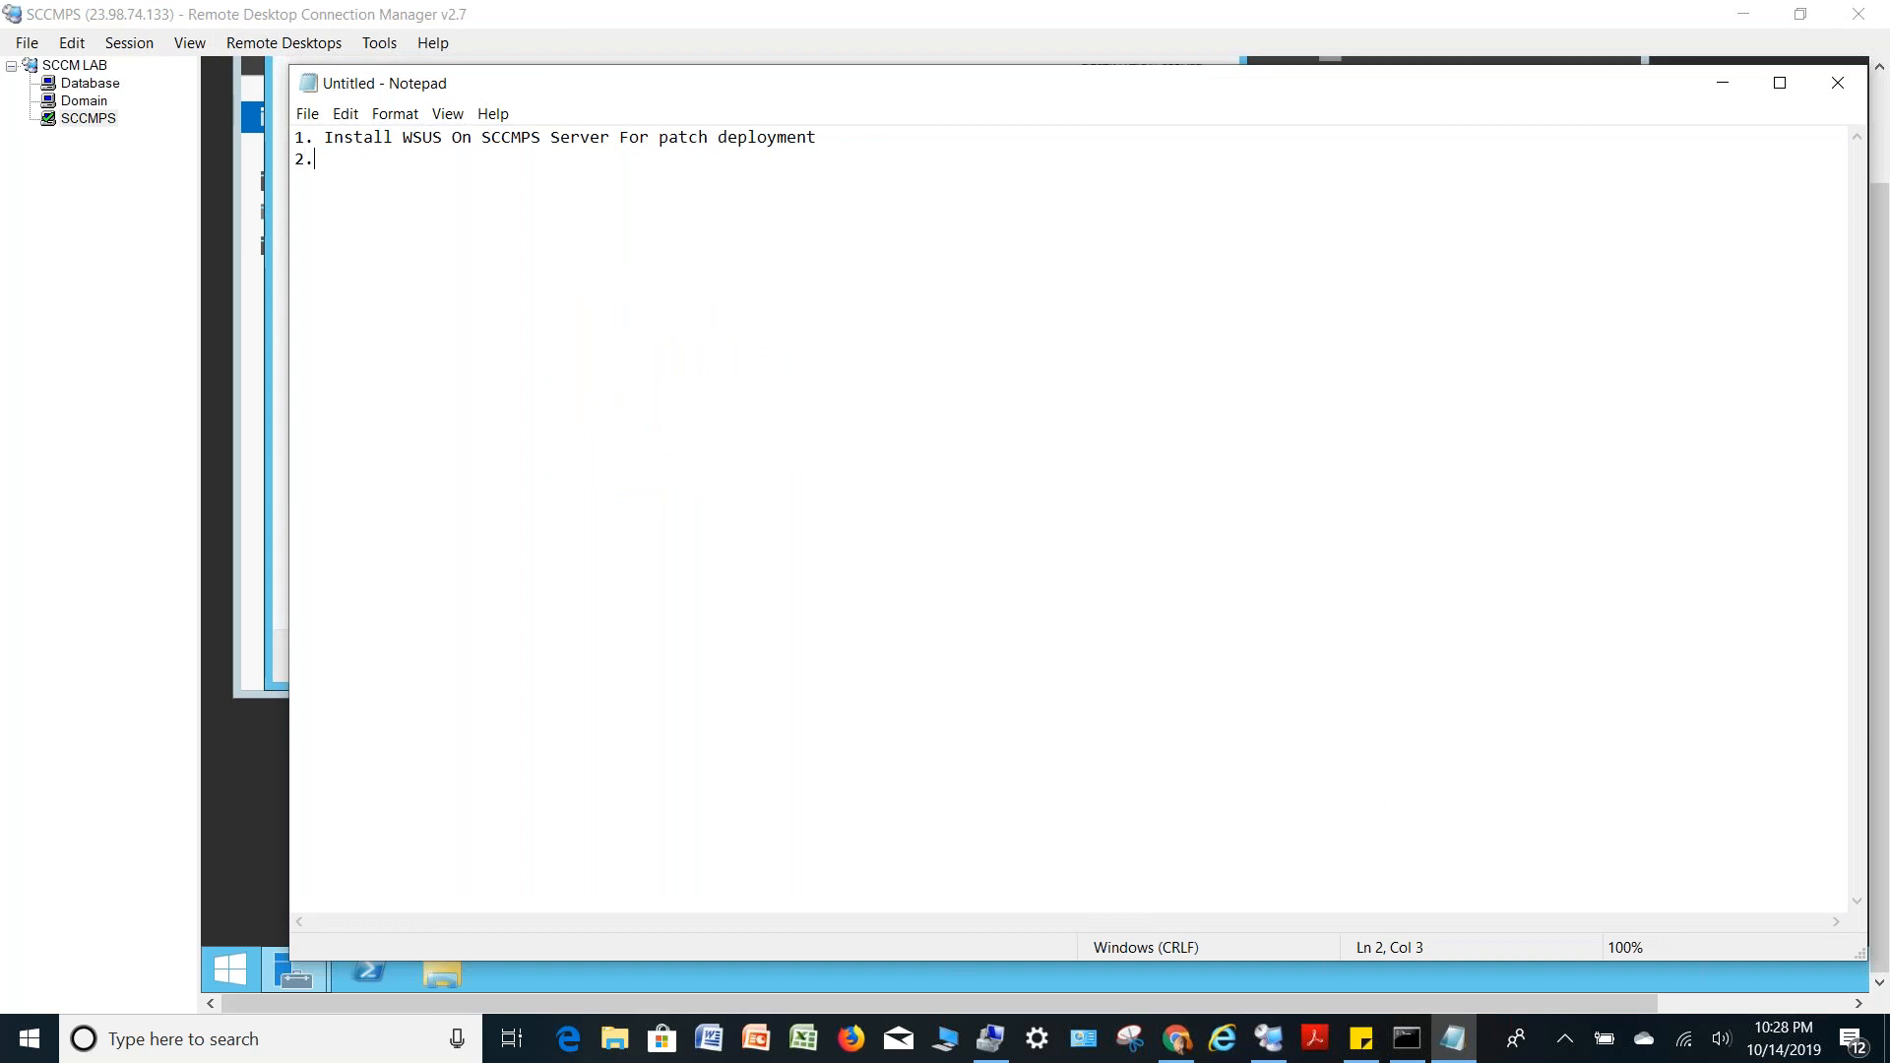
text(. Enable WSUS Servi)
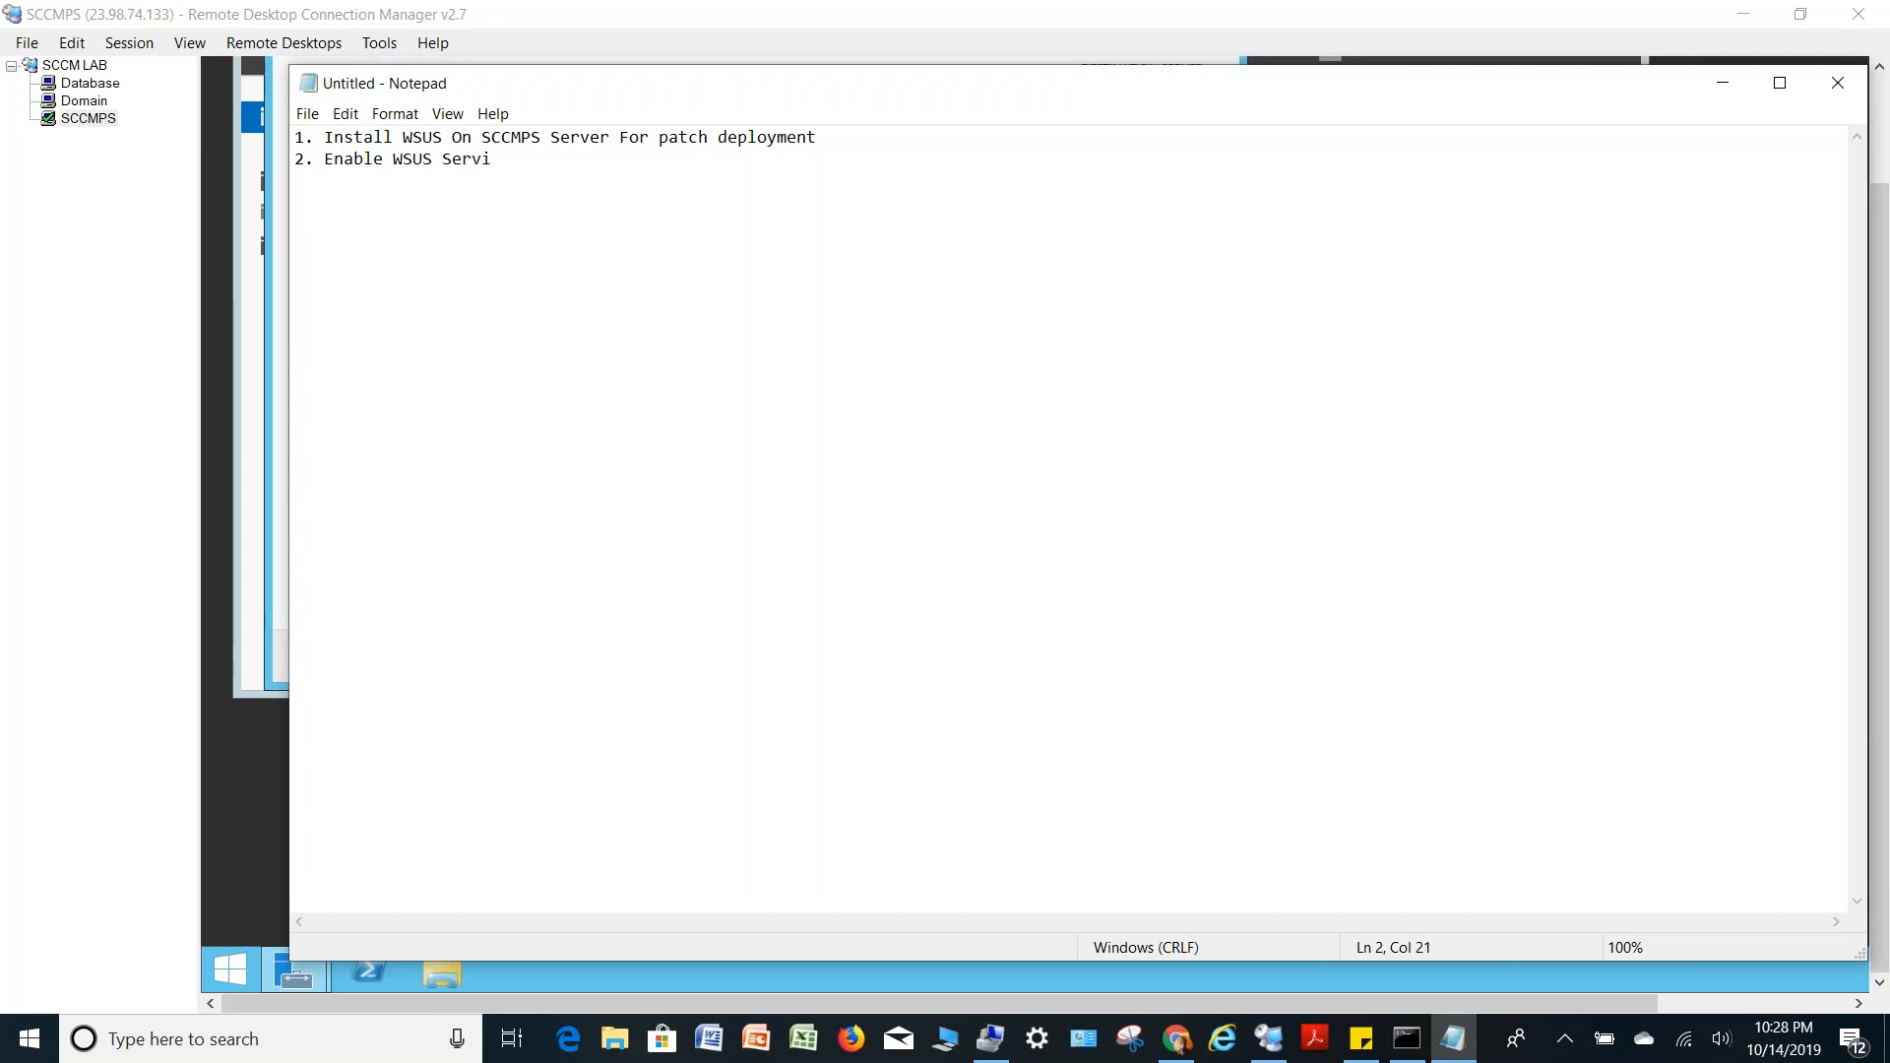
text(ce)
text(and lauch p)
key(BackSpace)
text(pso)
key(BackSpace)
key(BackSpace)
text(ost configu)
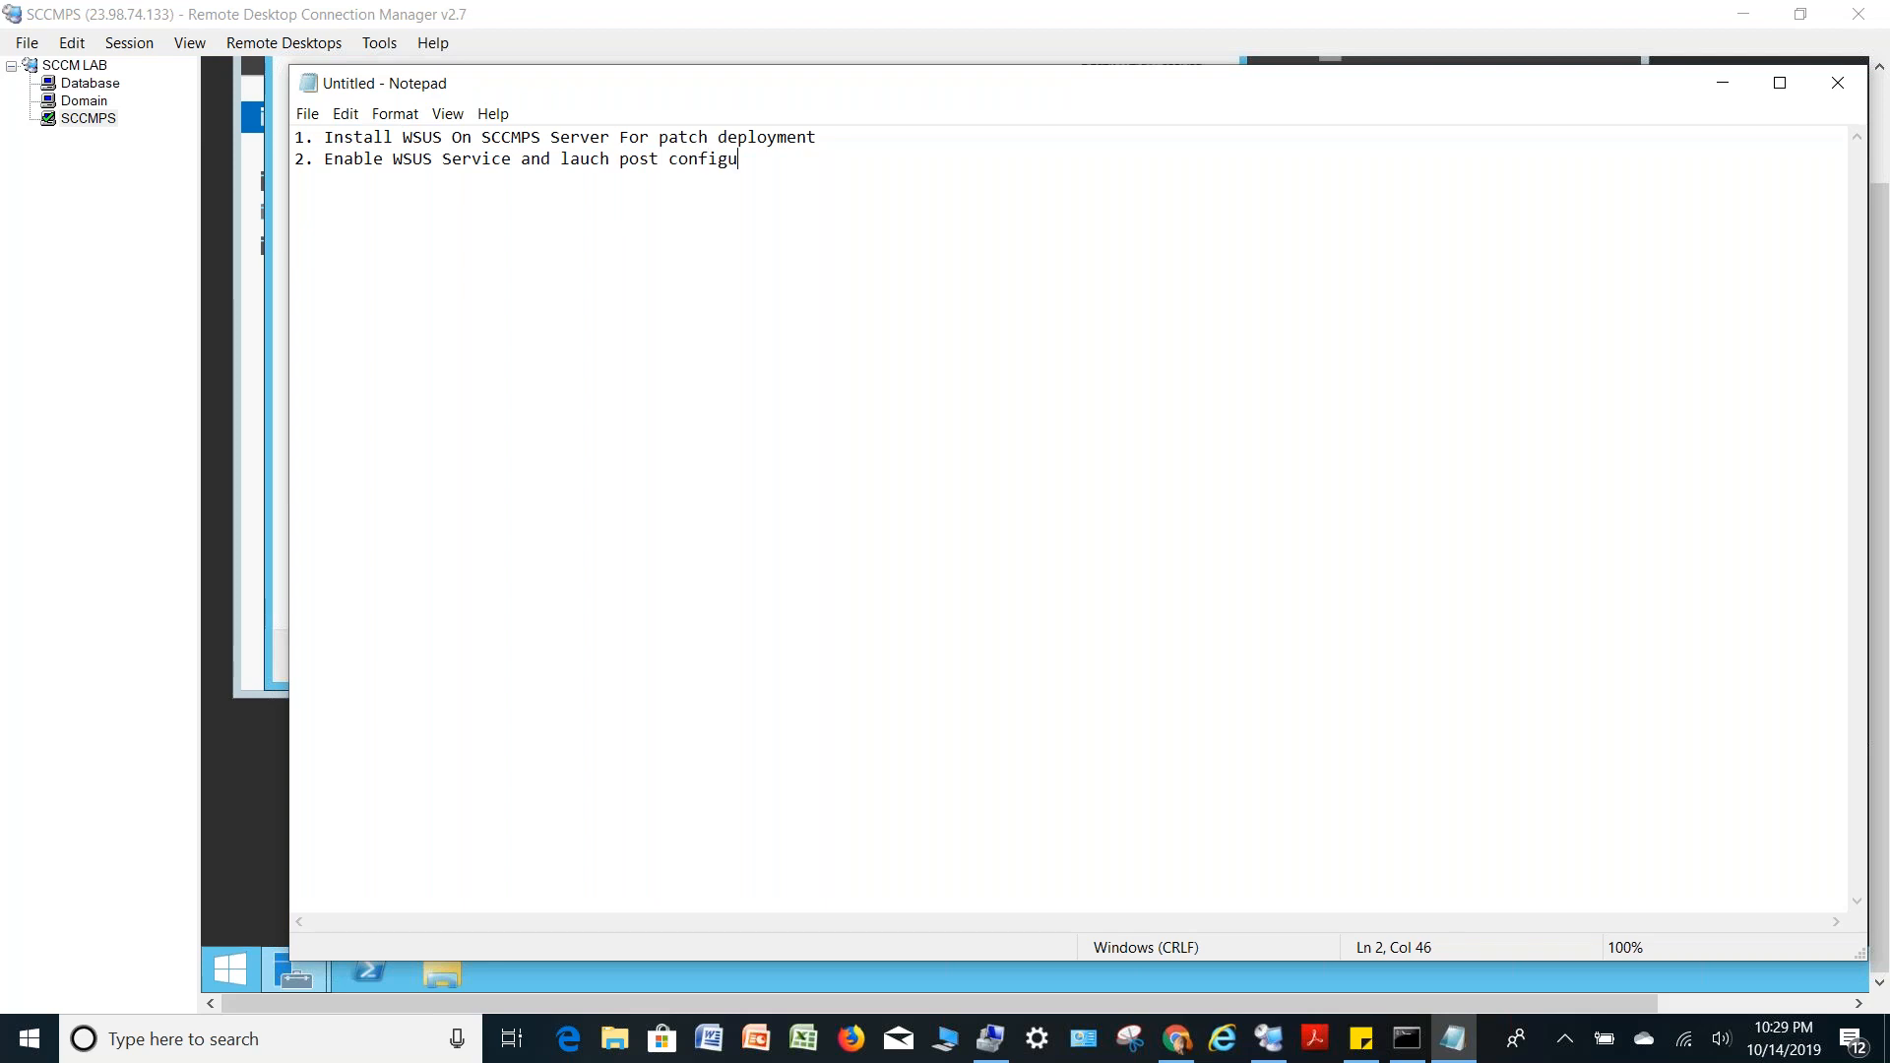
text(ration for wsus)
Return to the SCCMPS session and open its Services console by running services.msc
click(279, 978)
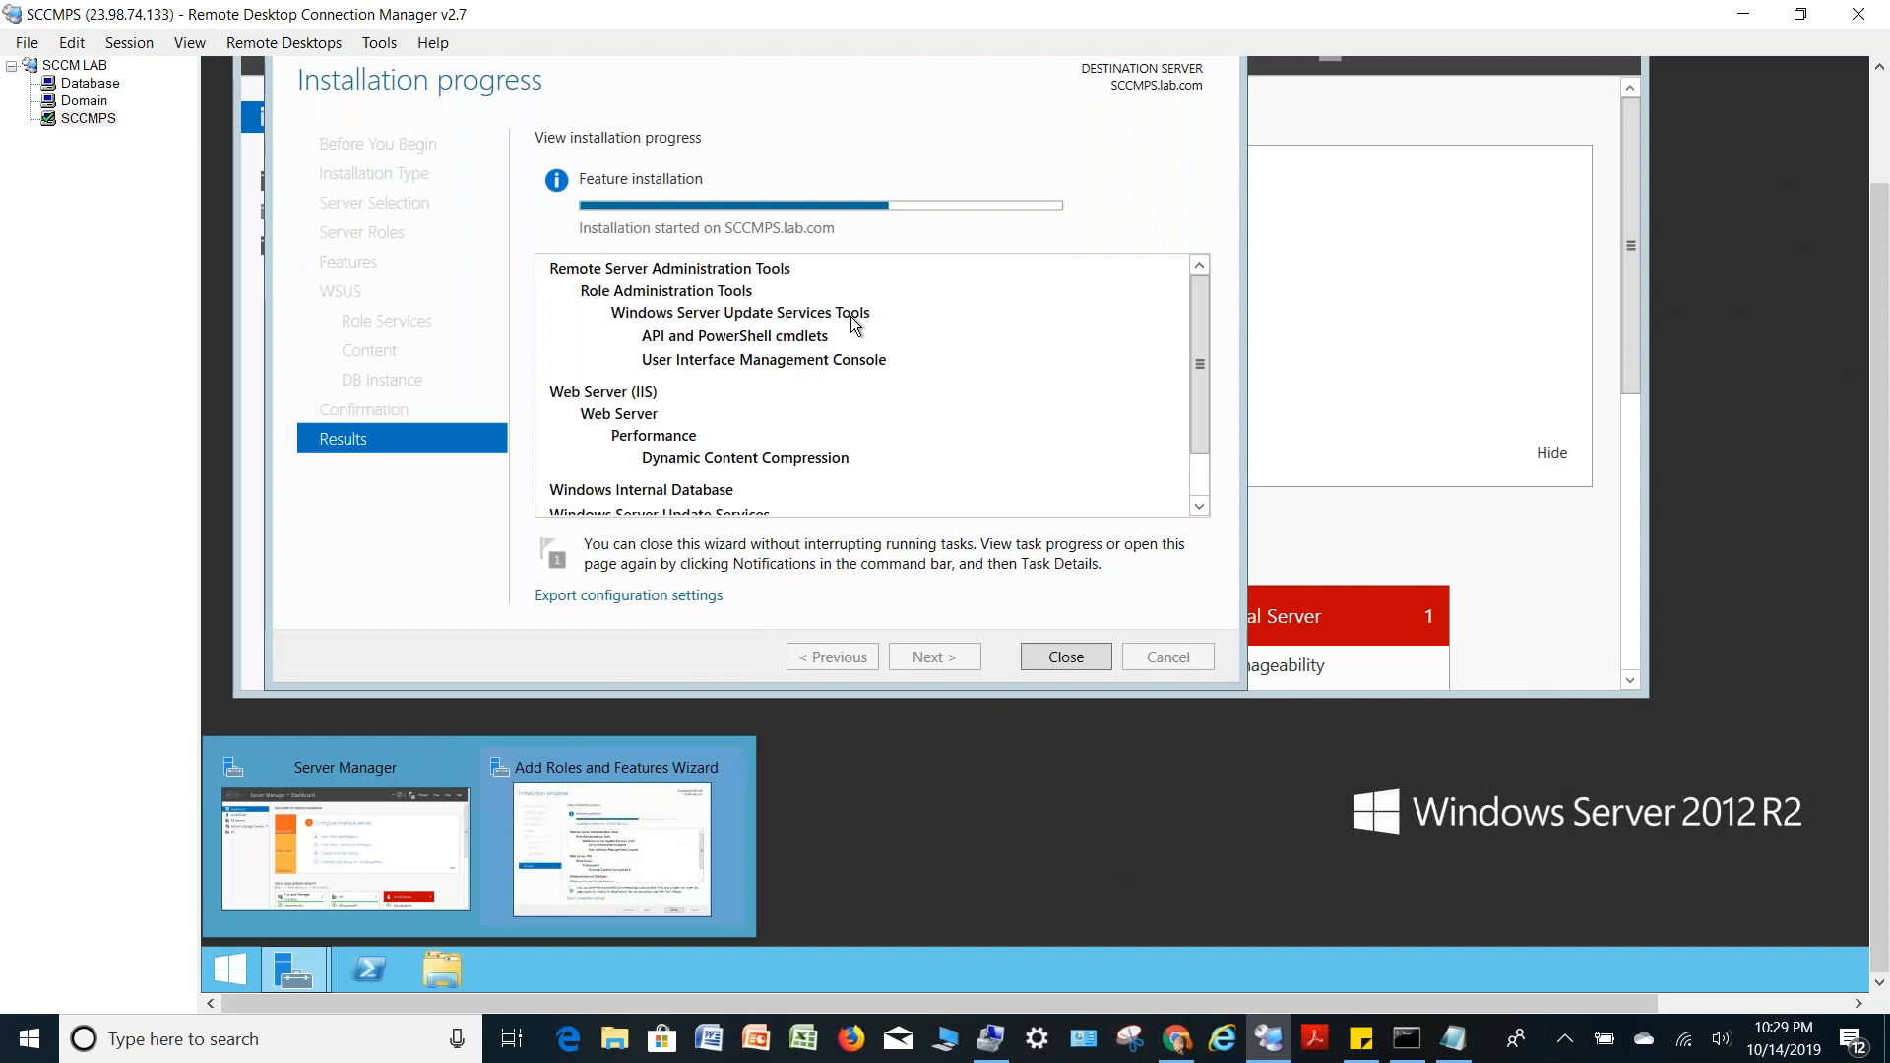
right_click(234, 972)
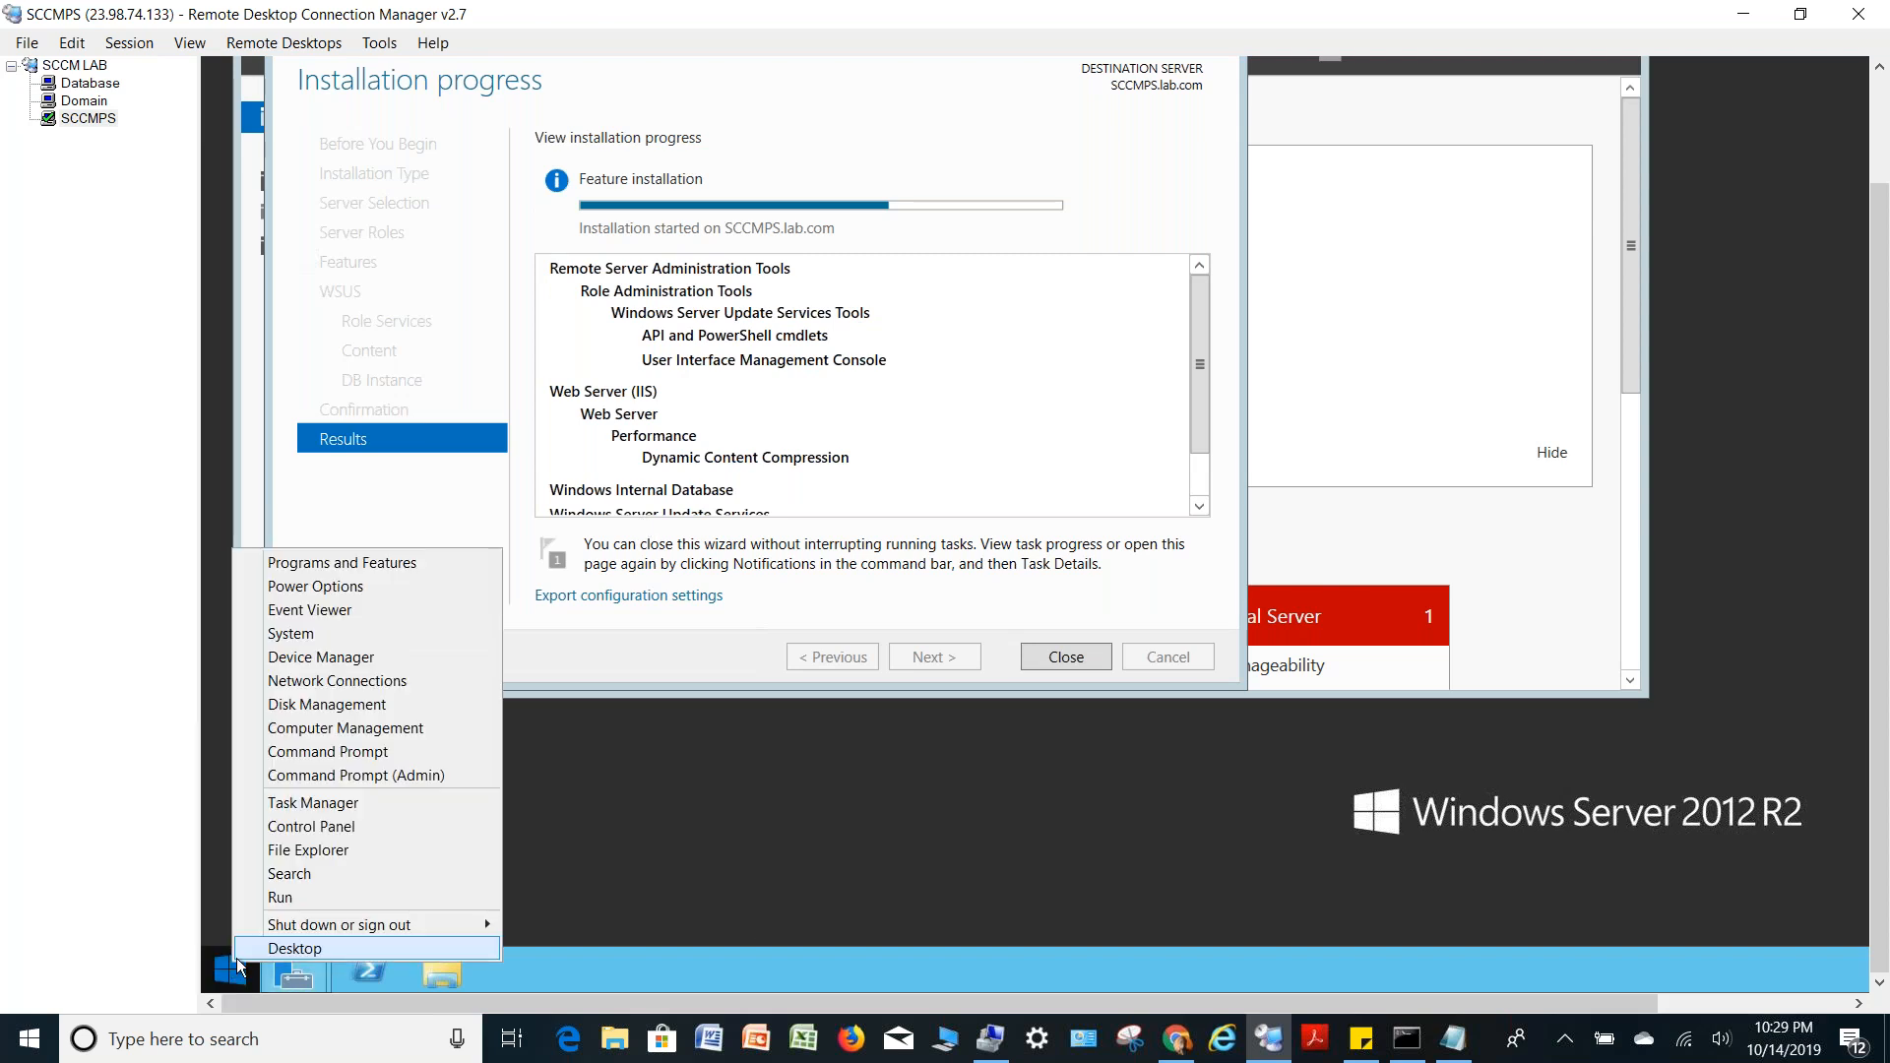
click(304, 902)
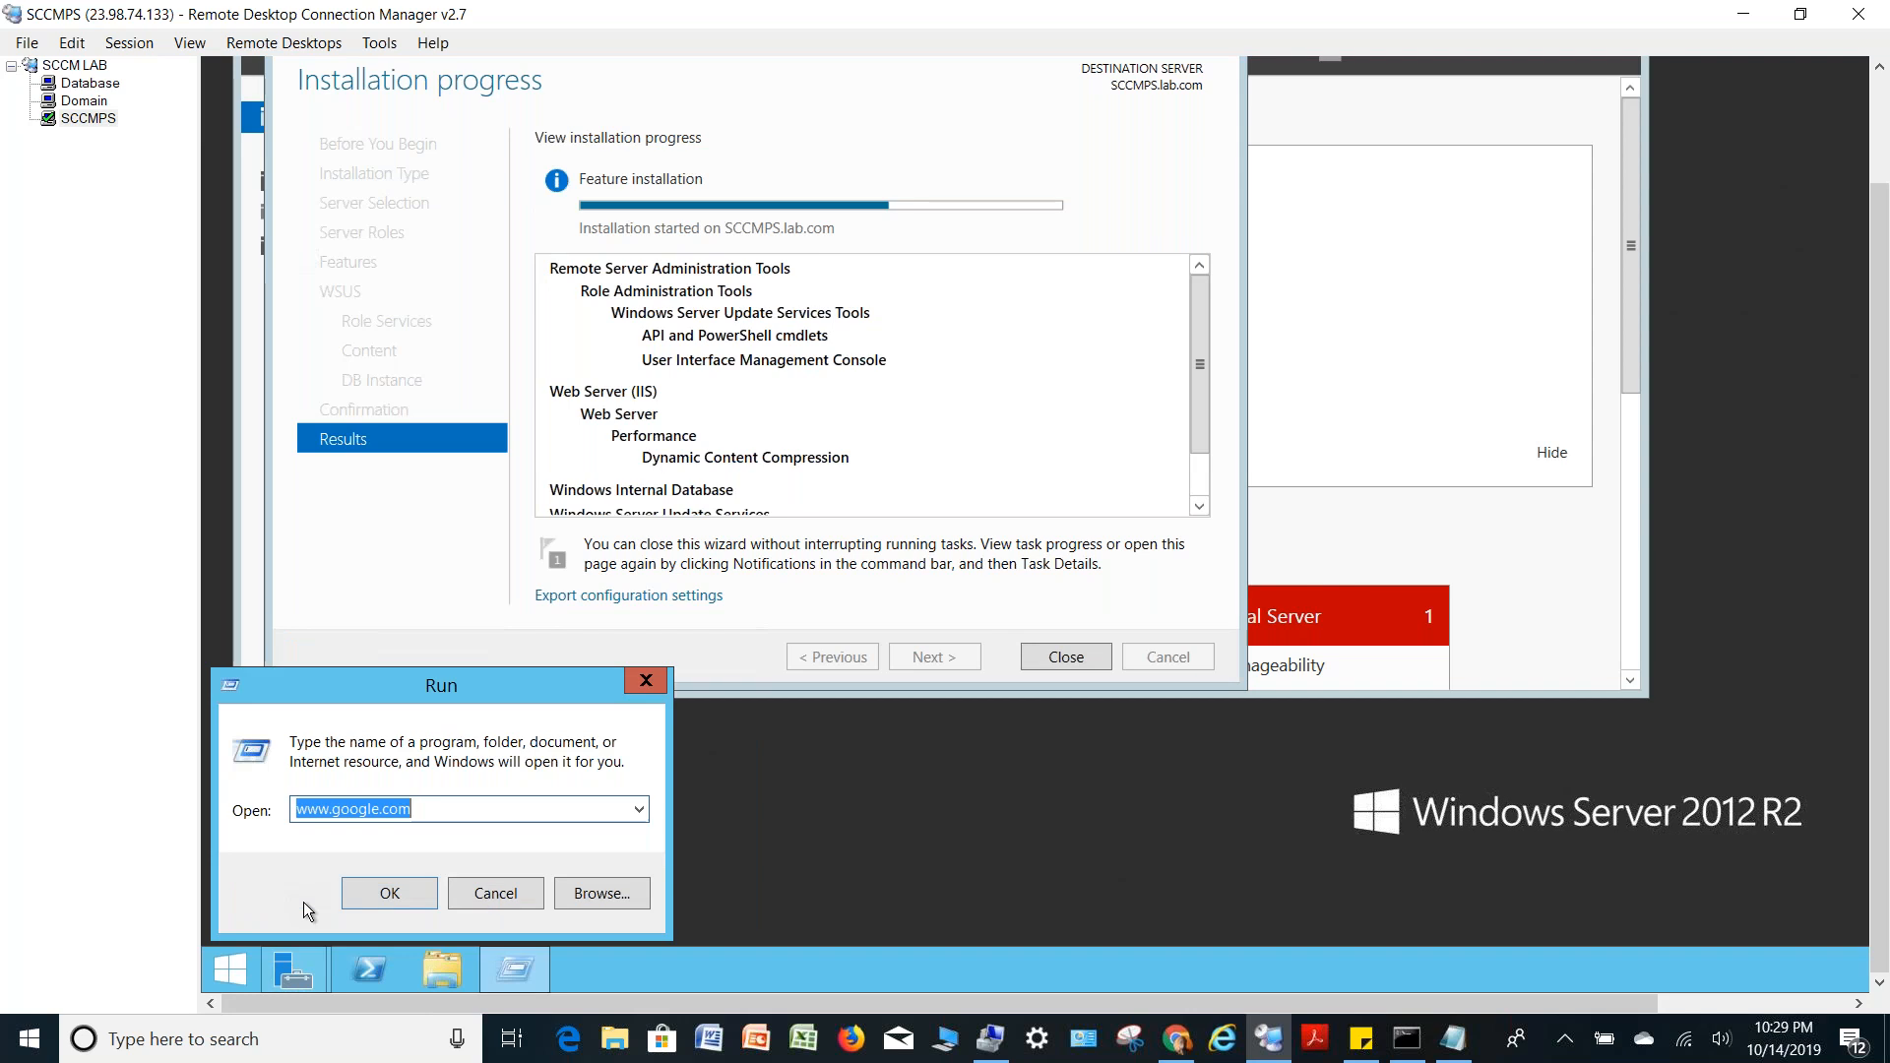
text(services.ms)
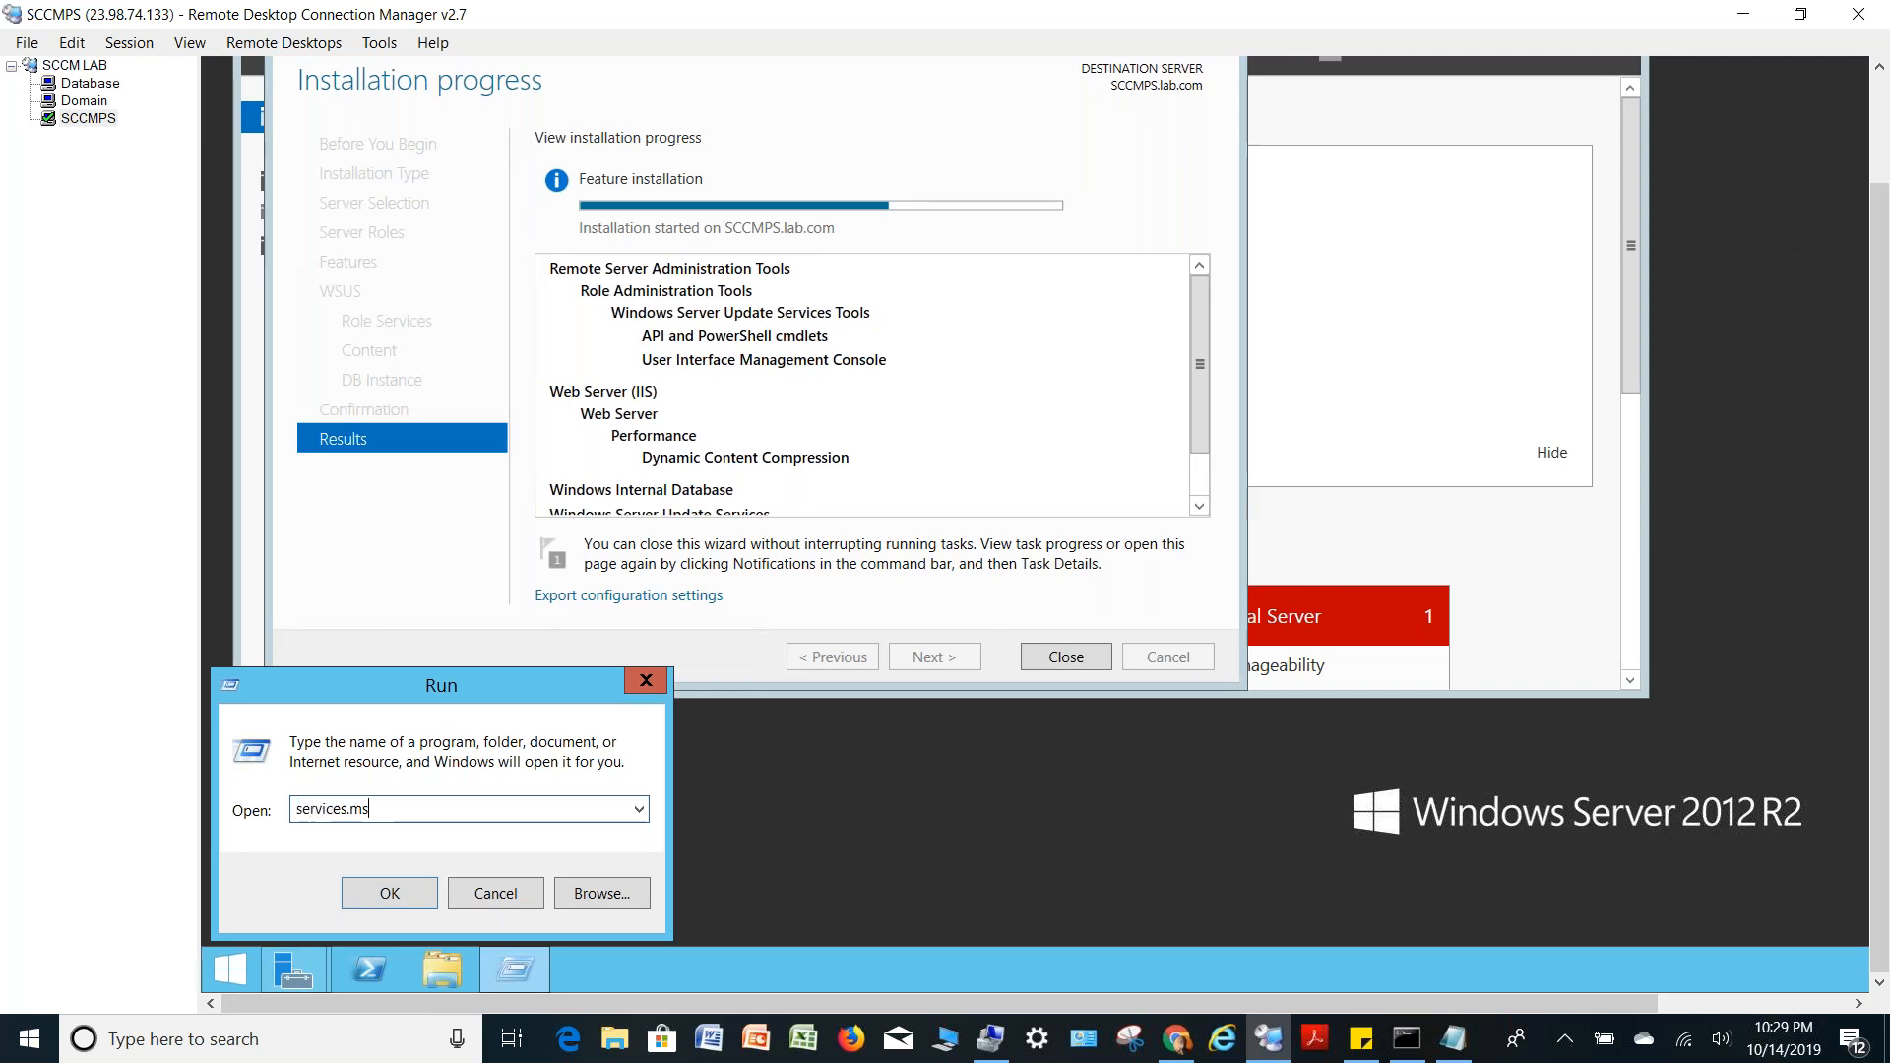
text(c)
key(Return)
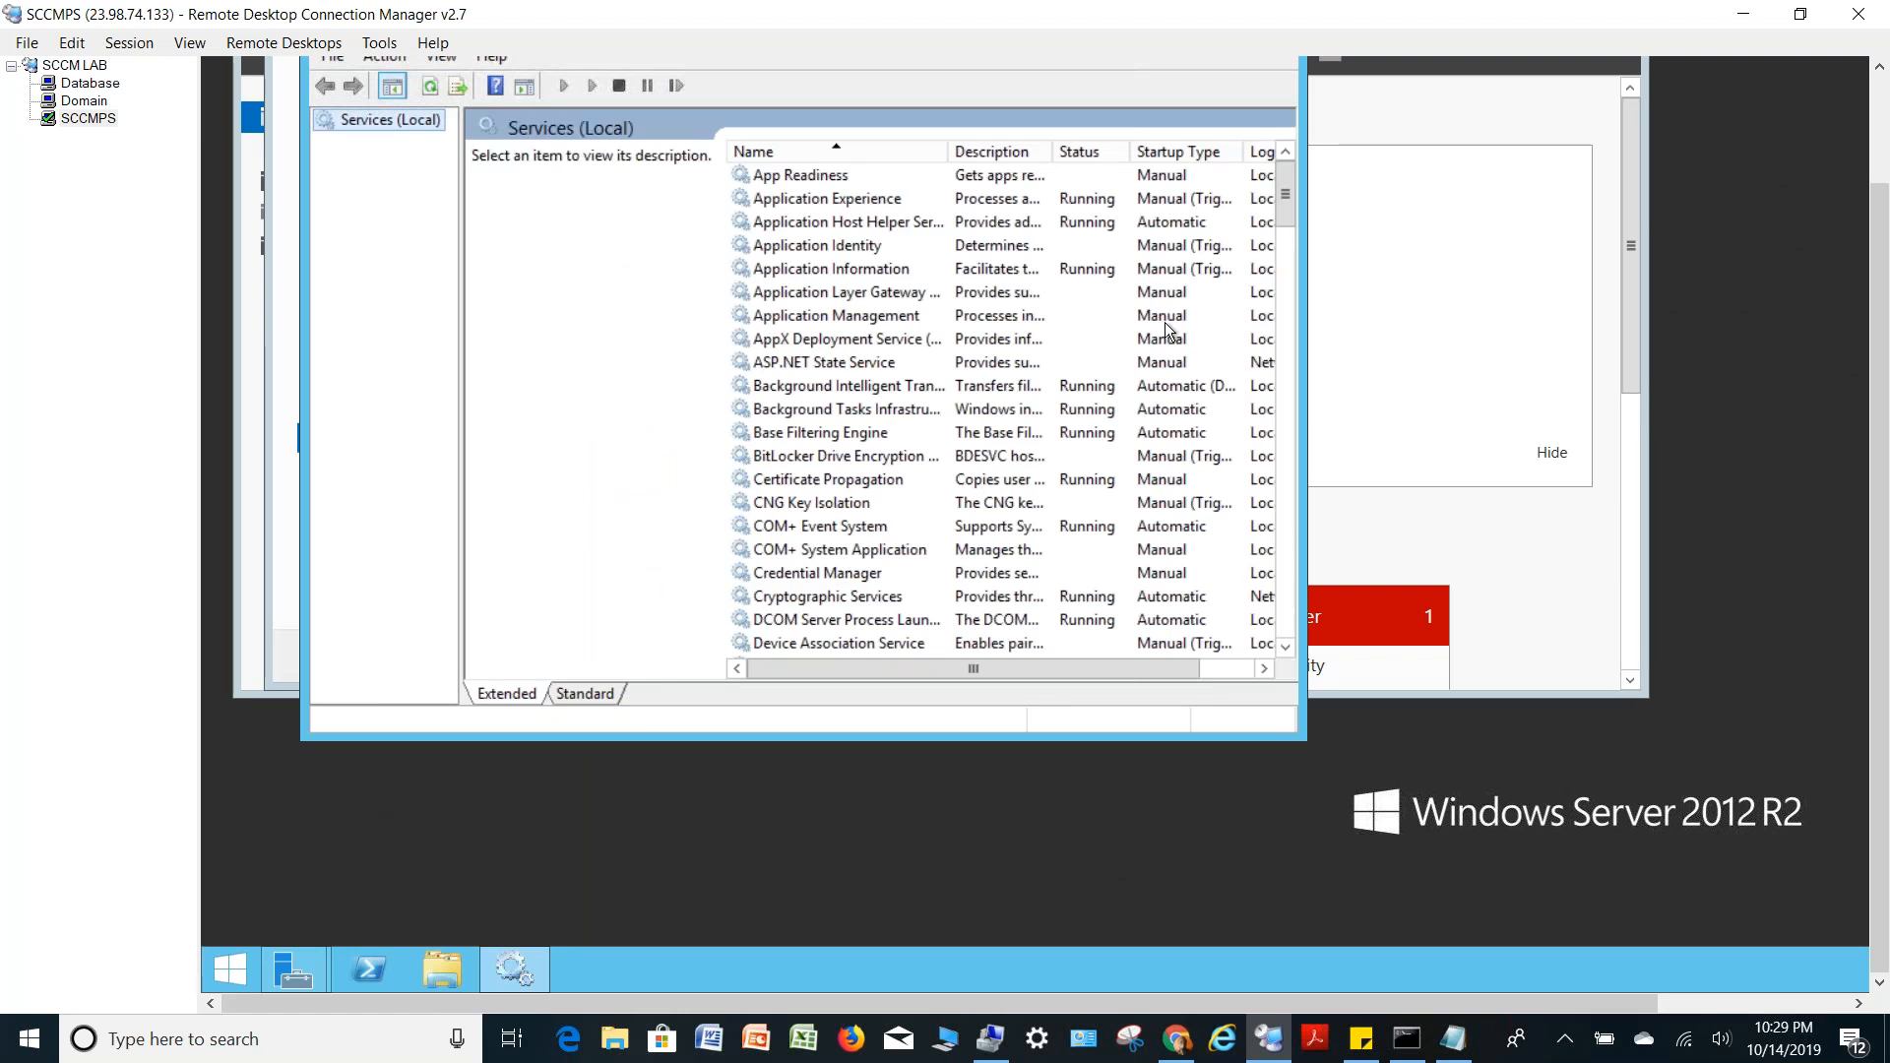
Look for the WSUS service at the end of the services list, and close the Add Roles and Features Wizard
key(c)
key(c)
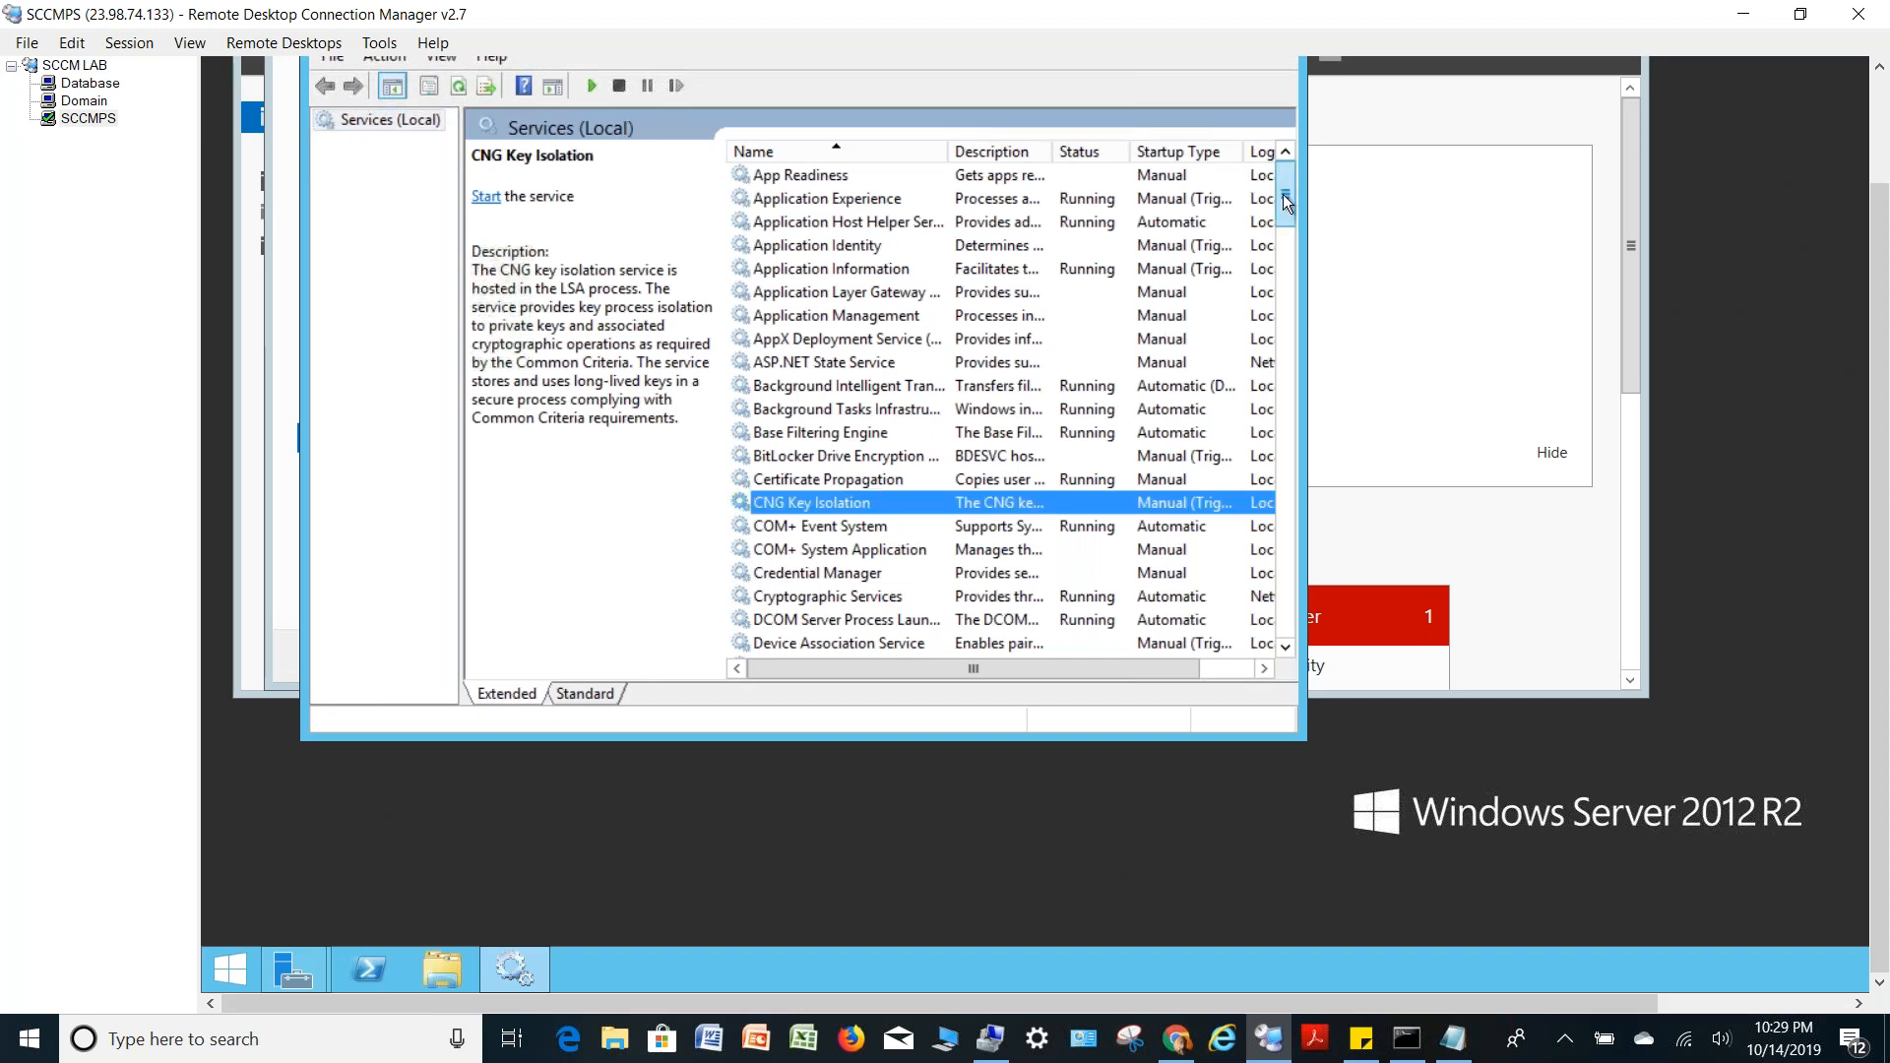
drag(1284, 193, 1279, 628)
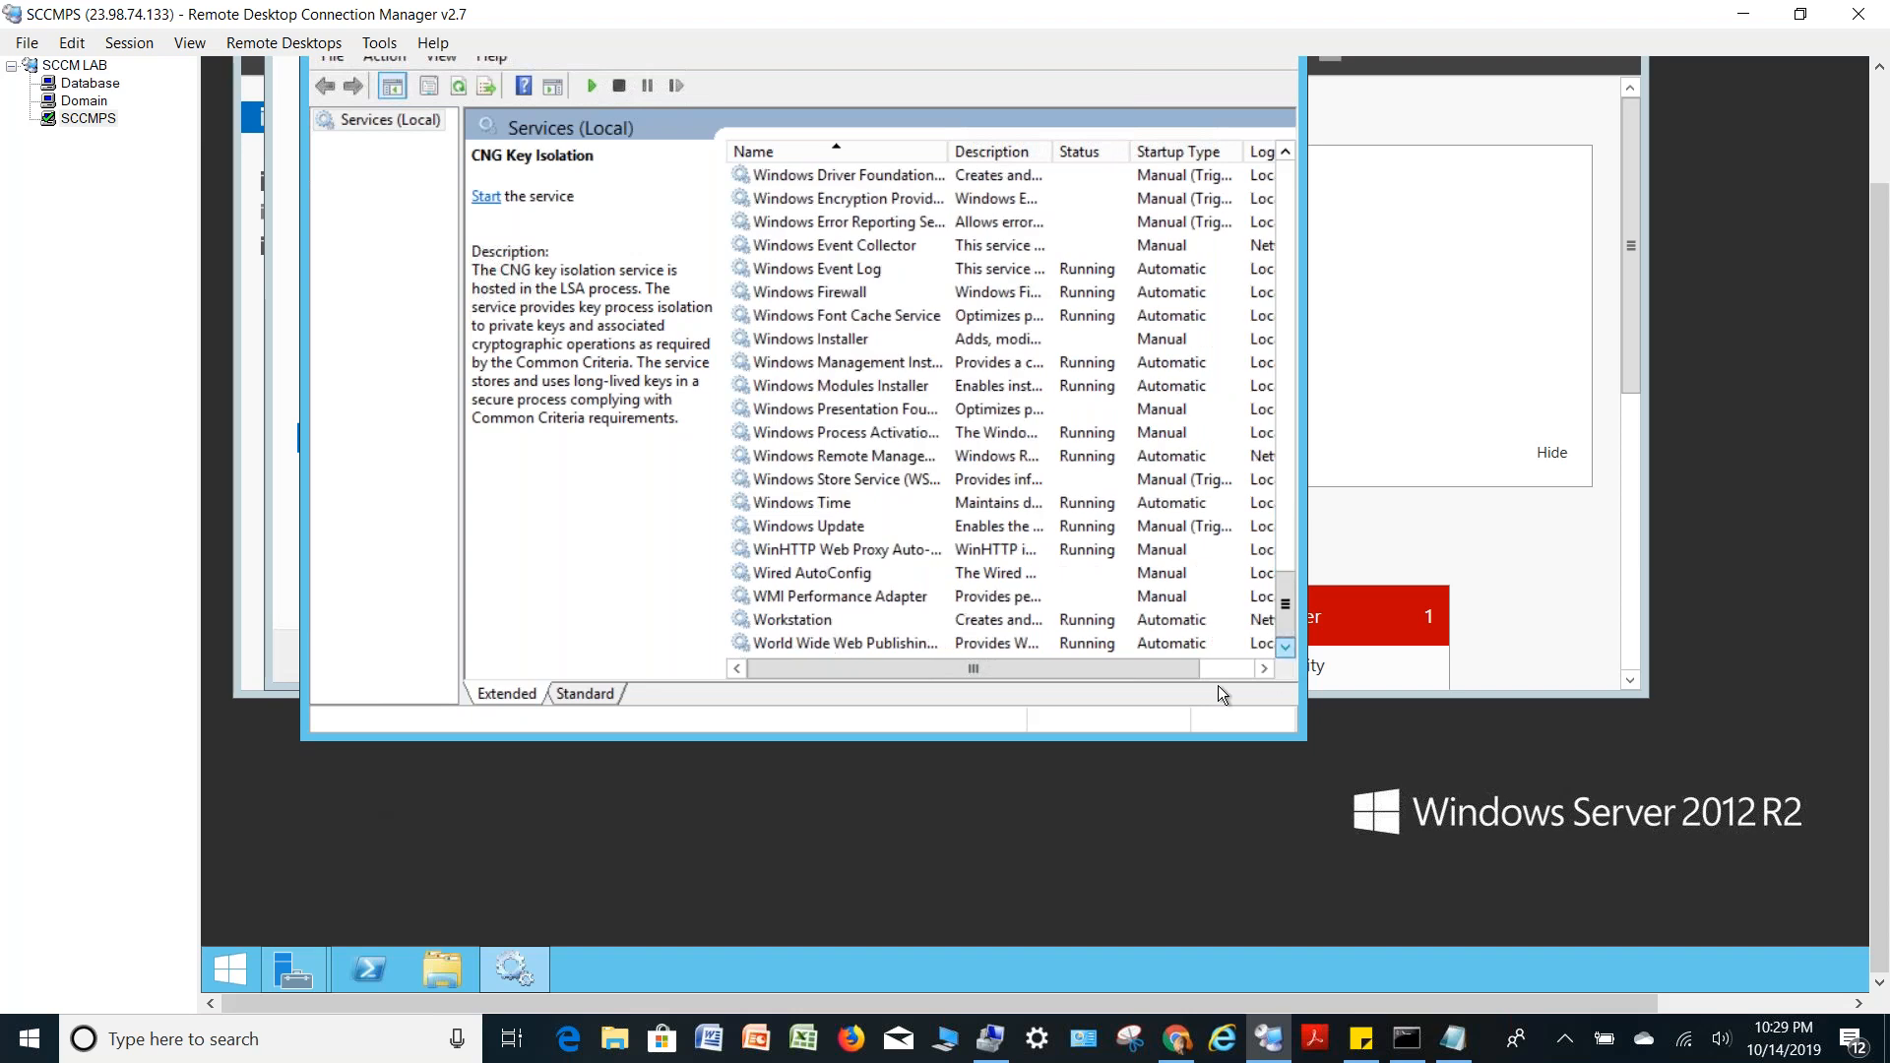
click(311, 976)
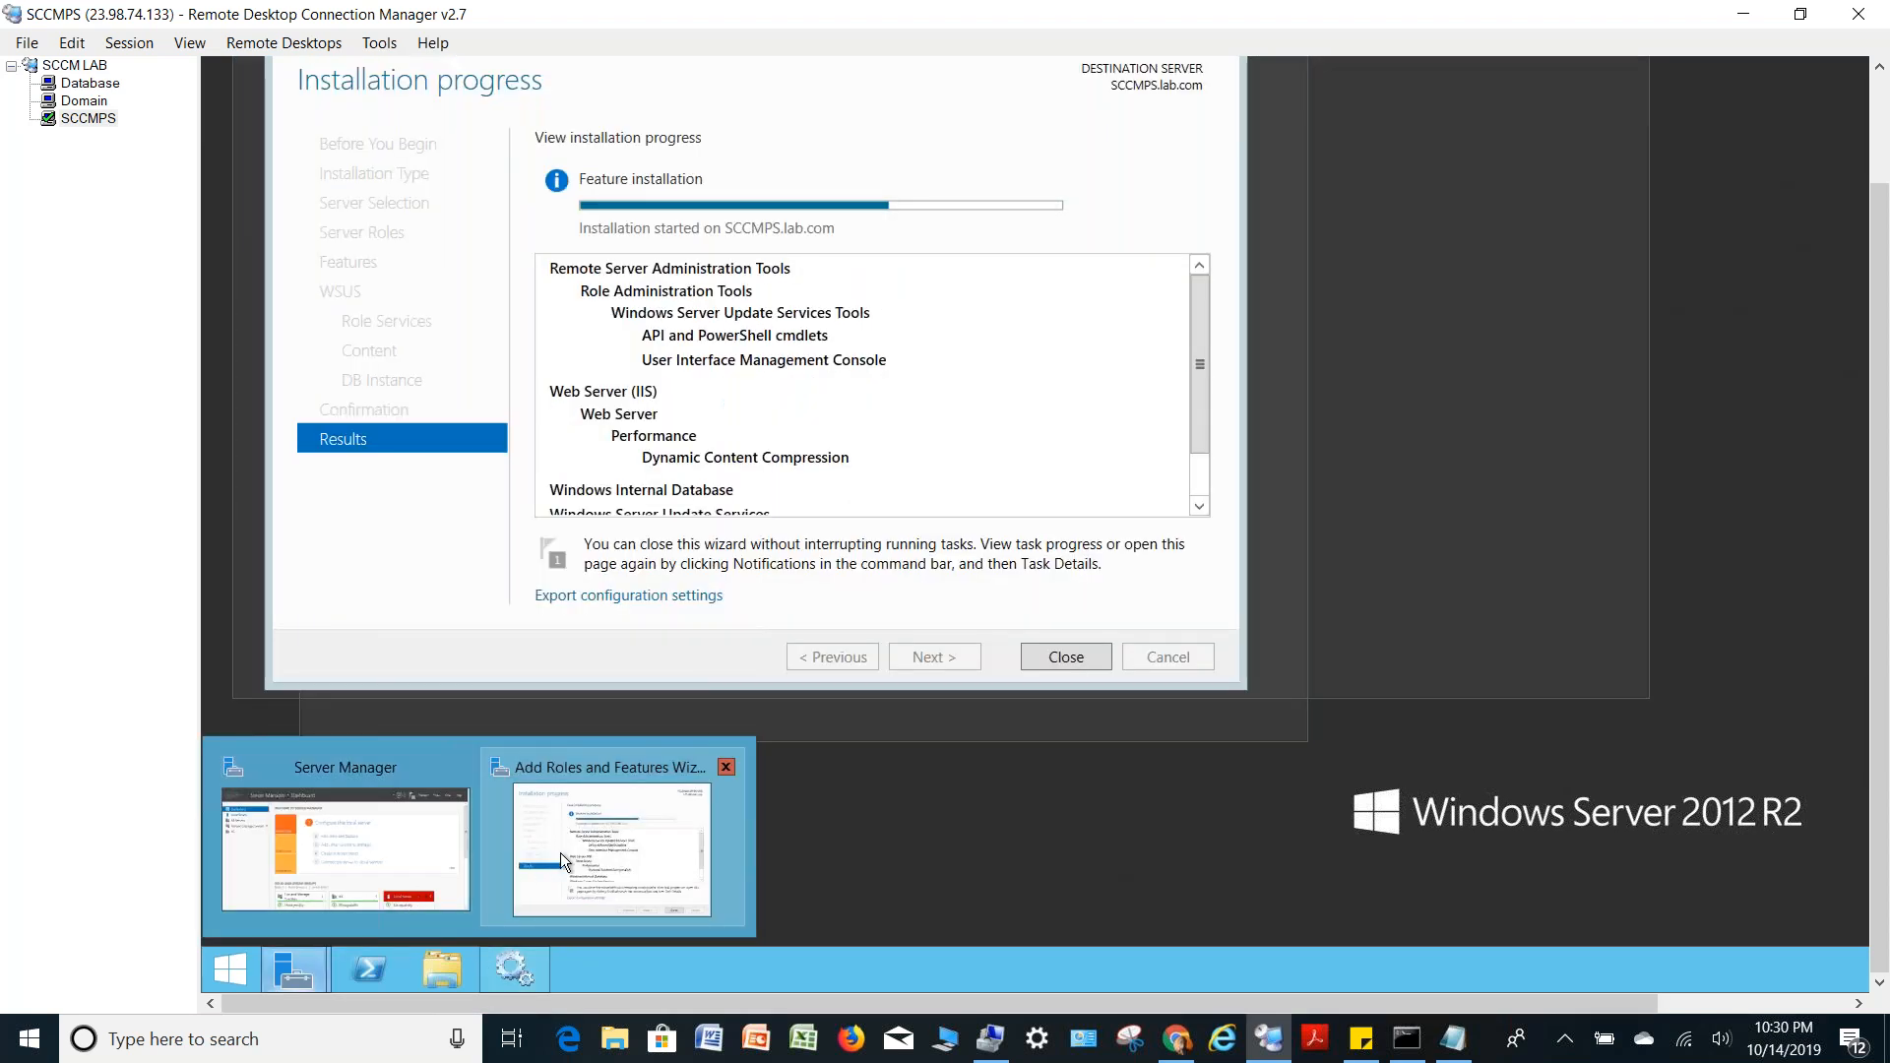
click(559, 852)
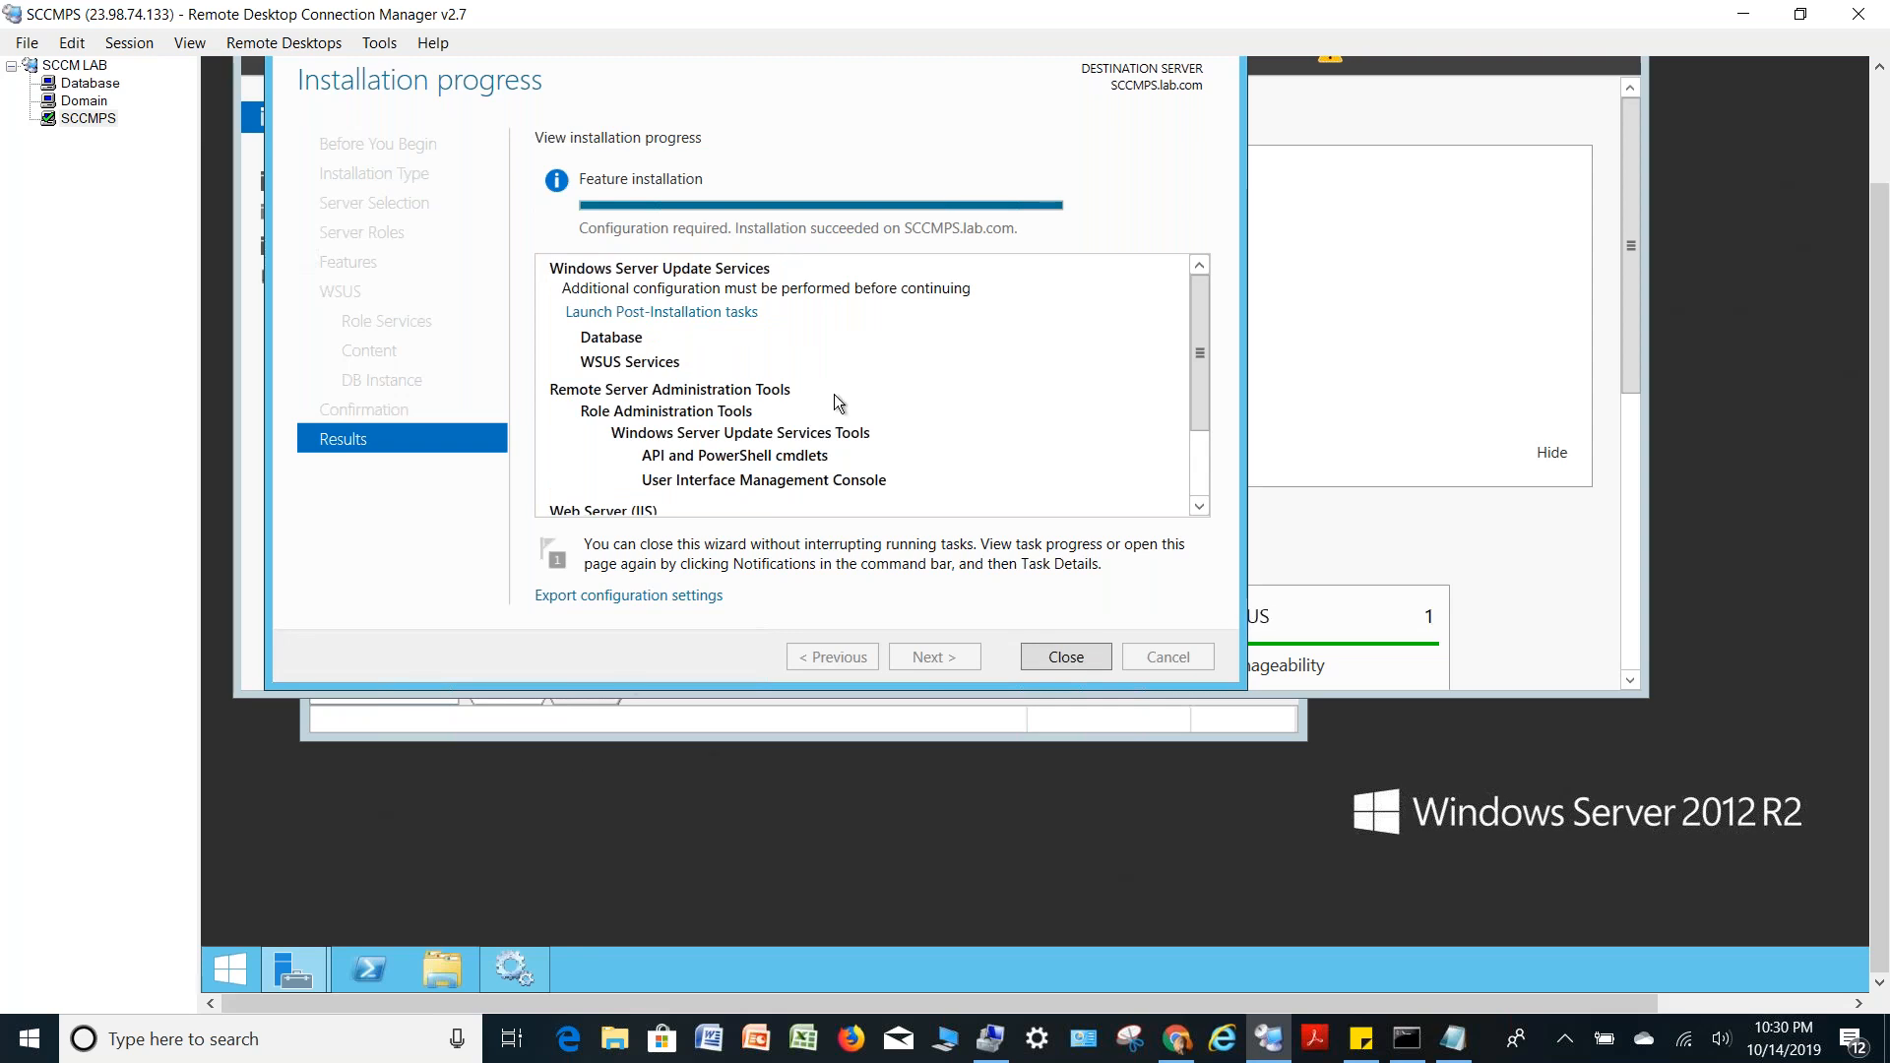
click(1063, 658)
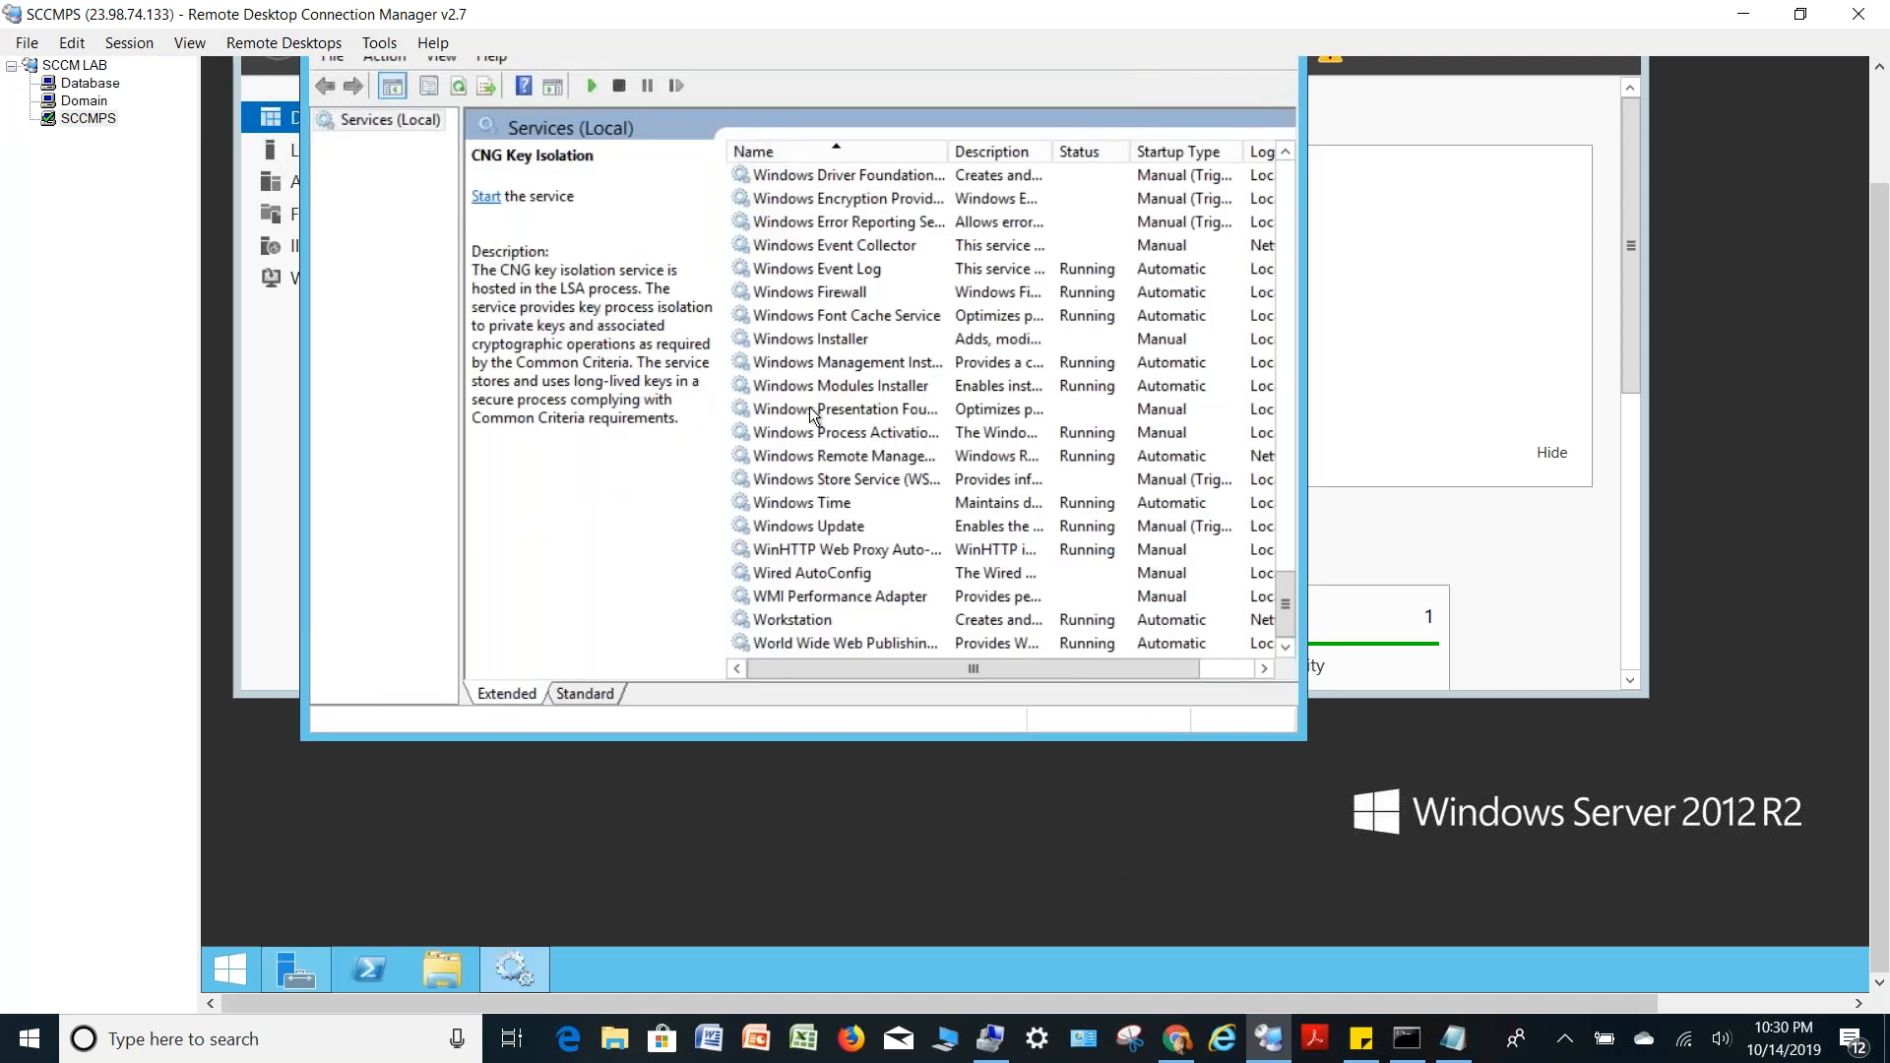
Refresh the services list and set the WSUS Service startup type to Automatic
click(460, 89)
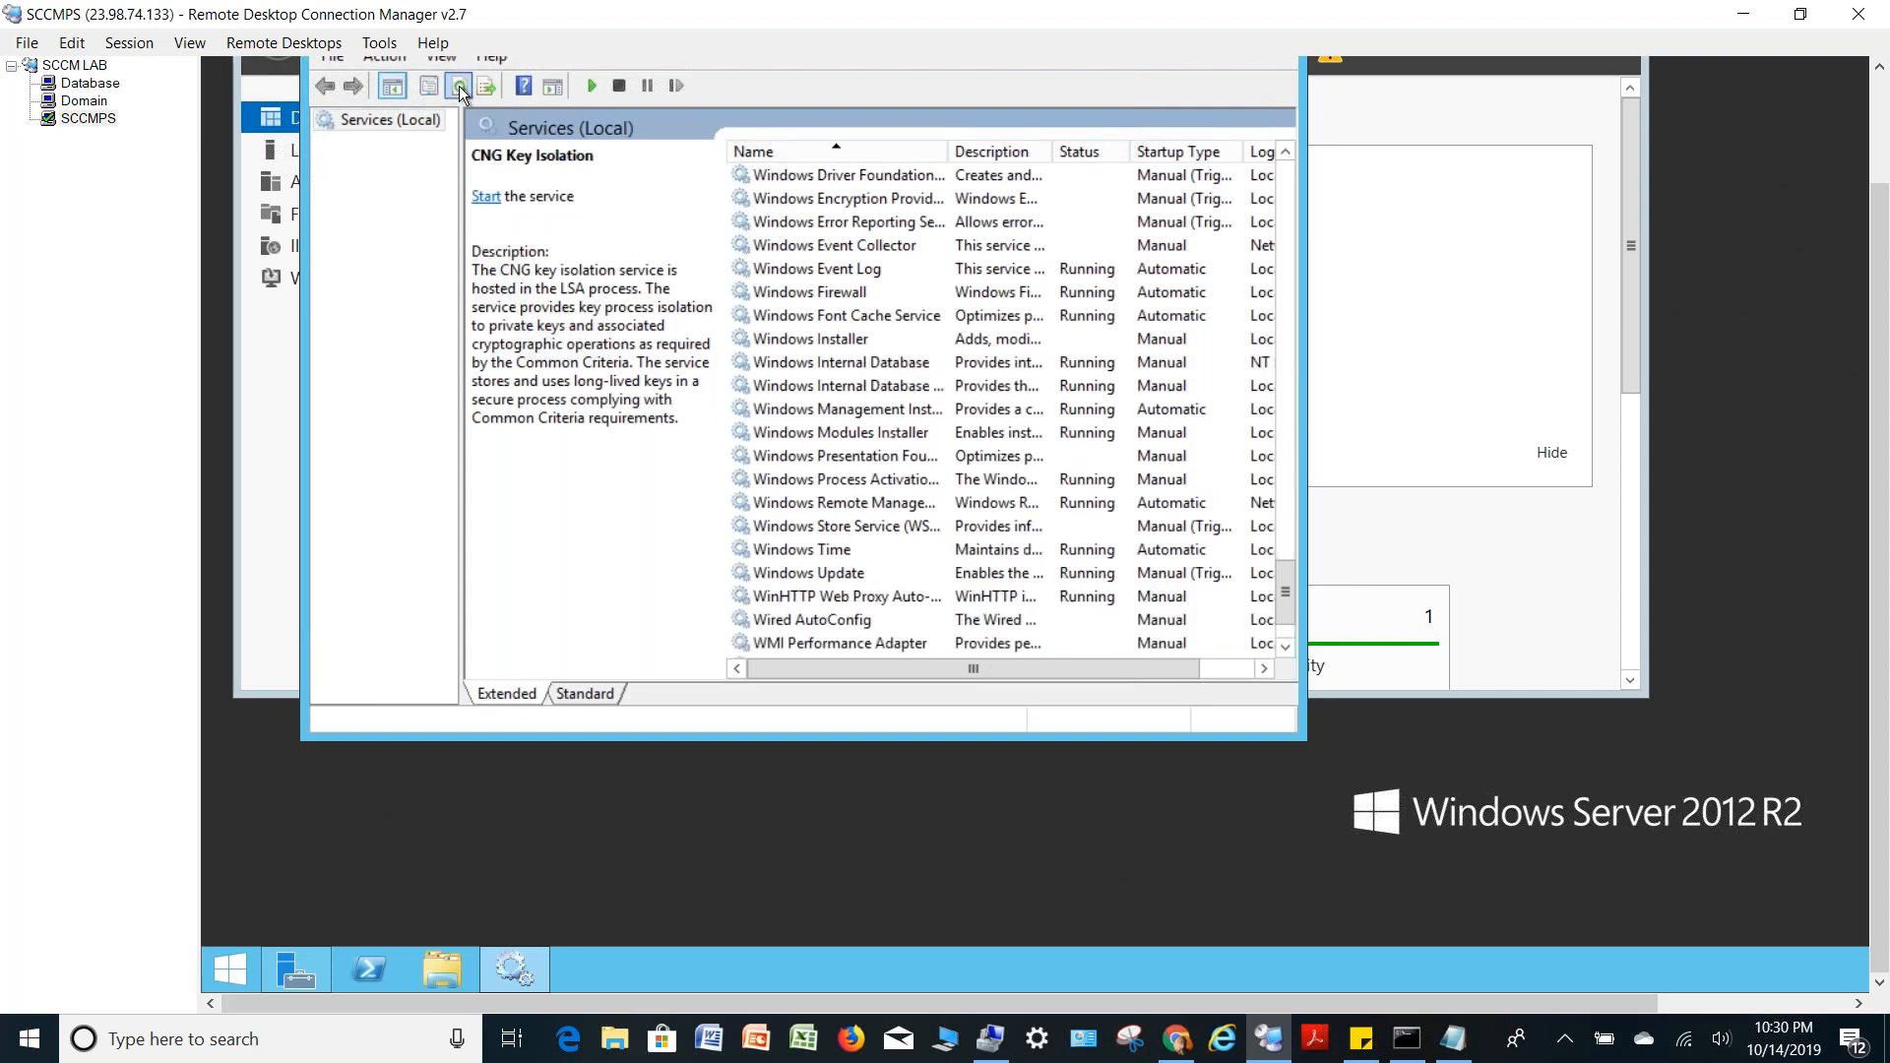
click(1286, 647)
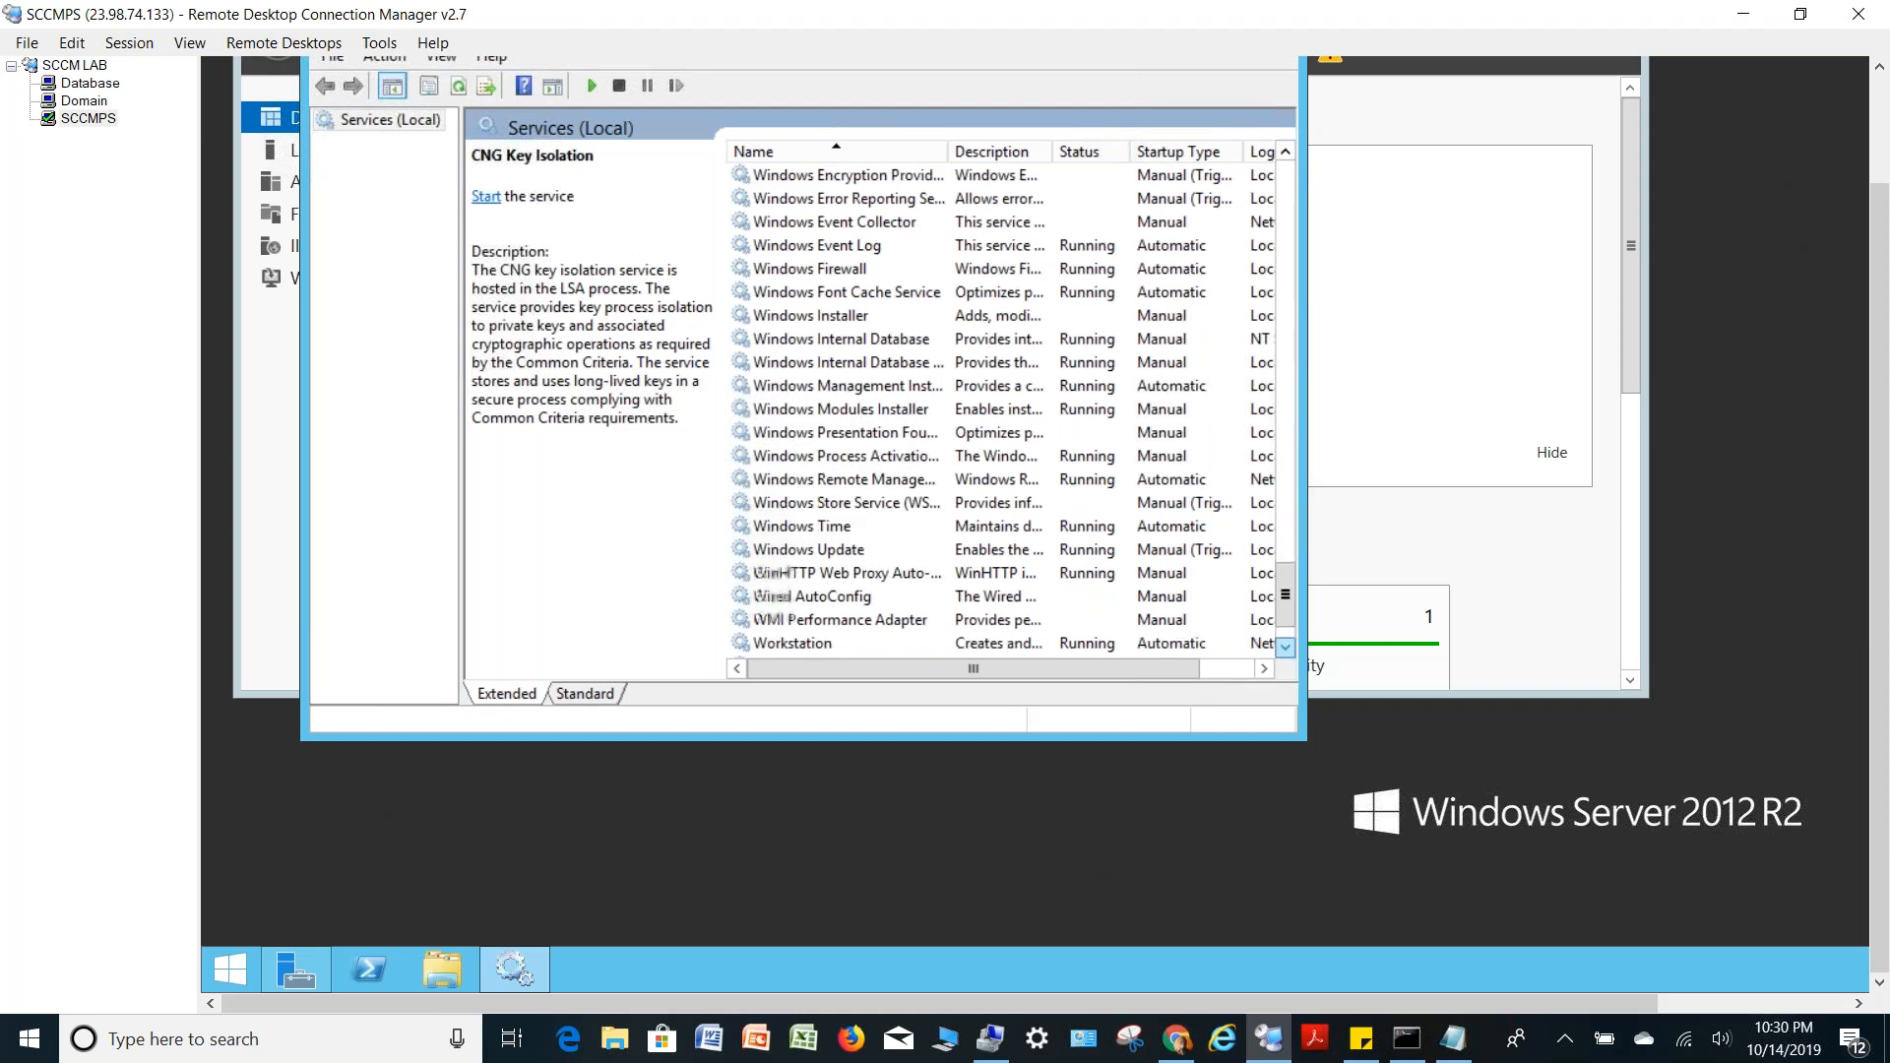
click(1286, 648)
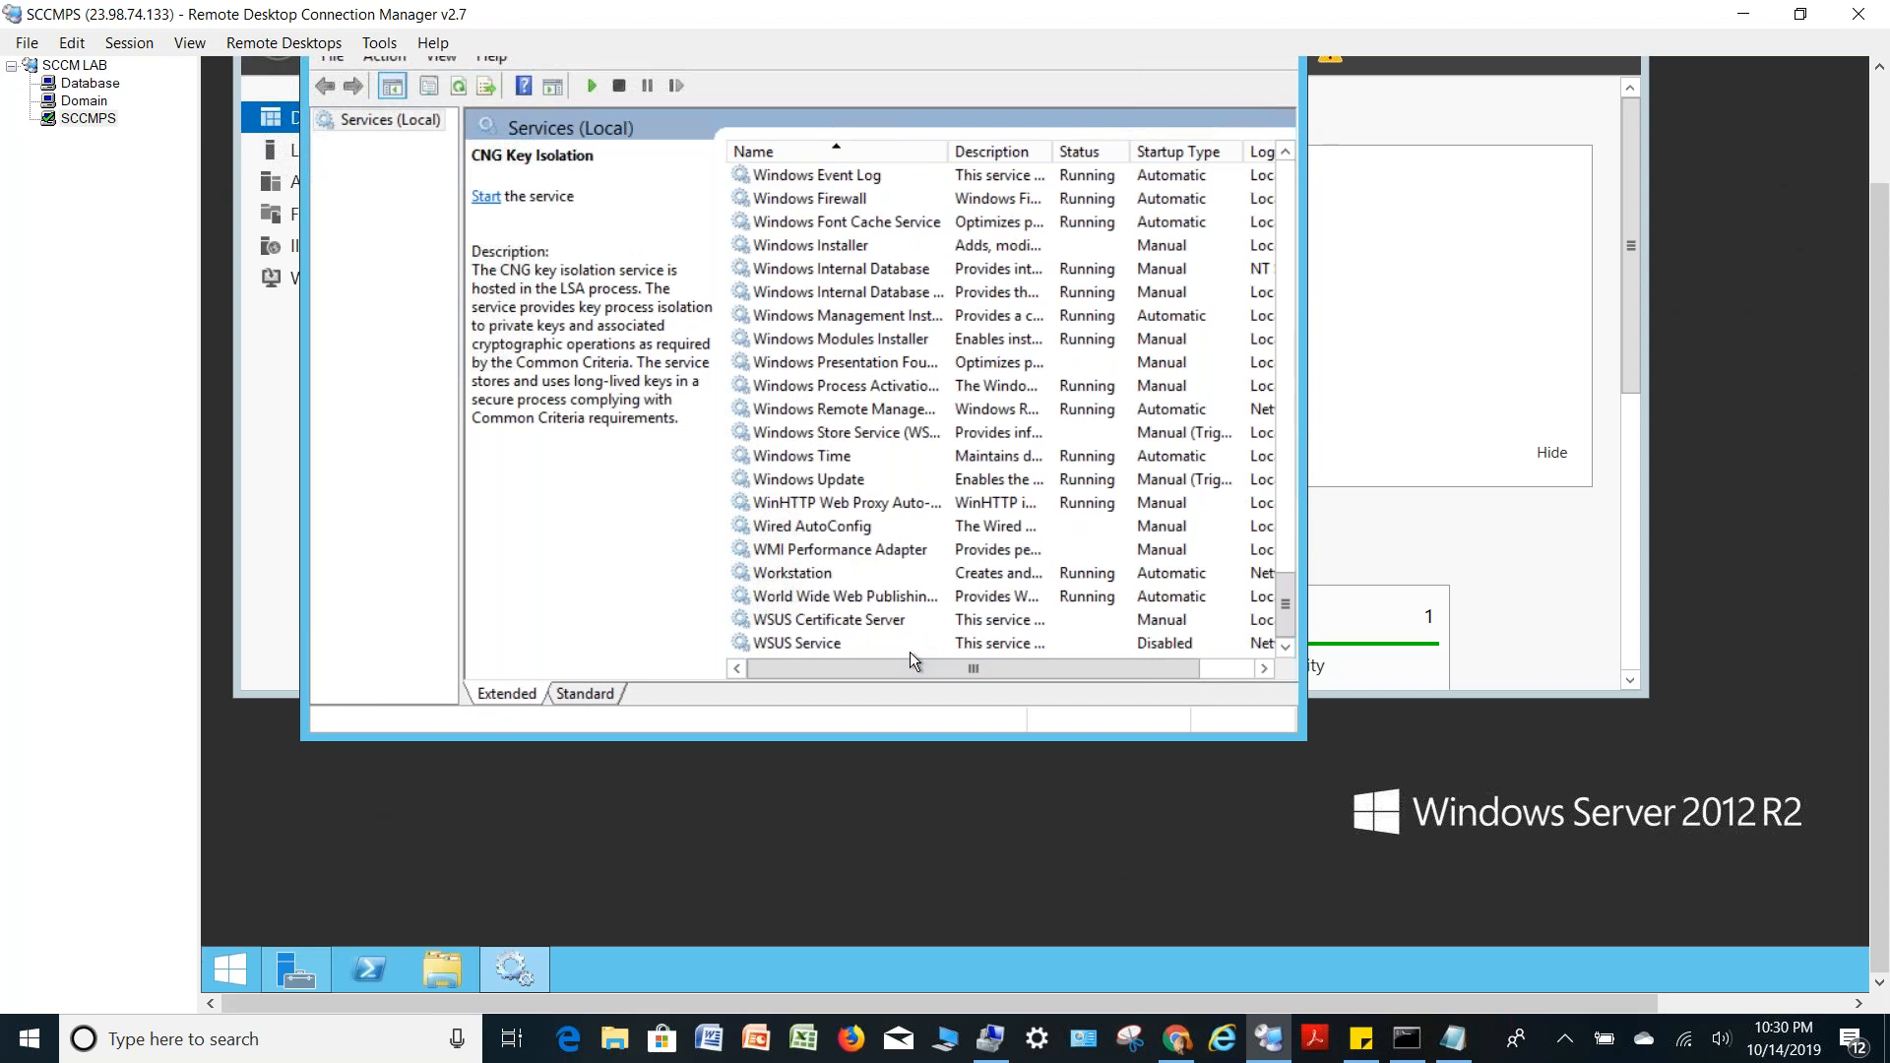
click(1090, 641)
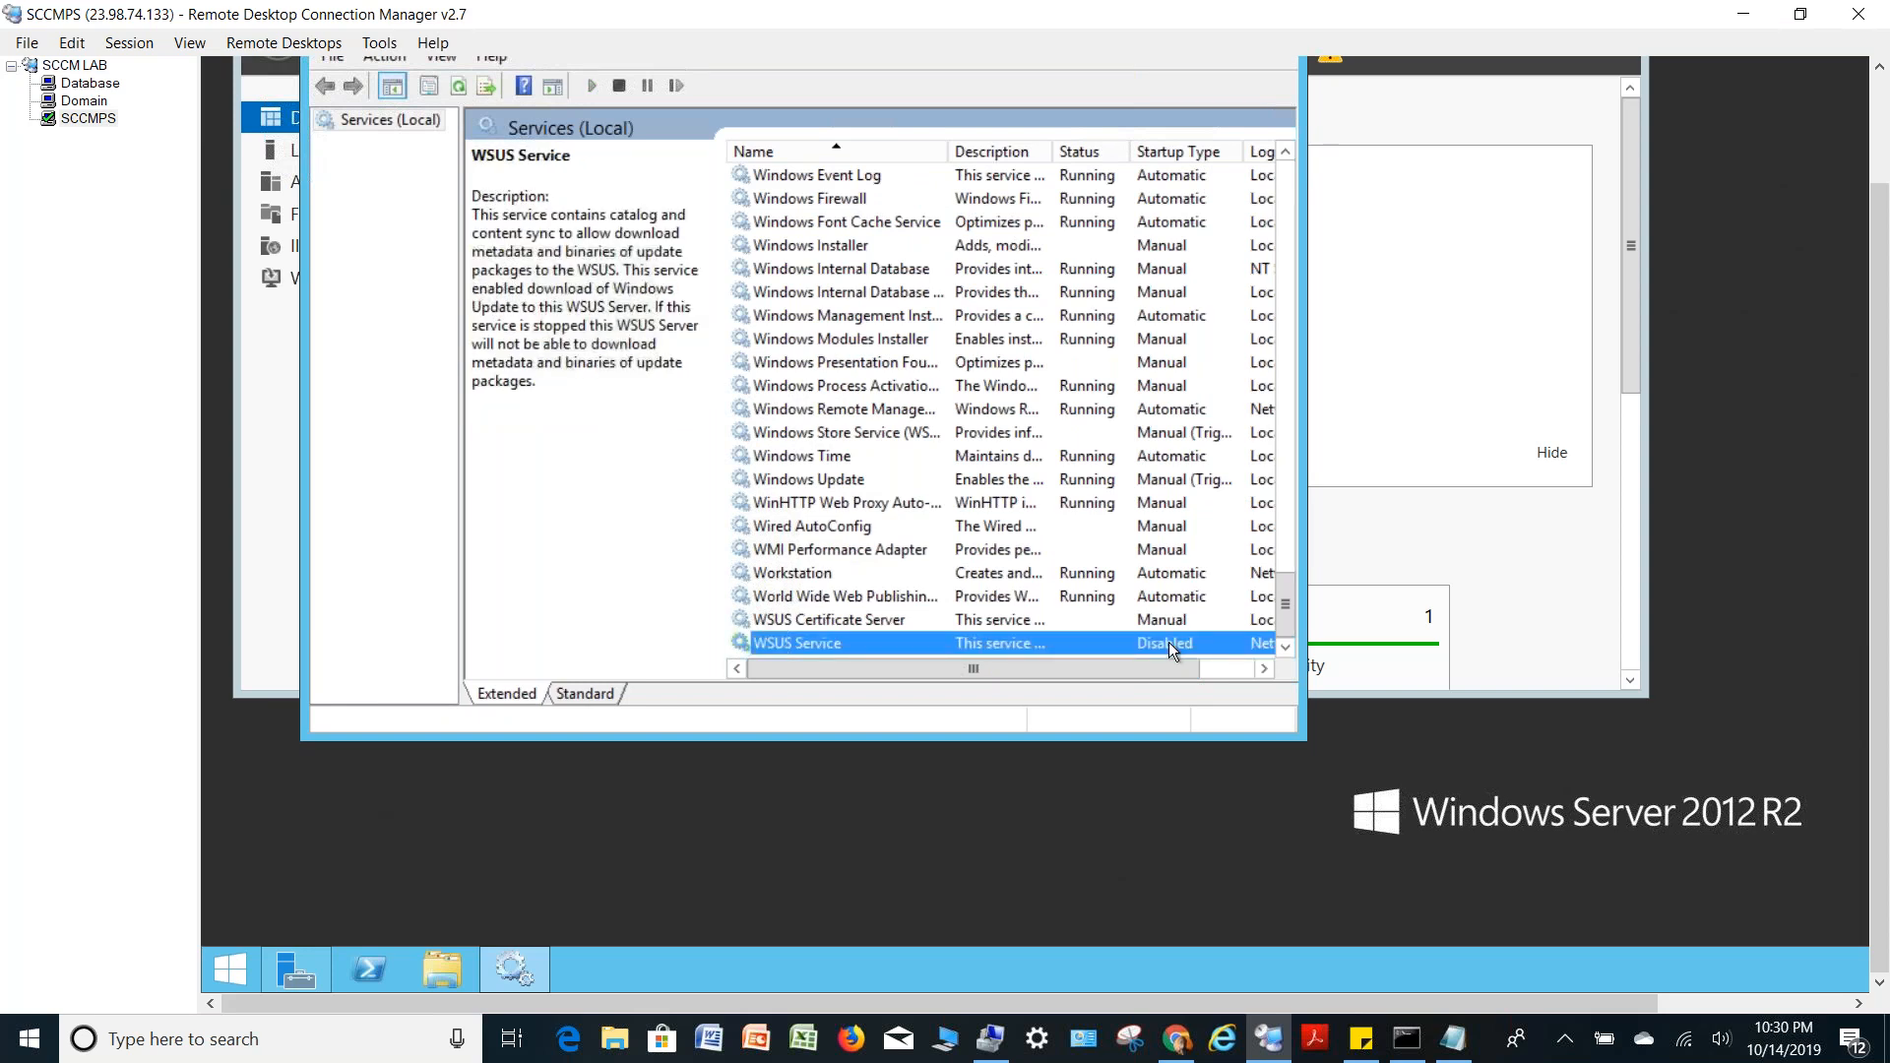
double_click(1167, 642)
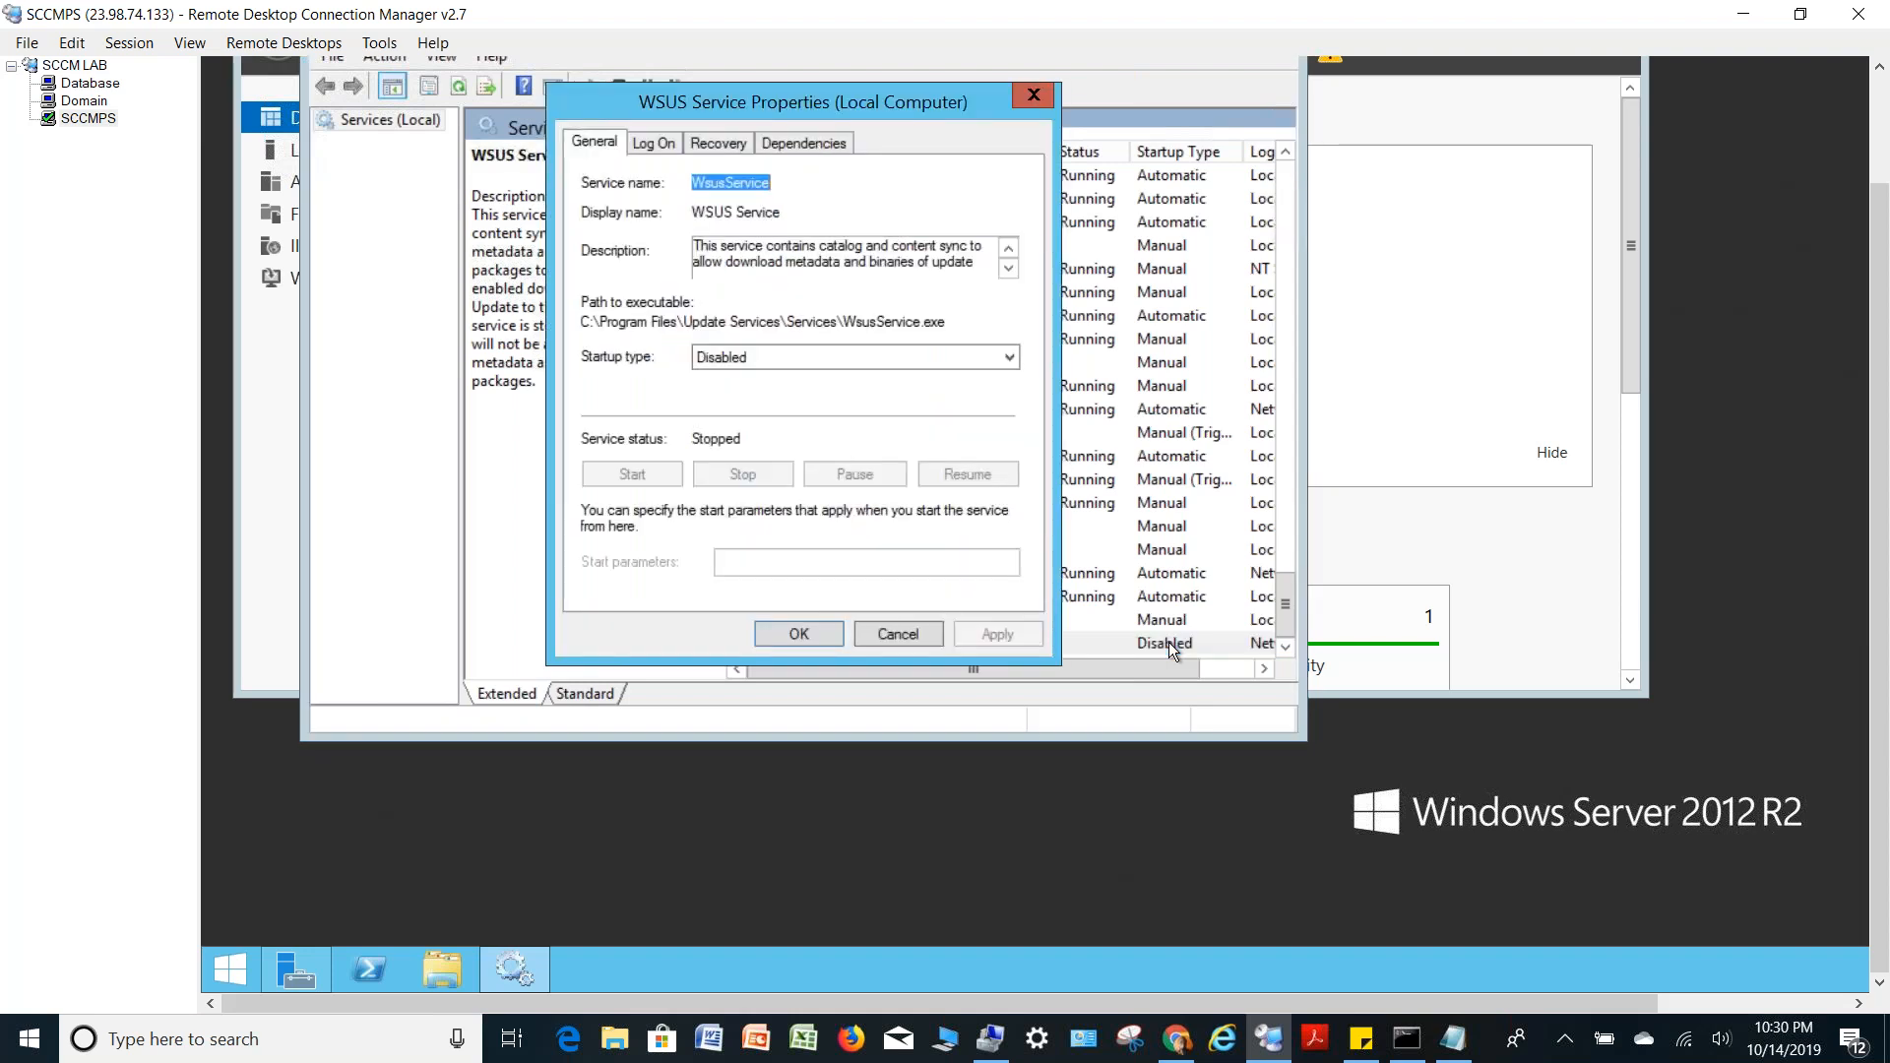
click(781, 363)
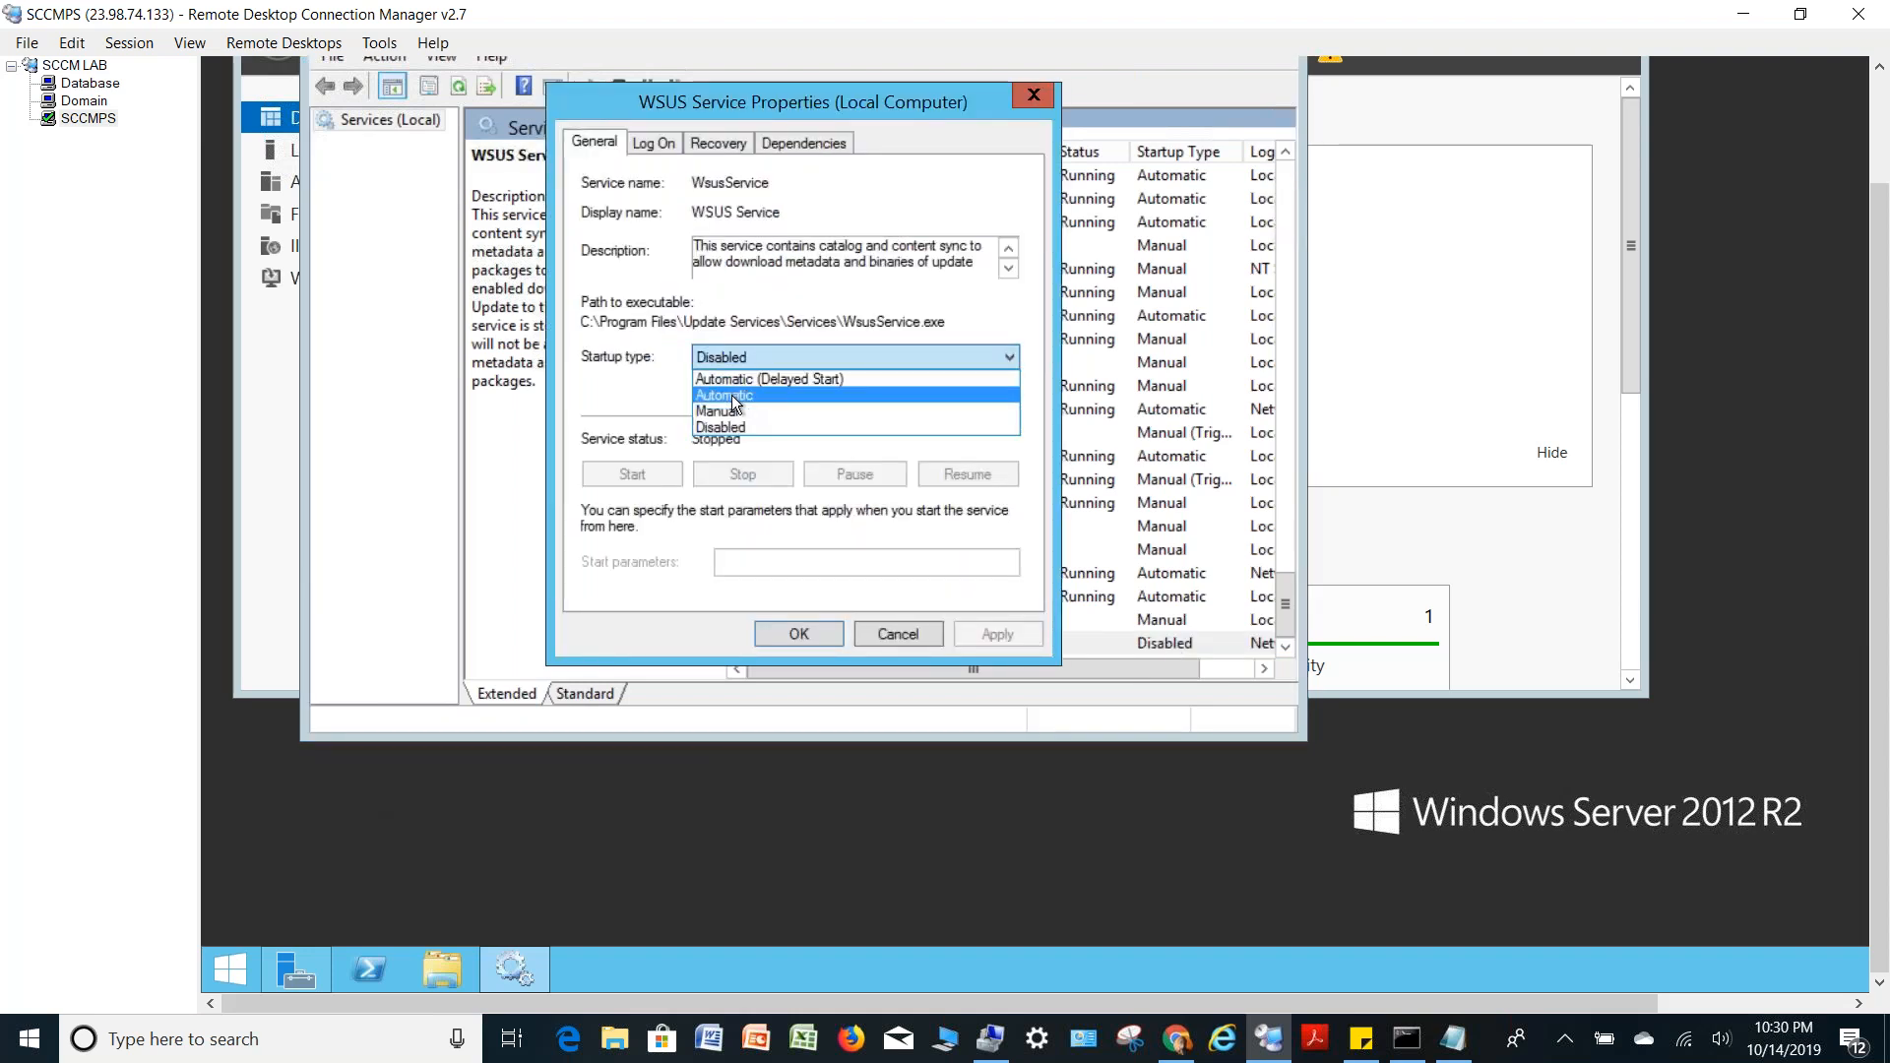
click(732, 395)
click(994, 633)
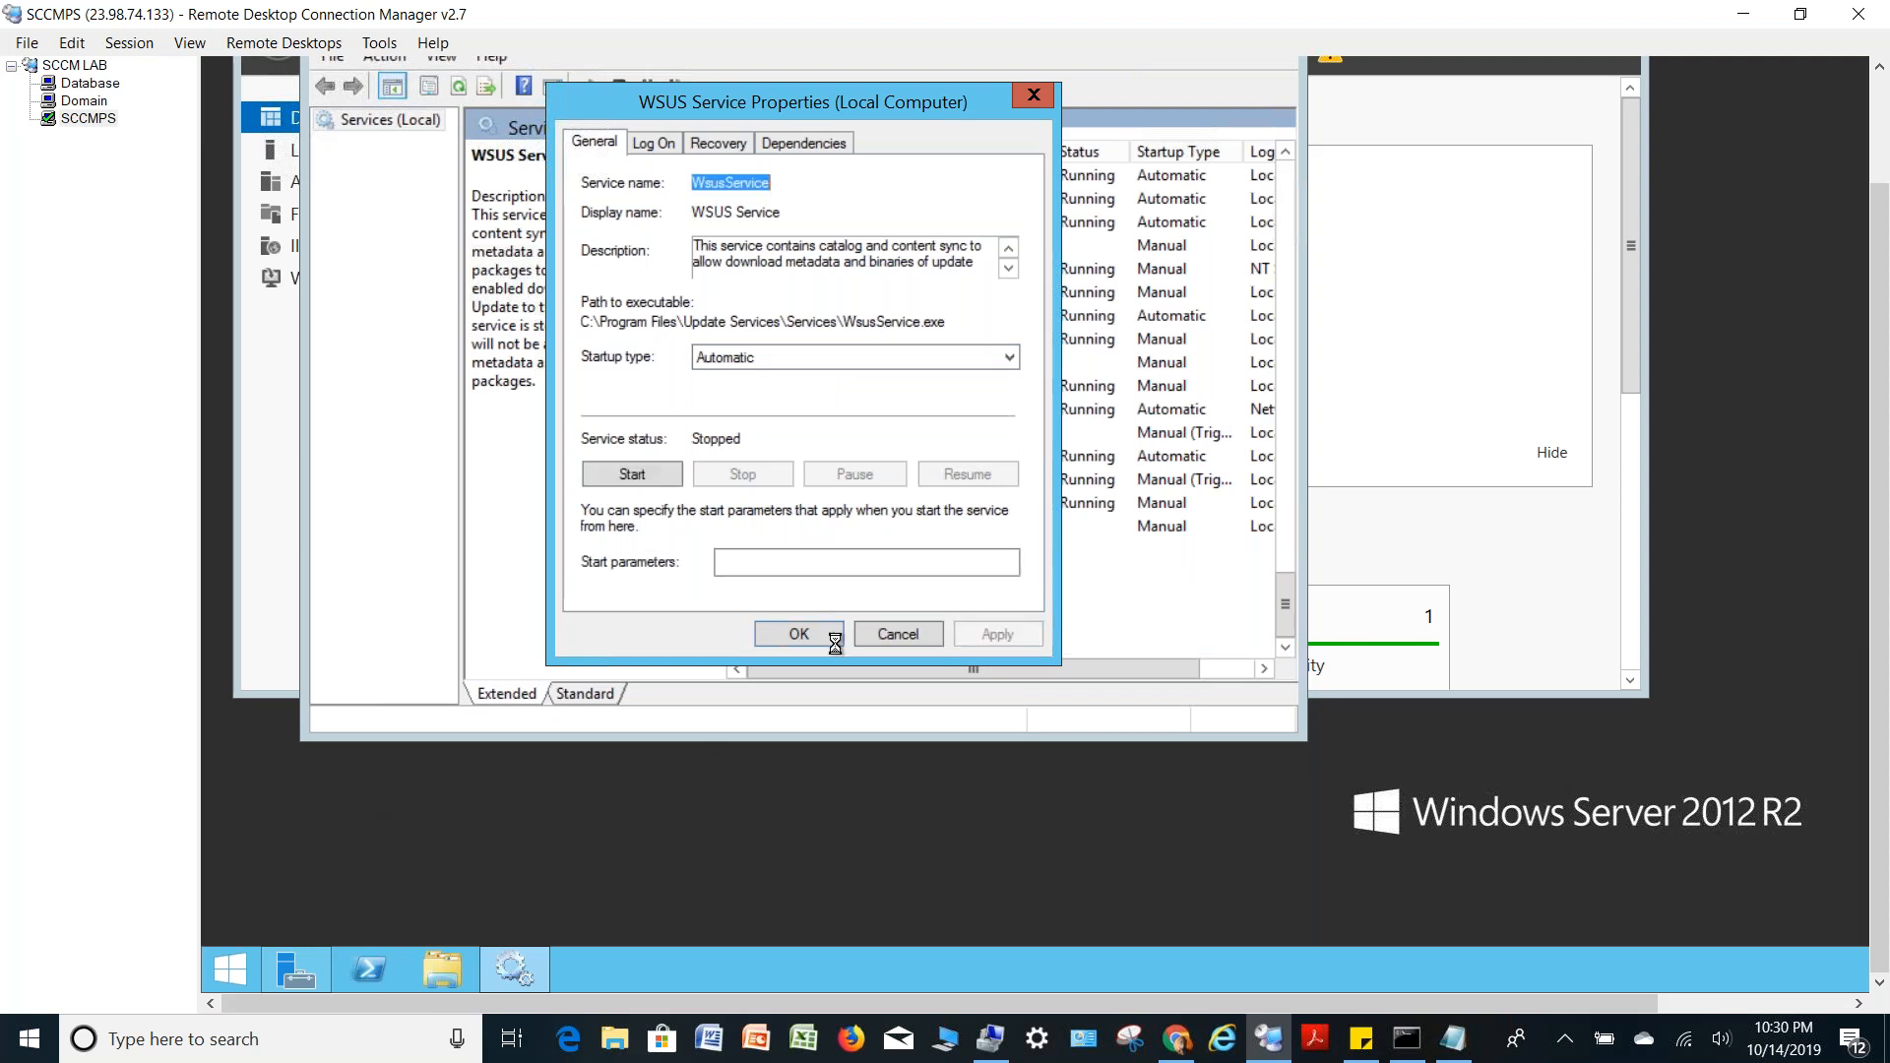
click(799, 635)
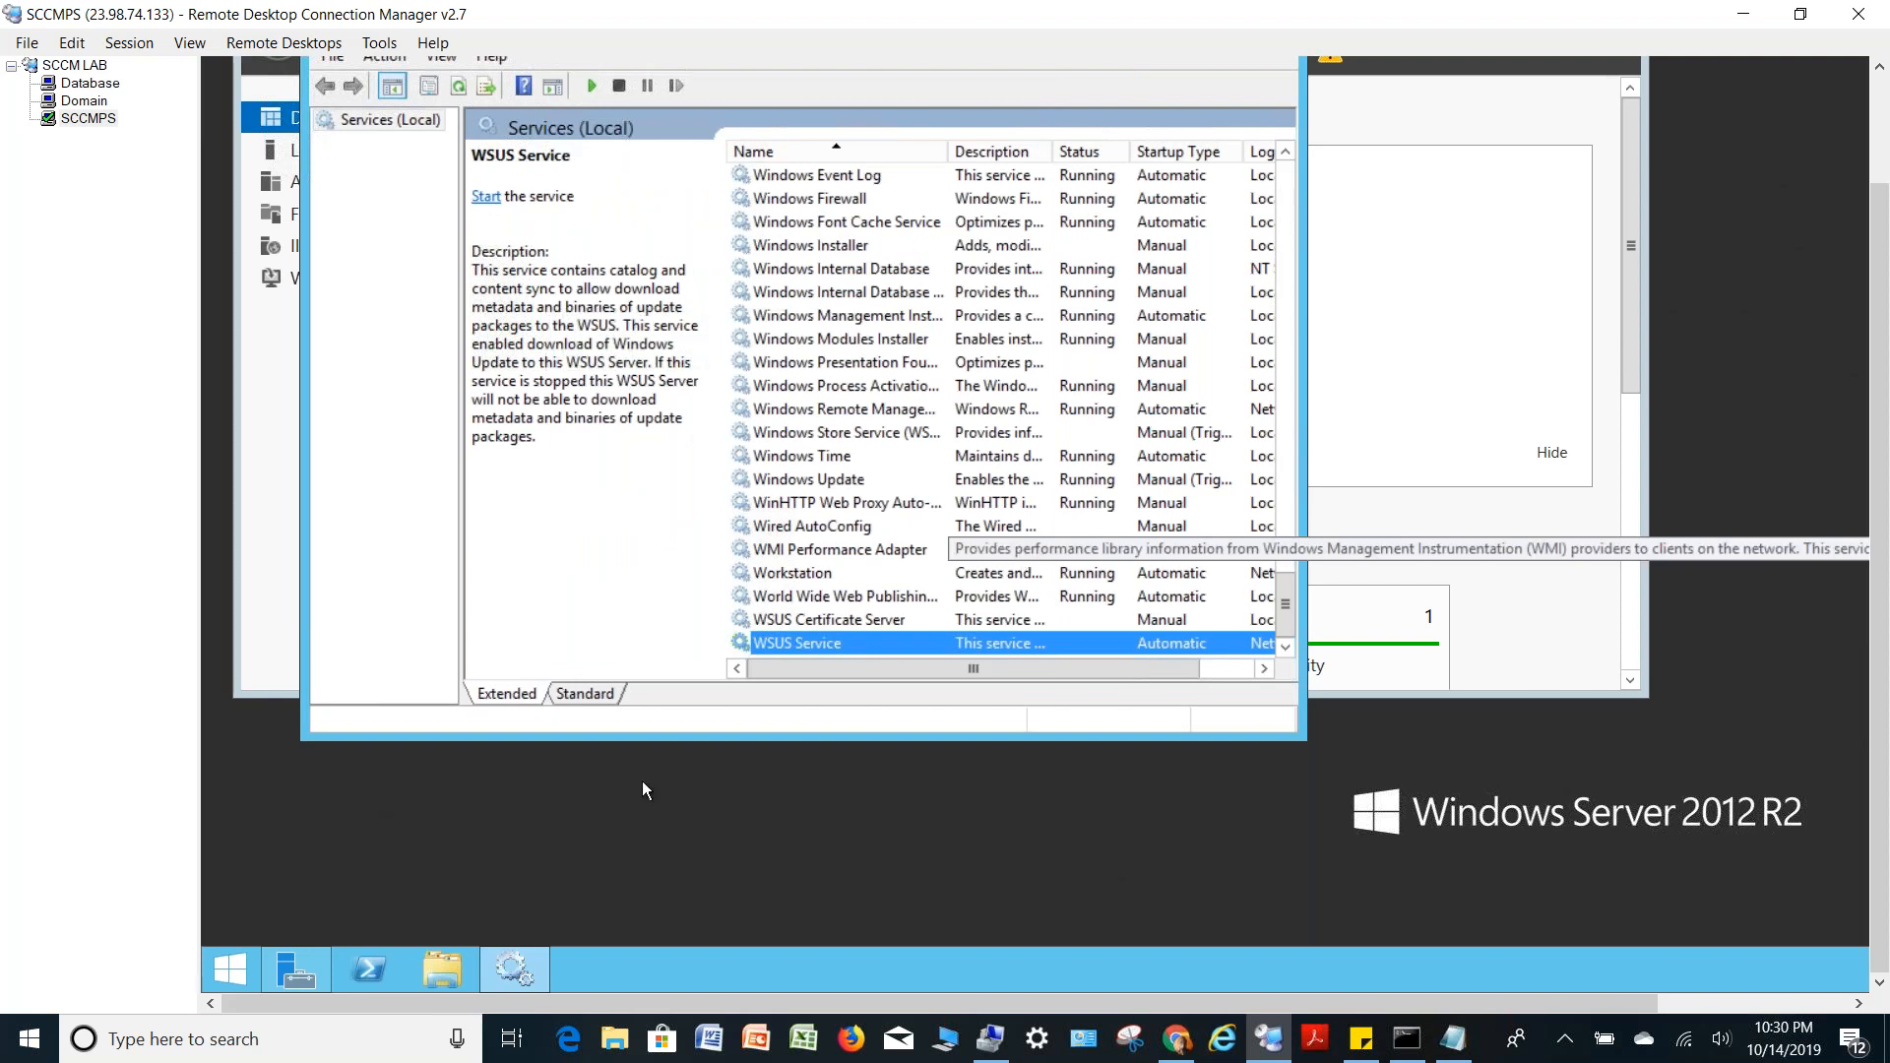
Return to Server Manager and launch the post-installation tasks for Windows Server Update Services
click(288, 976)
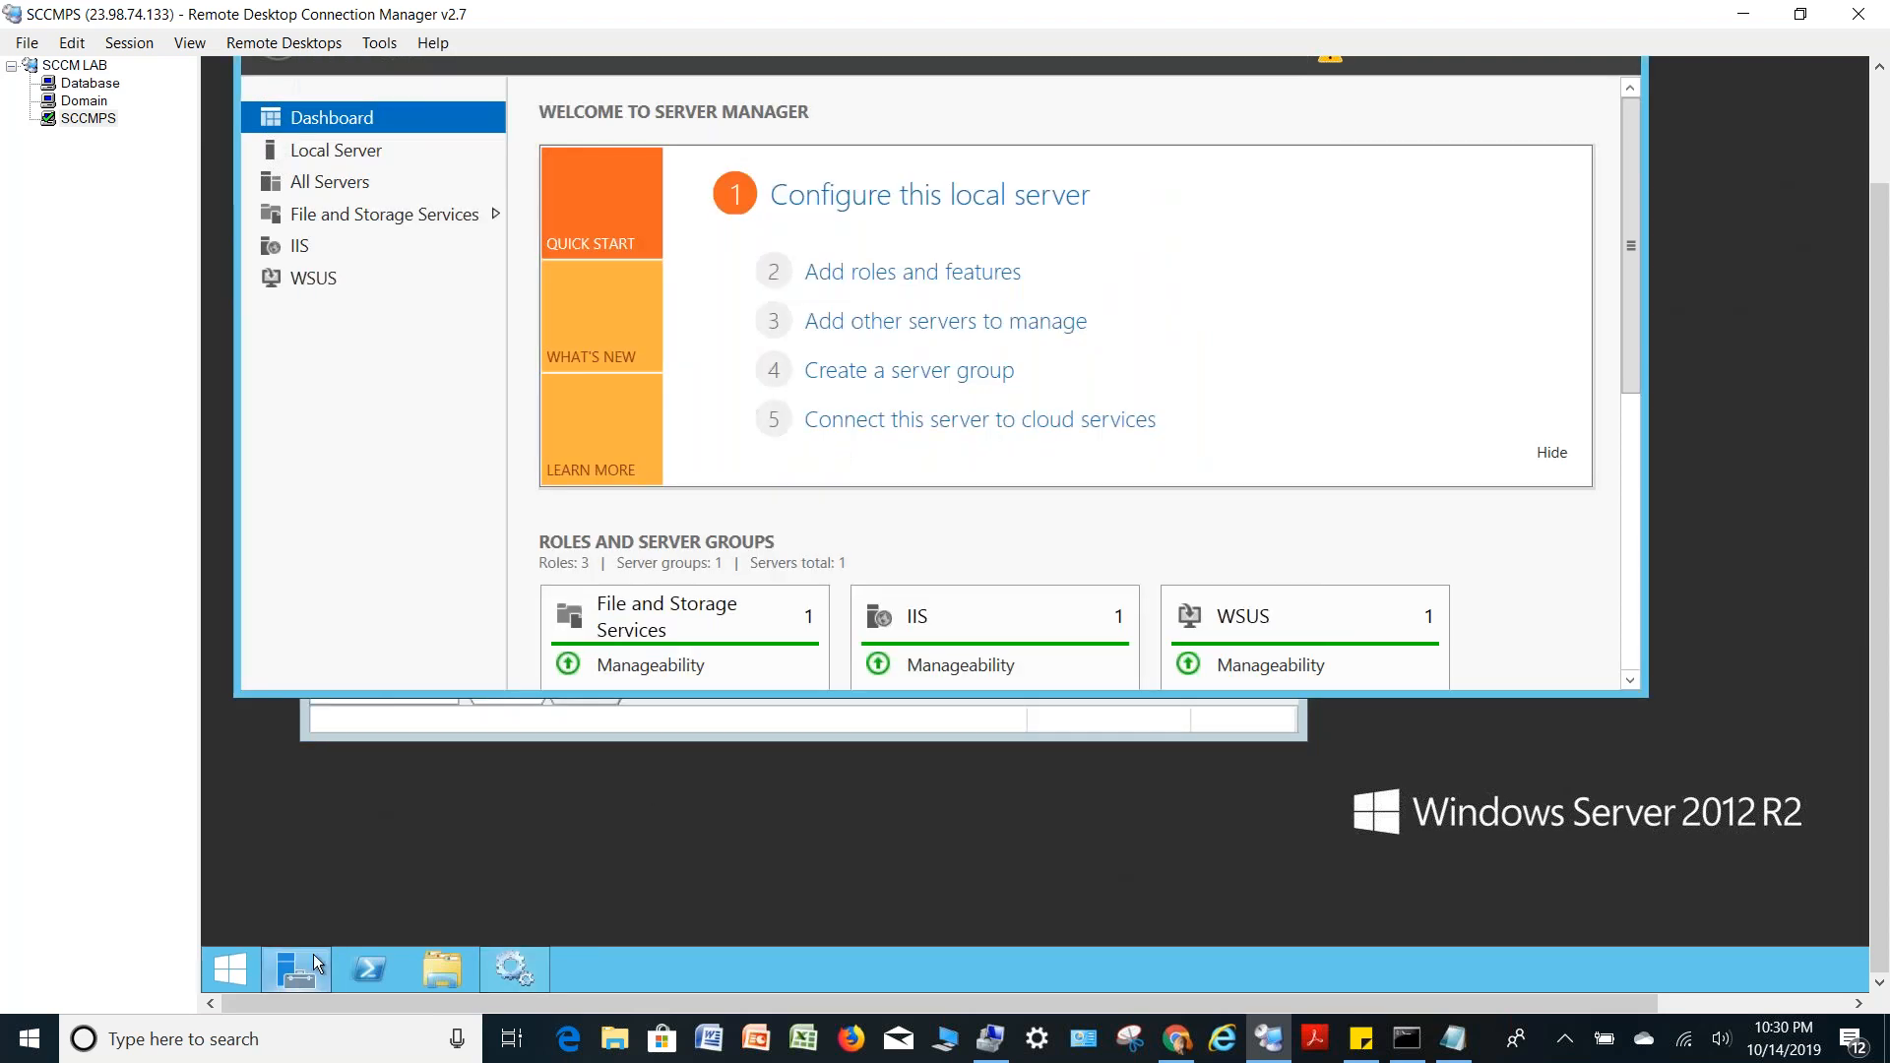
click(1880, 102)
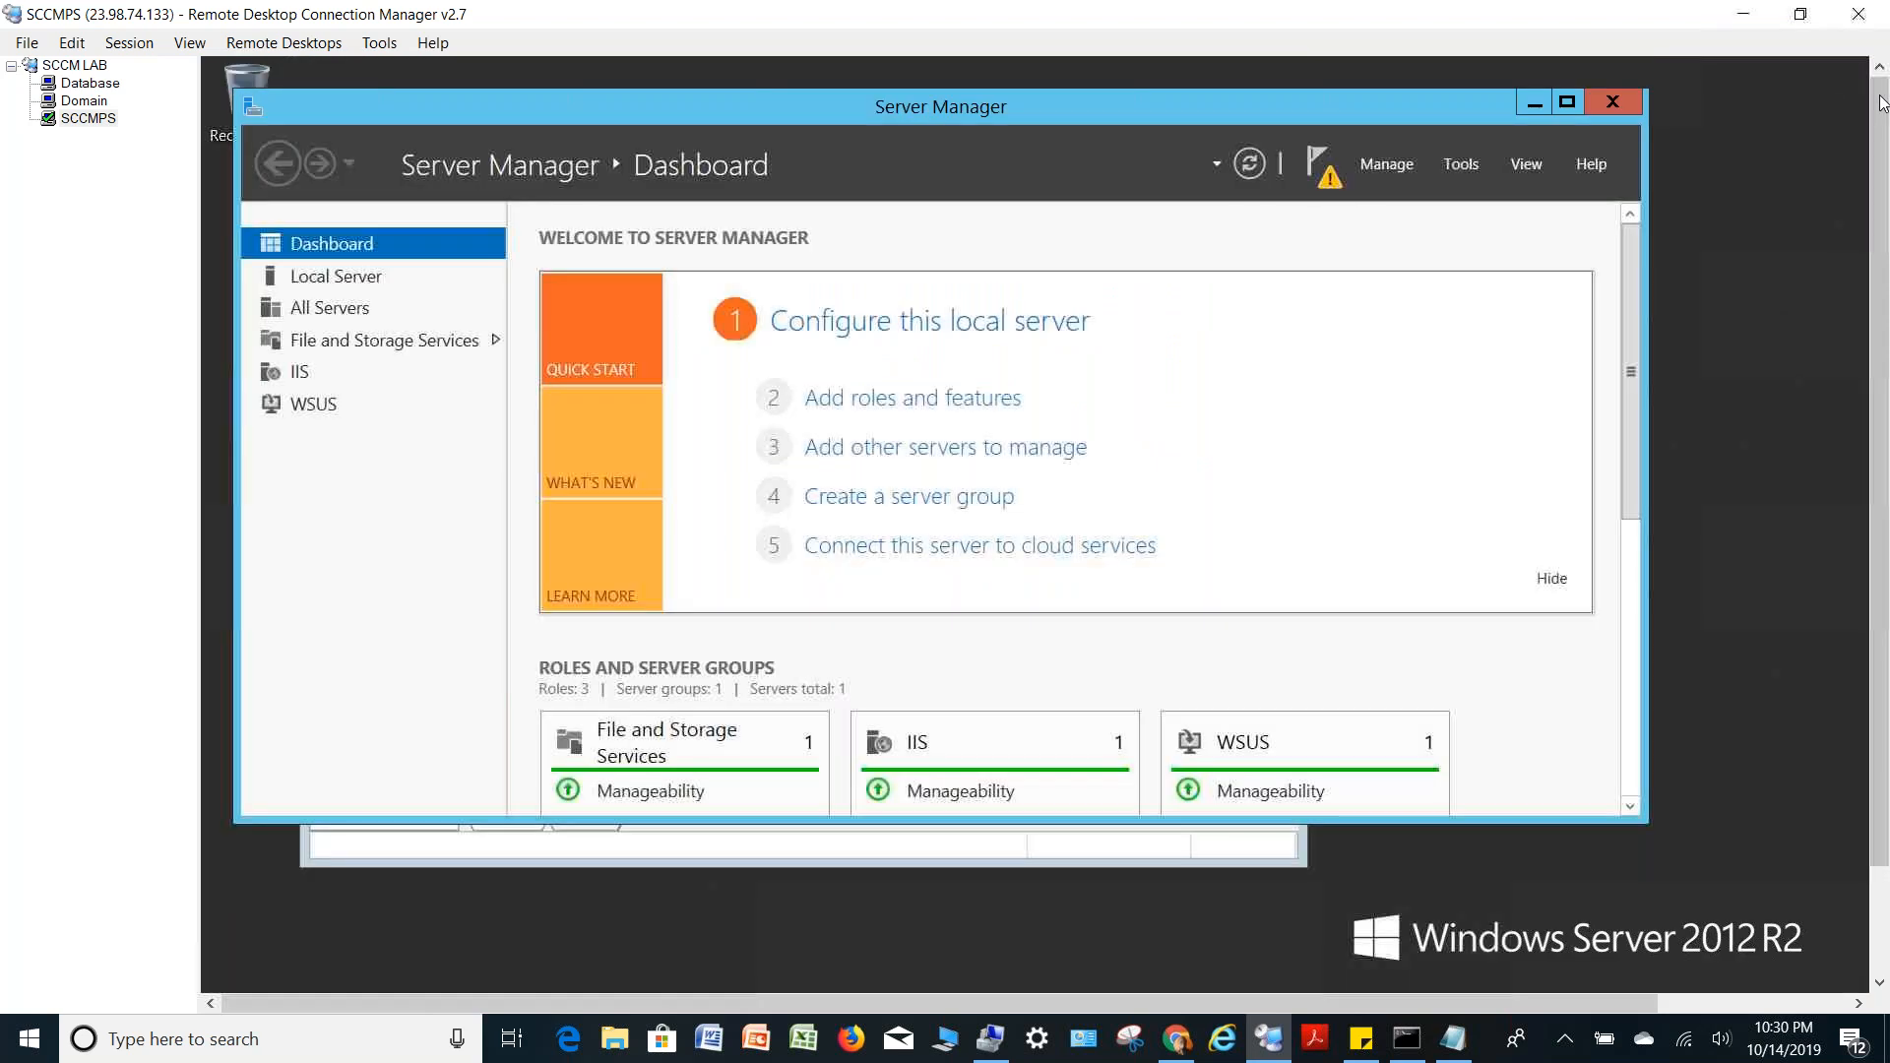
click(1326, 177)
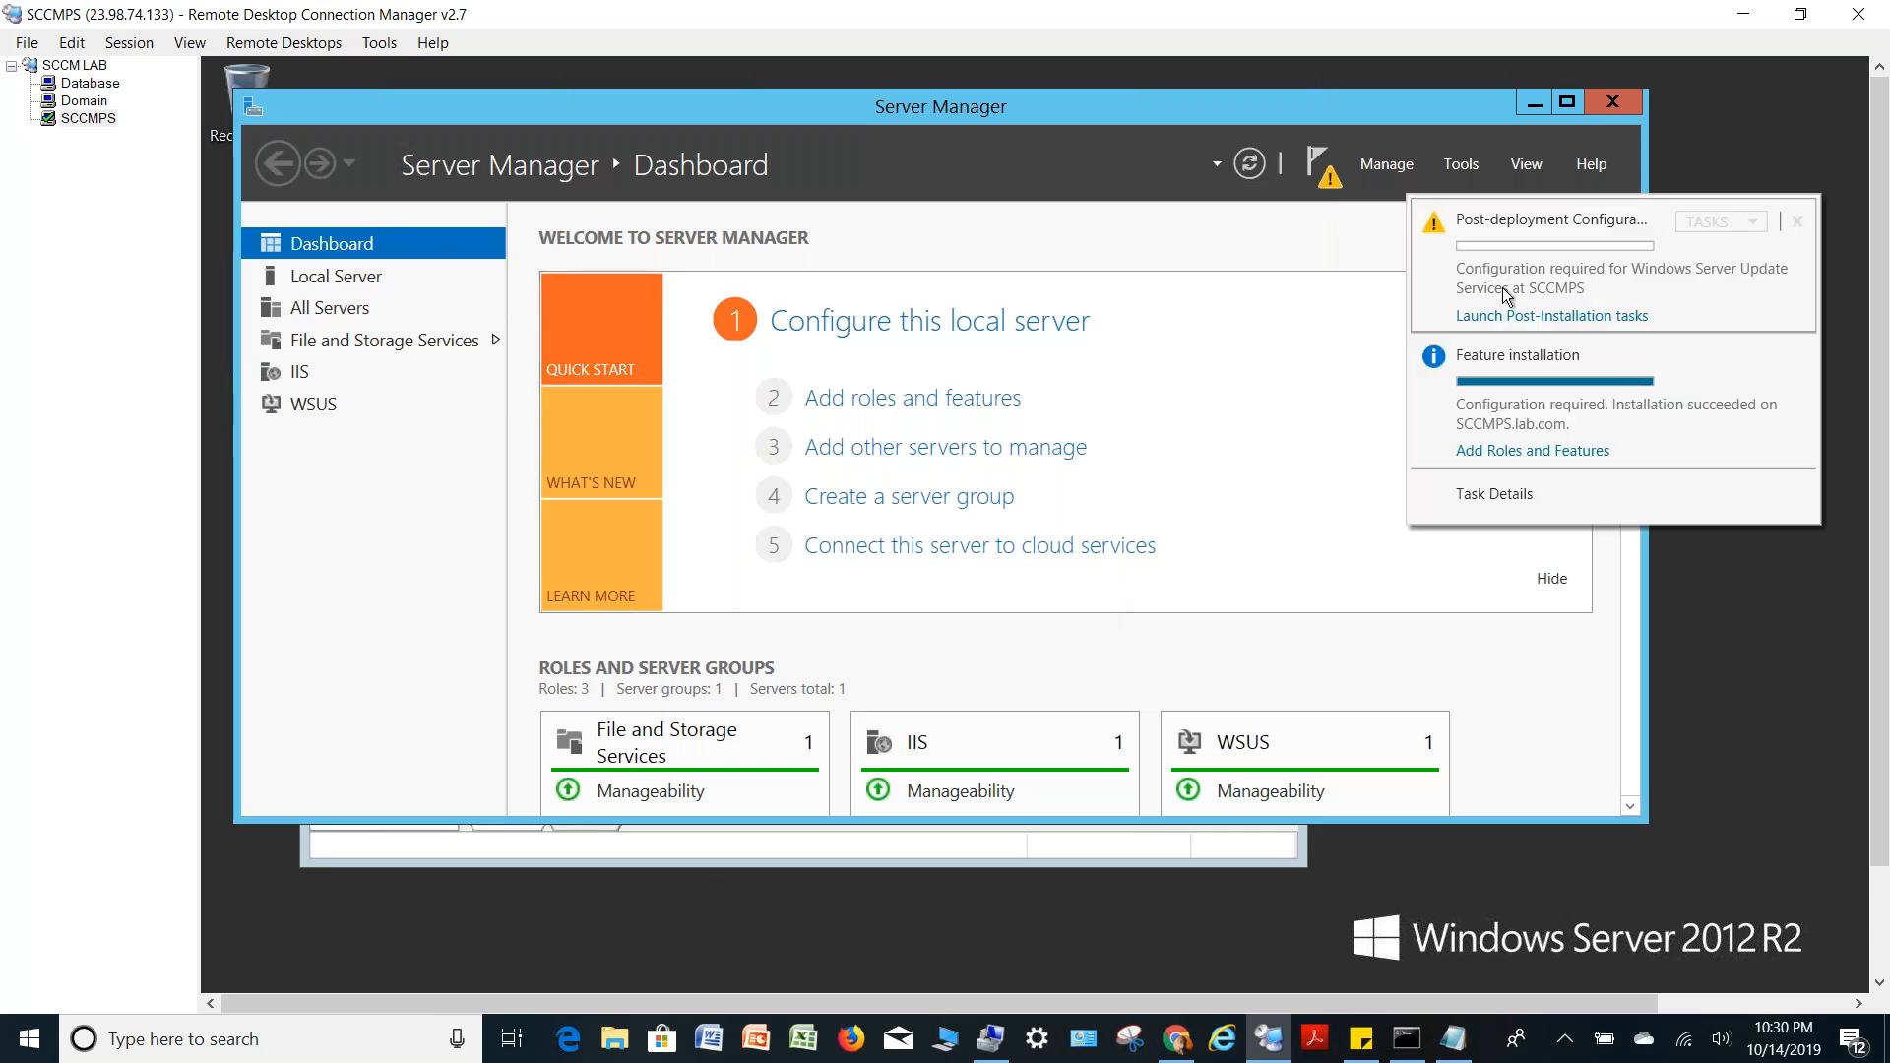
click(1521, 316)
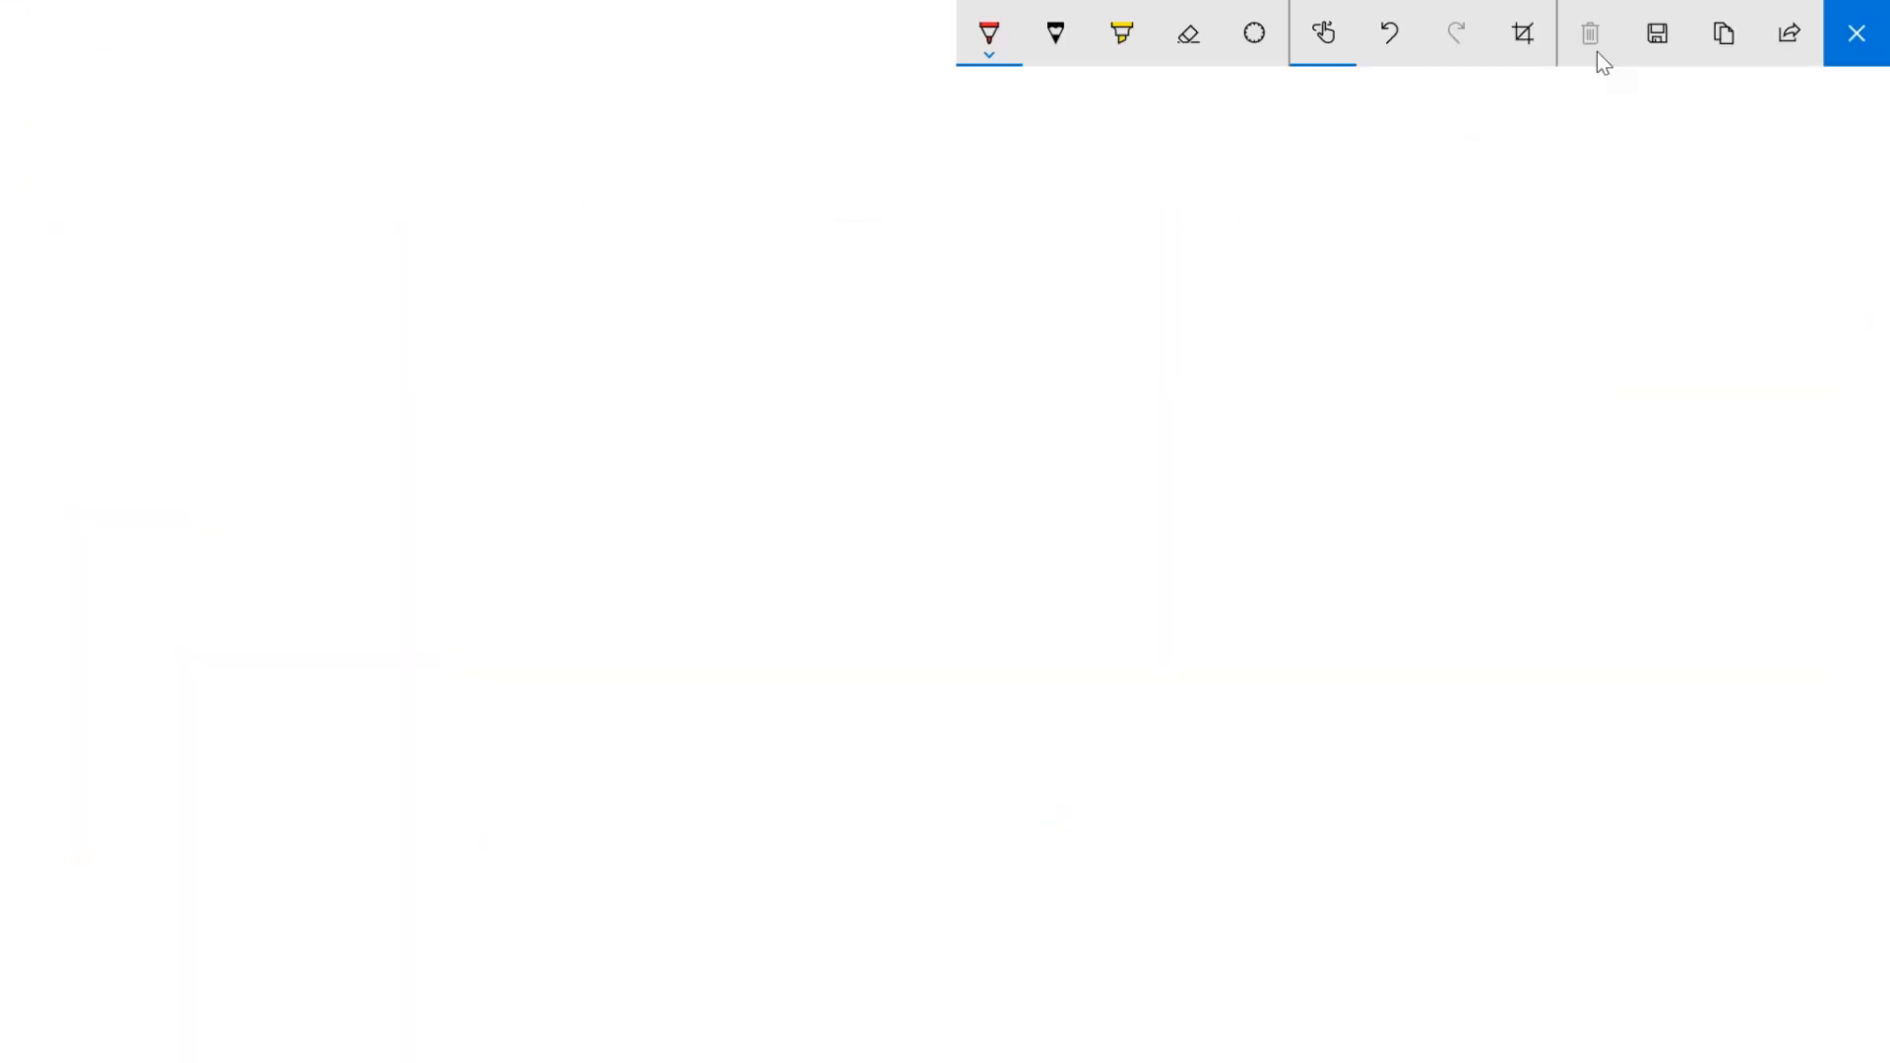
On a blank screen sketch, draw a large box with an inner box and handwrite "Active Directory" above the inner one
mouse_move(686, 369)
mouse_down()
mouse_move(753, 892)
mouse_move(1096, 457)
mouse_move(1168, 886)
mouse_up()
drag(741, 900, 1182, 878)
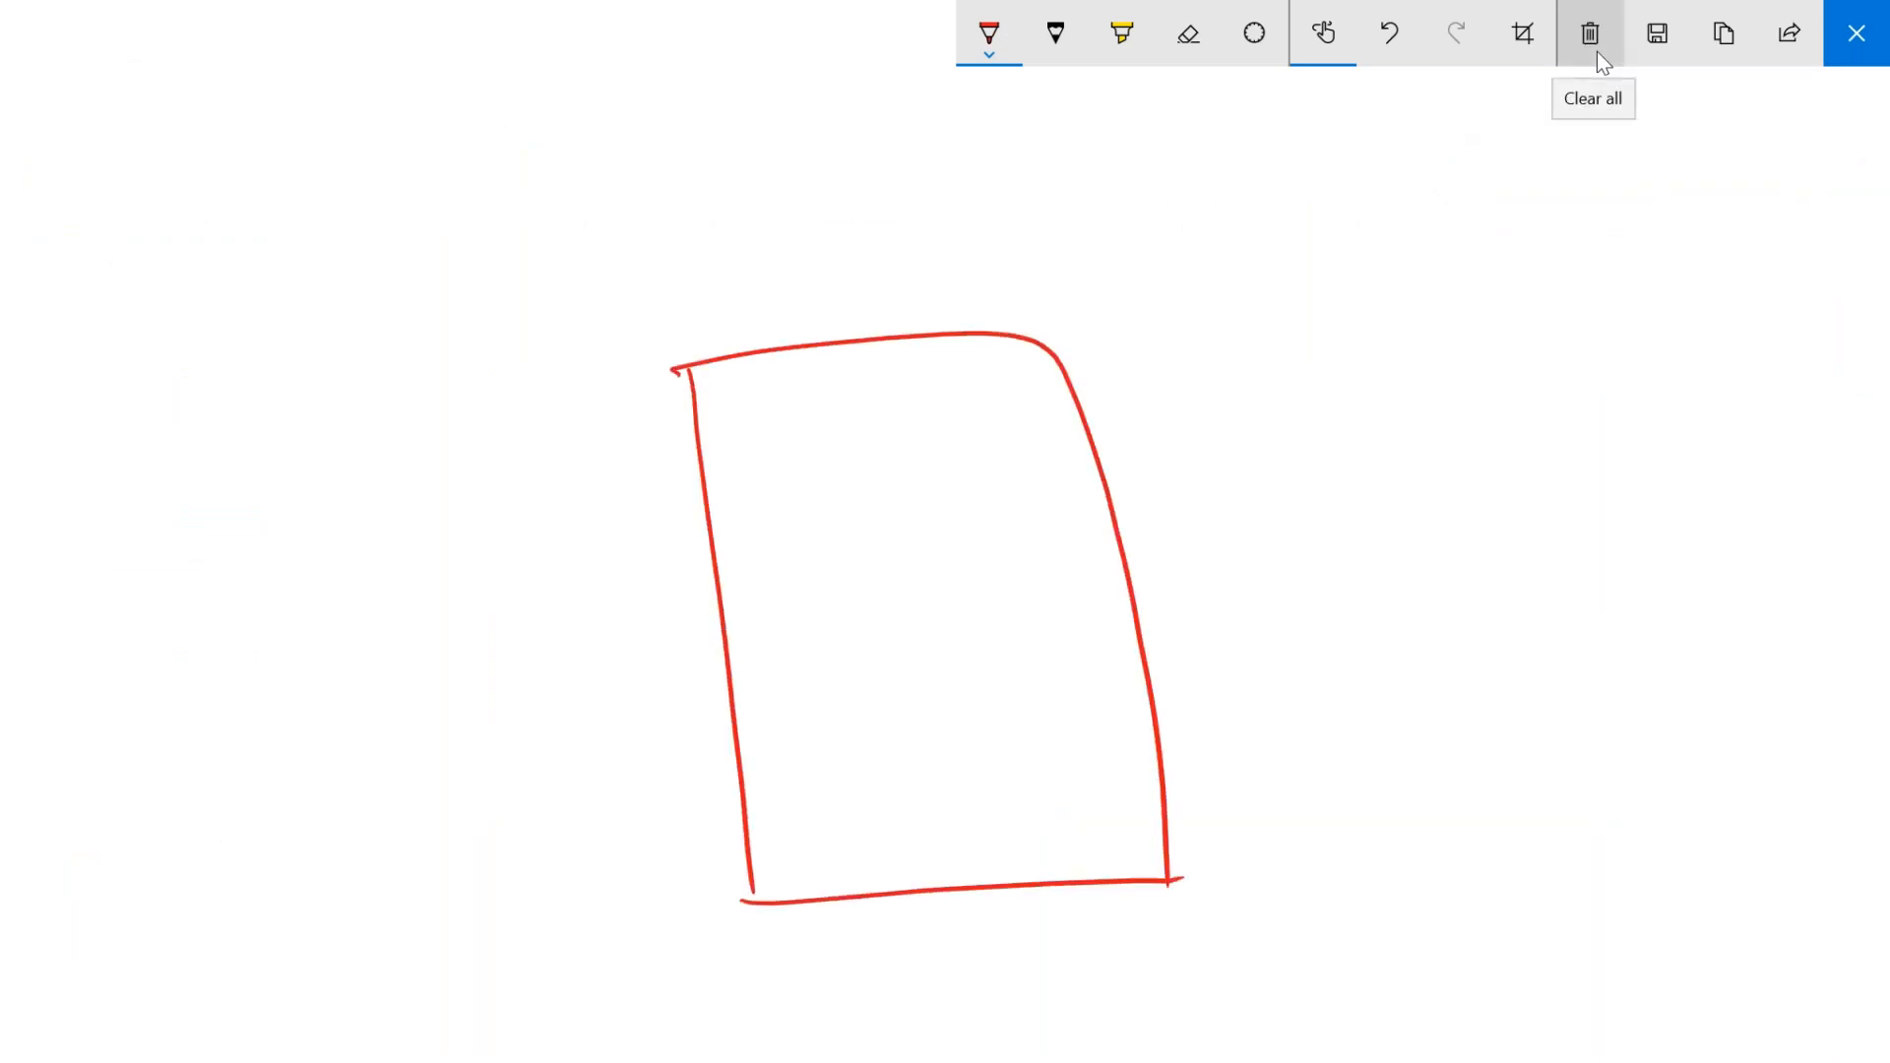
mouse_move(754, 497)
mouse_down()
mouse_move(813, 903)
mouse_move(1024, 472)
mouse_move(1104, 837)
mouse_up()
drag(803, 866, 1110, 850)
mouse_move(793, 427)
mouse_down()
mouse_move(785, 471)
mouse_move(807, 471)
mouse_up()
drag(790, 457, 822, 467)
mouse_move(843, 425)
mouse_down()
mouse_move(839, 467)
mouse_move(855, 441)
mouse_up()
mouse_move(852, 429)
mouse_down()
mouse_move(851, 461)
mouse_move(900, 433)
mouse_move(943, 455)
mouse_up()
mouse_move(957, 445)
mouse_down()
mouse_move(968, 427)
mouse_move(1024, 445)
mouse_up()
mouse_move(1018, 413)
mouse_down()
mouse_move(1031, 443)
mouse_move(1049, 431)
mouse_move(1055, 472)
mouse_up()
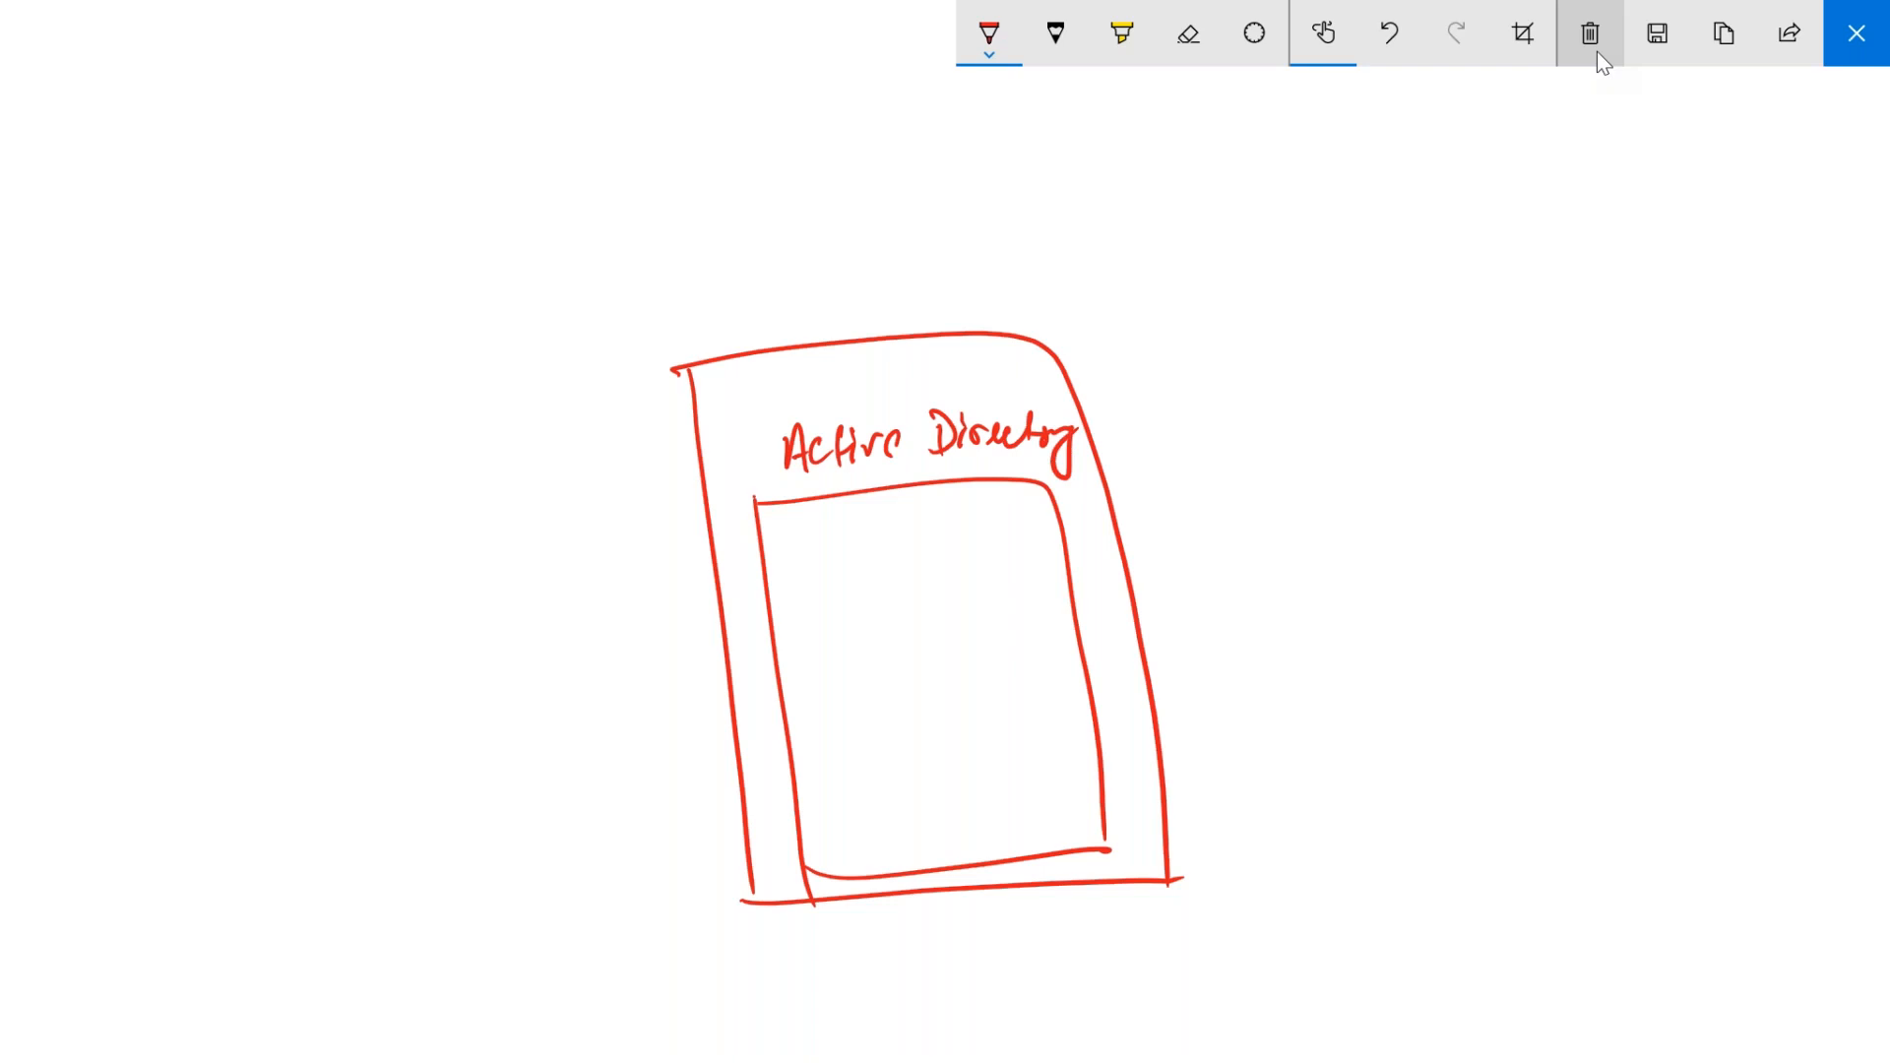
Draw three stacked boxes inside the inner Active Directory box and label them for users, computers and System Management
drag(776, 540, 781, 602)
mouse_move(774, 544)
mouse_down()
mouse_move(854, 525)
mouse_move(1003, 575)
mouse_up()
drag(774, 594, 996, 565)
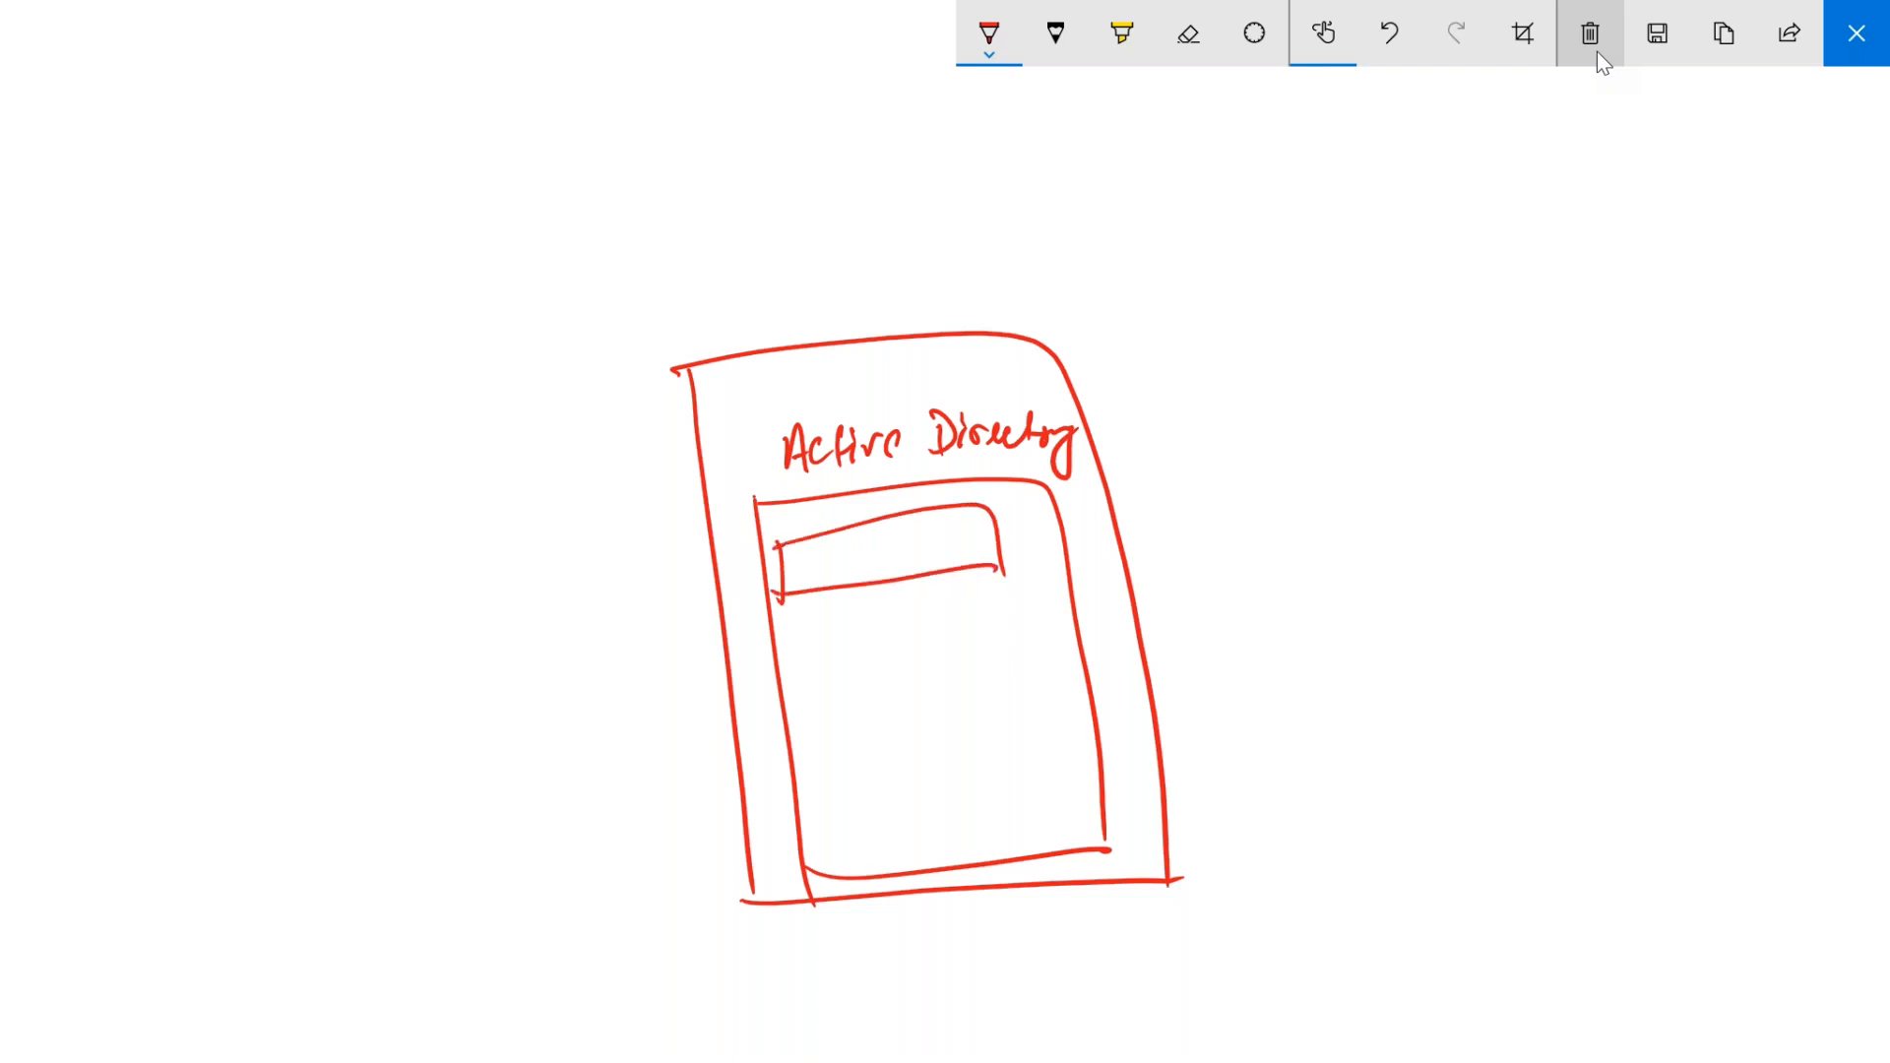
mouse_move(796, 553)
mouse_down()
mouse_move(807, 576)
mouse_move(885, 547)
mouse_move(879, 573)
mouse_up()
drag(802, 622, 807, 675)
drag(800, 626, 1012, 662)
drag(809, 679, 1035, 649)
mouse_move(839, 642)
mouse_down()
mouse_move(826, 664)
mouse_move(899, 634)
mouse_move(916, 661)
mouse_move(988, 622)
mouse_up()
mouse_move(802, 756)
mouse_down()
mouse_move(817, 832)
mouse_move(1036, 701)
mouse_move(1079, 799)
mouse_up()
drag(812, 827, 1073, 776)
mouse_move(826, 764)
mouse_down()
mouse_move(815, 789)
mouse_move(837, 825)
mouse_move(882, 787)
mouse_up()
mouse_move(886, 780)
mouse_down()
mouse_move(942, 775)
mouse_move(970, 732)
mouse_move(970, 776)
mouse_move(1043, 740)
mouse_move(1044, 799)
mouse_move(1051, 744)
mouse_move(1064, 754)
mouse_up()
click(1068, 743)
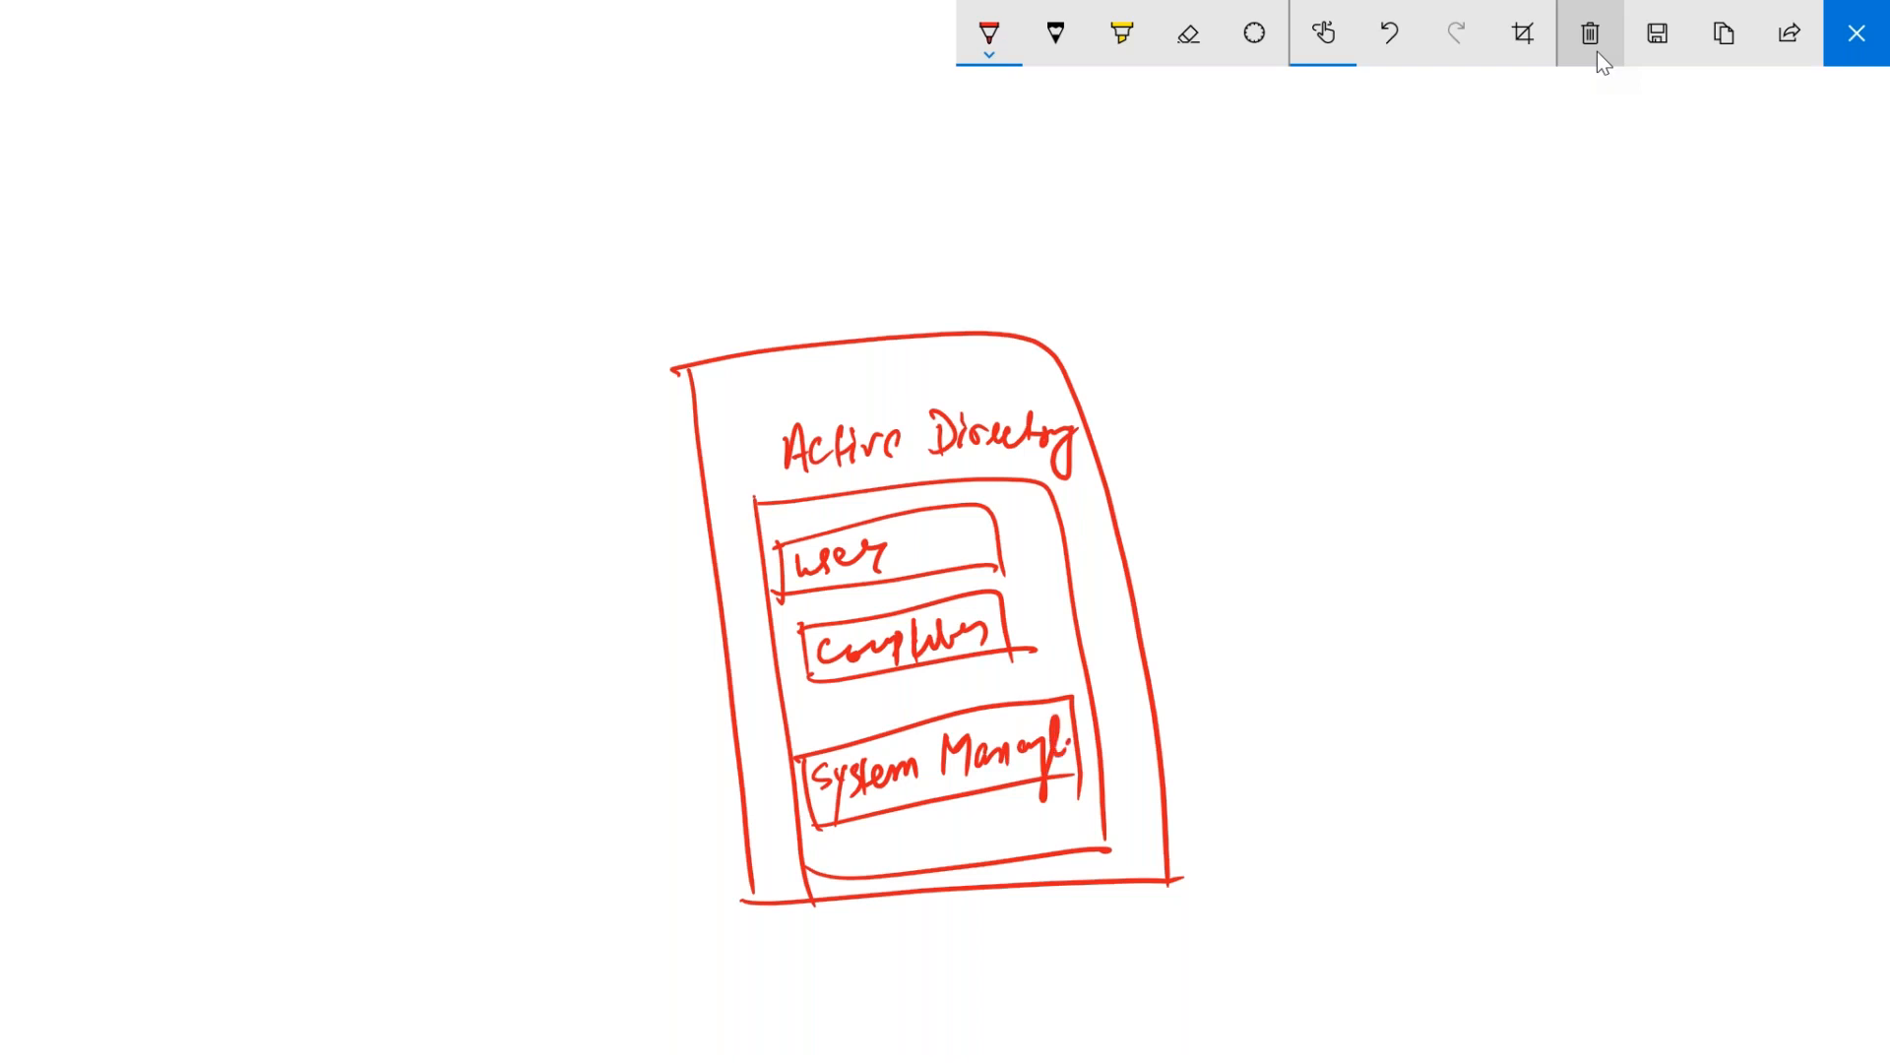
Draw a box labelled "SCCM" beside the Active Directory box and an arrow from it to System Management
mouse_move(224, 411)
mouse_down()
mouse_move(234, 612)
mouse_move(445, 381)
mouse_move(489, 605)
mouse_up()
drag(234, 630, 513, 594)
mouse_move(297, 455)
mouse_down()
mouse_move(272, 508)
mouse_move(429, 443)
mouse_move(440, 498)
mouse_move(782, 792)
mouse_move(745, 819)
mouse_up()
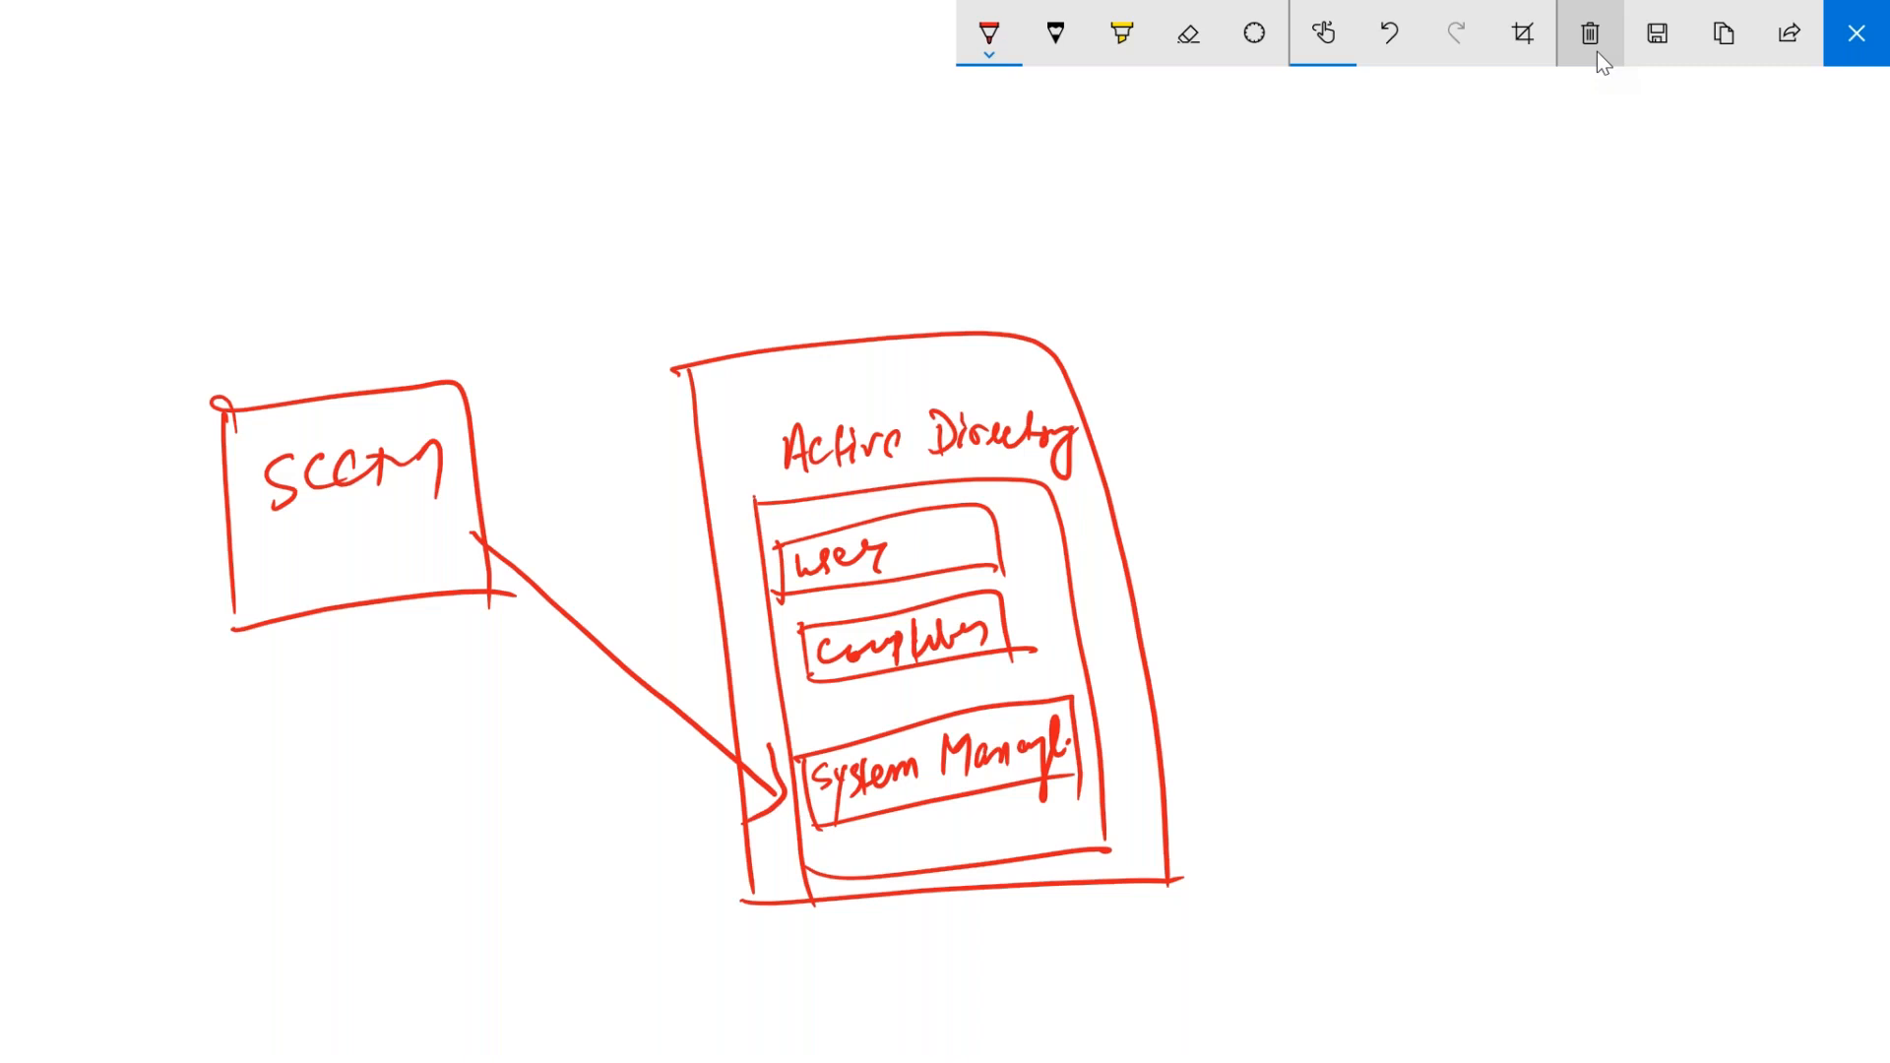
Sketch four rows of small client computer boxes across from Active Directory, caption them "20K" and frame the group
mouse_move(1491, 350)
mouse_down()
mouse_move(1521, 264)
mouse_move(1558, 286)
mouse_up()
click(1607, 275)
mouse_move(1503, 355)
mouse_down()
mouse_move(1570, 333)
mouse_move(1555, 357)
mouse_up()
drag(1659, 331, 1658, 254)
mouse_move(1657, 254)
mouse_down()
mouse_move(1664, 327)
mouse_move(1784, 309)
mouse_up()
mouse_move(1528, 479)
mouse_down()
mouse_move(1535, 405)
mouse_move(1560, 470)
mouse_up()
mouse_move(1529, 475)
mouse_down()
mouse_move(1606, 439)
mouse_move(1636, 475)
mouse_up()
mouse_move(1649, 398)
mouse_down()
mouse_move(1691, 478)
mouse_move(1707, 443)
mouse_up()
drag(1740, 418, 1738, 483)
mouse_move(1740, 413)
mouse_down()
mouse_move(1779, 487)
mouse_move(1774, 467)
mouse_up()
drag(1517, 543, 1520, 626)
drag(1632, 571, 1628, 632)
mouse_move(1631, 571)
mouse_down()
mouse_move(1649, 646)
mouse_move(1693, 602)
mouse_up()
drag(1739, 563, 1735, 616)
mouse_move(1736, 561)
mouse_down()
mouse_move(1779, 635)
mouse_move(1793, 620)
mouse_up()
drag(1540, 736, 1543, 801)
drag(1540, 734, 1602, 790)
drag(1679, 738, 1681, 802)
mouse_move(1681, 727)
mouse_down()
mouse_move(1705, 805)
mouse_move(1750, 776)
mouse_up()
mouse_move(1793, 740)
mouse_down()
mouse_move(1793, 813)
mouse_move(1813, 816)
mouse_up()
mouse_move(1599, 896)
mouse_down()
mouse_move(1619, 933)
mouse_move(1674, 937)
mouse_up()
drag(1703, 907, 1732, 949)
drag(1770, 901, 1793, 940)
mouse_move(1438, 171)
mouse_down()
mouse_move(1565, 837)
mouse_move(1870, 512)
mouse_move(1678, 175)
mouse_move(1338, 261)
mouse_up()
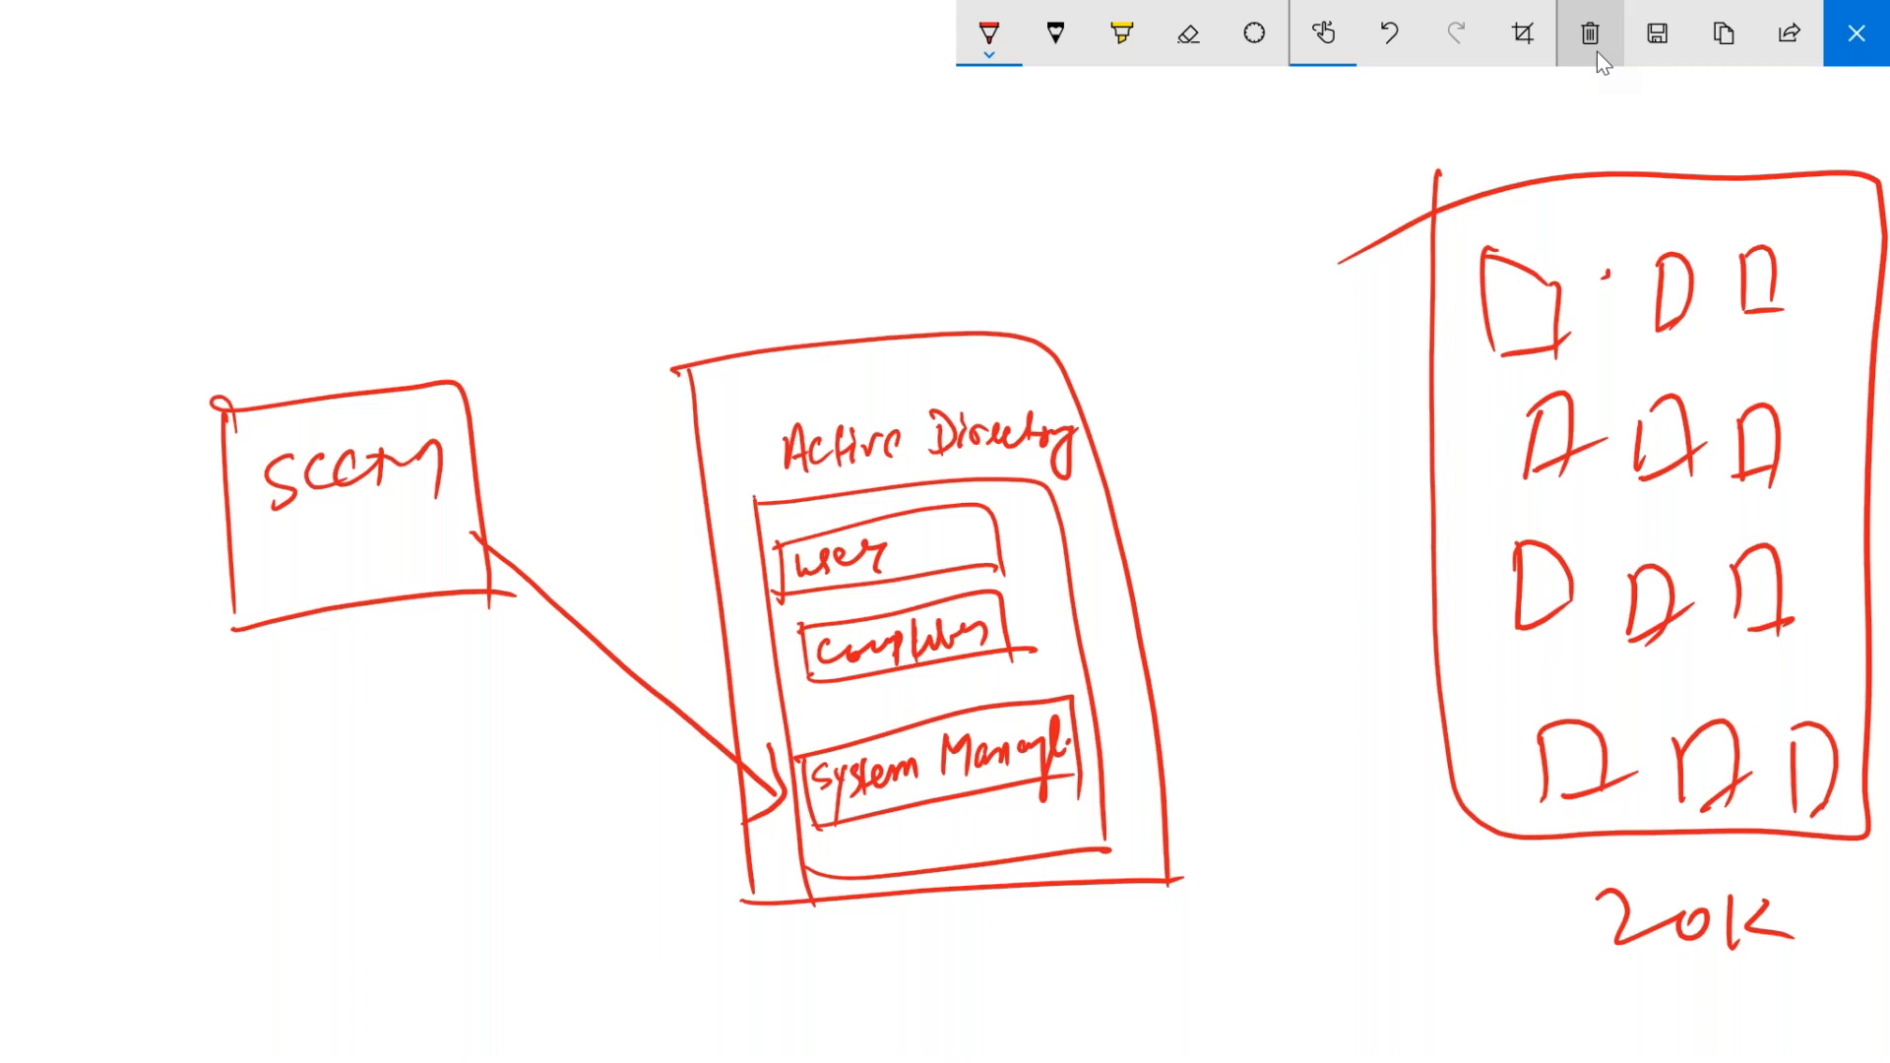
Connect System Management to the client group with an arrow, add circled 1 and 2 and a tick mark, and close the sketch
mouse_move(1439, 315)
mouse_down()
mouse_move(1104, 763)
mouse_move(1415, 520)
mouse_move(1393, 580)
mouse_up()
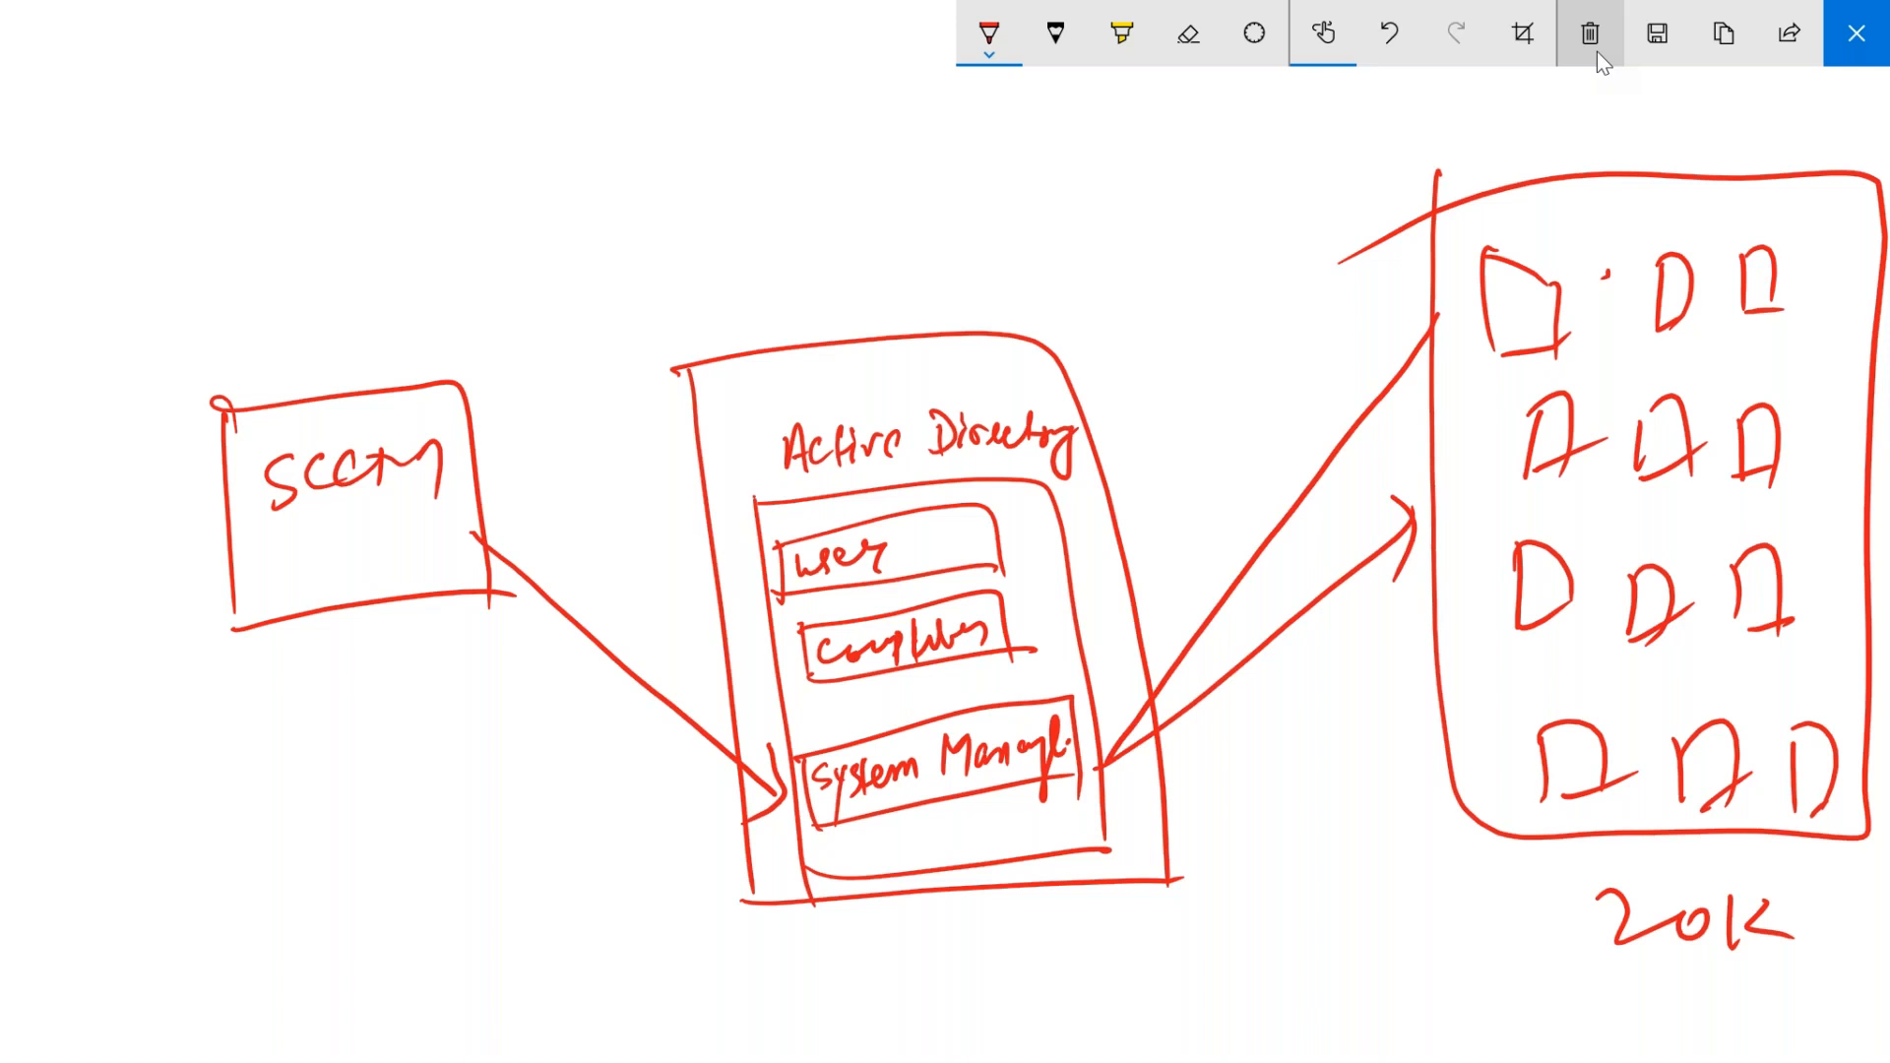
drag(811, 692, 814, 735)
mouse_move(787, 701)
mouse_down()
mouse_move(857, 689)
mouse_move(787, 696)
mouse_up()
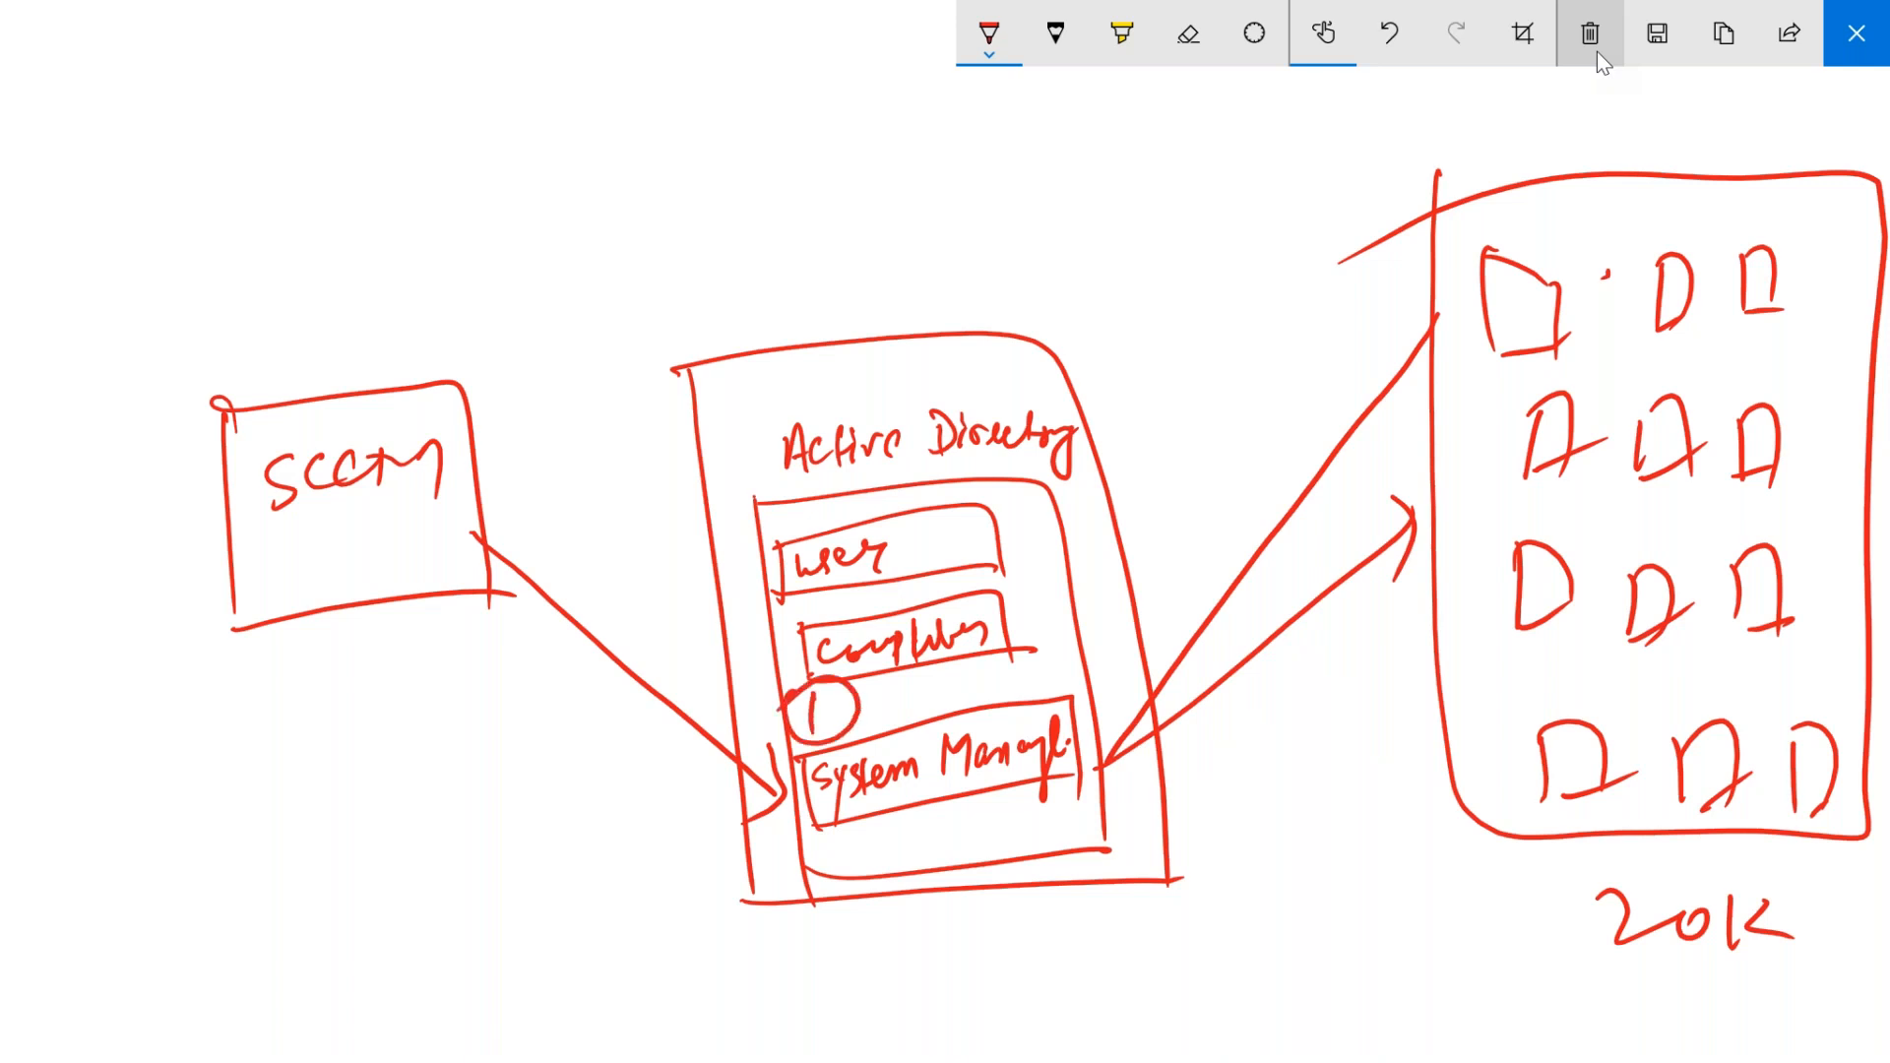
mouse_move(538, 653)
mouse_down()
mouse_move(575, 687)
mouse_move(531, 716)
mouse_move(512, 640)
mouse_up()
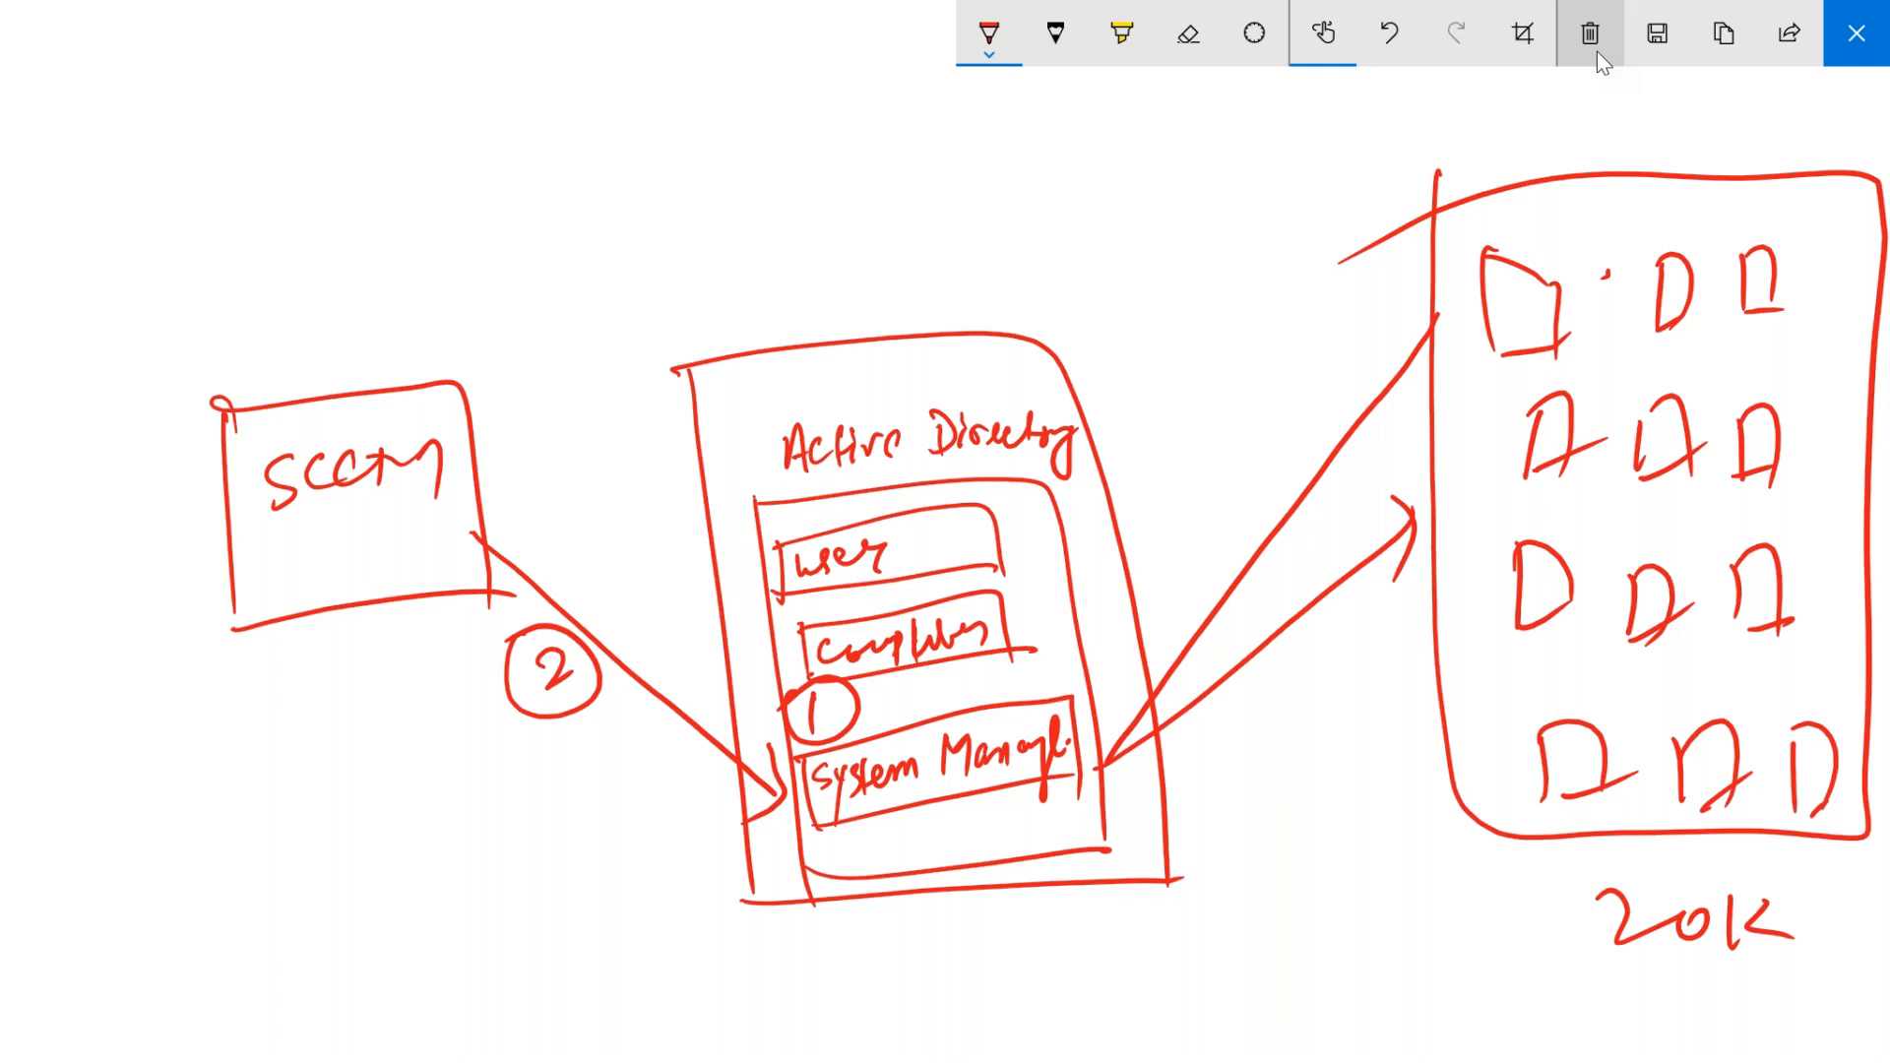
drag(904, 827, 962, 799)
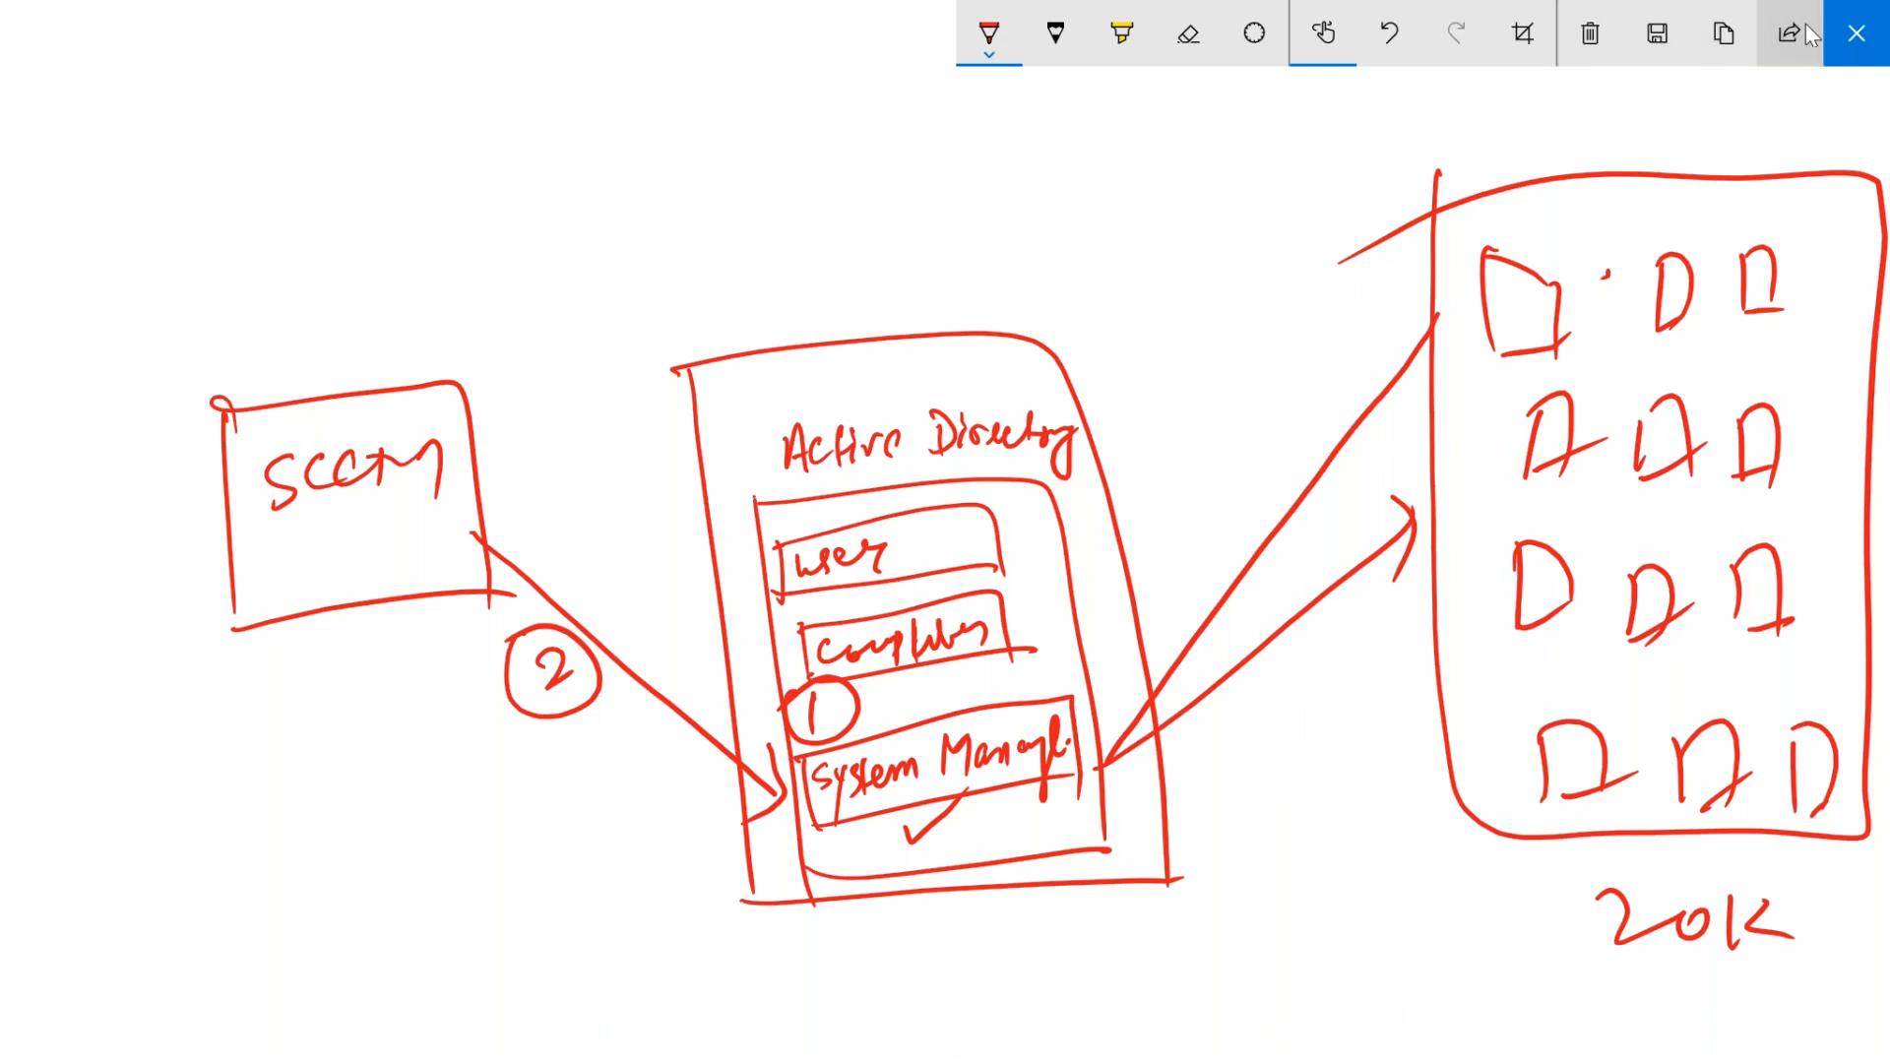
click(1859, 37)
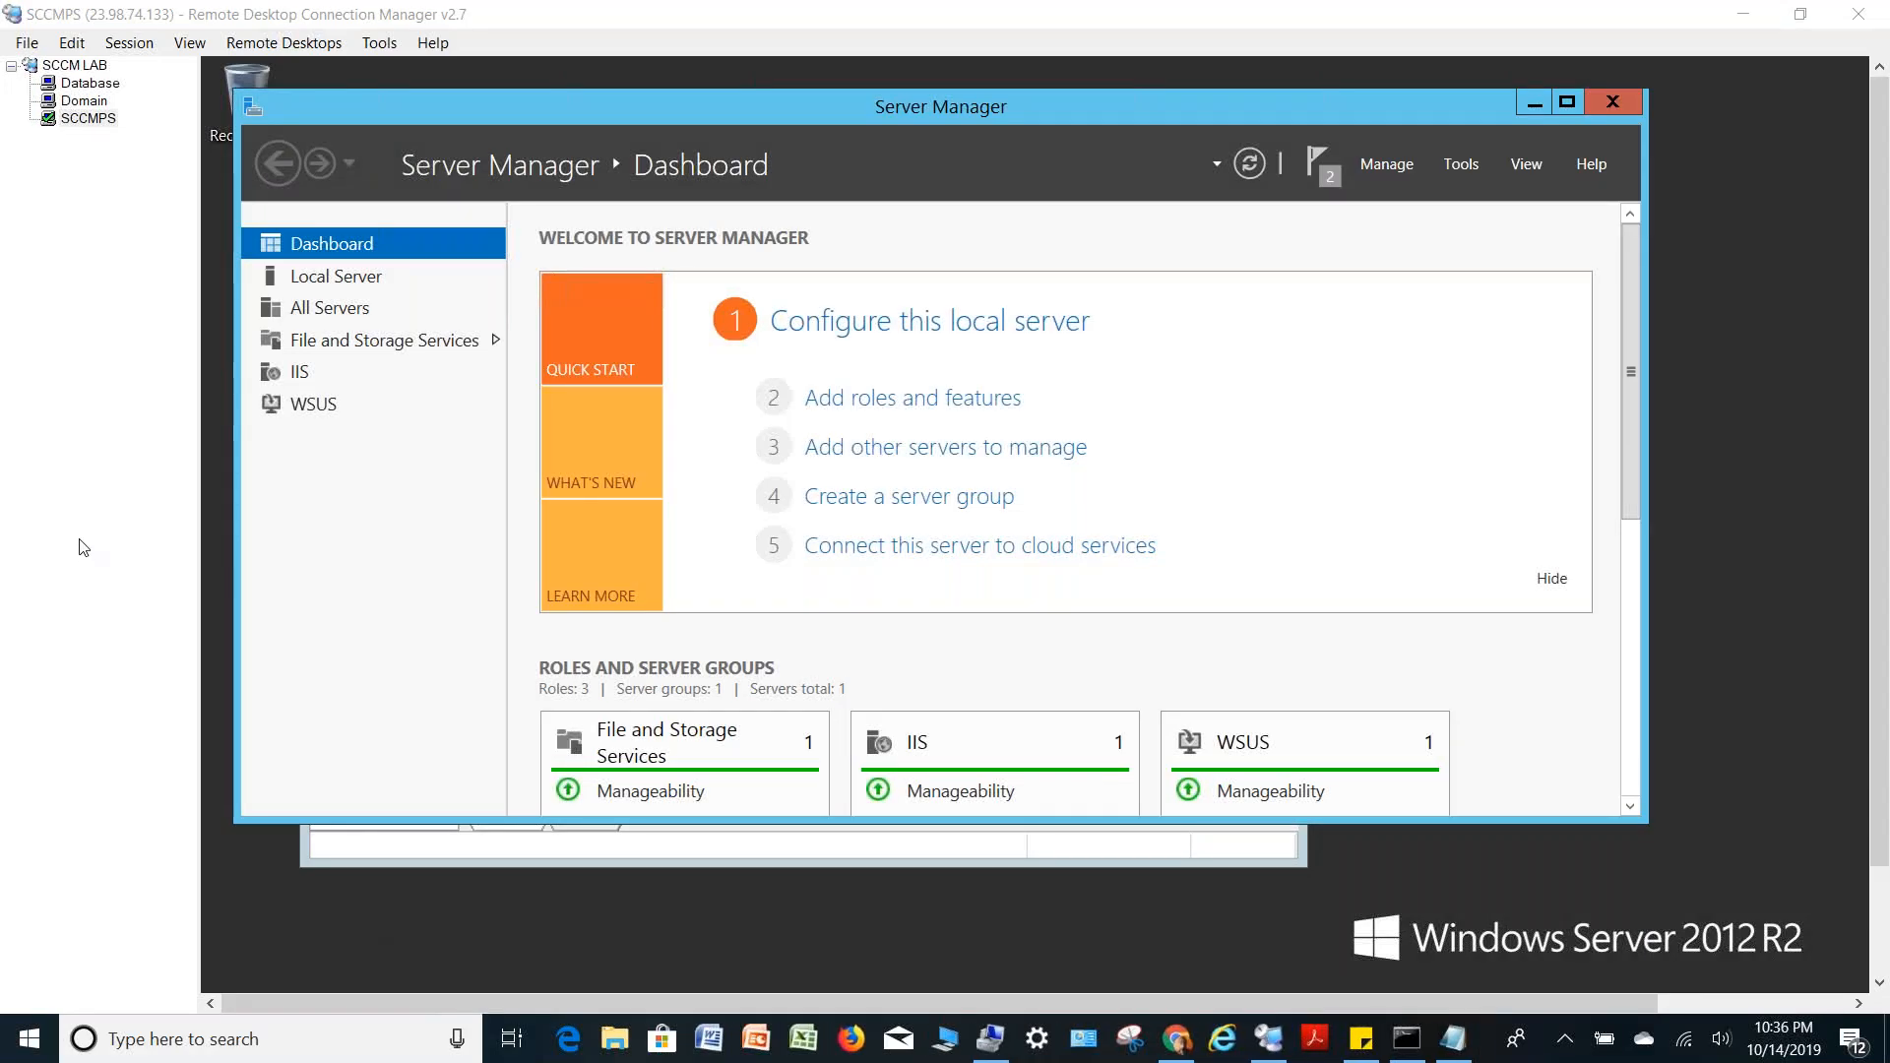
Switch to the Domain server session and open ADSI Edit from its Server Manager
click(86, 102)
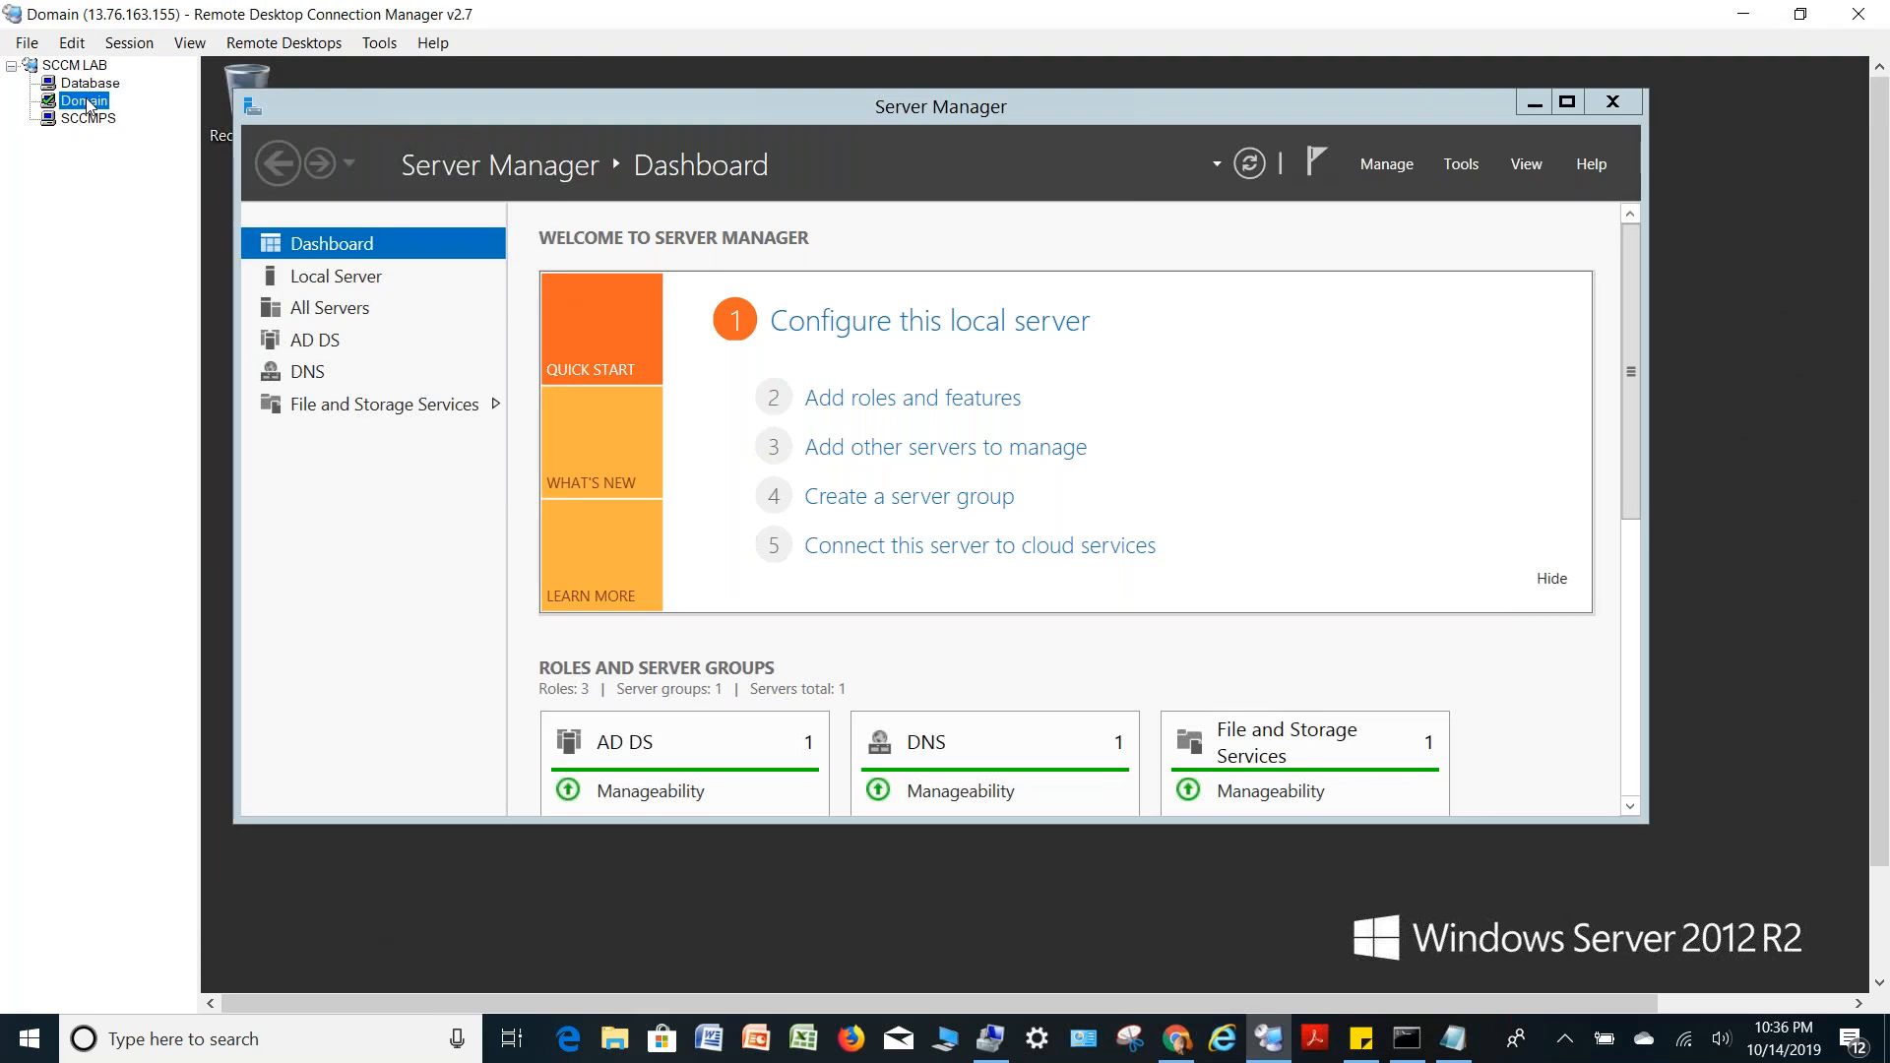
click(1469, 164)
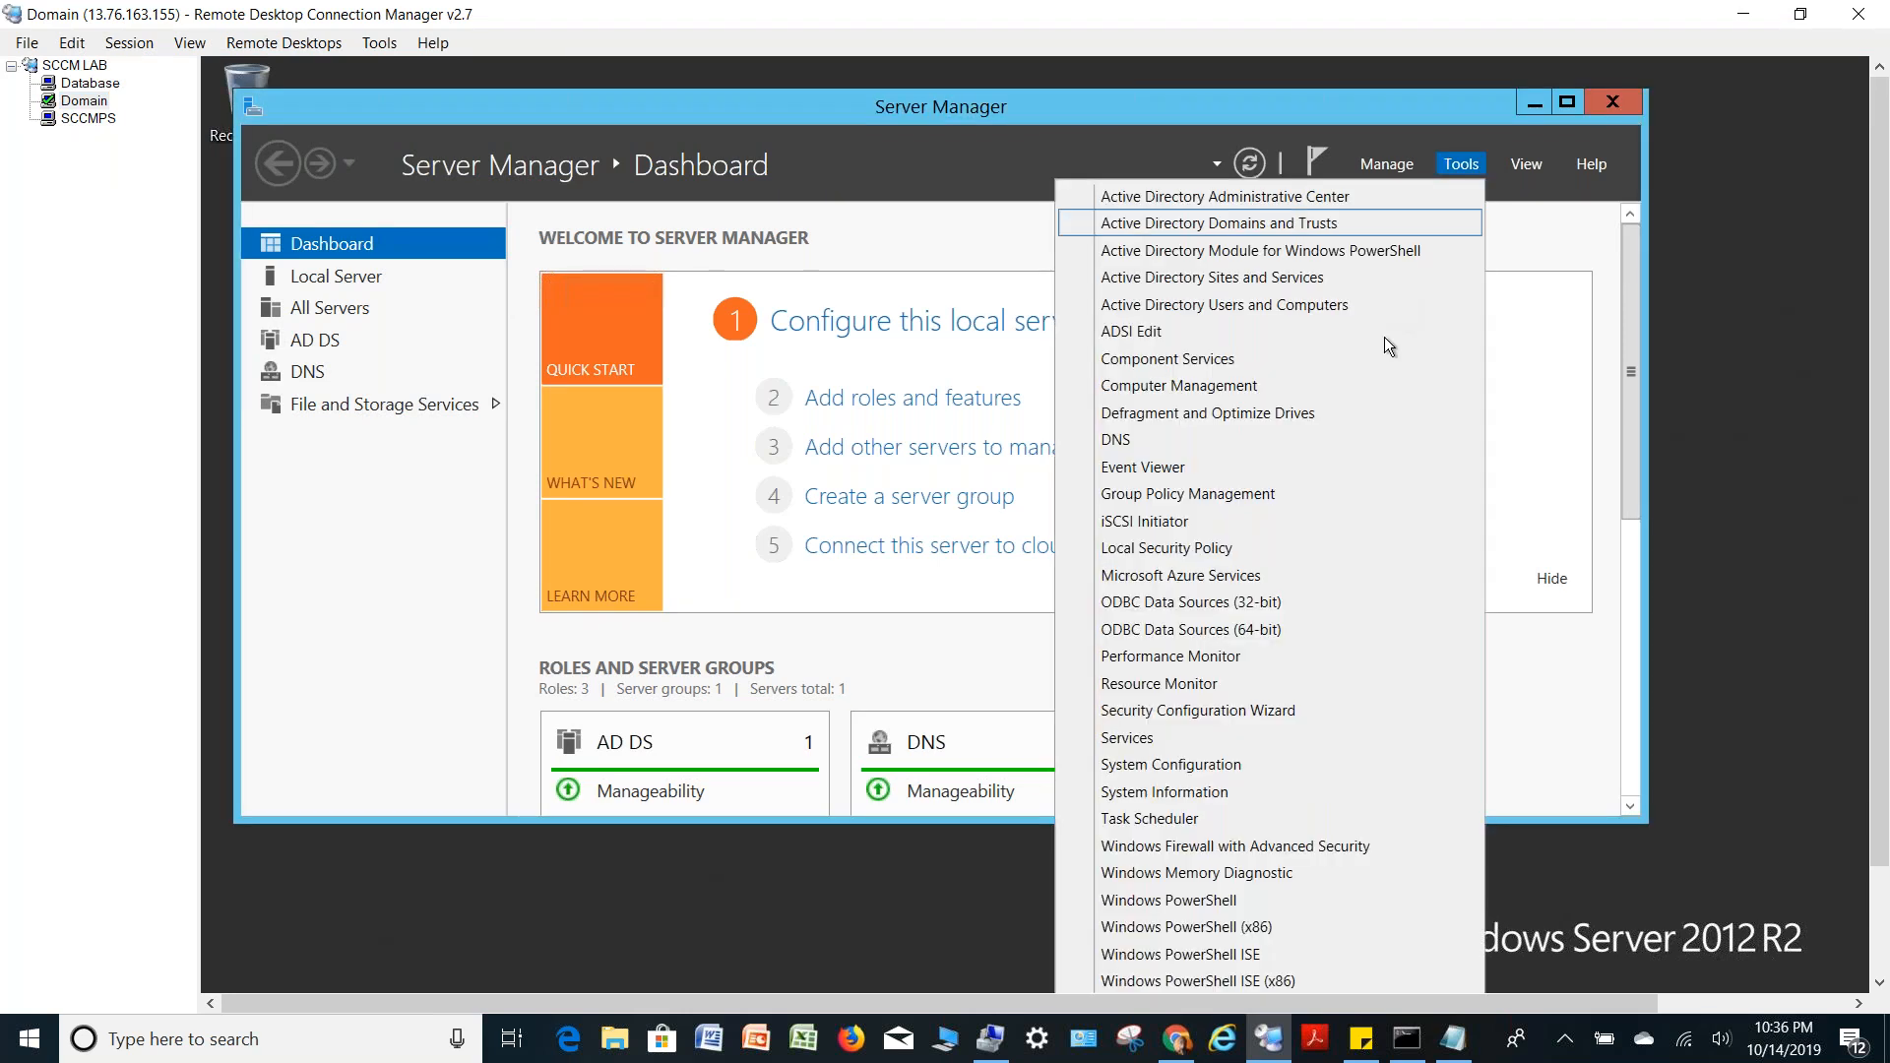
click(1153, 333)
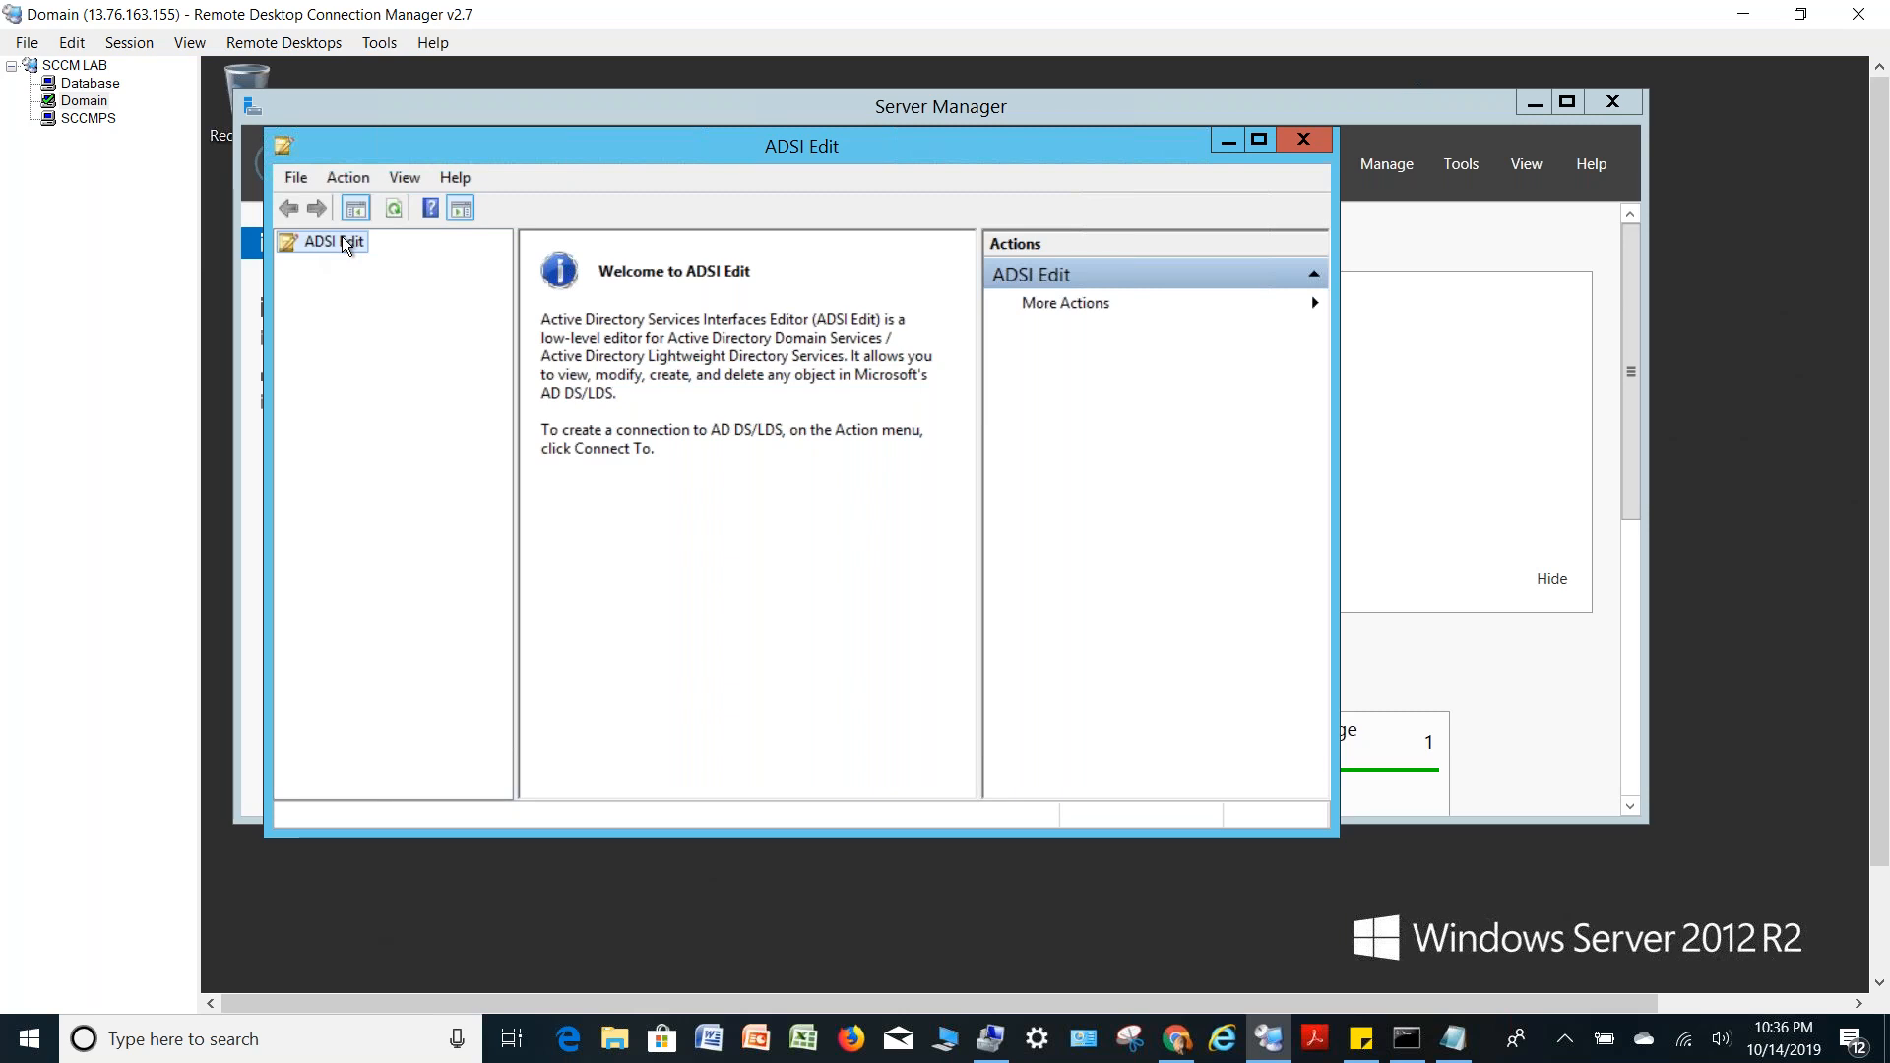
Connect ADSI Edit to the default naming context of Domain.lab.com and select that connection in the tree
right_click(343, 239)
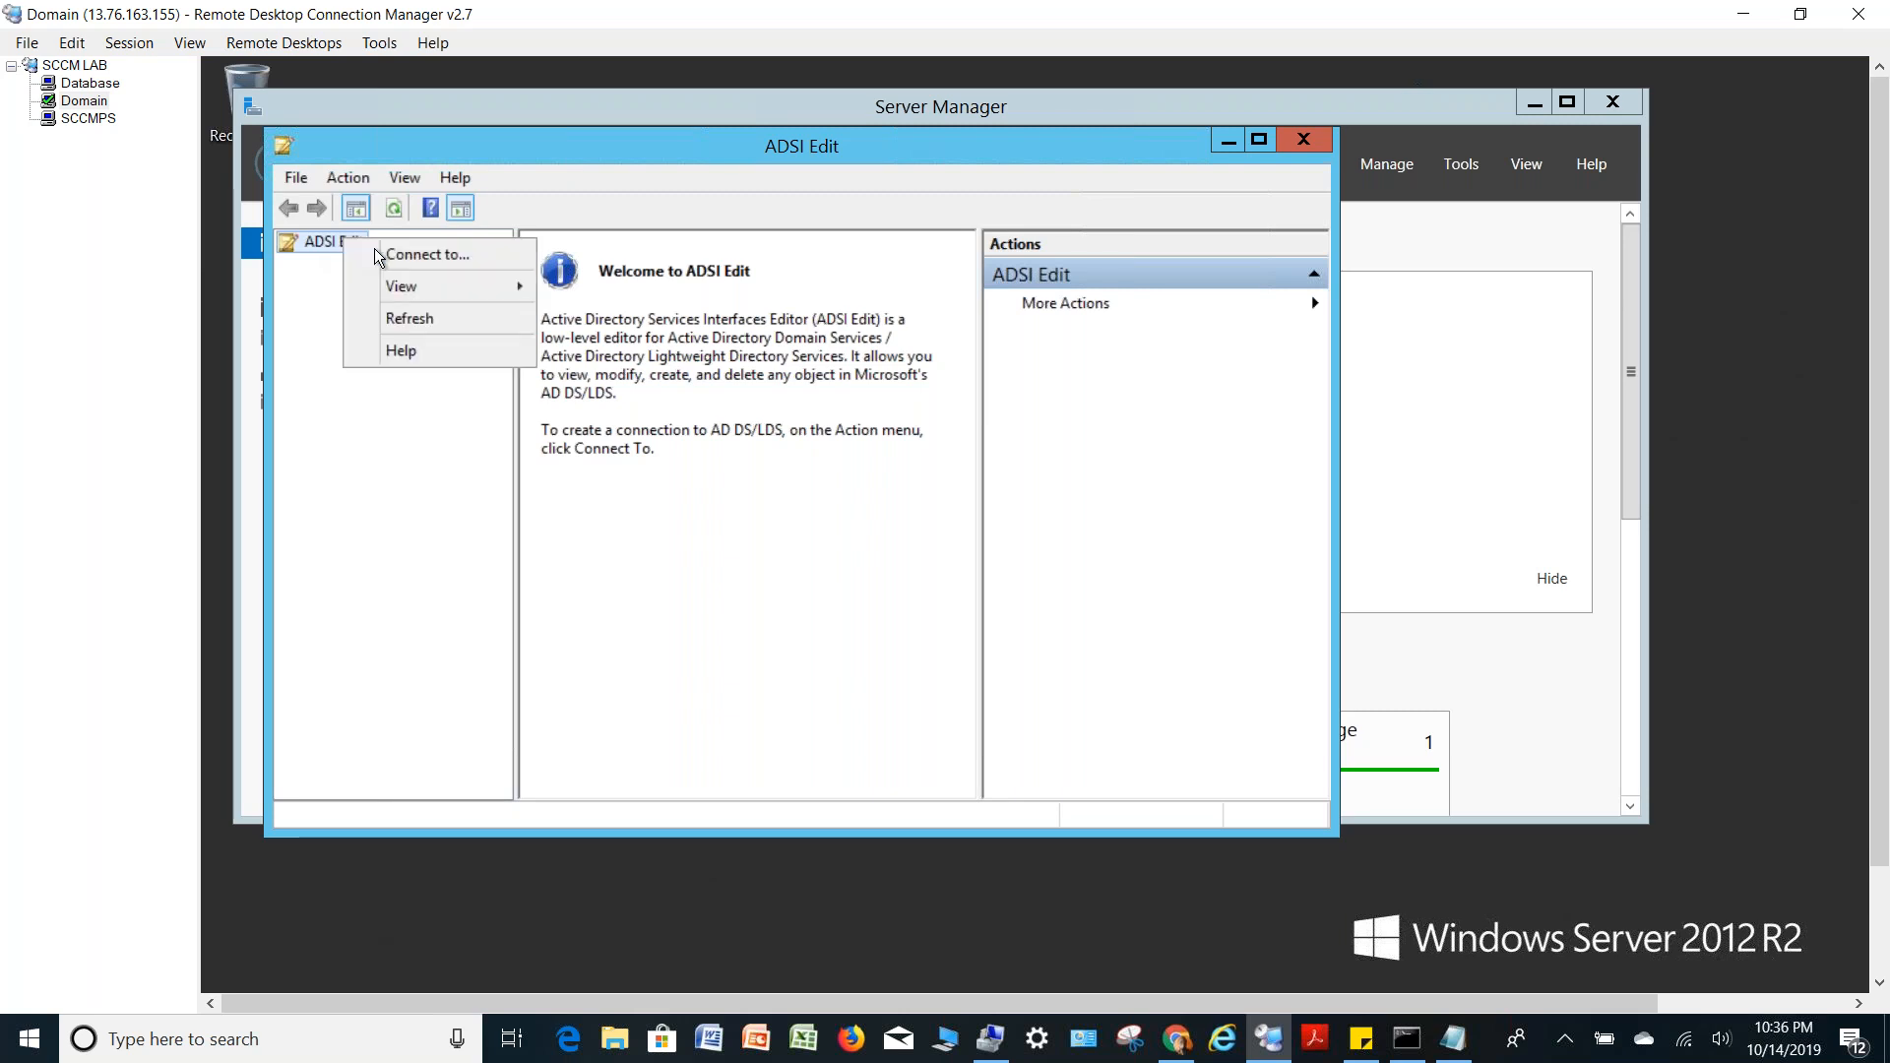
click(432, 254)
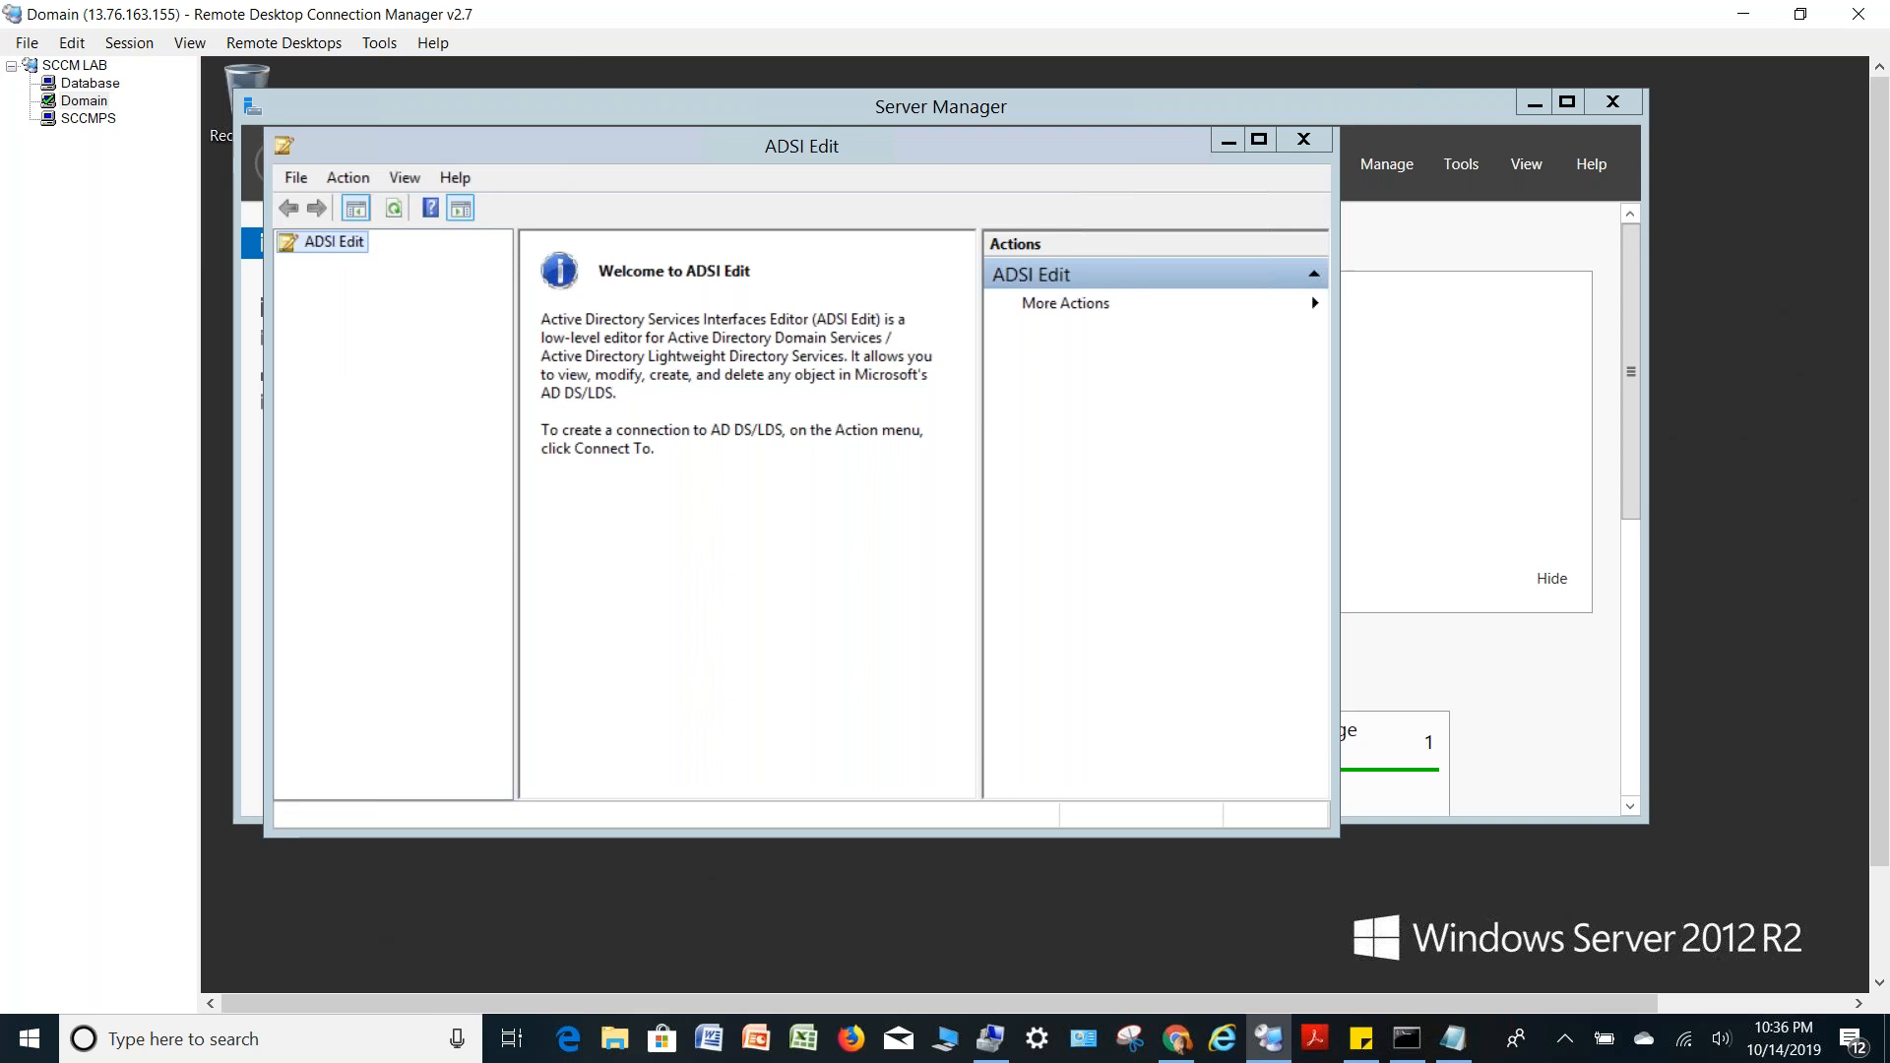
click(864, 686)
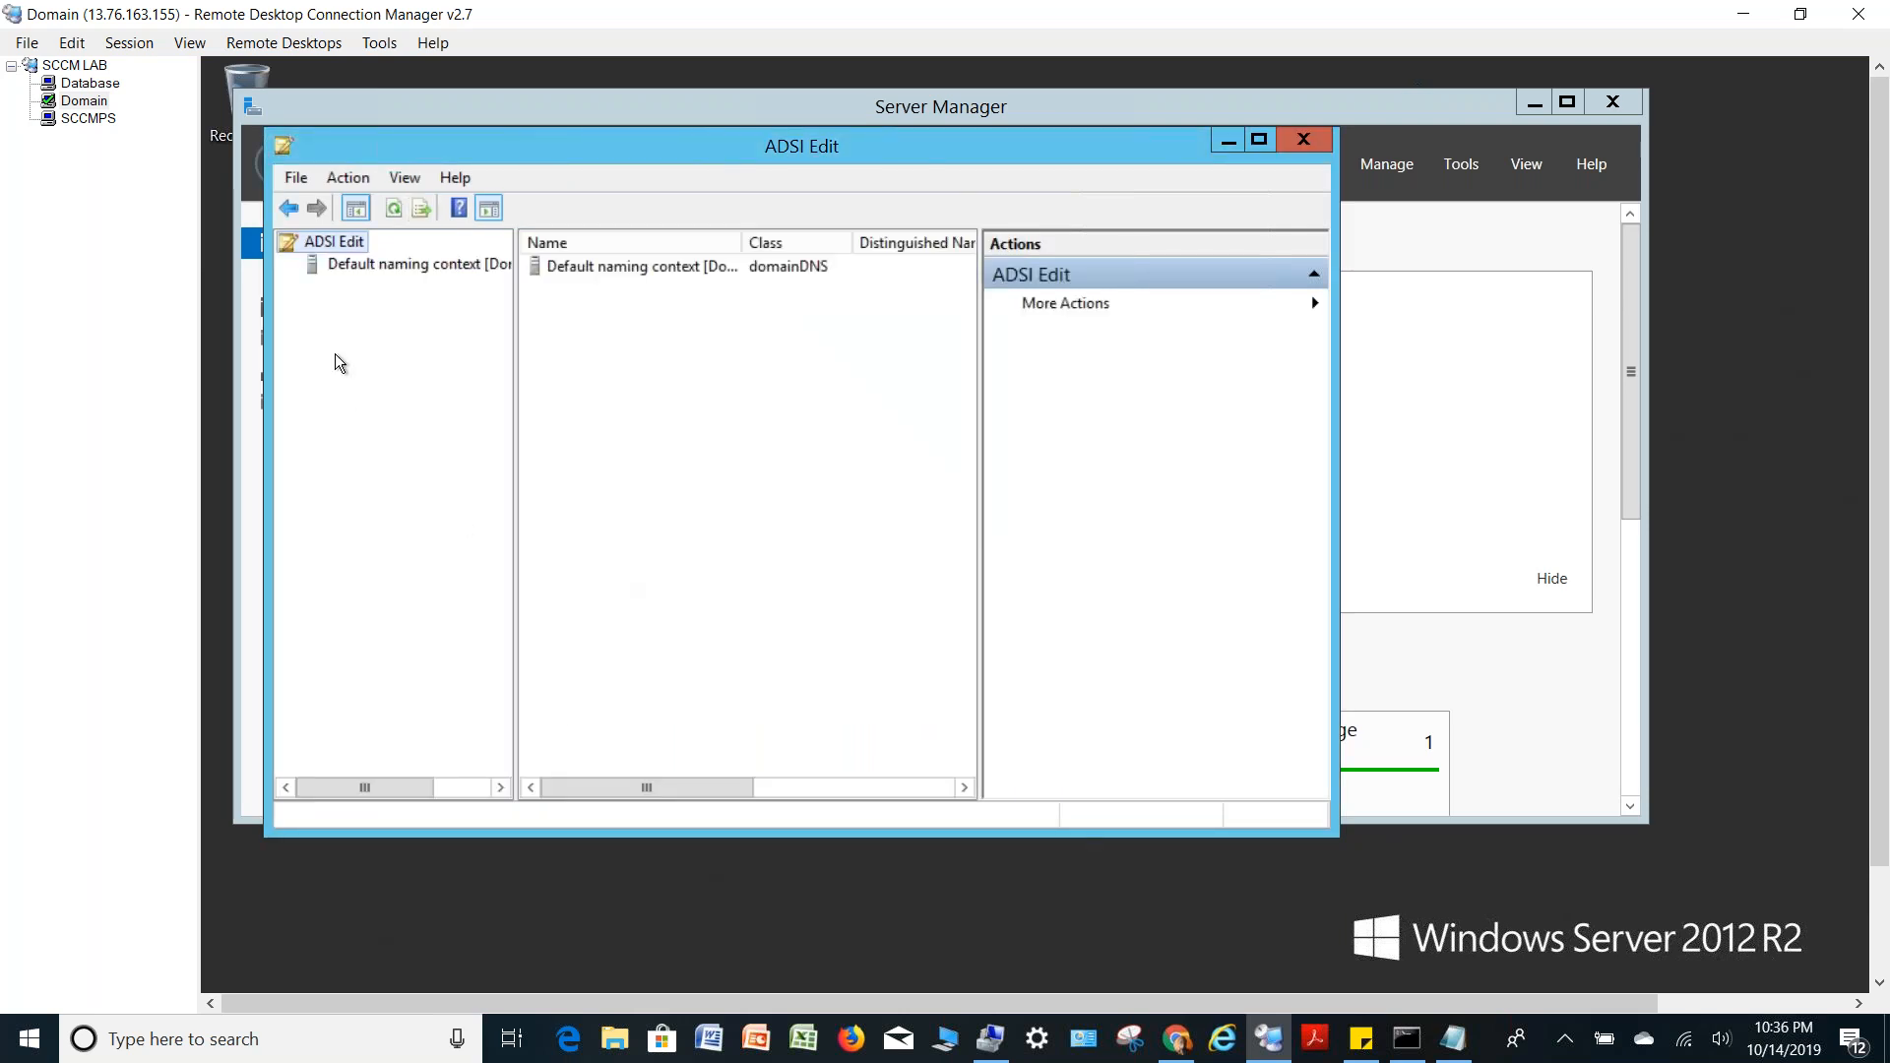
click(319, 263)
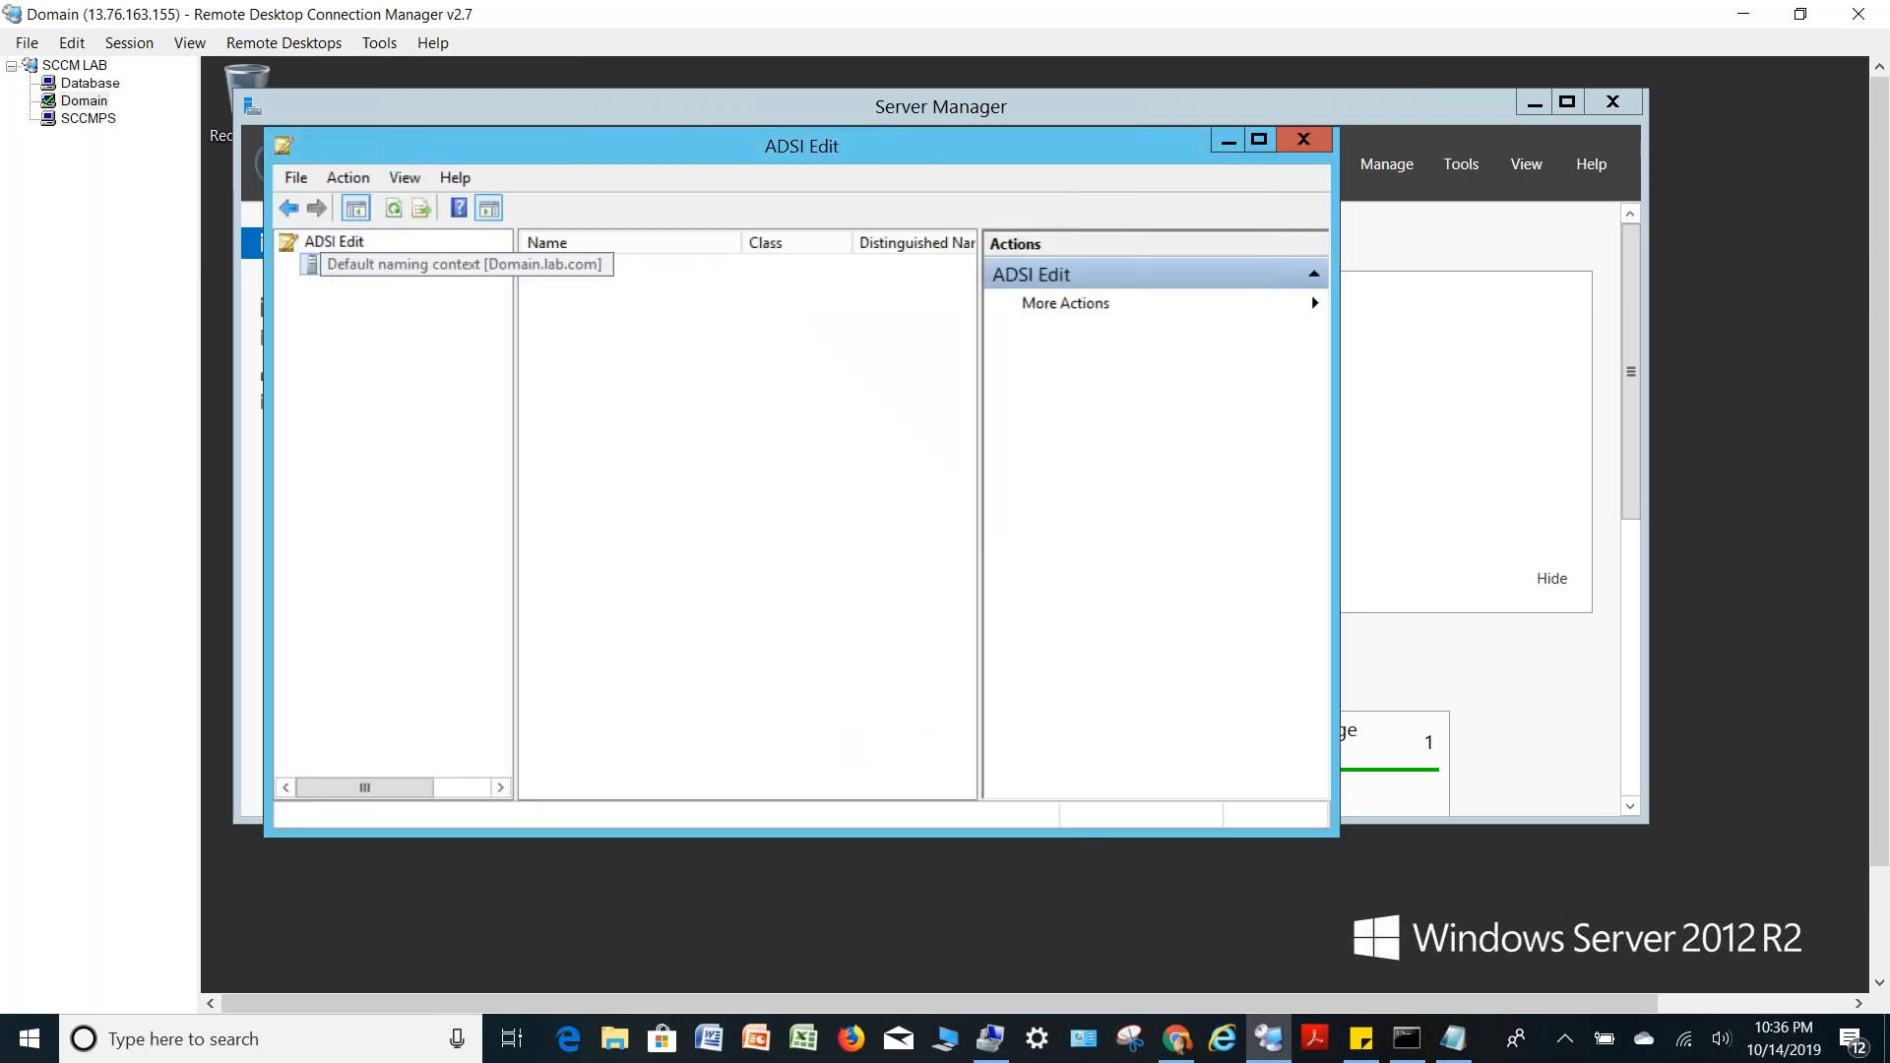
Expand the default naming context down to DC=lab,DC=com and select the CN=System container
click(286, 266)
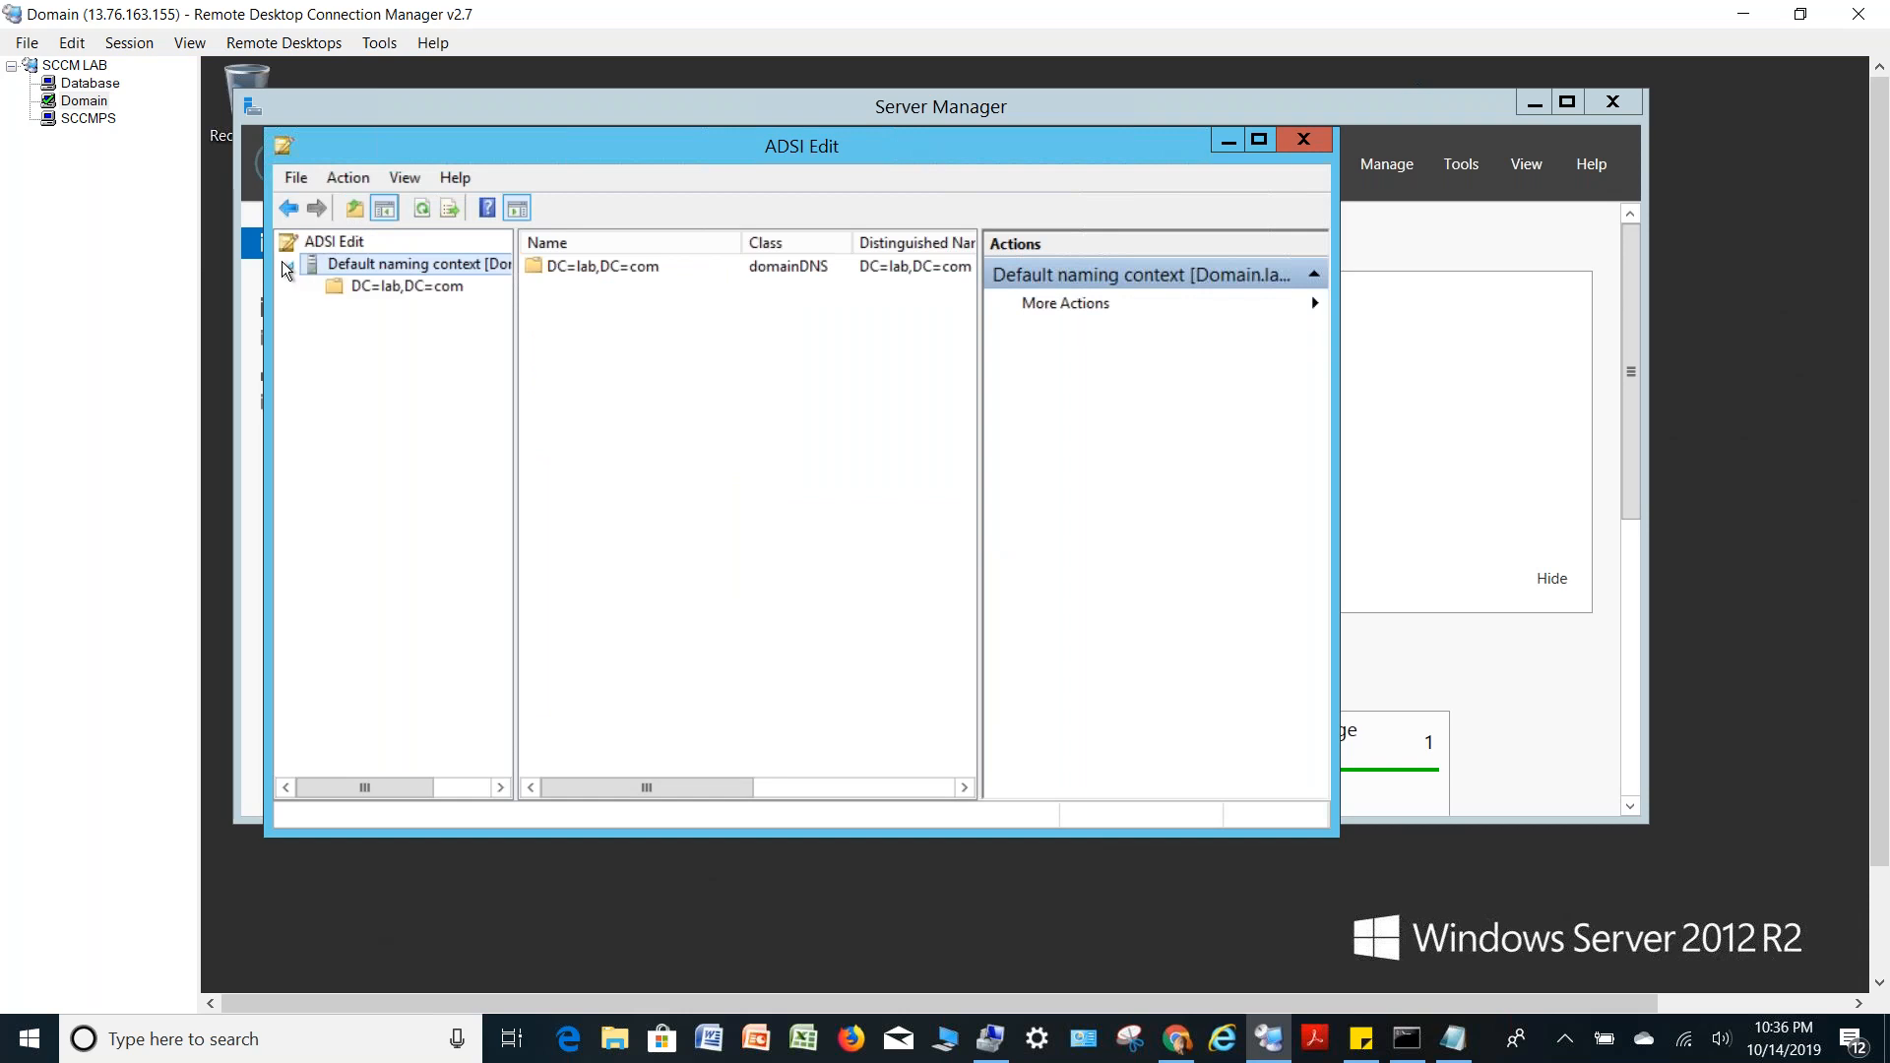
click(354, 280)
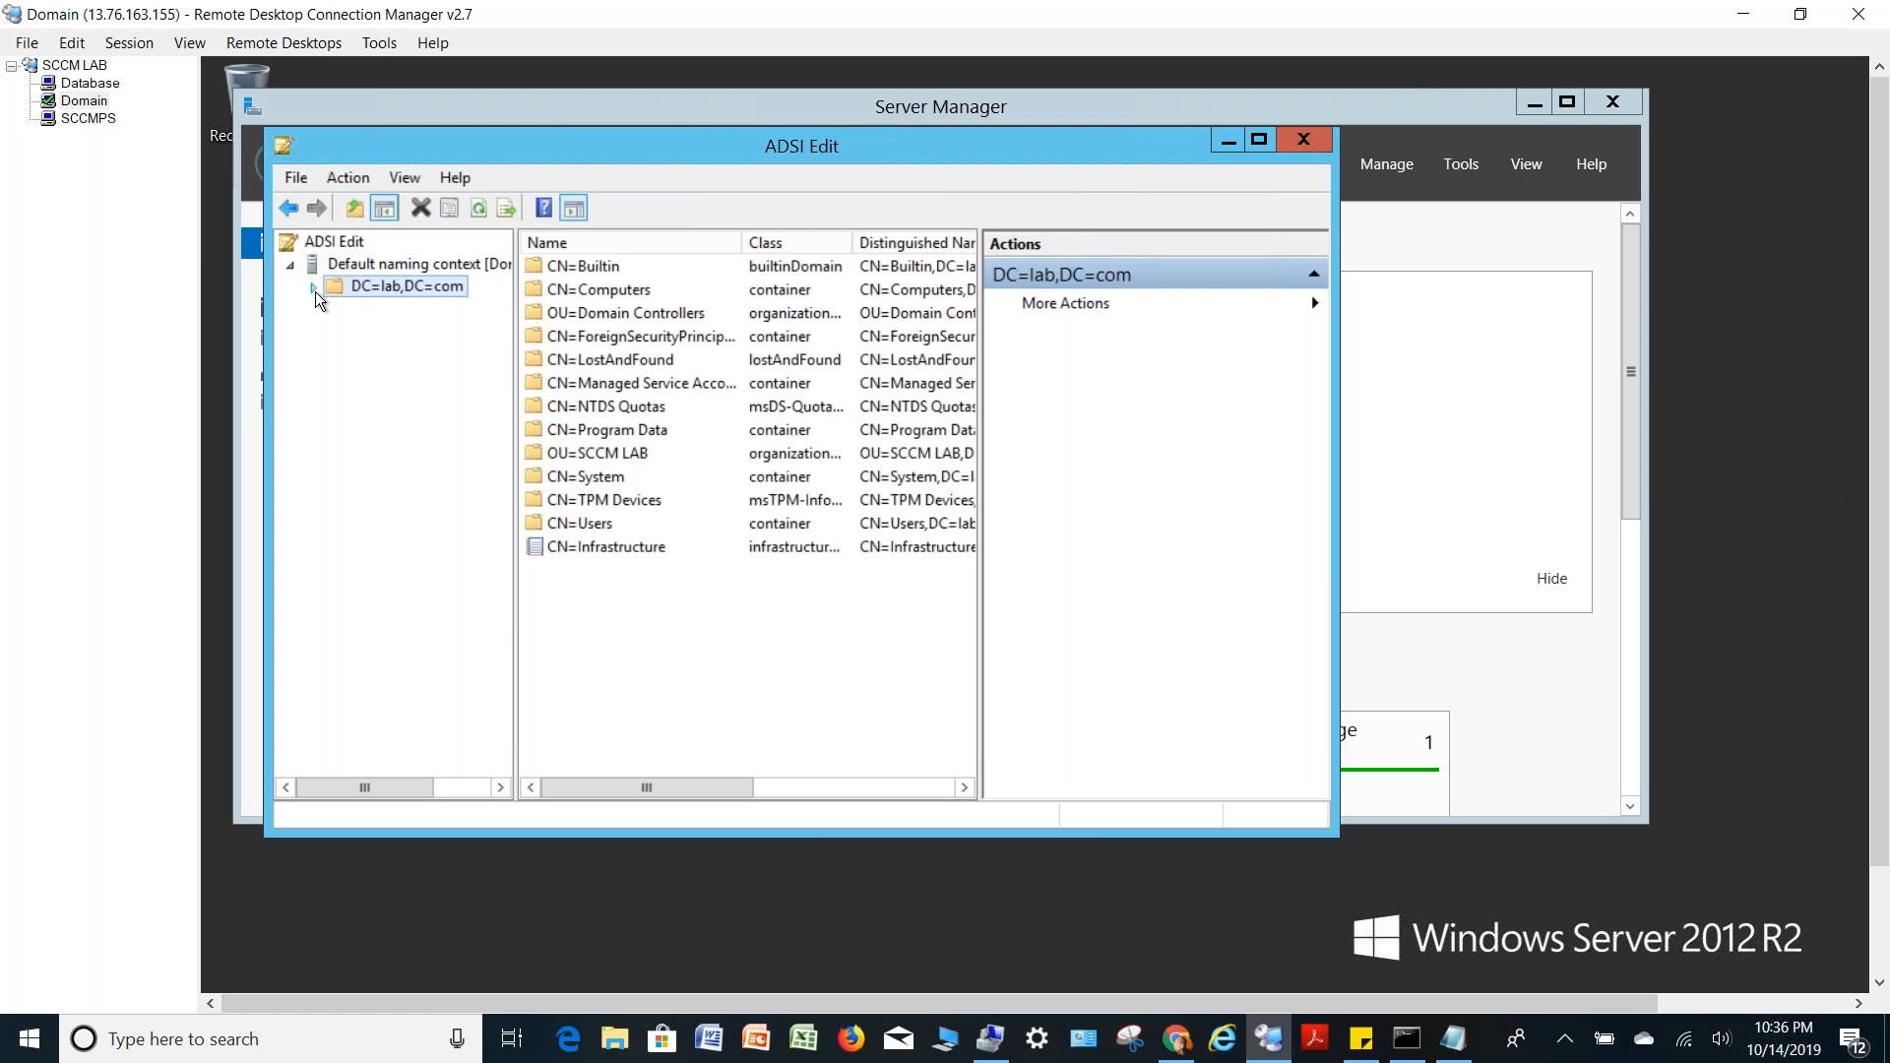
click(313, 288)
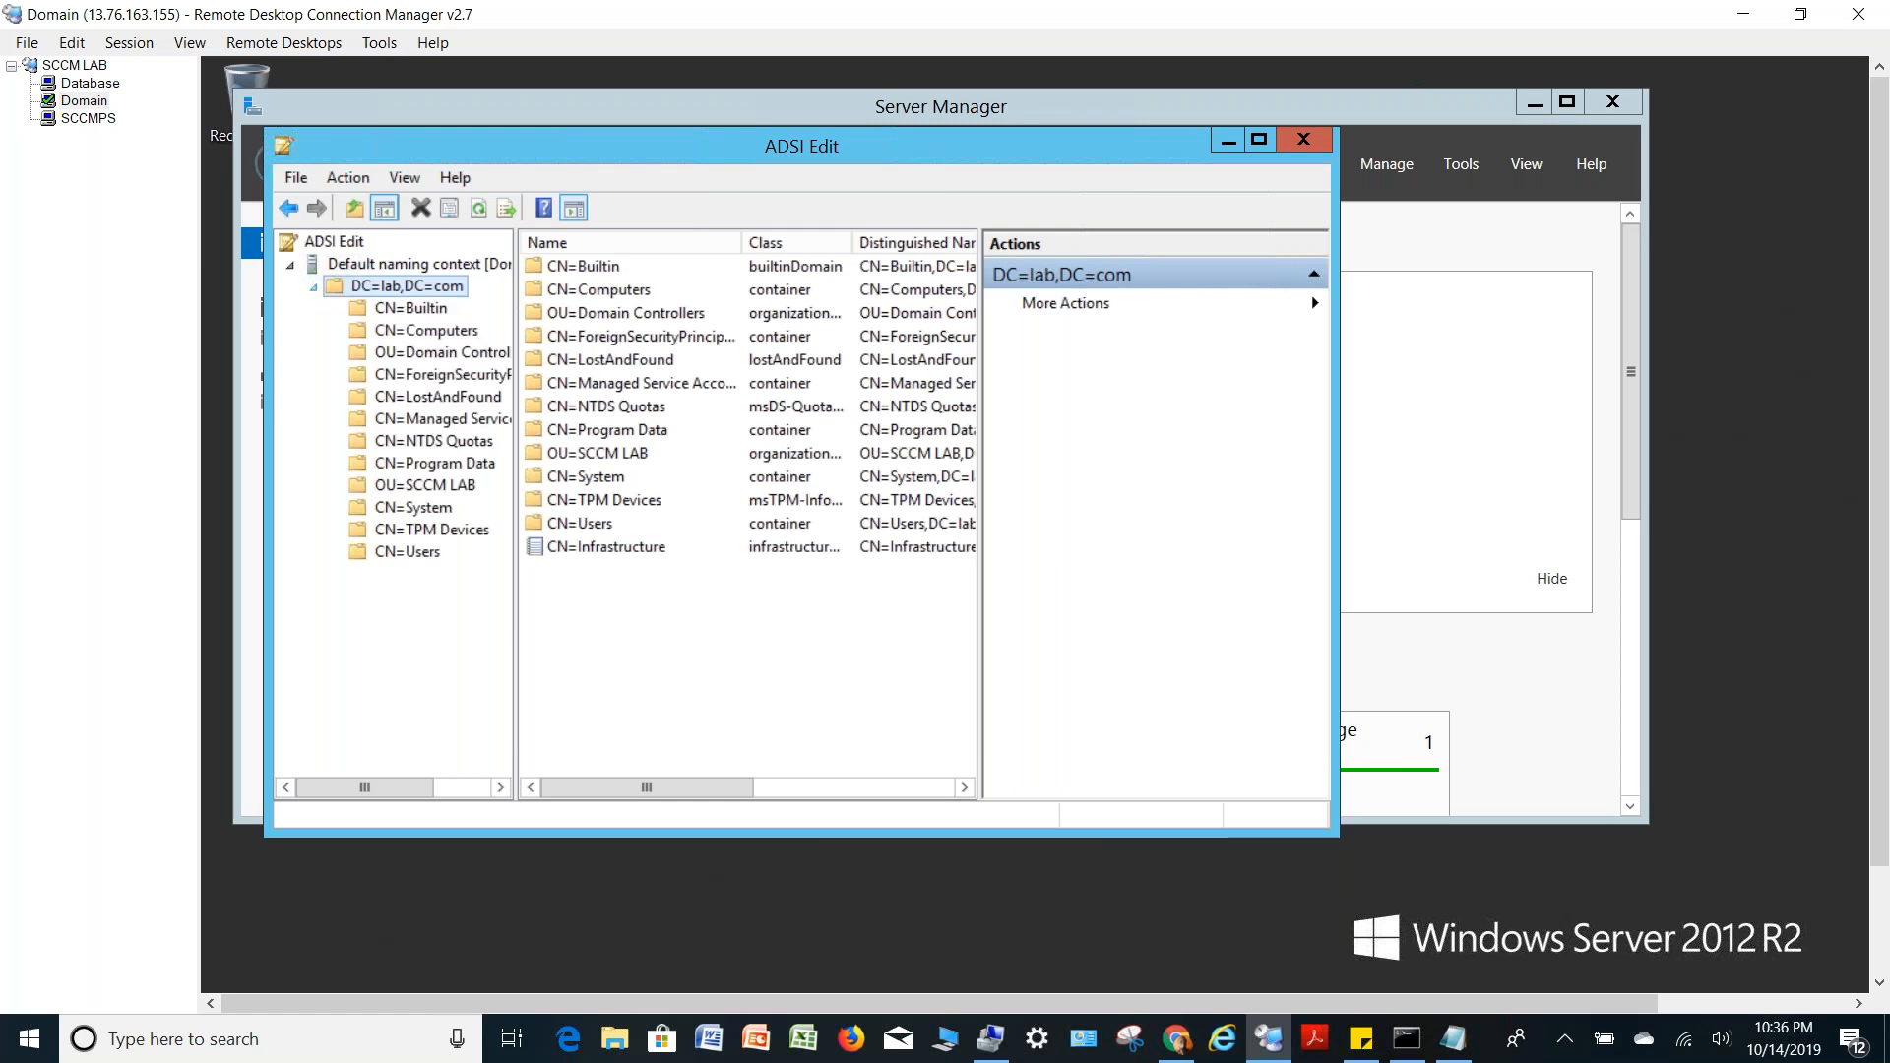
click(384, 507)
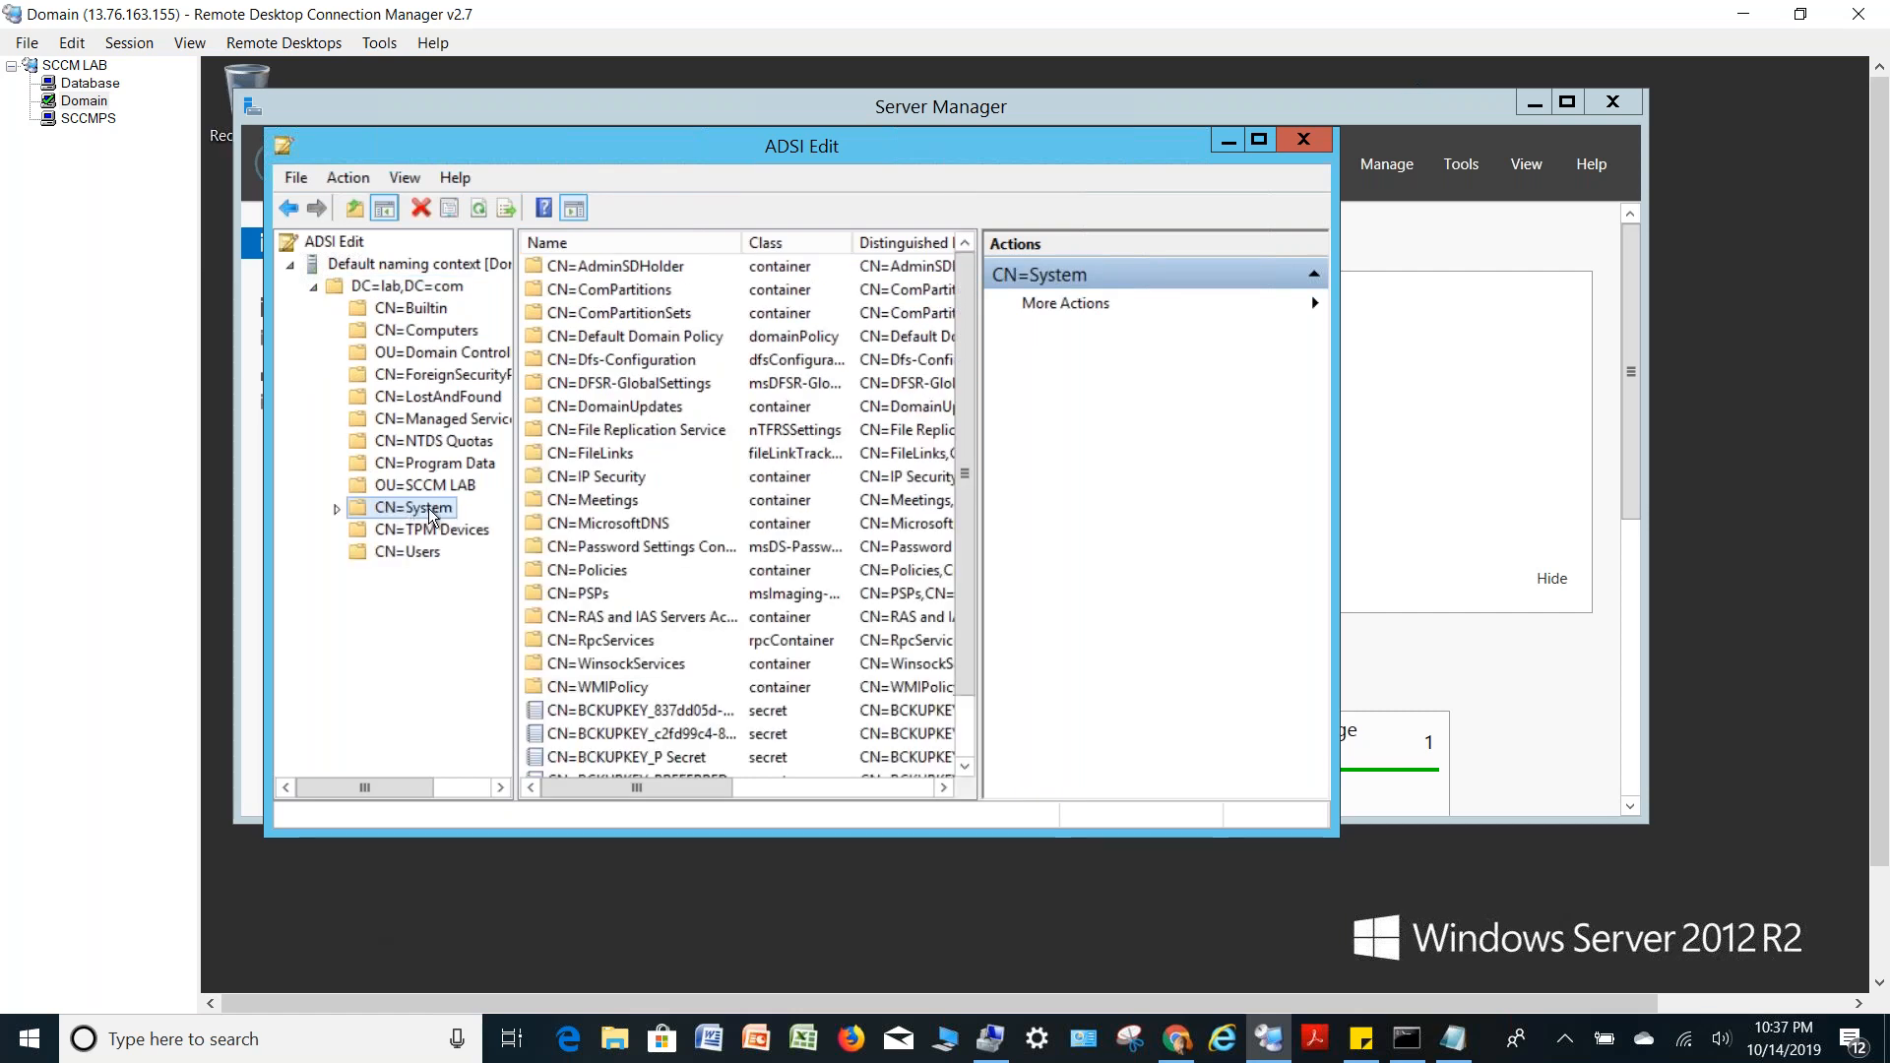
Create a new object of class container named System Management under CN=System, and close ADSI Edit
right_click(432, 515)
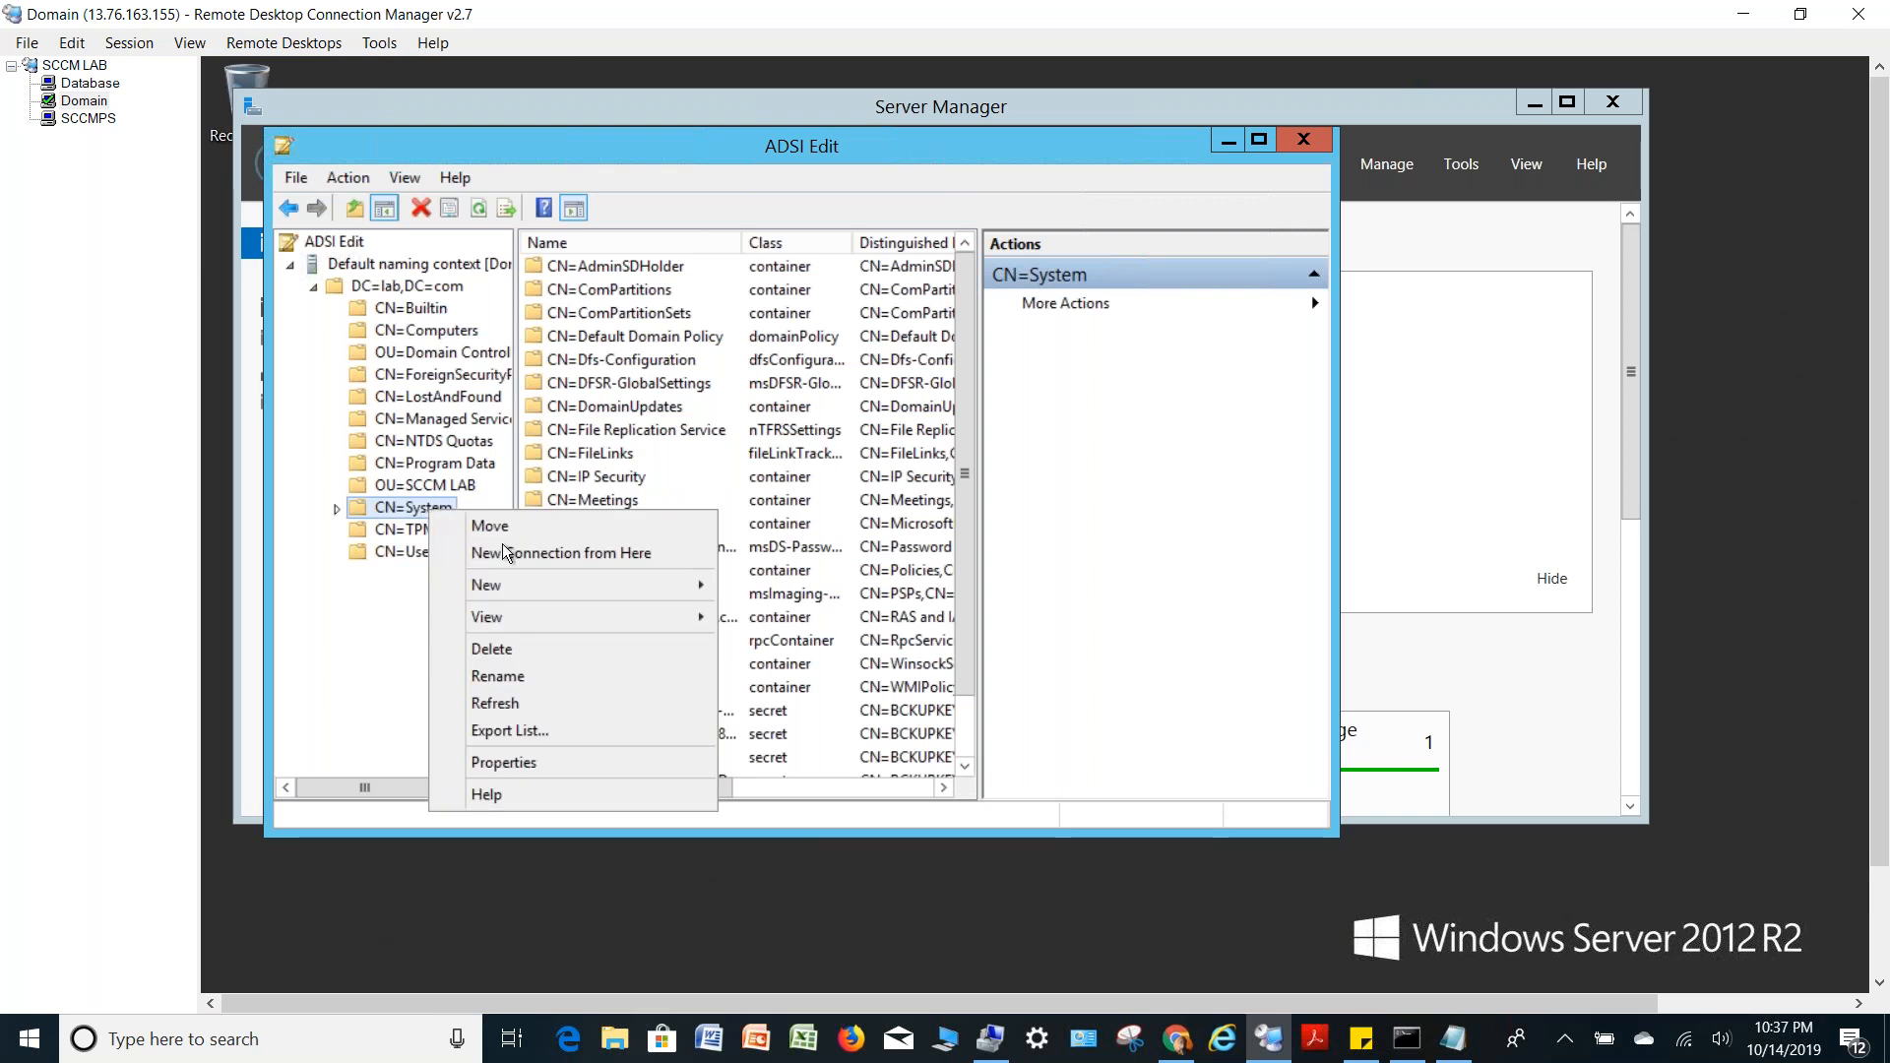
mouse_move(545, 583)
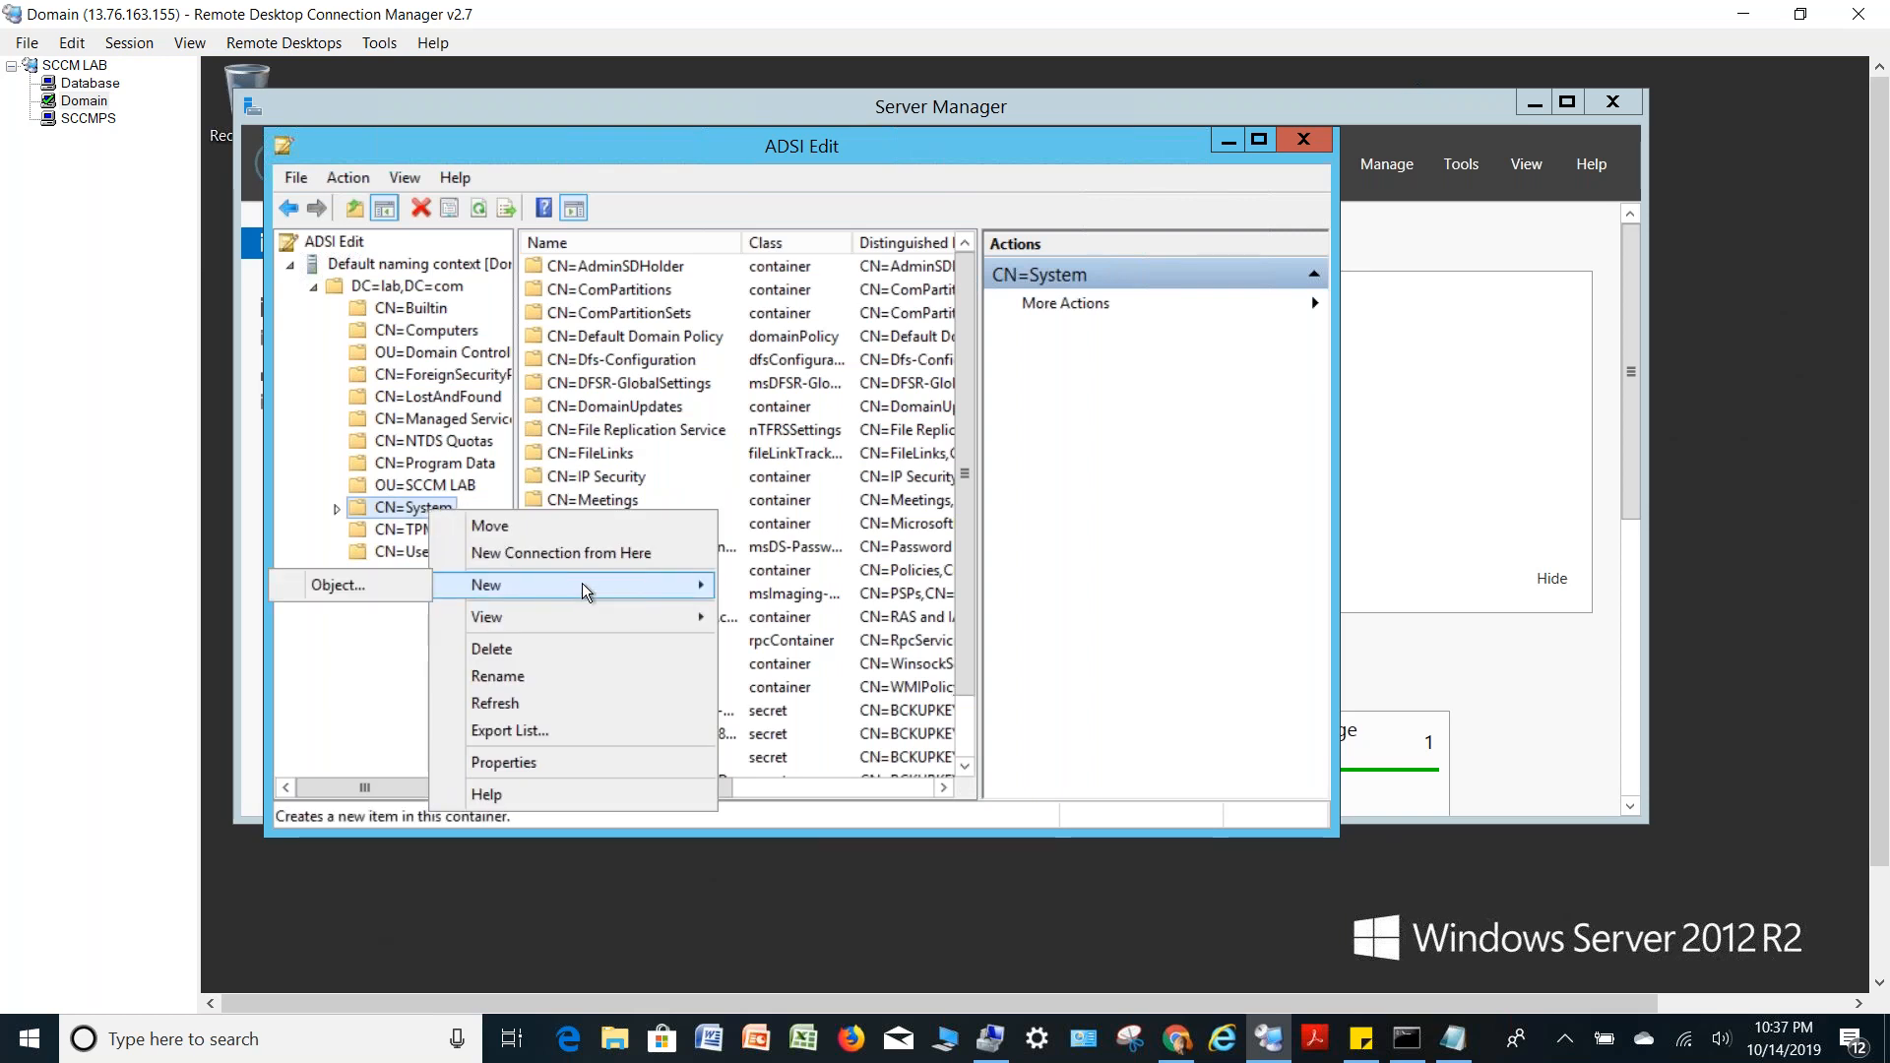
click(351, 583)
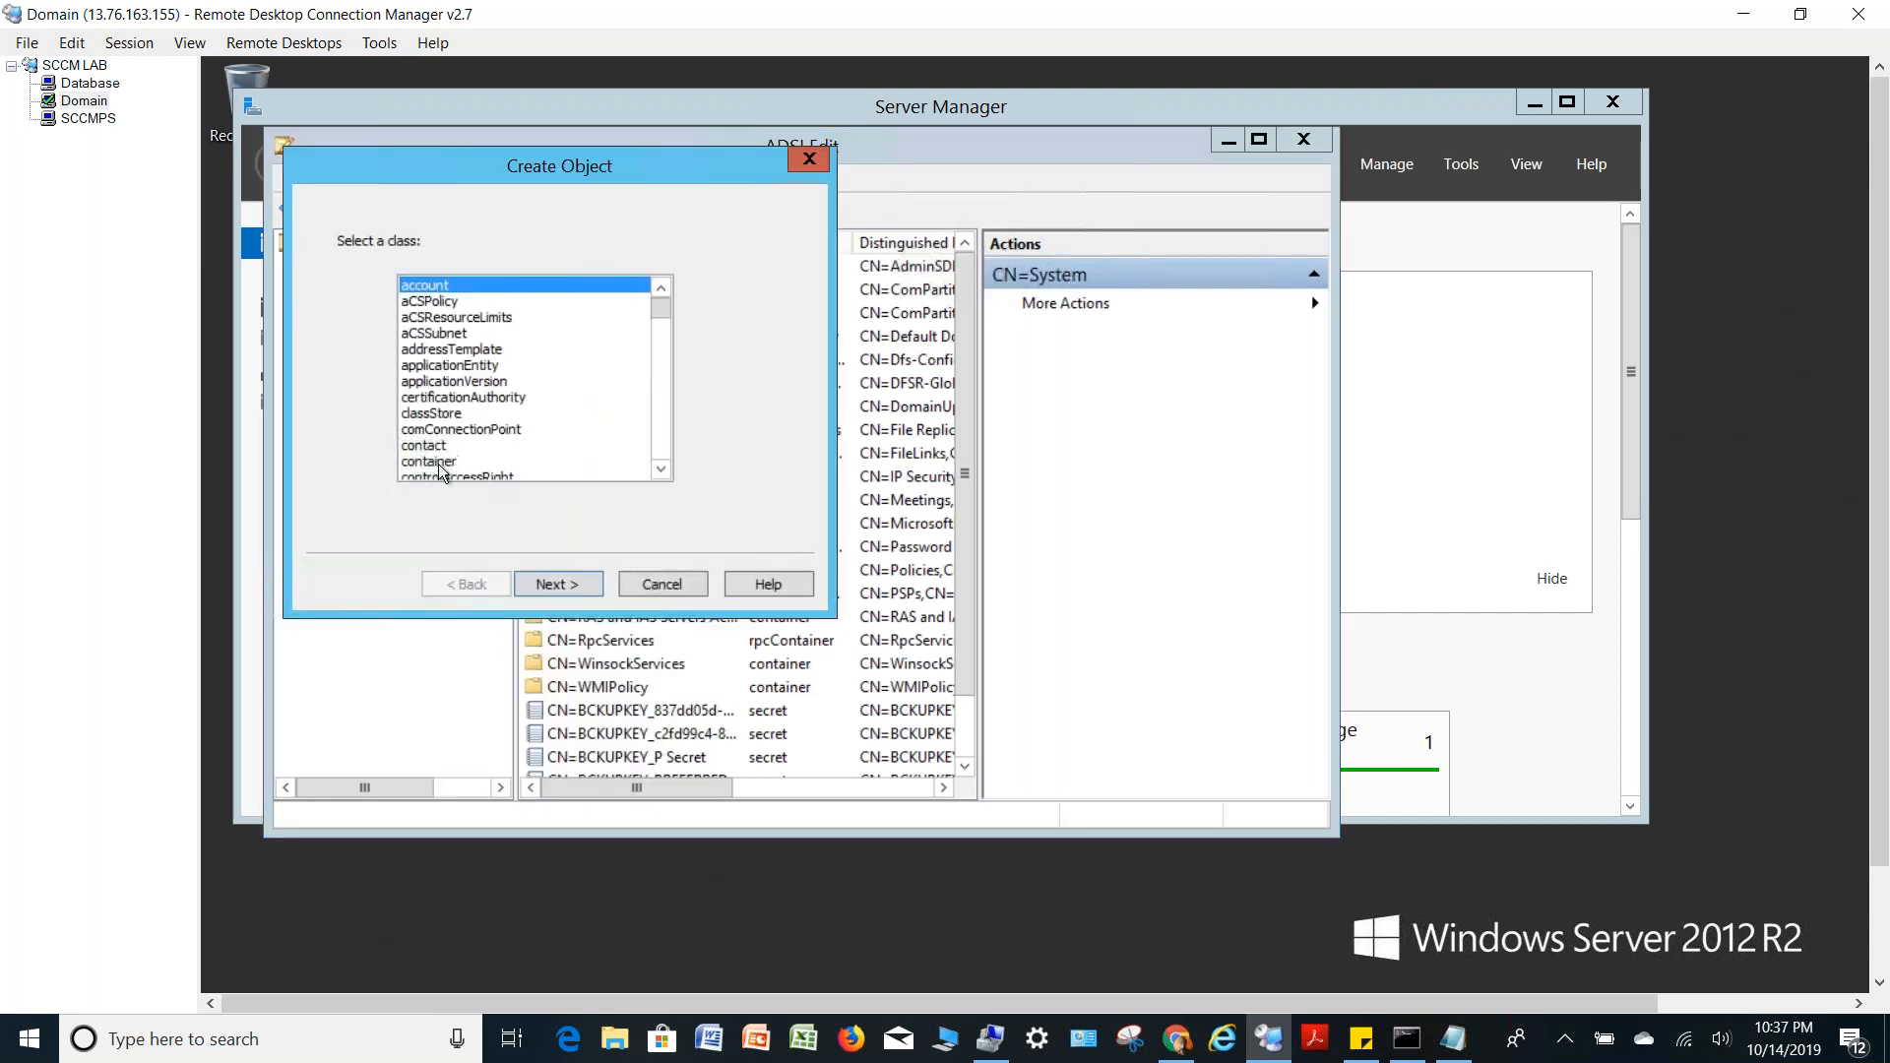
click(439, 462)
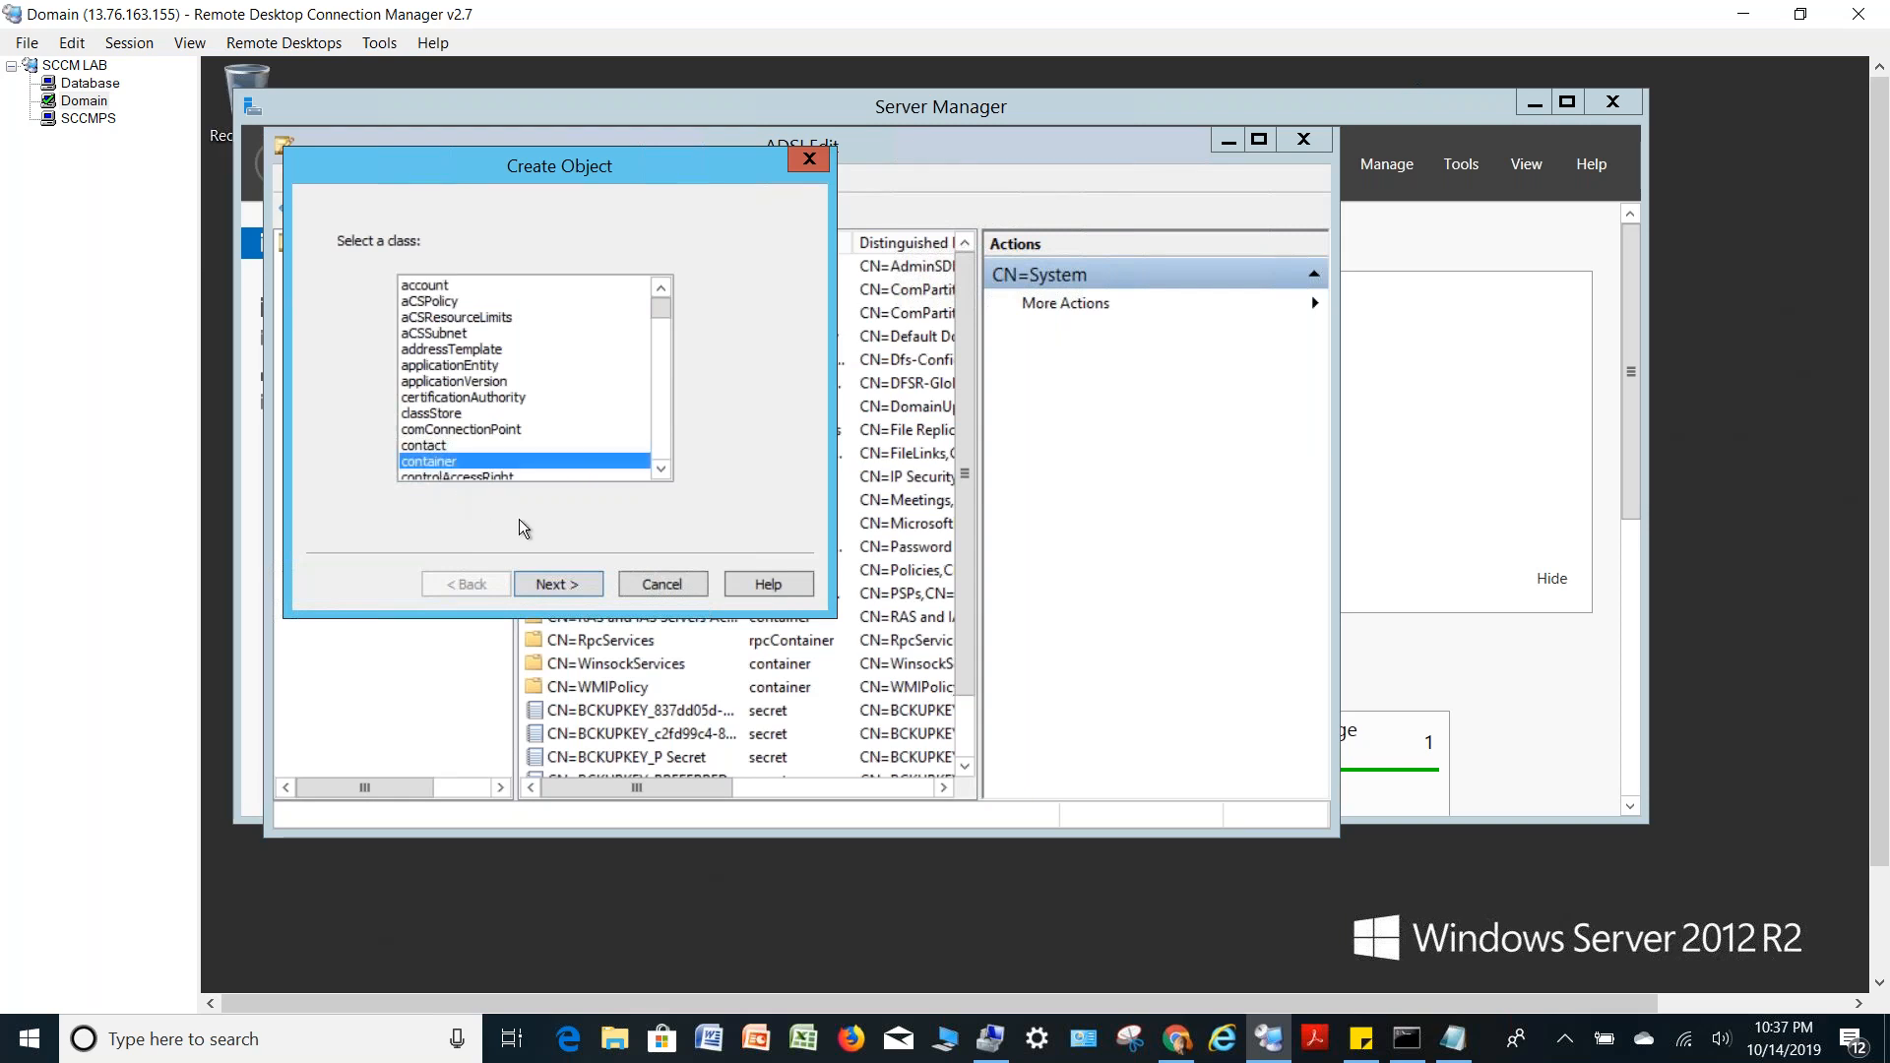
click(555, 585)
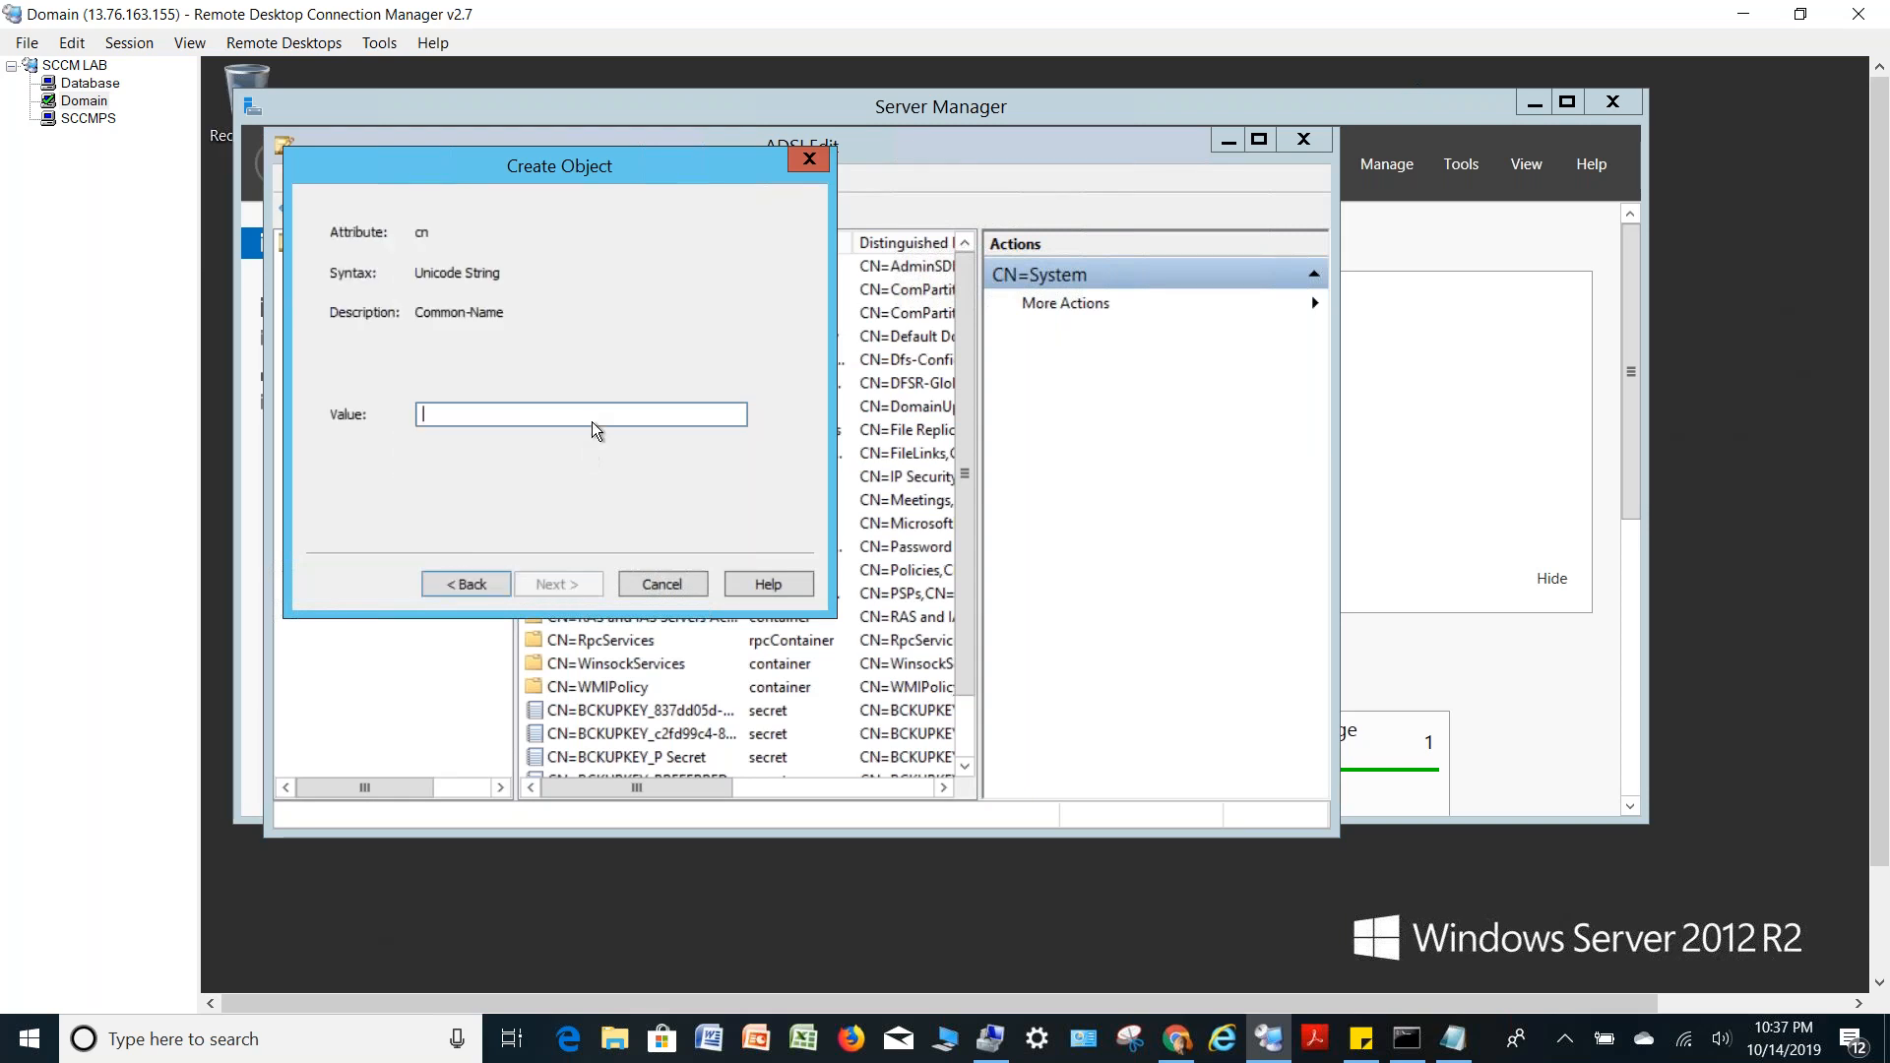
text(System)
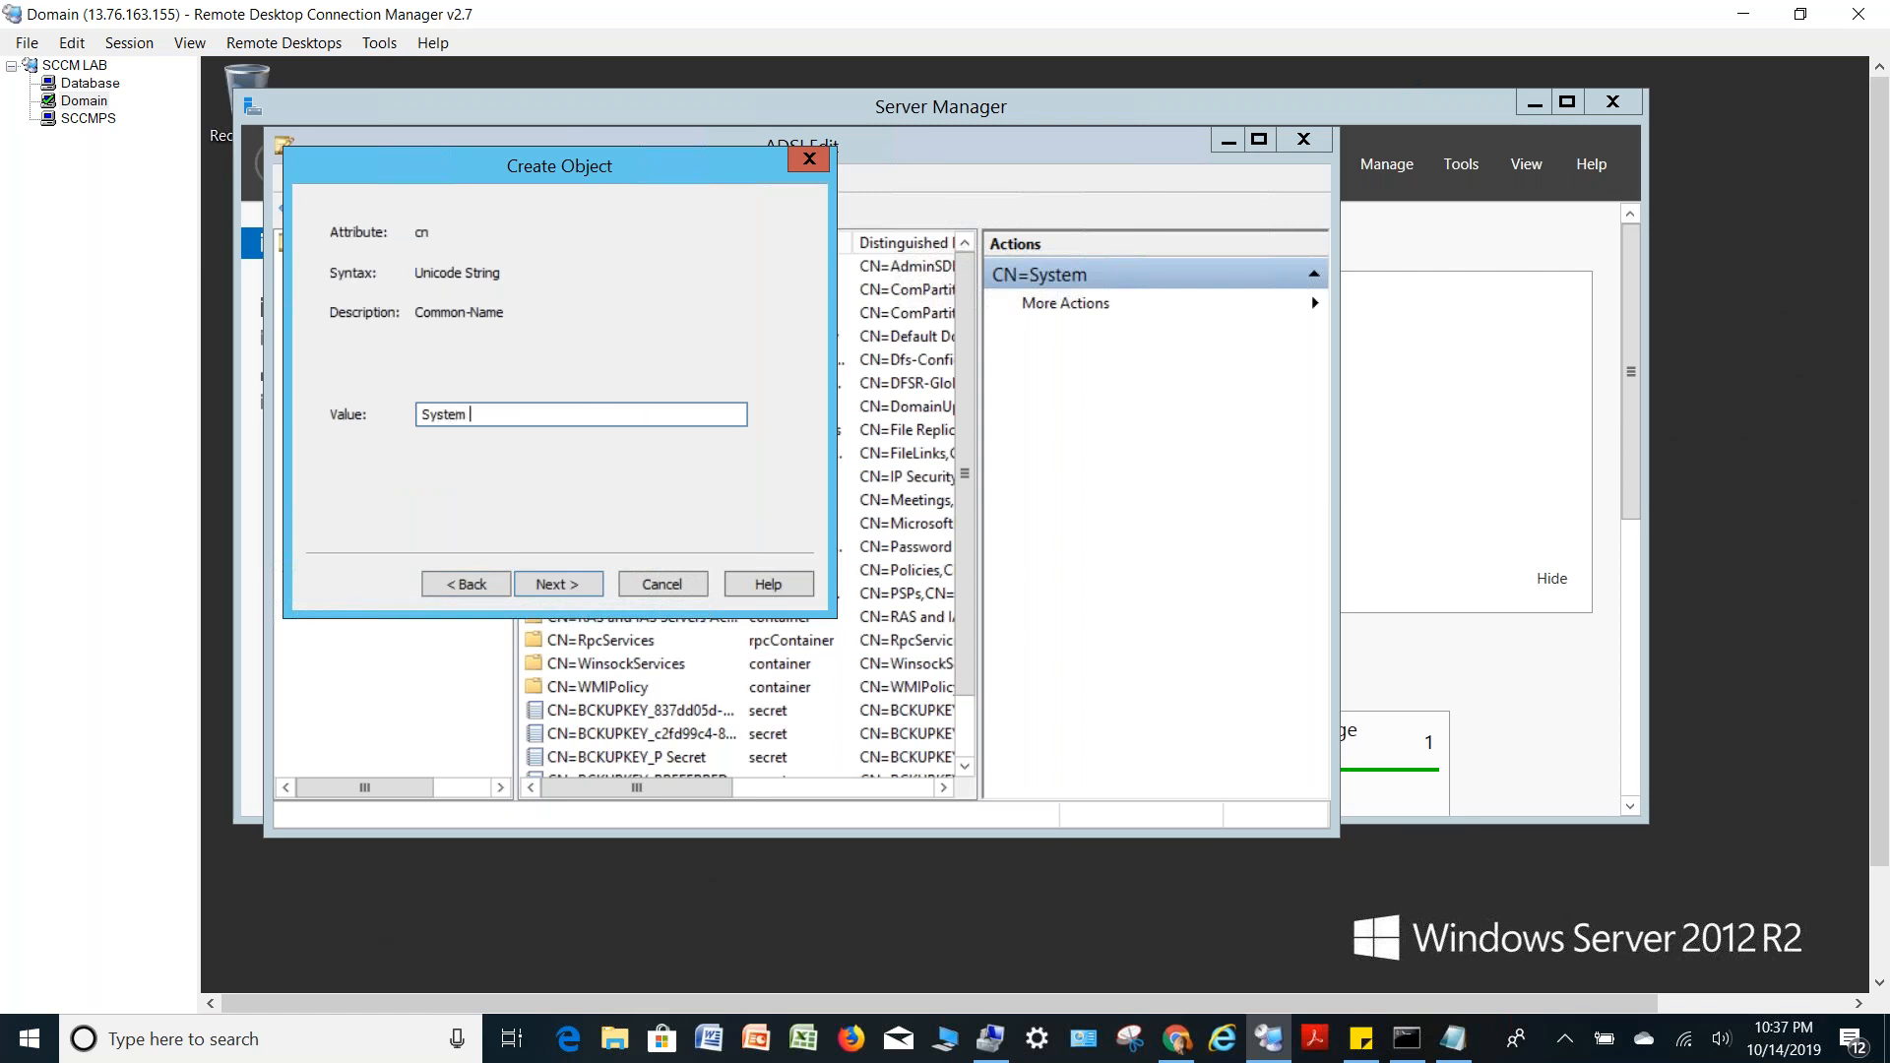
text( Management)
click(552, 588)
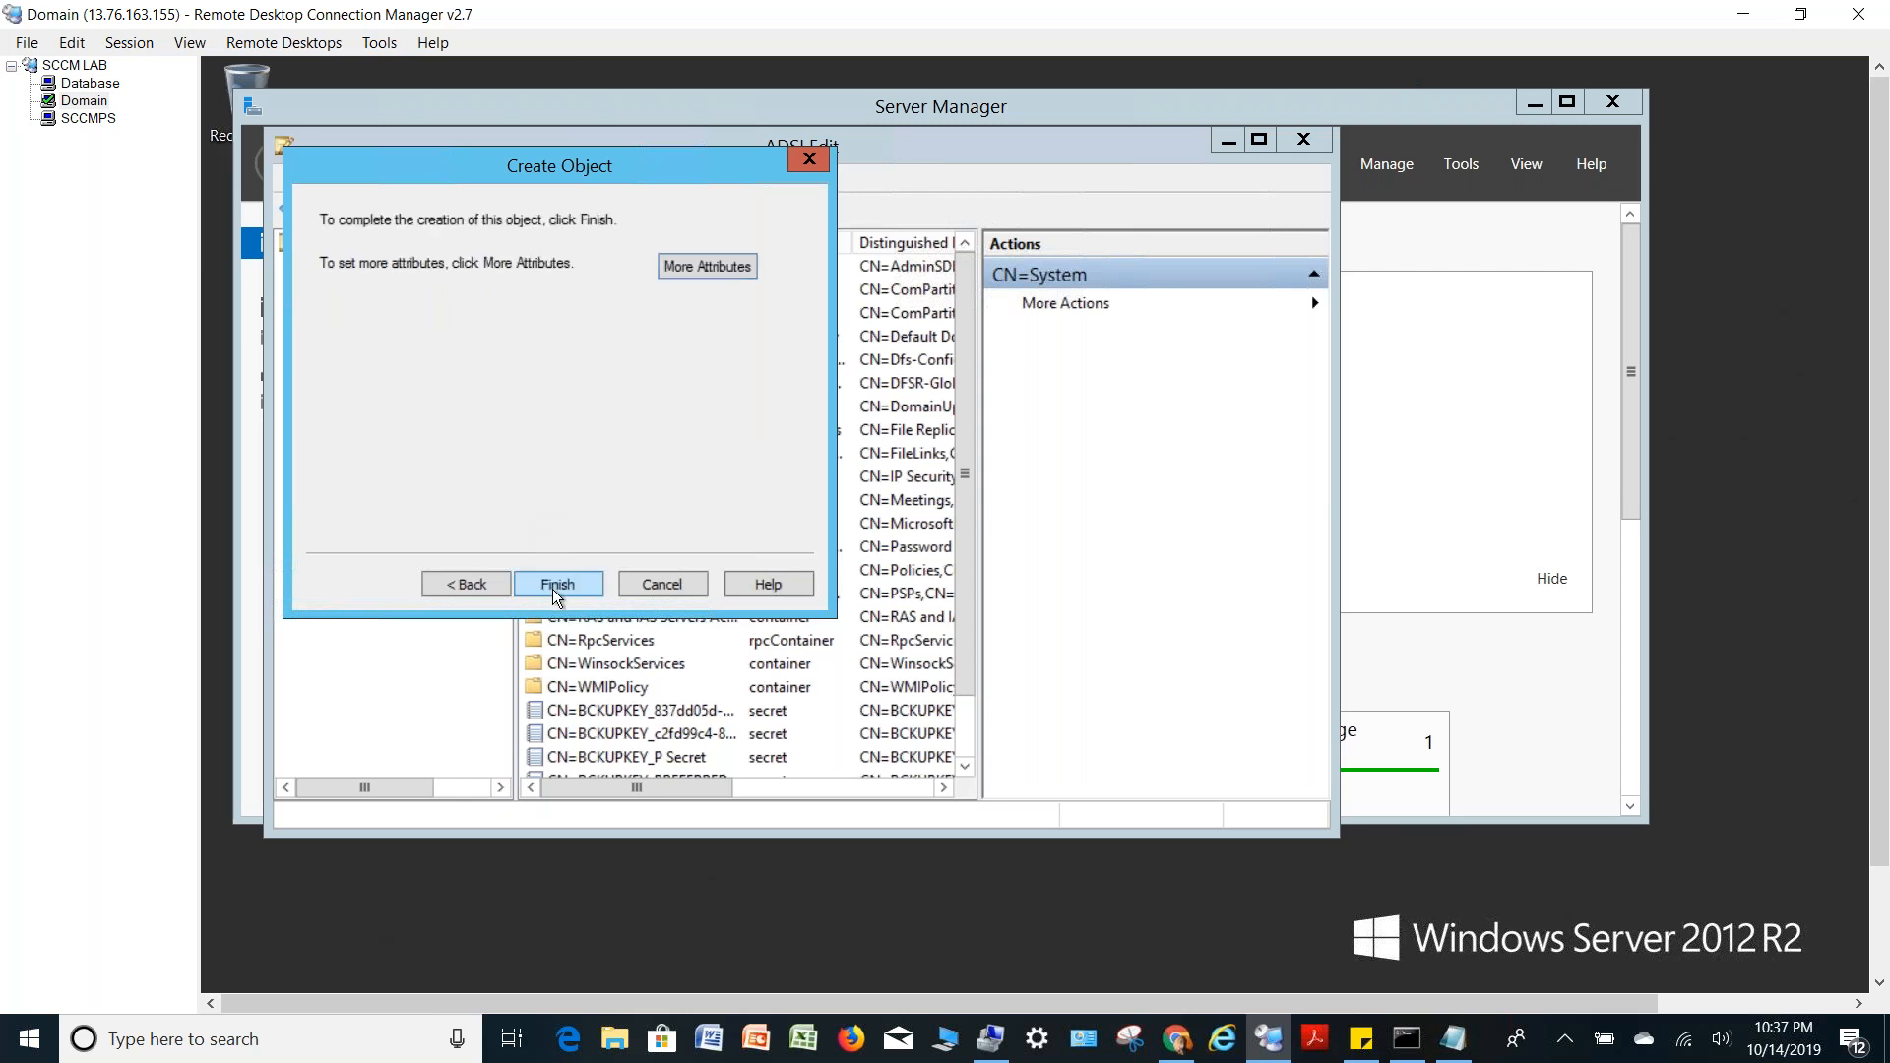
click(554, 586)
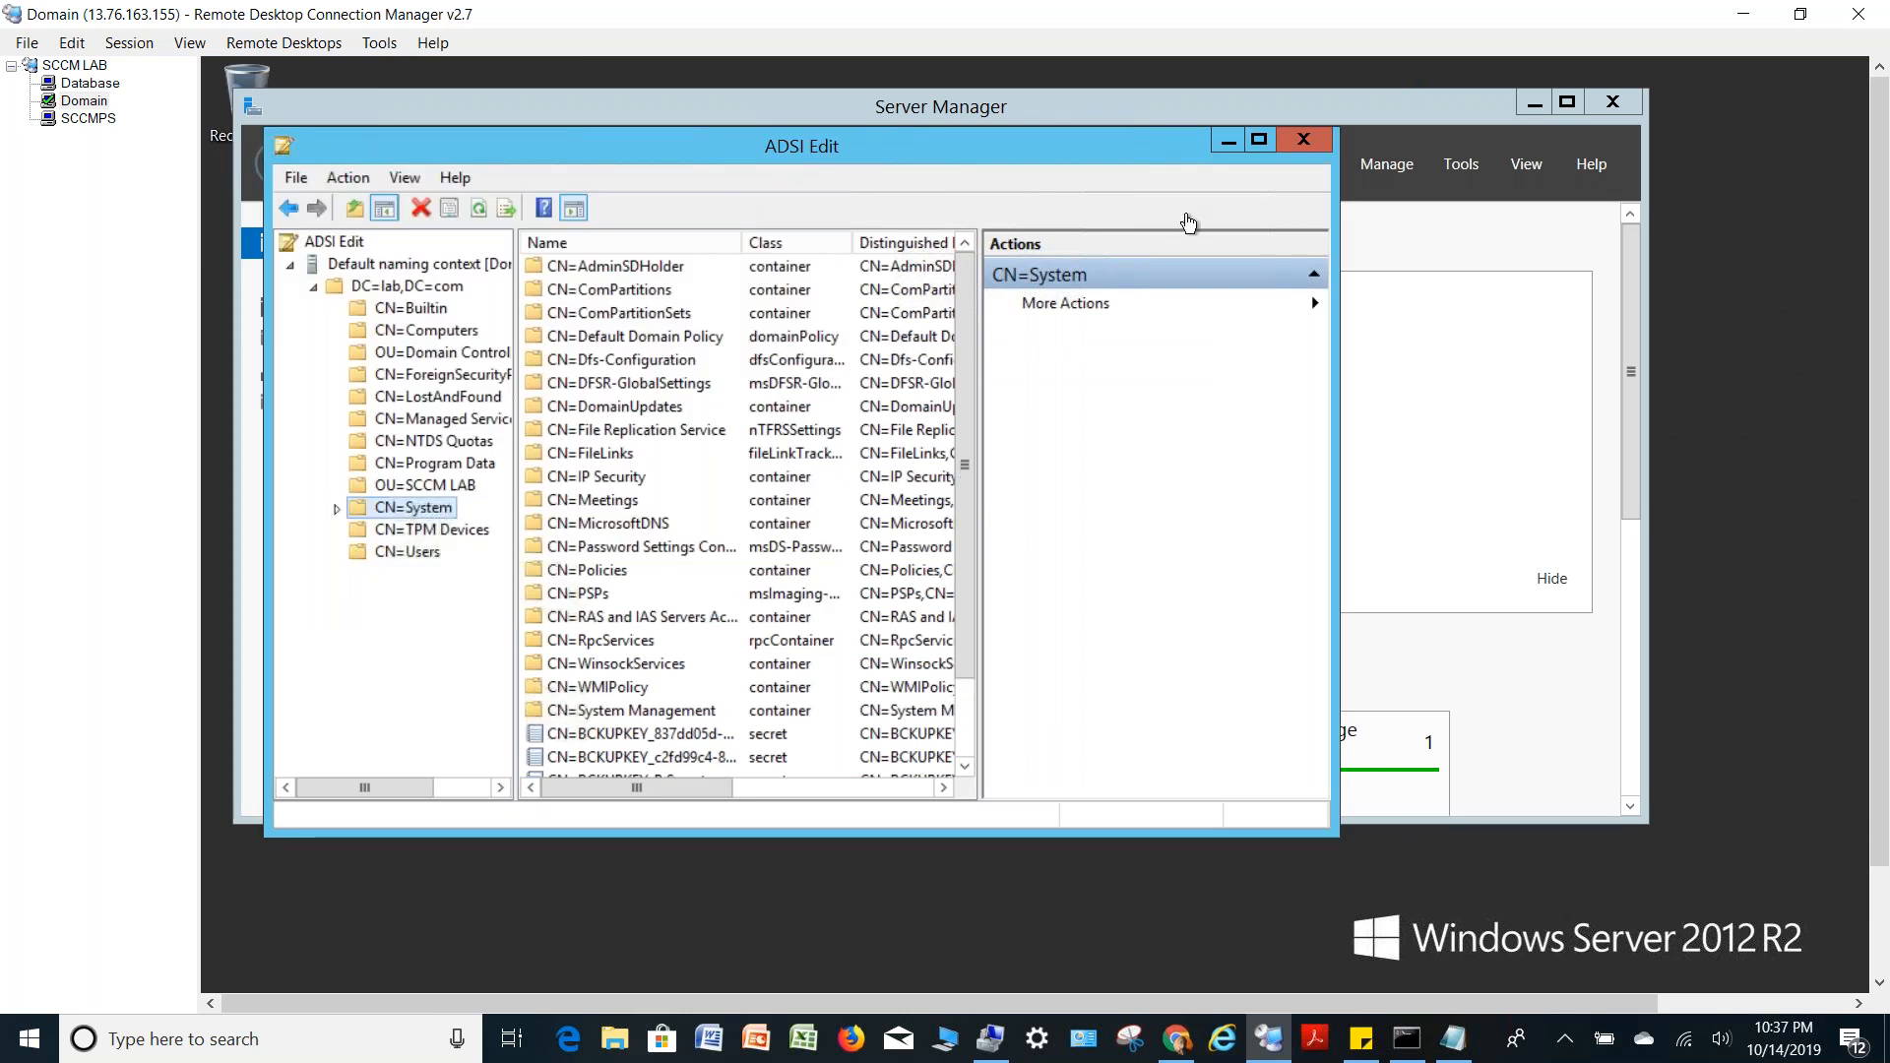
click(1304, 139)
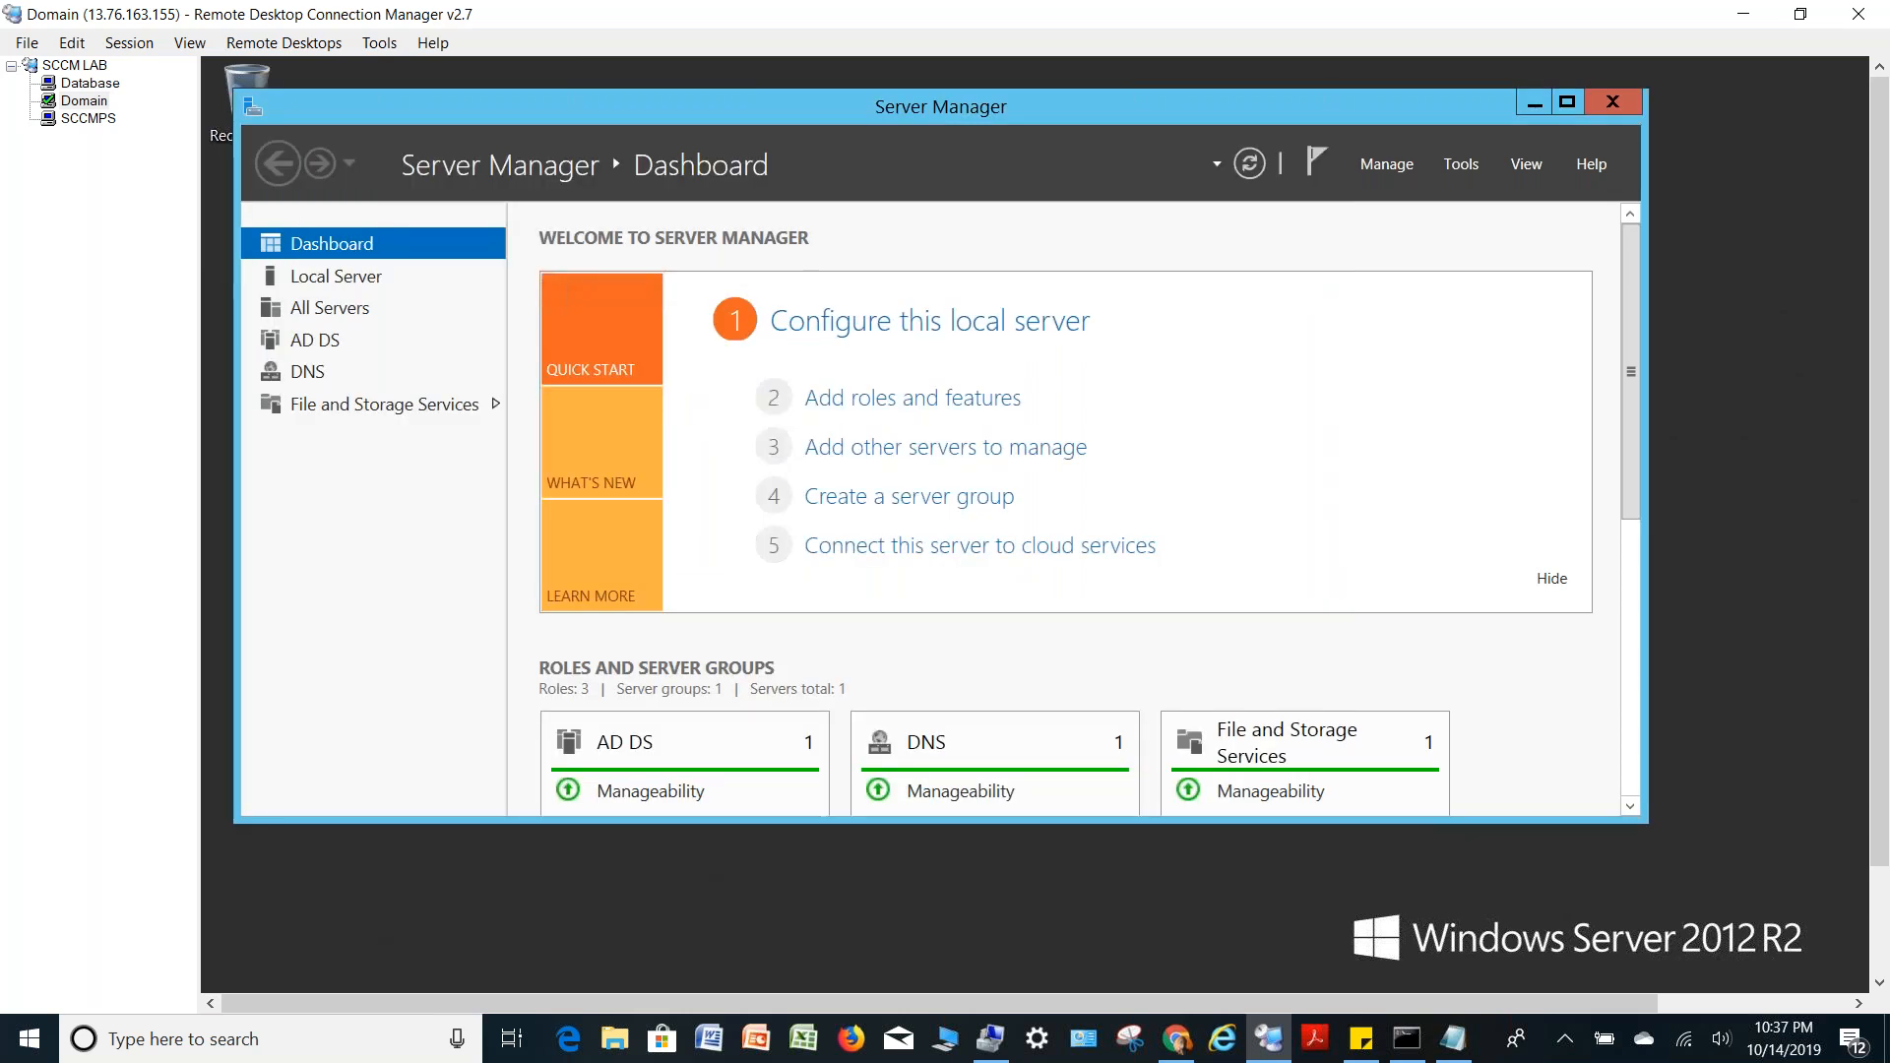
Open Active Directory Users and Computers from Server Manager and turn on its Advanced Features view
click(1459, 164)
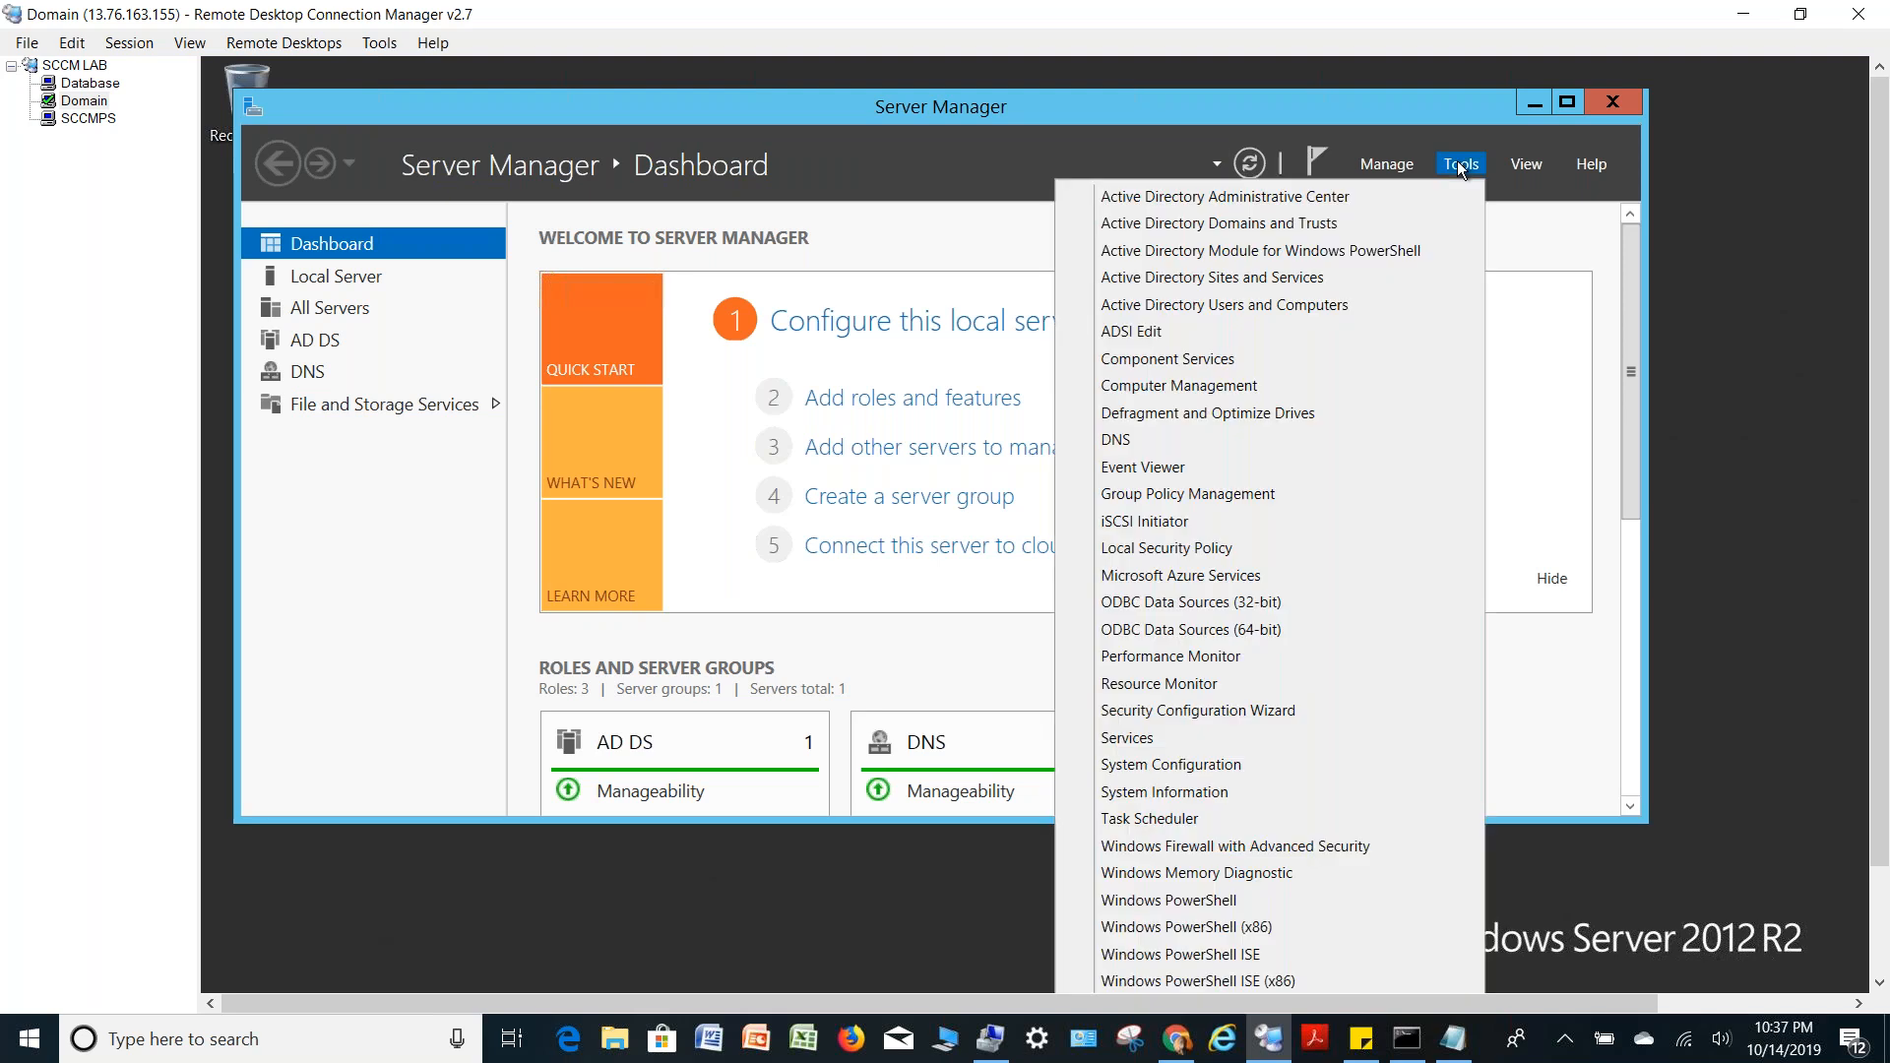
click(1230, 306)
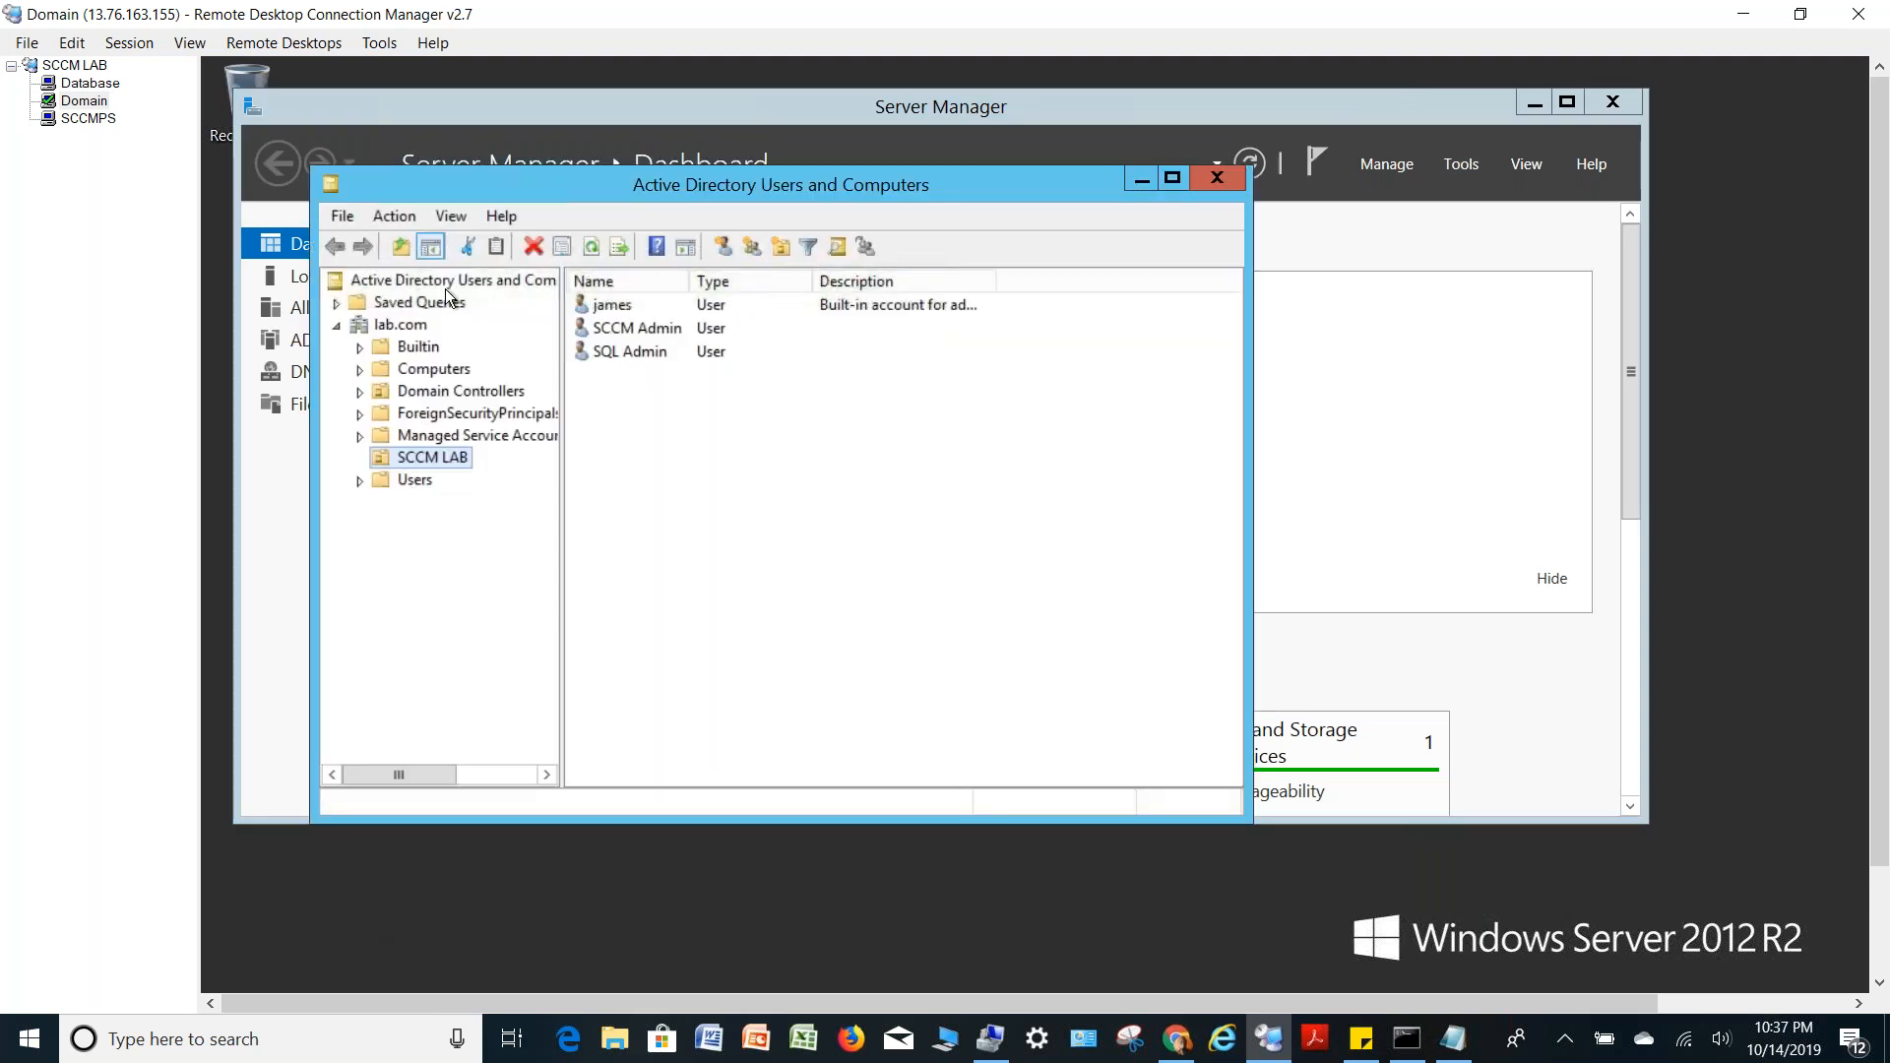
click(453, 216)
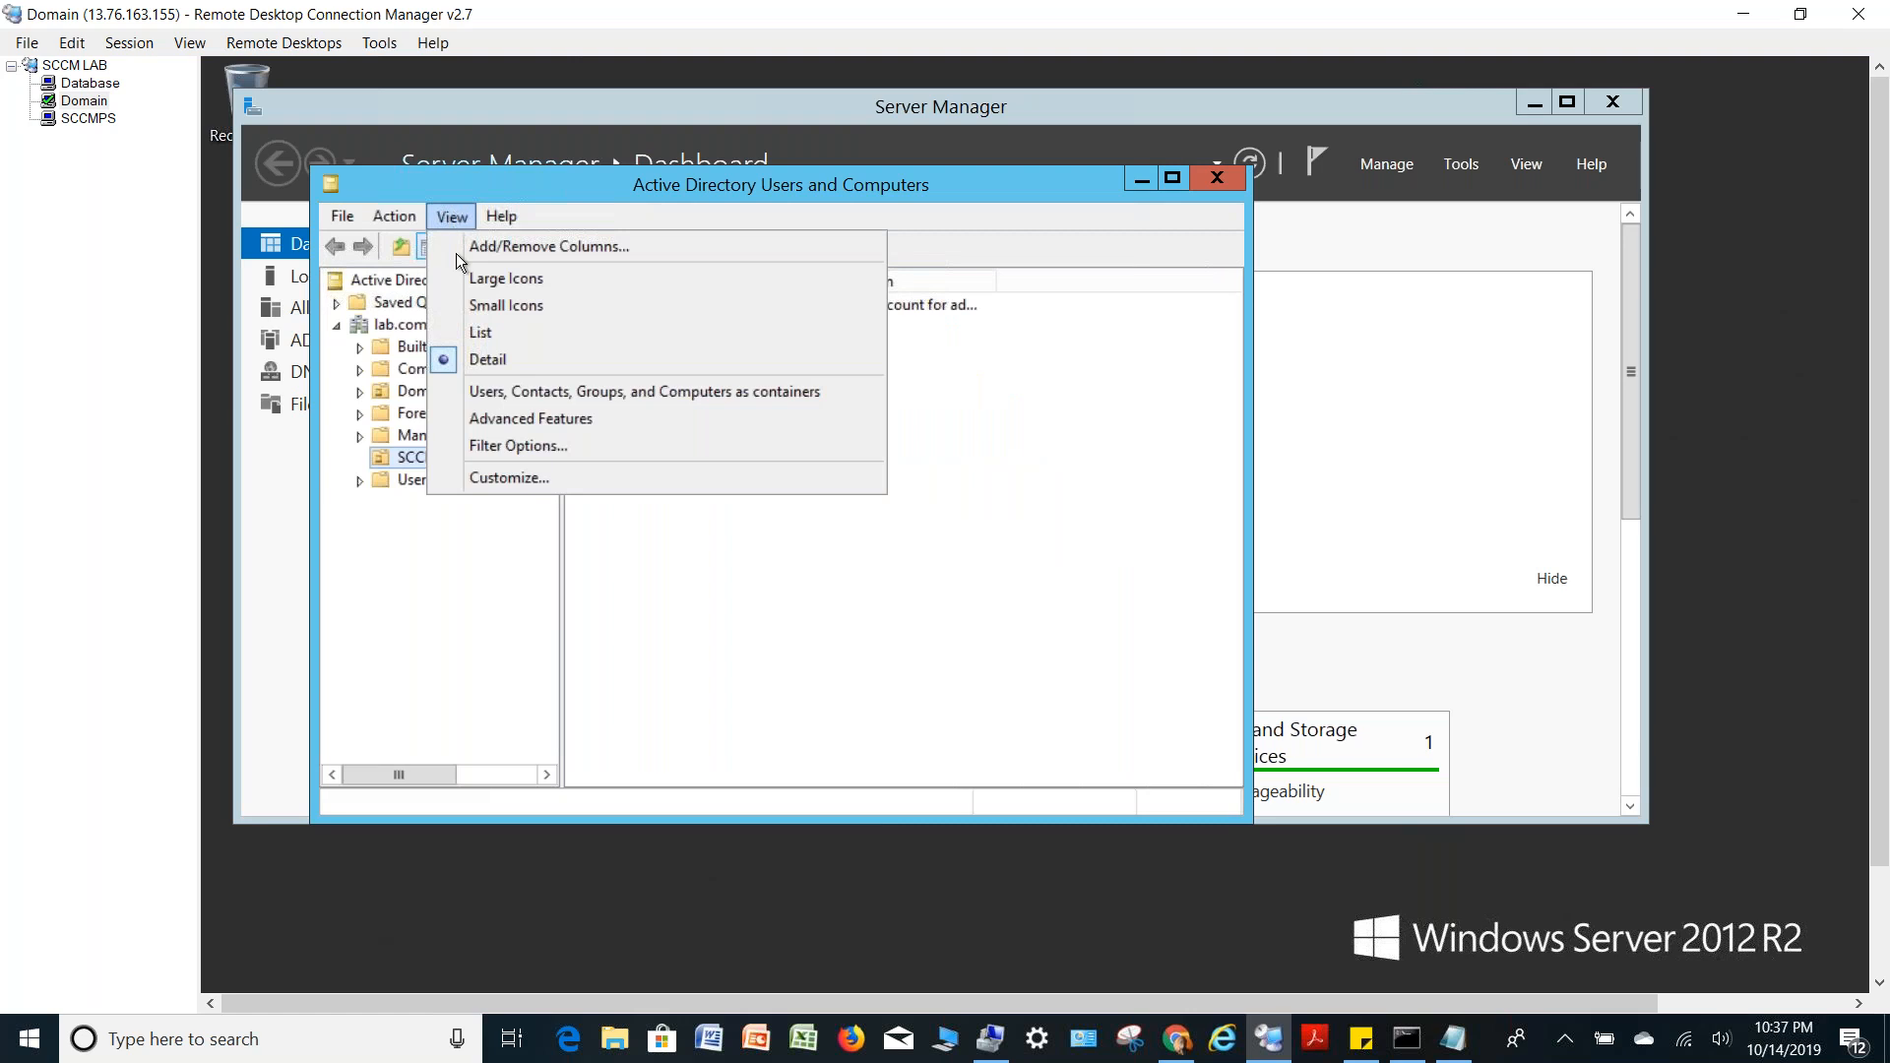
click(507, 421)
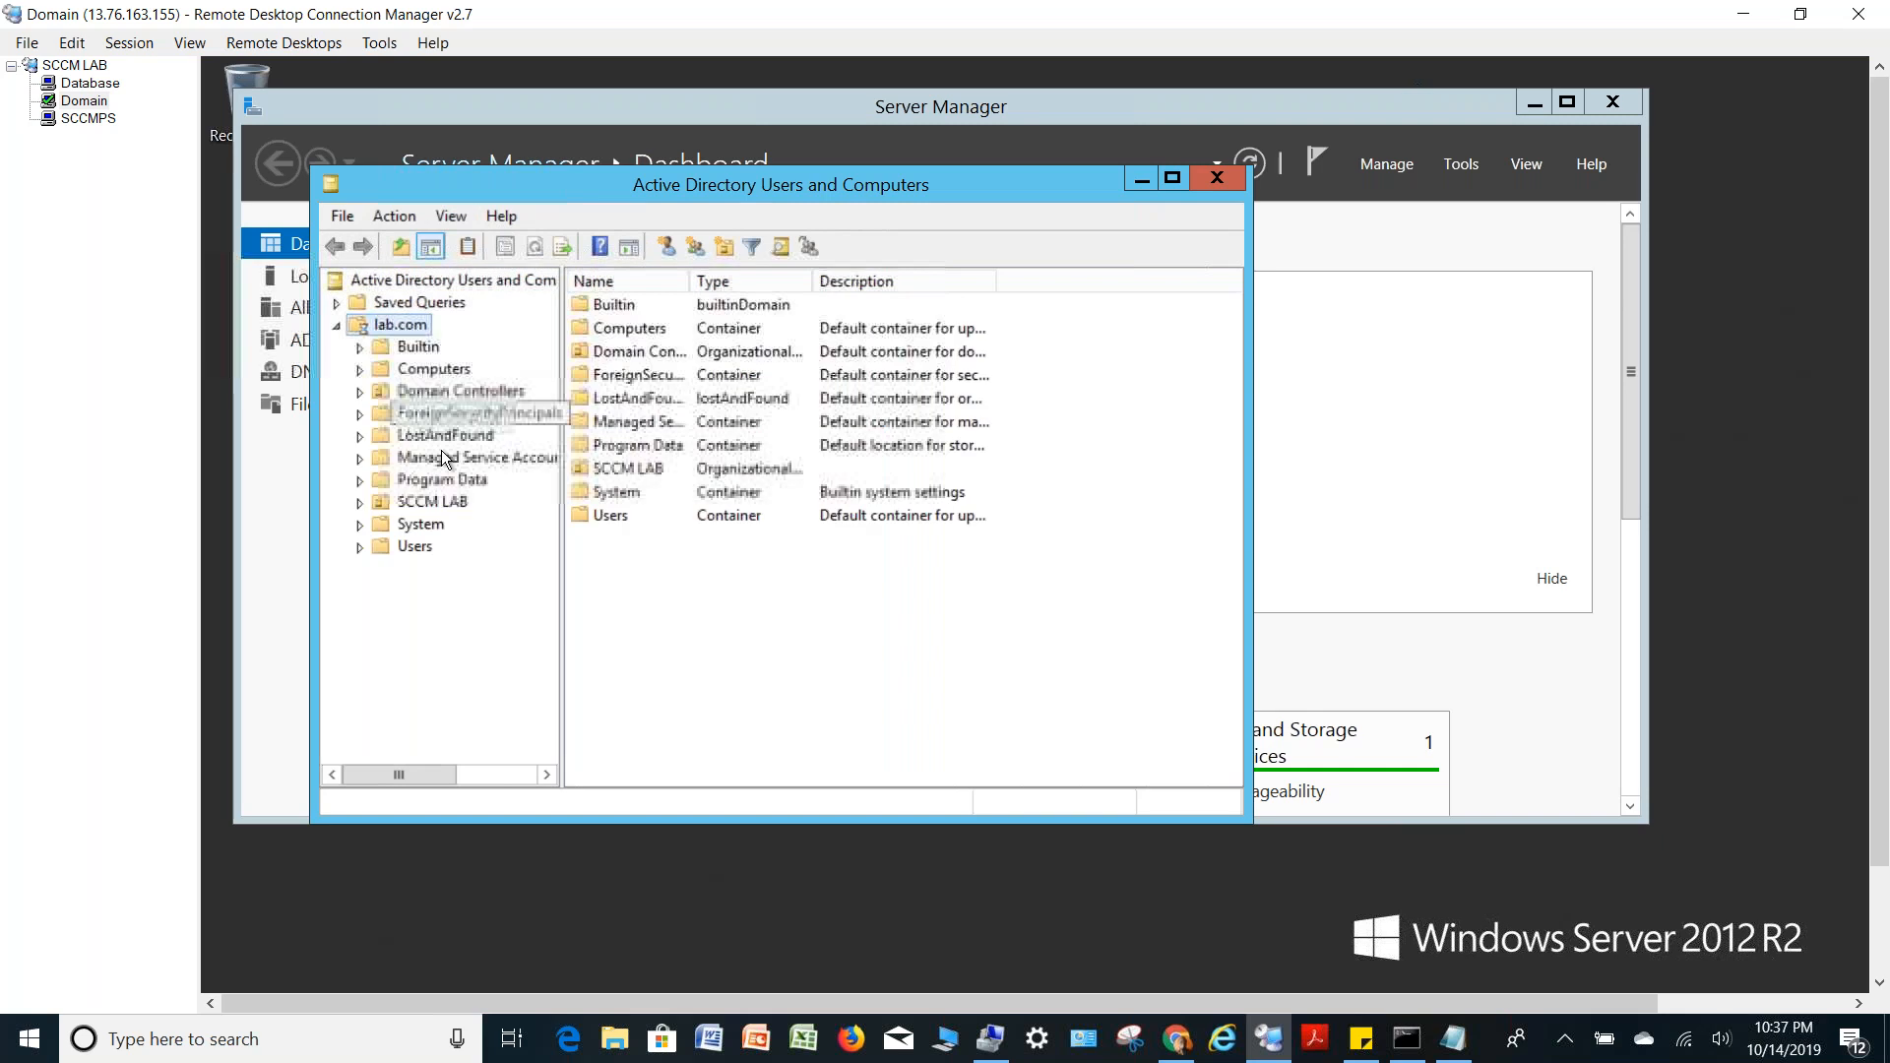
Expand the System container under lab.com and select the System Management container
click(360, 526)
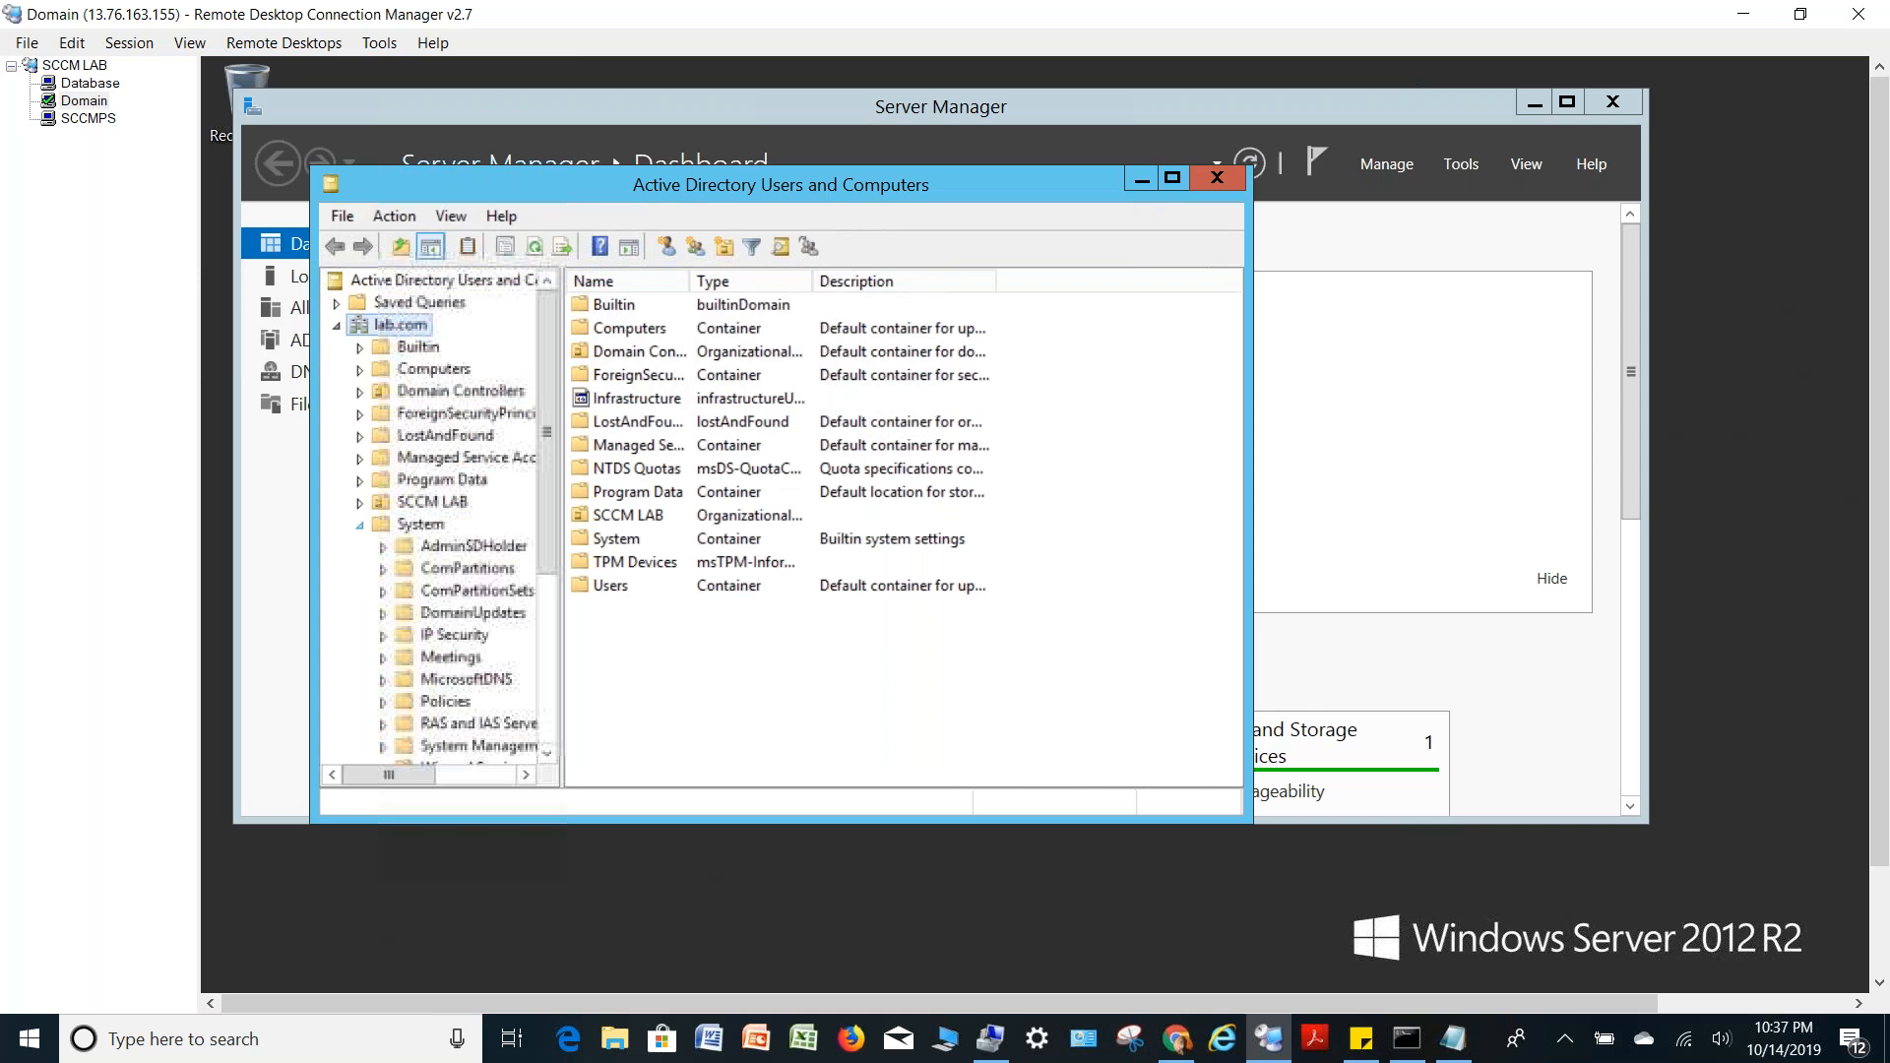
click(463, 743)
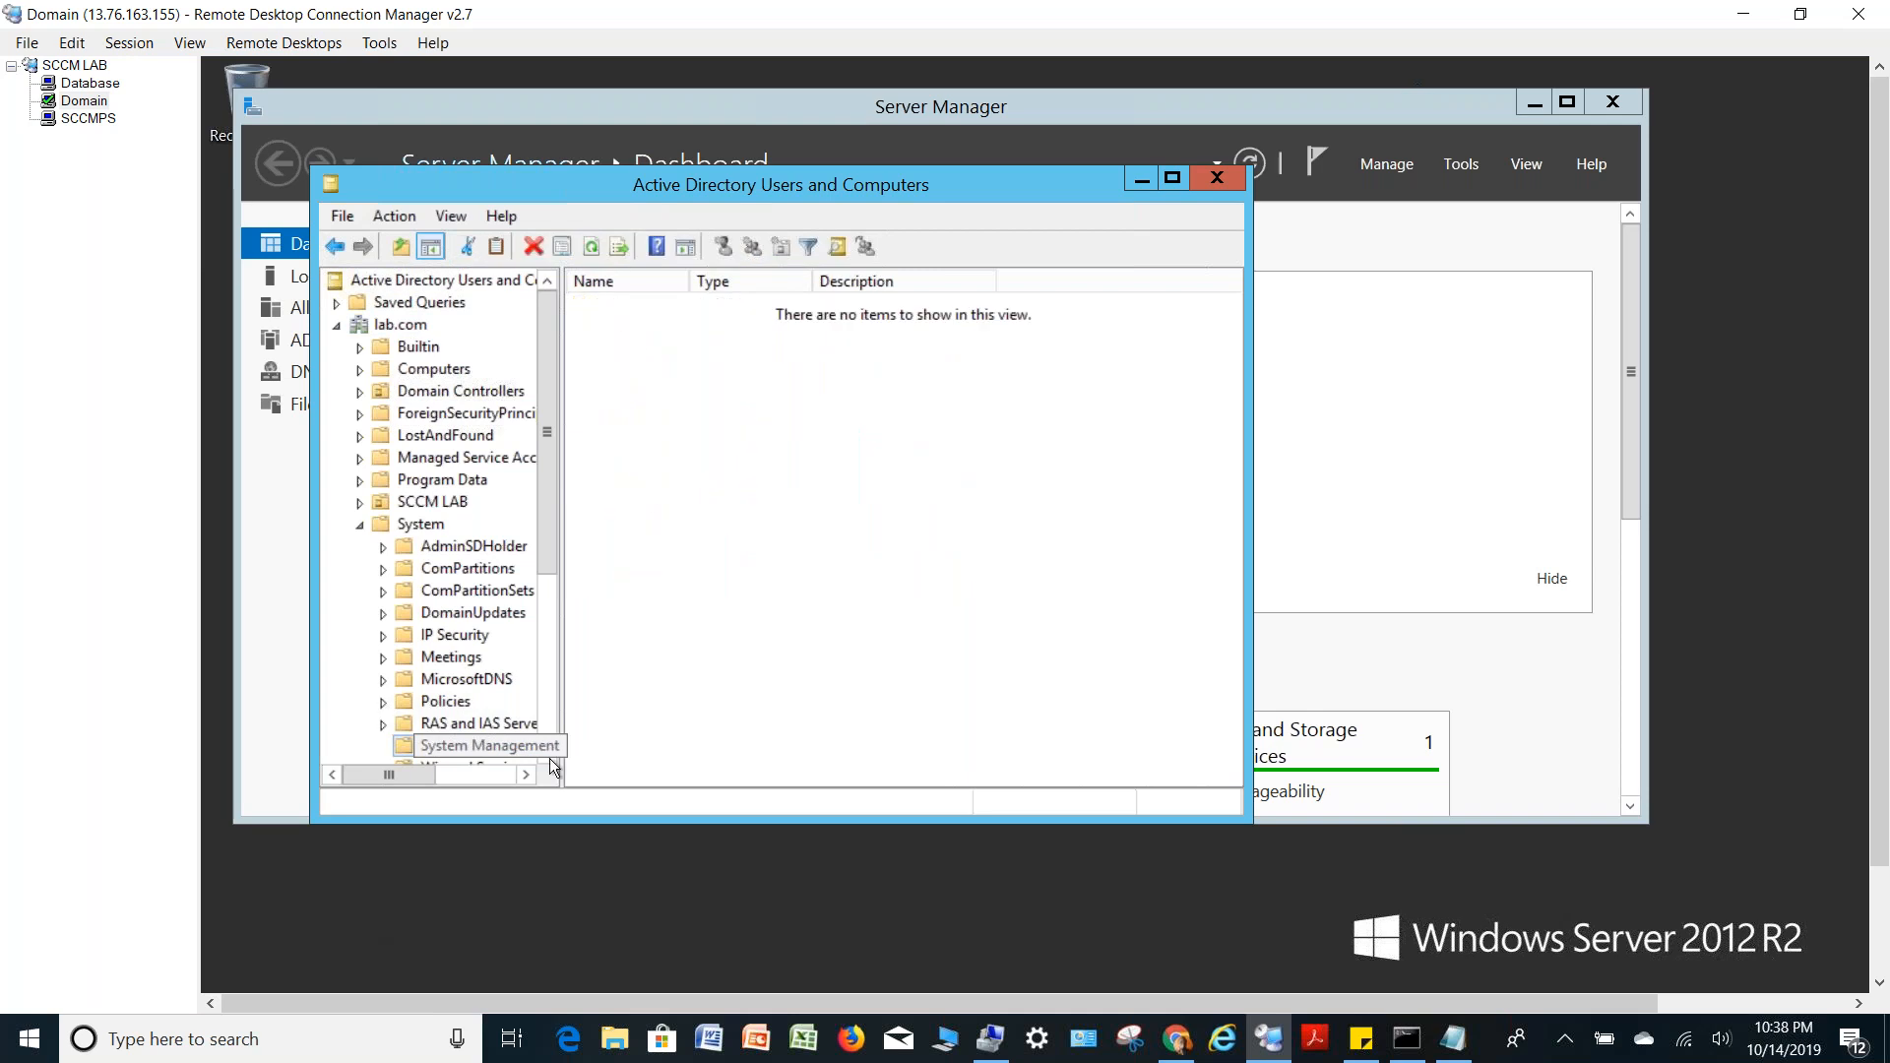
scroll(549, 758, down, 2)
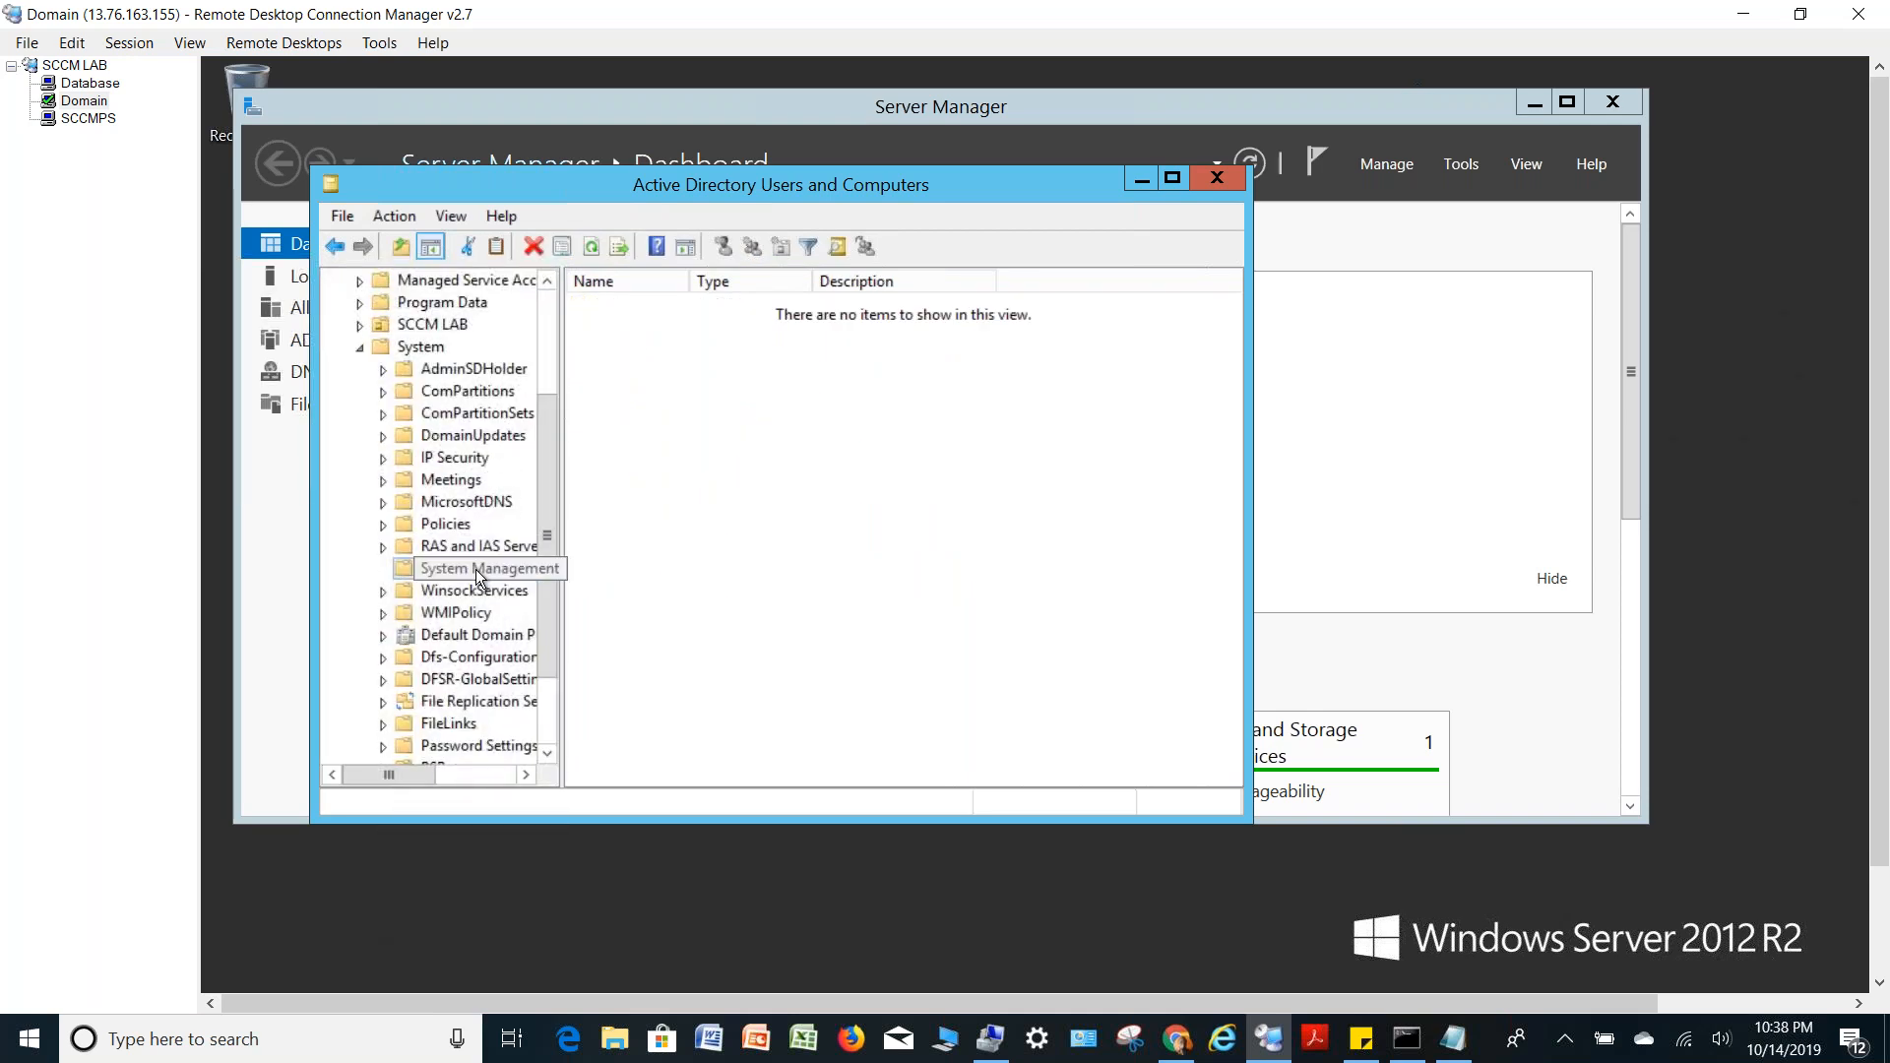
click(476, 569)
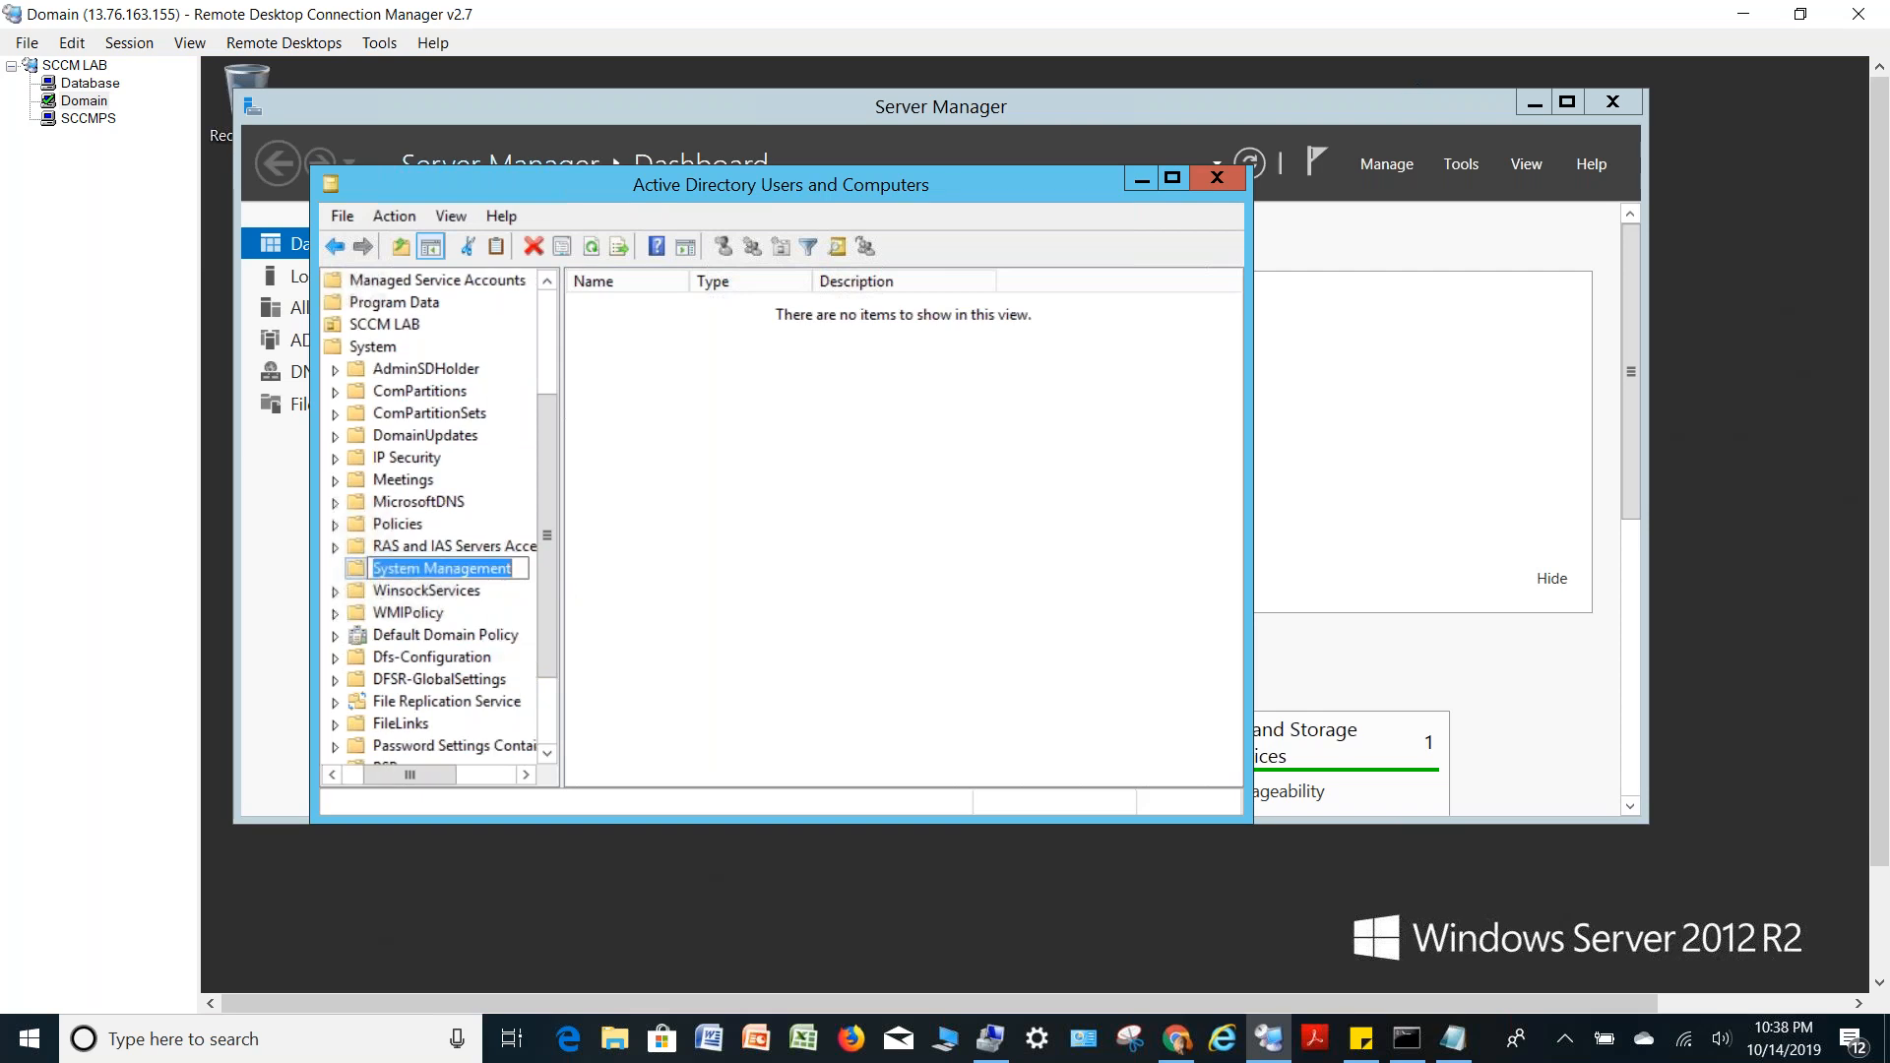
key(Escape)
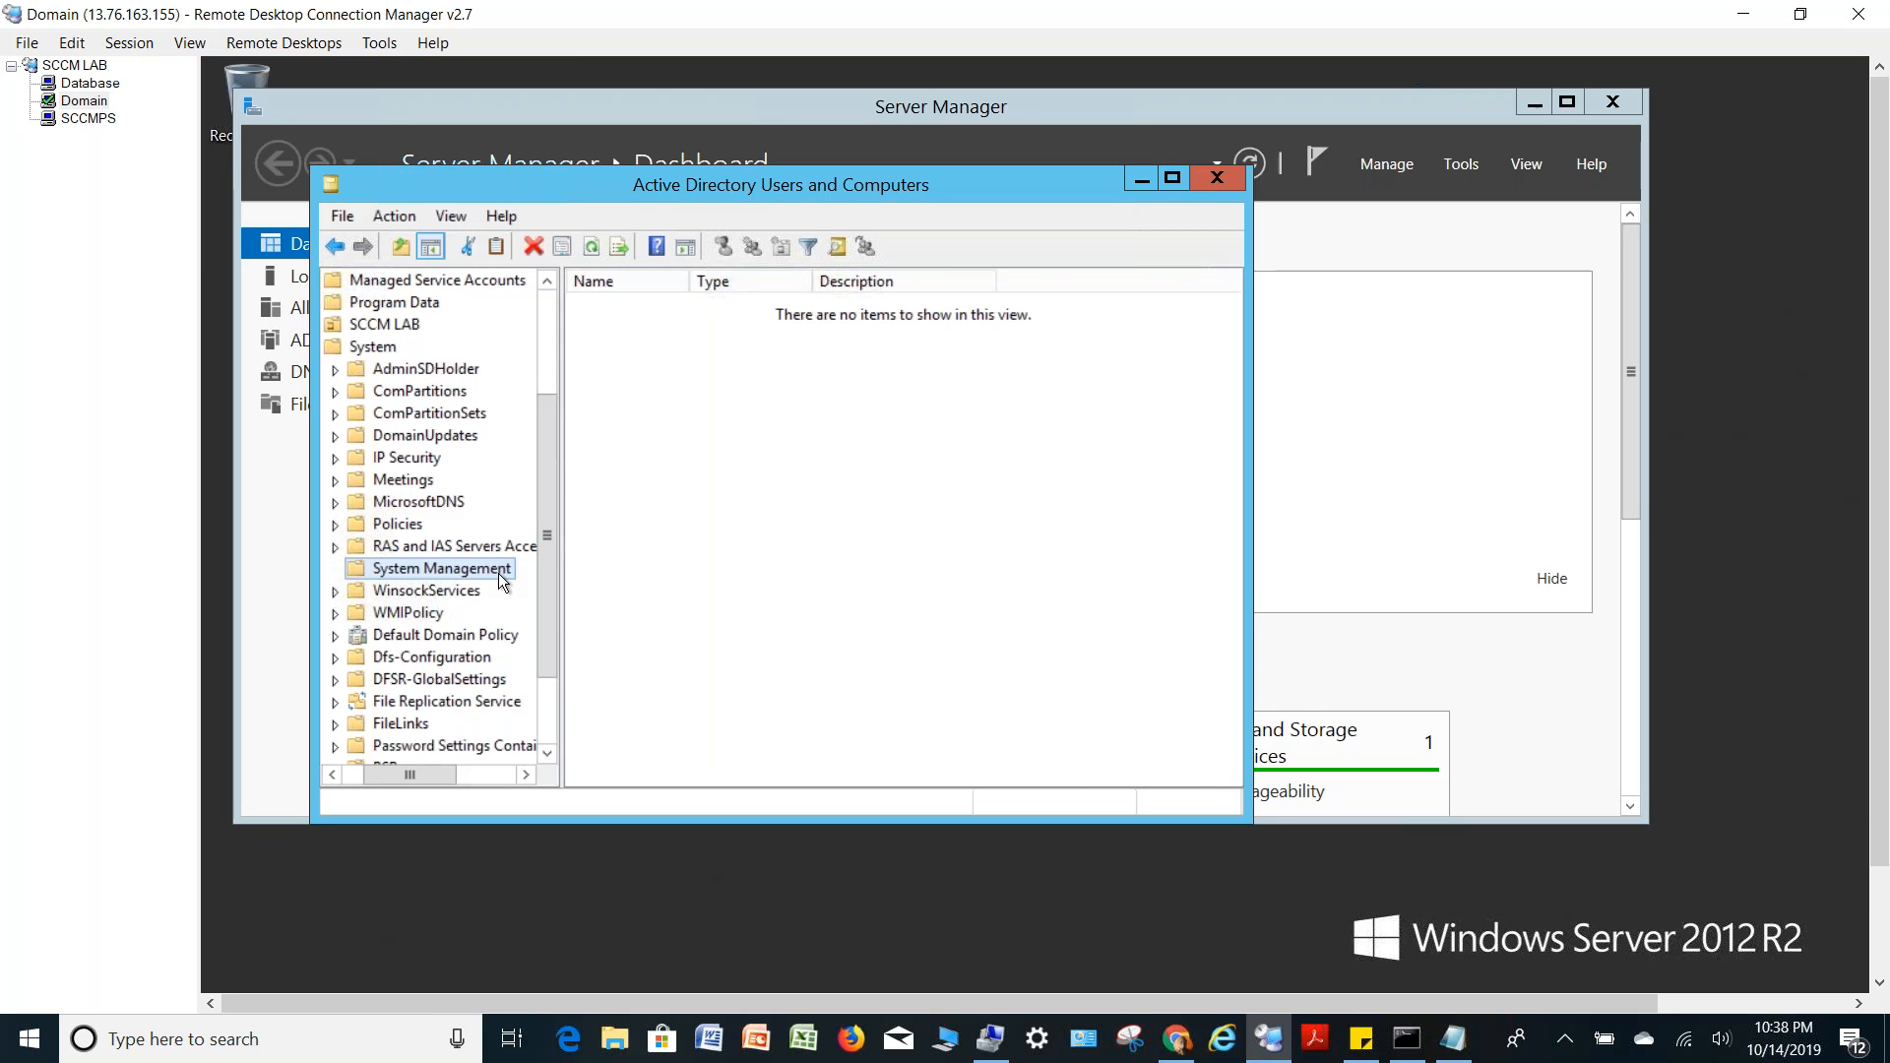
Start delegating control of System Management, include Computers in the object types, and add the SCCMPS computer account
right_click(499, 585)
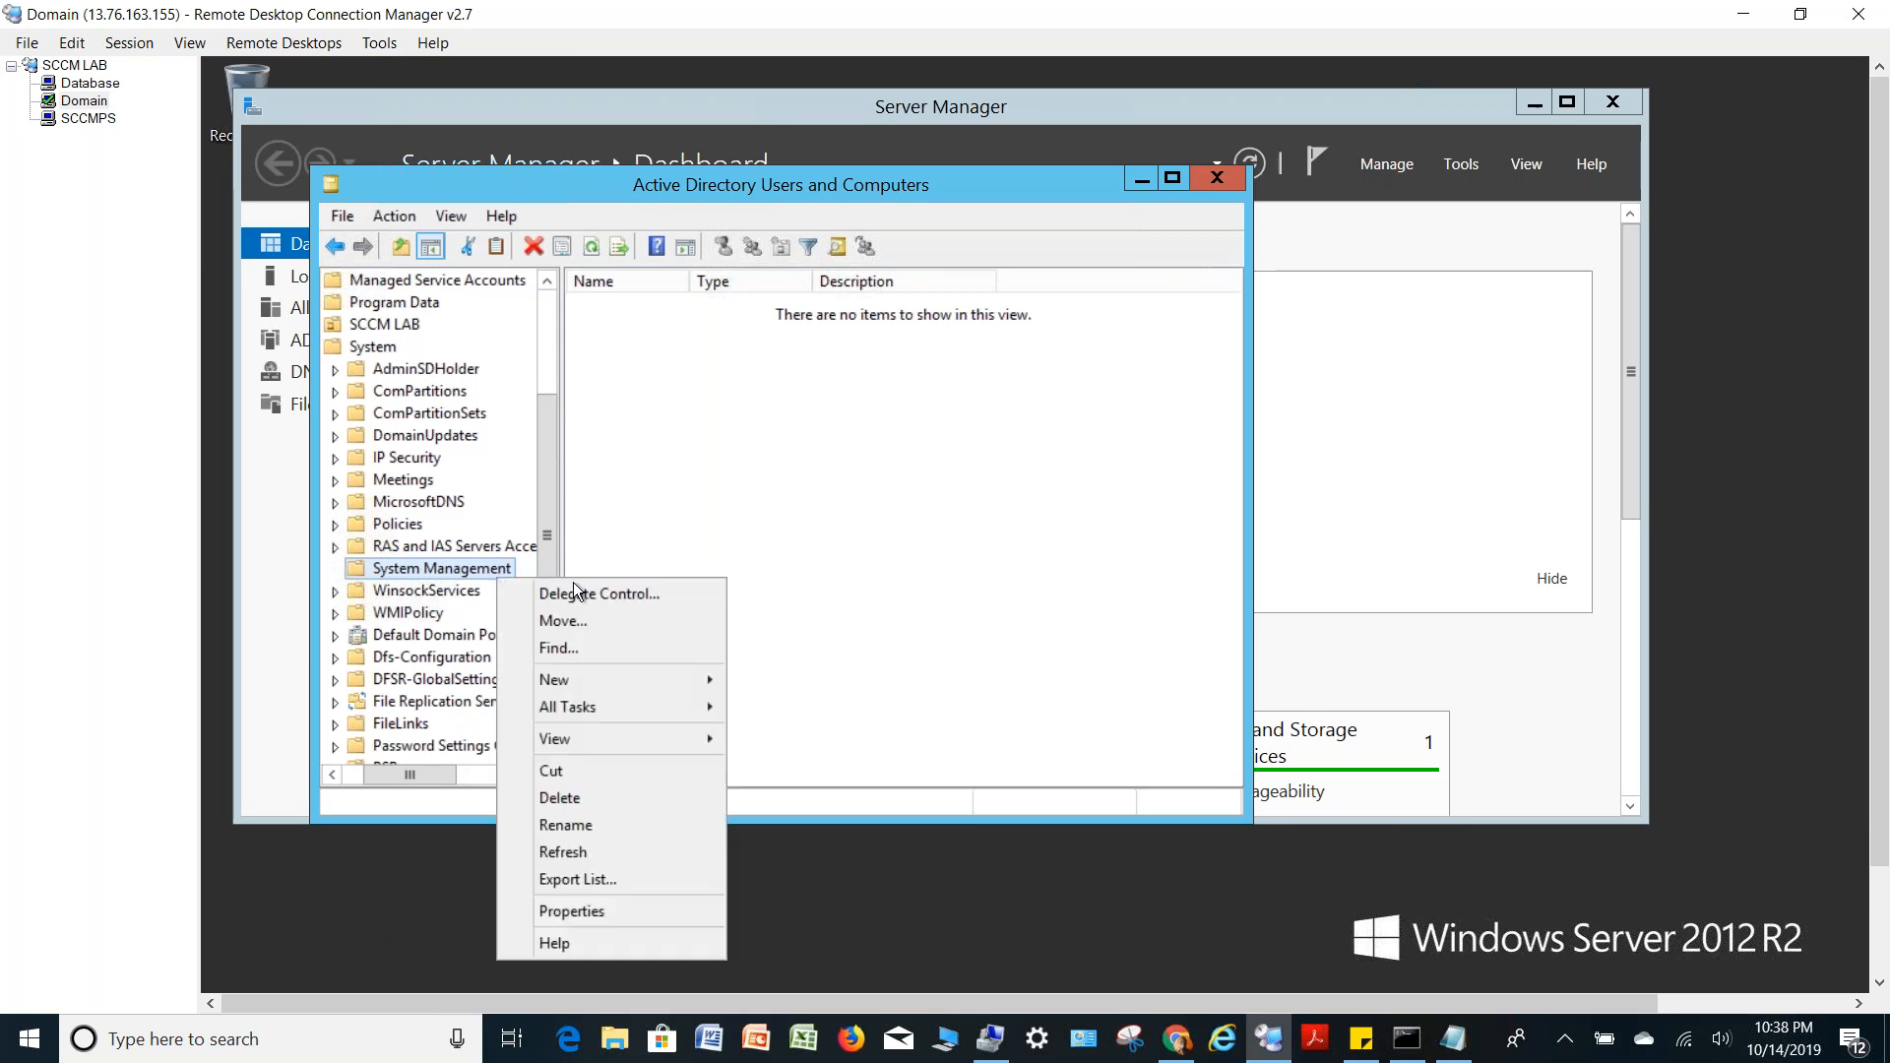
click(583, 593)
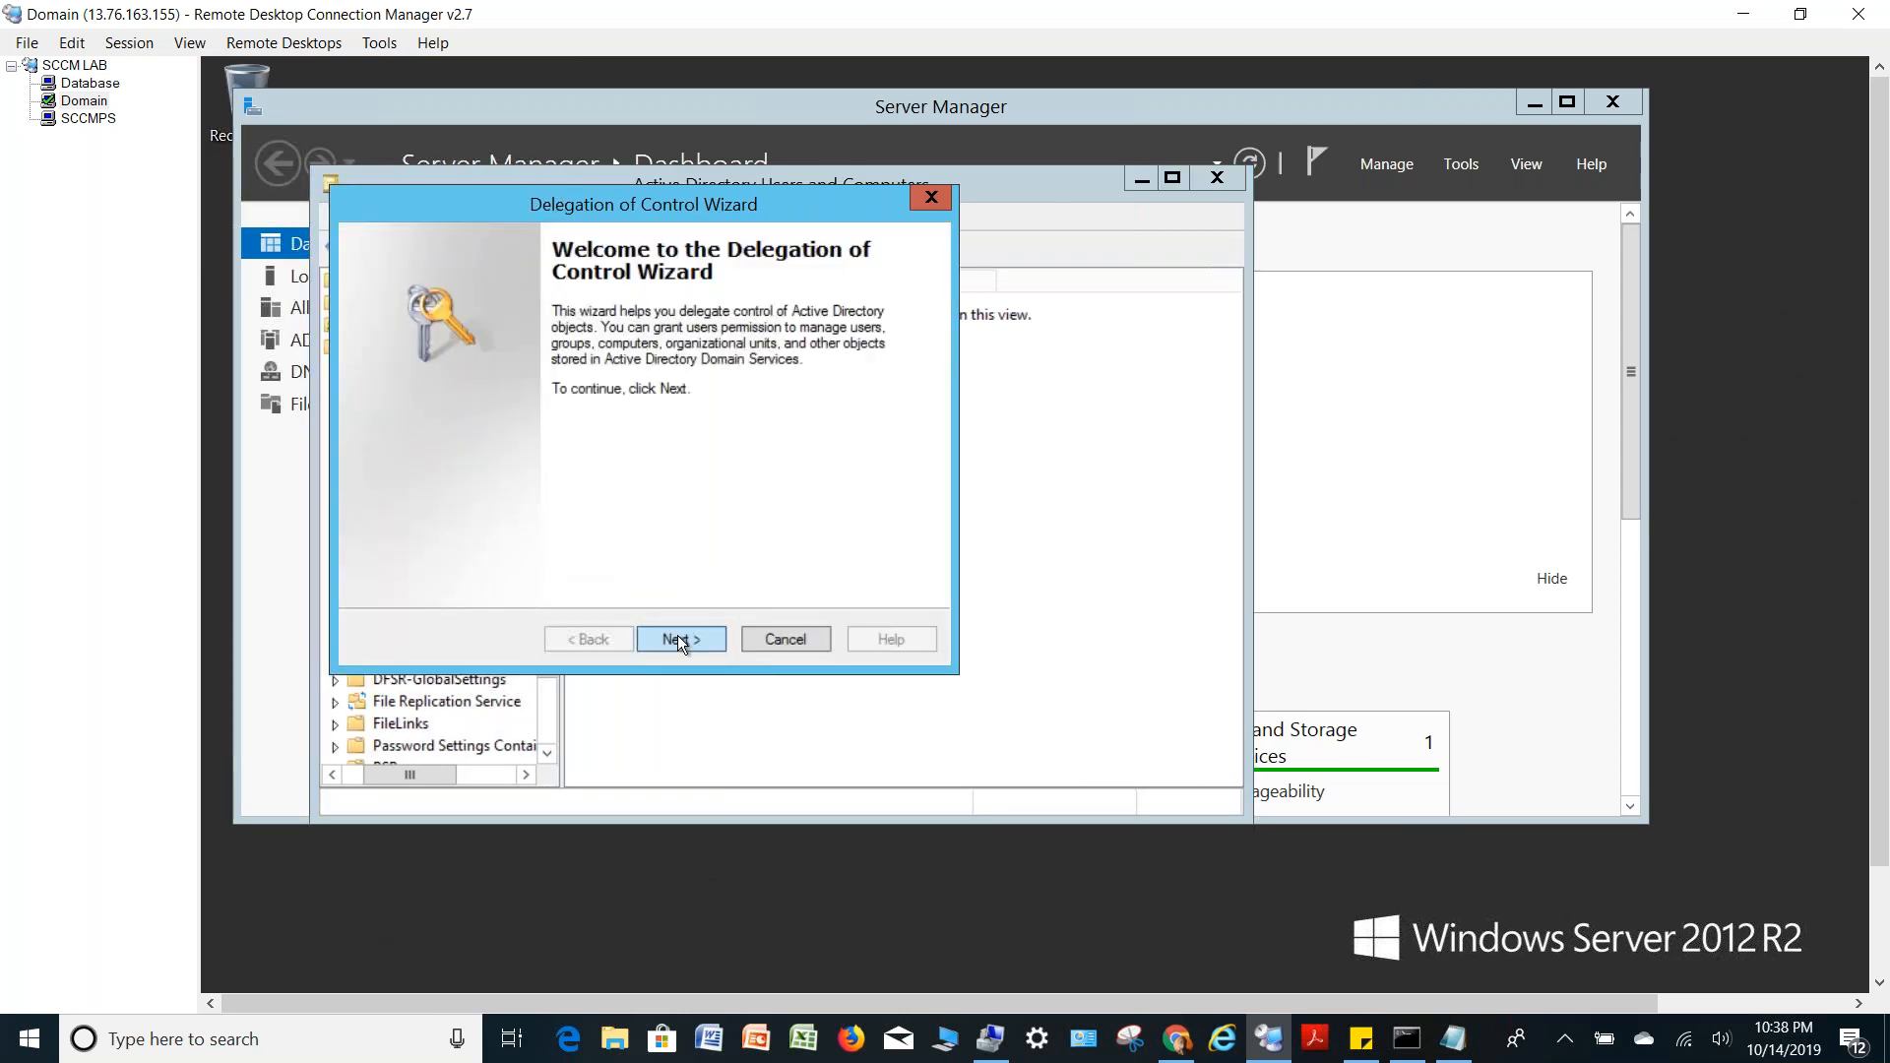
click(679, 640)
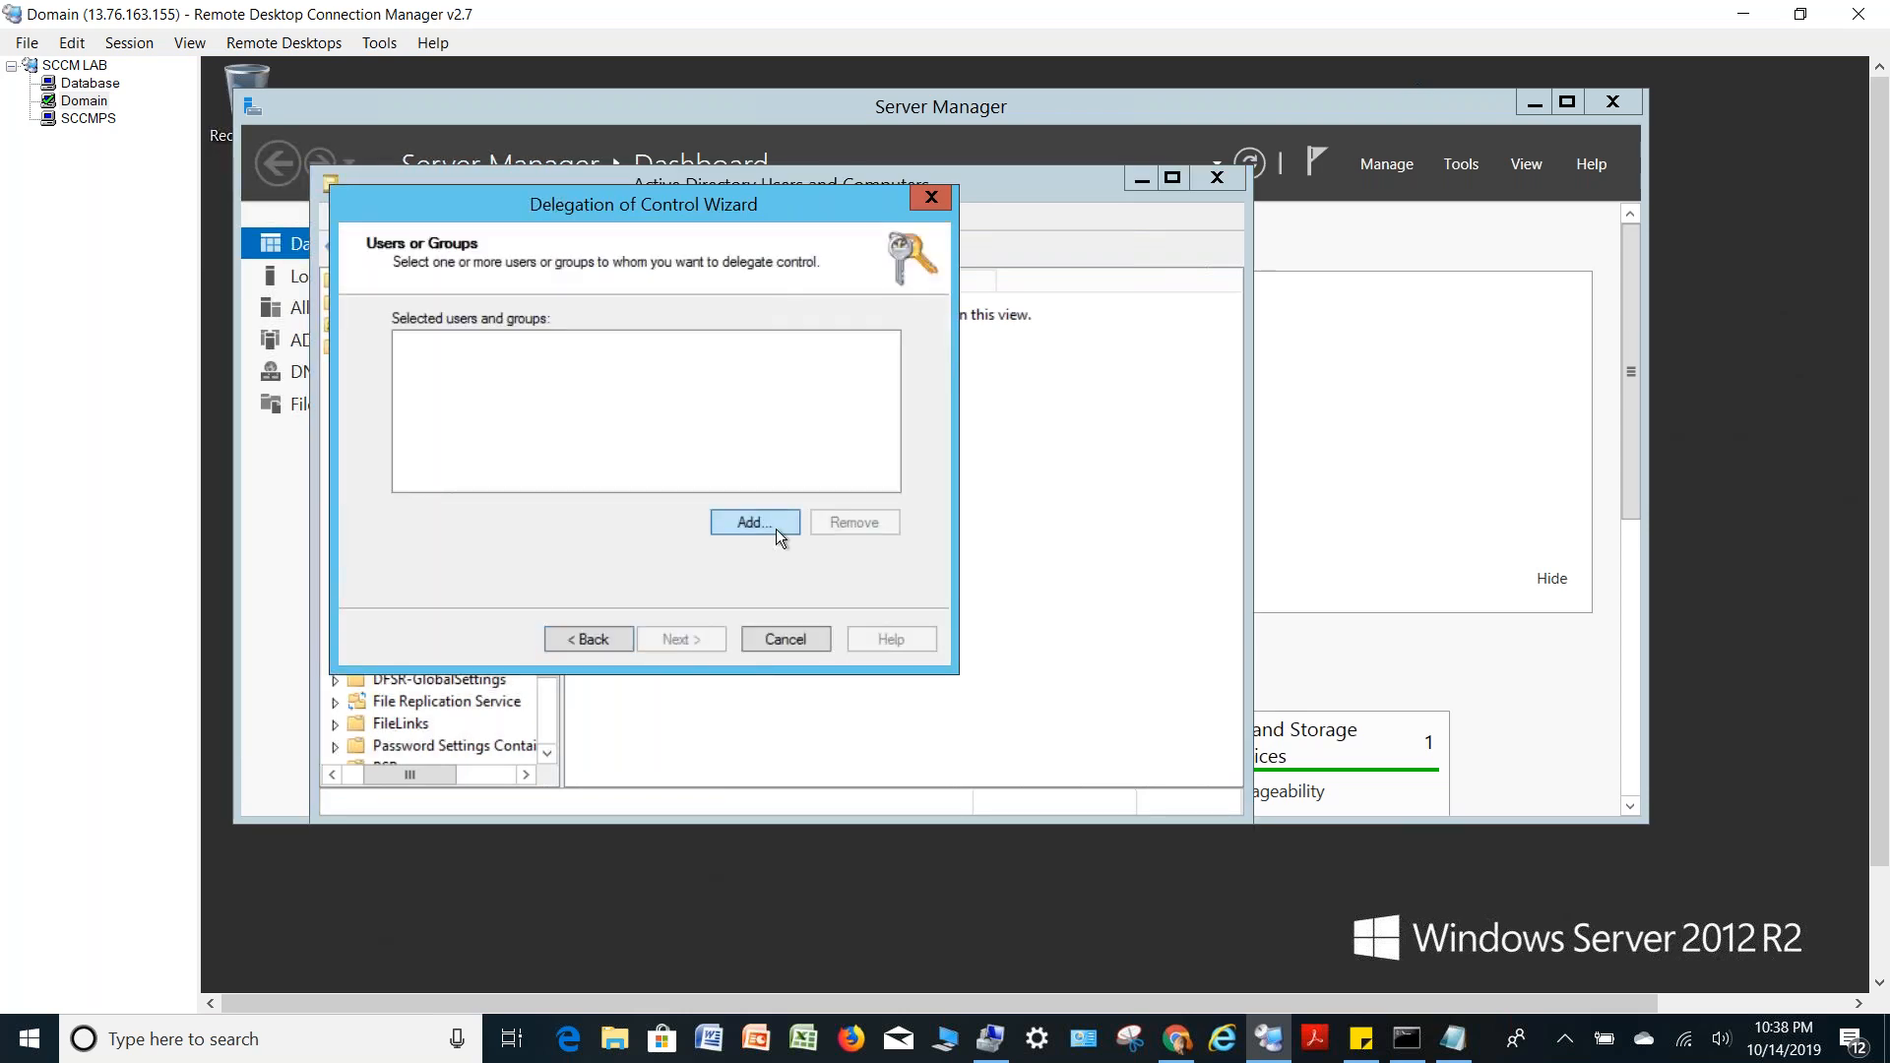
click(776, 528)
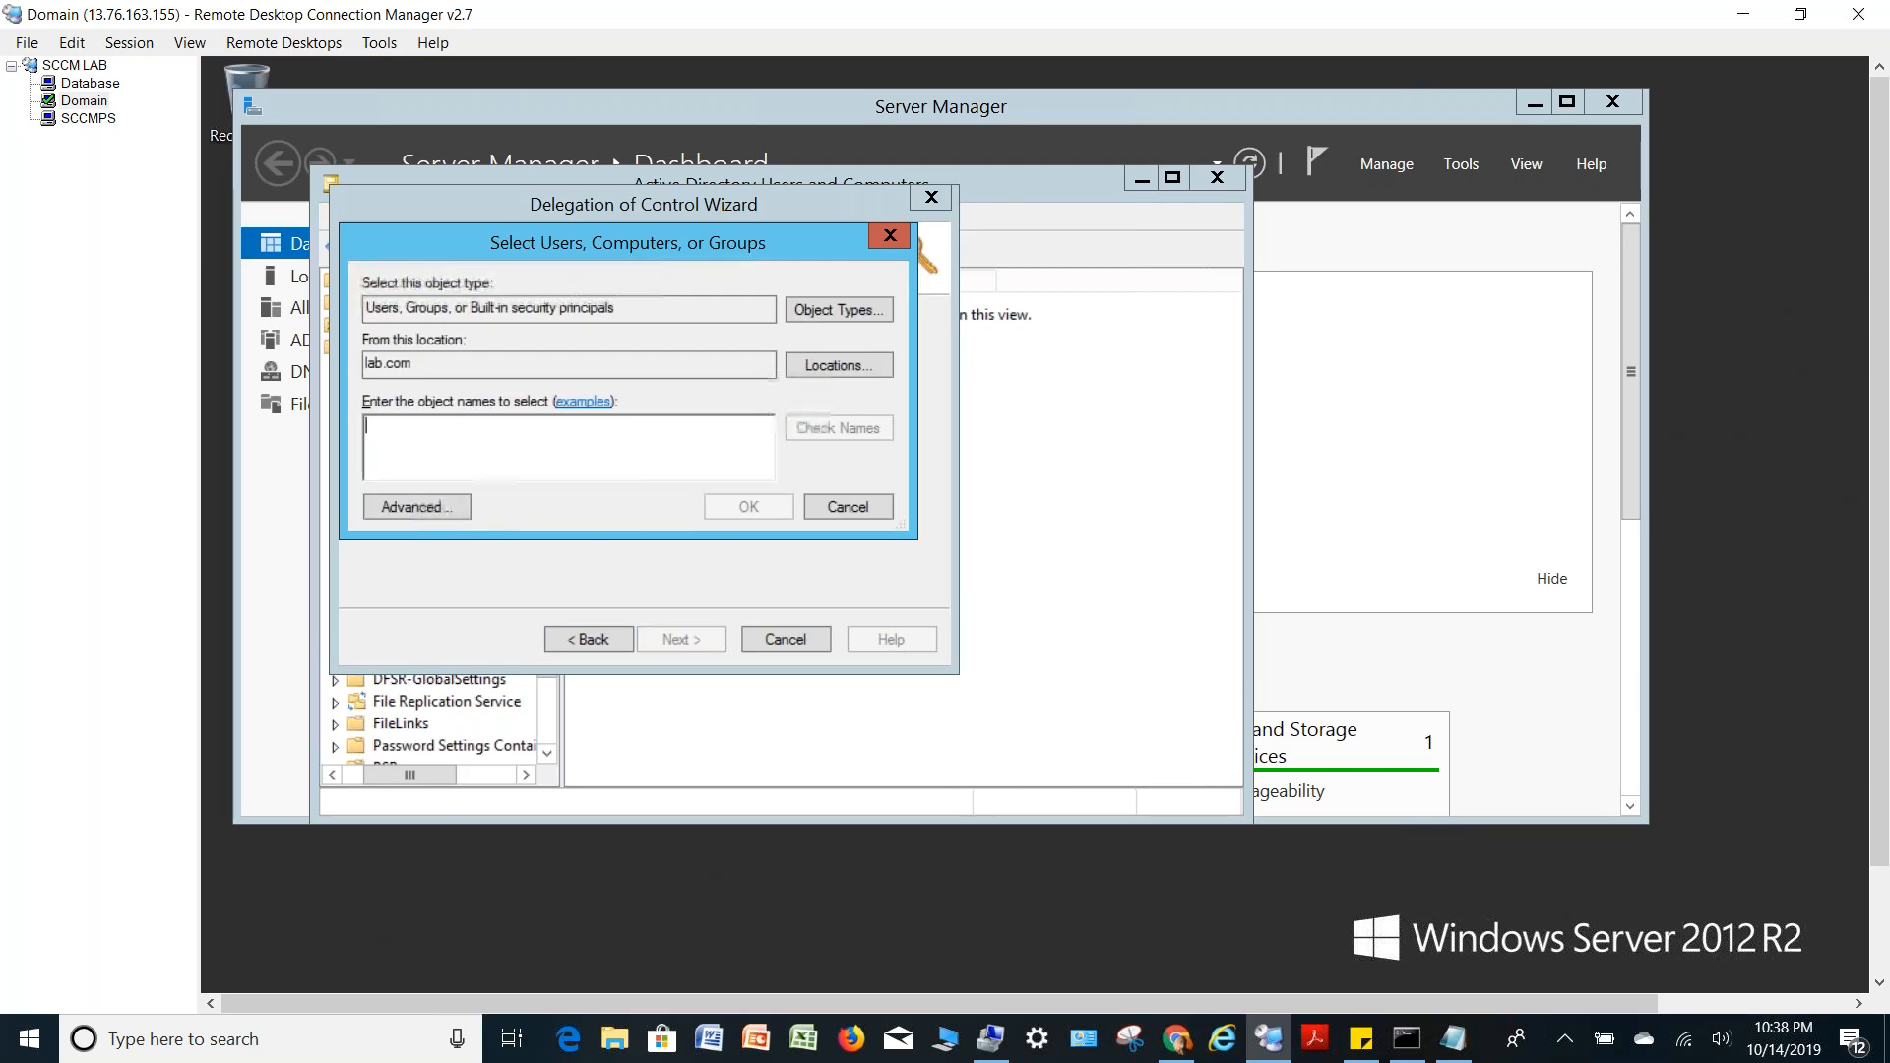
click(846, 311)
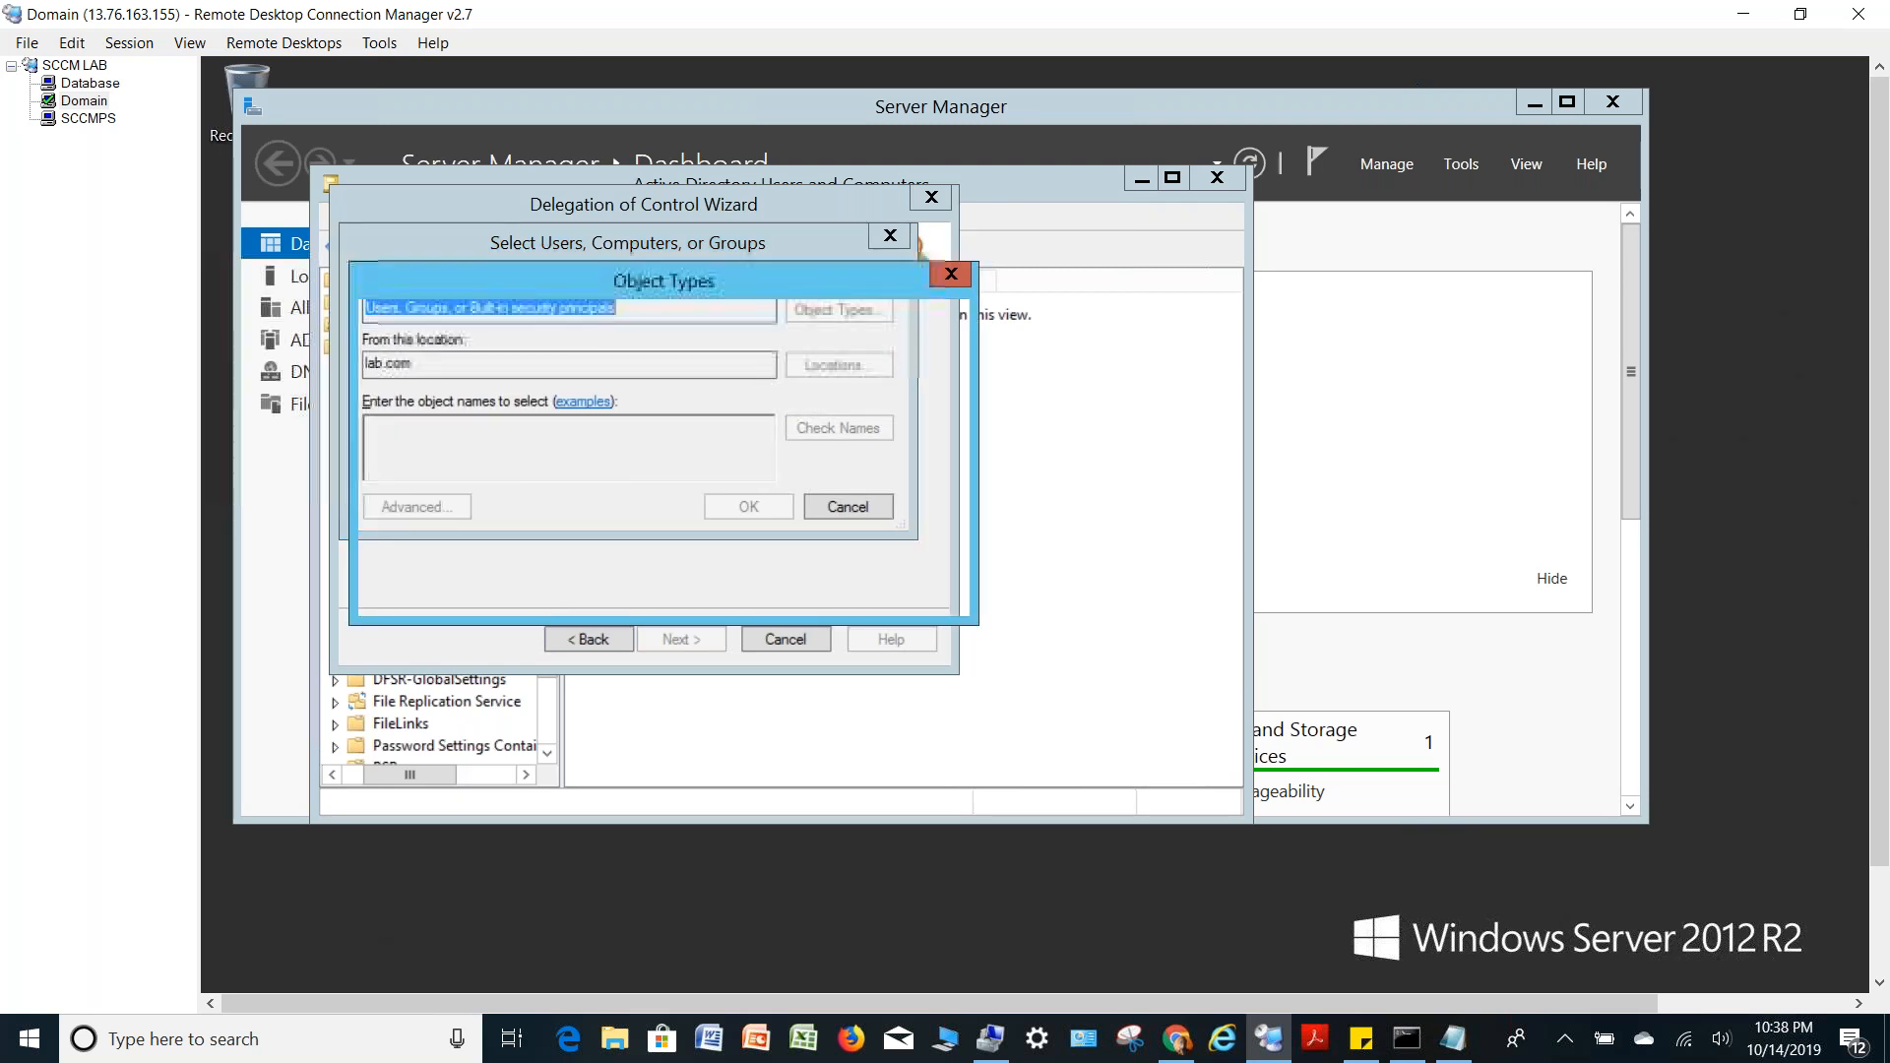
click(818, 588)
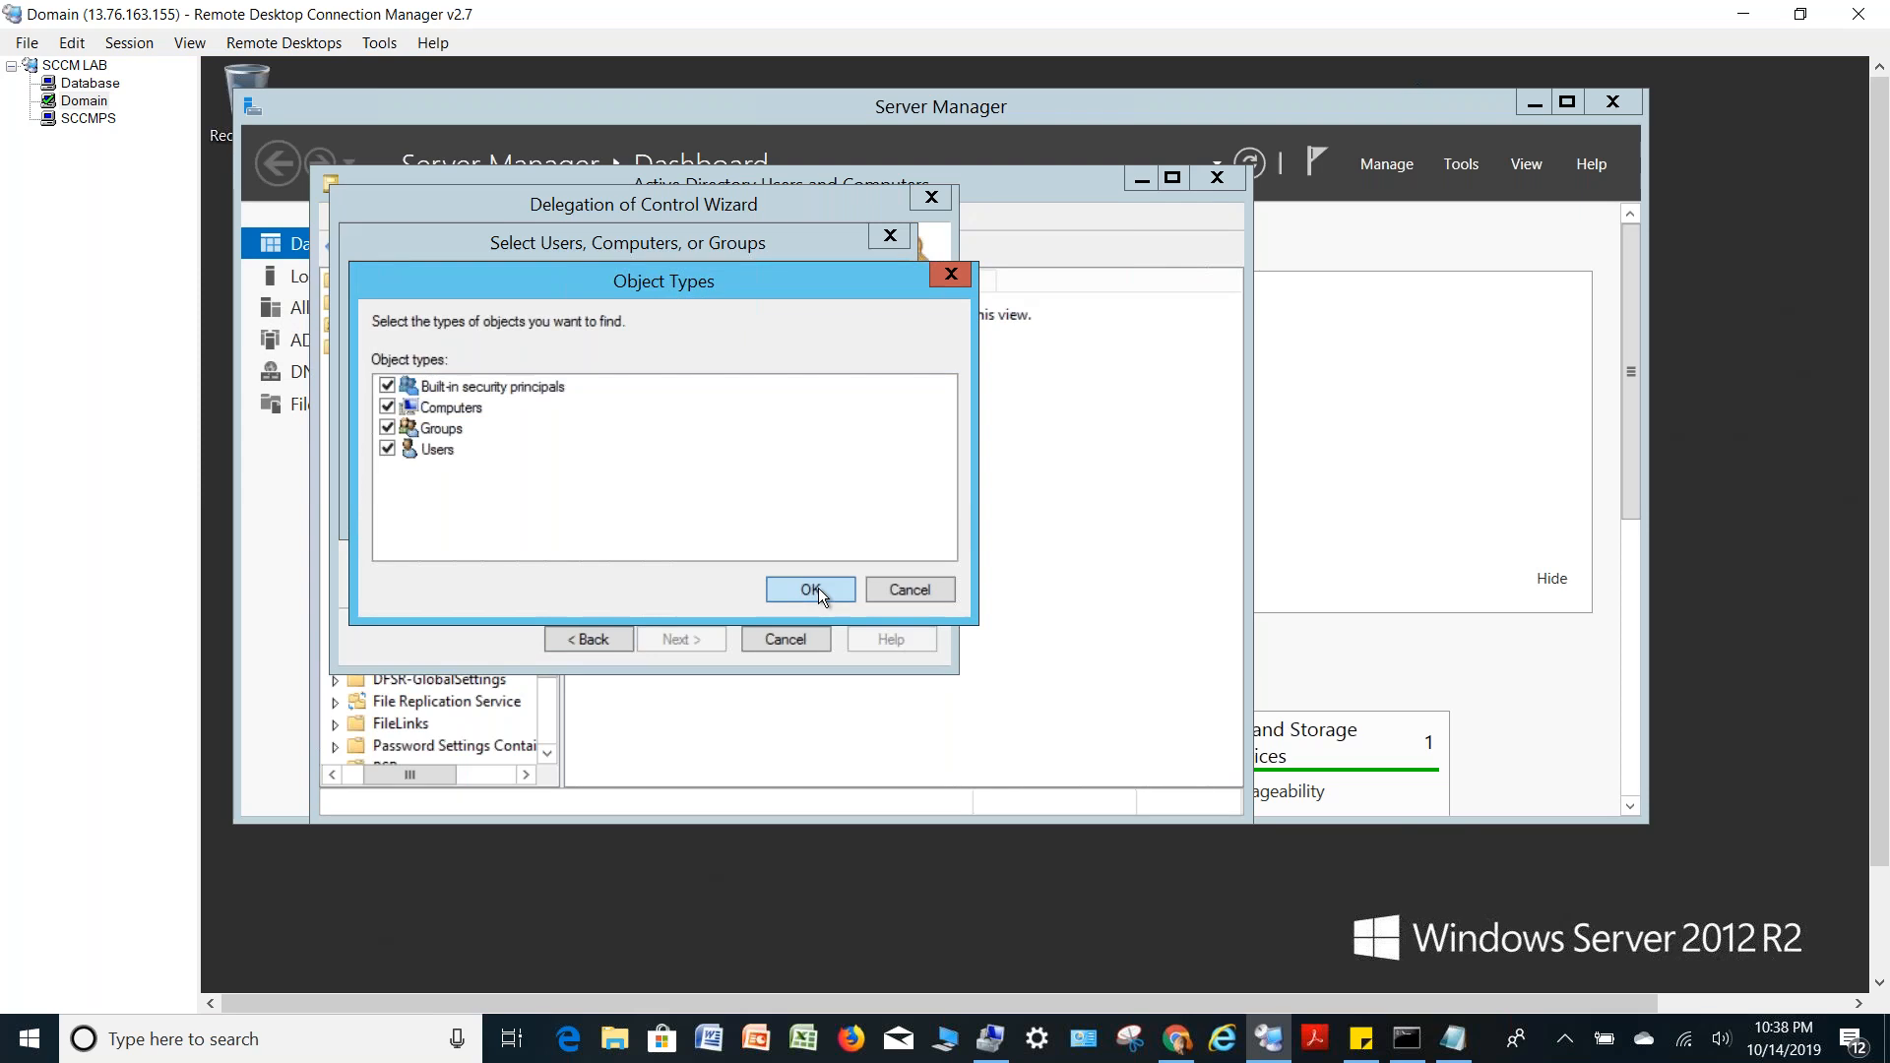
text(SCCMPS)
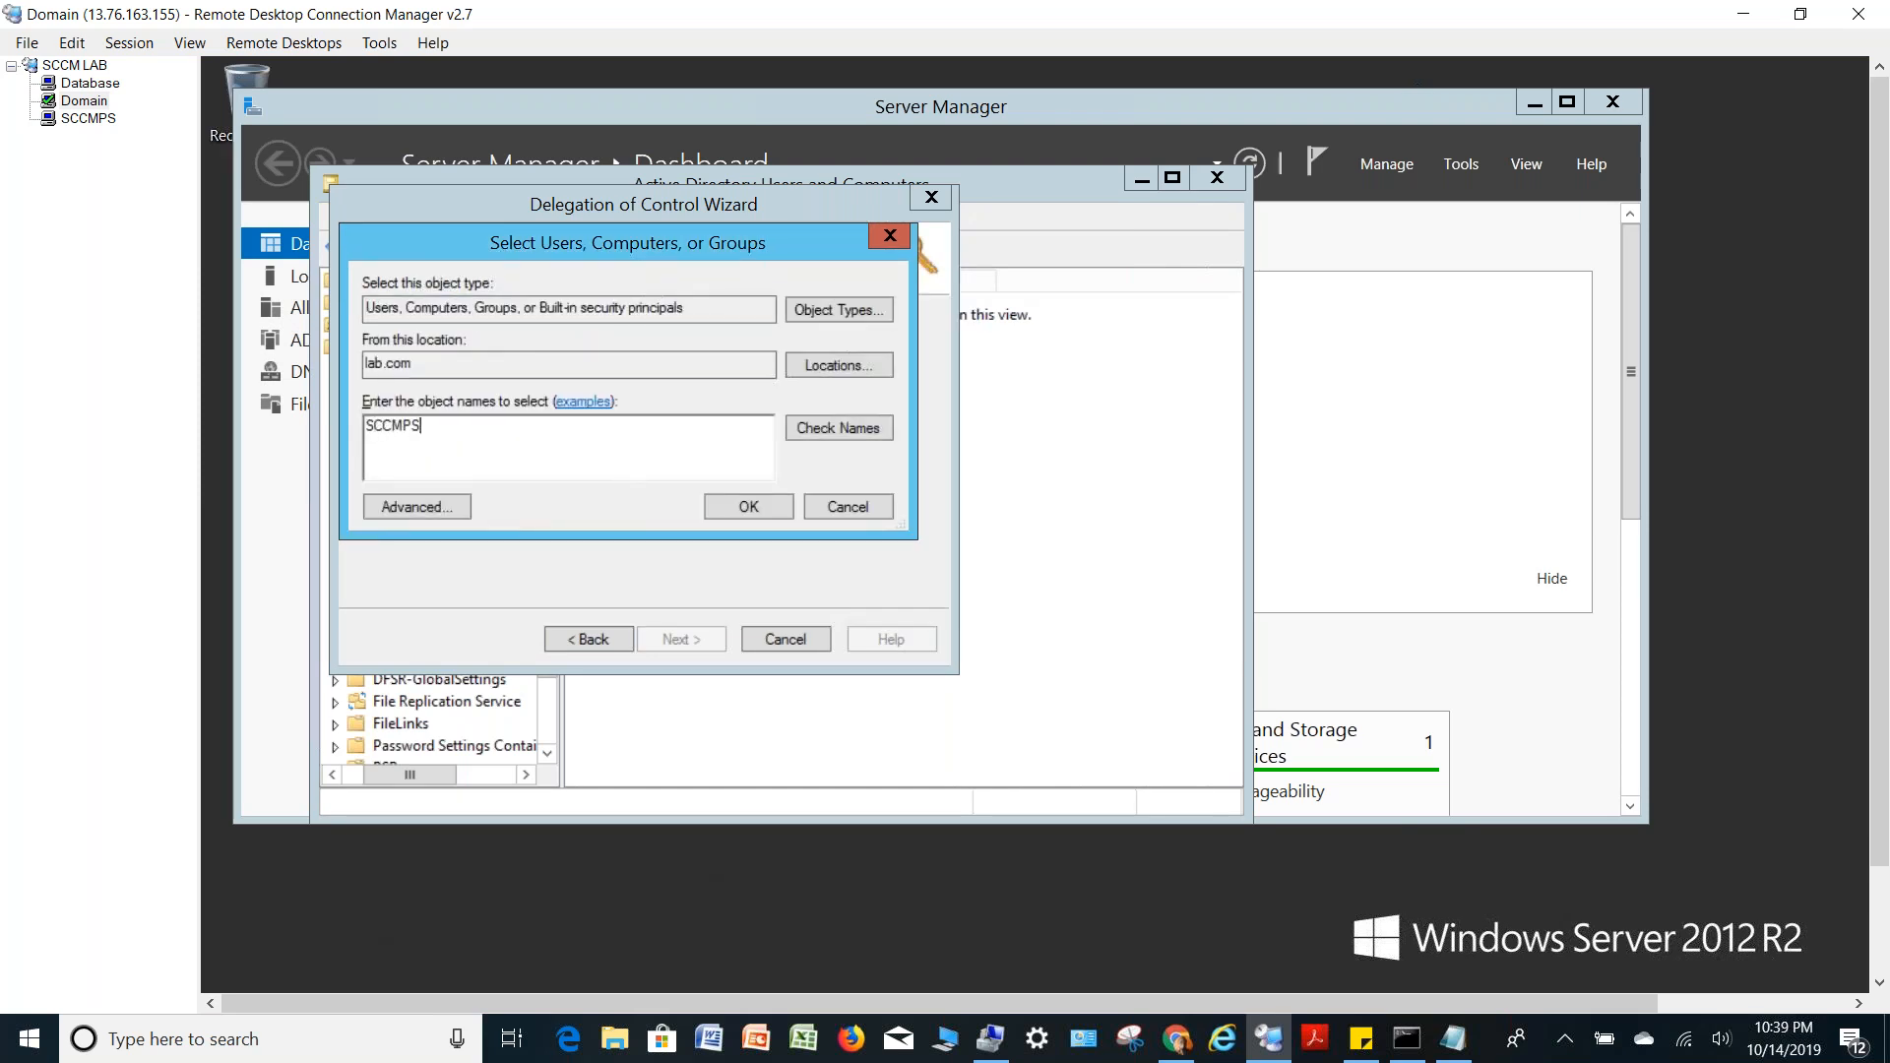
click(844, 427)
click(737, 512)
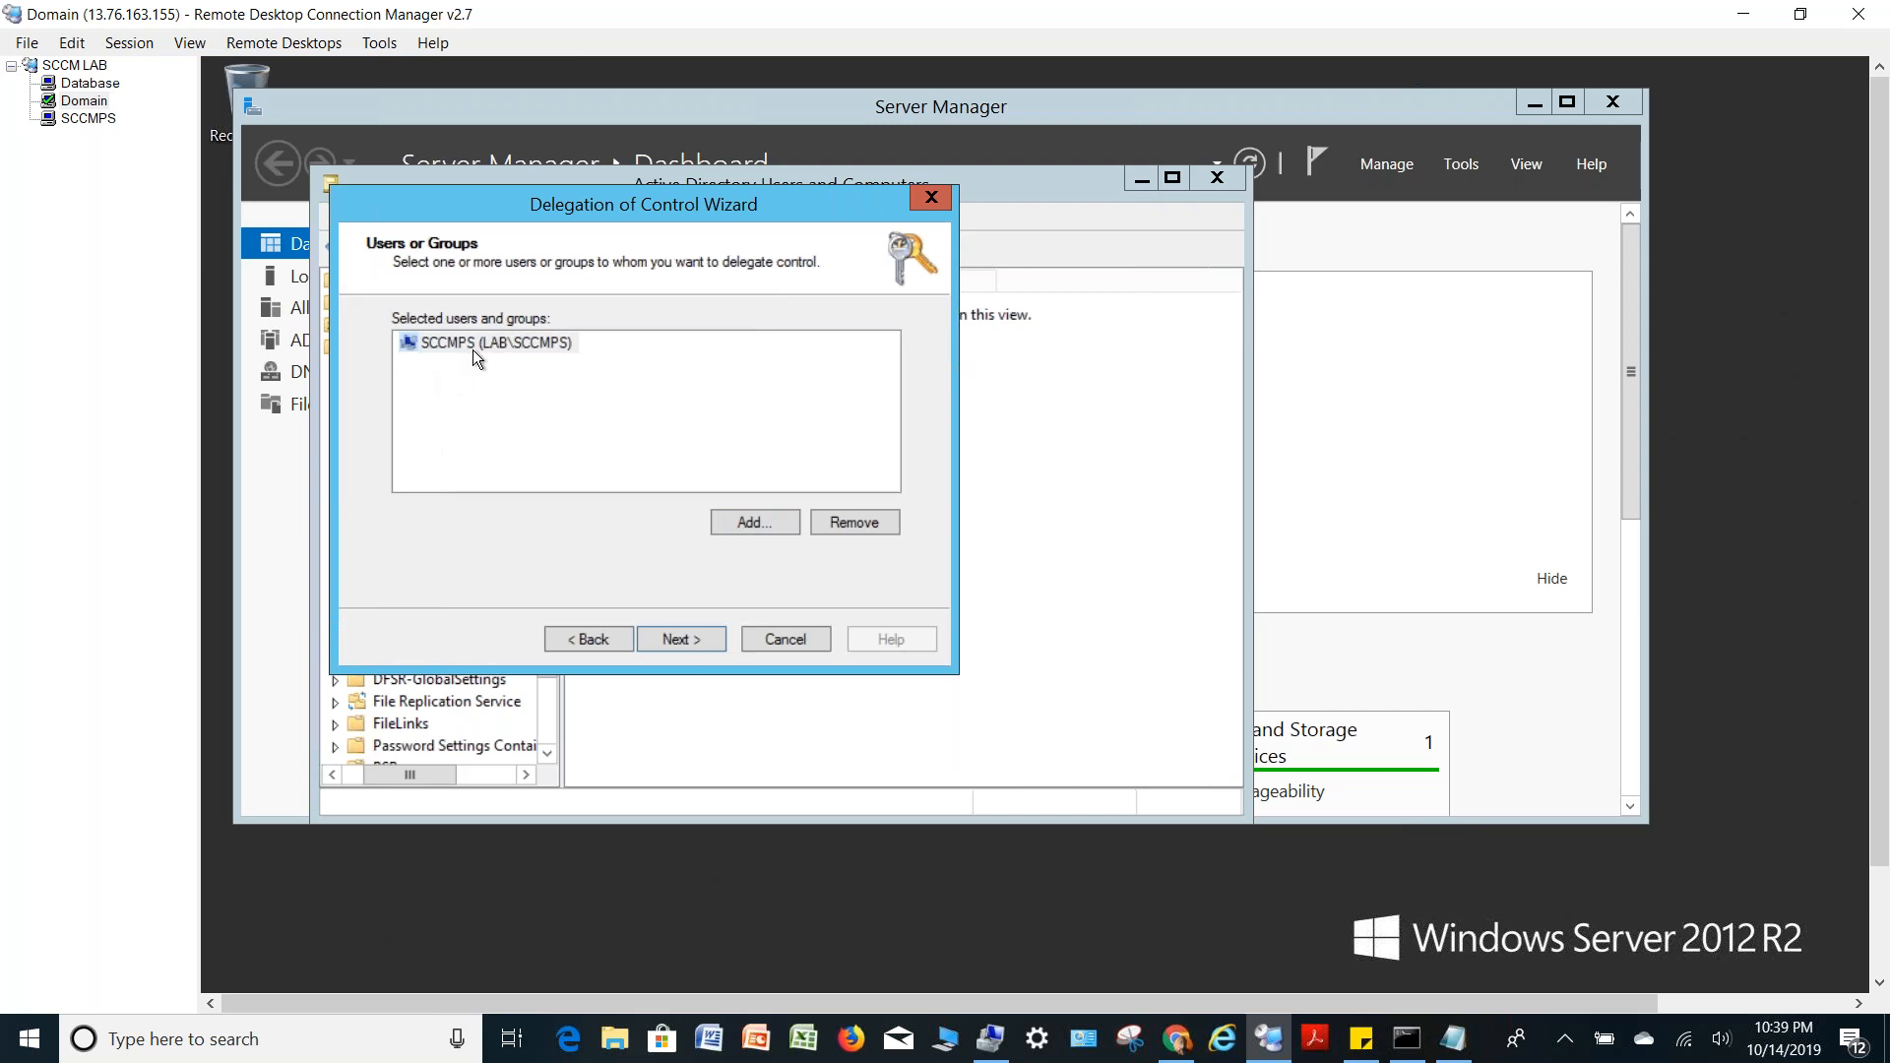
Delegate a custom task with Full Control over the folder and its objects, finish the wizard, and close both management windows
click(691, 640)
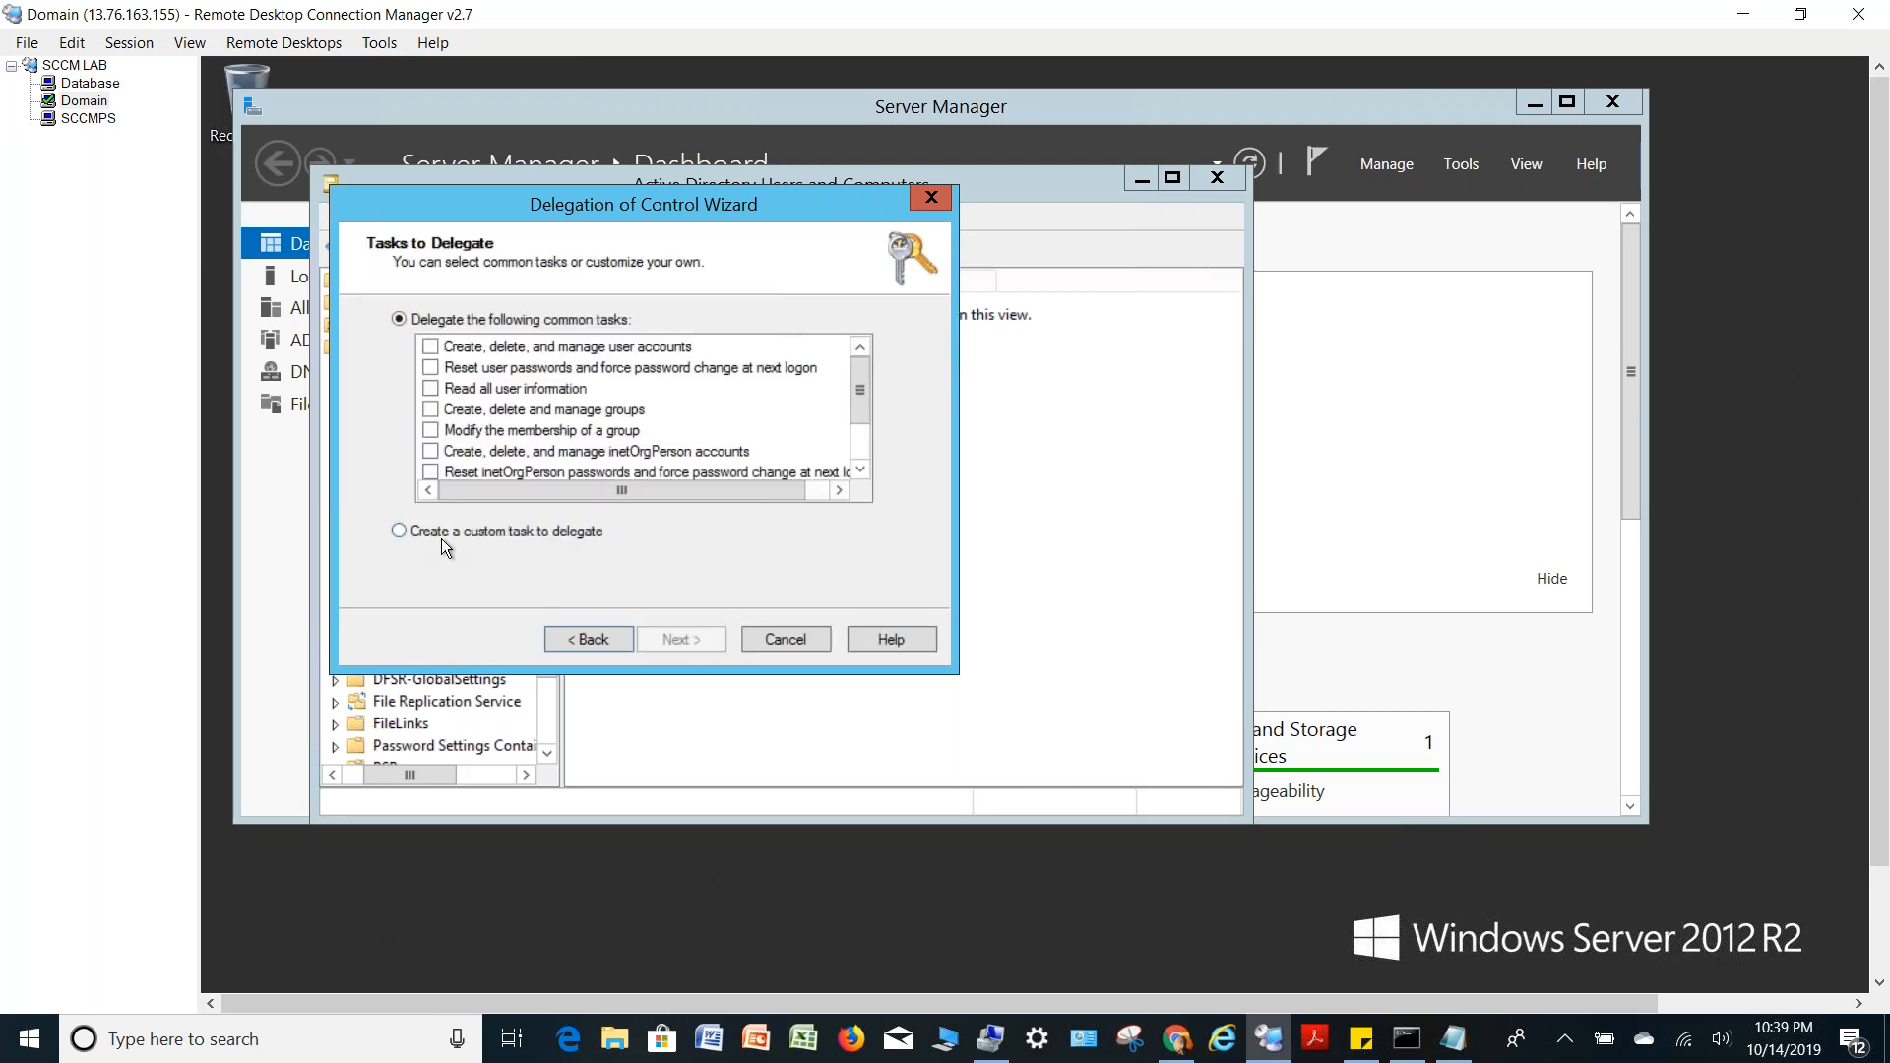
click(473, 532)
click(688, 642)
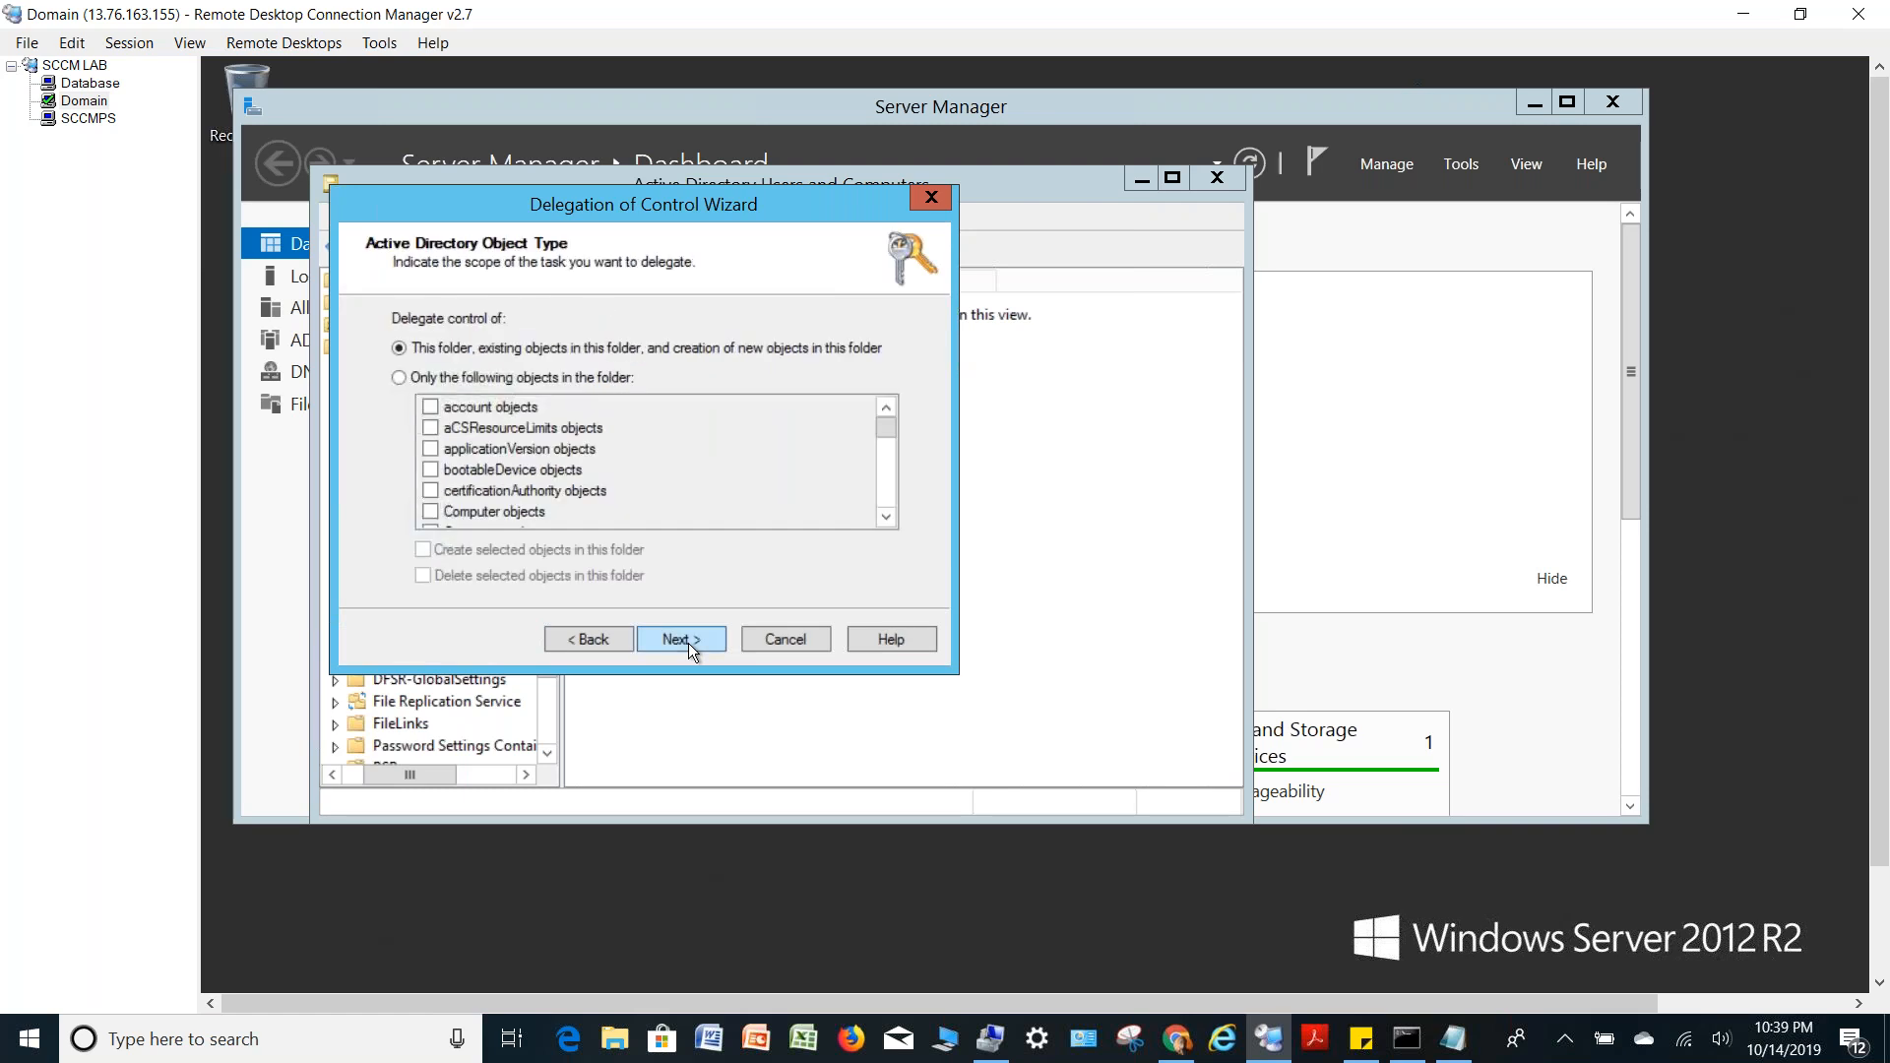
click(688, 642)
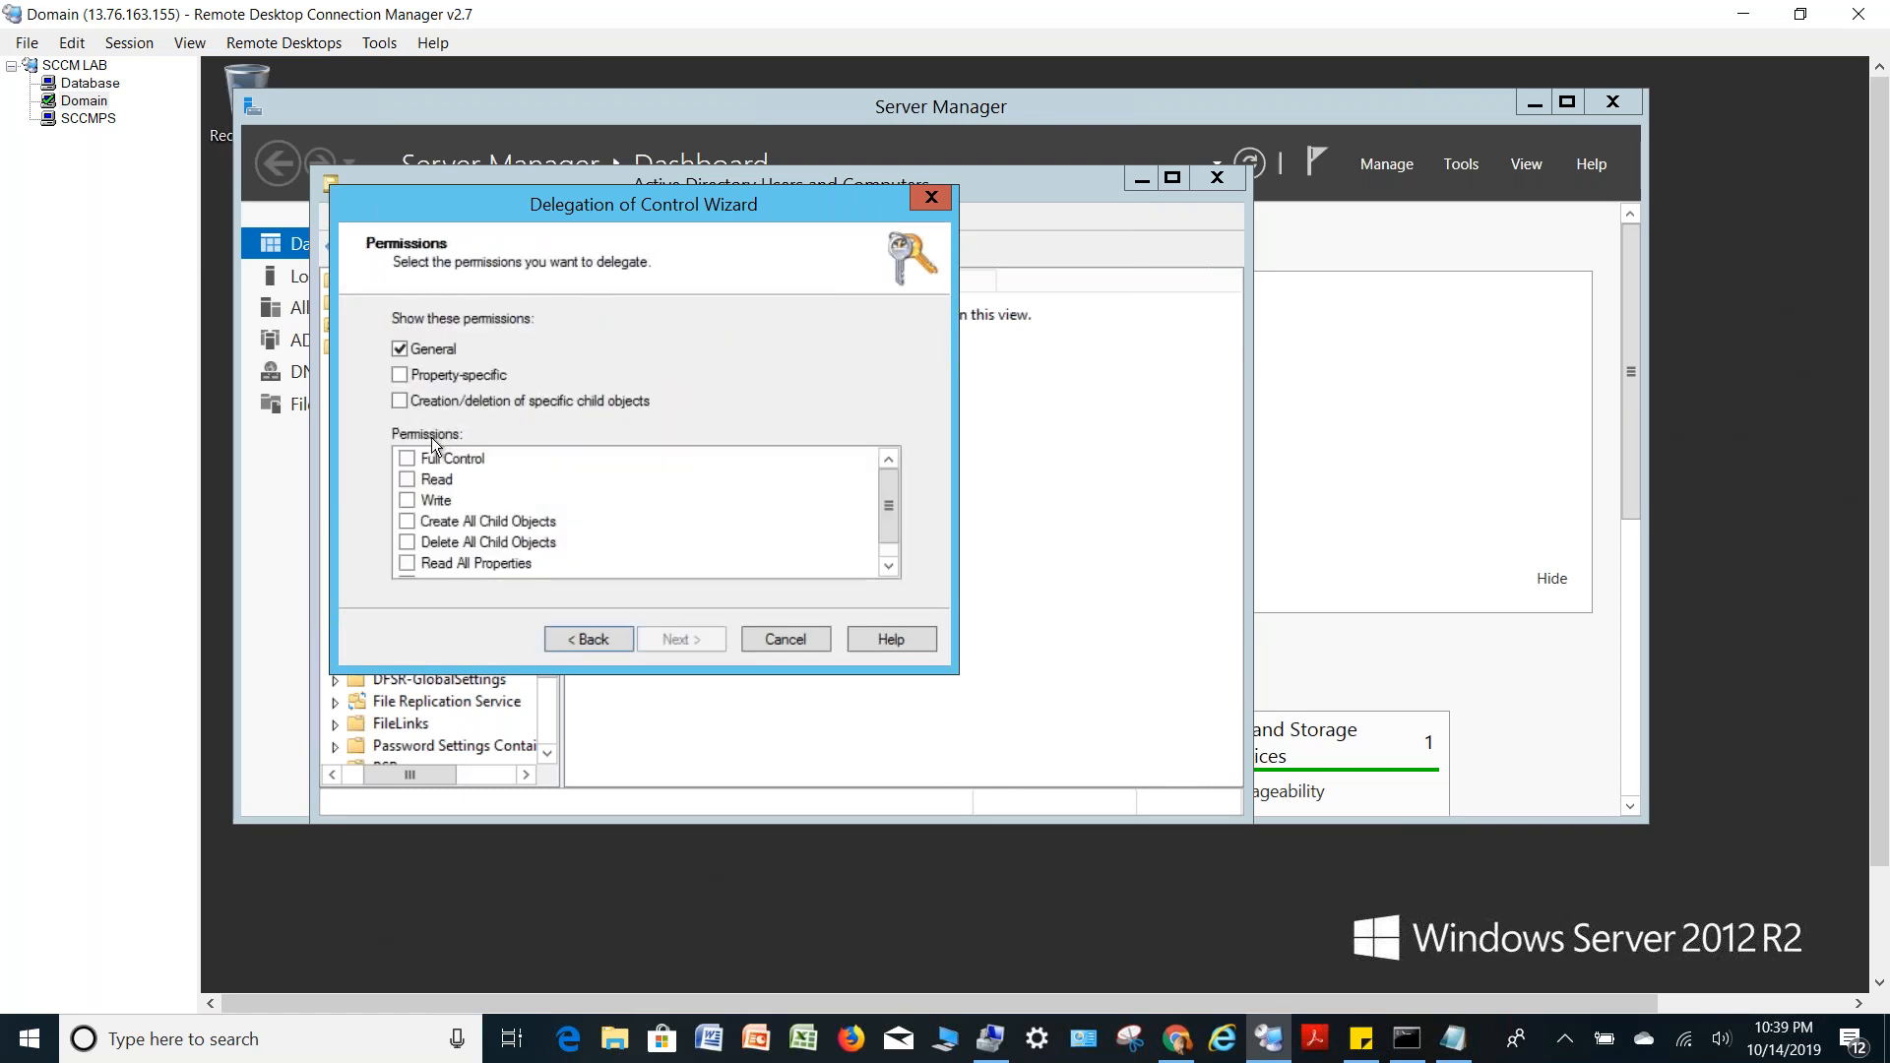
click(407, 457)
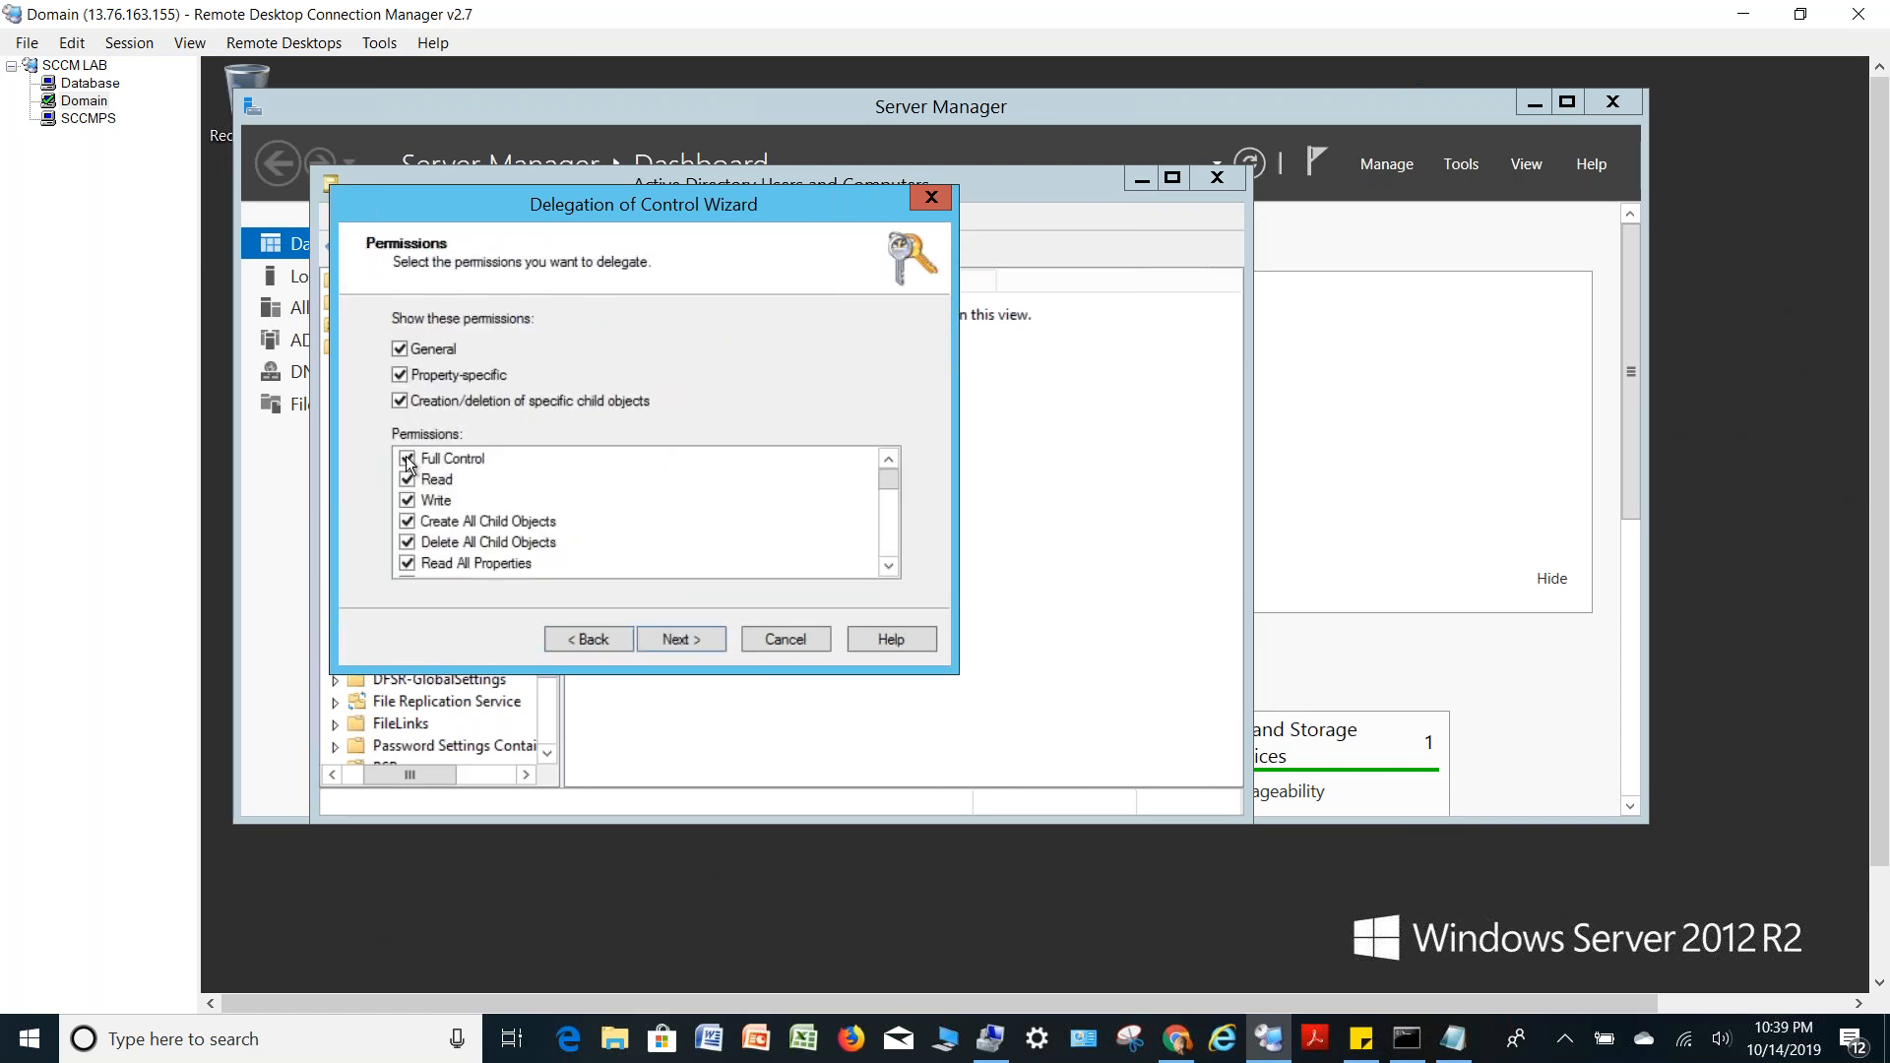
click(685, 645)
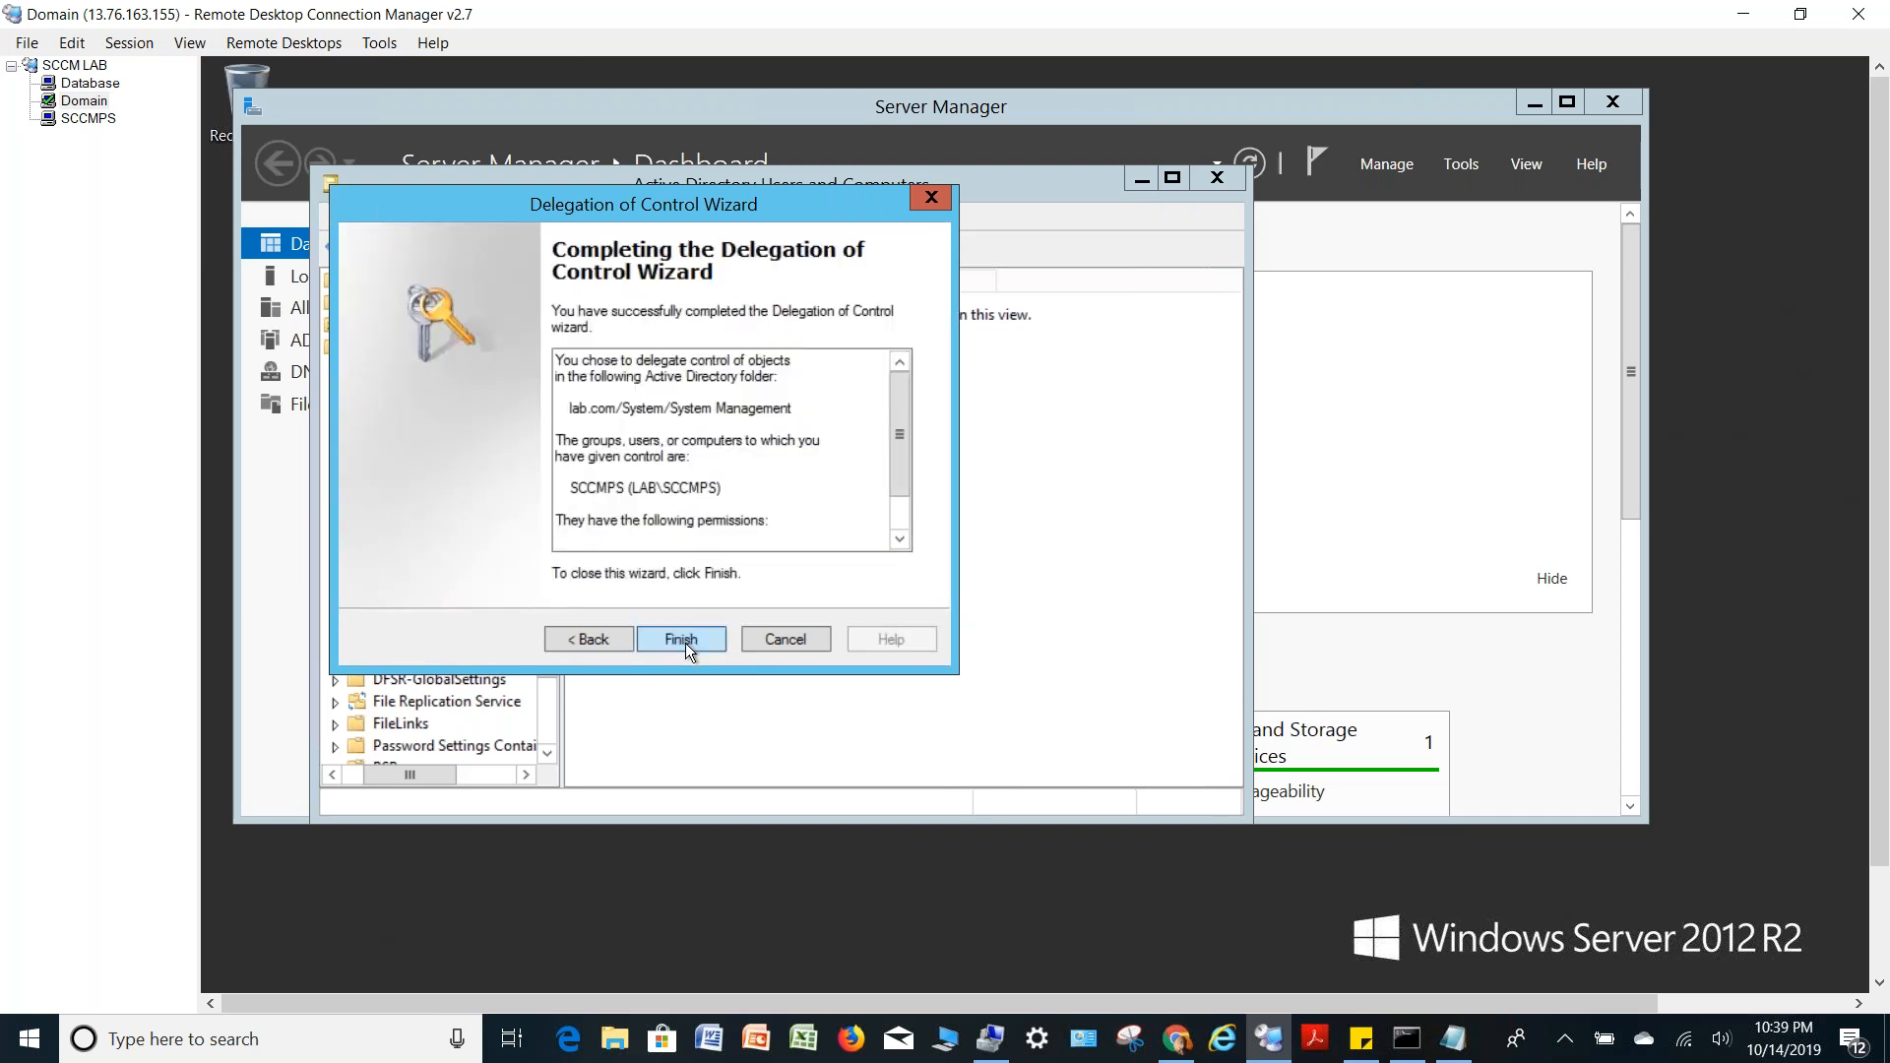
click(681, 640)
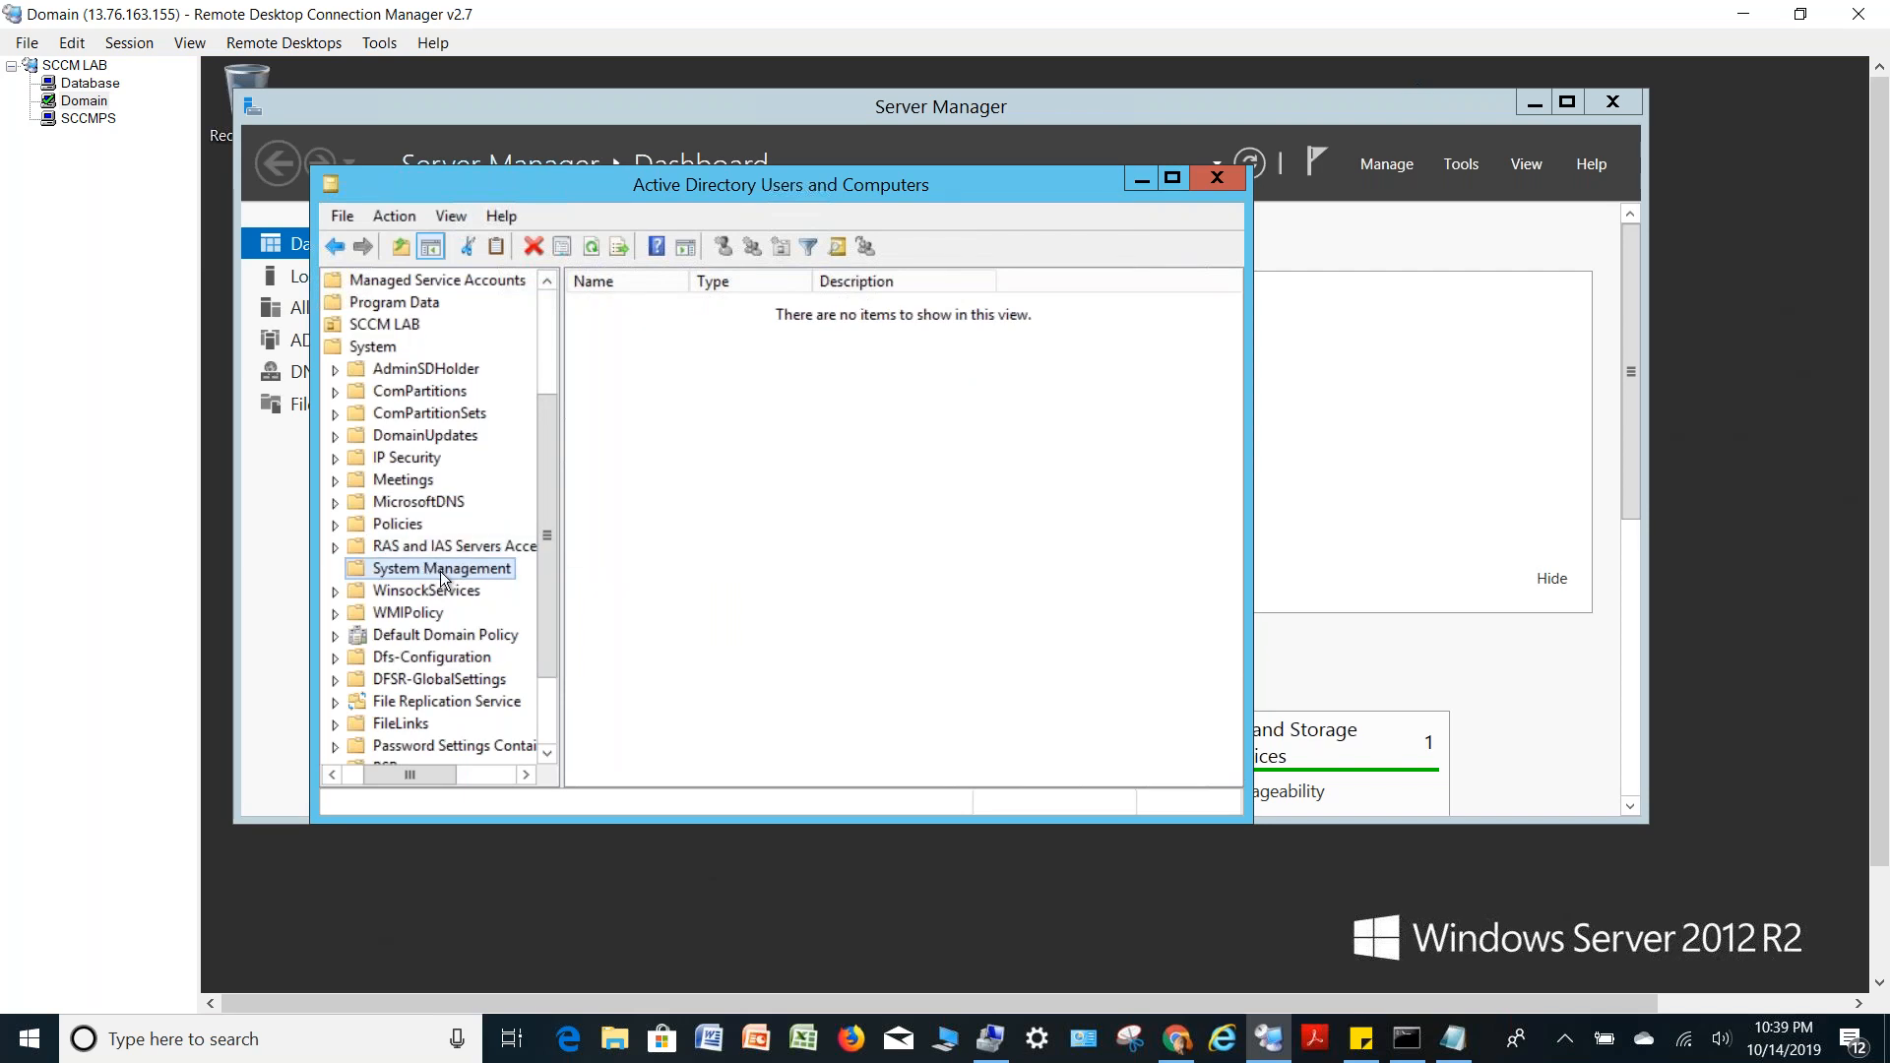
click(1231, 186)
click(1620, 102)
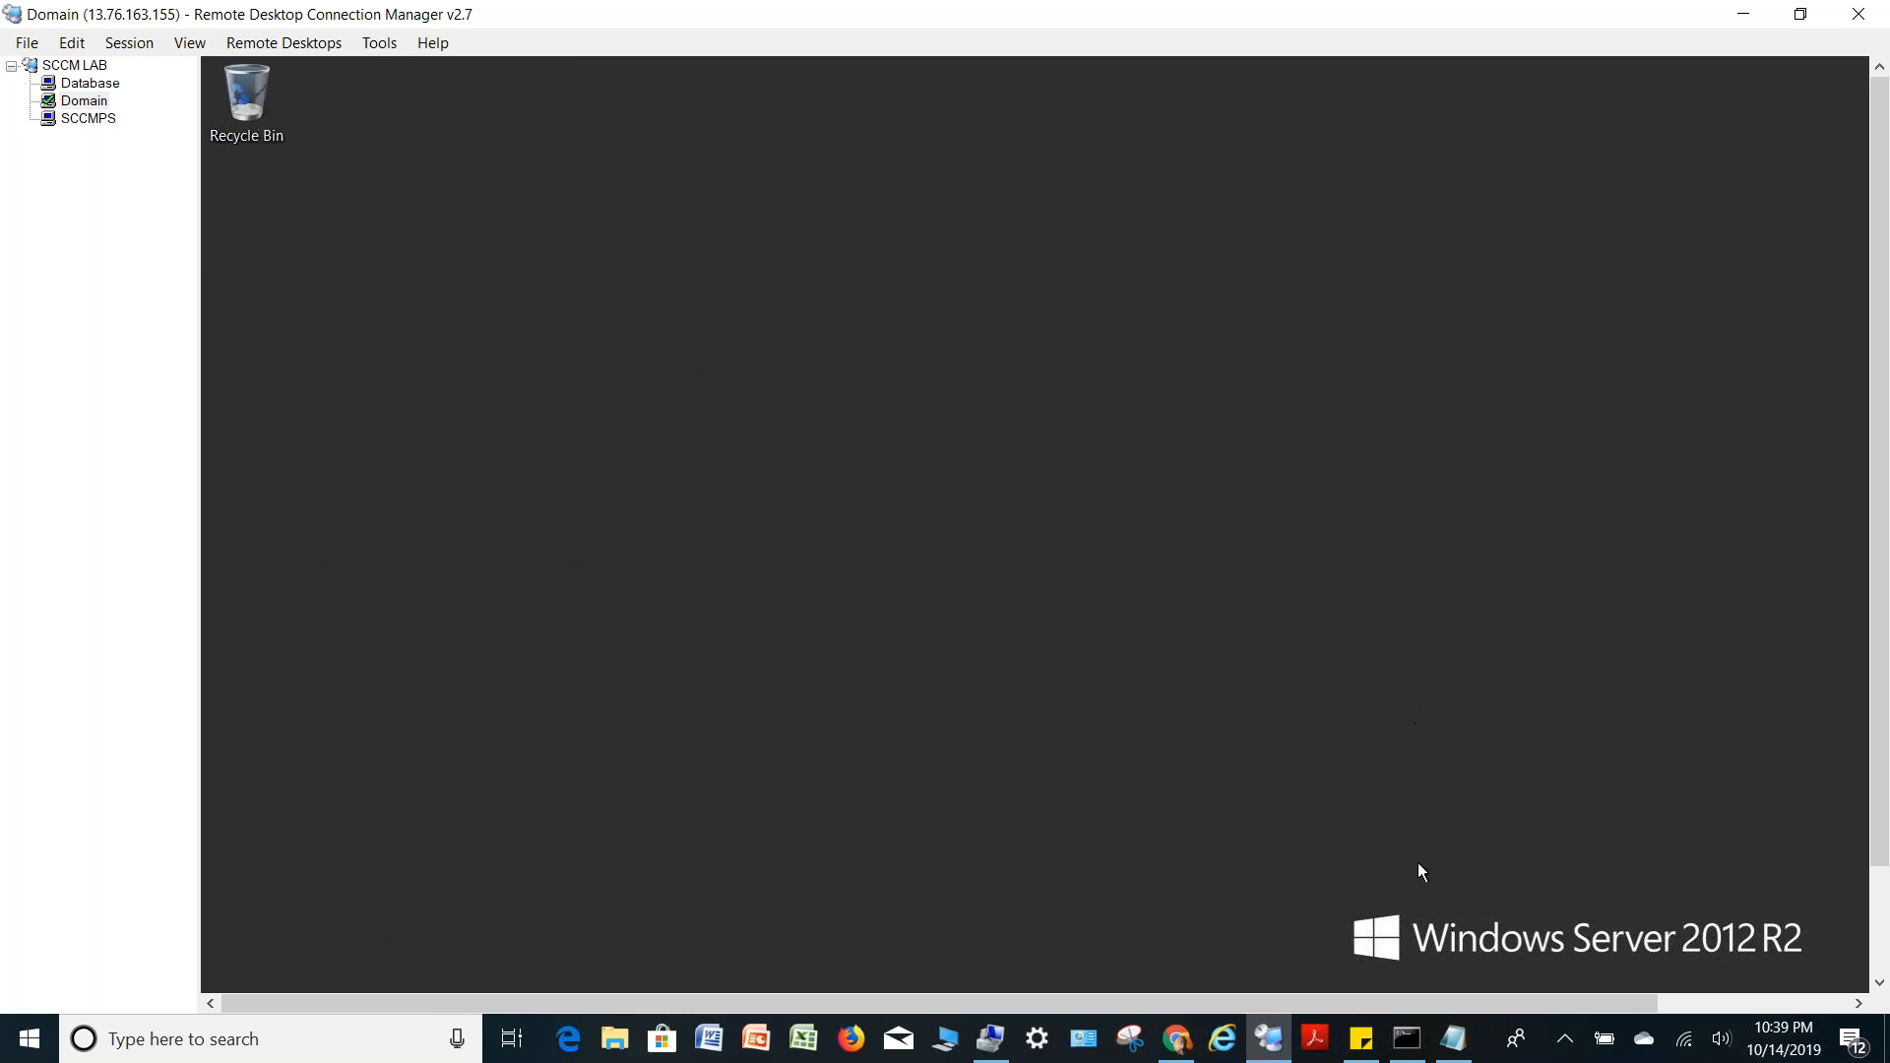
Switch to the Notepad notes and add the line "3. Create container (System Management) In AD"
click(1453, 1036)
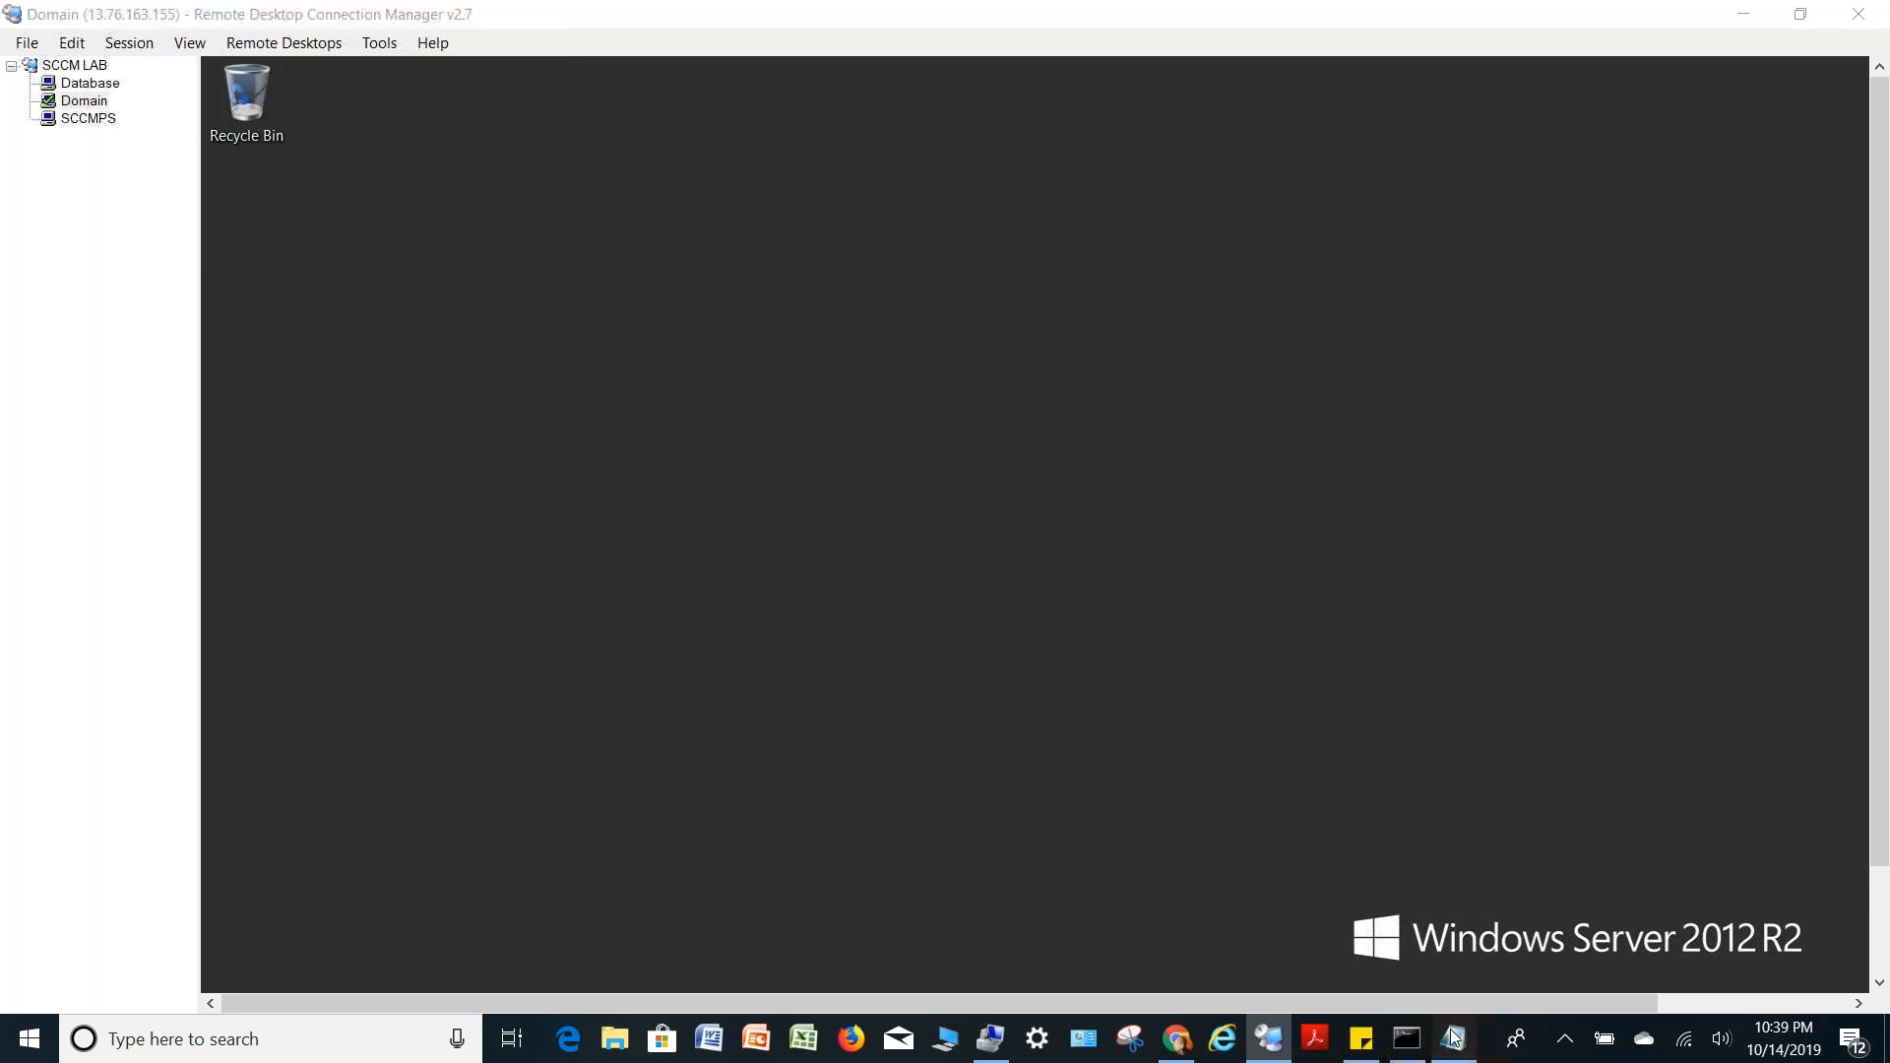
click(1454, 1036)
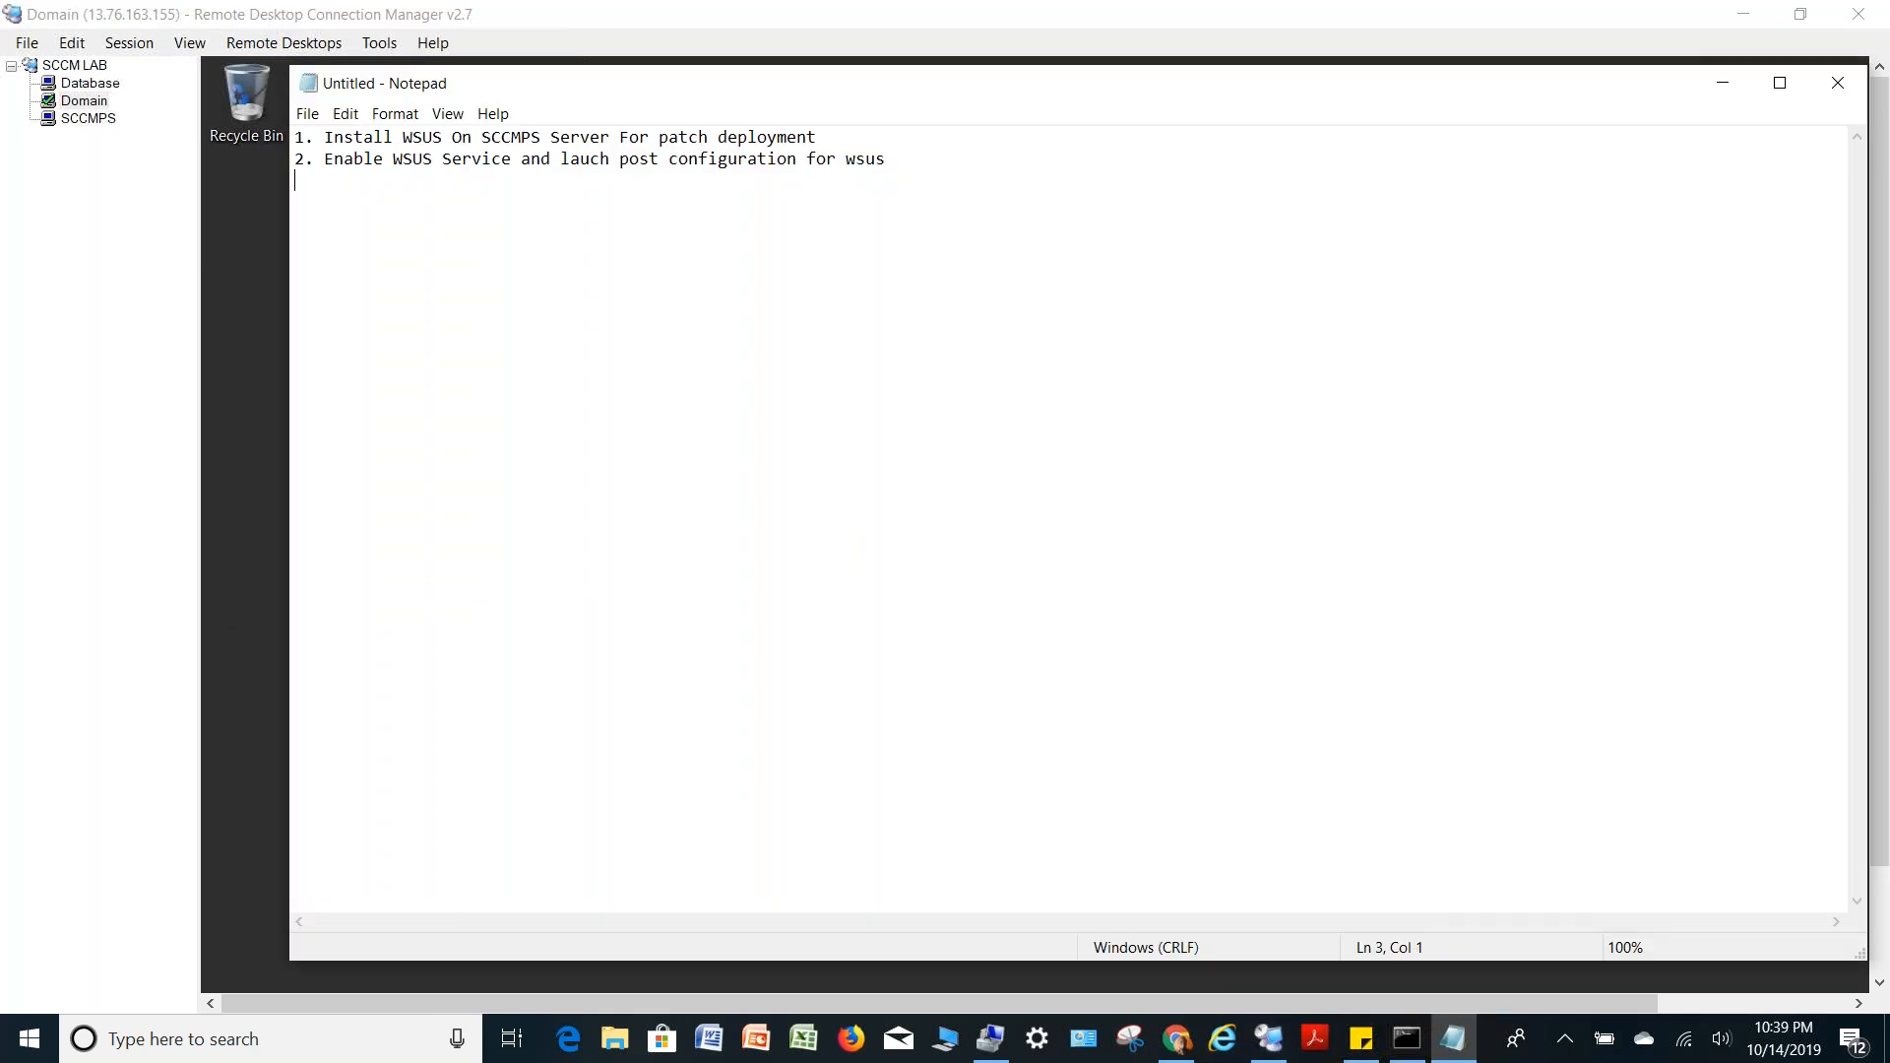
text(3. Create container (System M)
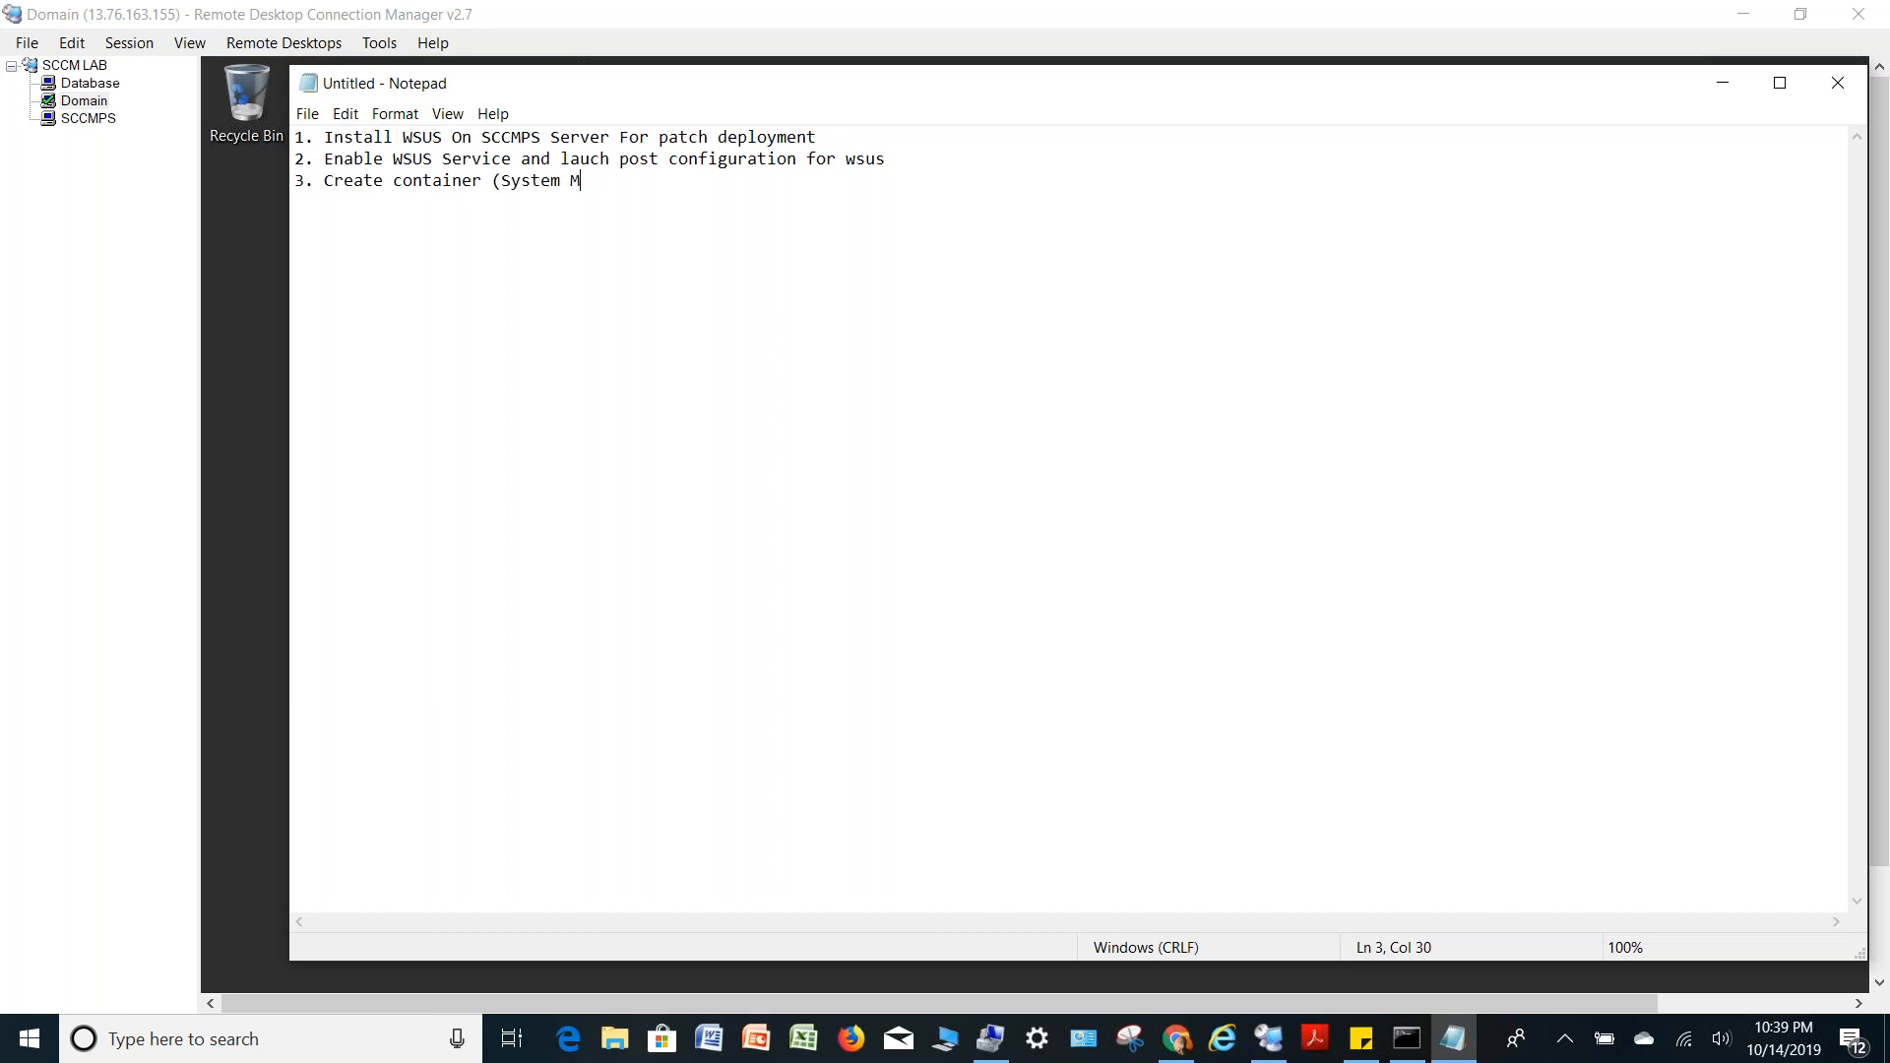
text(anagement))
text( In)
text( AD )
Add the note line "4. SCCMPS server needs full control on that container"
text(4. SC)
text(CM)
key(BackSpace)
text(CMP)
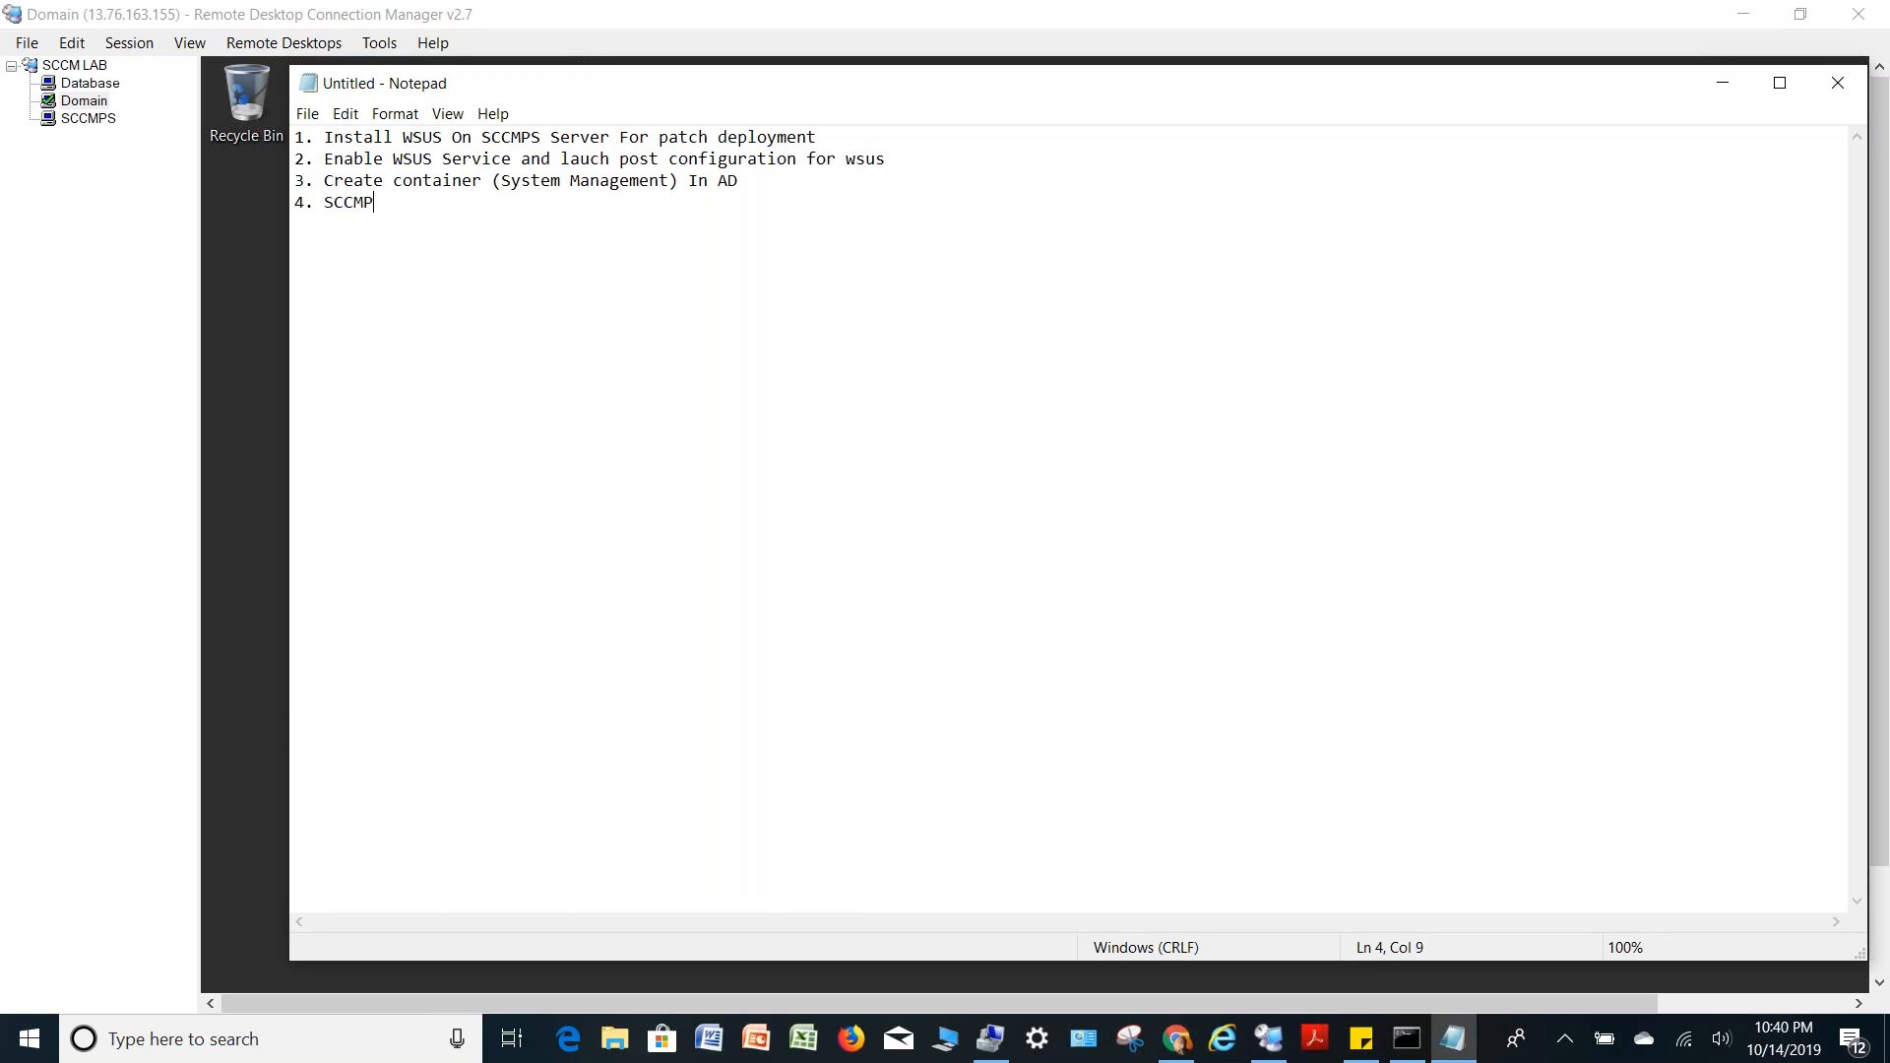
text(S server needs full control on that container)
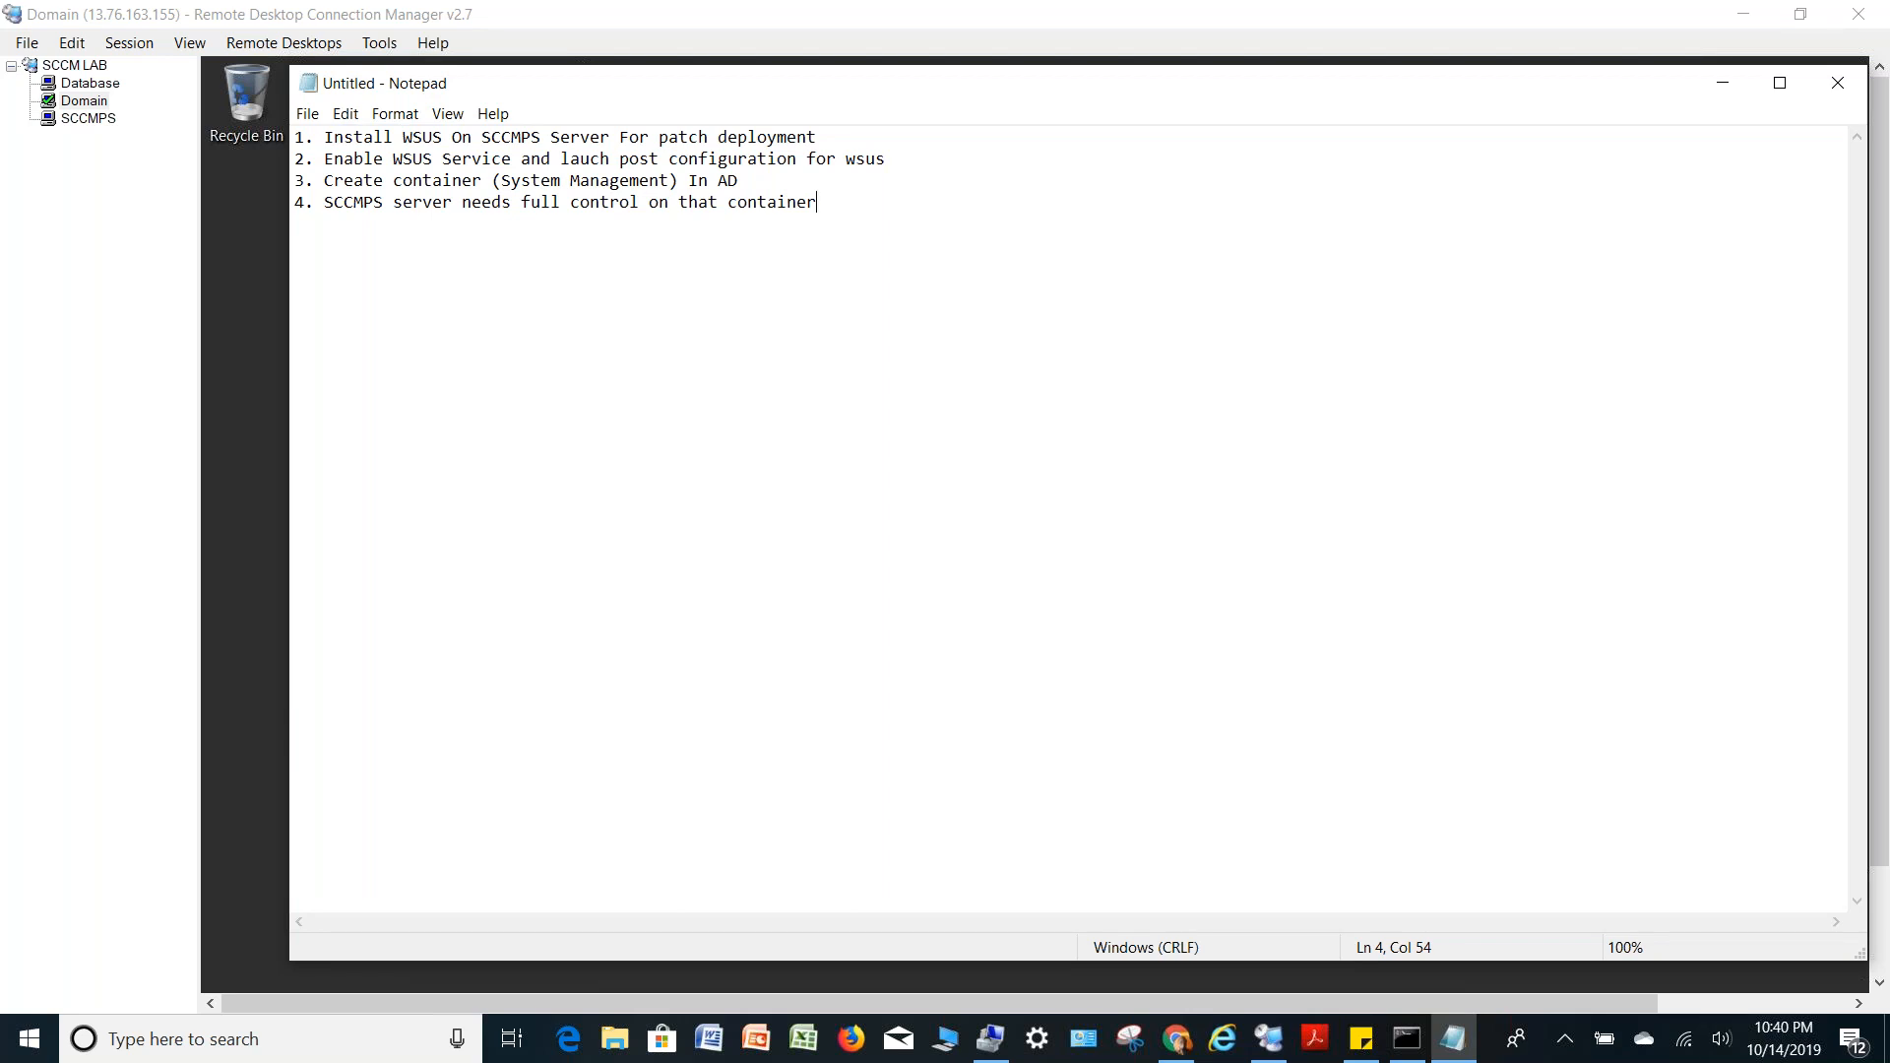
Add the note line "5. Extend Active Directory Schema"
key(Return)
text(5. Extend Active Directory Sche)
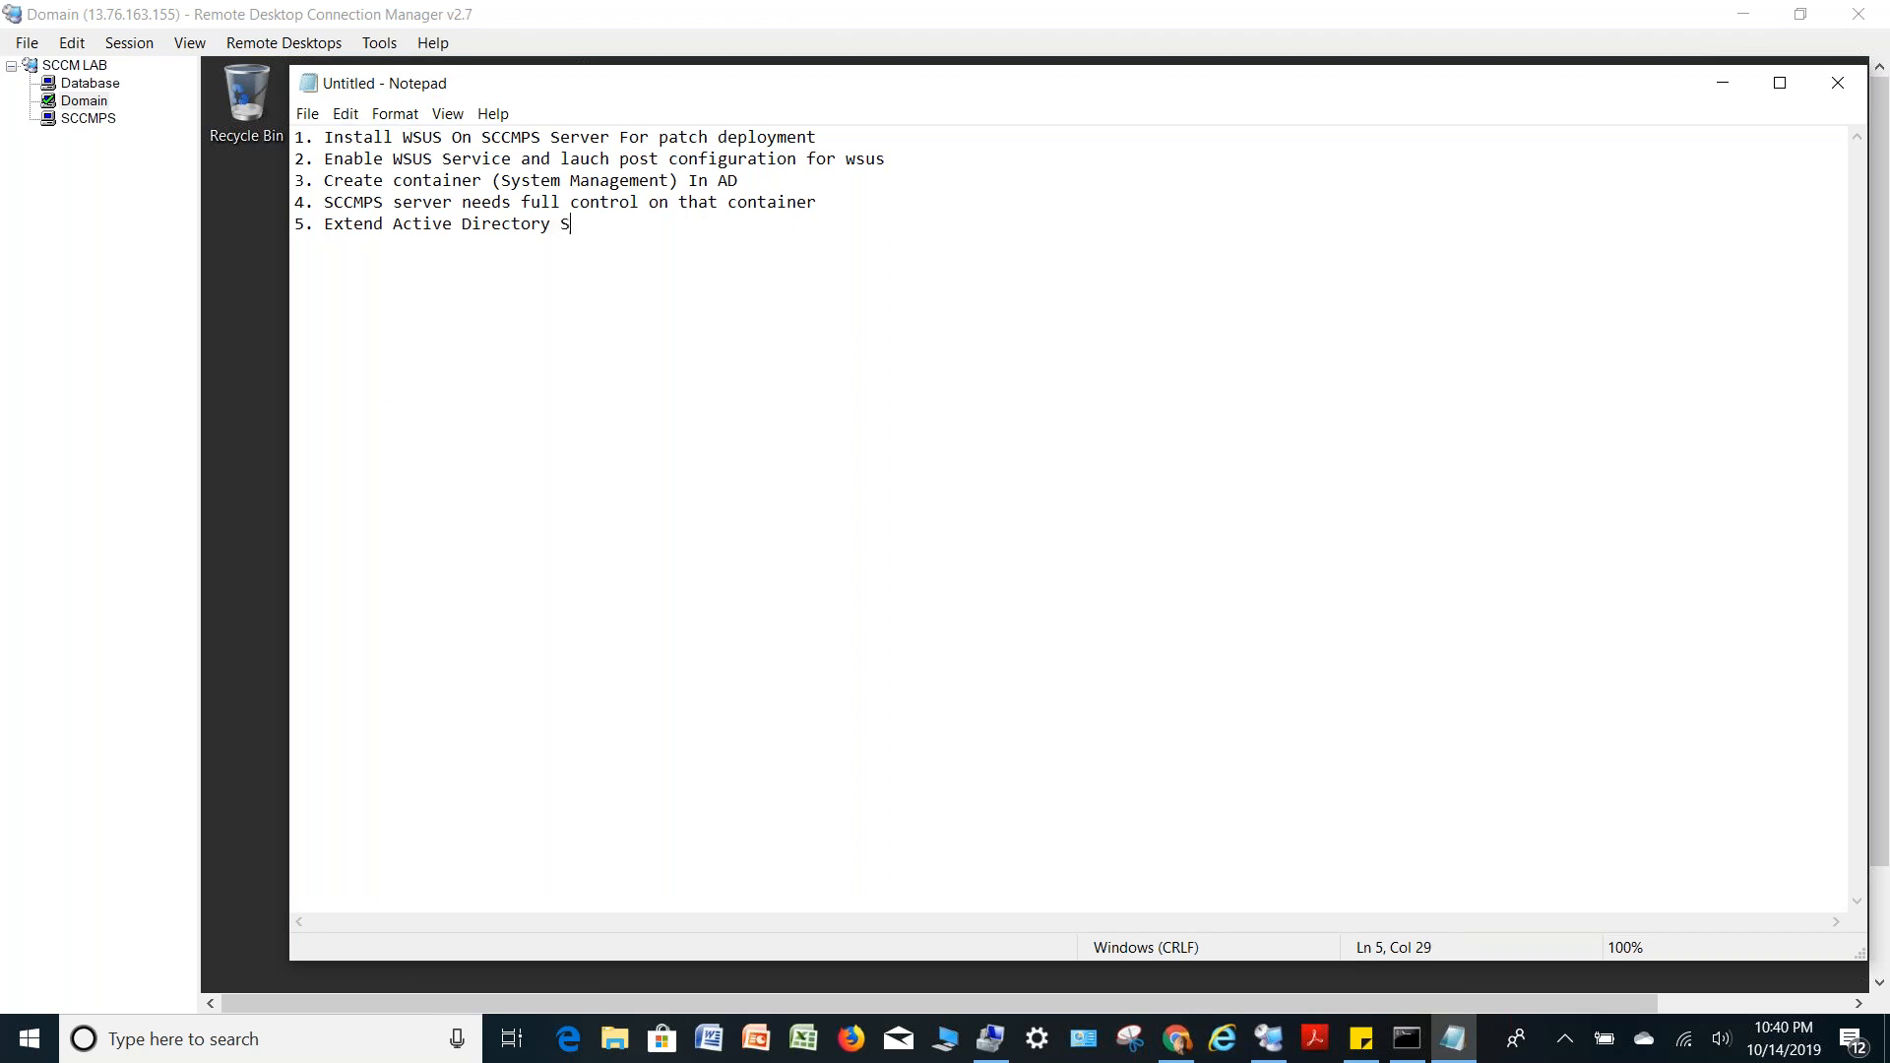
text(ma)
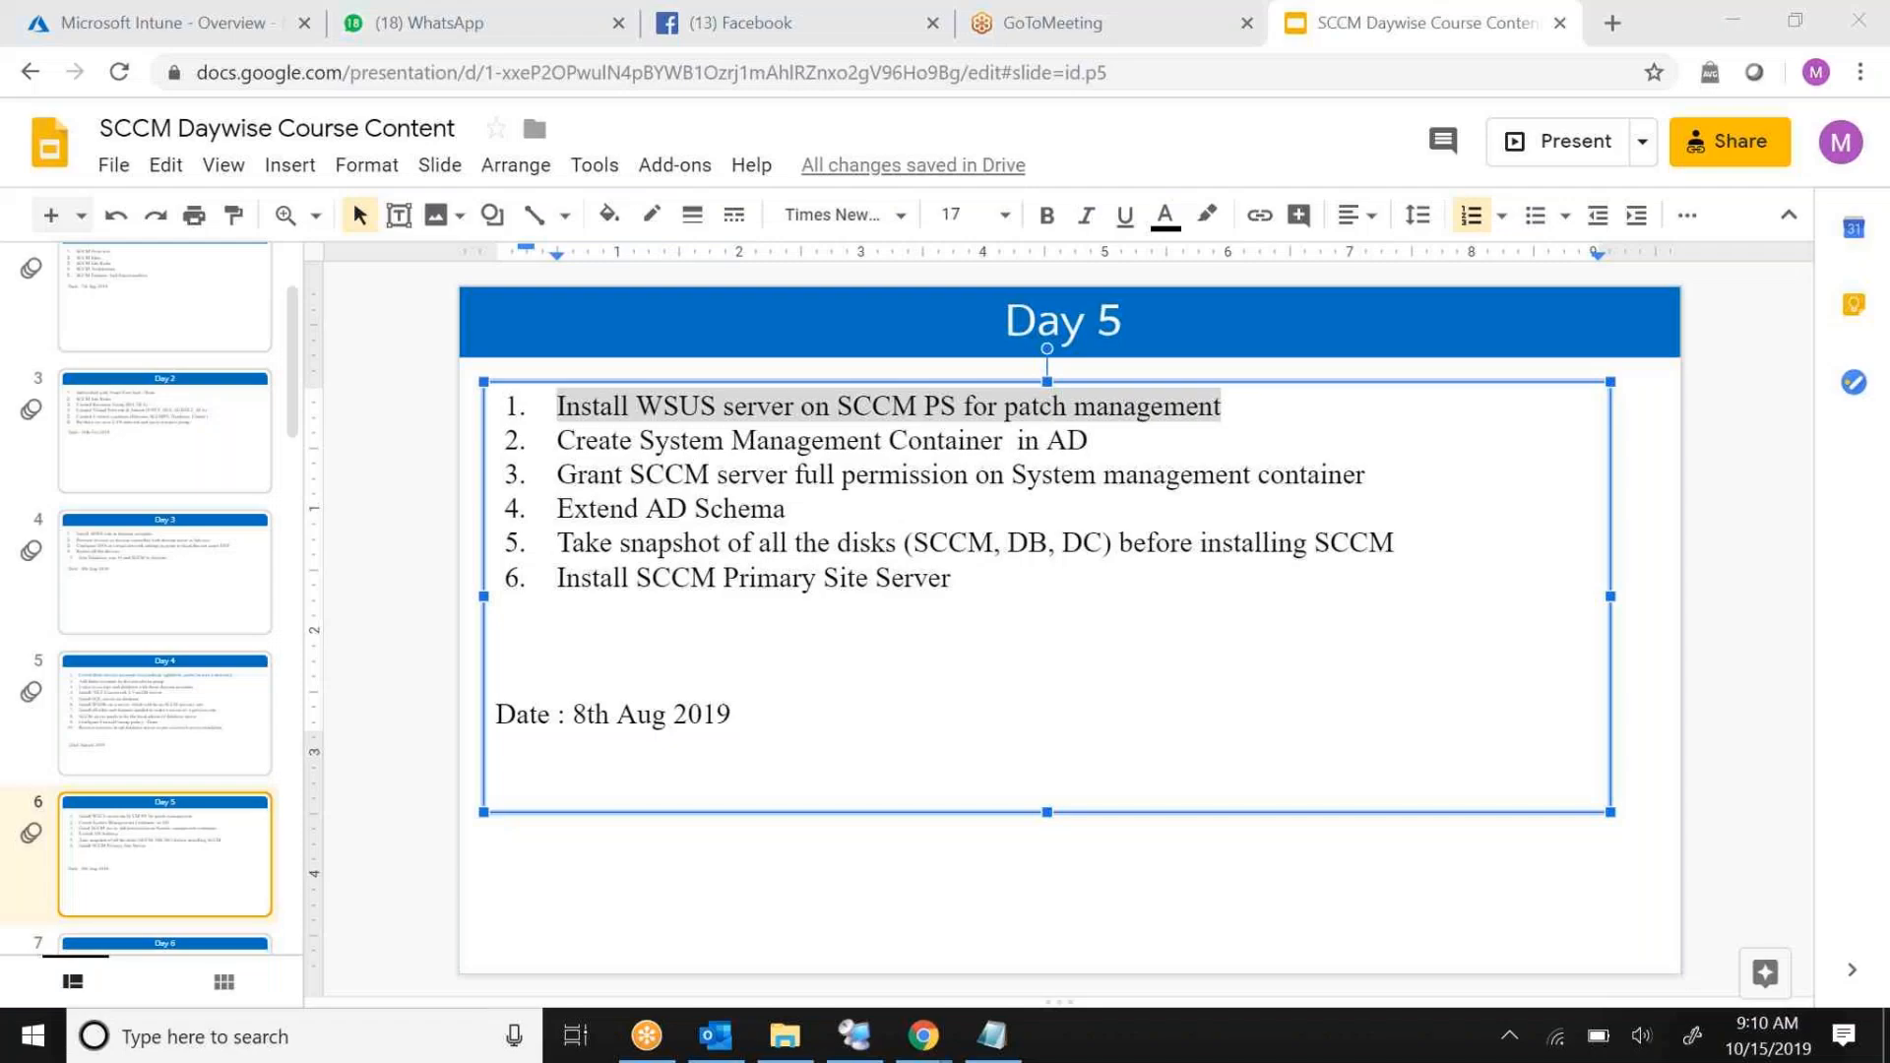
Open a cleared Windows Ink Sketchpad and handwrite the heading "Active Directory Schema" in red
click(1692, 1036)
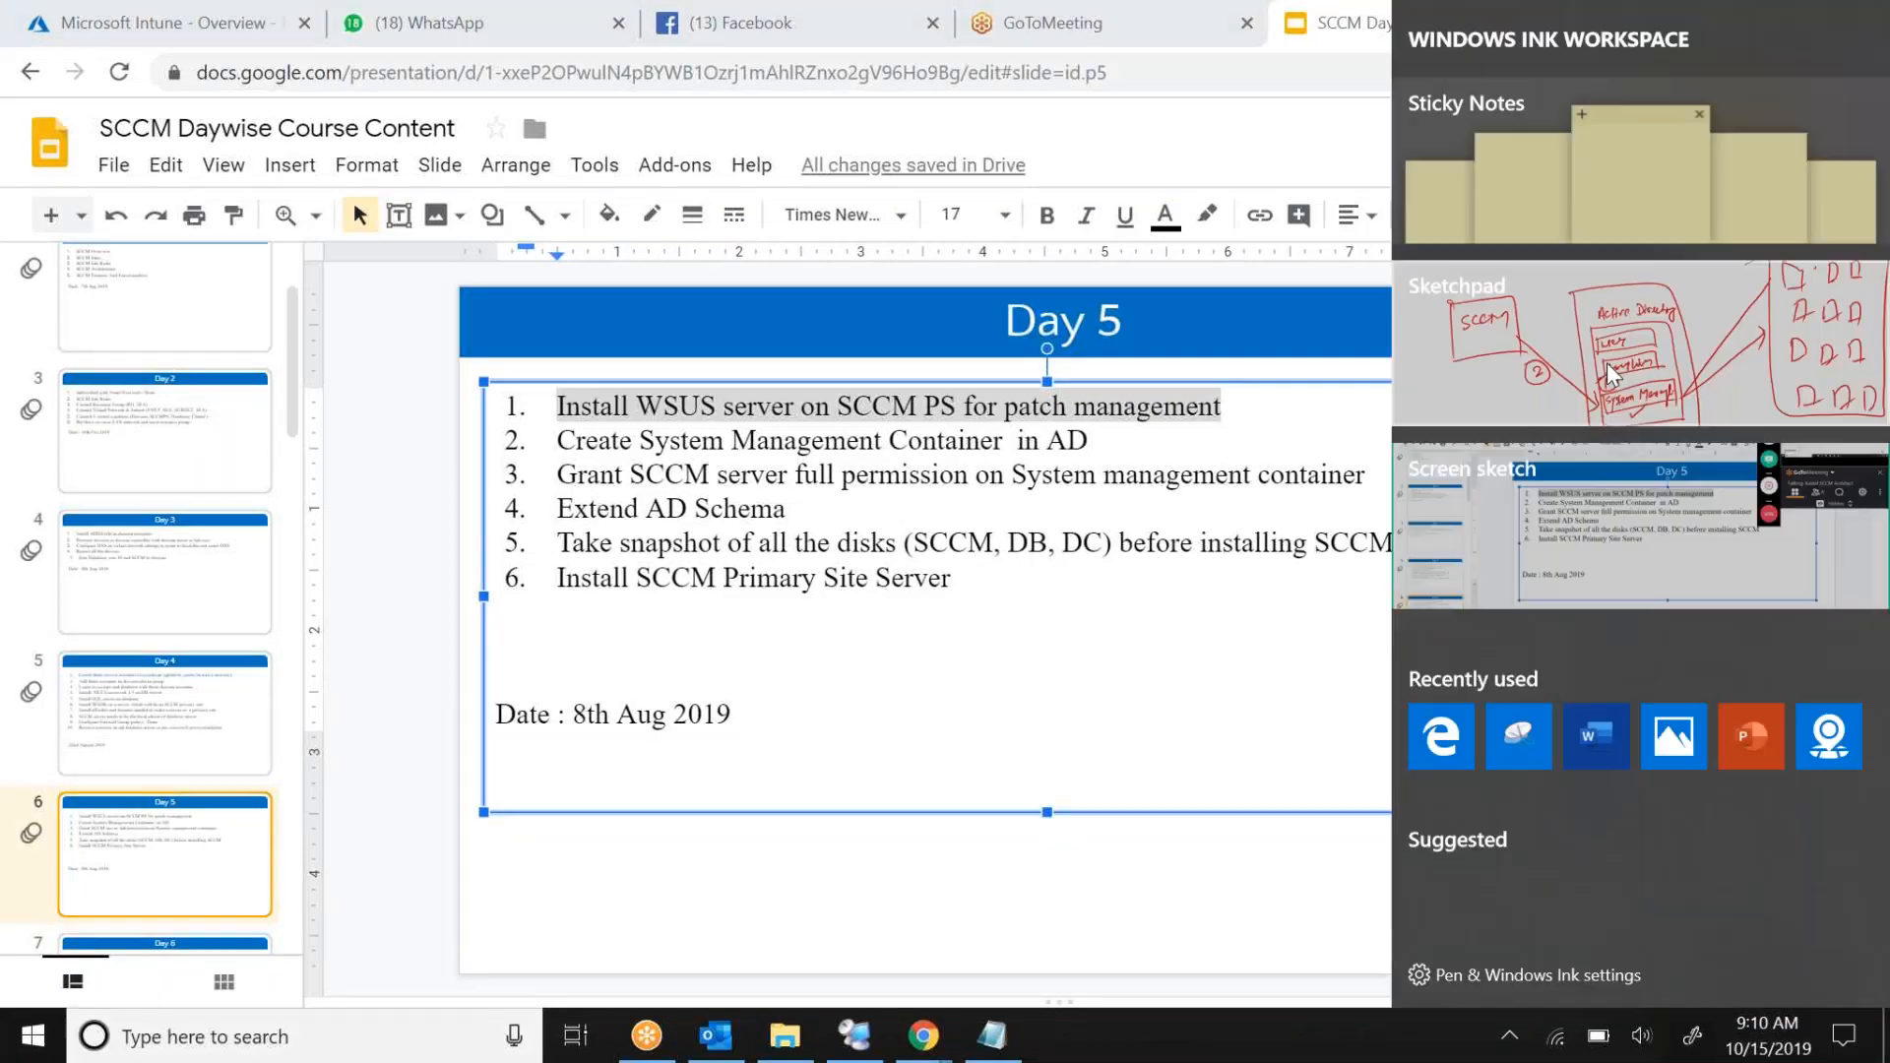
click(1607, 362)
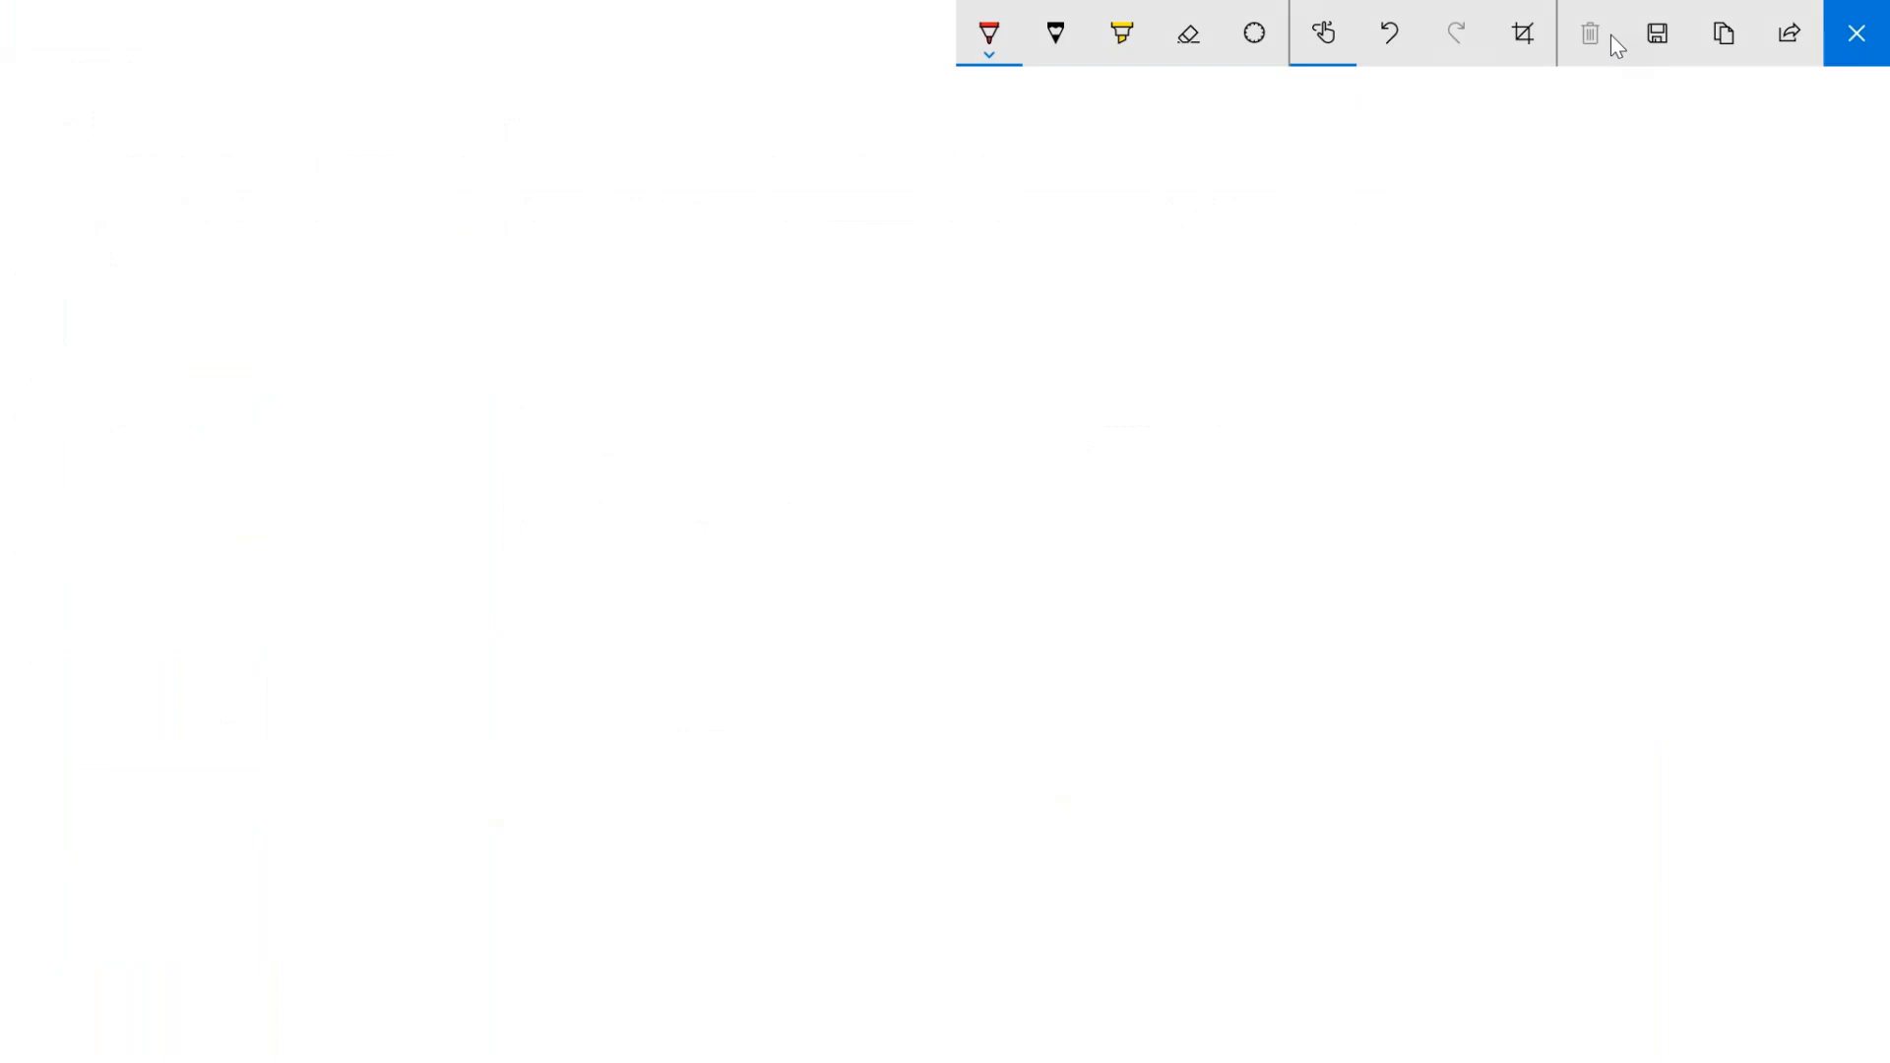
mouse_move(654, 244)
mouse_down()
mouse_move(643, 302)
mouse_move(689, 293)
mouse_up()
drag(661, 273, 762, 264)
mouse_move(772, 218)
mouse_down()
mouse_move(767, 282)
mouse_move(842, 246)
mouse_move(957, 261)
mouse_up()
click(794, 229)
mouse_move(1002, 232)
mouse_down()
mouse_move(1002, 263)
mouse_move(1039, 232)
mouse_move(1040, 256)
mouse_up()
click(1005, 216)
drag(1053, 238, 1098, 242)
mouse_move(1098, 242)
mouse_down()
mouse_move(1125, 201)
mouse_move(1141, 242)
mouse_move(1203, 208)
mouse_move(1197, 305)
mouse_up()
drag(1316, 185, 1279, 238)
mouse_move(1329, 219)
mouse_down()
mouse_move(1476, 197)
mouse_move(1521, 236)
mouse_up()
drag(1123, 226, 1127, 252)
Draw a large box beneath the heading and add an arrow beside it labelled "Default Schema"
mouse_move(686, 392)
mouse_down()
mouse_move(692, 994)
mouse_move(756, 384)
mouse_move(1312, 571)
mouse_move(1312, 933)
mouse_up()
drag(676, 989, 1332, 940)
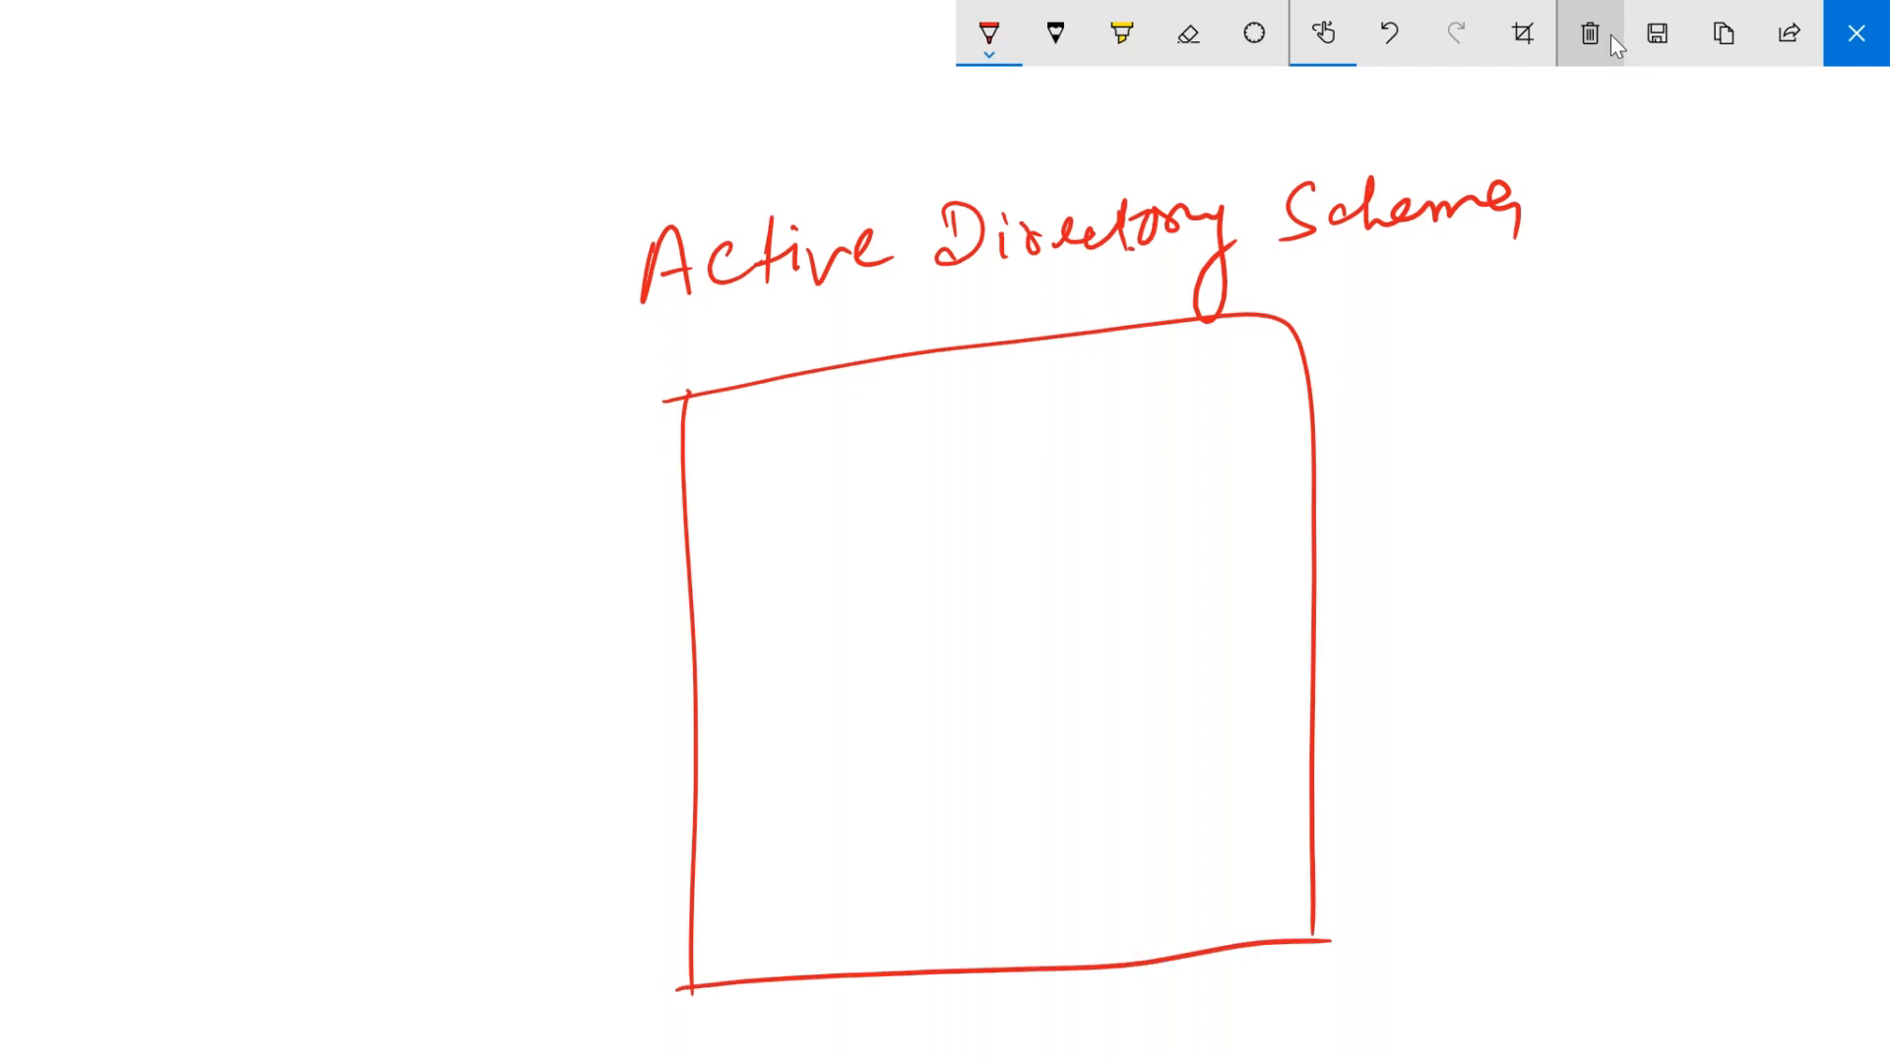
mouse_move(1360, 589)
mouse_down()
mouse_move(1435, 581)
mouse_move(1430, 606)
mouse_up()
mouse_move(1491, 529)
mouse_down()
mouse_move(1483, 594)
mouse_move(1504, 578)
mouse_up()
mouse_move(1544, 573)
mouse_down()
mouse_move(1560, 553)
mouse_move(1586, 620)
mouse_move(1606, 578)
mouse_up()
drag(1614, 561, 1653, 581)
mouse_move(1644, 557)
mouse_down()
mouse_move(1676, 577)
mouse_move(1701, 527)
mouse_up()
drag(1705, 531, 1701, 588)
mouse_move(1687, 563)
mouse_down()
mouse_move(1721, 551)
mouse_move(1683, 567)
mouse_up()
mouse_move(1619, 630)
mouse_down()
mouse_move(1587, 647)
mouse_move(1596, 669)
mouse_up()
drag(1658, 638, 1646, 656)
mouse_move(1665, 622)
mouse_down()
mouse_move(1714, 645)
mouse_move(1811, 640)
mouse_up()
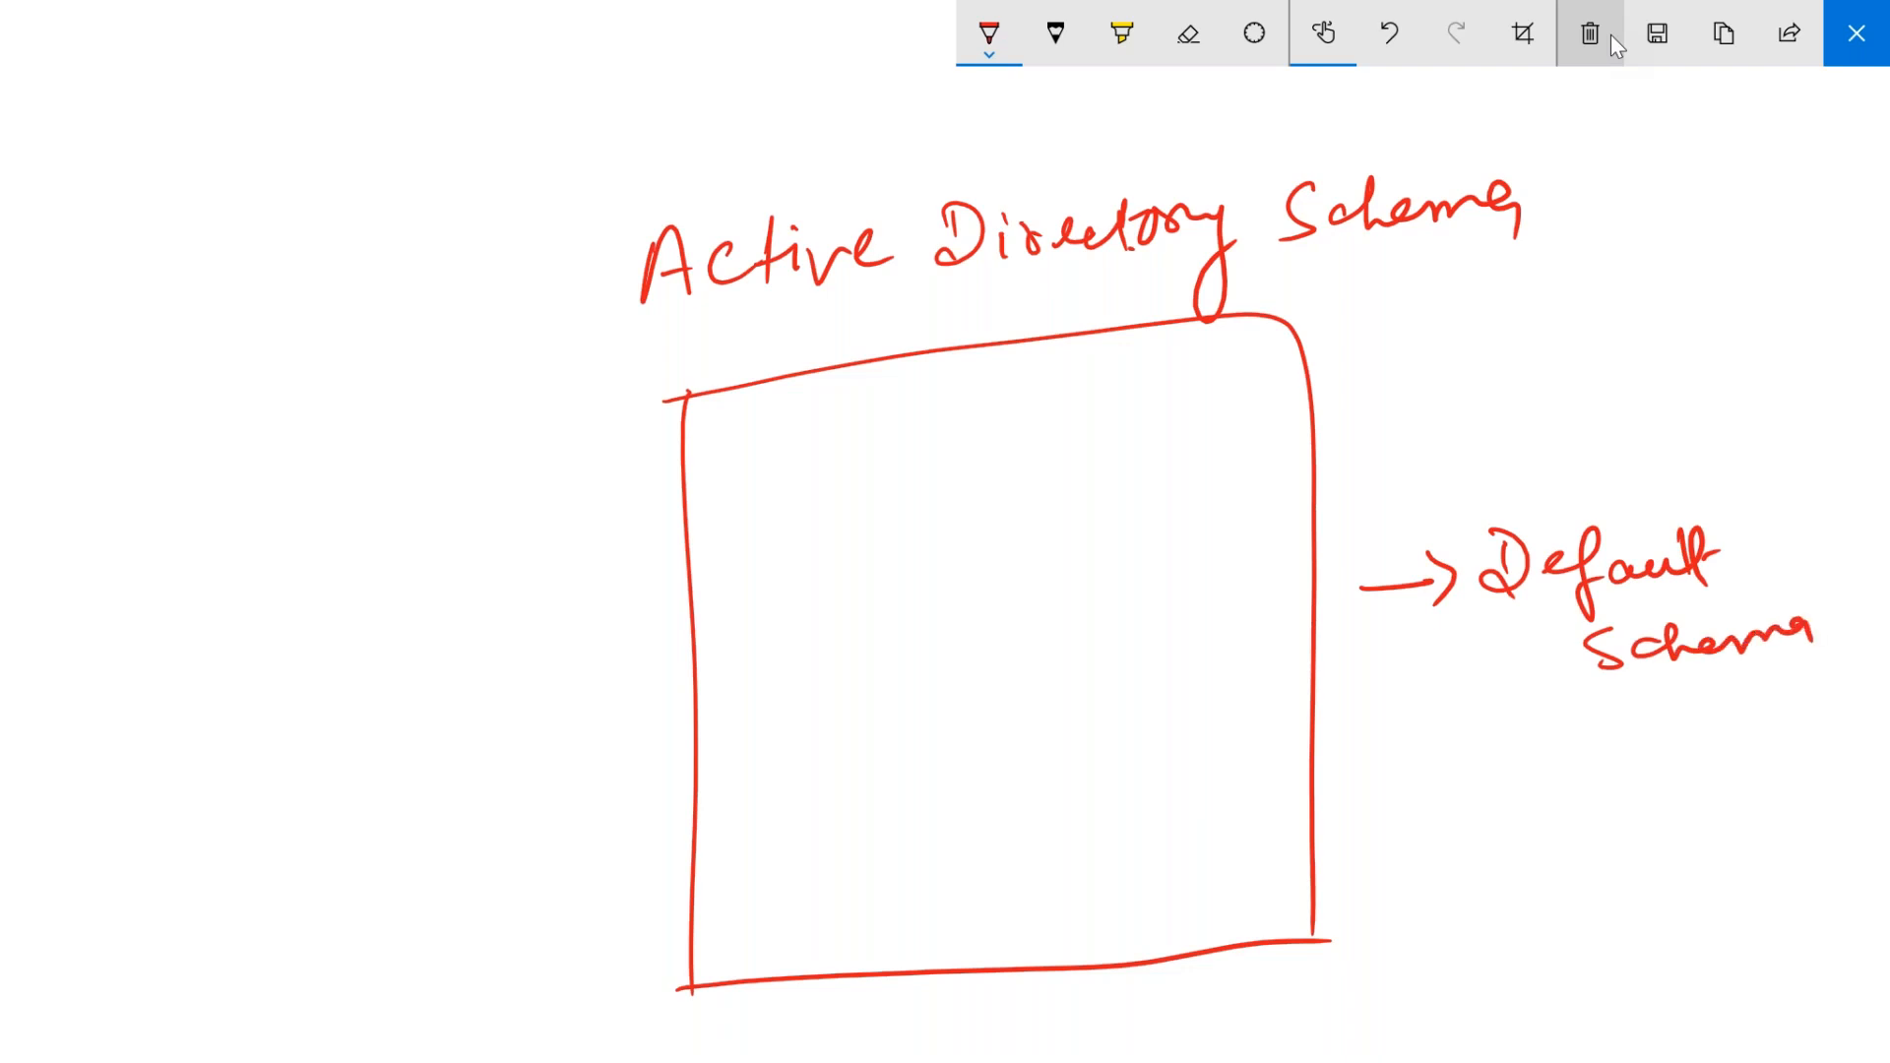
Draw three square-and-circle pairs inside the schema box, two in the upper half and one below
mouse_move(731, 441)
mouse_down()
mouse_move(736, 547)
mouse_move(827, 427)
mouse_move(833, 539)
mouse_move(871, 537)
mouse_move(852, 610)
mouse_move(758, 561)
mouse_up()
drag(1020, 433, 1020, 526)
mouse_move(1015, 432)
mouse_down()
mouse_move(1039, 429)
mouse_move(1102, 521)
mouse_move(1128, 509)
mouse_up()
mouse_move(1051, 531)
mouse_down()
mouse_move(1032, 569)
mouse_move(1046, 536)
mouse_up()
drag(931, 734, 933, 807)
drag(927, 730, 1043, 701)
drag(1043, 700, 1042, 773)
mouse_move(933, 813)
mouse_down()
mouse_move(1045, 789)
mouse_move(1039, 822)
mouse_move(972, 803)
mouse_up()
Draw lines out from the first square and circle and label them "User" and "Attribute"
mouse_move(696, 455)
mouse_down()
mouse_move(766, 482)
mouse_move(360, 295)
mouse_up()
mouse_move(236, 248)
mouse_down()
mouse_move(258, 280)
mouse_move(352, 215)
mouse_move(382, 225)
mouse_up()
drag(775, 638, 366, 422)
mouse_move(190, 458)
mouse_down()
mouse_move(220, 443)
mouse_move(226, 399)
mouse_move(258, 392)
mouse_move(258, 445)
mouse_move(303, 372)
mouse_move(361, 351)
mouse_move(395, 363)
mouse_up()
drag(384, 372, 401, 352)
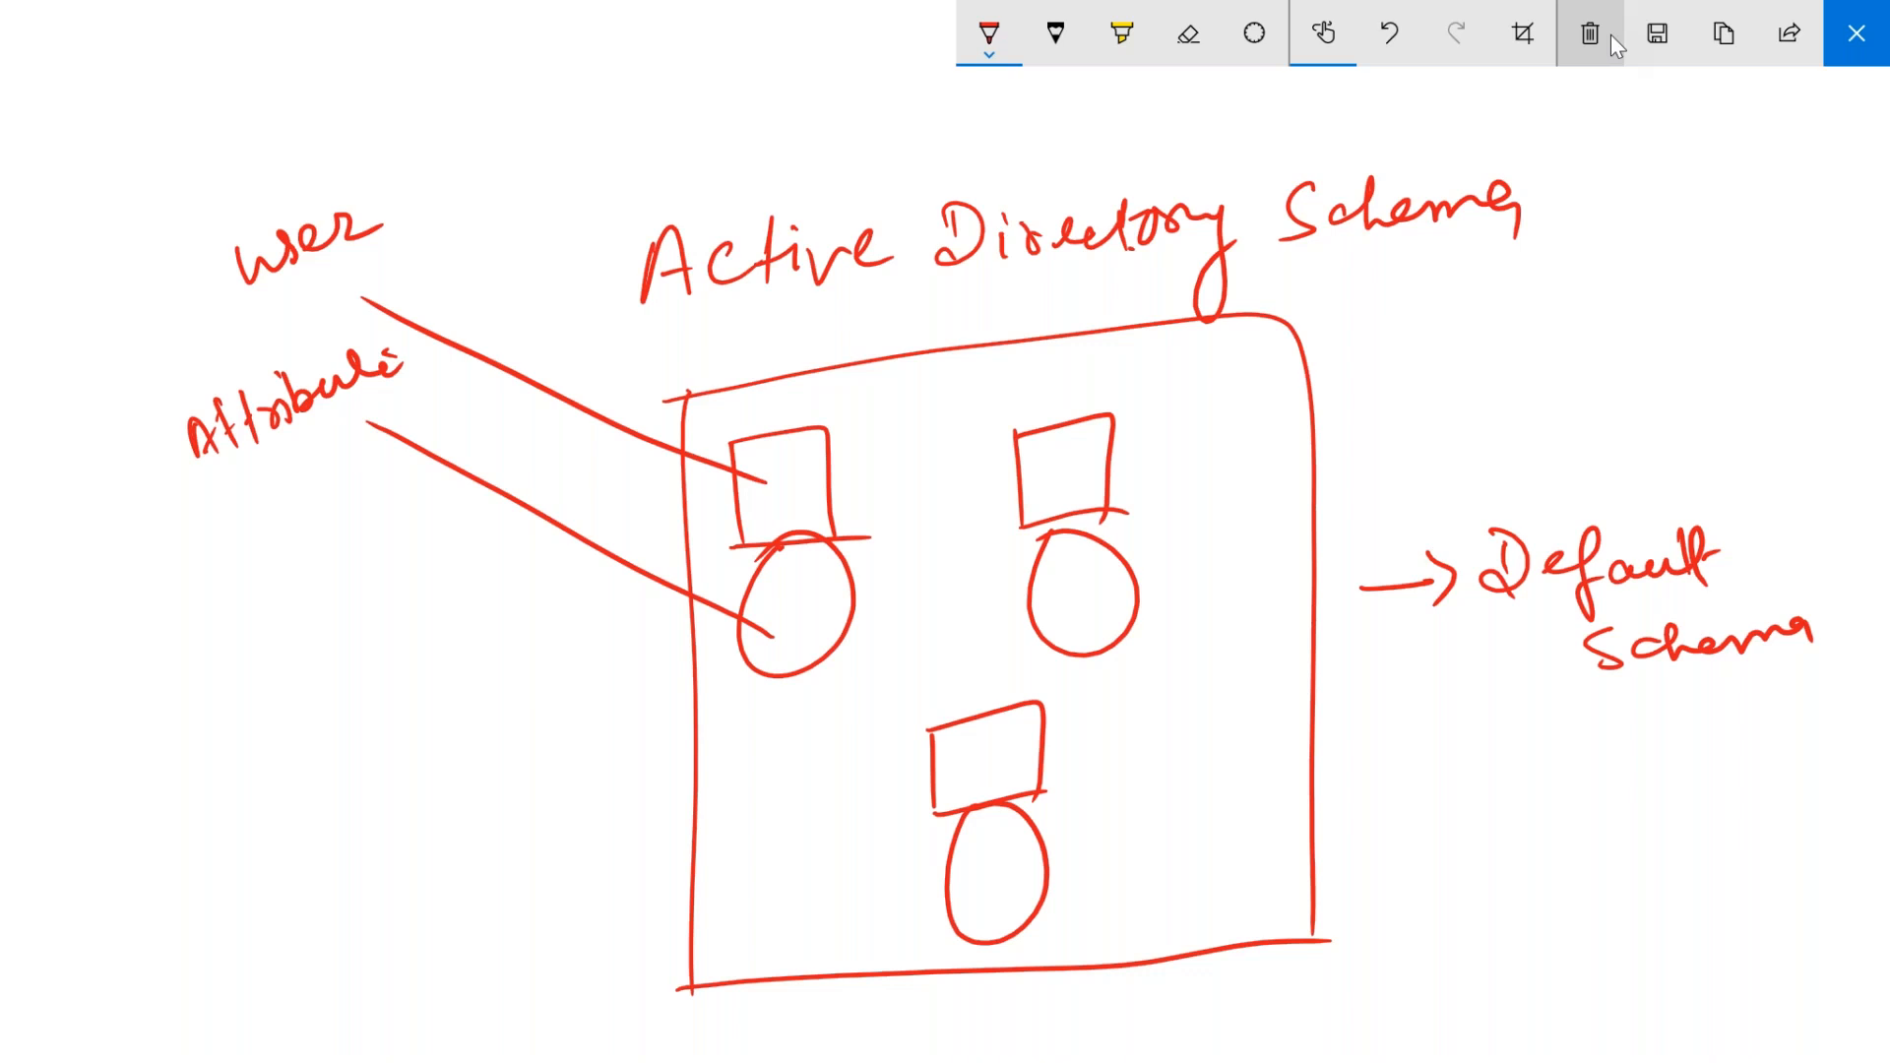
Handwrite First Name, Last Name, User ID, Password, Office, Title and Phone as a list beneath the Attribute label
mouse_move(181, 502)
mouse_down()
mouse_move(183, 547)
mouse_move(195, 510)
mouse_move(208, 538)
mouse_move(252, 508)
mouse_move(248, 531)
mouse_up()
drag(278, 490, 279, 533)
click(290, 518)
mouse_move(324, 499)
mouse_down()
mouse_move(323, 526)
mouse_move(351, 499)
mouse_move(406, 508)
mouse_move(449, 484)
mouse_up()
mouse_move(178, 574)
mouse_down()
mouse_move(221, 610)
mouse_move(254, 576)
mouse_move(285, 595)
mouse_up()
mouse_move(325, 566)
mouse_down()
mouse_move(326, 585)
mouse_move(455, 581)
mouse_up()
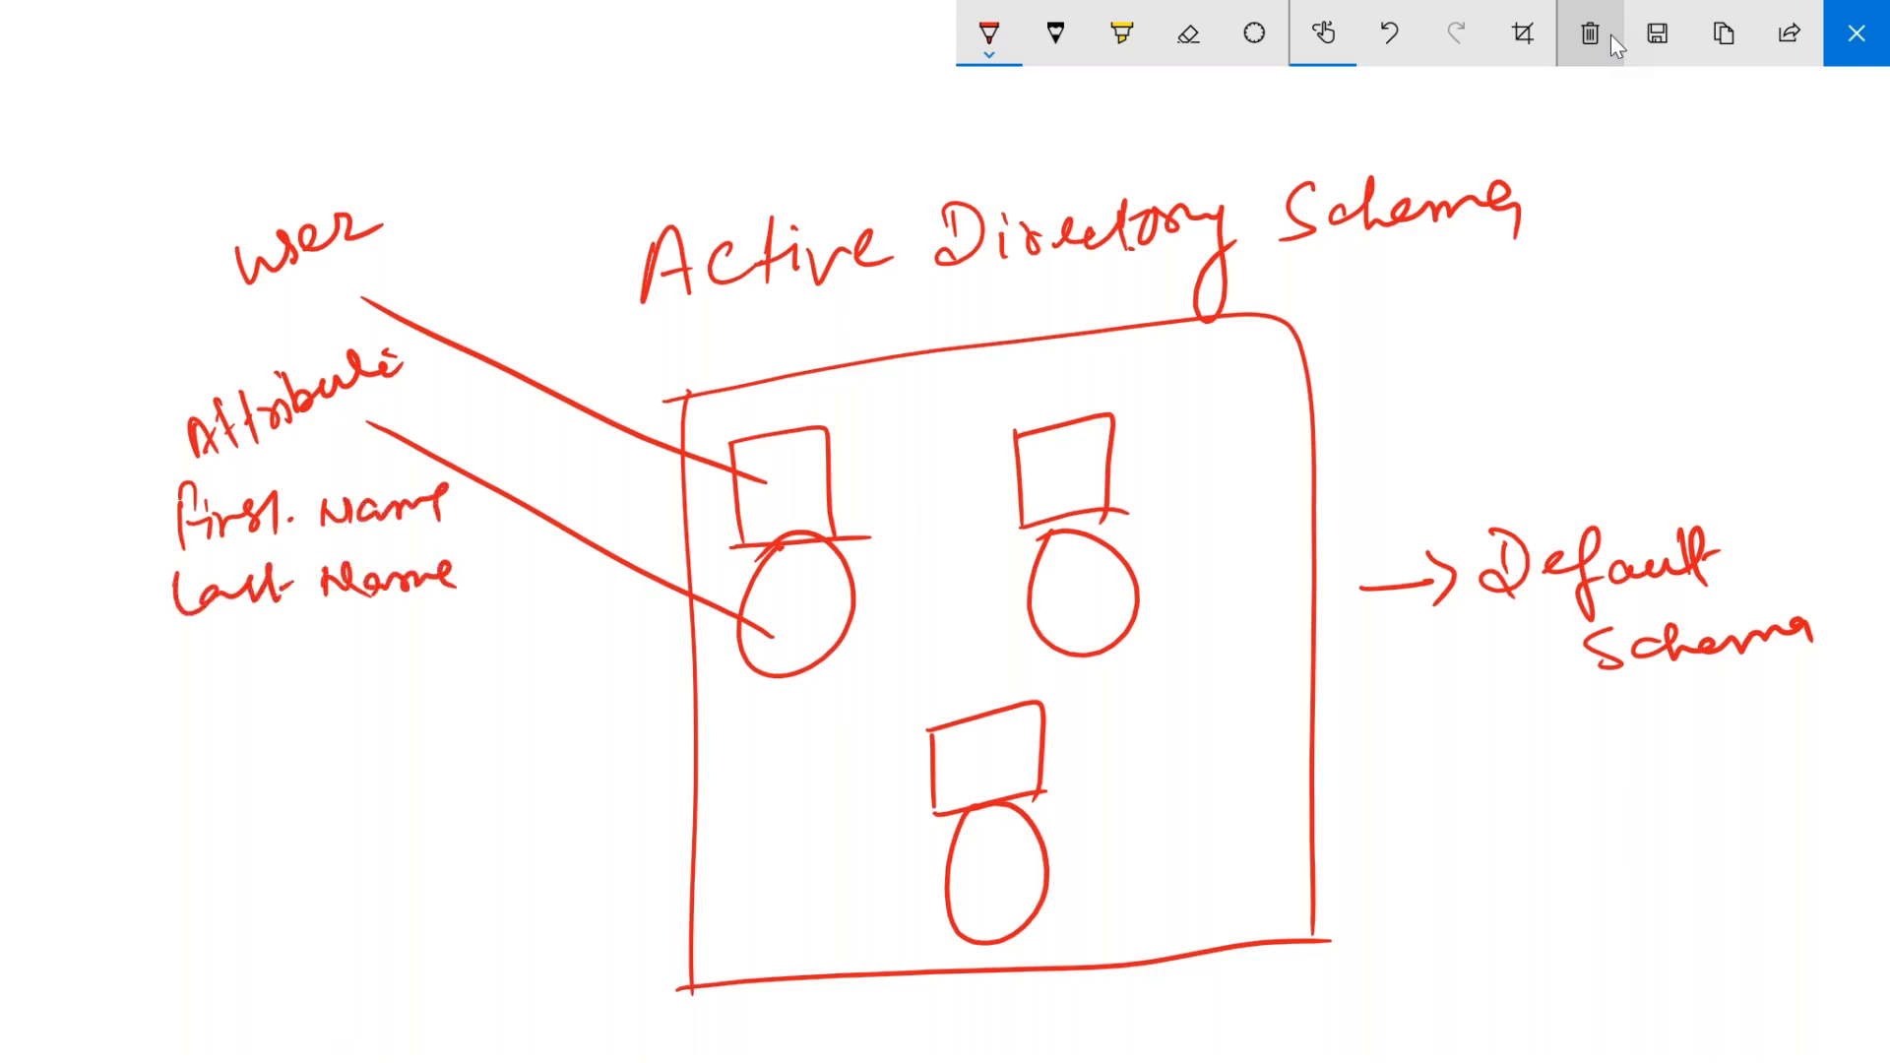
mouse_move(203, 652)
mouse_down()
mouse_move(228, 671)
mouse_move(366, 635)
mouse_move(374, 671)
mouse_up()
drag(386, 632, 421, 645)
drag(218, 713, 222, 763)
mouse_move(226, 733)
mouse_down()
mouse_move(409, 718)
mouse_move(433, 689)
mouse_move(441, 728)
mouse_up()
drag(258, 782, 279, 835)
mouse_move(301, 800)
mouse_down()
mouse_move(345, 823)
mouse_move(384, 773)
mouse_move(360, 809)
mouse_up()
drag(393, 798, 427, 800)
mouse_move(305, 845)
mouse_down()
mouse_move(302, 902)
mouse_move(331, 870)
mouse_up()
drag(323, 876, 356, 904)
mouse_move(357, 871)
mouse_down()
mouse_move(405, 838)
mouse_move(425, 886)
mouse_up()
drag(425, 881, 462, 888)
mouse_move(274, 917)
mouse_down()
mouse_move(276, 970)
mouse_move(301, 920)
mouse_up()
mouse_move(306, 925)
mouse_down()
mouse_move(349, 950)
mouse_move(429, 927)
mouse_move(379, 1003)
mouse_up()
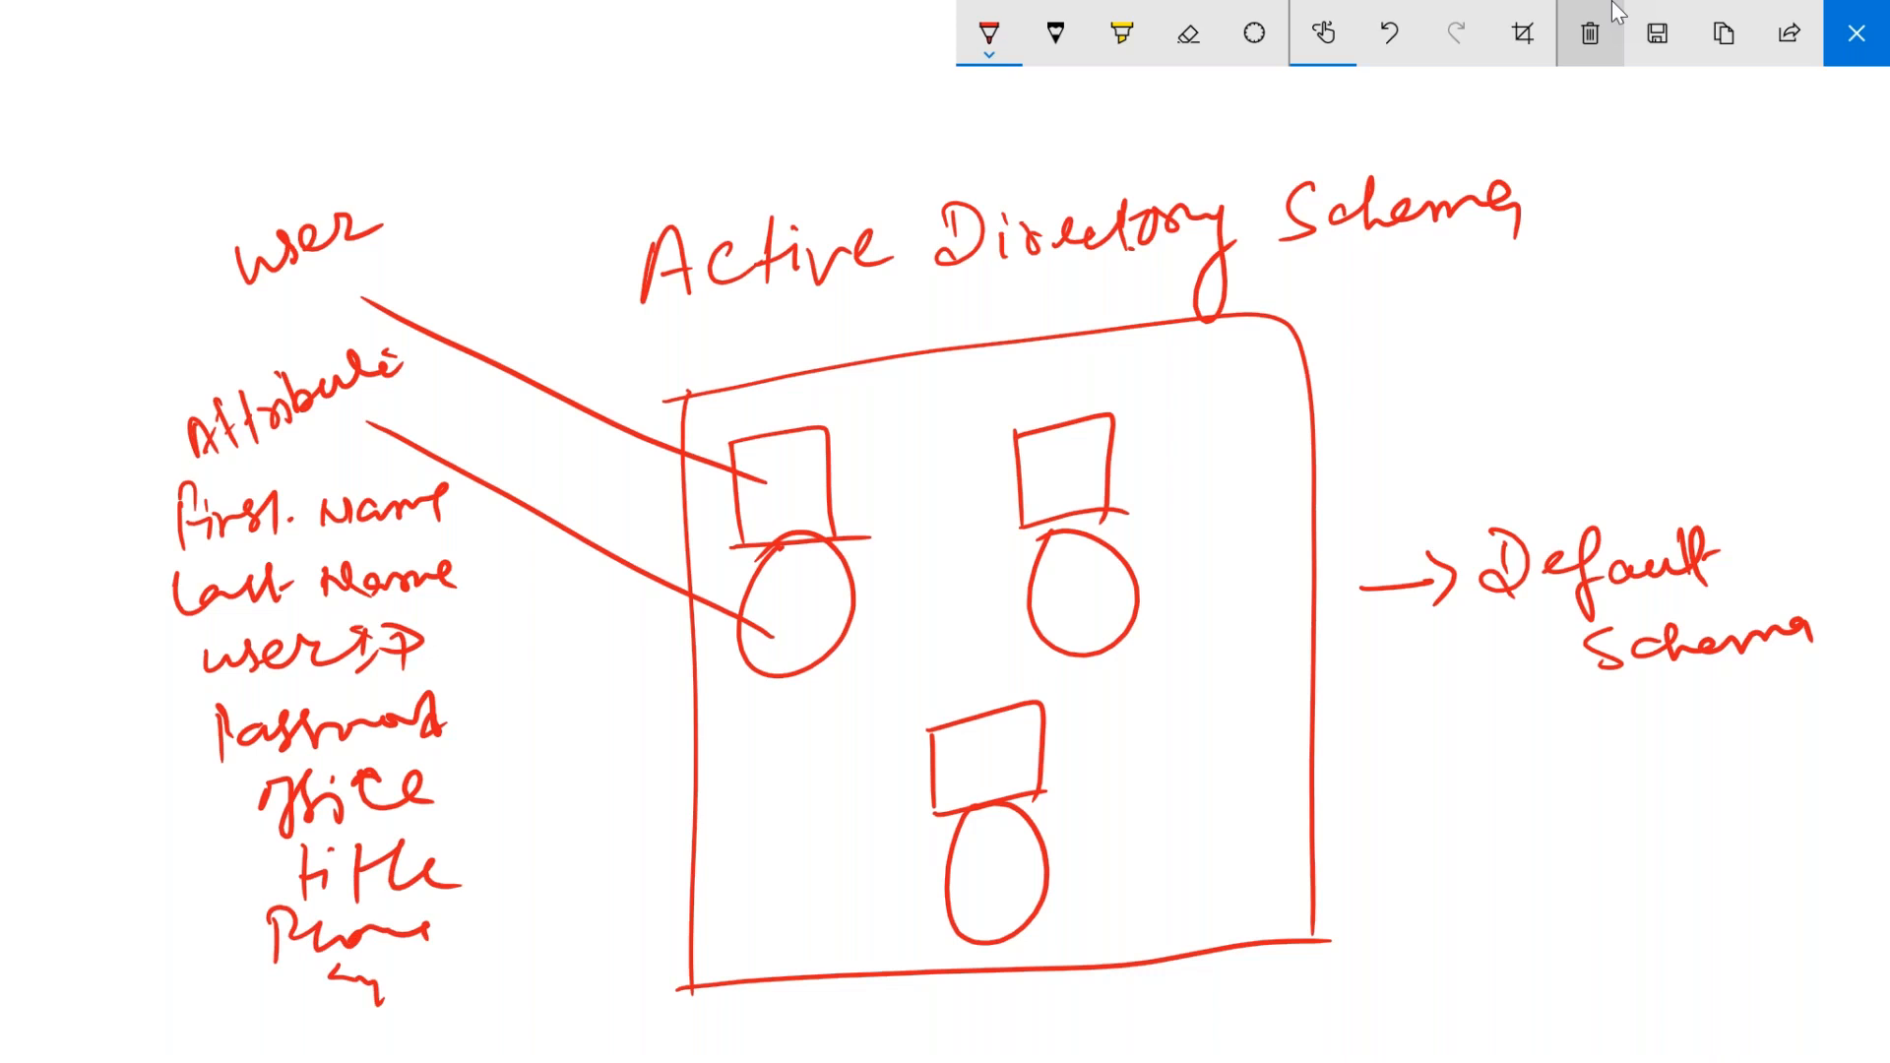
Label the second square "System" and annotate its circle with Name, OS, OS info, last logon and domain attributes
mouse_move(1094, 433)
mouse_down()
mouse_move(1516, 260)
mouse_move(1606, 242)
mouse_move(1629, 280)
mouse_up()
drag(1615, 249, 1744, 238)
drag(1103, 566, 1416, 389)
mouse_move(1392, 381)
mouse_down()
mouse_move(1447, 401)
mouse_move(1480, 351)
mouse_move(1534, 364)
mouse_move(1622, 319)
mouse_move(1685, 346)
mouse_move(1737, 315)
mouse_up()
click(1587, 351)
drag(1759, 299, 1742, 325)
mouse_move(1787, 302)
mouse_down()
mouse_move(1783, 320)
mouse_move(1828, 327)
mouse_move(1857, 299)
mouse_up()
mouse_move(1846, 313)
mouse_down()
mouse_move(1865, 280)
mouse_move(1882, 307)
mouse_up()
mouse_move(1434, 404)
mouse_down()
mouse_move(1470, 428)
mouse_move(1521, 401)
mouse_move(1541, 418)
mouse_move(1758, 384)
mouse_up()
drag(1778, 386, 1793, 384)
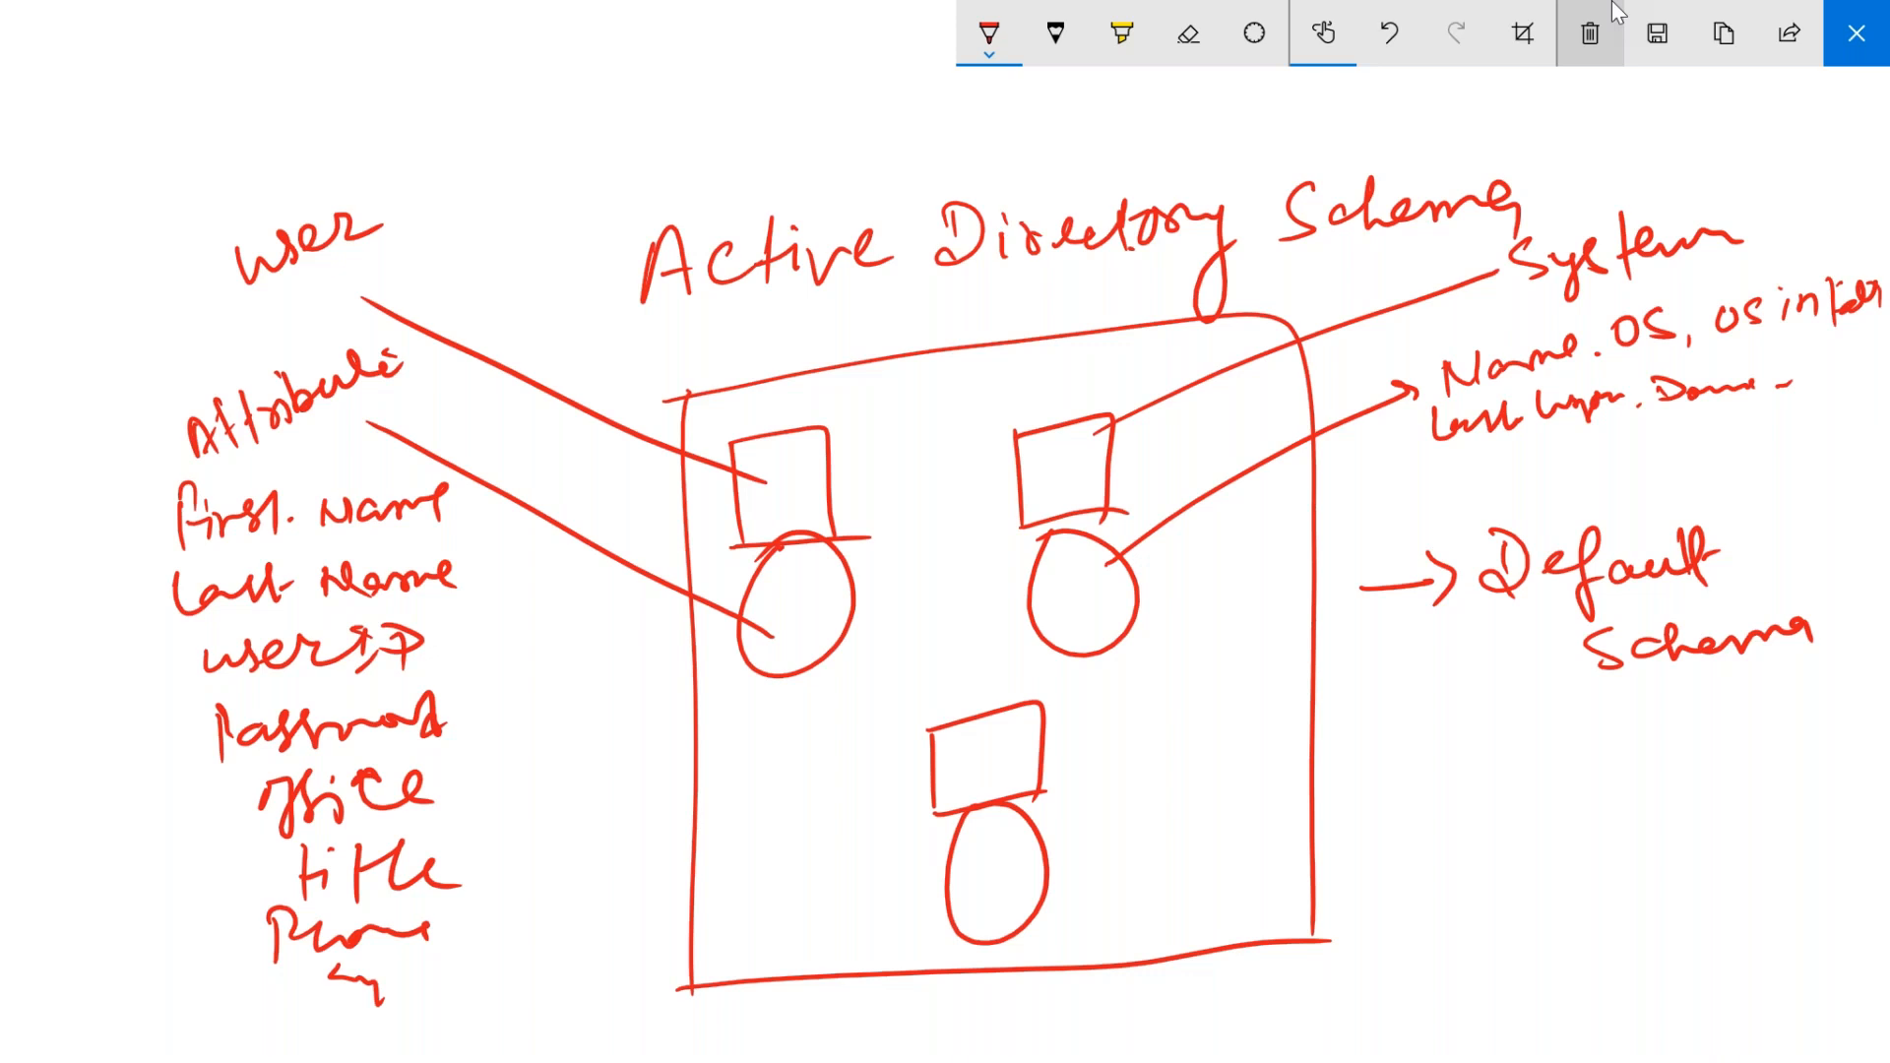
Draw a fourth circle-and-rectangle pair in the schema box's lower right and join both with lines to one point outside
mouse_move(1165, 697)
mouse_down()
mouse_move(1228, 776)
mouse_move(1153, 701)
mouse_up()
mouse_move(1162, 799)
mouse_down()
mouse_move(1167, 940)
mouse_move(1265, 922)
mouse_up()
mouse_move(1212, 729)
mouse_down()
mouse_move(1484, 760)
mouse_move(1212, 864)
mouse_up()
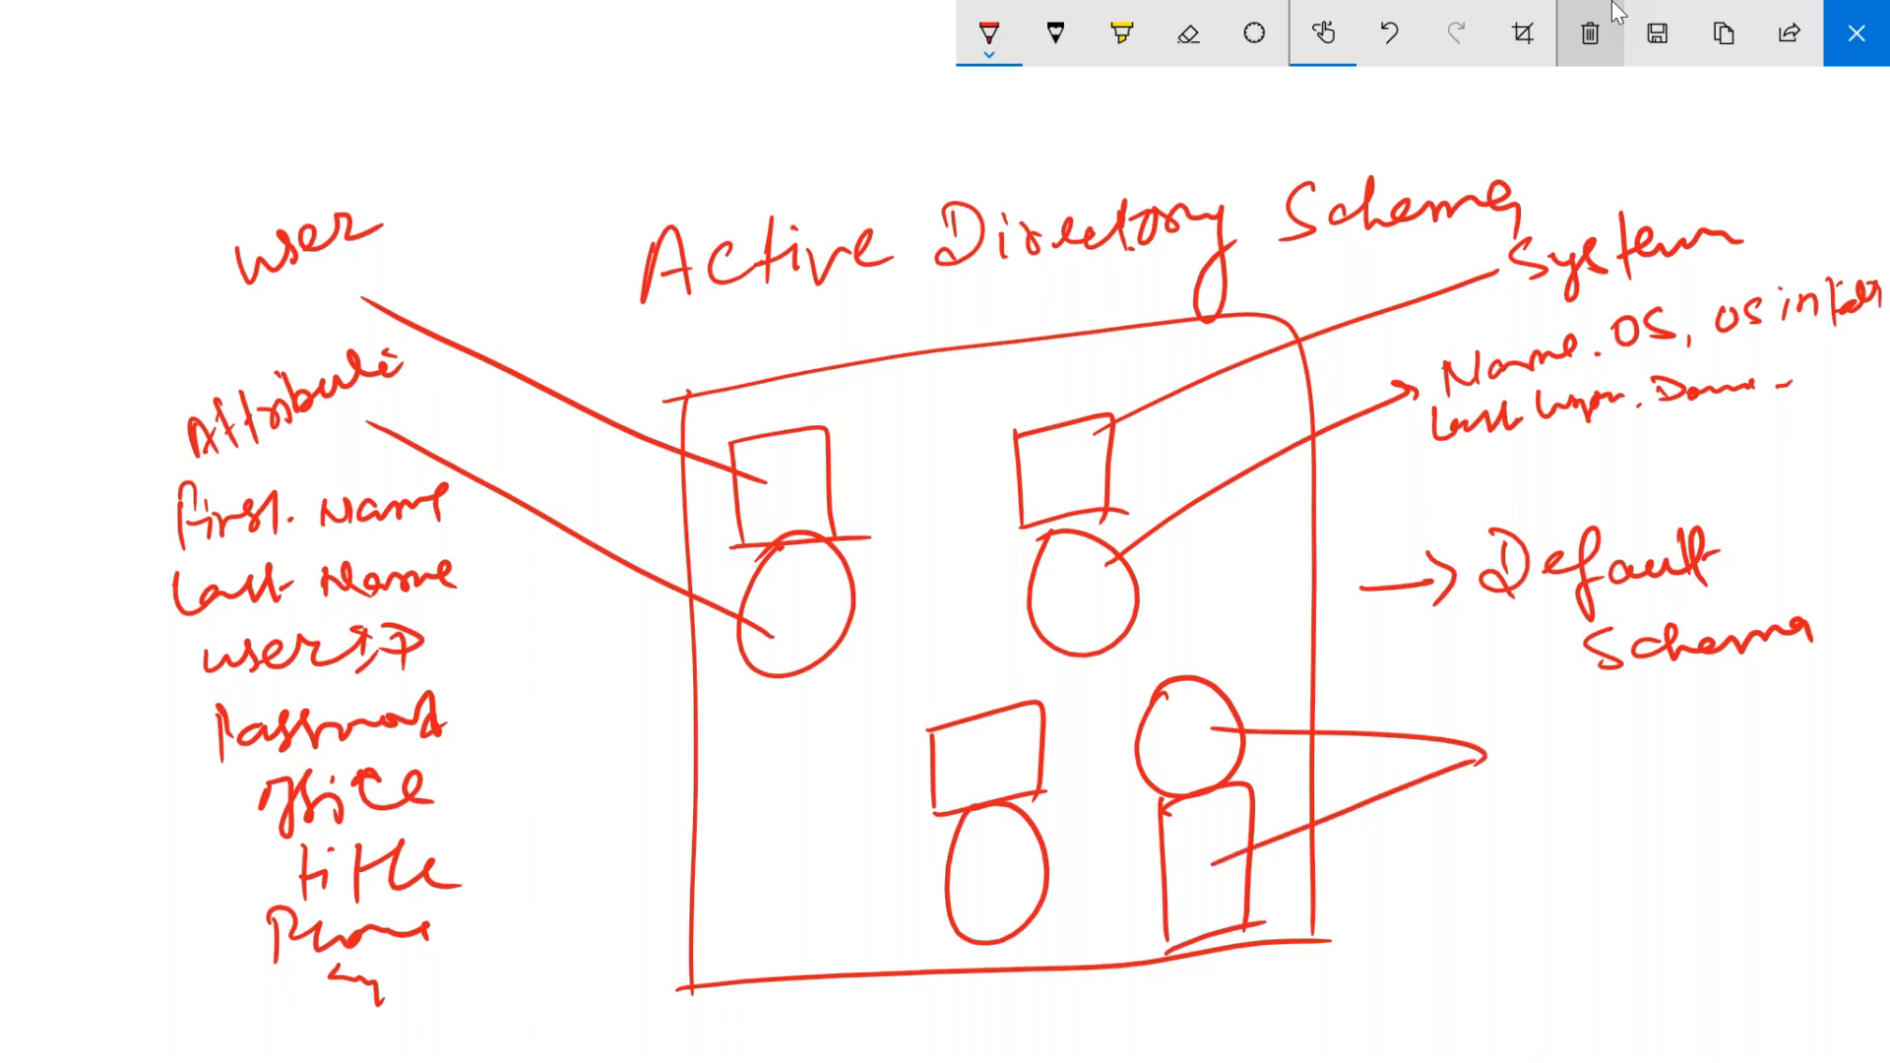
Handwrite the label "SCCM class & attributes" at the end of the lines from the fourth pair
mouse_move(1533, 730)
mouse_down()
mouse_move(1492, 761)
mouse_move(1536, 760)
mouse_up()
mouse_move(1609, 730)
mouse_down()
mouse_move(1573, 758)
mouse_move(1646, 733)
mouse_move(1660, 756)
mouse_up()
mouse_move(1527, 799)
mouse_down()
mouse_move(1524, 832)
mouse_move(1723, 819)
mouse_move(1719, 837)
mouse_up()
mouse_move(1528, 885)
mouse_down()
mouse_move(1542, 921)
mouse_move(1567, 886)
mouse_up()
mouse_move(1567, 866)
mouse_down()
mouse_move(1575, 925)
mouse_move(1605, 930)
mouse_up()
drag(1577, 890, 1603, 886)
drag(1610, 911, 1659, 890)
mouse_move(1671, 921)
mouse_down()
mouse_move(1681, 870)
mouse_move(1693, 888)
mouse_up()
mouse_move(1693, 910)
mouse_down()
mouse_move(1733, 886)
mouse_move(1766, 908)
mouse_up()
mouse_move(1752, 878)
mouse_down()
mouse_move(1794, 919)
mouse_move(1805, 866)
mouse_up()
drag(1777, 860, 1797, 850)
Hatch the circle and the rectangle of the SCCM pair with short strokes
drag(1152, 738, 1191, 718)
drag(1170, 775, 1209, 757)
drag(1177, 784, 1203, 775)
mouse_move(1177, 834)
mouse_down()
mouse_move(1211, 815)
mouse_move(1215, 843)
mouse_up()
mouse_move(1186, 876)
mouse_down()
mouse_move(1219, 862)
mouse_move(1220, 890)
mouse_up()
drag(1191, 927, 1213, 910)
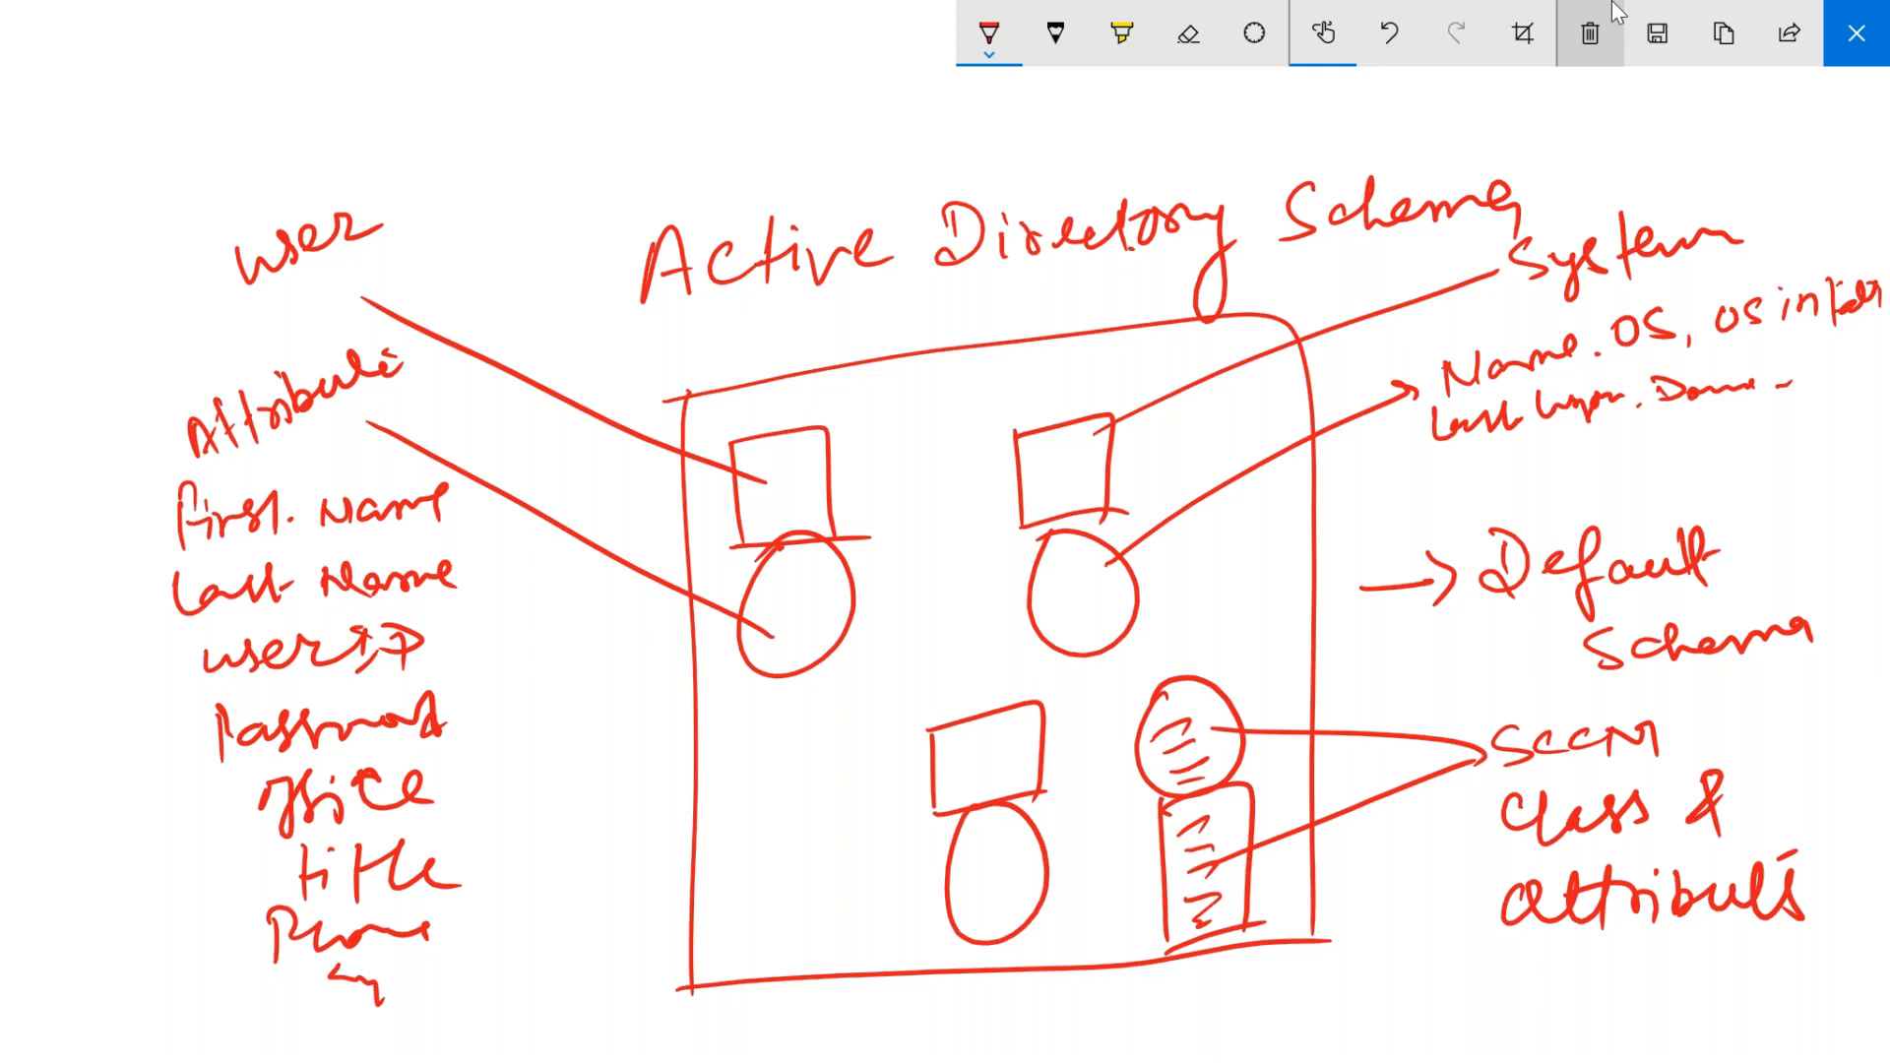
Handwrite "Extension of schema" beneath the SCCM class and attributes label
mouse_move(1362, 954)
mouse_down()
mouse_move(1386, 988)
mouse_move(1386, 968)
mouse_up()
mouse_move(1362, 954)
mouse_down()
mouse_move(1383, 943)
mouse_move(1415, 988)
mouse_up()
drag(1411, 961, 1387, 990)
mouse_move(1436, 953)
mouse_down()
mouse_move(1427, 992)
mouse_move(1516, 970)
mouse_move(1614, 984)
mouse_move(1702, 945)
mouse_move(1695, 1023)
mouse_up()
mouse_move(1748, 954)
mouse_down()
mouse_move(1752, 990)
mouse_move(1820, 965)
mouse_up()
mouse_move(1813, 975)
mouse_down()
mouse_move(1869, 953)
mouse_move(1867, 988)
mouse_up()
drag(1785, 1029, 1835, 1015)
Circle the "Default Schema" and "Extension of schema" labels and draw a plus sign before the hatched SCCM pair
mouse_move(1501, 499)
mouse_down()
mouse_move(1531, 670)
mouse_move(1810, 606)
mouse_move(1693, 484)
mouse_move(1461, 551)
mouse_up()
mouse_move(1078, 818)
mouse_down()
mouse_move(1140, 813)
mouse_move(1122, 907)
mouse_up()
mouse_move(1386, 912)
mouse_down()
mouse_move(1363, 915)
mouse_move(1501, 1022)
mouse_move(1885, 979)
mouse_move(1736, 921)
mouse_move(1330, 913)
mouse_up()
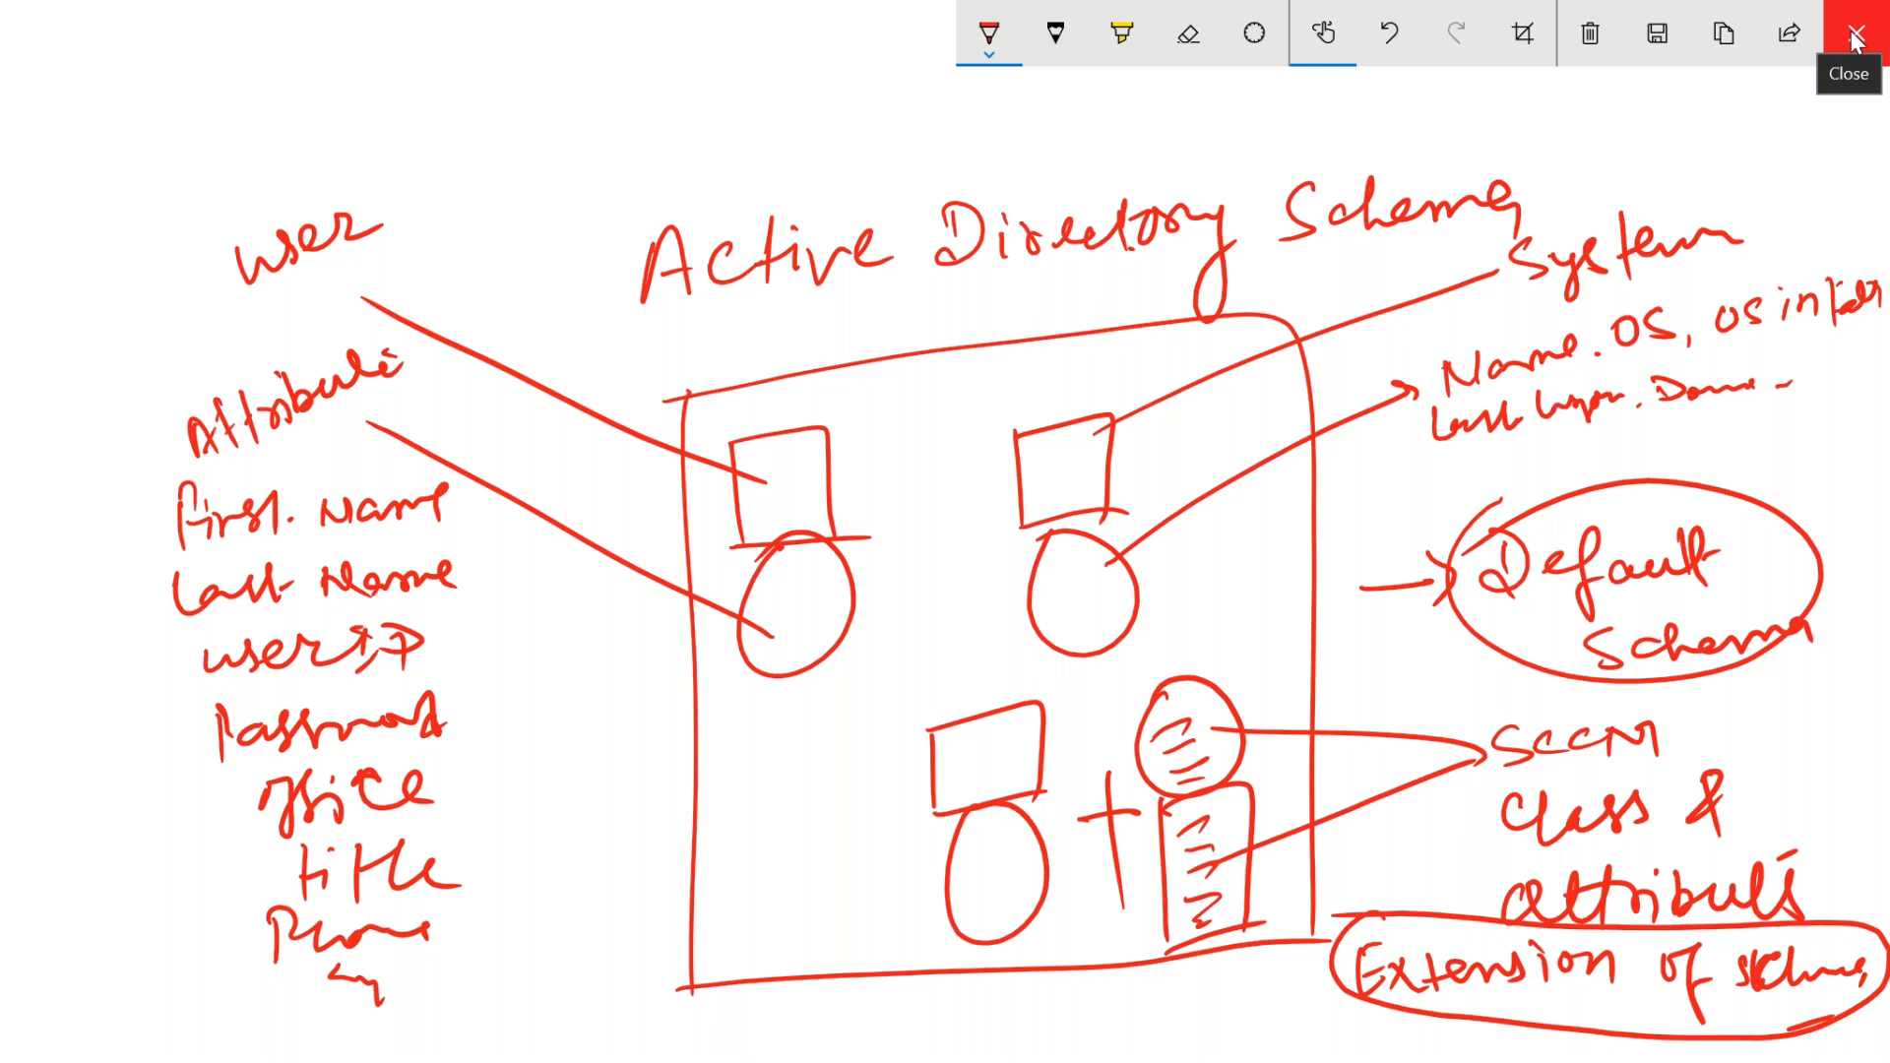
Clear the sketch and handwrite a list starting with "Site code" and site boundary, followed by scribbled placeholder lines
click(1608, 44)
drag(909, 297, 925, 421)
drag(929, 342, 929, 361)
drag(959, 322, 1020, 343)
drag(1004, 332, 1025, 323)
mouse_move(1110, 323)
mouse_down()
mouse_move(1103, 340)
mouse_move(1220, 342)
mouse_move(1295, 372)
mouse_up()
mouse_move(917, 460)
mouse_down()
mouse_move(886, 467)
mouse_move(955, 502)
mouse_up()
drag(948, 433, 958, 450)
drag(991, 439, 1003, 494)
drag(988, 479, 1121, 480)
mouse_move(1116, 437)
mouse_down()
mouse_move(1191, 474)
mouse_move(1305, 445)
mouse_move(1293, 490)
mouse_up()
mouse_move(913, 571)
mouse_down()
mouse_move(931, 618)
mouse_move(998, 594)
mouse_move(1279, 611)
mouse_up()
mouse_move(1025, 715)
mouse_down()
mouse_move(1024, 764)
mouse_move(1118, 746)
mouse_up()
Enclose the handwritten list in curly braces and write a circled 4 beside it
mouse_move(843, 297)
mouse_down()
mouse_move(866, 589)
mouse_move(979, 820)
mouse_up()
drag(1410, 355, 1464, 399)
drag(1459, 366, 1470, 448)
mouse_move(1395, 303)
mouse_down()
mouse_move(1562, 423)
mouse_move(1368, 351)
mouse_up()
mouse_move(1282, 290)
mouse_down()
mouse_move(1326, 317)
mouse_move(1358, 641)
mouse_move(1330, 812)
mouse_up()
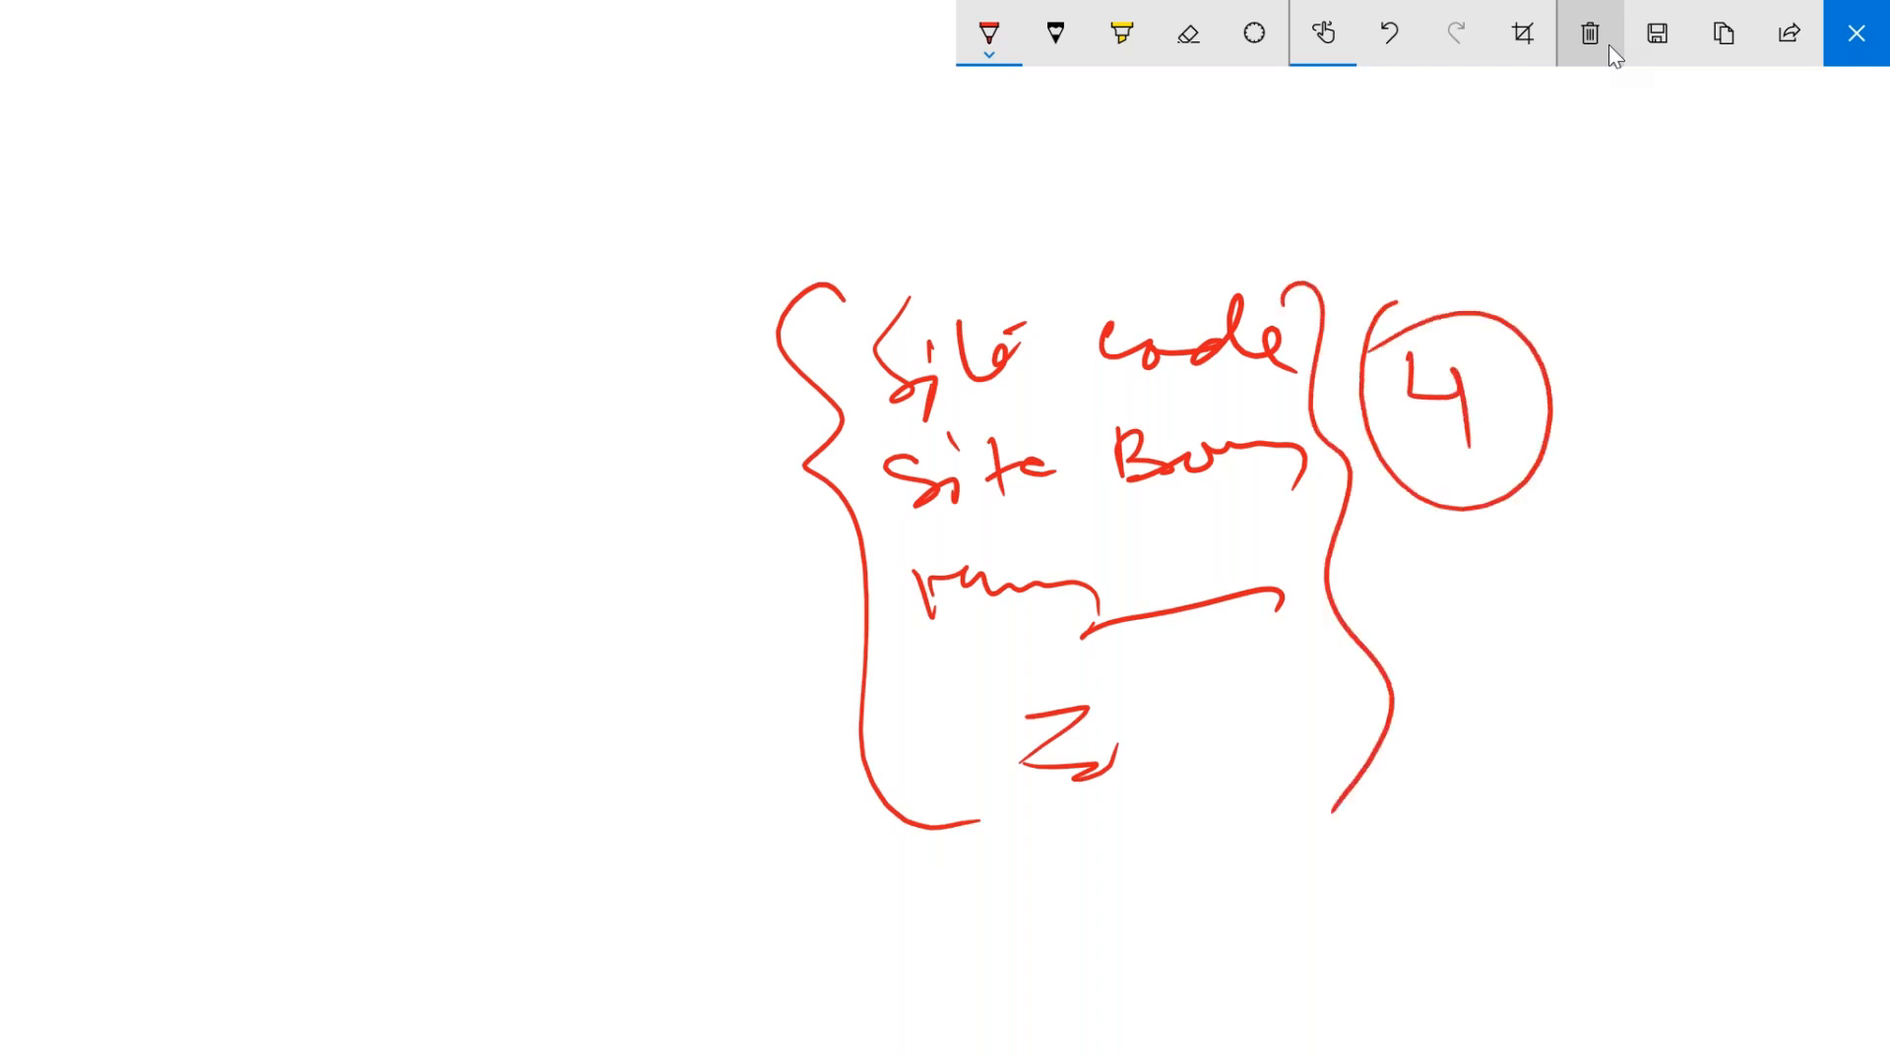
Draw a circled 12 to the lower right of the list and close the Sketchpad
drag(1546, 769, 1555, 824)
mouse_move(1586, 783)
mouse_down()
mouse_move(1595, 803)
mouse_move(1634, 782)
mouse_up()
mouse_move(1571, 719)
mouse_down()
mouse_move(1624, 714)
mouse_move(1484, 766)
mouse_up()
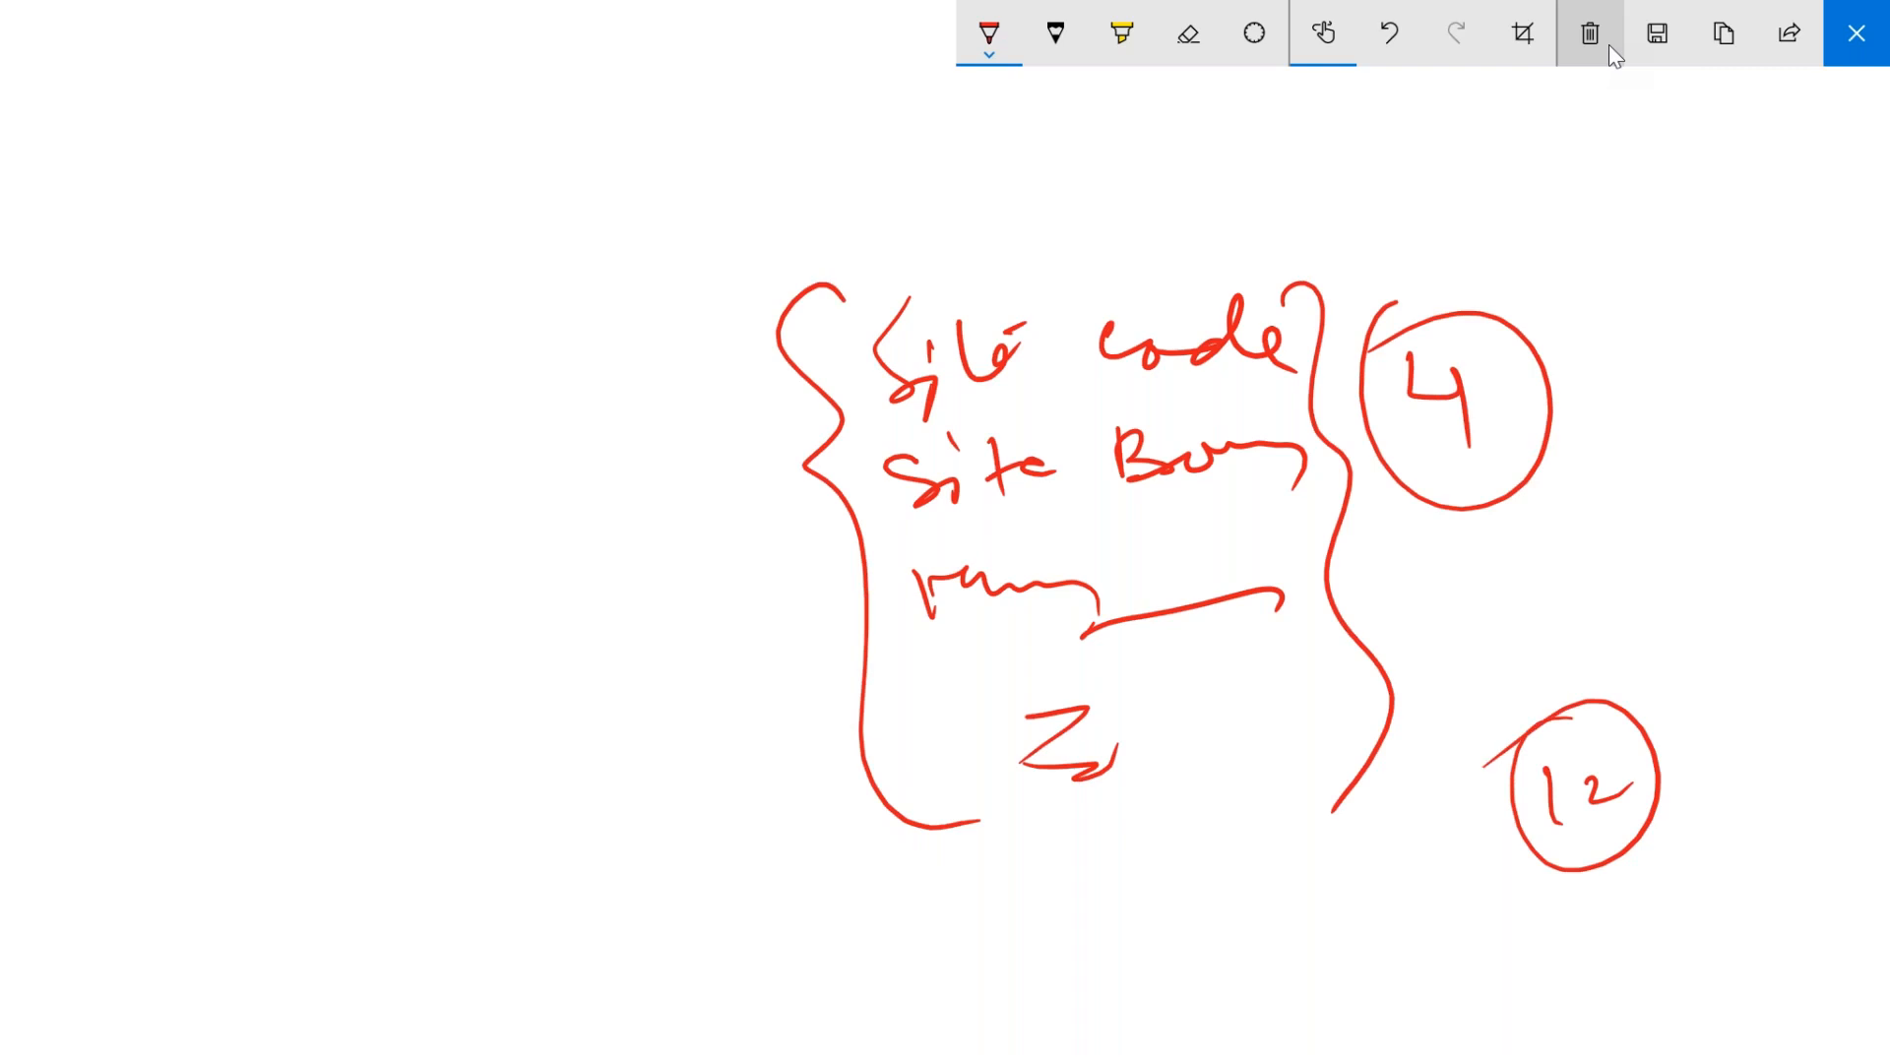
click(1874, 42)
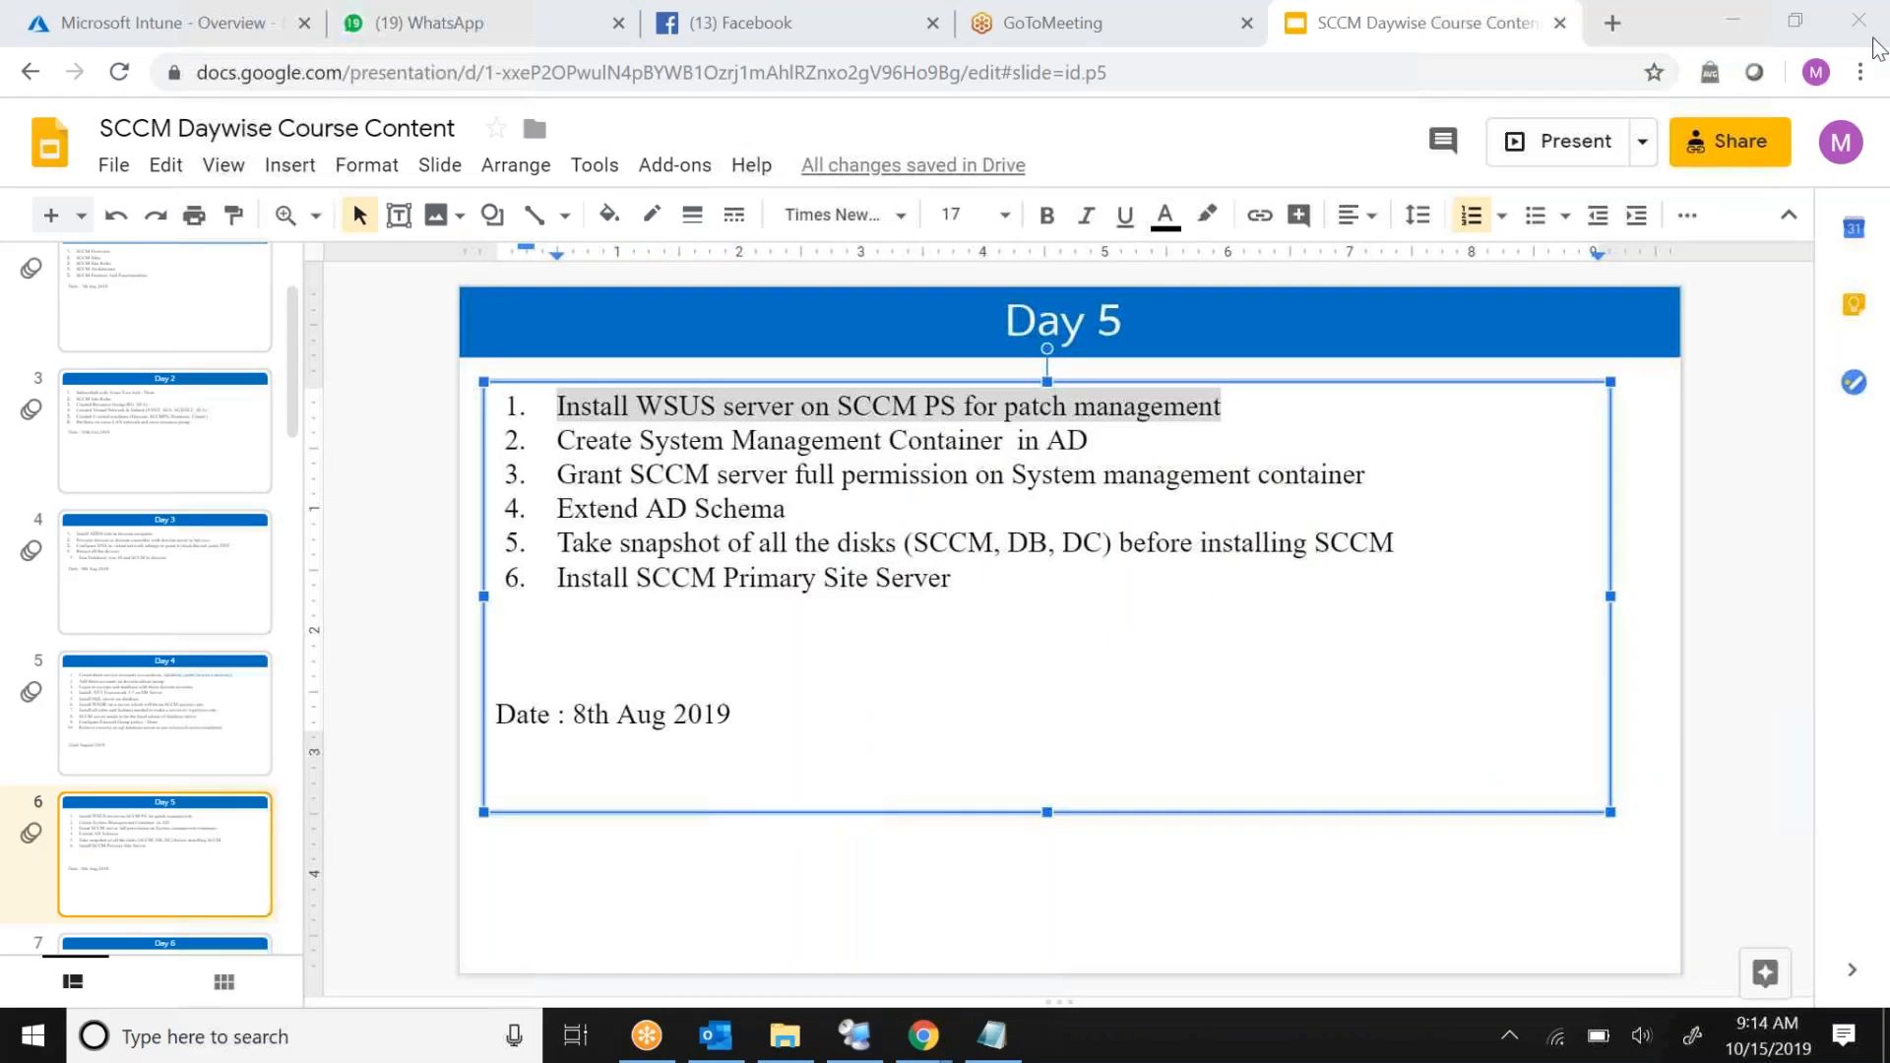
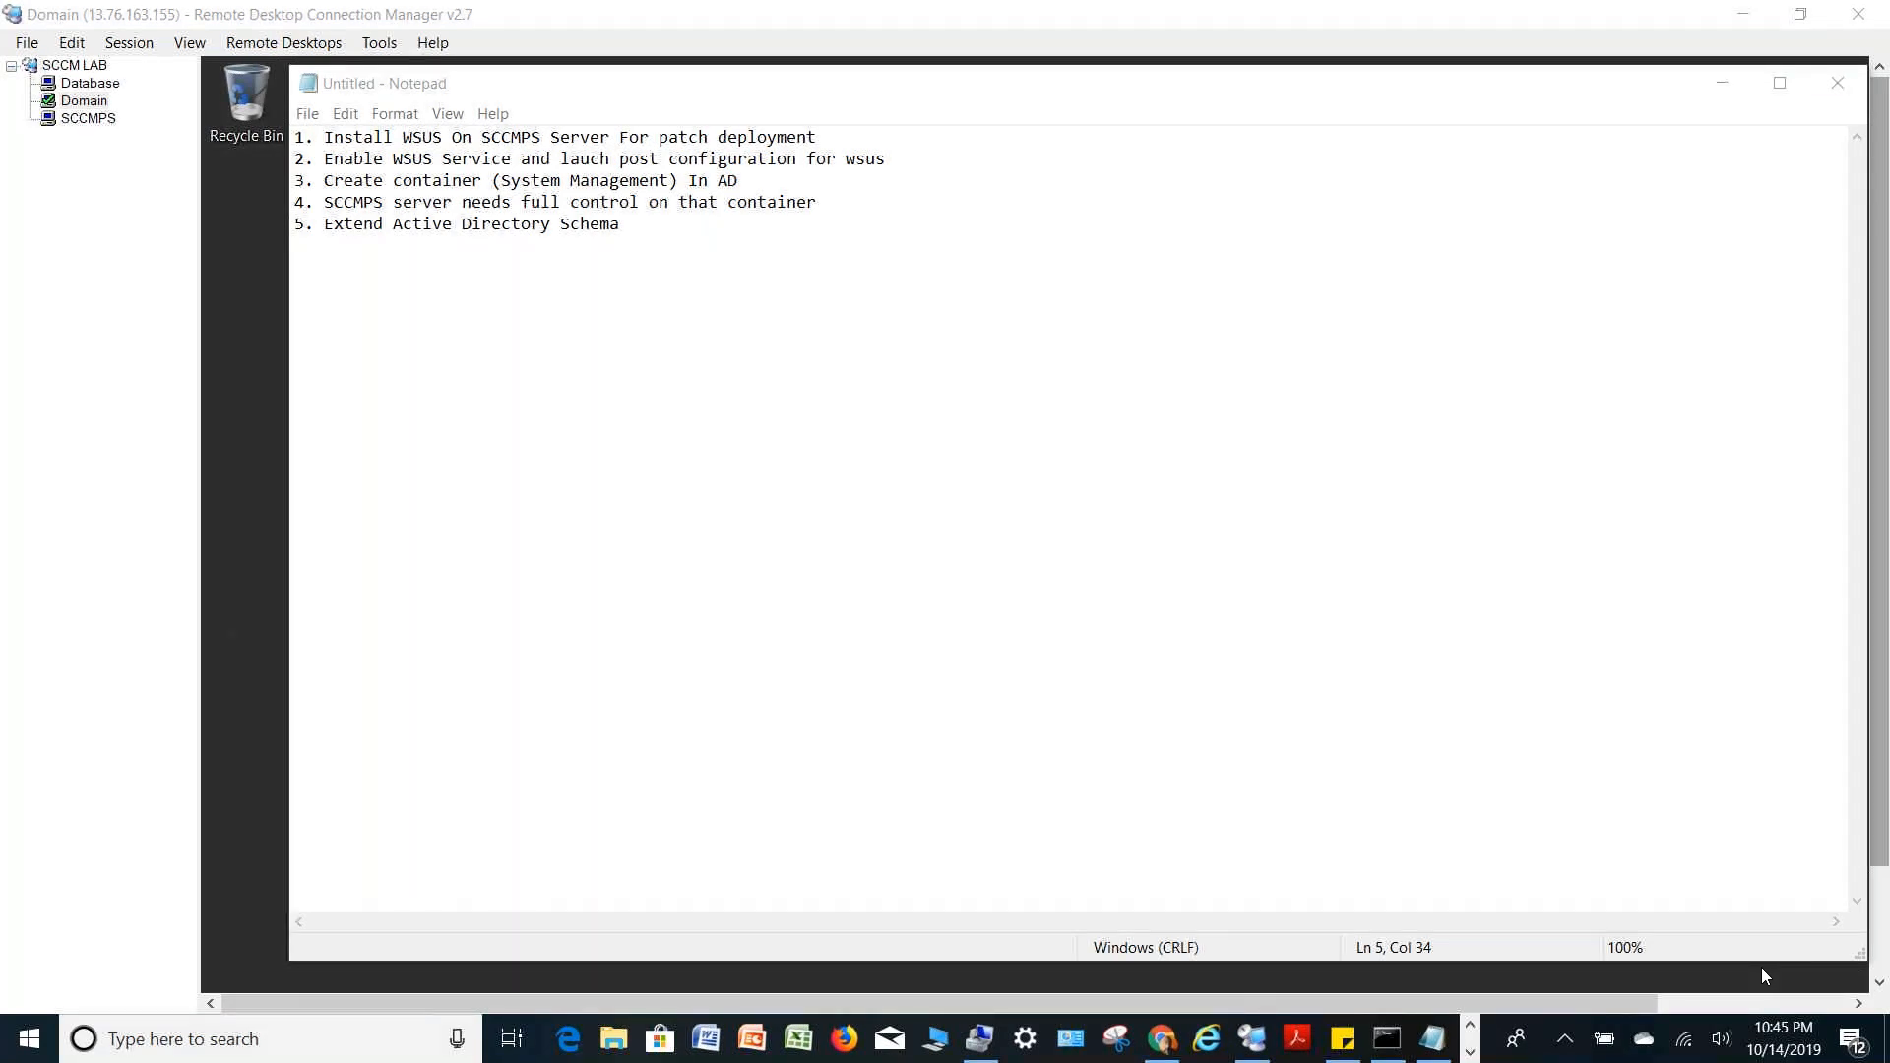
Switch to Chrome and select the web address of the extadsch.exe file on Google Drive
click(1781, 1037)
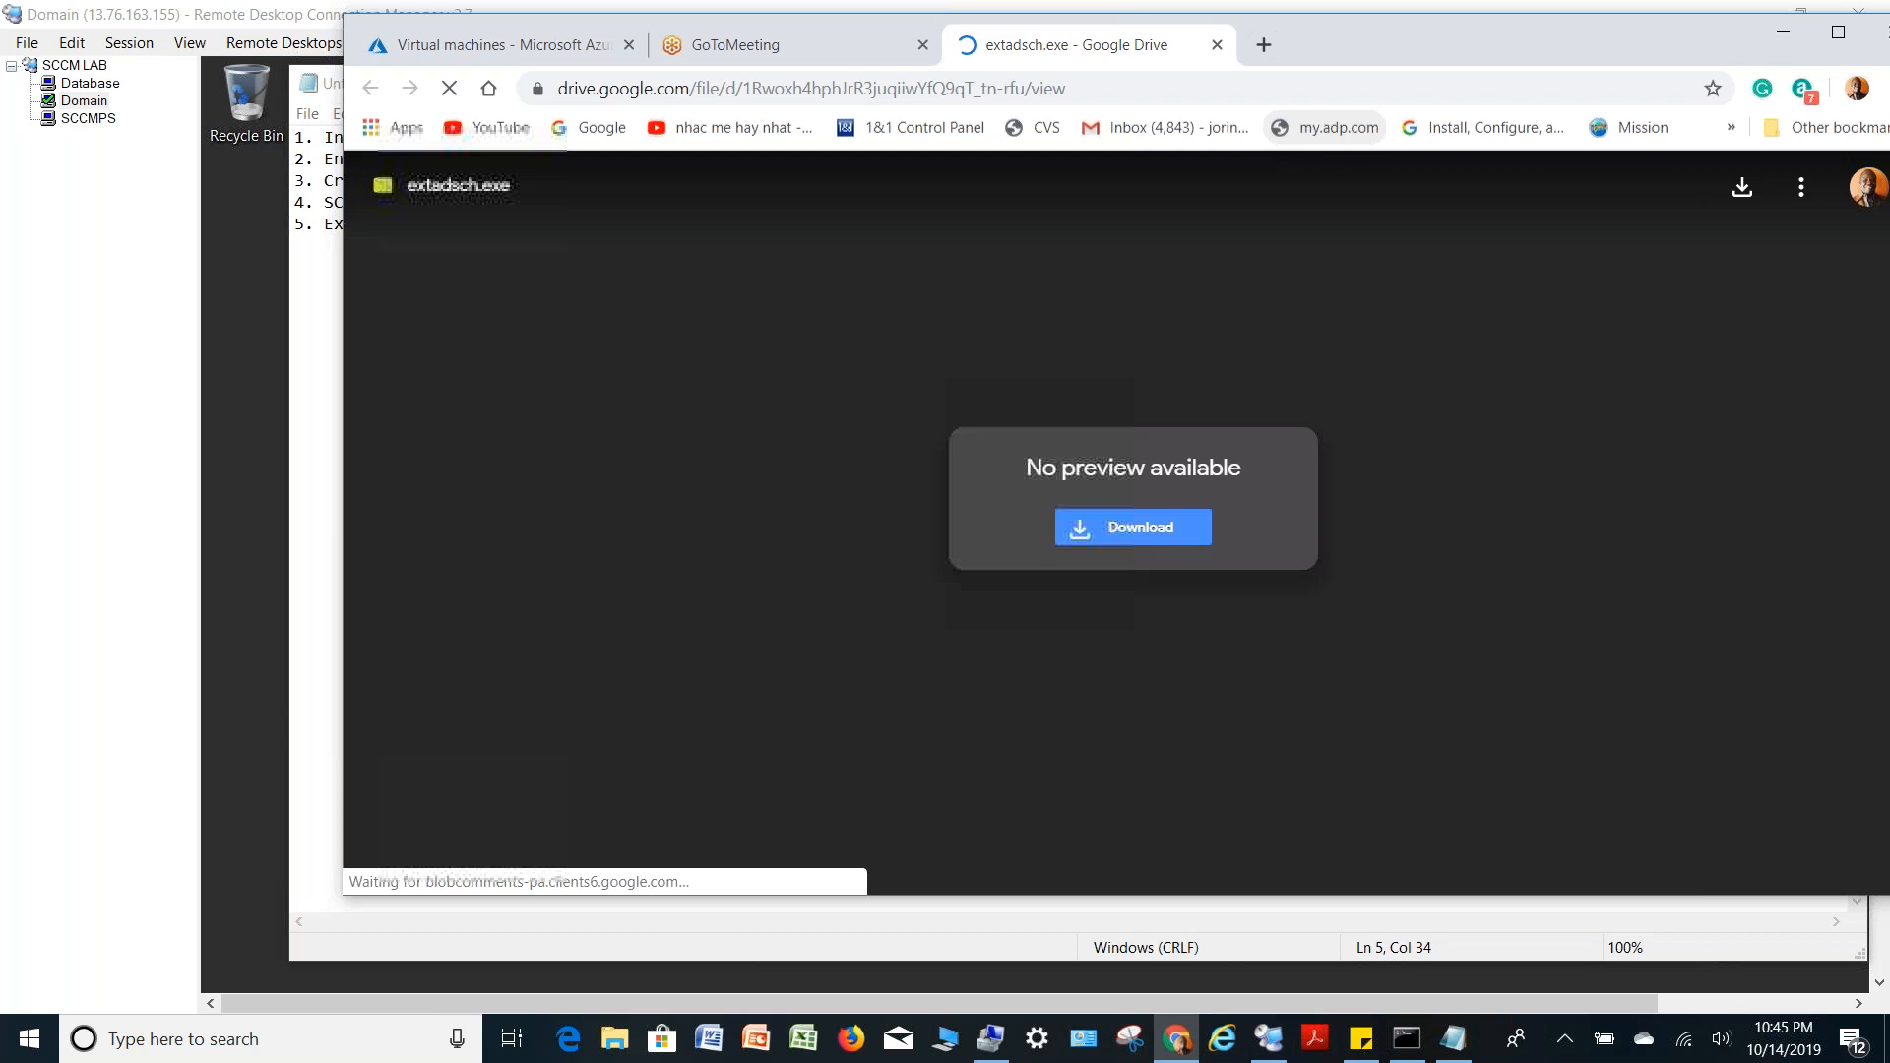
click(1252, 92)
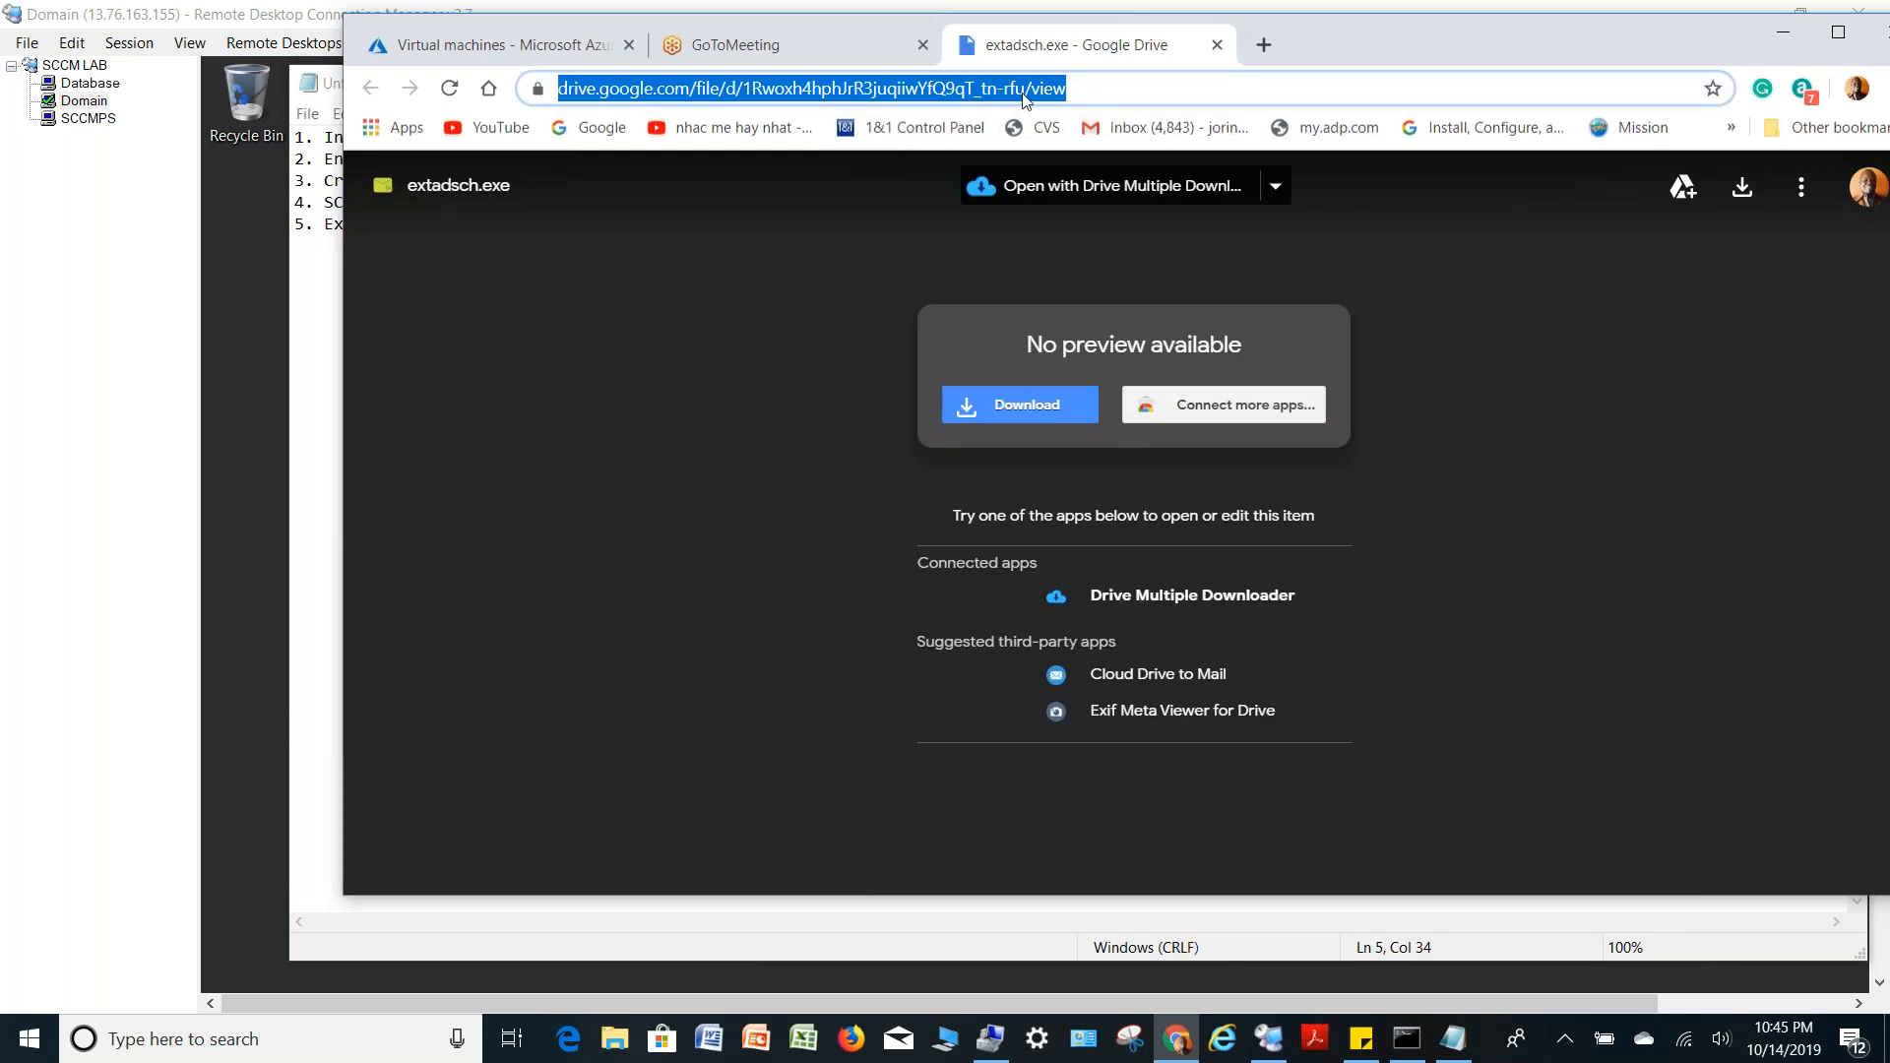
Open the copied extadsch.exe Google Drive address on the Domain server through Run, accepting Internet Explorer's recommended security and compatibility settings
click(71, 101)
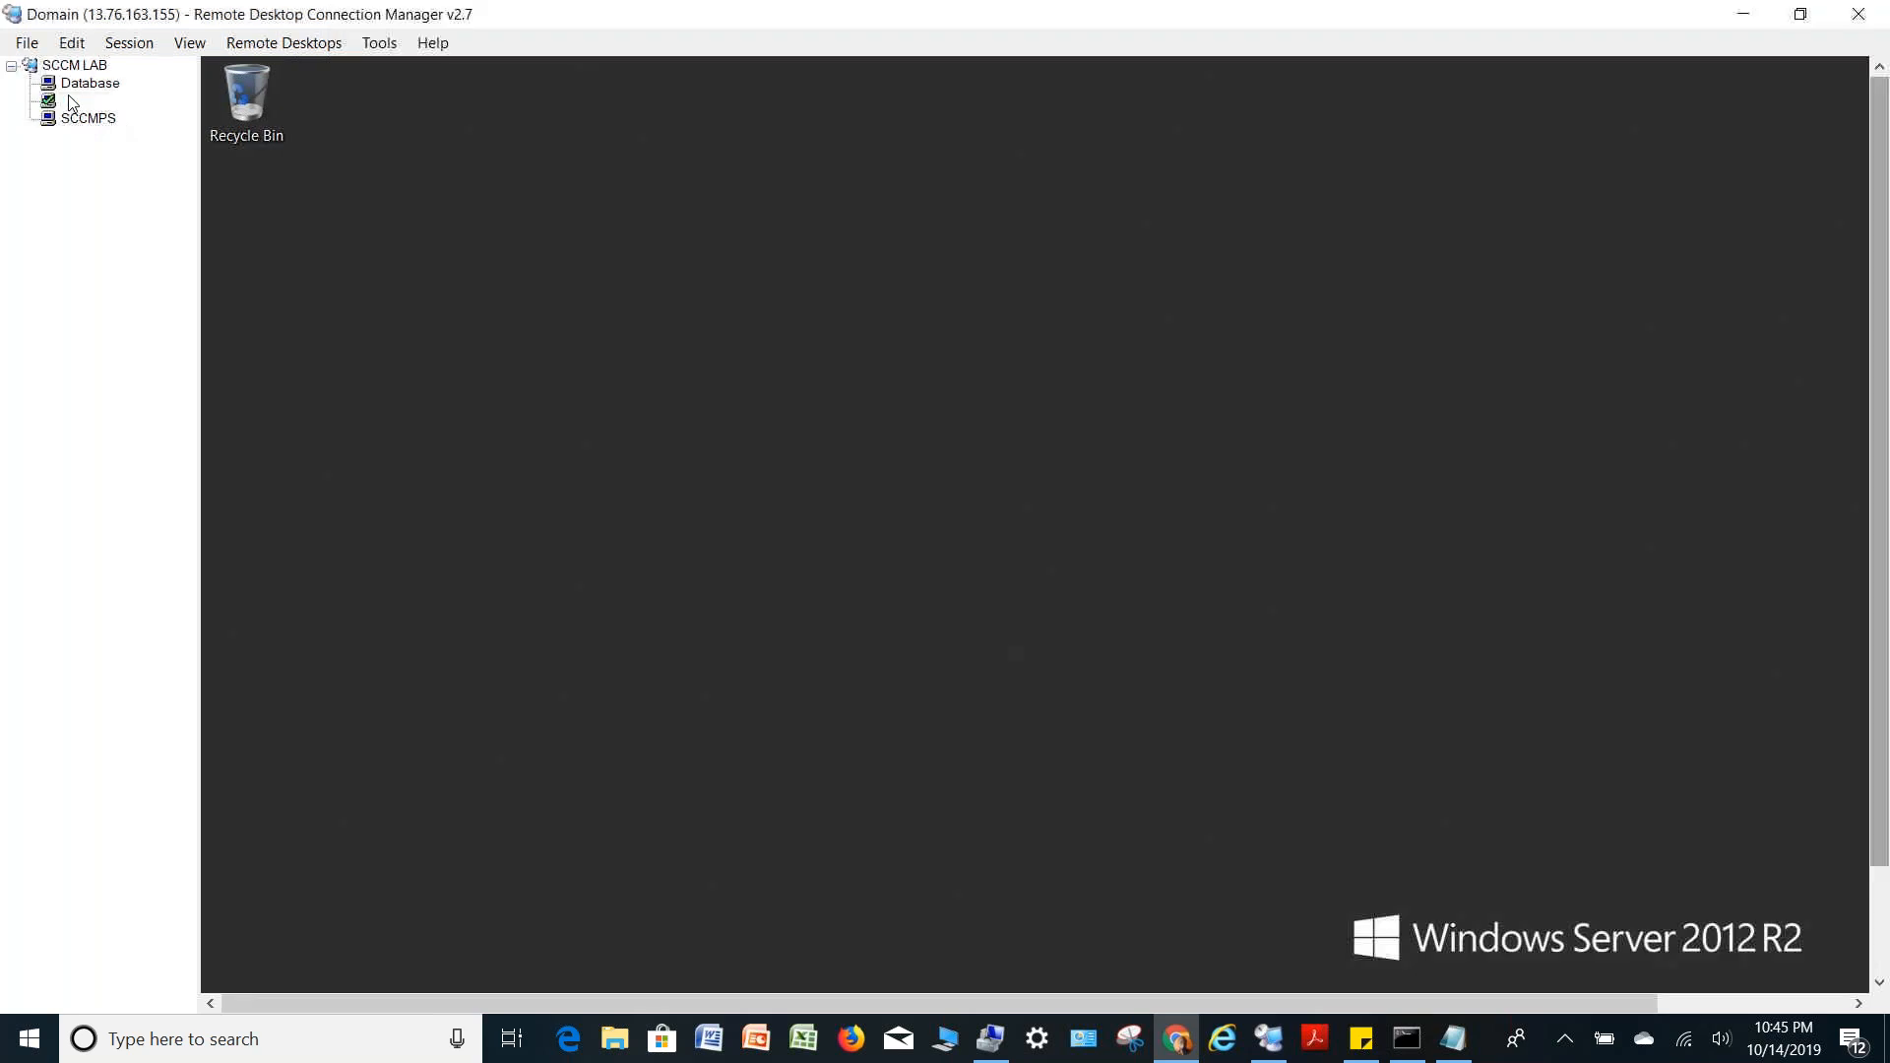
click(1873, 937)
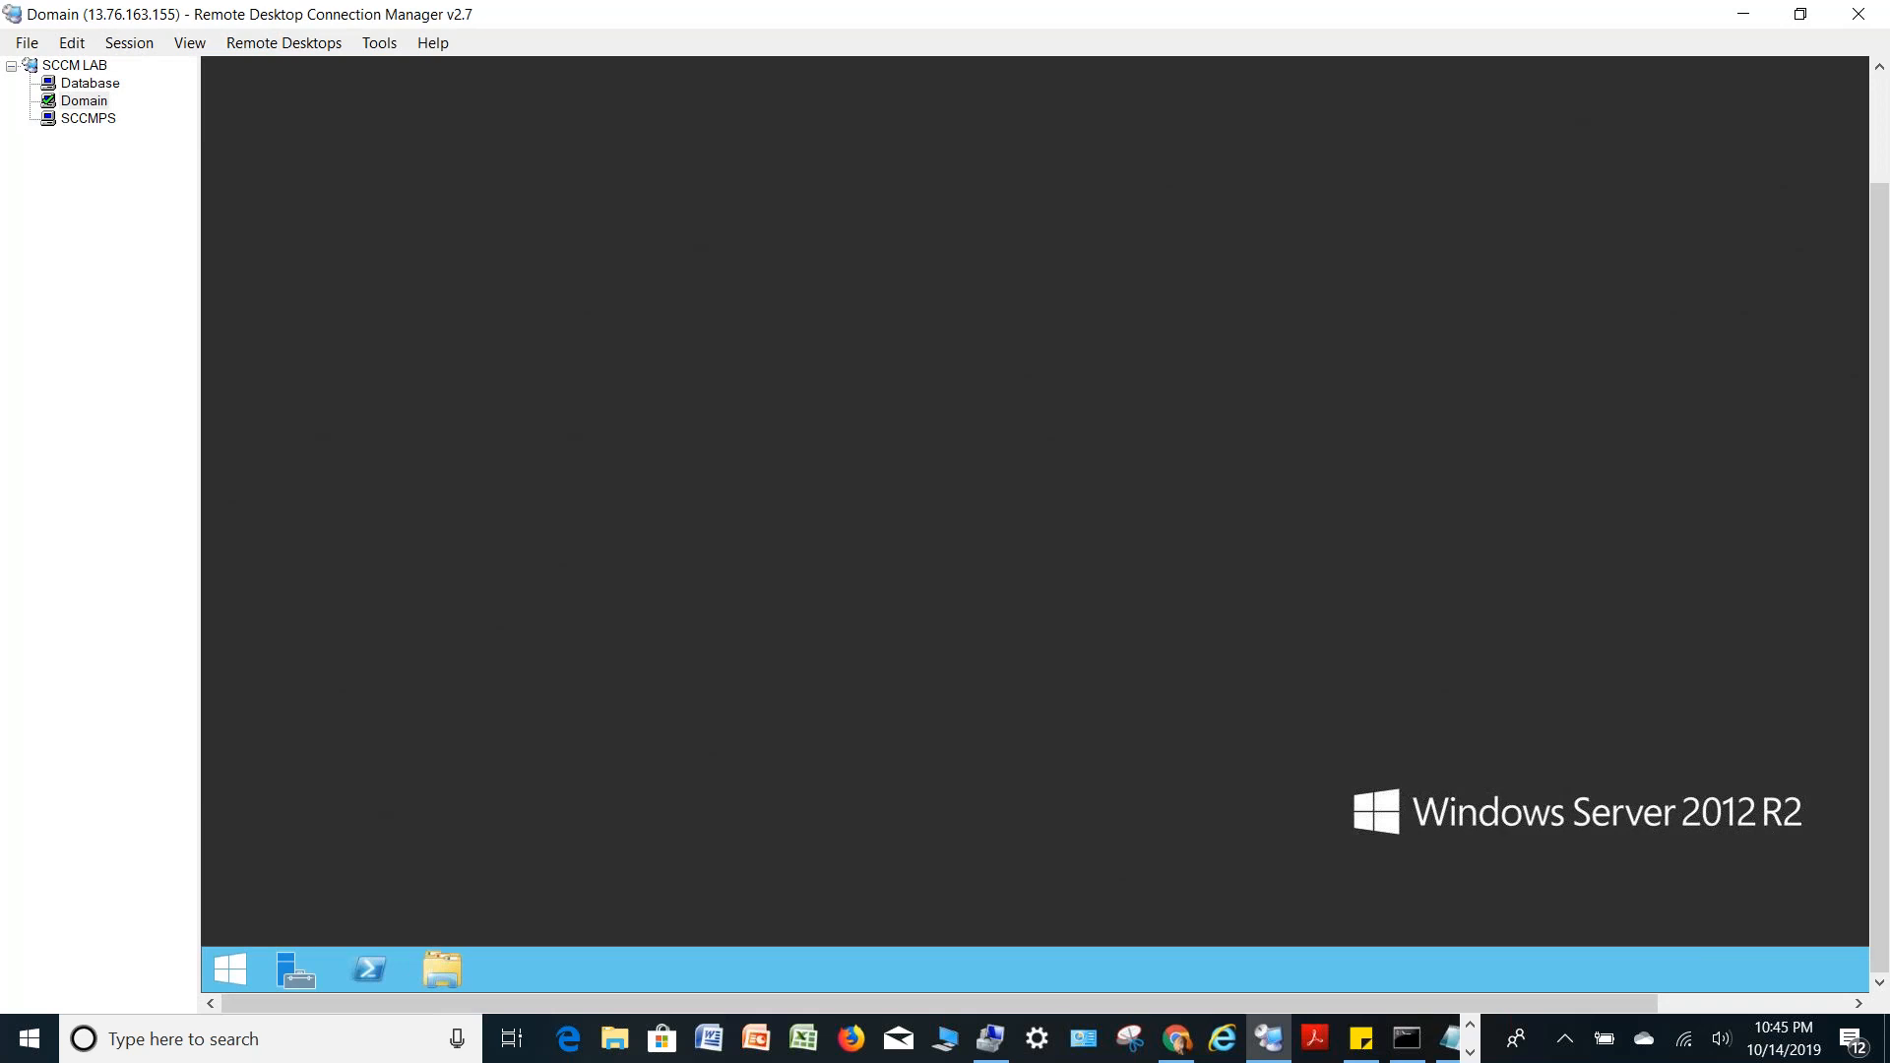
right_click(244, 962)
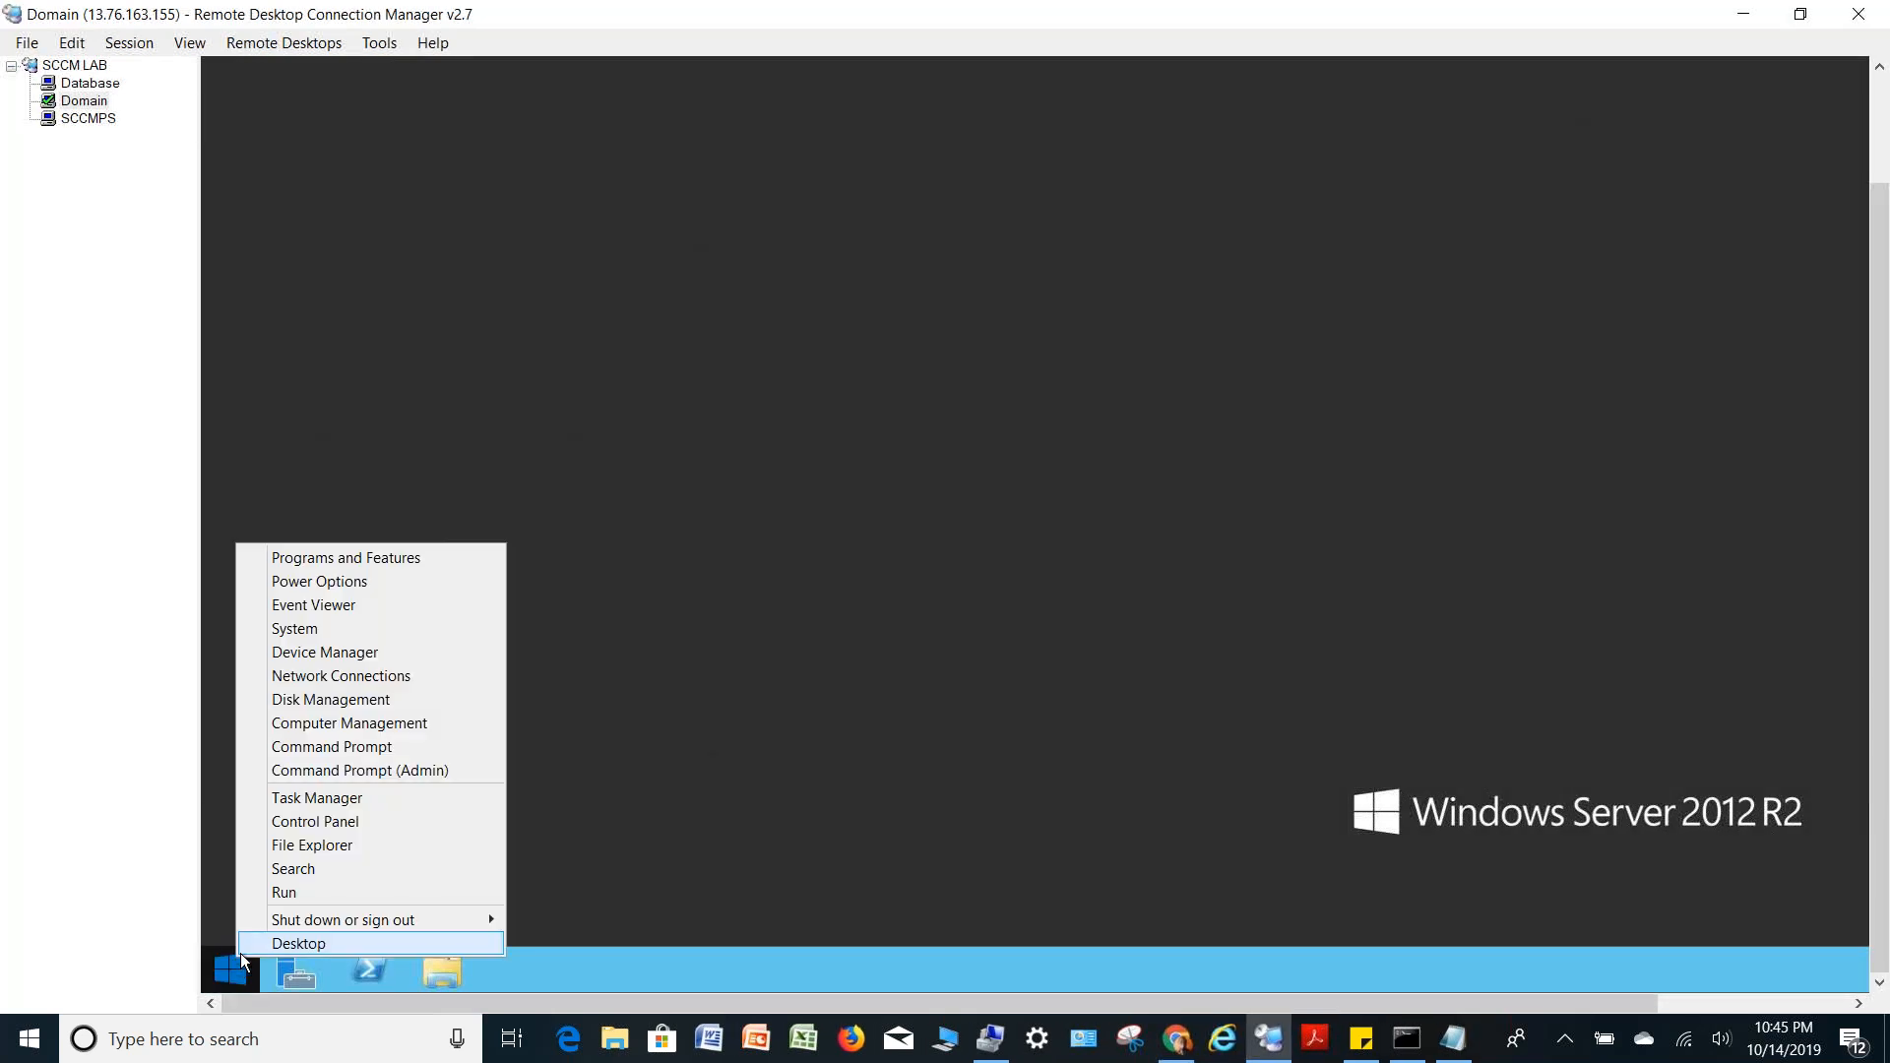
click(304, 892)
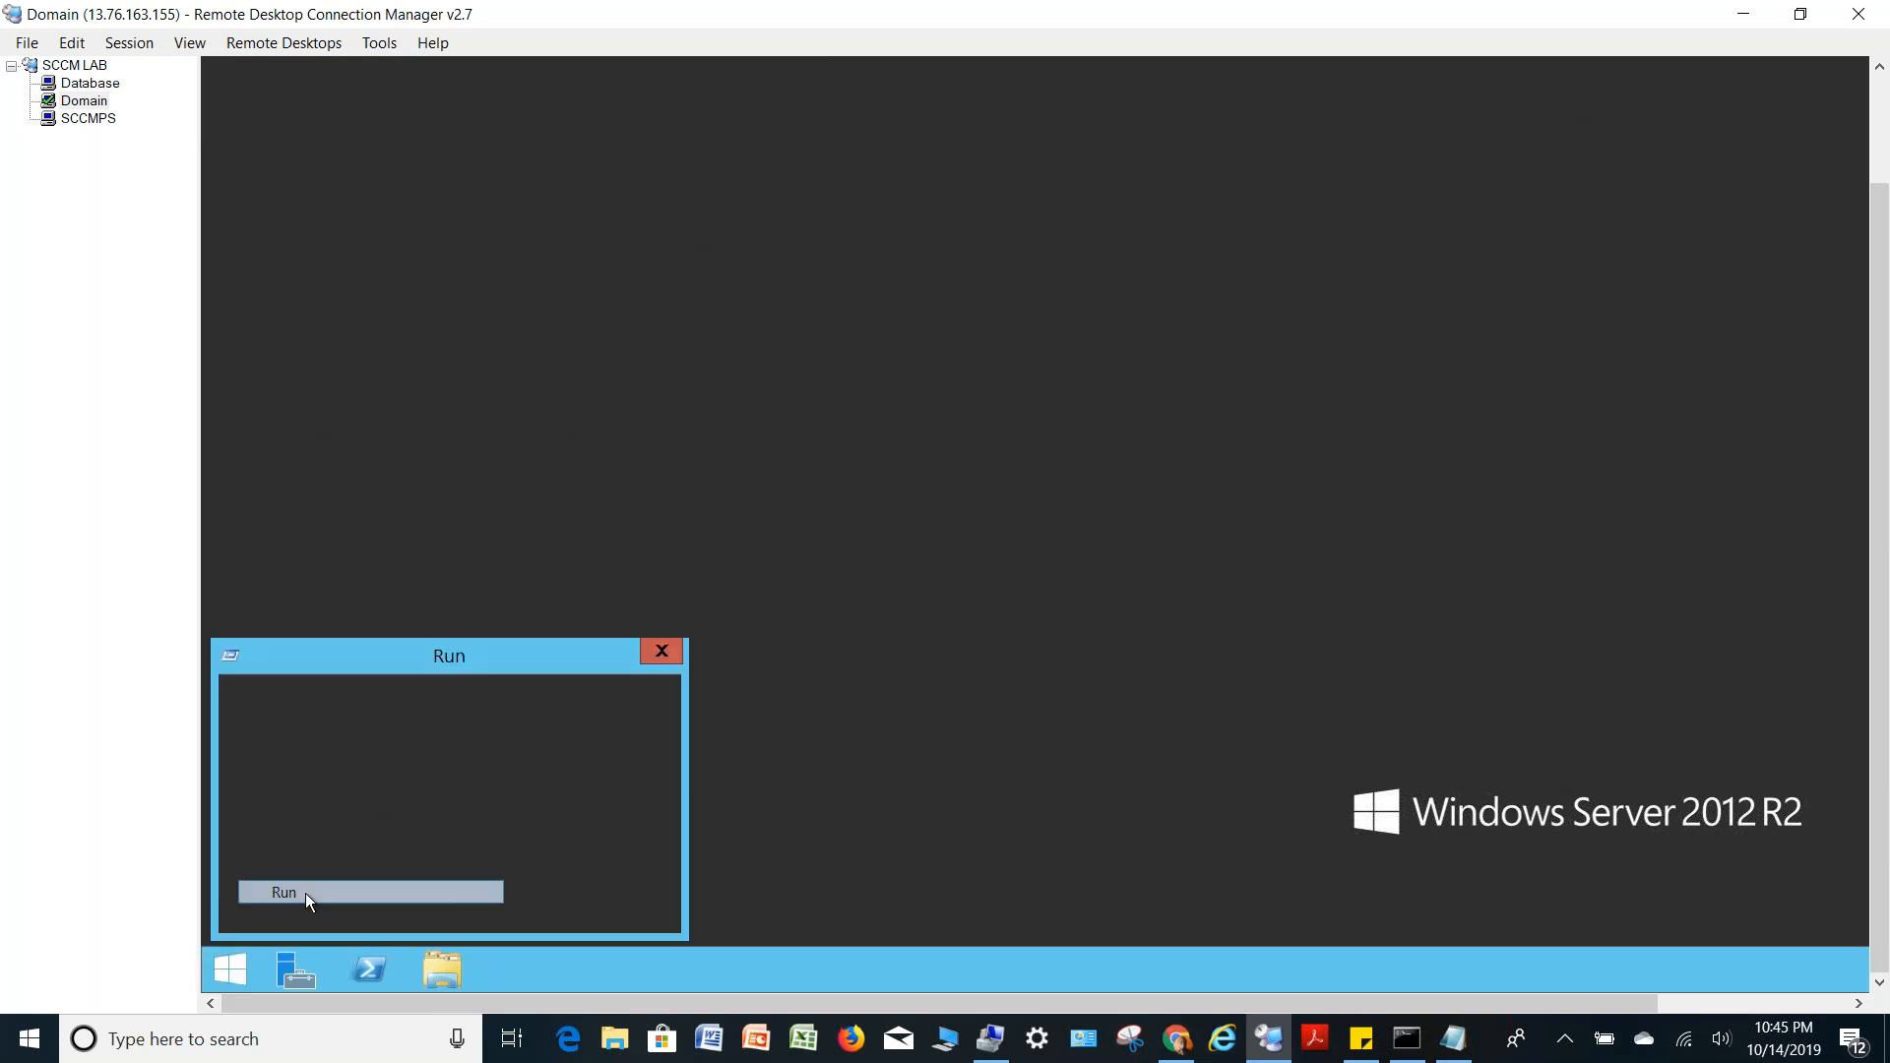
key(ctrl+v)
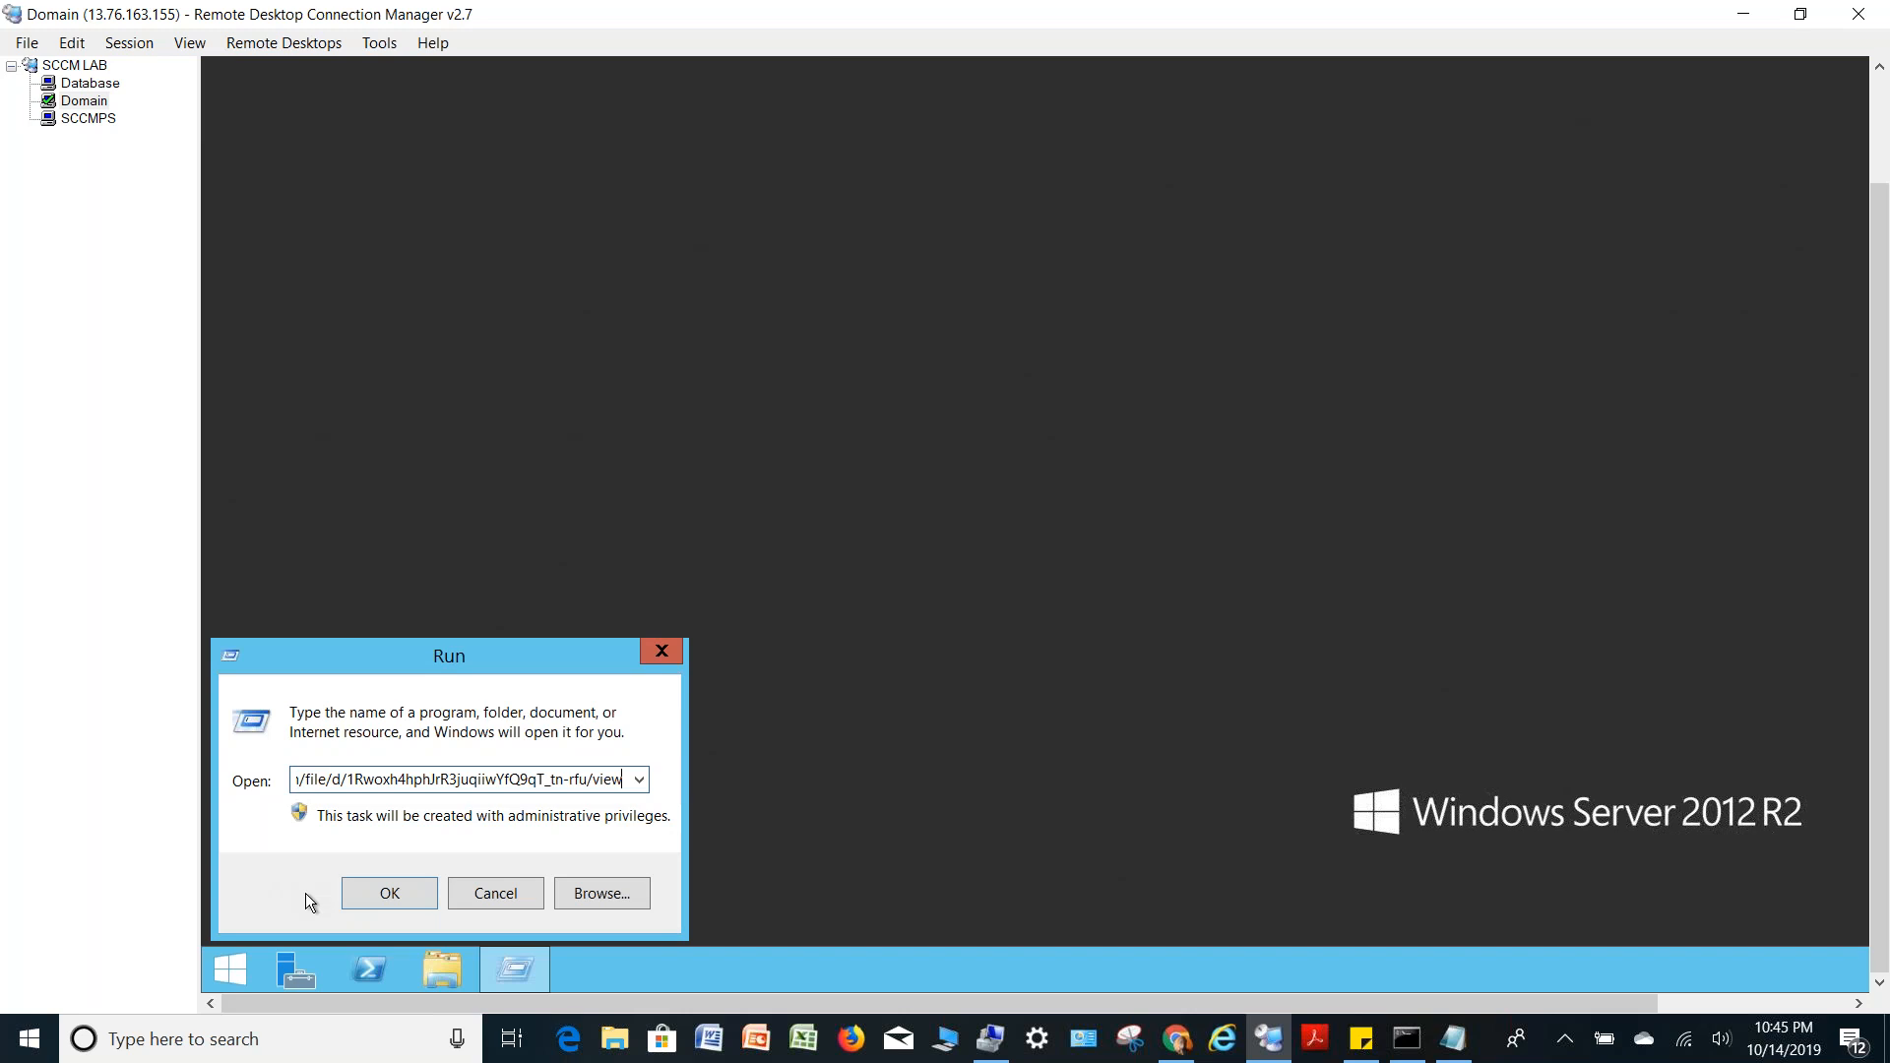
key(Return)
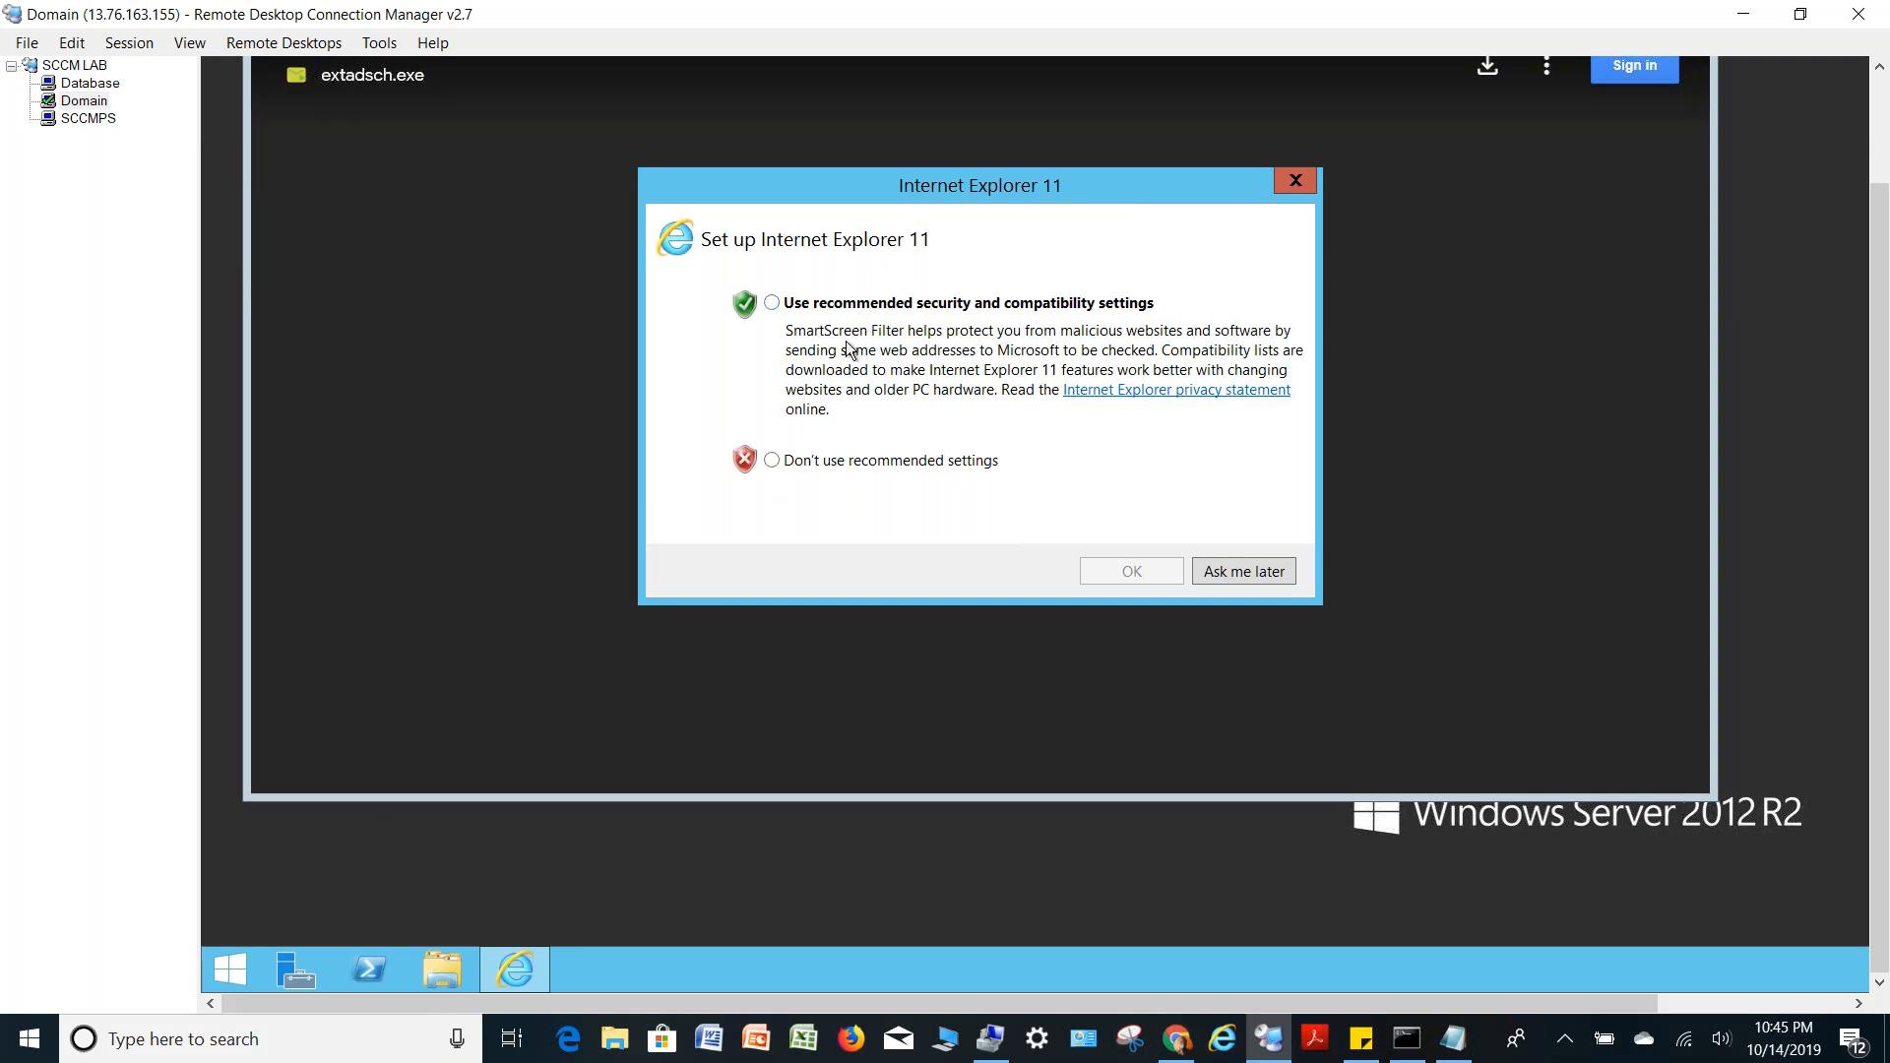
click(879, 302)
click(1122, 573)
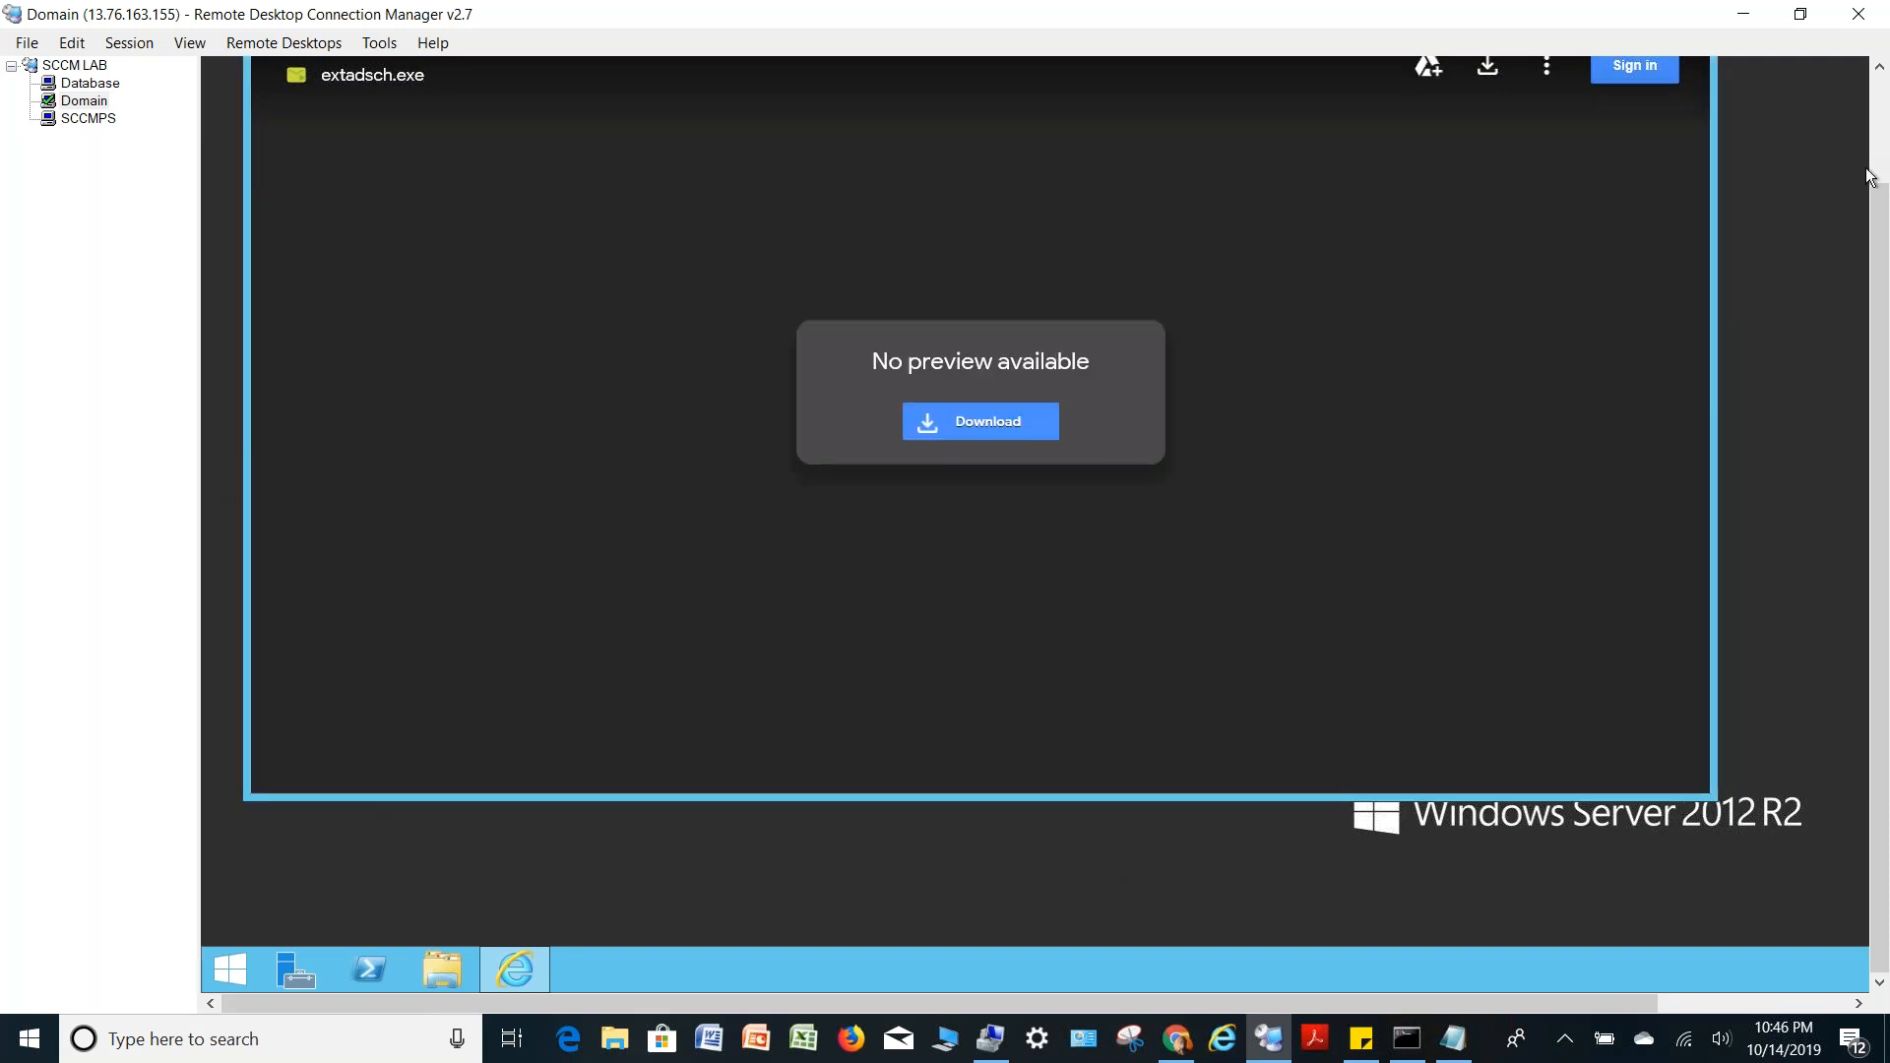
Download and save extadsch.exe on the Domain server, and open its download folder
click(1881, 135)
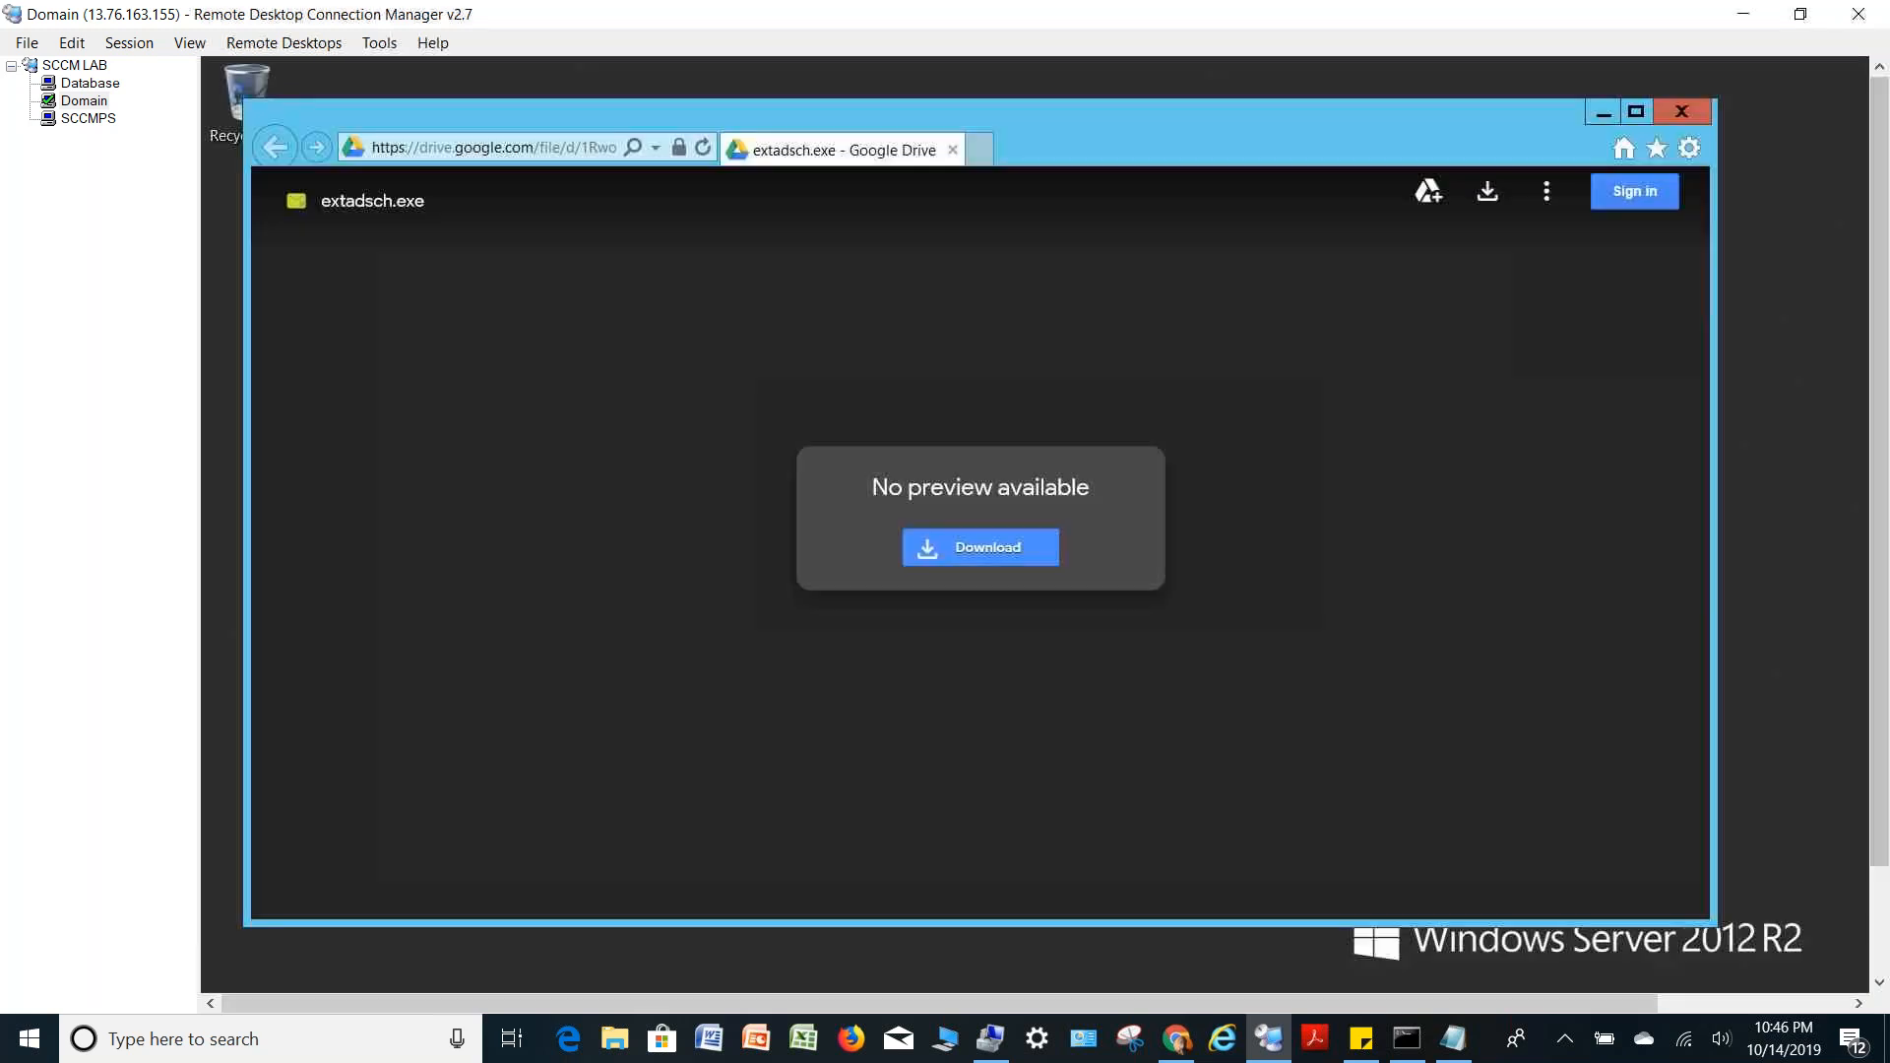
click(962, 559)
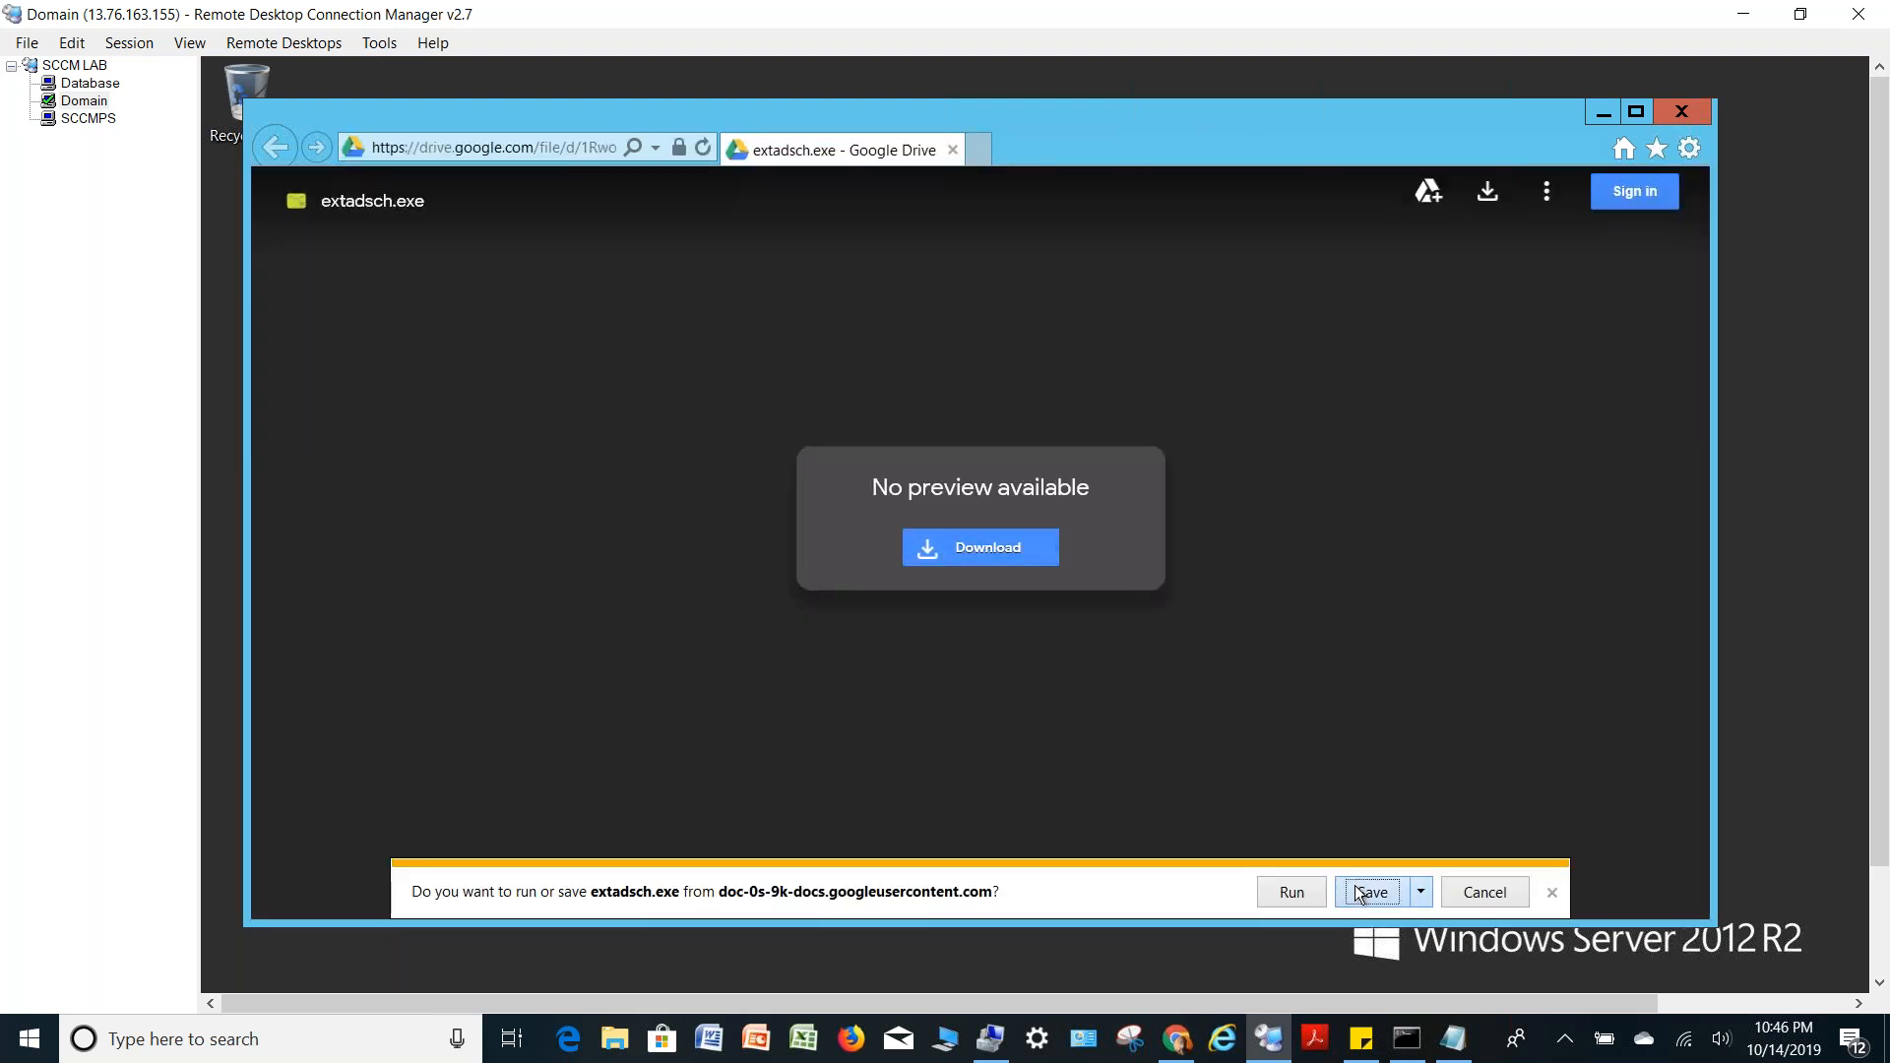
click(1356, 891)
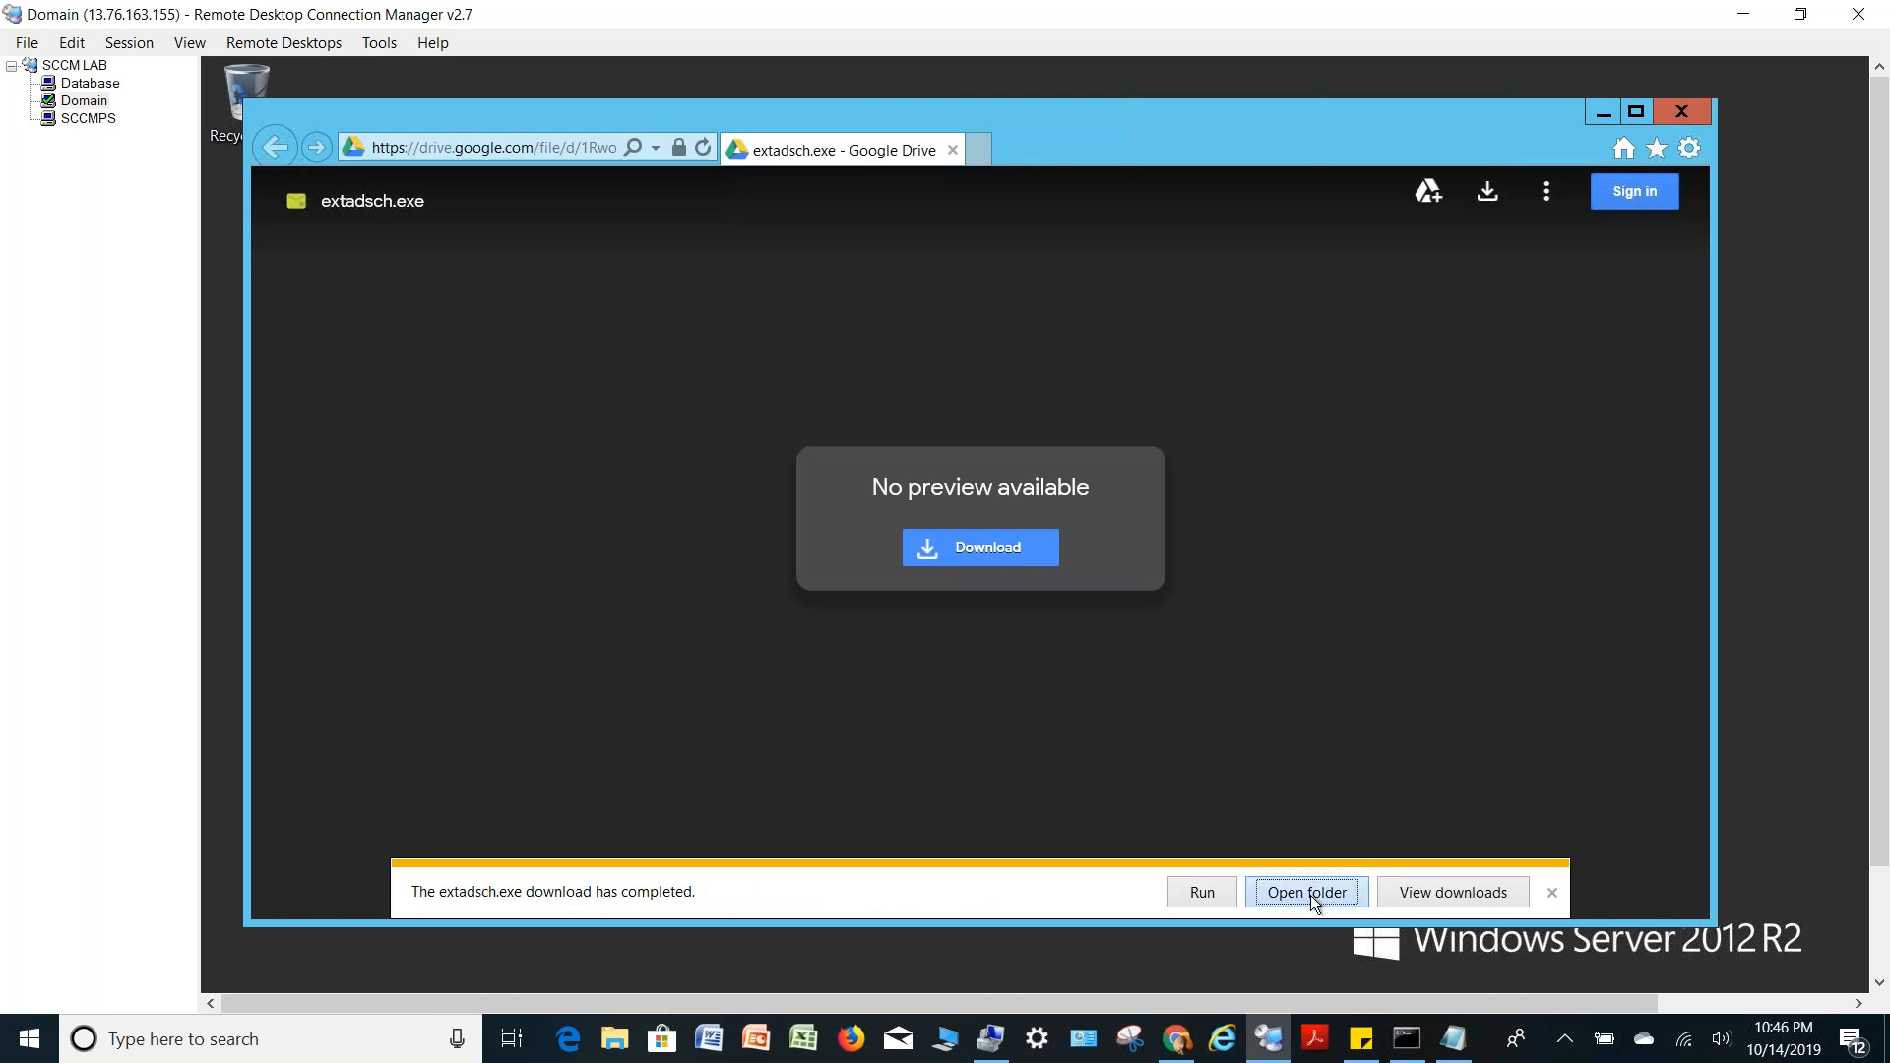
click(1307, 892)
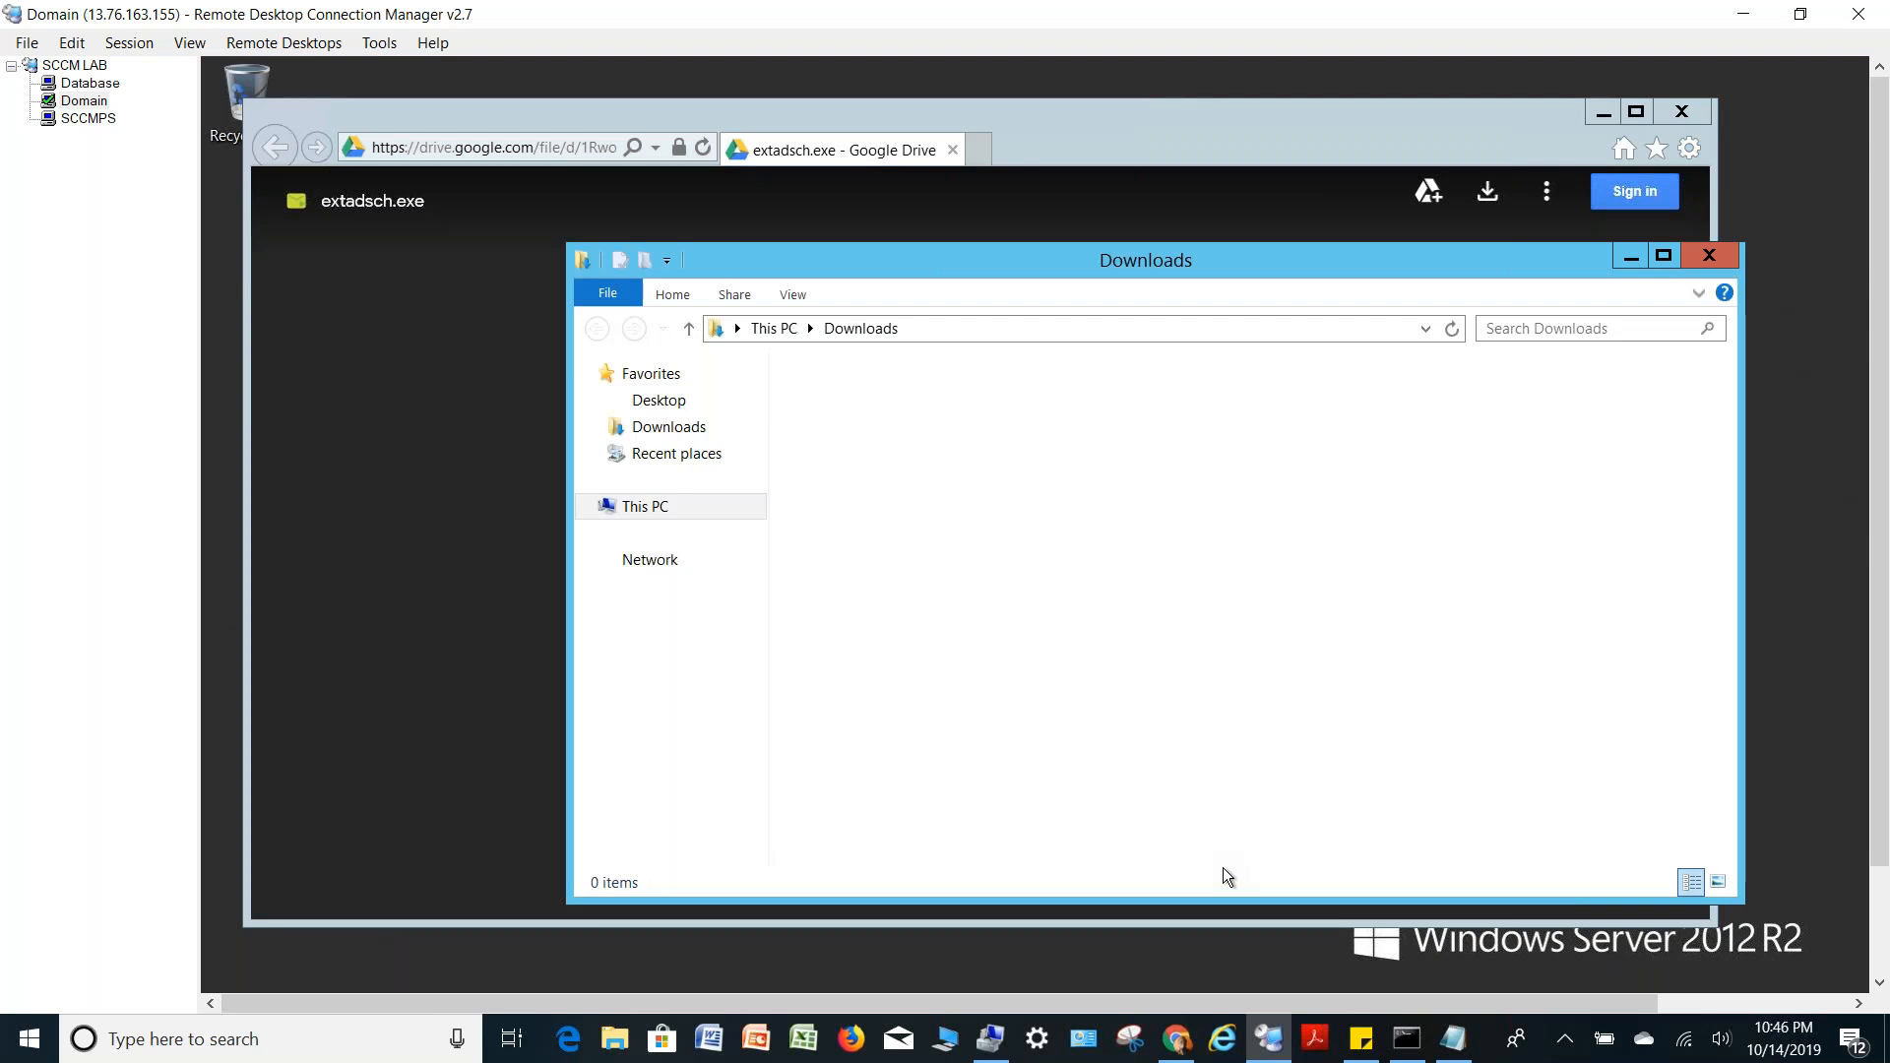
Run extadsch from the Downloads folder as administrator to extend the Active Directory schema
click(835, 405)
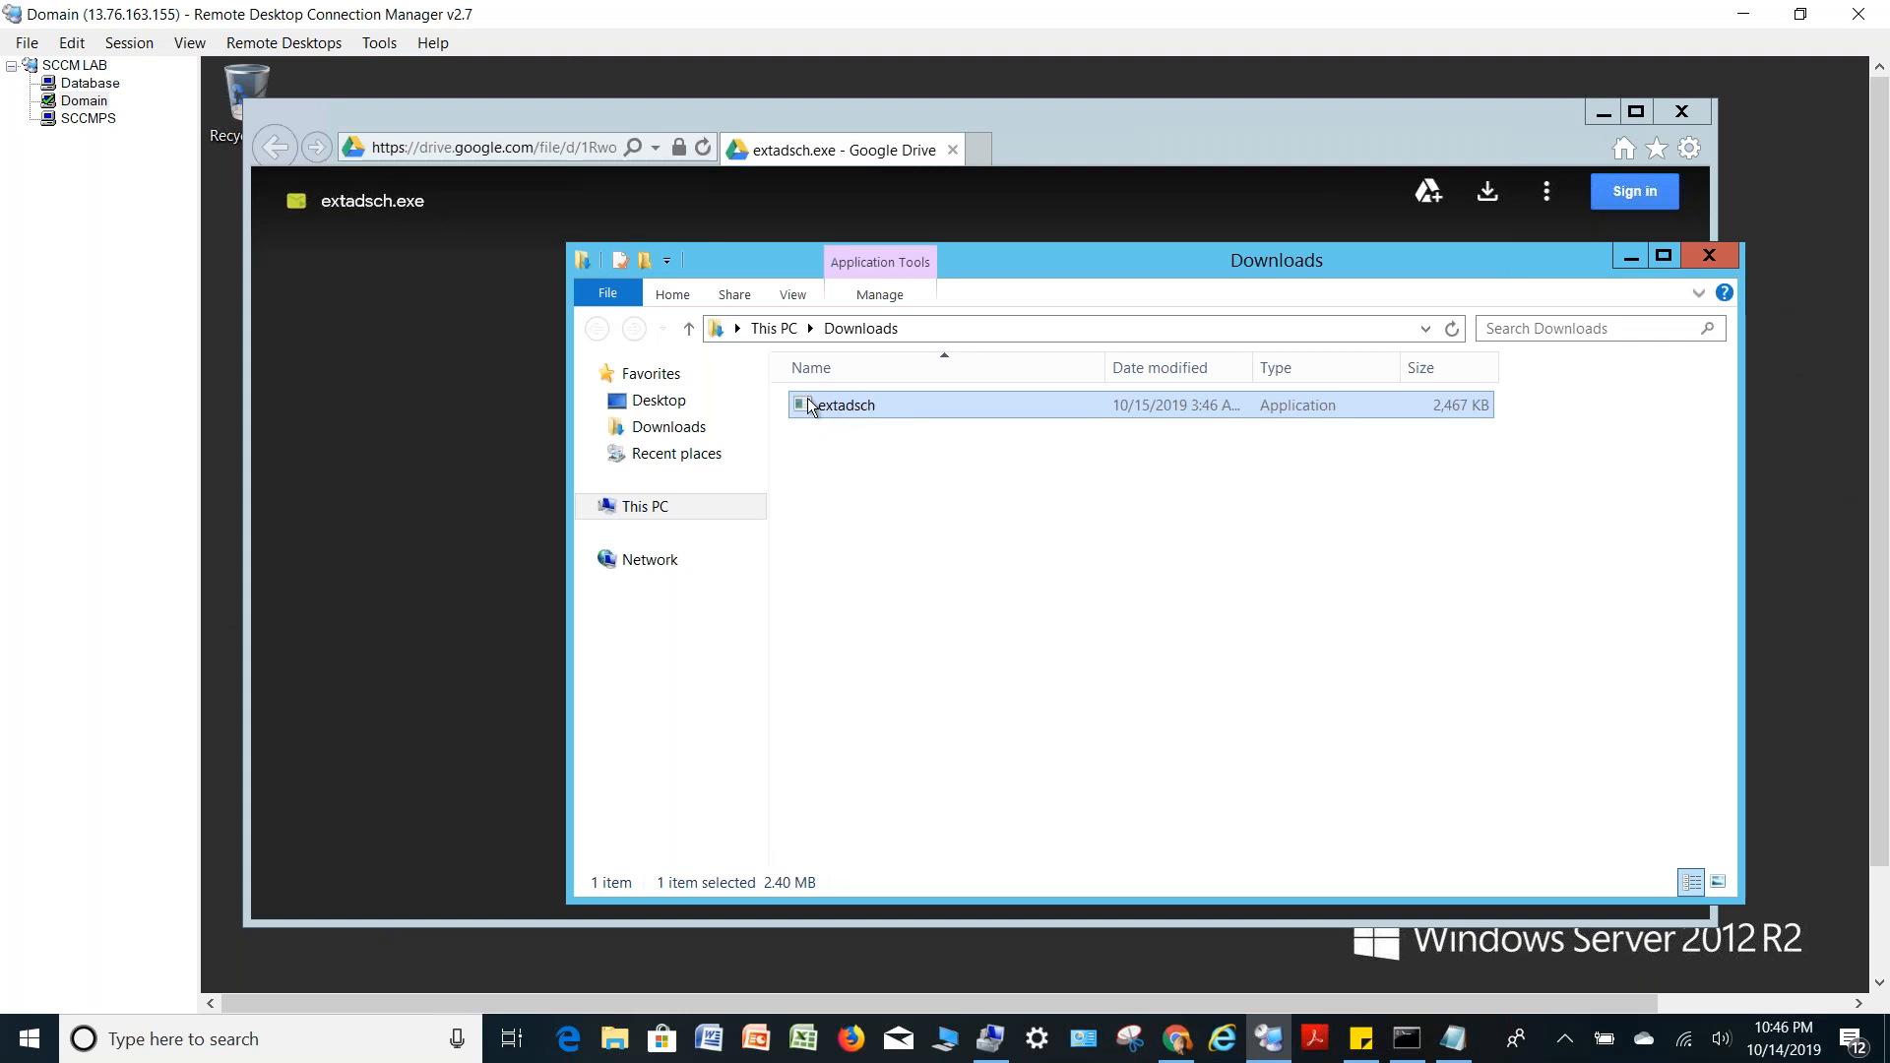
right_click(863, 406)
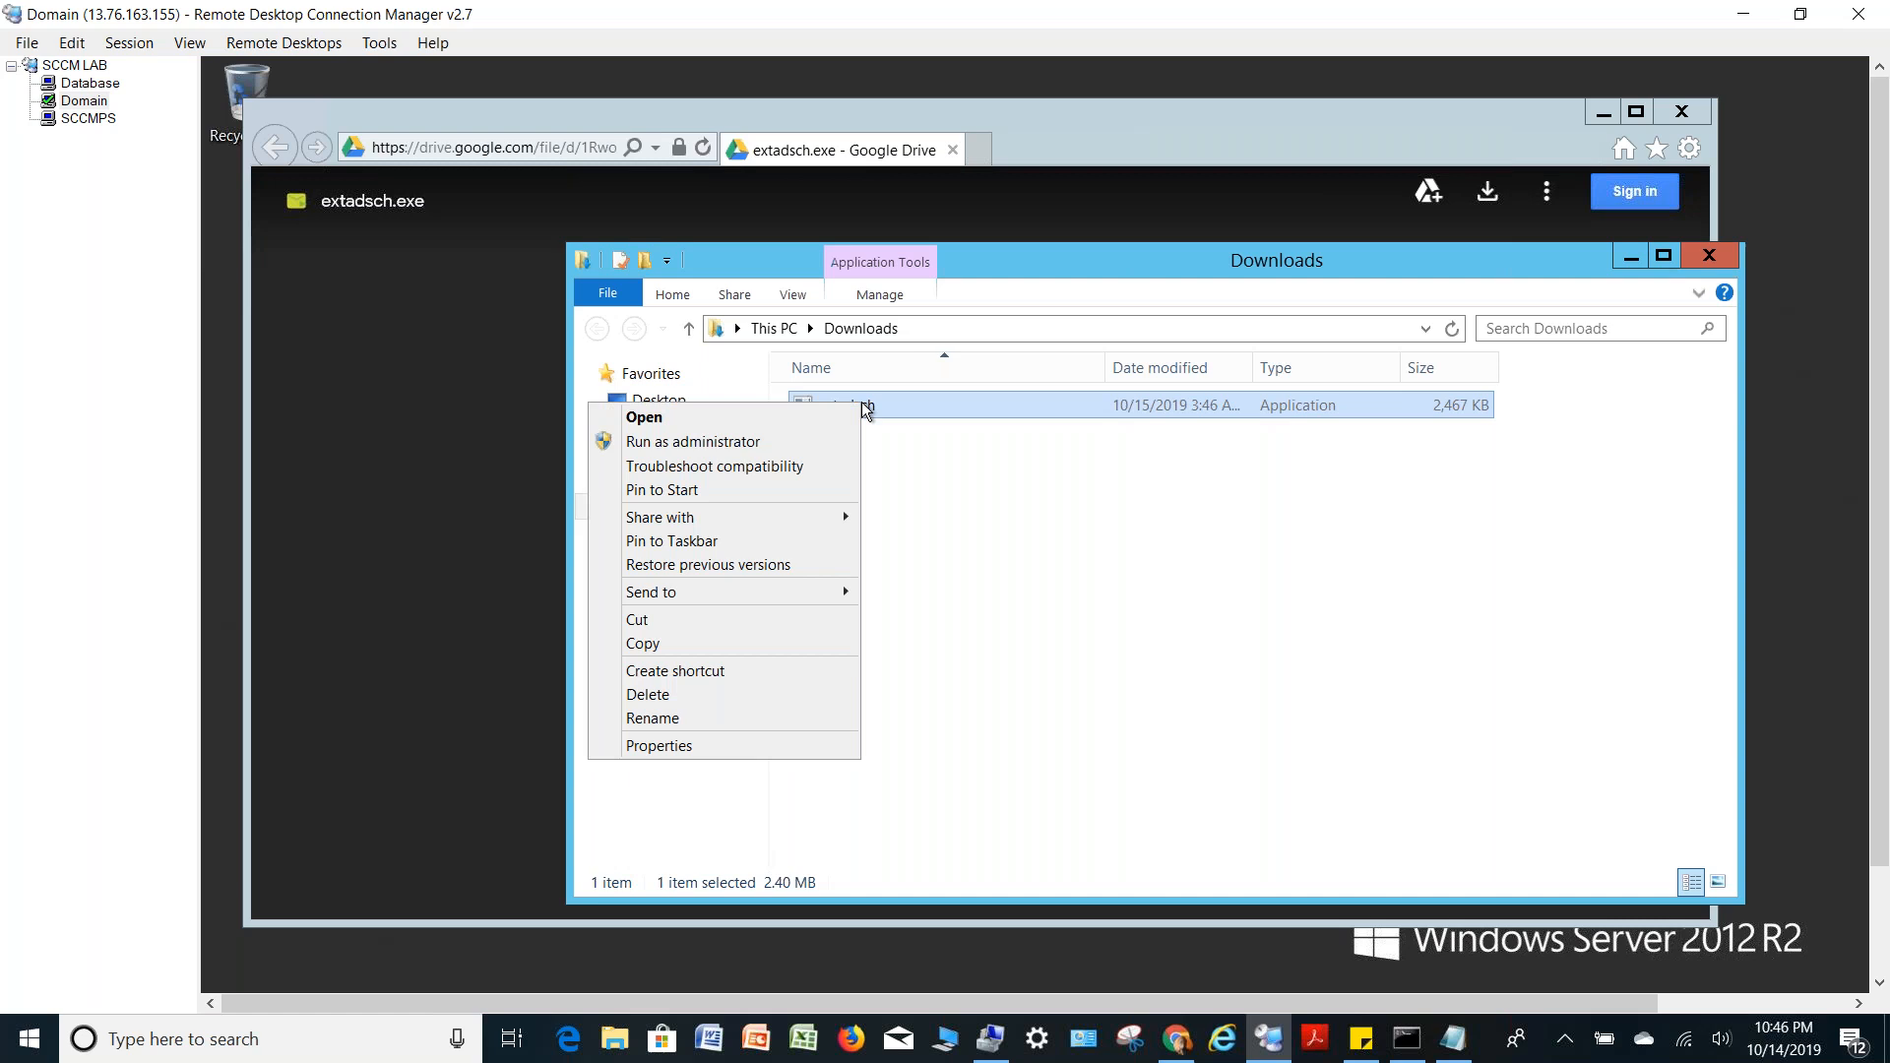
click(781, 445)
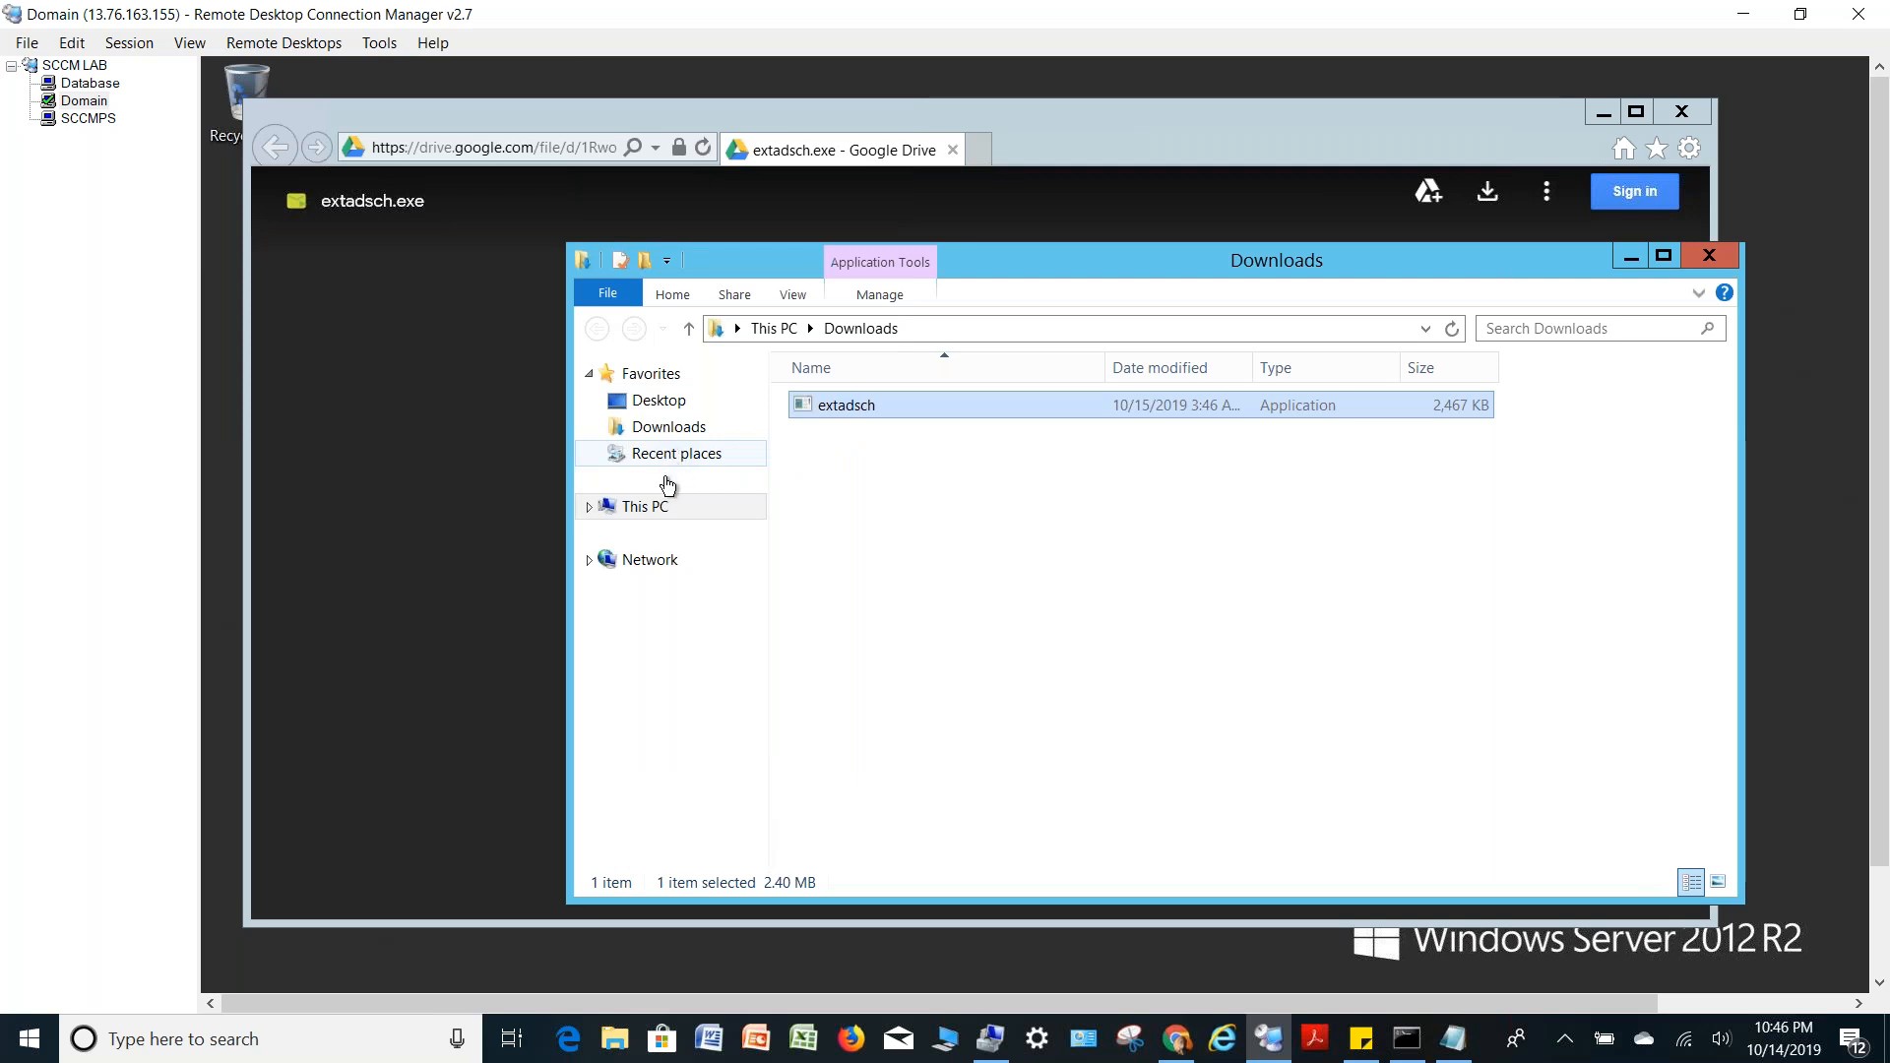
Open the ExtADSch text log on the Windows (C:) drive
click(645, 506)
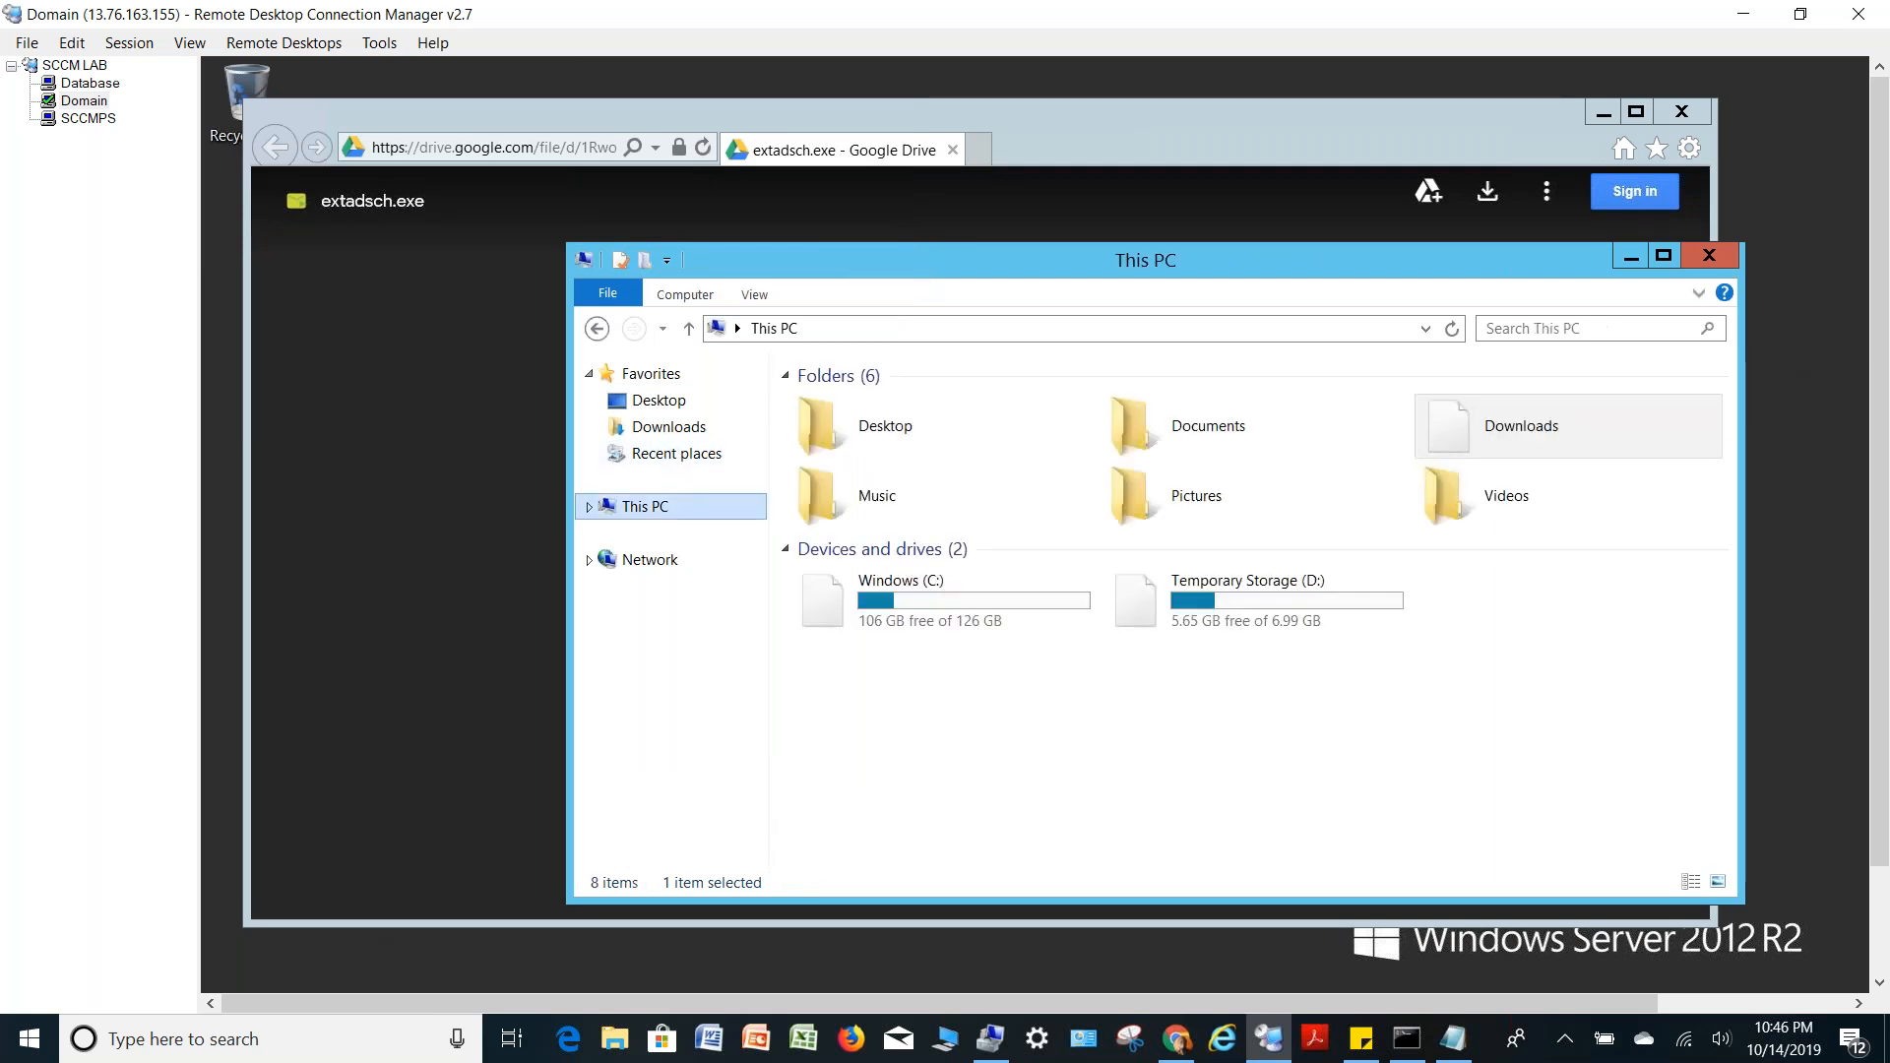
click(952, 621)
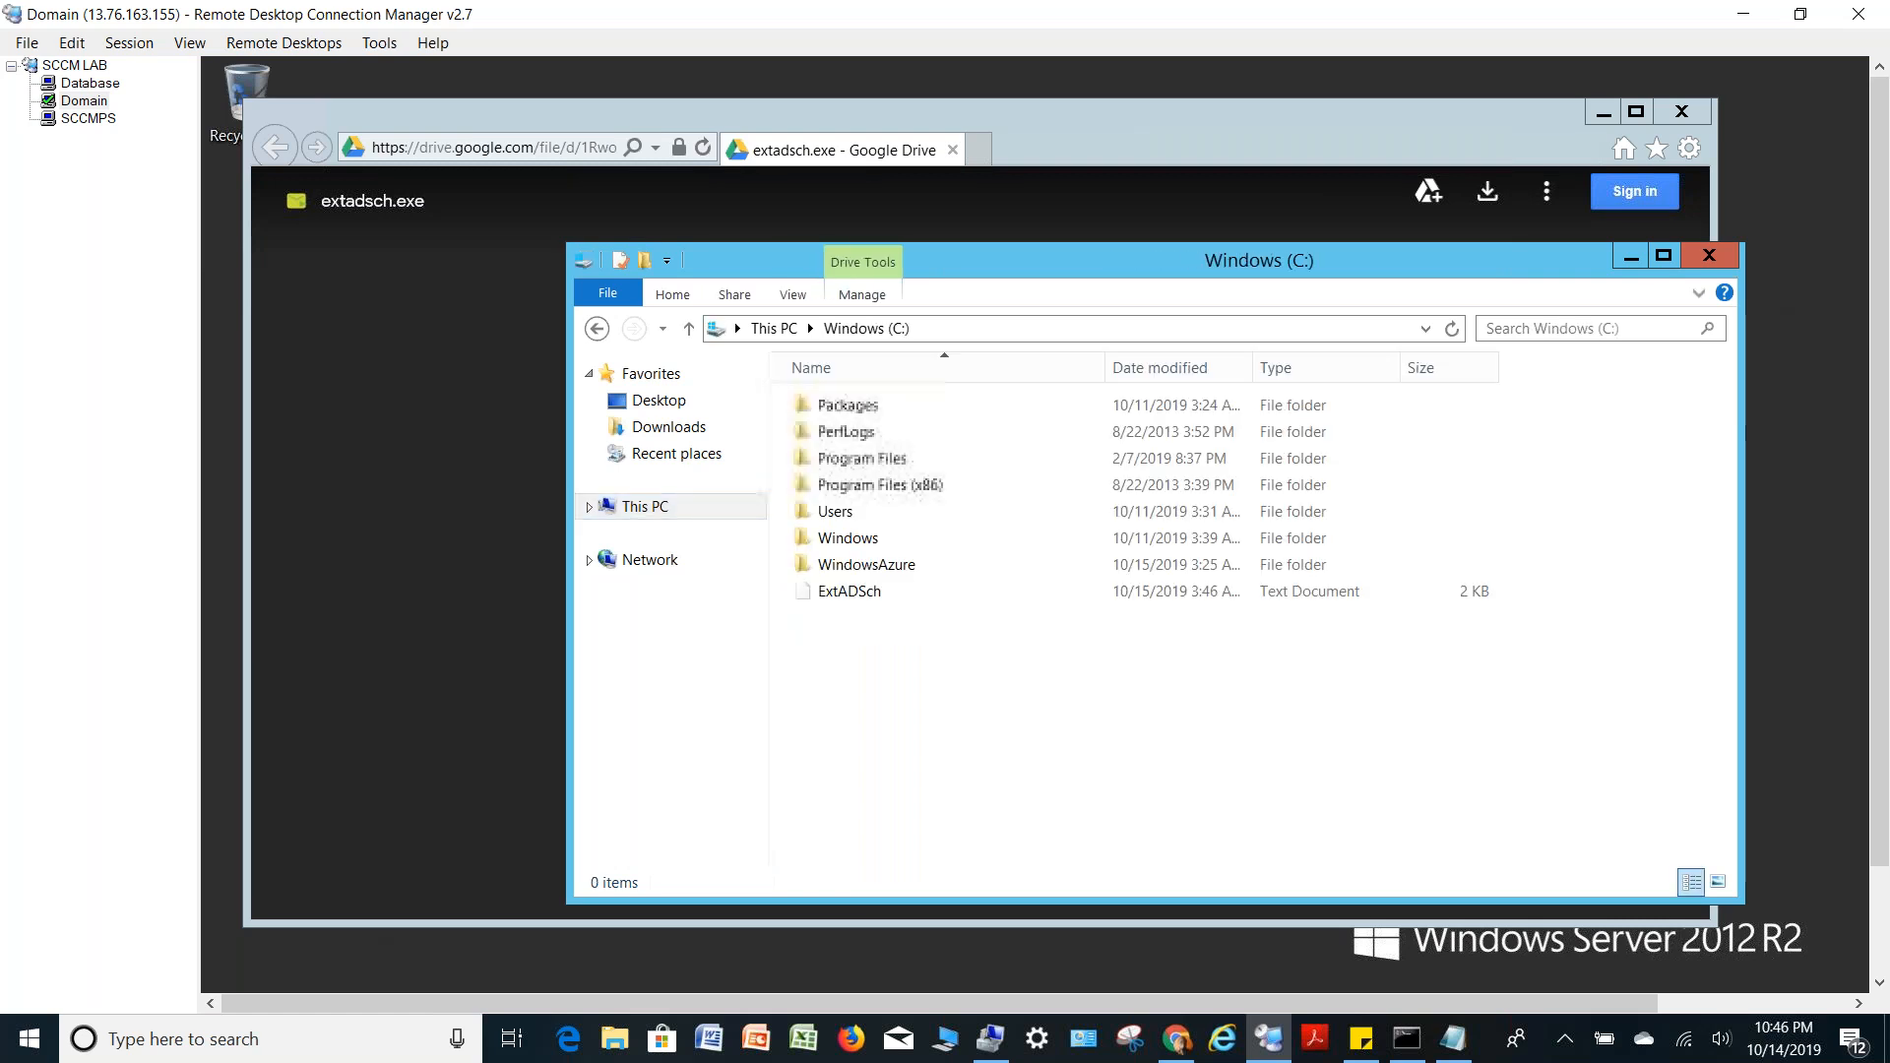
click(913, 598)
double_click(913, 598)
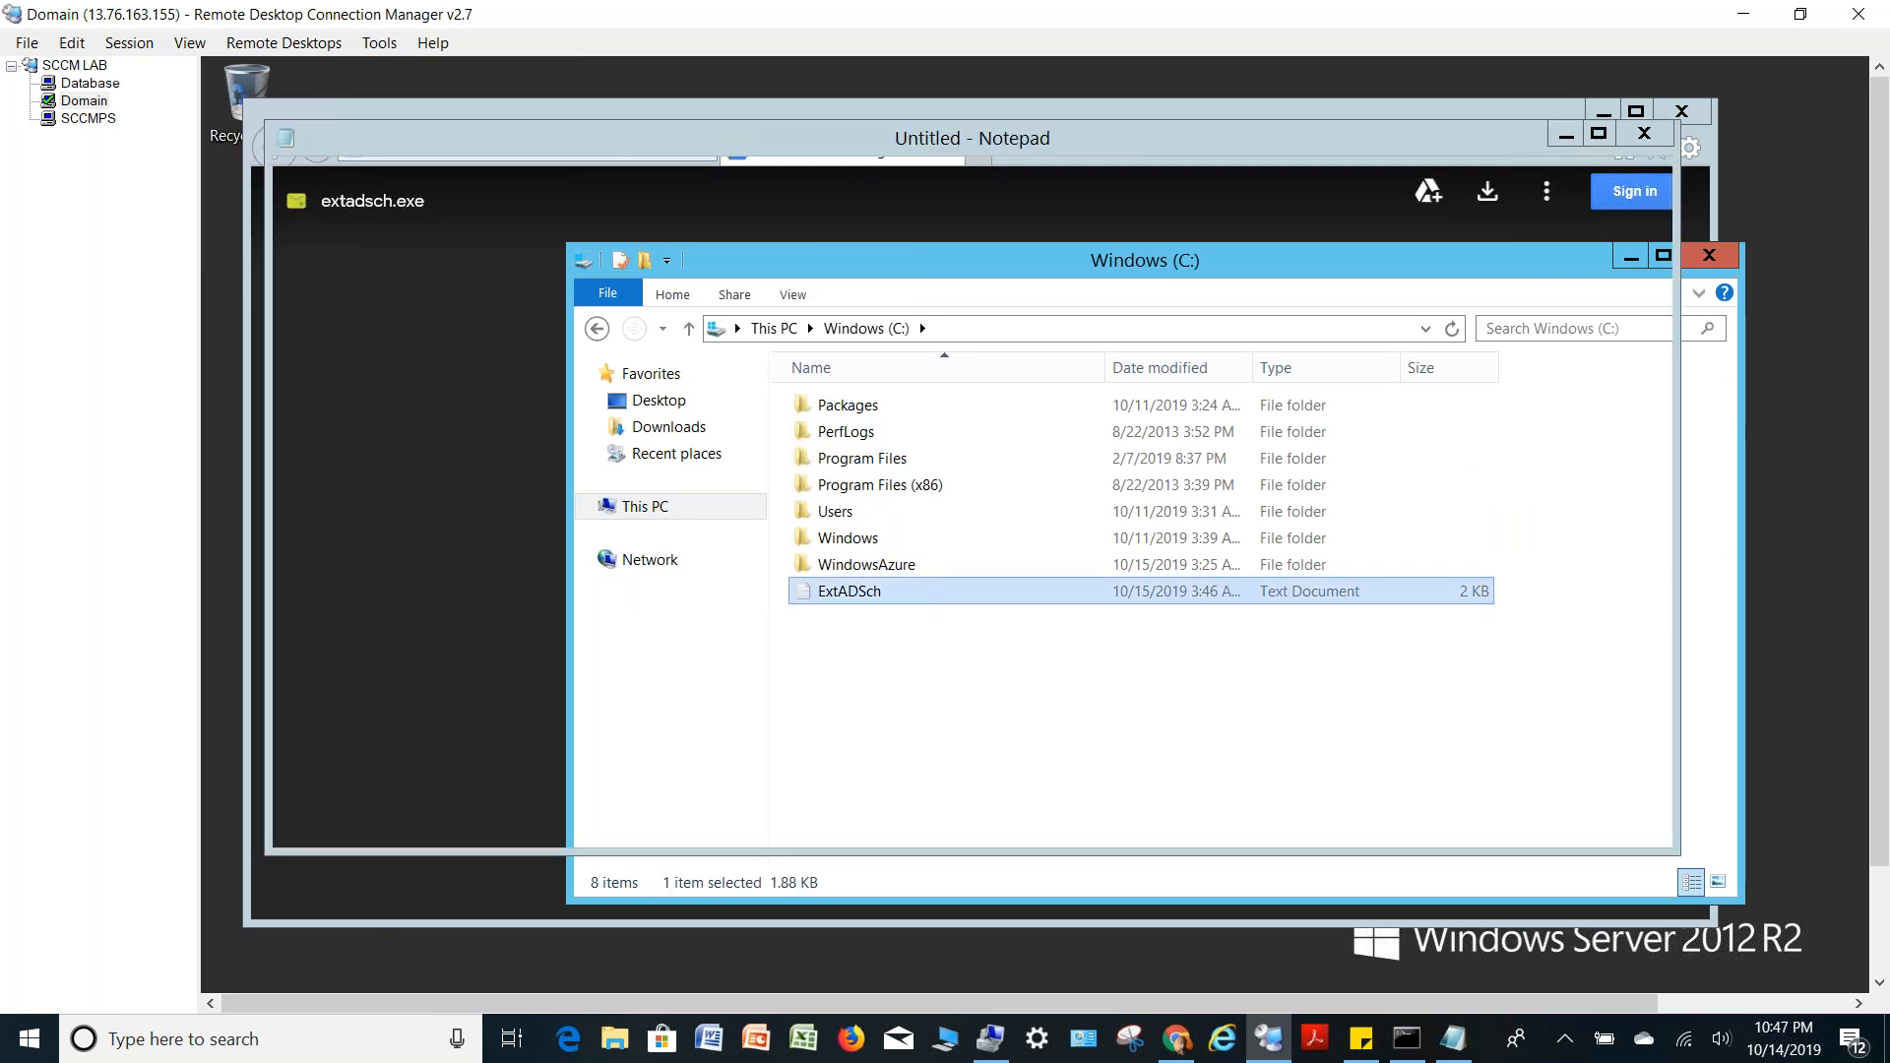
Highlight the defined attribute entries and the defined class entries in the ExtADSch log to review the schema extension
drag(583, 283, 853, 285)
click(576, 276)
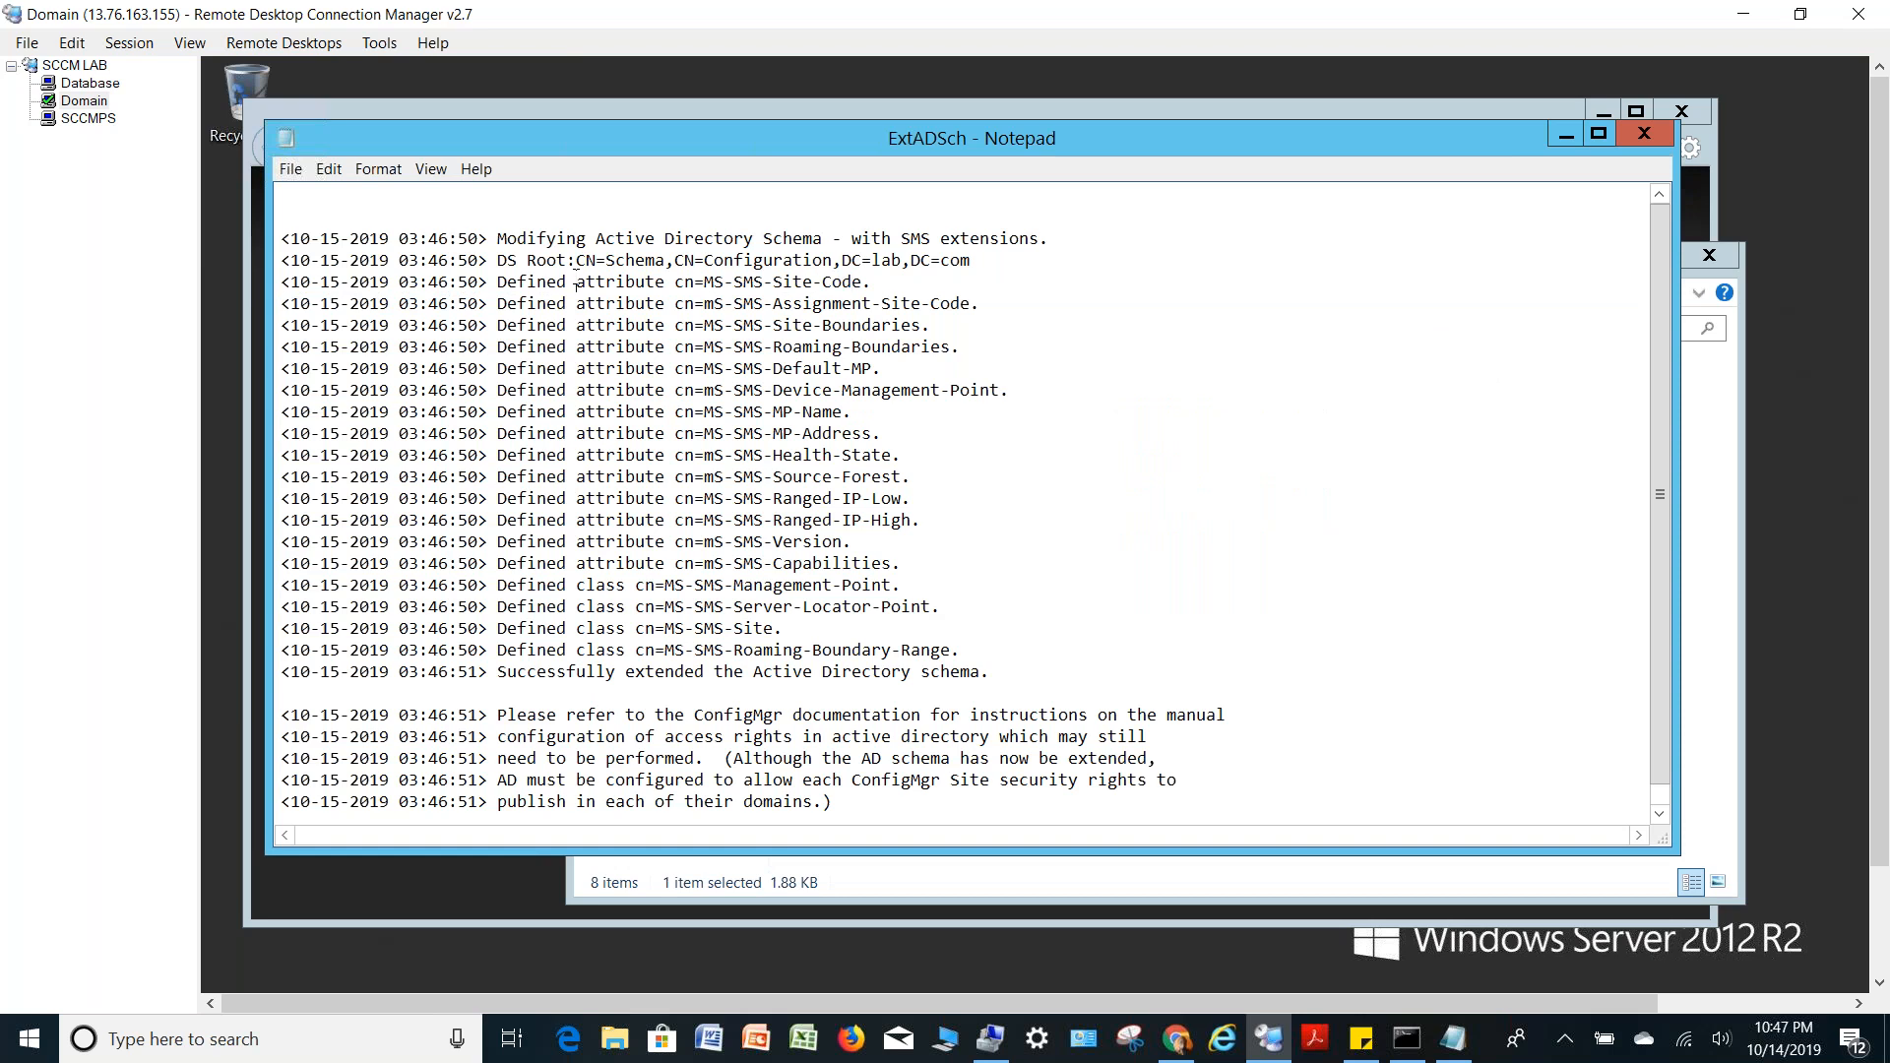
drag(622, 379, 891, 559)
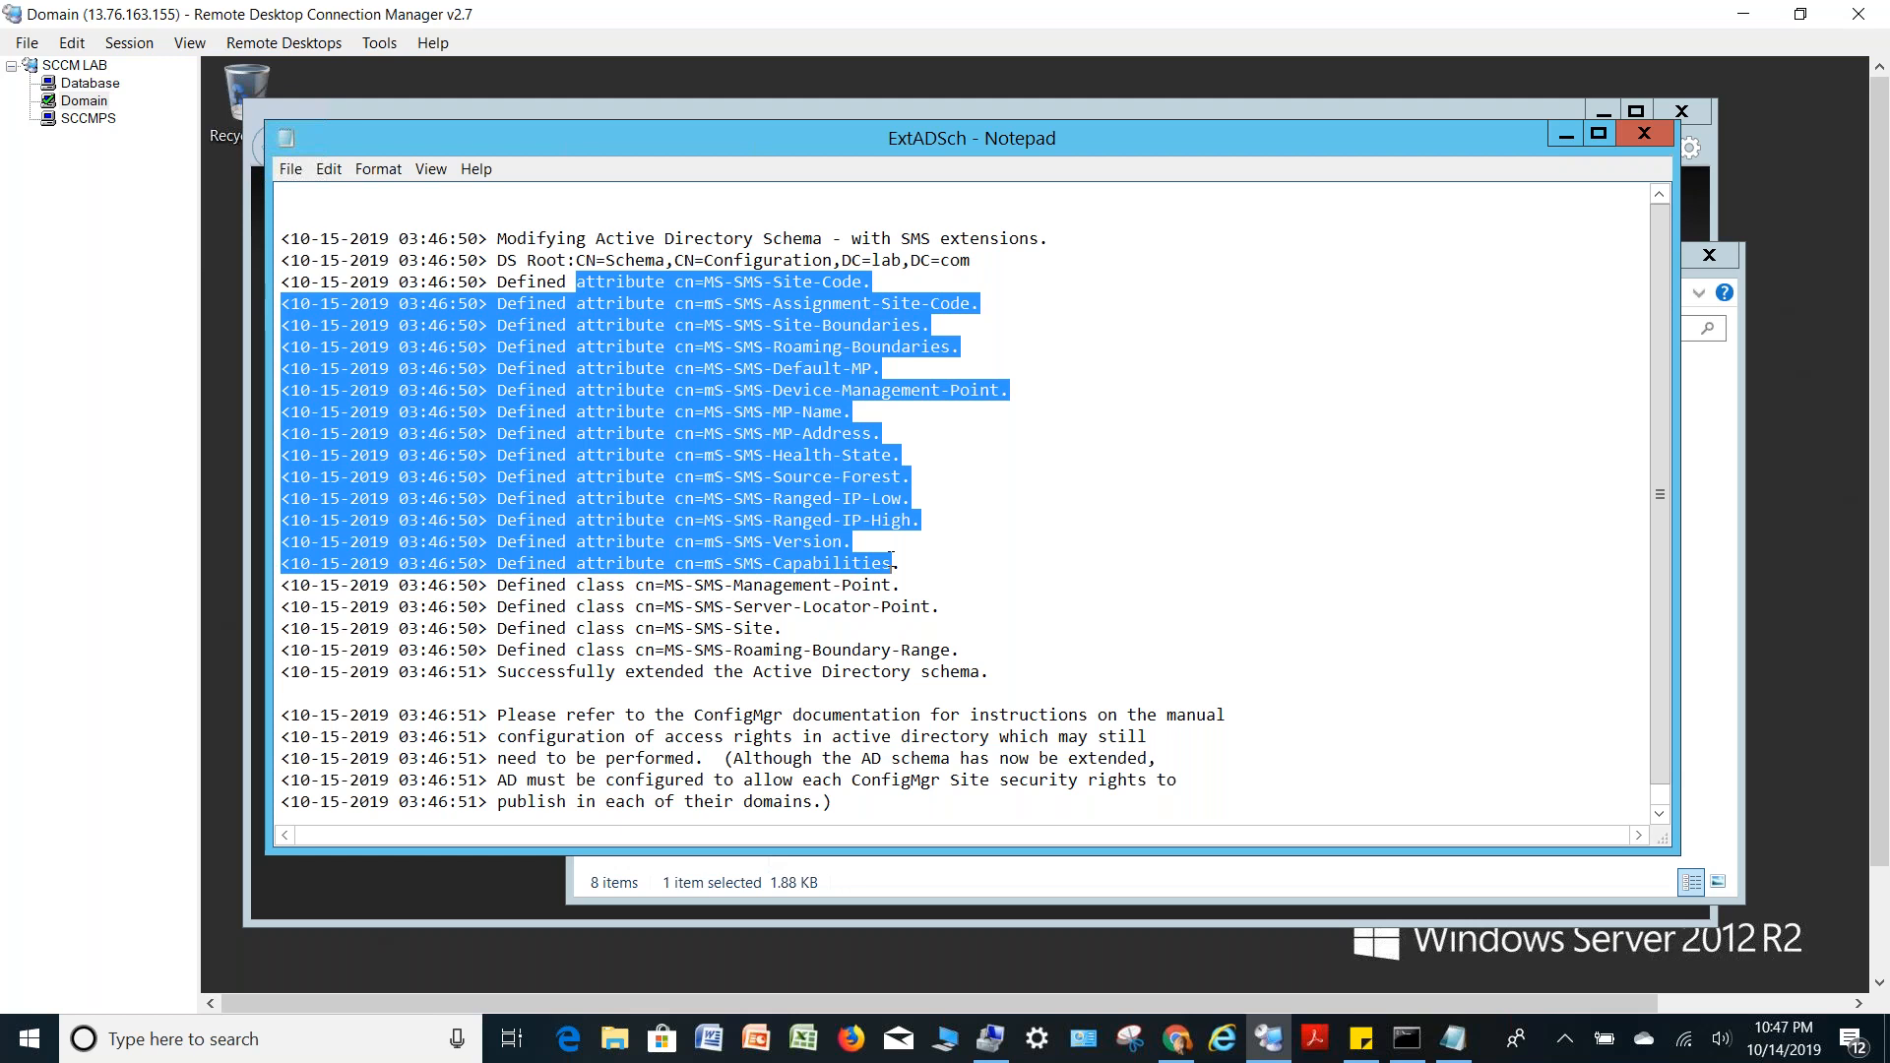
click(602, 587)
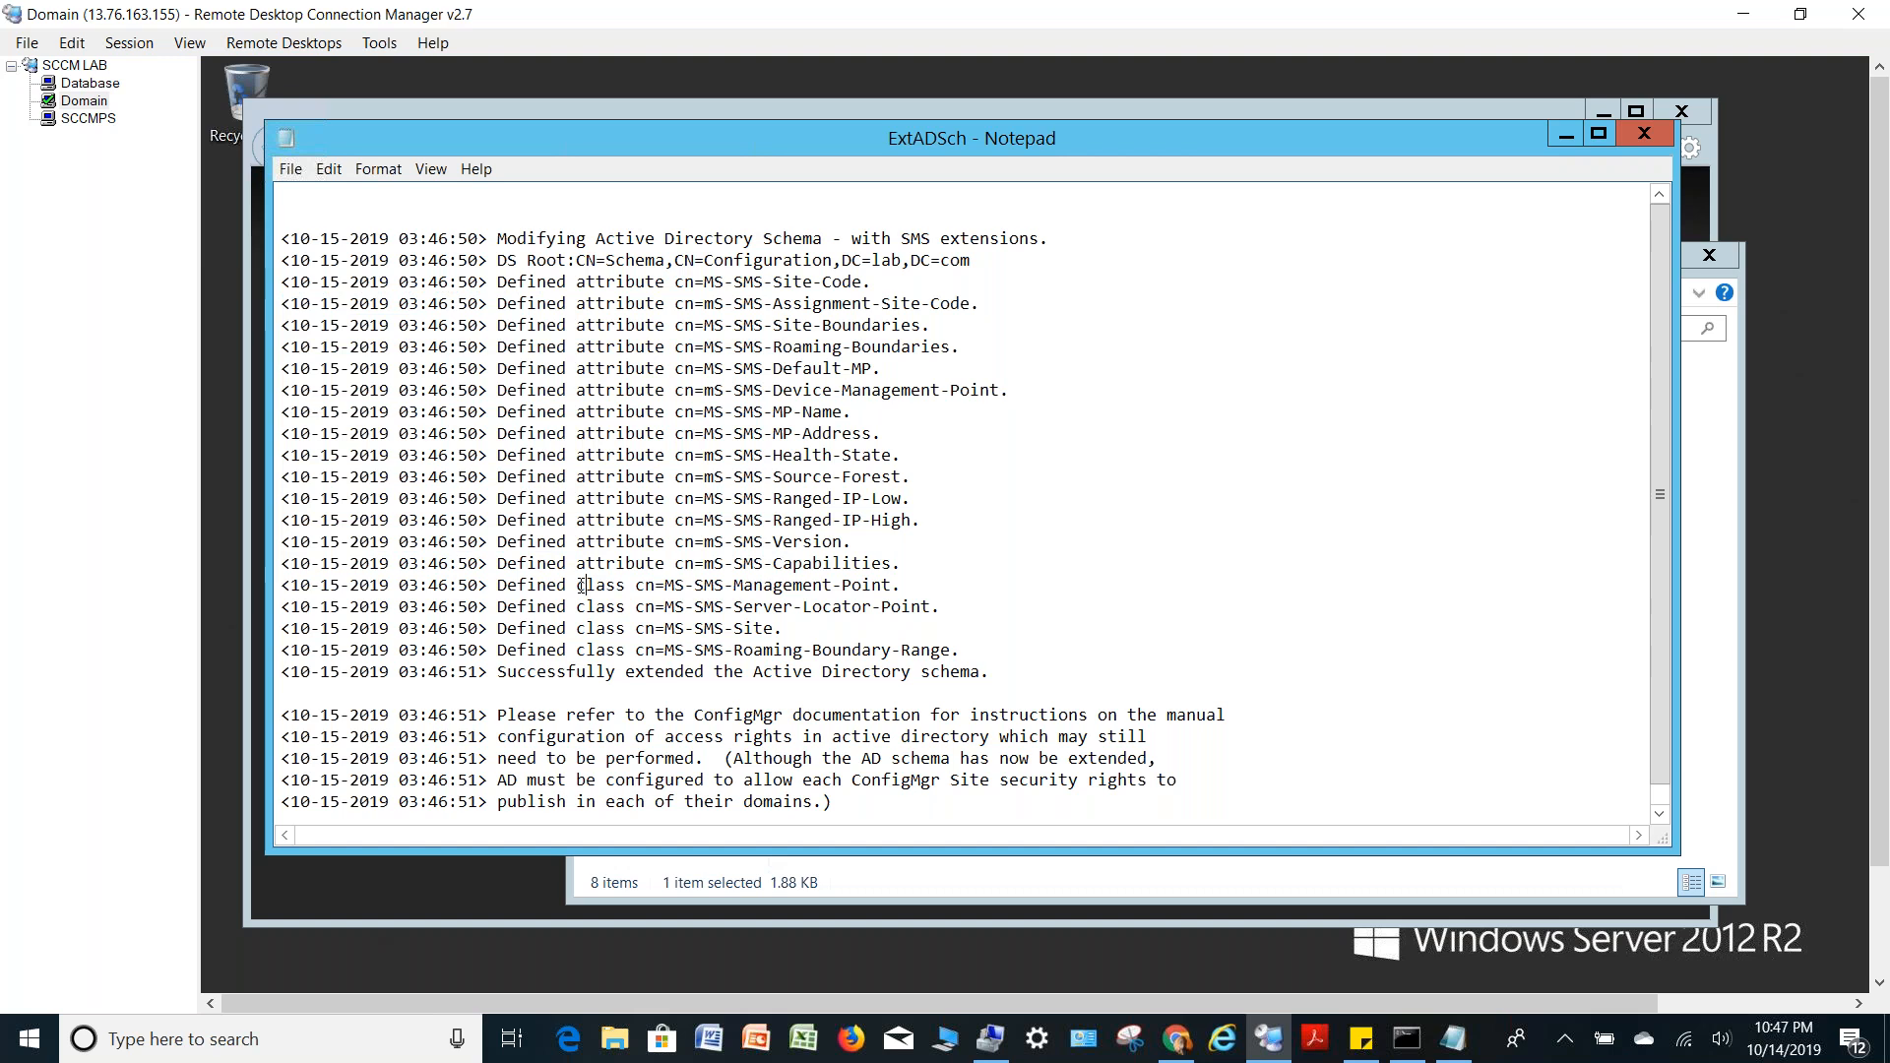
drag(698, 630, 955, 654)
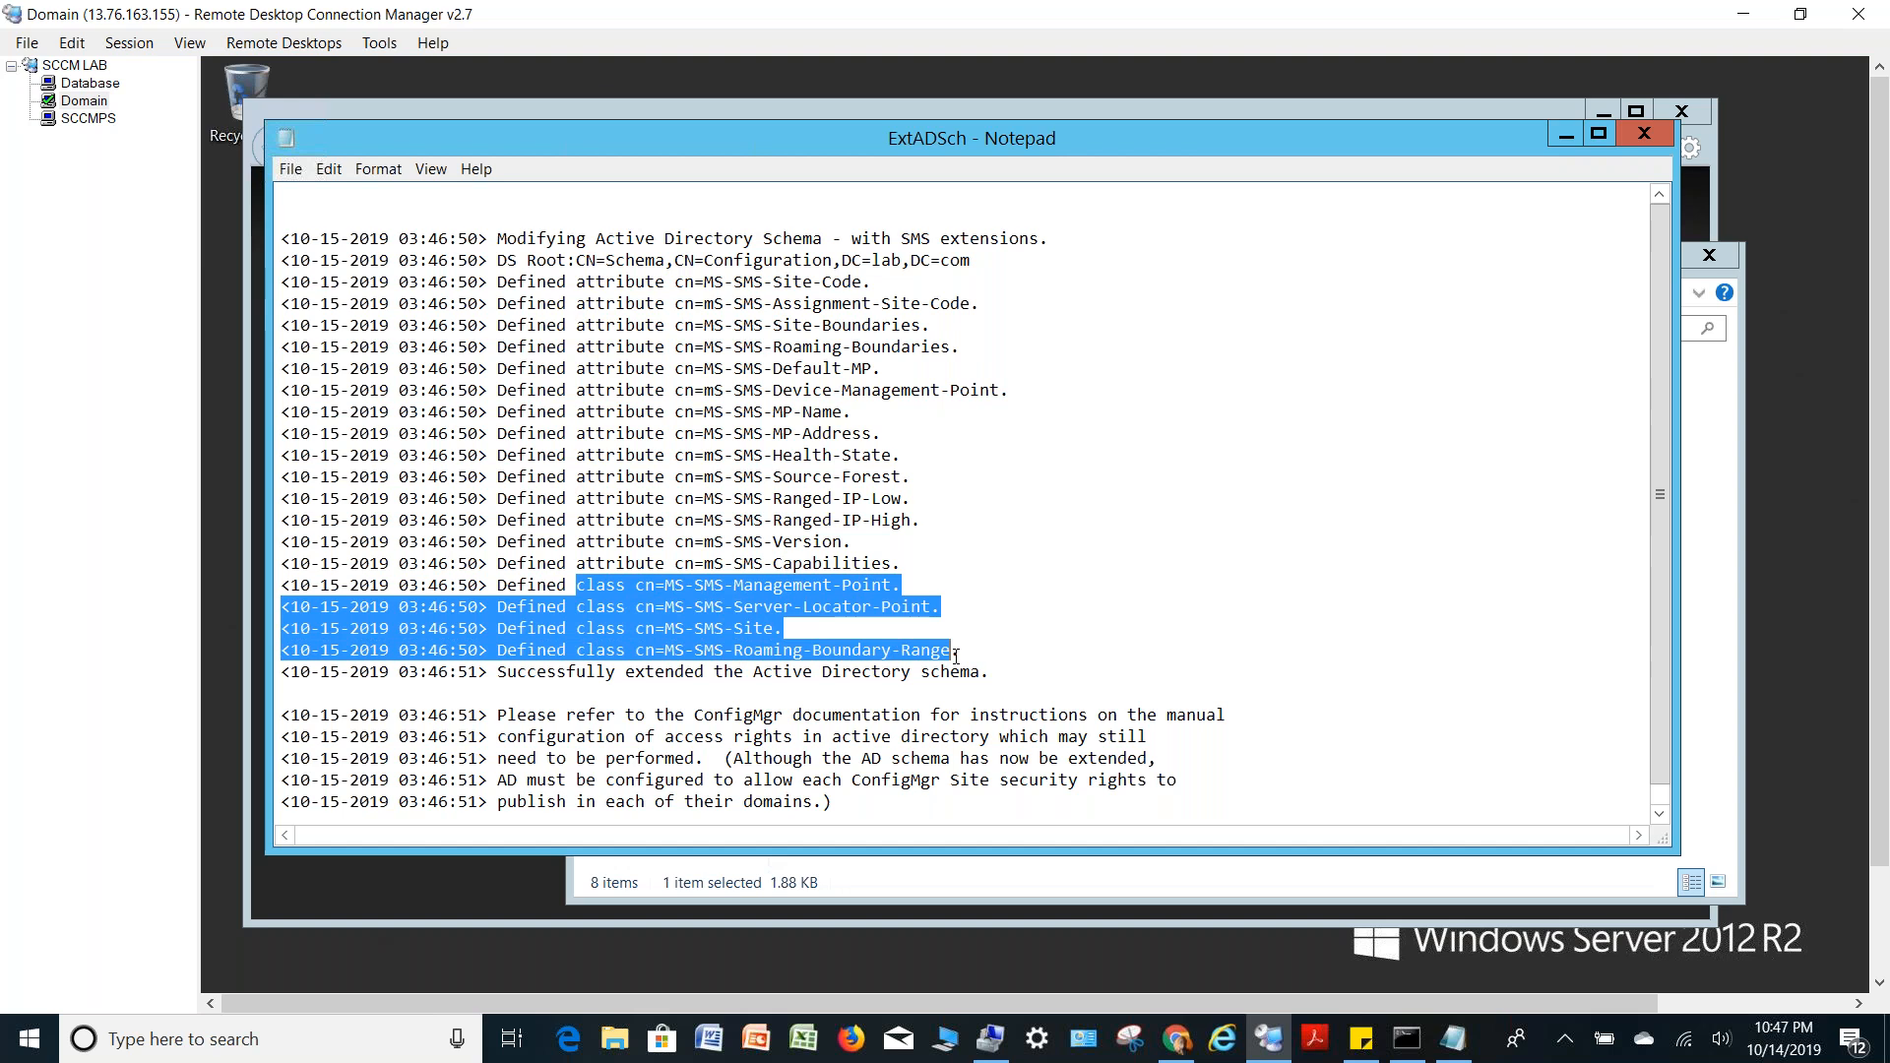
Close the ExtADSch log, the Windows (C:) folder and Internet Explorer on the Domain server
click(1649, 140)
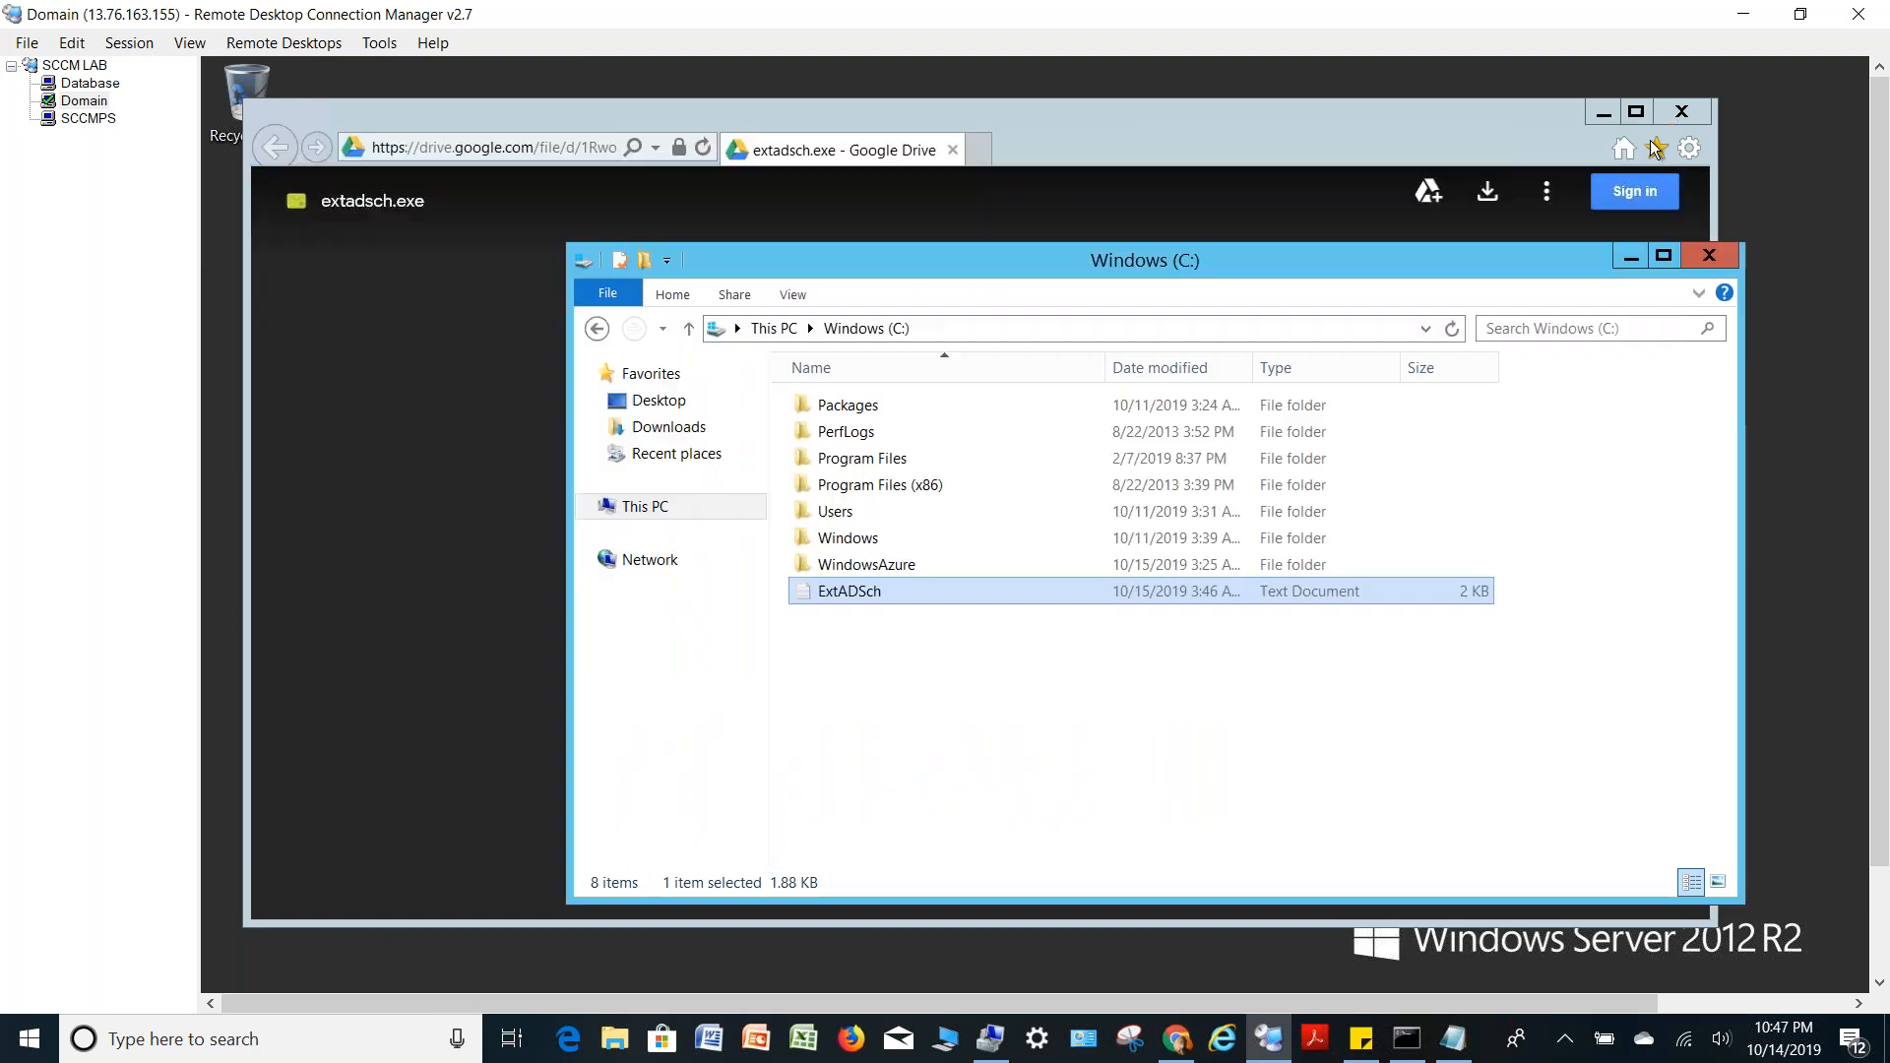
click(1723, 257)
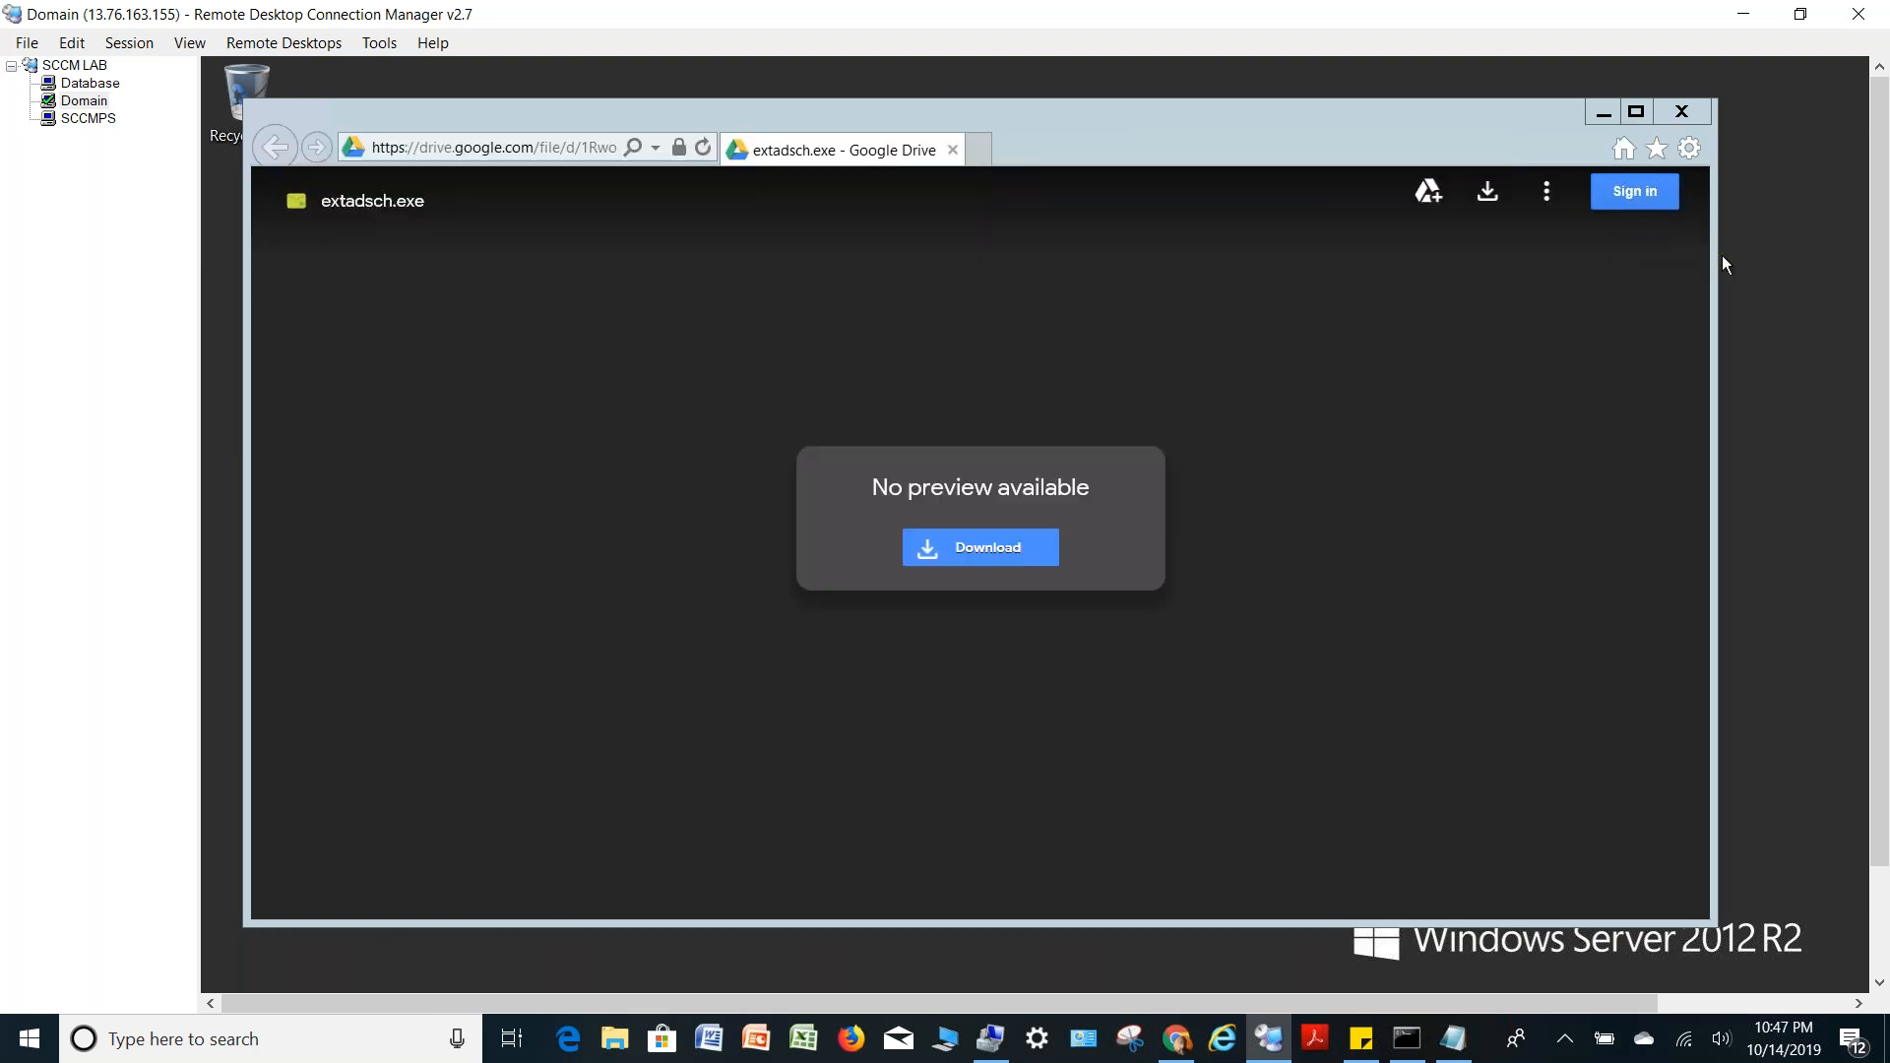
click(1683, 114)
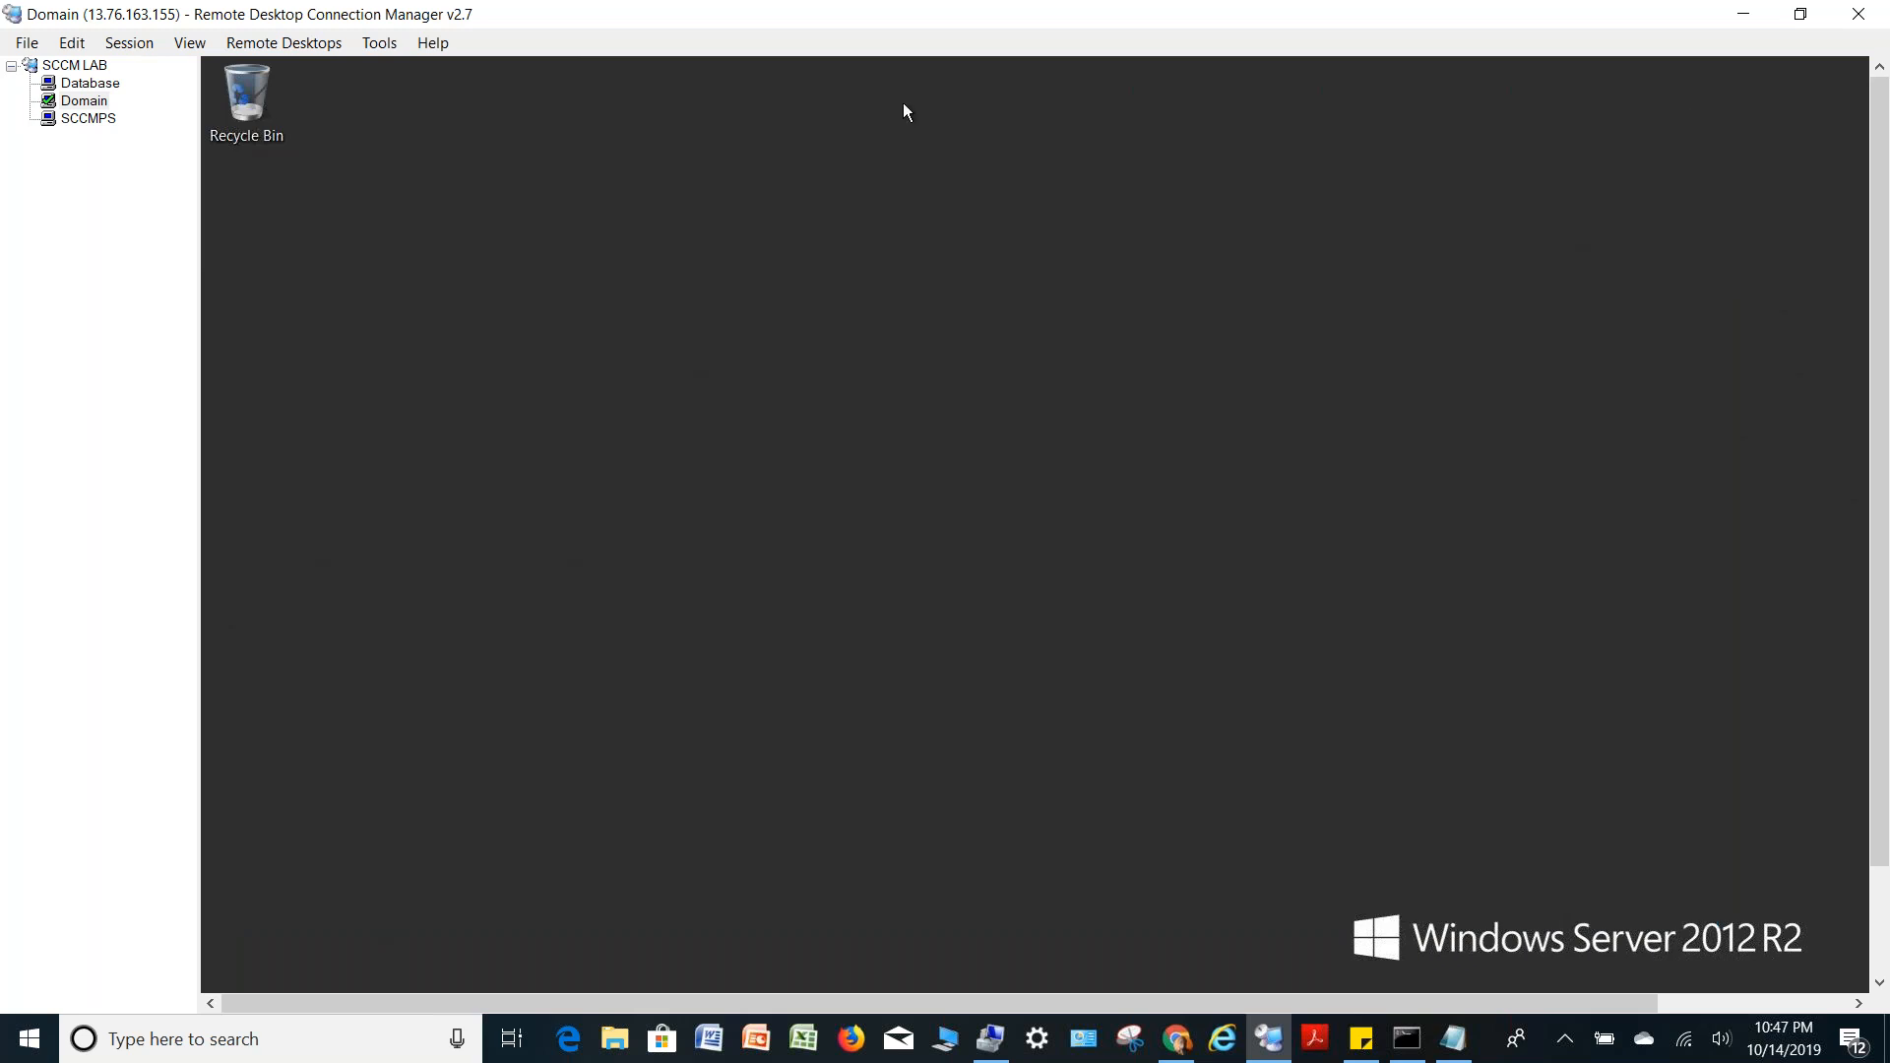
Switch to the Notepad task list and add the line "6. Download SCCM Installer" at its end
click(1462, 1045)
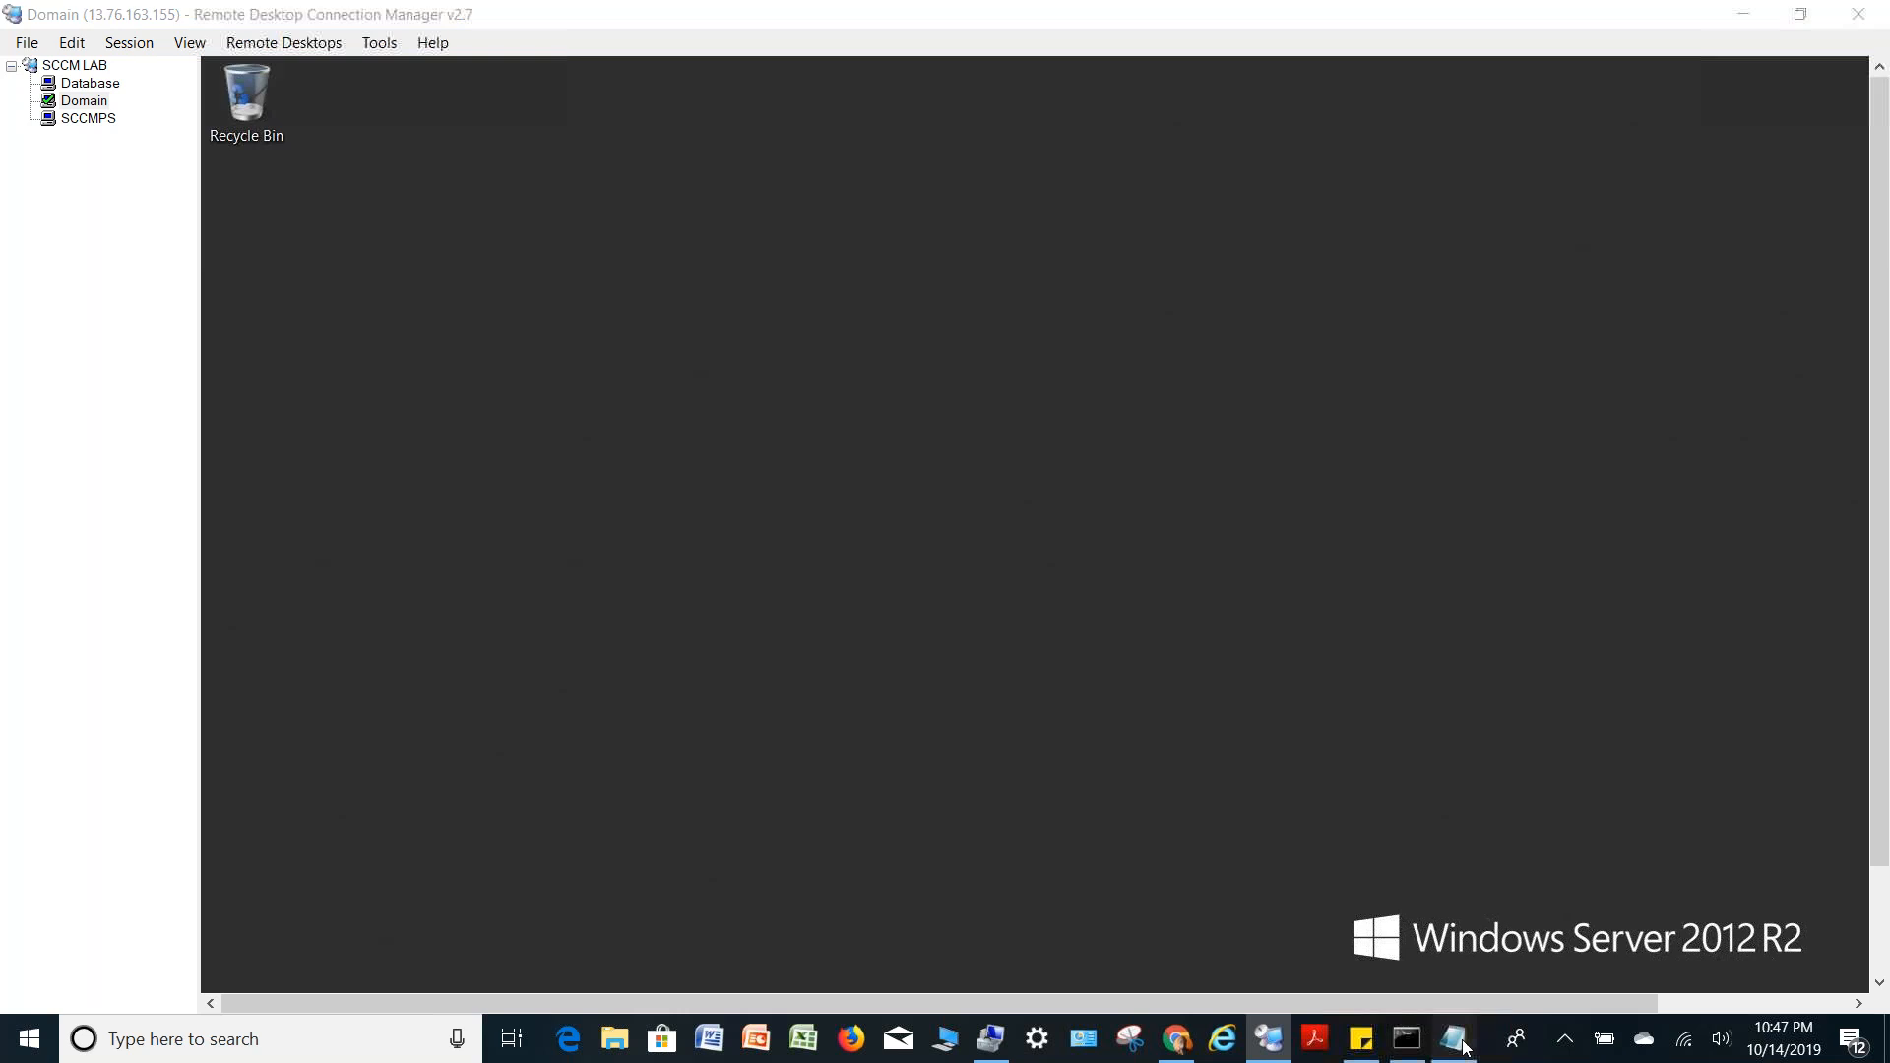
click(1464, 1048)
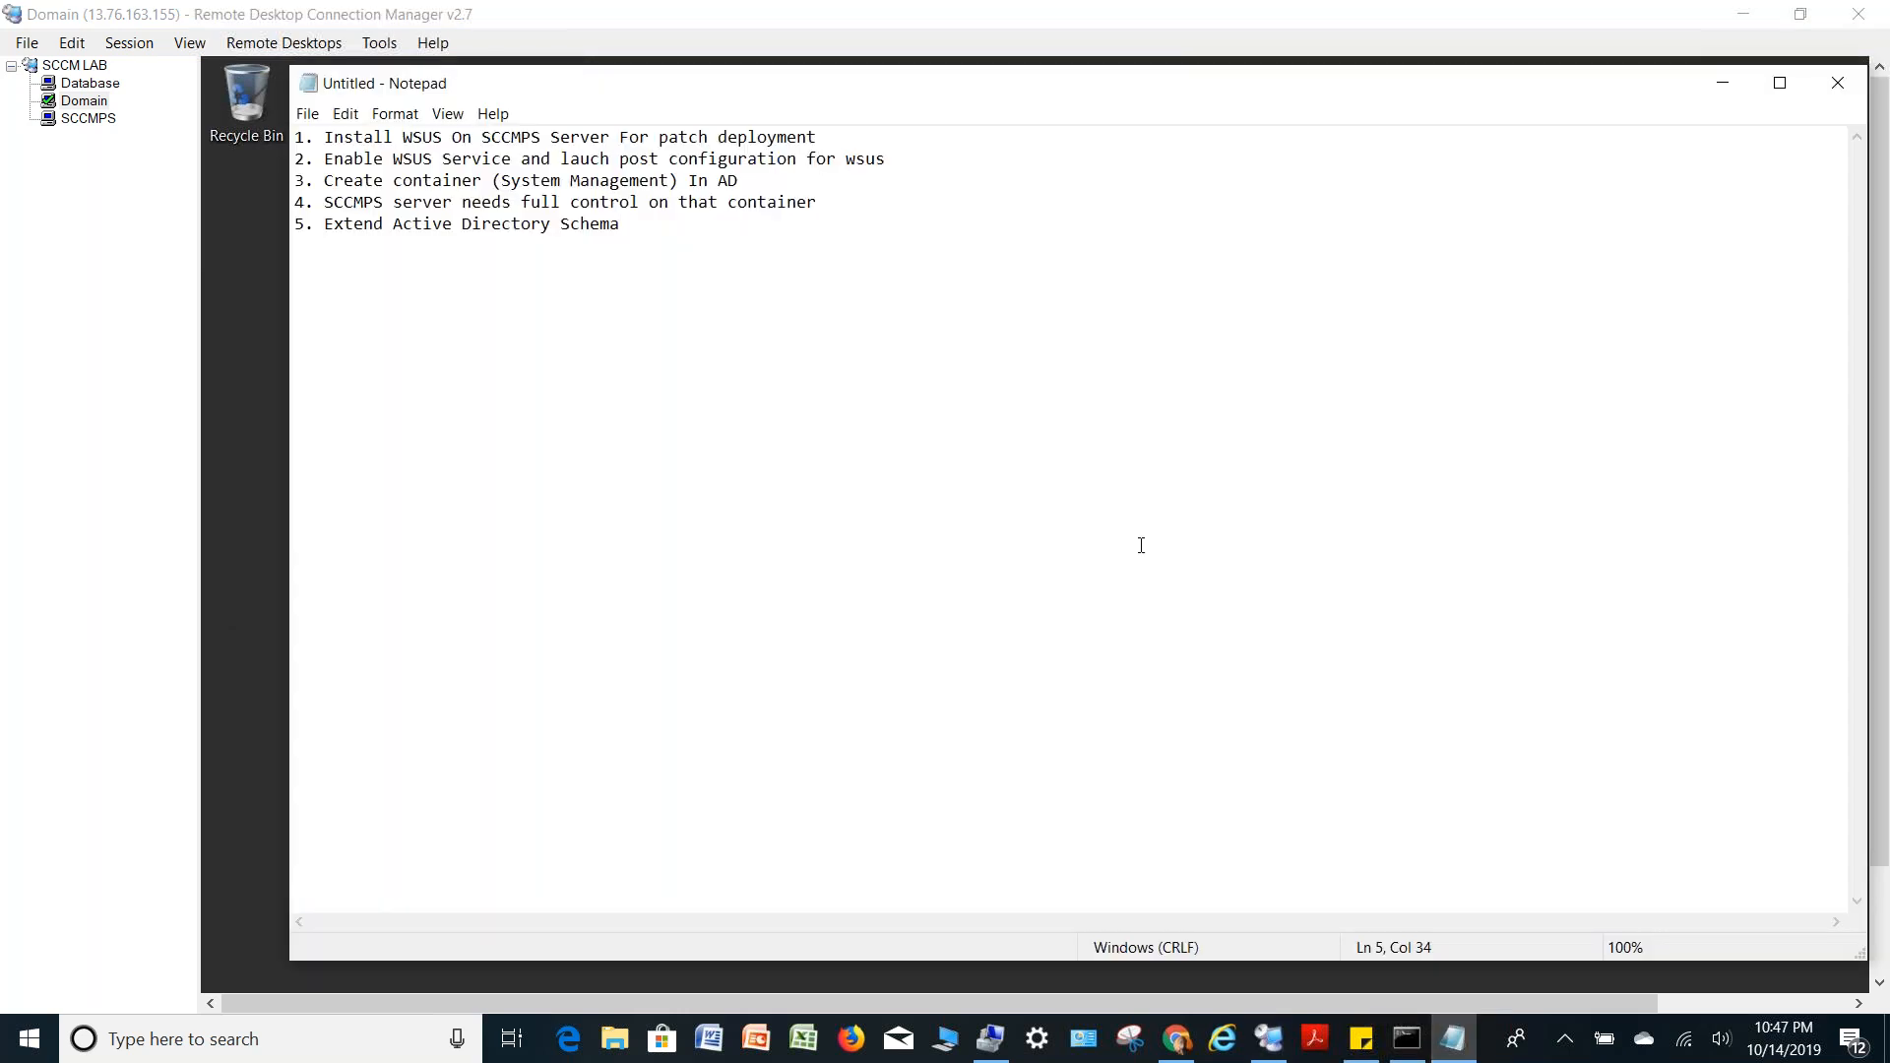
key(Return)
text(6. Download SCCM Installer)
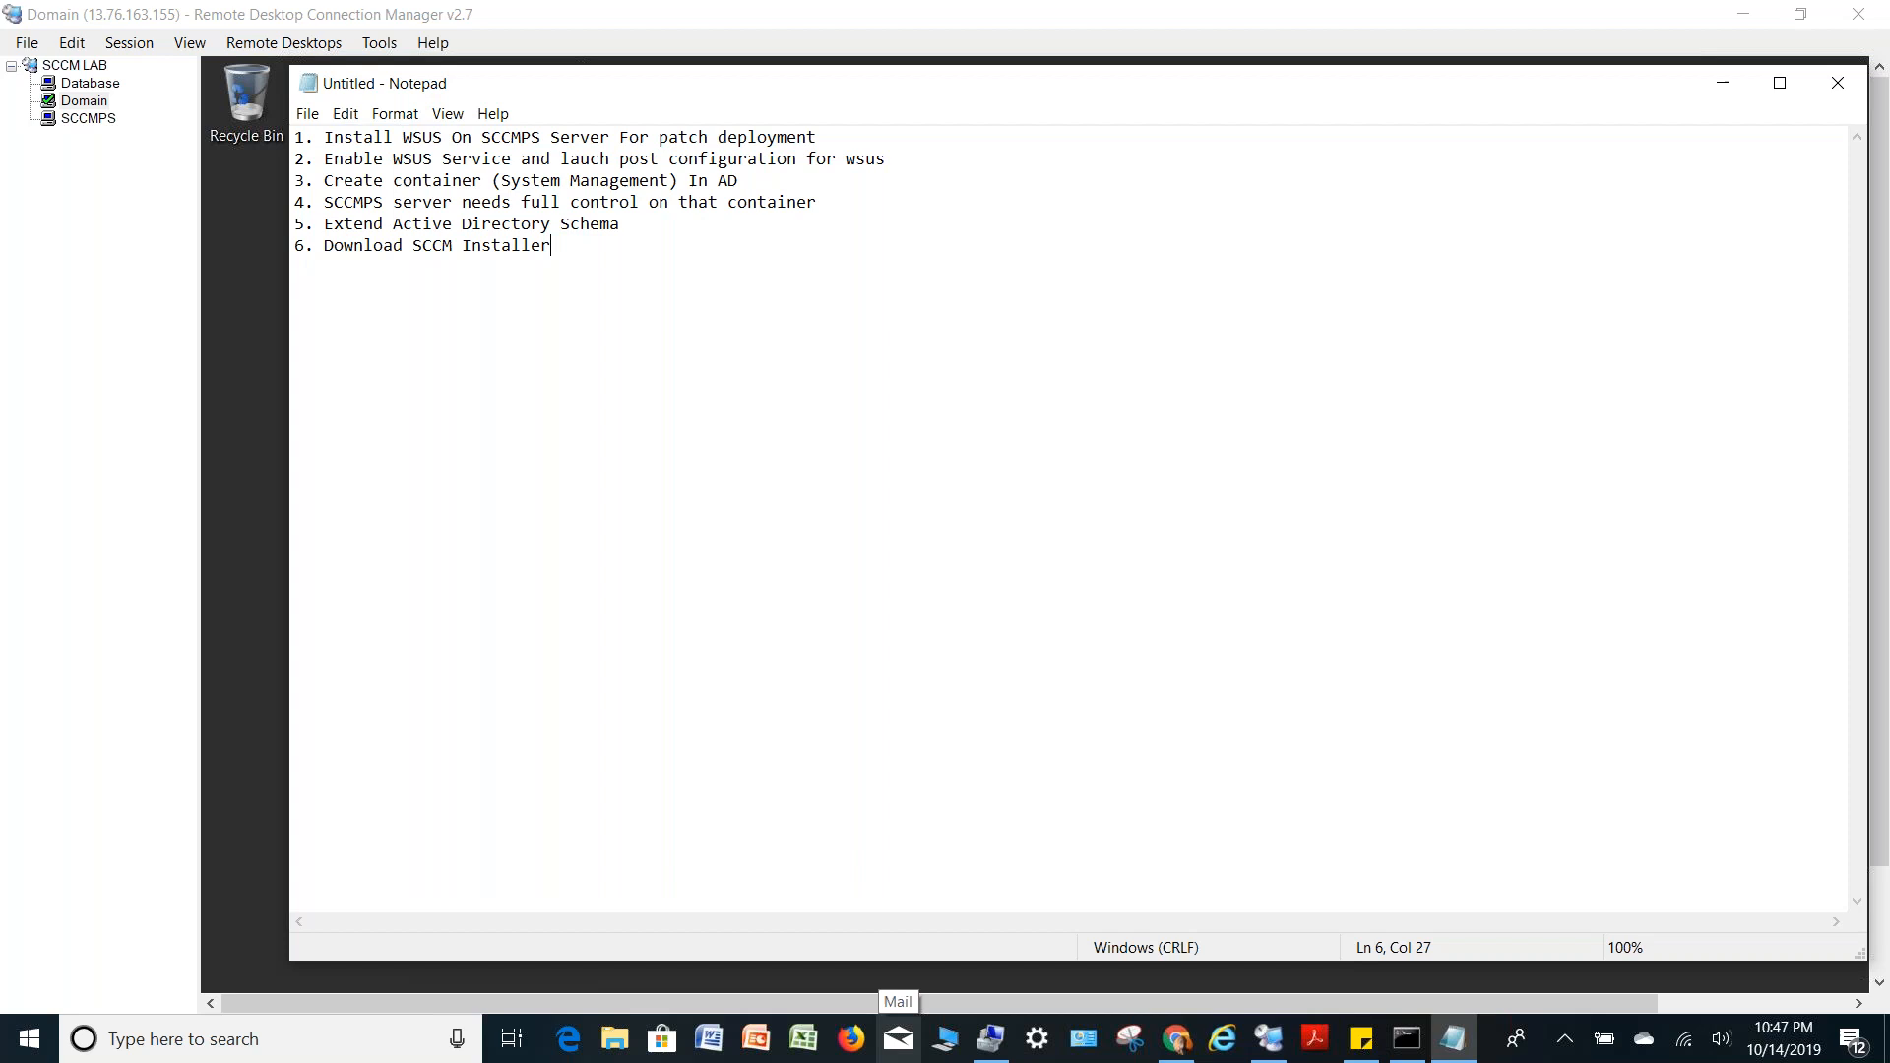
mouse_move(1432, 1038)
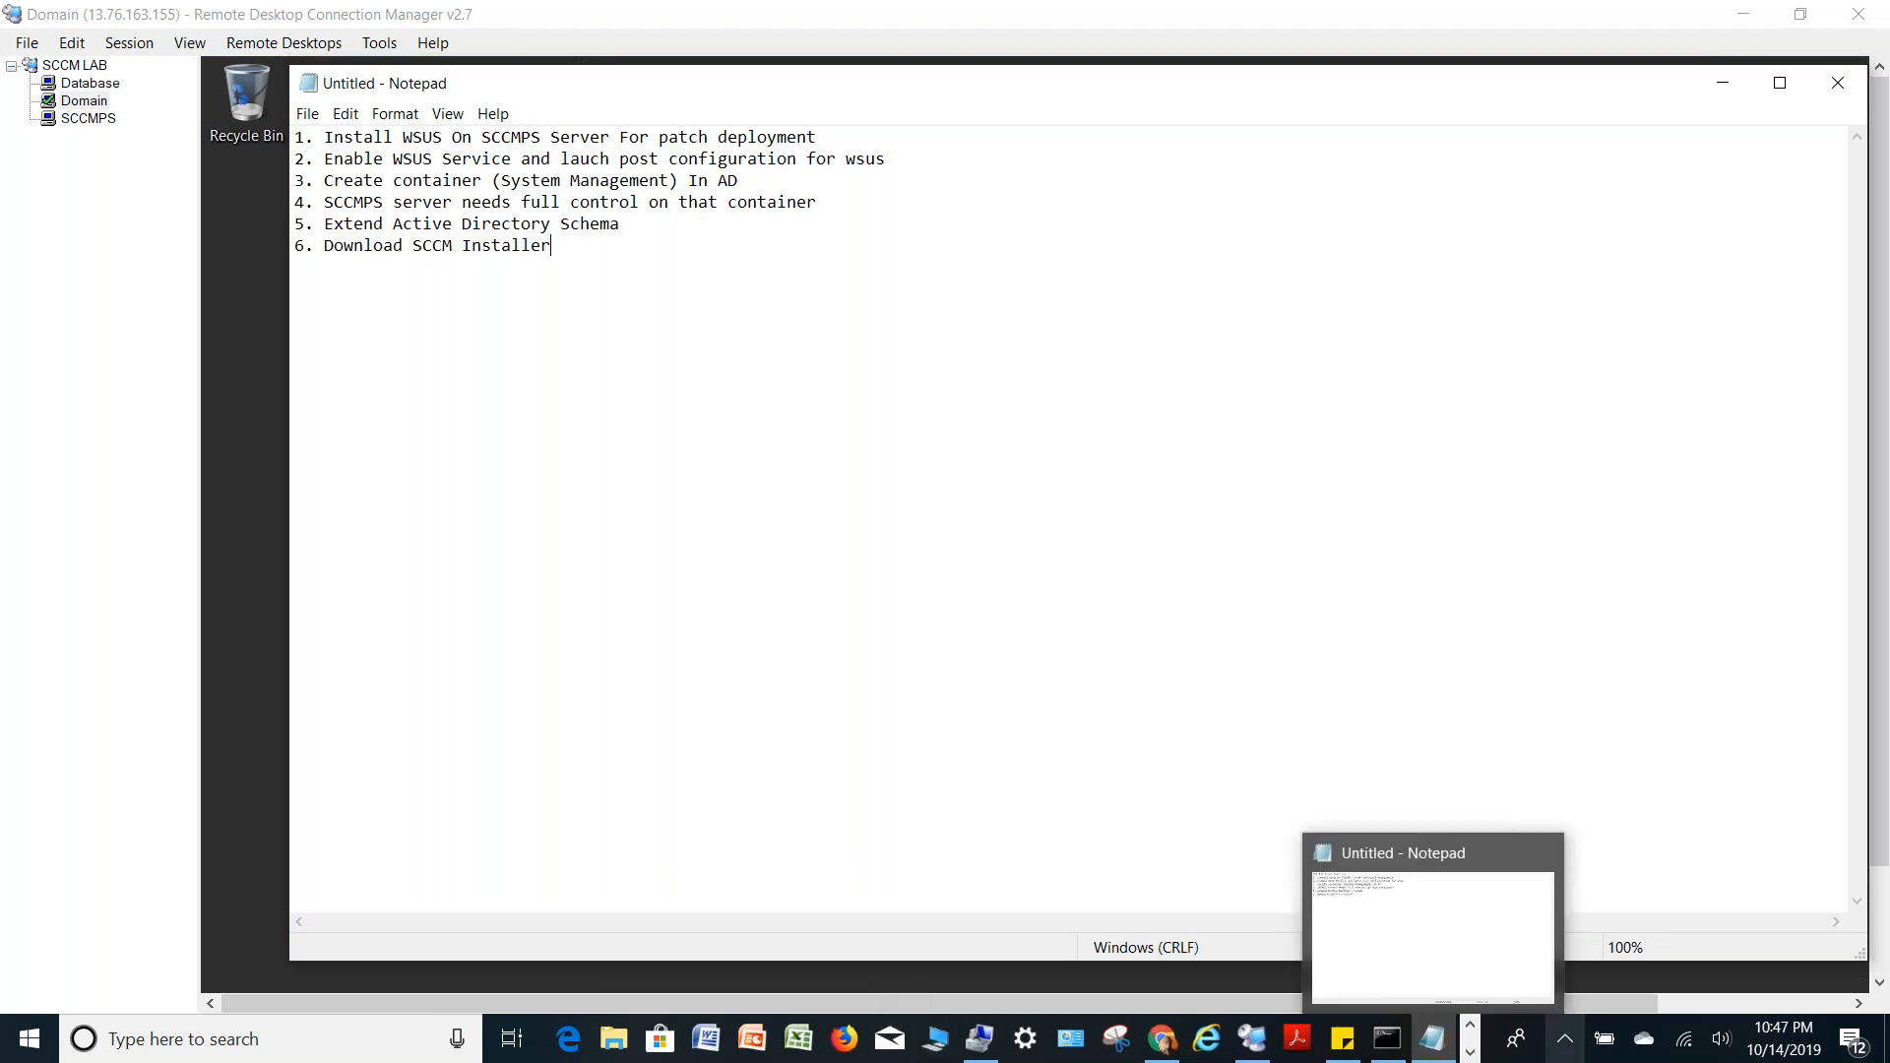
click(1758, 966)
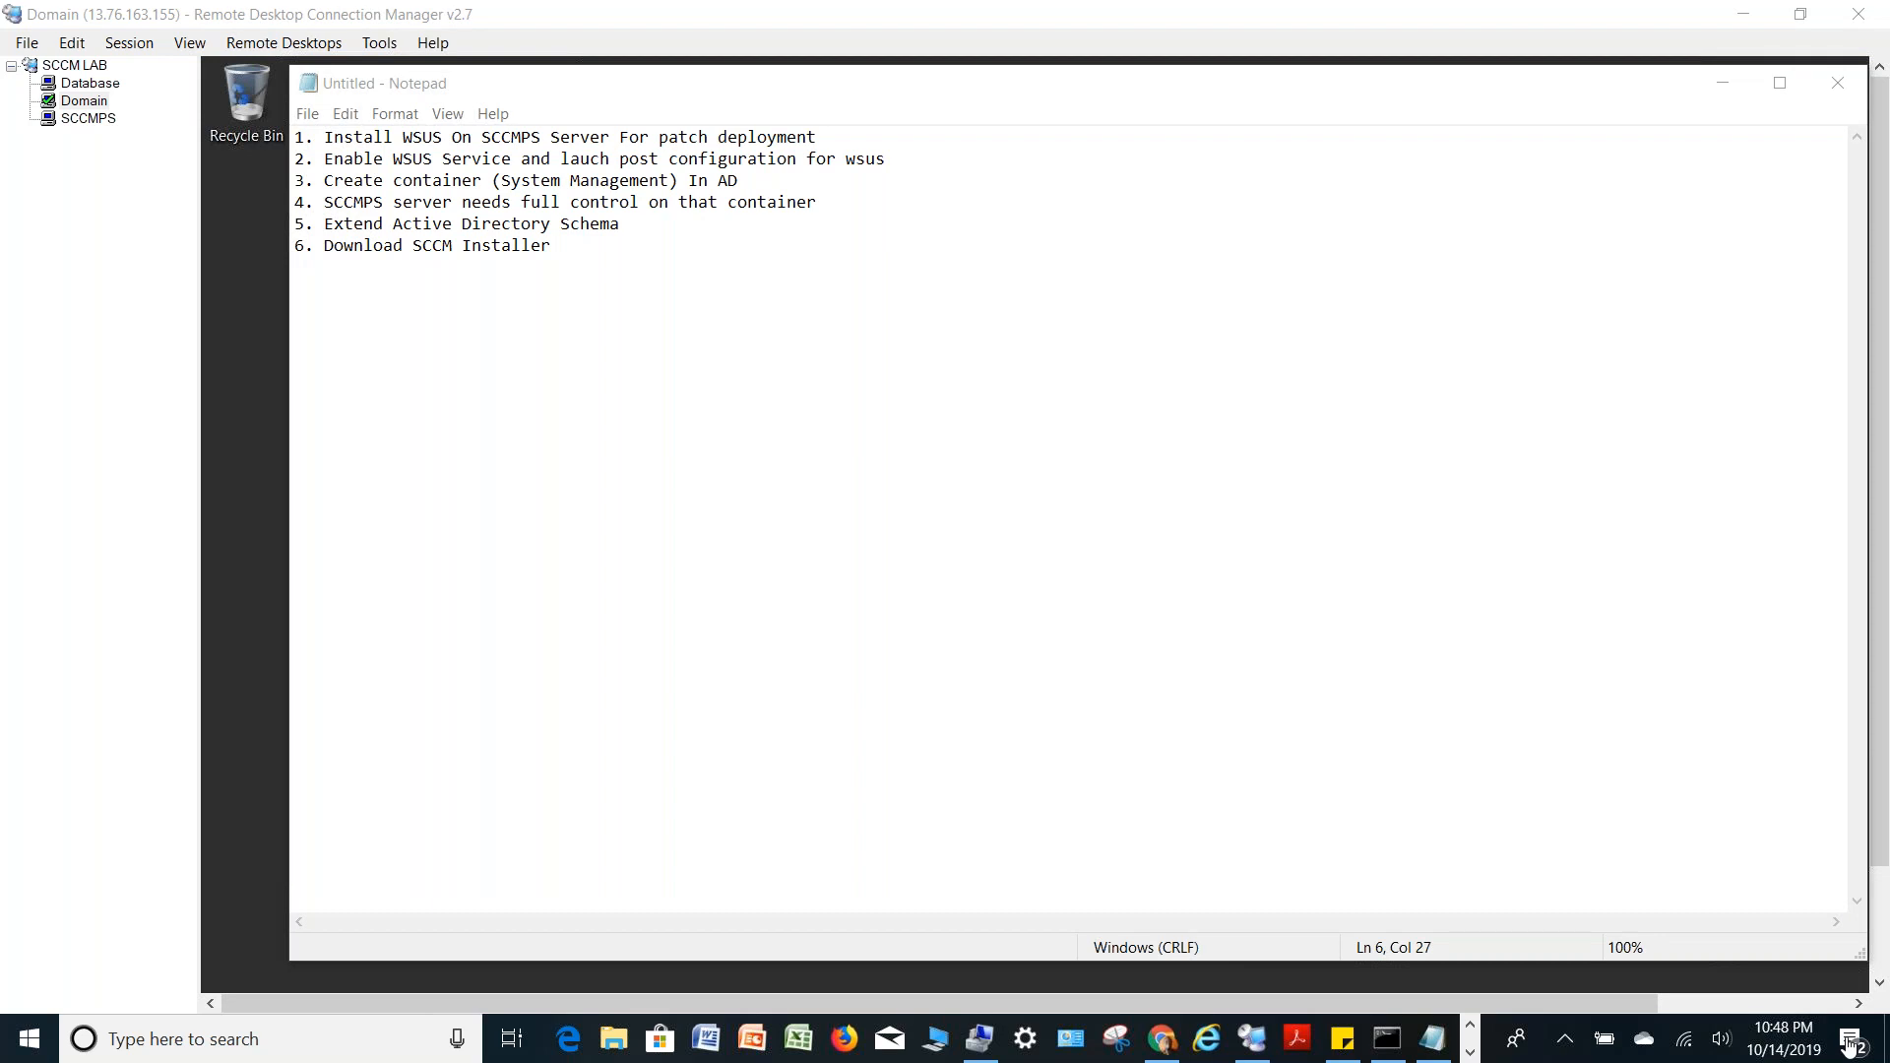
Switch to Chrome and select the Google Drive address of SC_Configmgr_SCEP_1606.exe
key(alt+Tab)
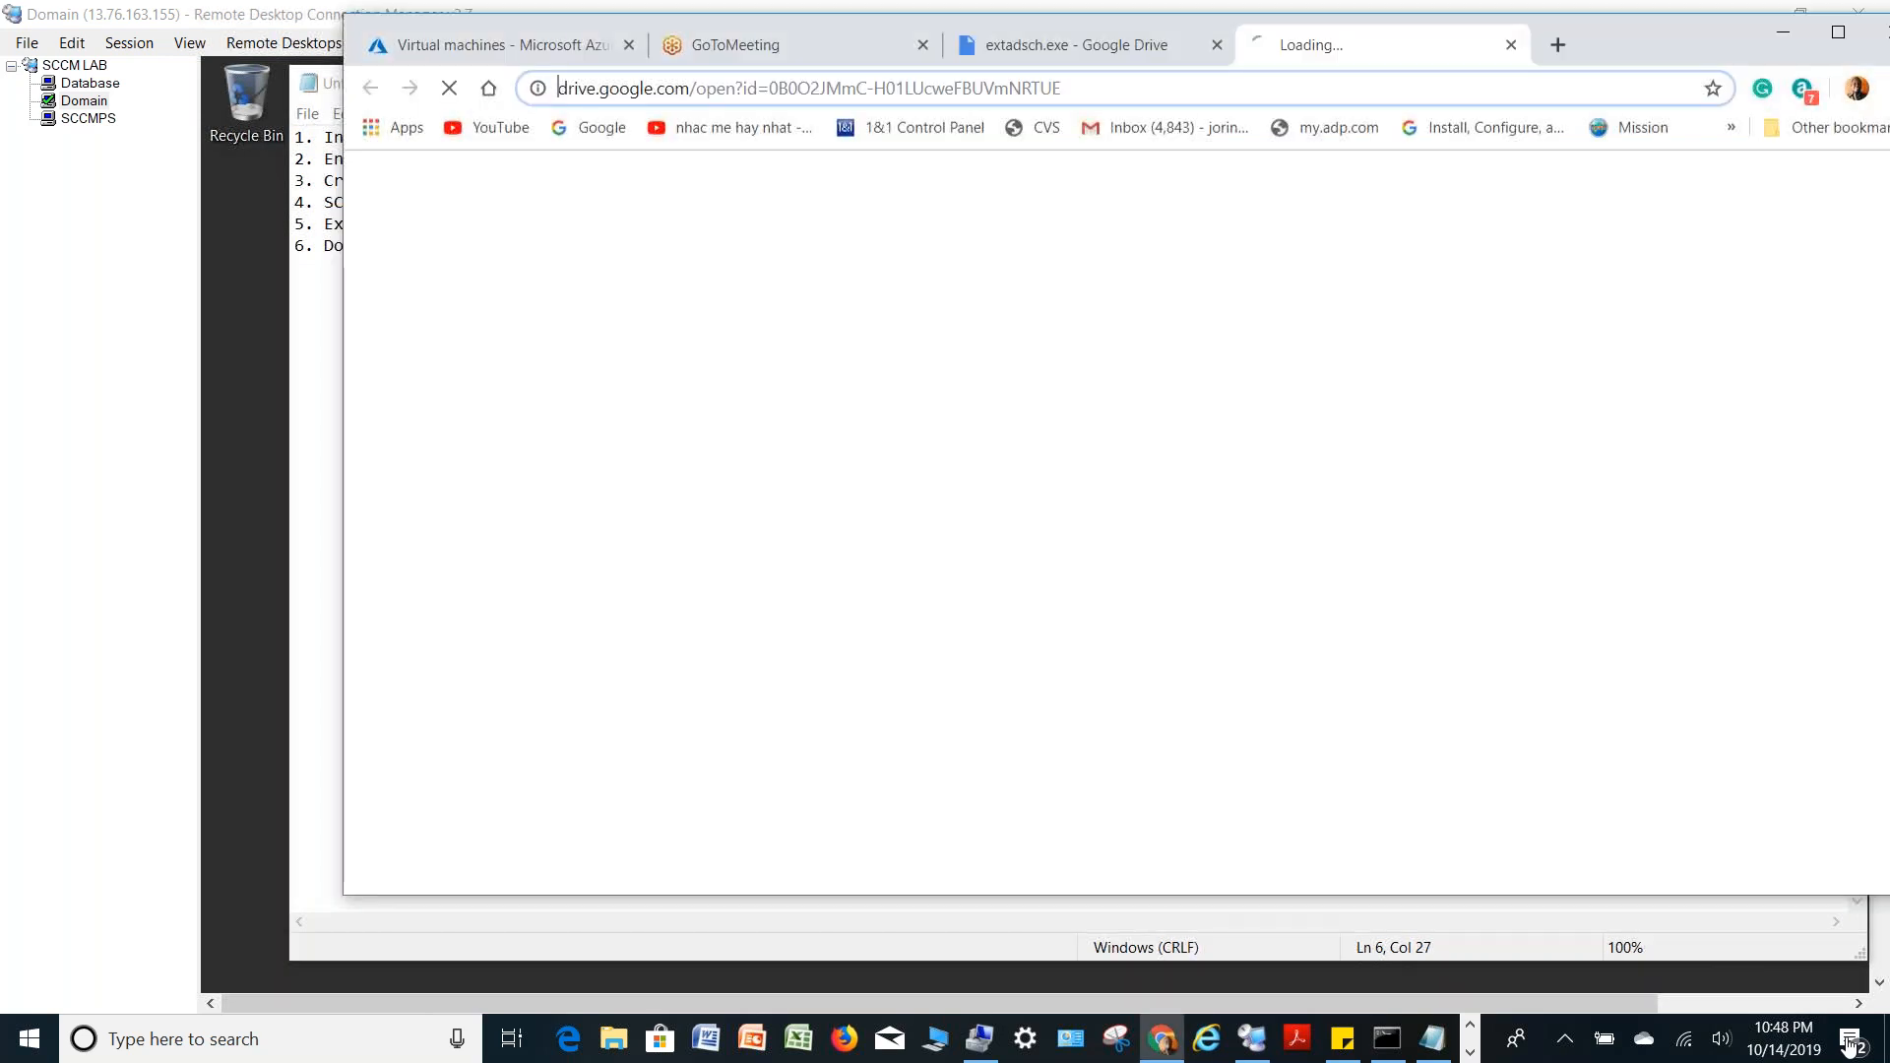
click(1330, 86)
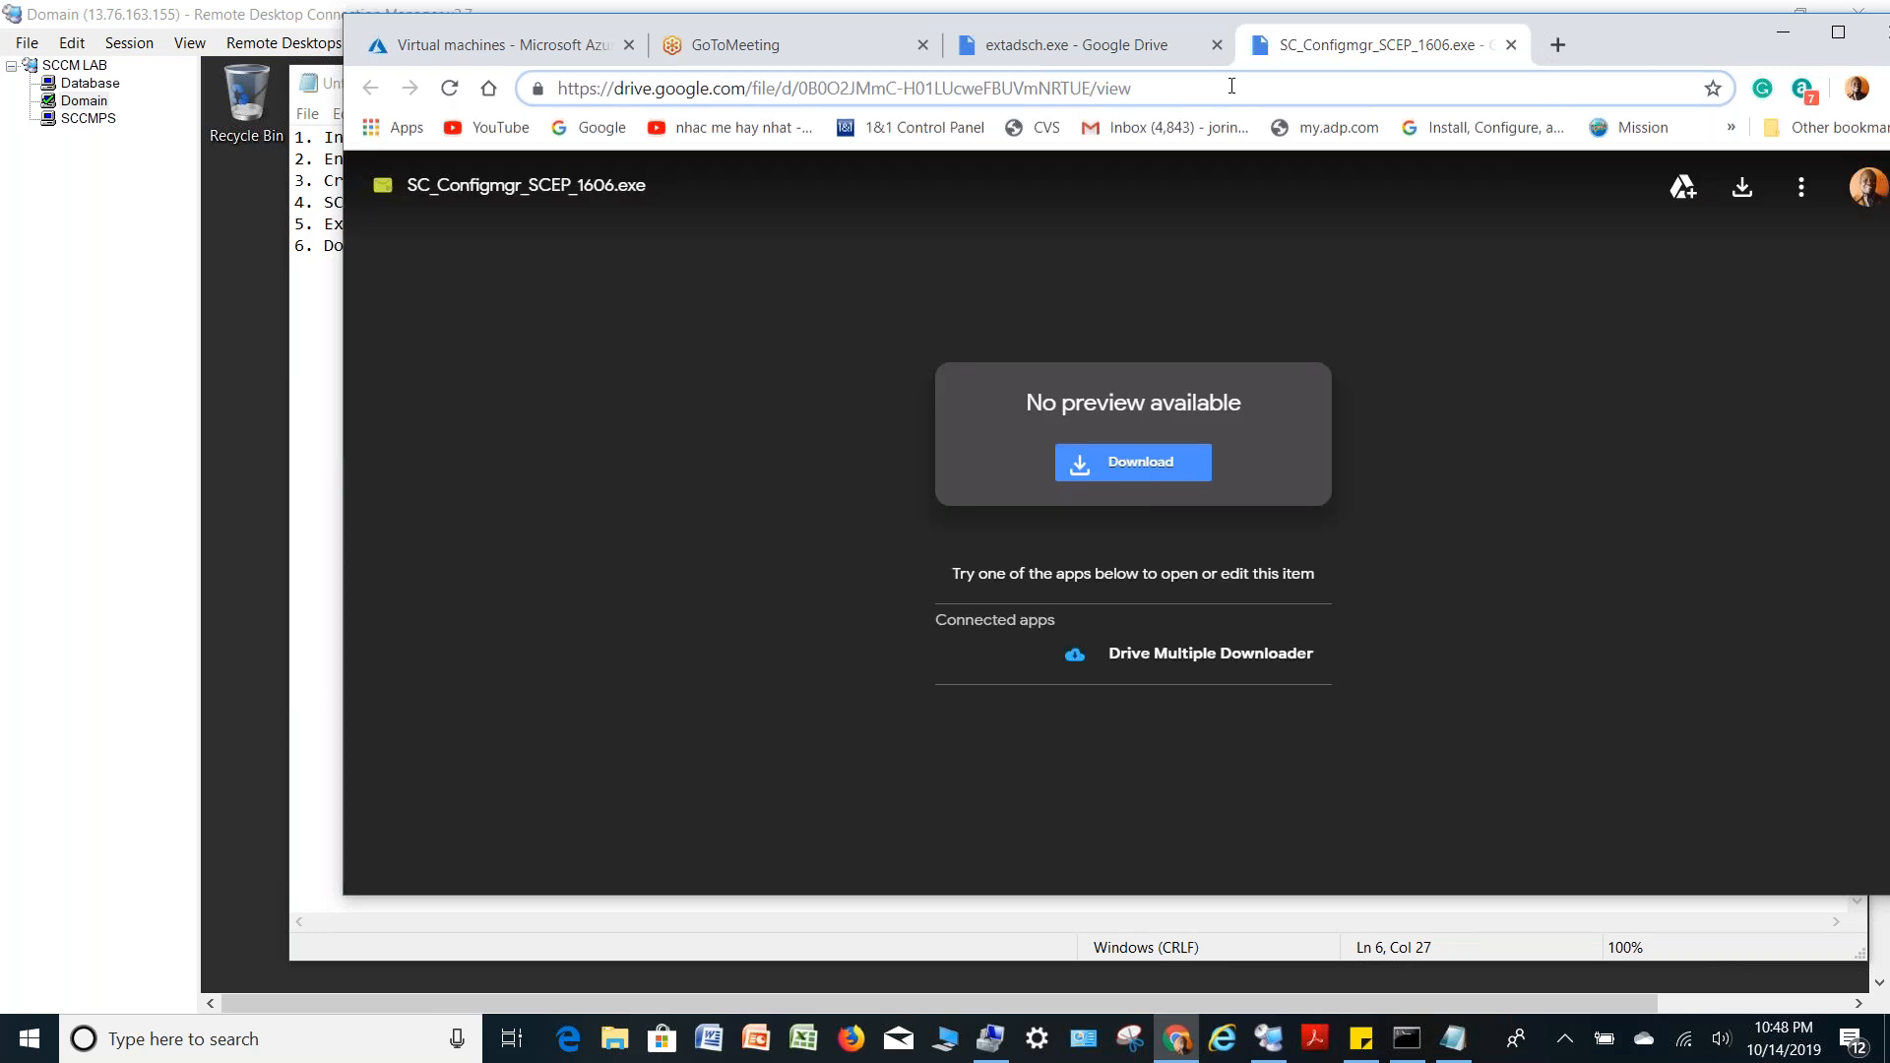
Switch to the SCCMPS server, close Server Manager and open the copied Google Drive address through Run
click(91, 119)
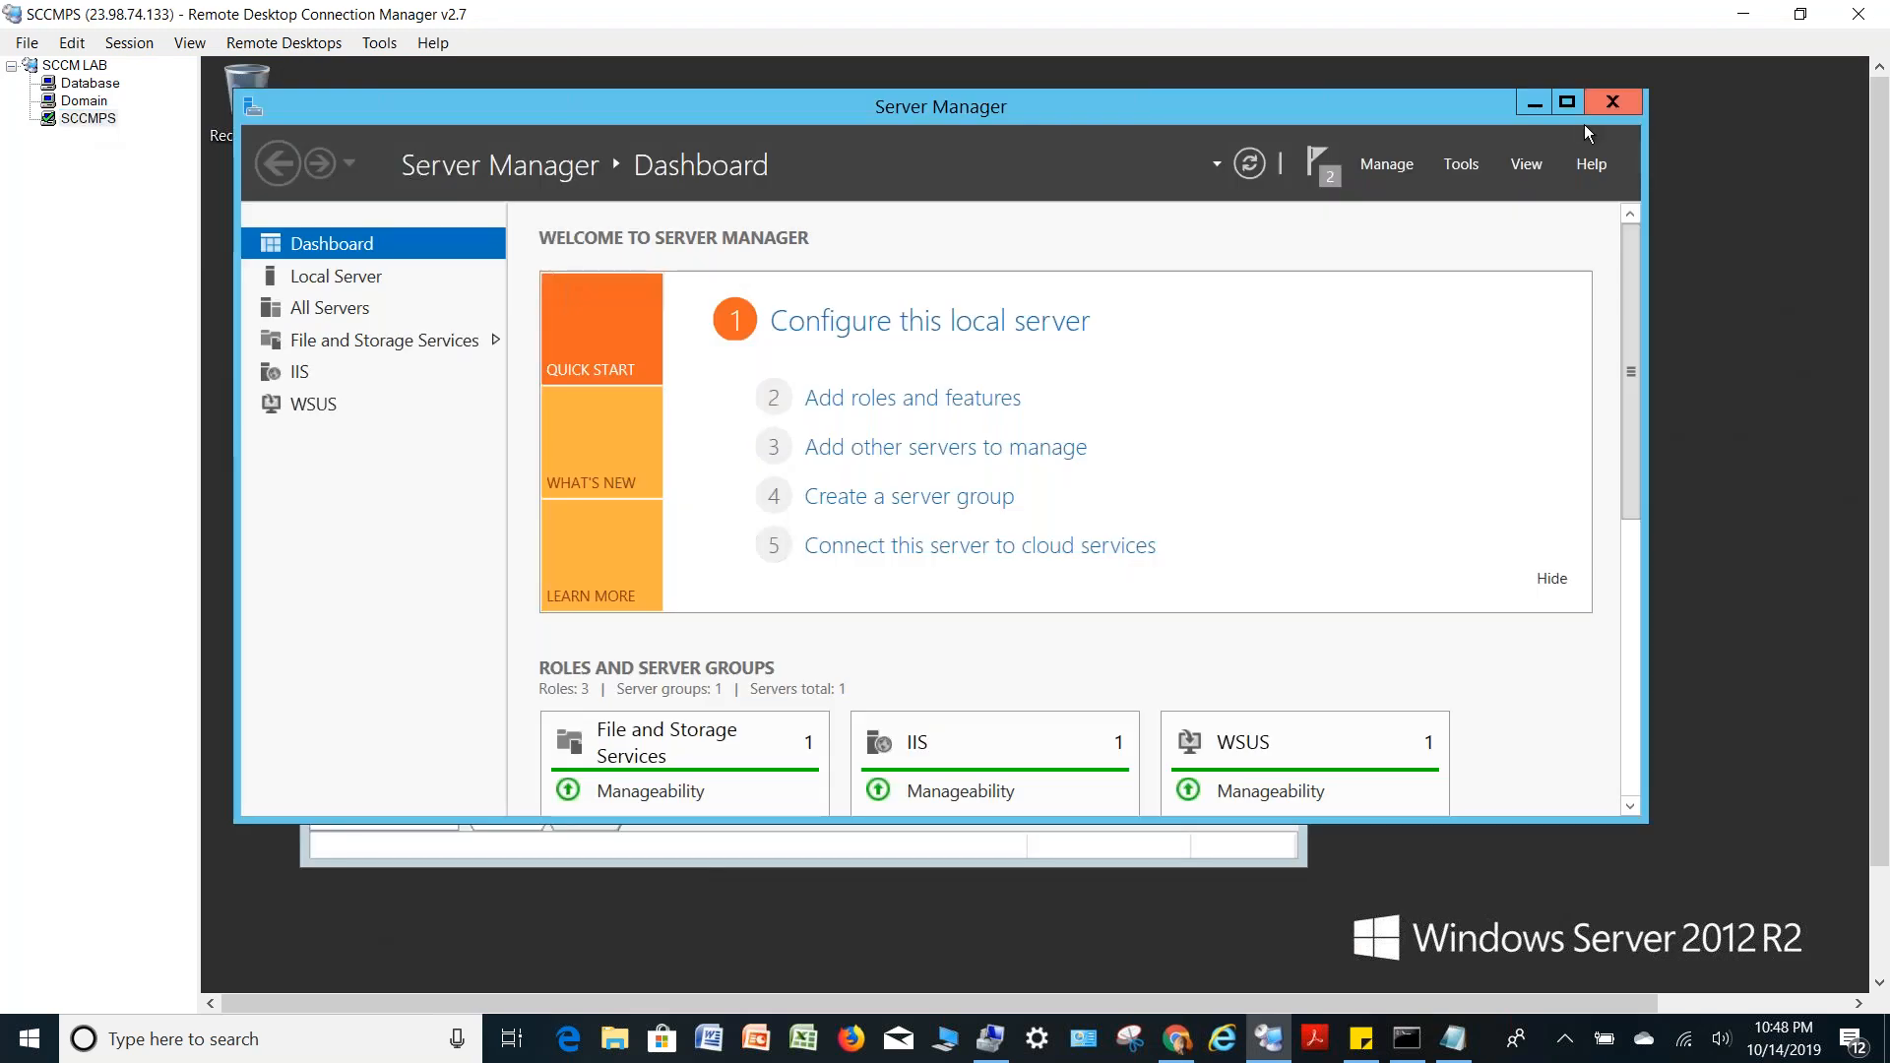
click(1611, 102)
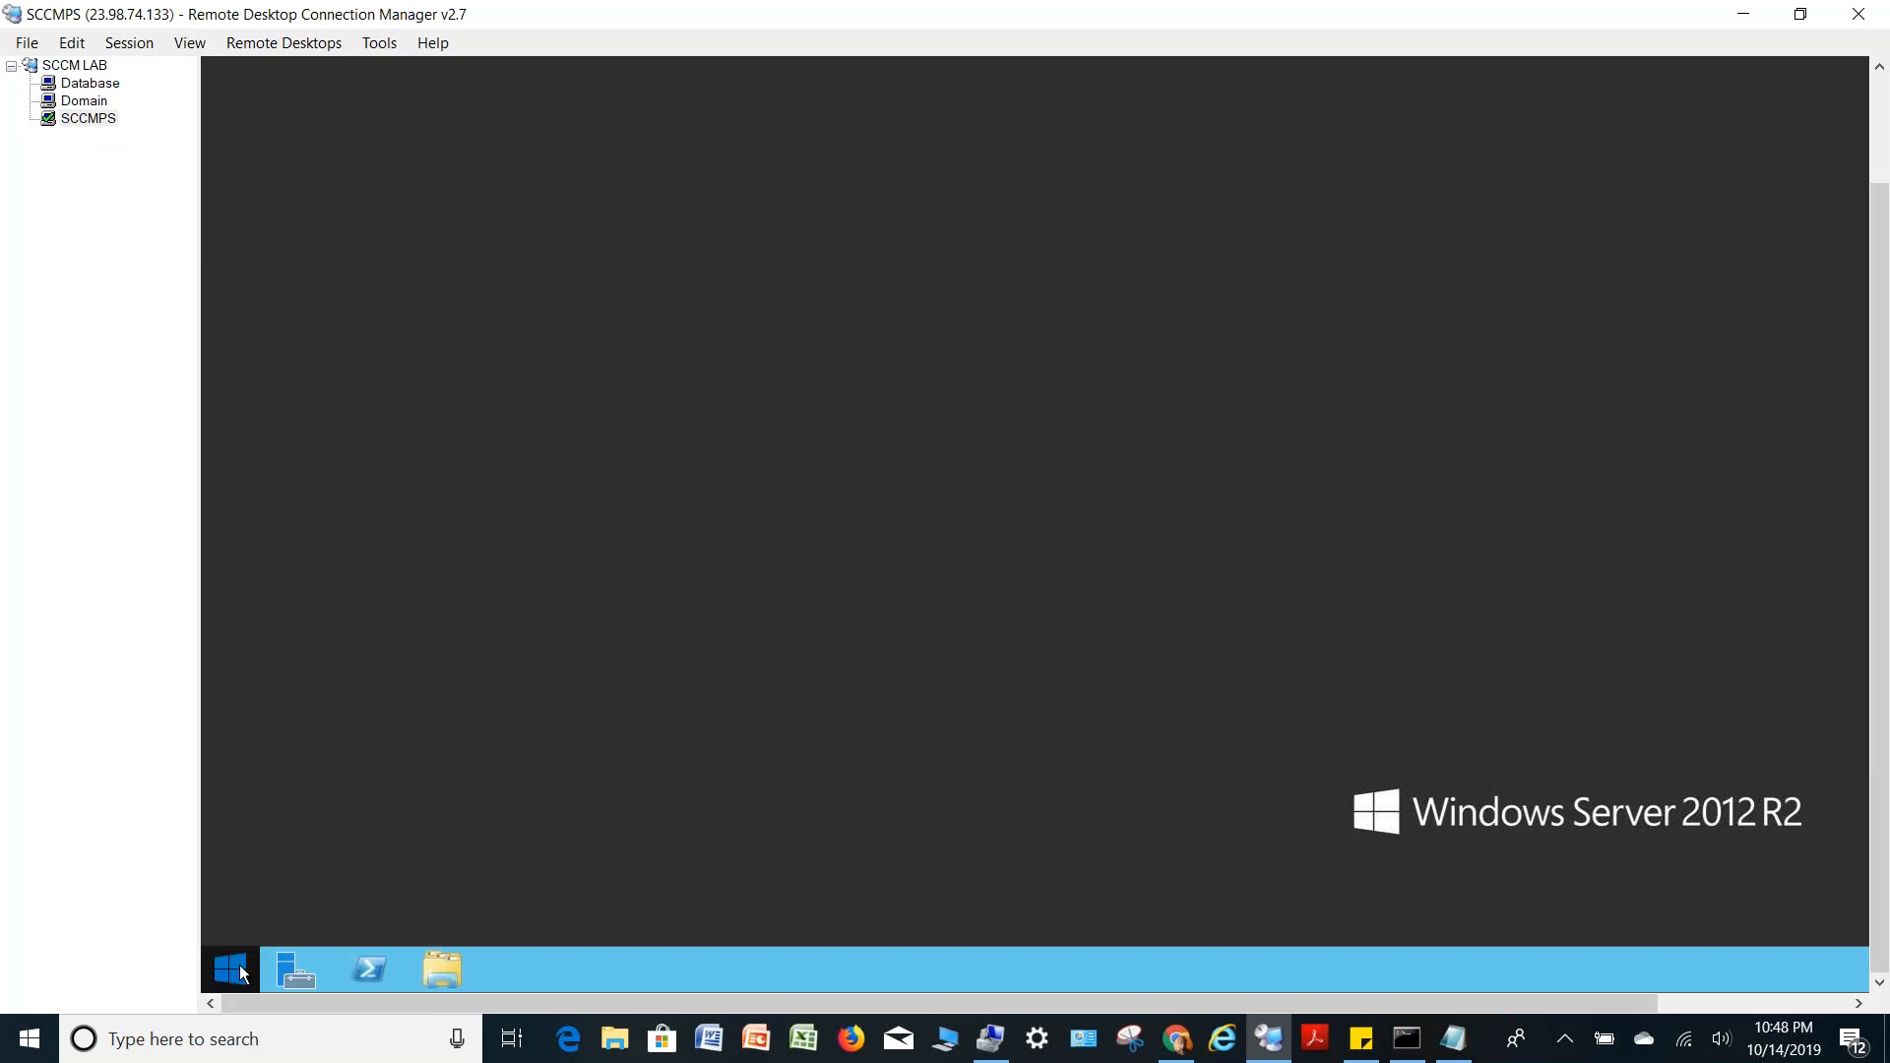
right_click(246, 969)
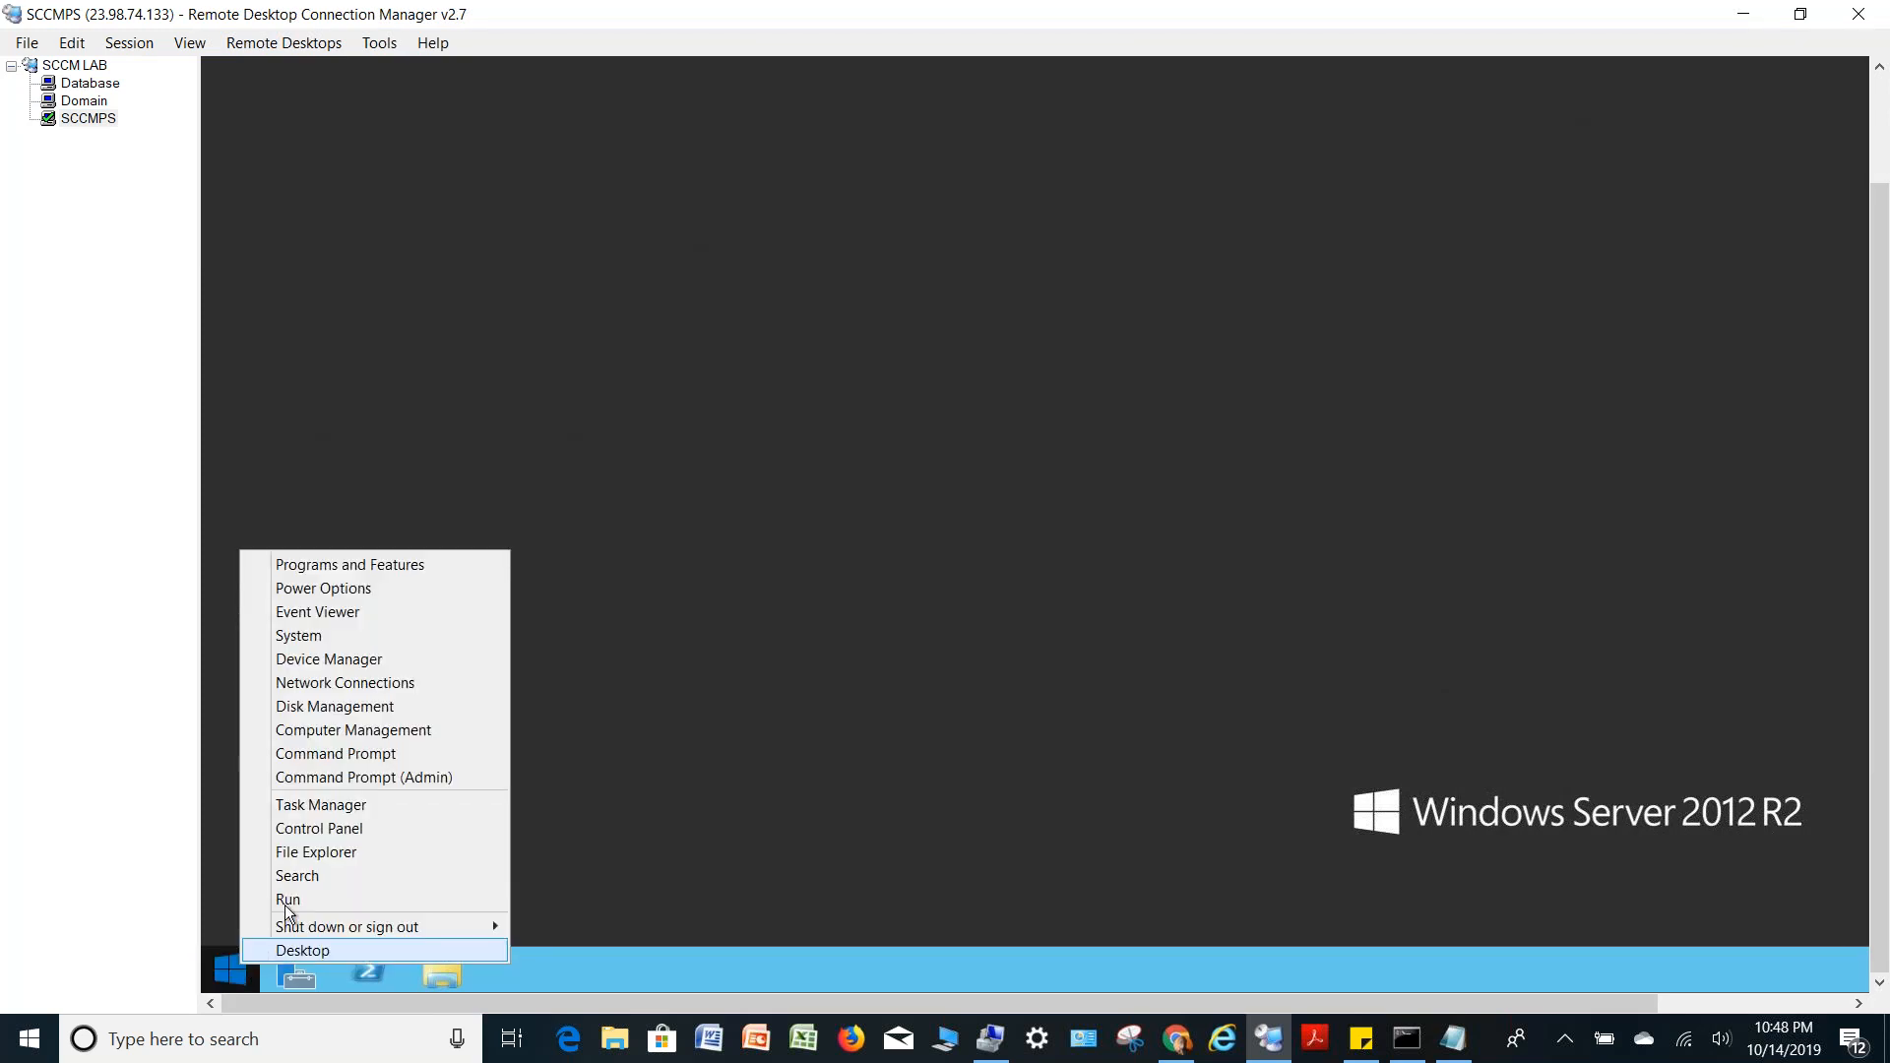
click(317, 897)
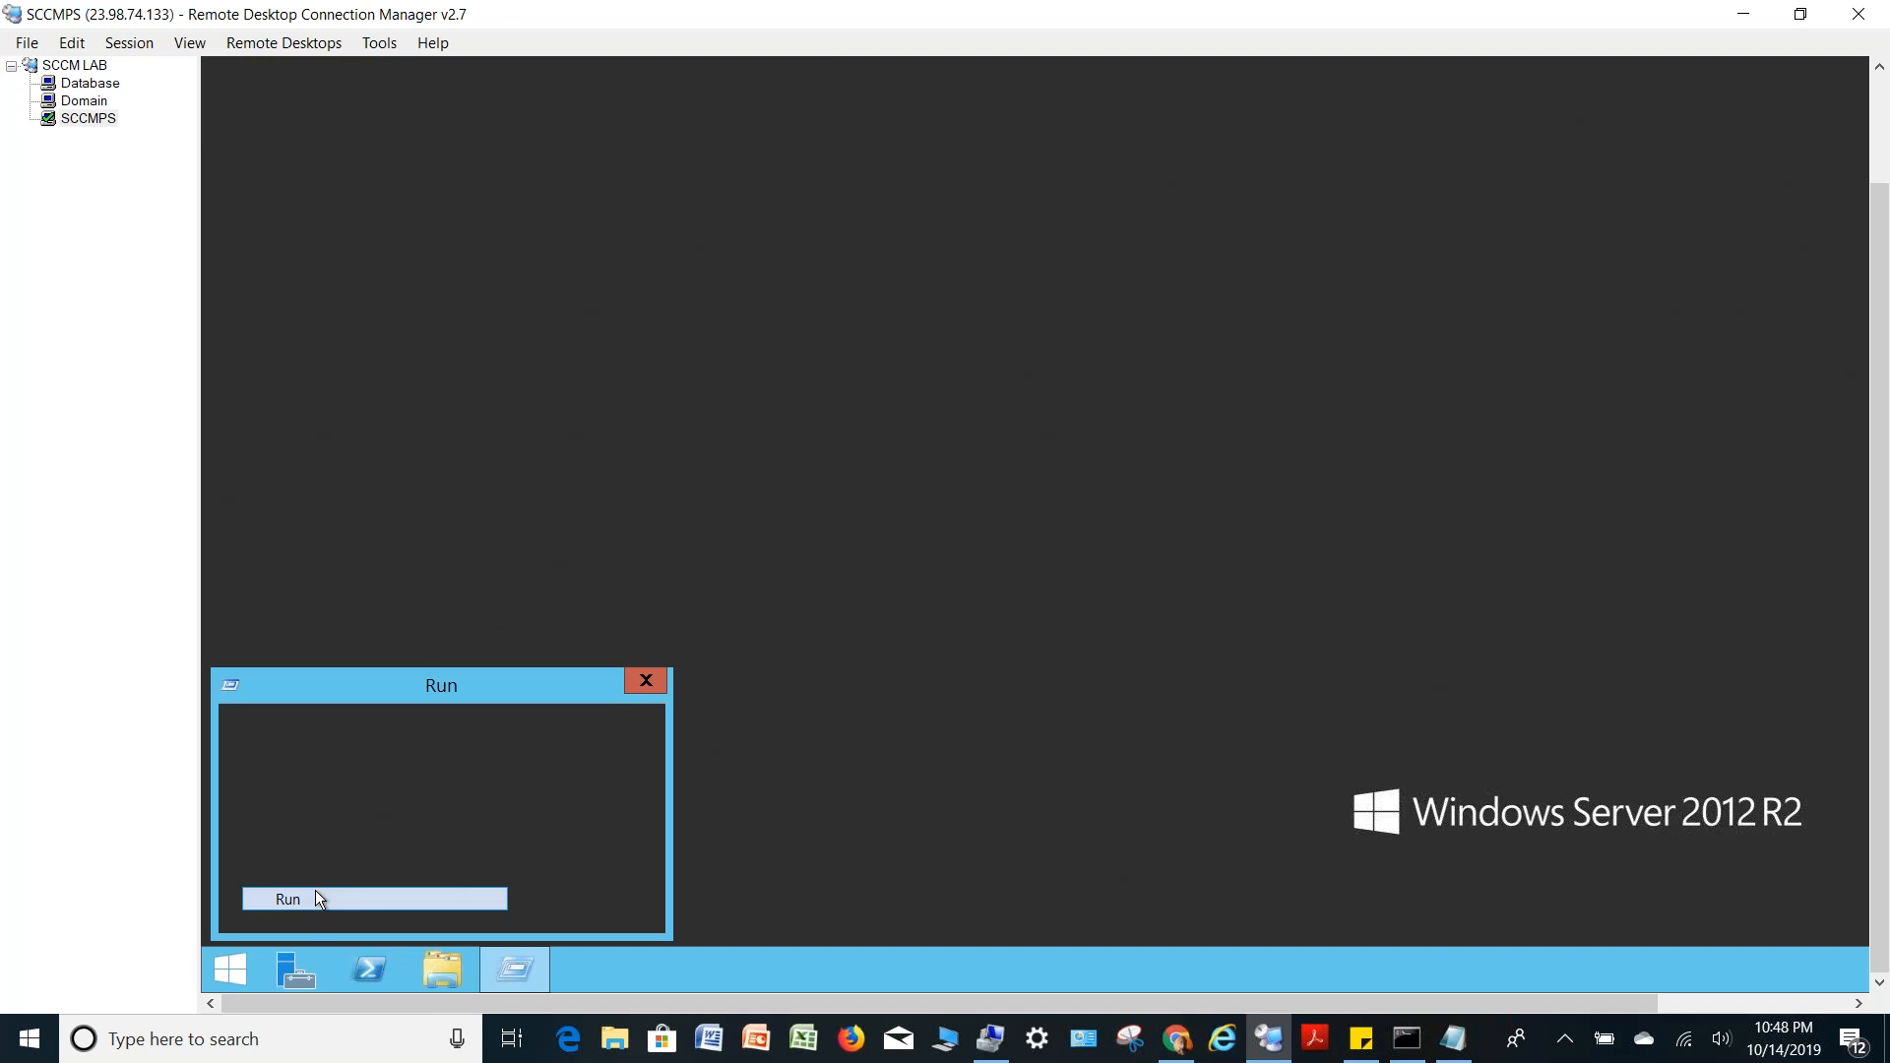
key(ctrl+v)
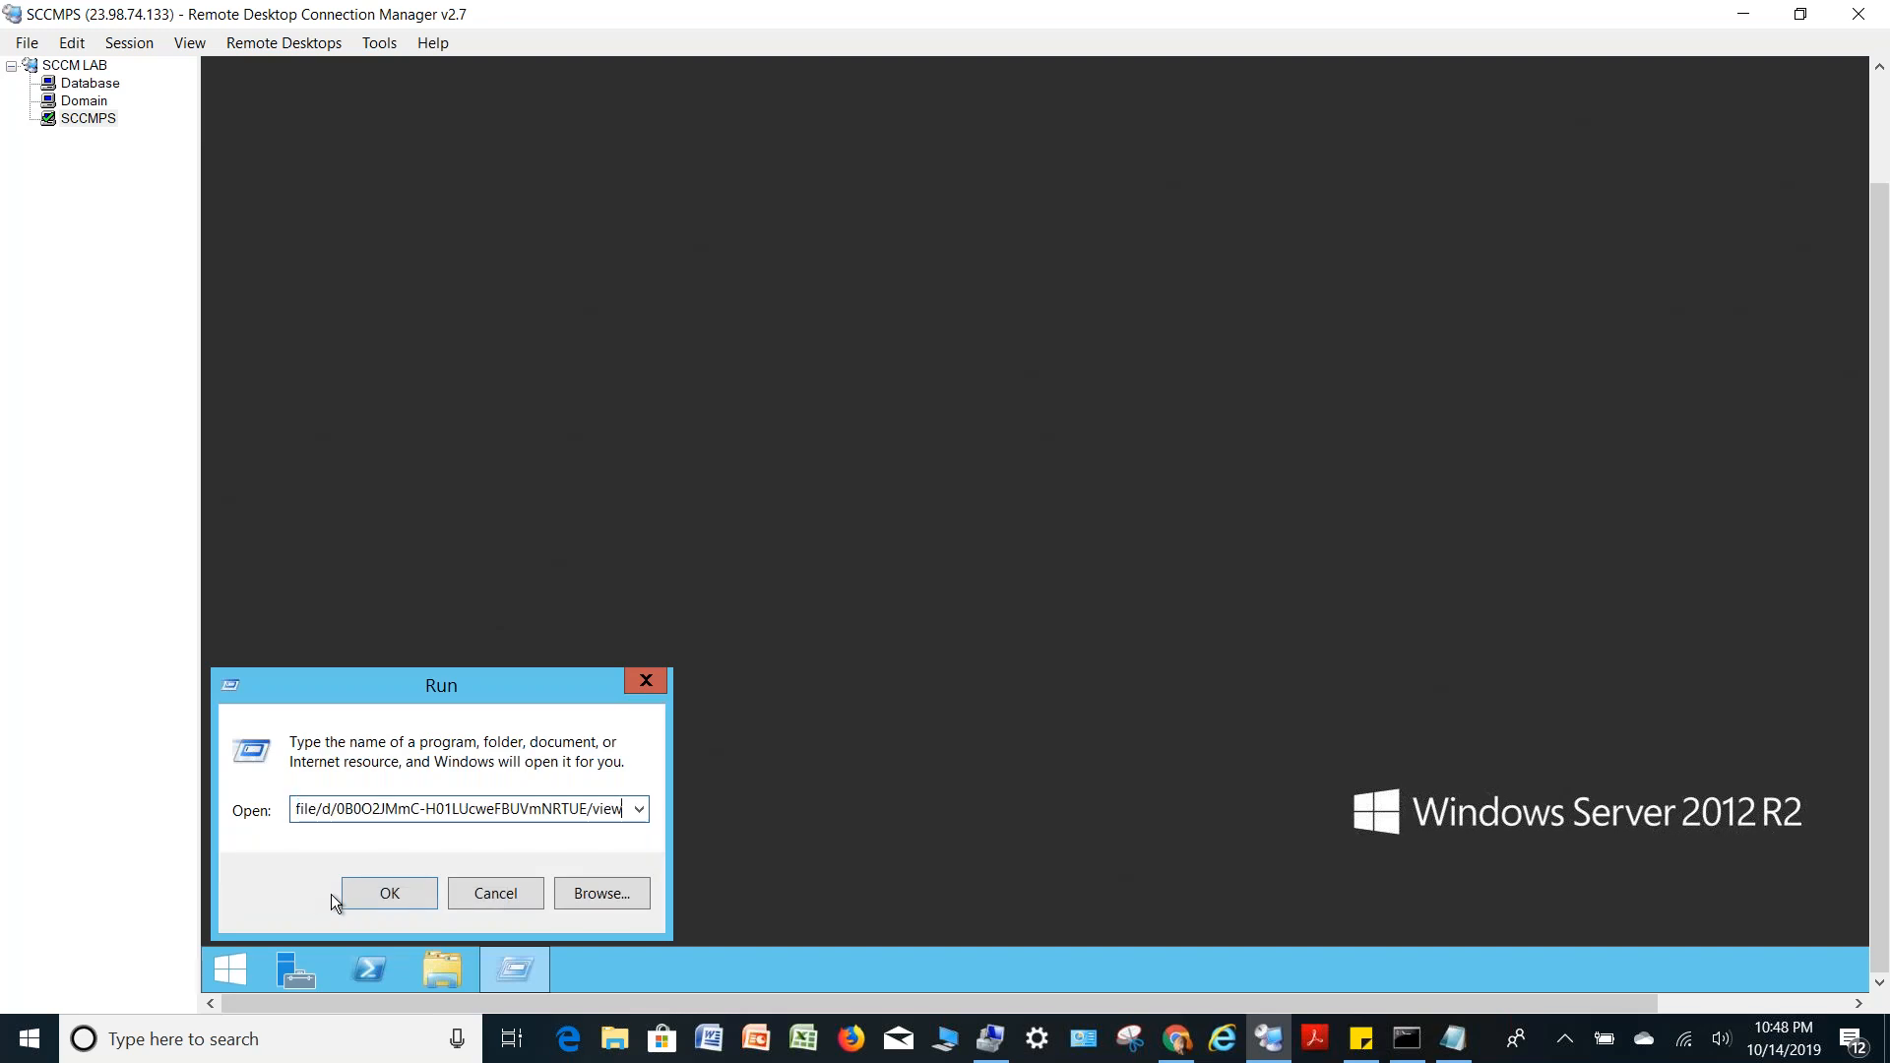
click(394, 897)
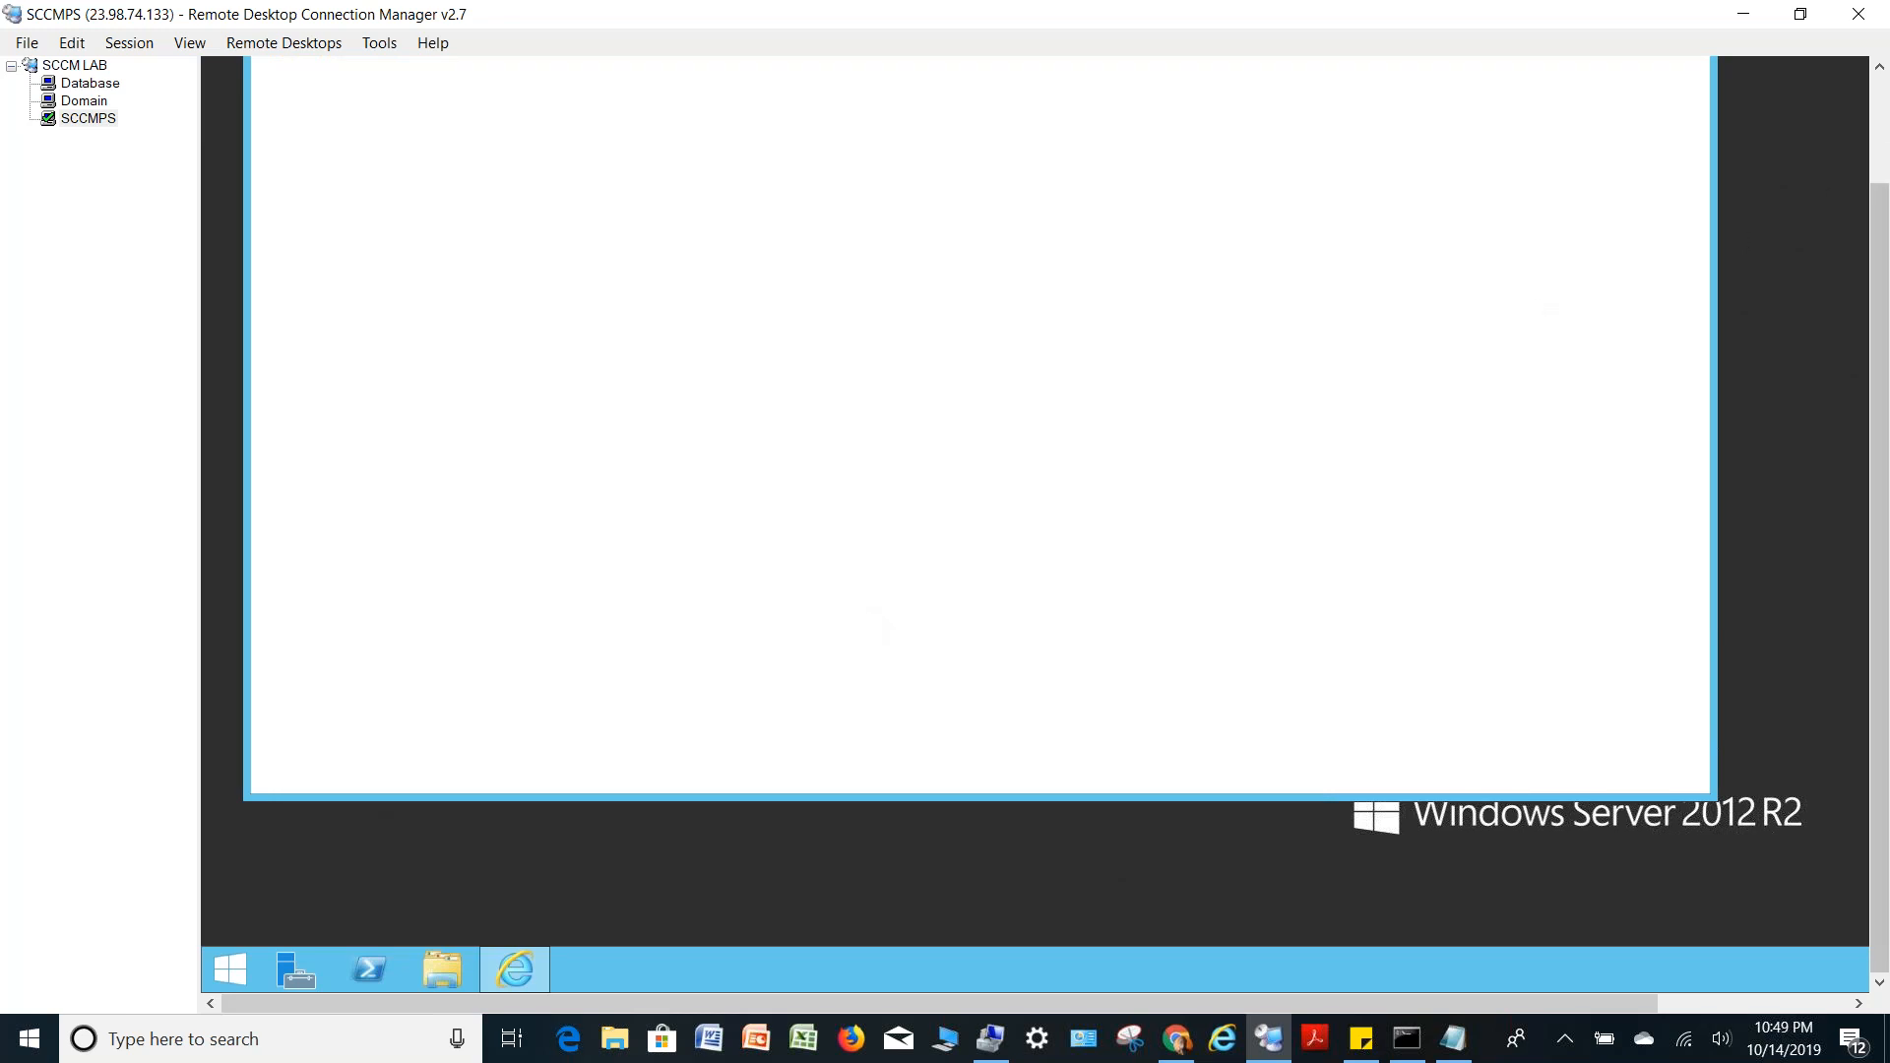
Download SC_Configmgr_SCEP_1606.exe from Google Drive despite the missing virus scan and save it on SCCMPS
click(1881, 123)
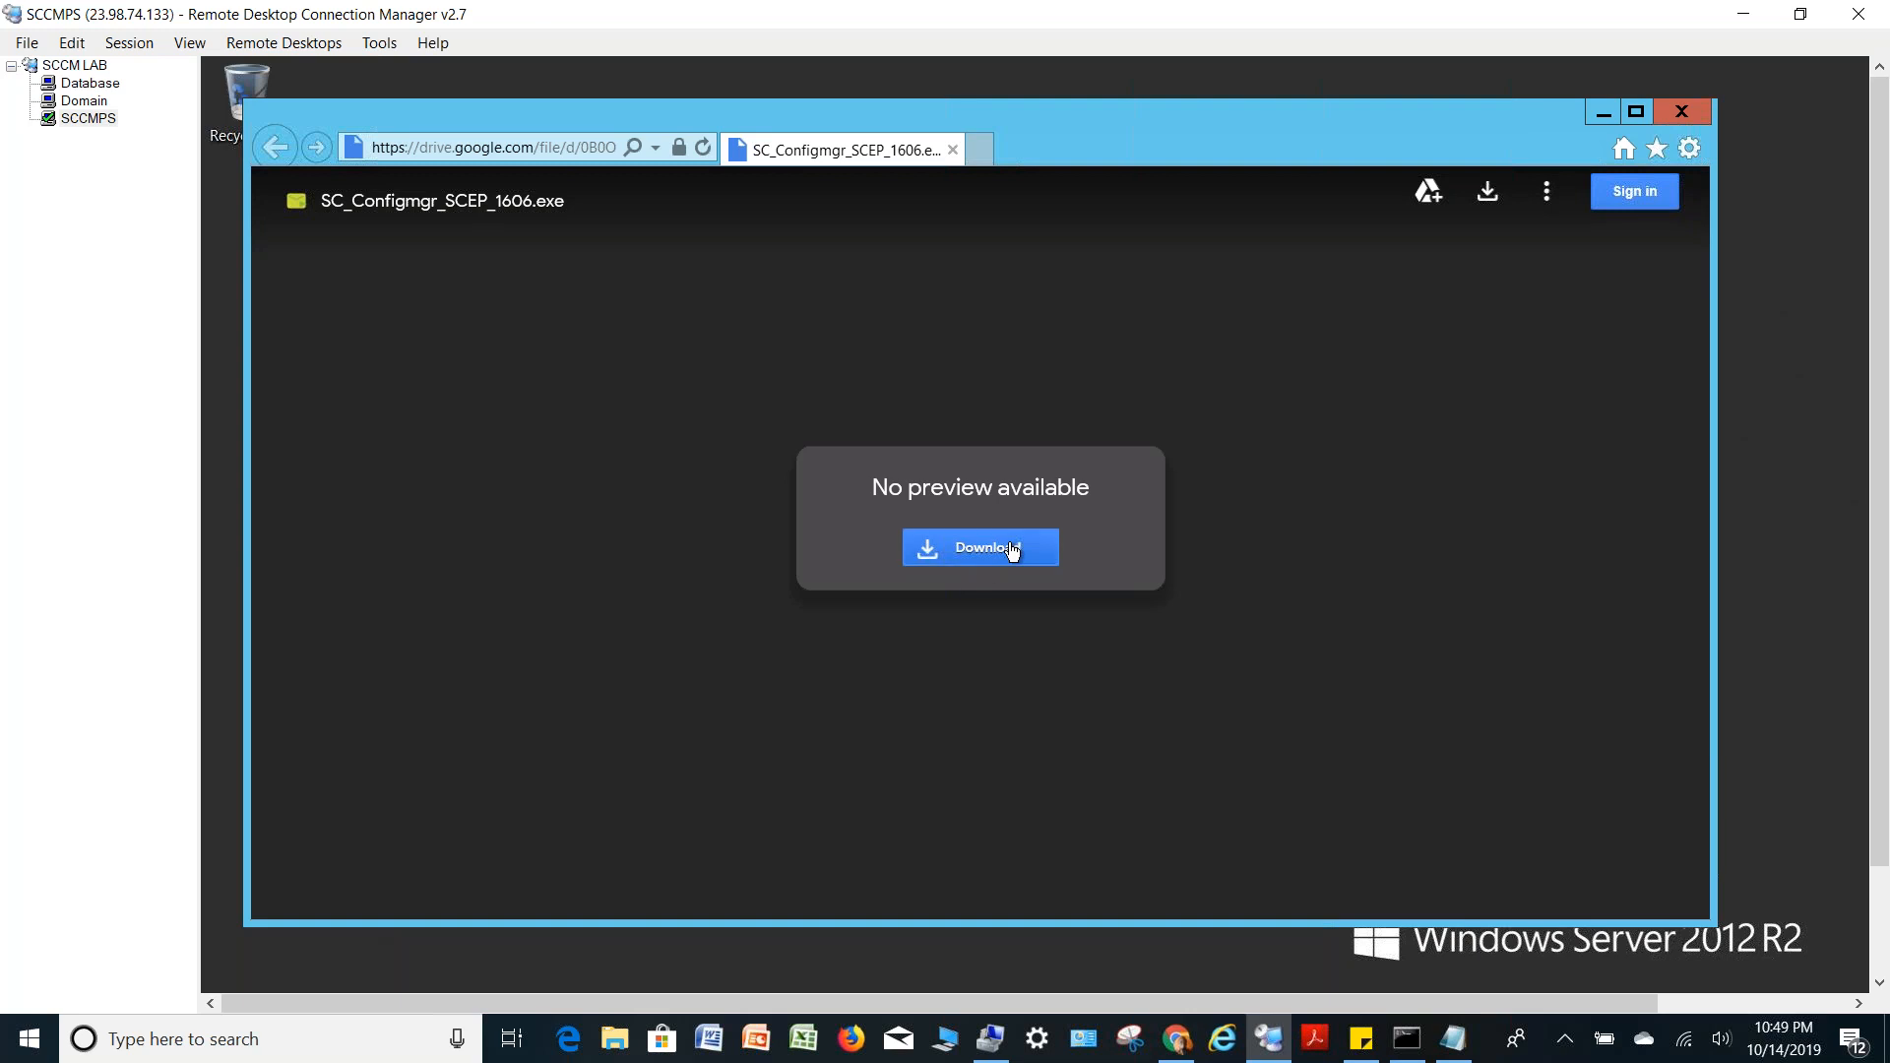
click(1013, 551)
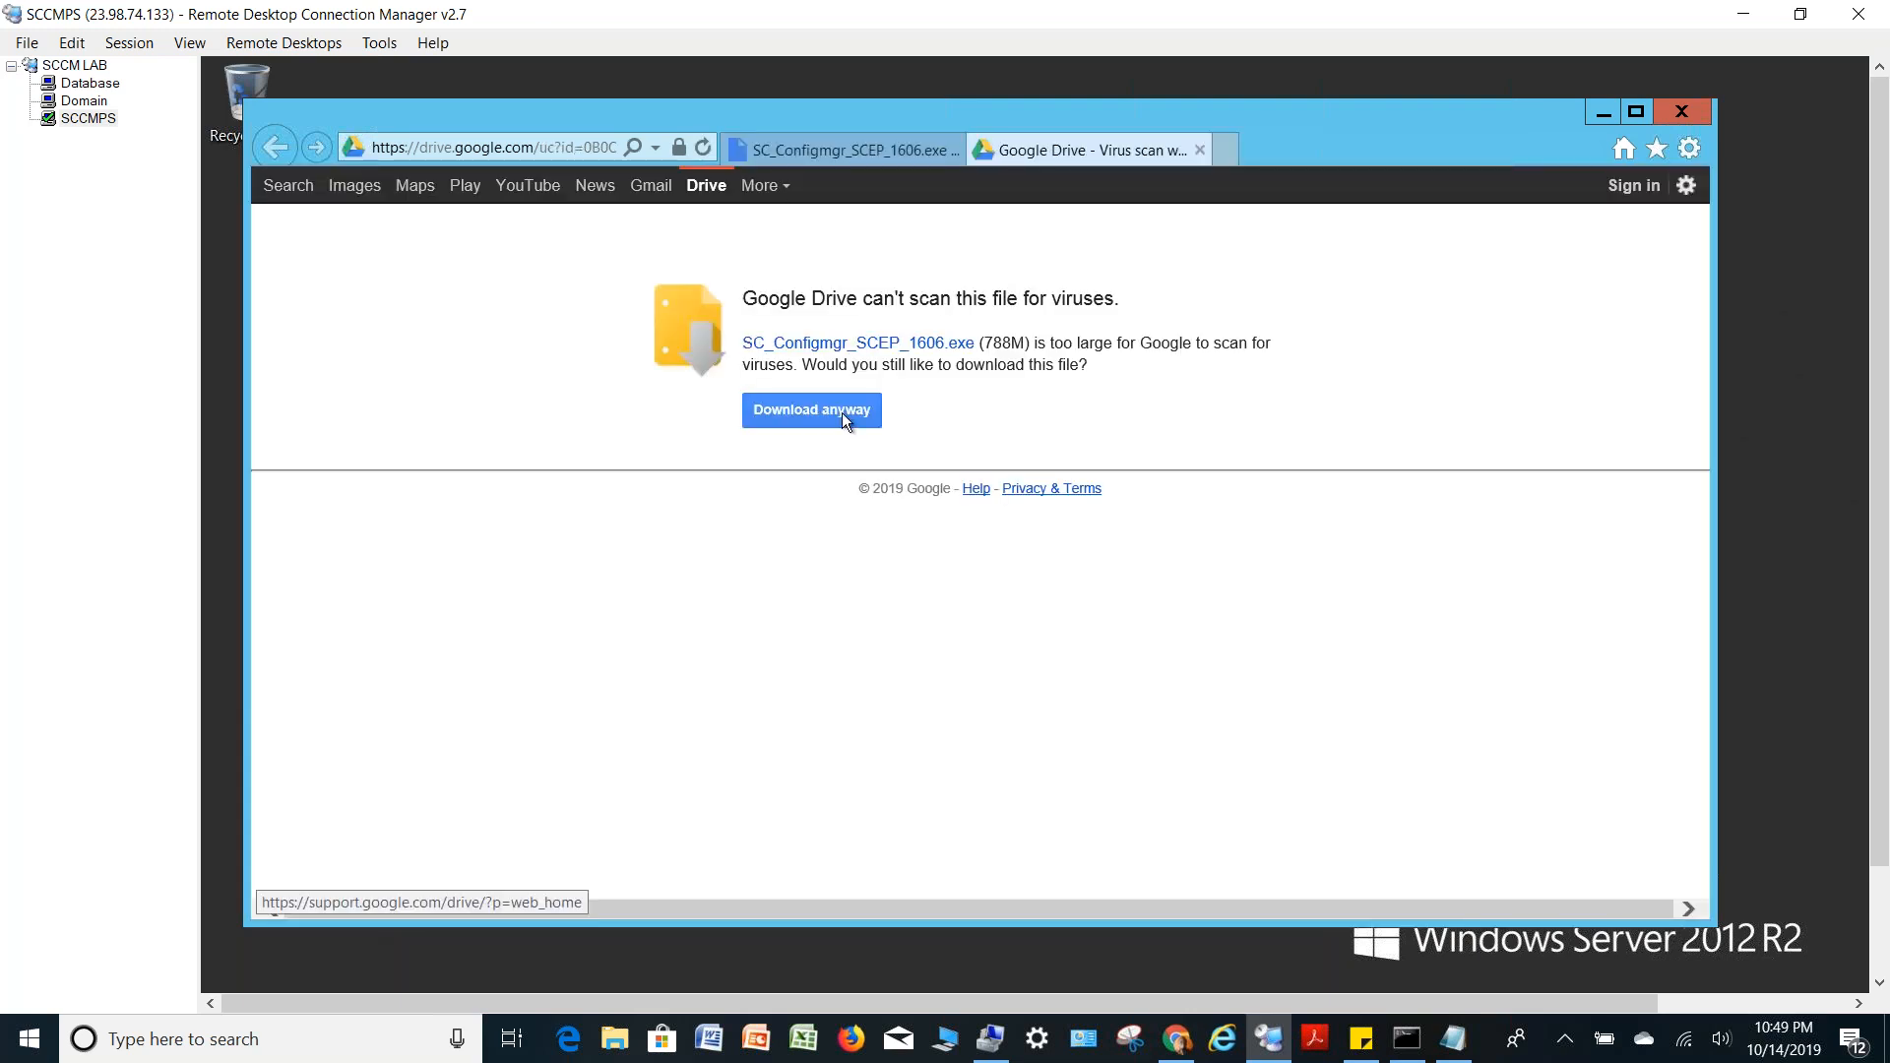
click(842, 412)
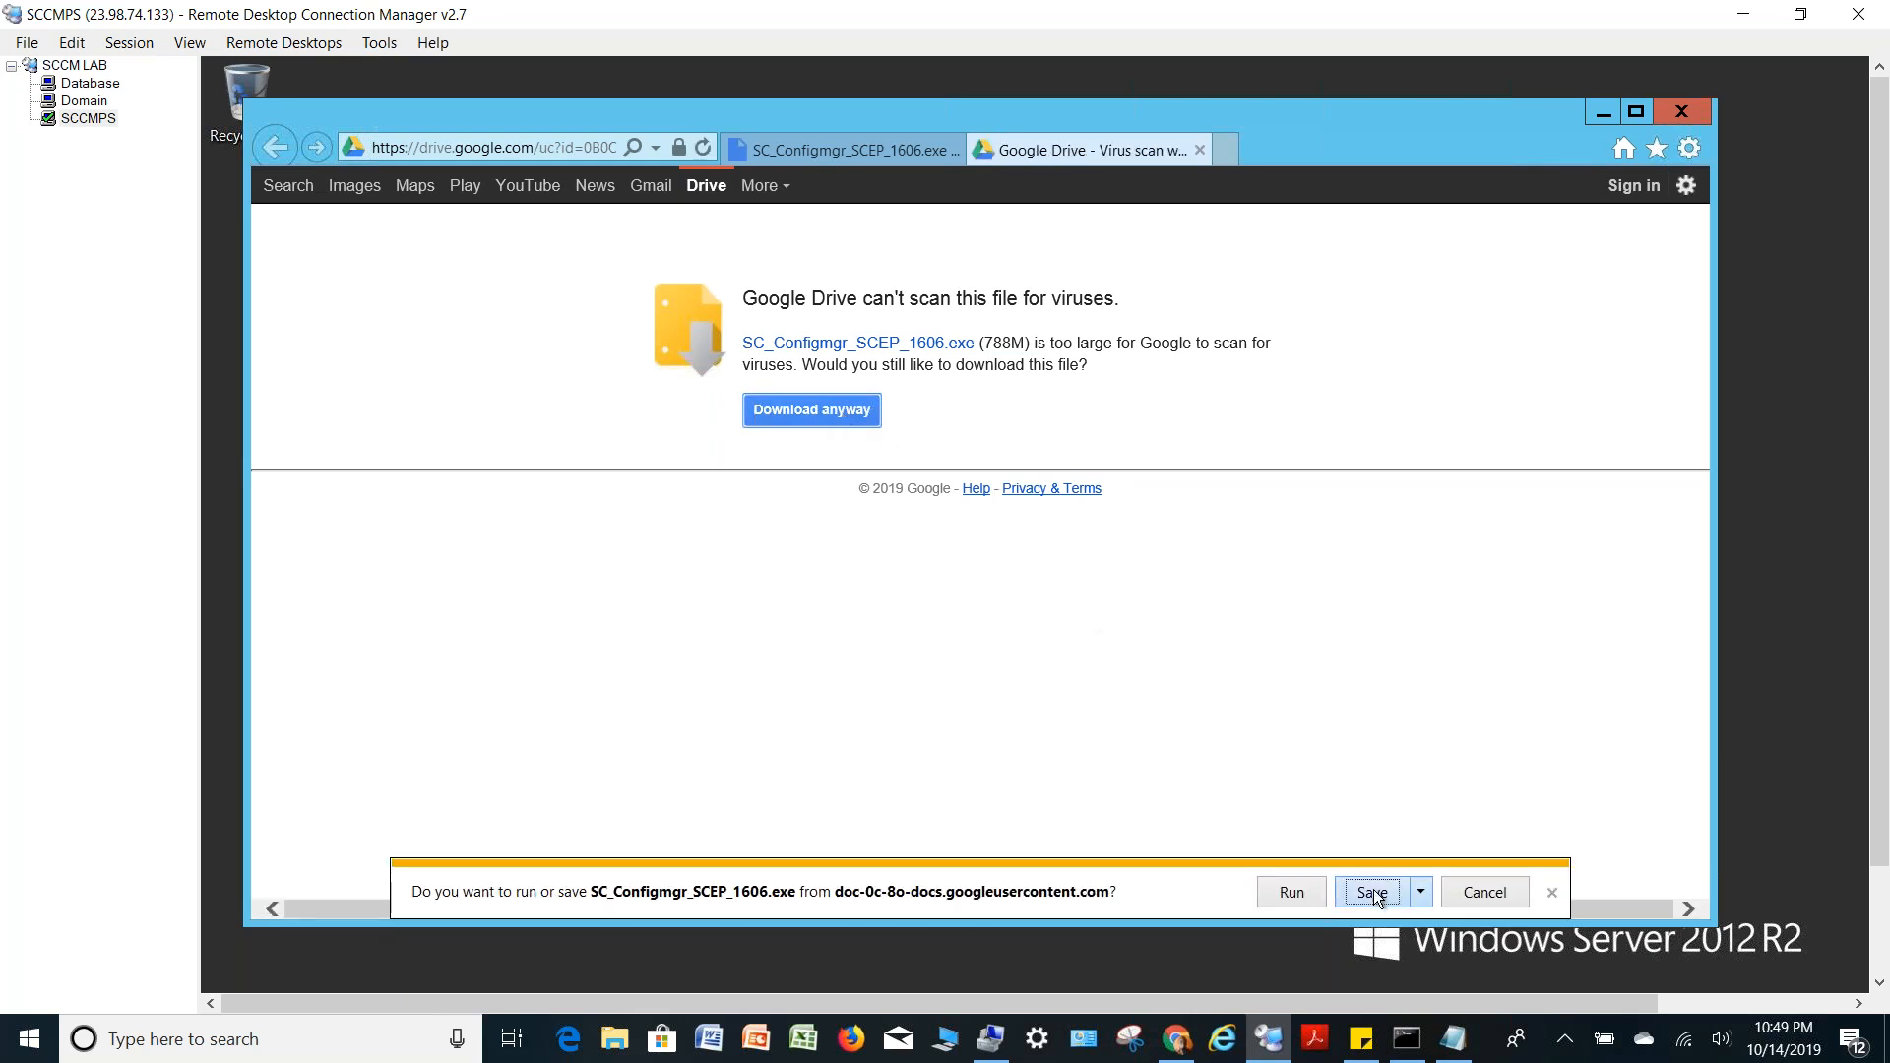
click(1371, 892)
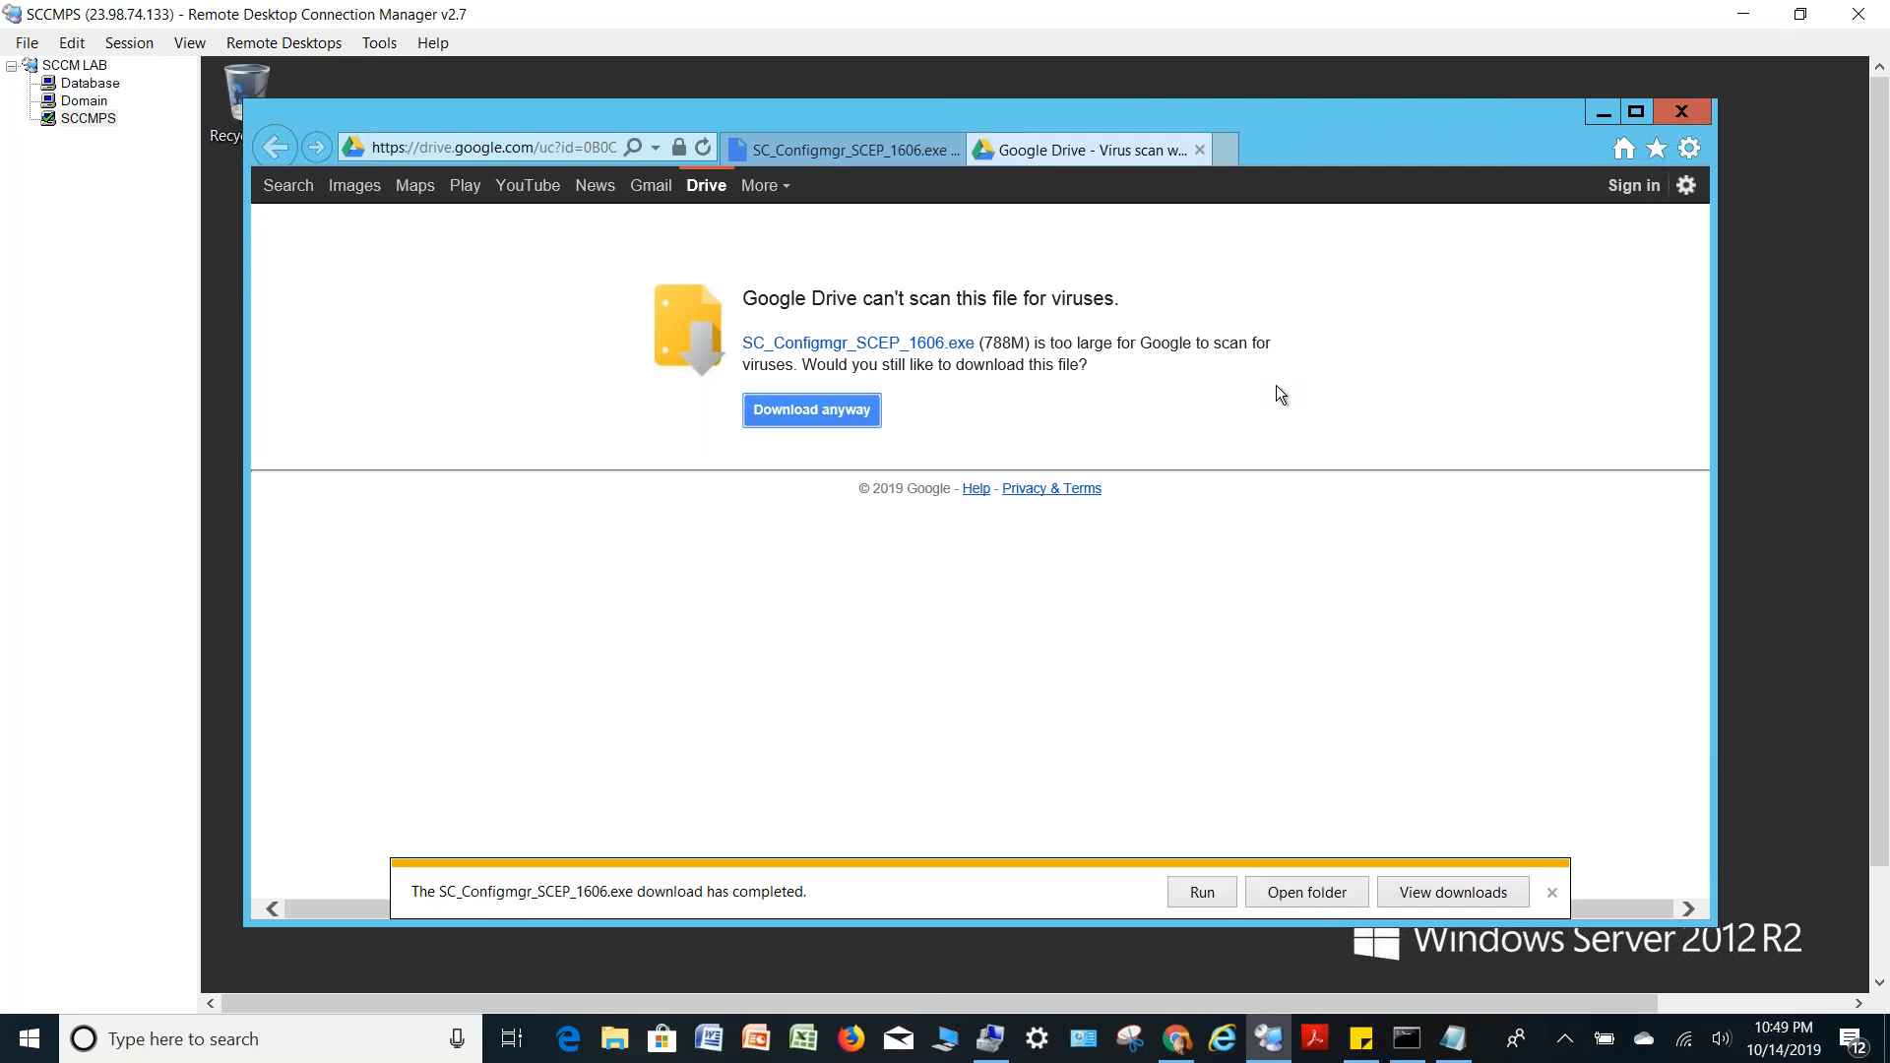
Open the folder of the finished download, then close all Internet Explorer tabs and the duplicate Downloads window
click(1290, 889)
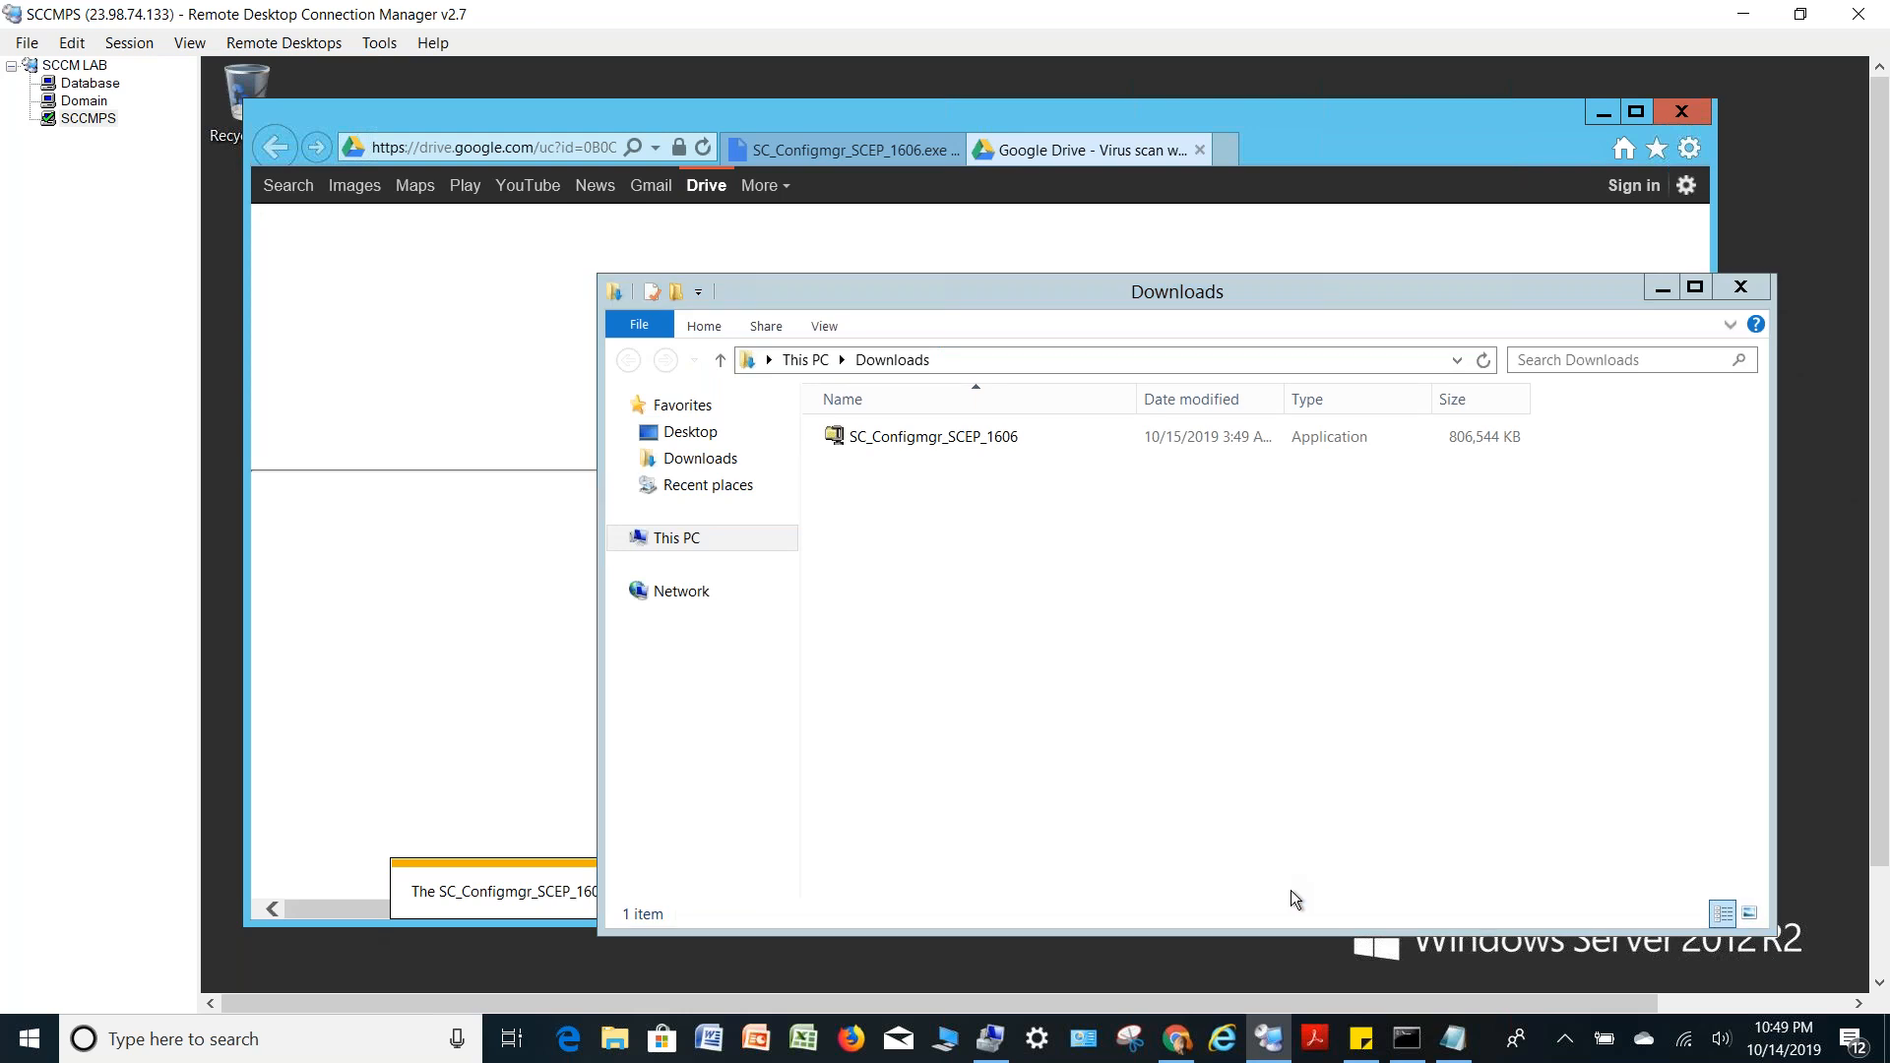
click(1688, 120)
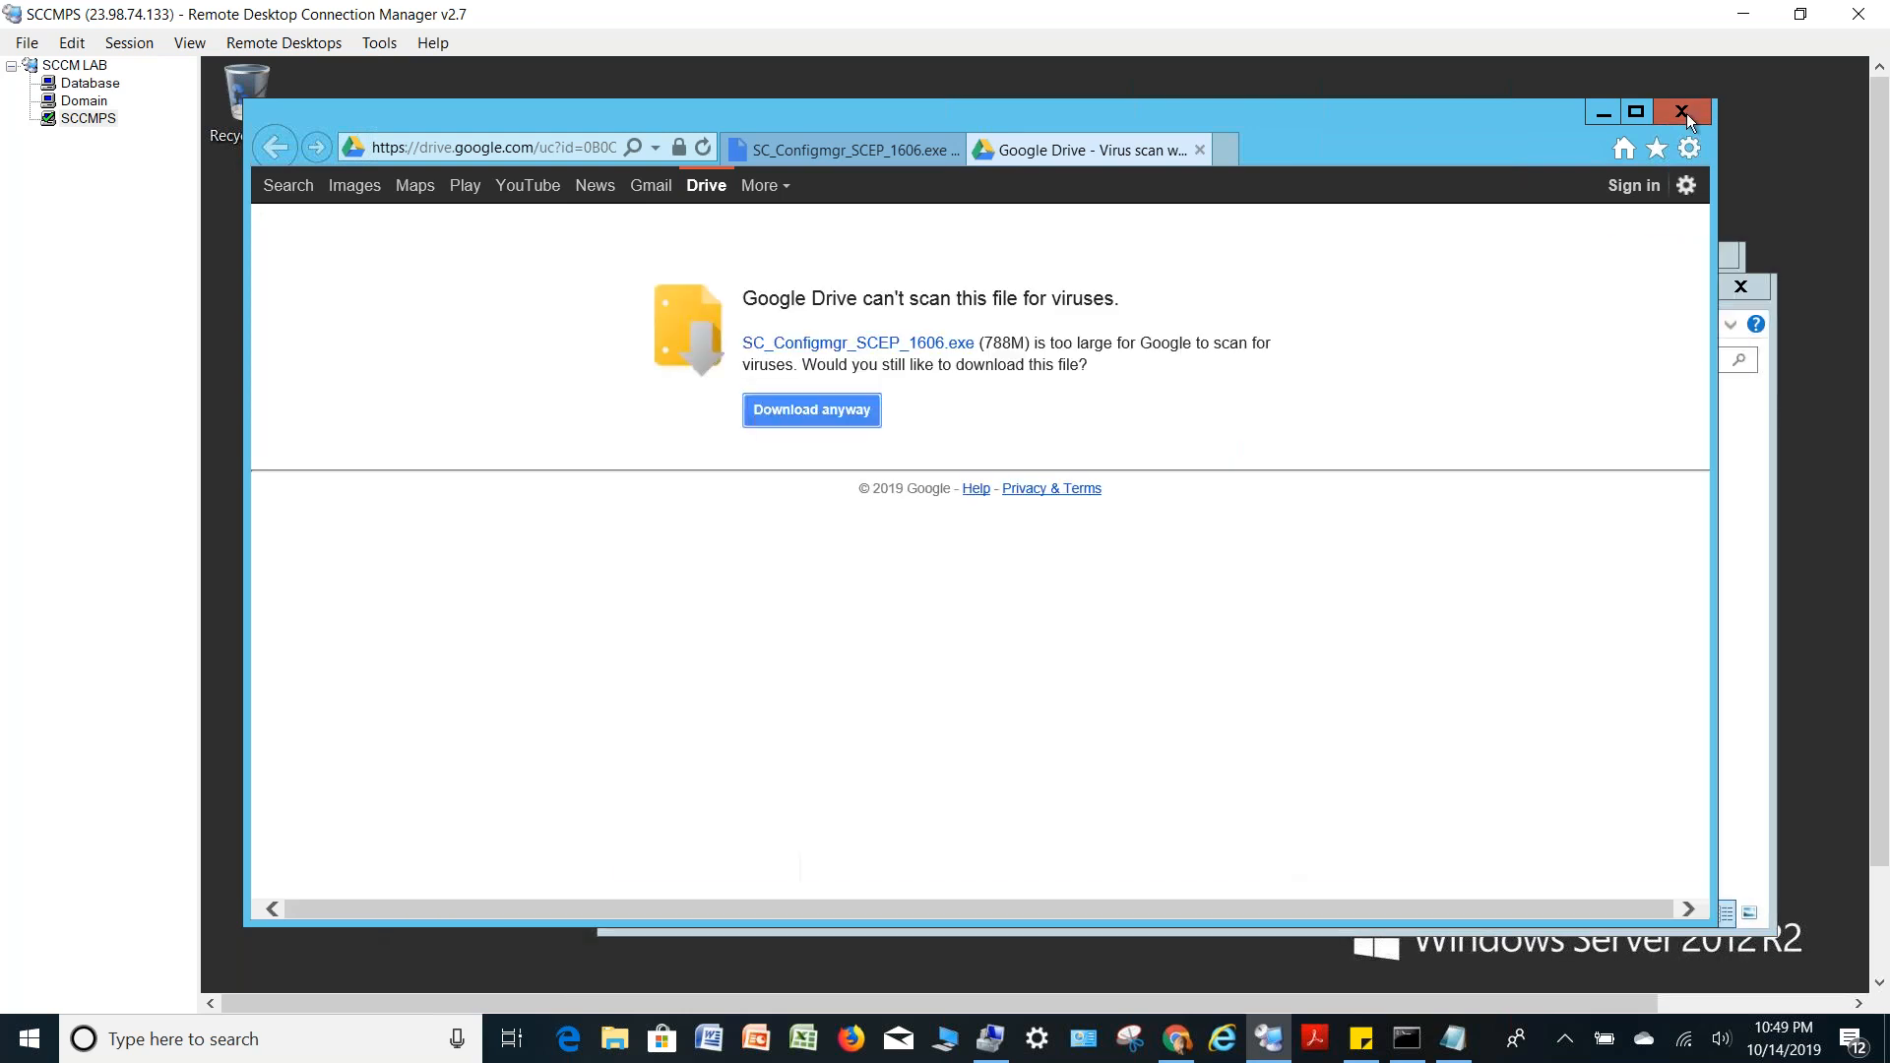
click(1682, 112)
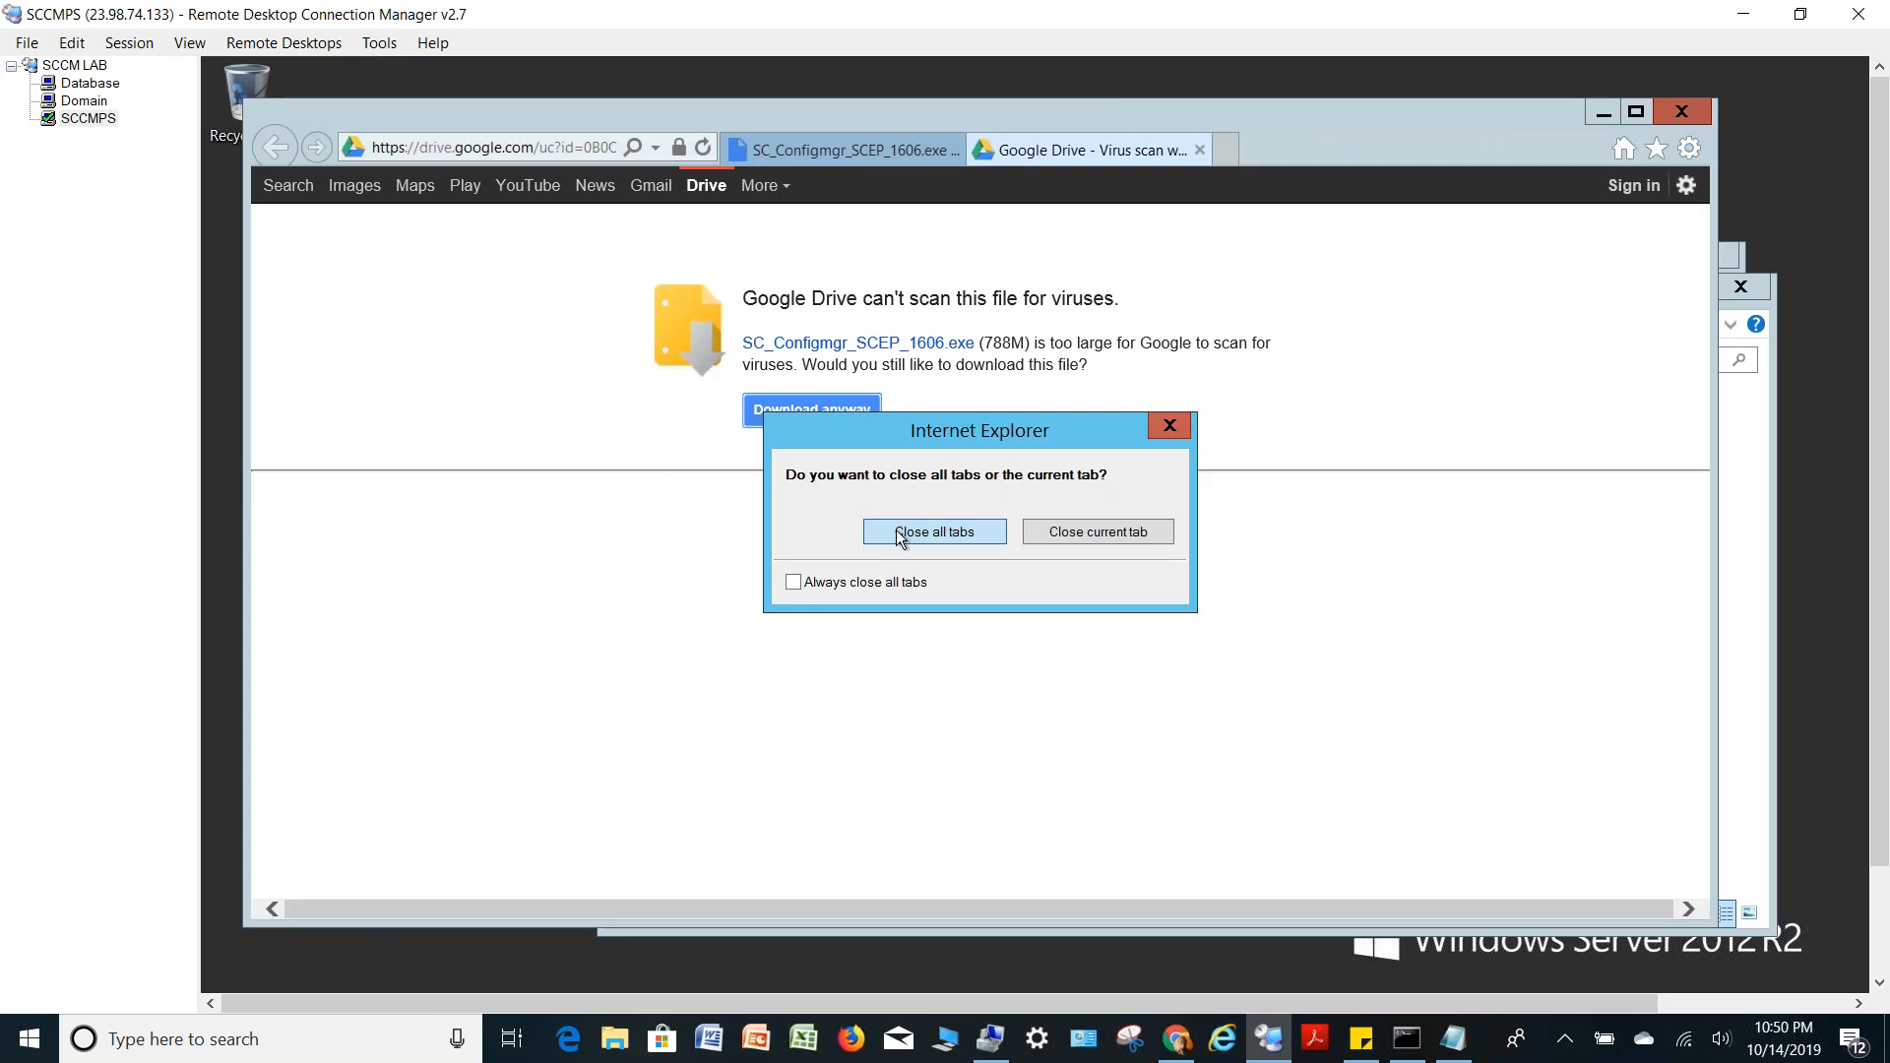
click(899, 532)
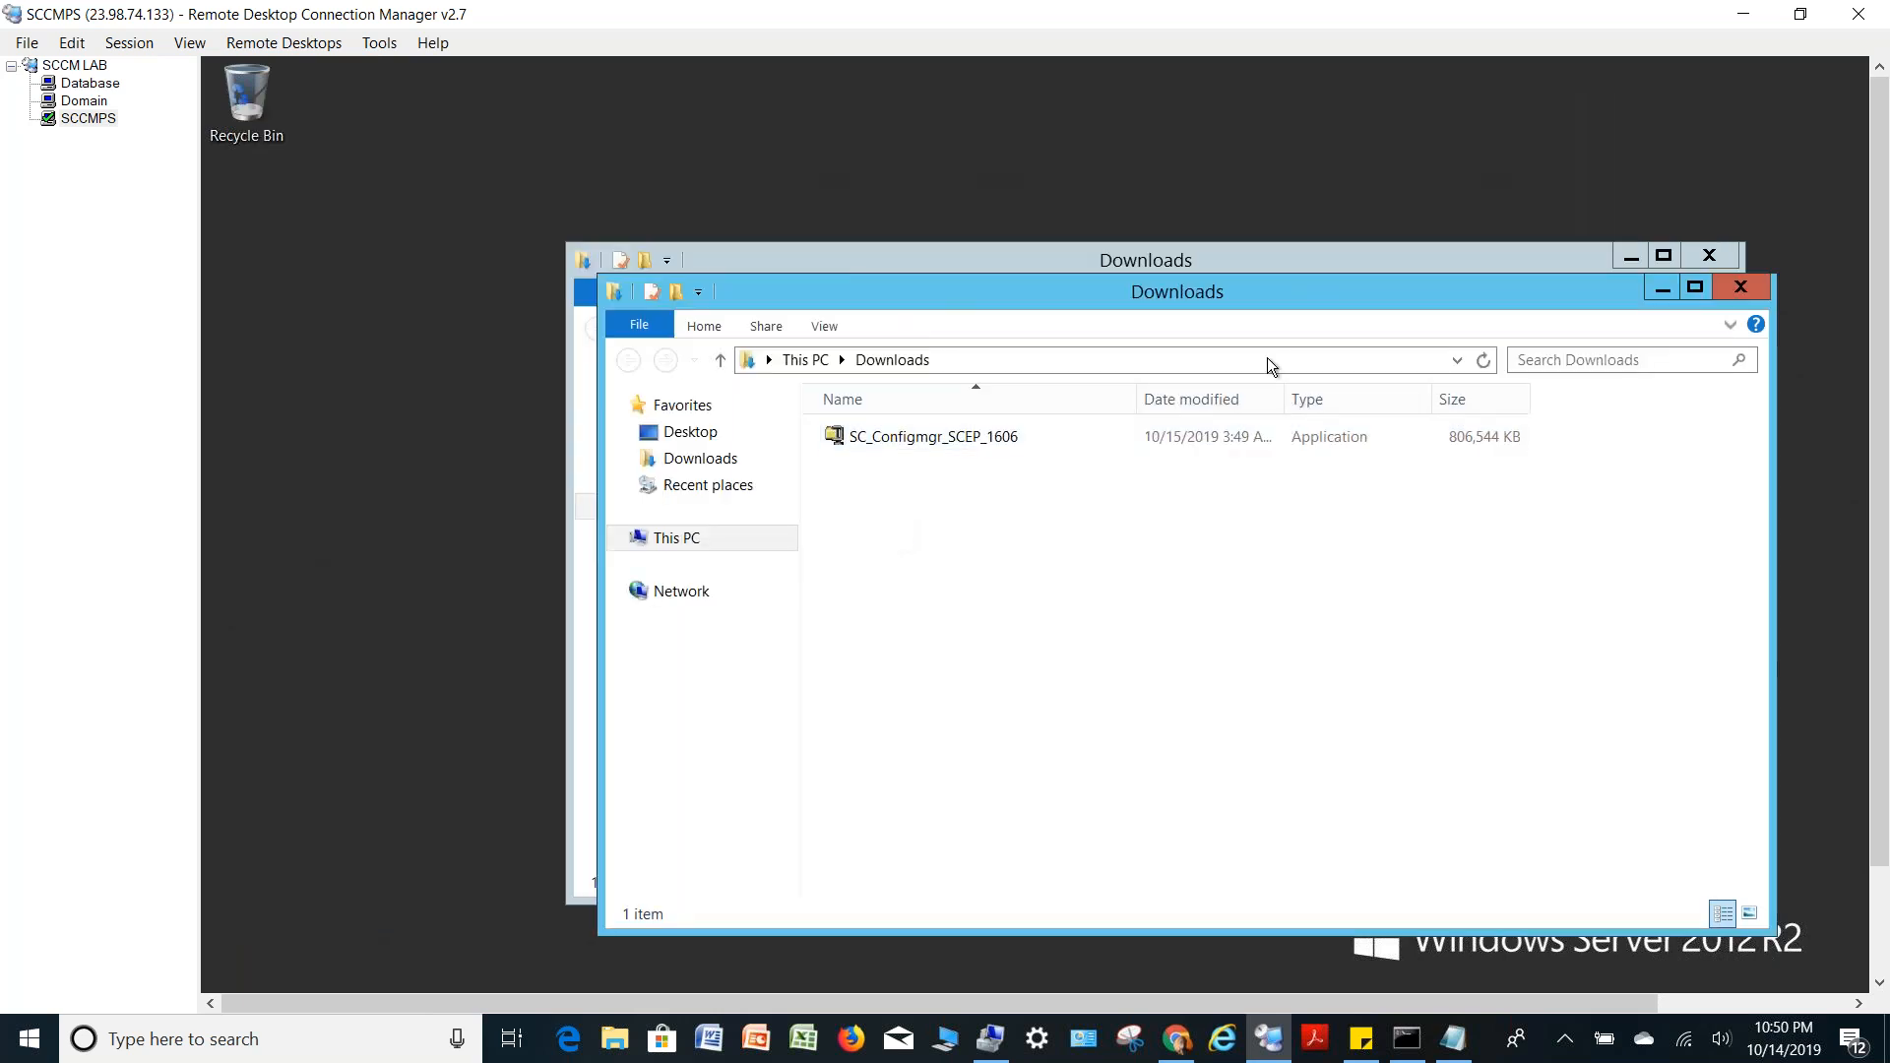
click(1740, 288)
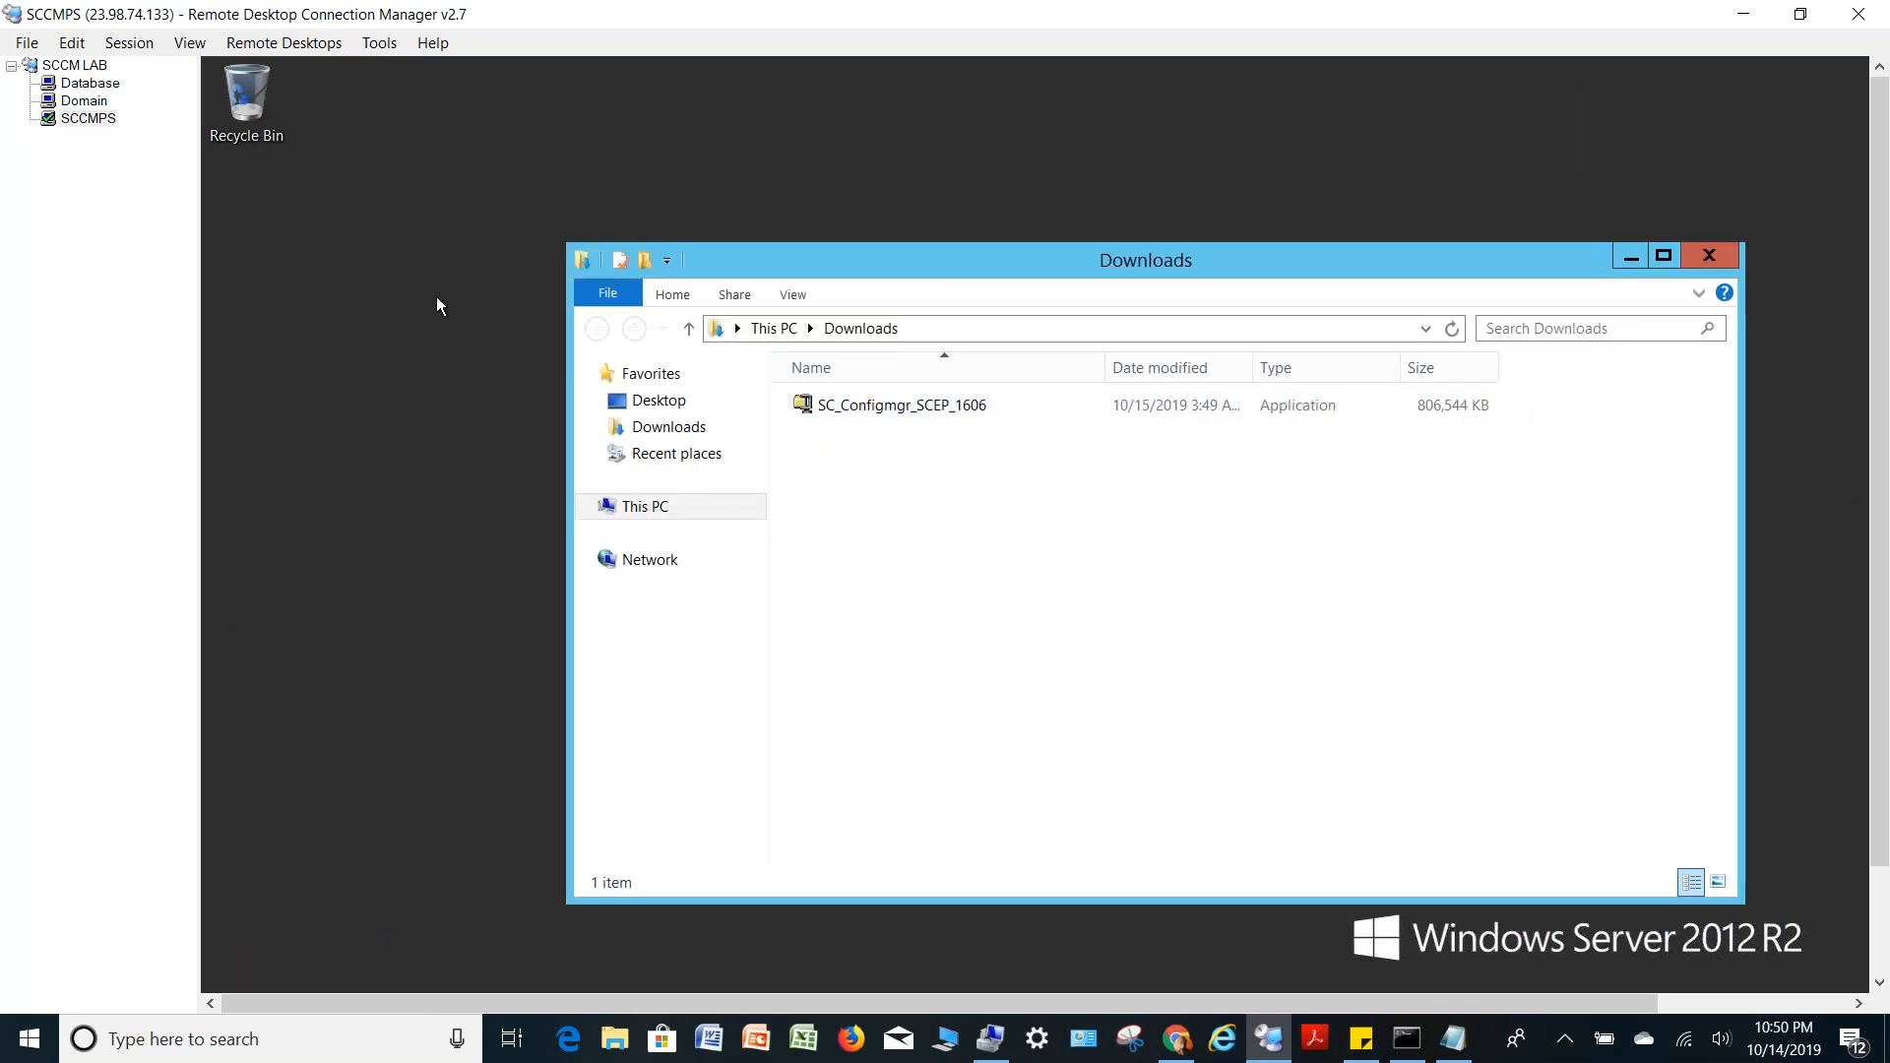
Show the SCCMPS remote session in full screen
right_click(96, 128)
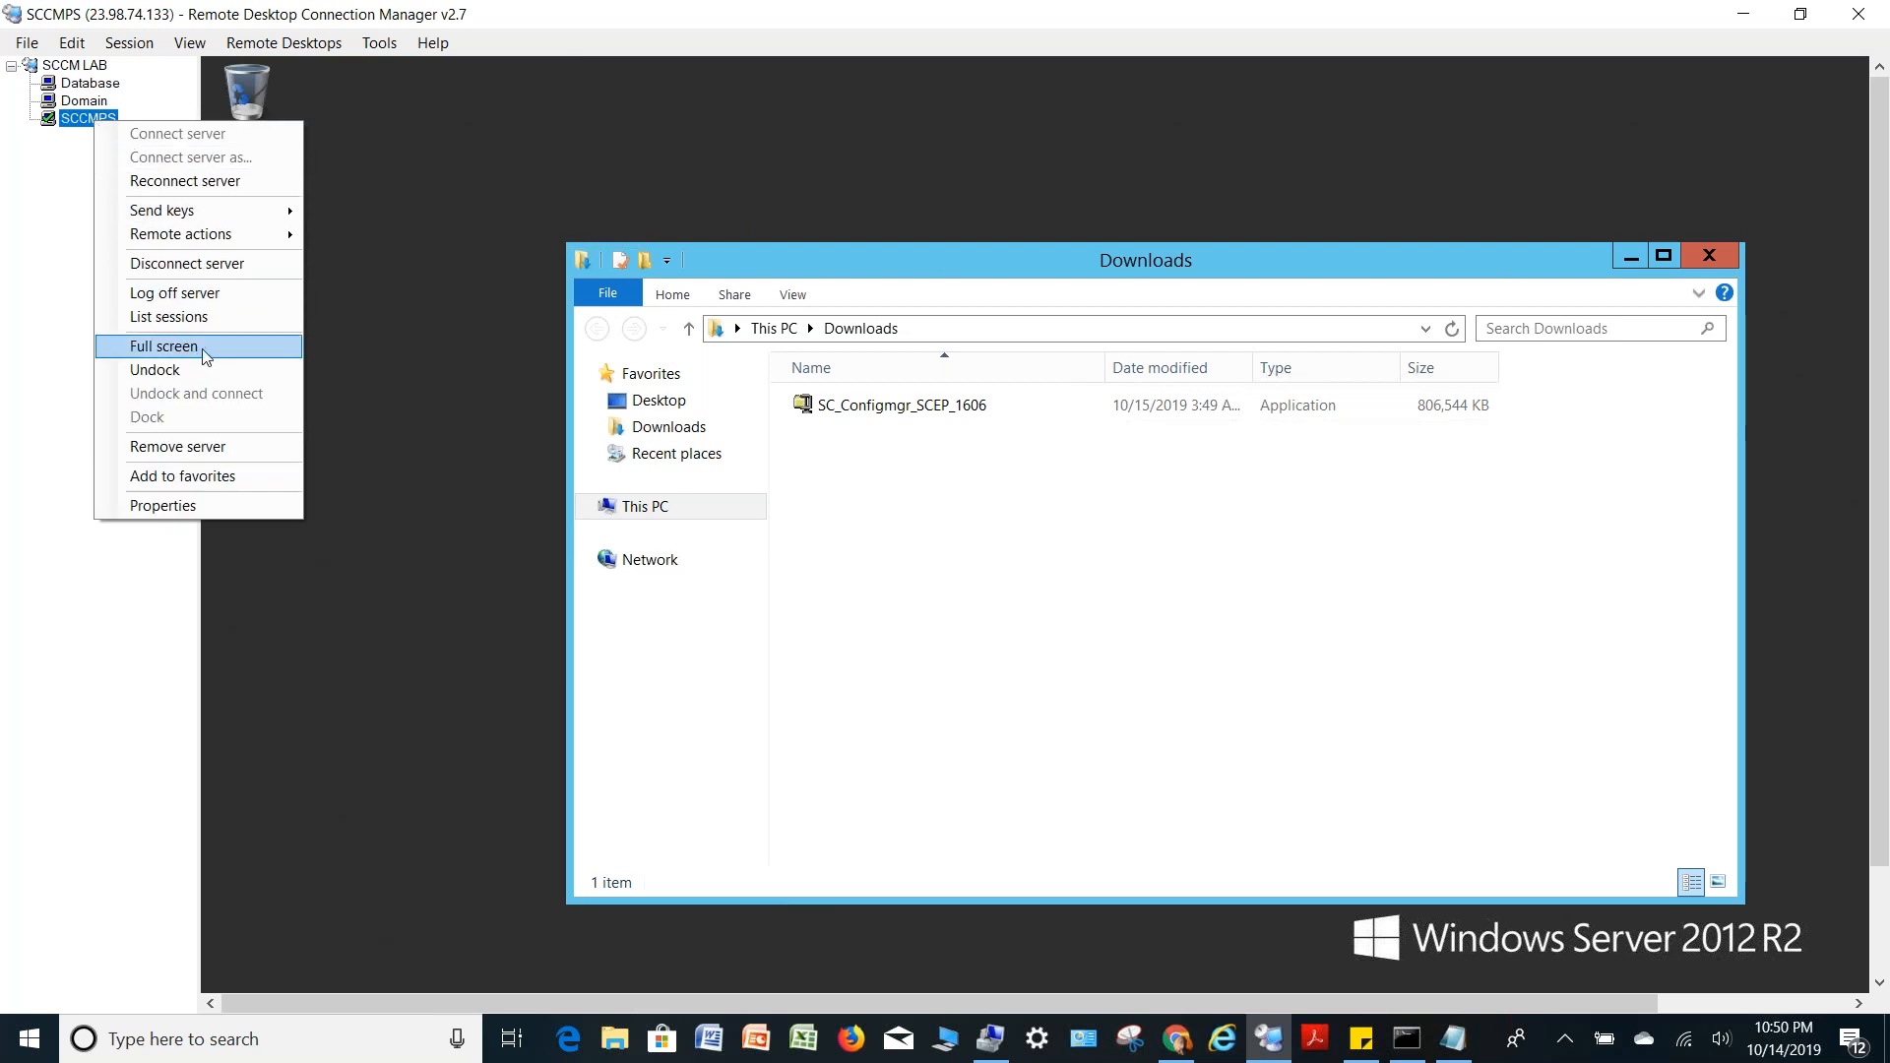
click(163, 347)
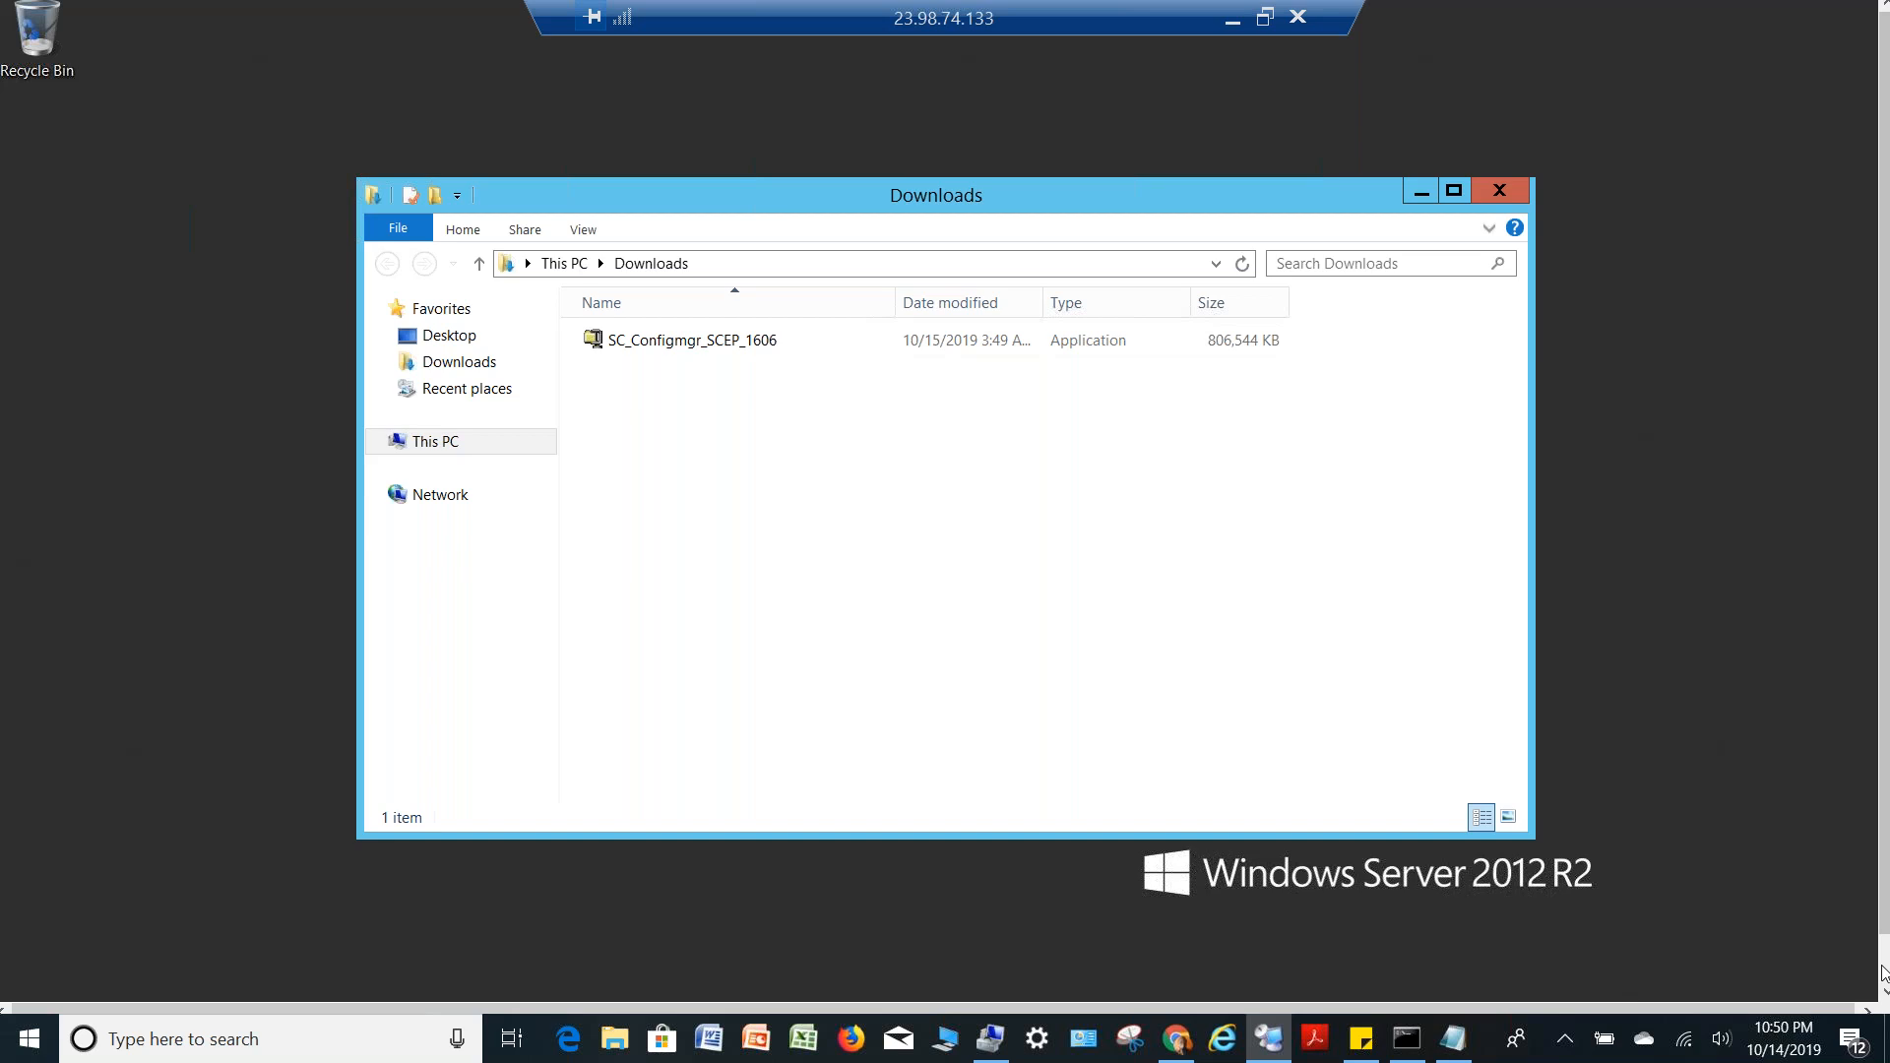
click(1883, 974)
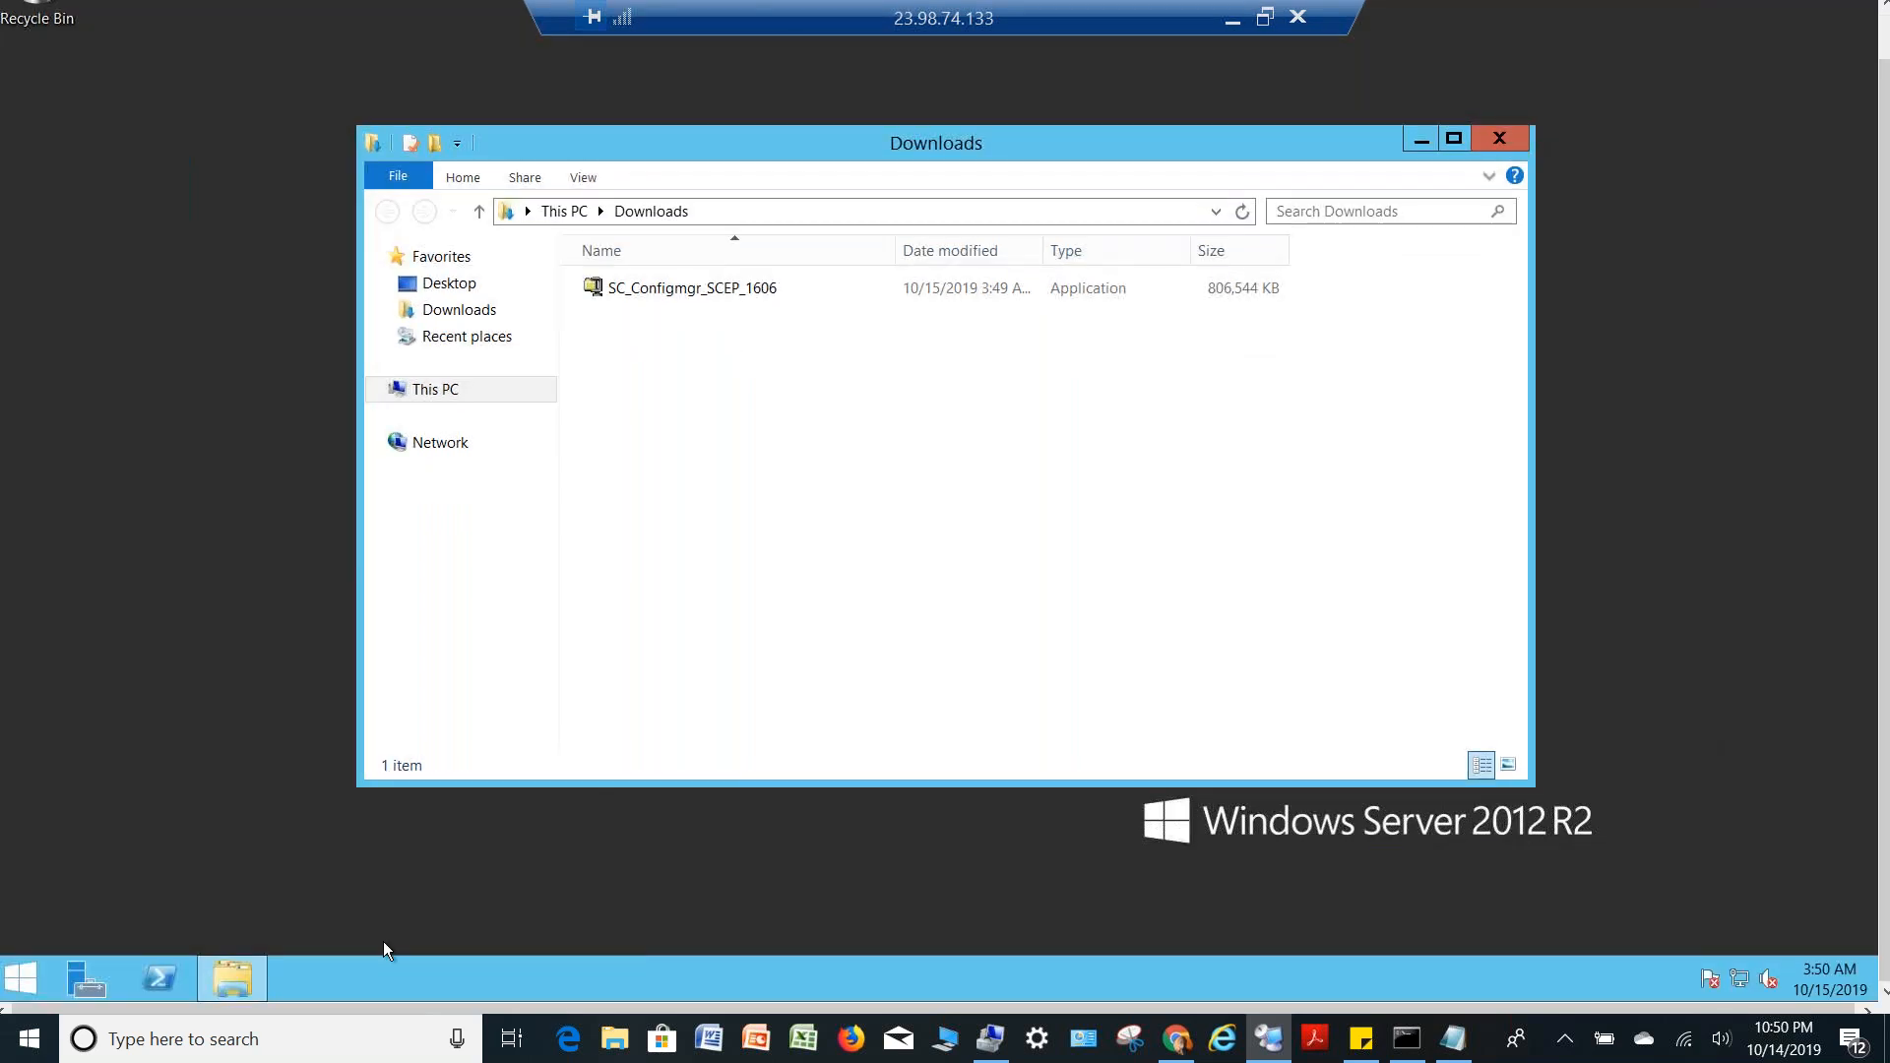
Check the server name and signed-in account with hostname and whoami in a Command Prompt, and close it
right_click(39, 966)
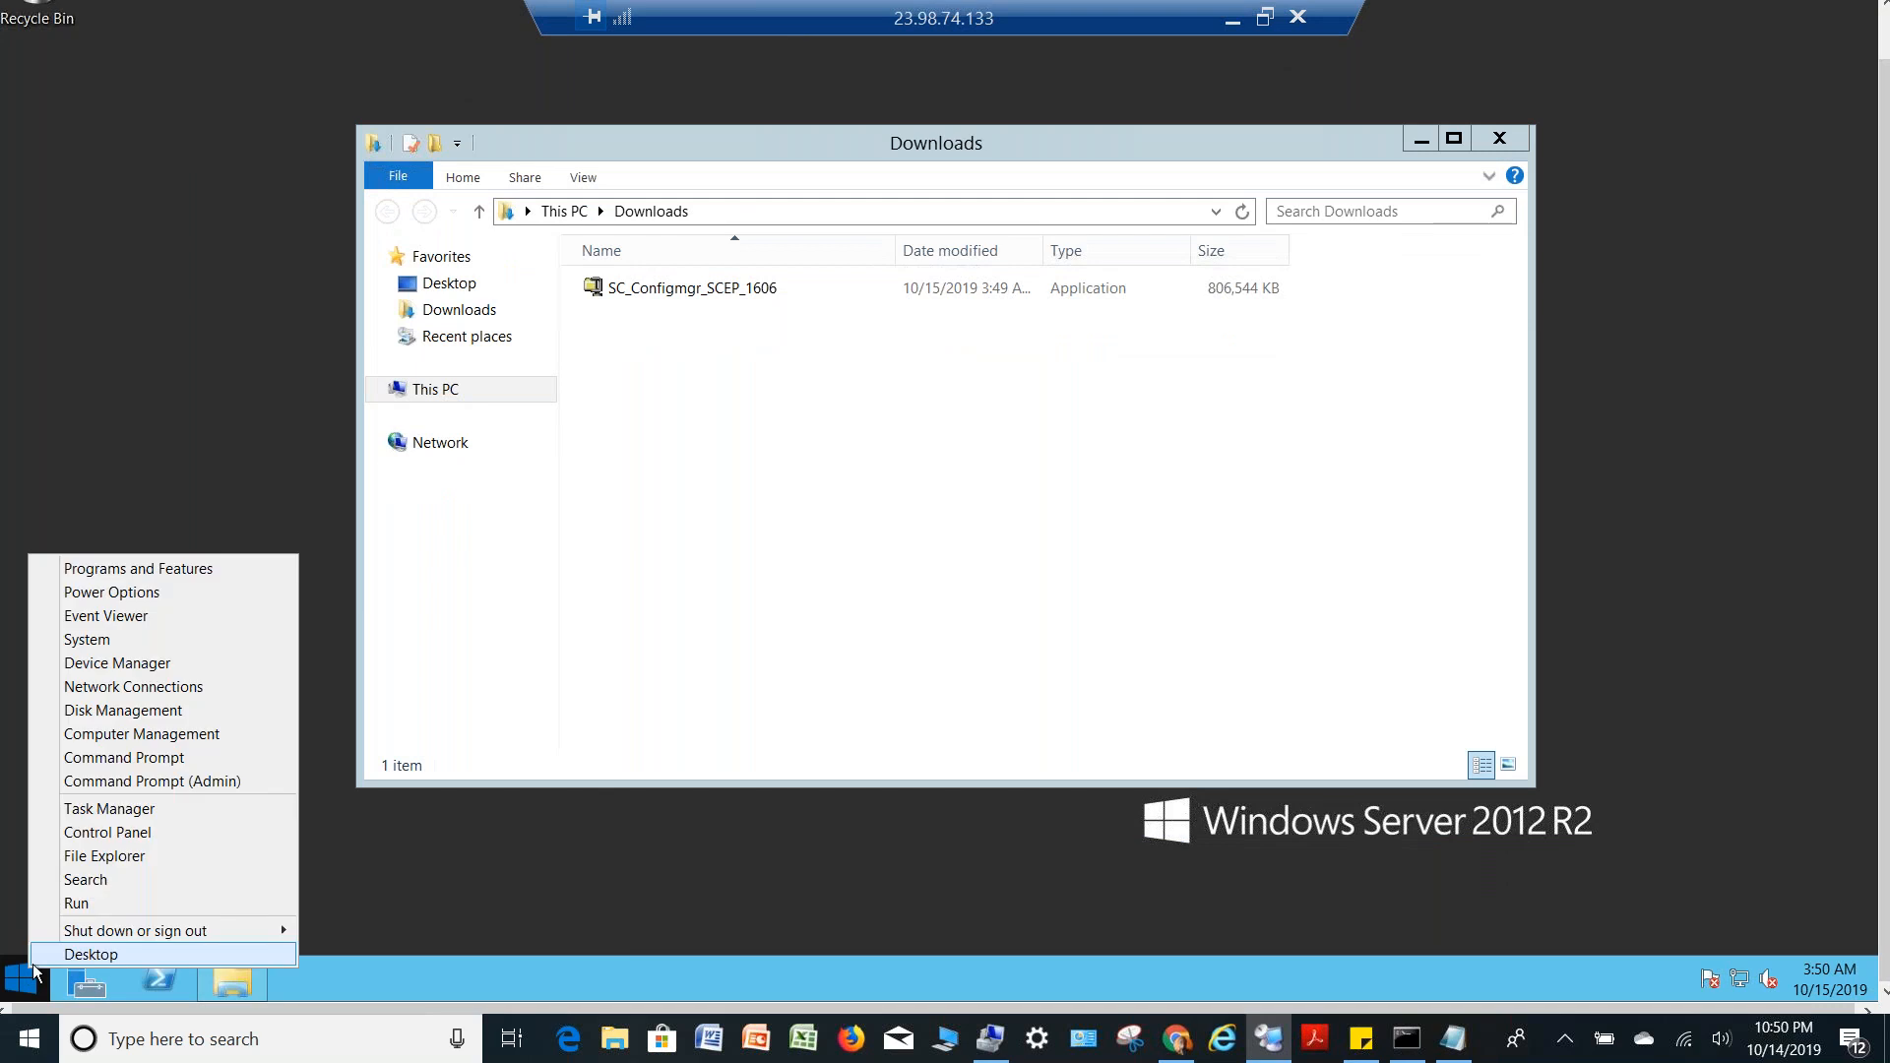
click(176, 758)
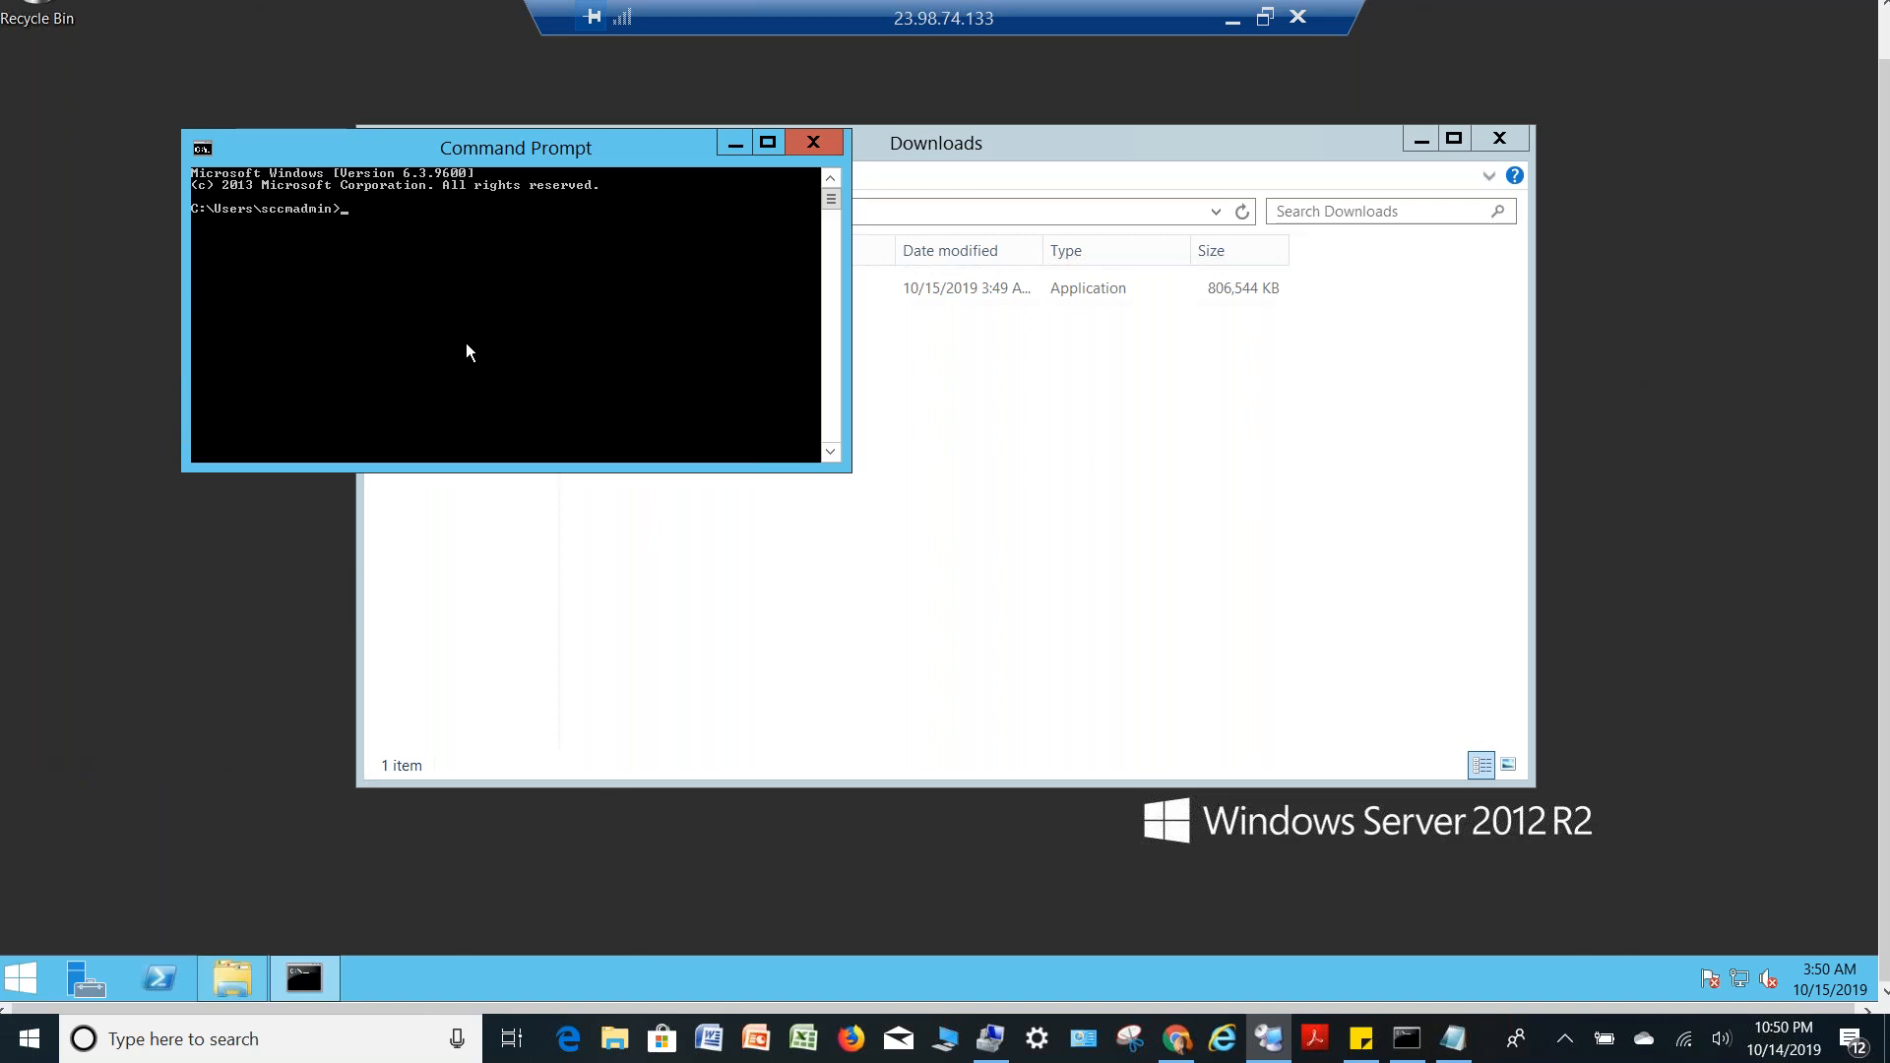
text(hostname)
key(Return)
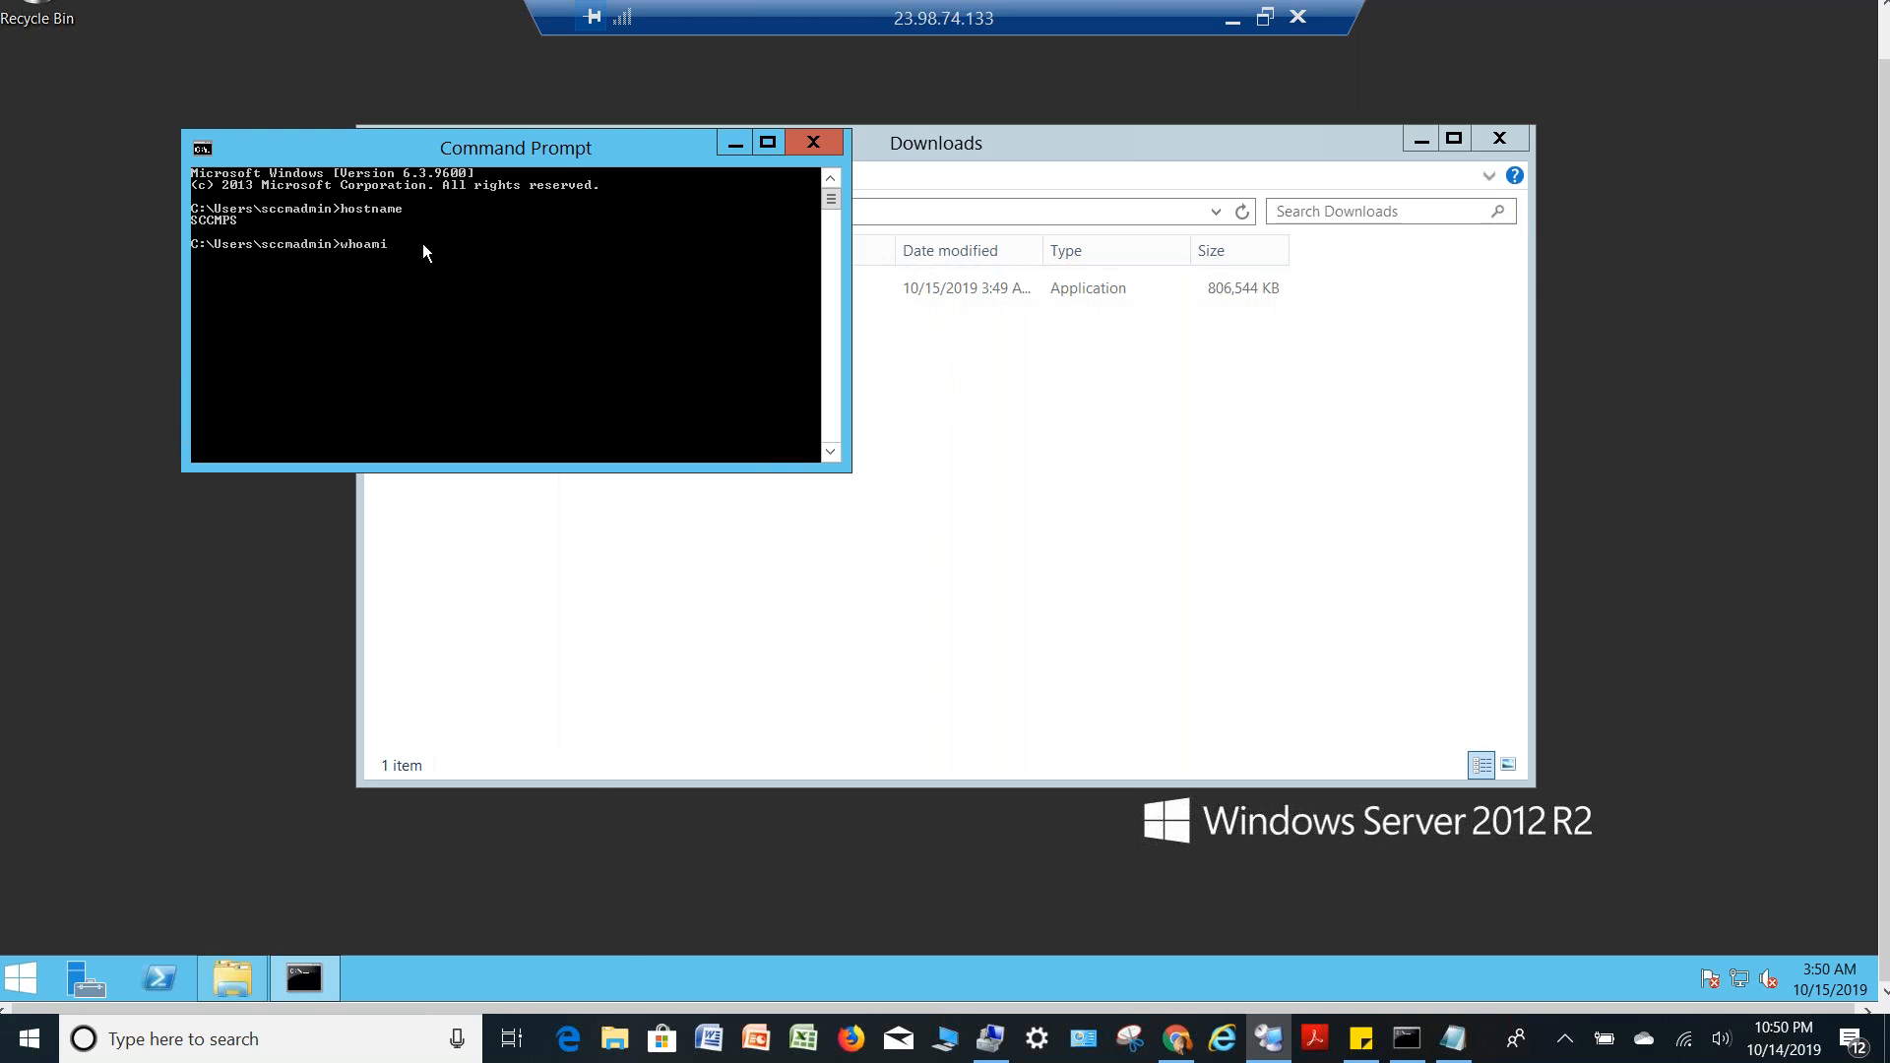
key(Return)
click(815, 144)
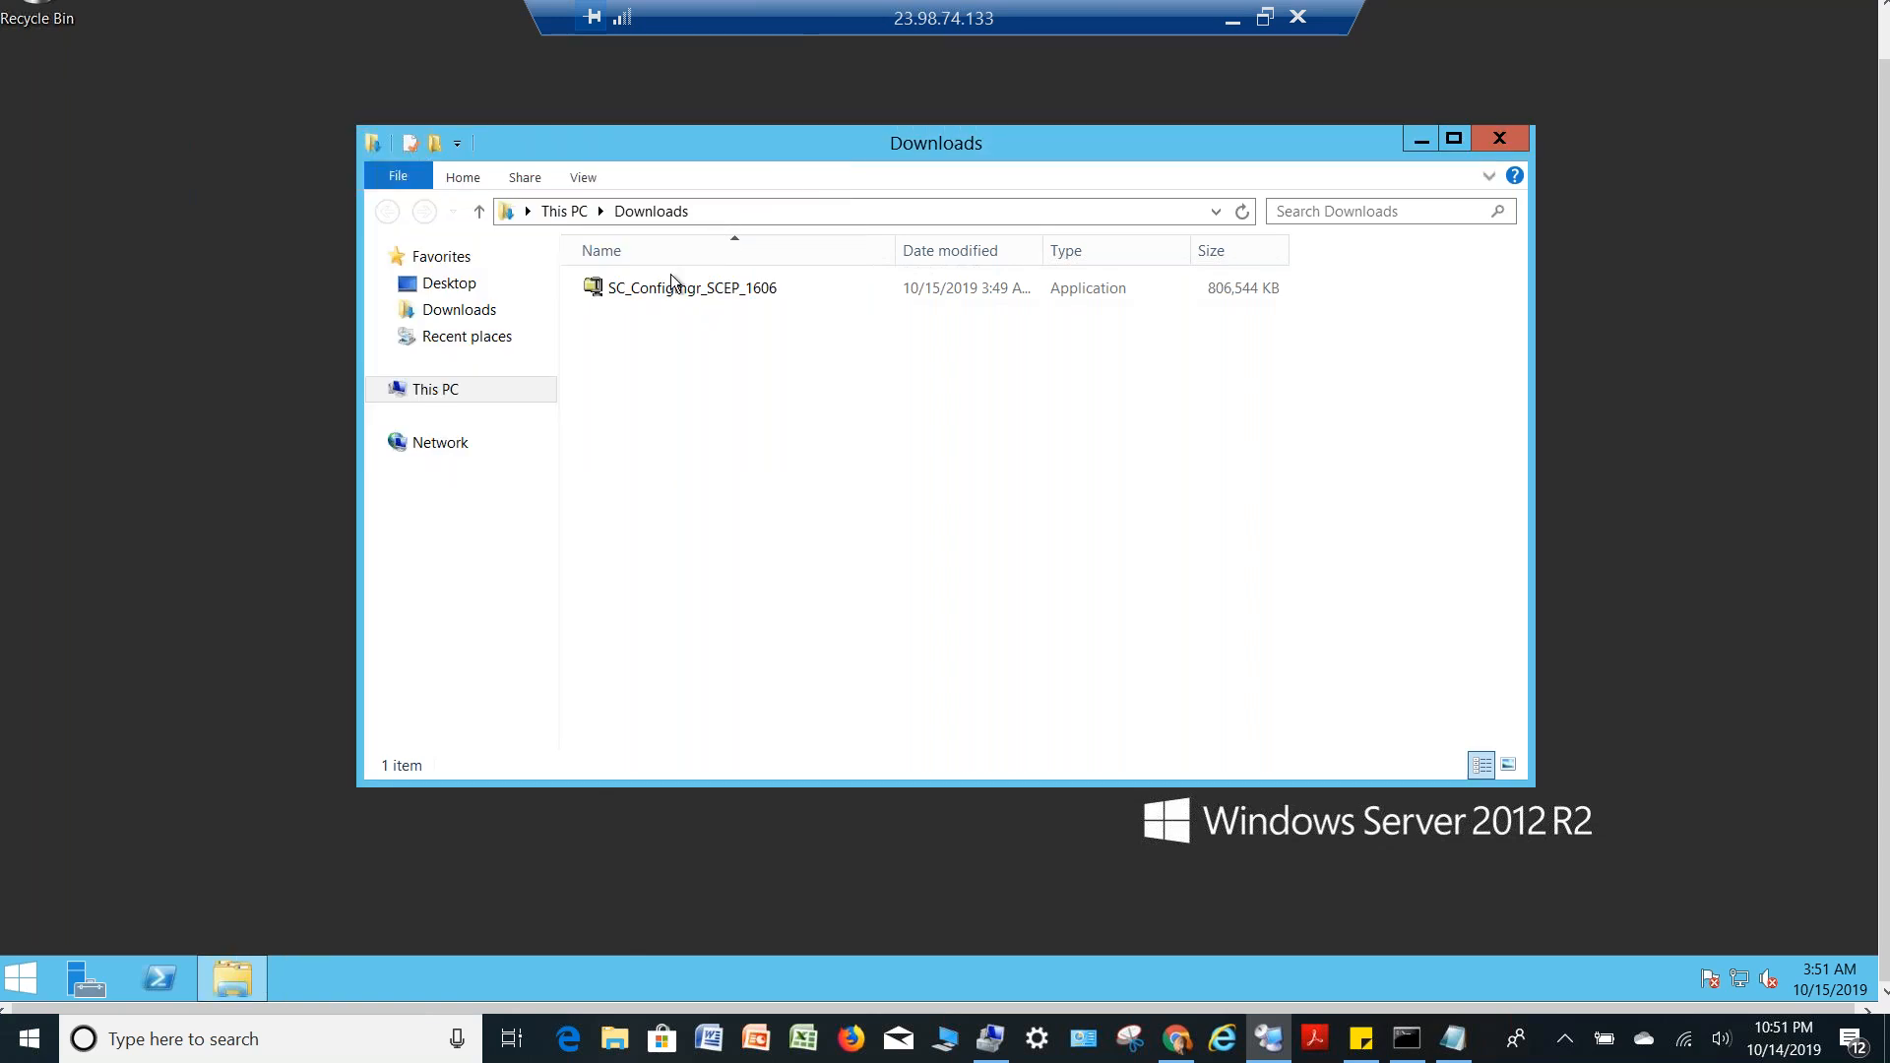
Show file name extensions for the SC_Configmgr_SCEP_1606 file in the Downloads folder
click(657, 299)
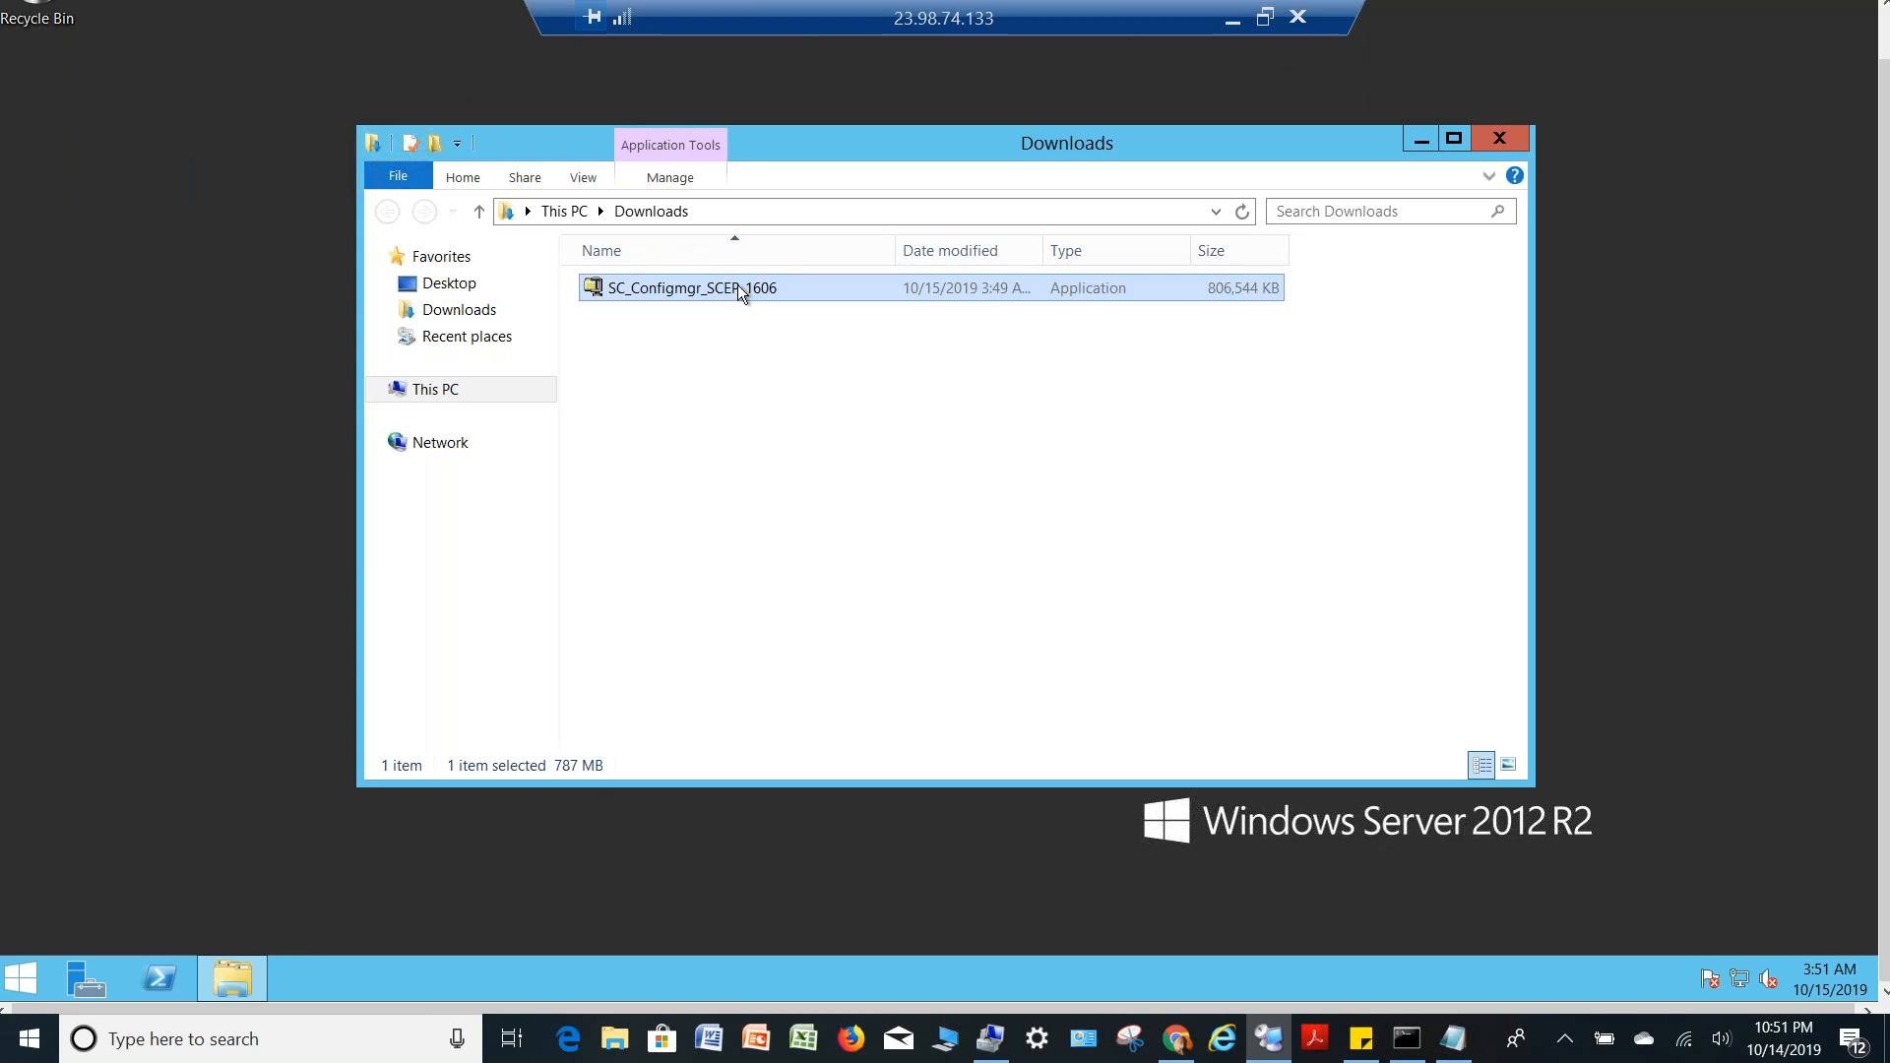
click(585, 178)
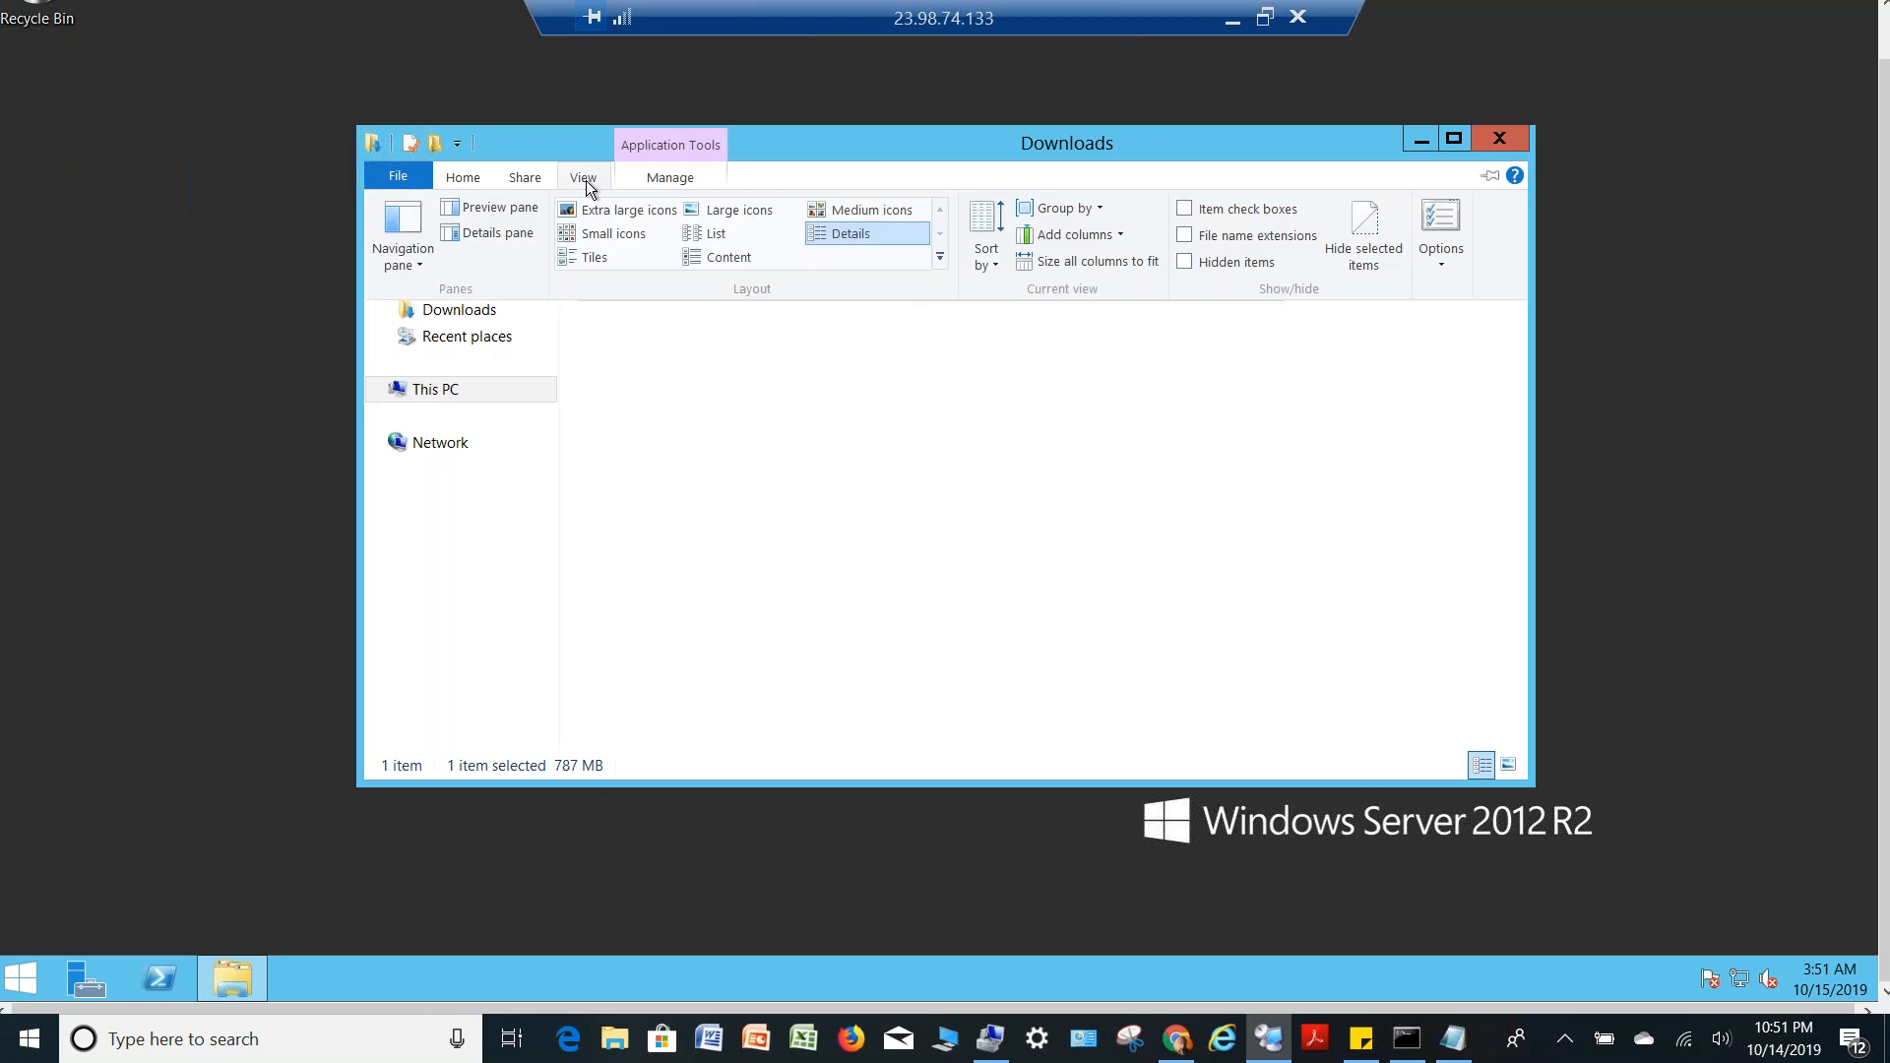
click(1202, 238)
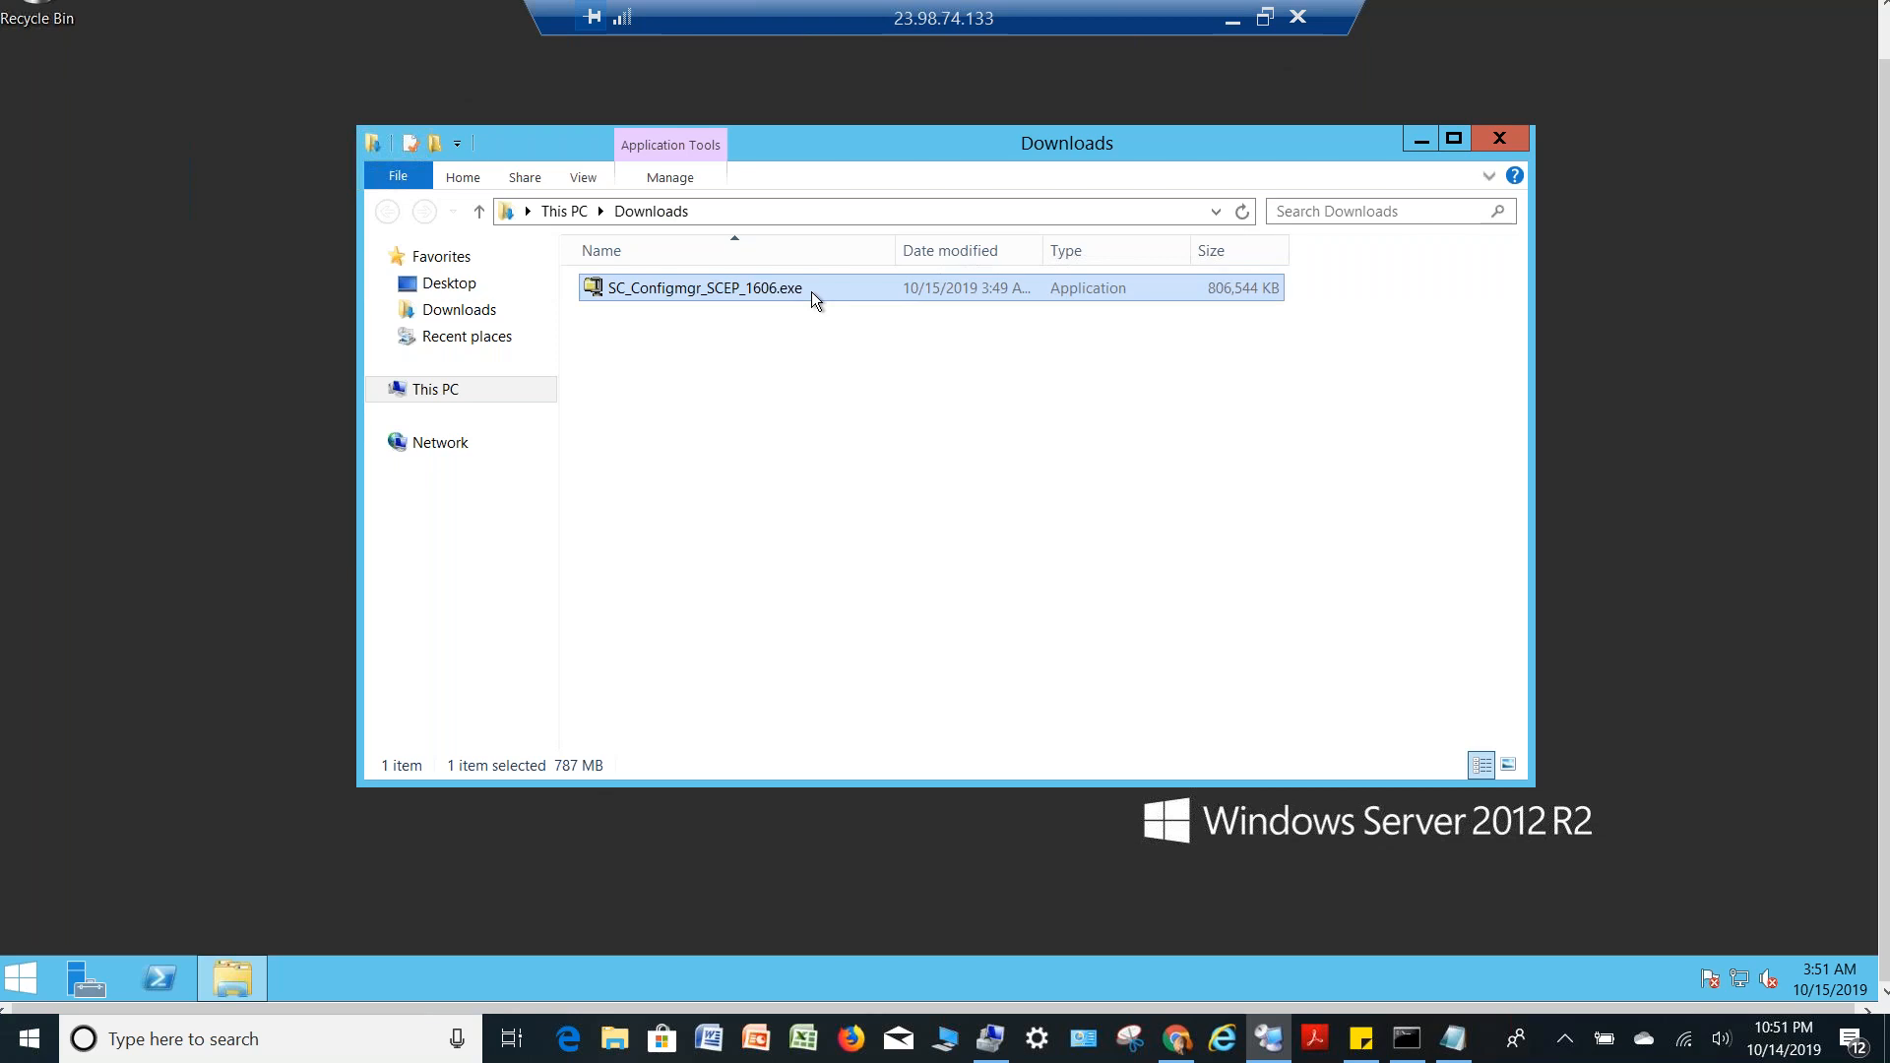
Create a new folder named "SCCM Installer" in Downloads
right_click(731, 380)
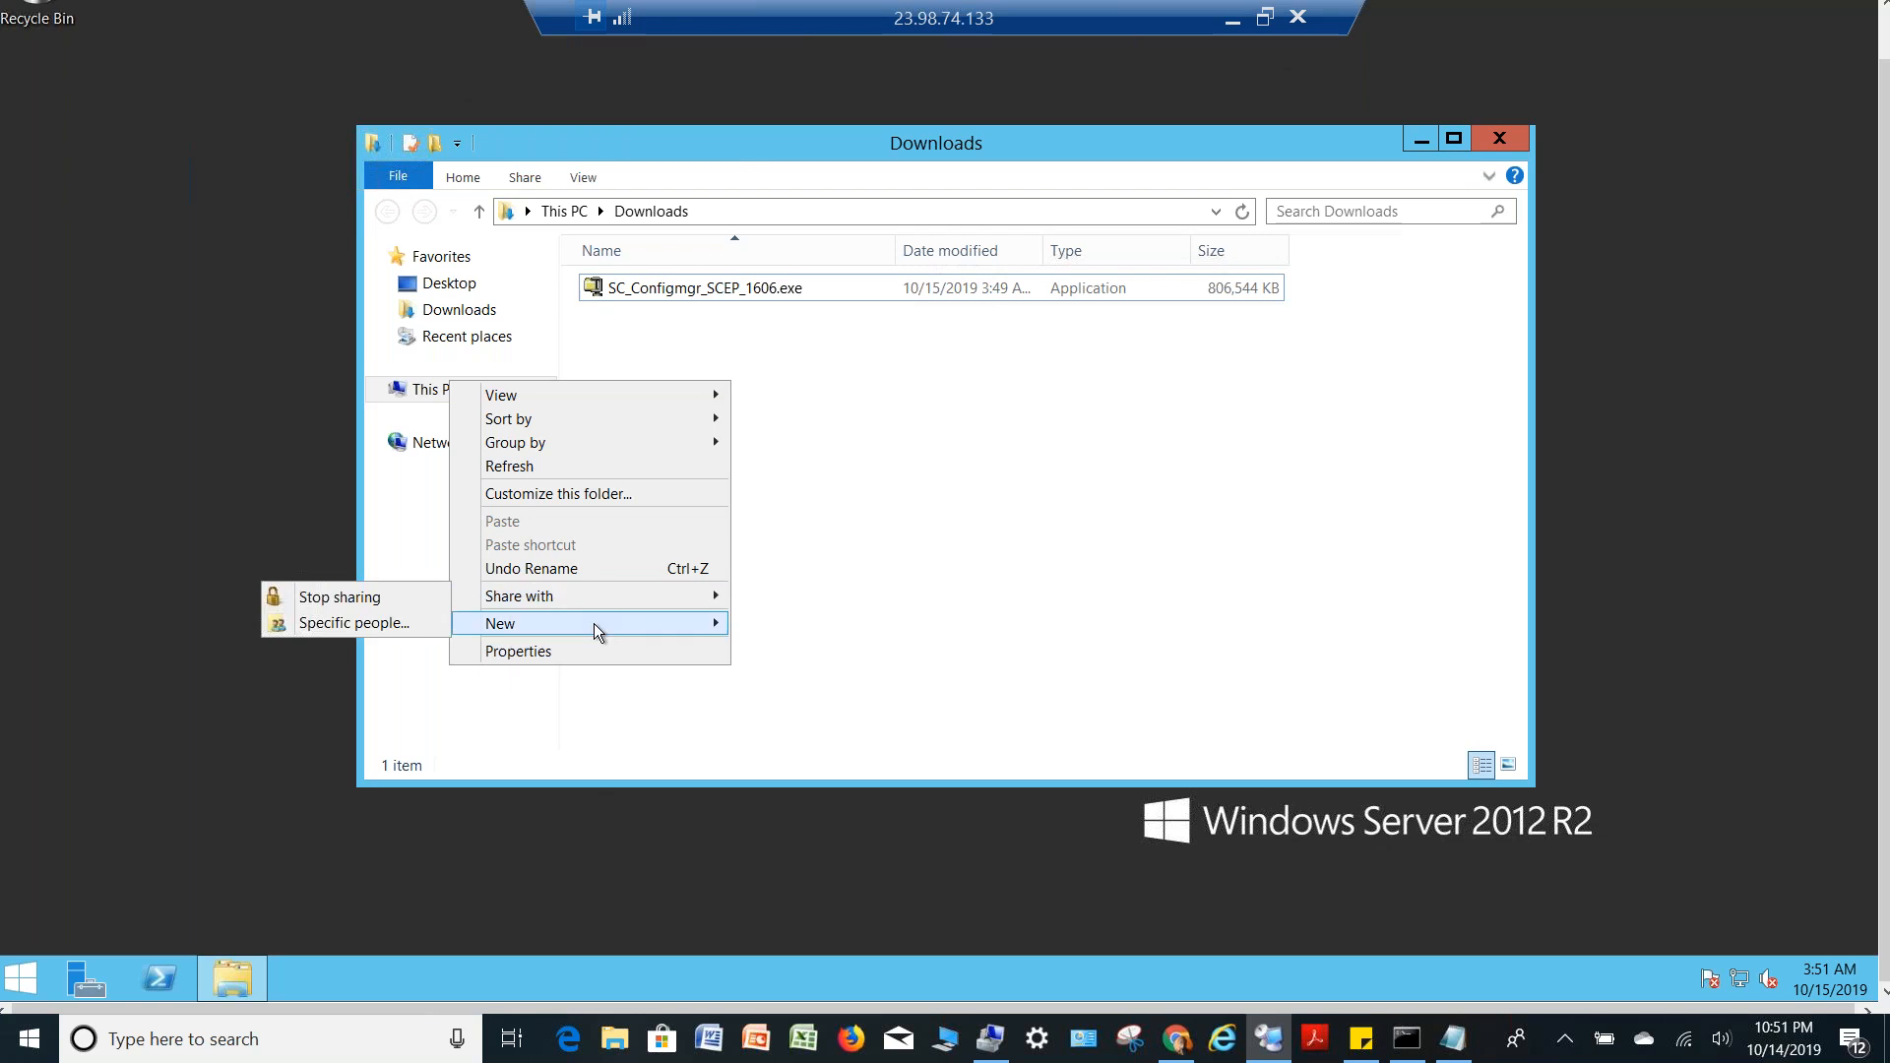
mouse_move(593, 627)
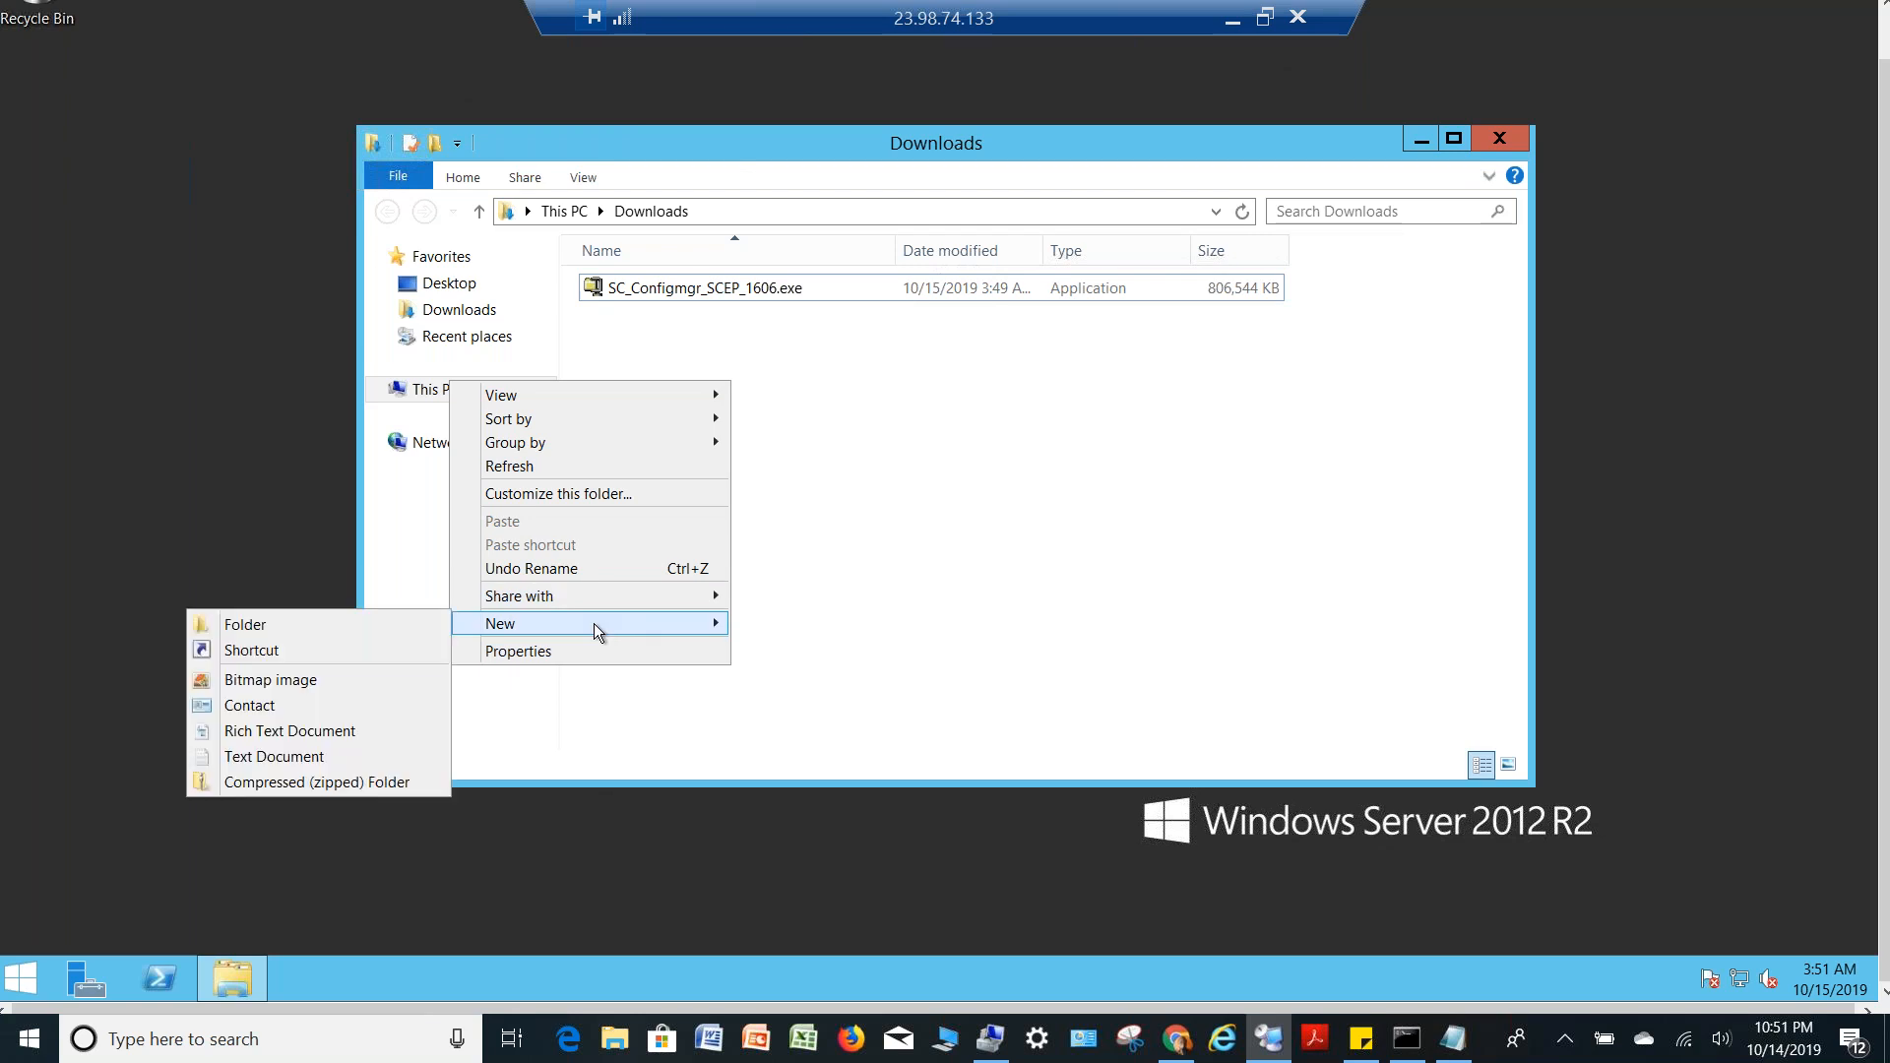
click(429, 623)
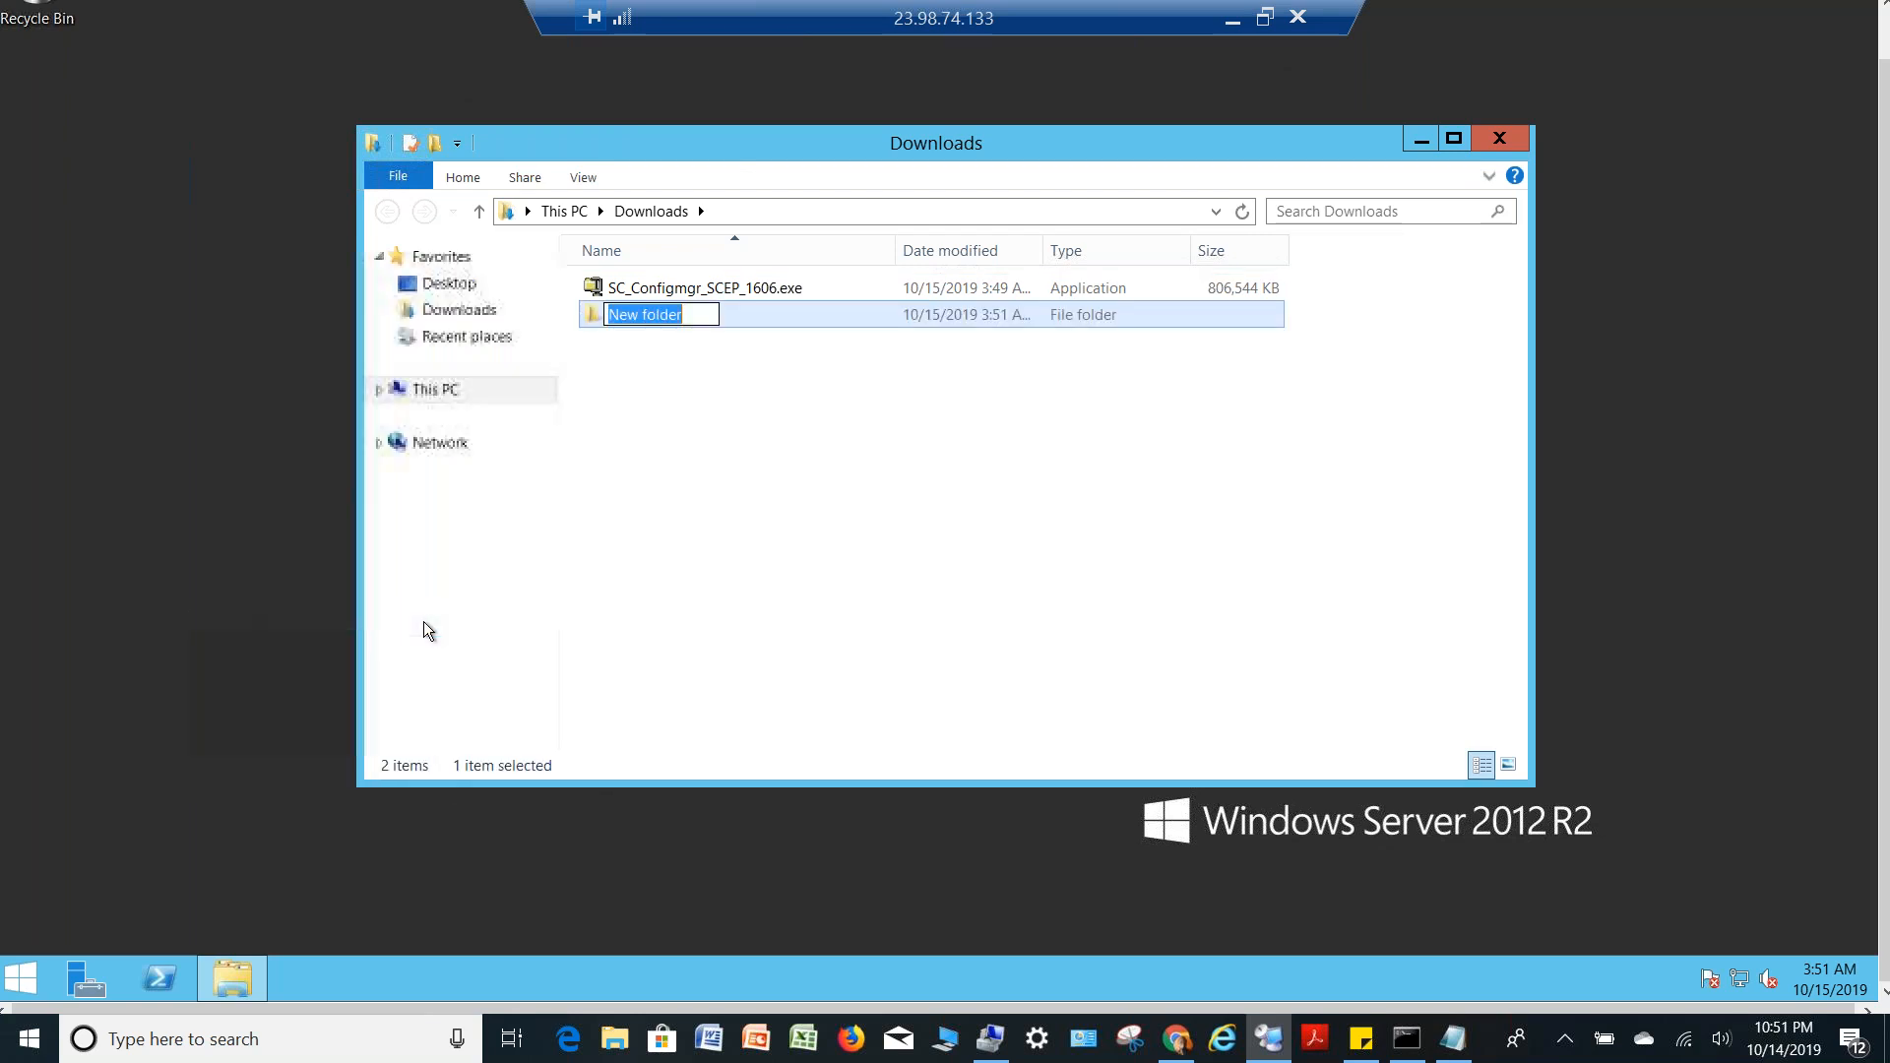
text(SCCM Installer)
key(Return)
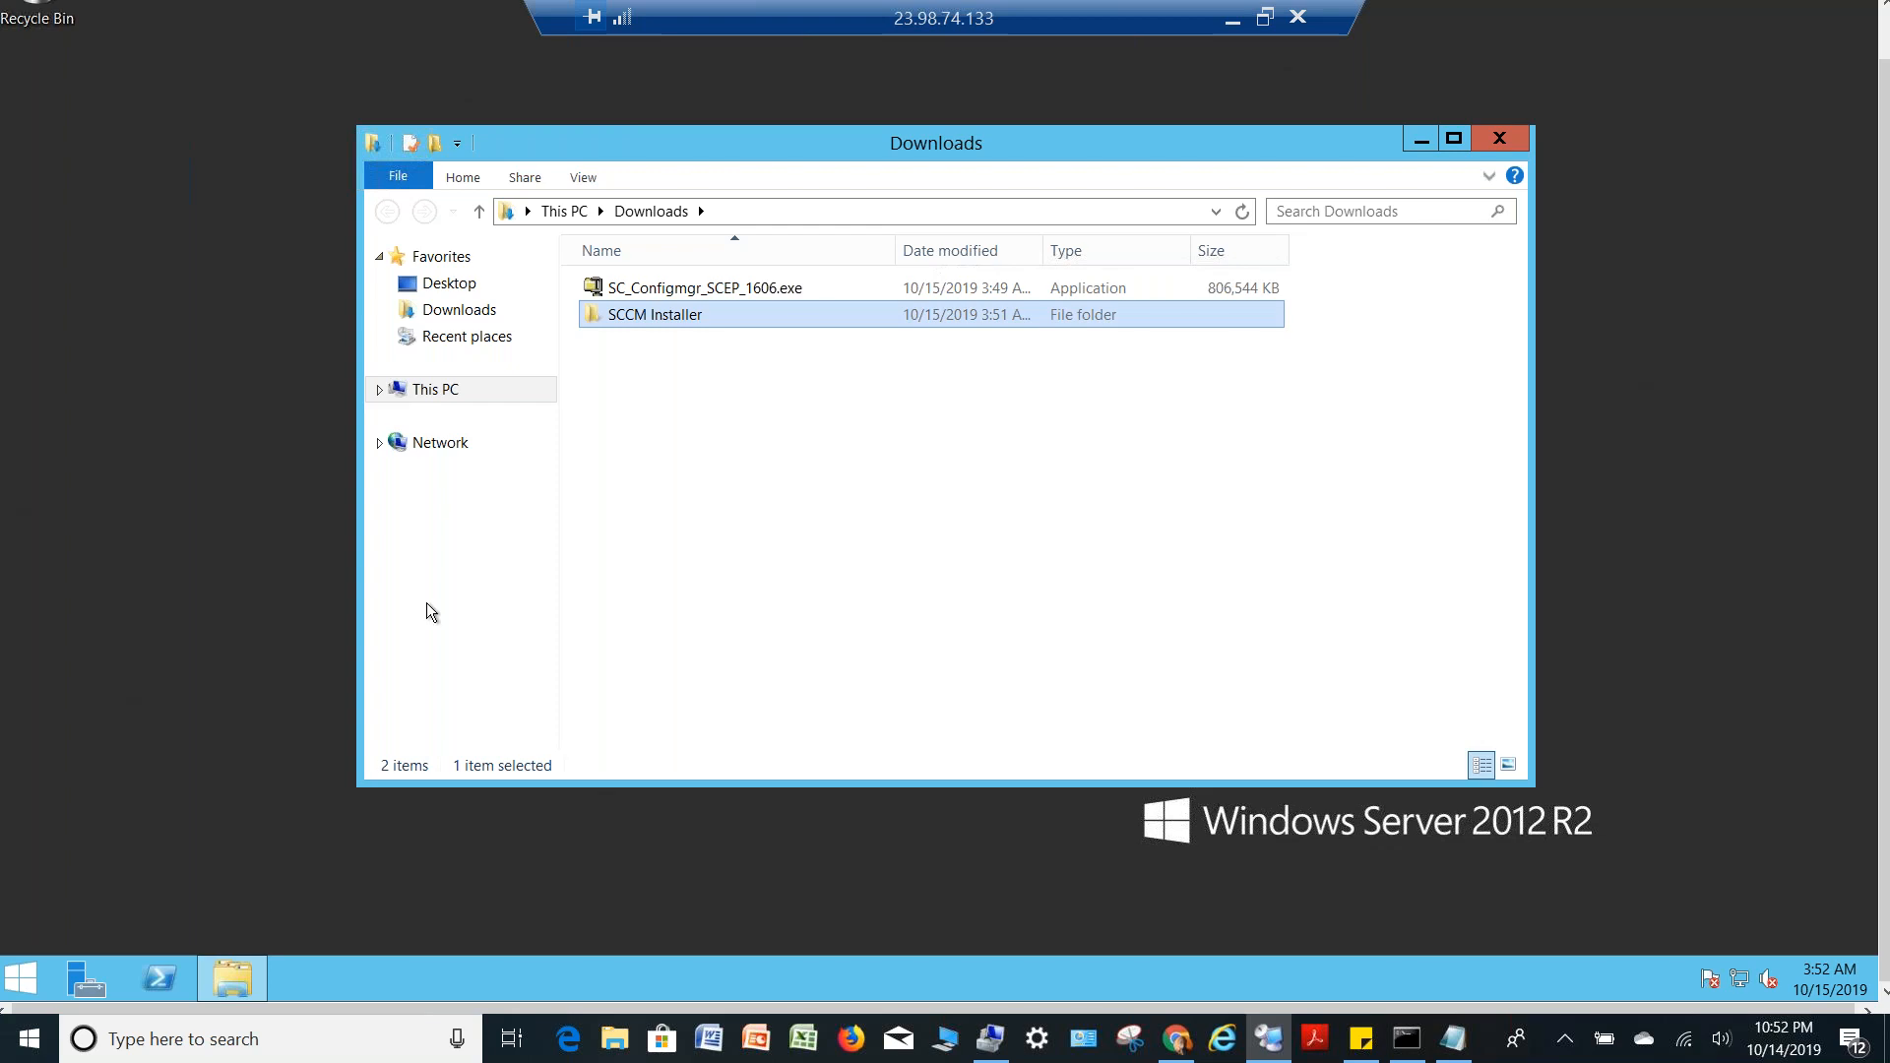
Run SC_Configmgr_SCEP_1606.exe as administrator and allow it in User Account Control
click(676, 287)
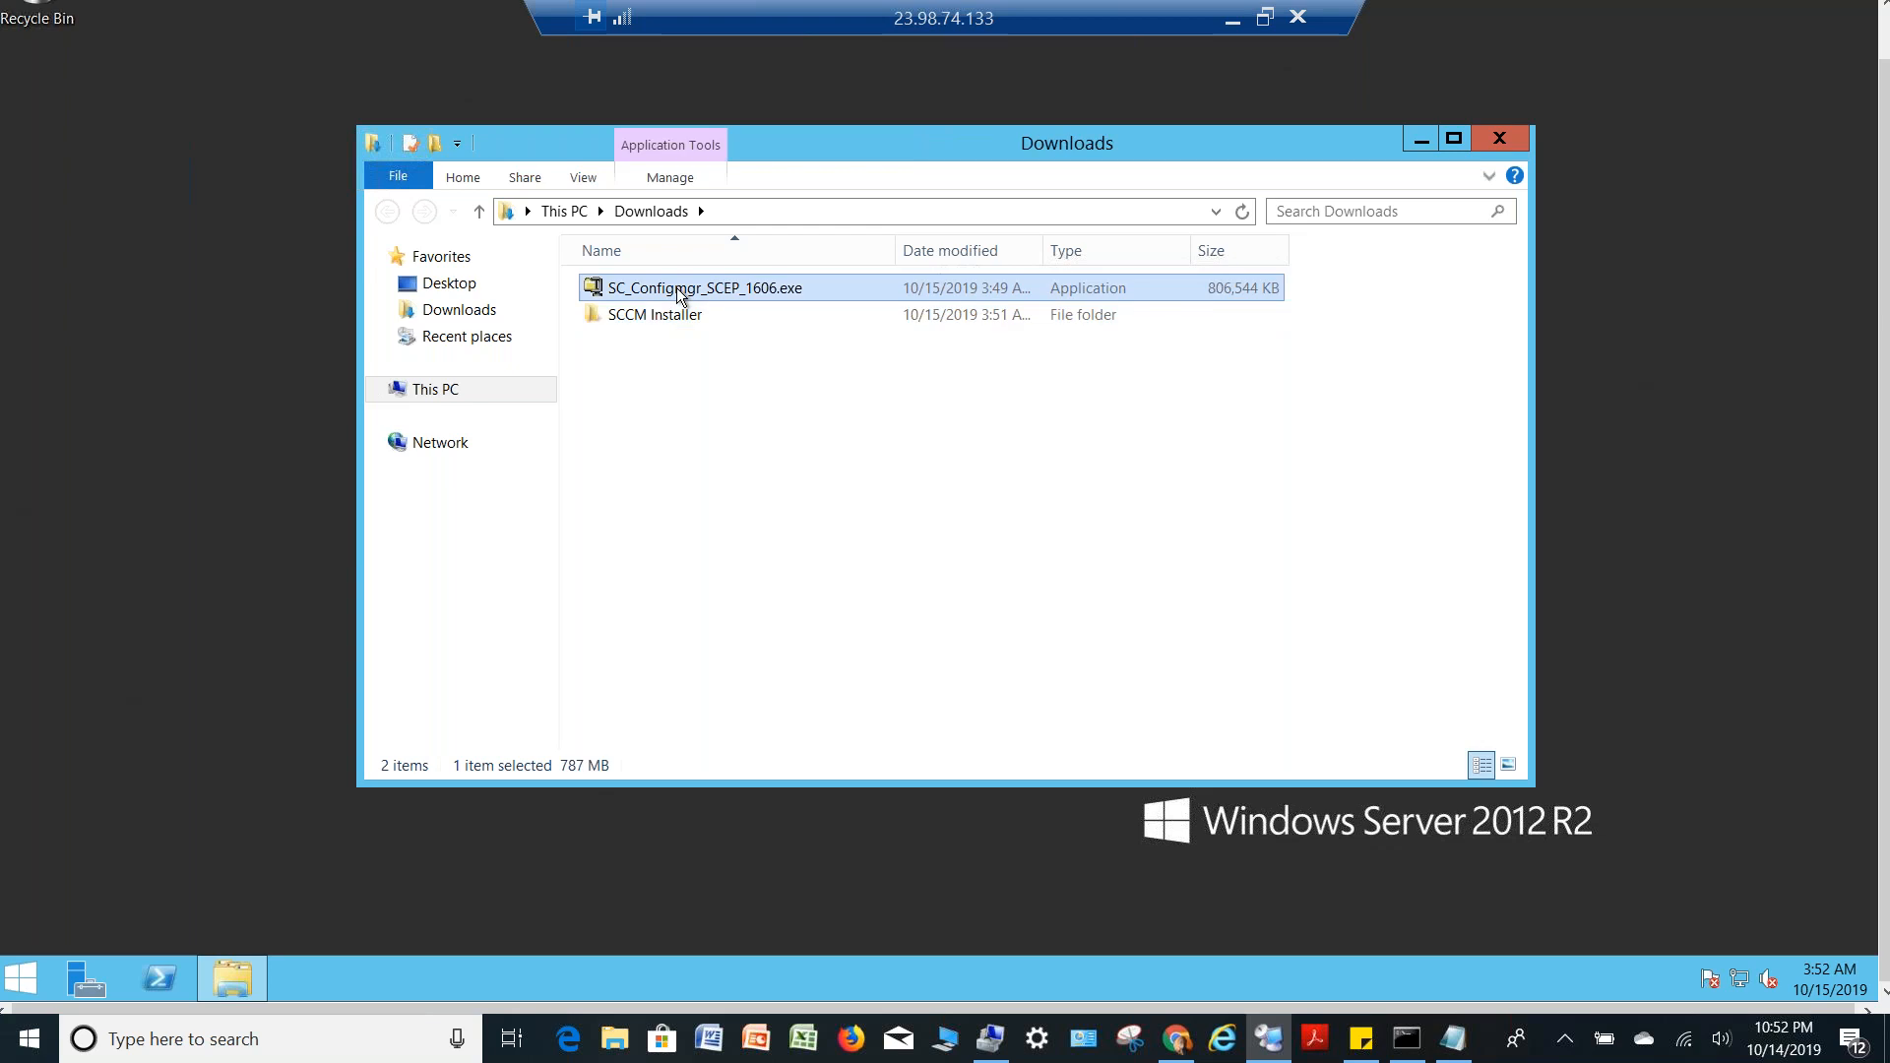
right_click(676, 287)
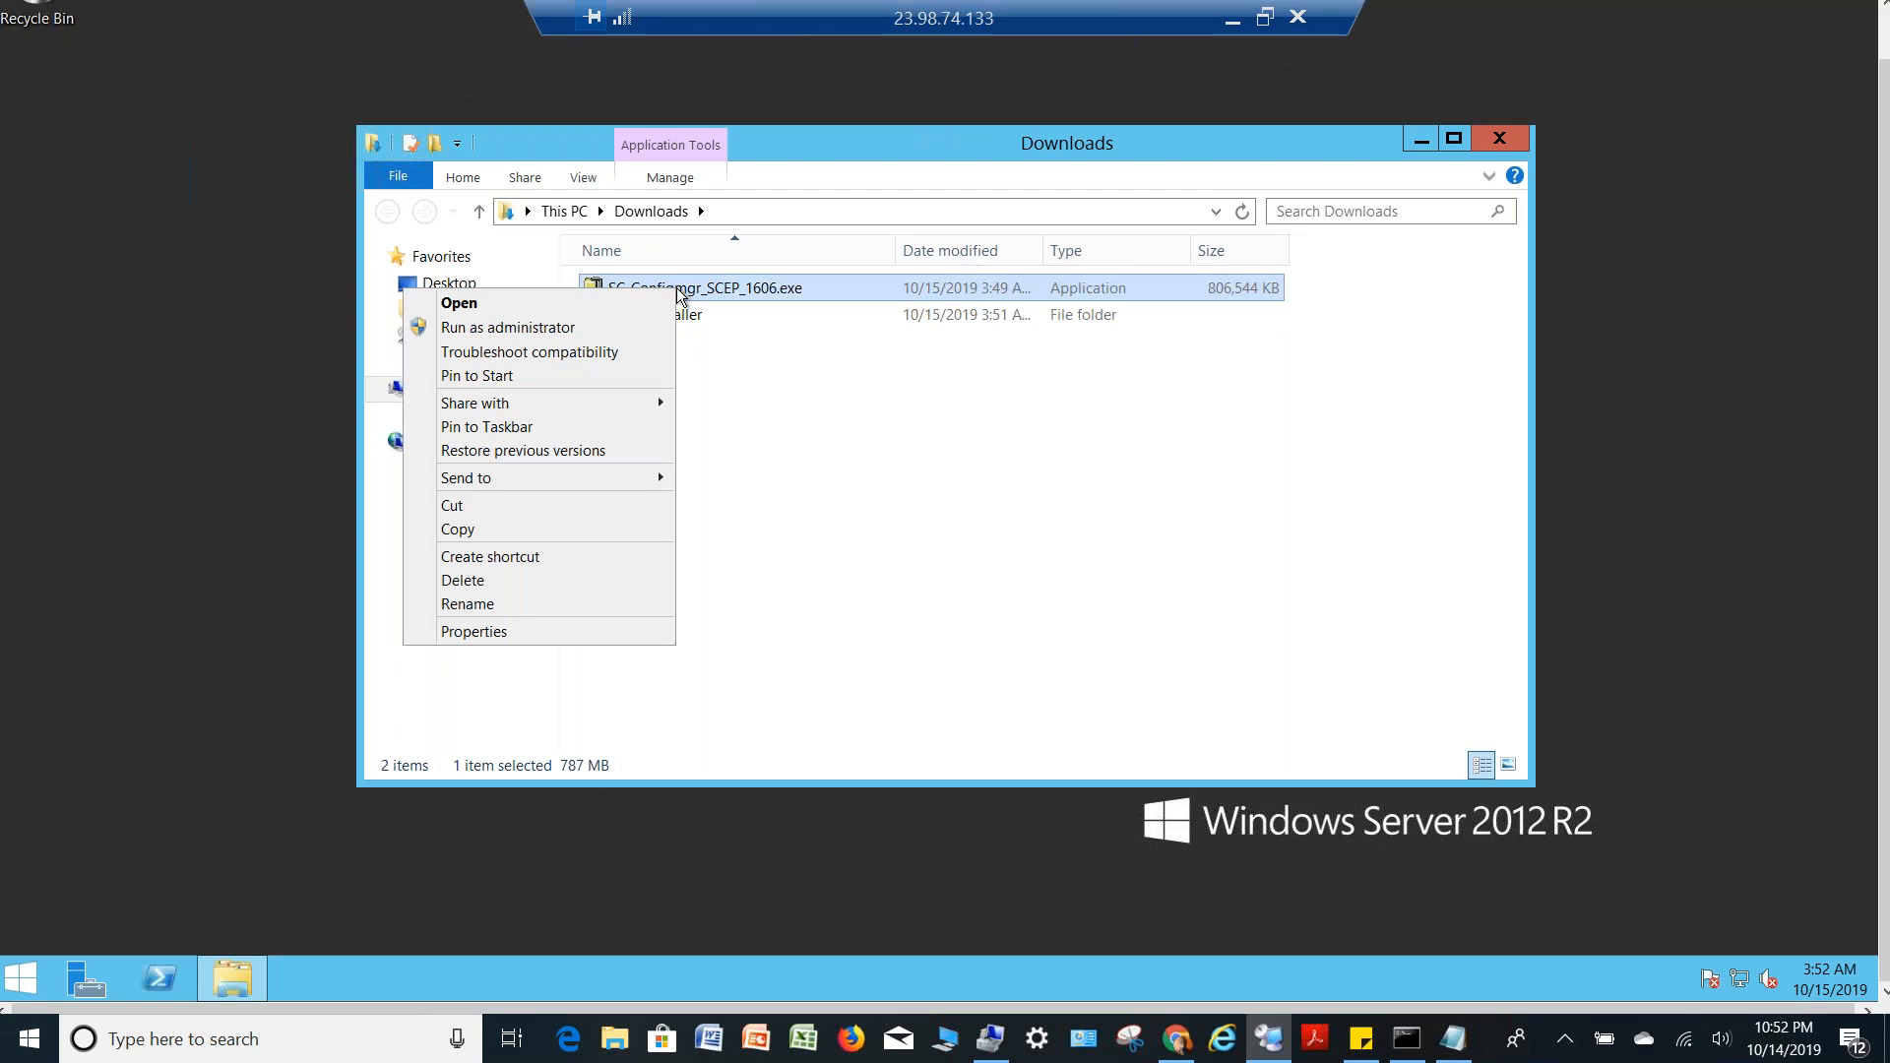
click(582, 328)
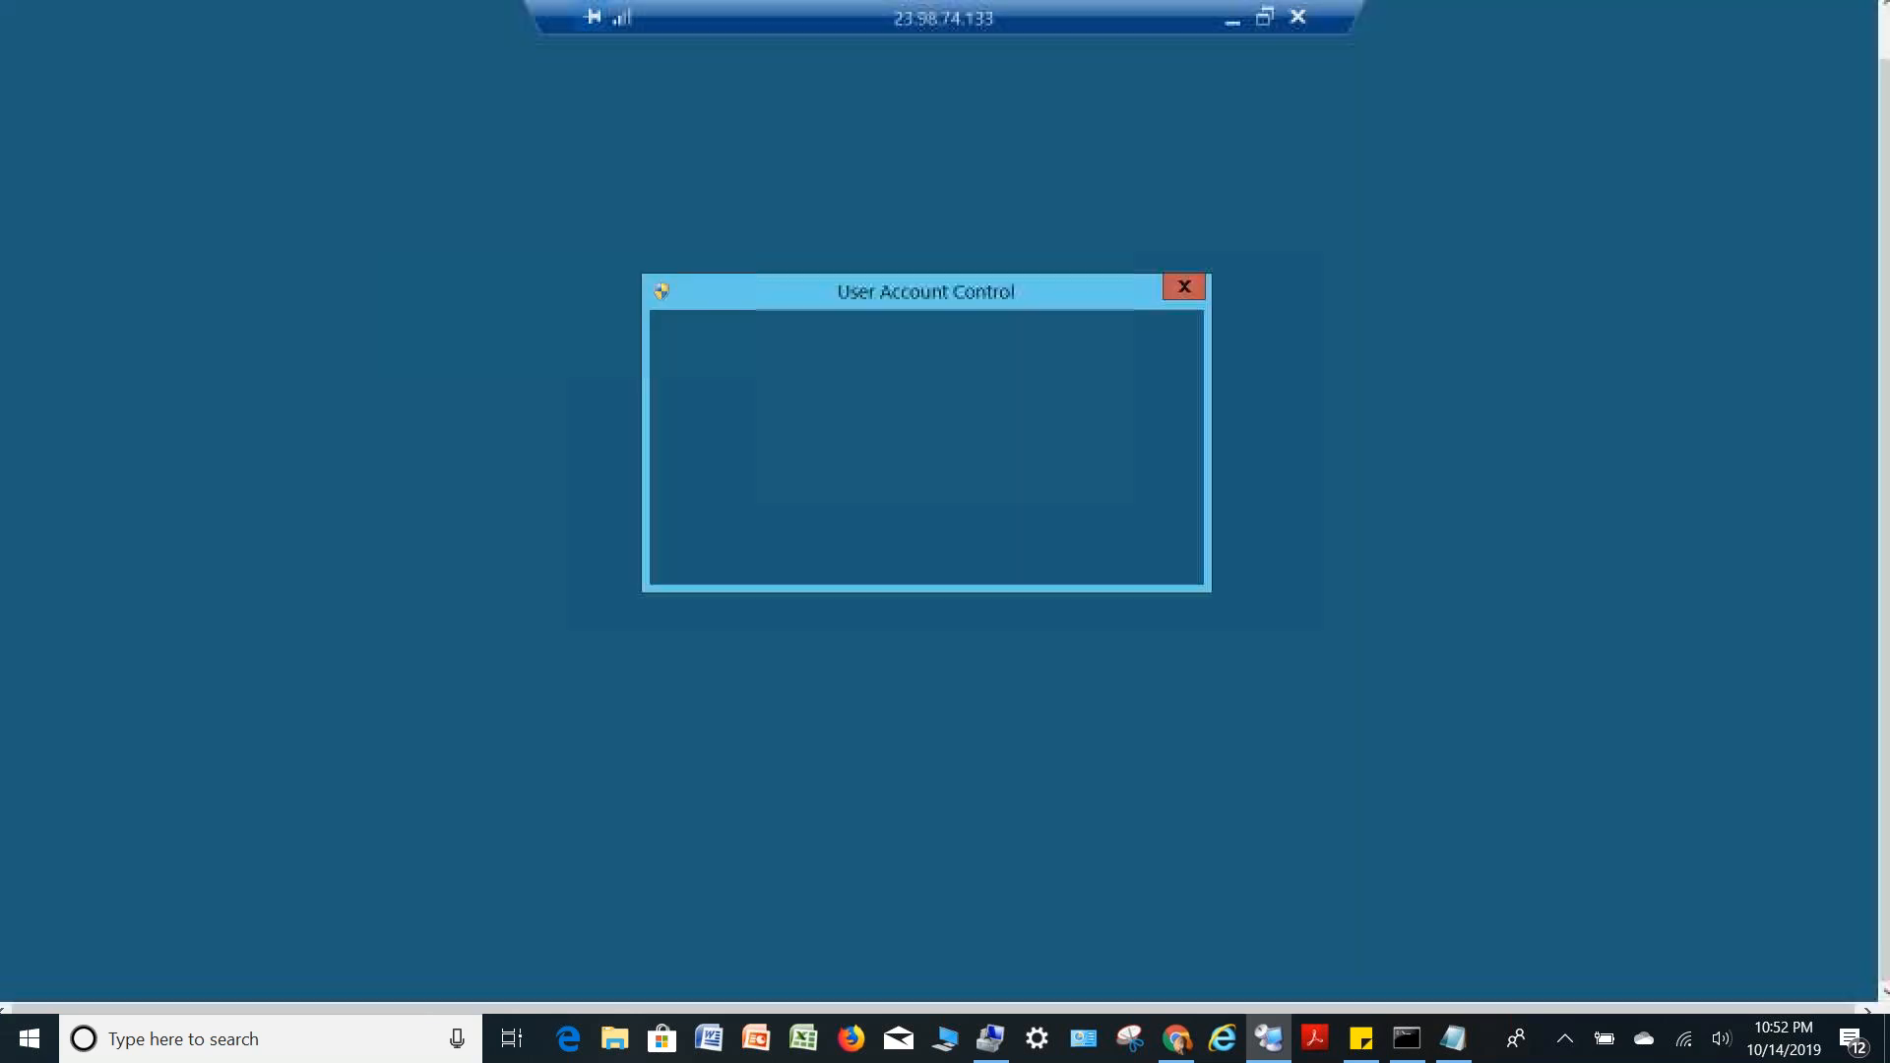
click(1048, 509)
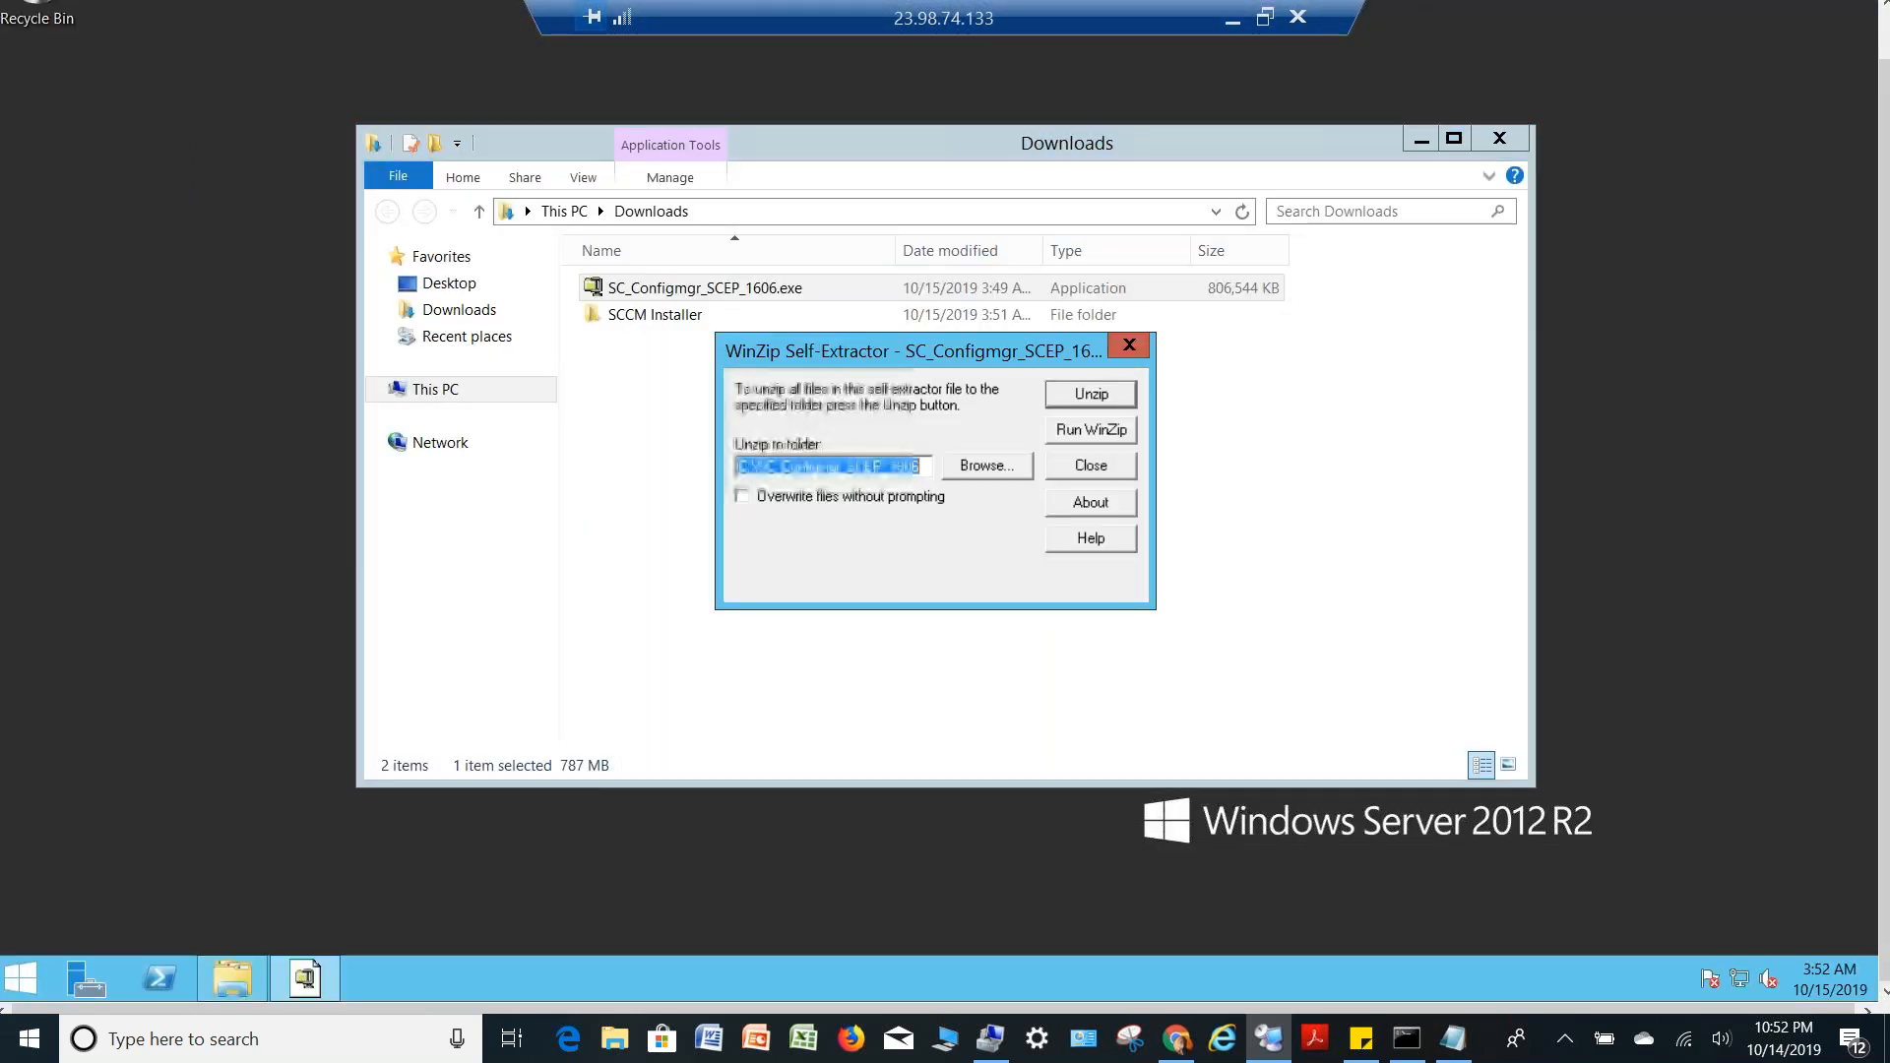
Set the unzip folder to SCCM Installer in Downloads and unzip the Configuration Manager files into it
click(985, 466)
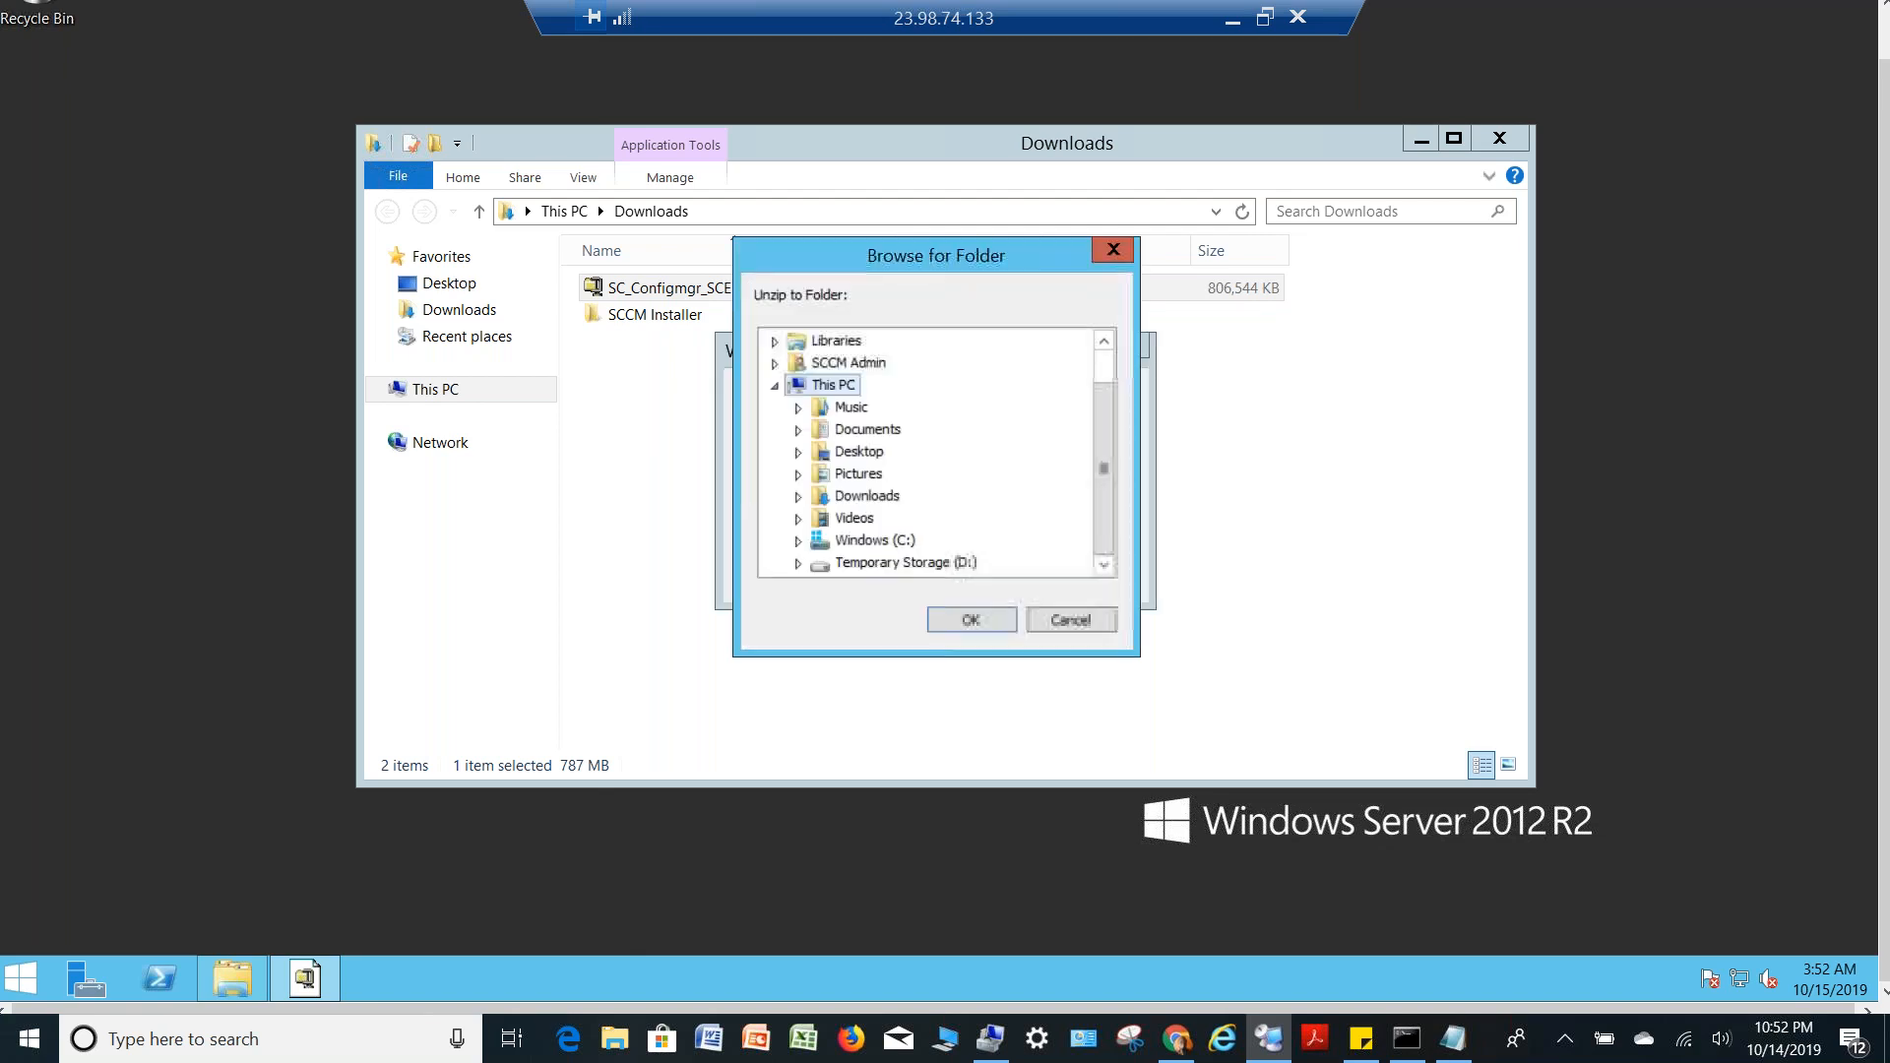
click(799, 497)
click(892, 518)
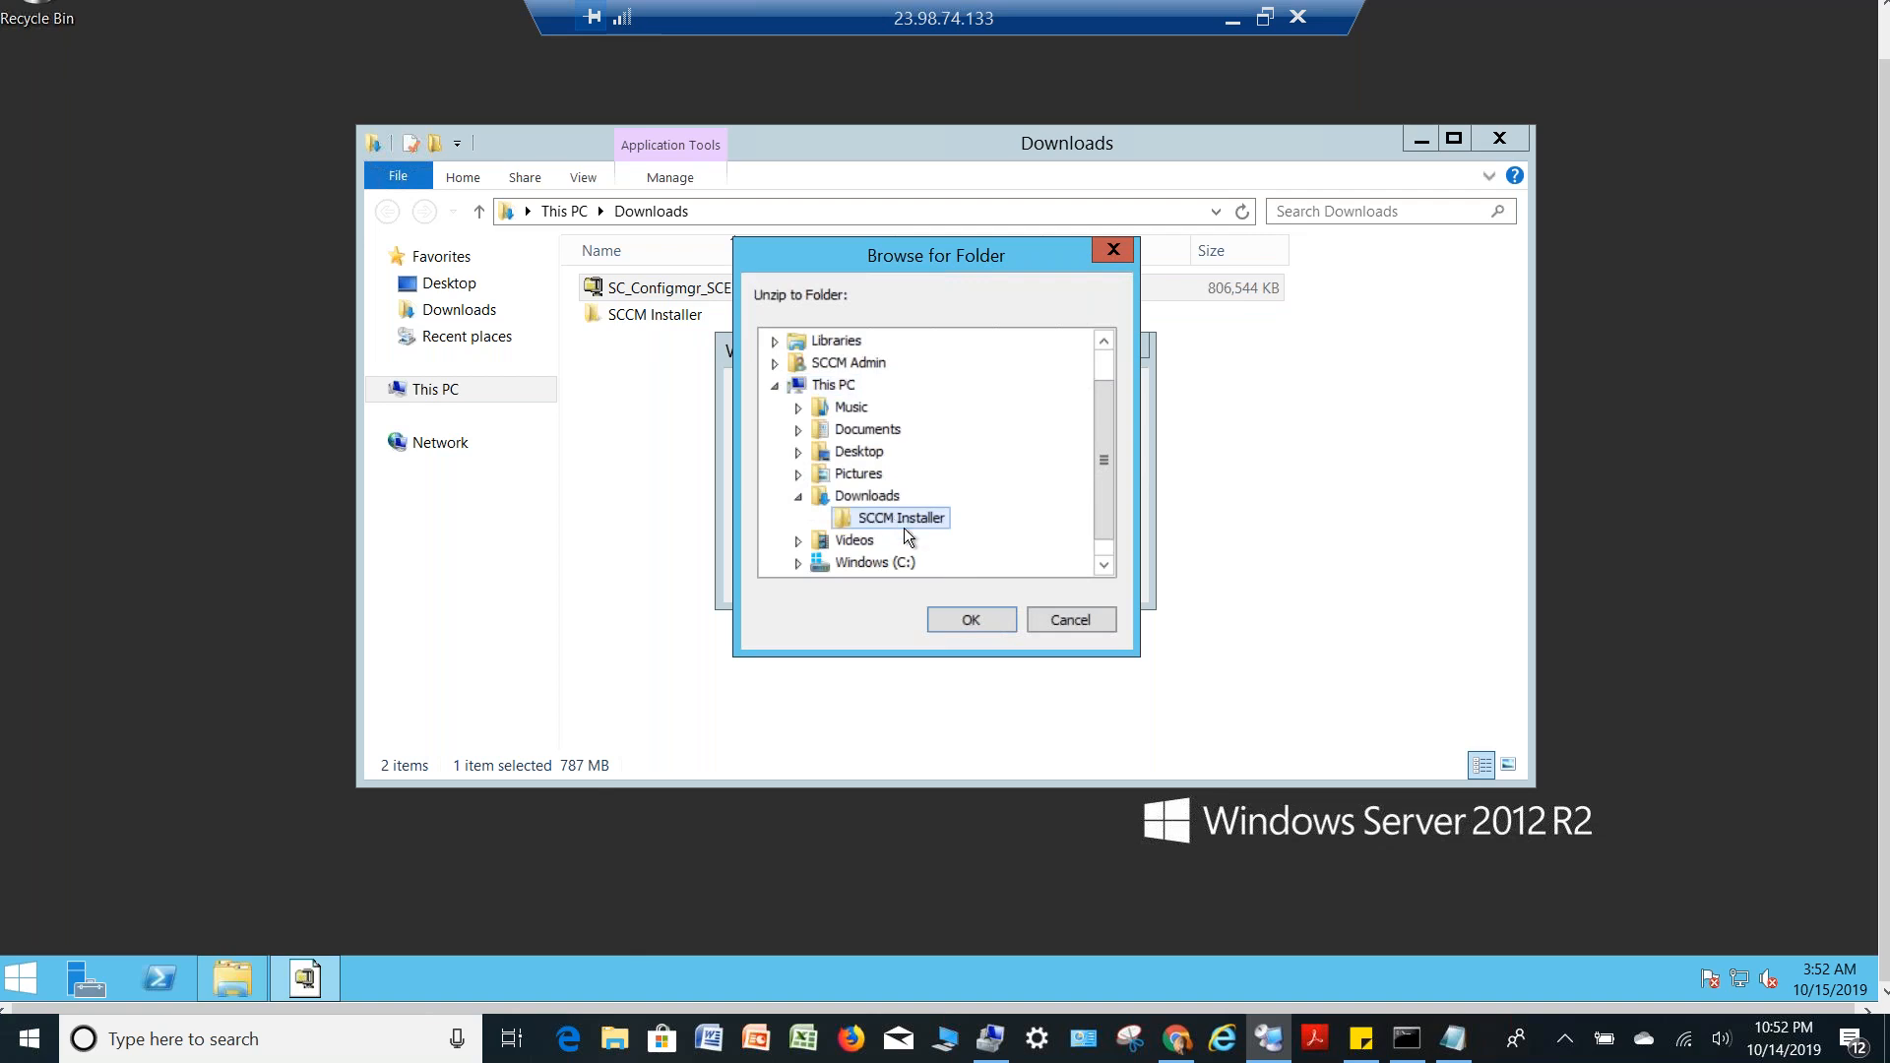
click(1008, 620)
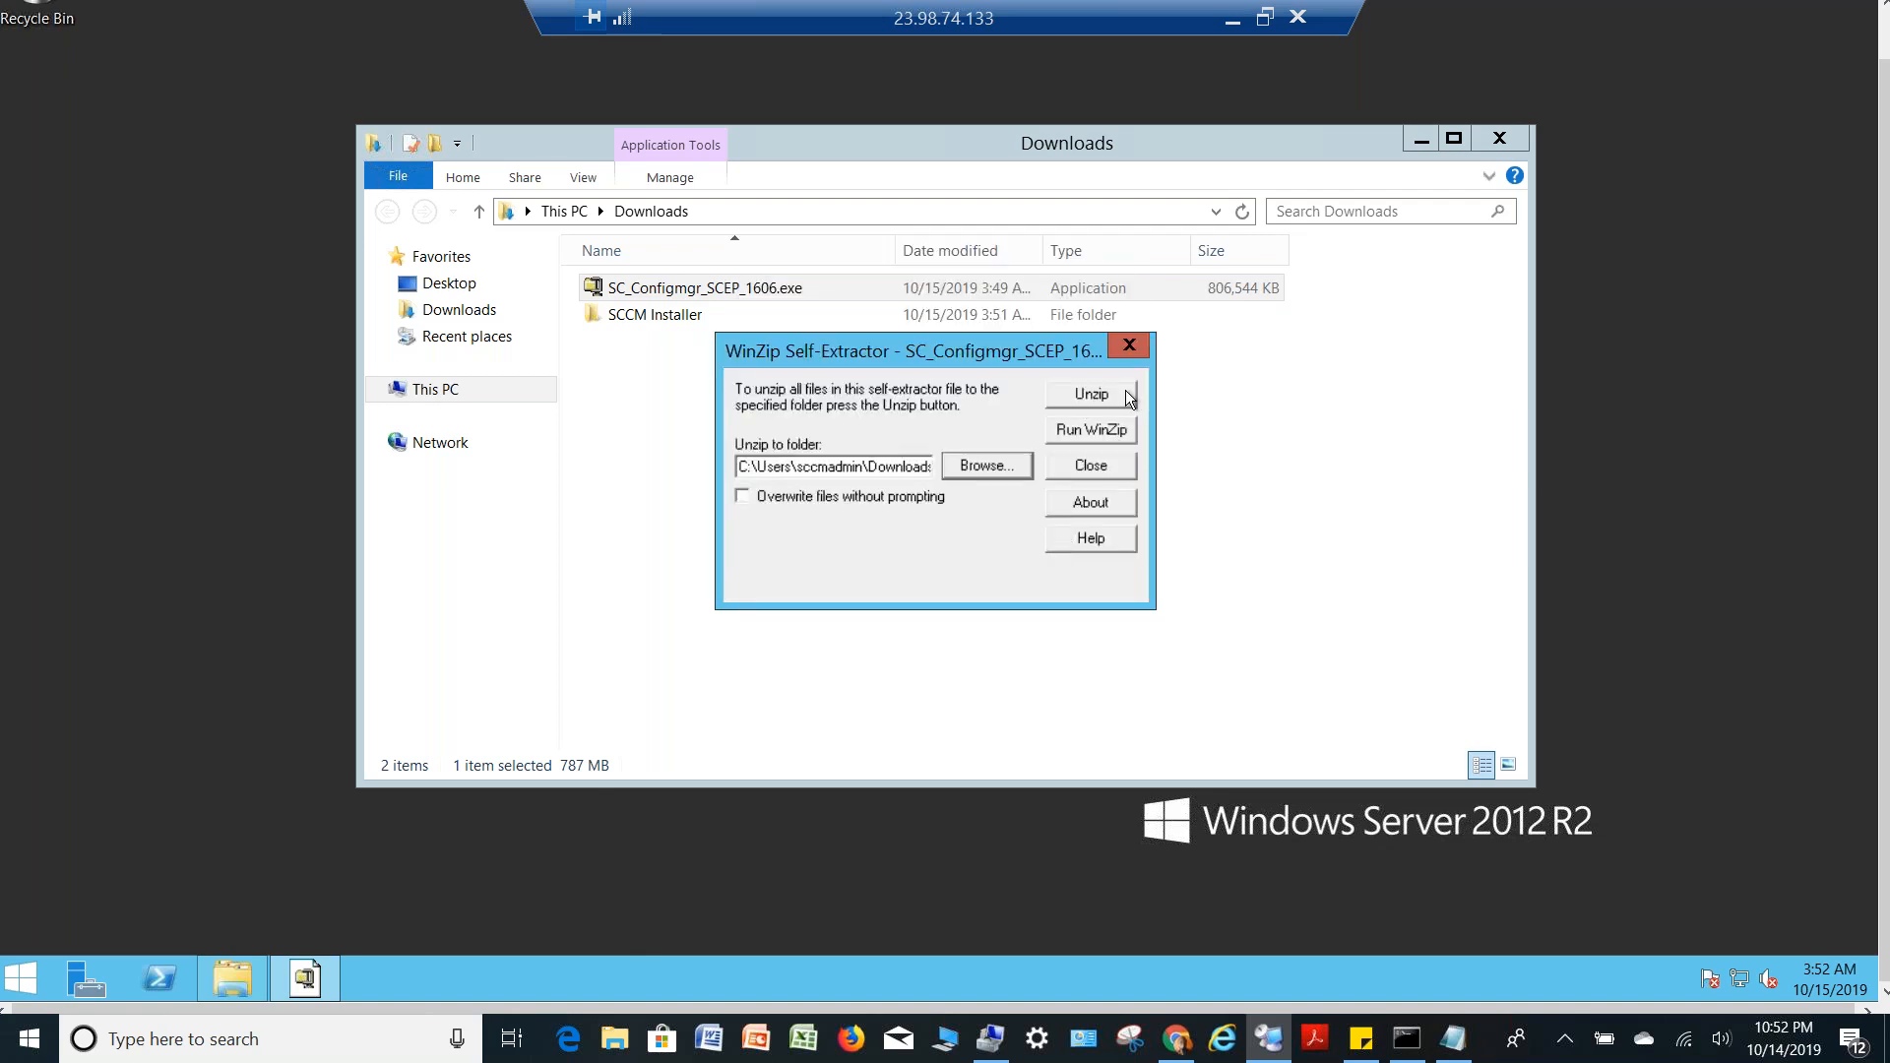
click(1125, 392)
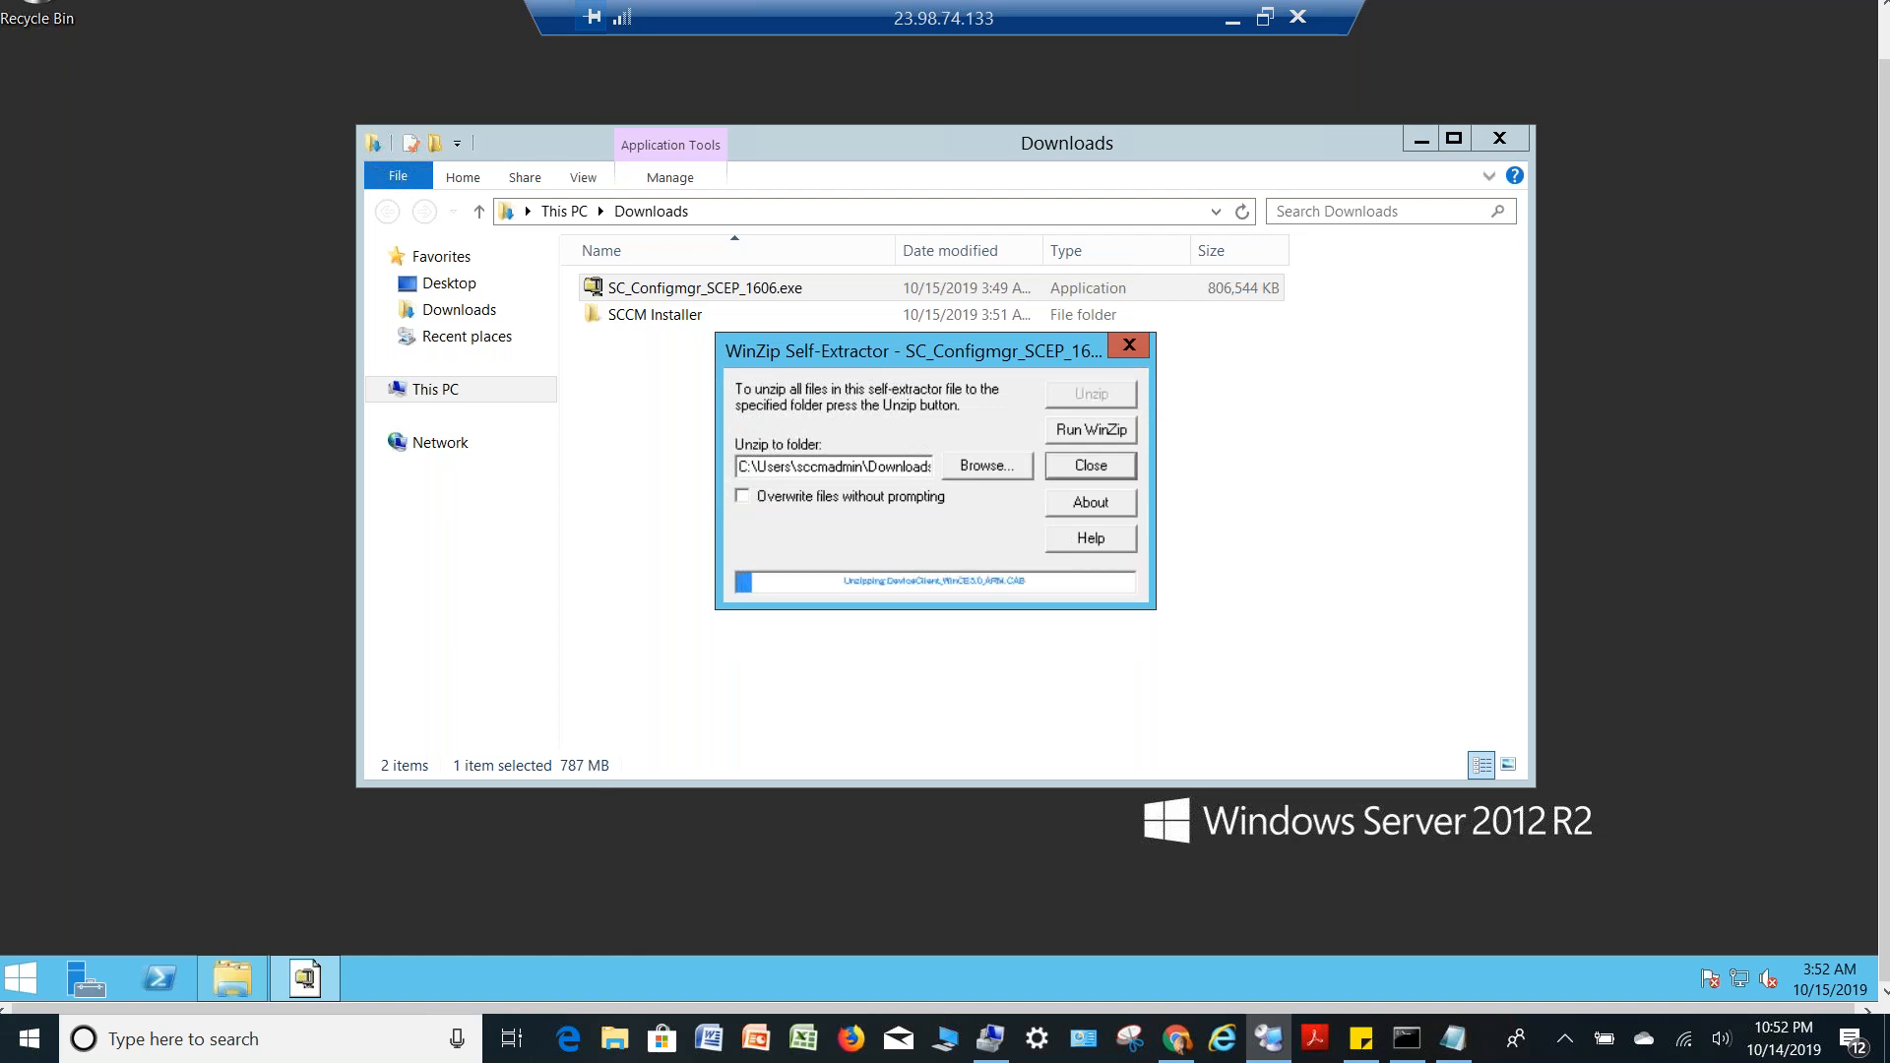
Check the files being extracted in the SCCM Installer folder, and close the WinZip Self-Extractor once the extraction is done
click(640, 315)
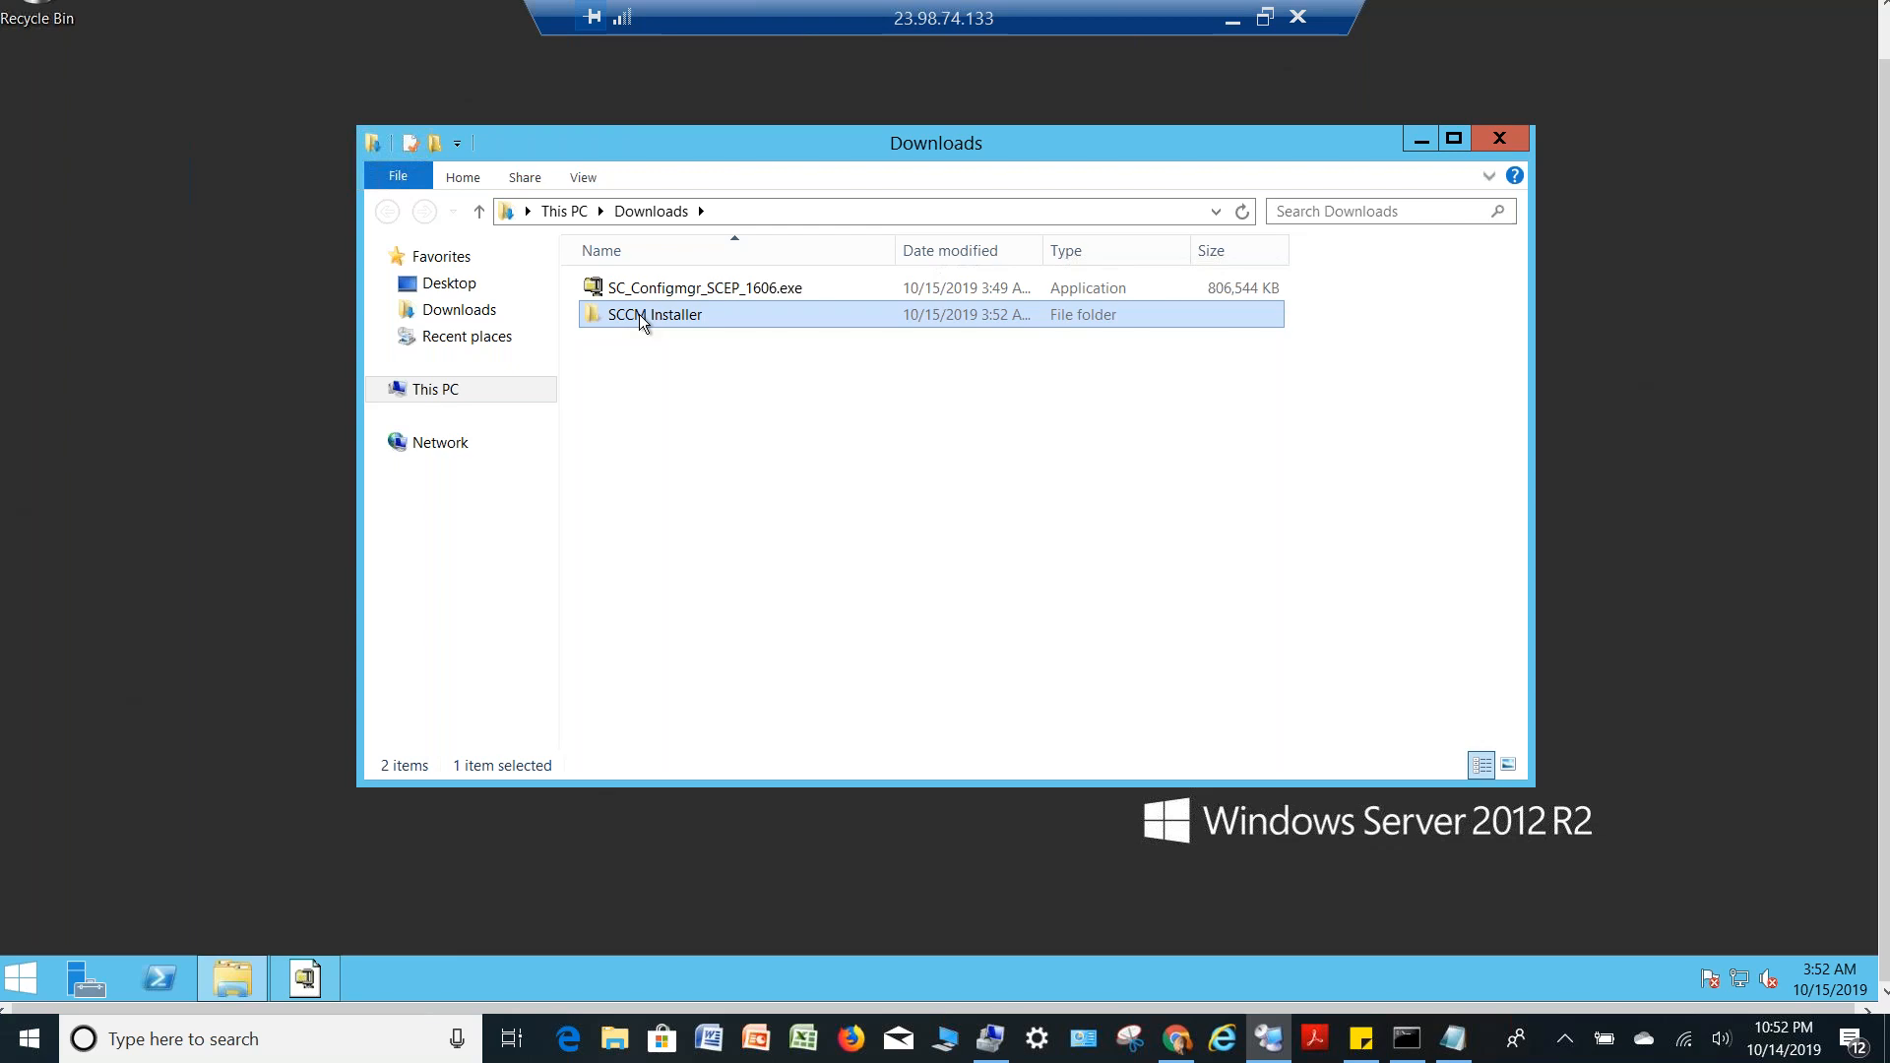
double_click(639, 314)
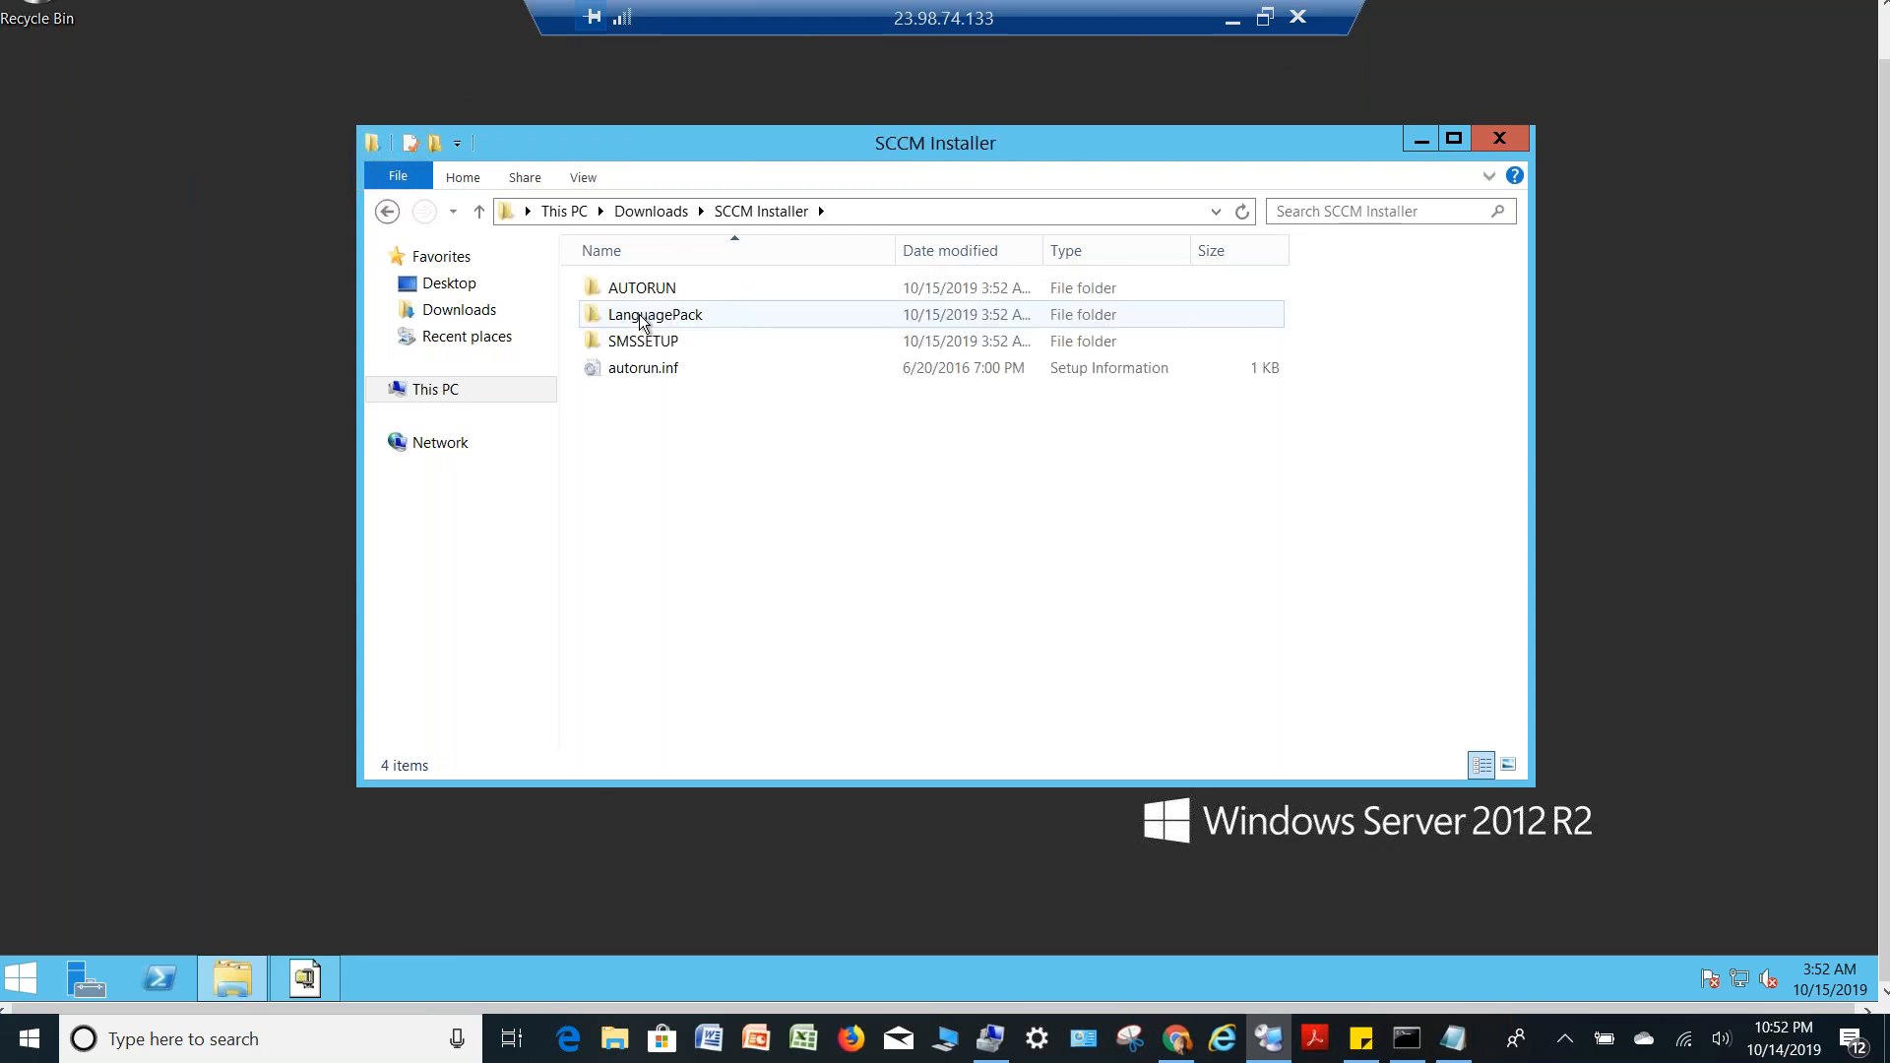
click(389, 213)
click(313, 984)
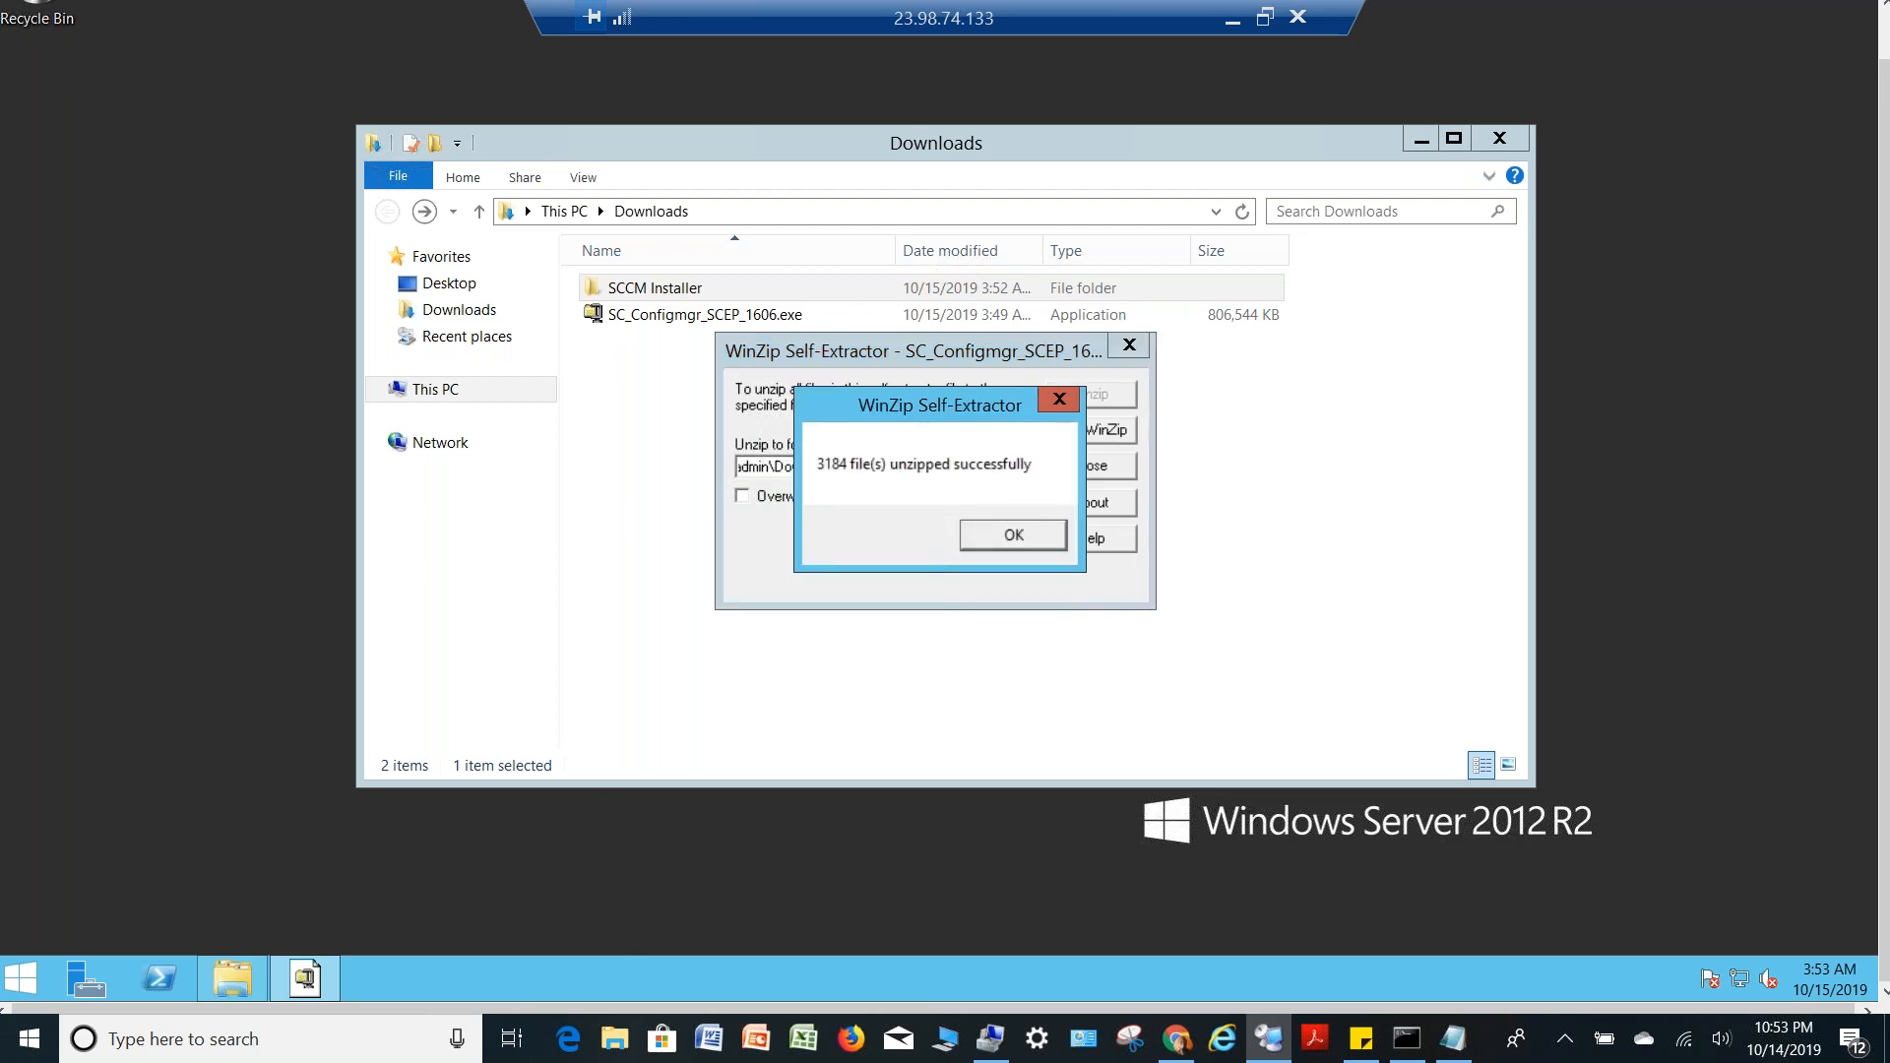
click(986, 537)
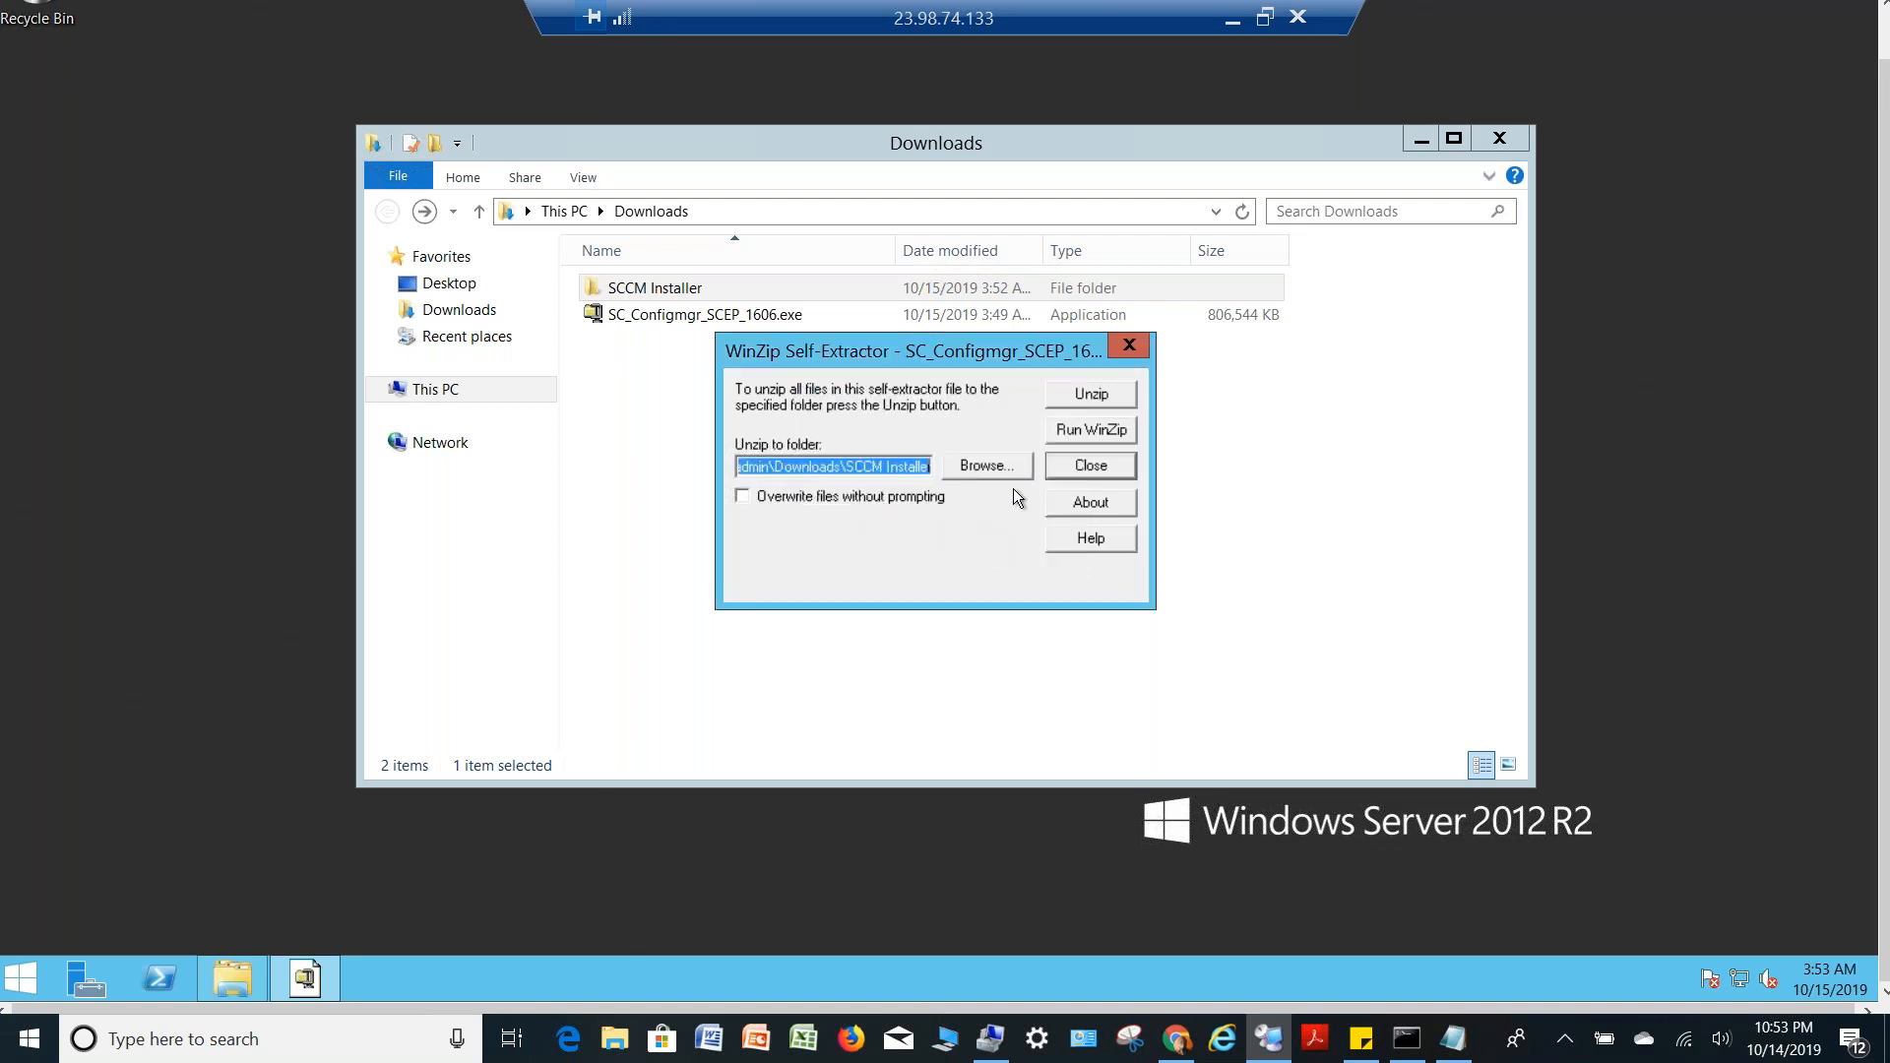
click(1130, 347)
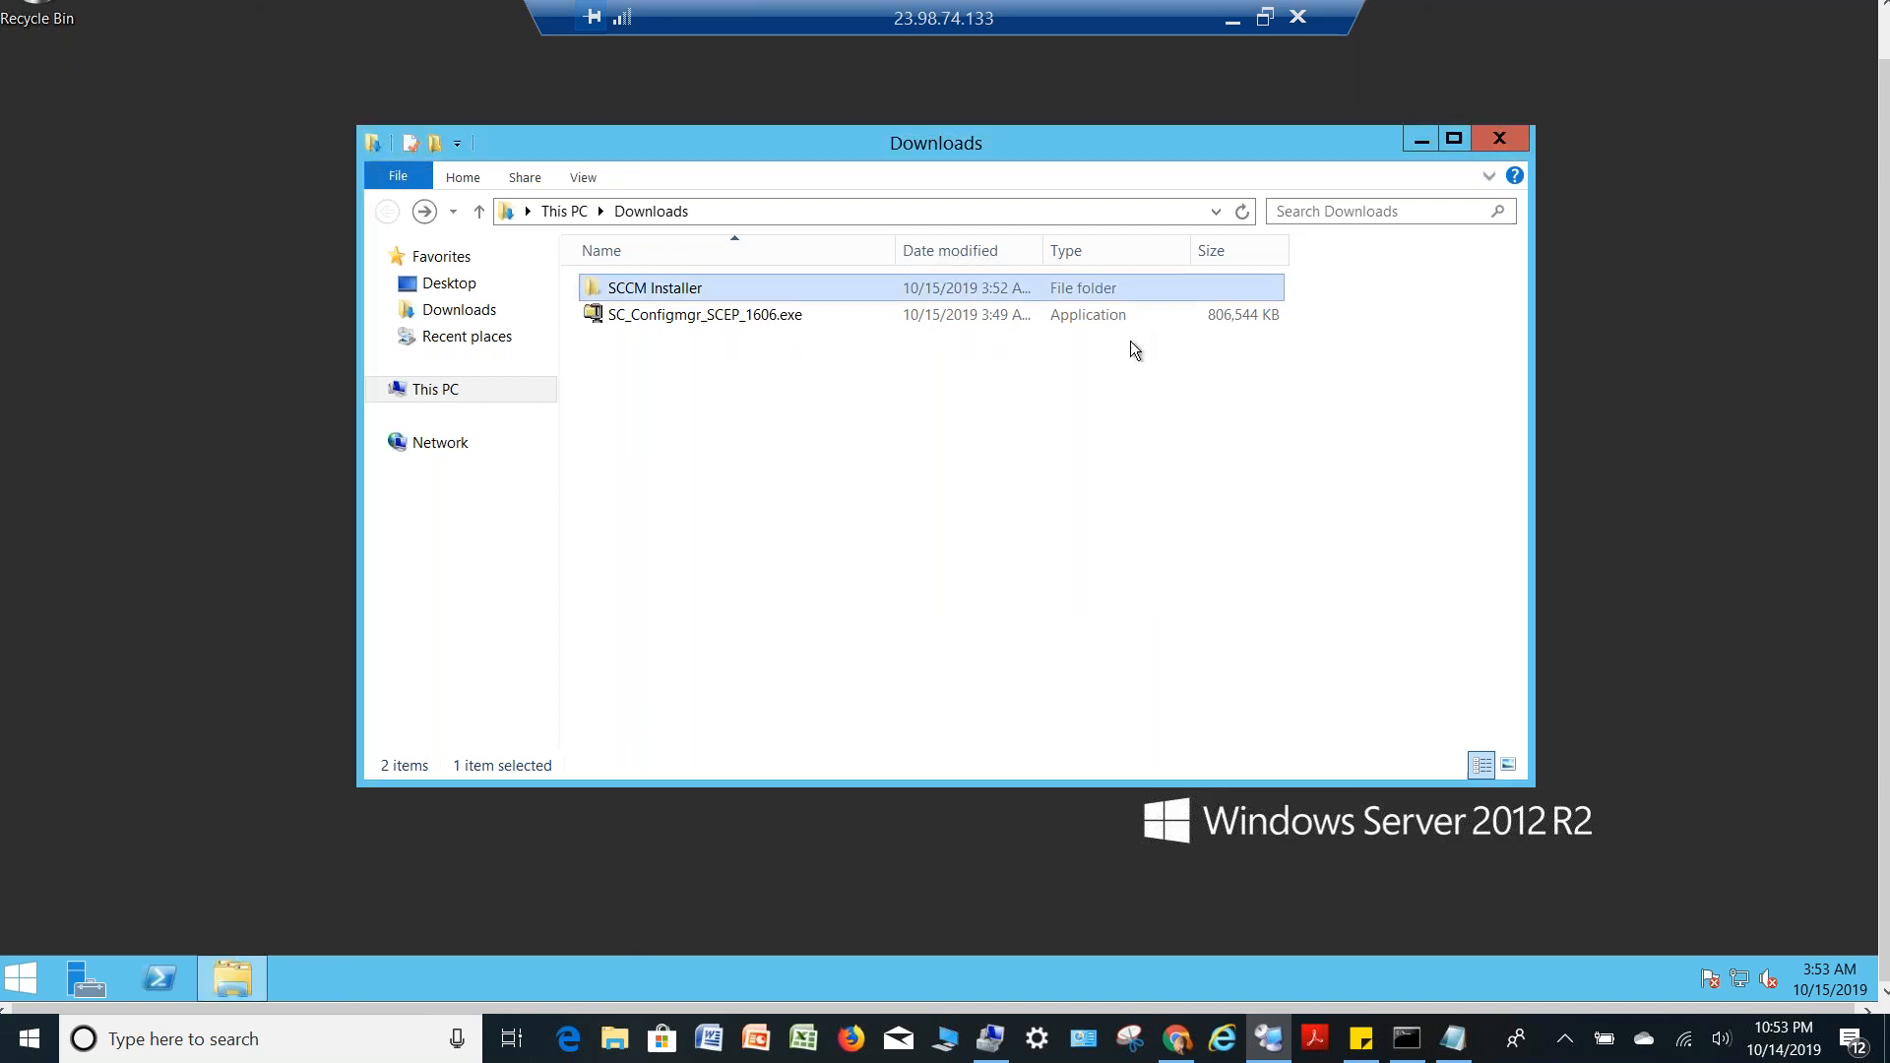
Launch splash.hta from the extracted SCCM Installer folder and bring up the Configuration Manager splash window
click(700, 317)
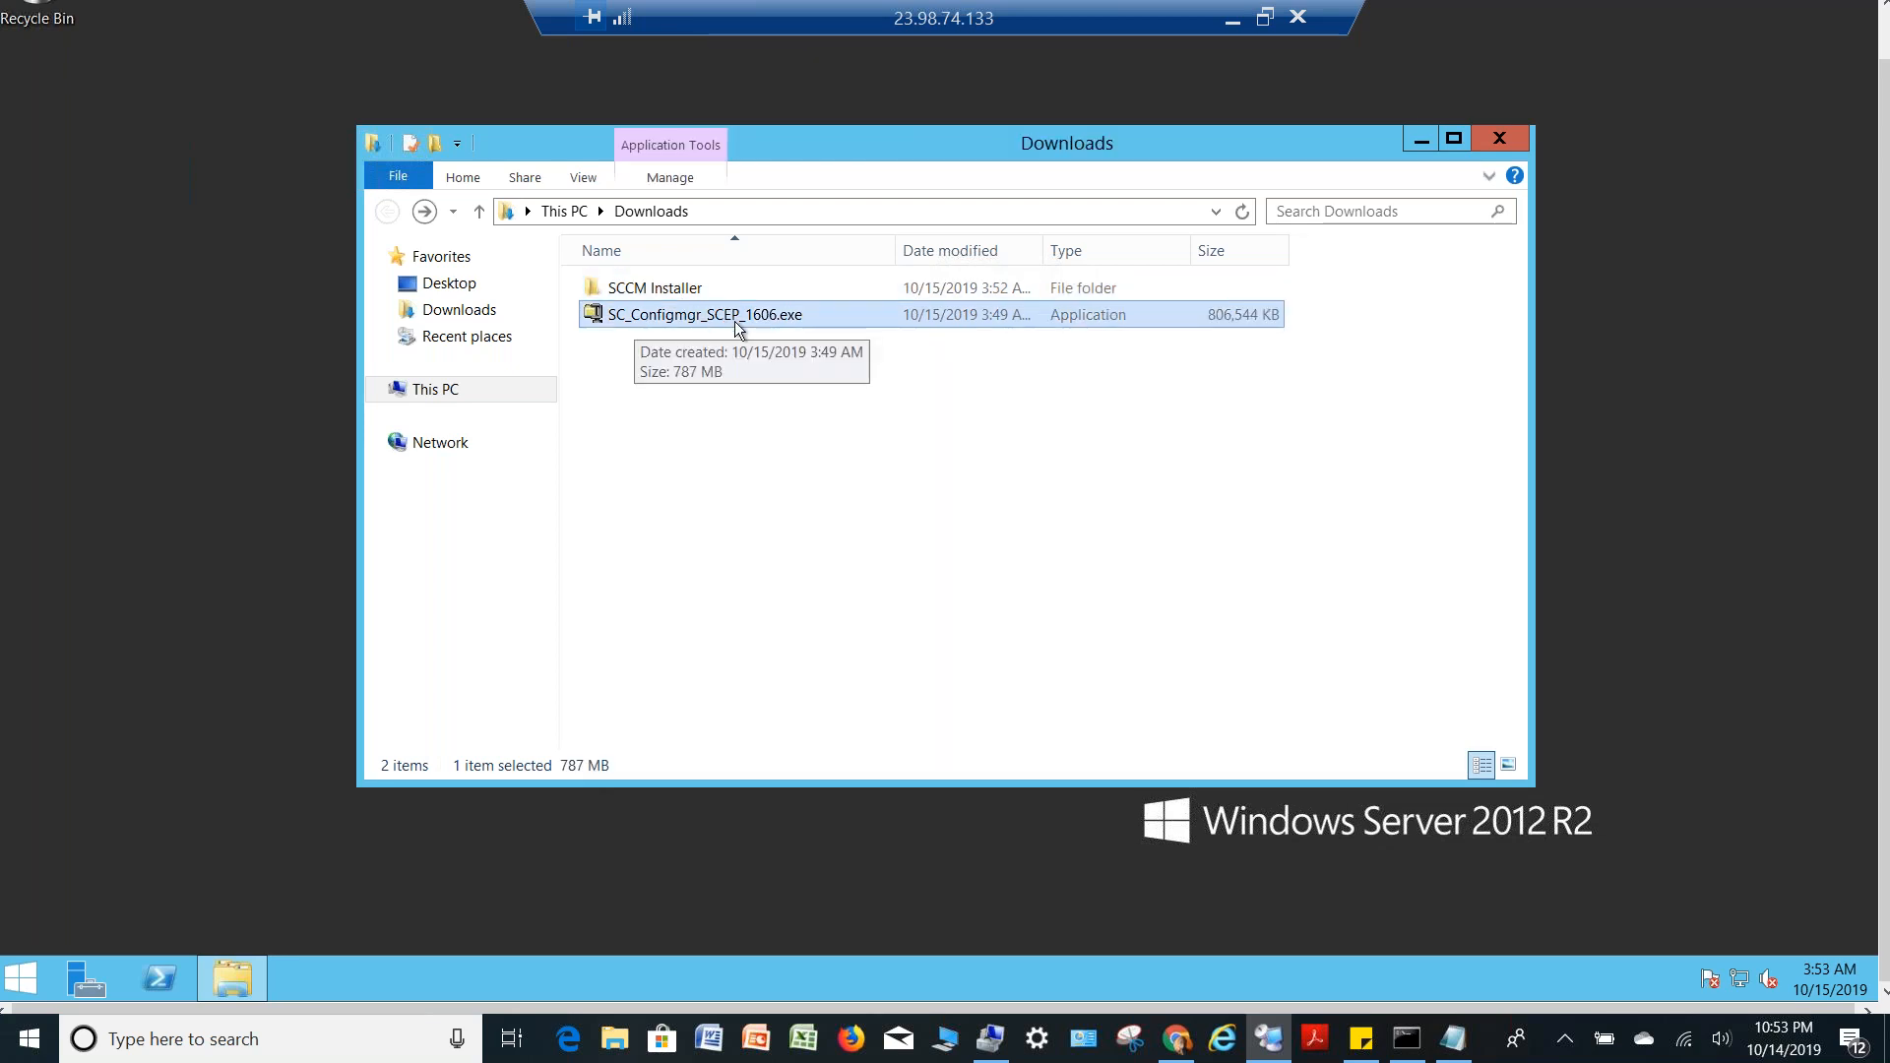
click(700, 289)
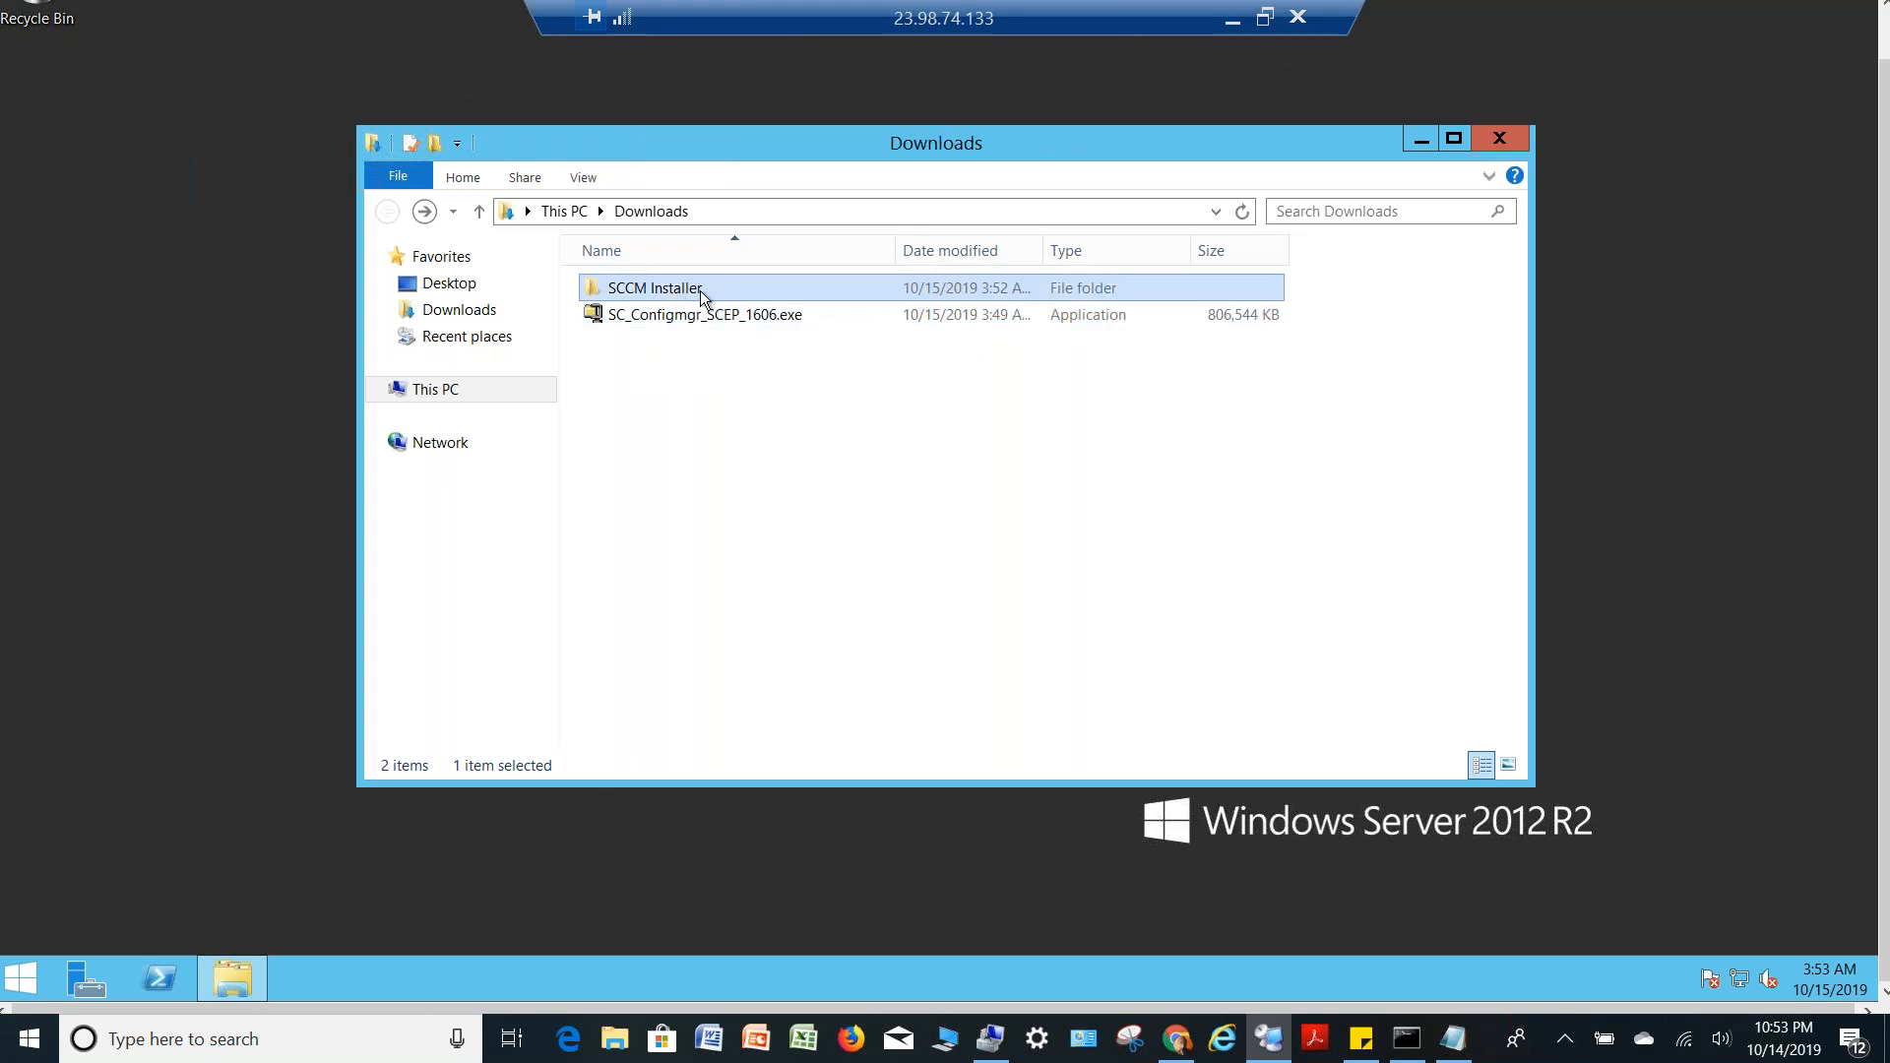
double_click(701, 291)
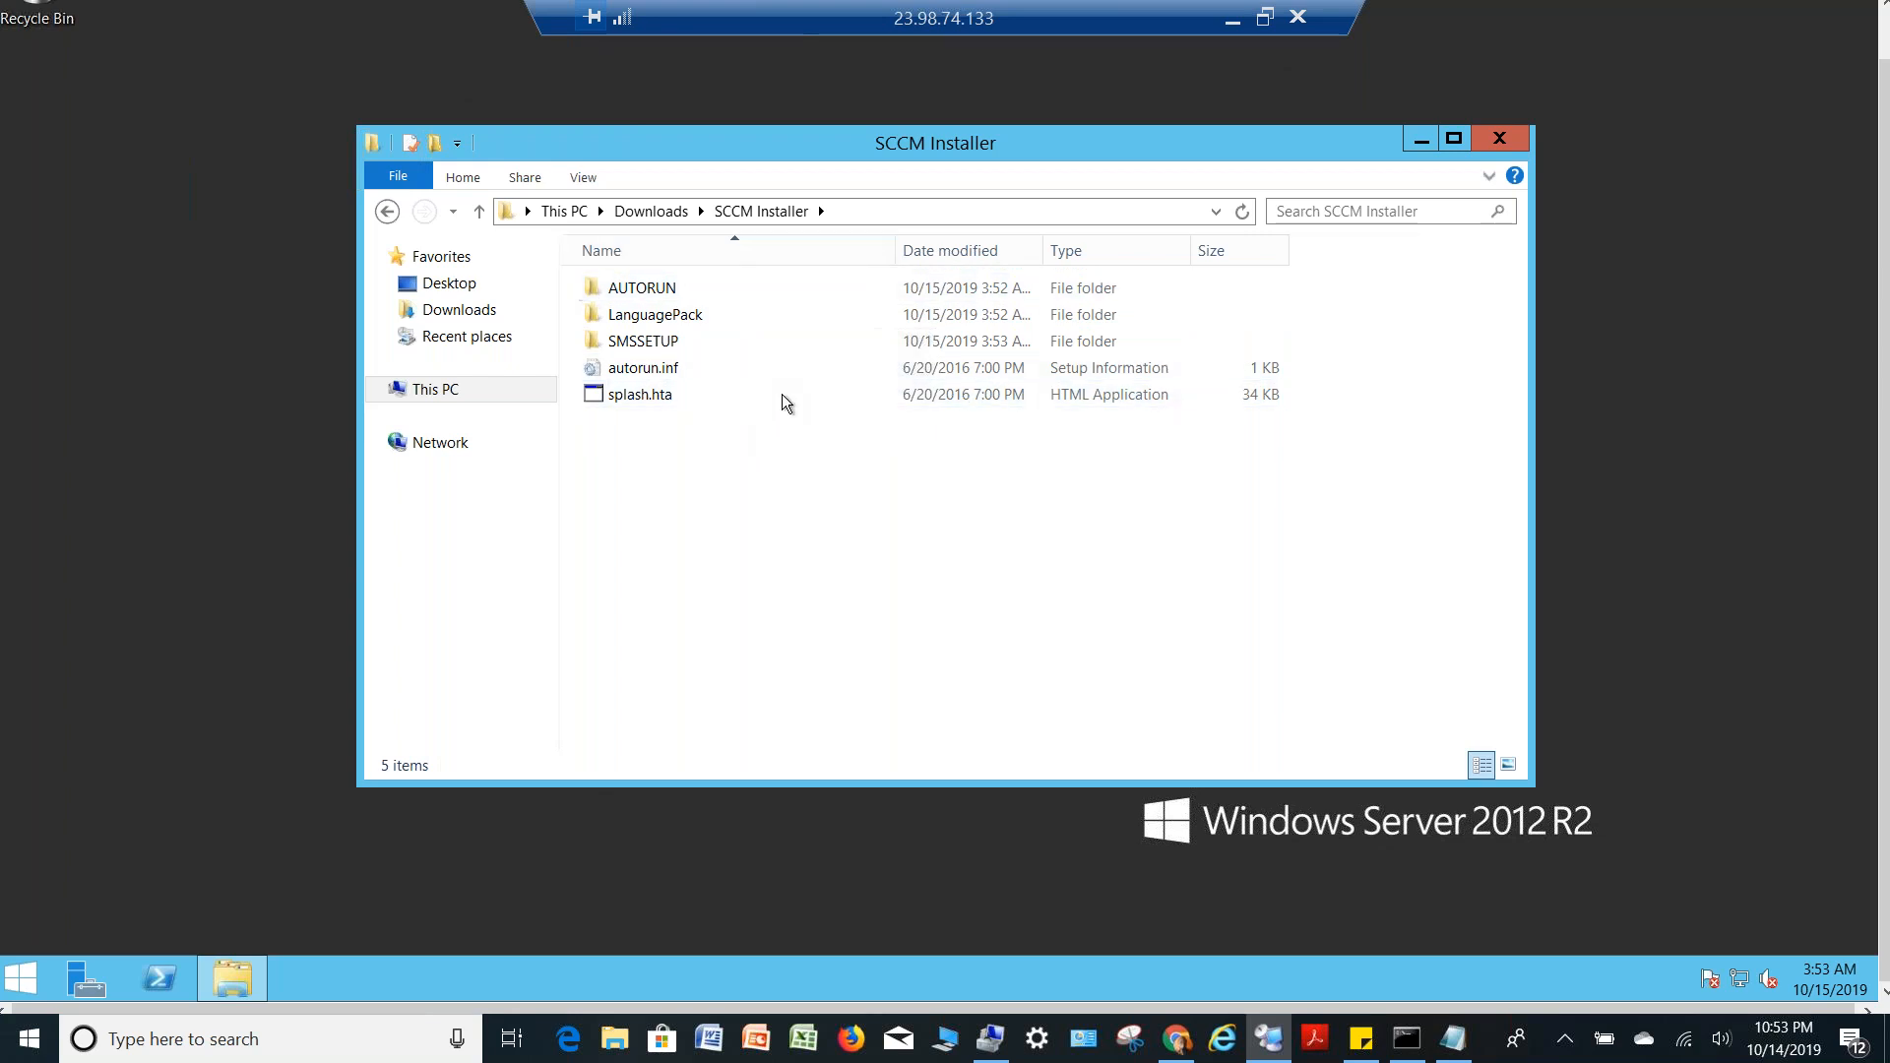
double_click(650, 395)
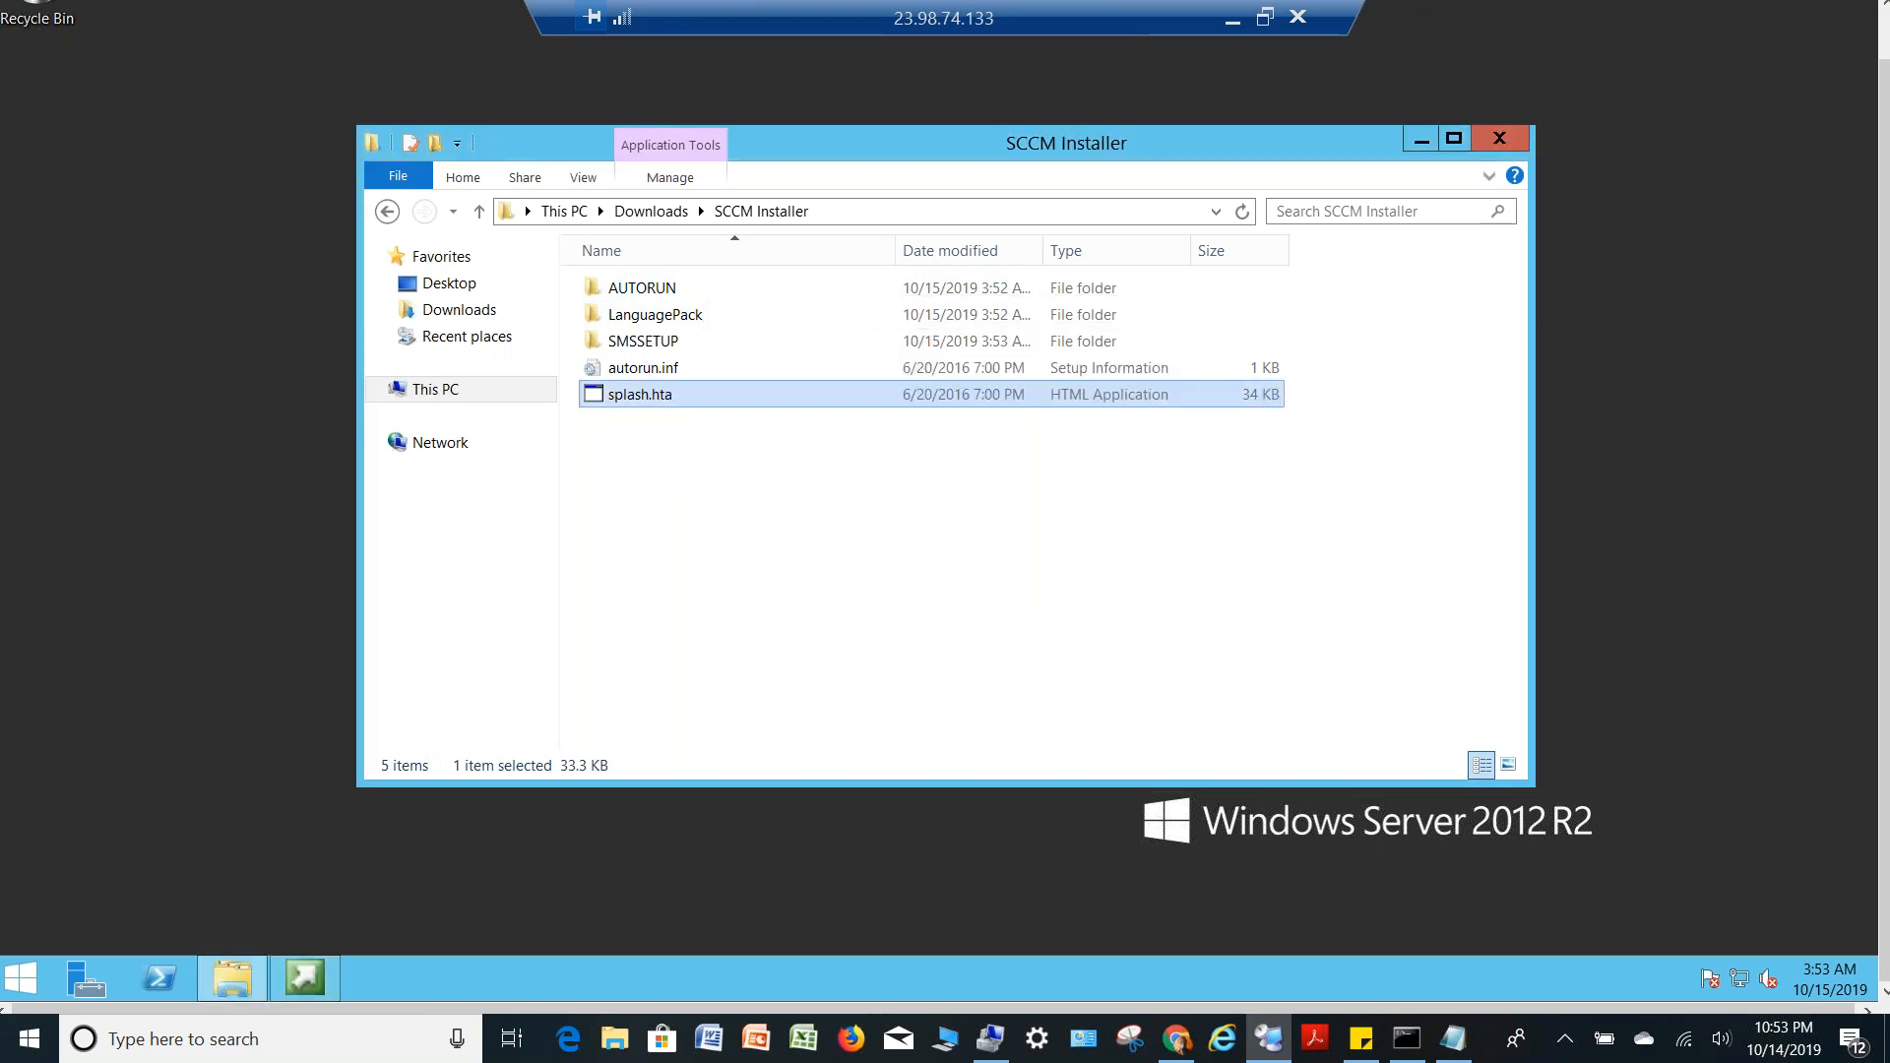
click(297, 977)
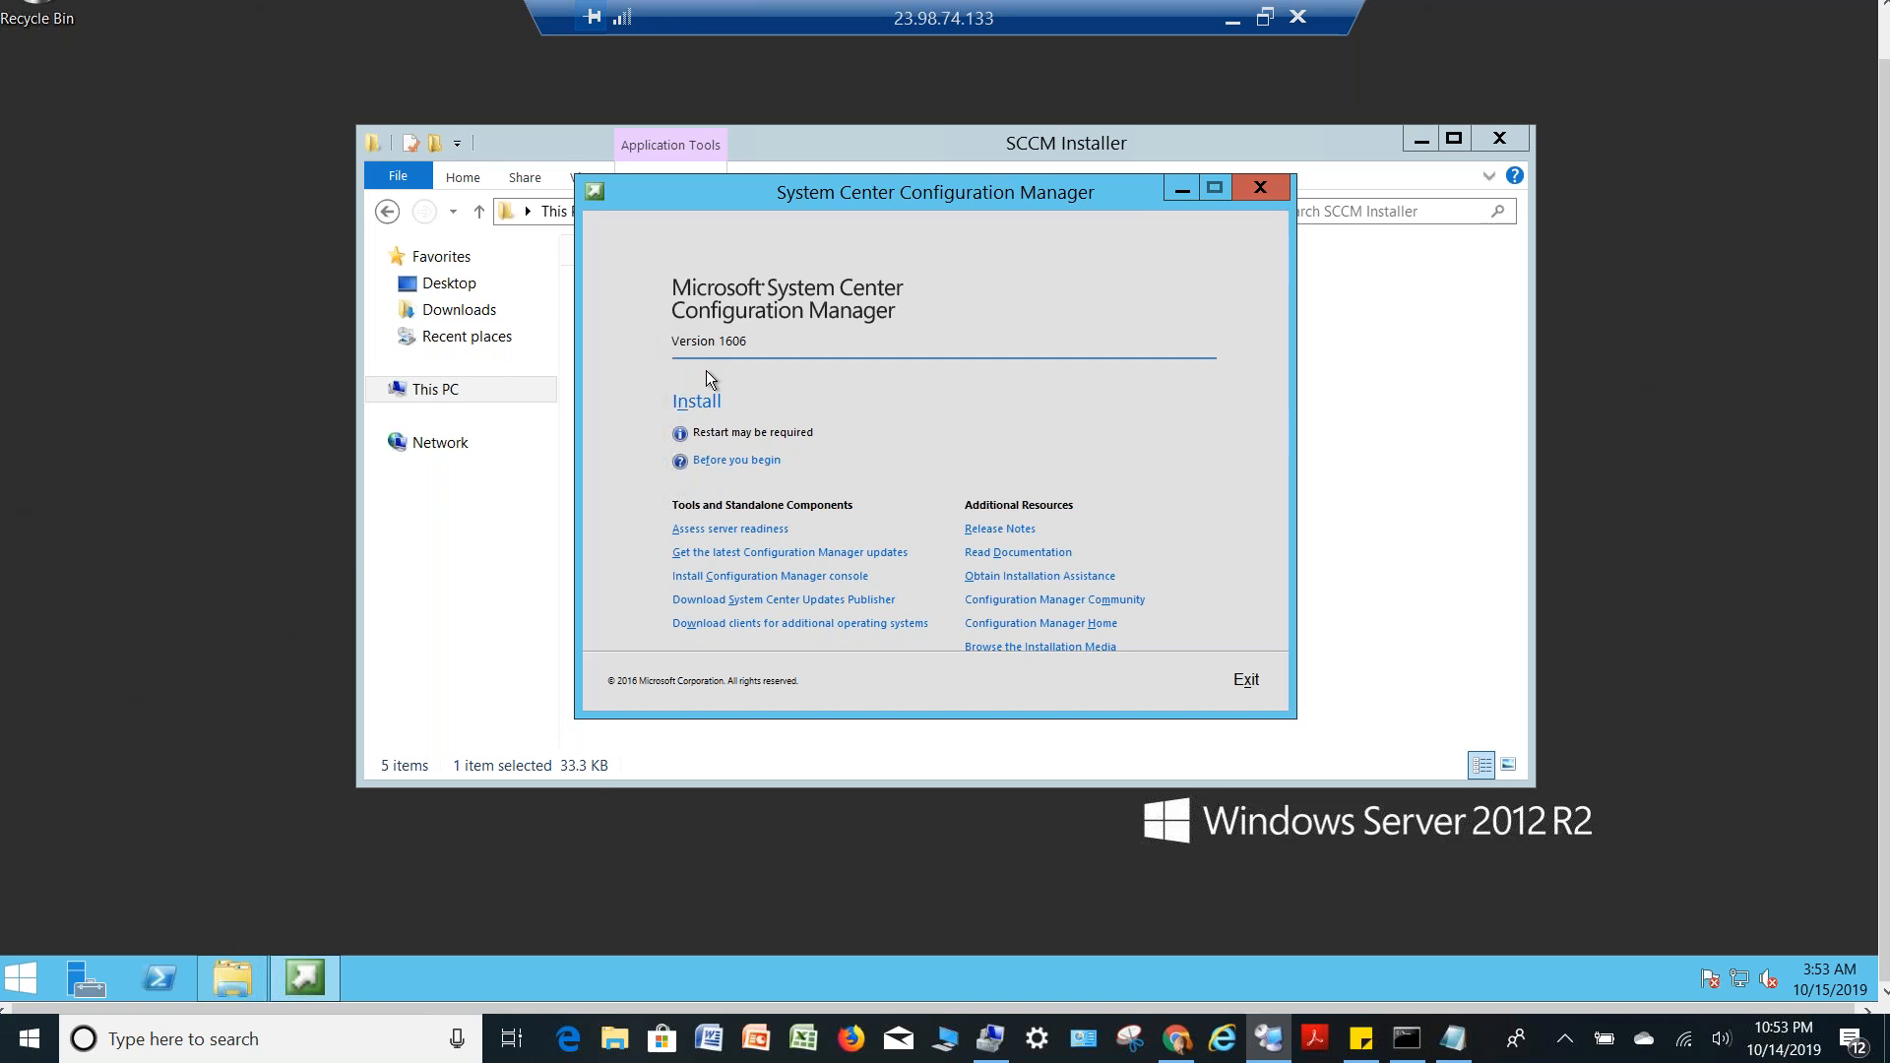
Start the Configuration Manager 1606 installation, allow it in User Account Control, and go past the Before You Begin page
click(704, 397)
click(698, 400)
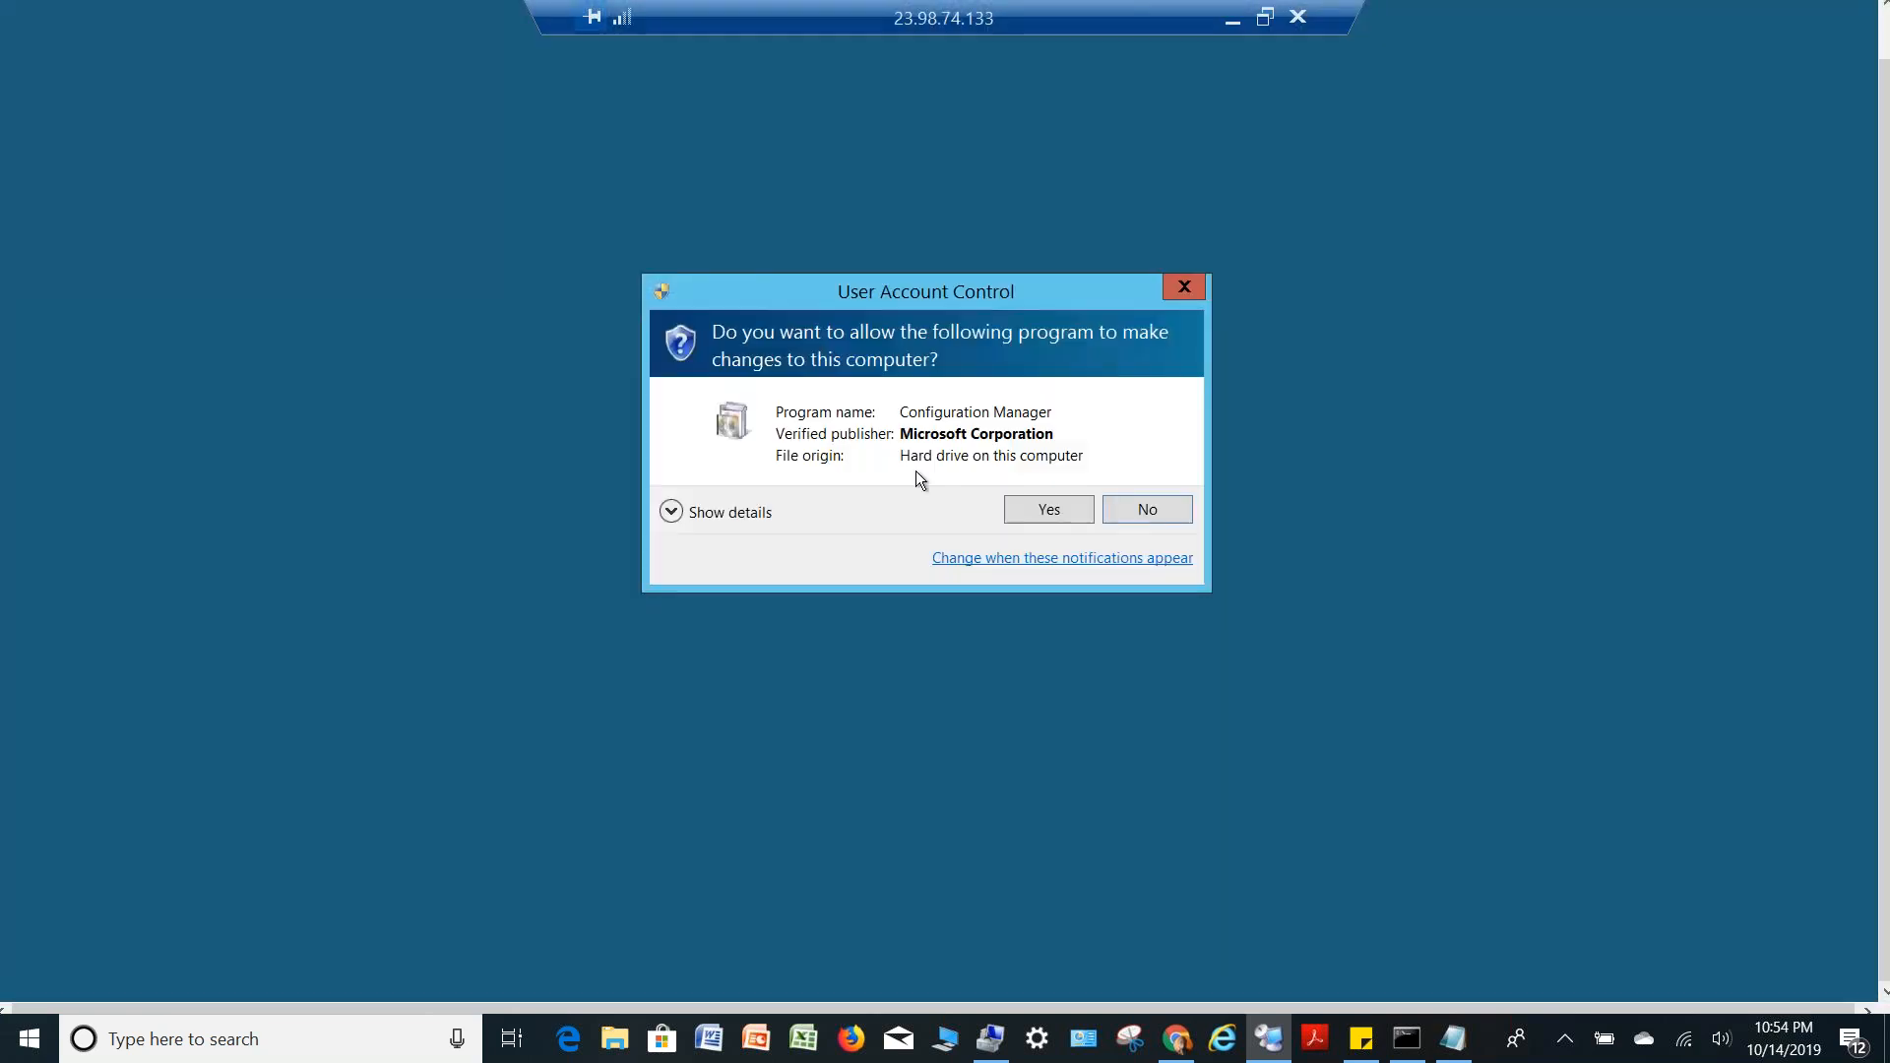
click(1051, 514)
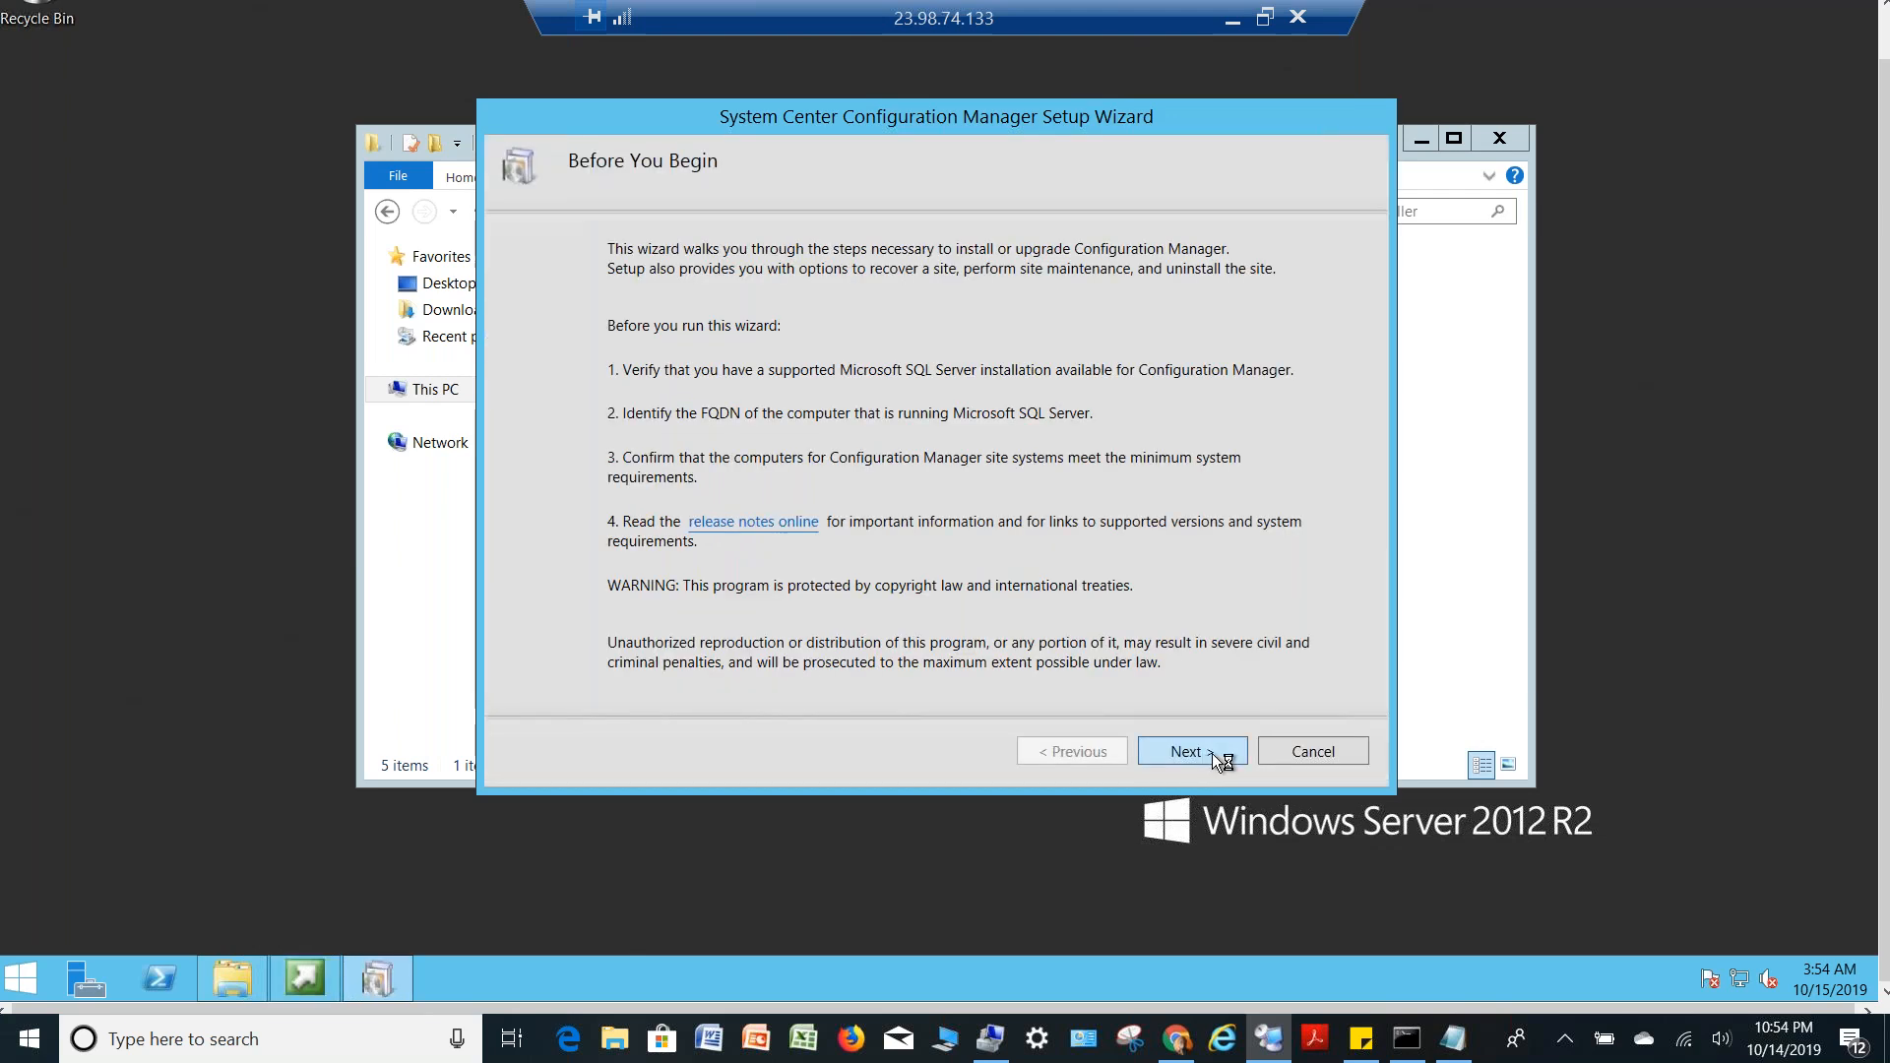
click(1187, 751)
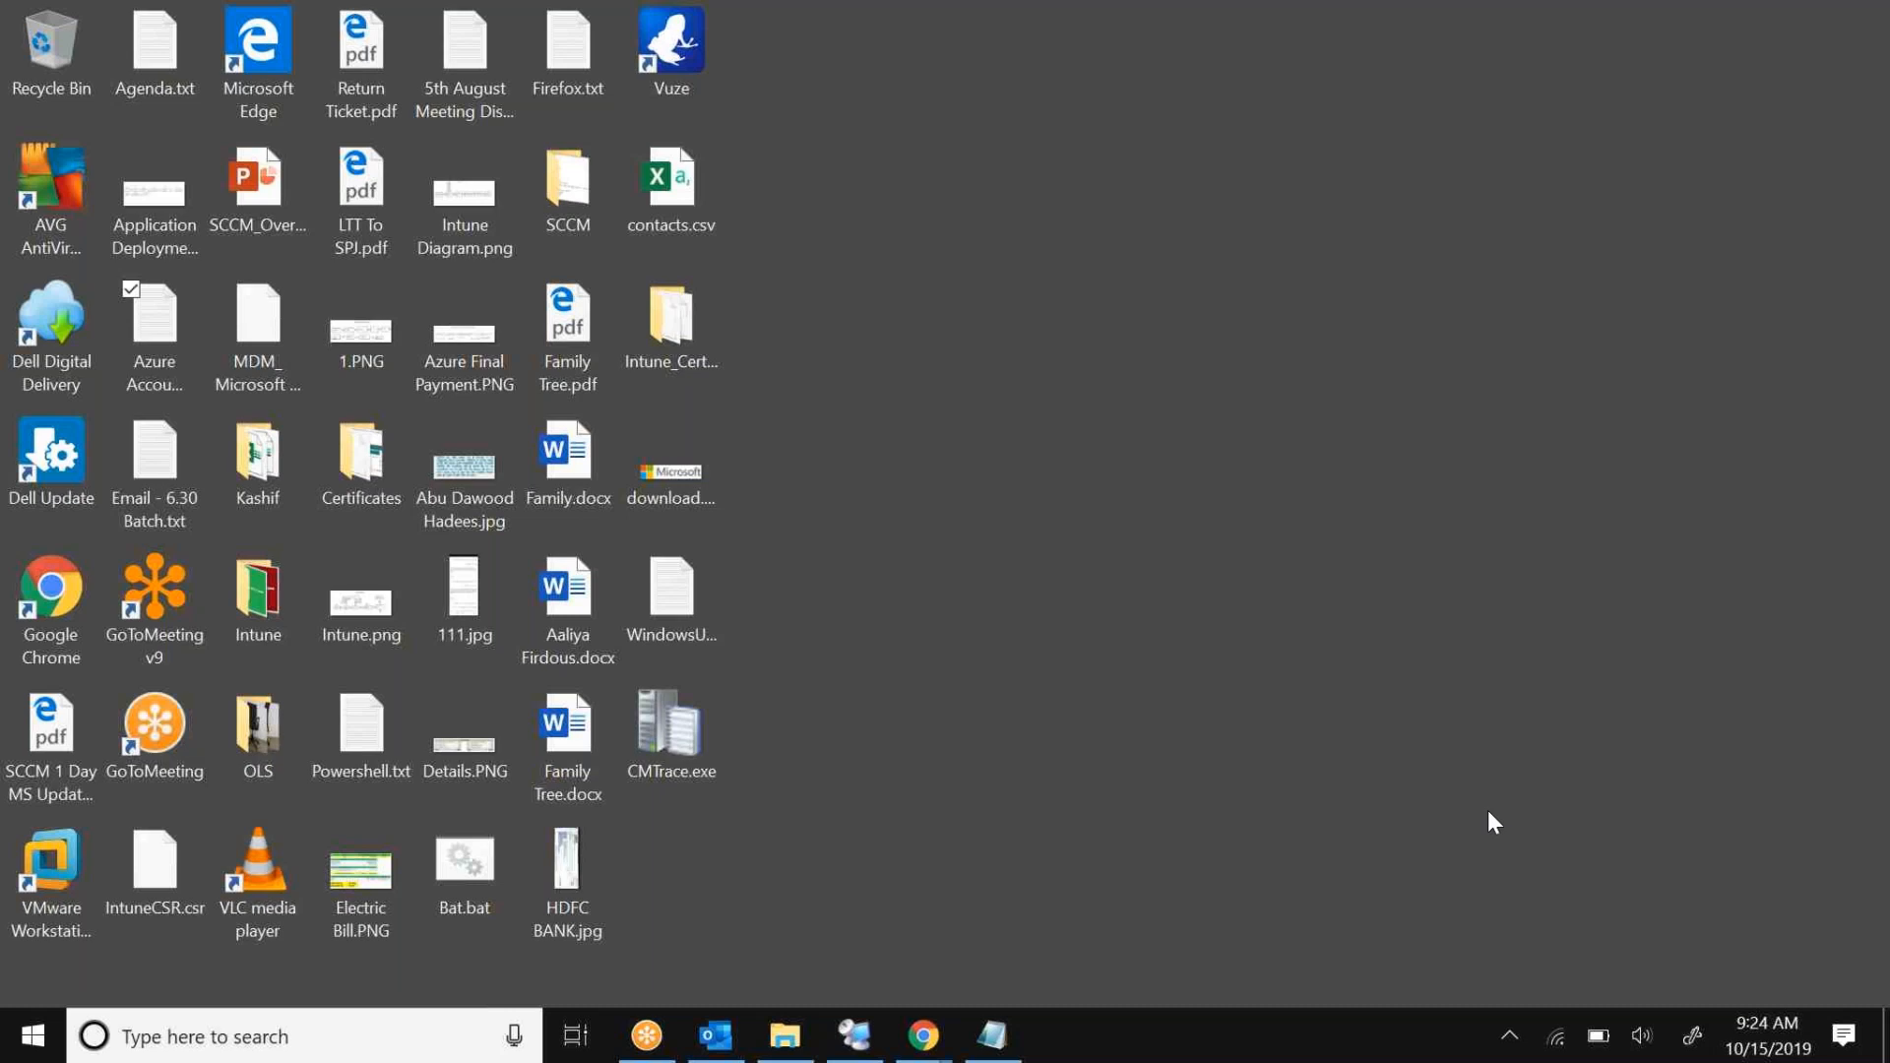
Open the Windows Ink sketchpad on the local computer and draw an empty box near the upper middle of the canvas
click(1711, 1025)
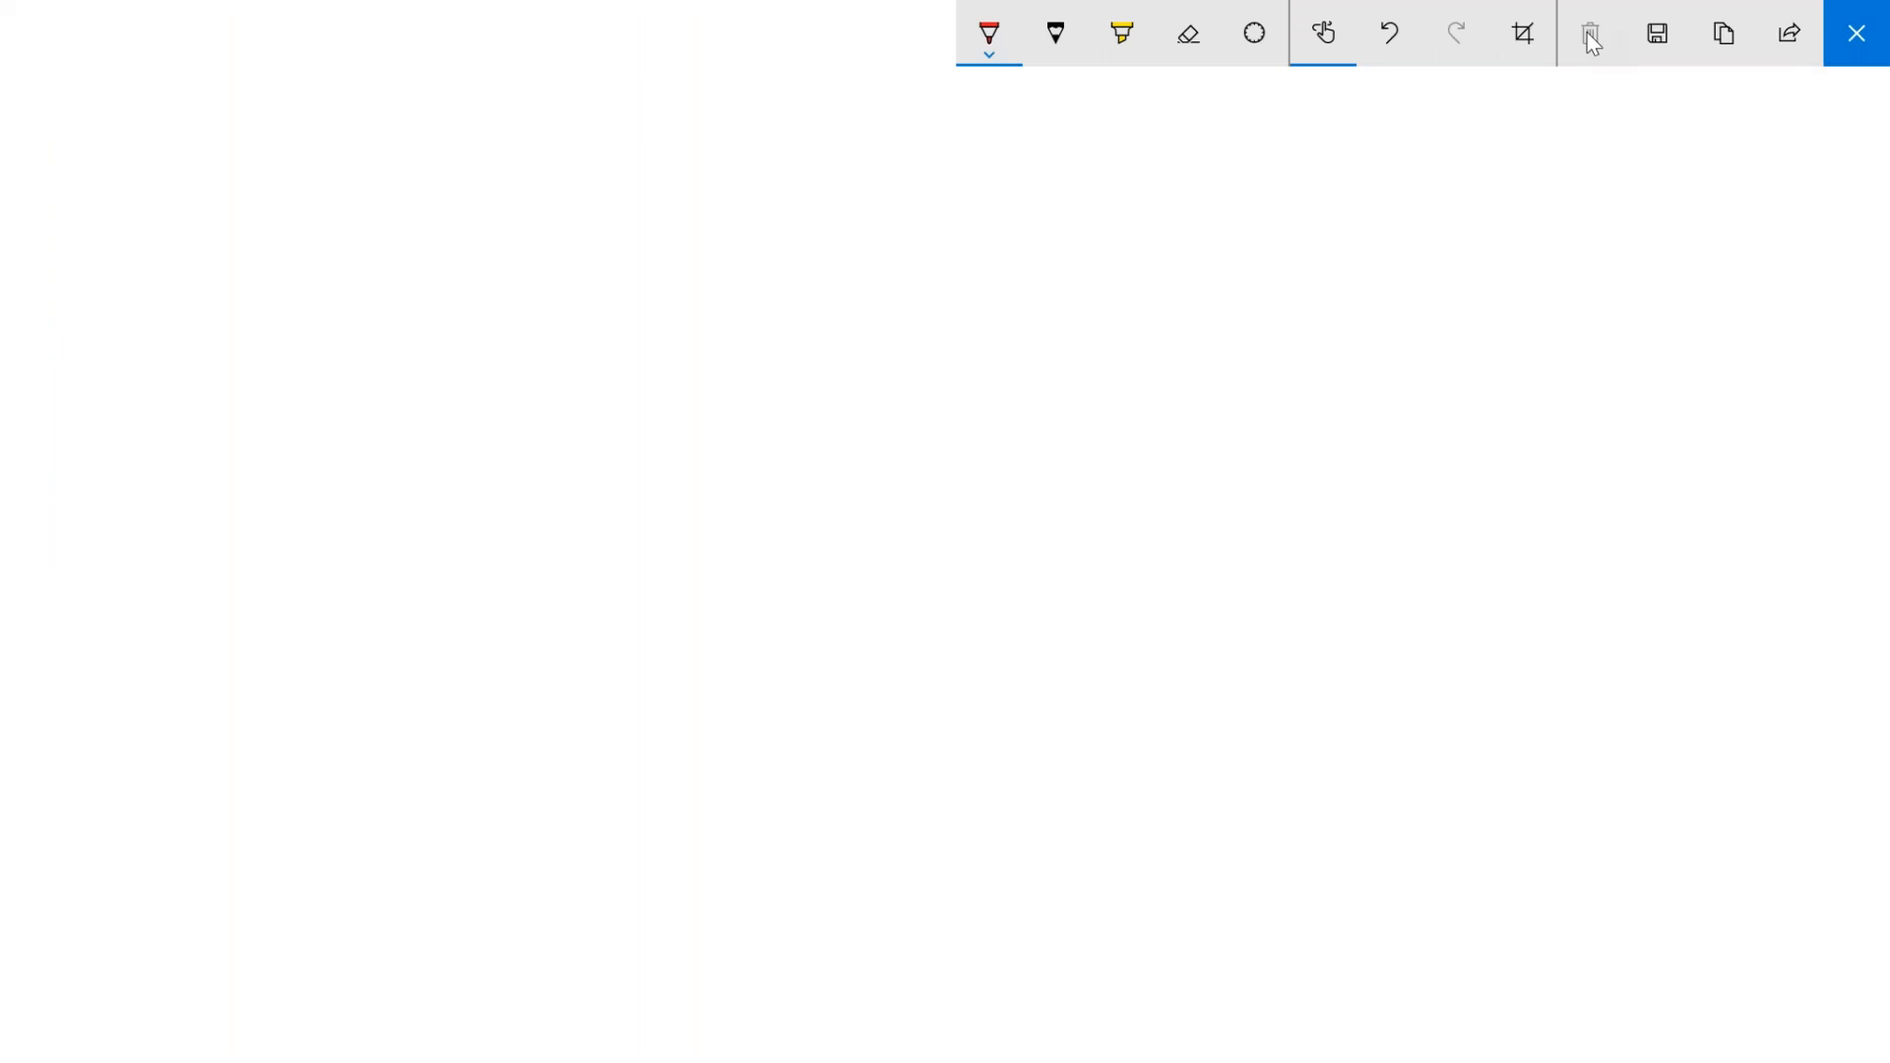
mouse_move(837, 209)
mouse_down()
mouse_move(821, 366)
mouse_move(1049, 191)
mouse_move(1048, 344)
mouse_up()
drag(820, 366, 1035, 340)
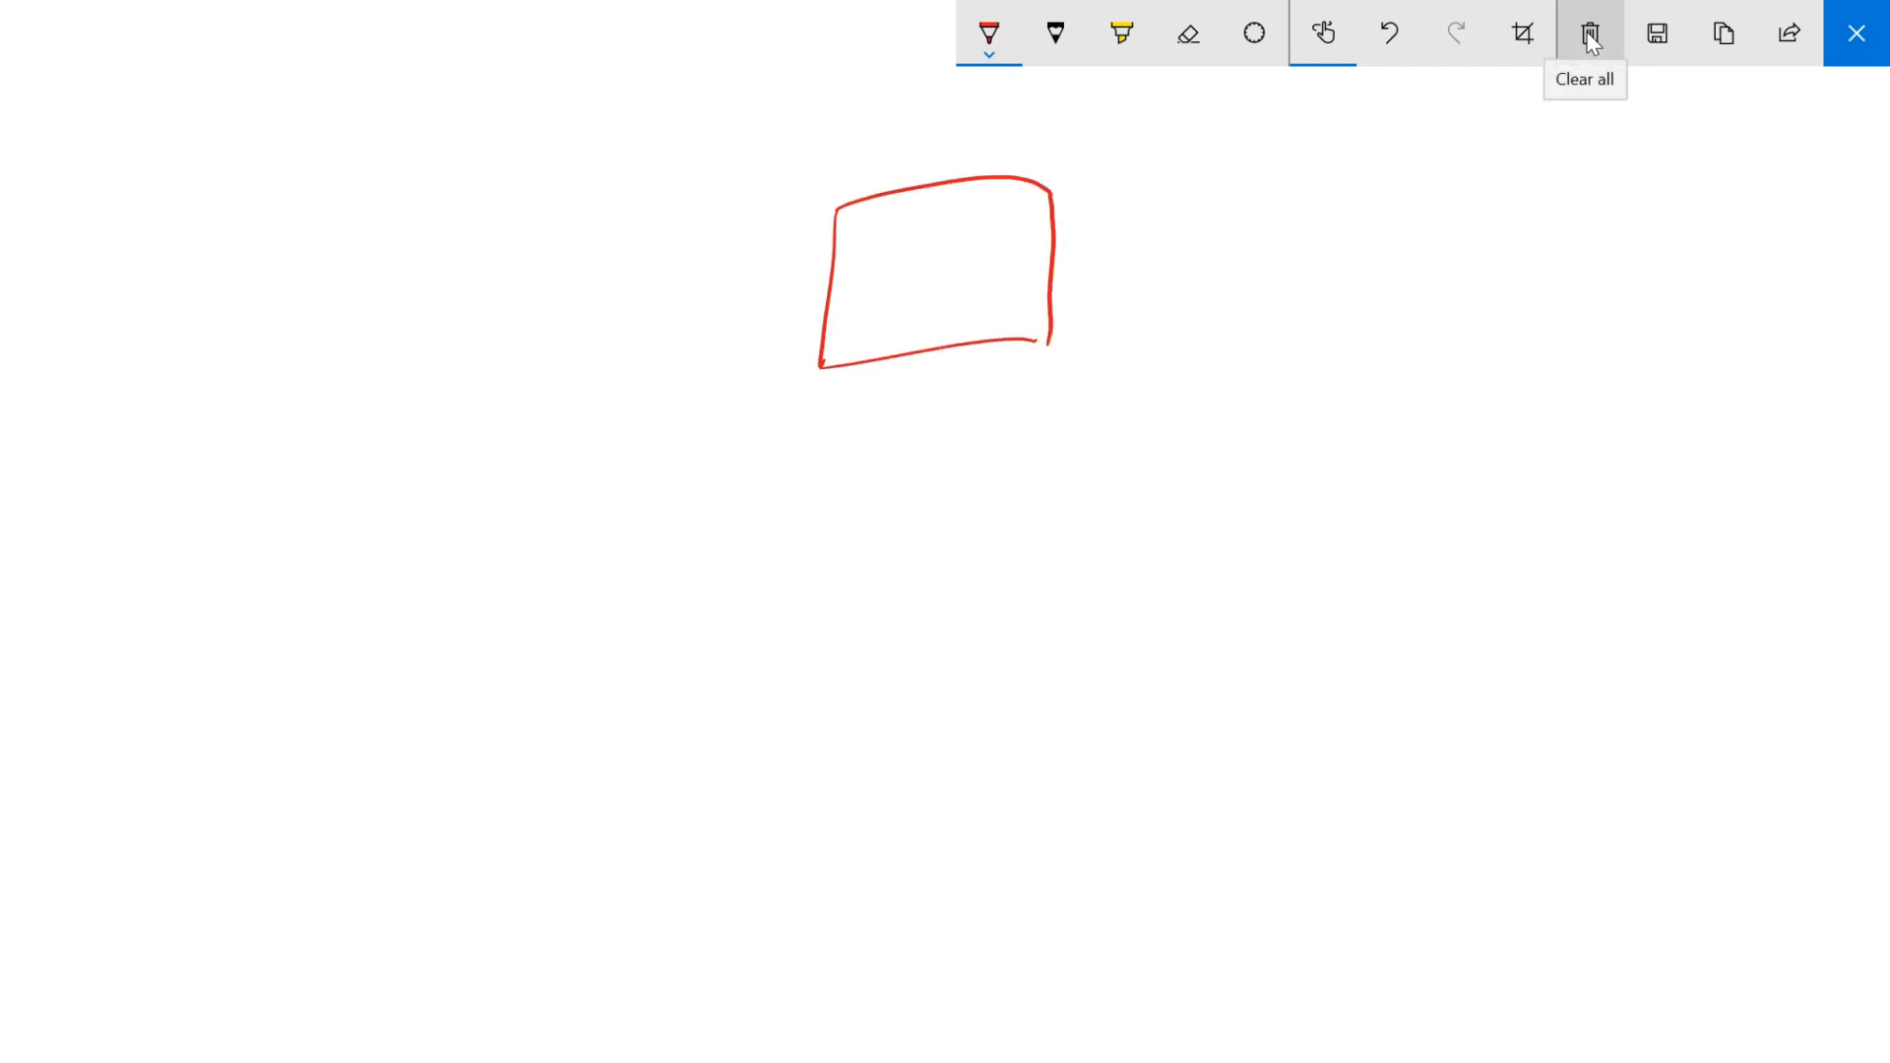
drag(1023, 340, 1048, 344)
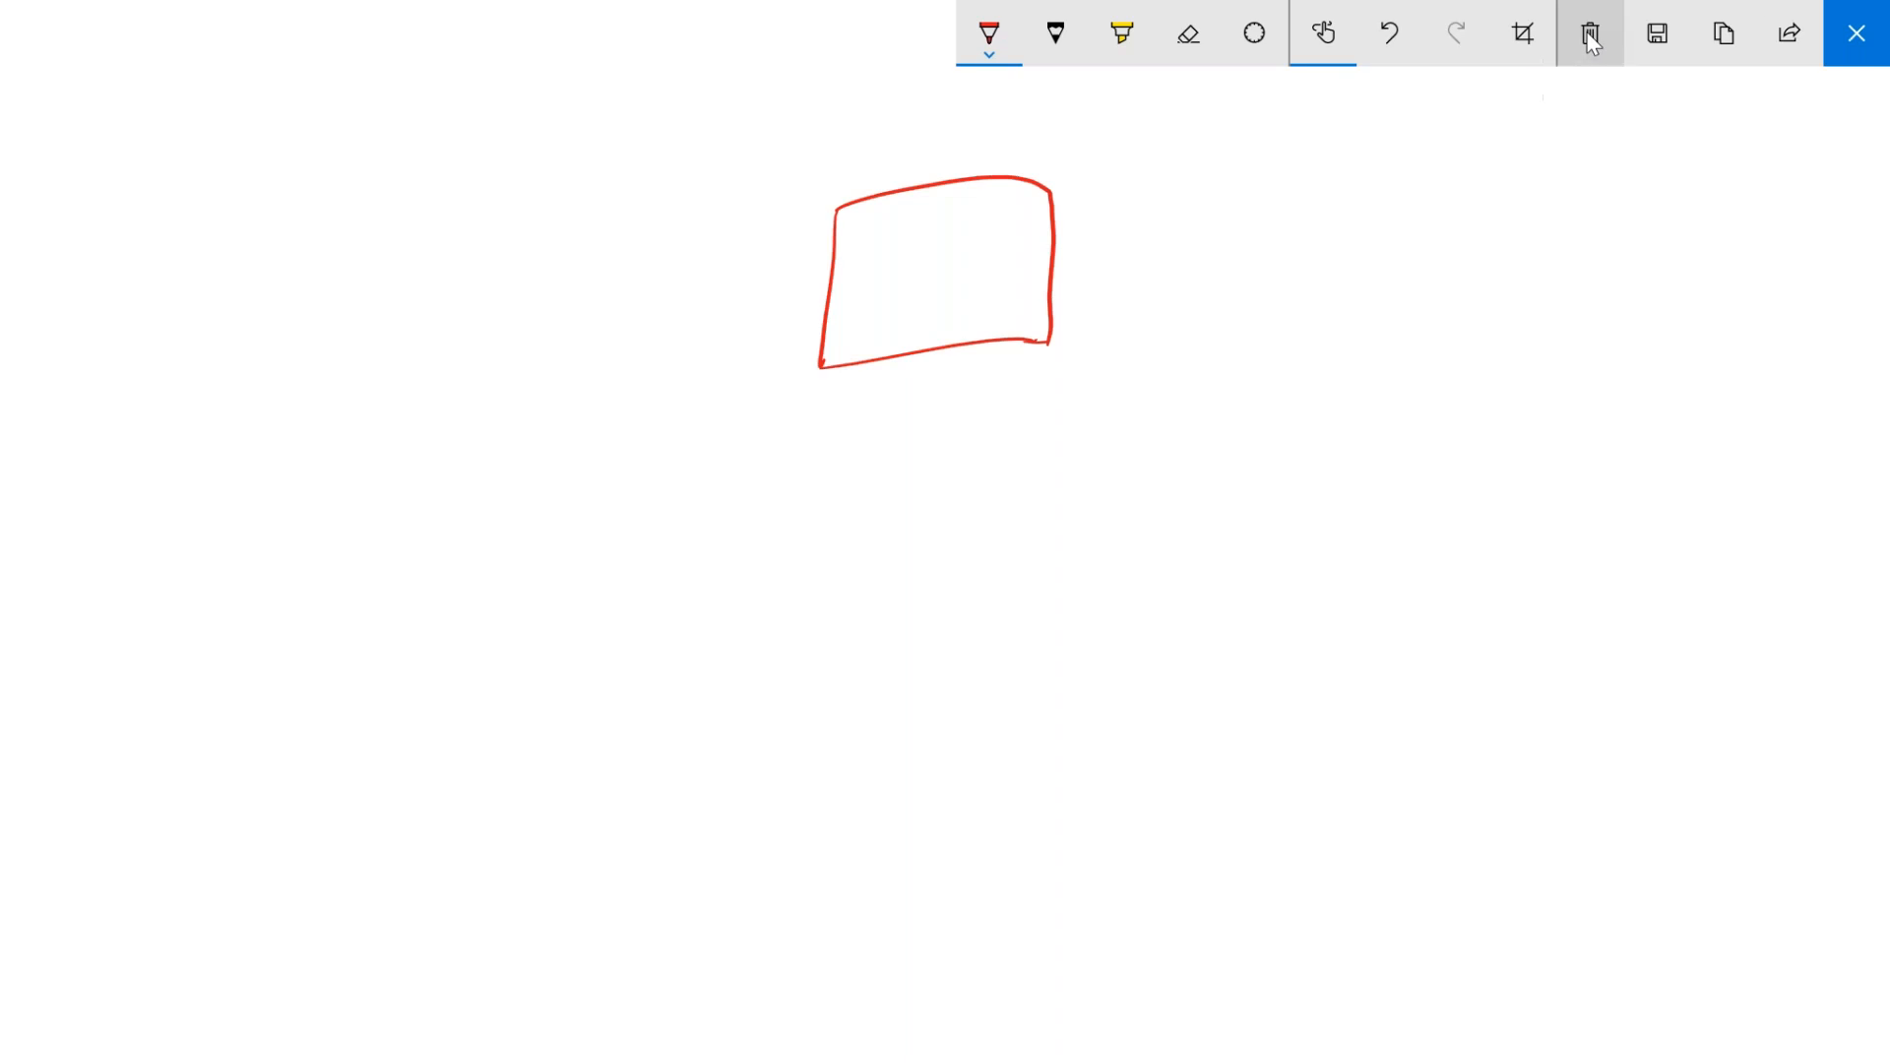
Draw a box to the lower left of the first one and label it Domain
mouse_move(215, 428)
mouse_down()
mouse_move(226, 571)
mouse_move(458, 466)
mouse_move(464, 579)
mouse_up()
drag(225, 569, 476, 574)
mouse_move(246, 463)
mouse_down()
mouse_move(313, 492)
mouse_move(256, 507)
mouse_up()
drag(284, 470, 280, 506)
mouse_move(329, 475)
mouse_down()
mouse_move(325, 492)
mouse_move(335, 466)
mouse_move(362, 494)
mouse_move(405, 490)
mouse_move(455, 459)
mouse_up()
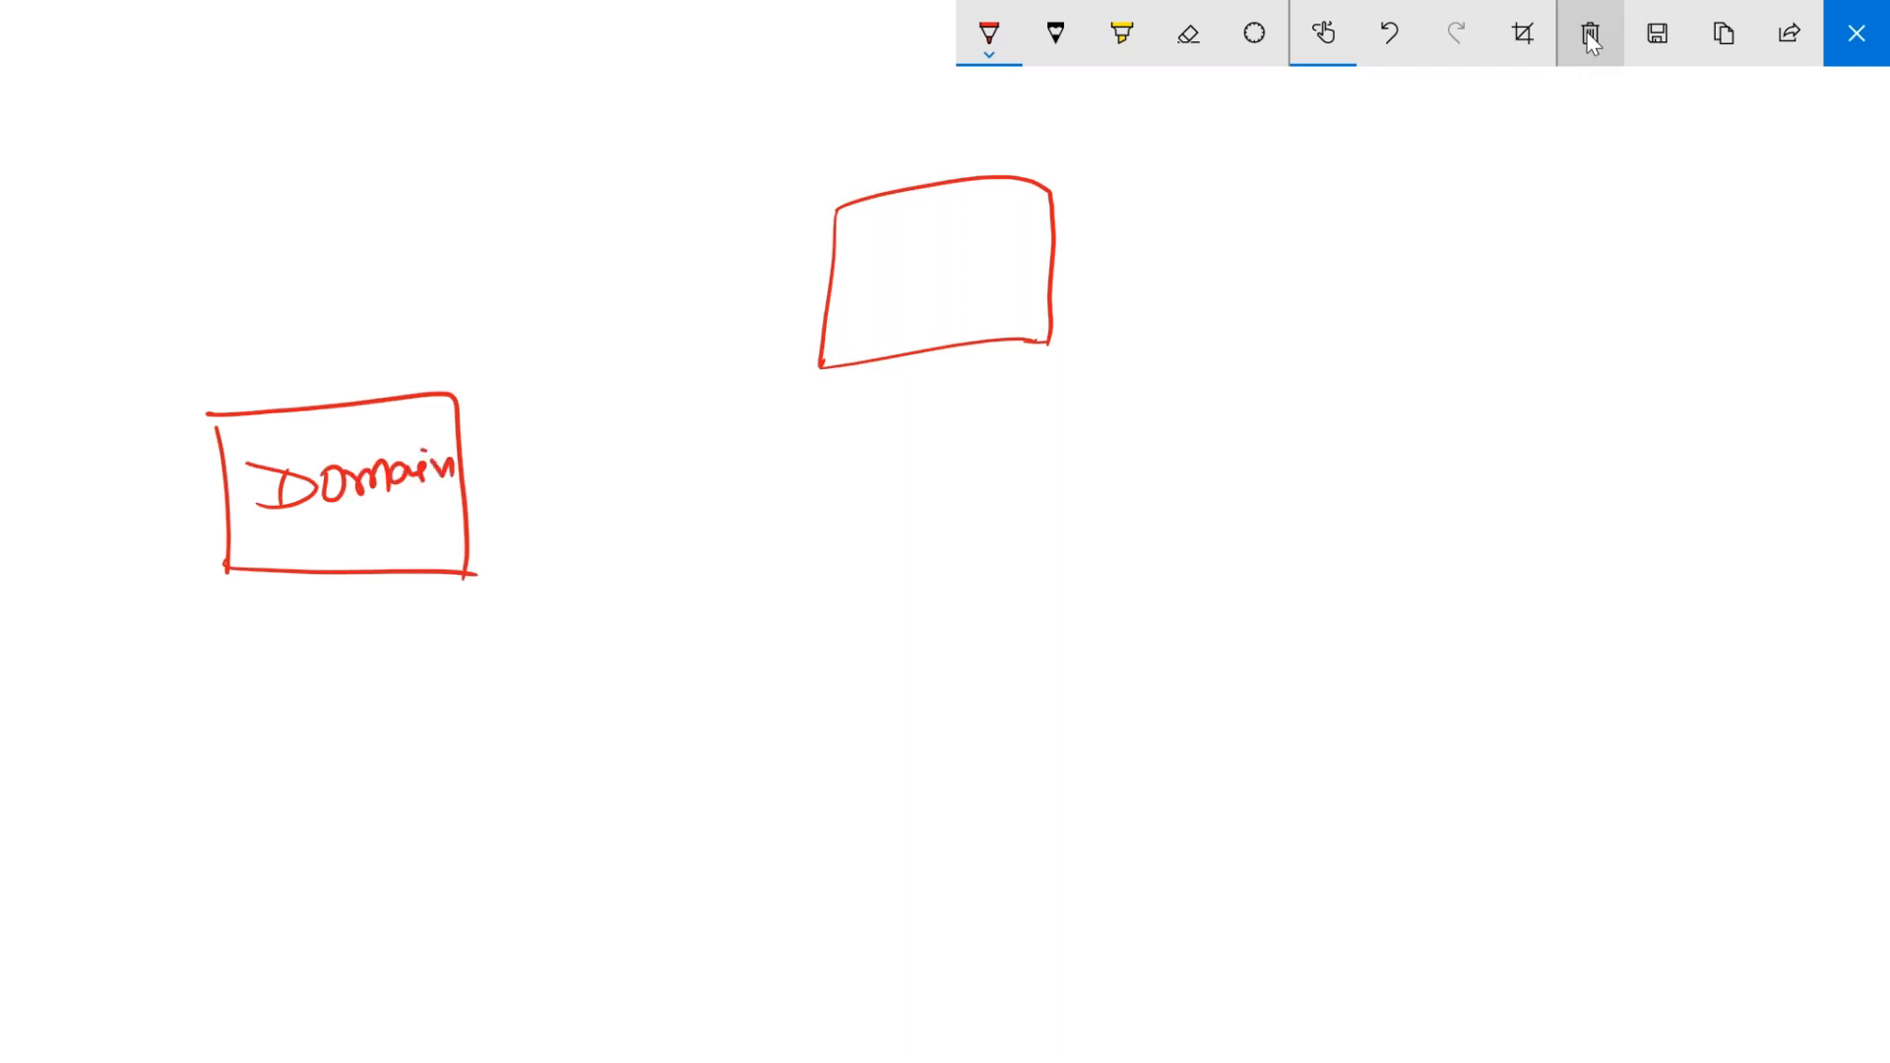
Draw a box above the Domain box and label it Database
mouse_move(193, 115)
mouse_down()
mouse_move(191, 305)
mouse_move(460, 98)
mouse_move(471, 266)
mouse_up()
drag(165, 279, 477, 251)
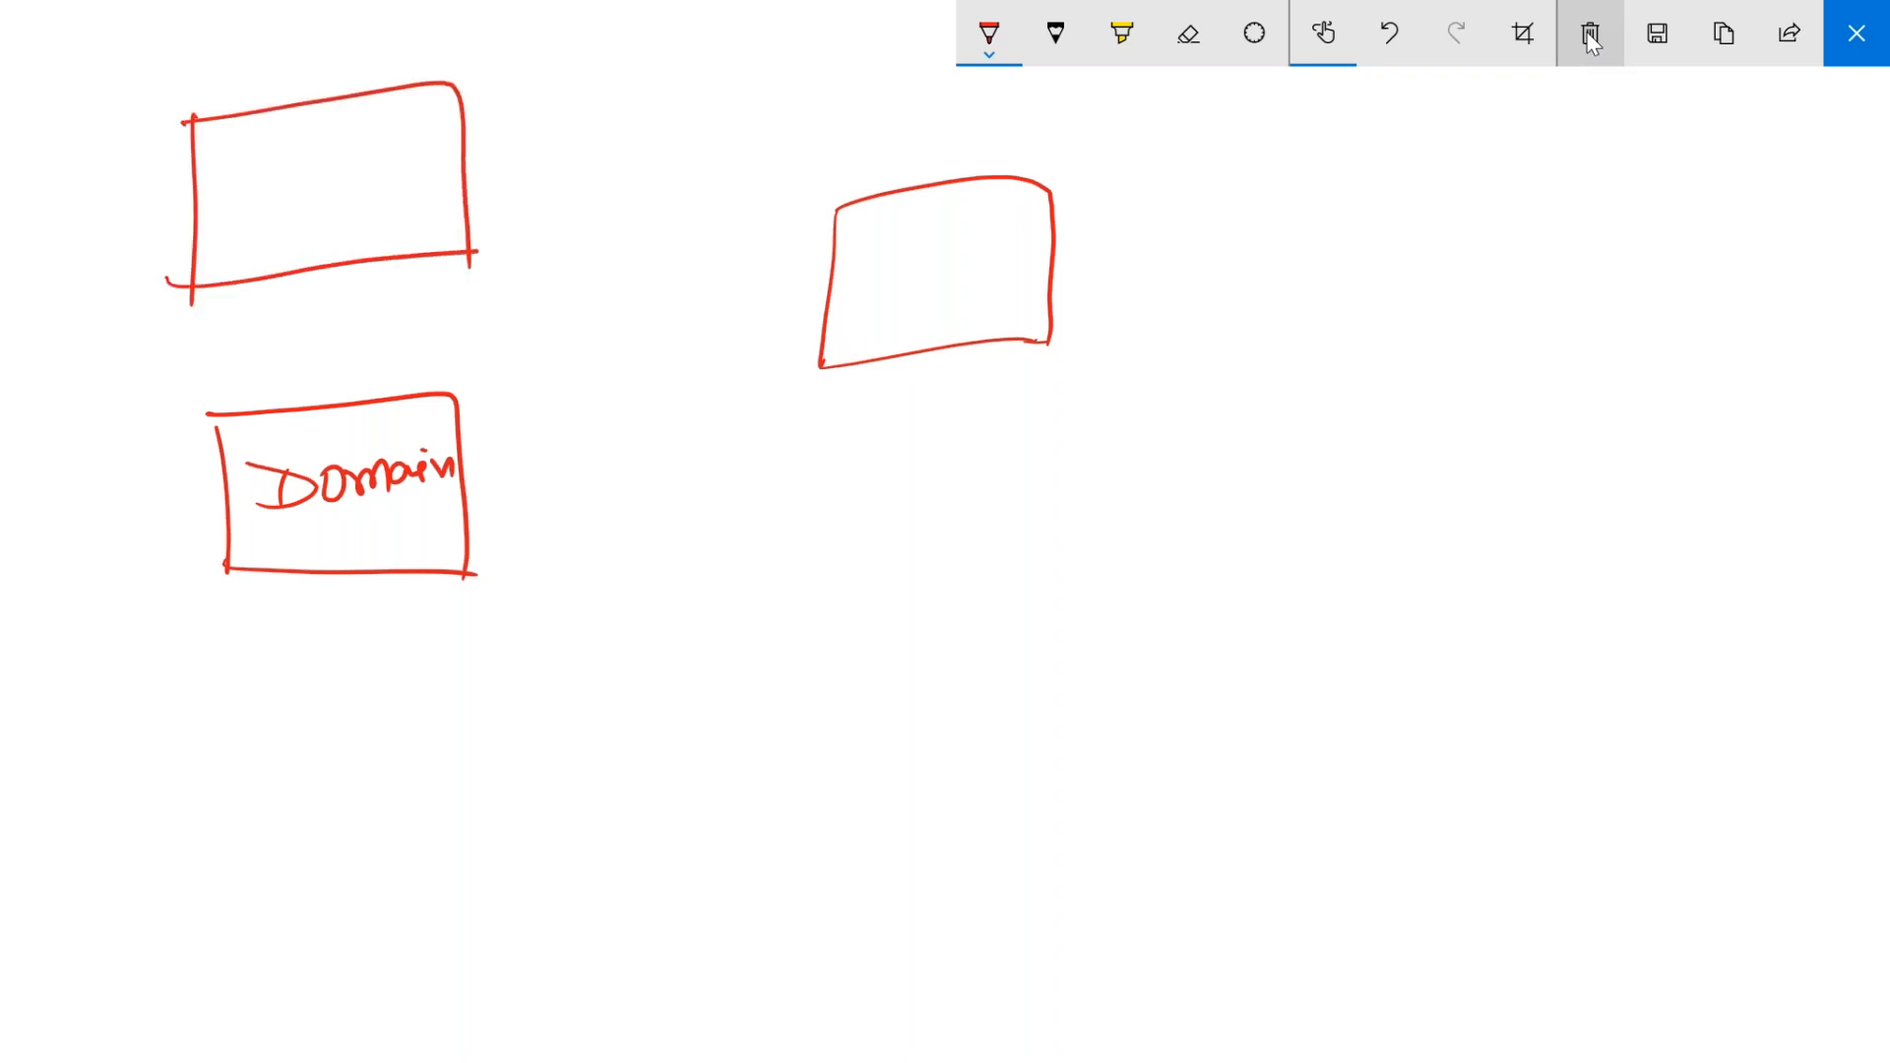
drag(205, 166, 203, 209)
mouse_move(216, 169)
mouse_down()
mouse_move(218, 202)
mouse_move(301, 197)
mouse_move(300, 181)
mouse_move(335, 197)
mouse_up()
drag(263, 174, 319, 162)
mouse_move(331, 144)
mouse_down()
mouse_move(334, 192)
mouse_move(352, 187)
mouse_up()
drag(345, 172, 393, 185)
drag(386, 165, 439, 148)
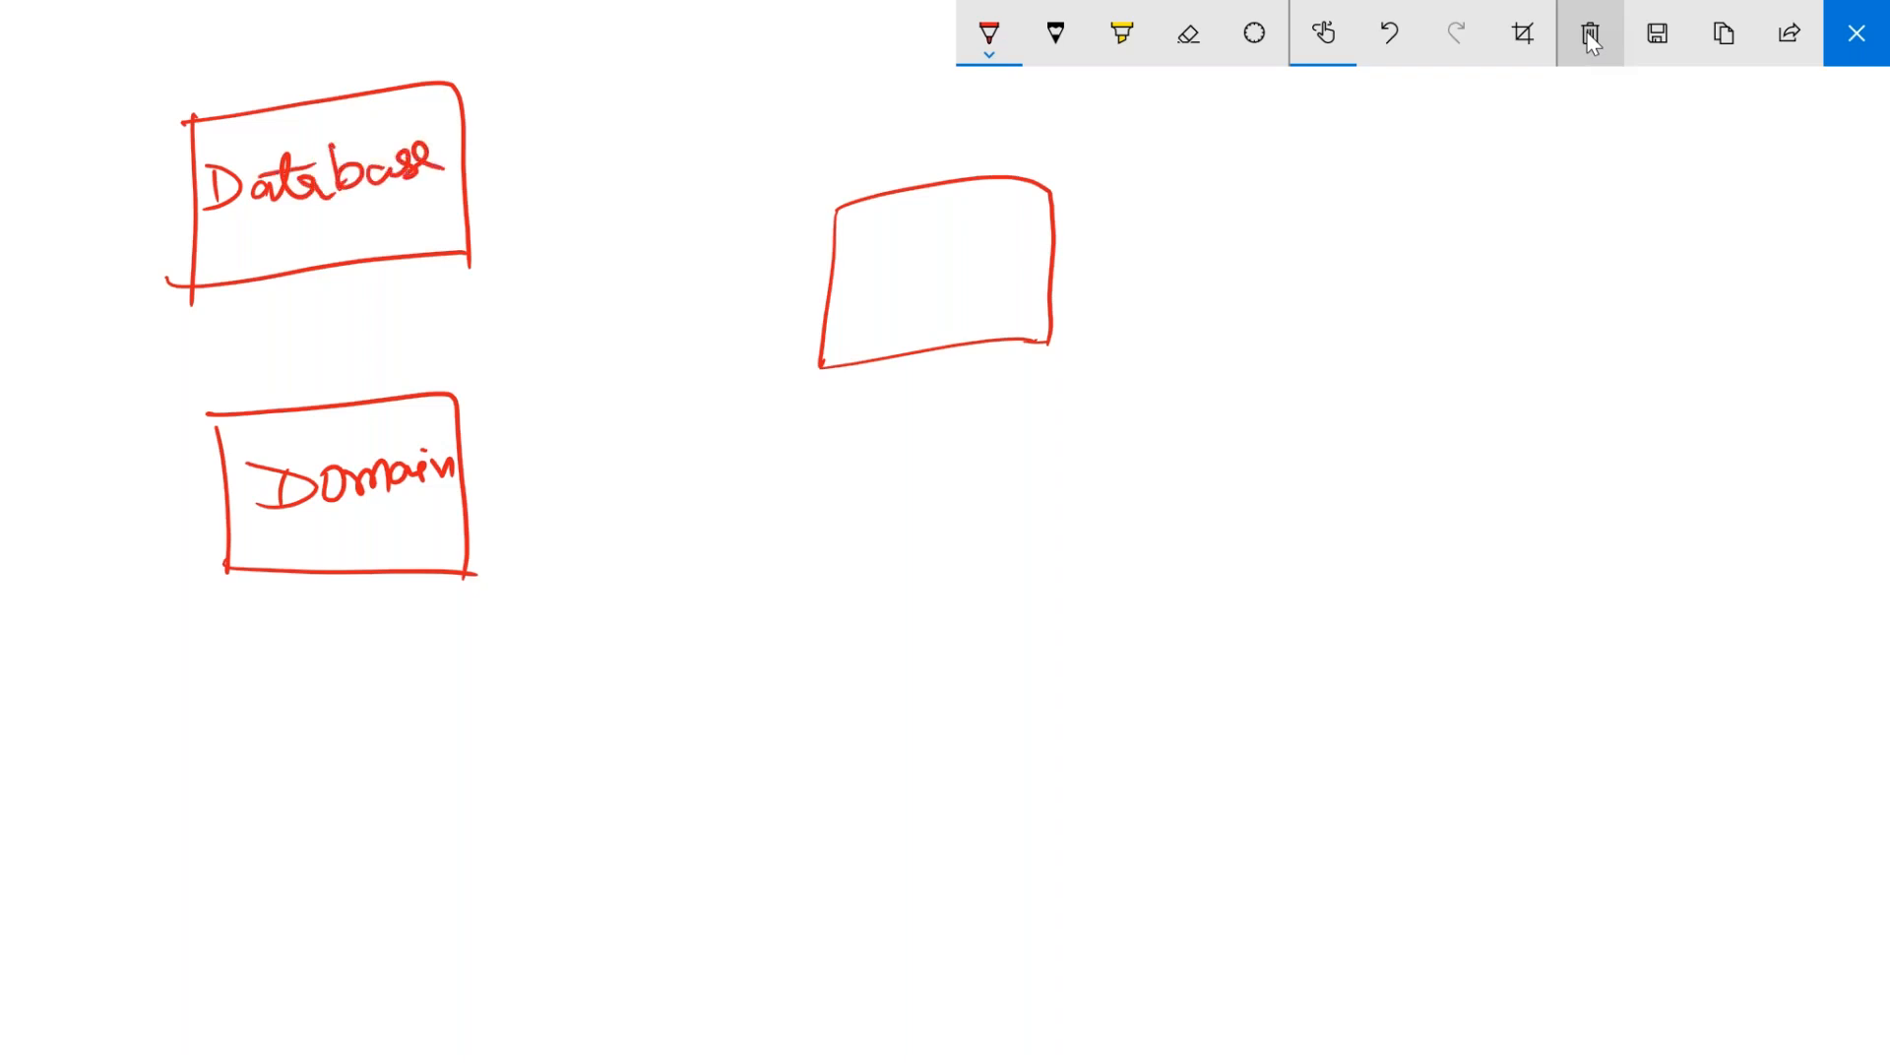
Label the middle box SCCMPS and draw a box labelled Win 10 at the upper right of the diagram
mouse_move(882, 242)
mouse_down()
mouse_move(859, 277)
mouse_move(935, 268)
mouse_up()
mouse_move(951, 236)
mouse_down()
mouse_move(949, 268)
mouse_move(1002, 273)
mouse_move(1006, 252)
mouse_move(1032, 252)
mouse_move(1012, 266)
mouse_up()
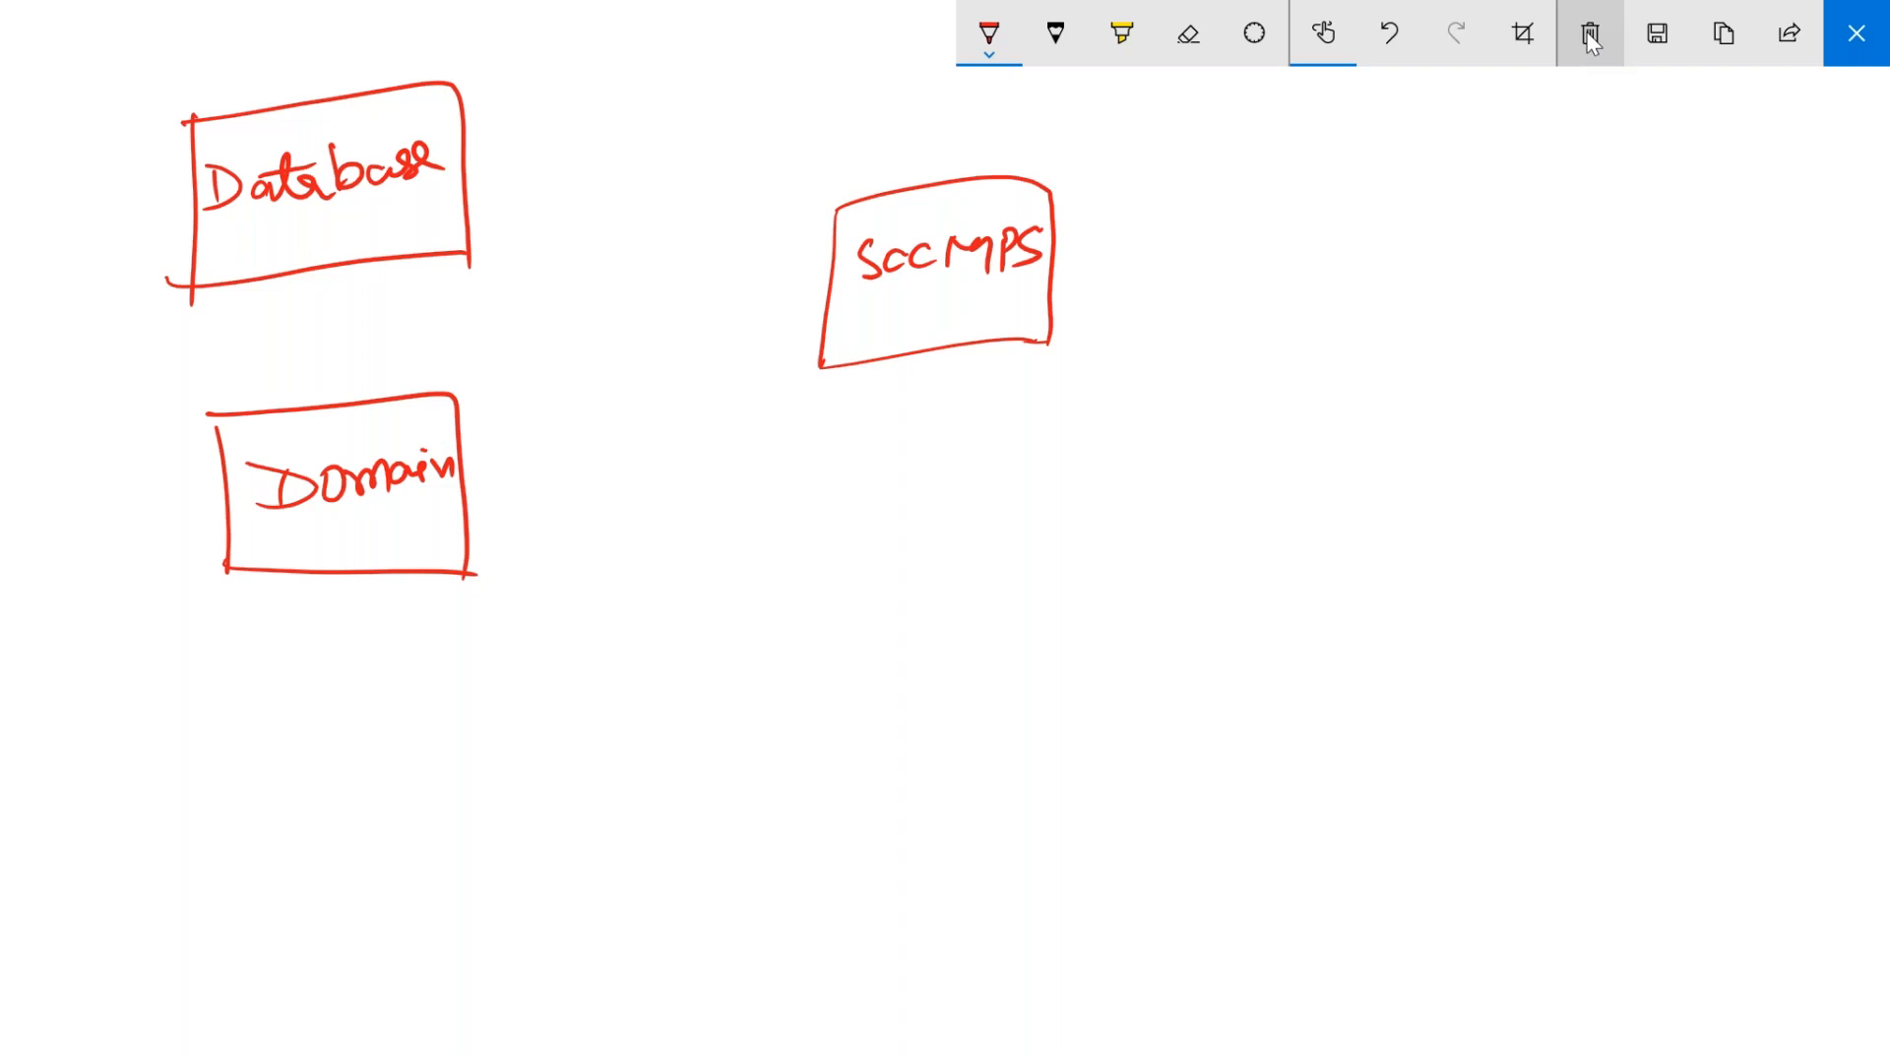
mouse_move(1516, 123)
mouse_down()
mouse_move(1529, 295)
mouse_move(1776, 148)
mouse_move(1784, 267)
mouse_up()
drag(1540, 289, 1784, 267)
mouse_move(1532, 167)
mouse_down()
mouse_move(1547, 200)
mouse_move(1586, 170)
mouse_move(1597, 195)
mouse_move(1645, 189)
mouse_up()
mouse_move(1679, 157)
mouse_down()
mouse_move(1680, 191)
mouse_move(1720, 162)
mouse_up()
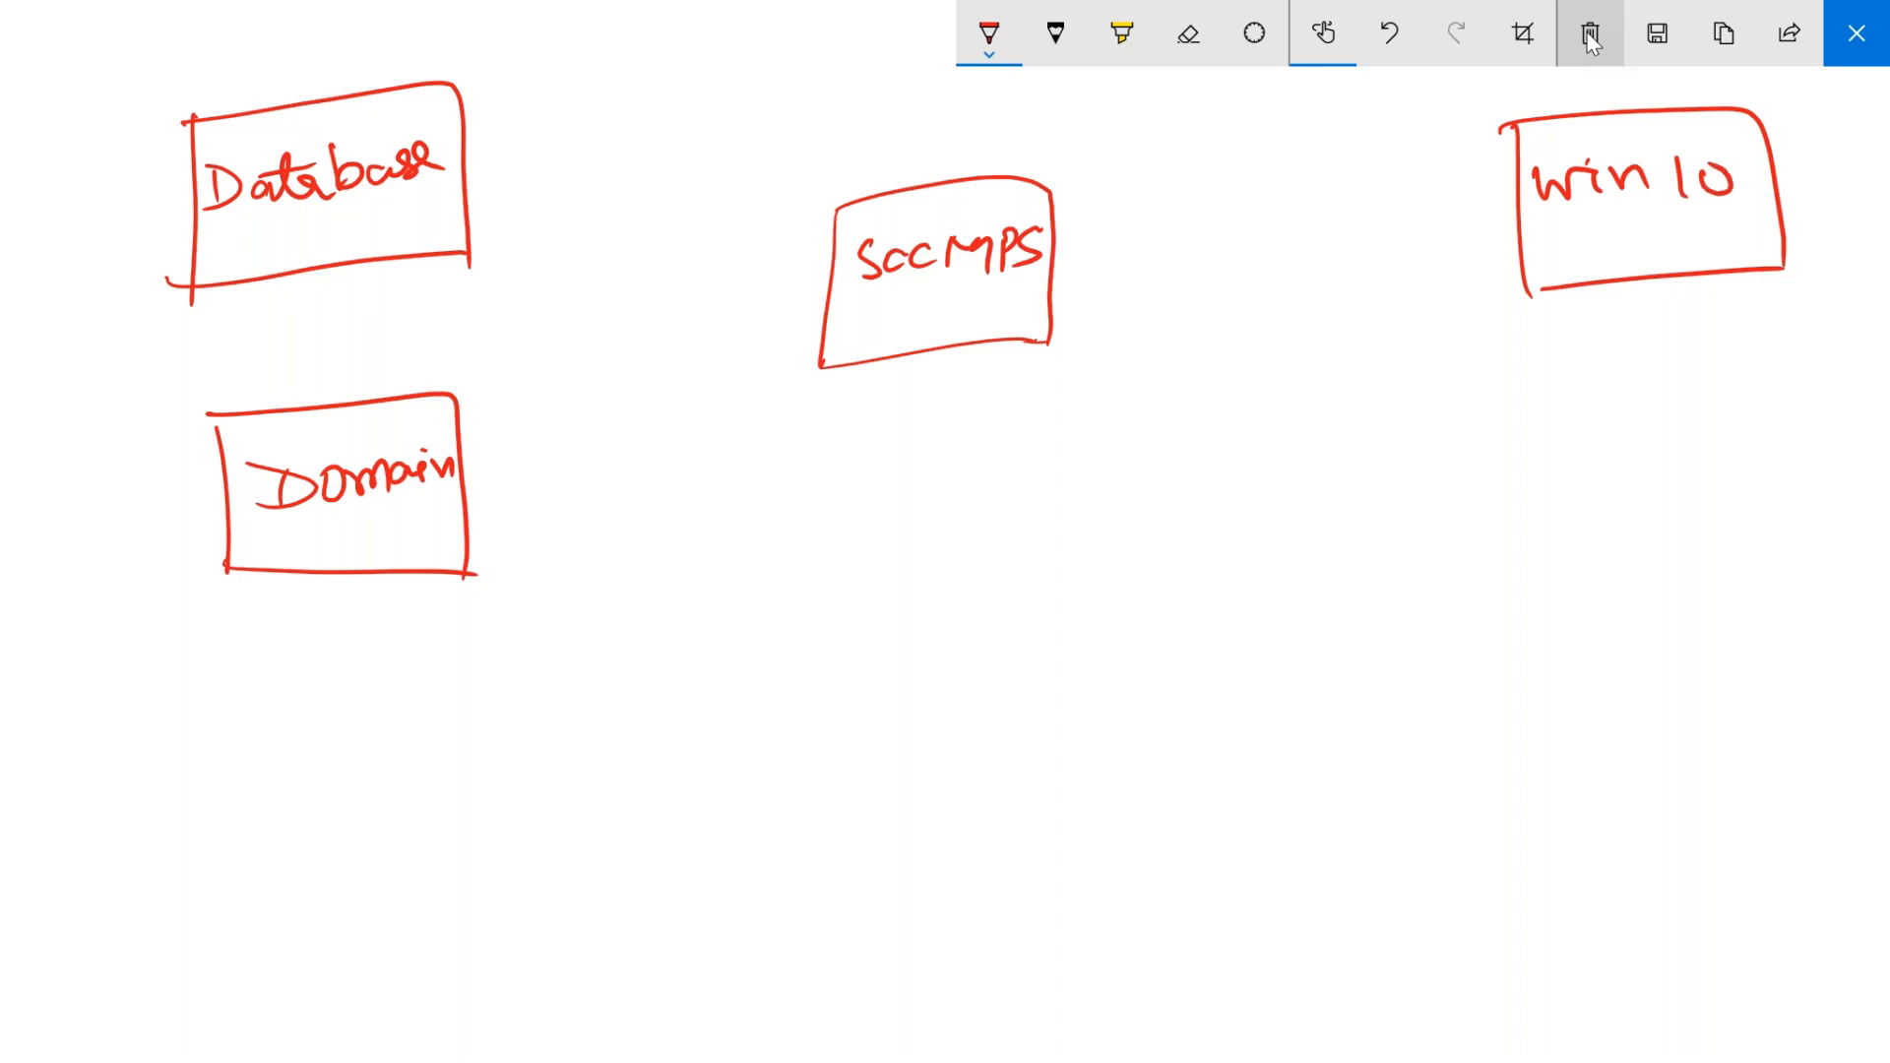
Draw a long network line below the boxes and connect the Database, Domain, SCCMPS and Win 10 boxes to it
mouse_move(31, 883)
mouse_down()
mouse_move(455, 823)
mouse_move(1837, 776)
mouse_up()
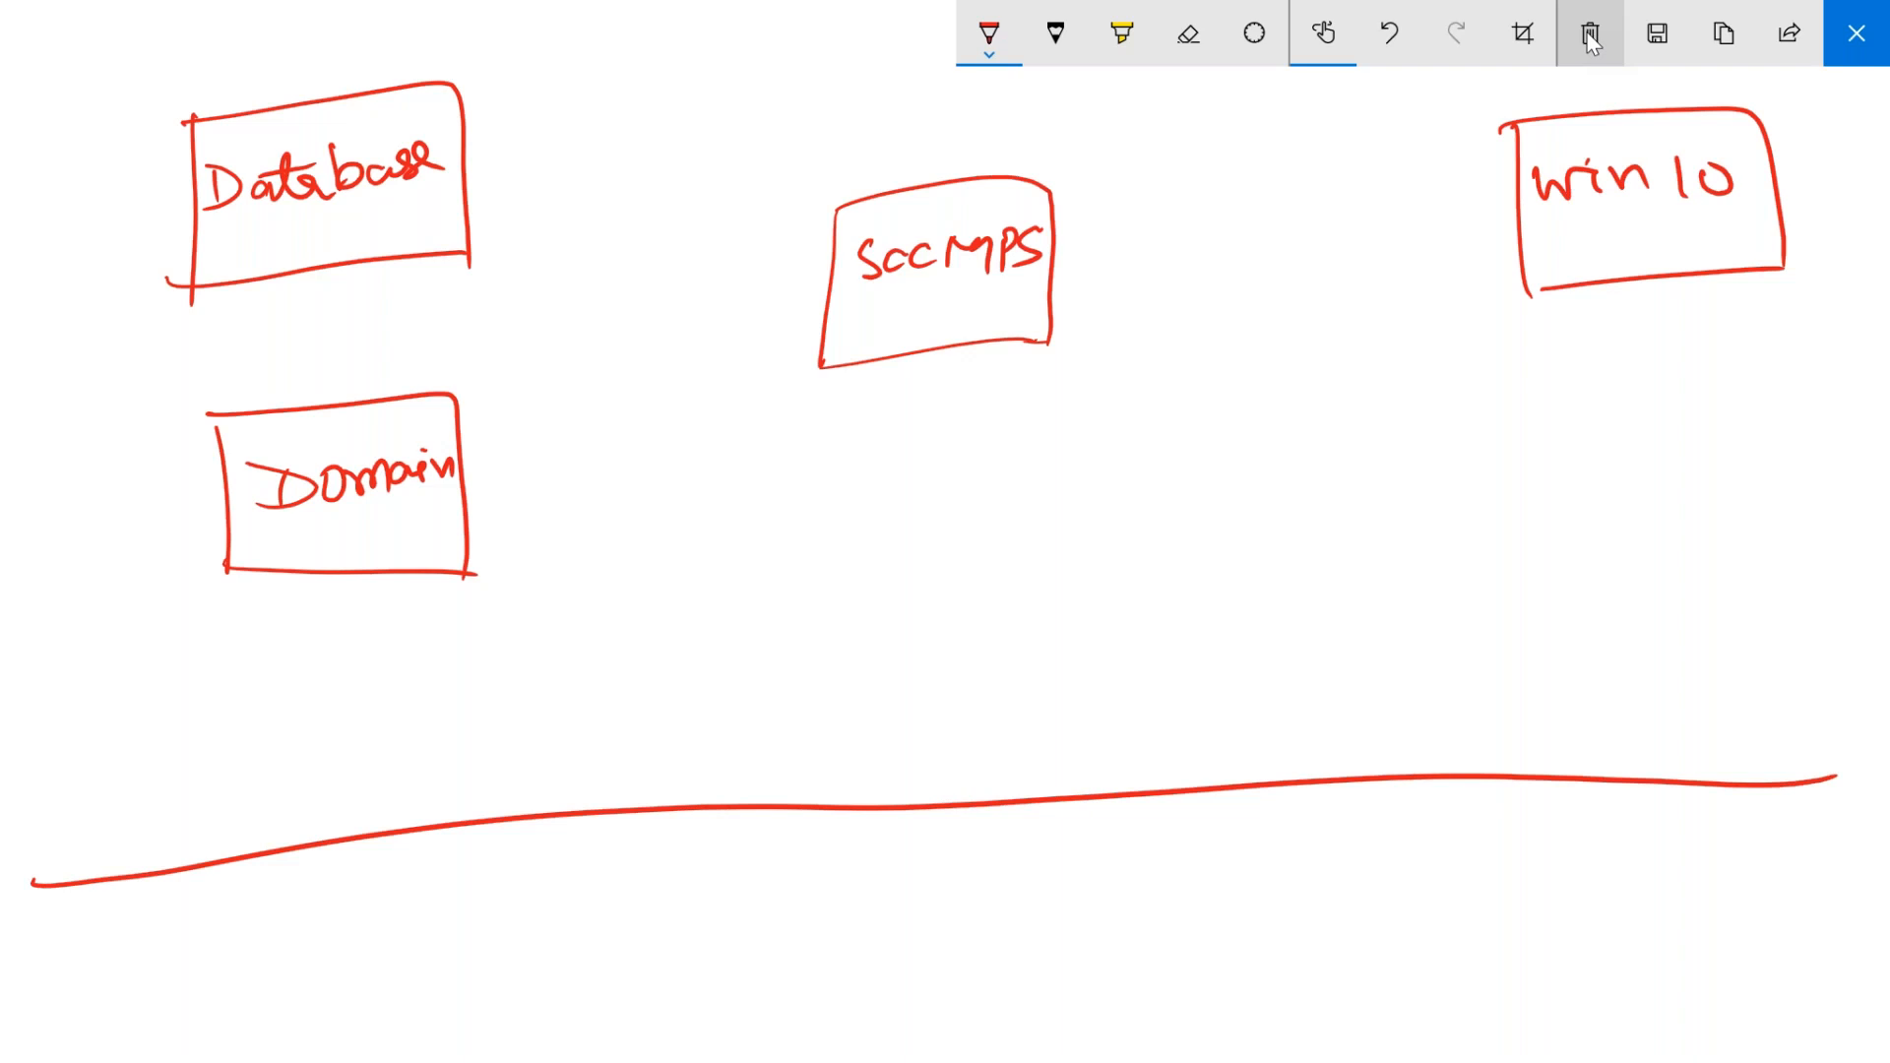
mouse_move(190, 301)
mouse_down()
mouse_move(85, 696)
mouse_move(61, 871)
mouse_up()
drag(279, 565, 236, 853)
drag(934, 372, 926, 809)
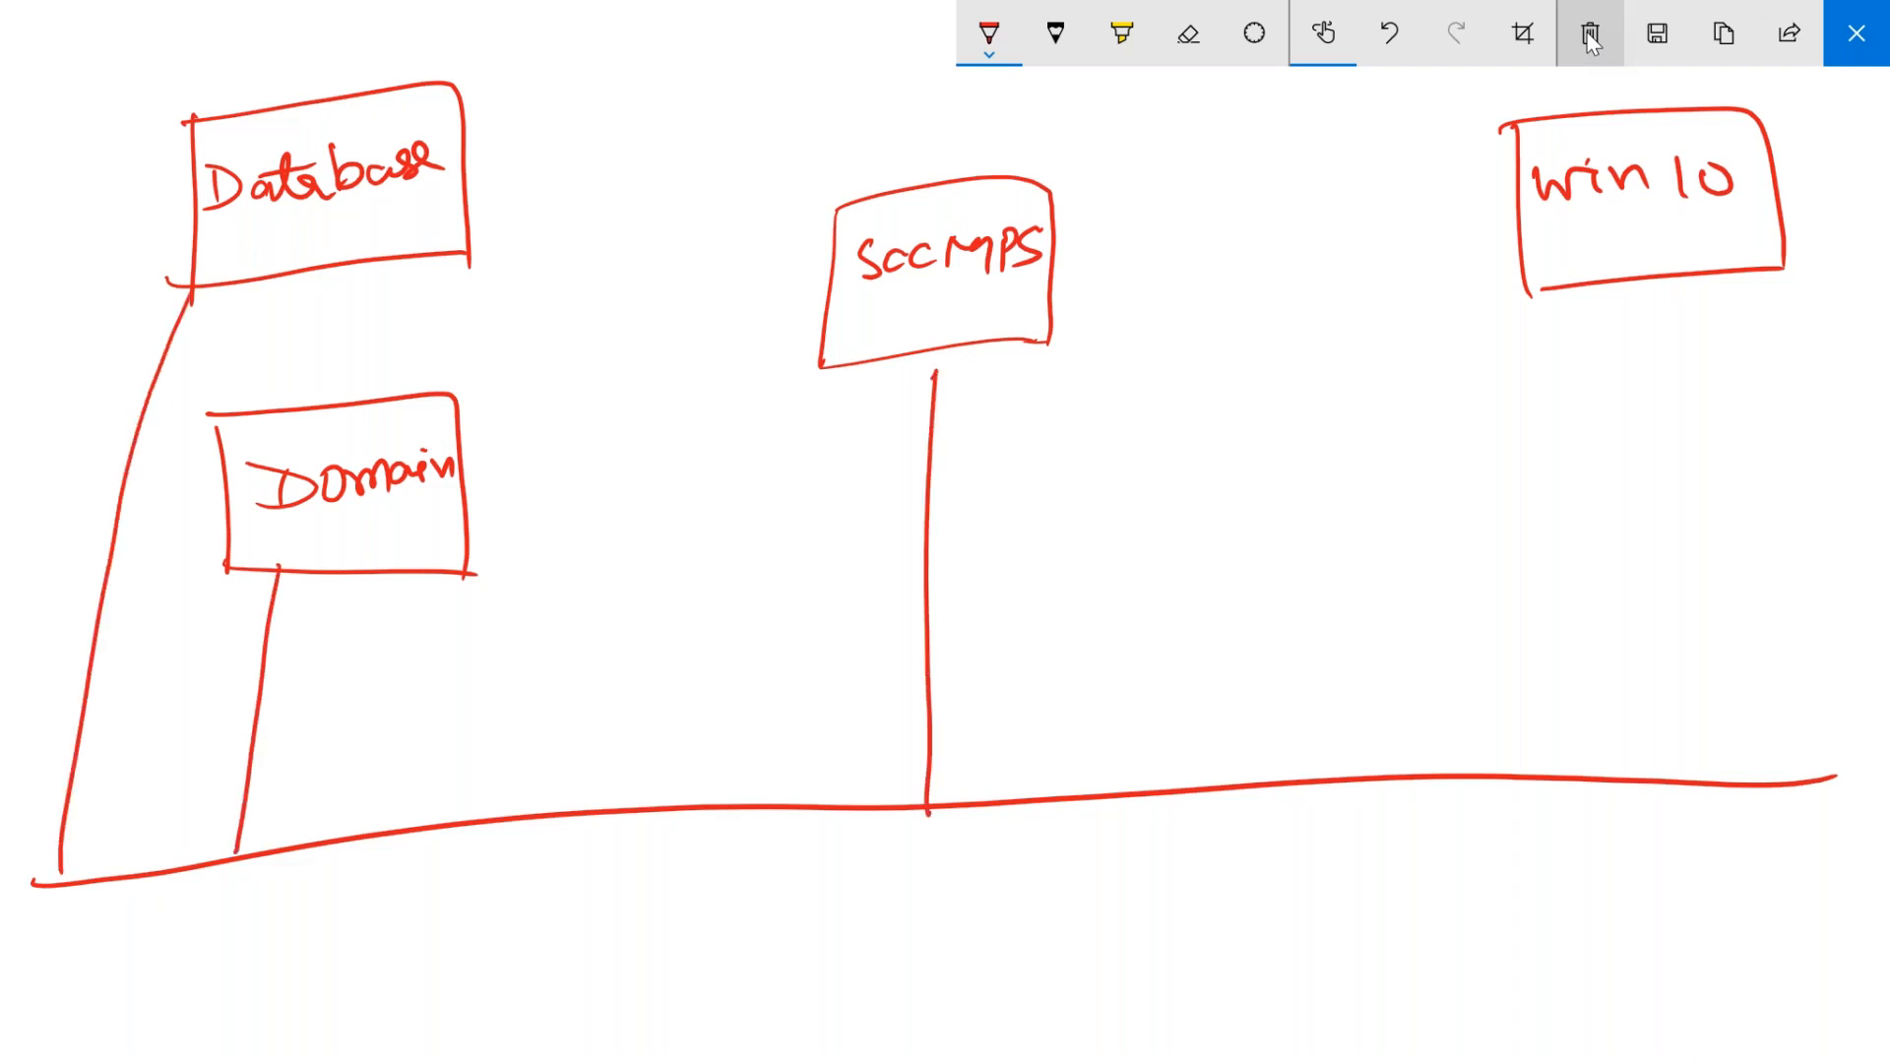
drag(1664, 280, 1703, 783)
Write the label LAN NETWORK beneath the long network line
mouse_move(894, 832)
mouse_down()
mouse_move(895, 884)
mouse_move(931, 880)
mouse_up()
mouse_move(945, 884)
mouse_down()
mouse_move(960, 843)
mouse_move(977, 874)
mouse_up()
mouse_move(946, 866)
mouse_down()
mouse_move(1018, 874)
mouse_move(1018, 835)
mouse_move(1078, 836)
mouse_move(1110, 870)
mouse_up()
mouse_move(1110, 870)
mouse_down()
mouse_move(1113, 830)
mouse_move(1136, 878)
mouse_up()
drag(1136, 878, 1163, 849)
mouse_move(1147, 839)
mouse_down()
mouse_move(1178, 828)
mouse_move(1138, 877)
mouse_move(1207, 873)
mouse_move(1231, 824)
mouse_move(1243, 870)
mouse_up()
drag(1243, 870, 1259, 843)
mouse_move(1259, 844)
mouse_down()
mouse_move(1285, 827)
mouse_move(1321, 867)
mouse_up()
mouse_move(1323, 839)
mouse_down()
mouse_move(1352, 825)
mouse_move(1360, 862)
mouse_up()
drag(1381, 819, 1364, 848)
drag(1364, 849, 1428, 862)
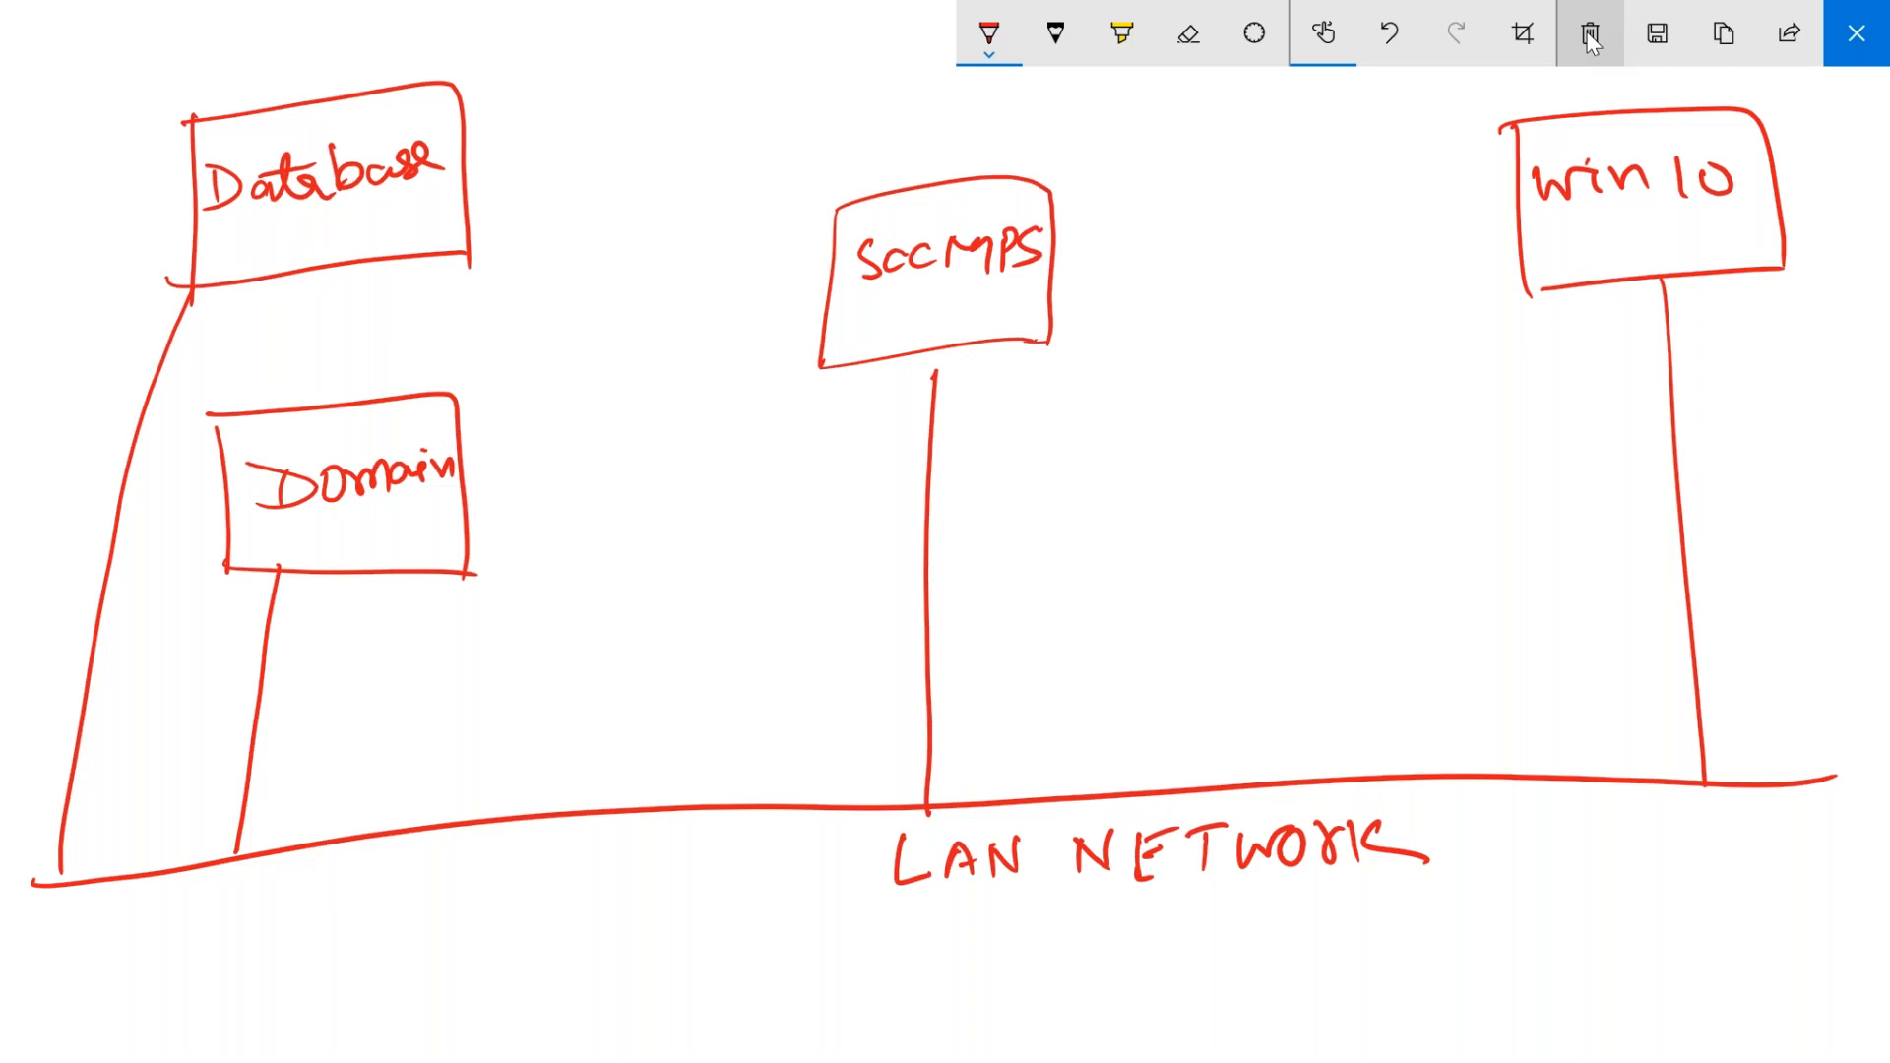
Write "Primary Site" under the name inside the SCCMPS box
mouse_move(1085, 234)
mouse_down()
mouse_move(1150, 222)
mouse_move(1106, 253)
mouse_up()
click(1589, 34)
mouse_move(871, 294)
mouse_down()
mouse_move(869, 338)
mouse_move(913, 297)
mouse_move(927, 315)
mouse_move(1000, 285)
mouse_move(1003, 306)
mouse_move(947, 334)
mouse_move(1009, 330)
mouse_up()
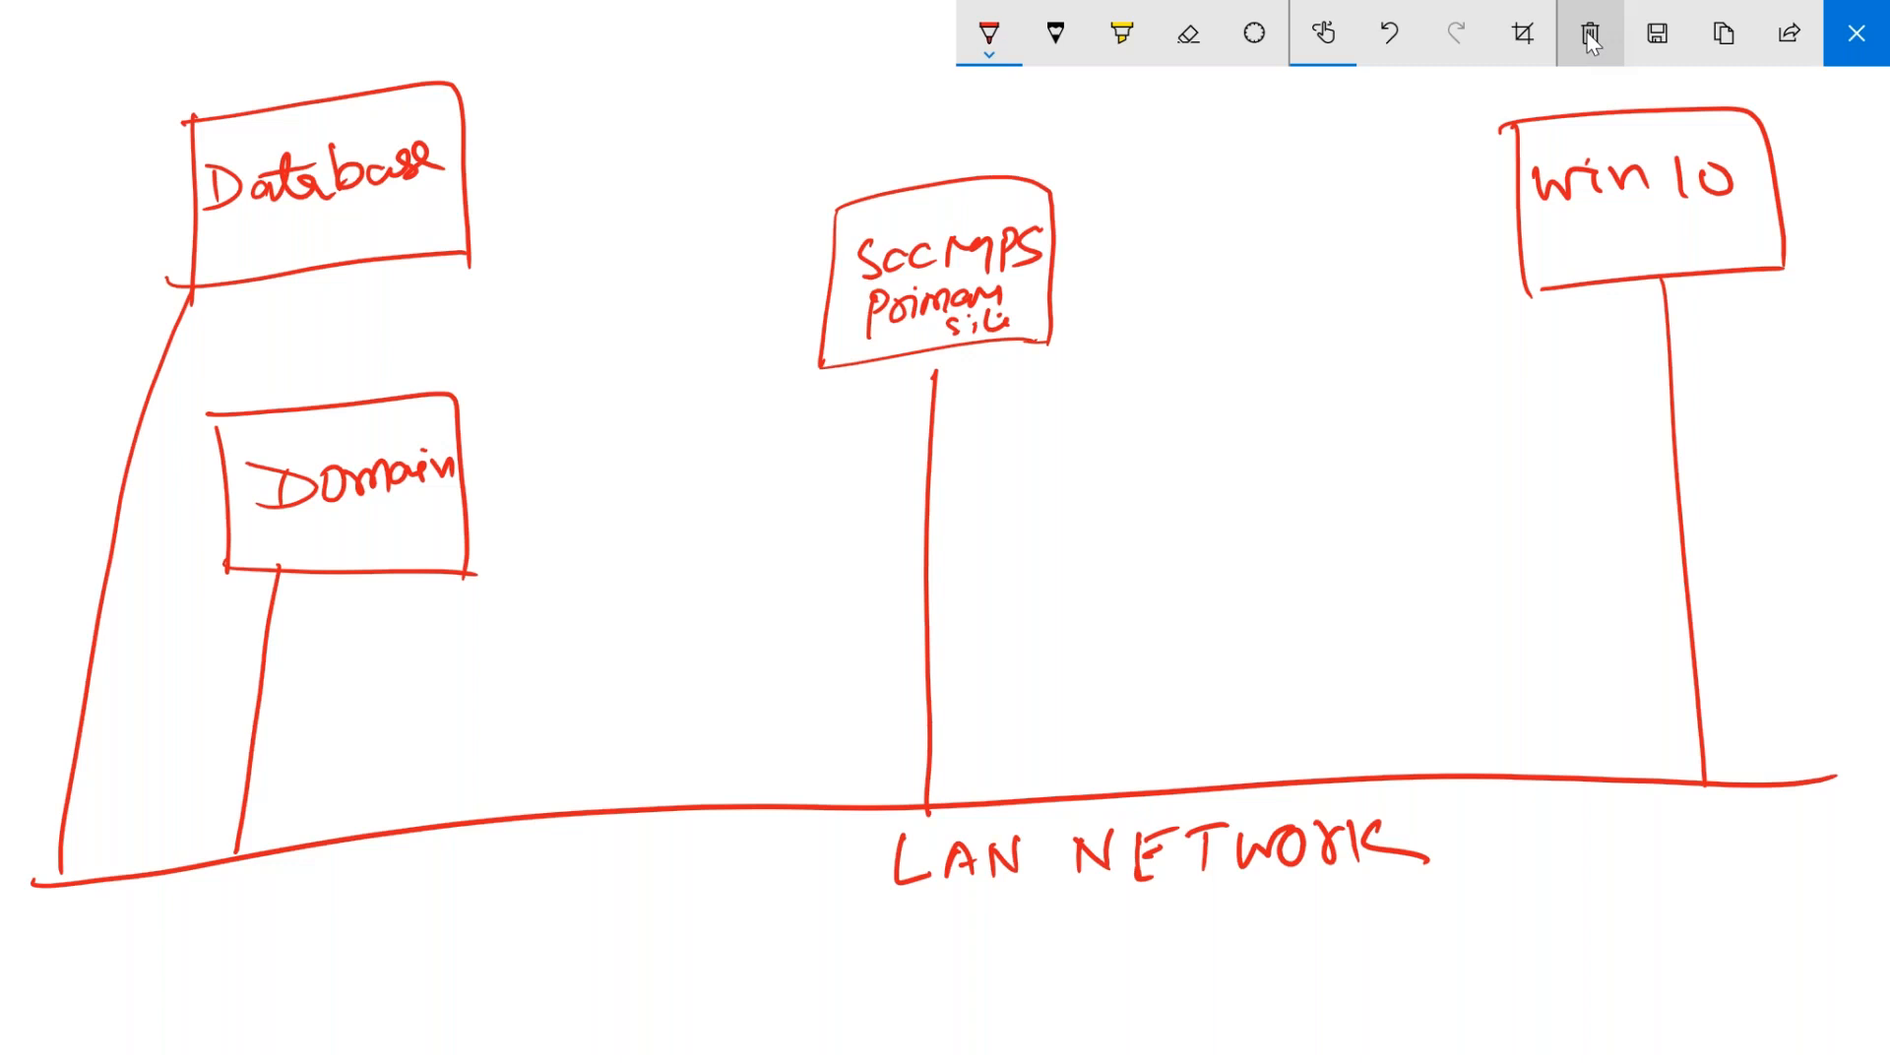
Draw role boxes labelled MP, DP and SUP around the left side and top of the SCCMPS box
mouse_move(707, 226)
mouse_down()
mouse_move(707, 309)
mouse_move(803, 234)
mouse_move(805, 286)
mouse_up()
drag(692, 305, 808, 282)
mouse_move(719, 239)
mouse_down()
mouse_move(720, 267)
mouse_move(748, 239)
mouse_move(750, 264)
mouse_move(763, 251)
mouse_up()
mouse_move(823, 115)
mouse_down()
mouse_move(823, 184)
mouse_move(923, 174)
mouse_move(835, 149)
mouse_move(866, 153)
mouse_up()
click(868, 123)
mouse_move(865, 124)
mouse_down()
mouse_move(885, 112)
mouse_move(876, 132)
mouse_up()
mouse_move(992, 95)
mouse_down()
mouse_move(974, 149)
mouse_move(1109, 86)
mouse_up()
drag(1109, 89, 1102, 156)
drag(974, 145, 1101, 144)
mouse_move(1004, 97)
mouse_down()
mouse_move(996, 126)
mouse_move(1046, 101)
mouse_move(1055, 119)
mouse_up()
Draw two role boxes labelled ACWSP and ACWSRT to the right of the SCCMPS box
mouse_move(1090, 192)
mouse_down()
mouse_move(1091, 248)
mouse_move(1232, 211)
mouse_move(1234, 234)
mouse_up()
mouse_move(1099, 242)
mouse_down()
mouse_move(1223, 228)
mouse_move(1113, 200)
mouse_move(1124, 228)
mouse_up()
mouse_move(1104, 221)
mouse_down()
mouse_move(1187, 196)
mouse_move(1217, 218)
mouse_move(1223, 193)
mouse_up()
drag(1093, 276, 1095, 343)
mouse_move(1090, 275)
mouse_down()
mouse_move(1268, 262)
mouse_move(1272, 321)
mouse_up()
mouse_move(1100, 343)
mouse_down()
mouse_move(1305, 324)
mouse_move(1122, 307)
mouse_move(1127, 325)
mouse_up()
mouse_move(1105, 315)
mouse_down()
mouse_move(1150, 293)
mouse_move(1155, 316)
mouse_move(1179, 311)
mouse_move(1189, 287)
mouse_move(1203, 311)
mouse_up()
mouse_move(1204, 283)
mouse_down()
mouse_move(1231, 311)
mouse_move(1260, 280)
mouse_up()
drag(1246, 284, 1244, 317)
Draw a role box labelled SMS Provider below the MP box
mouse_move(711, 341)
mouse_down()
mouse_move(715, 421)
mouse_move(823, 315)
mouse_move(817, 404)
mouse_up()
drag(711, 429, 828, 400)
mouse_move(736, 351)
mouse_down()
mouse_move(721, 374)
mouse_move(777, 362)
mouse_up()
mouse_move(737, 391)
mouse_down()
mouse_move(751, 411)
mouse_move(814, 392)
mouse_up()
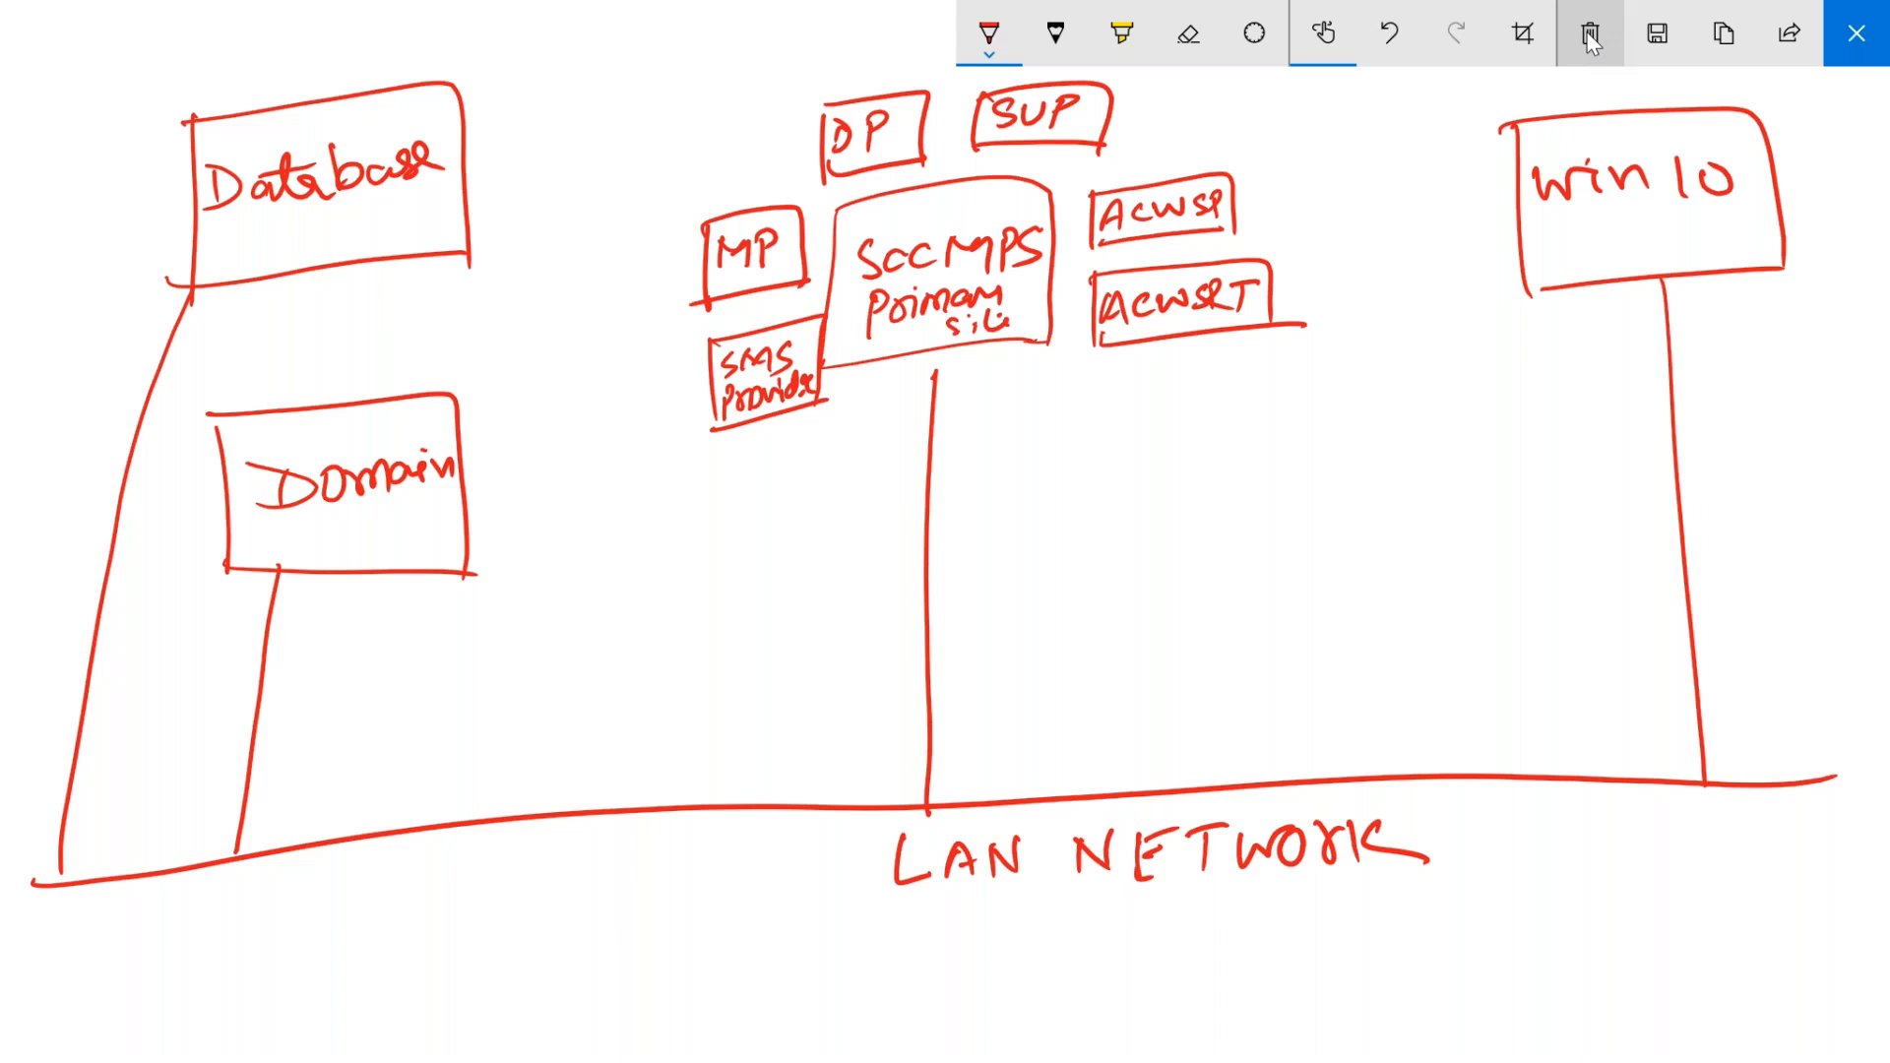
Connect the six role boxes to the SCCMPS box with short lines, and close the sketch
drag(795, 238, 837, 258)
drag(871, 168, 861, 200)
mouse_move(1037, 137)
mouse_down()
mouse_move(1020, 175)
mouse_move(1081, 226)
mouse_move(1054, 234)
mouse_up()
drag(1092, 320, 1051, 313)
drag(813, 315, 836, 285)
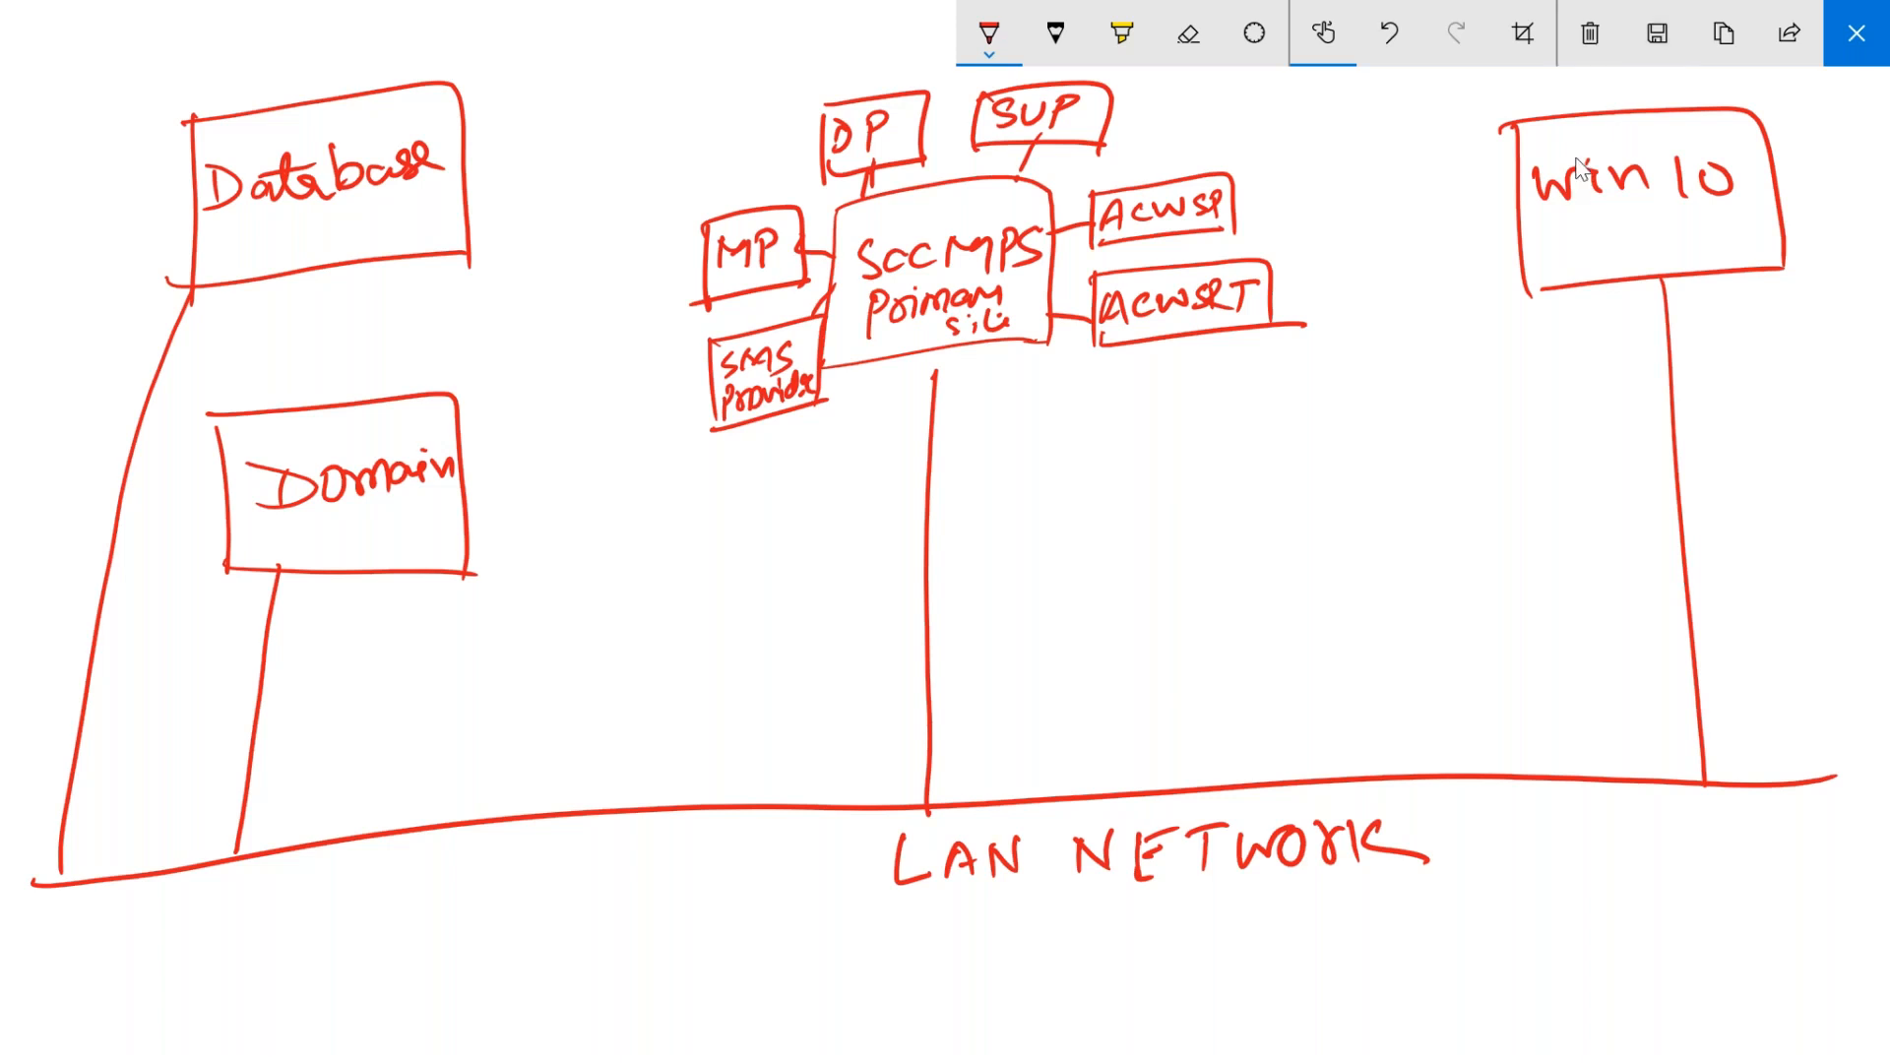
click(1845, 40)
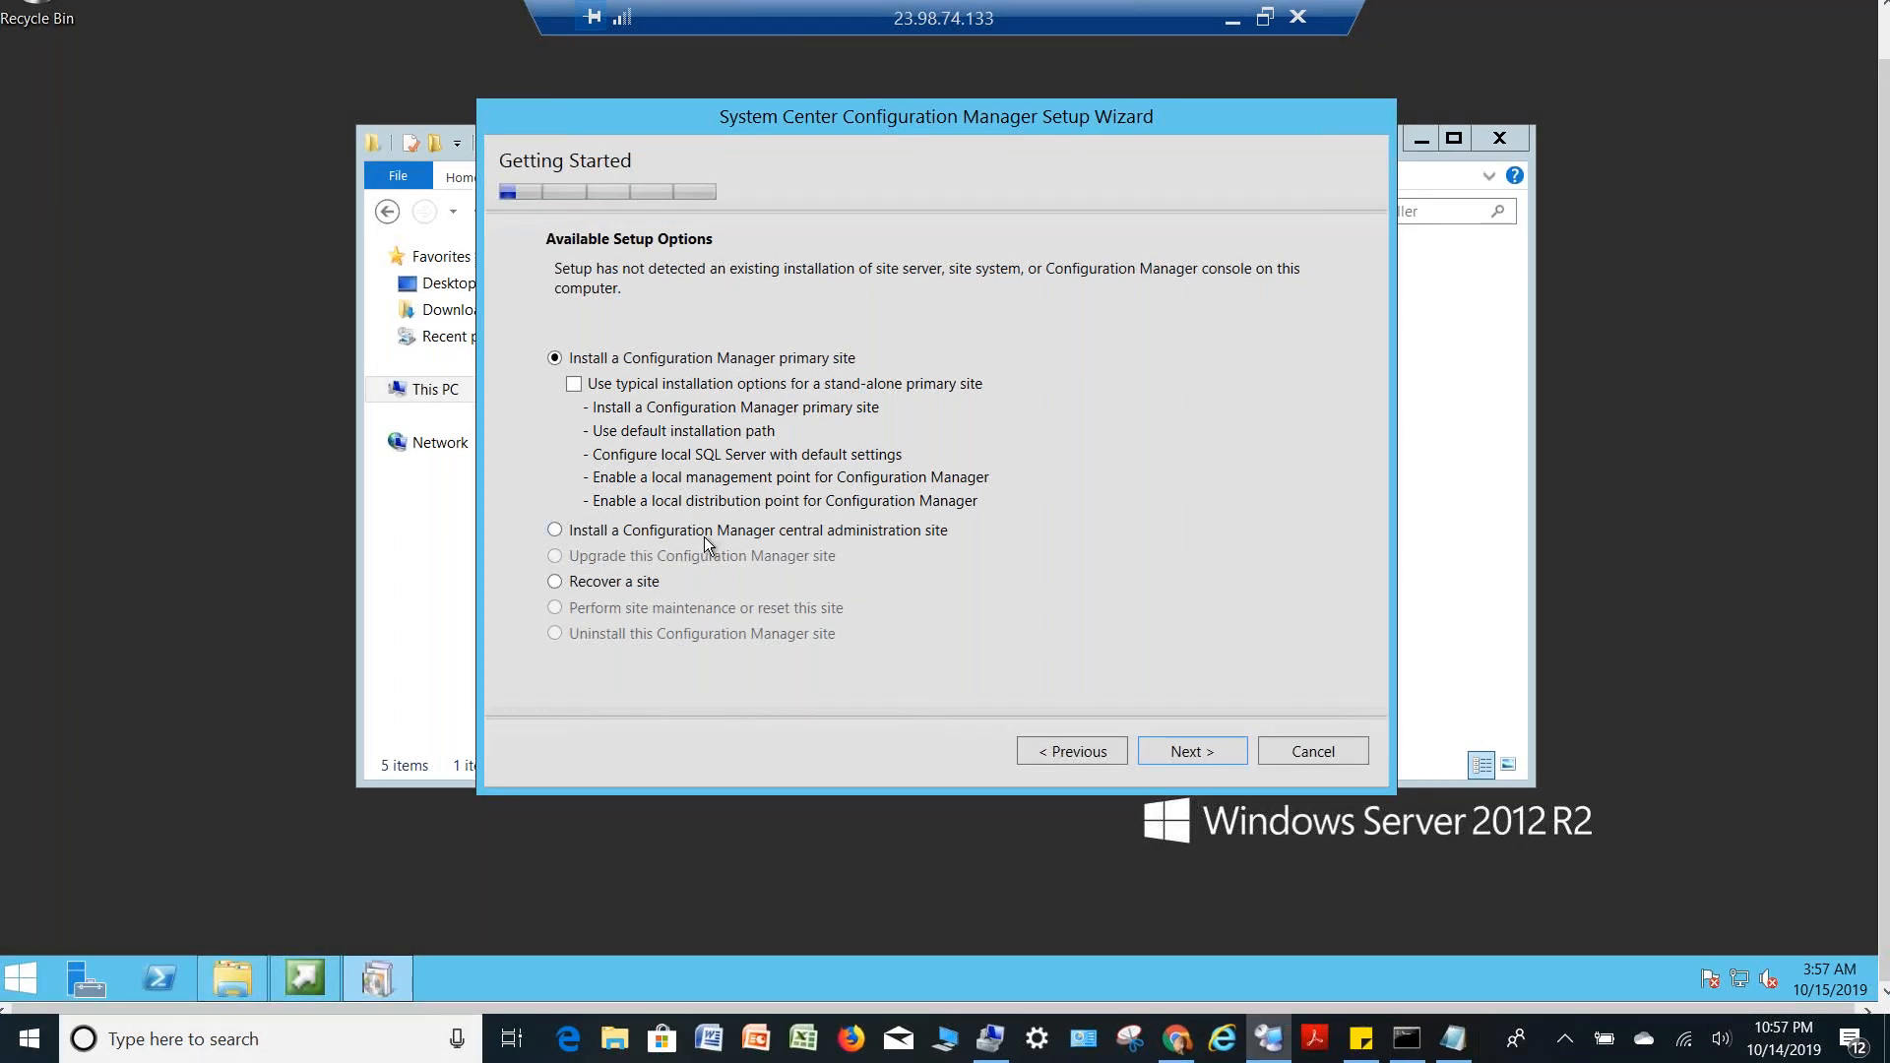
Choose to install a Configuration Manager primary site without the typical stand-alone options, and continue to the Product Key page
click(705, 532)
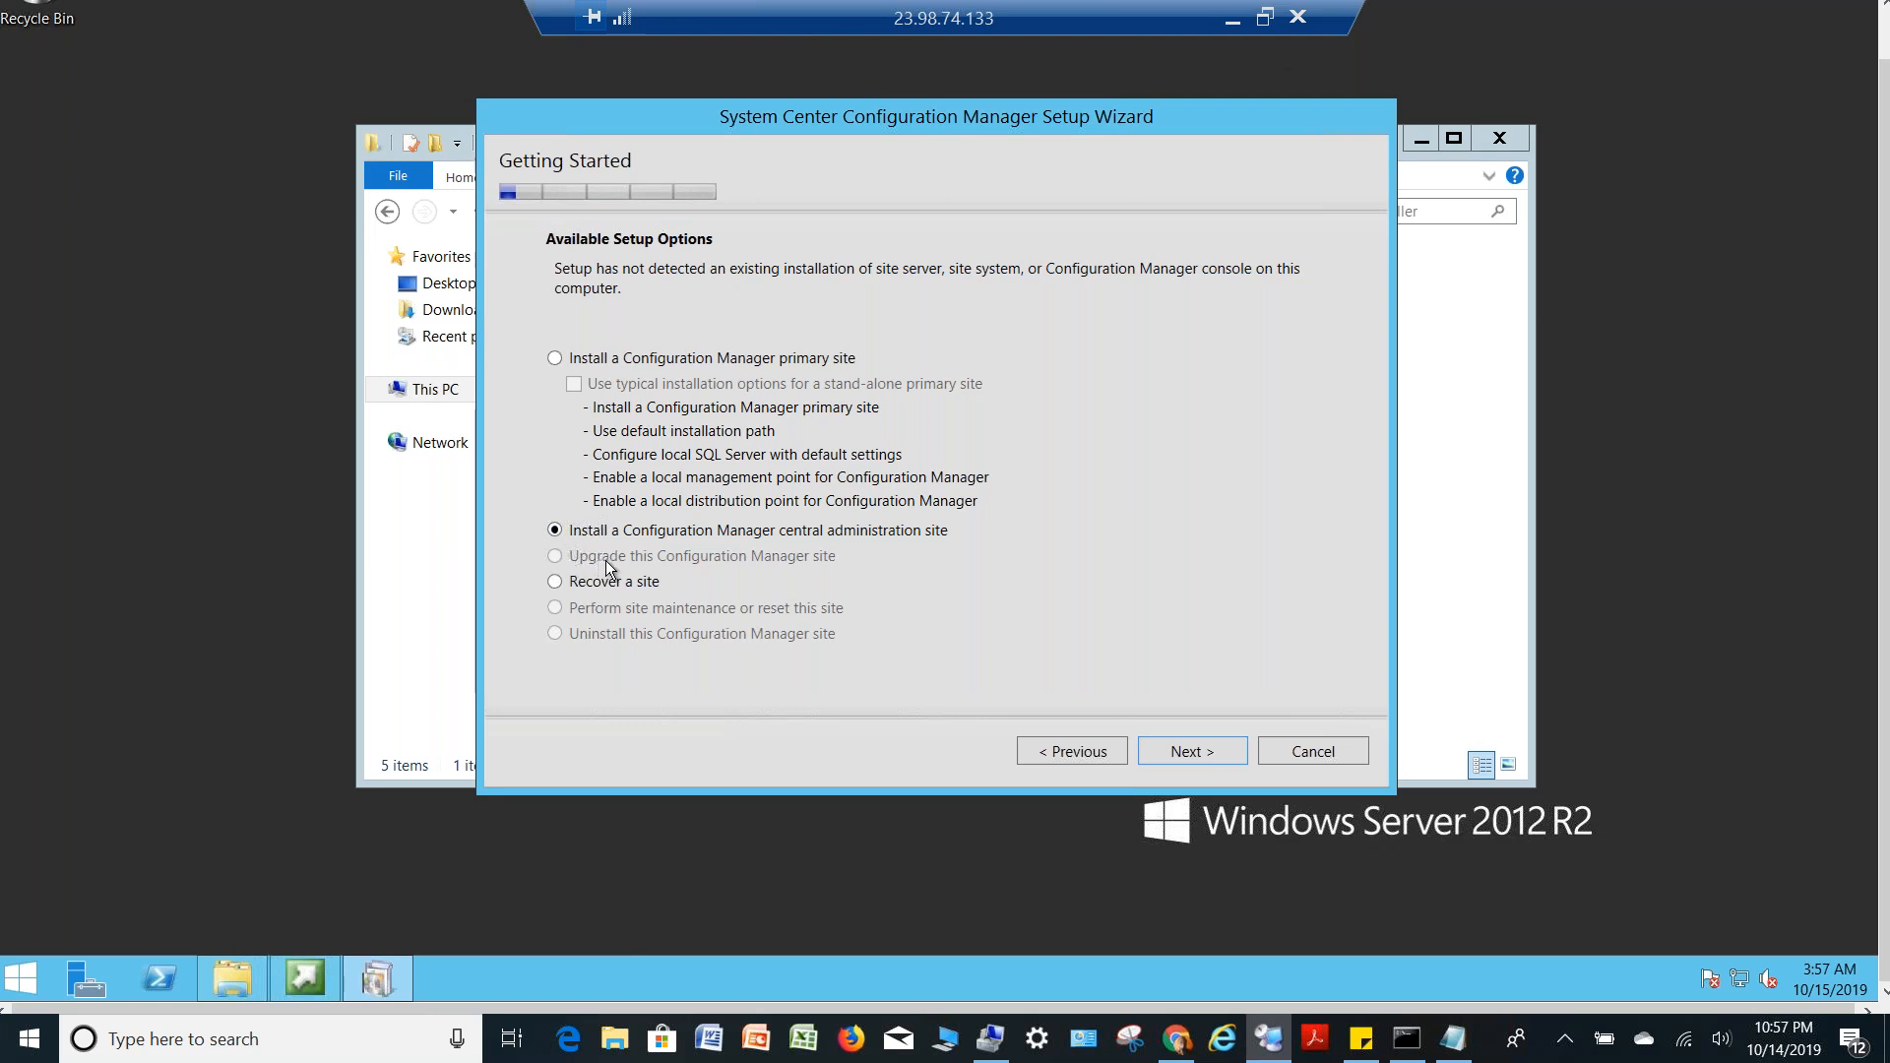
click(556, 582)
click(555, 359)
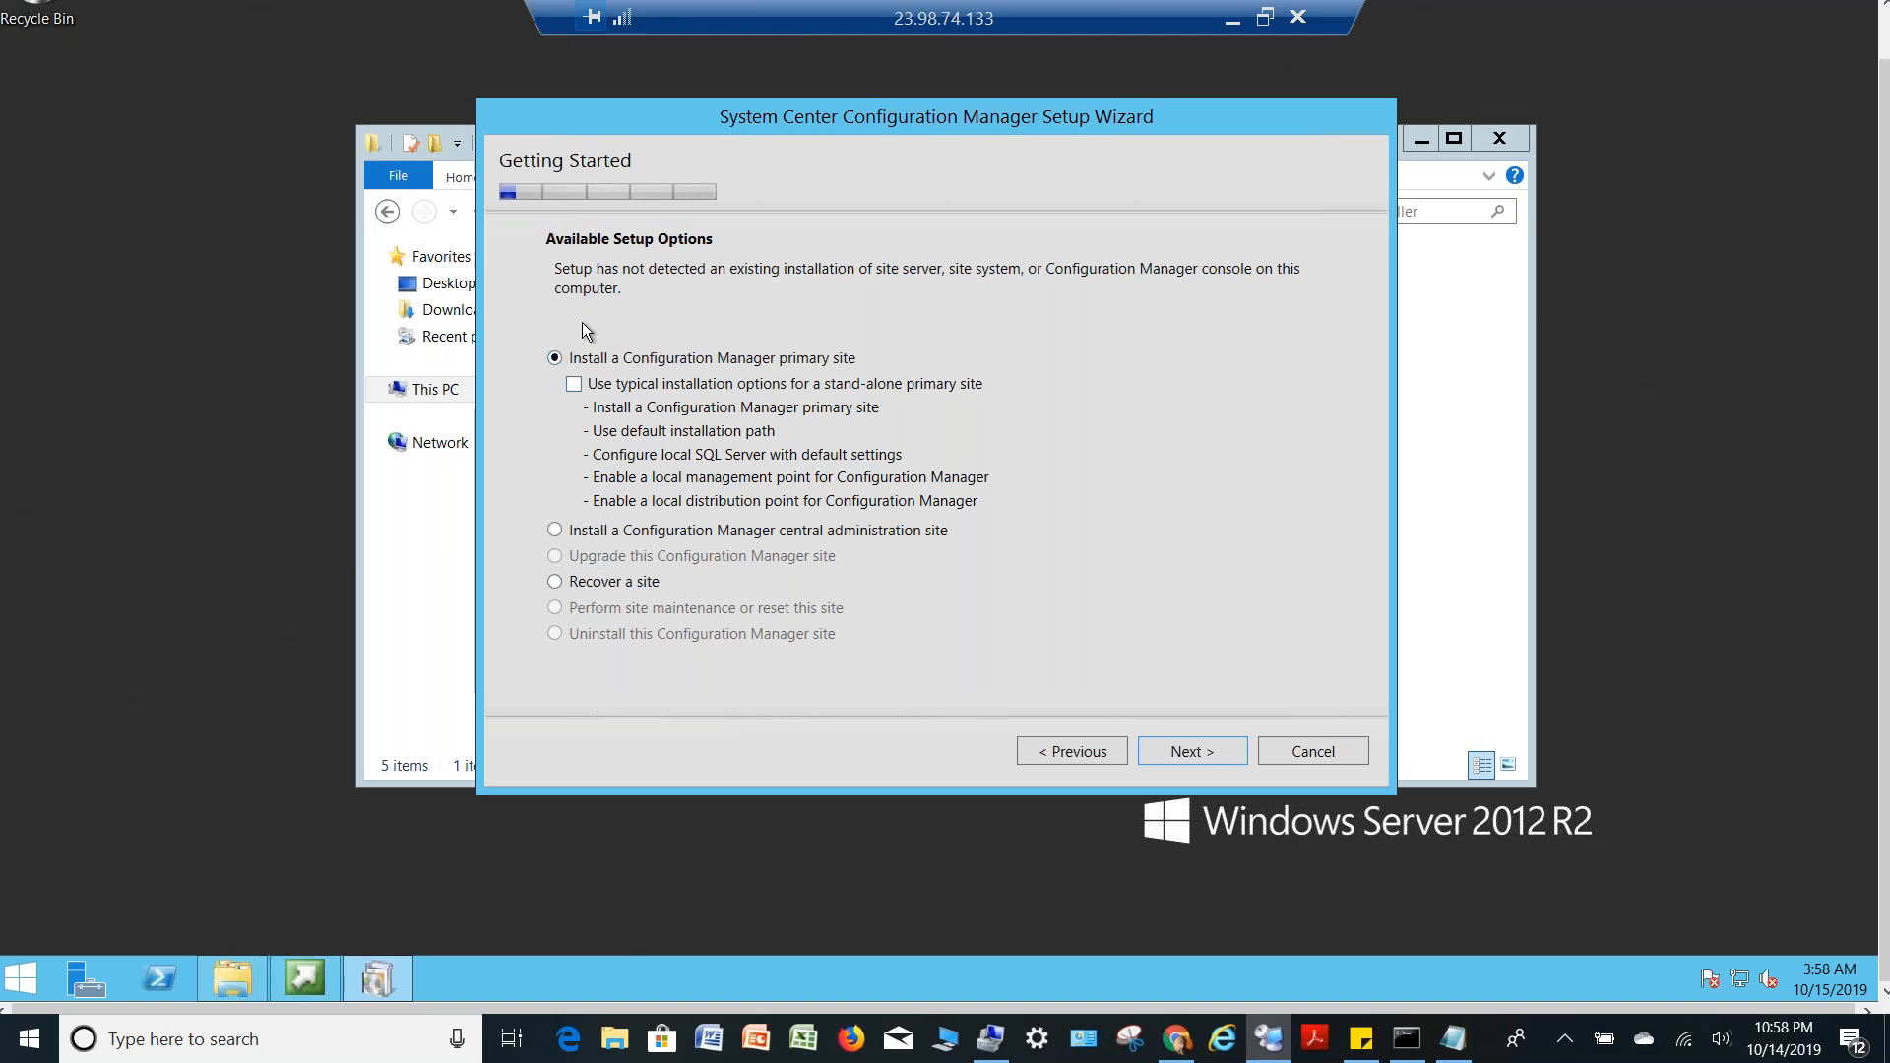
click(573, 385)
click(578, 388)
click(1200, 758)
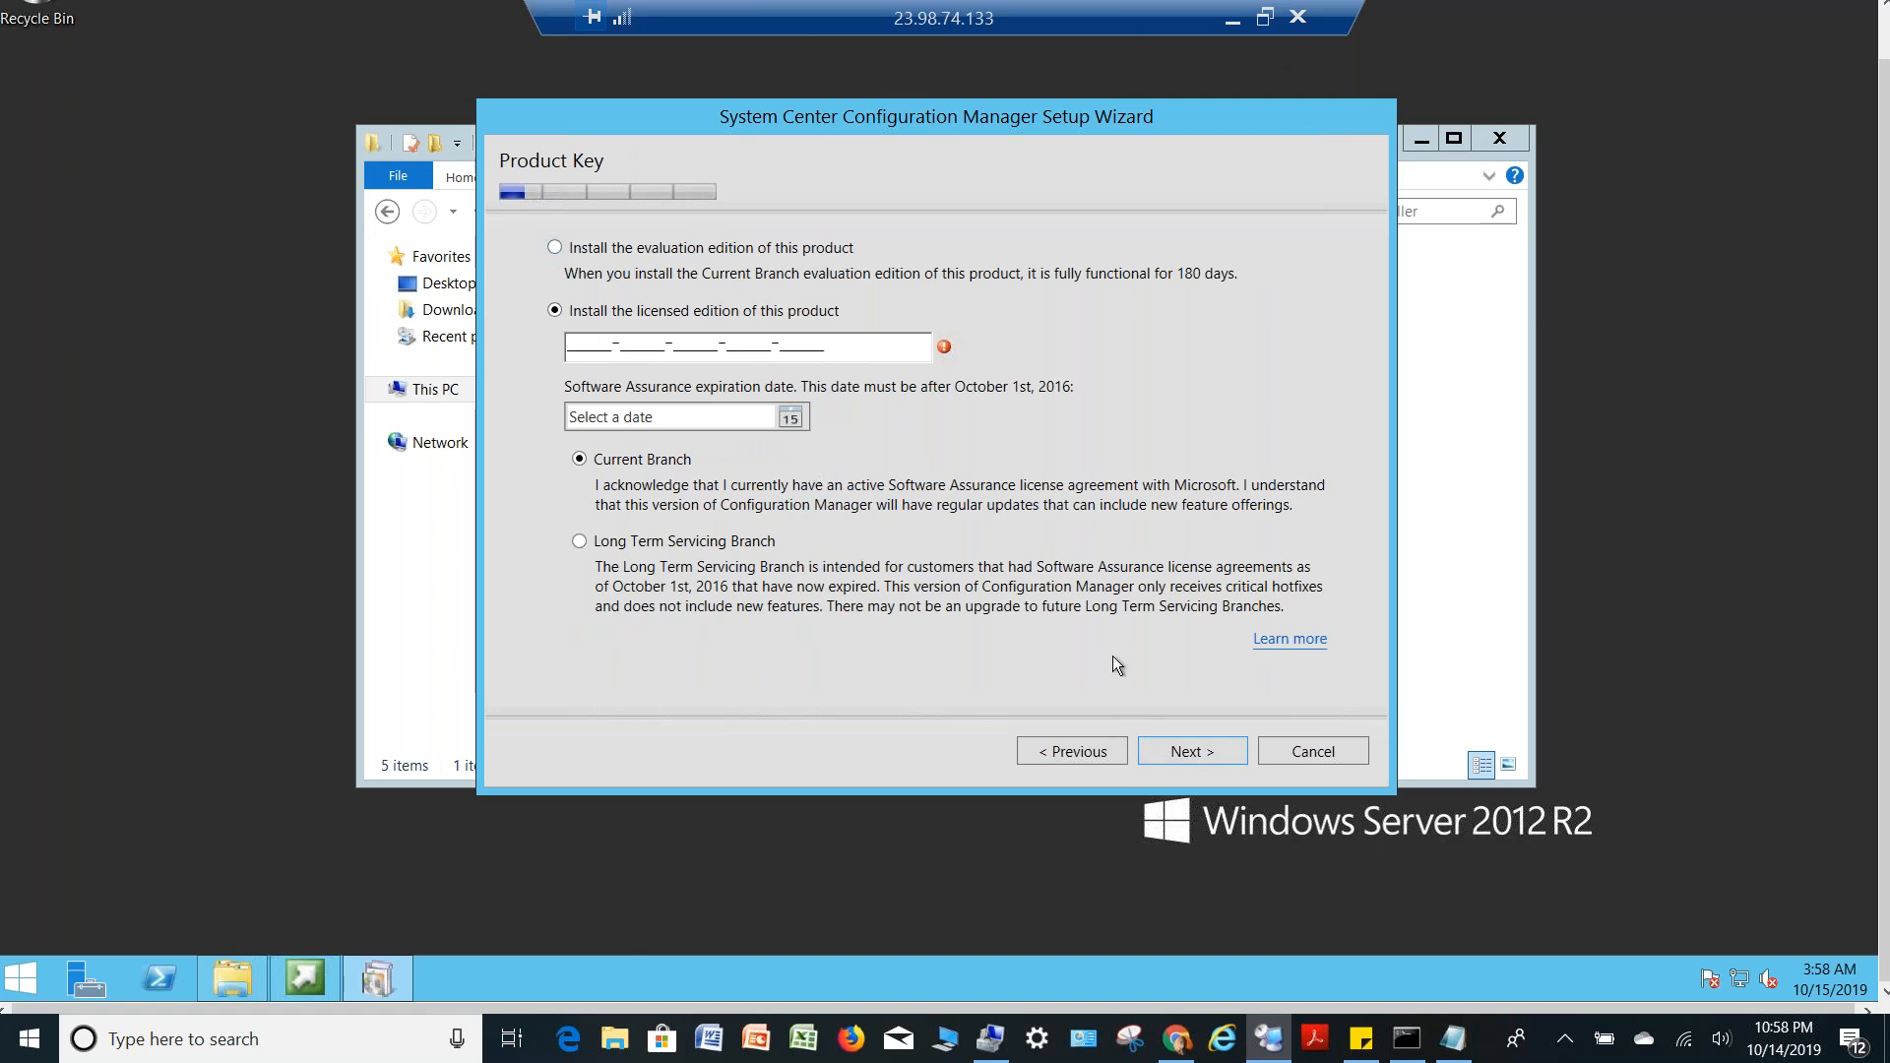
Continue past the Product Key page, accept all license terms and the privacy statement, and proceed to Prerequisite Downloads
click(1188, 750)
click(573, 345)
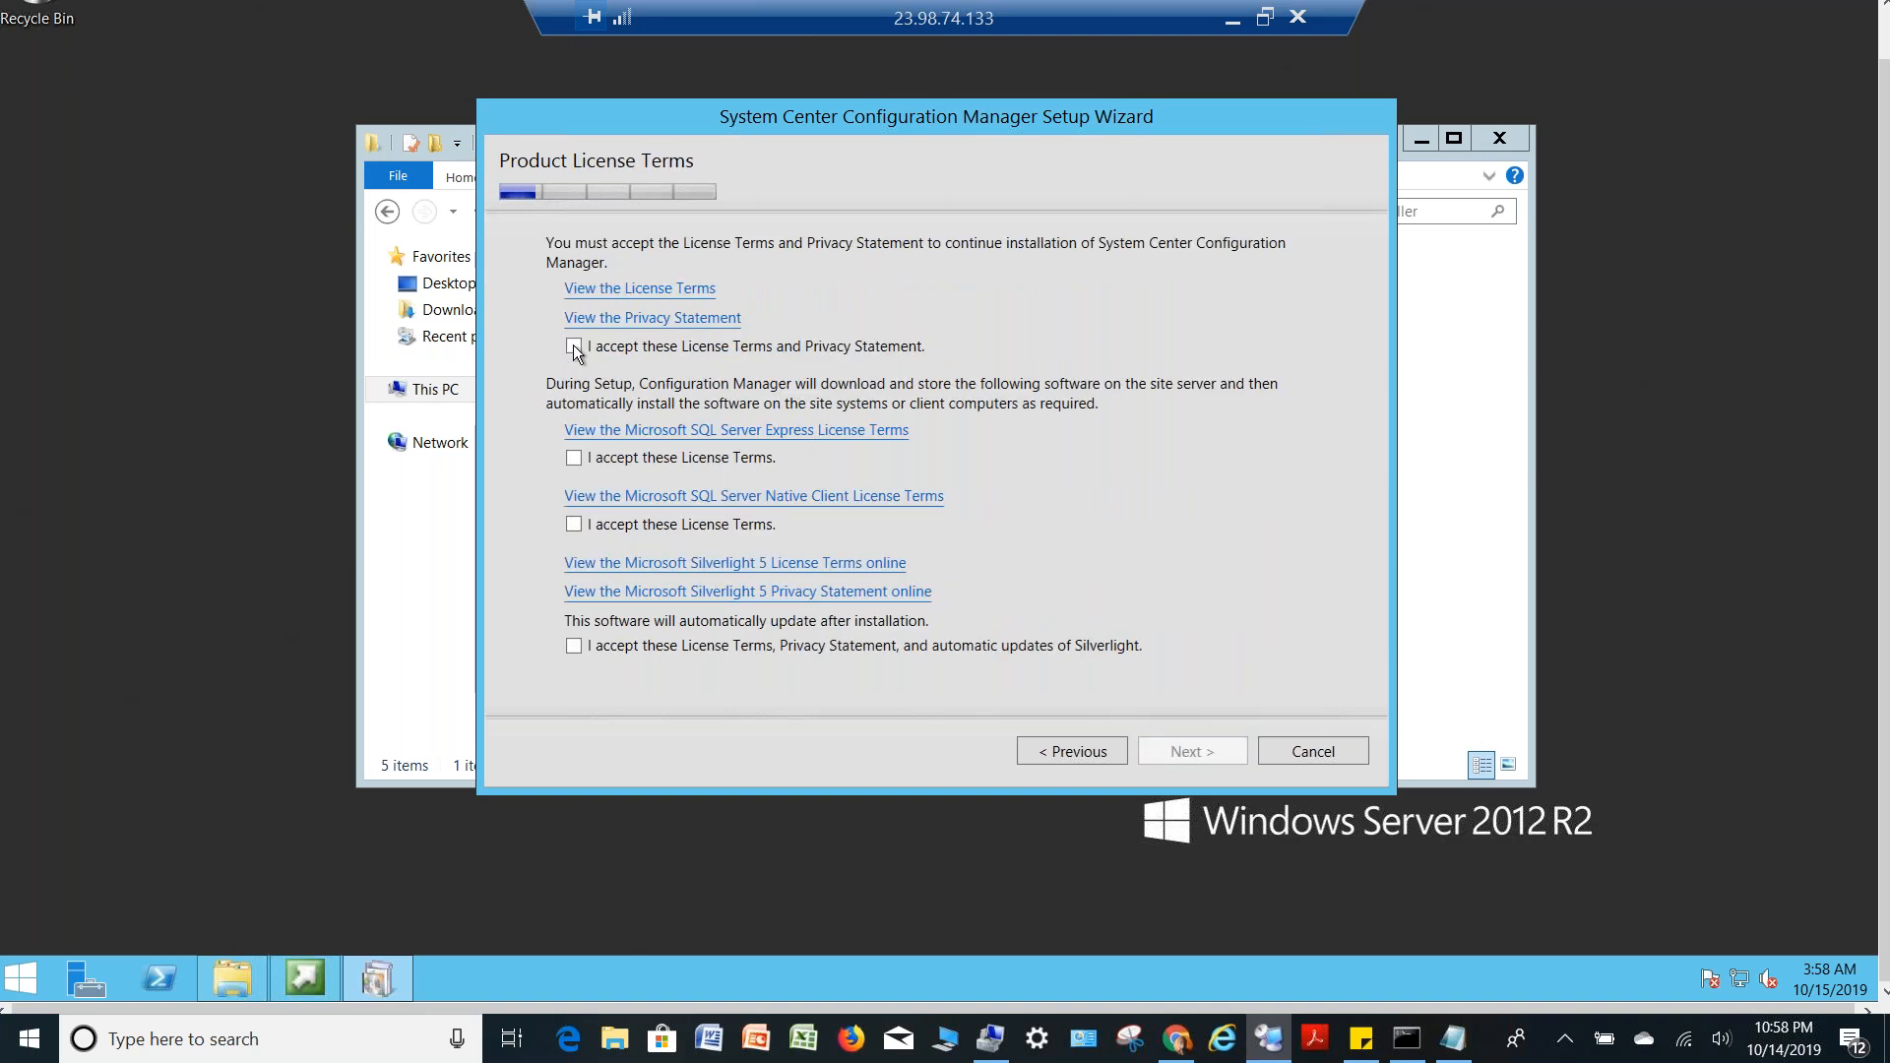
click(573, 458)
click(573, 524)
click(574, 645)
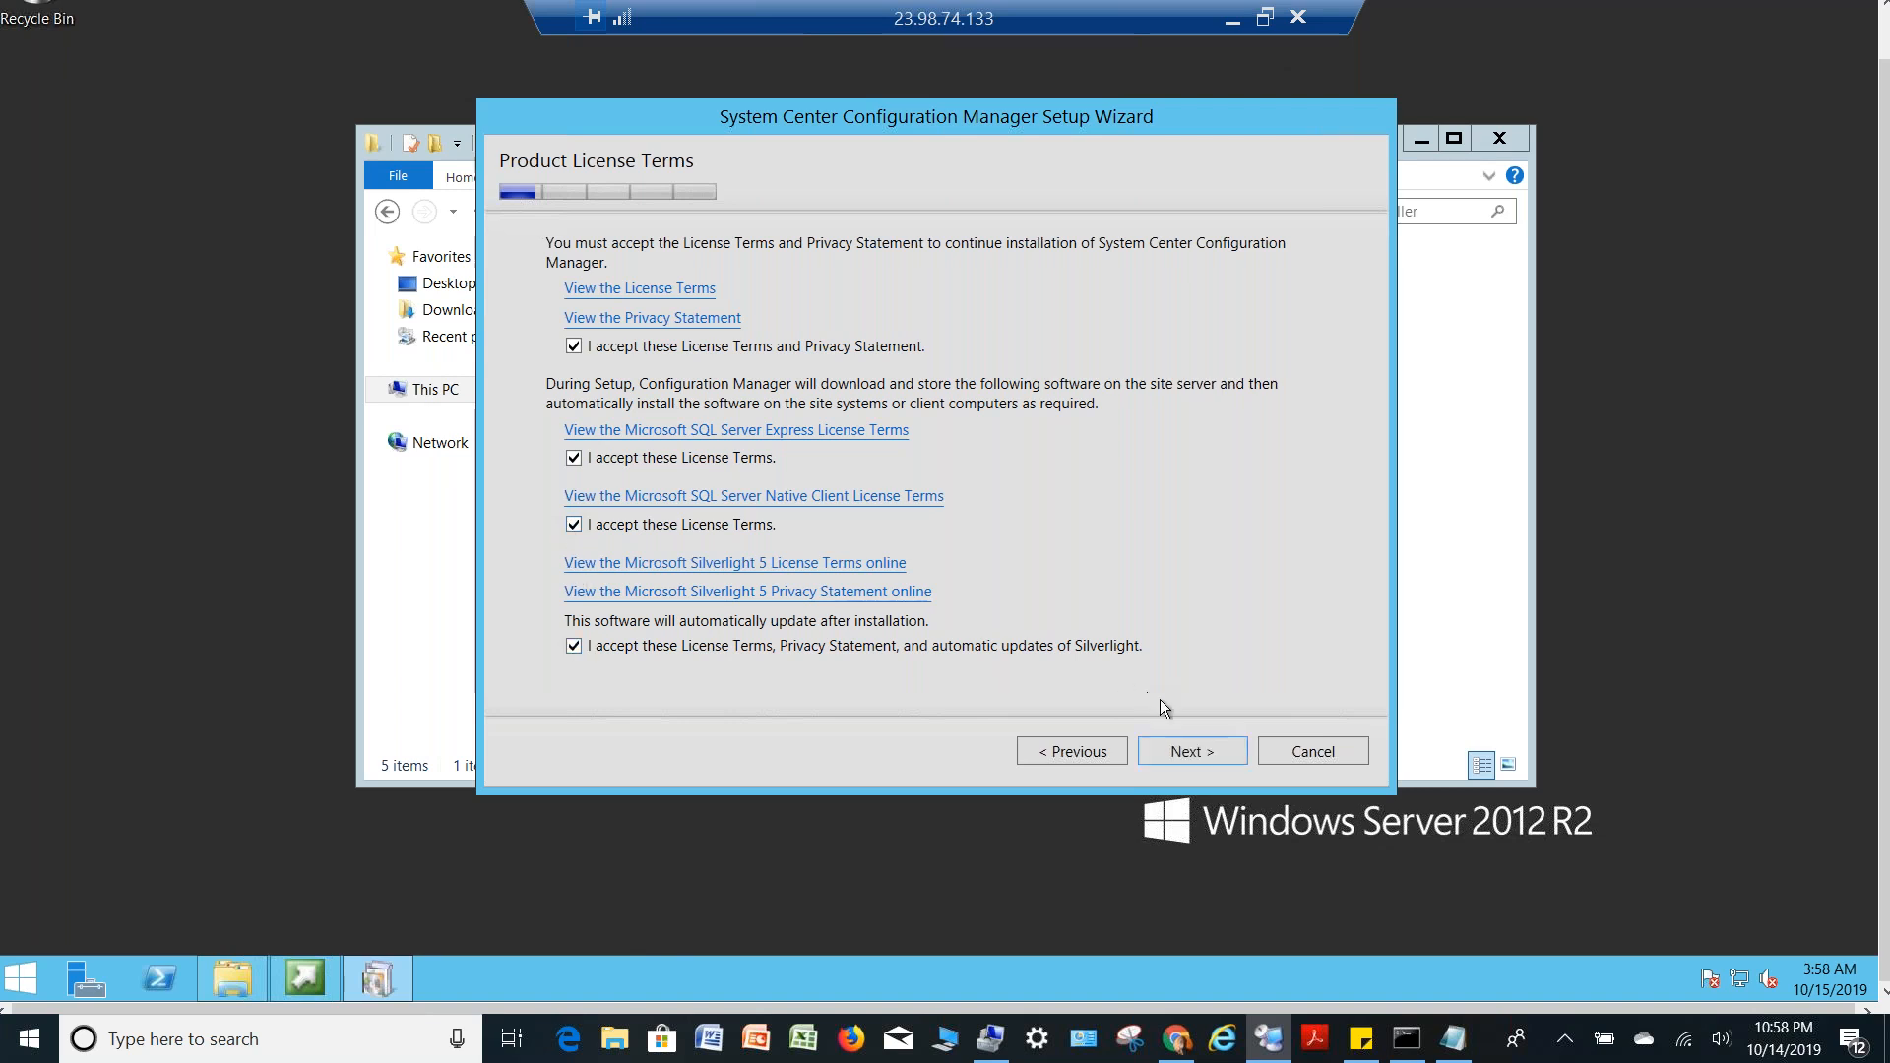
click(1192, 751)
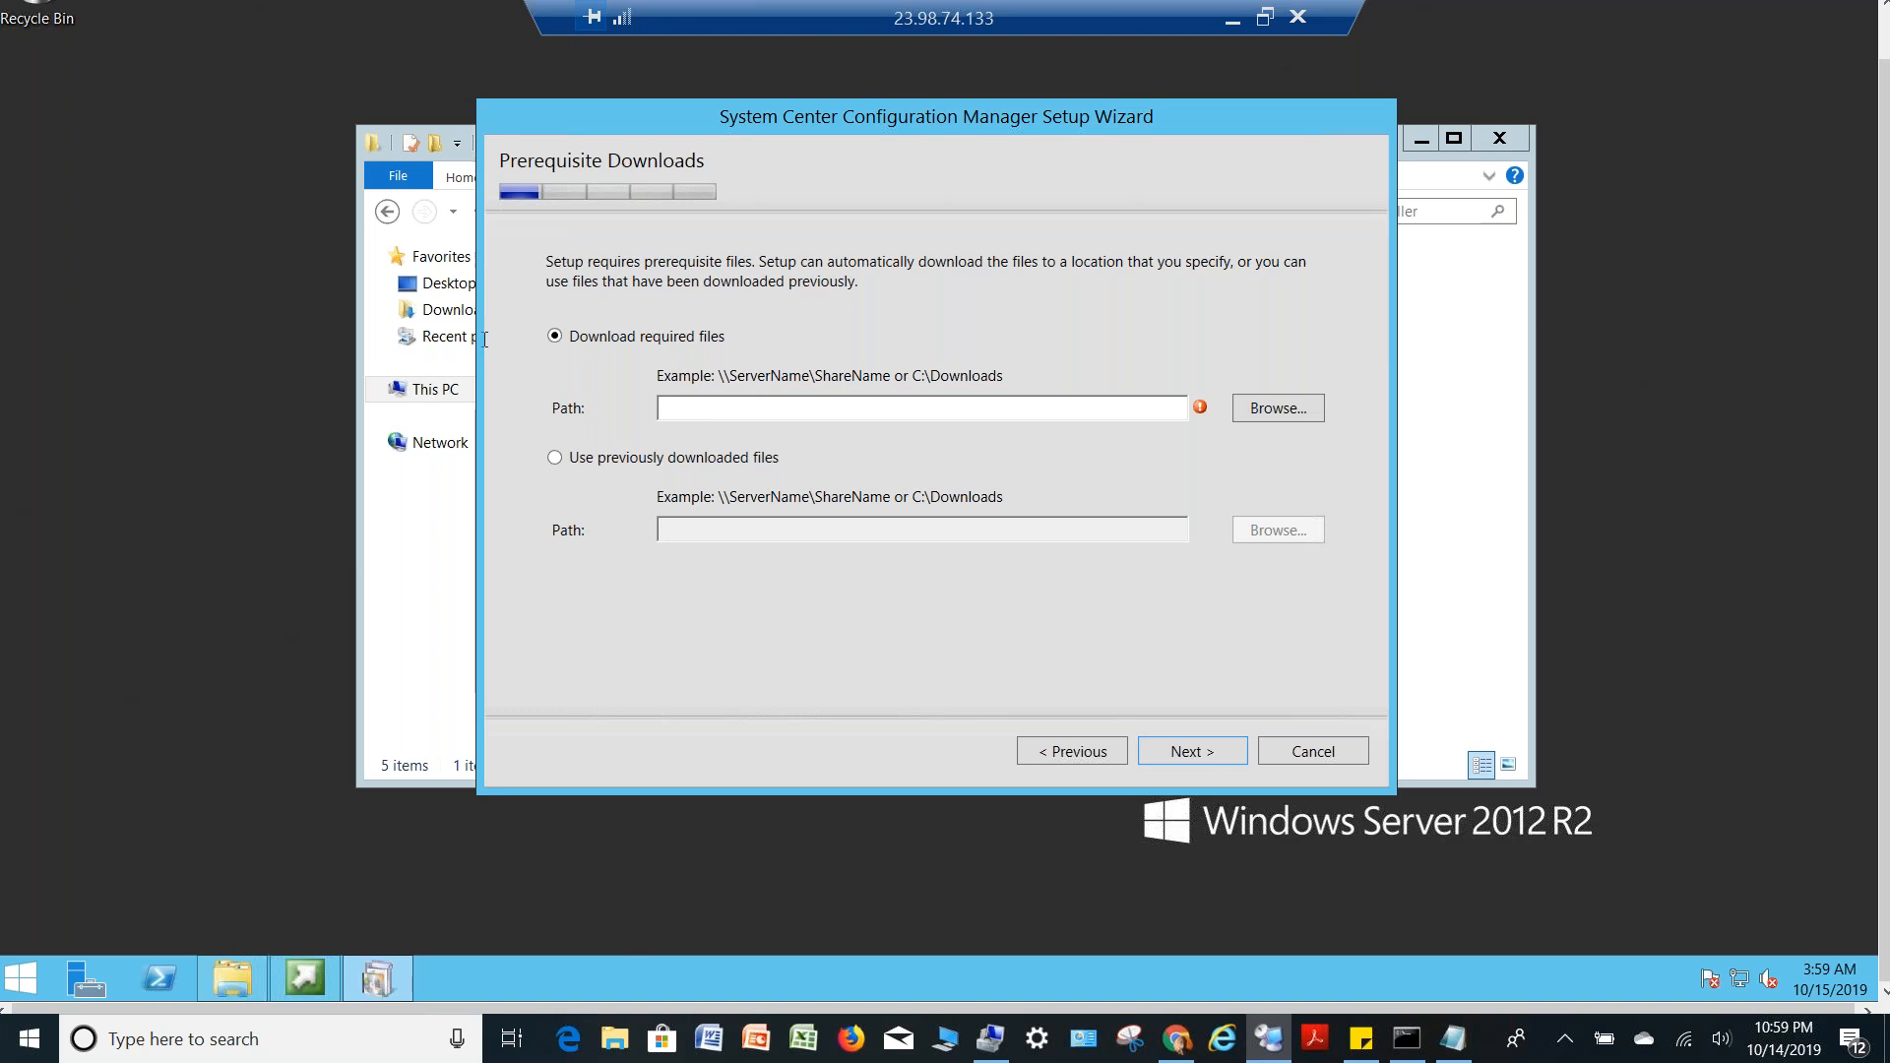
Create a new folder named SCC Updates on the server's desktop
right_click(155, 194)
mouse_move(181, 354)
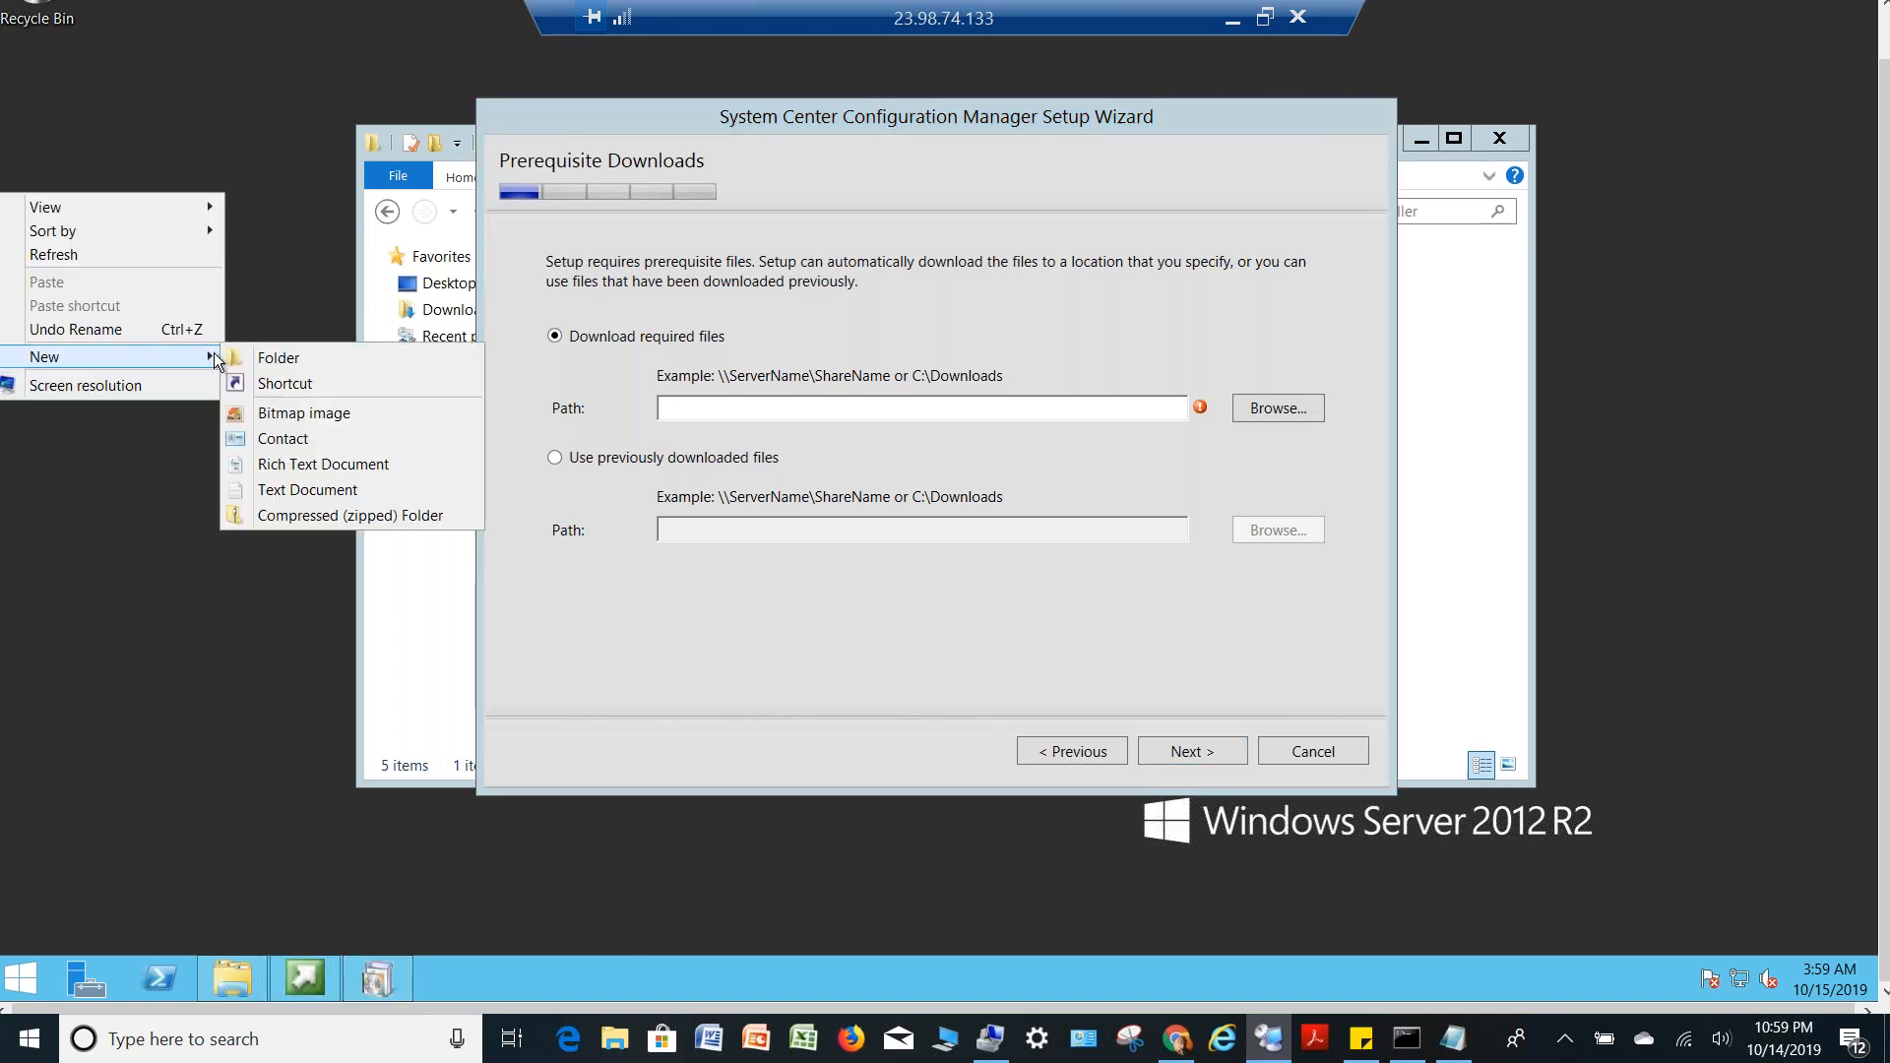
click(264, 356)
text(SCC Updares)
key(Return)
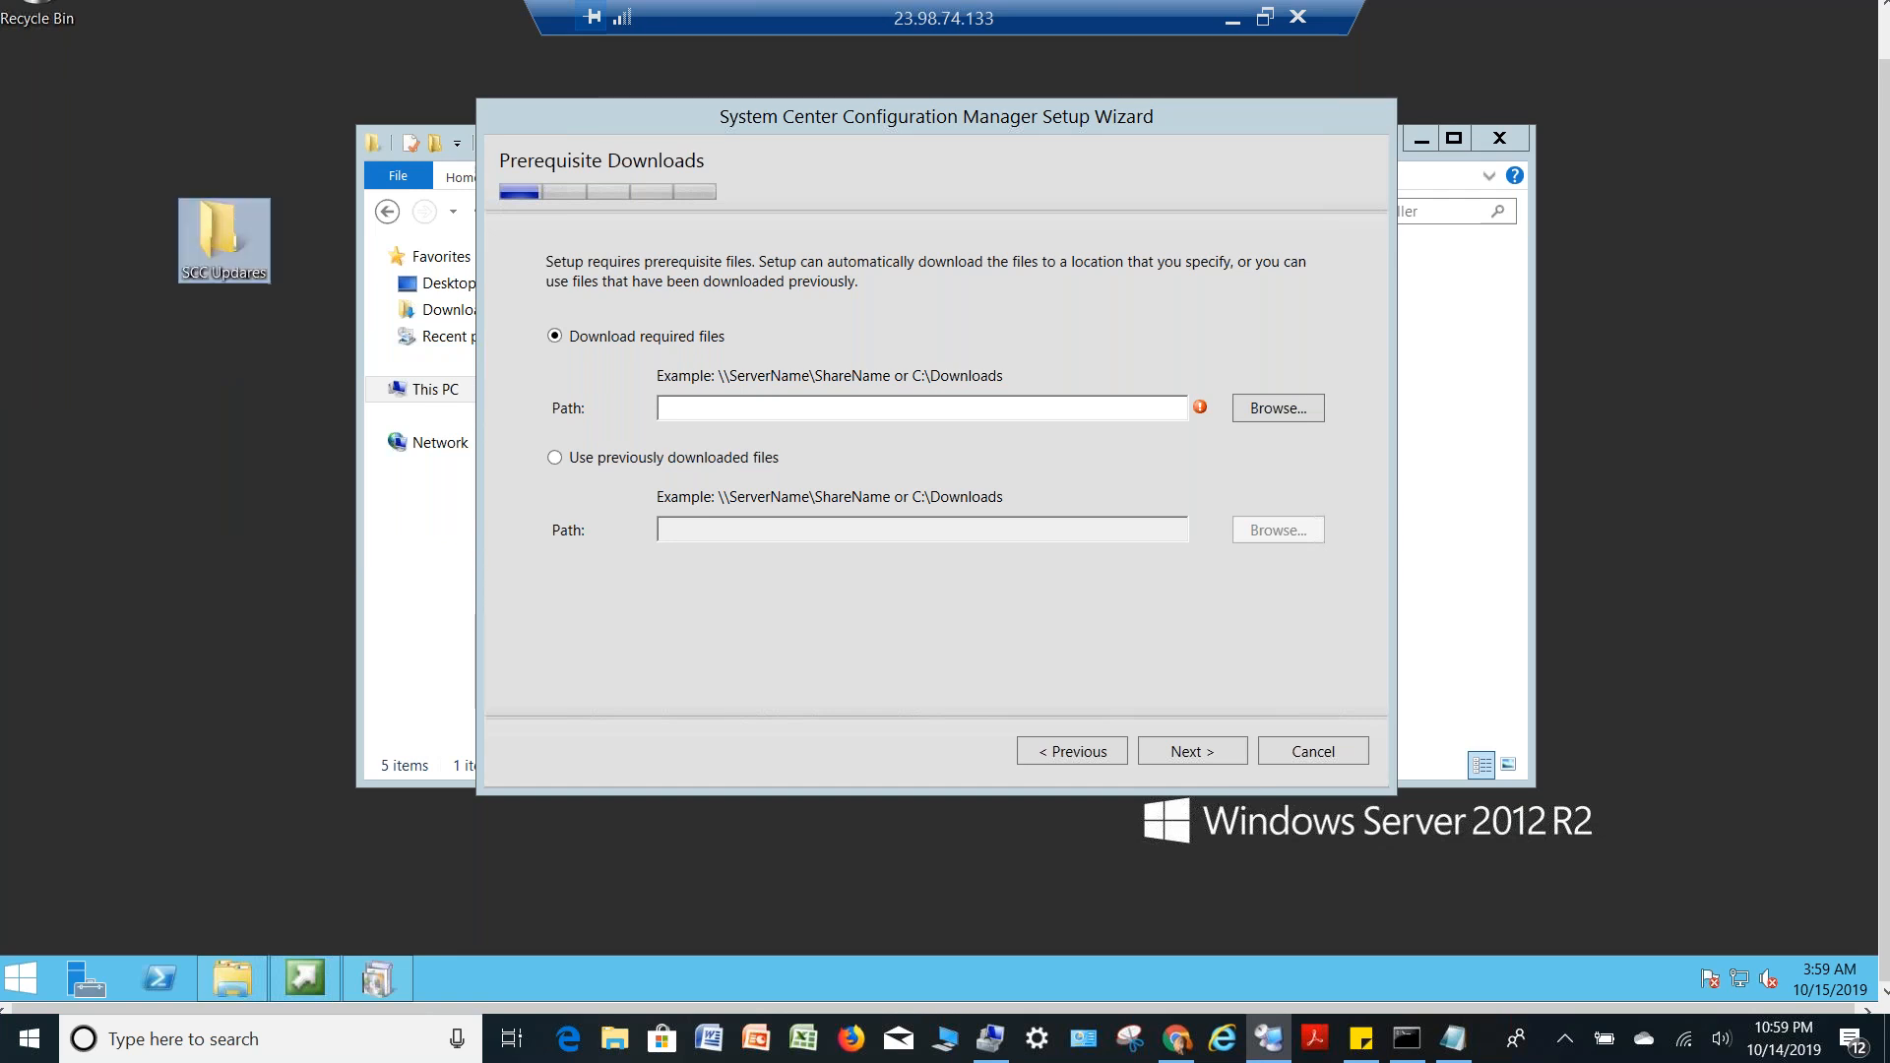
click(246, 273)
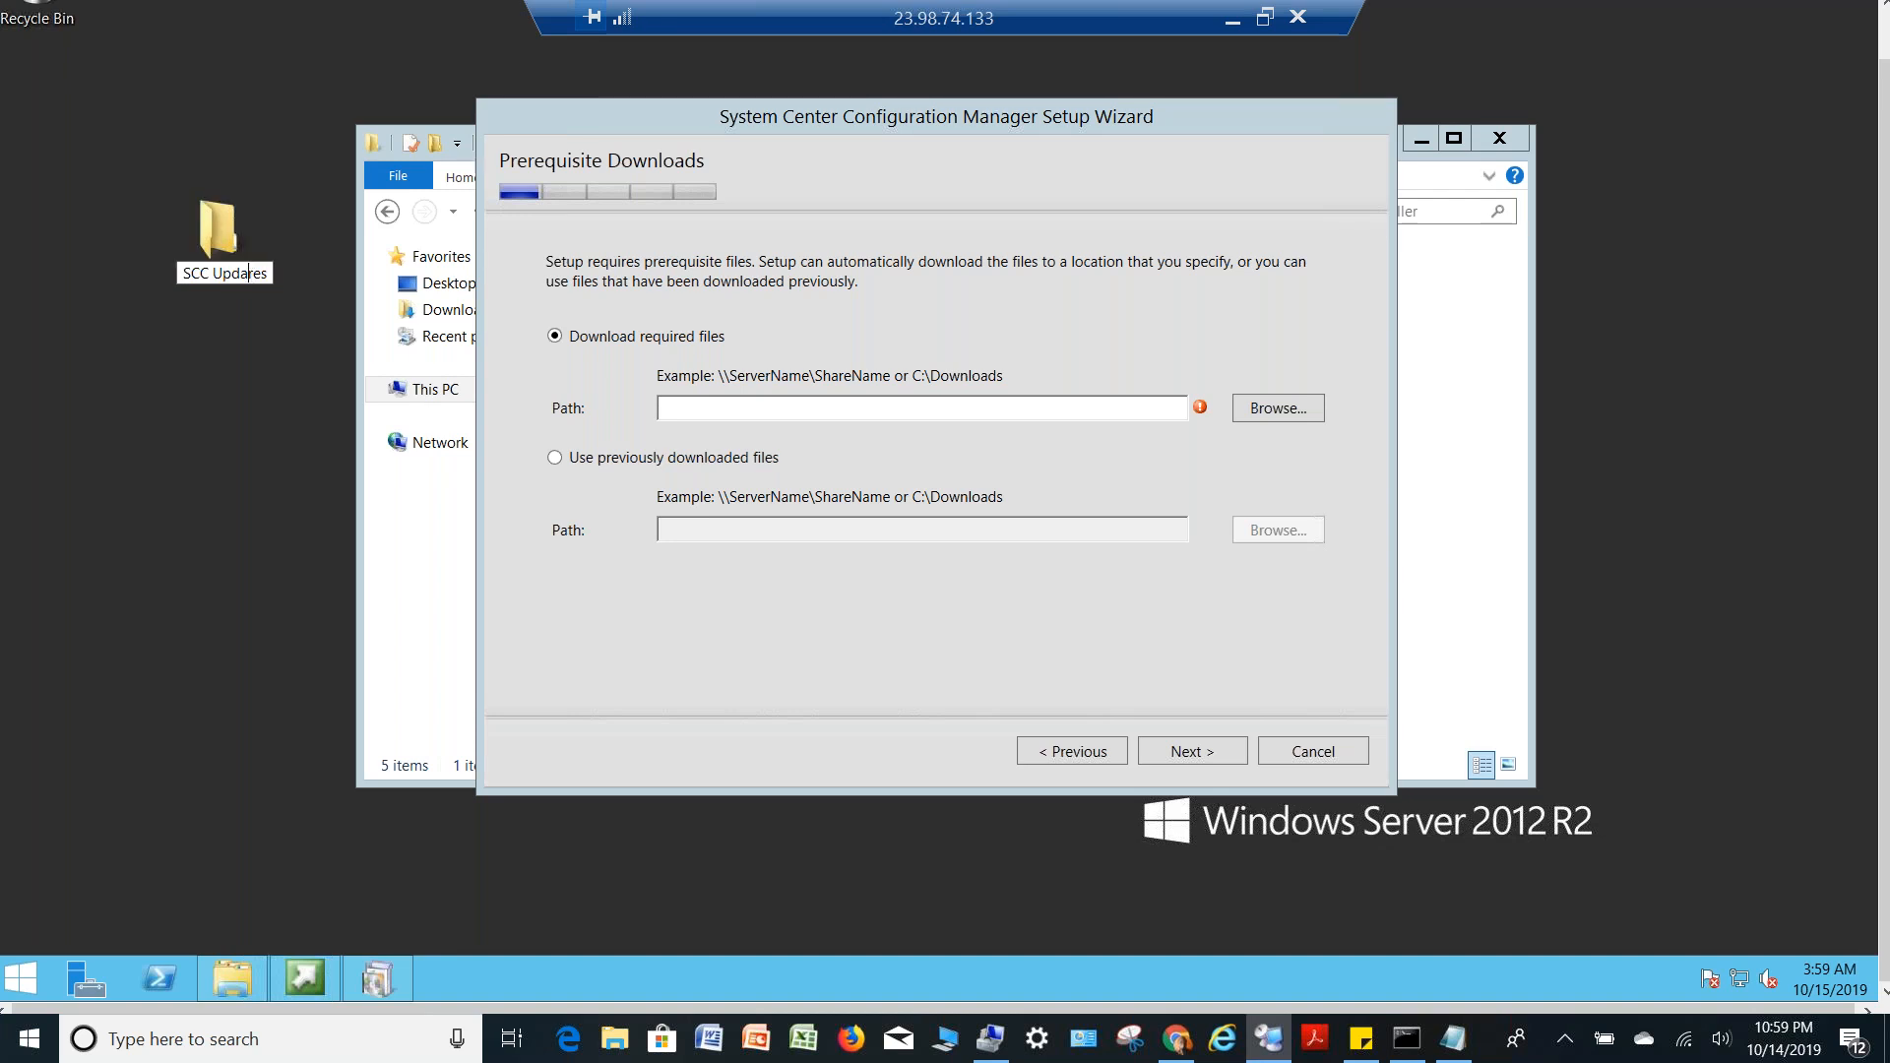
key(Delete)
text(t)
key(Return)
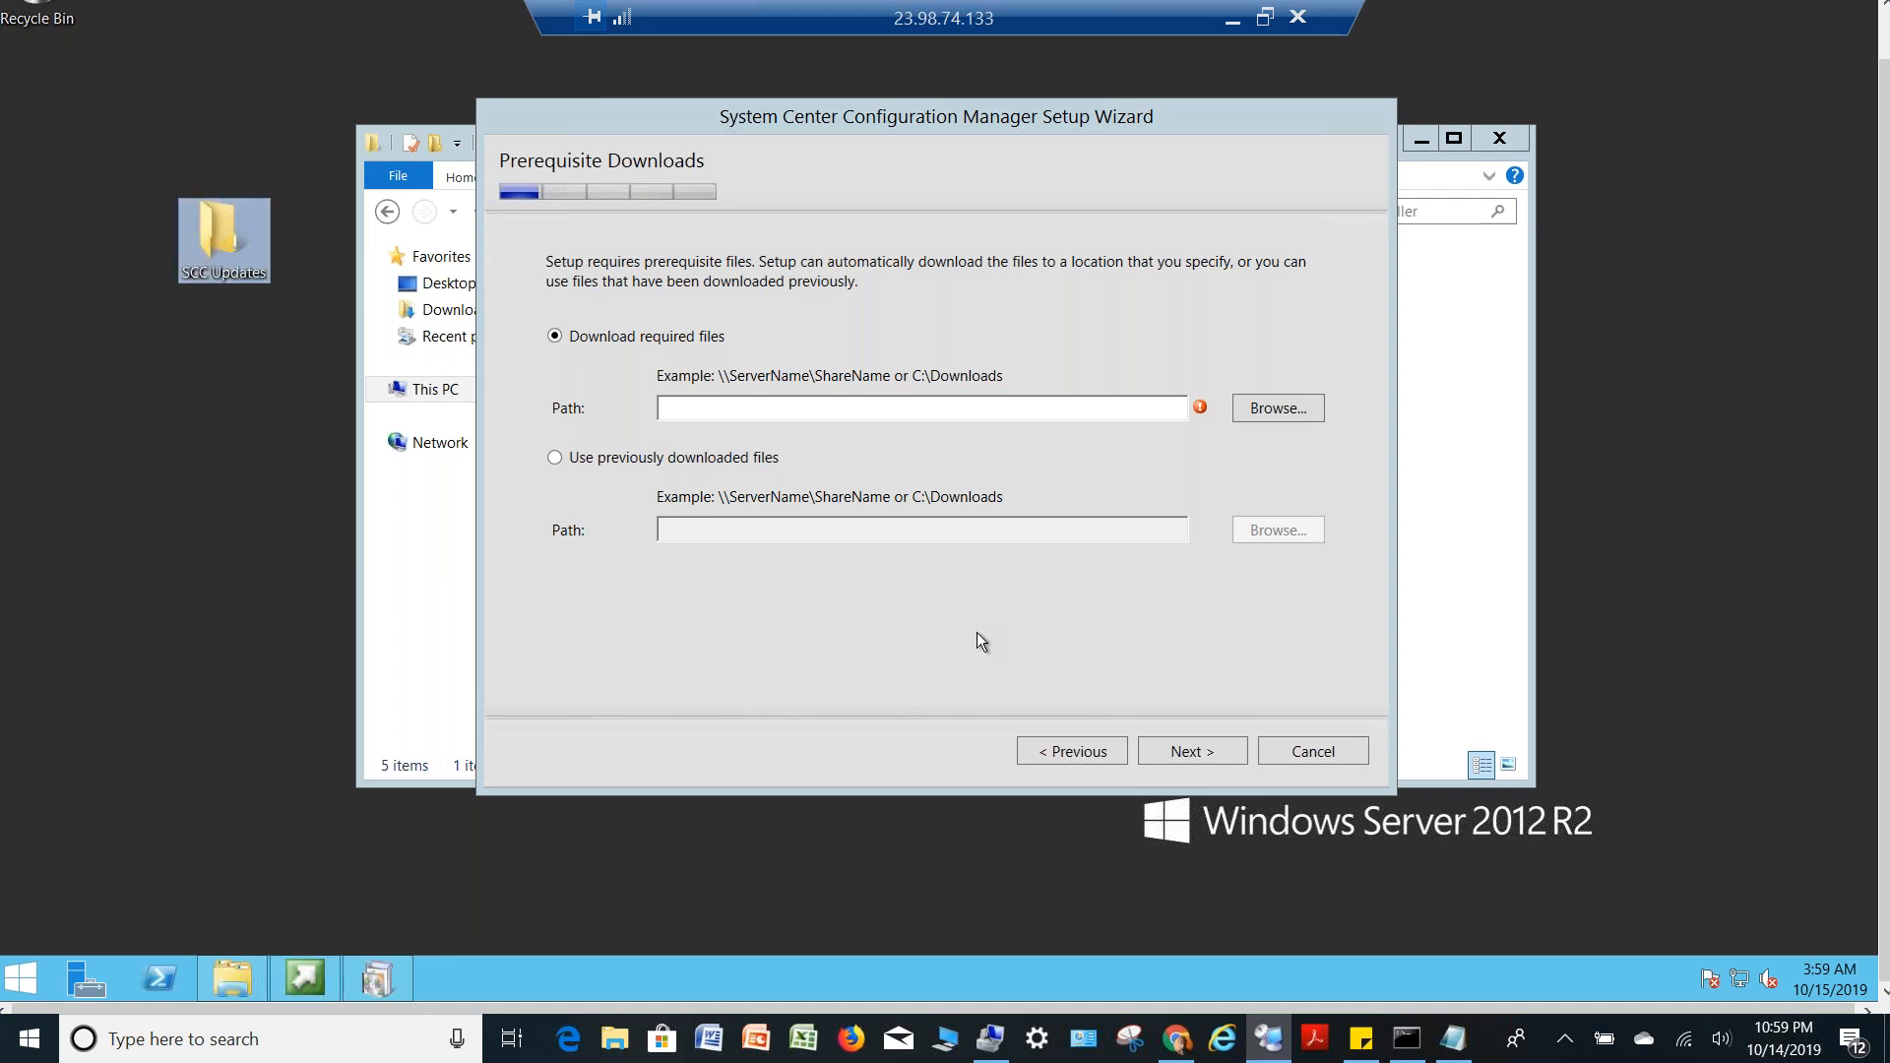
Set the SCC Updates desktop folder as the path for downloading required files, and start the prerequisite download
click(1289, 407)
click(1290, 408)
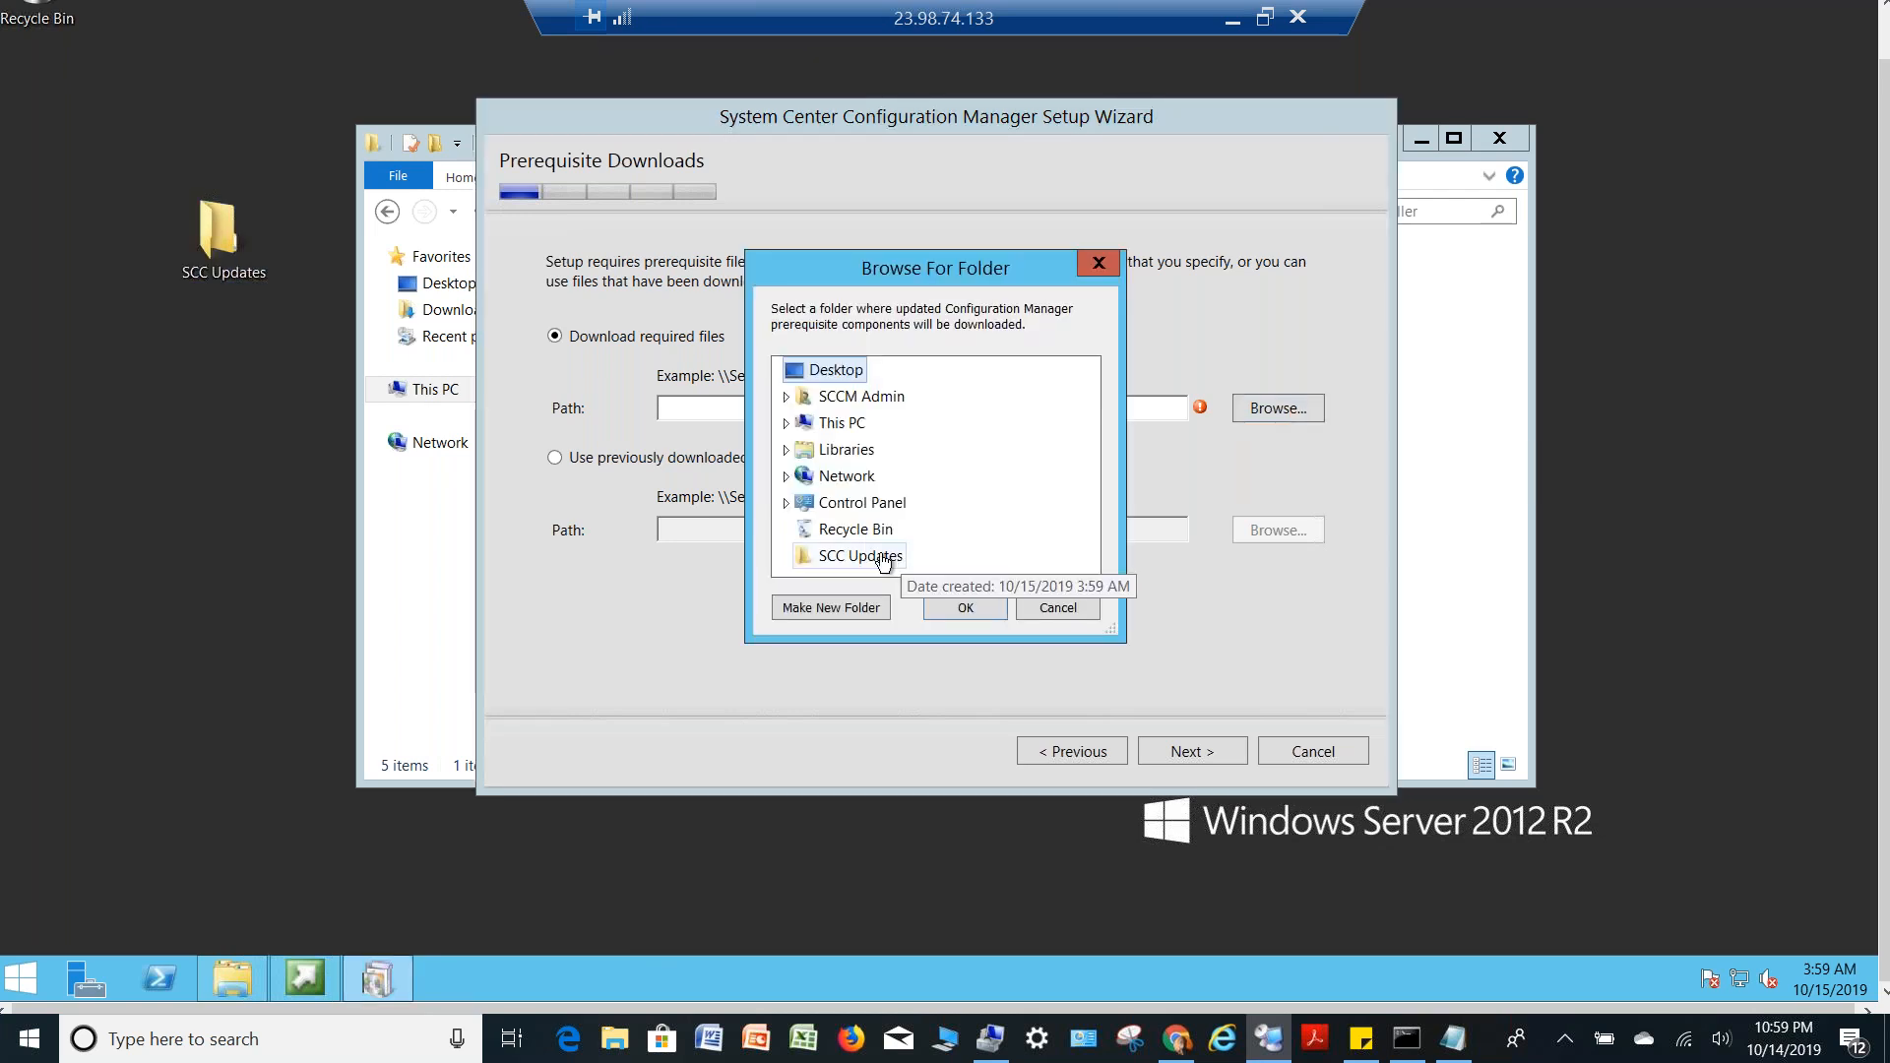
click(832, 555)
click(965, 602)
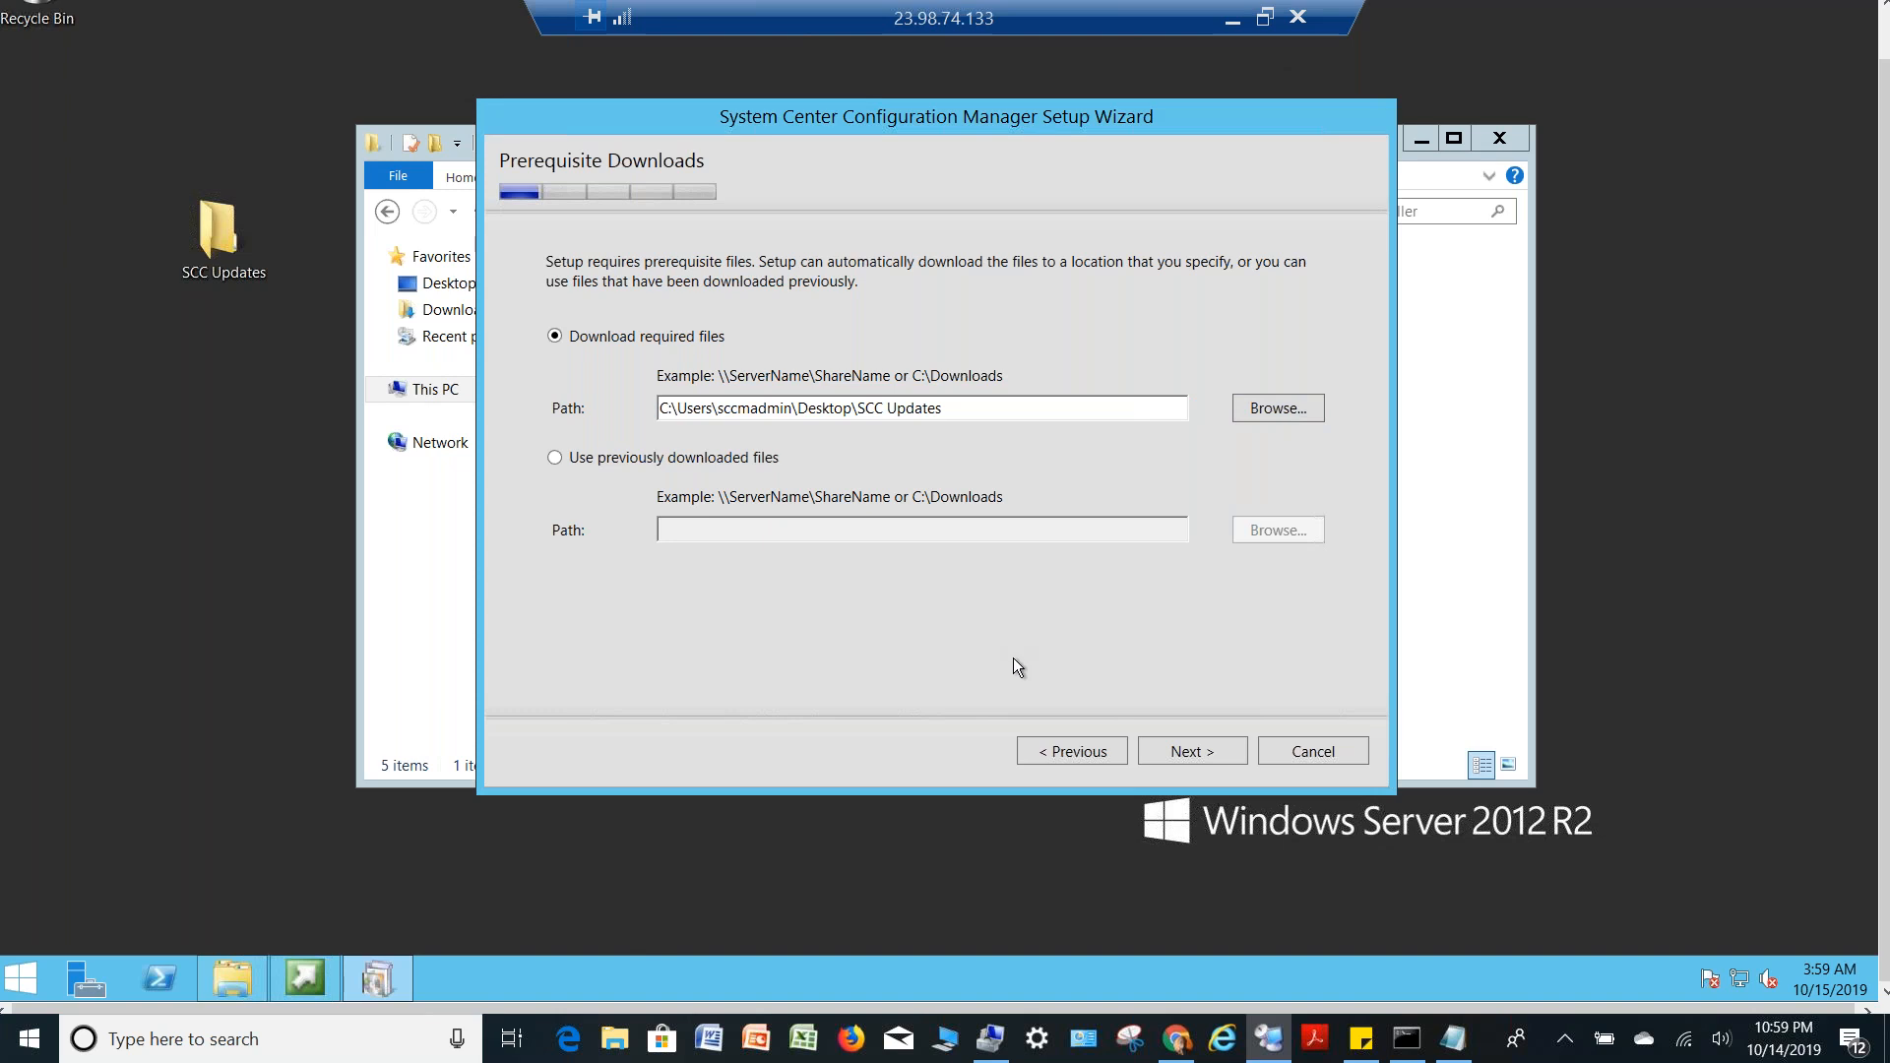
click(1214, 745)
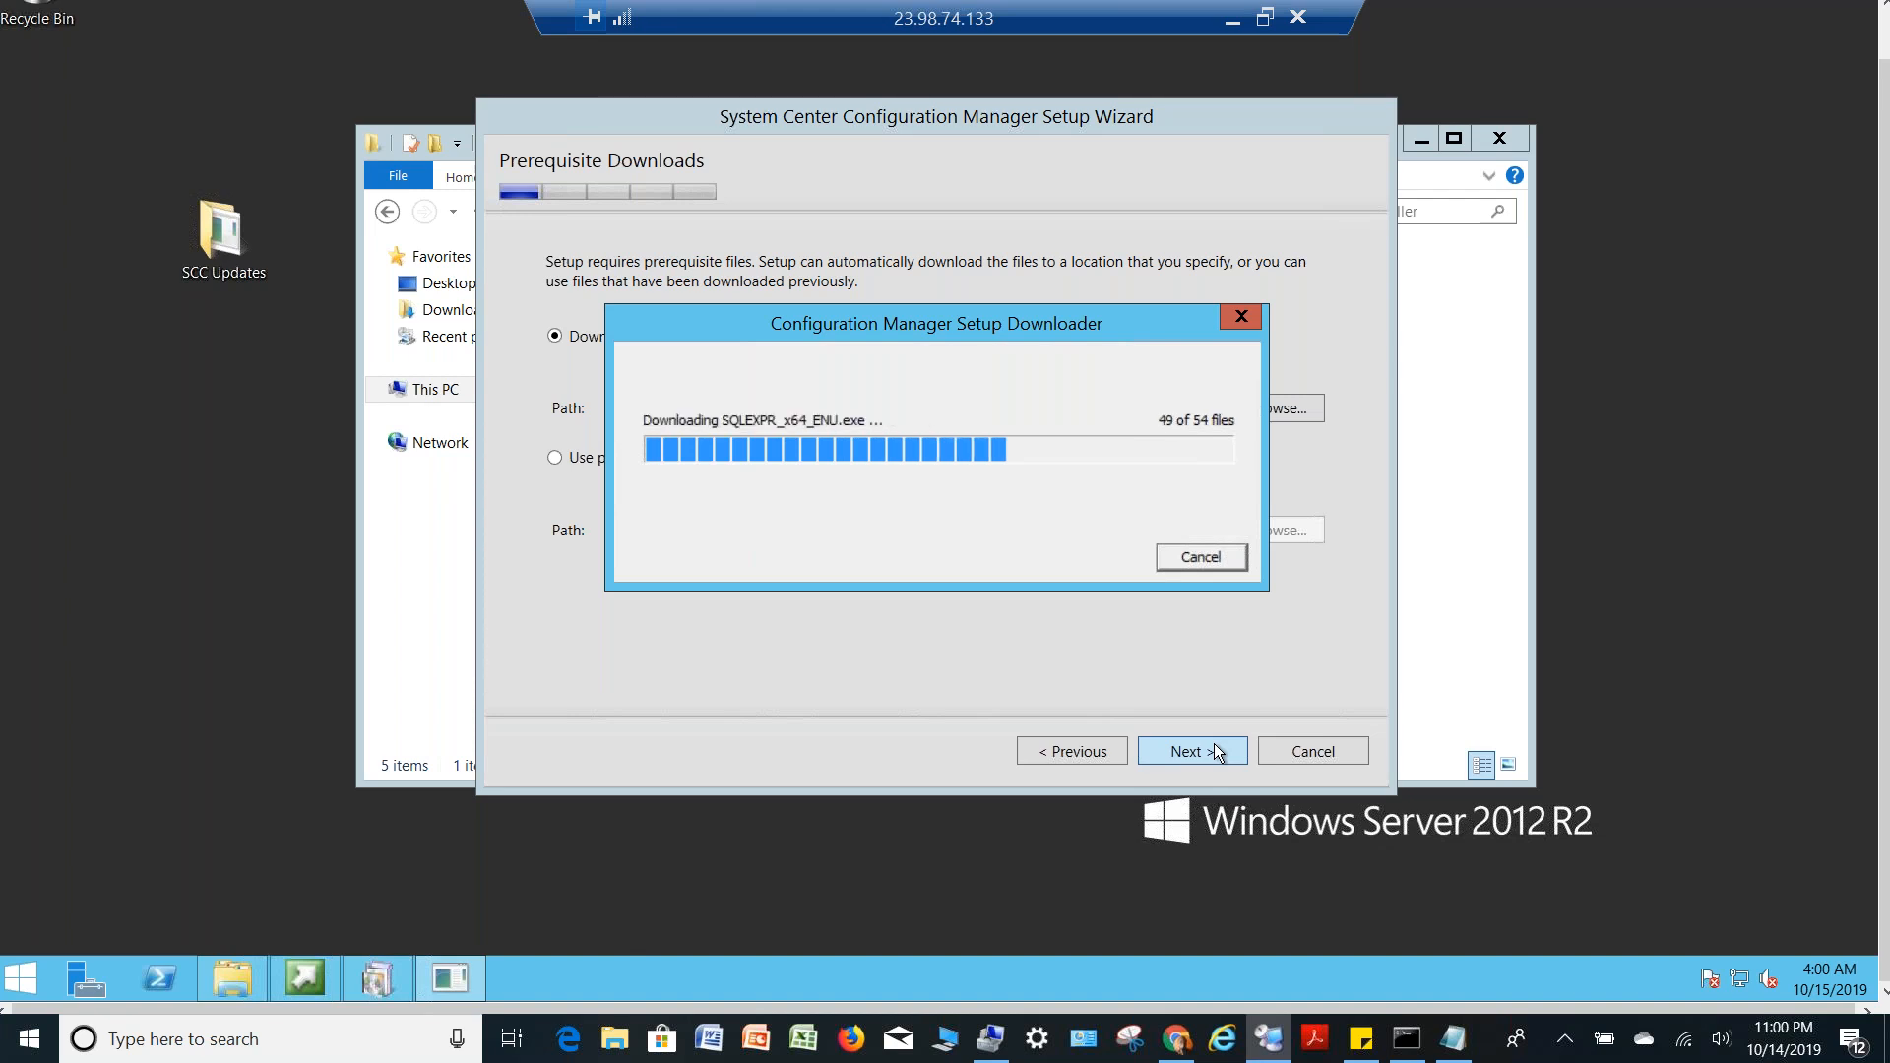
Open the SCC Updates folder, look through the downloaded client and server cabinet files and prerequisite installers, and close it
click(262, 266)
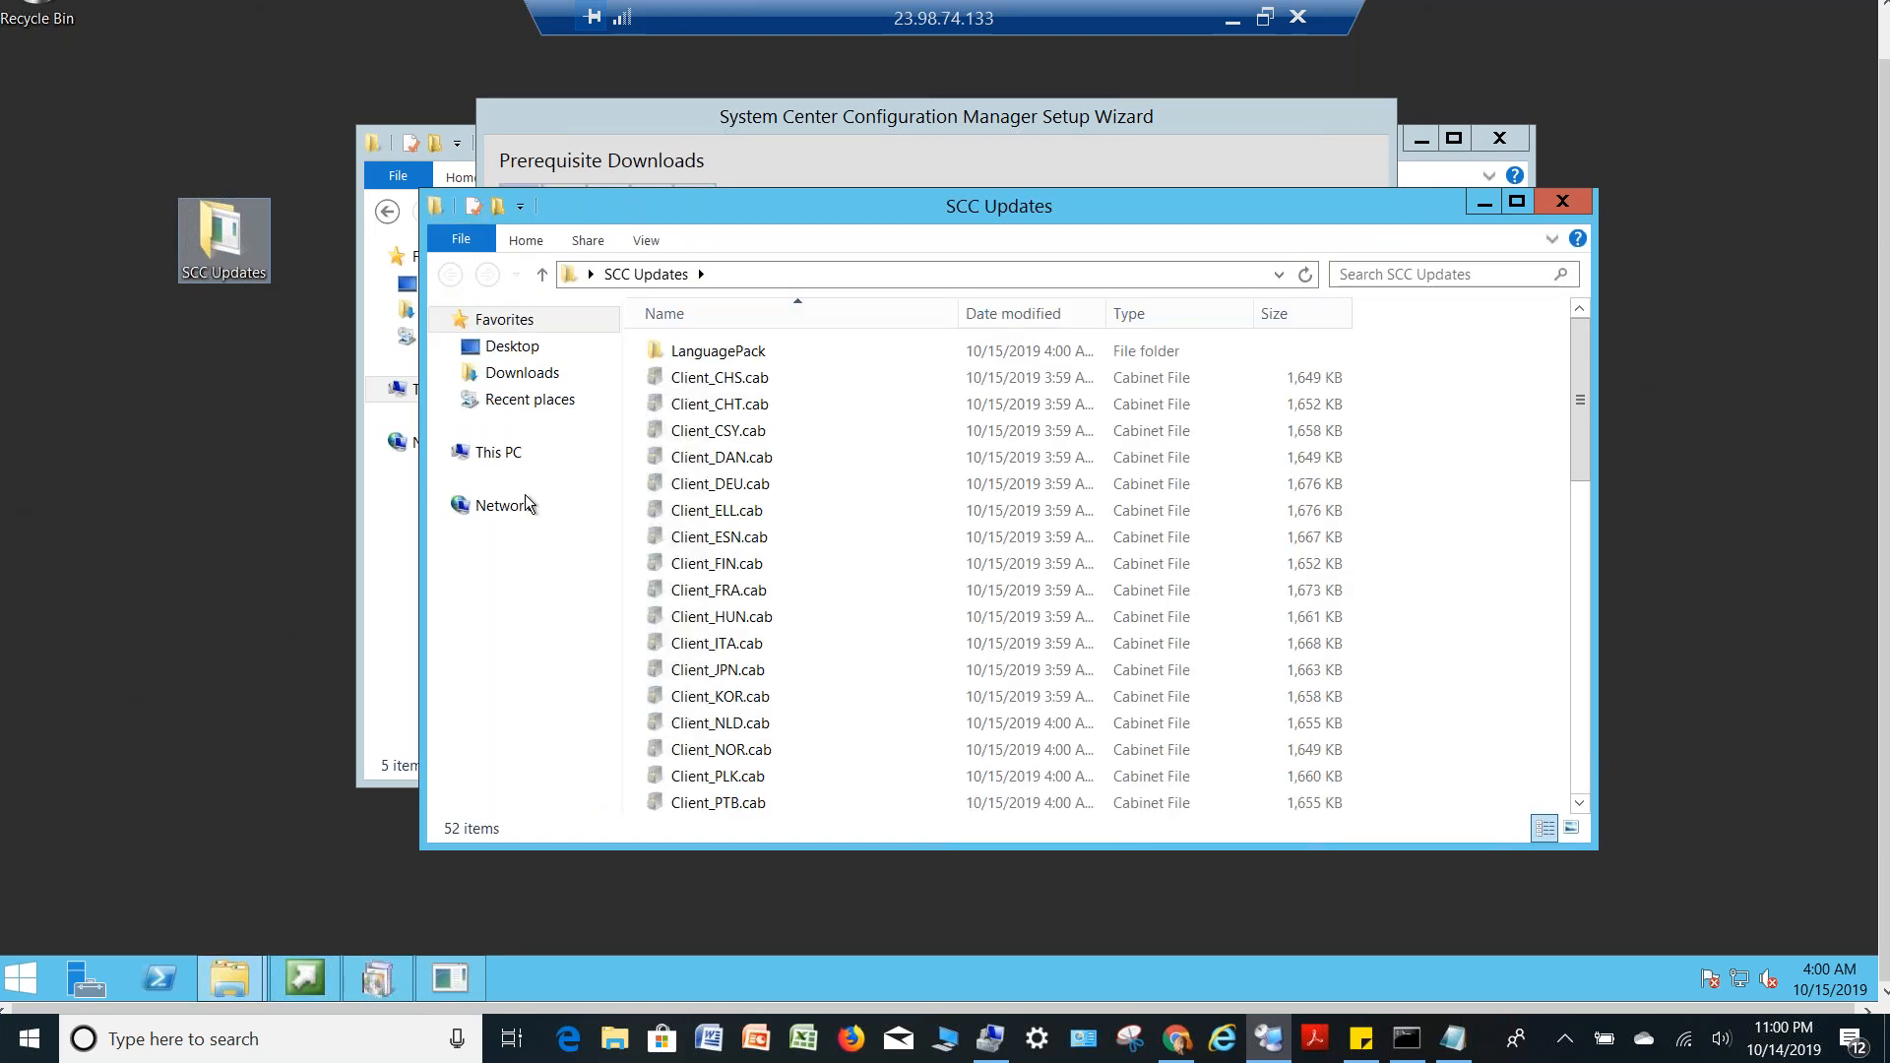
click(725, 386)
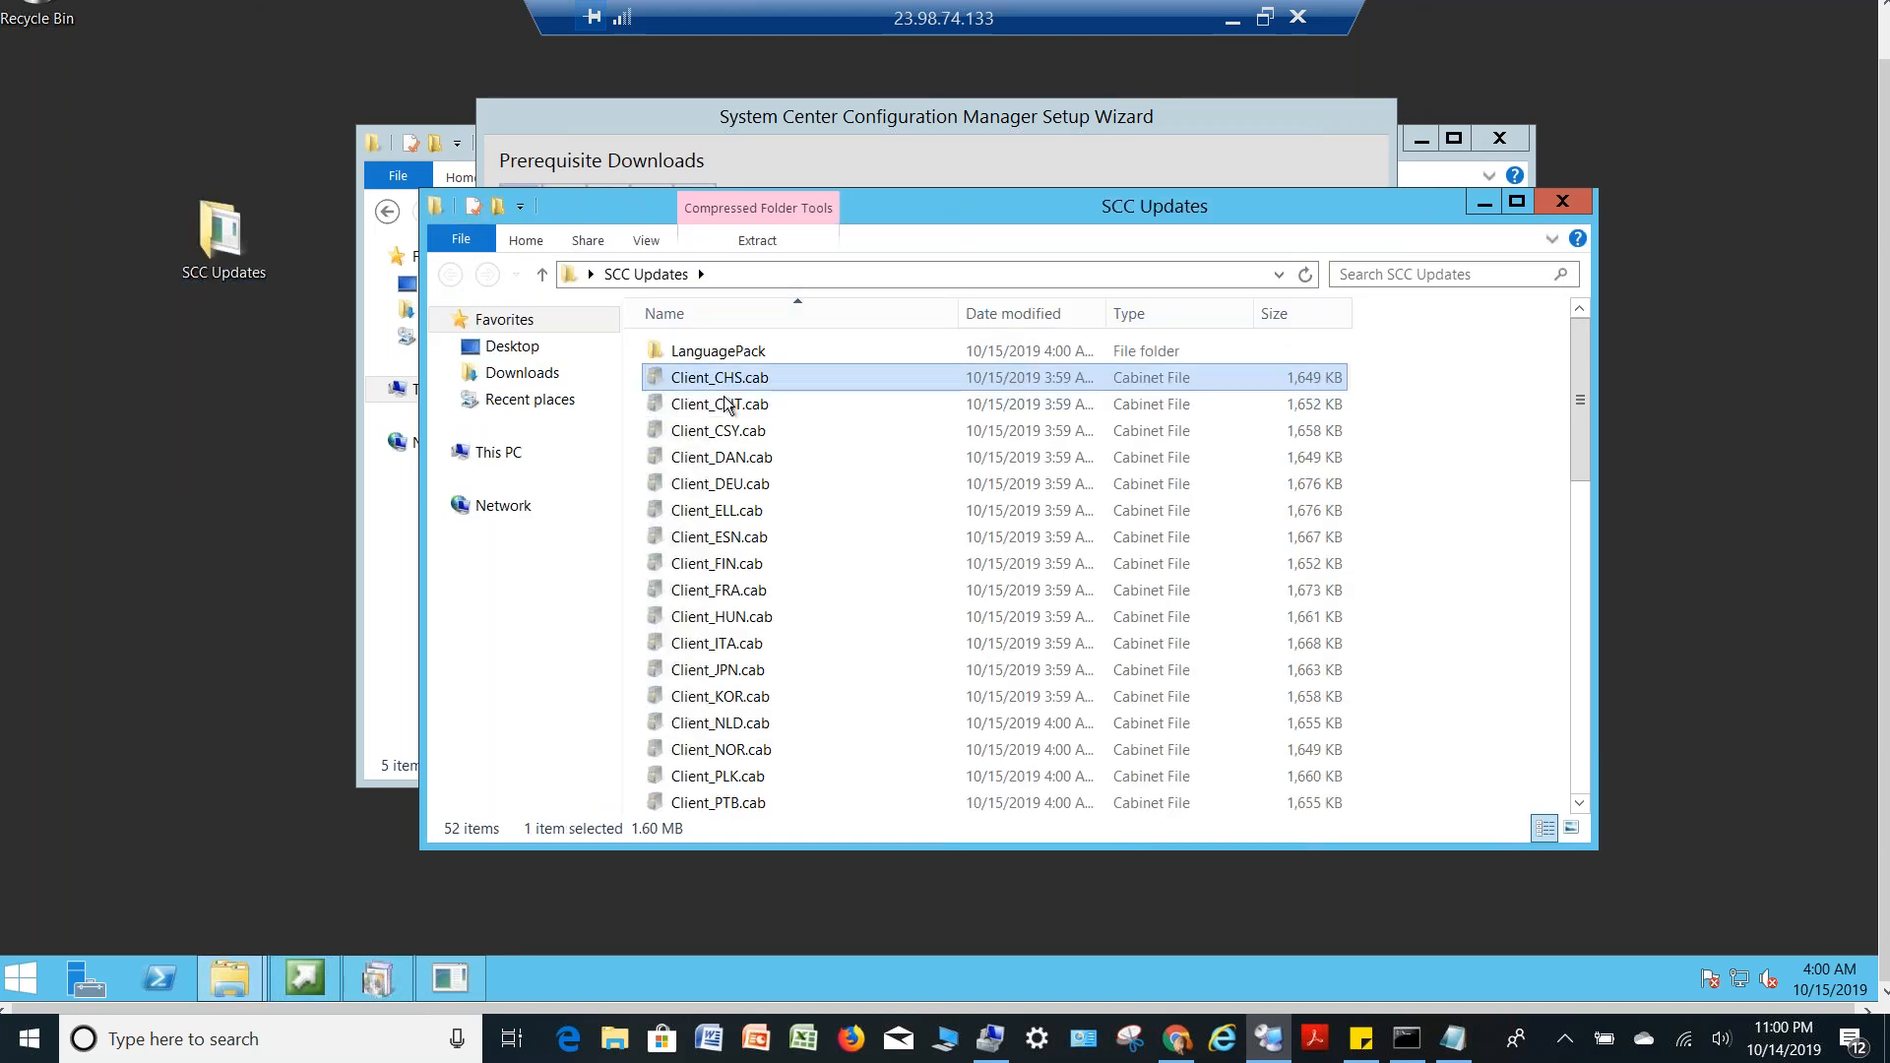
click(771, 483)
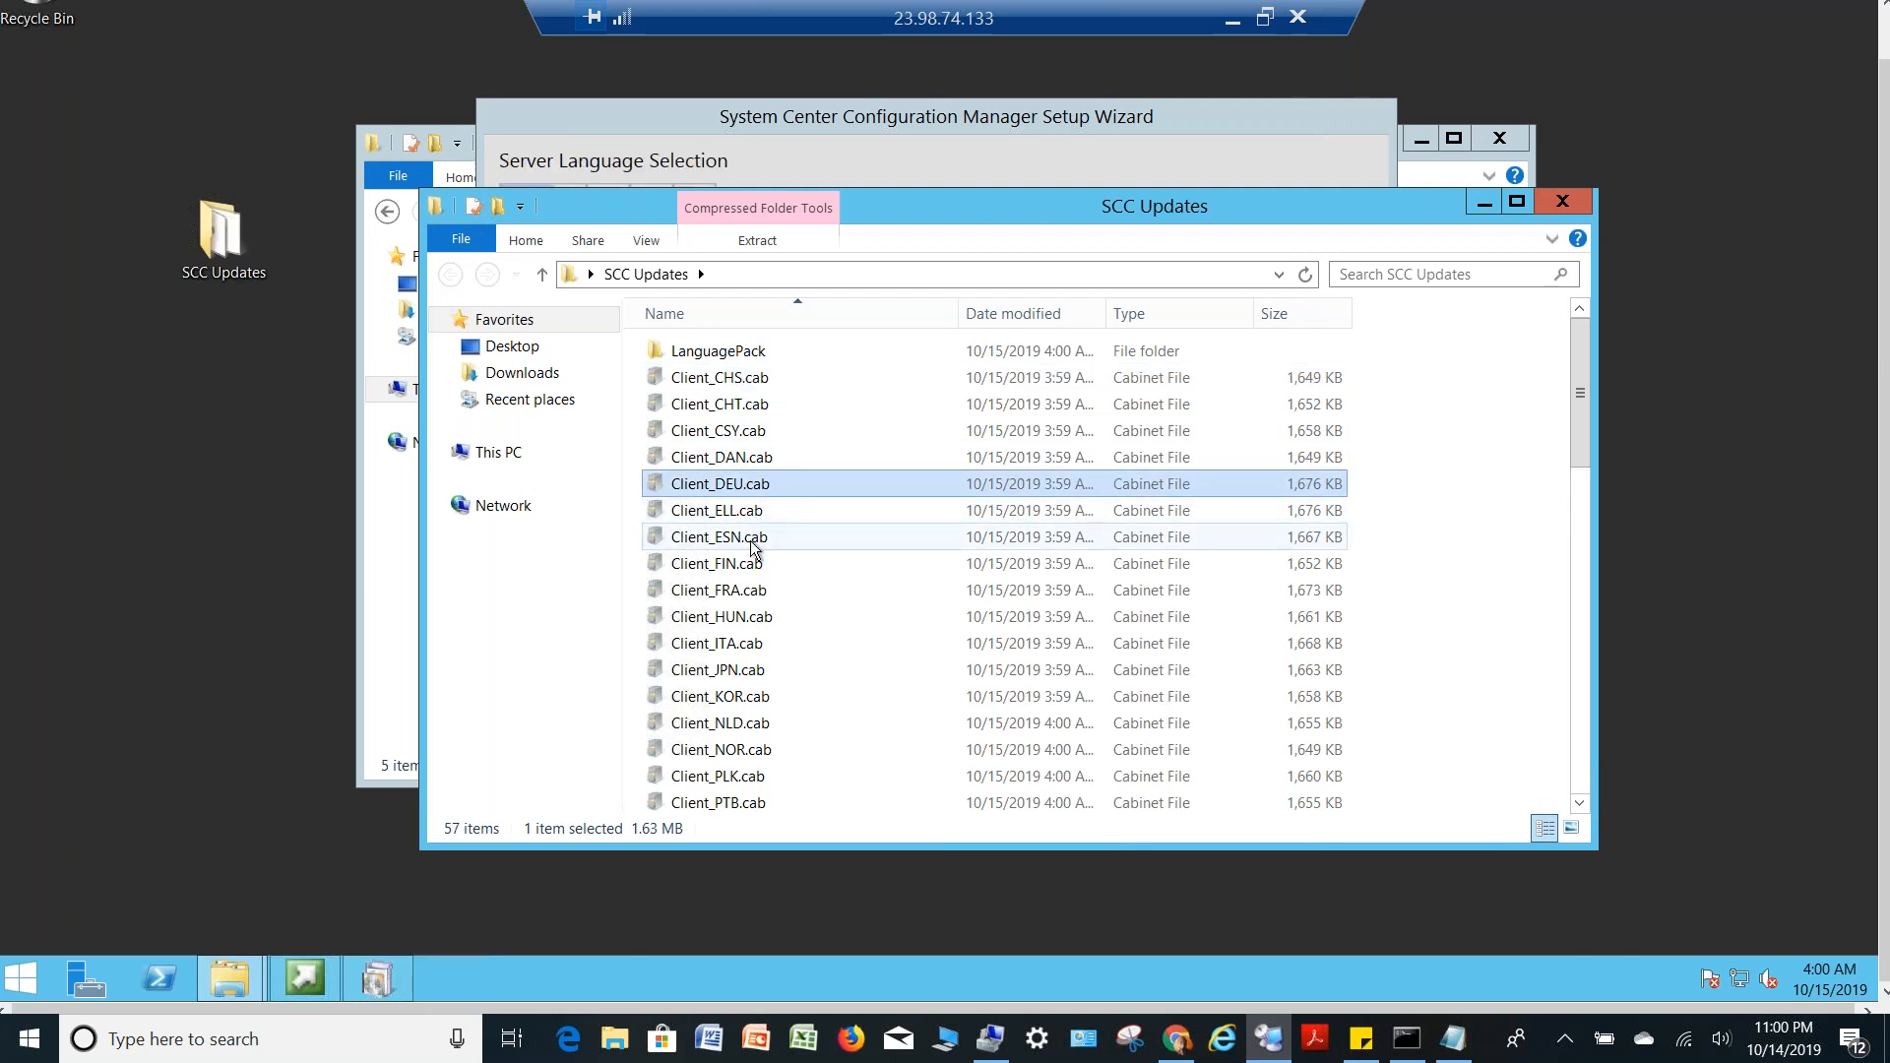
click(751, 544)
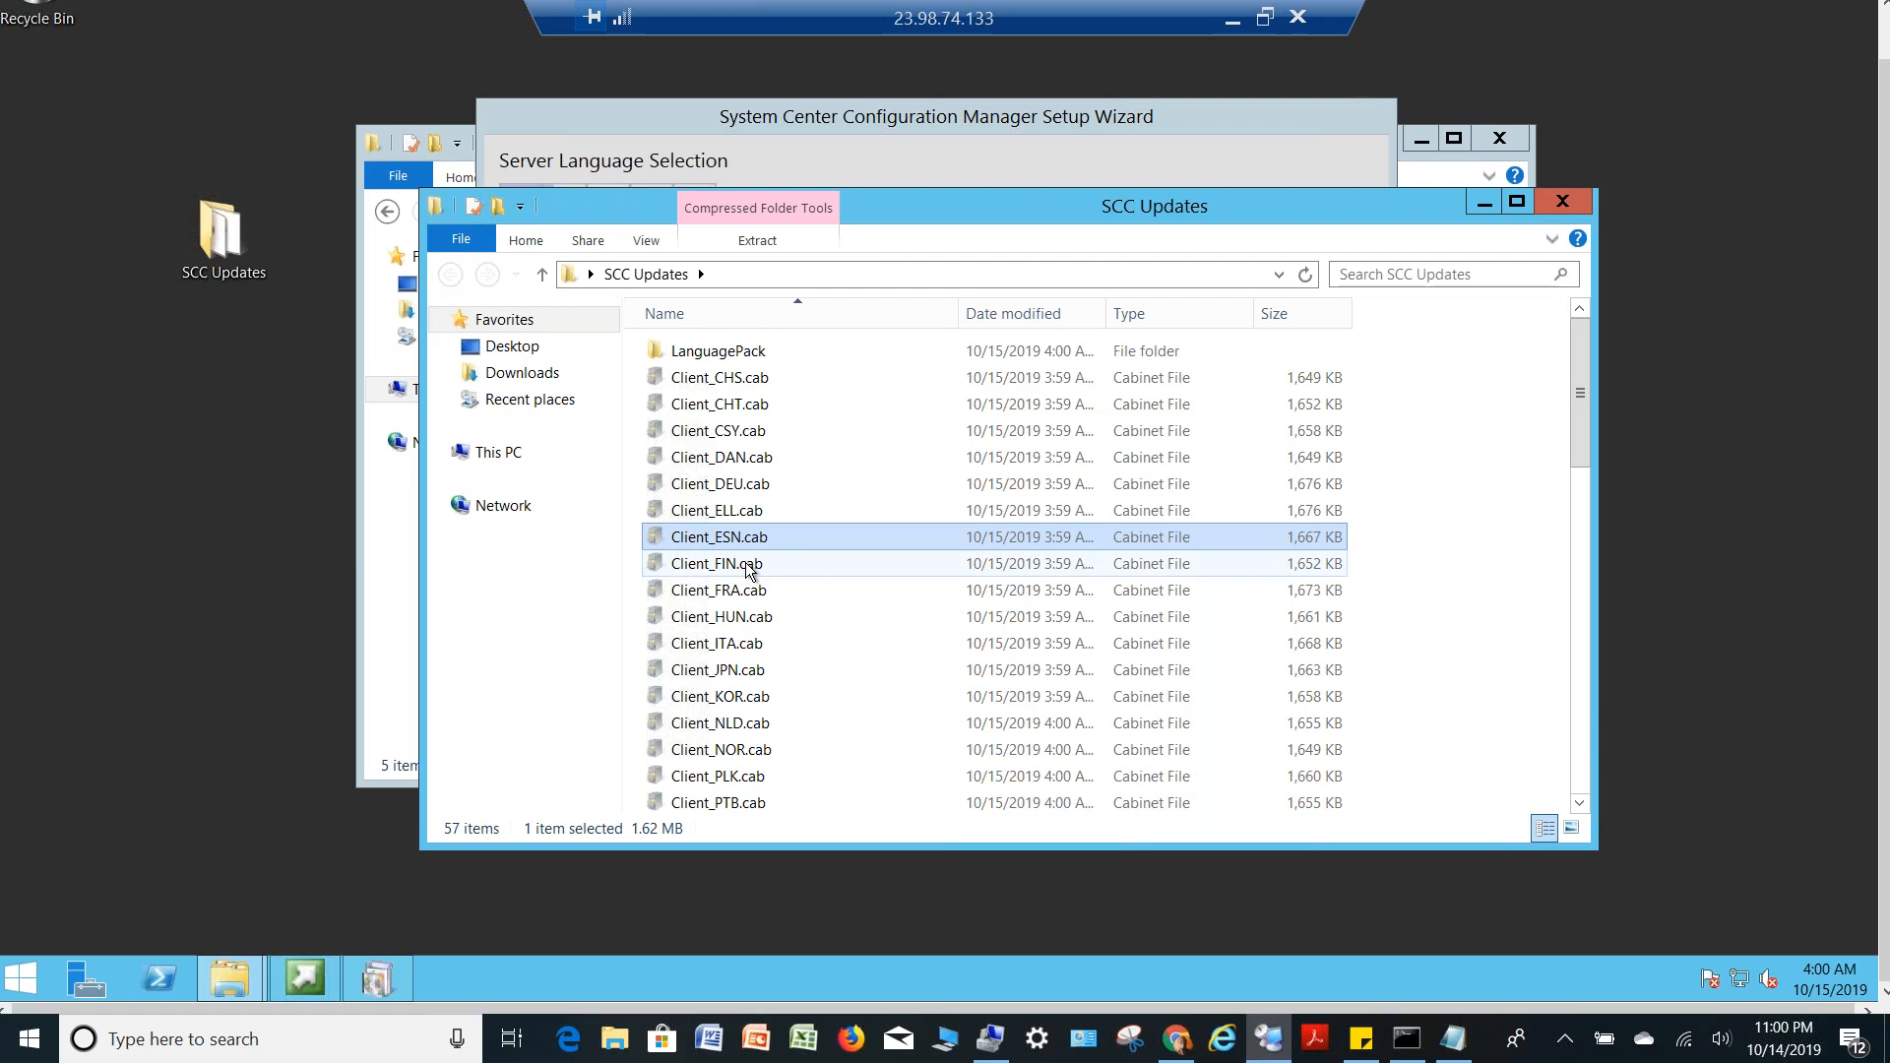
click(746, 567)
click(741, 596)
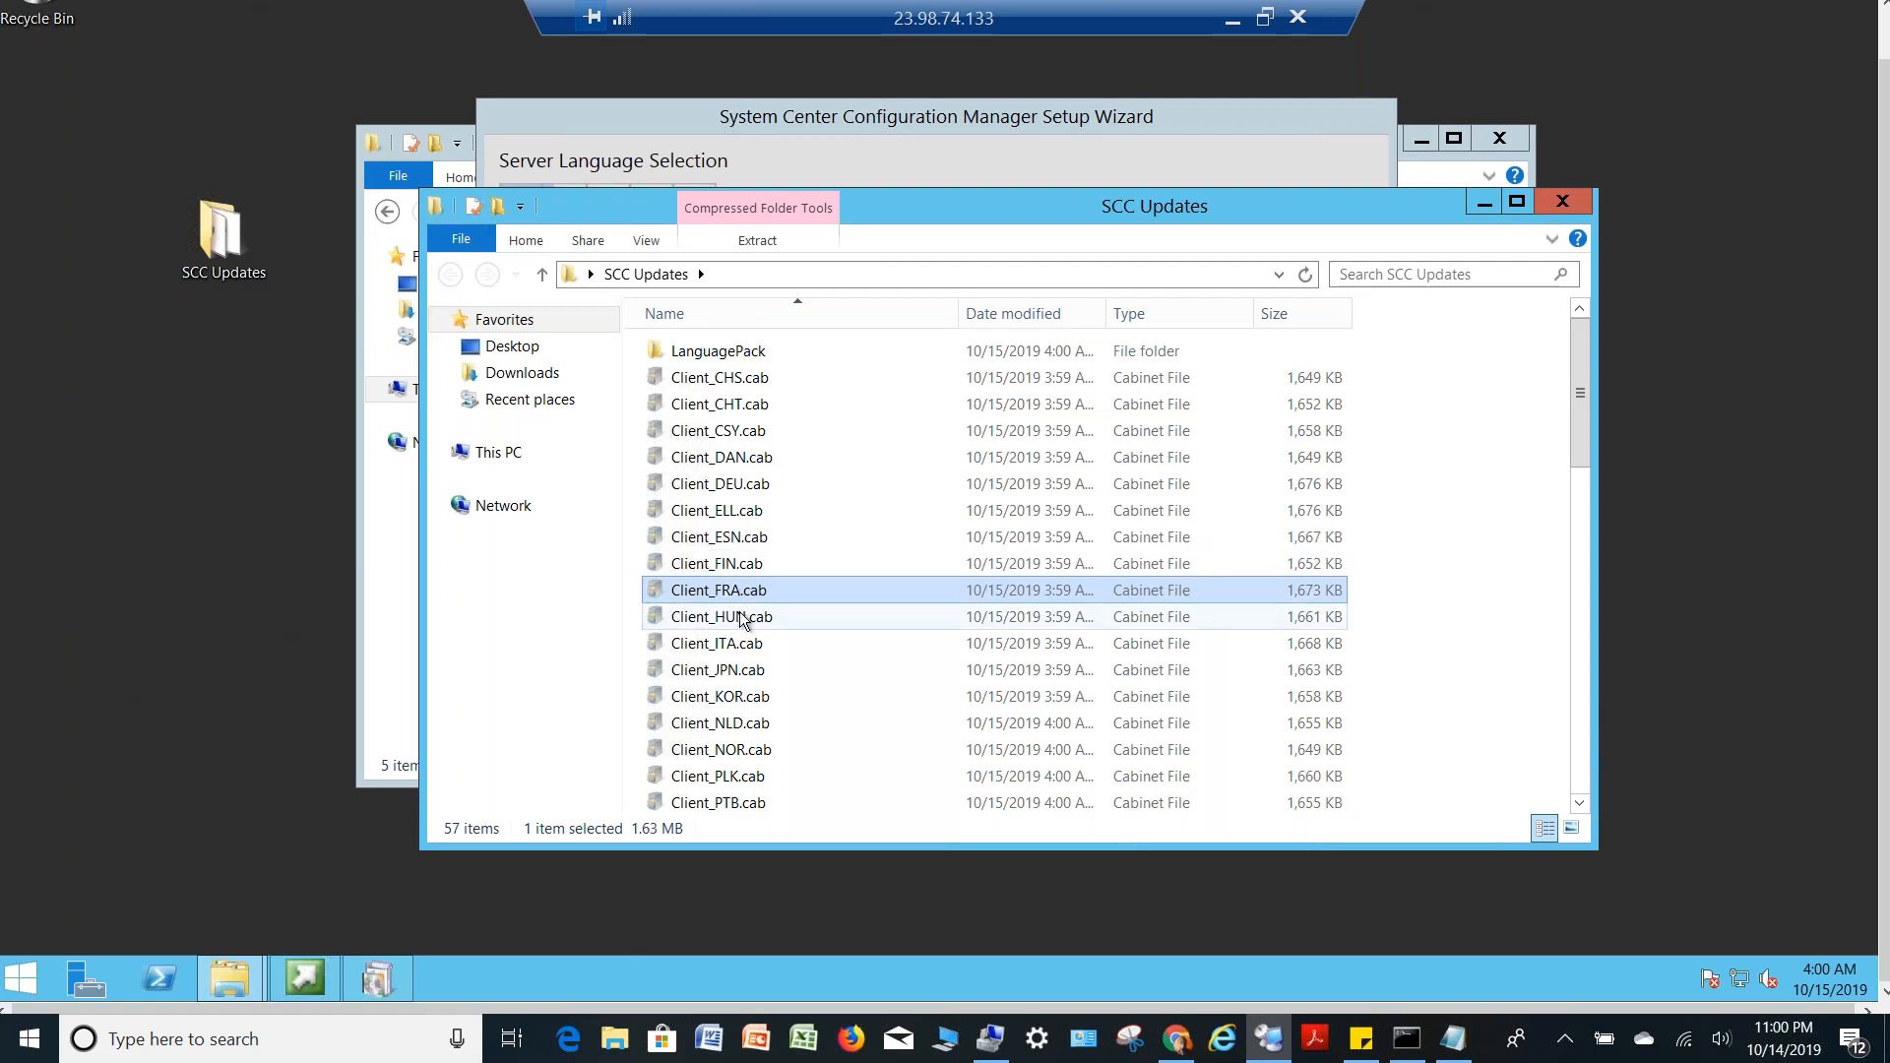
click(733, 619)
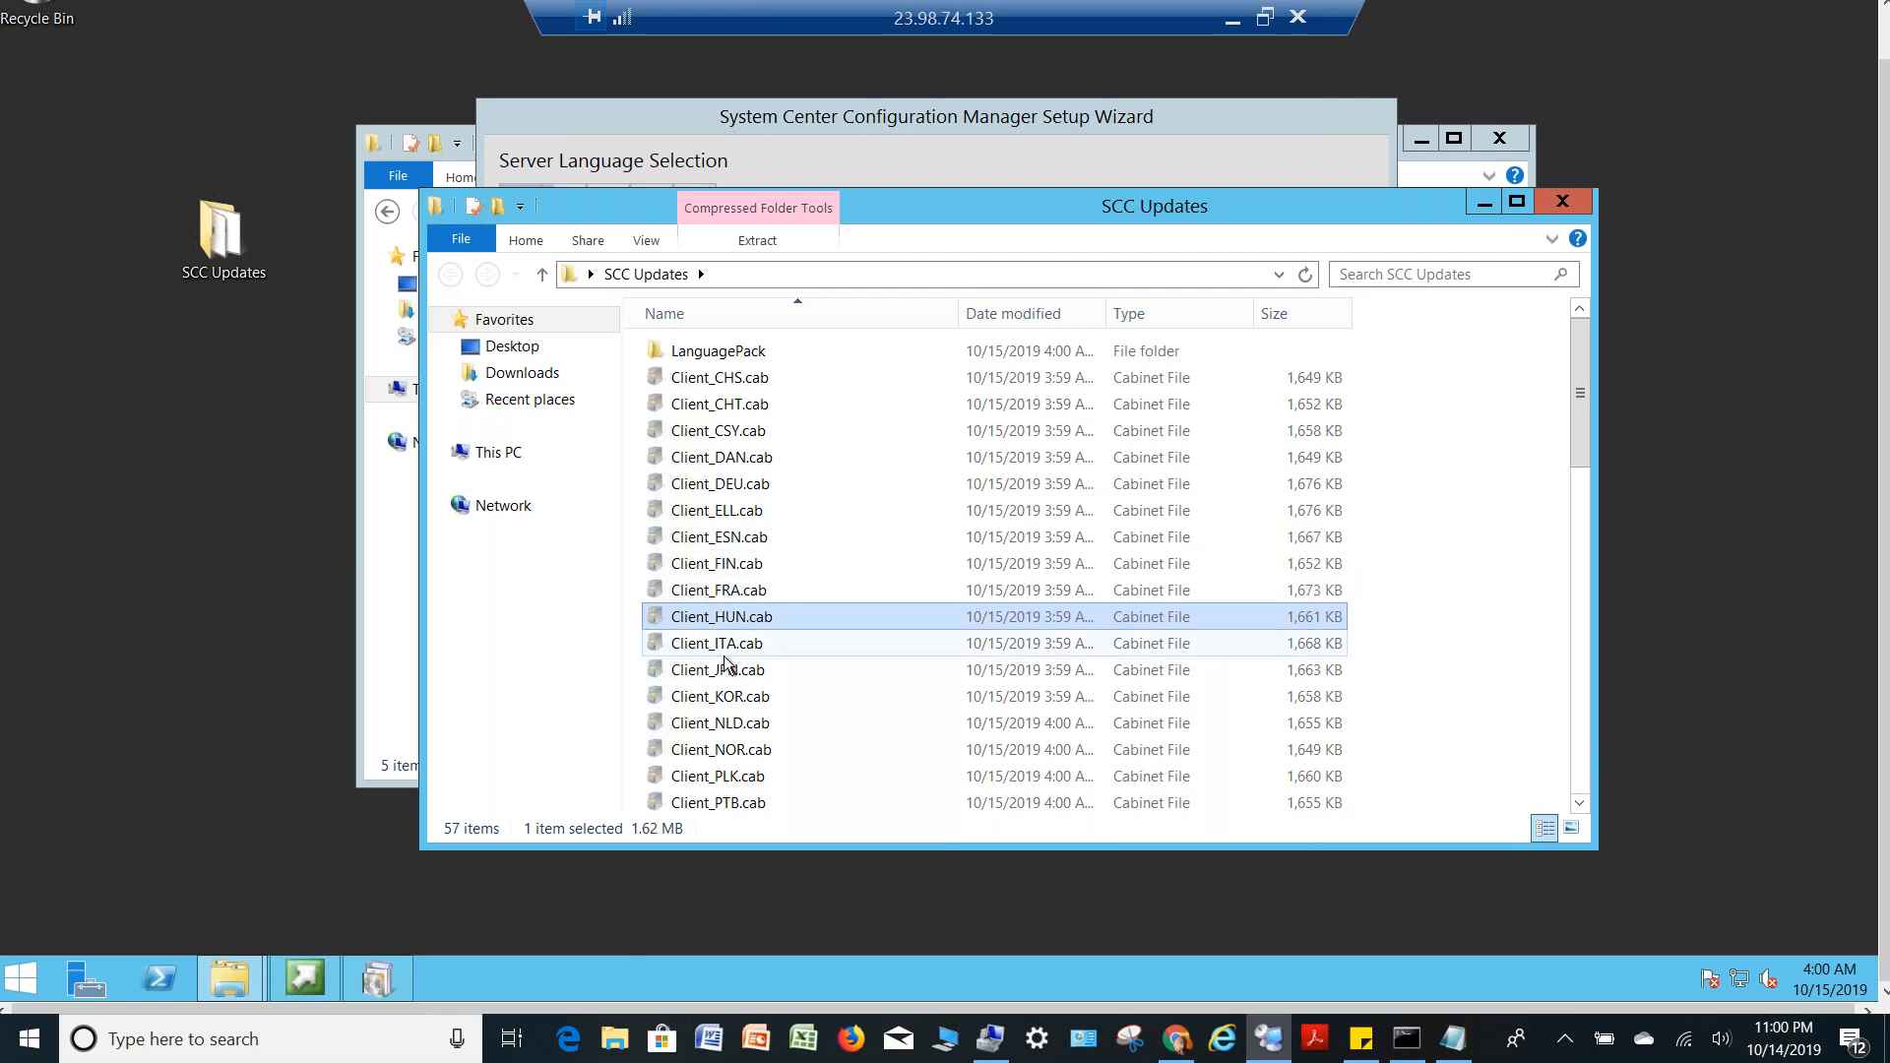
click(729, 672)
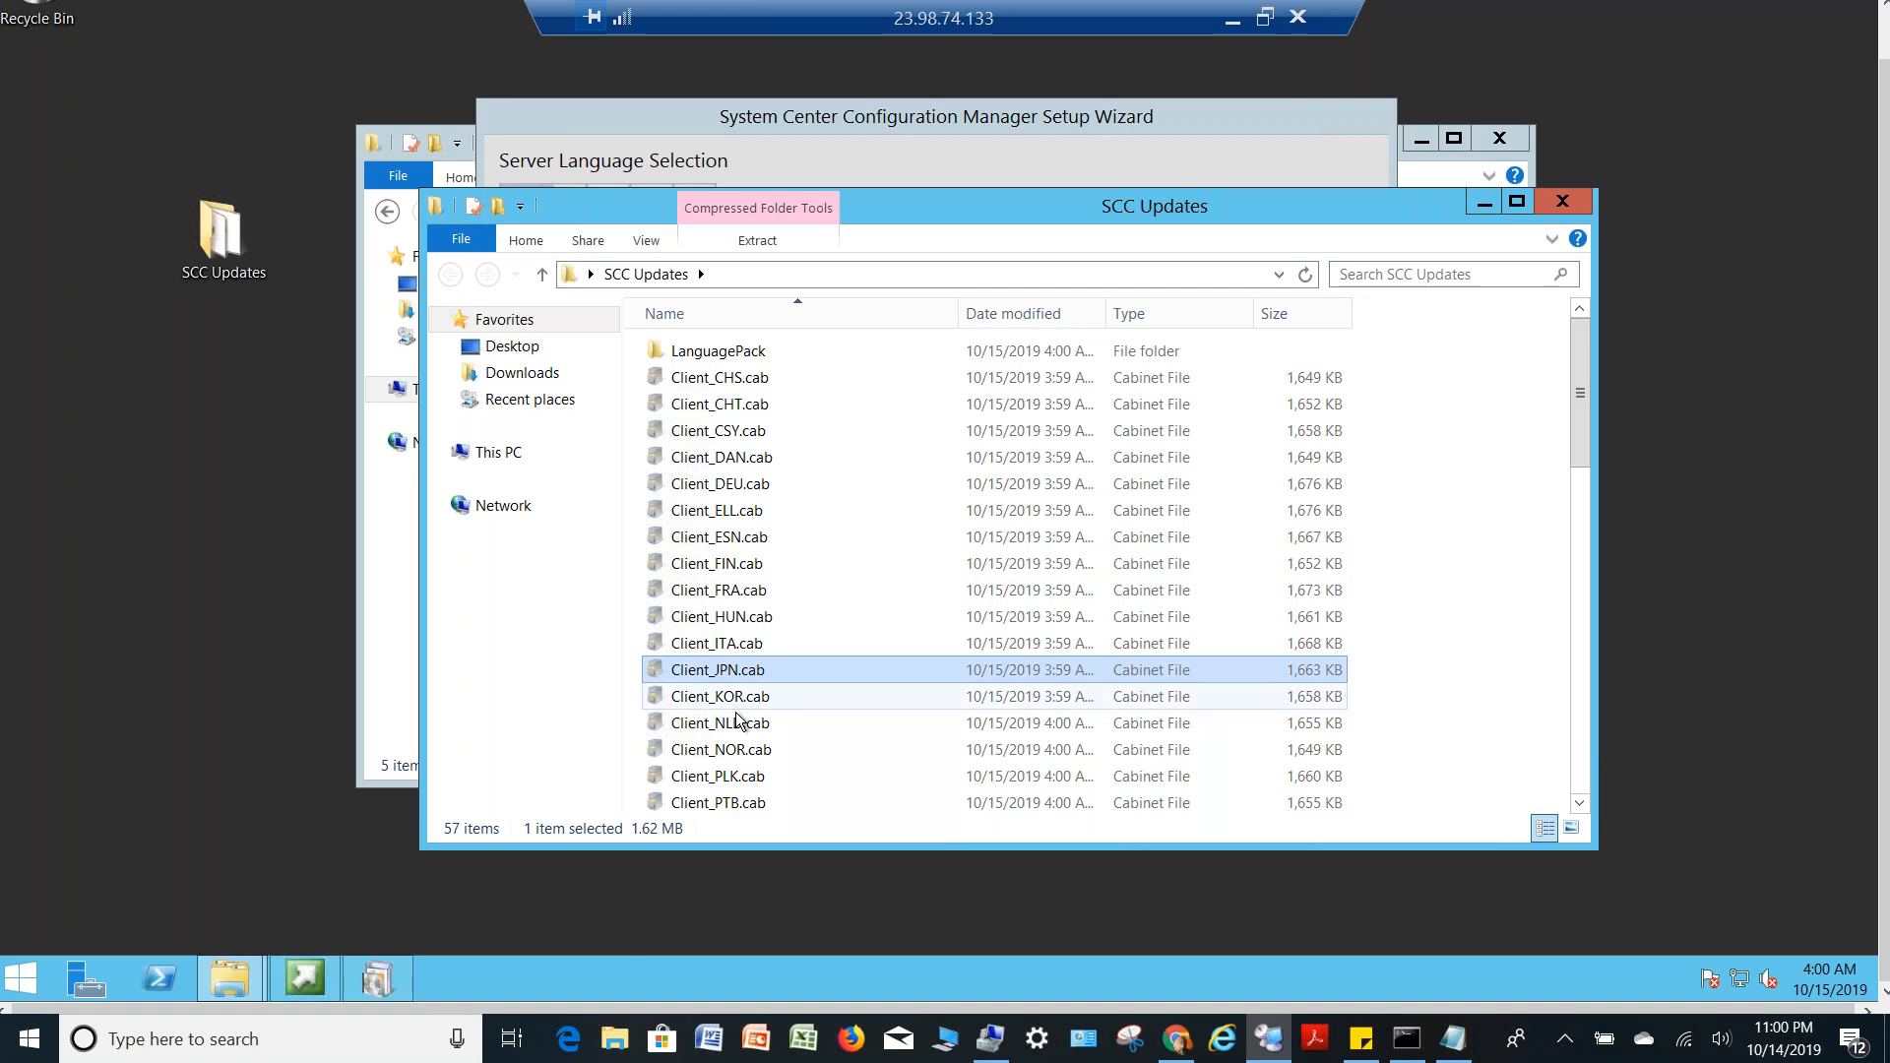
key(F2)
key(Return)
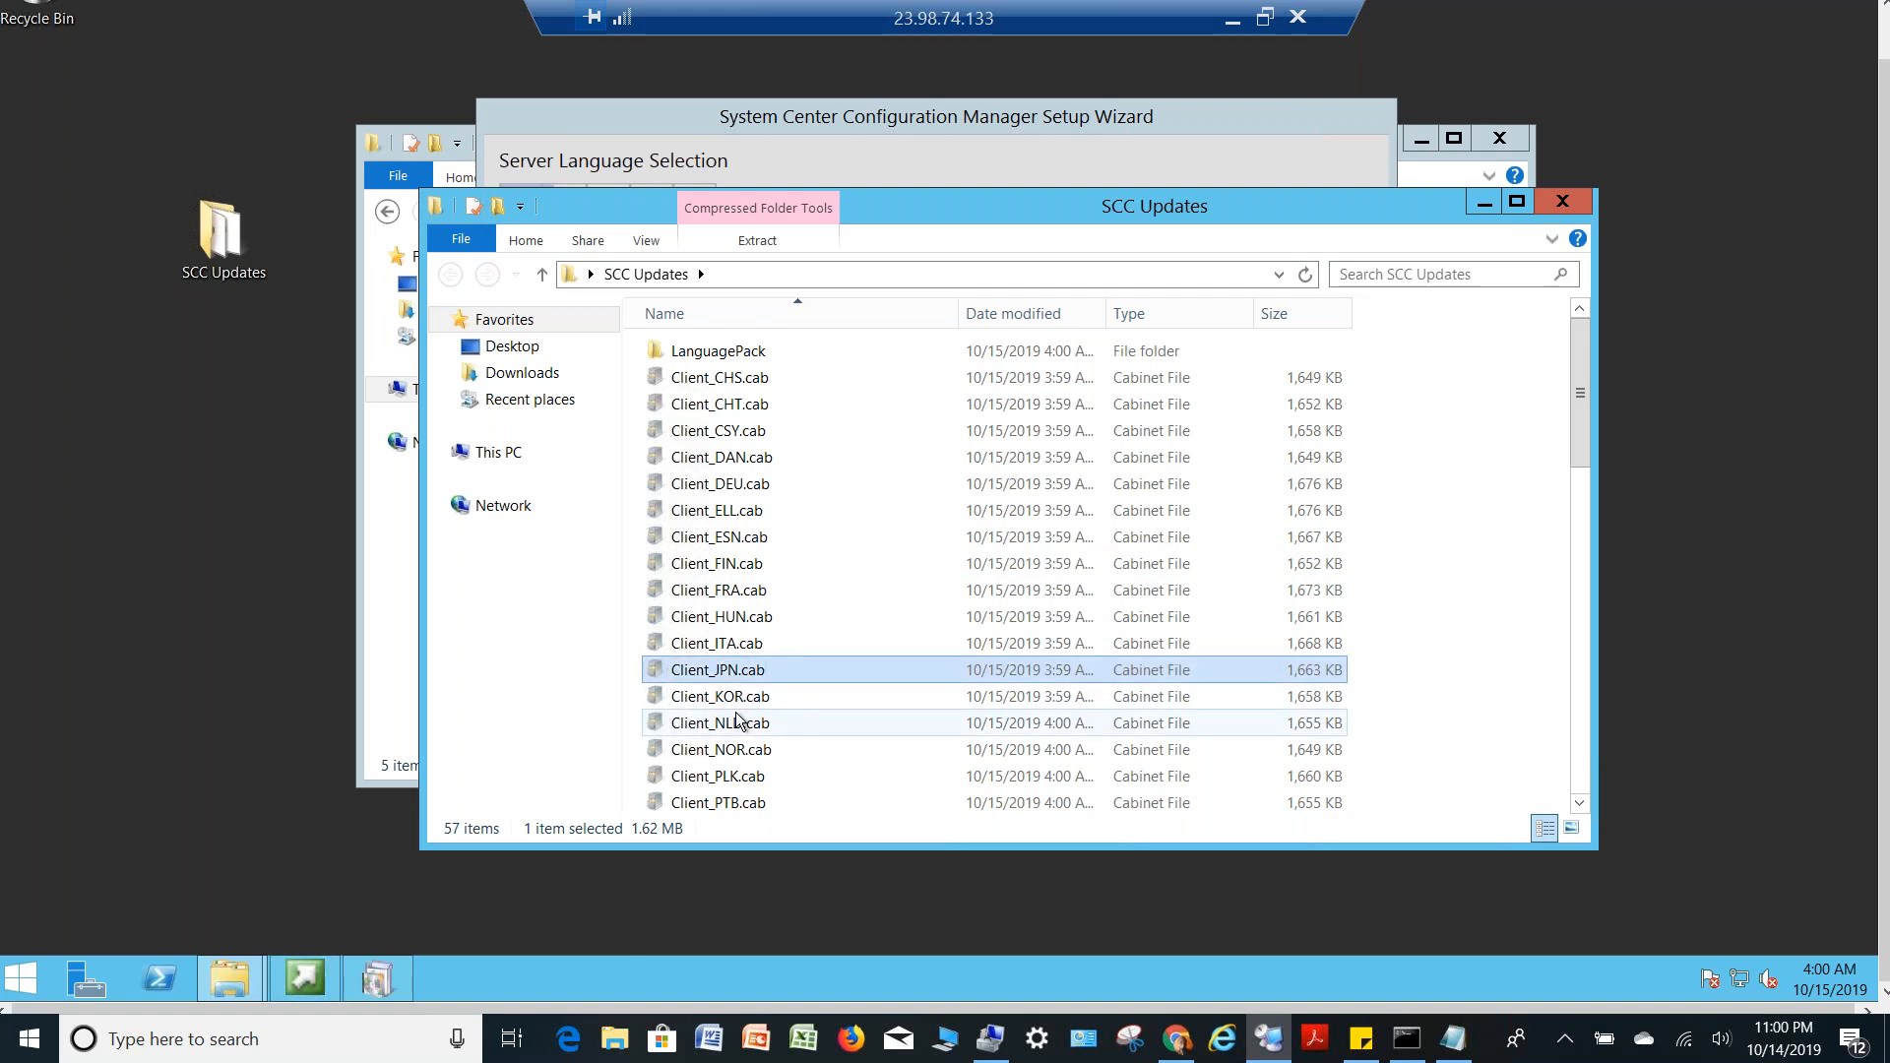
key(Down)
key(Down)
key(Down)
key(Down)
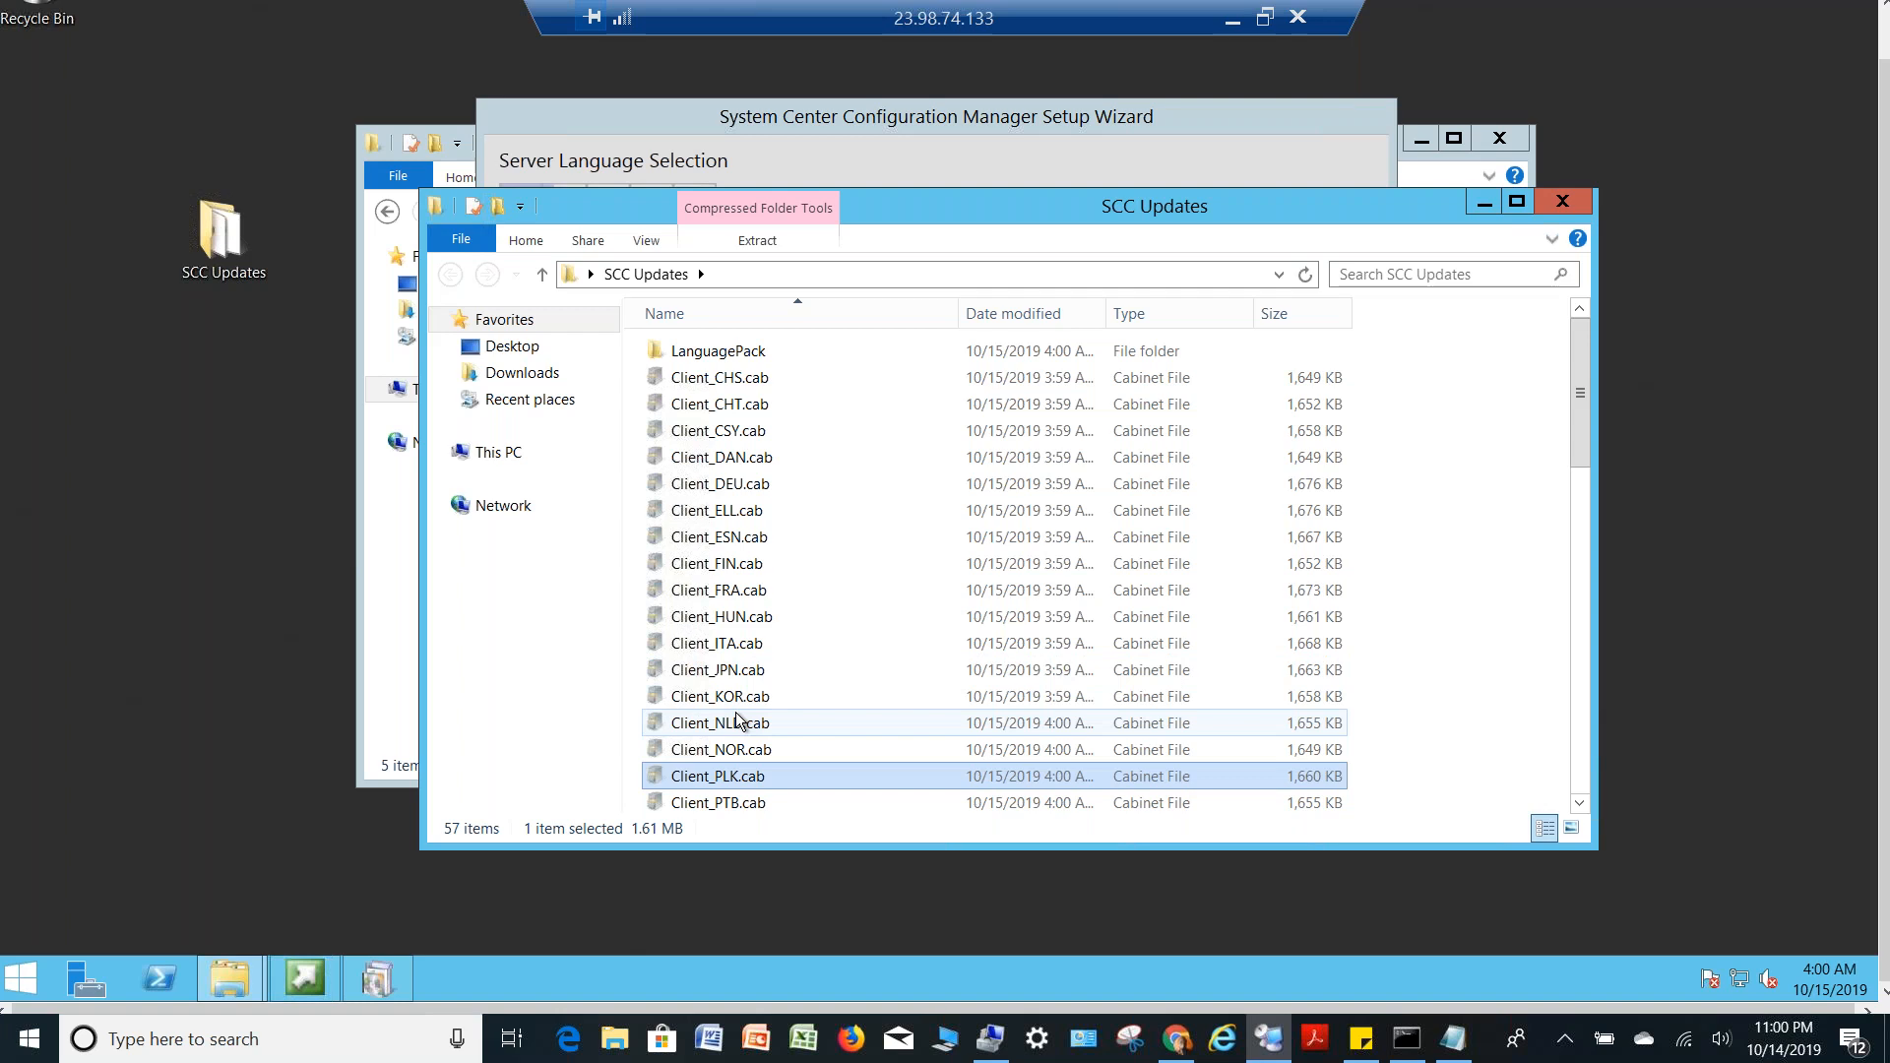
key(Down)
key(Down)
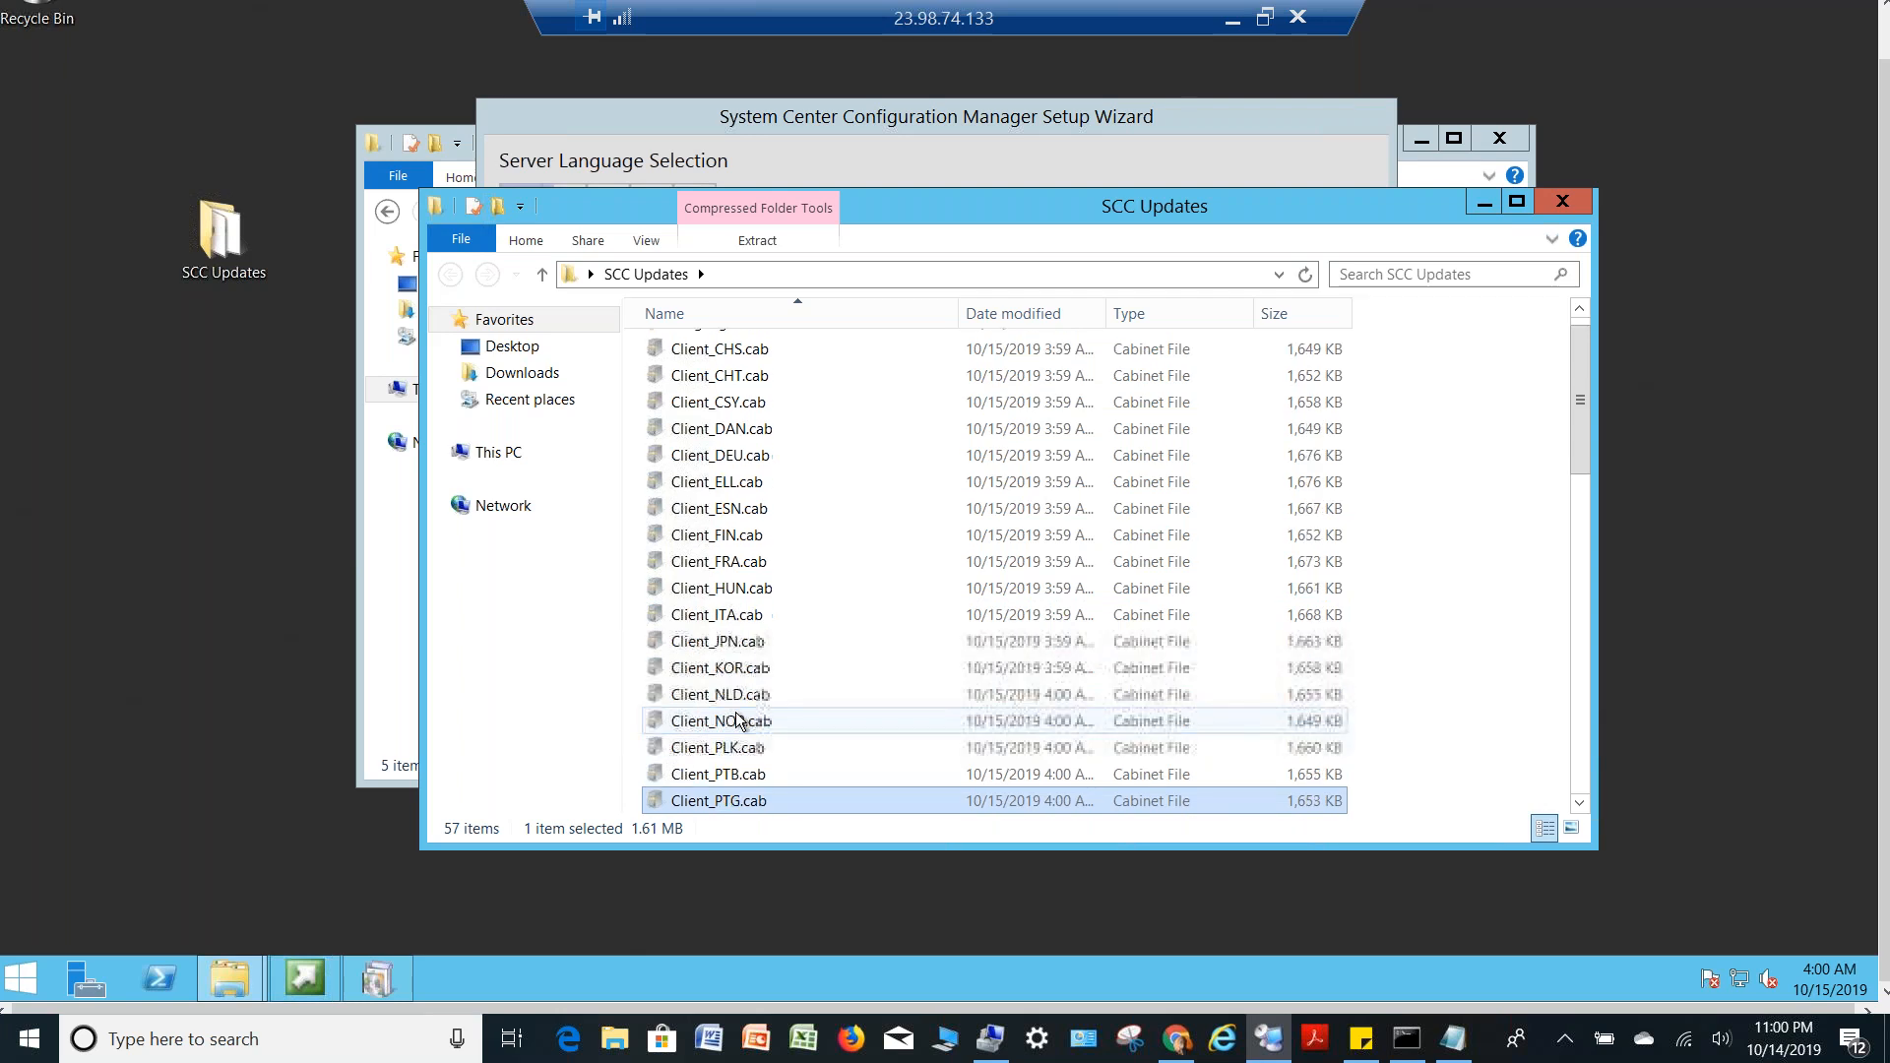
key(Down)
key(Down)
key(Down)
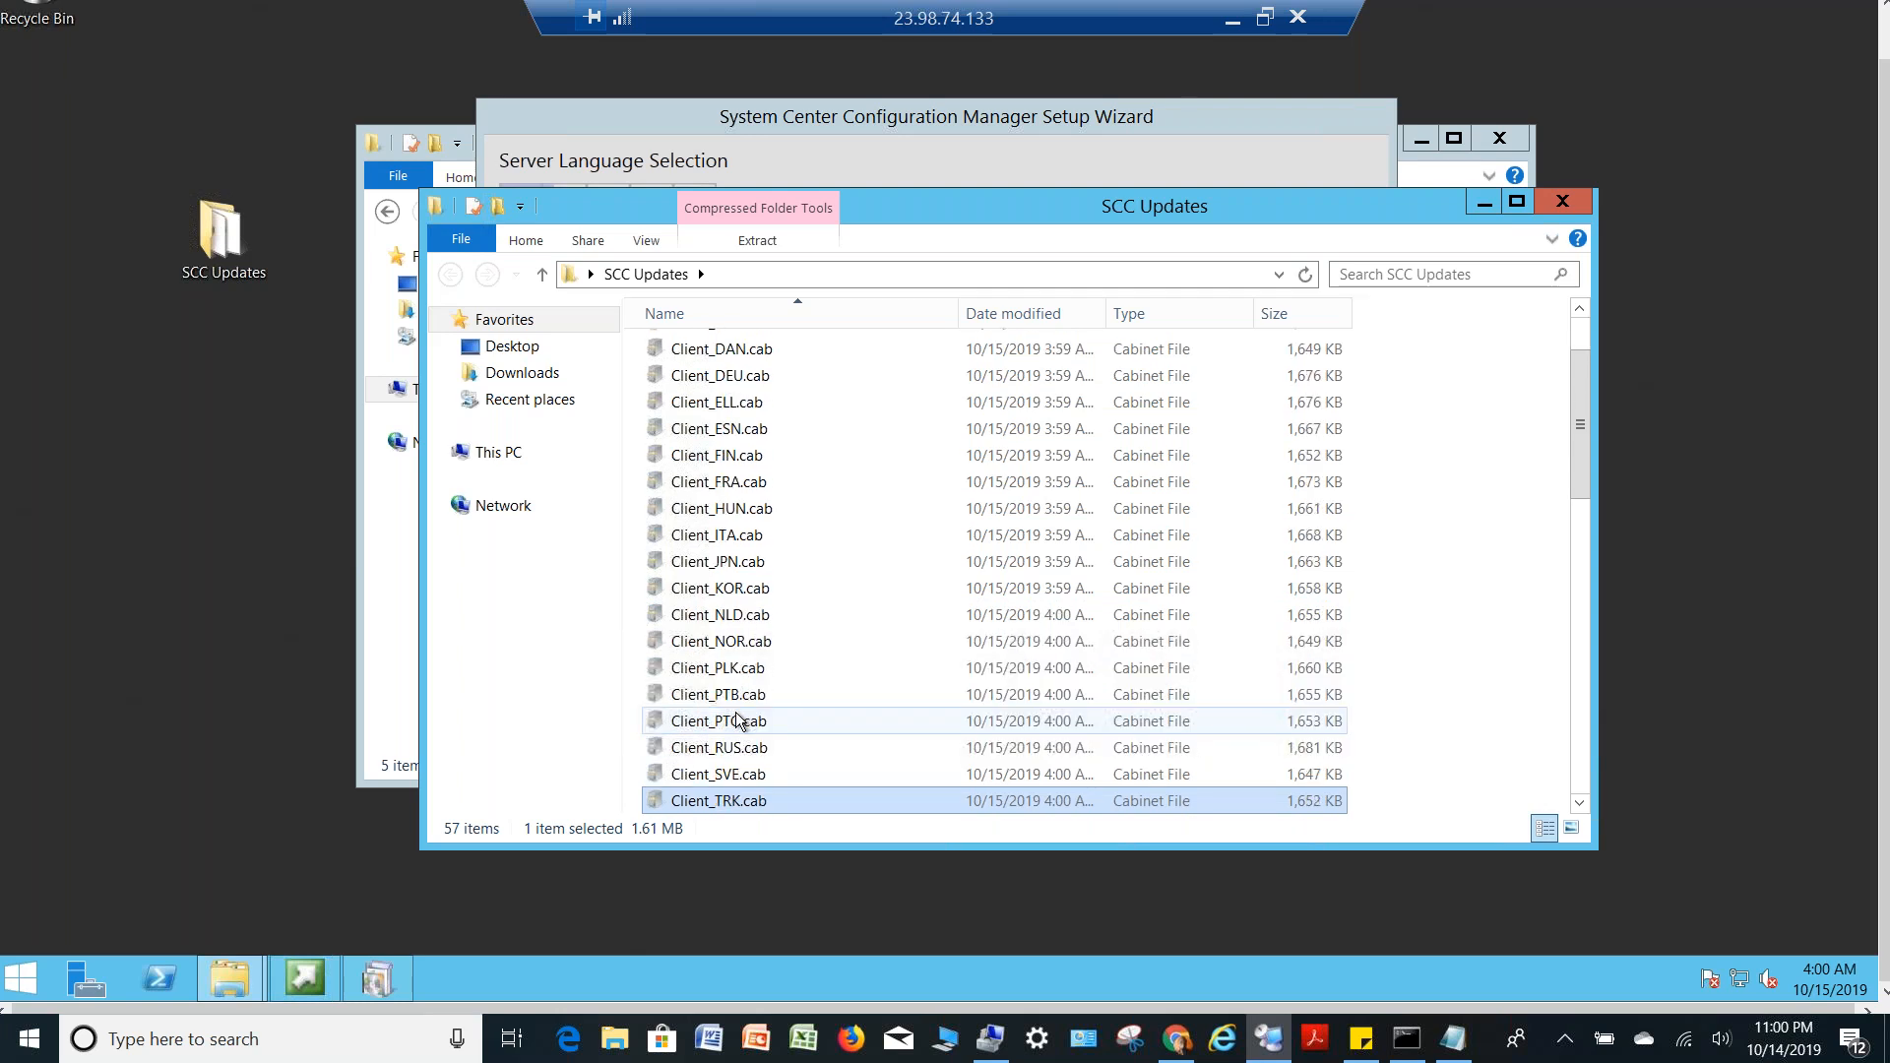
key(Down)
key(Down)
key(Down)
key(Down)
key(Down)
key(Down)
key(Down)
key(Down)
key(Down)
key(Down)
key(Down)
key(Down)
key(Down)
key(Down)
key(Down)
key(Down)
key(Down)
key(Down)
key(Down)
key(Down)
key(Down)
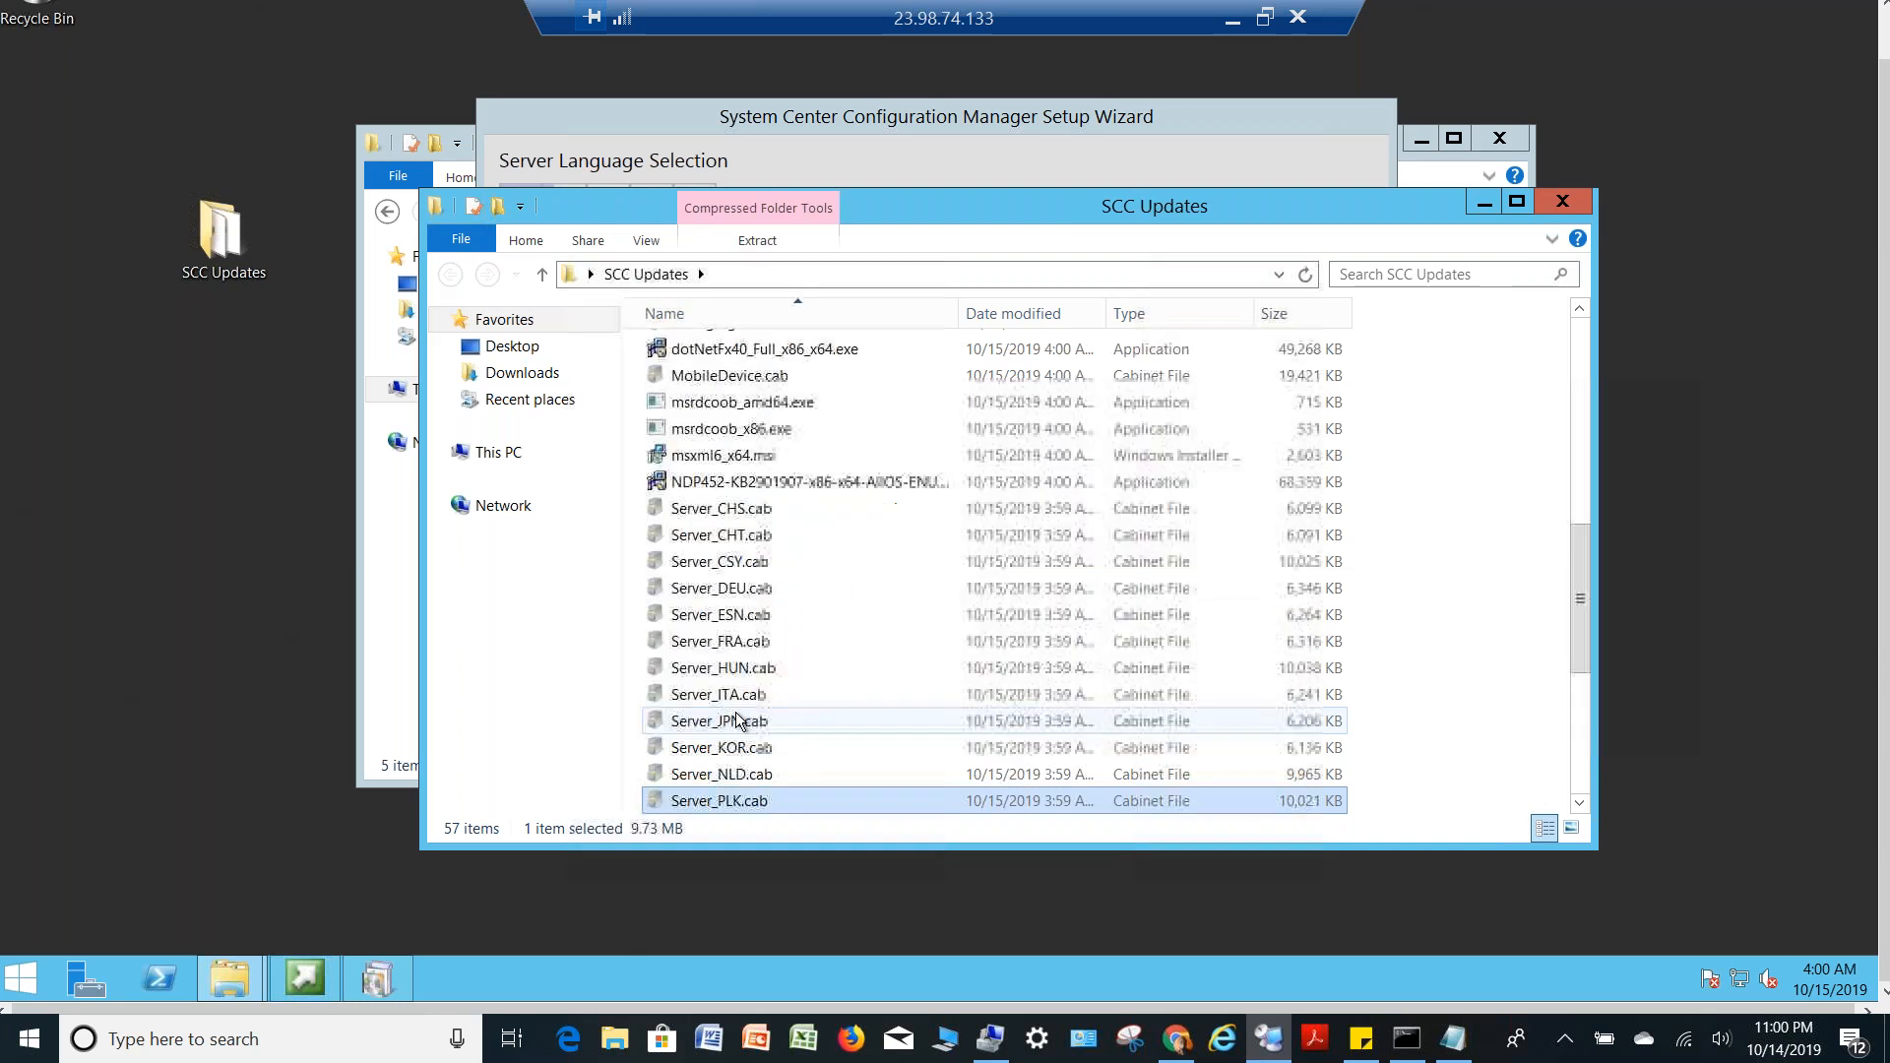
key(Down)
key(Down)
key(Down)
key(Down)
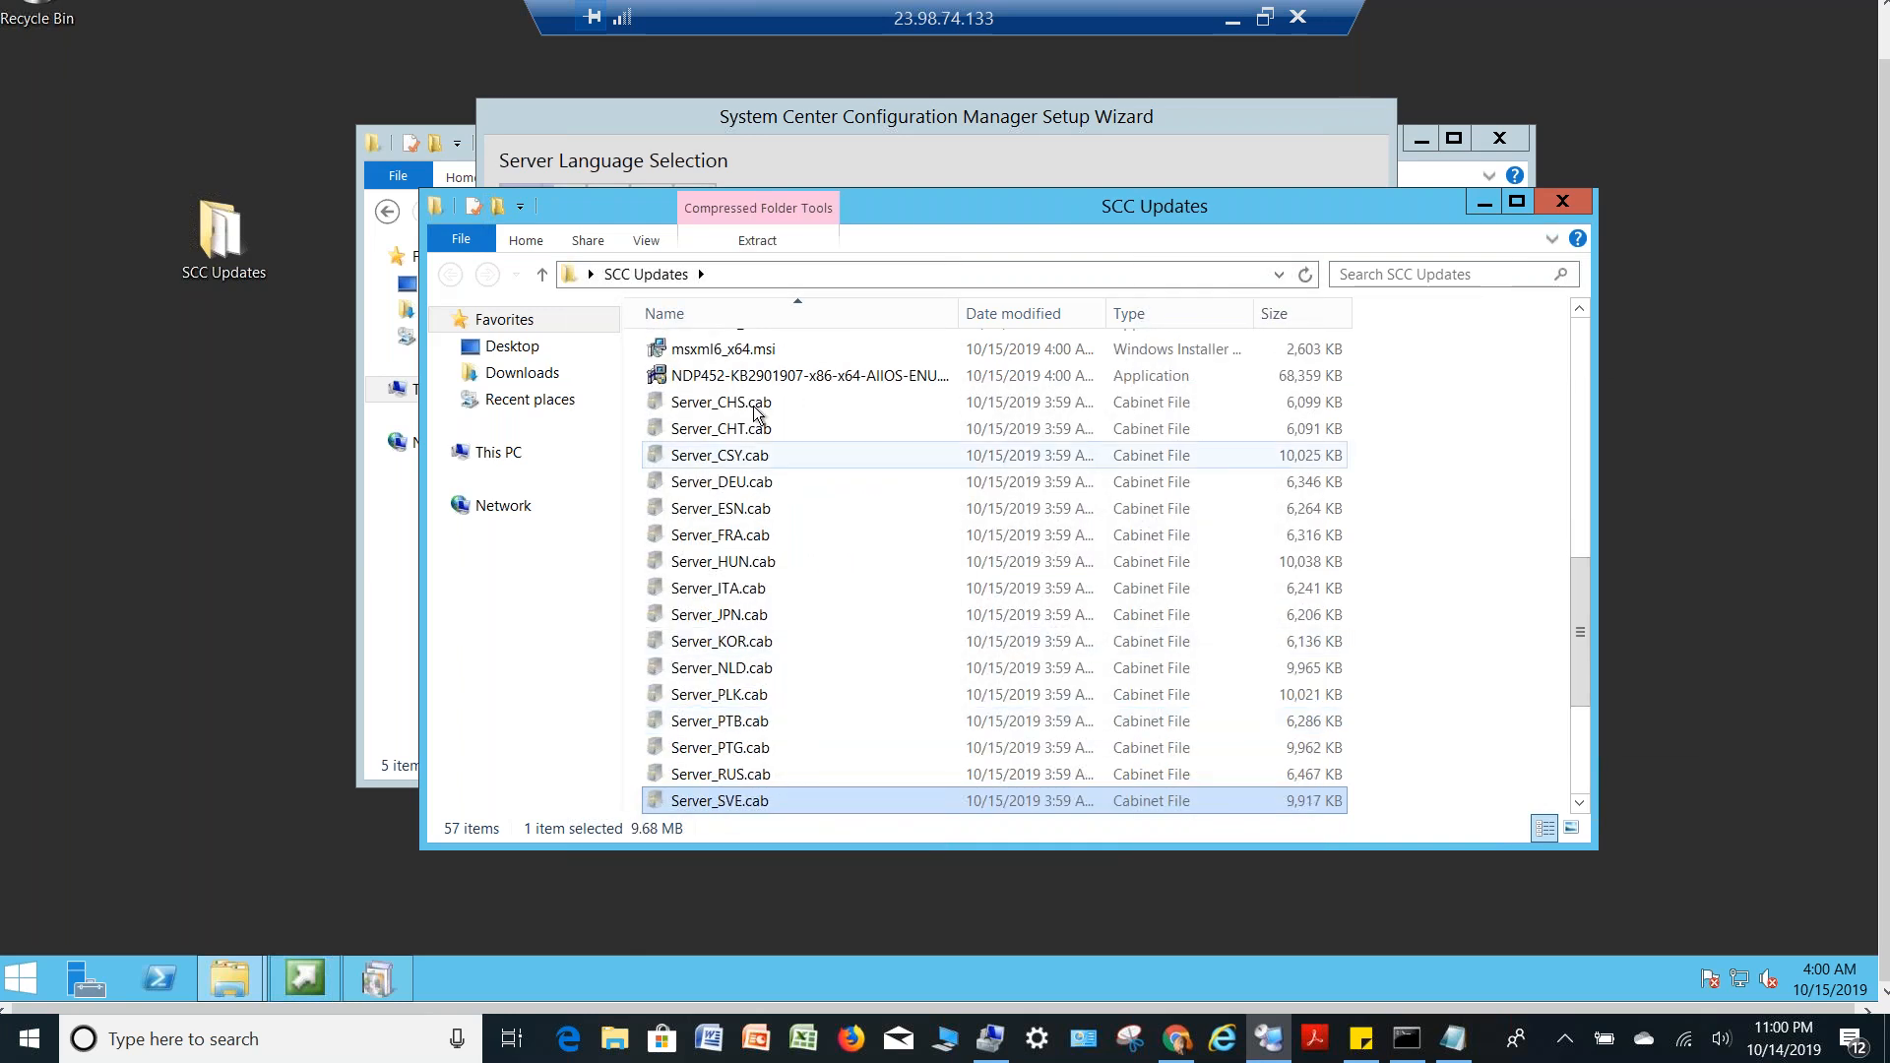
click(842, 381)
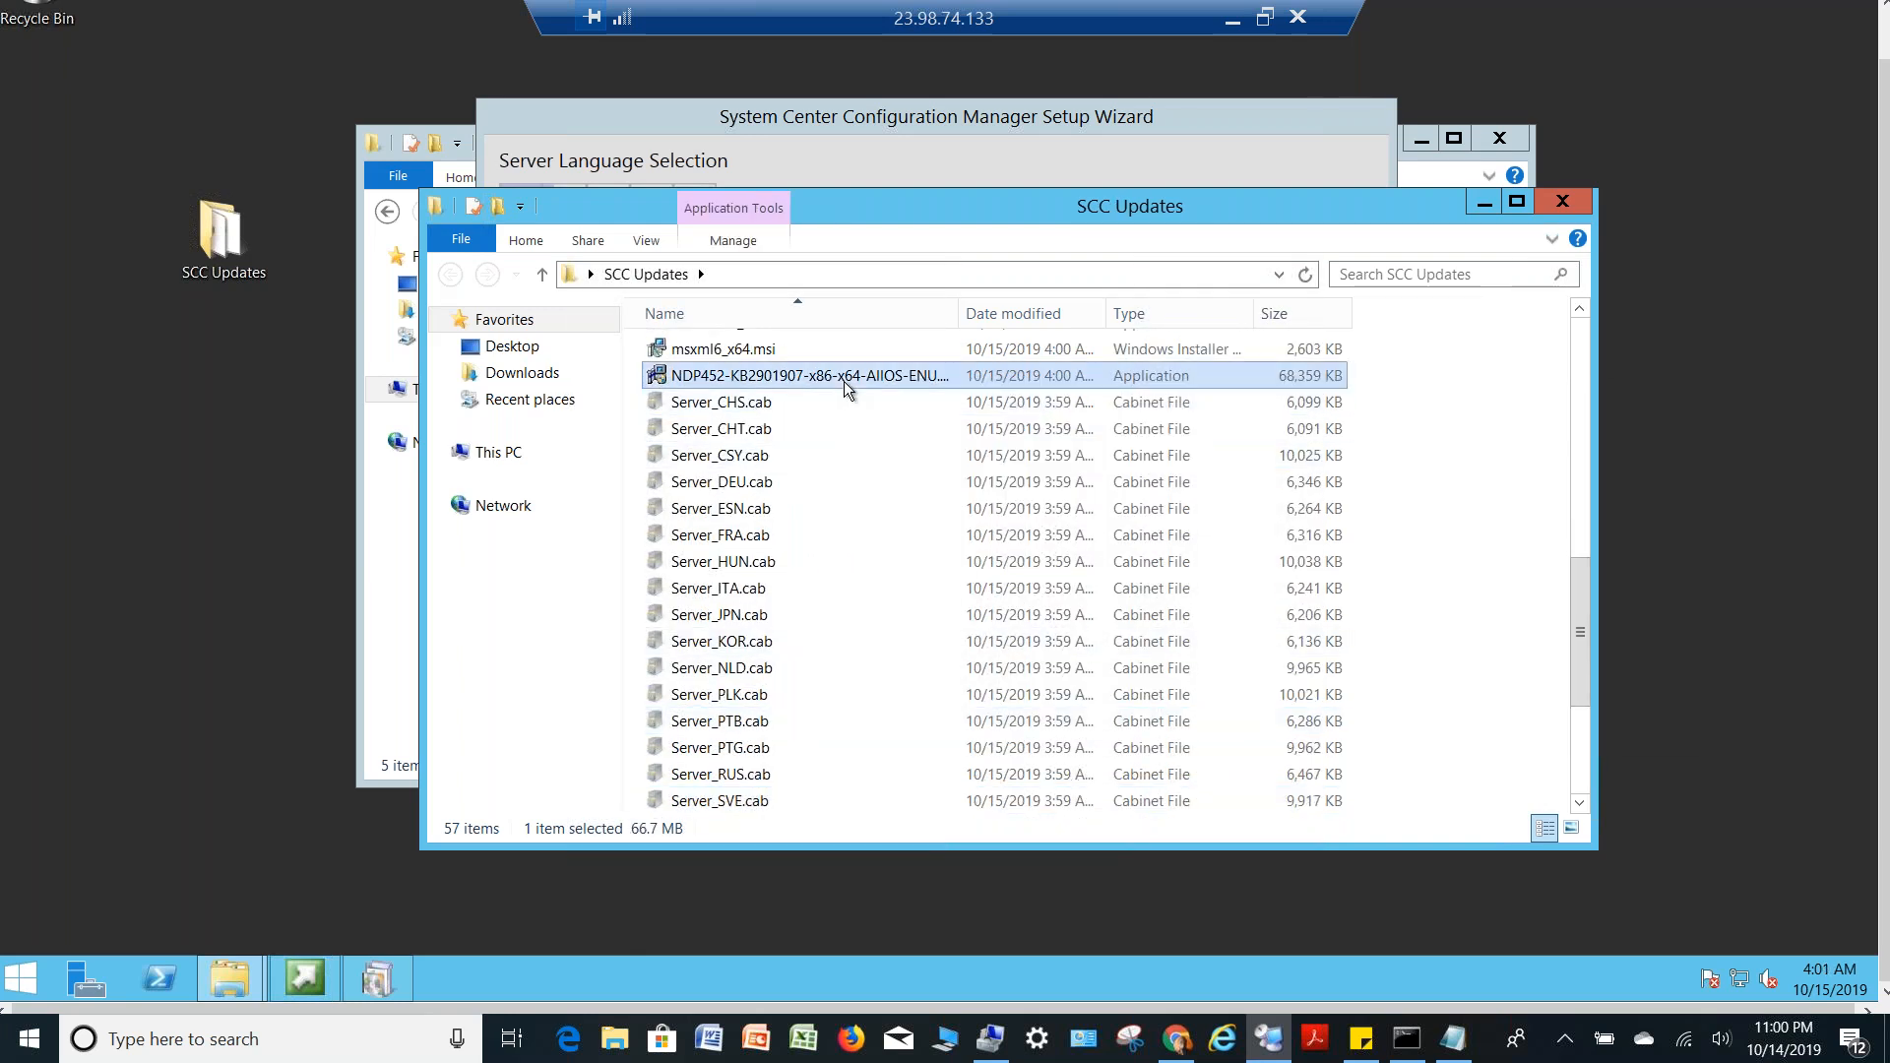
key(Up)
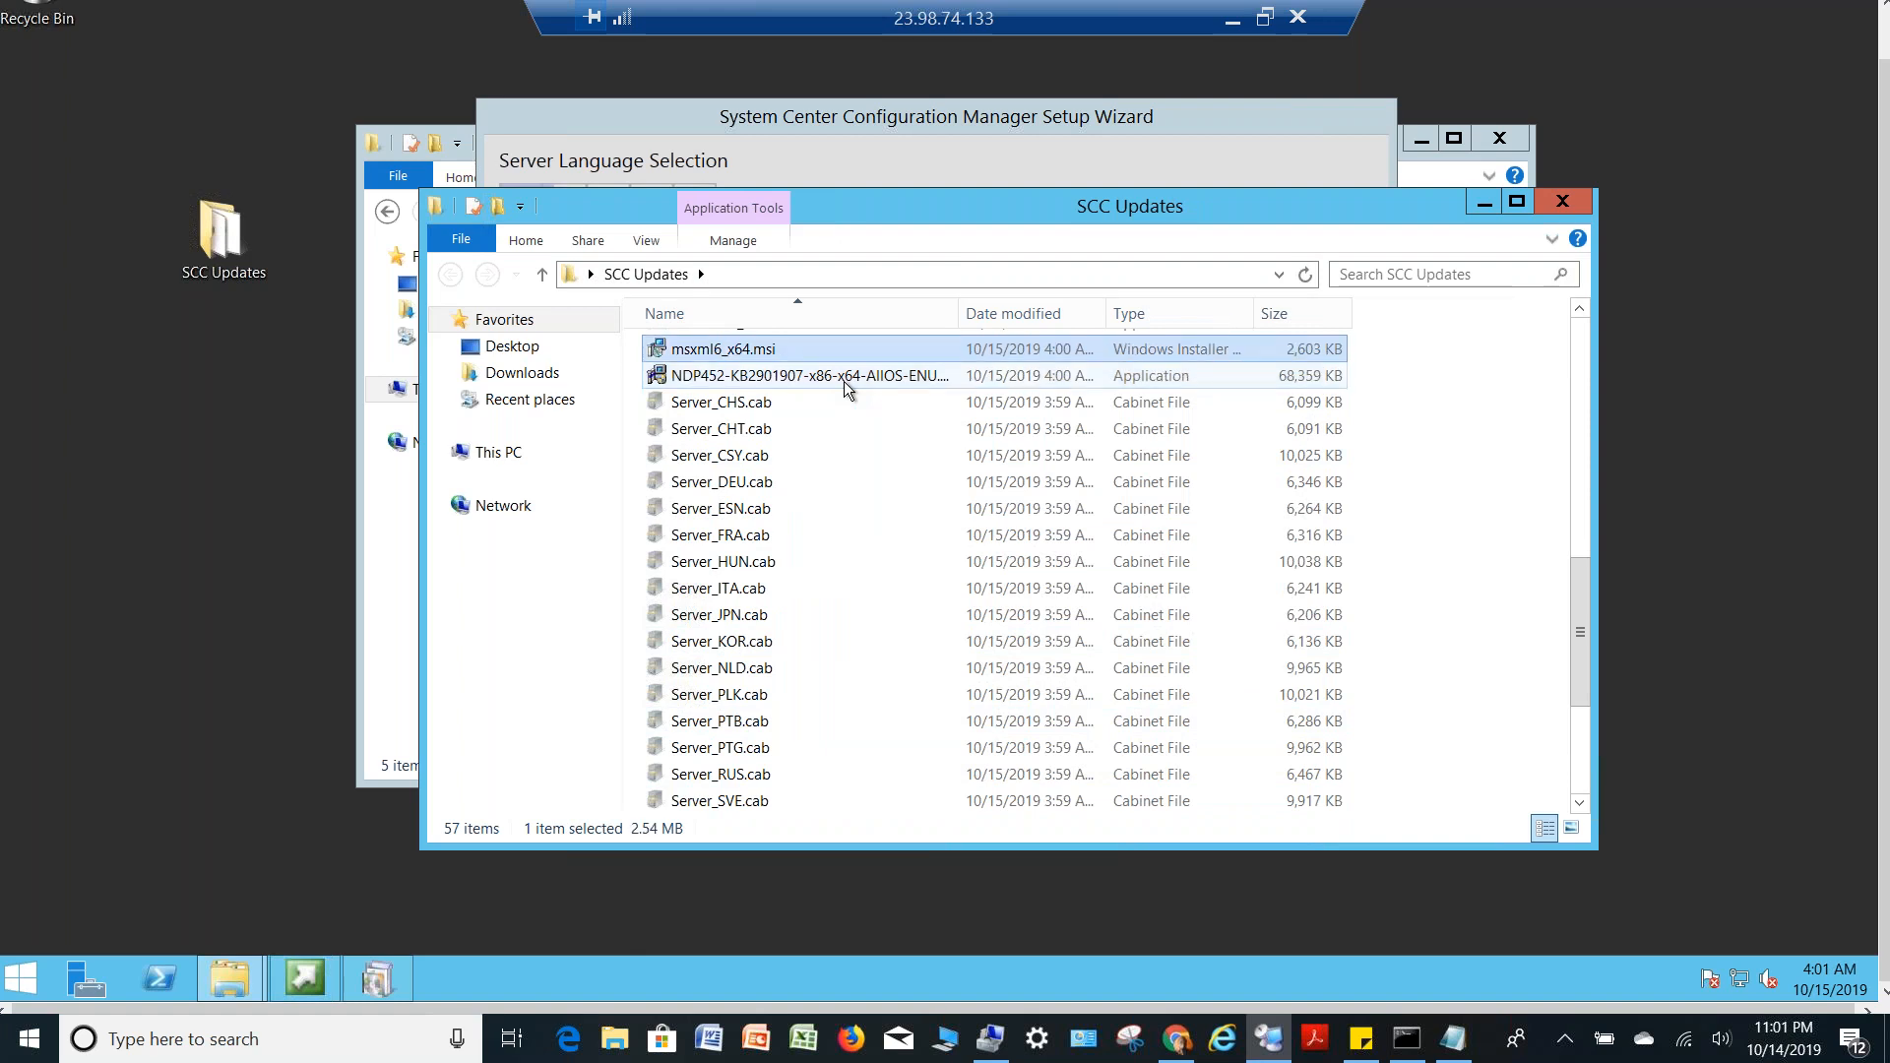
key(Up)
key(Up)
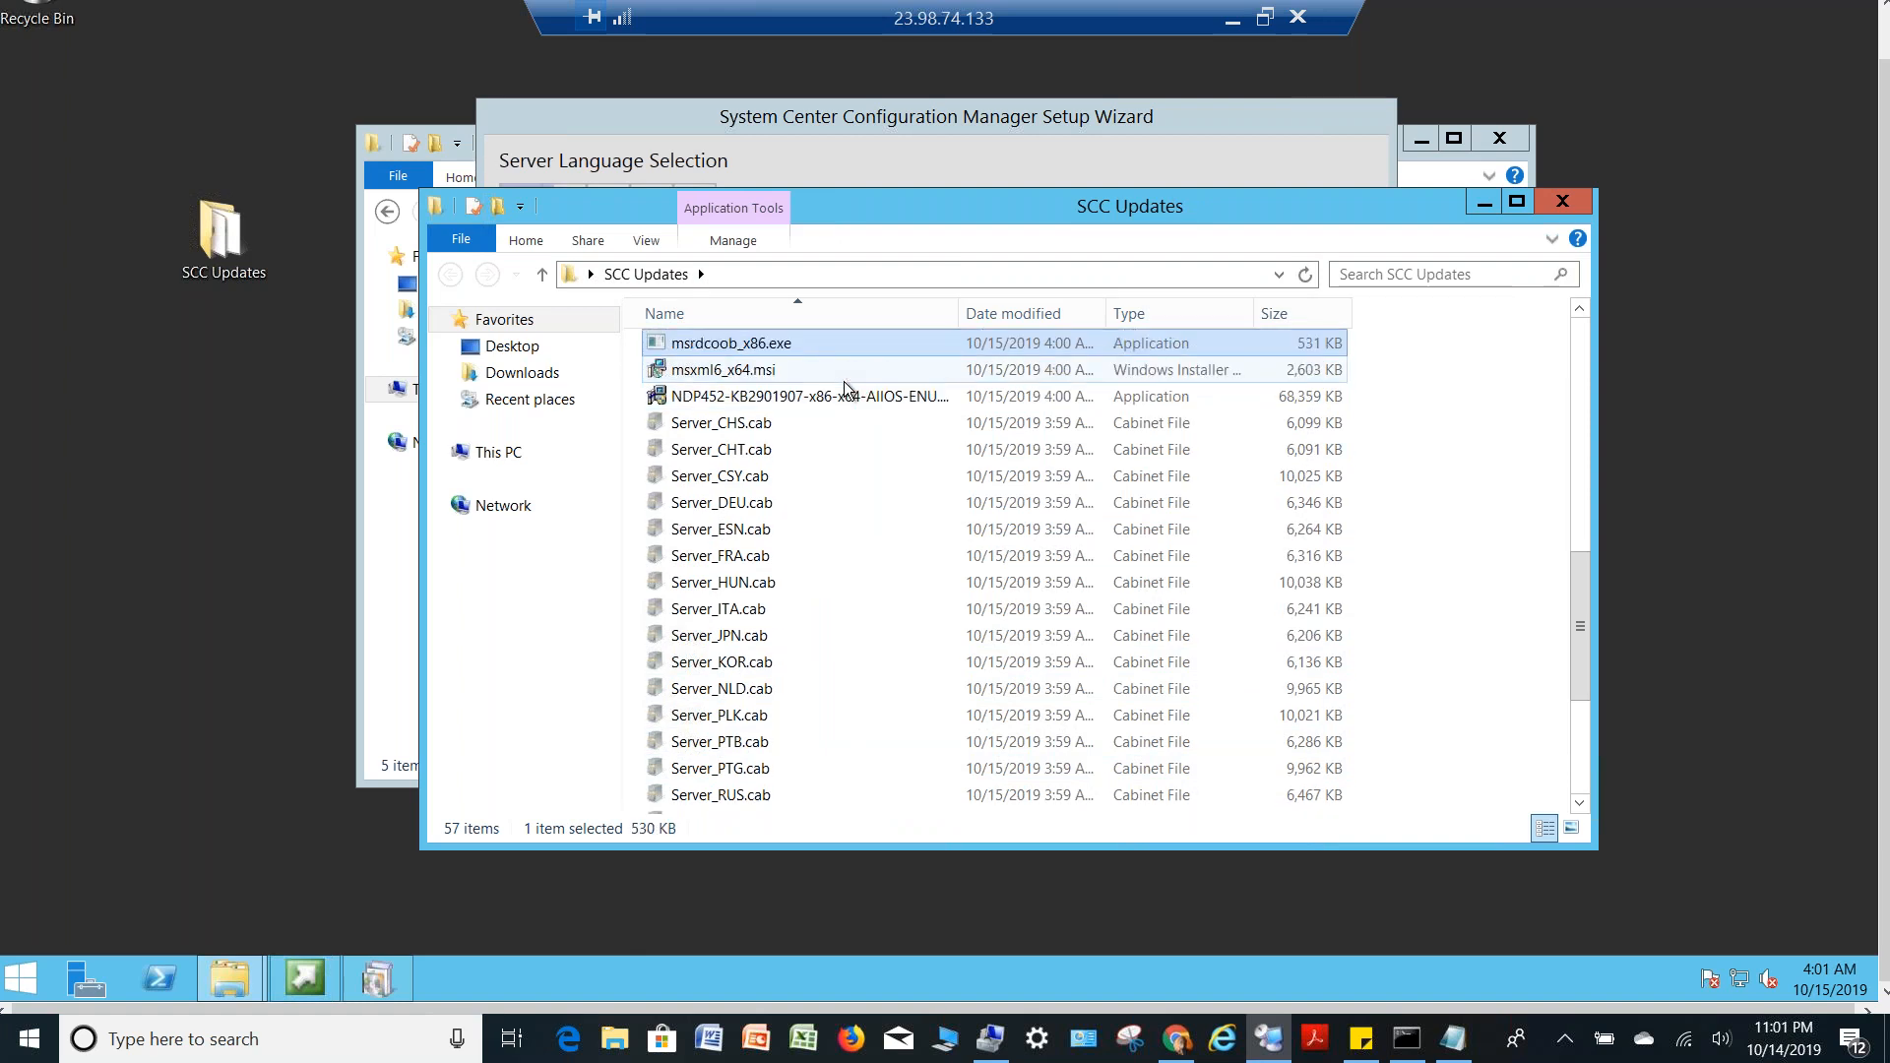
key(Up)
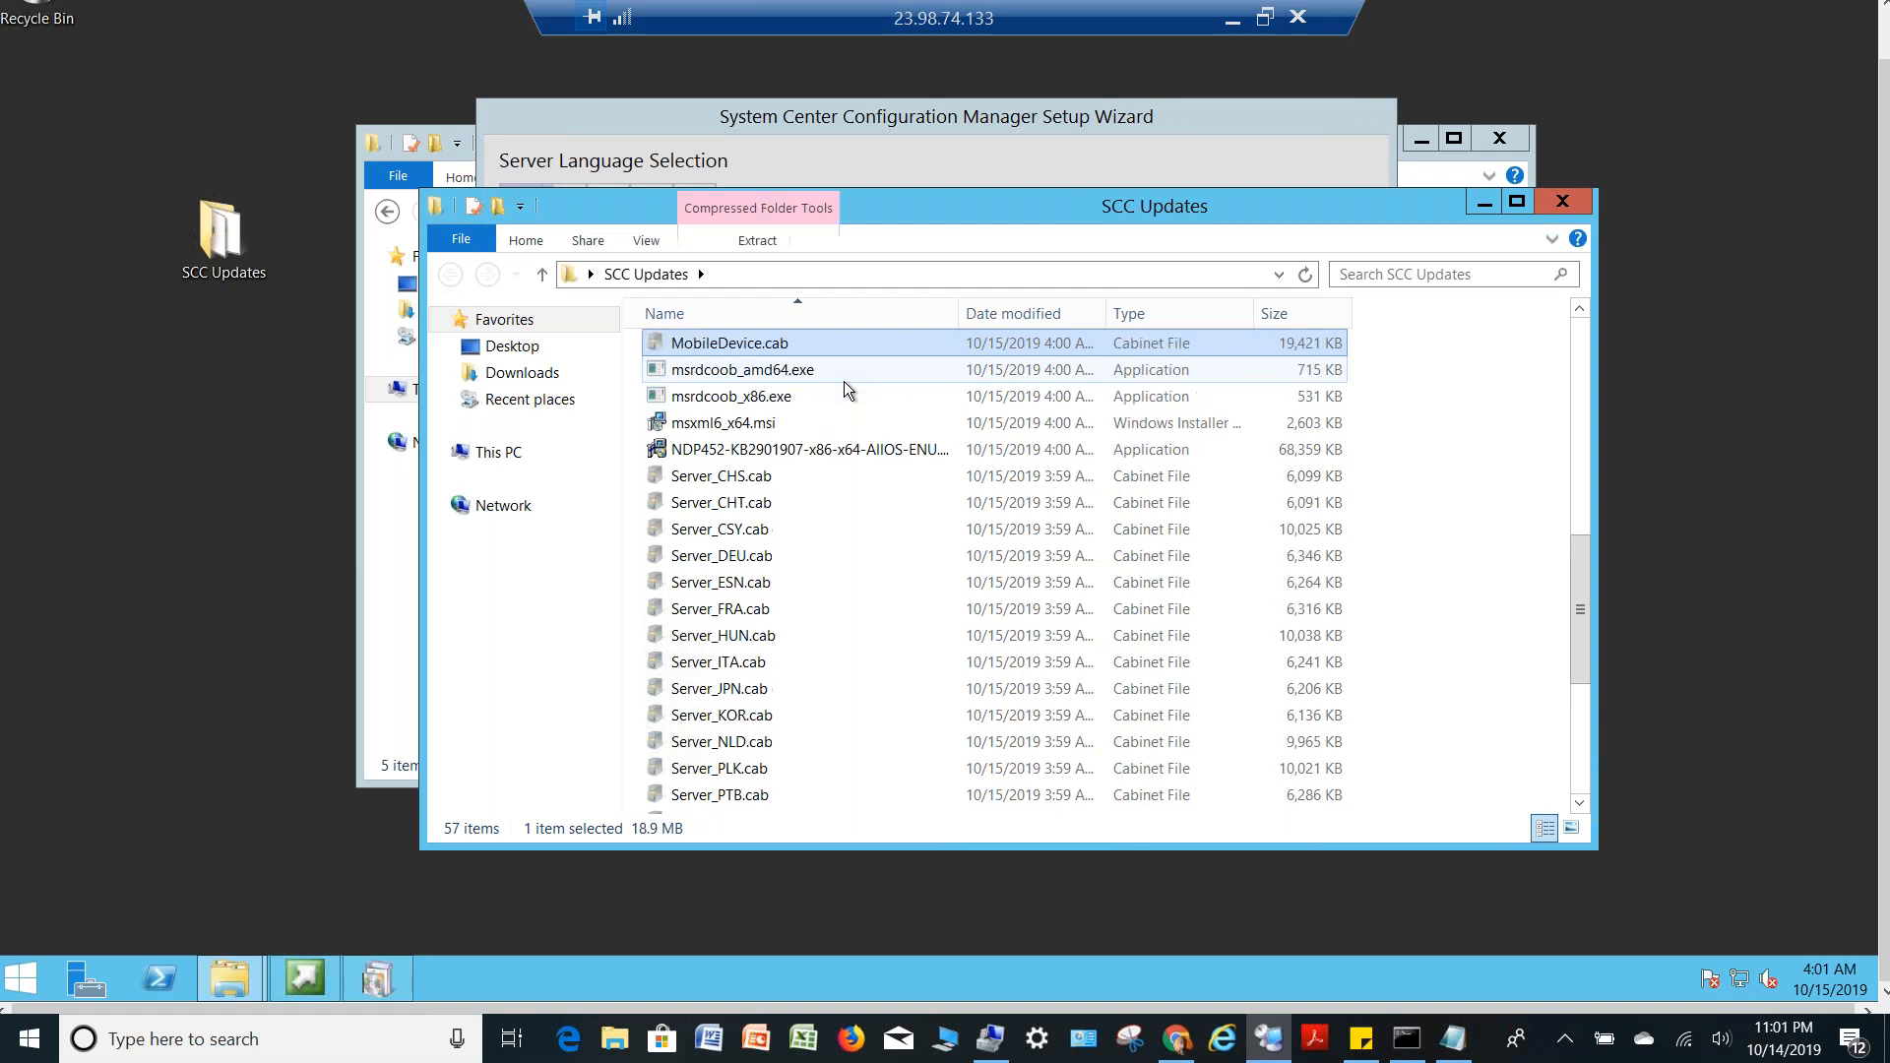
key(Up)
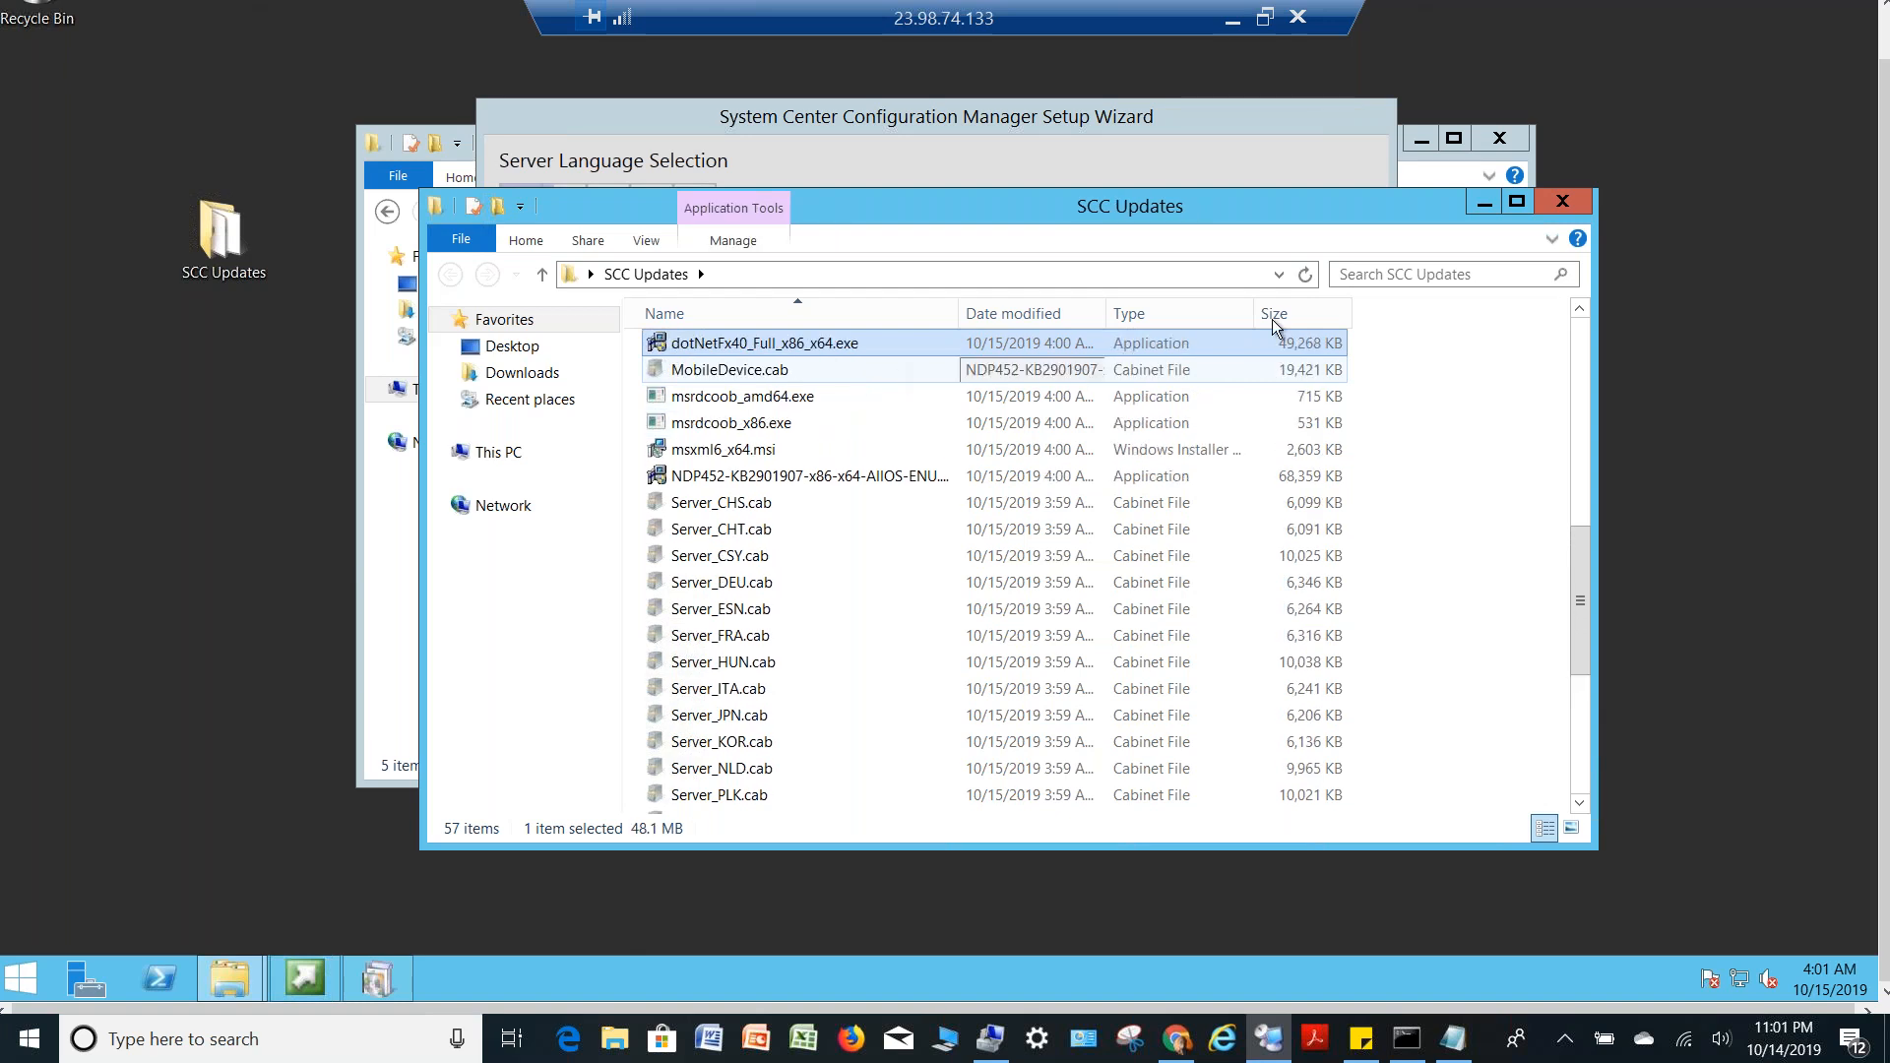
click(1579, 208)
Keep English as the only server and client language, and continue to Site and Installation Settings
click(659, 588)
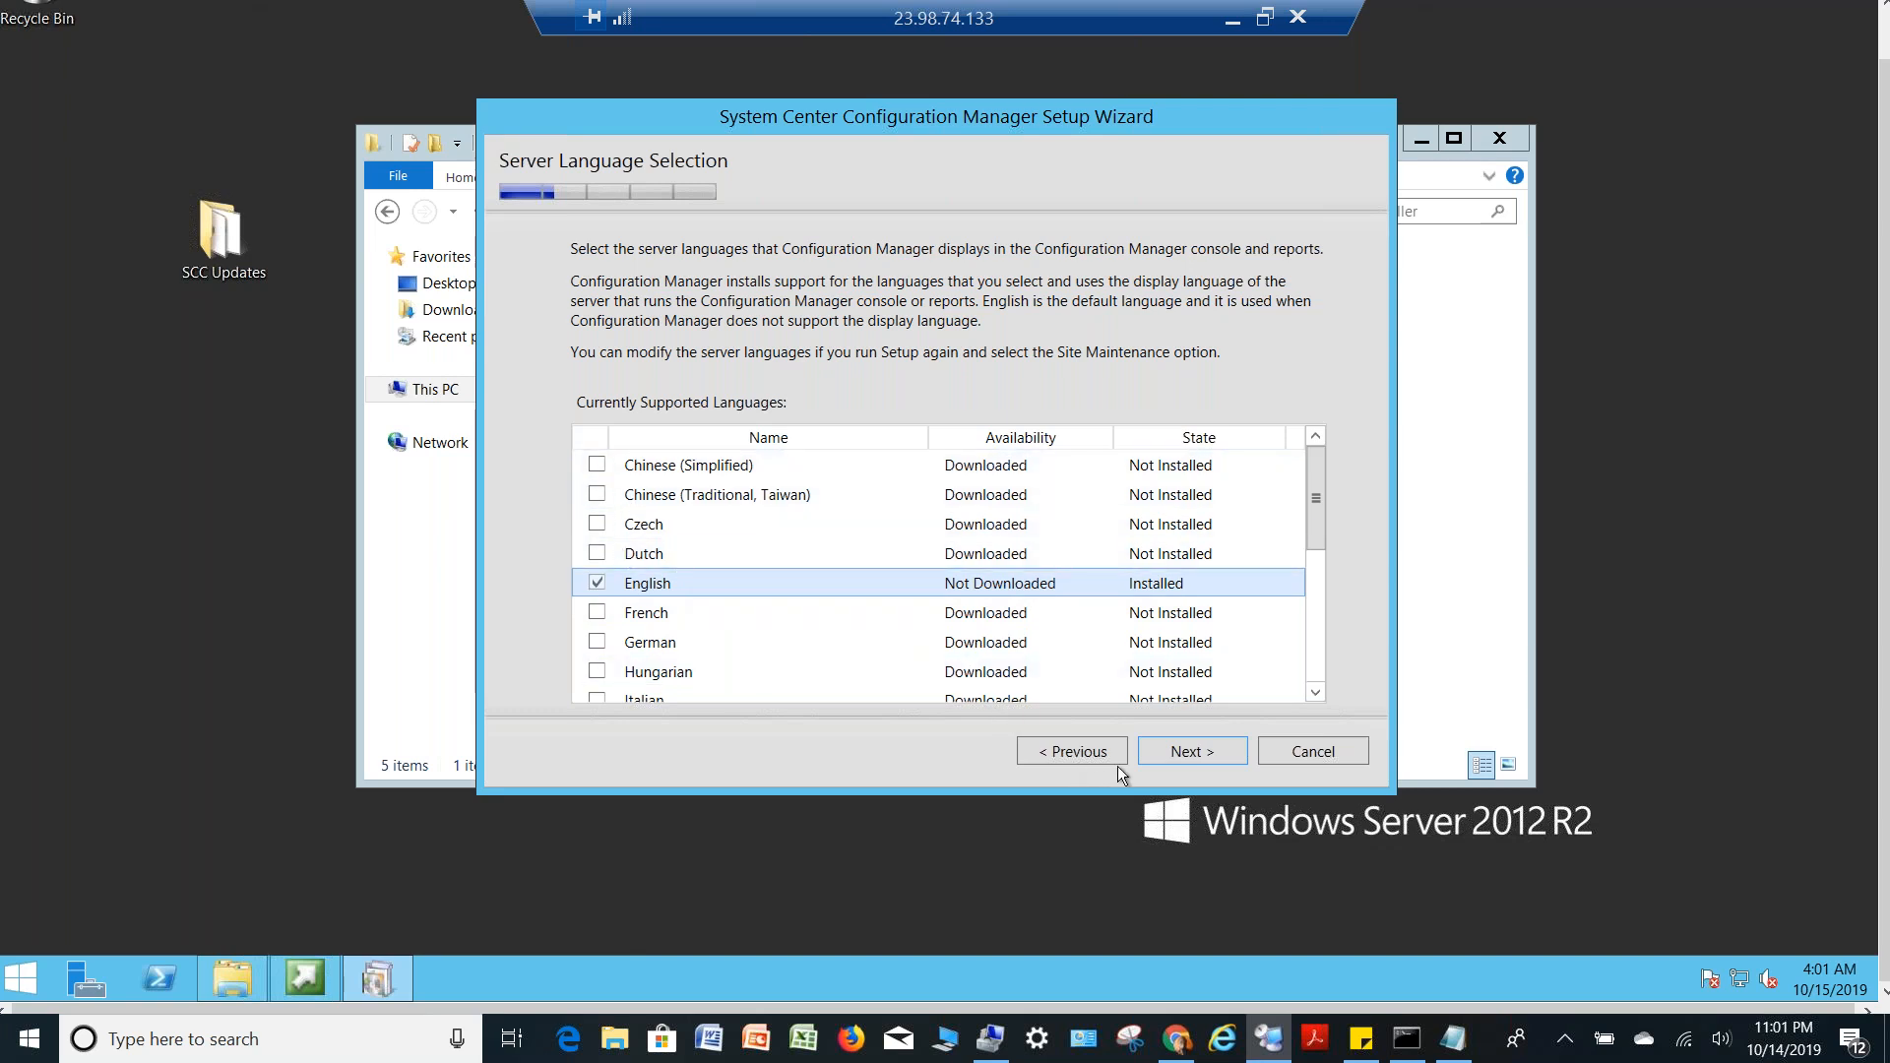
click(1189, 750)
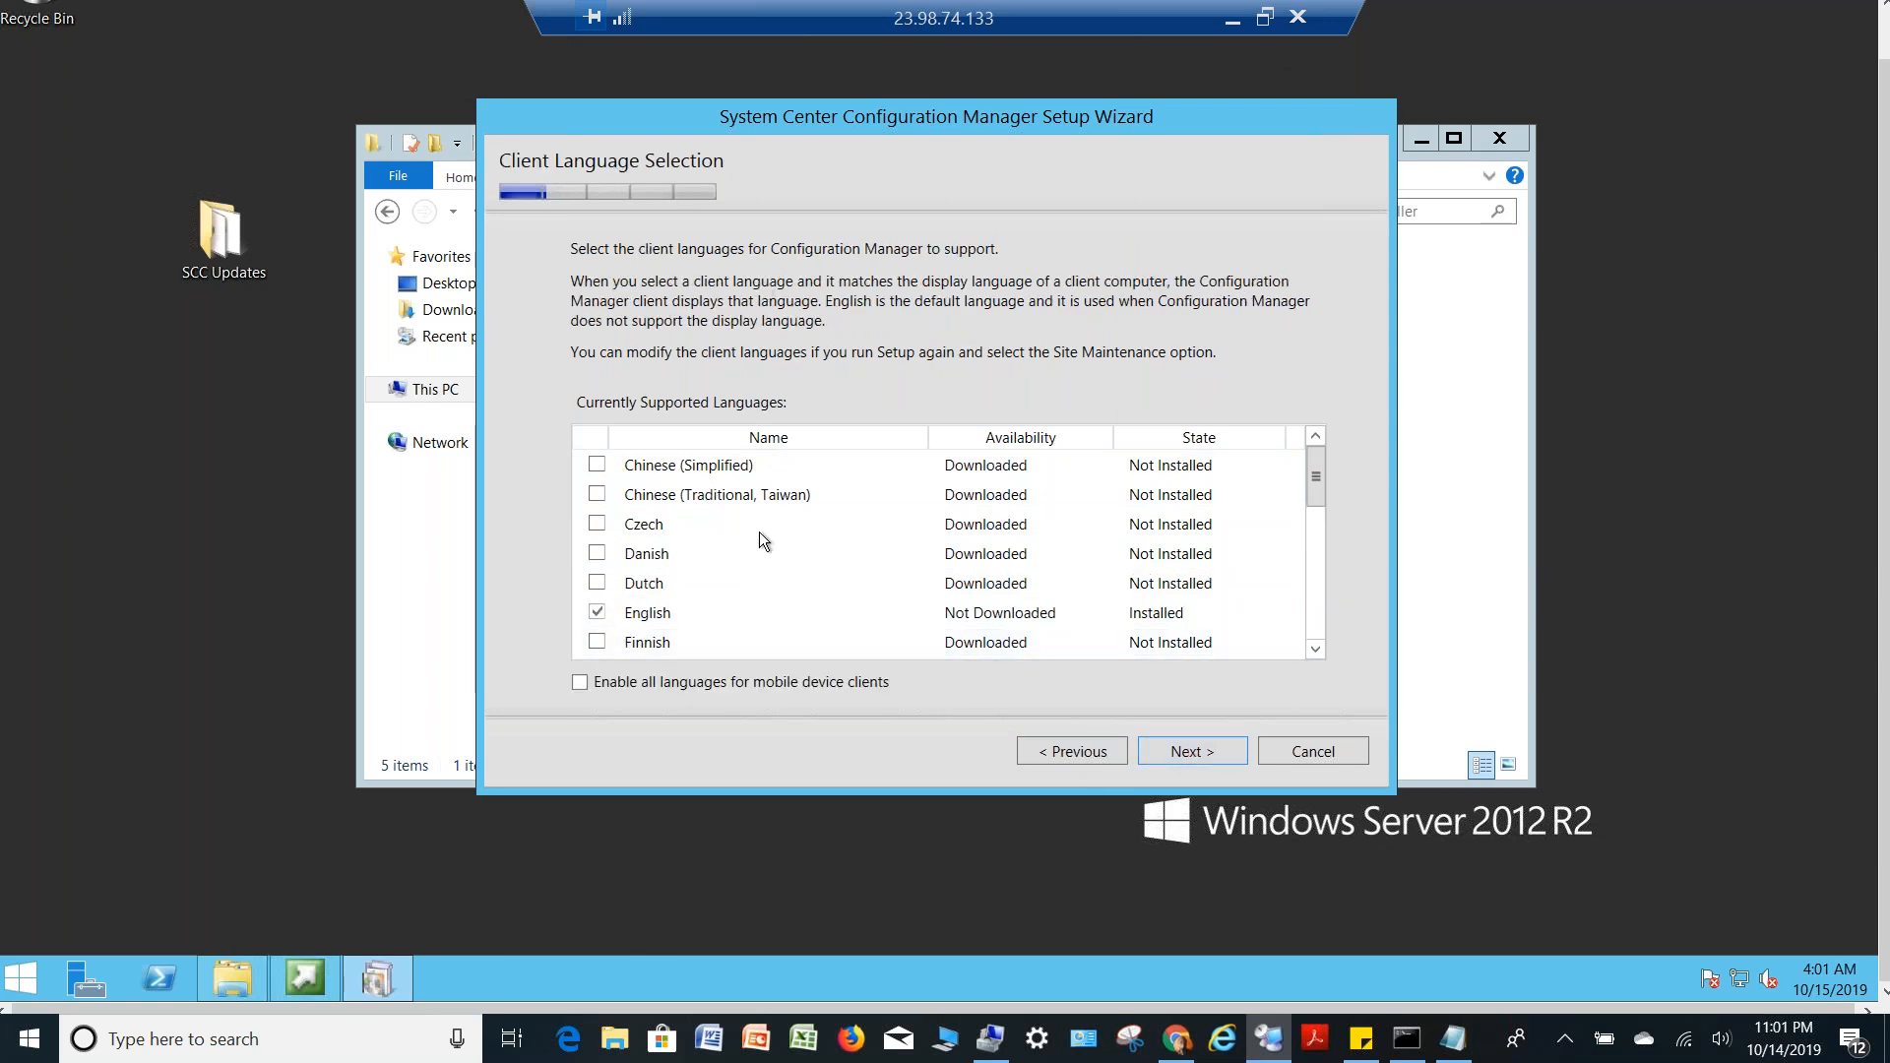
click(1200, 758)
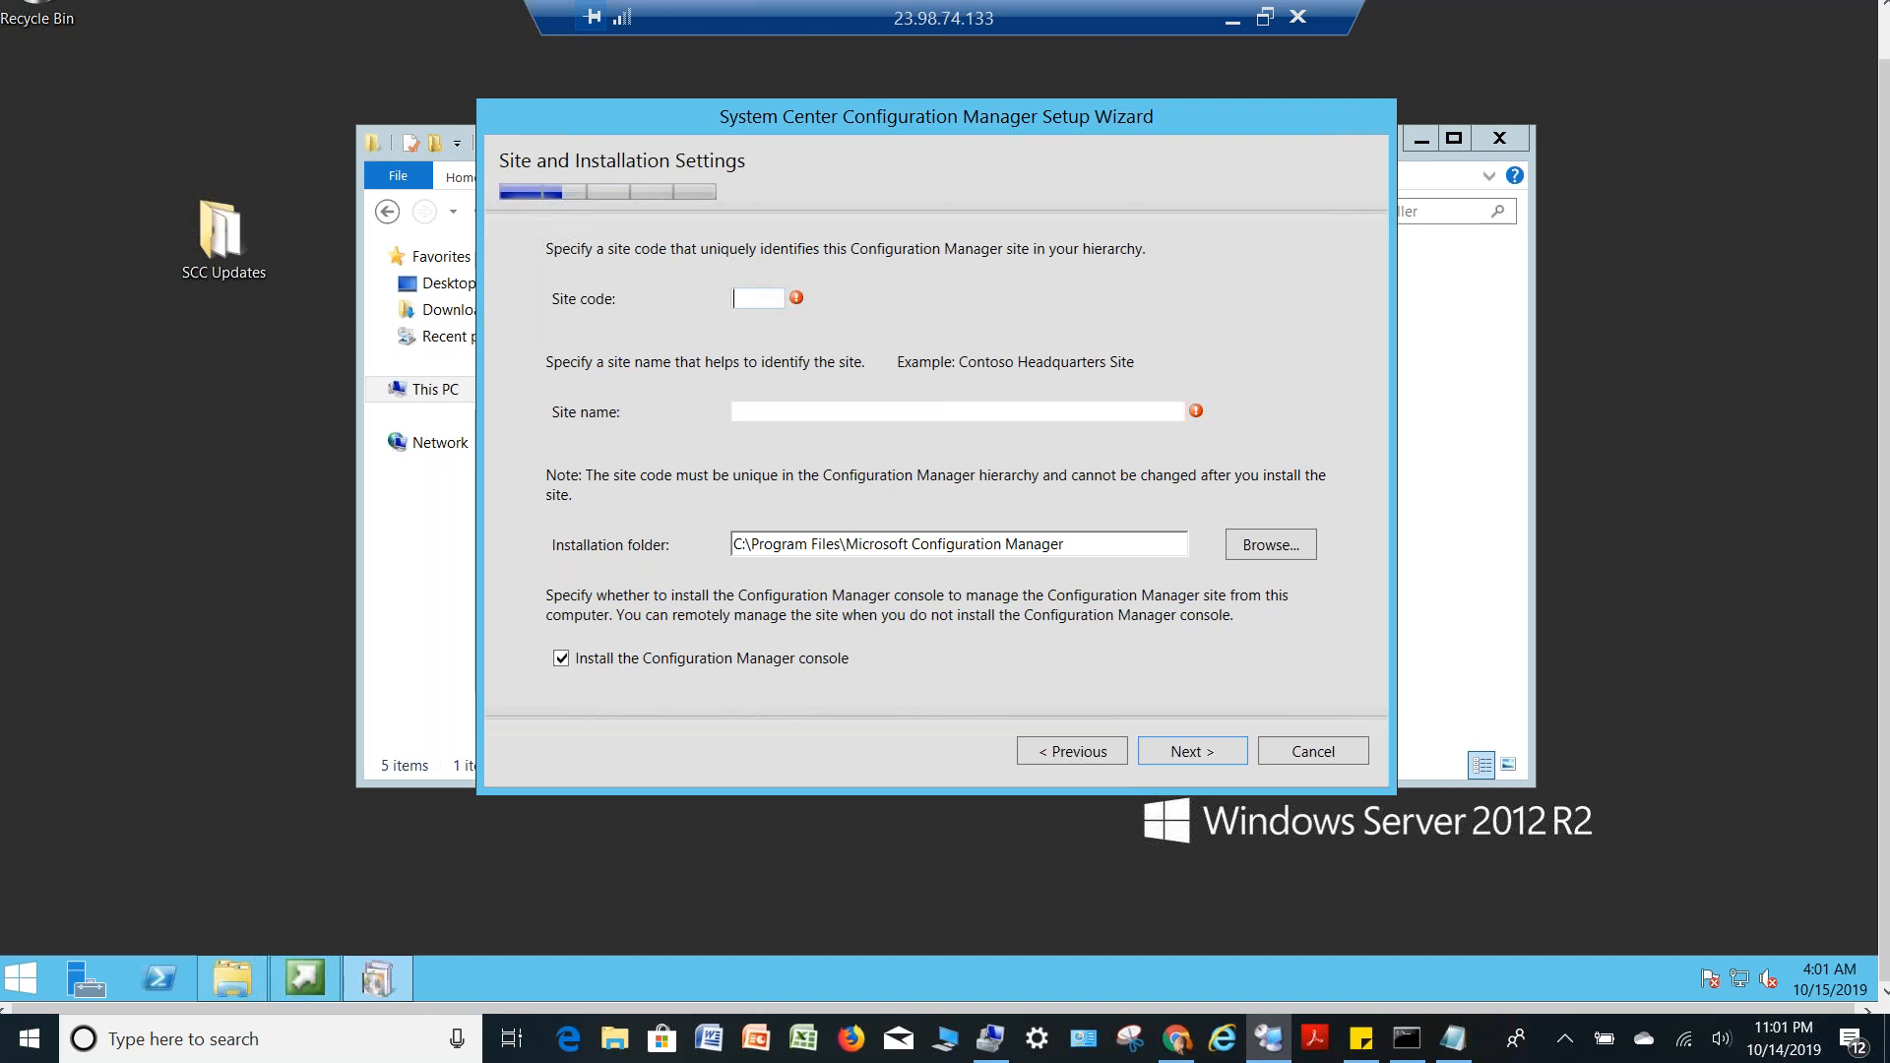
Set the site code to SEA and the site name to Southeast Asia Primary Site, and continue to Primary Site Installation
text(SEA)
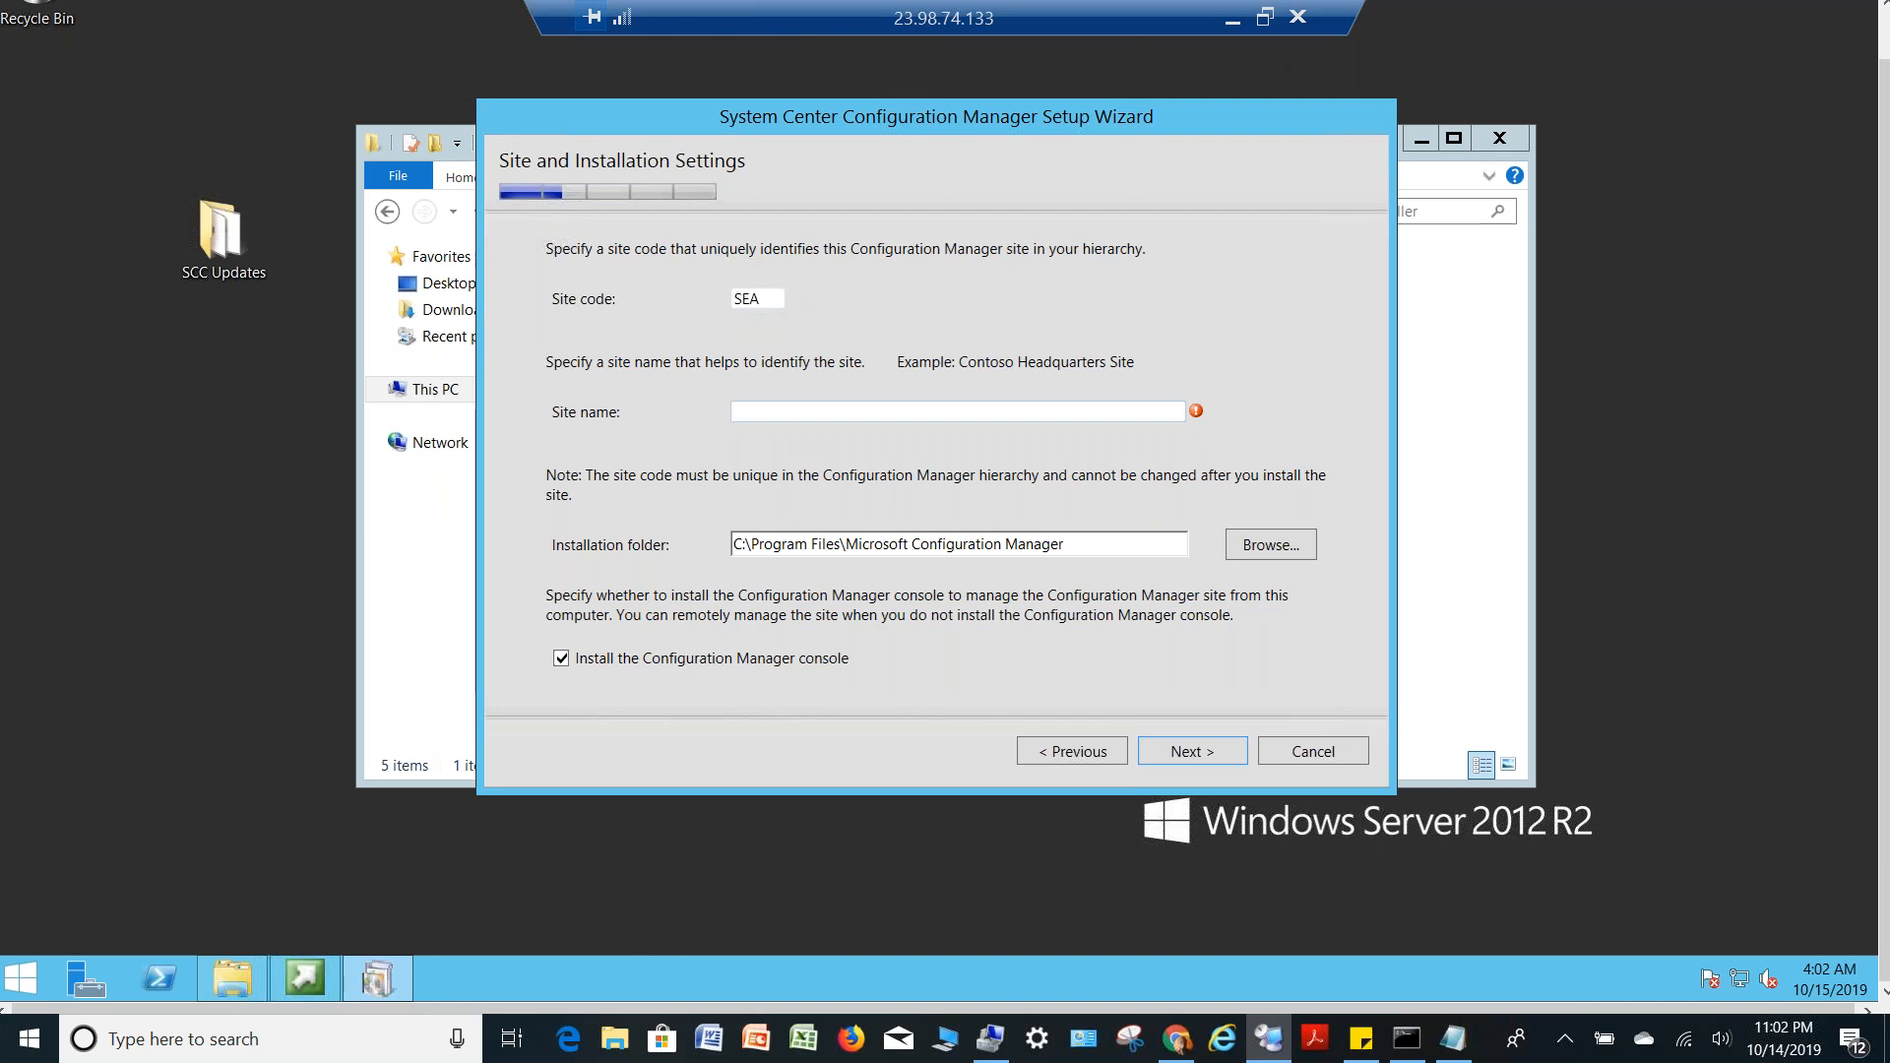
text(Southeast Asia Primary Site)
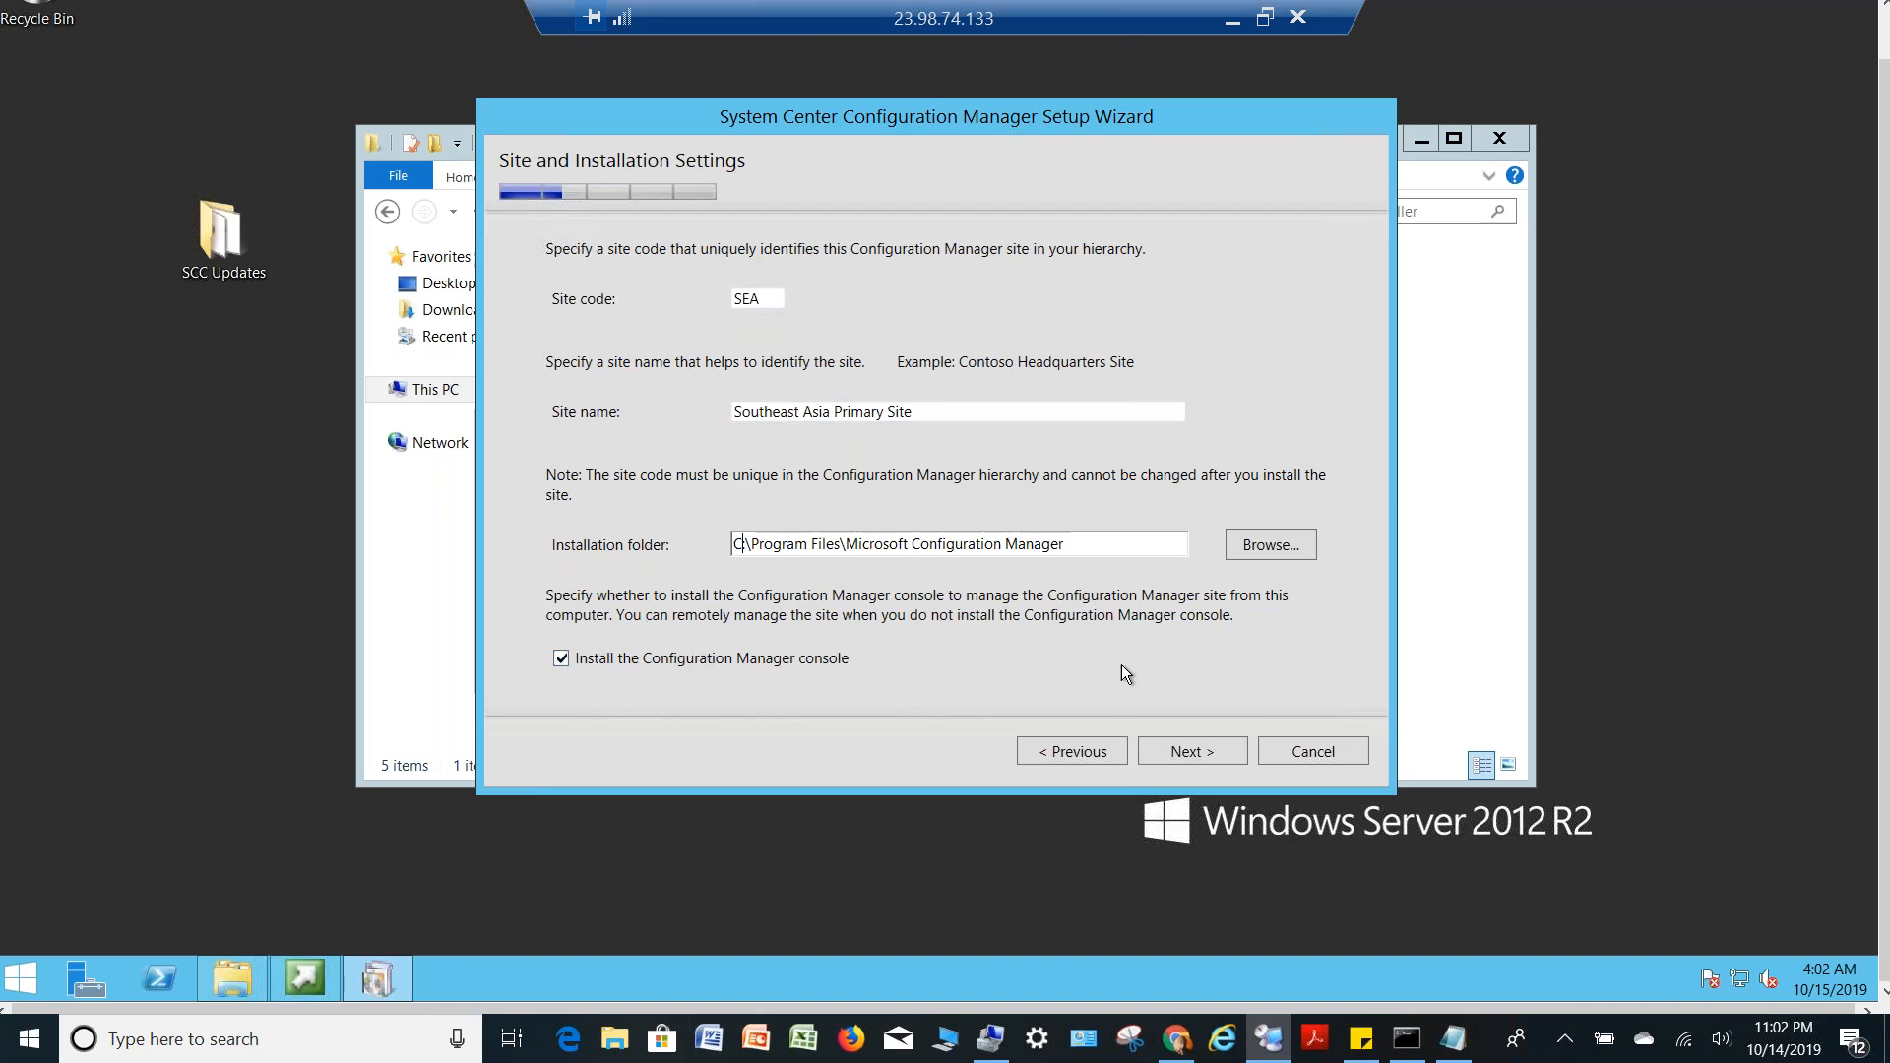
click(1201, 758)
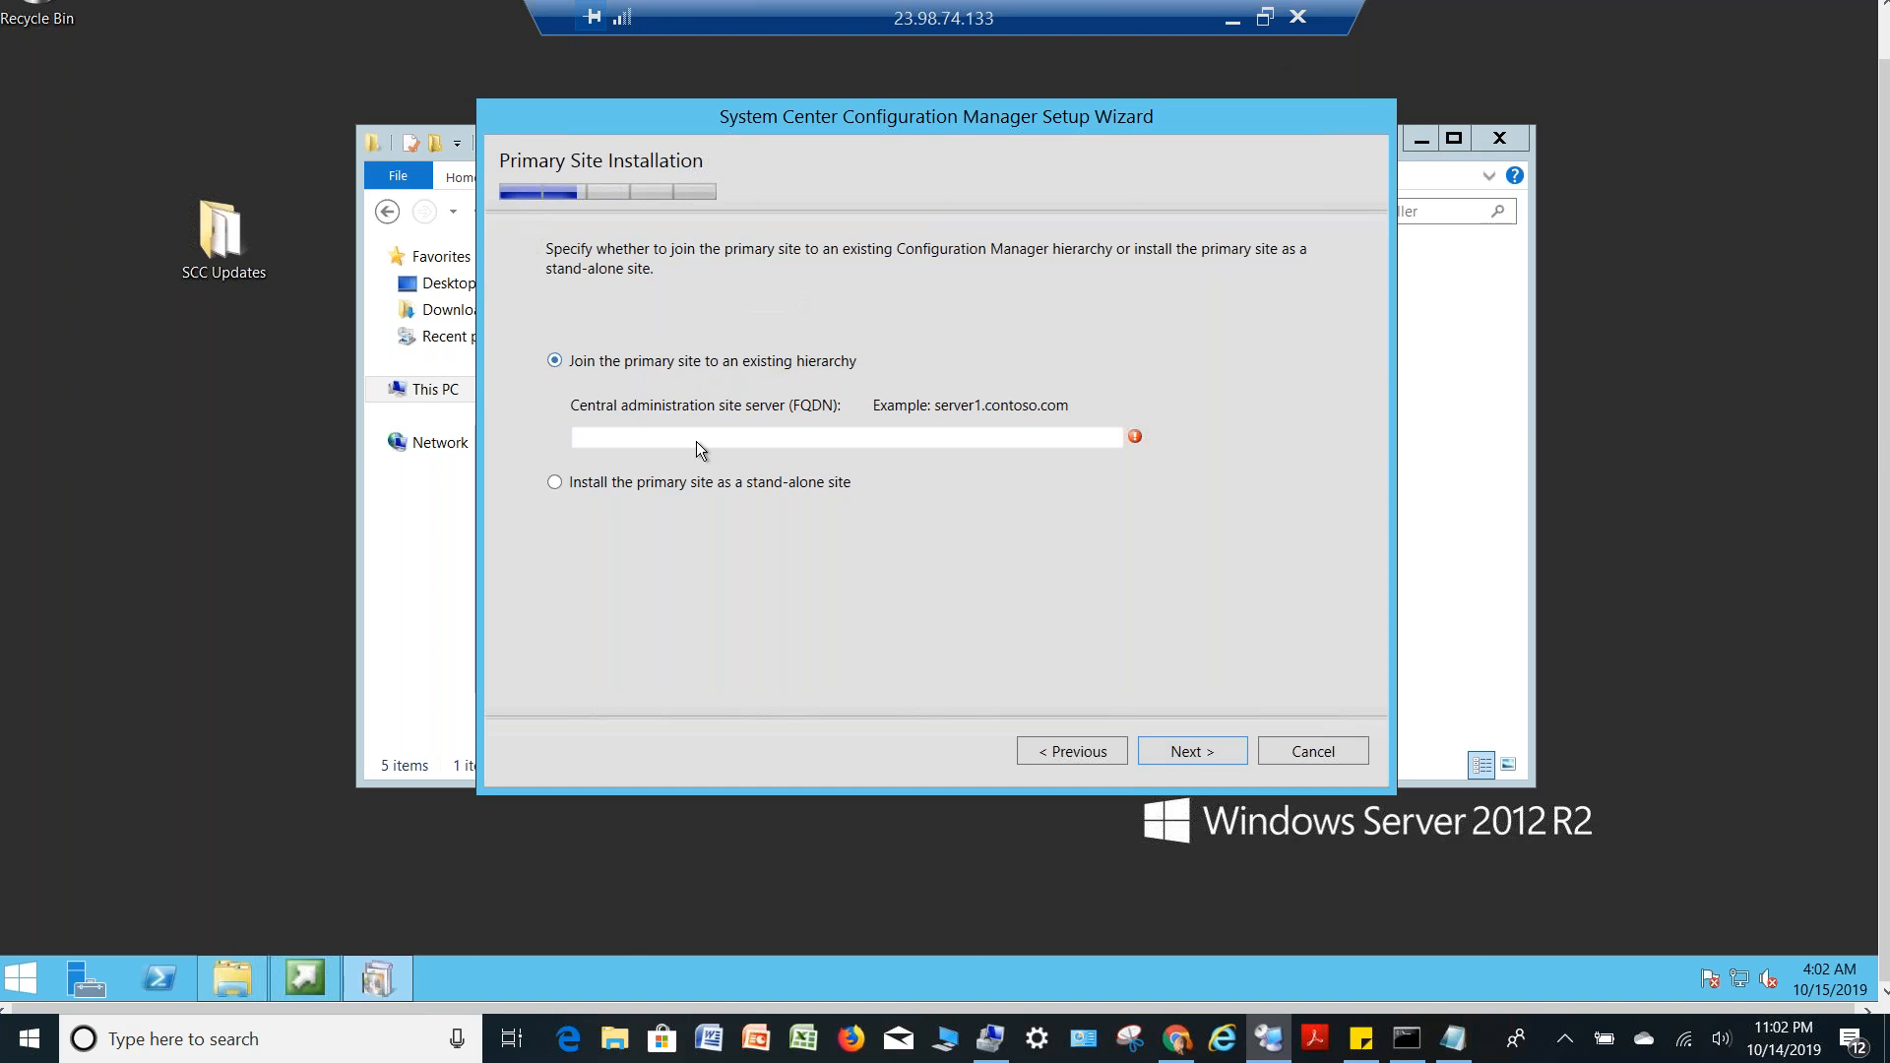
Choose to install the primary site as a stand-alone site, and confirm continuing to Database Information
click(555, 484)
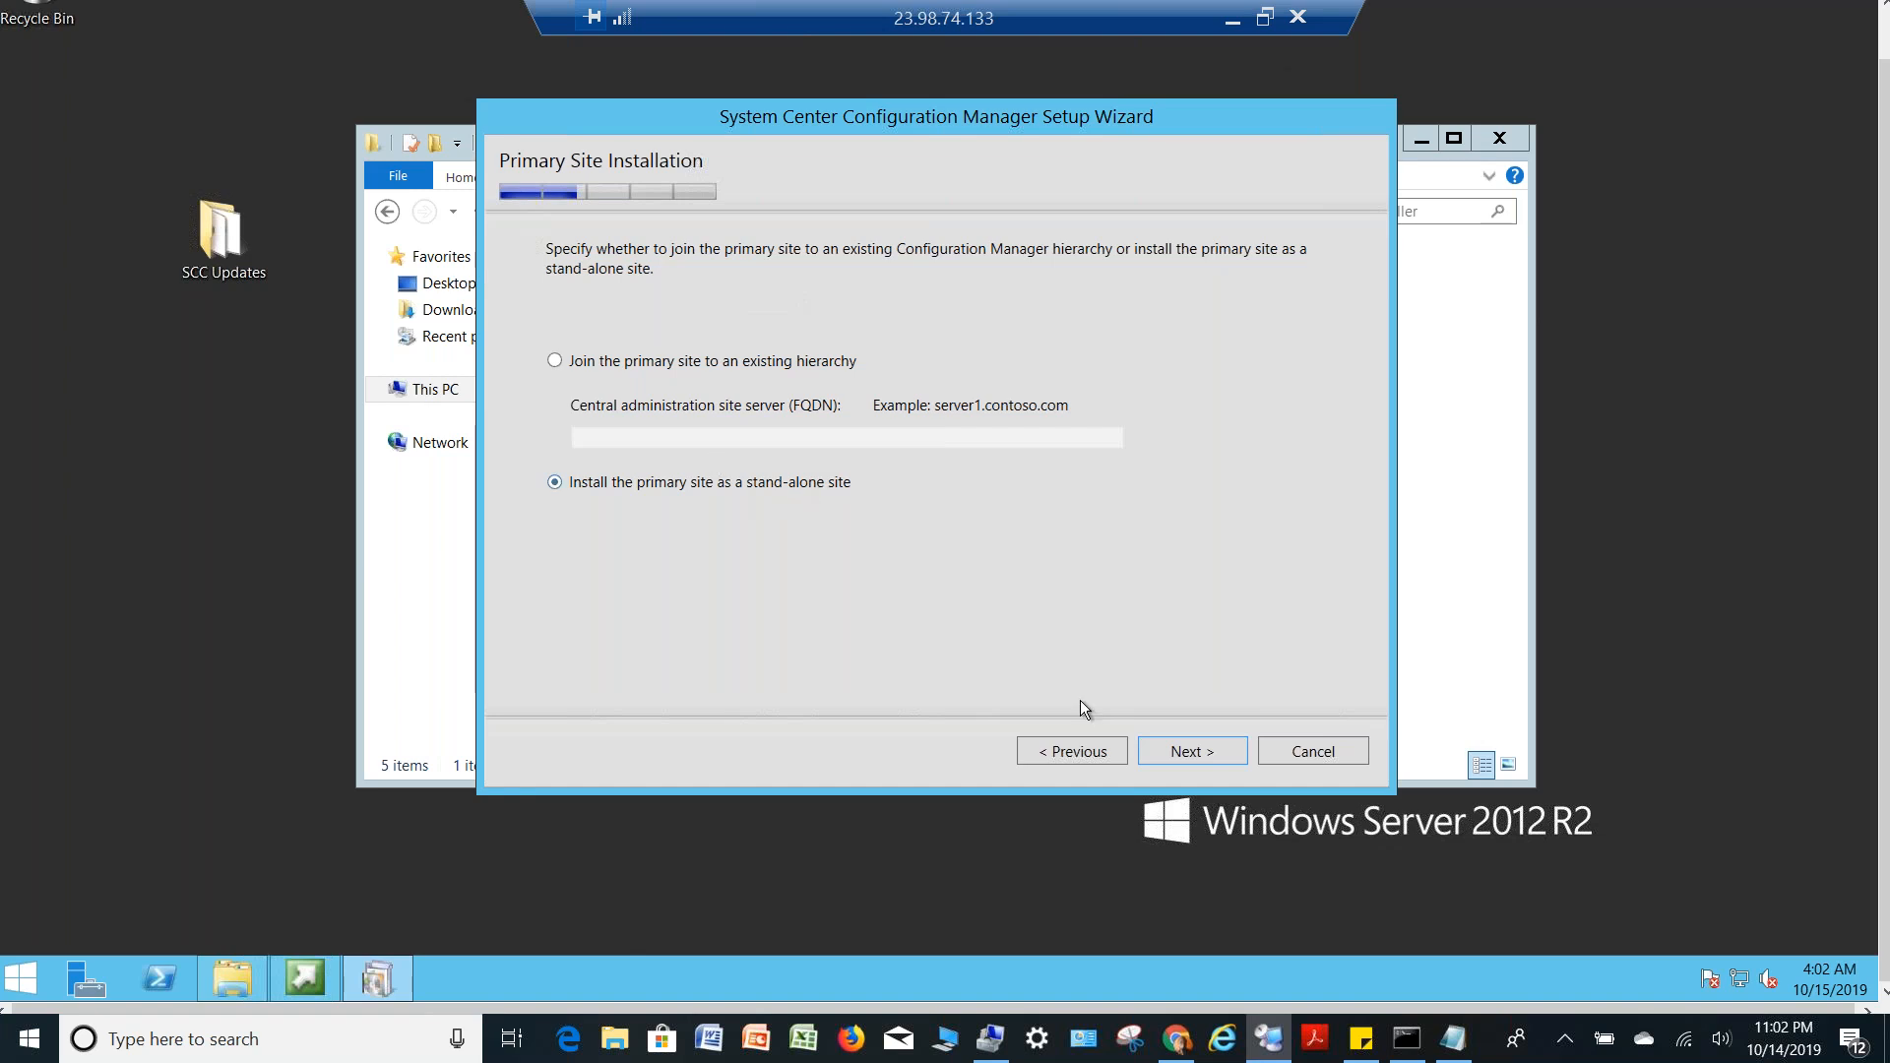
click(1199, 756)
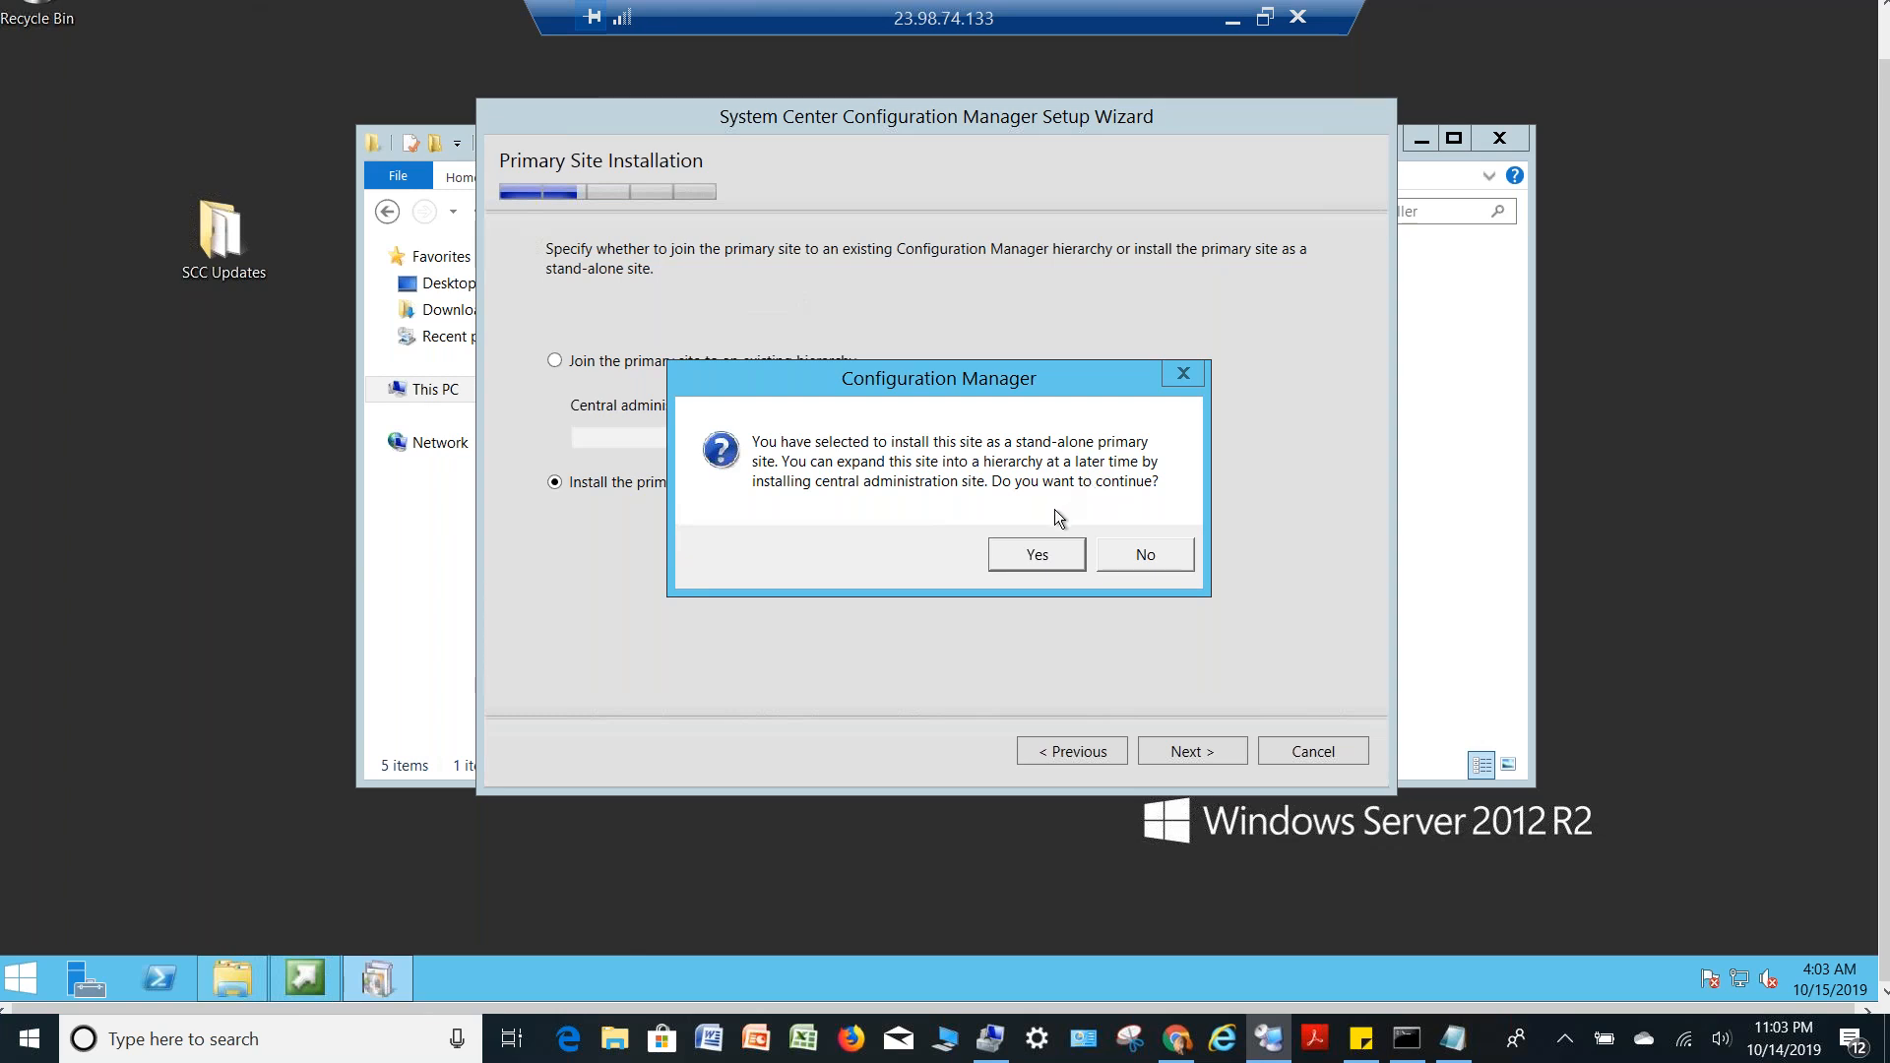
click(1036, 557)
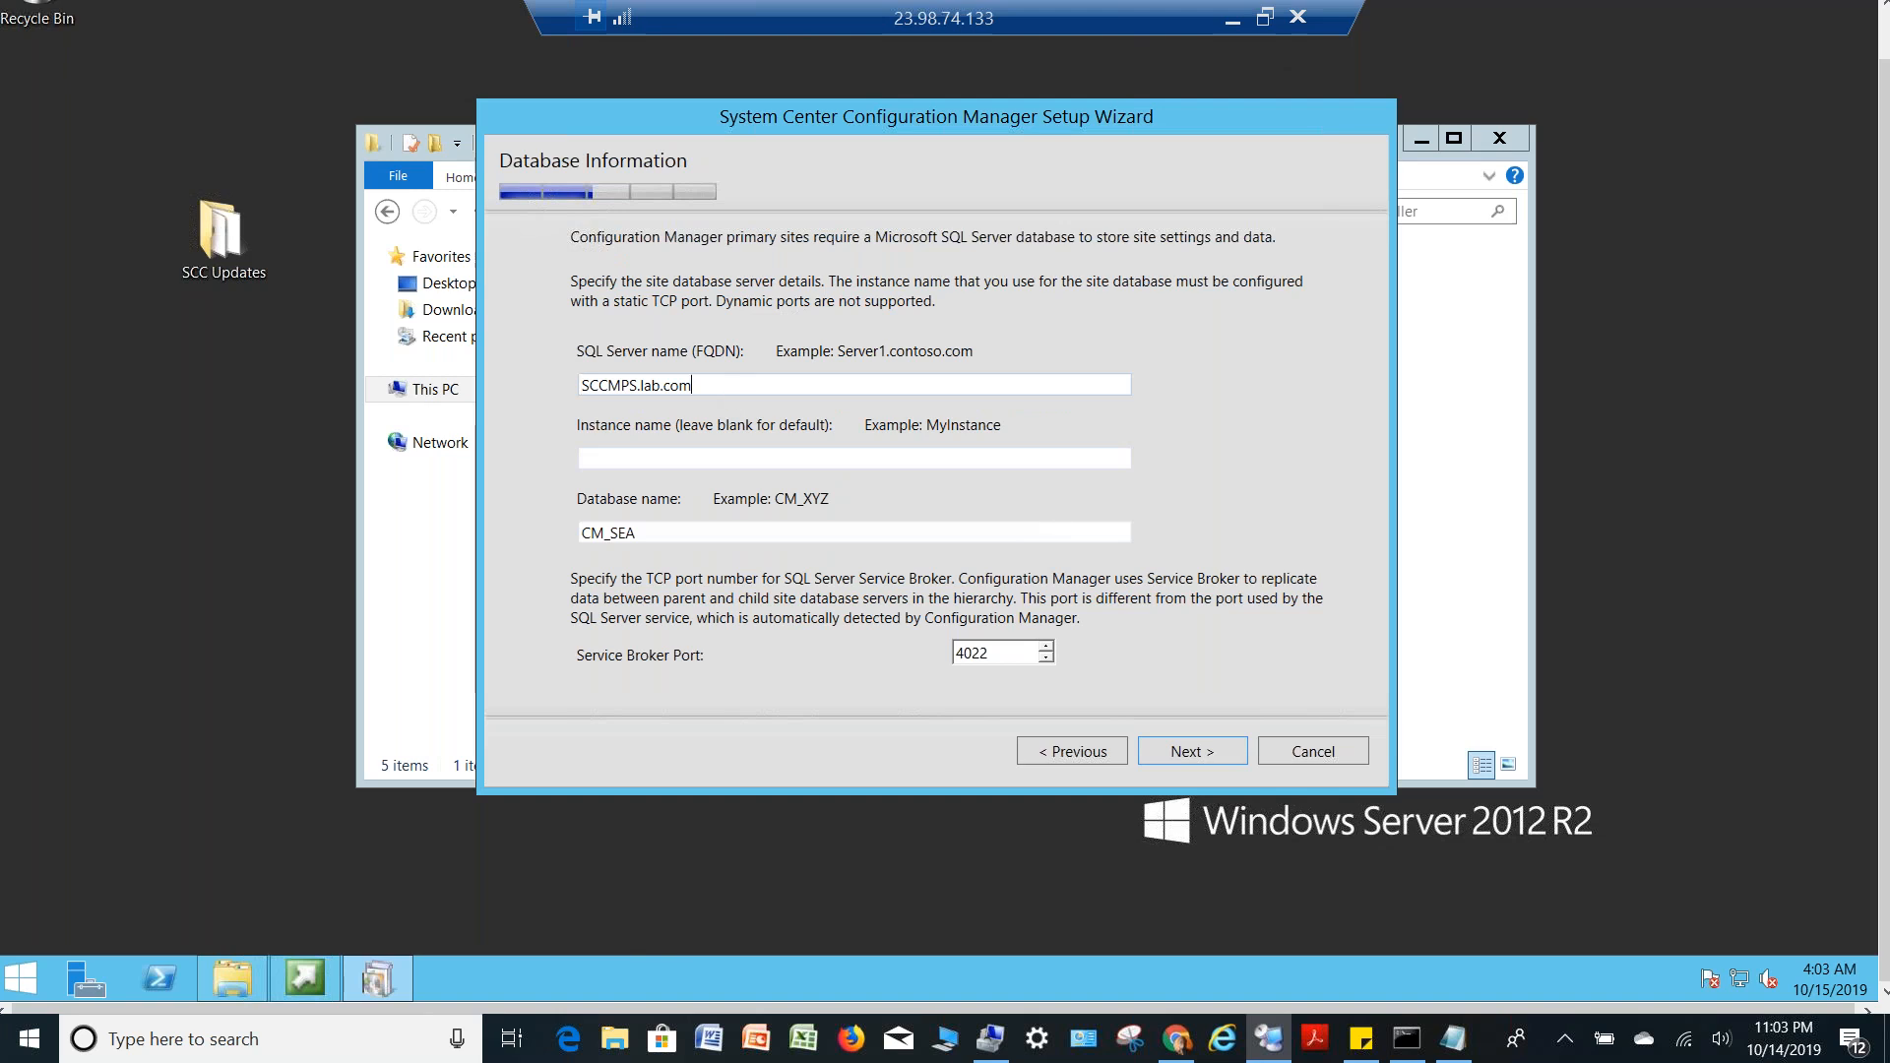
Set the SQL Server name to Database.lab.com, keep database CM_SEA, Service Broker port 4022 and the default data and log paths, and continue
drag(695, 386, 581, 386)
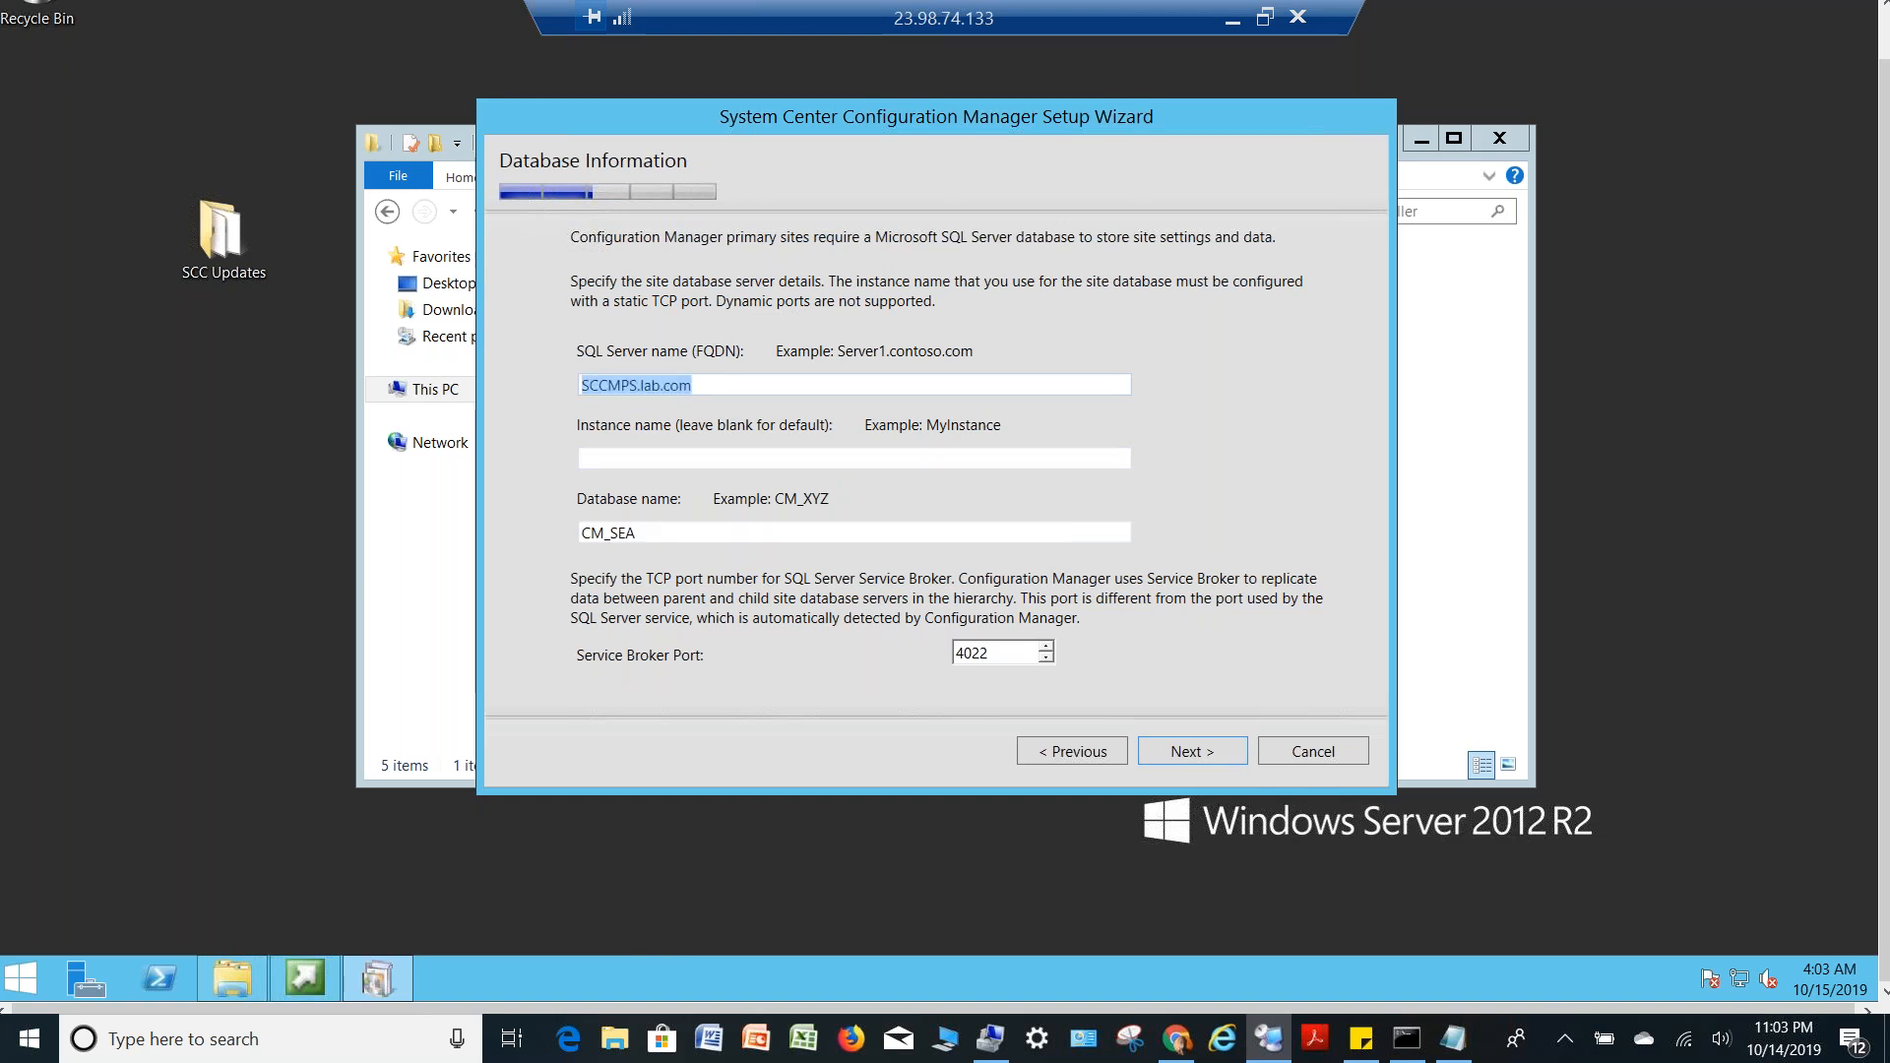
text(Database)
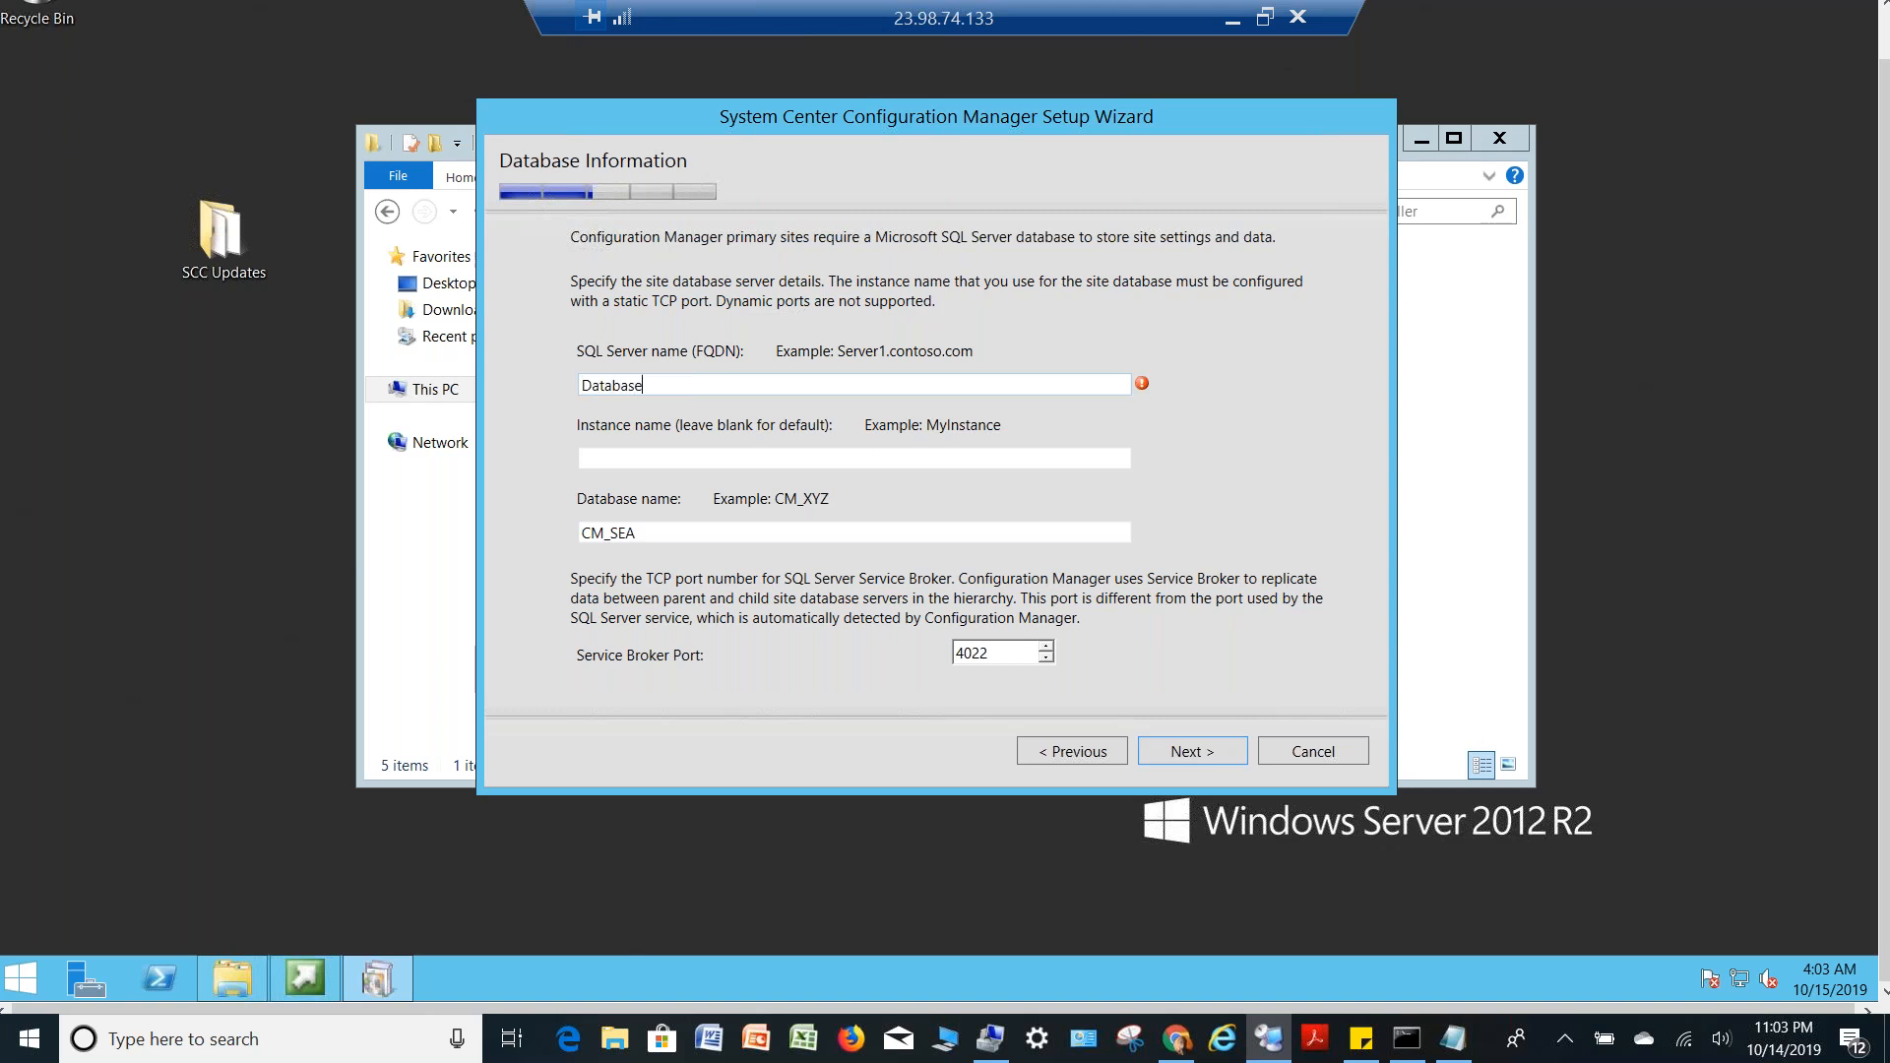
text(.lab.com)
drag(638, 534, 608, 534)
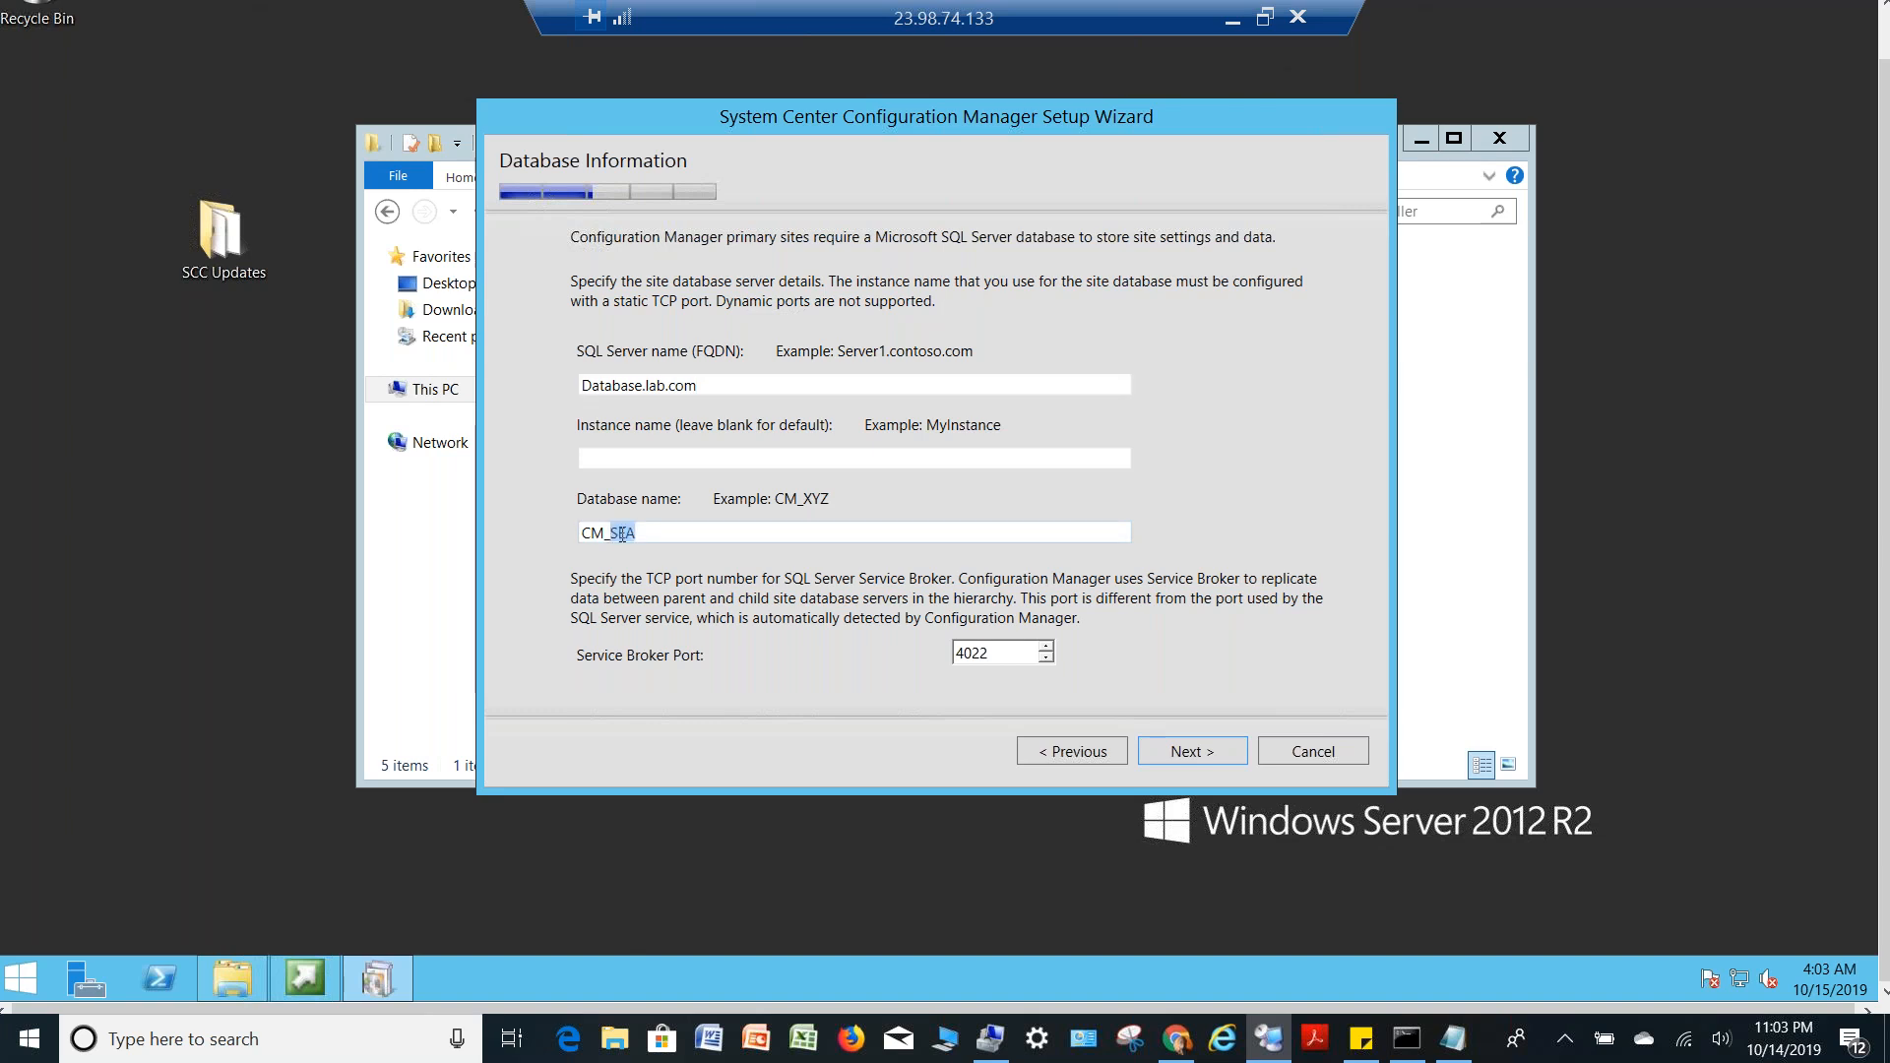
click(619, 534)
double_click(996, 654)
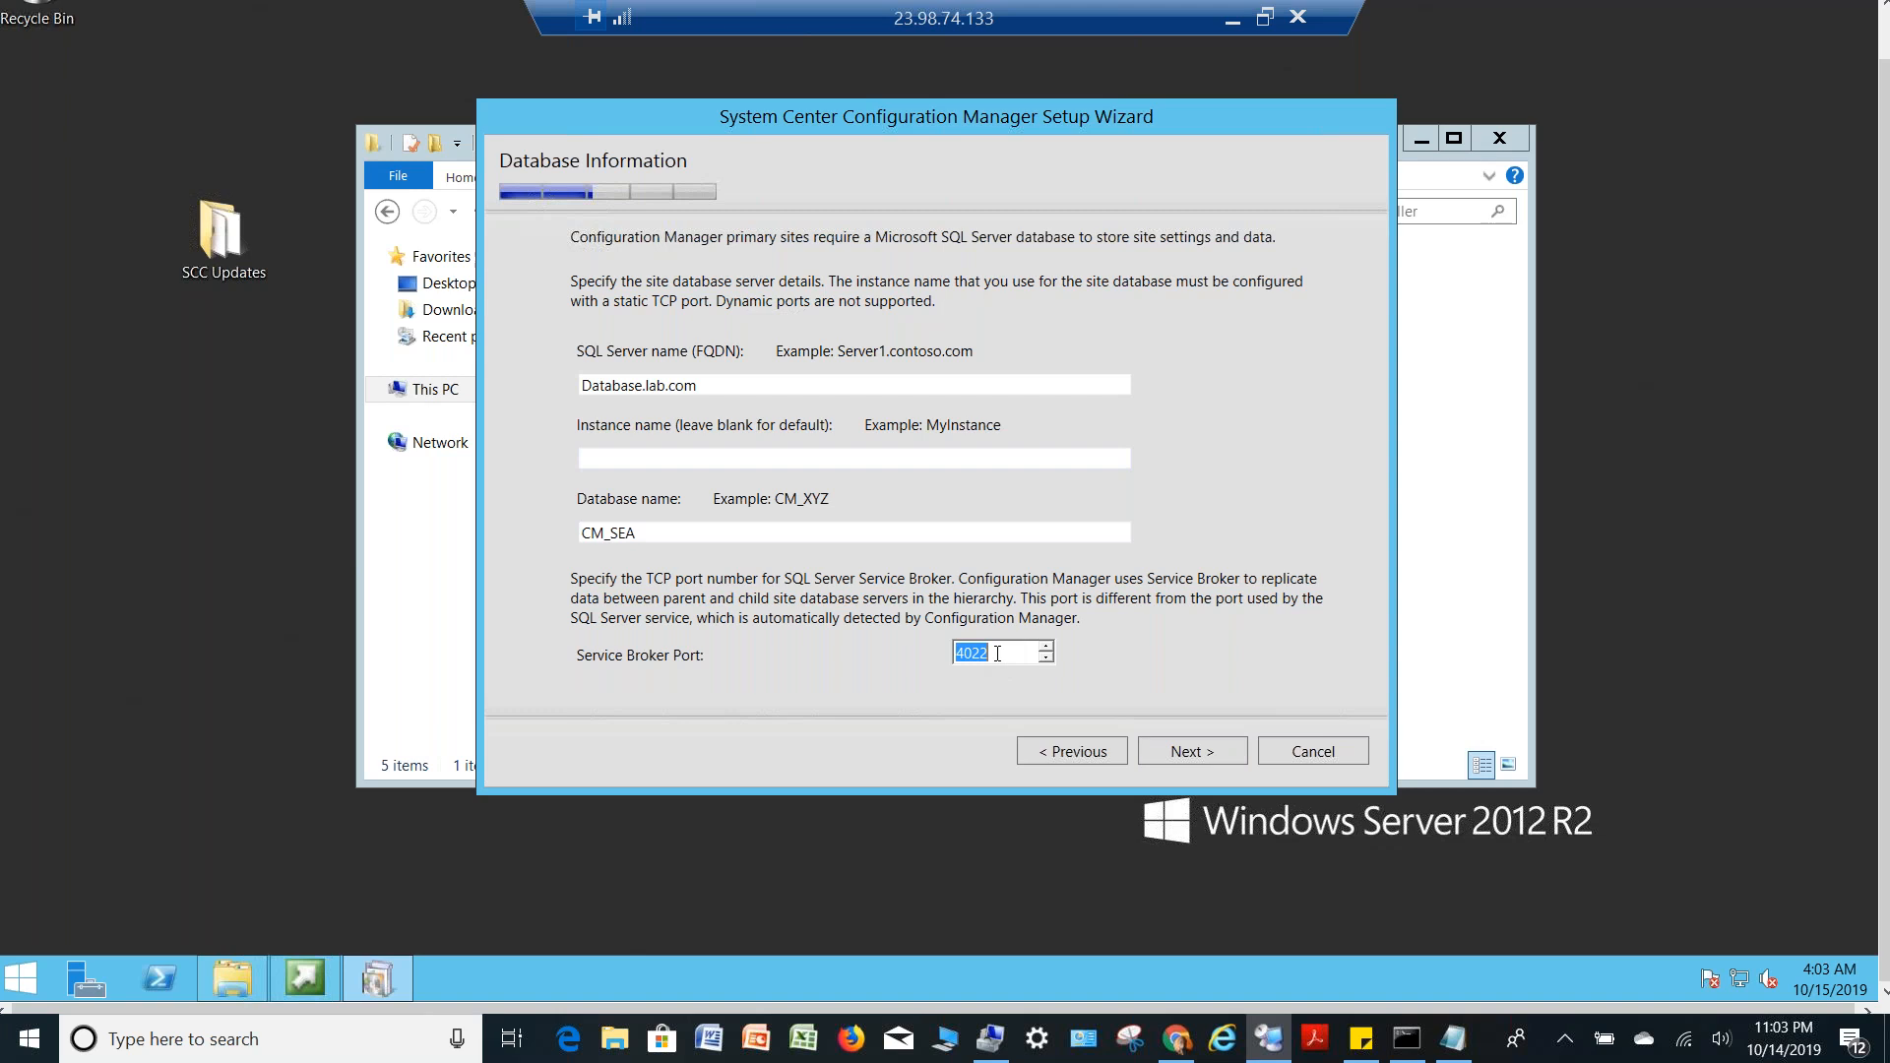
click(1205, 750)
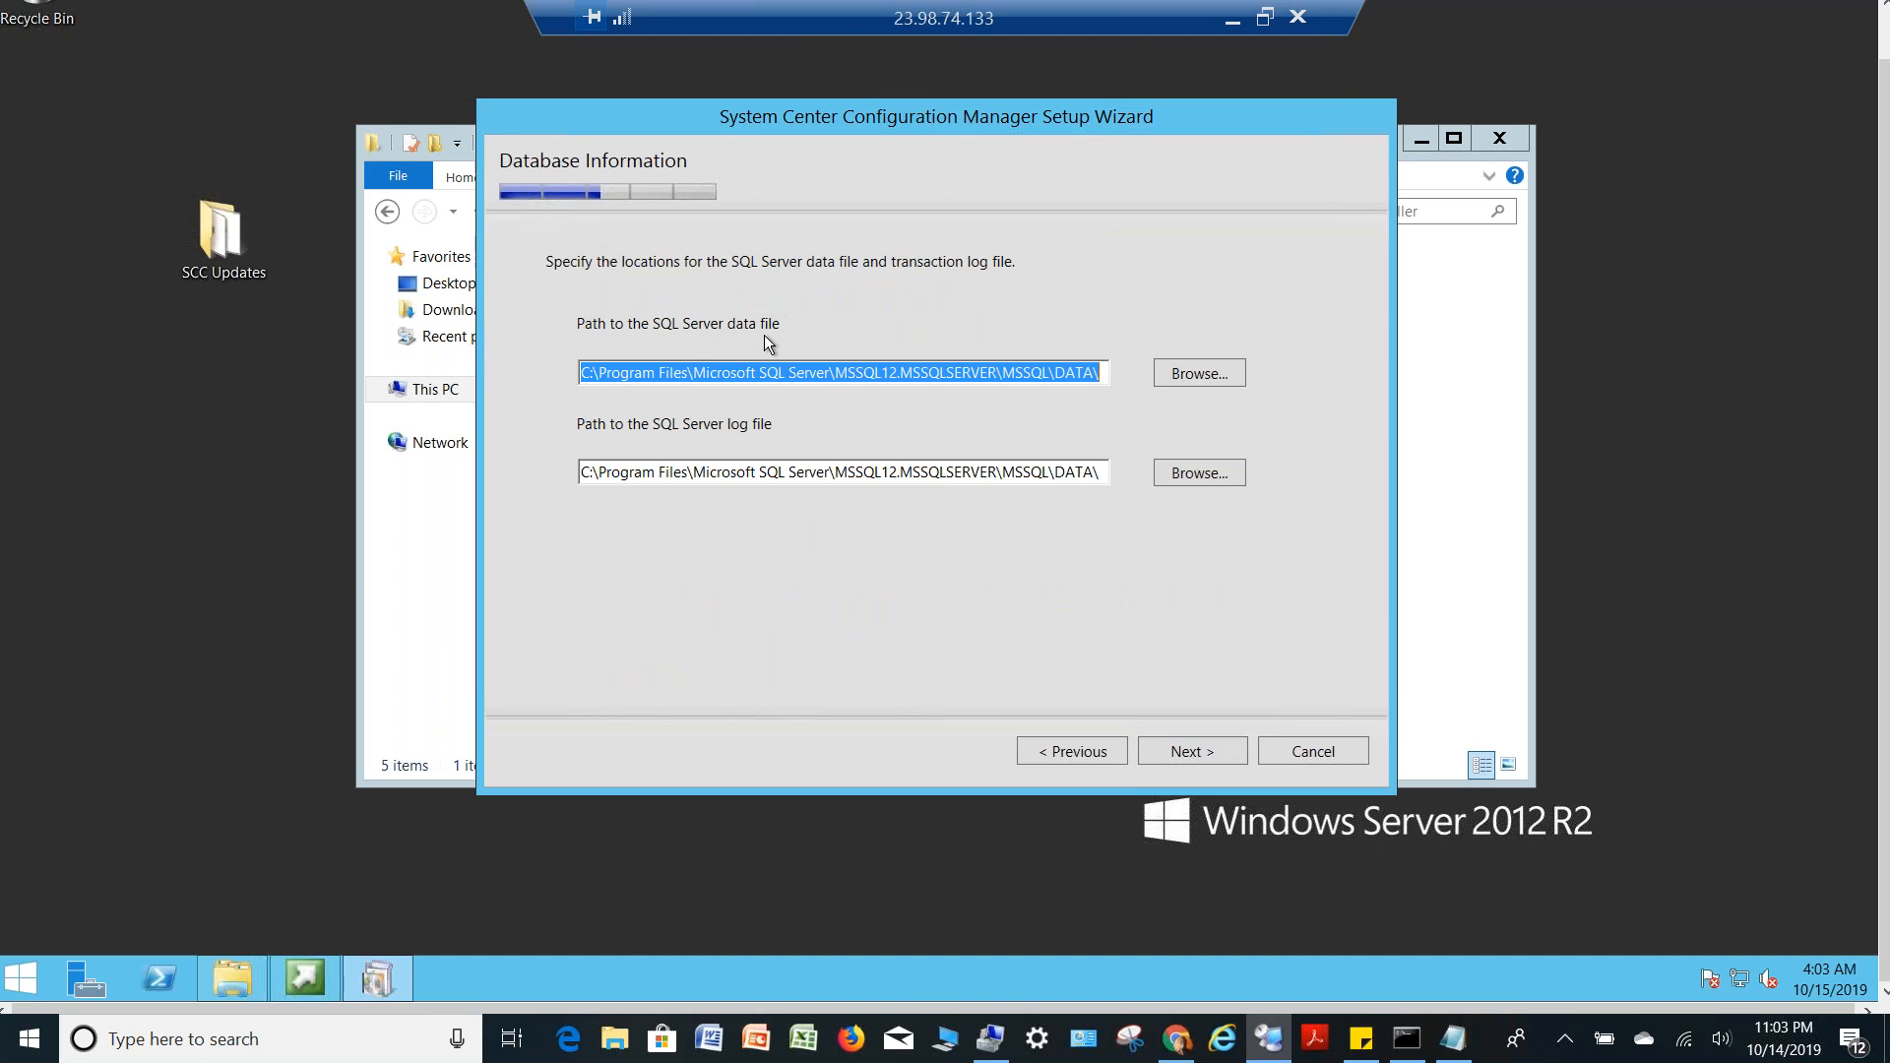
click(1218, 753)
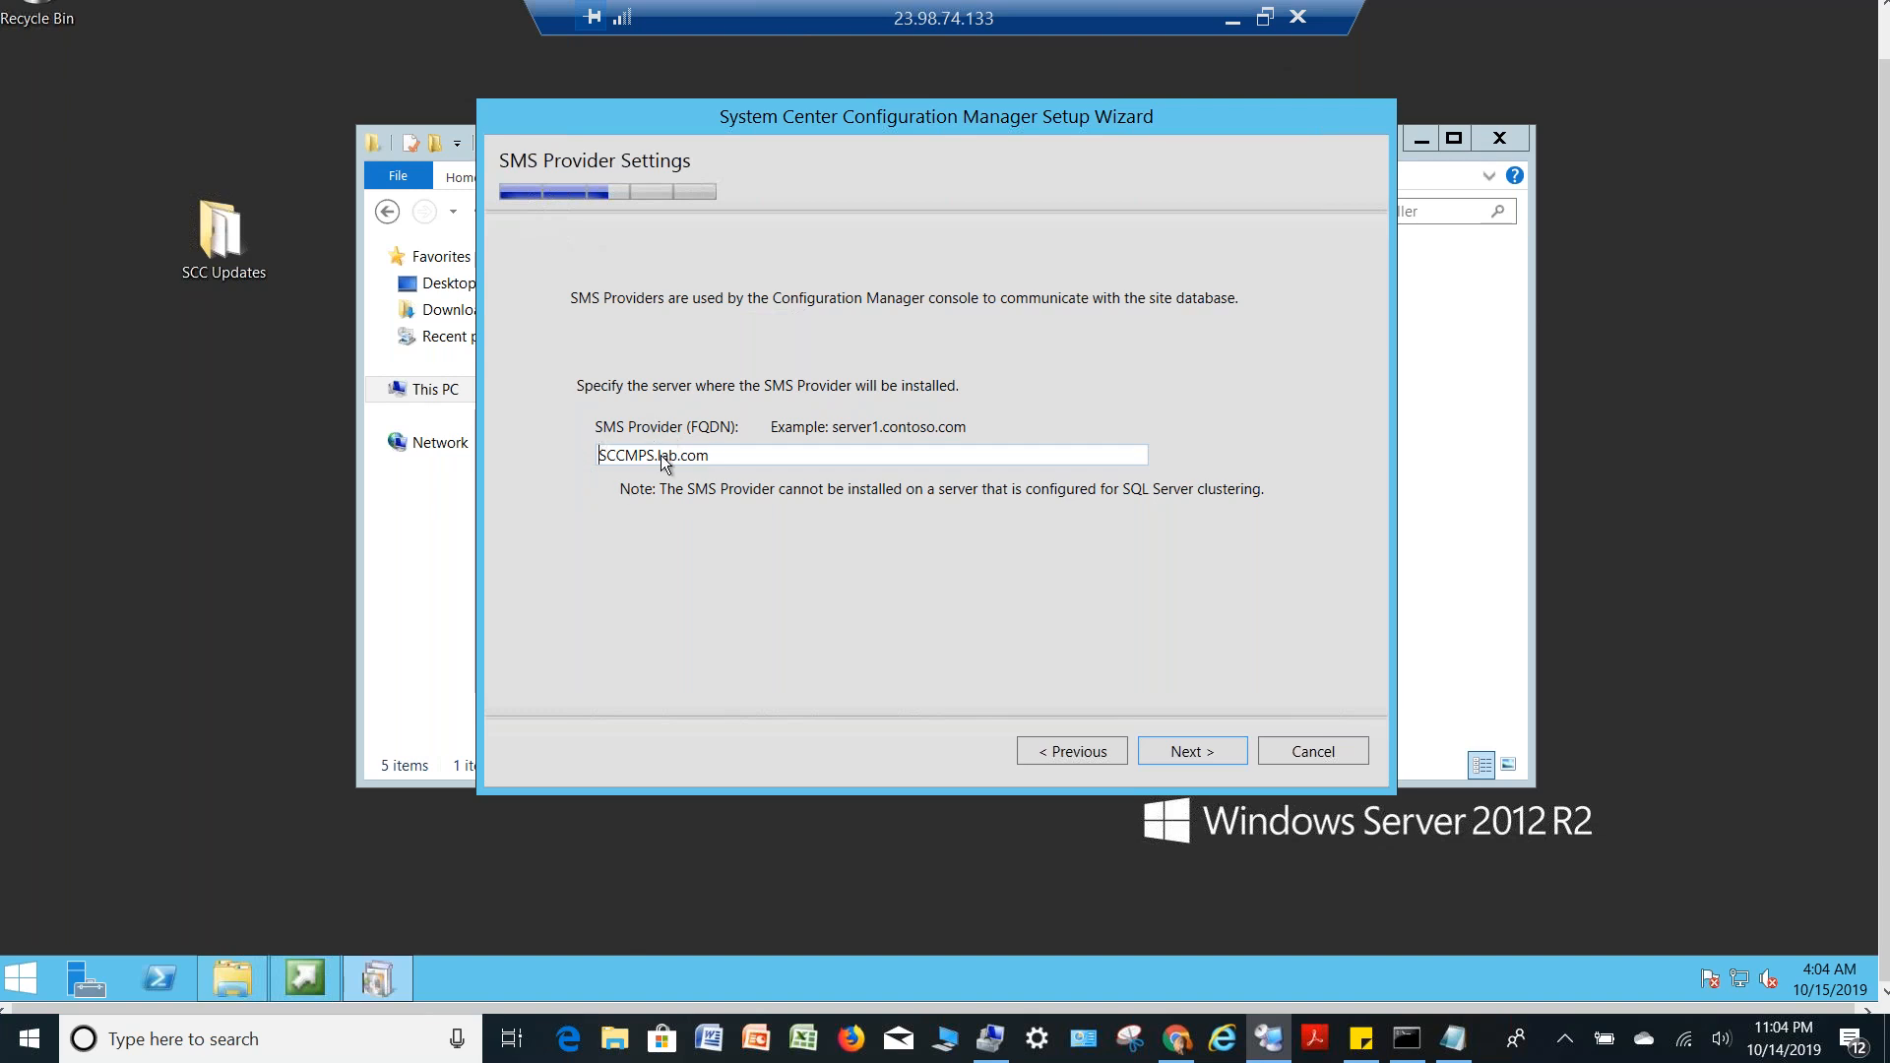
Keep SCCMPS.lab.com as the SMS Provider, choose to configure the communication method on each site system role, and continue to Site System Roles
click(1198, 761)
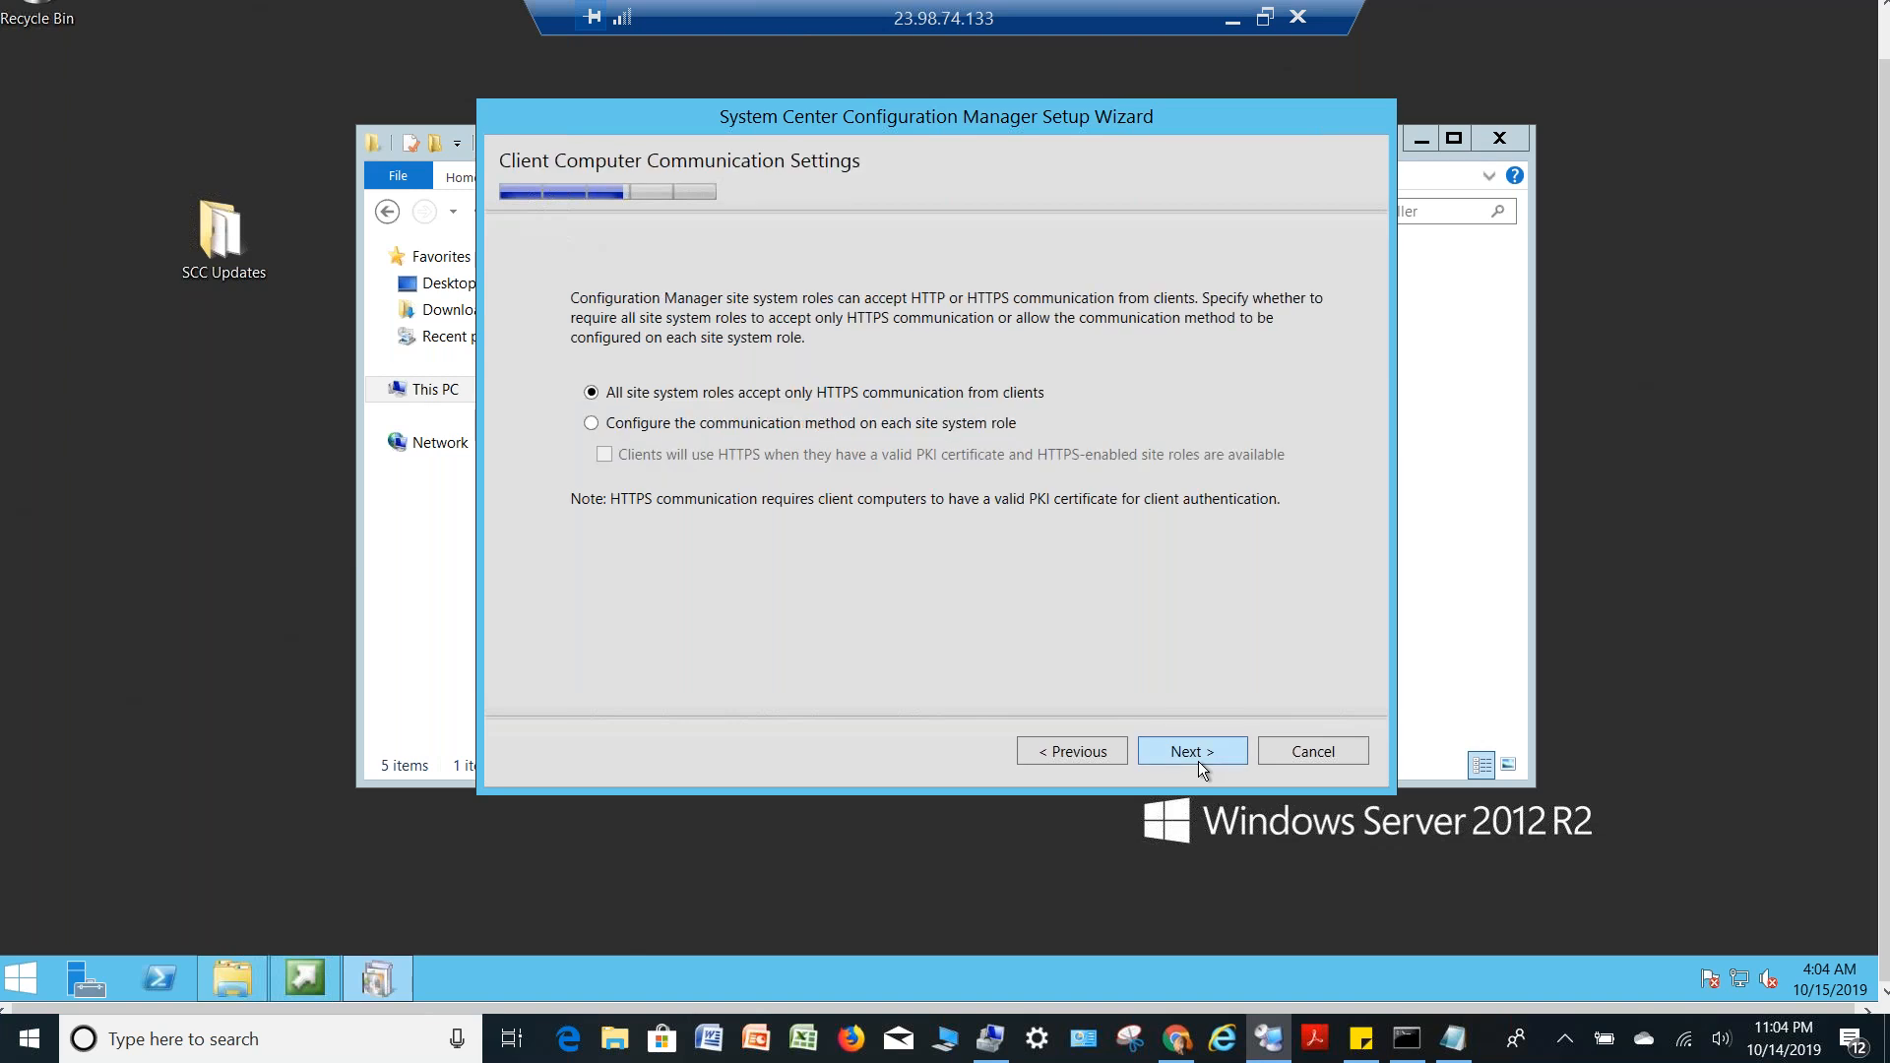
click(757, 429)
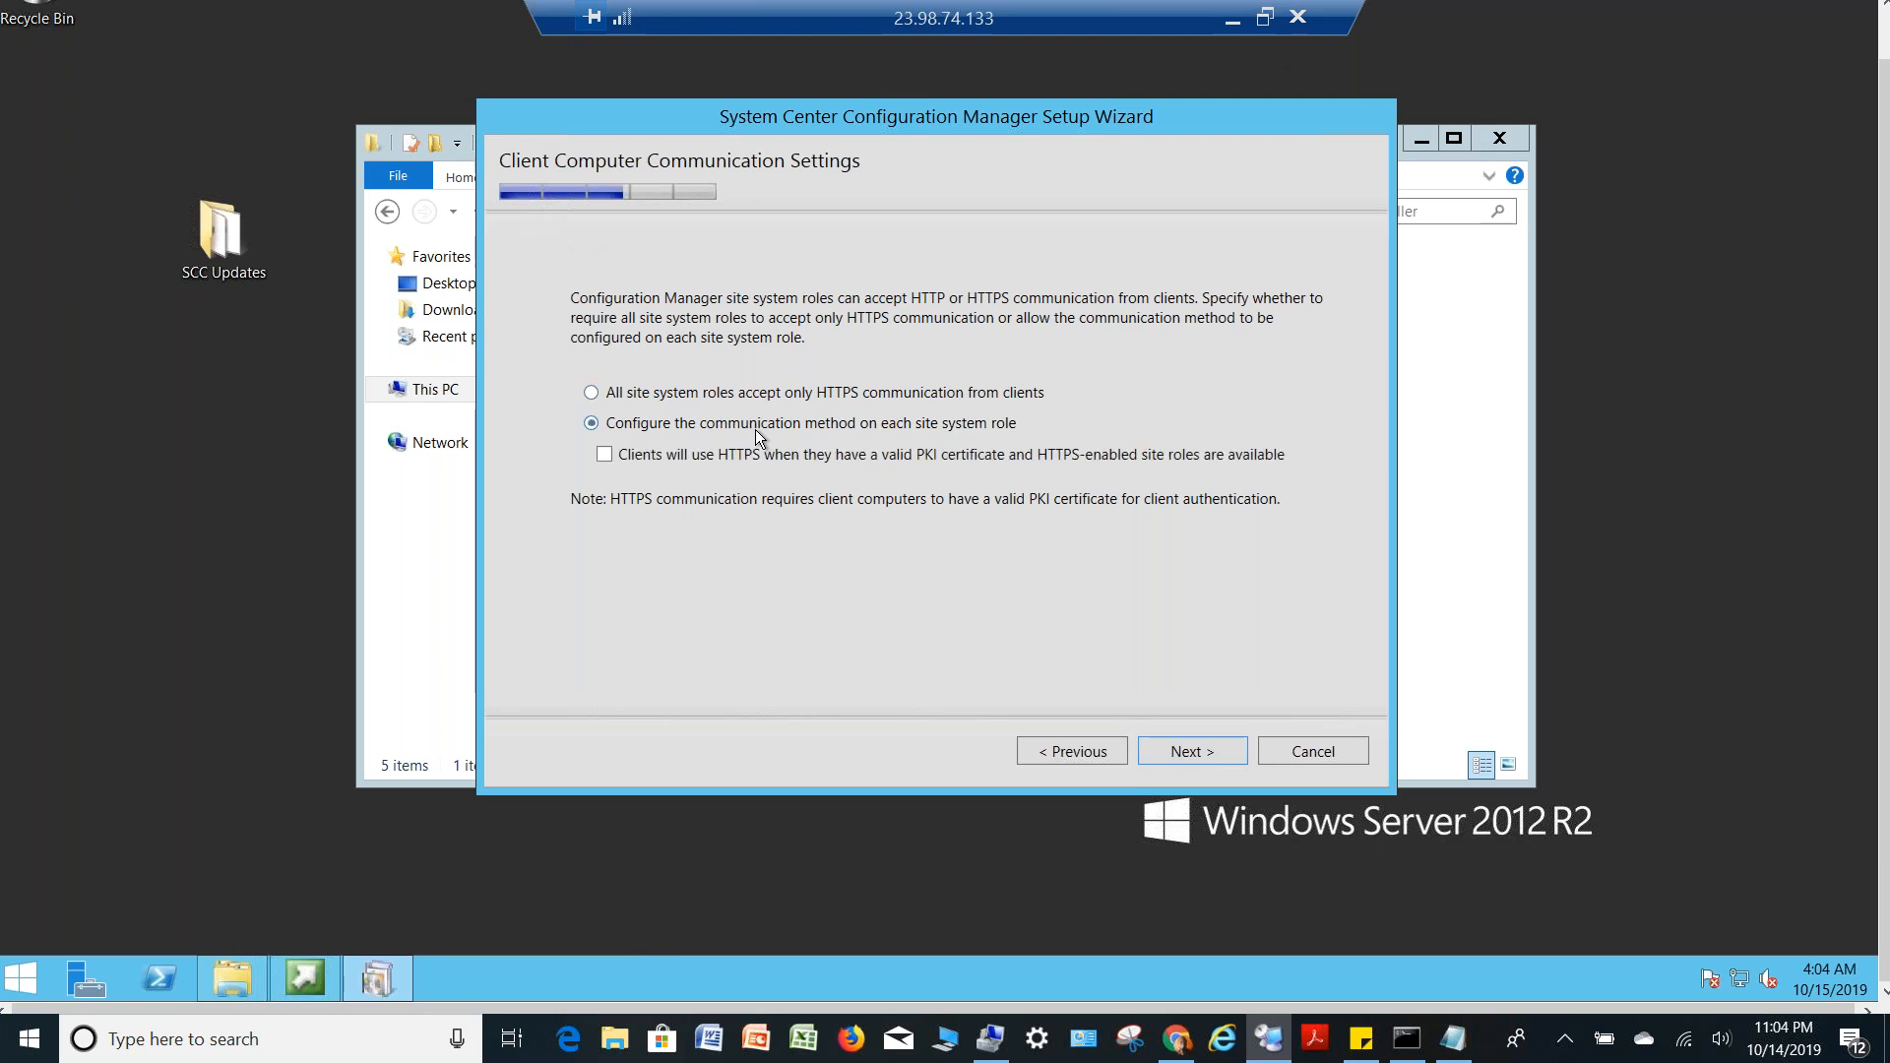
click(657, 392)
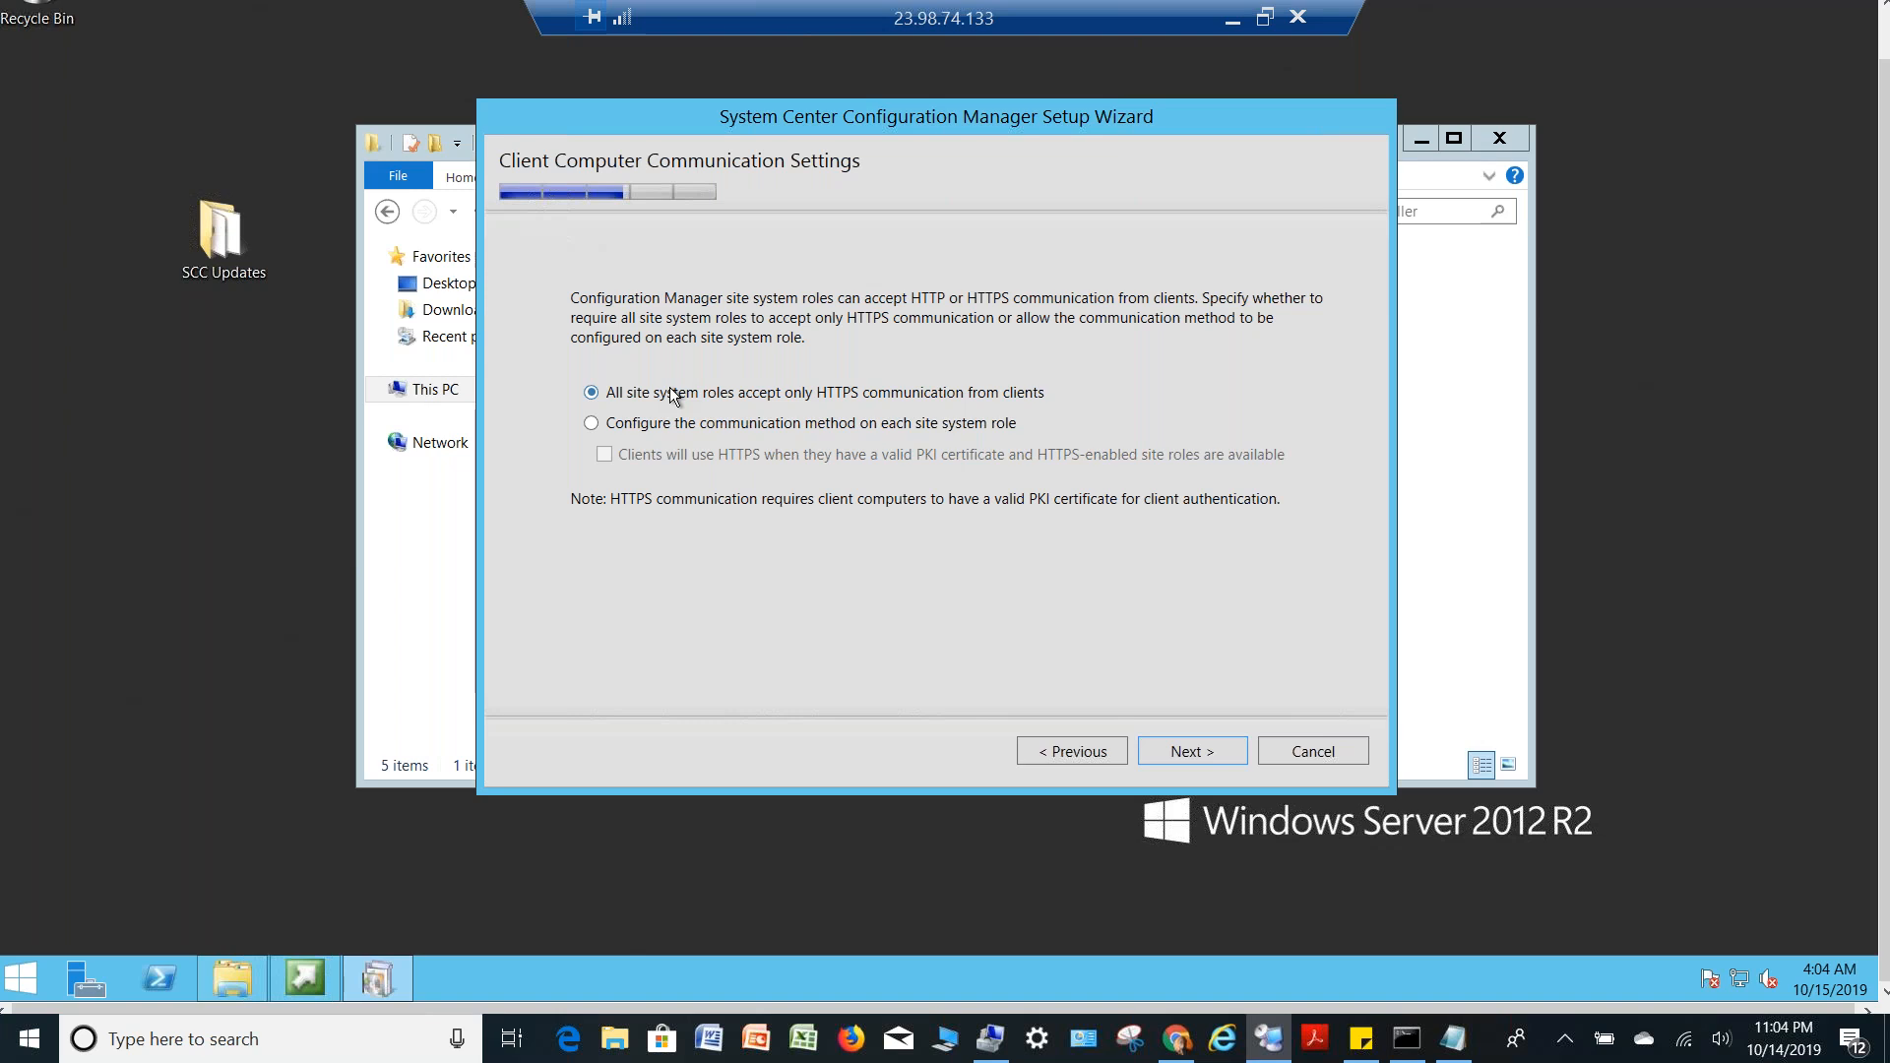
click(666, 426)
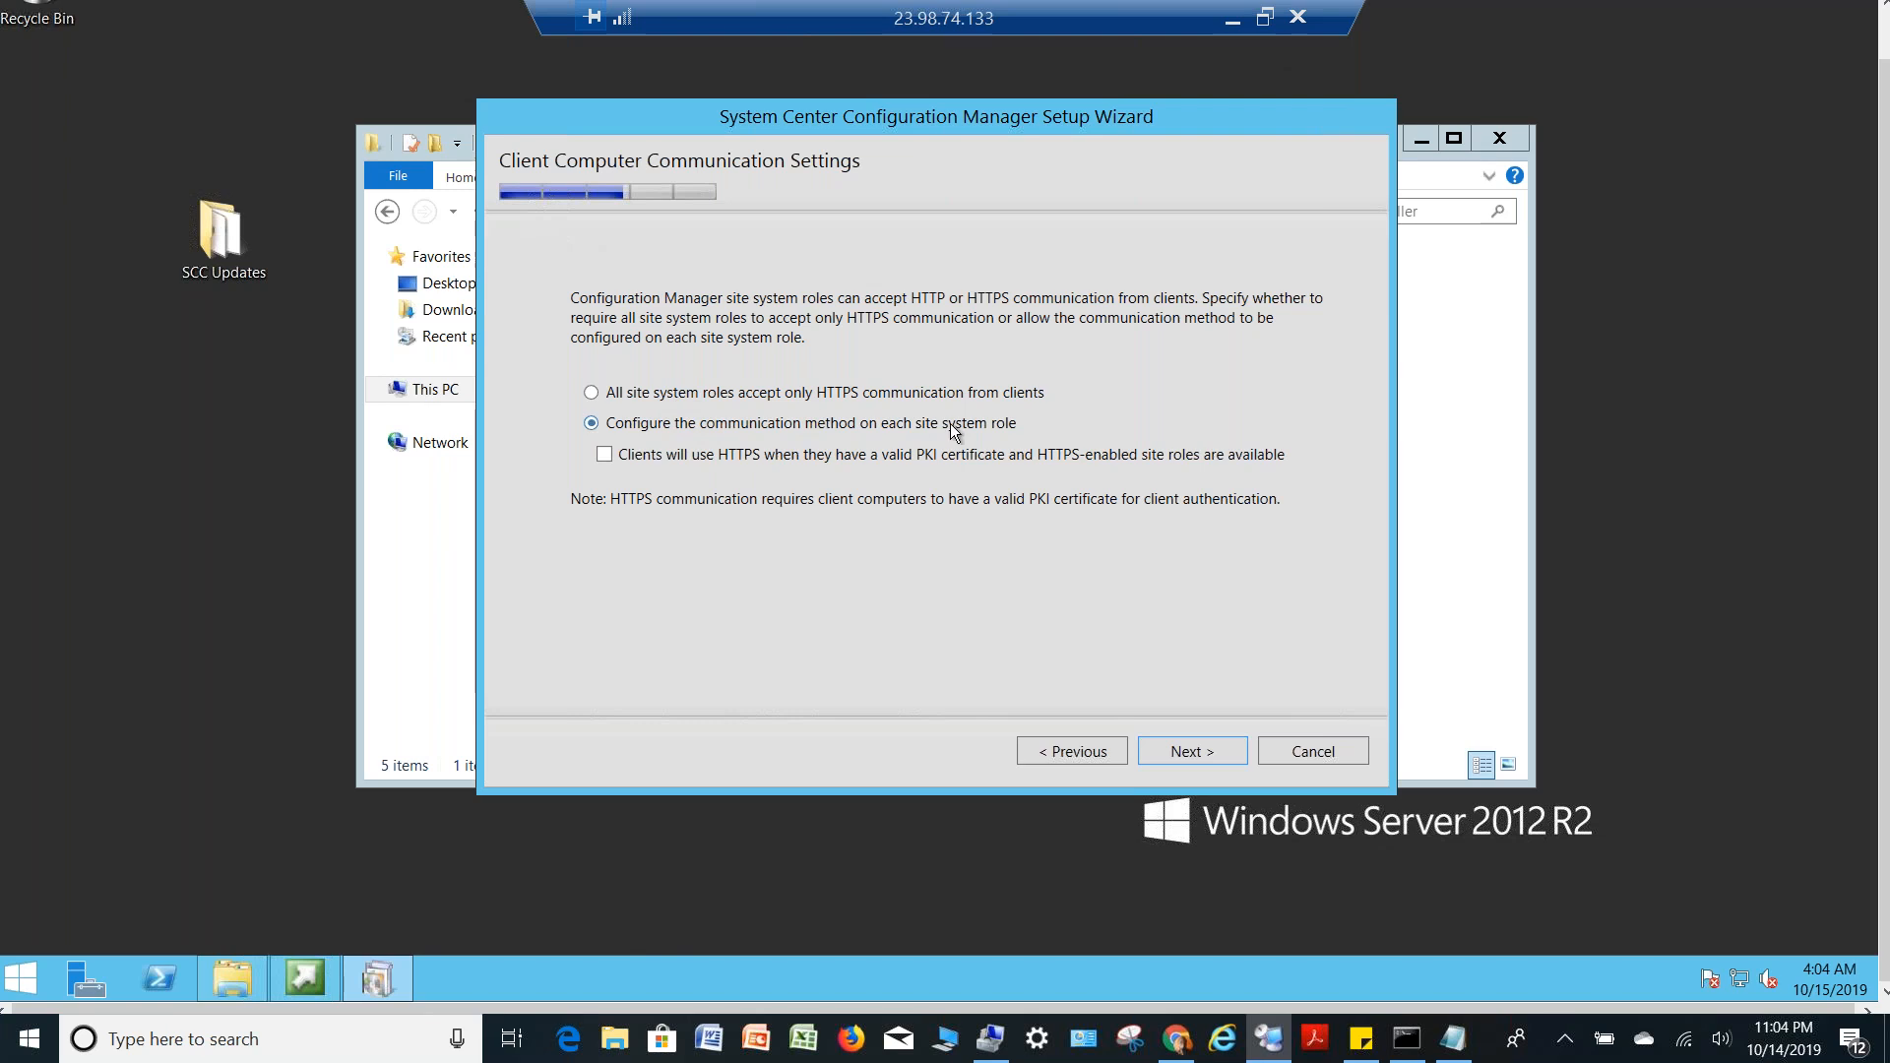
click(1183, 748)
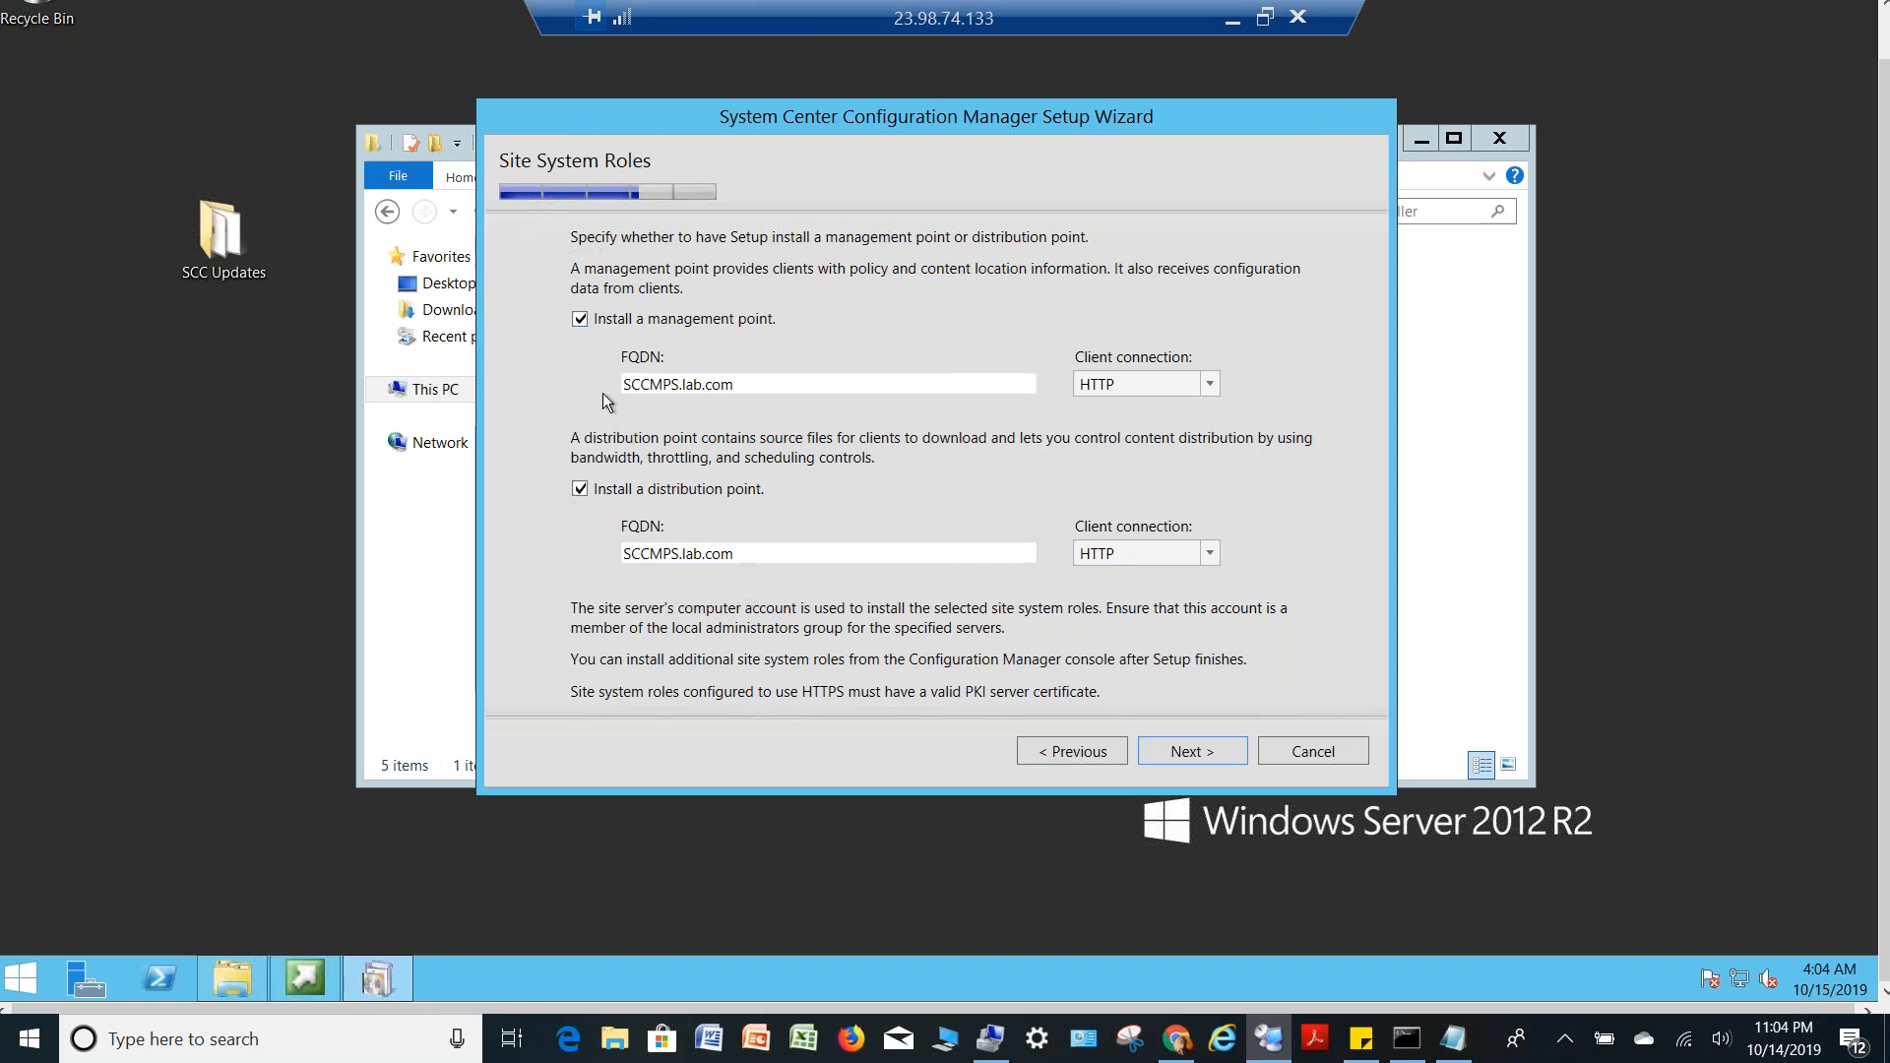
Accept the management, distribution and service connection points on SCCMPS.lab.com, and start the prerequisite check from the settings summary
click(1213, 748)
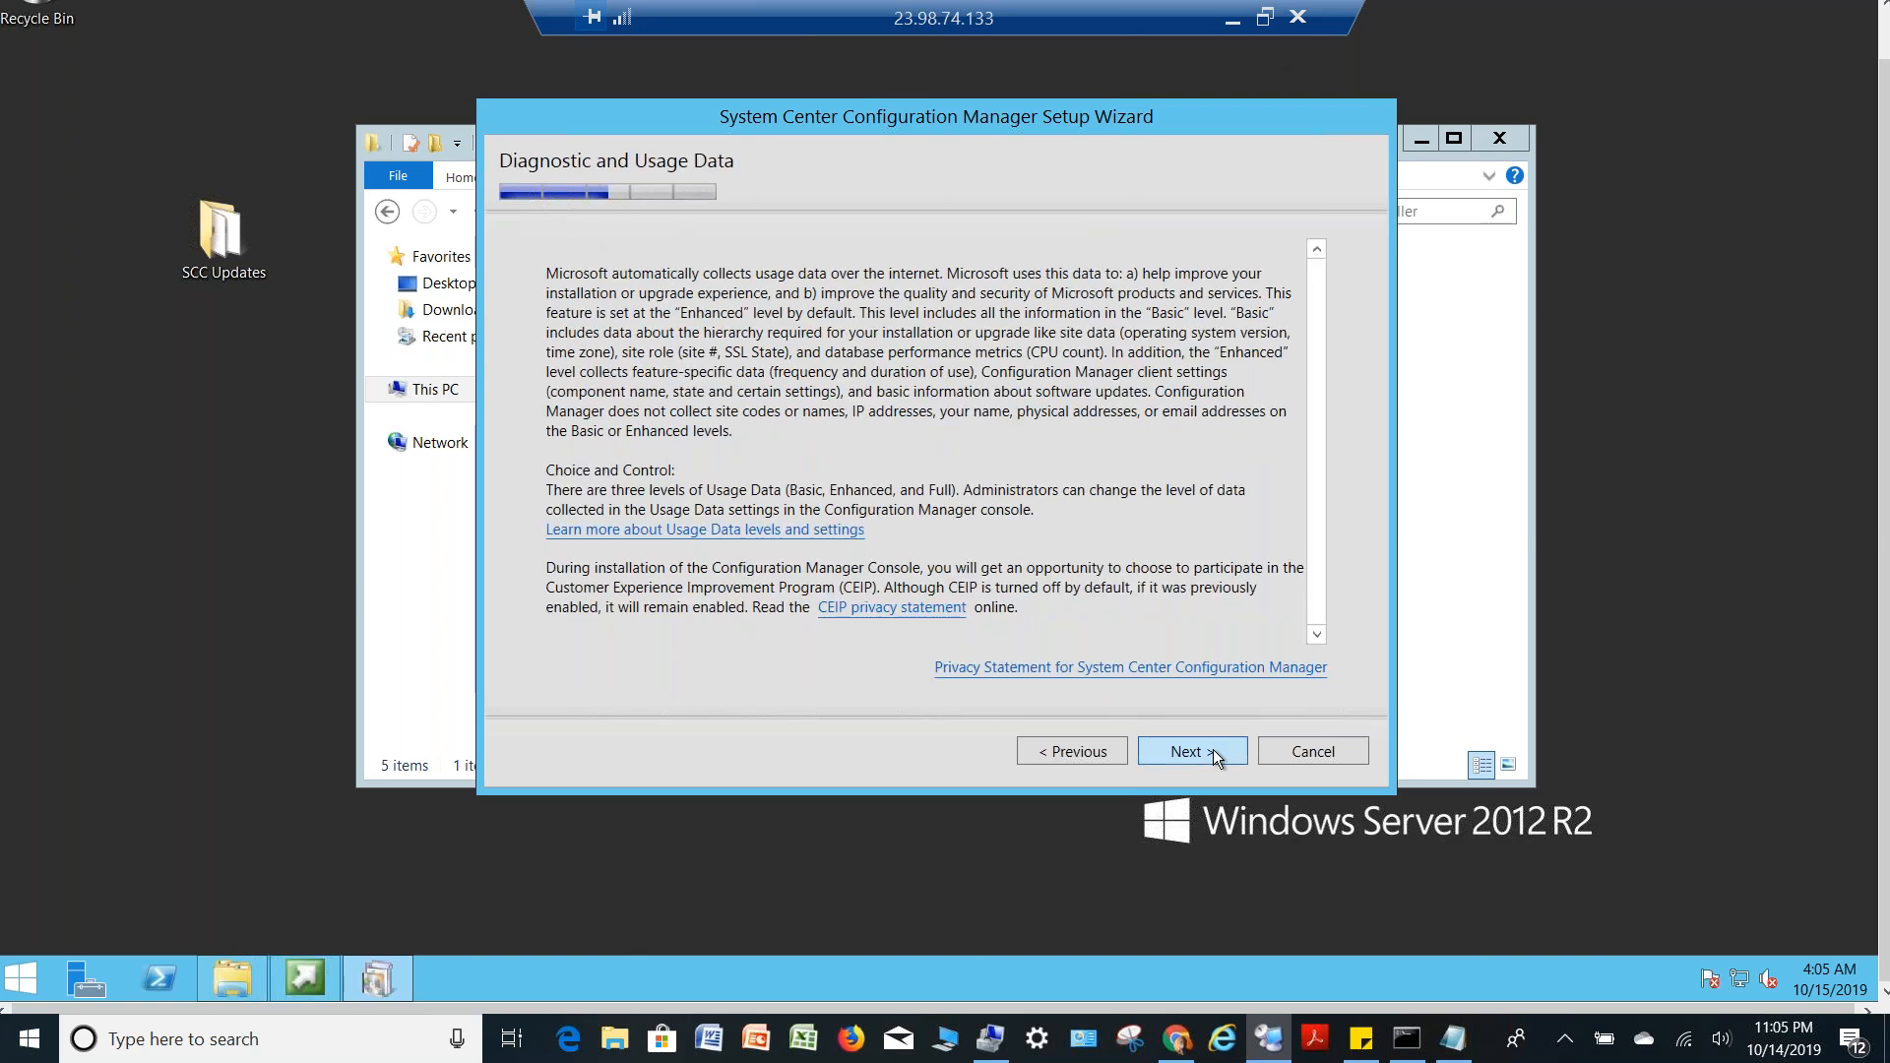
click(1213, 748)
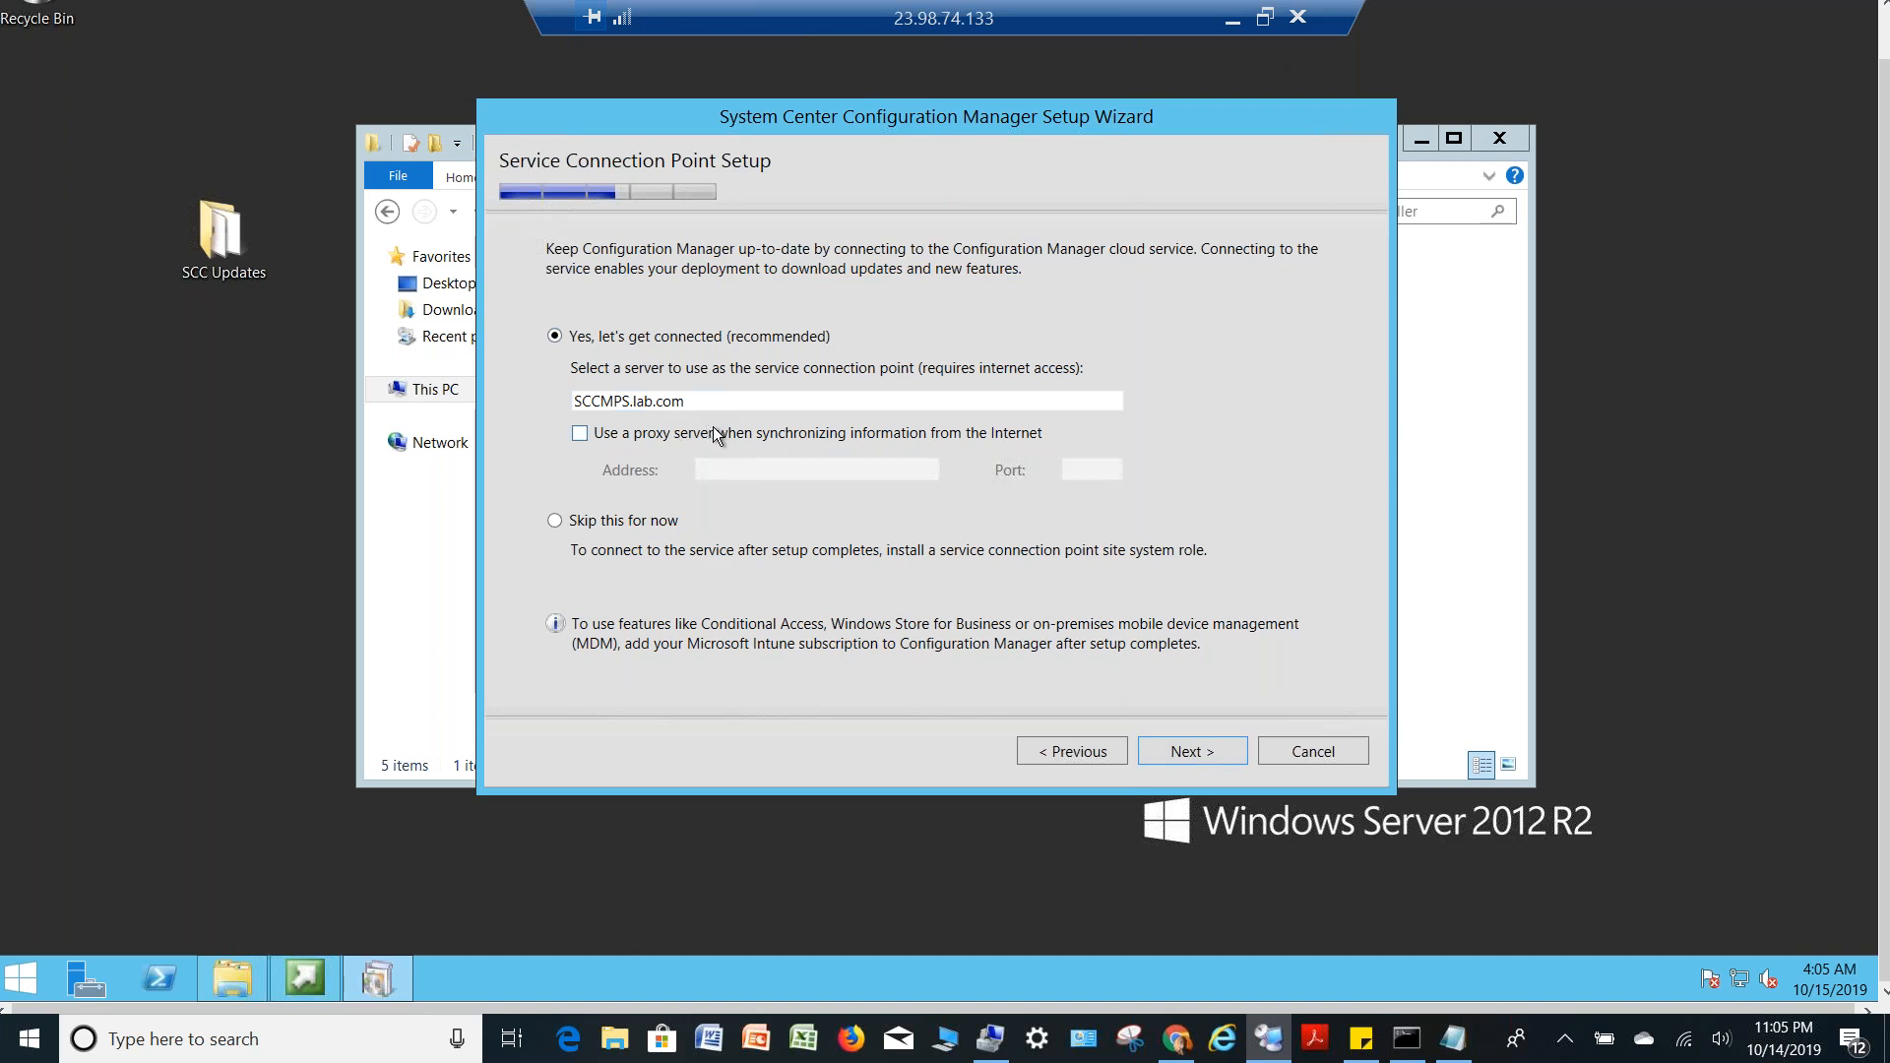
click(1208, 756)
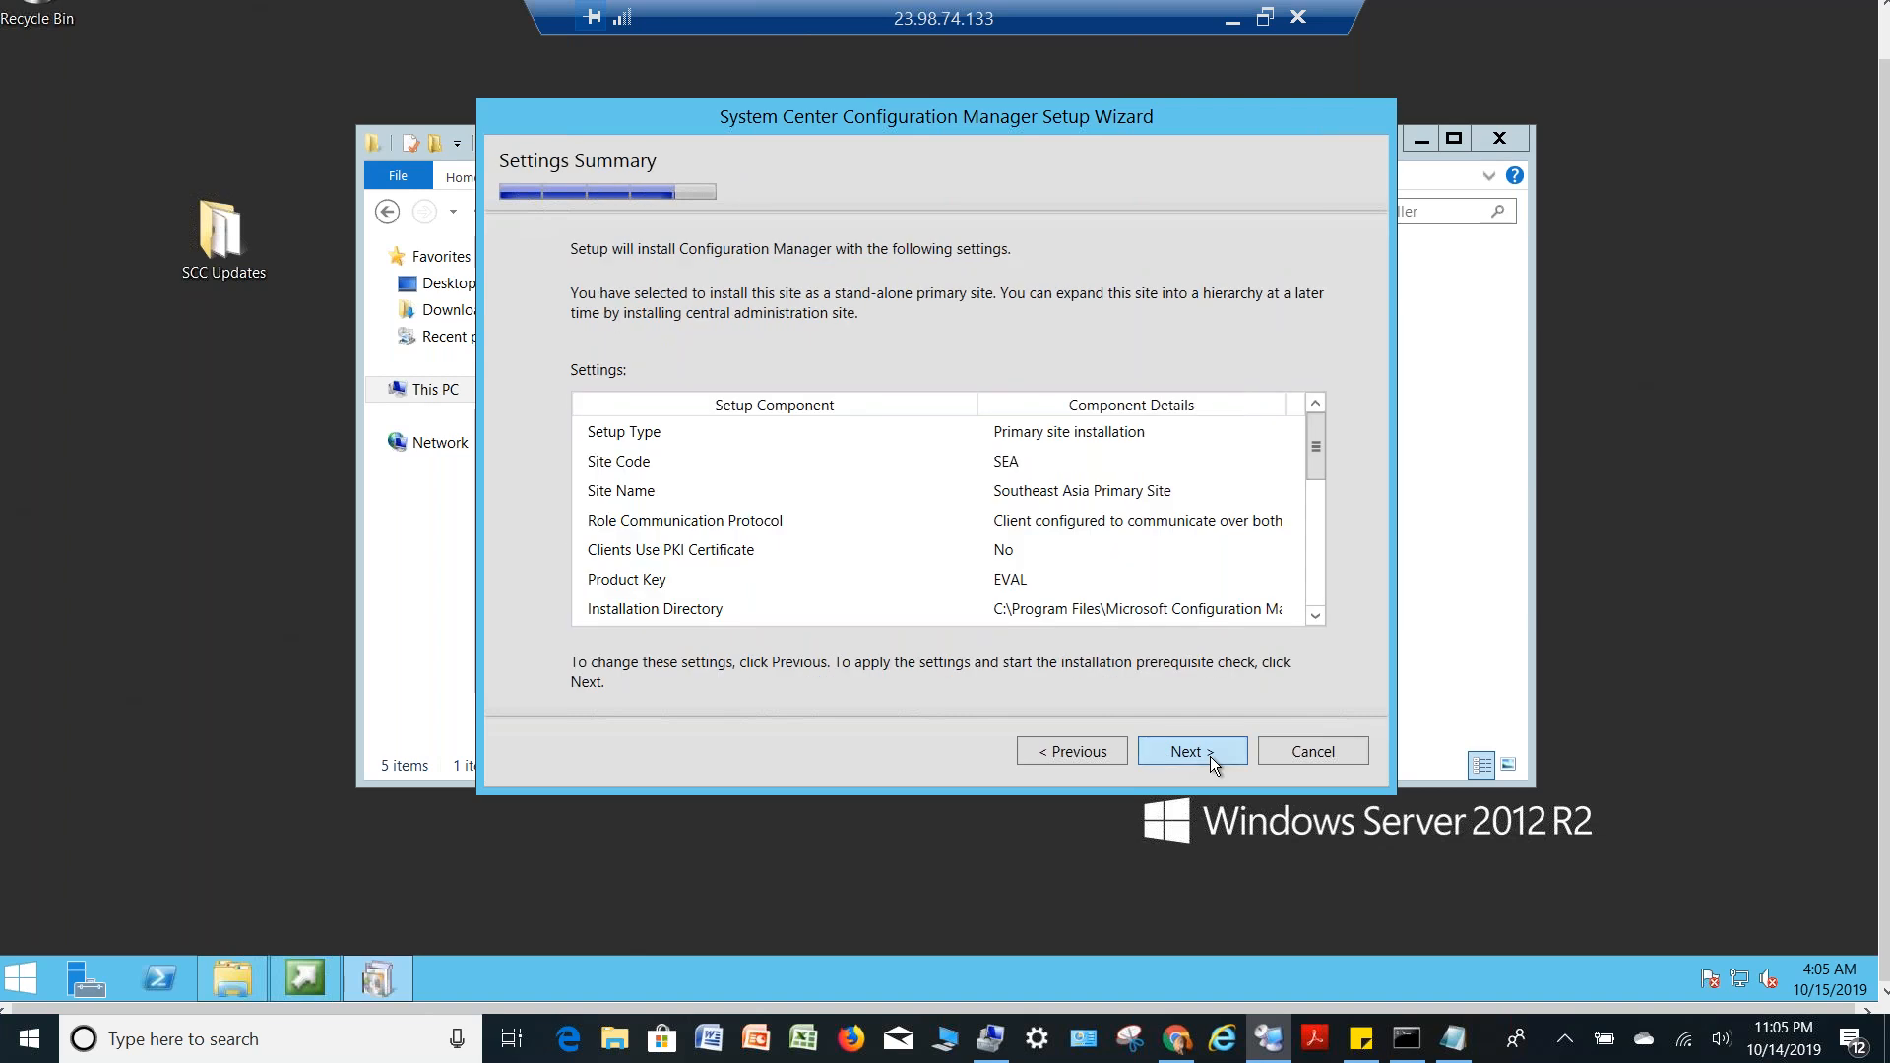
click(1208, 756)
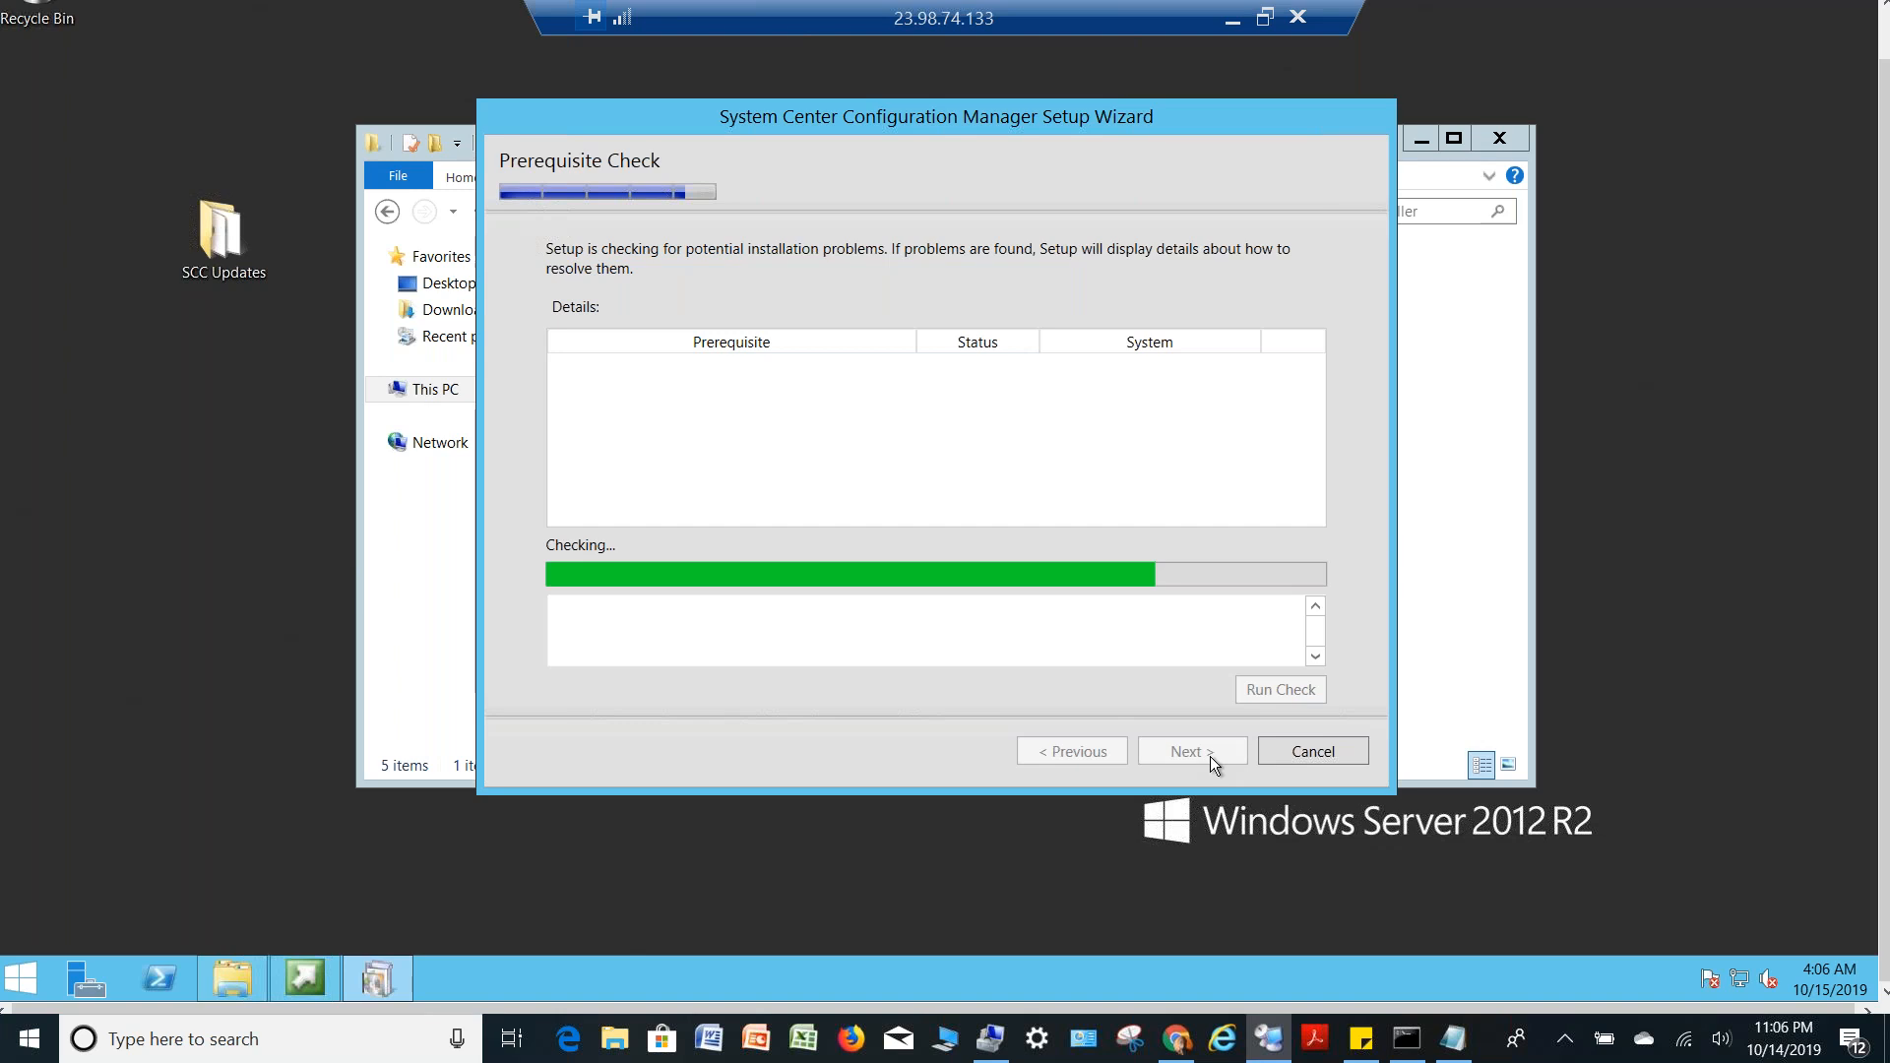
Switch to Notepad, add the line "7. Take Snapshot of SCCM and DB Server after all prerequisite" to the list, and minimize it
click(1446, 1049)
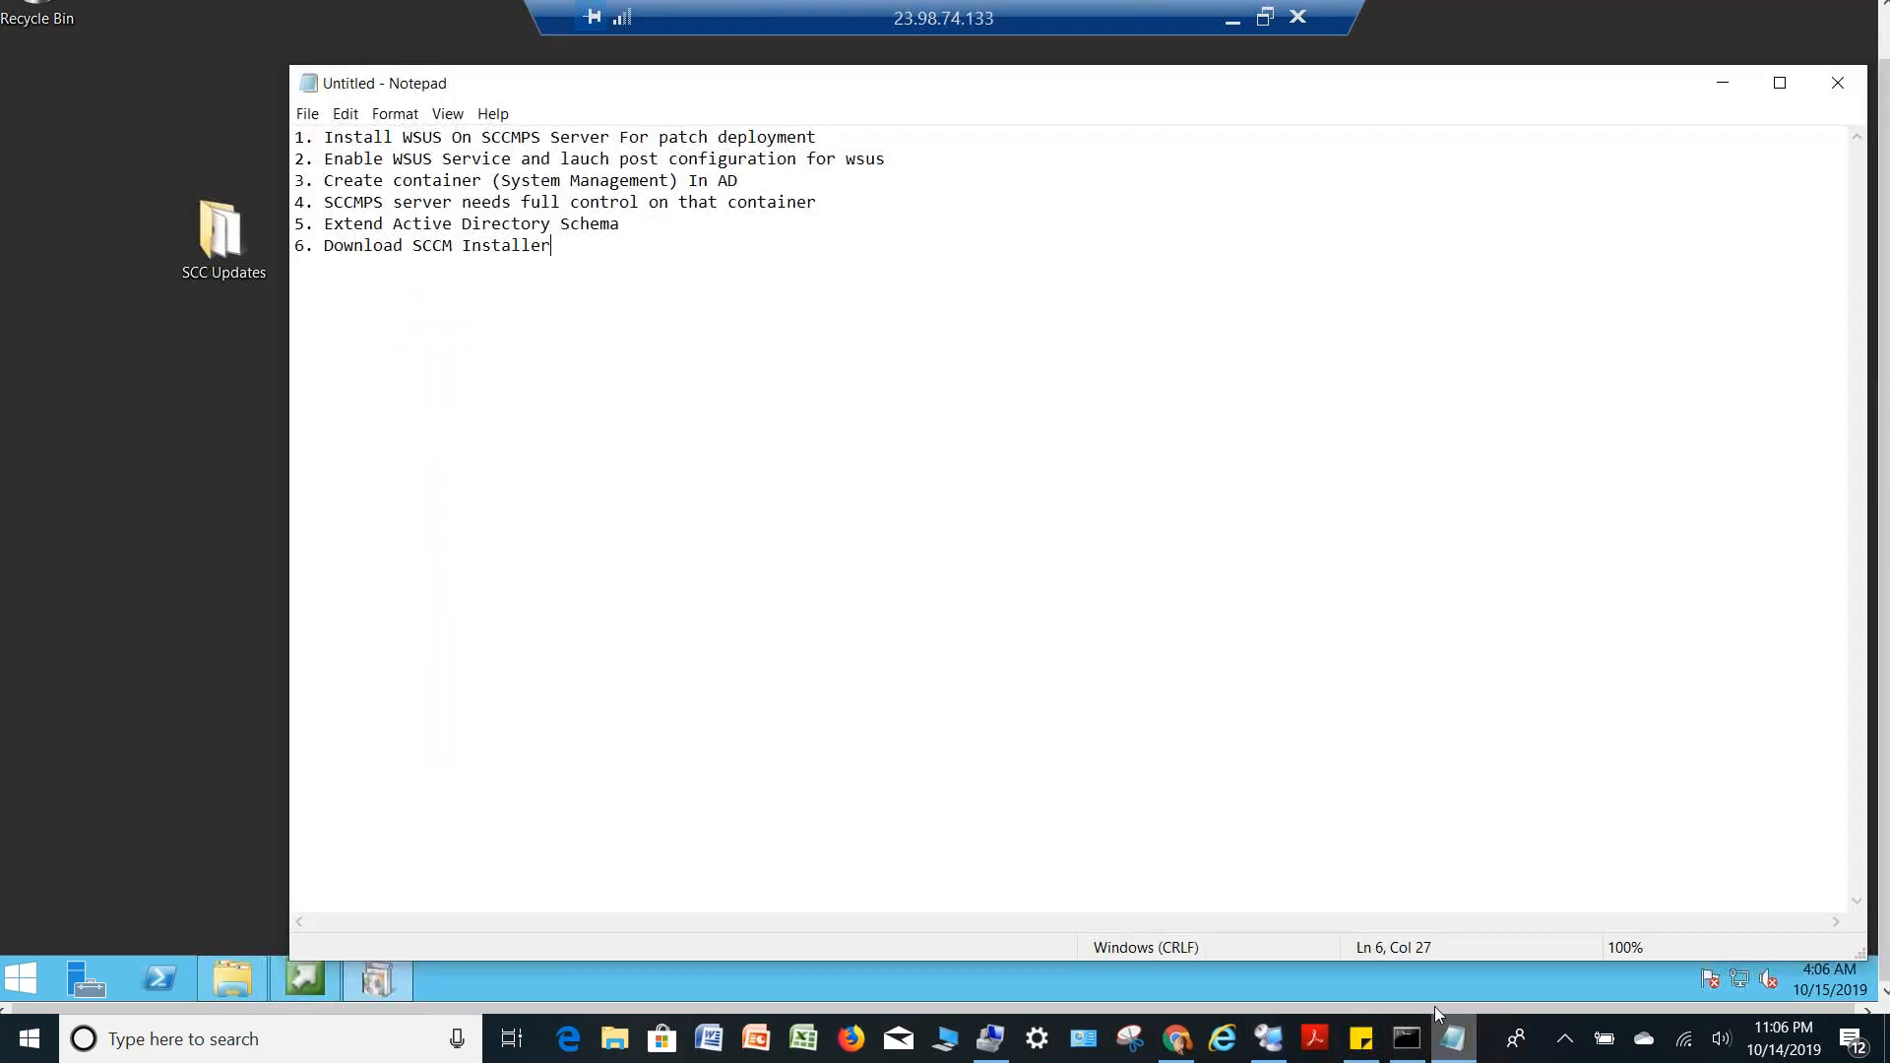
key(Return)
text(7. Take Snapshot of)
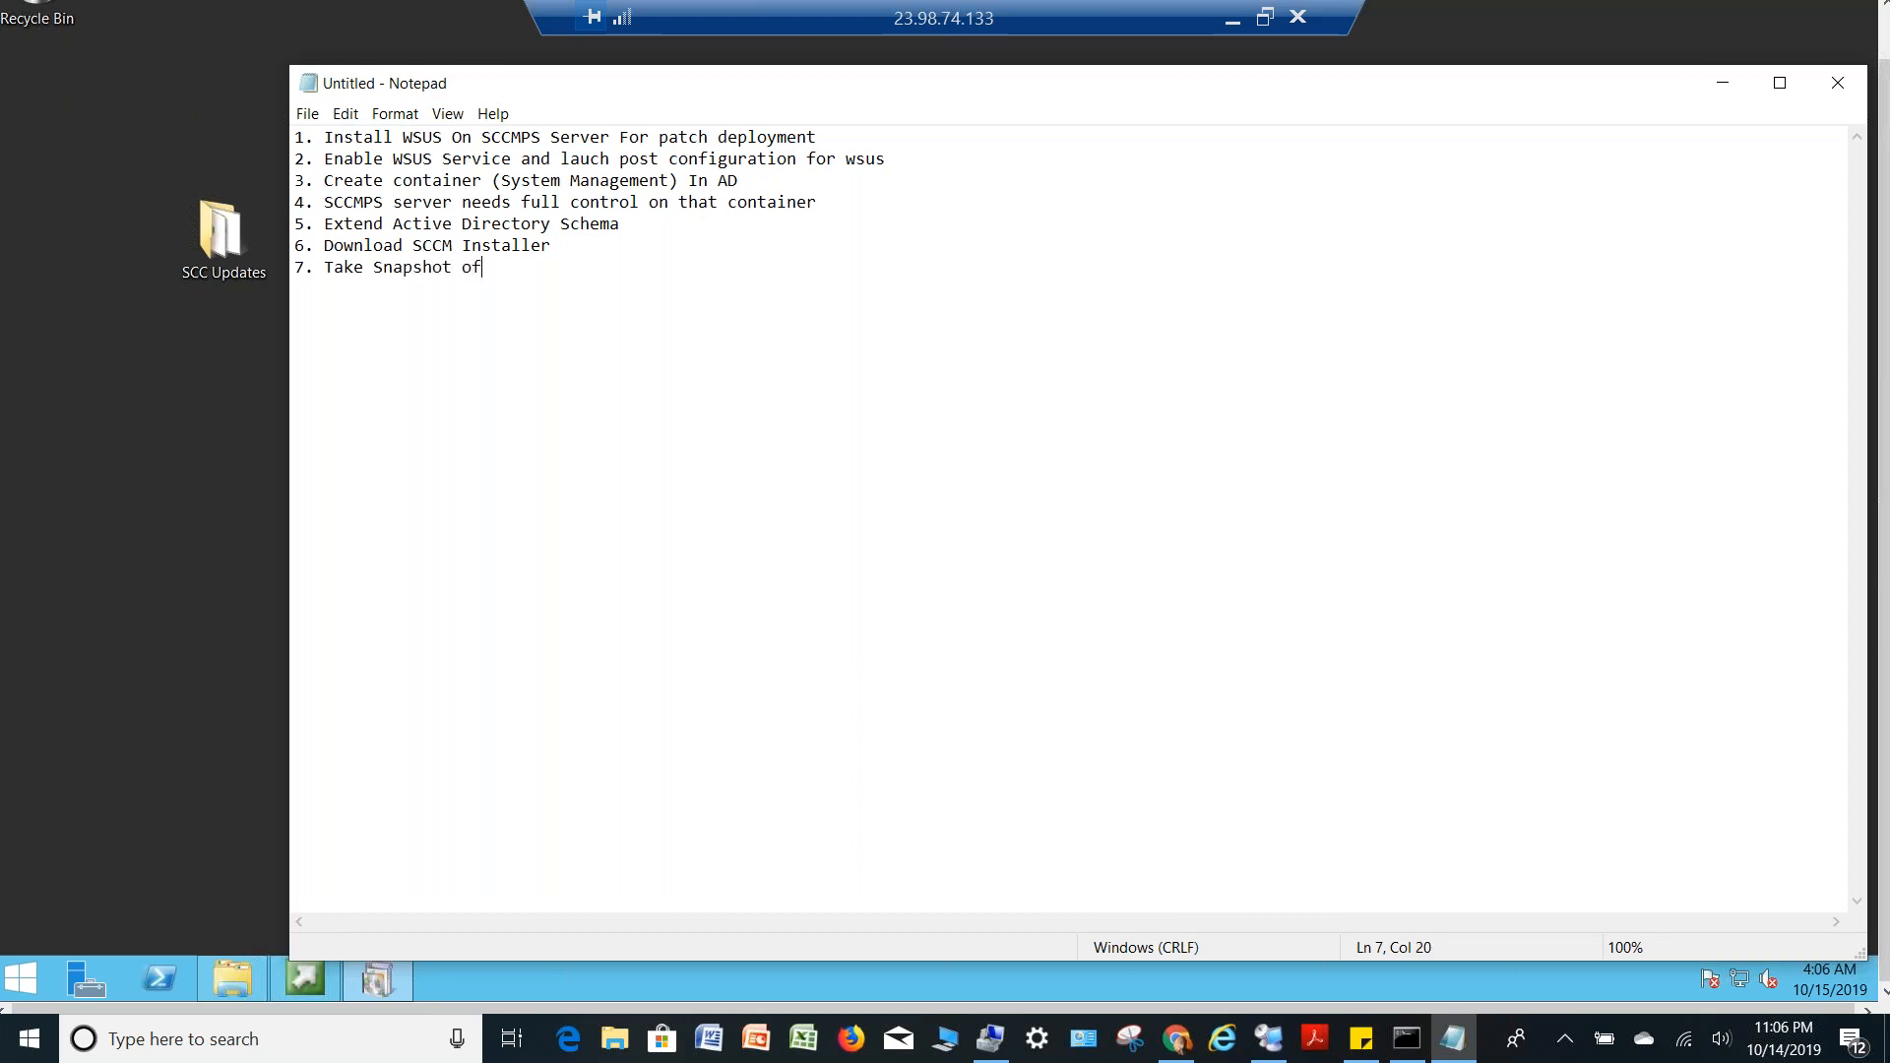
text( SCCM and DB Server after all pr)
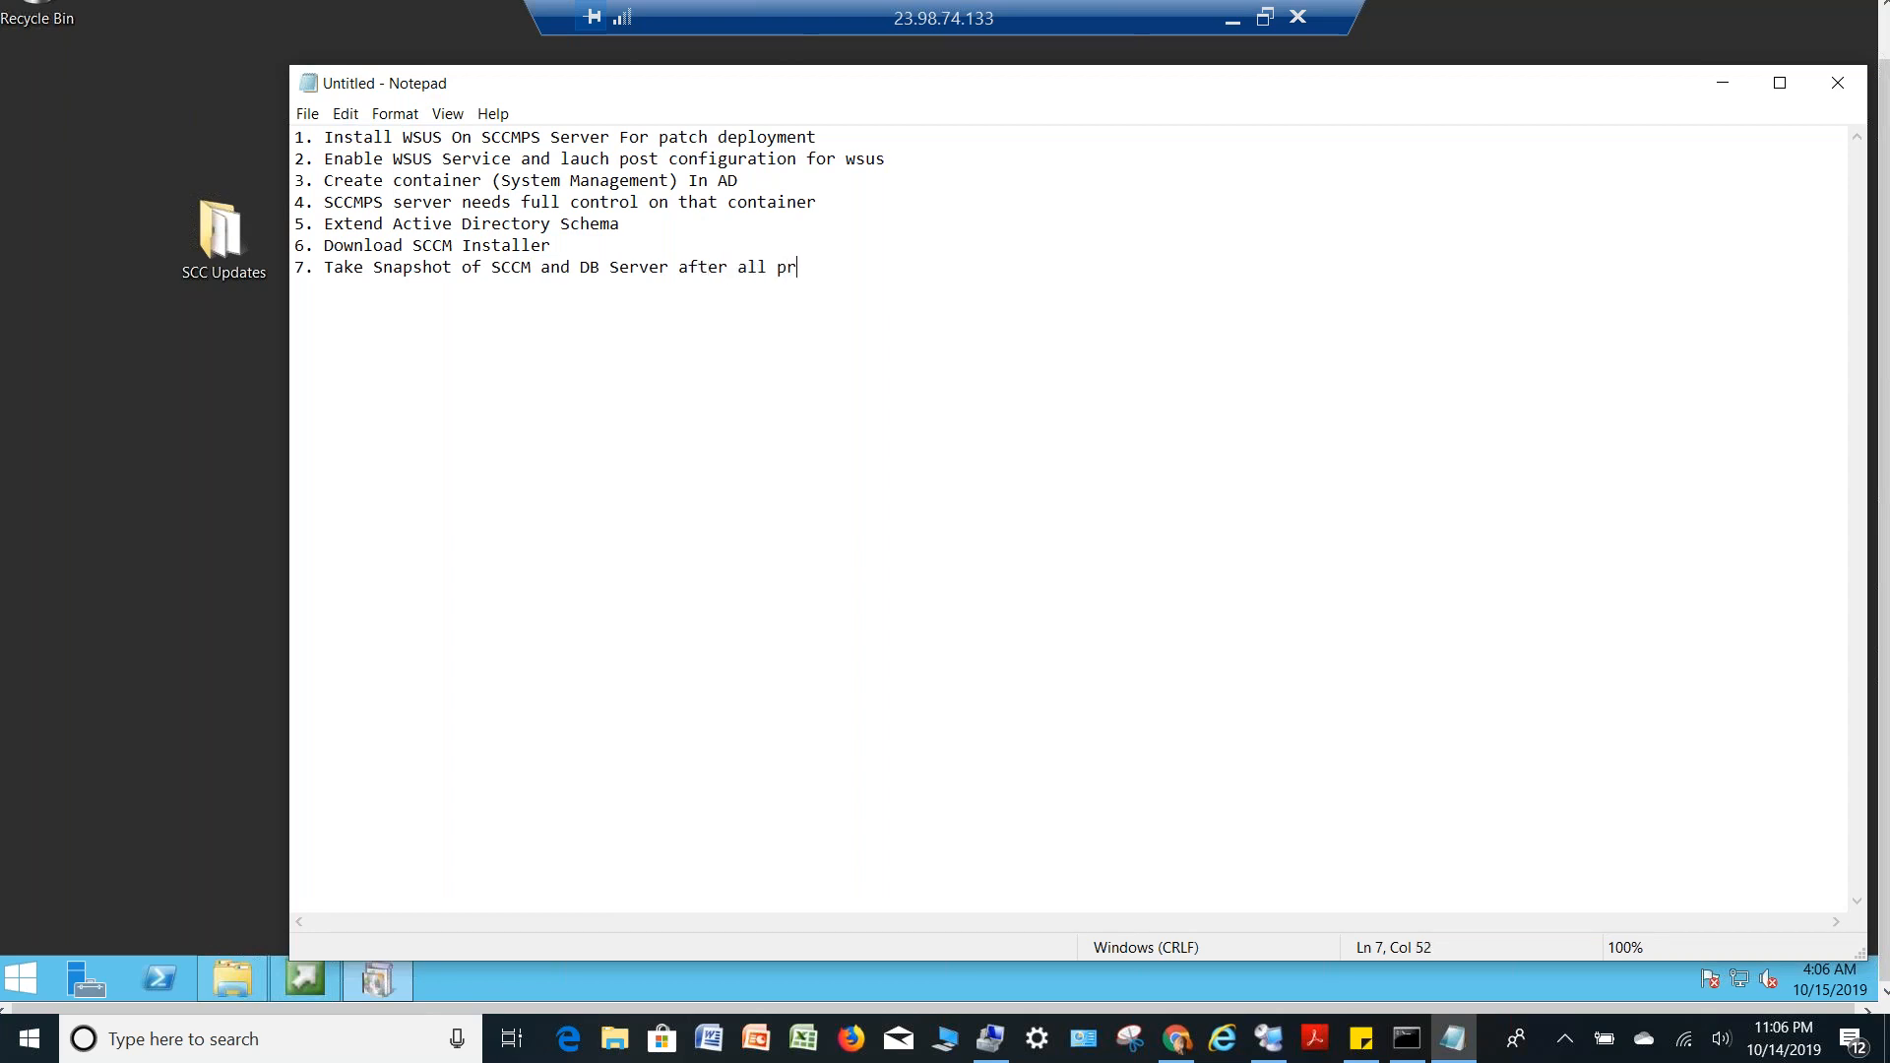
text(erequisite)
click(1722, 89)
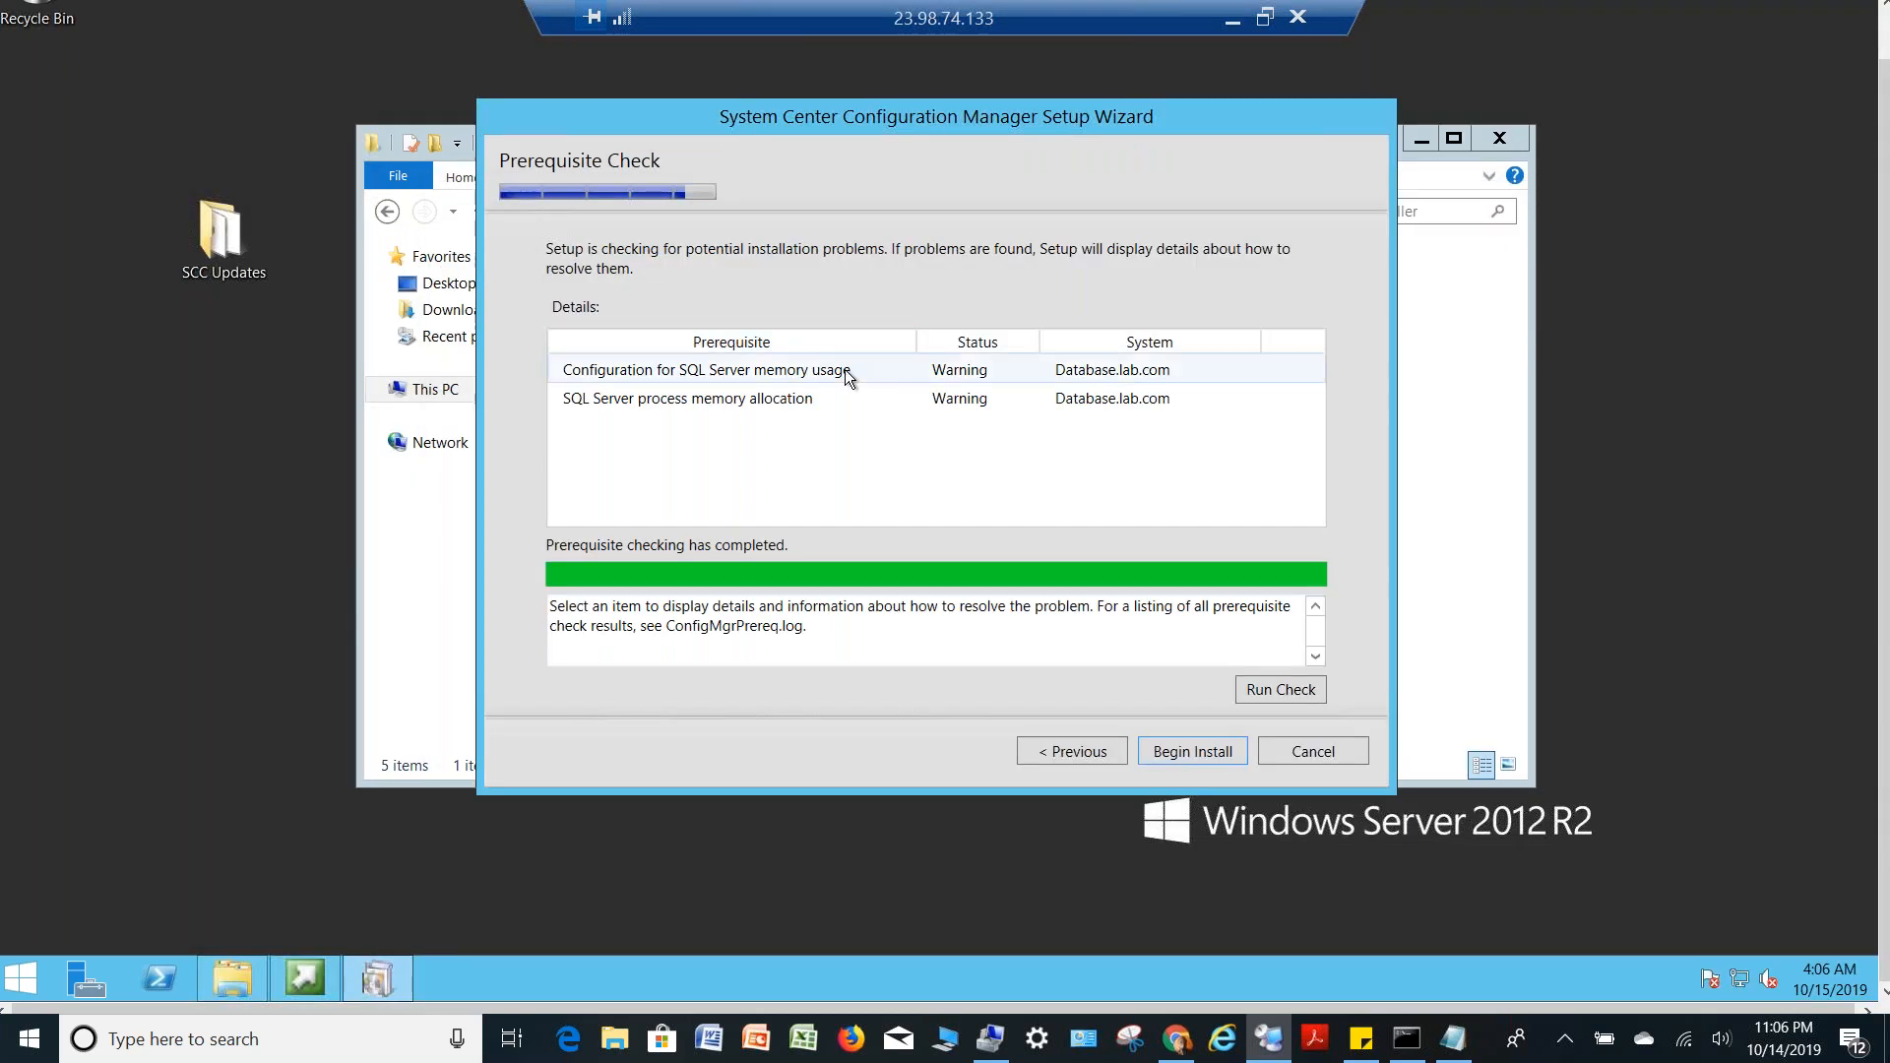
Read the details of the SQL Server memory usage and process memory allocation warnings in the prerequisite check
click(845, 369)
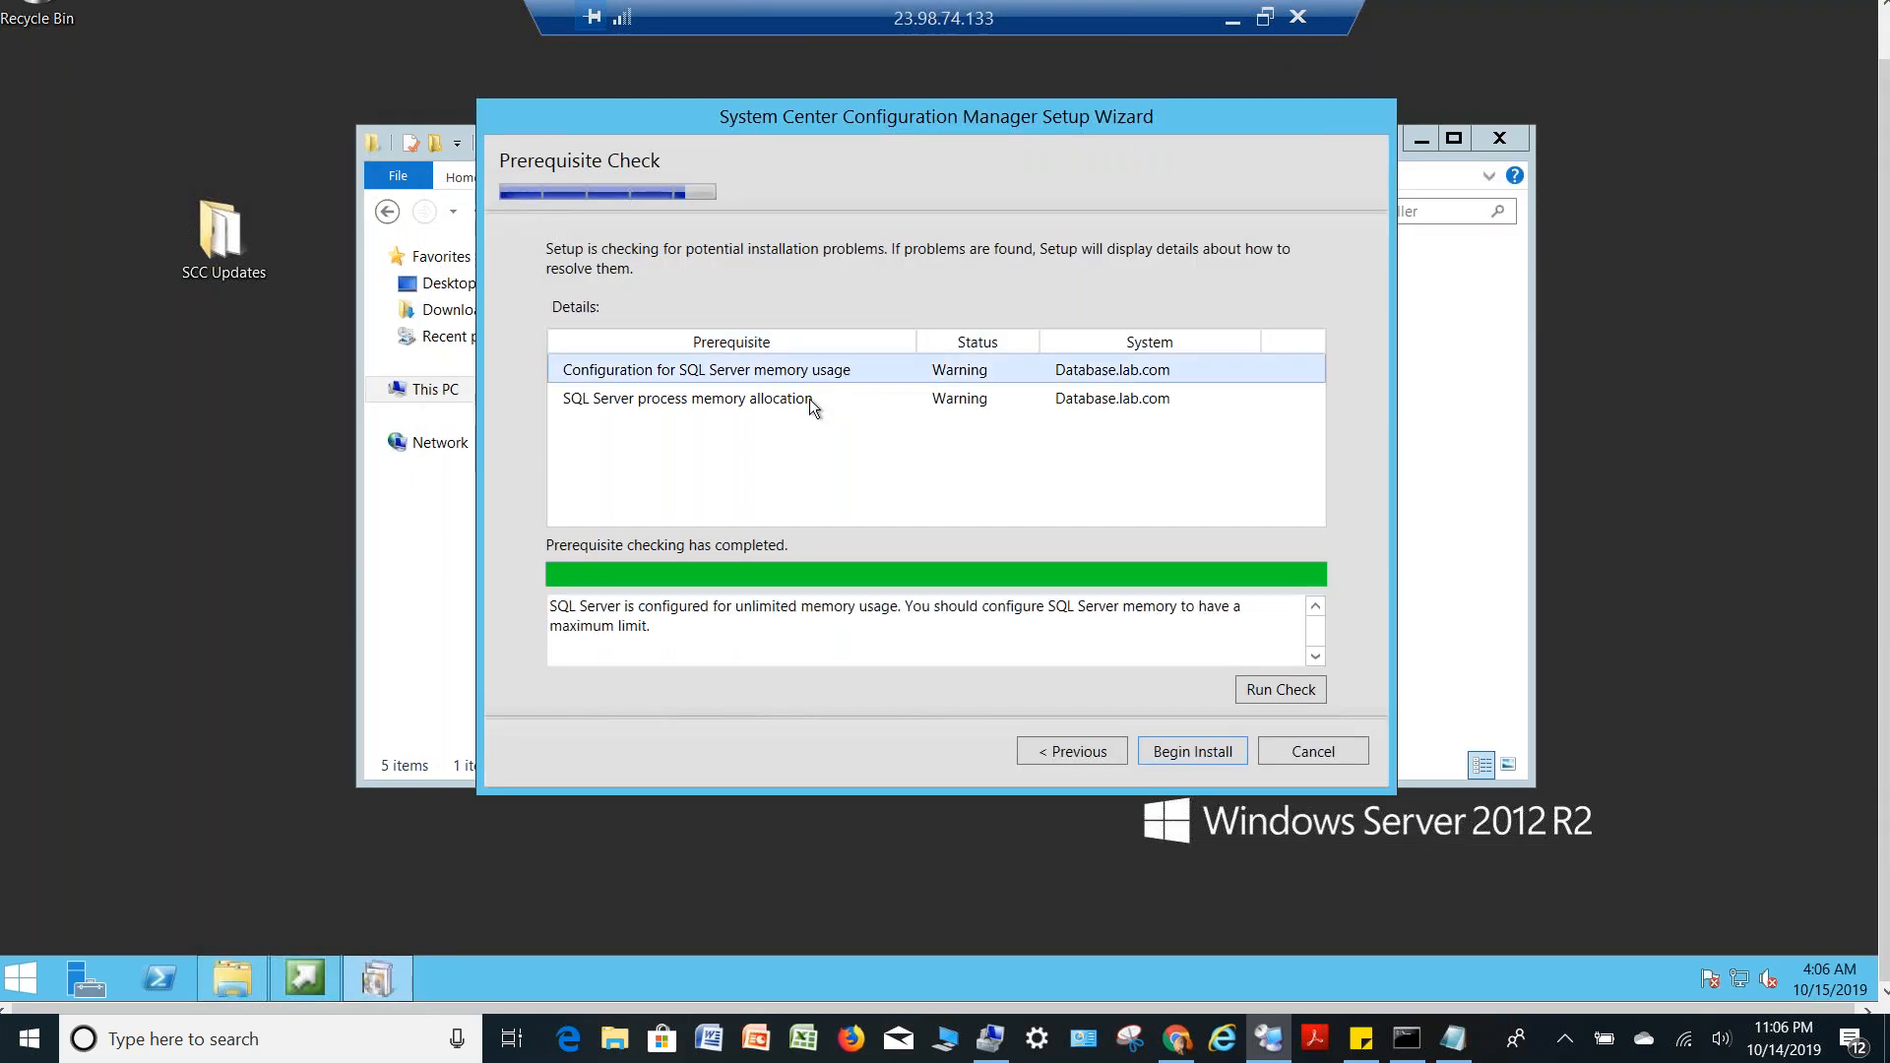
click(809, 399)
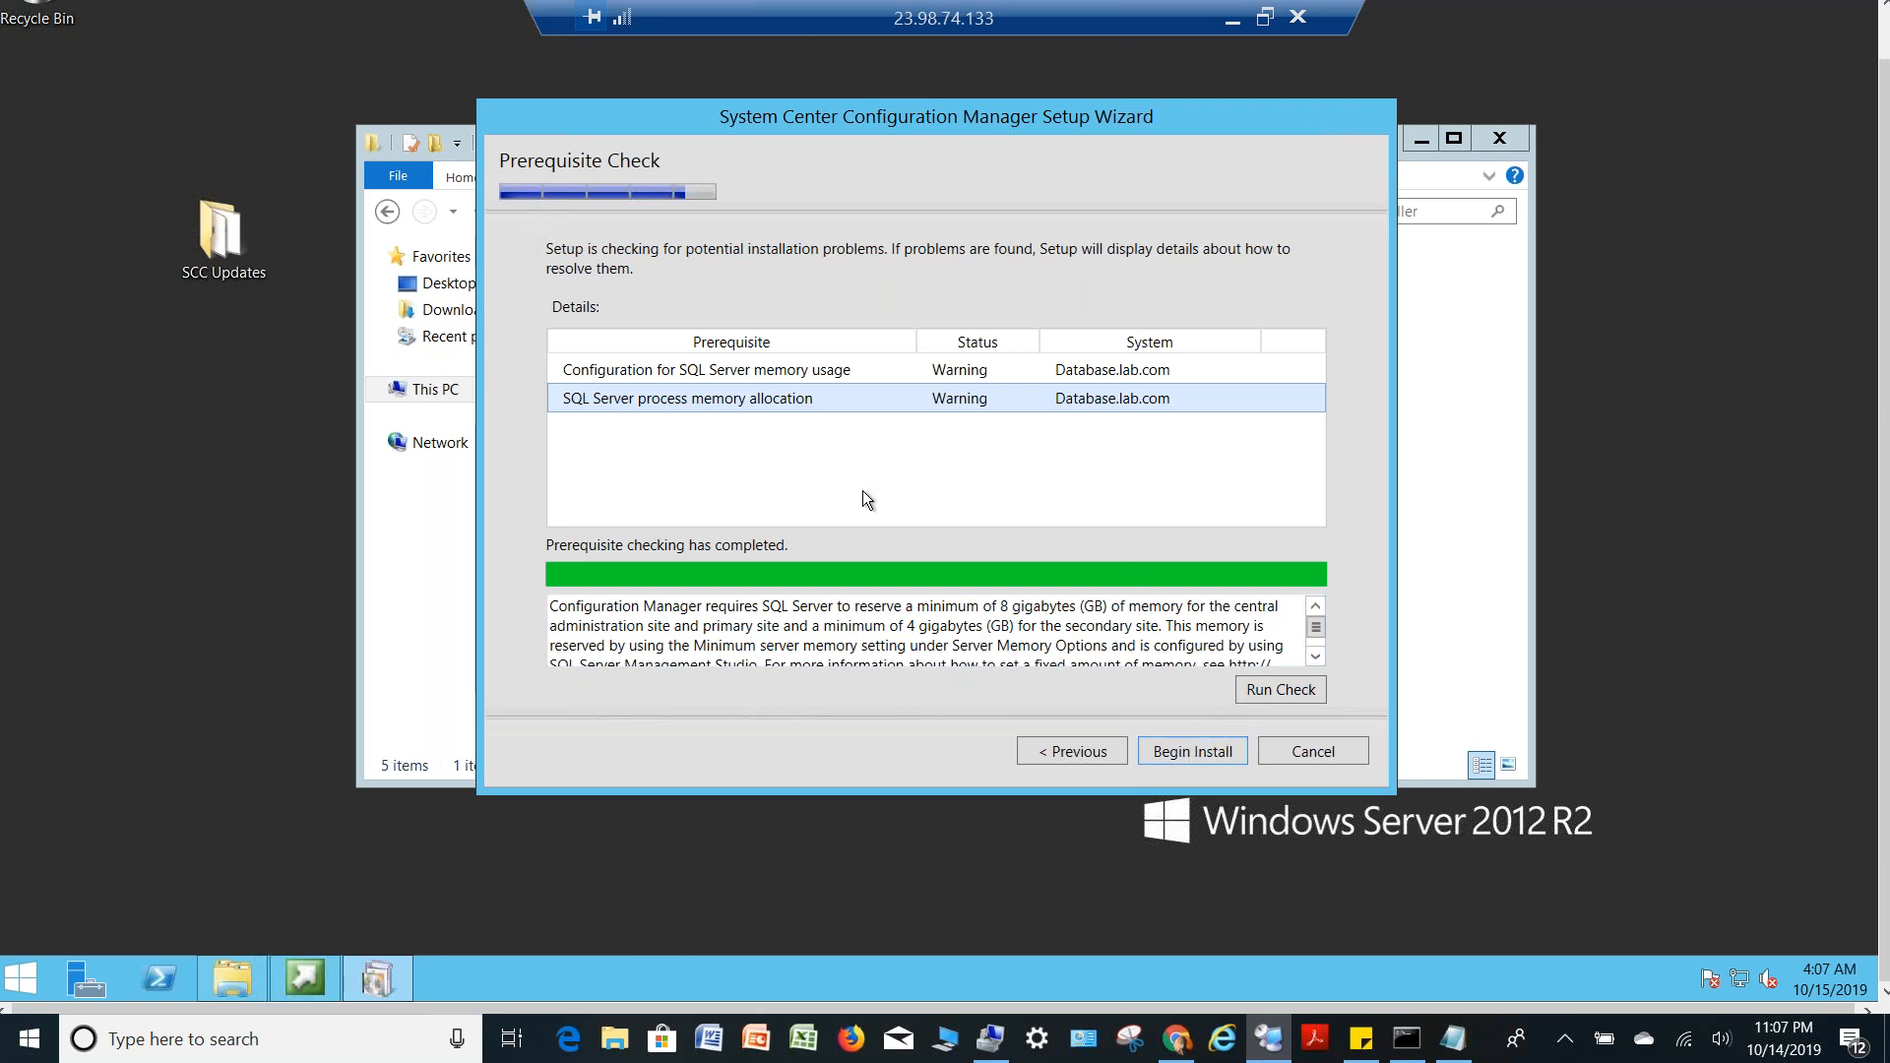
Switch to the Azure portal in Chrome, select all virtual machines, and refresh their status
click(1177, 1039)
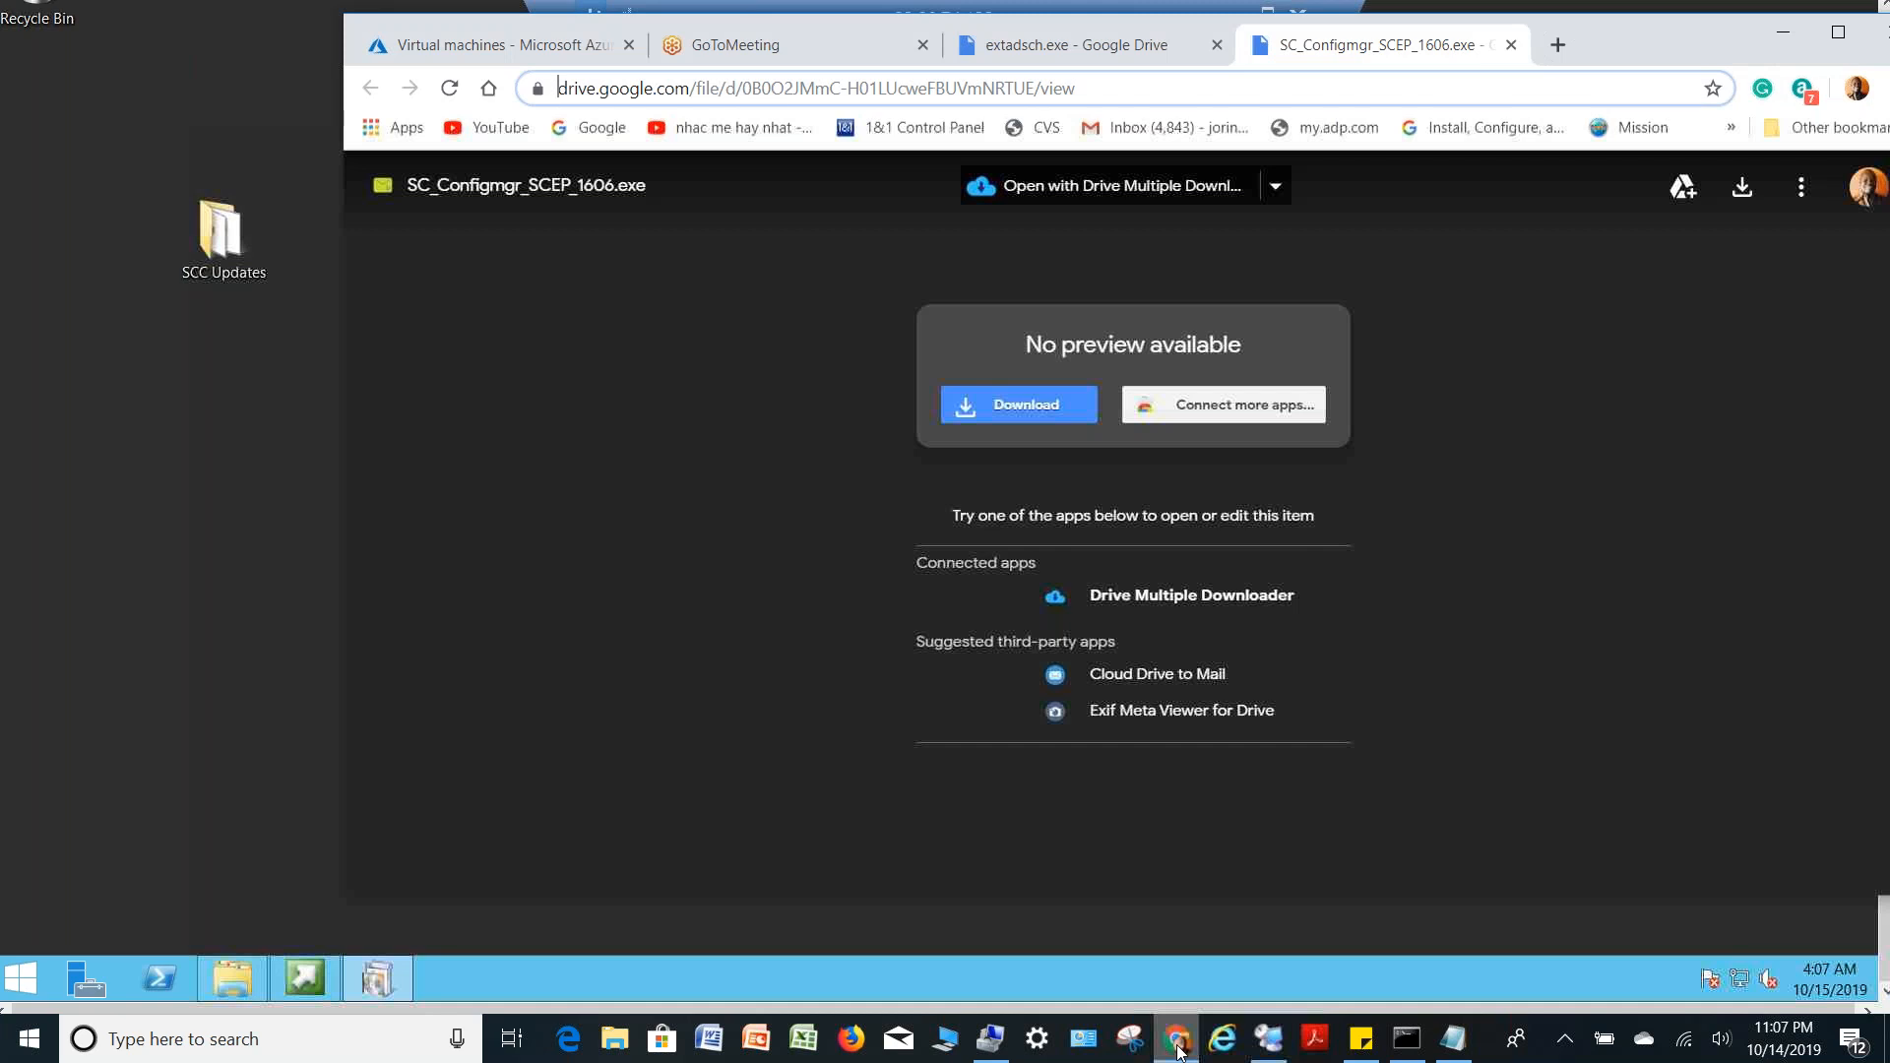
click(577, 49)
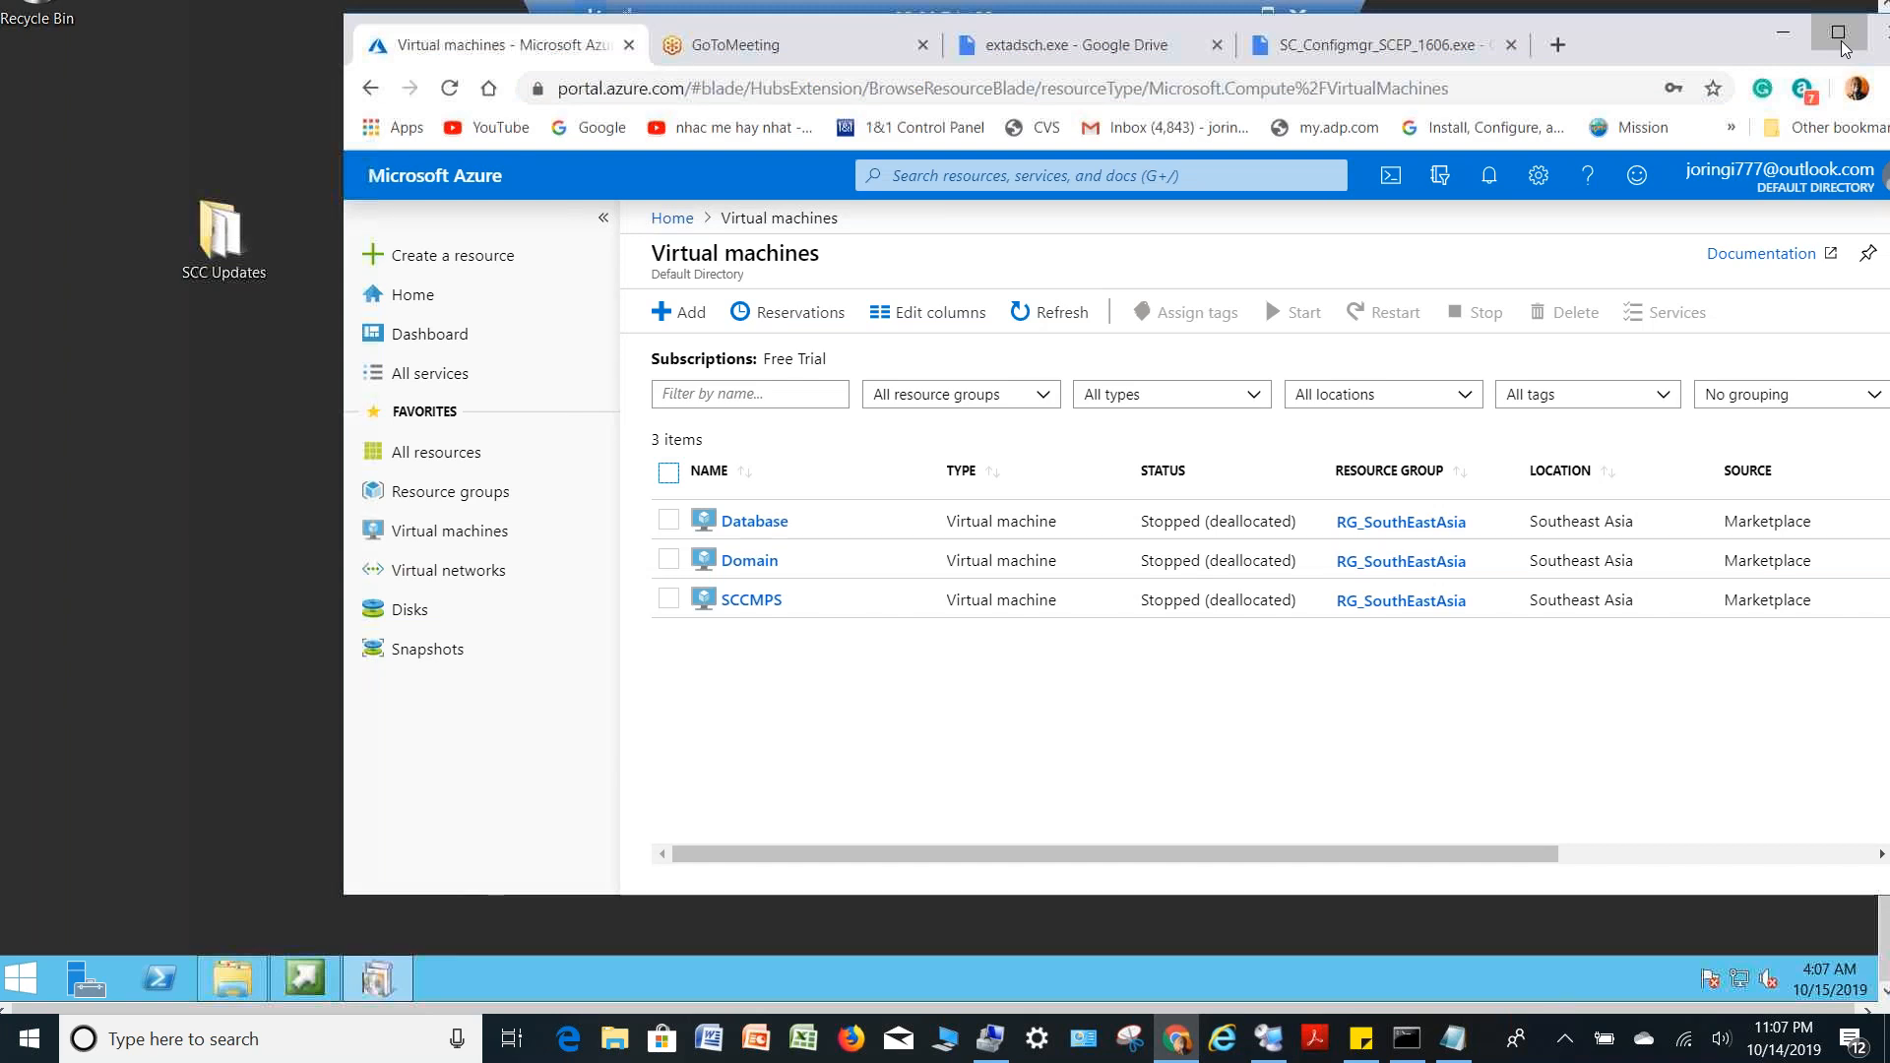
click(1843, 44)
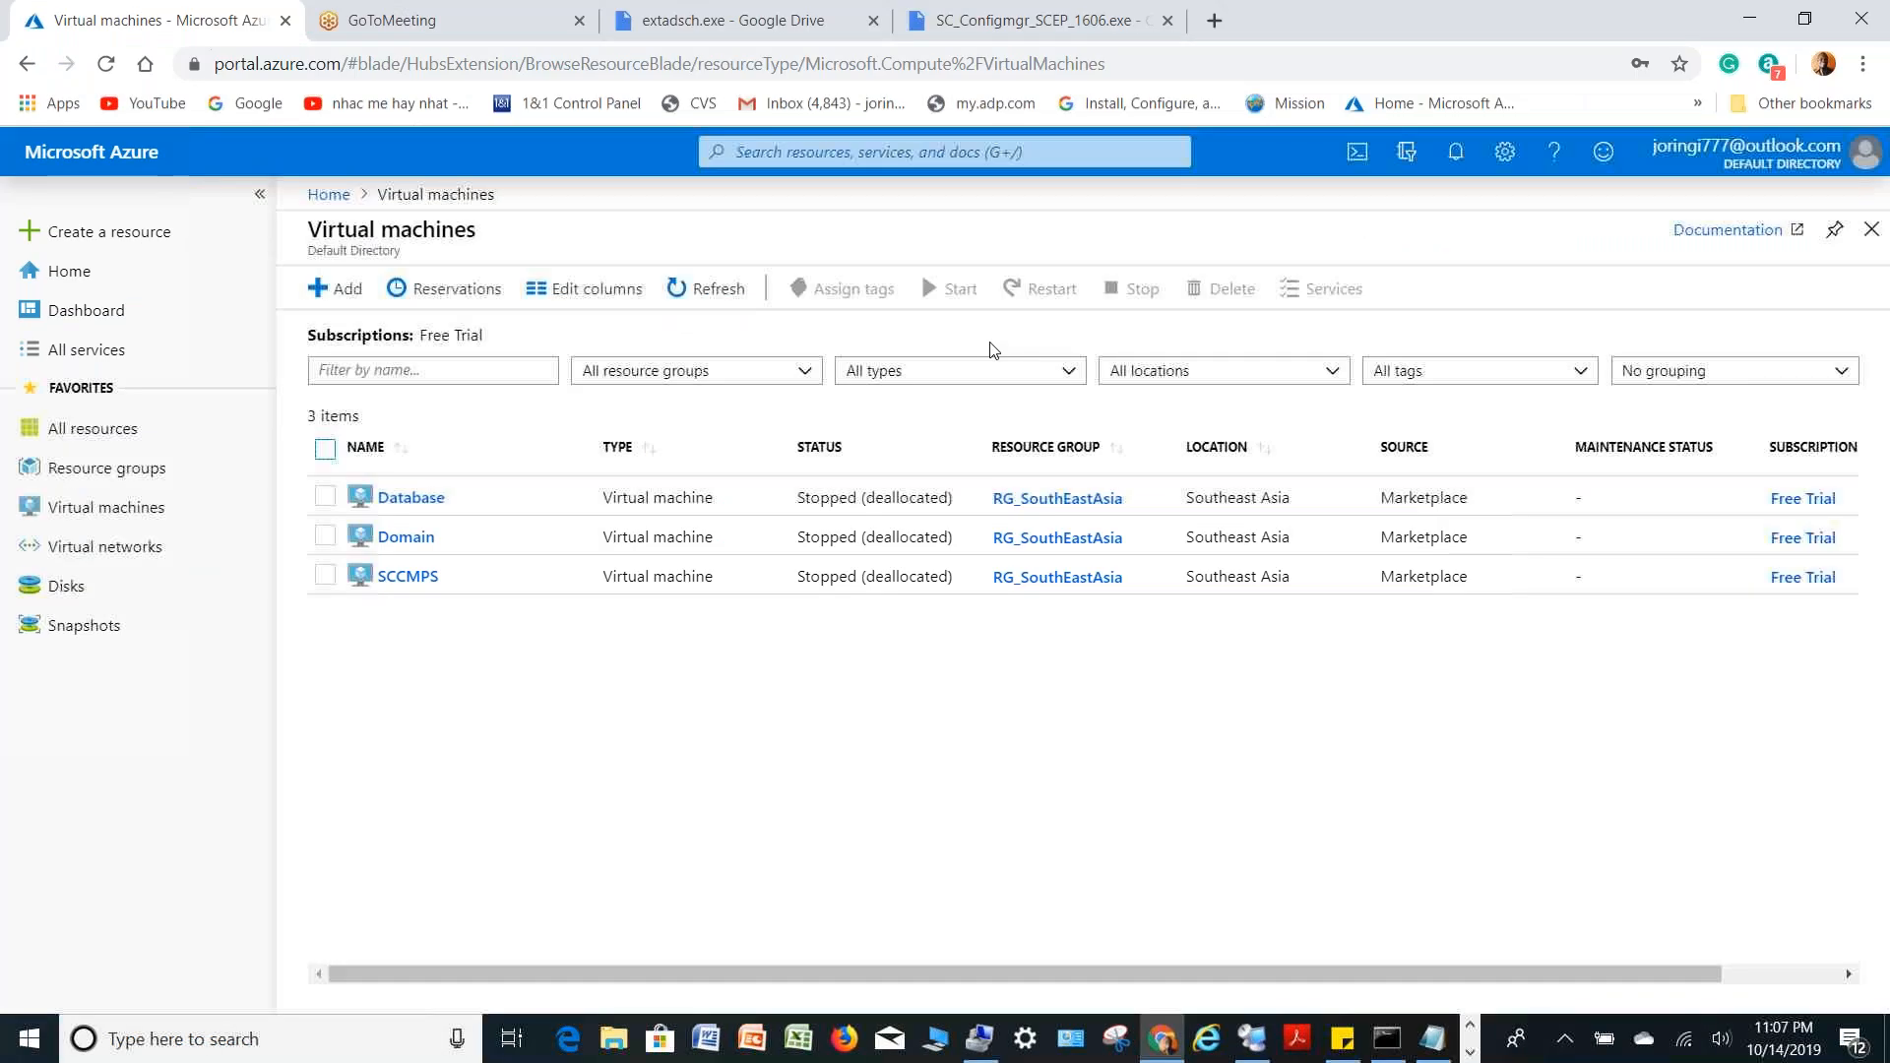
click(325, 450)
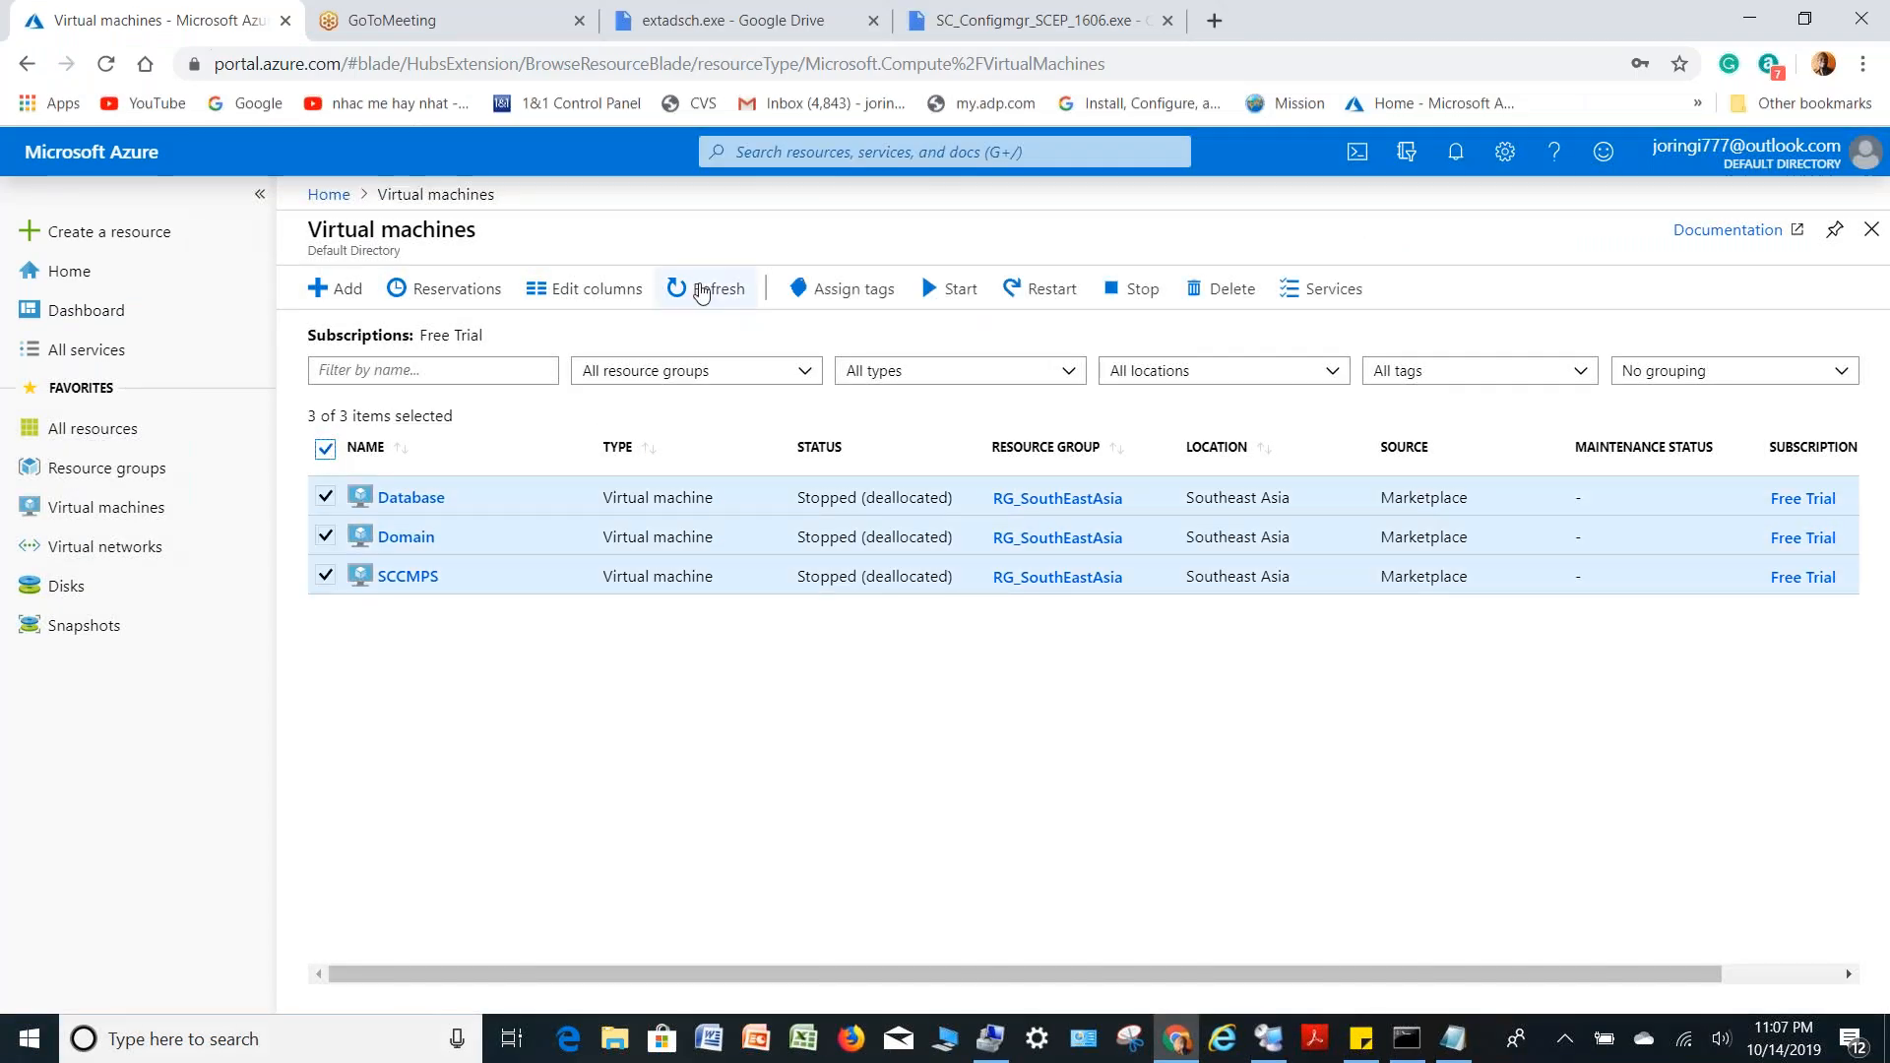
click(701, 290)
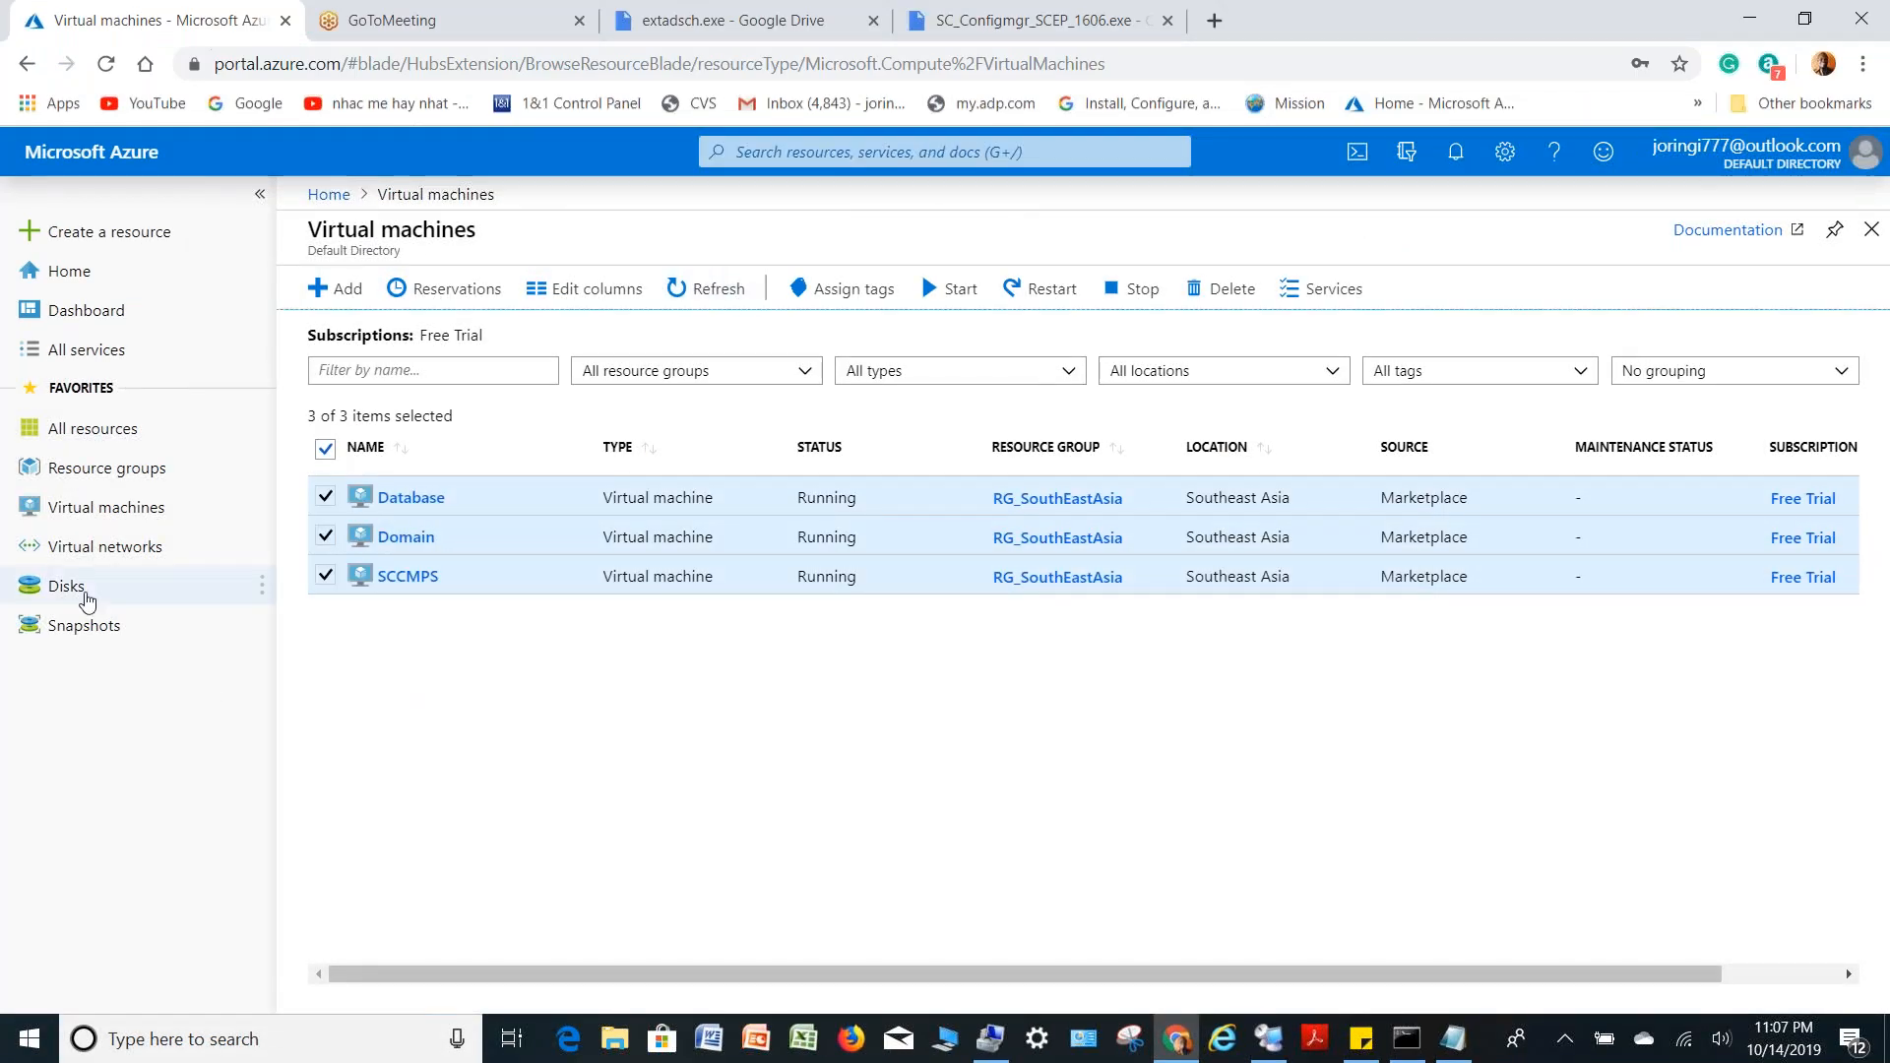
Open the Database virtual machine's OS disk from the Azure disks and start creating a snapshot of it
click(85, 592)
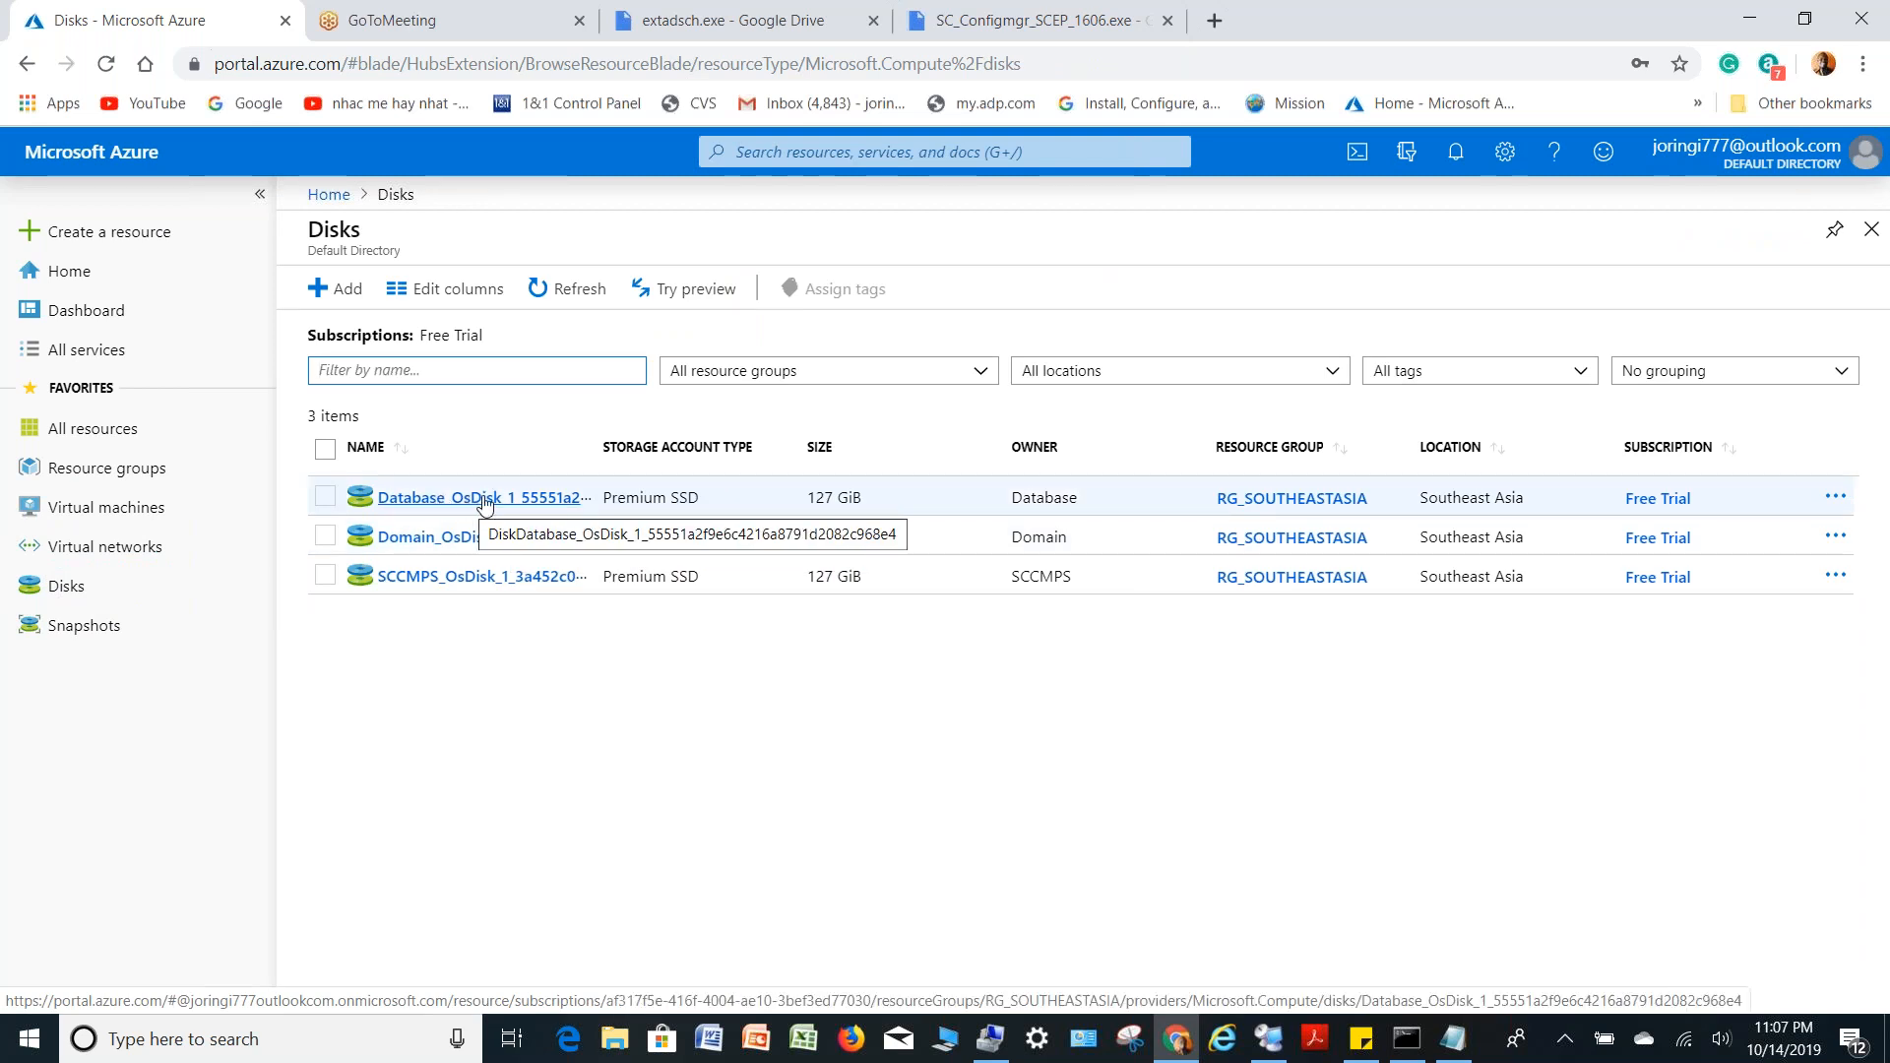
click(483, 499)
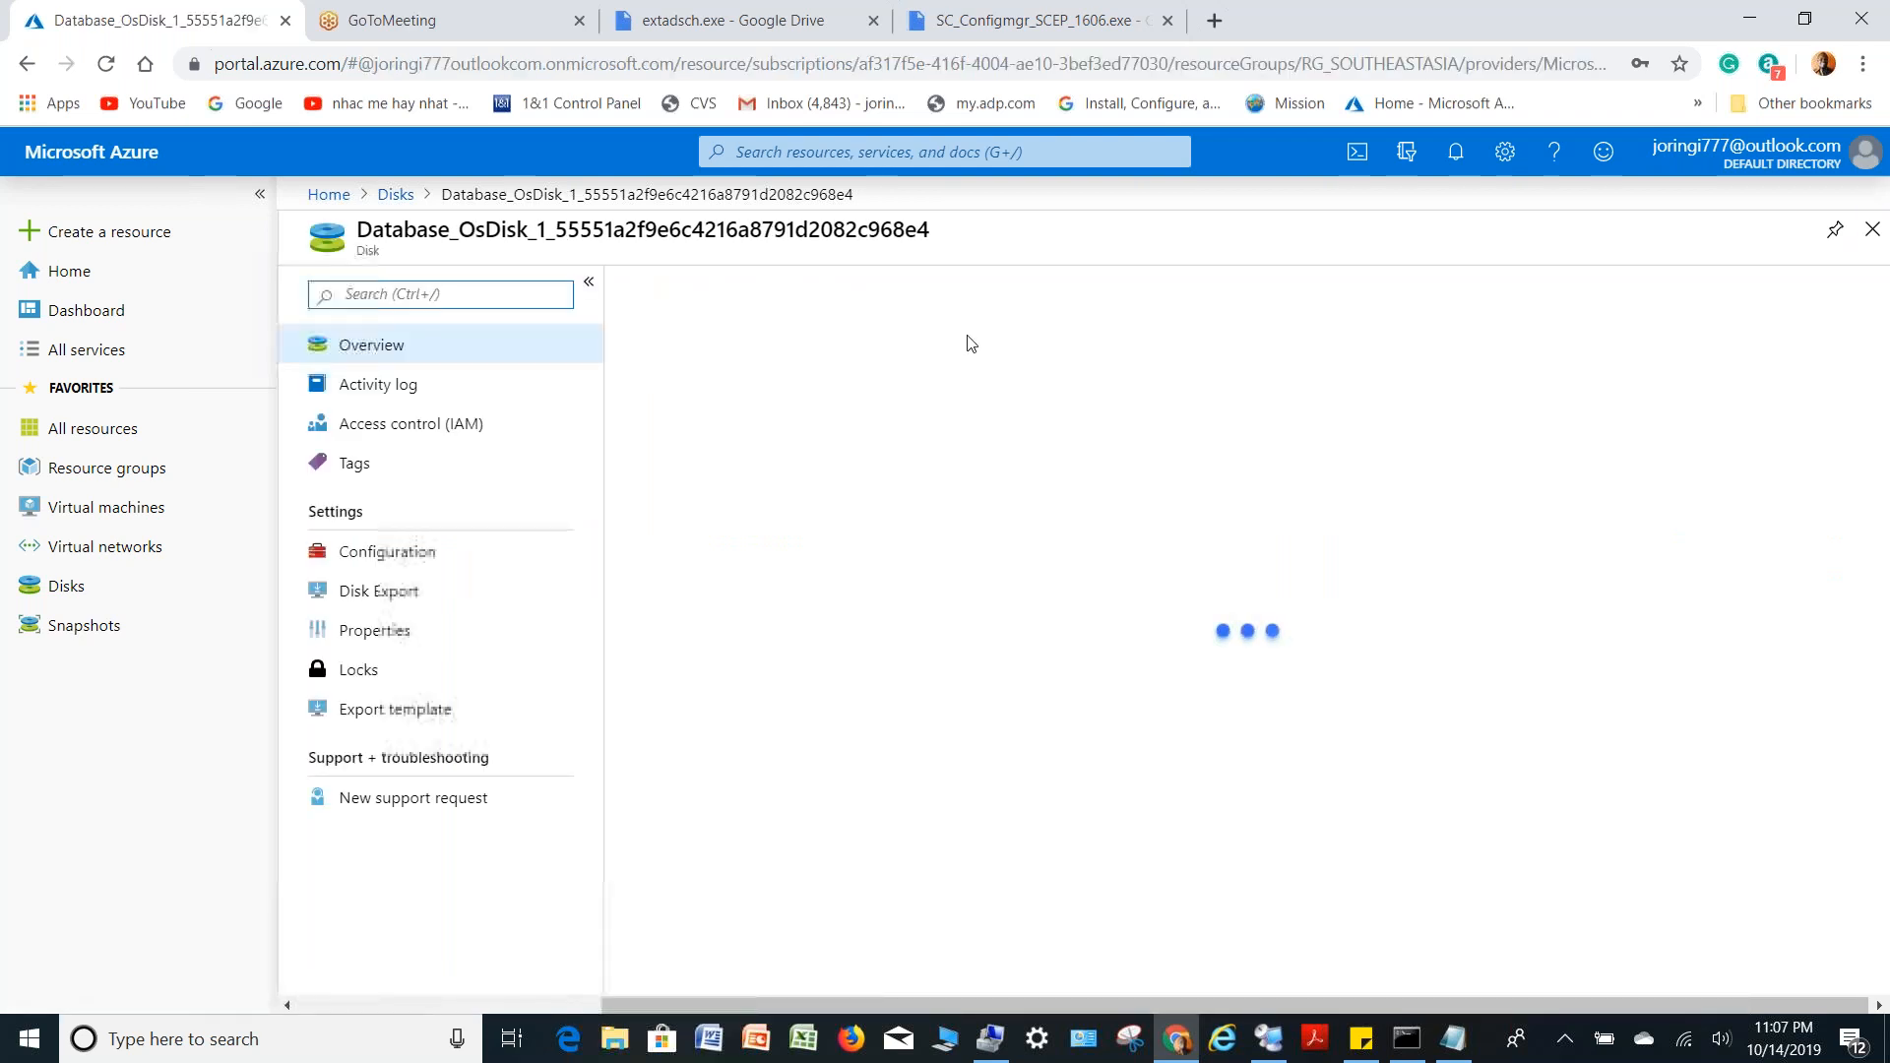
click(807, 287)
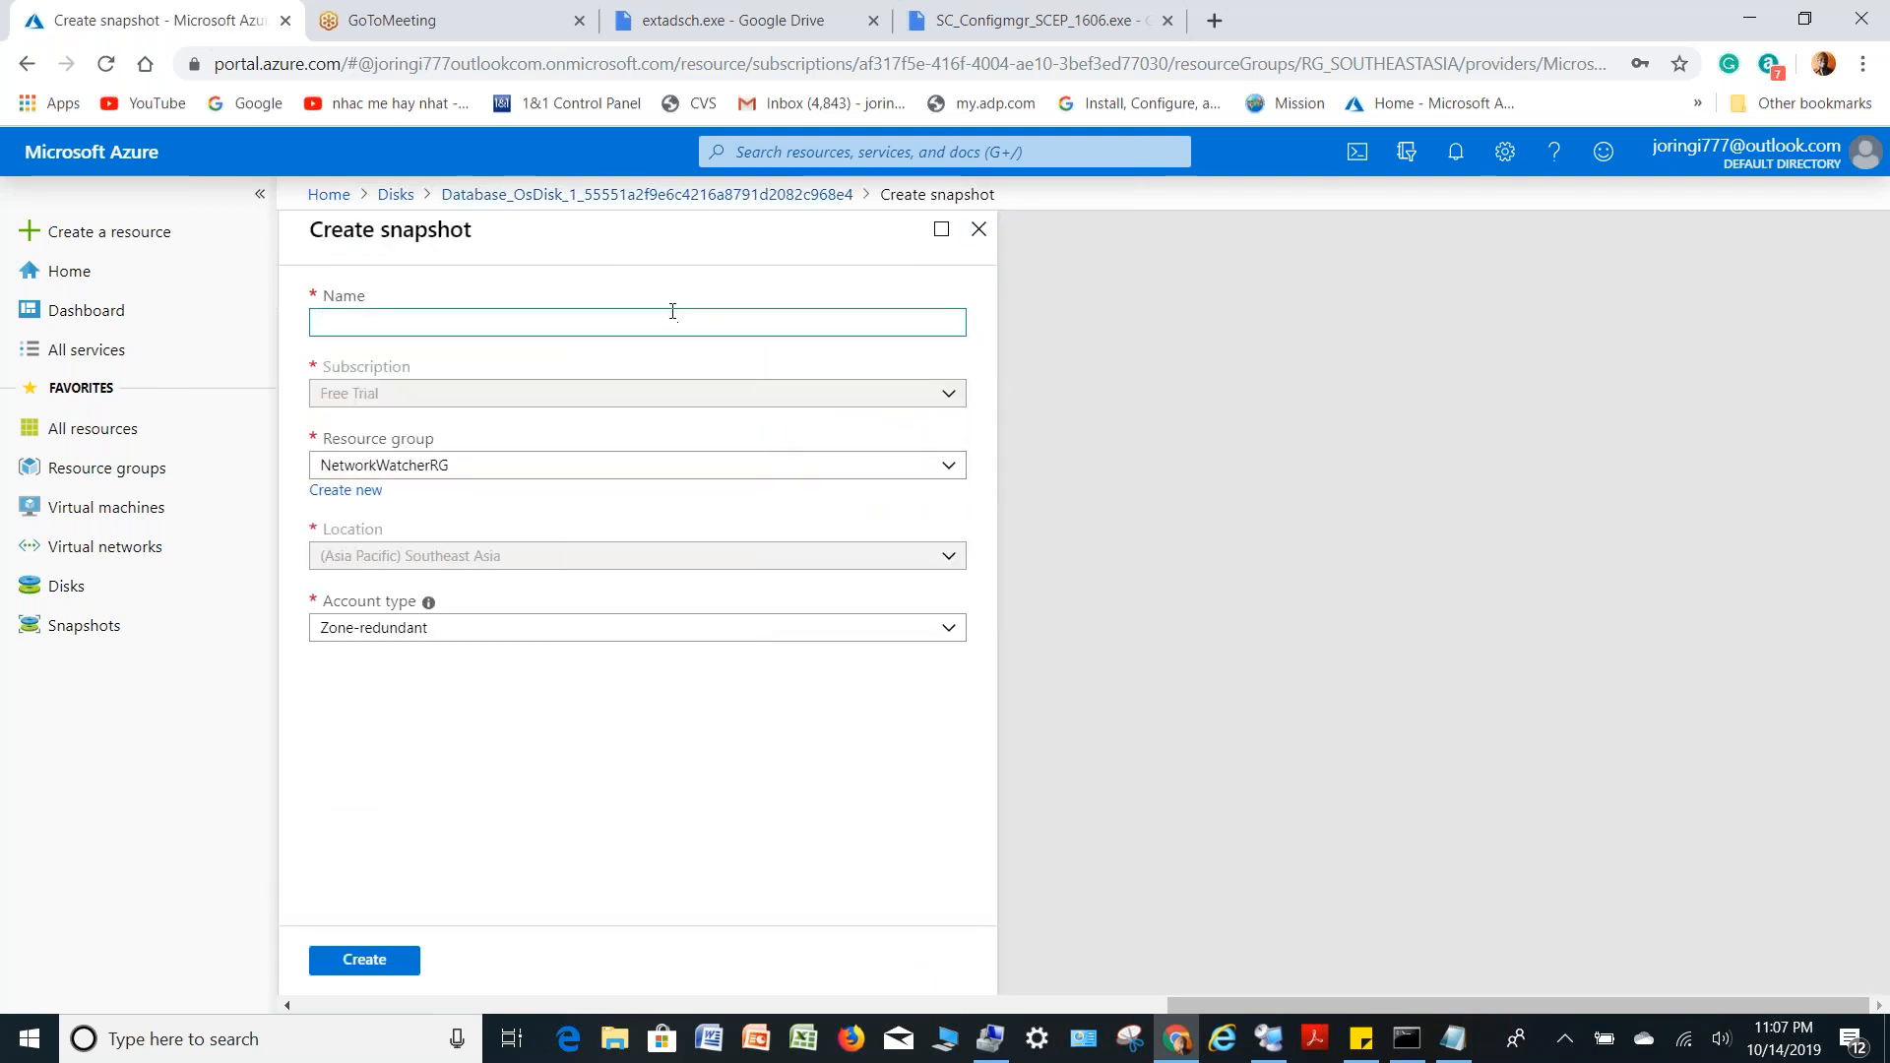
Name the snapshot DB_After_Installing_All_Prerequistie and select the whole name
click(649, 322)
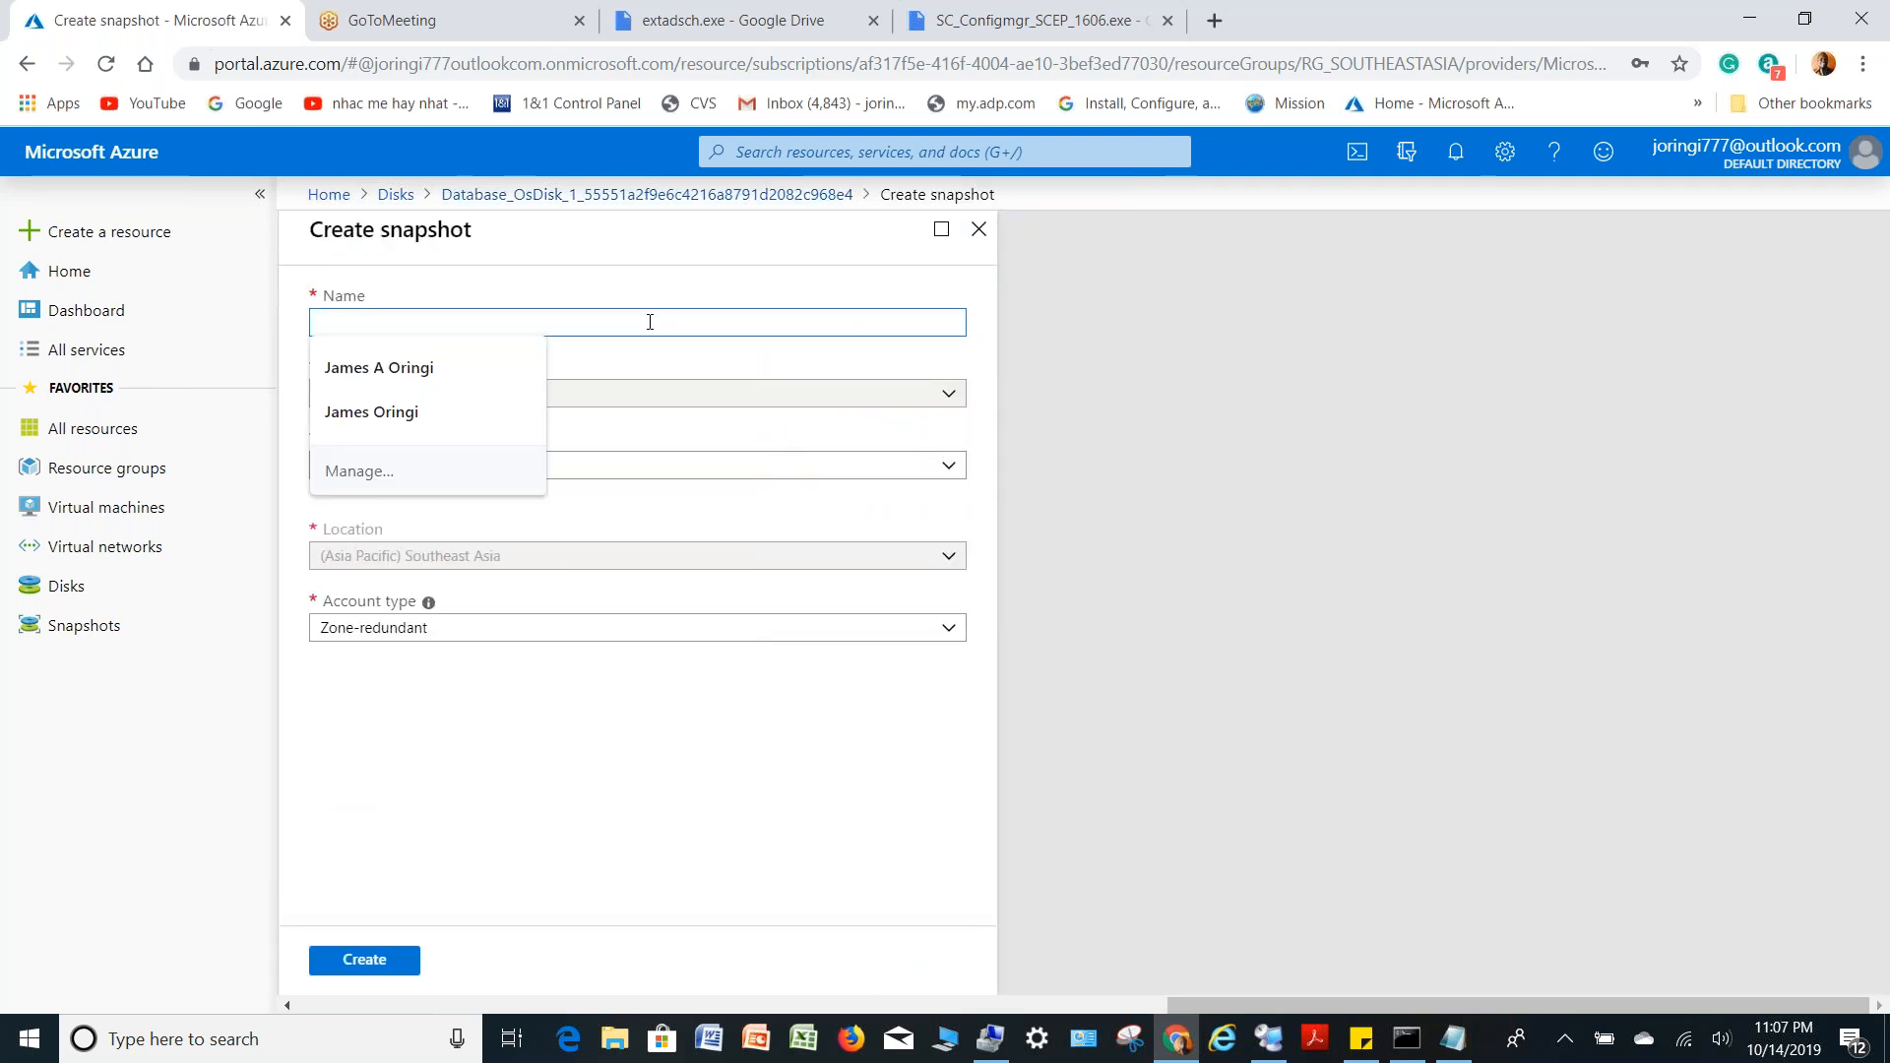
text(DB_After)
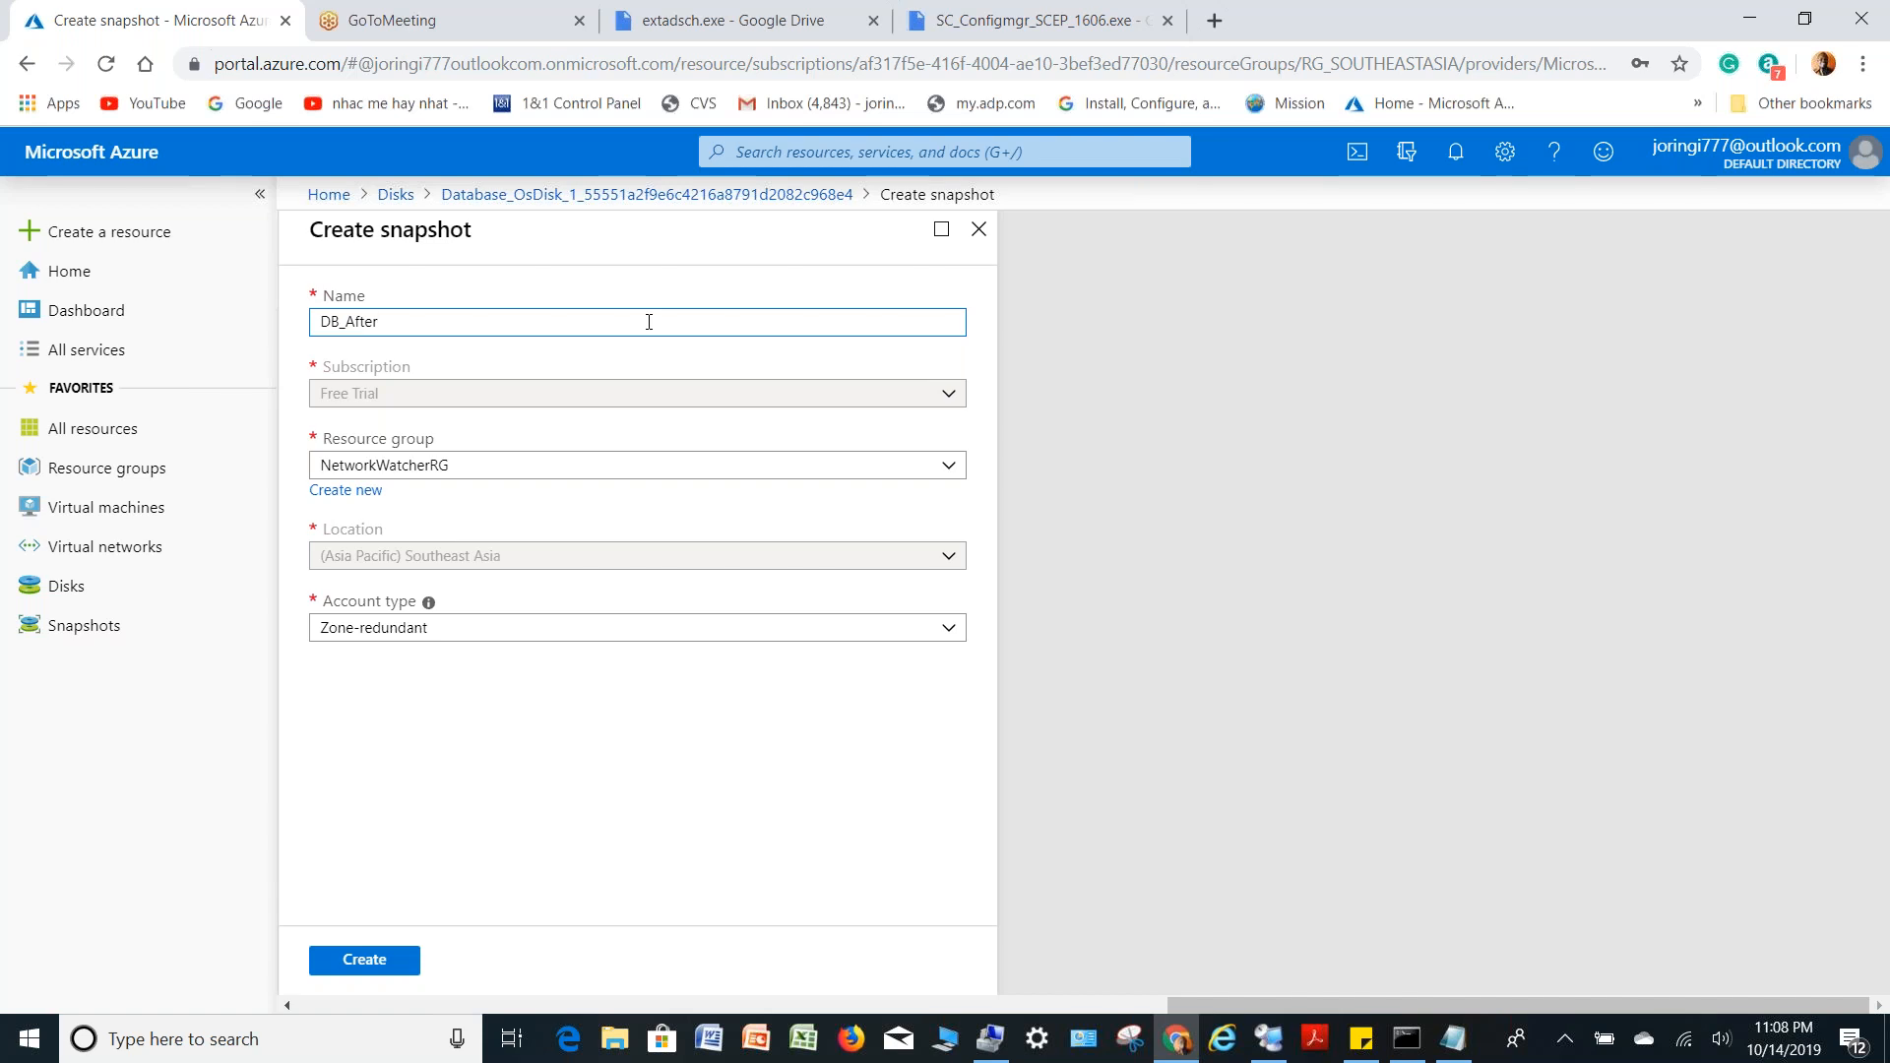
text(_All_Prerequistie)
key(Left)
key(Left)
key(Left)
key(Left)
key(Left)
key(Left)
text(Installing_)
key(ctrl+a)
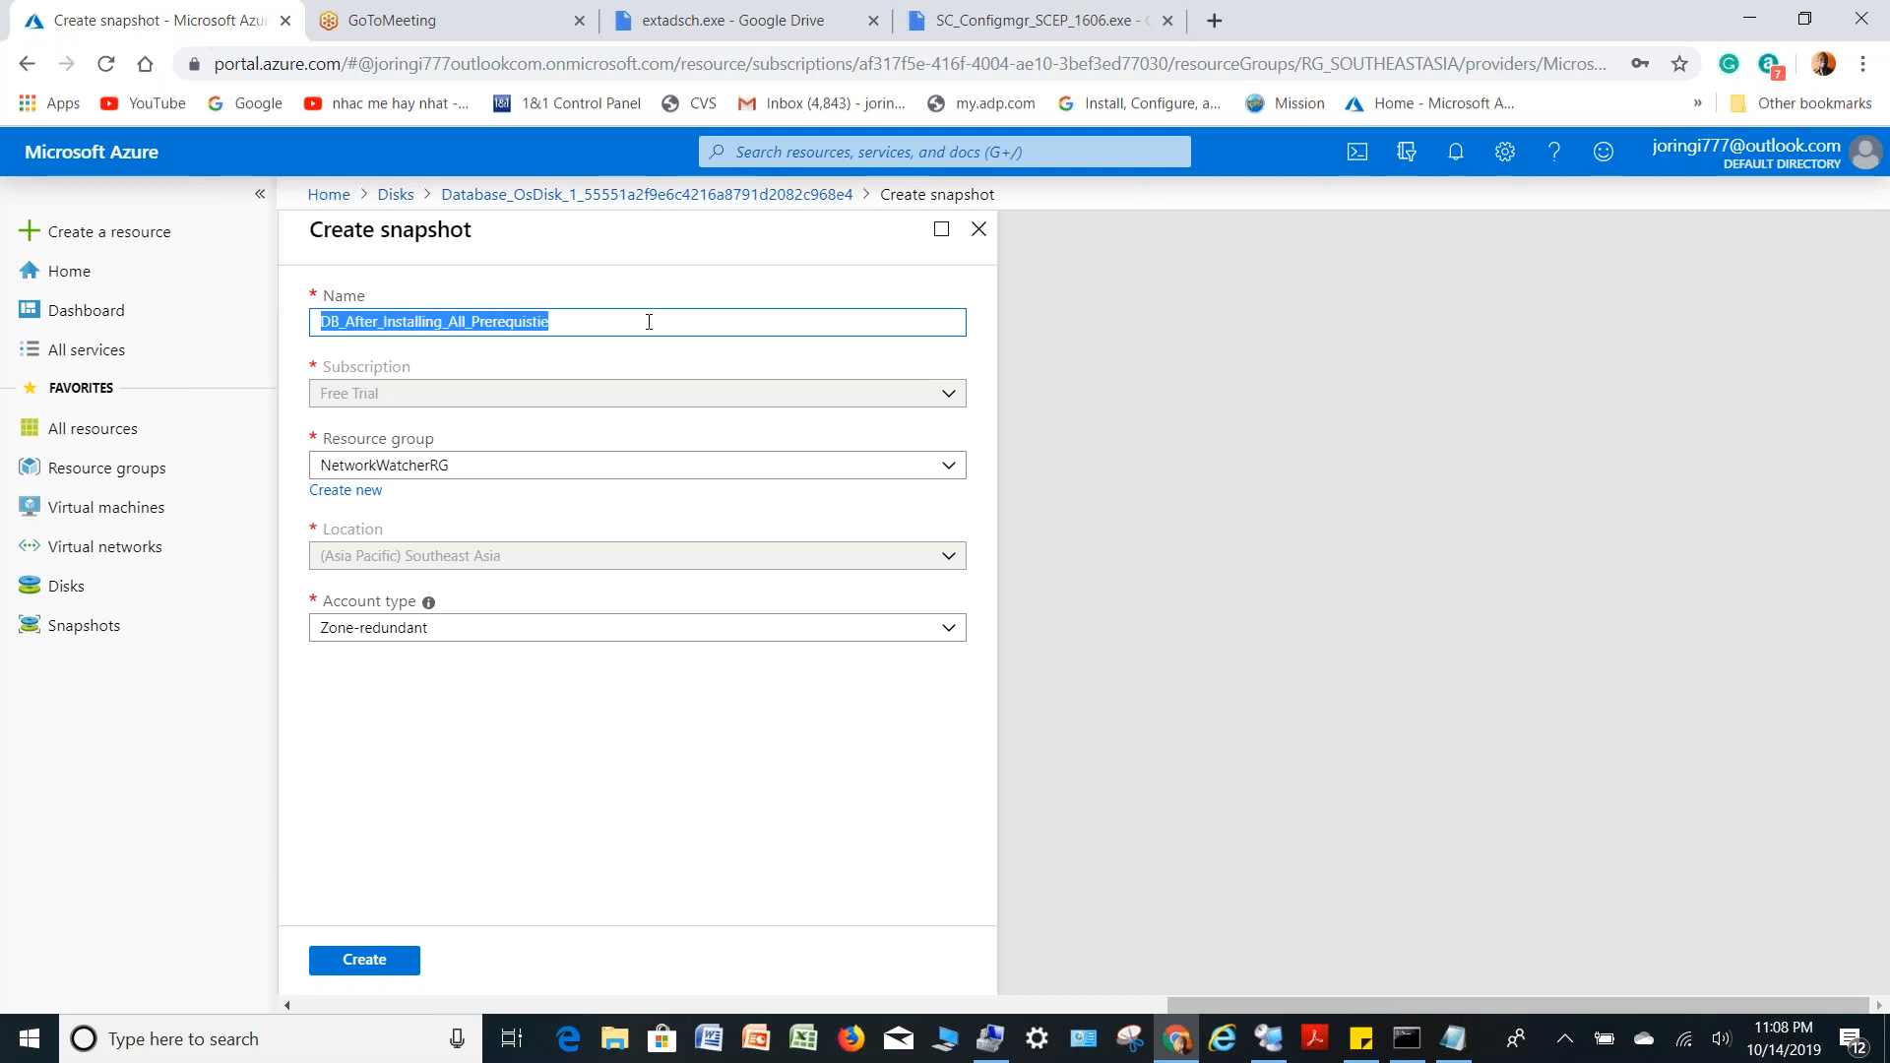
Select the part of the snapshot name that follows the DB prefix
click(338, 323)
key(shift+Right)
key(shift+Right)
key(shift+Right)
key(shift+Right)
key(shift+Right)
key(shift+Right)
key(shift+Right)
key(shift+Right)
key(shift+Right)
key(shift+Right)
key(shift+Right)
key(shift+Right)
key(shift+Right)
key(shift+Right)
key(shift+Right)
key(shift+Right)
key(shift+Right)
key(shift+Right)
key(shift+Right)
key(shift+Right)
Set the database snapshot's resource group to RG_SouthEastAsia and create the snapshot
click(951, 463)
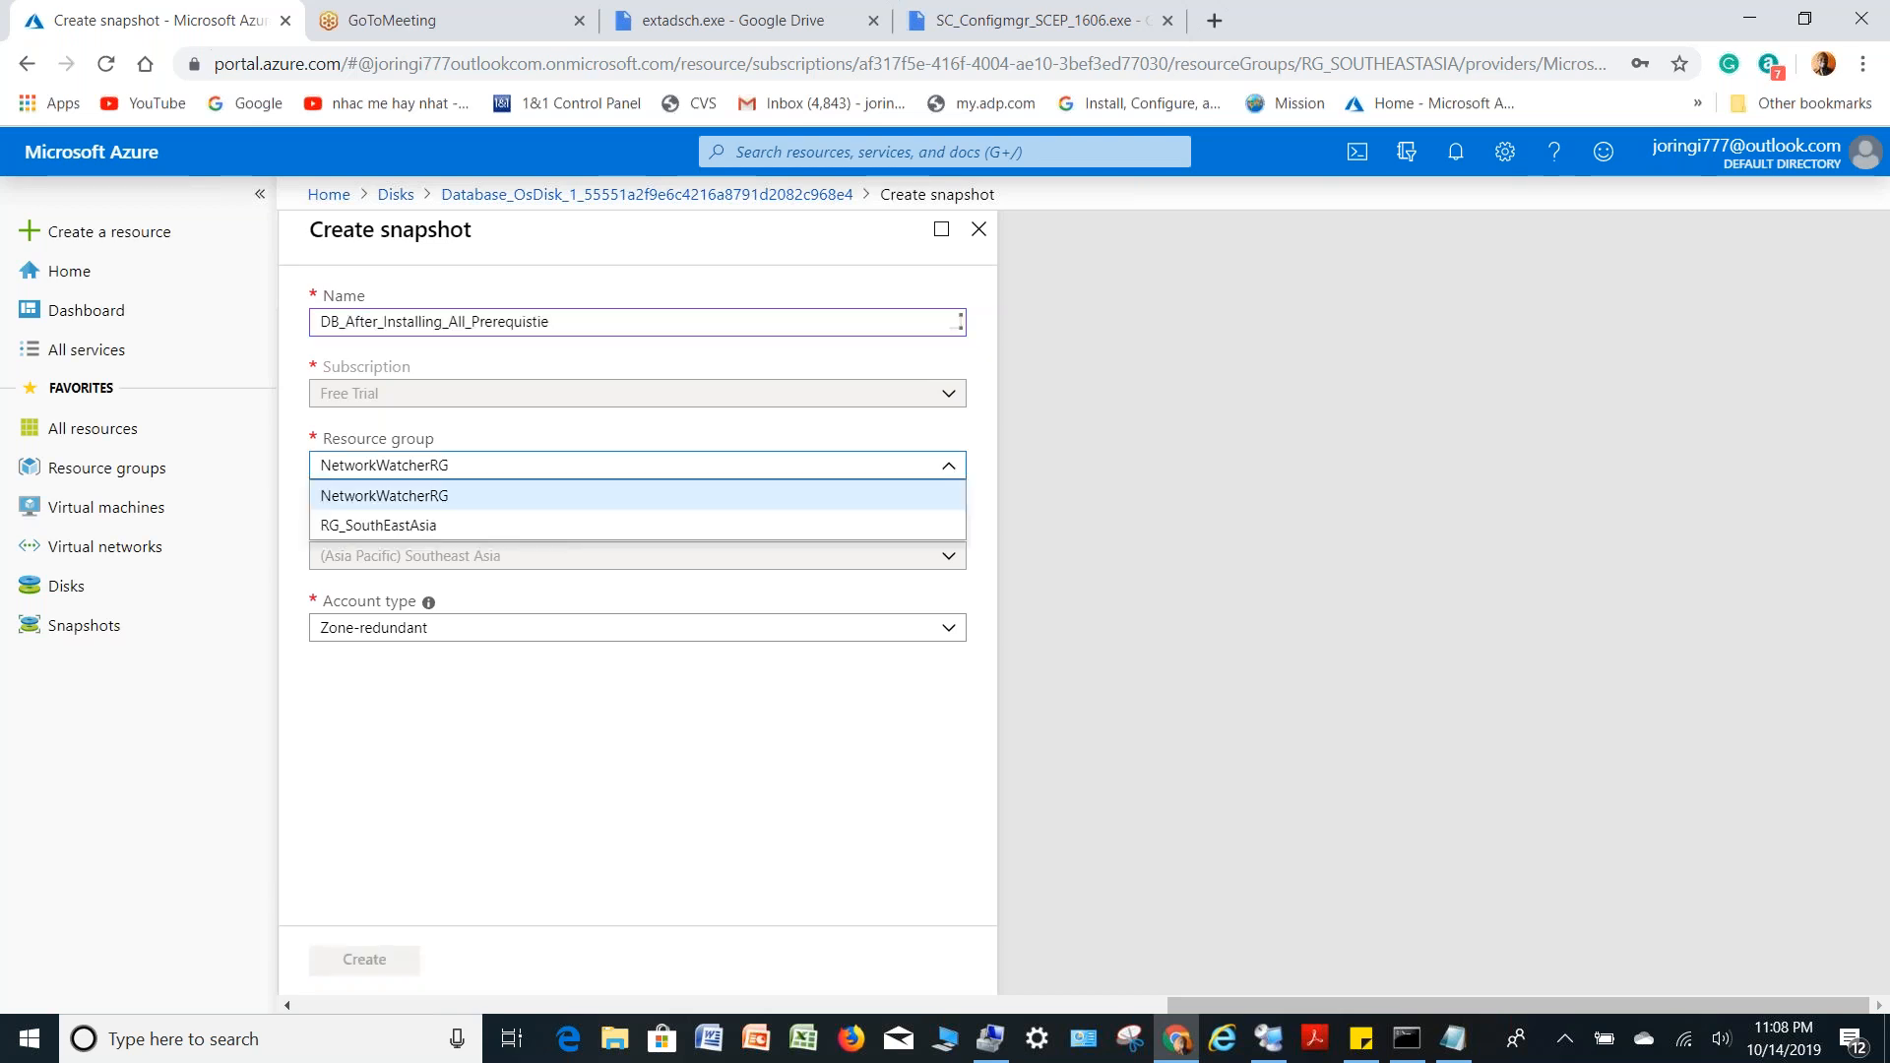
click(341, 528)
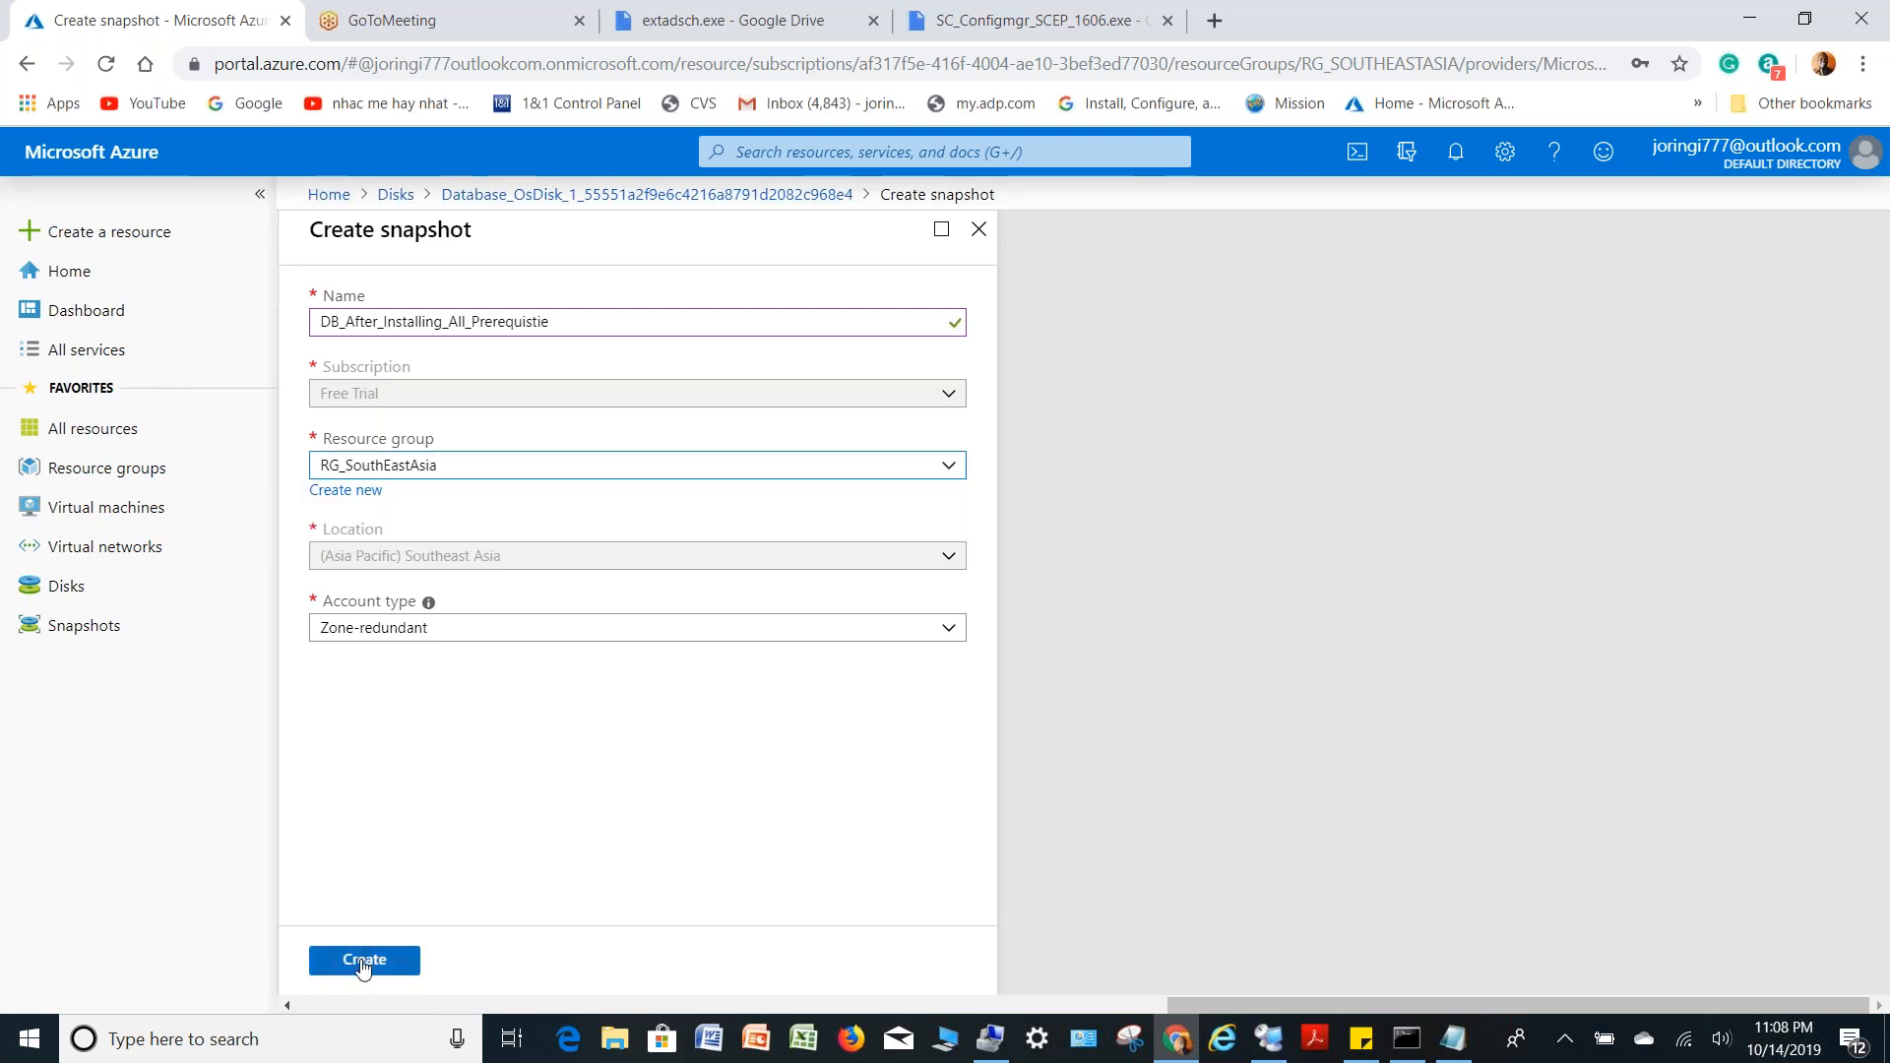
click(364, 959)
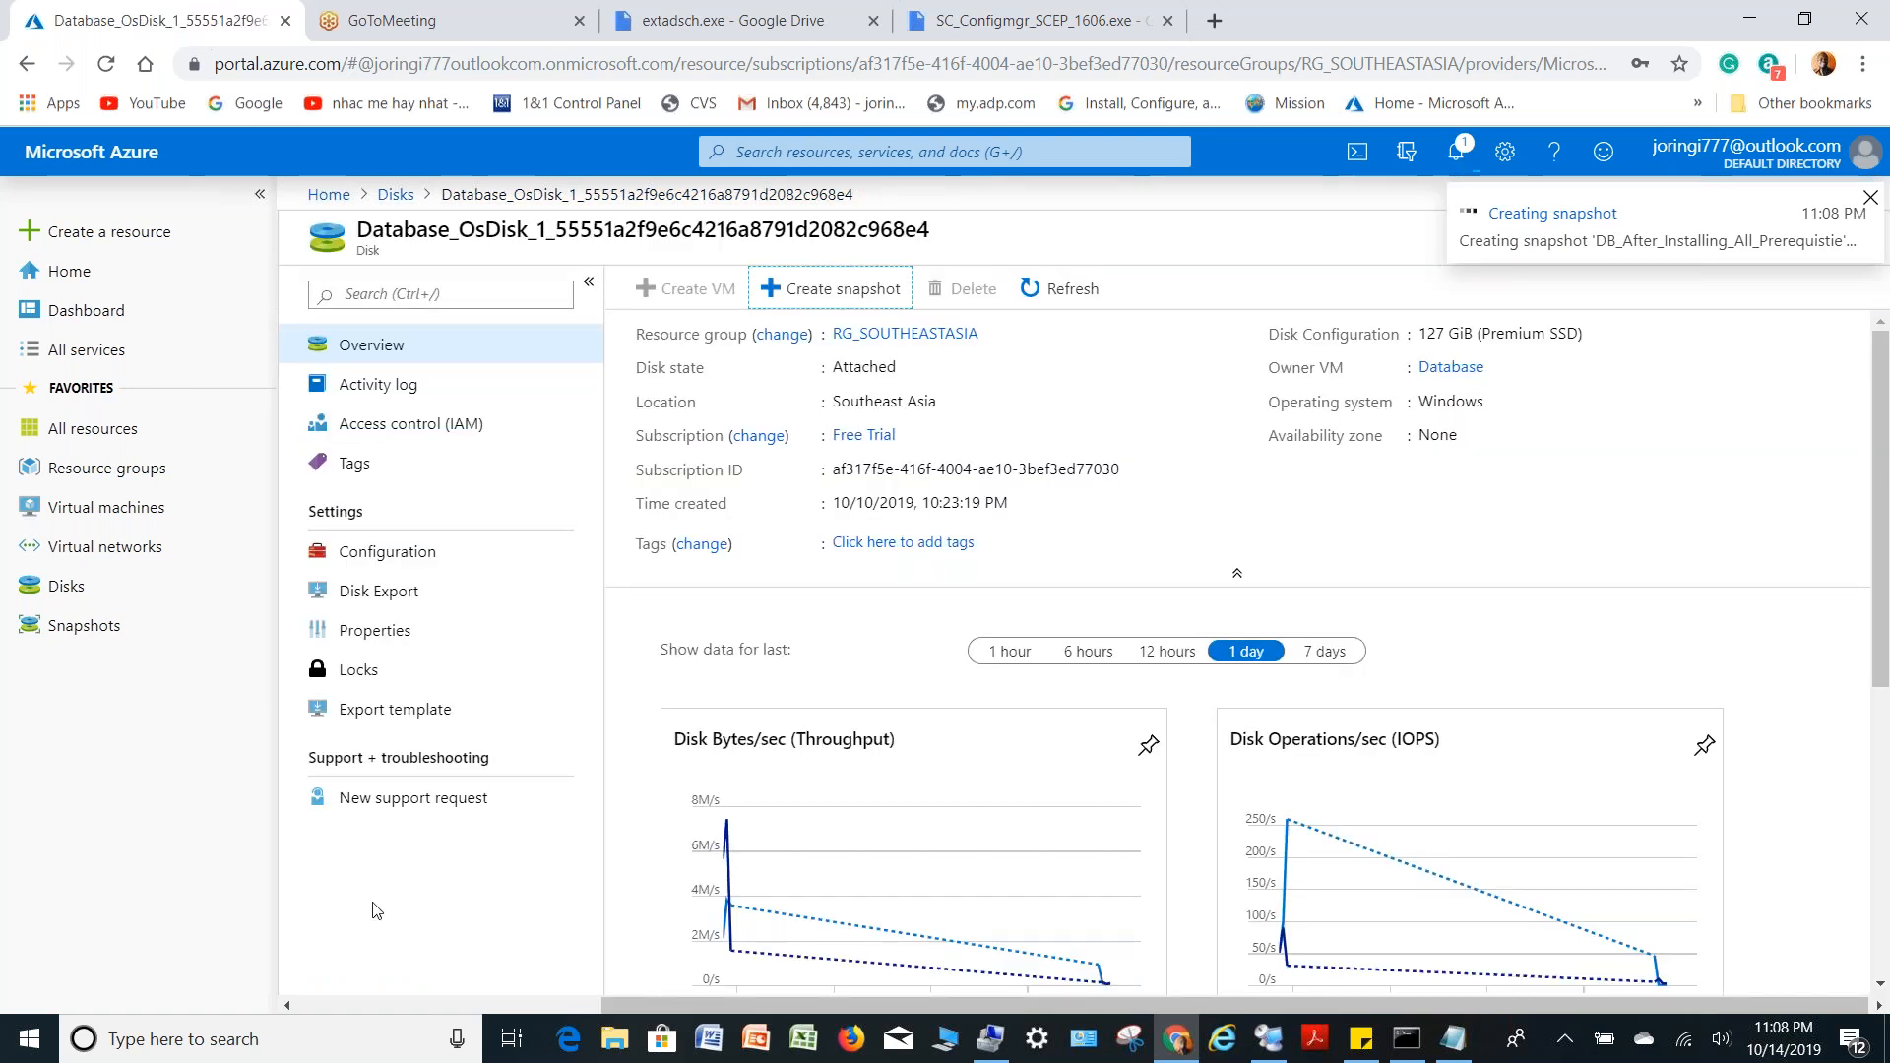
Start a snapshot of the SCCMPS virtual machine's OS disk and name it SCCMPS_After_Installing_All_Prerequistie
click(59, 588)
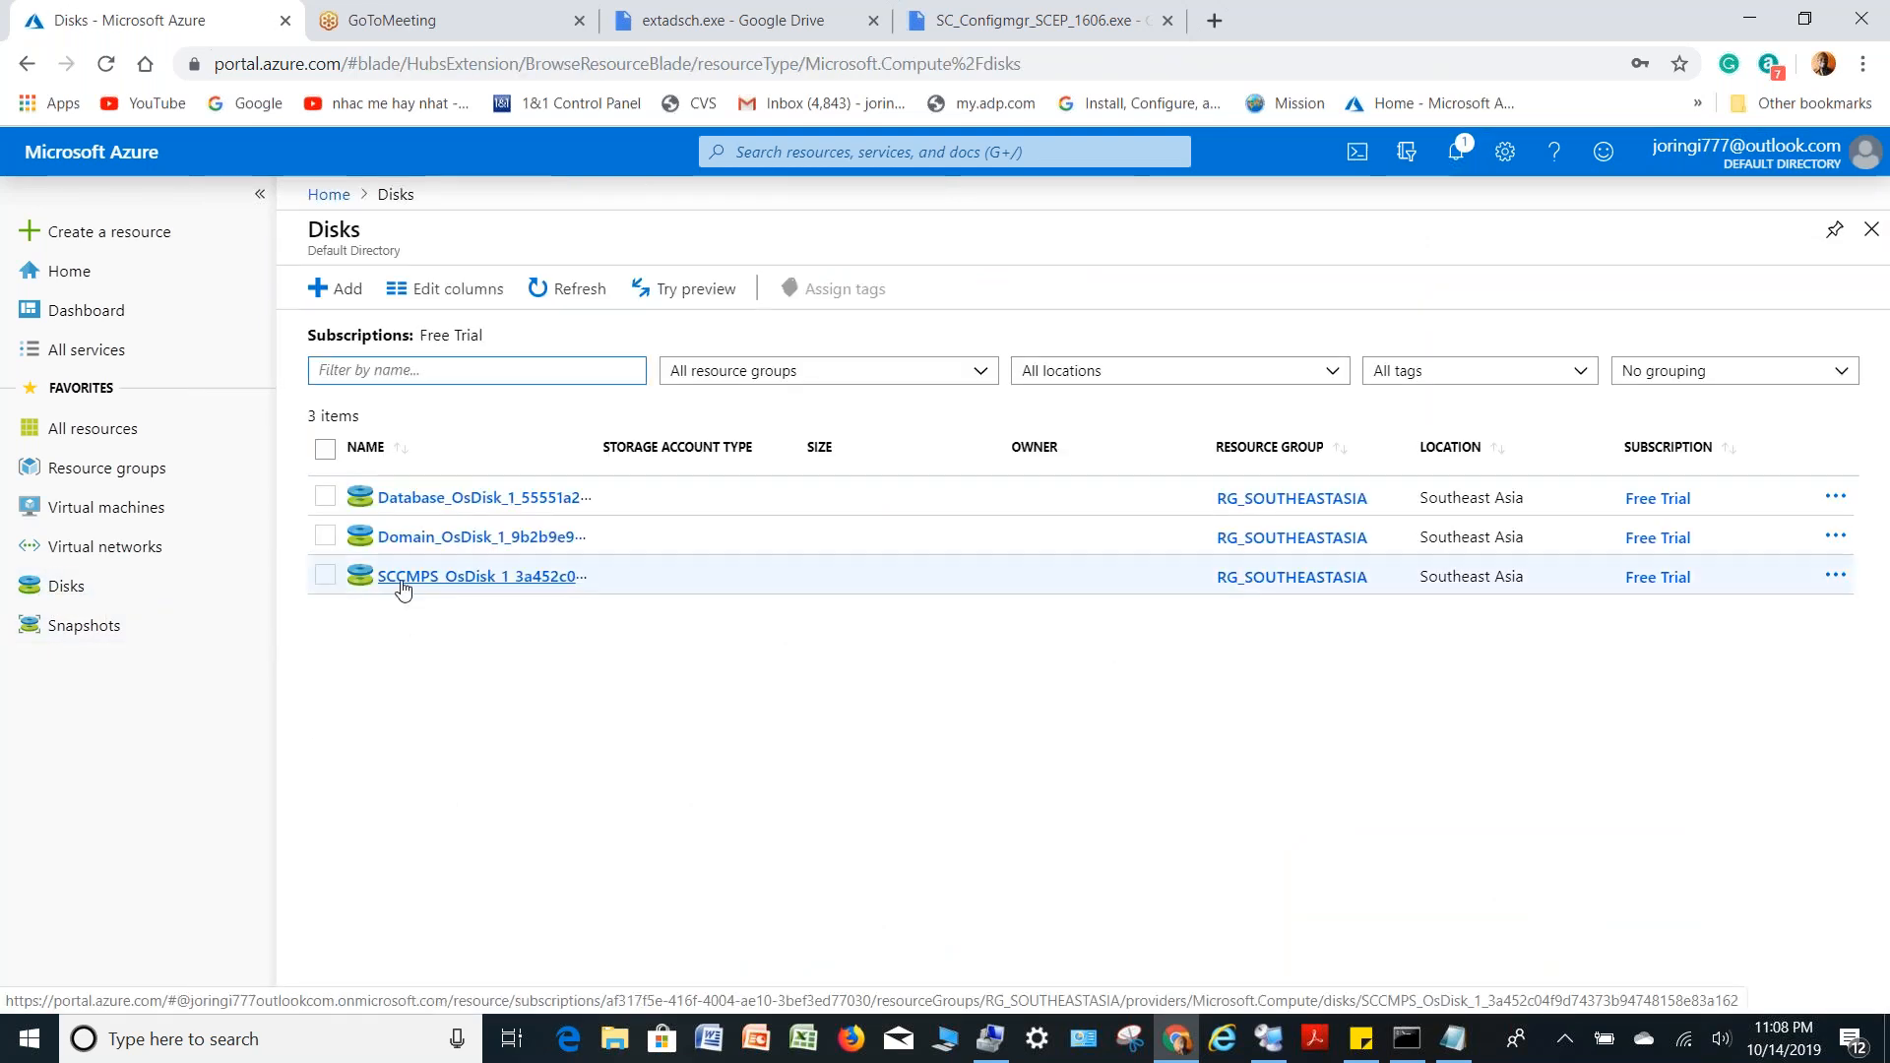
click(494, 579)
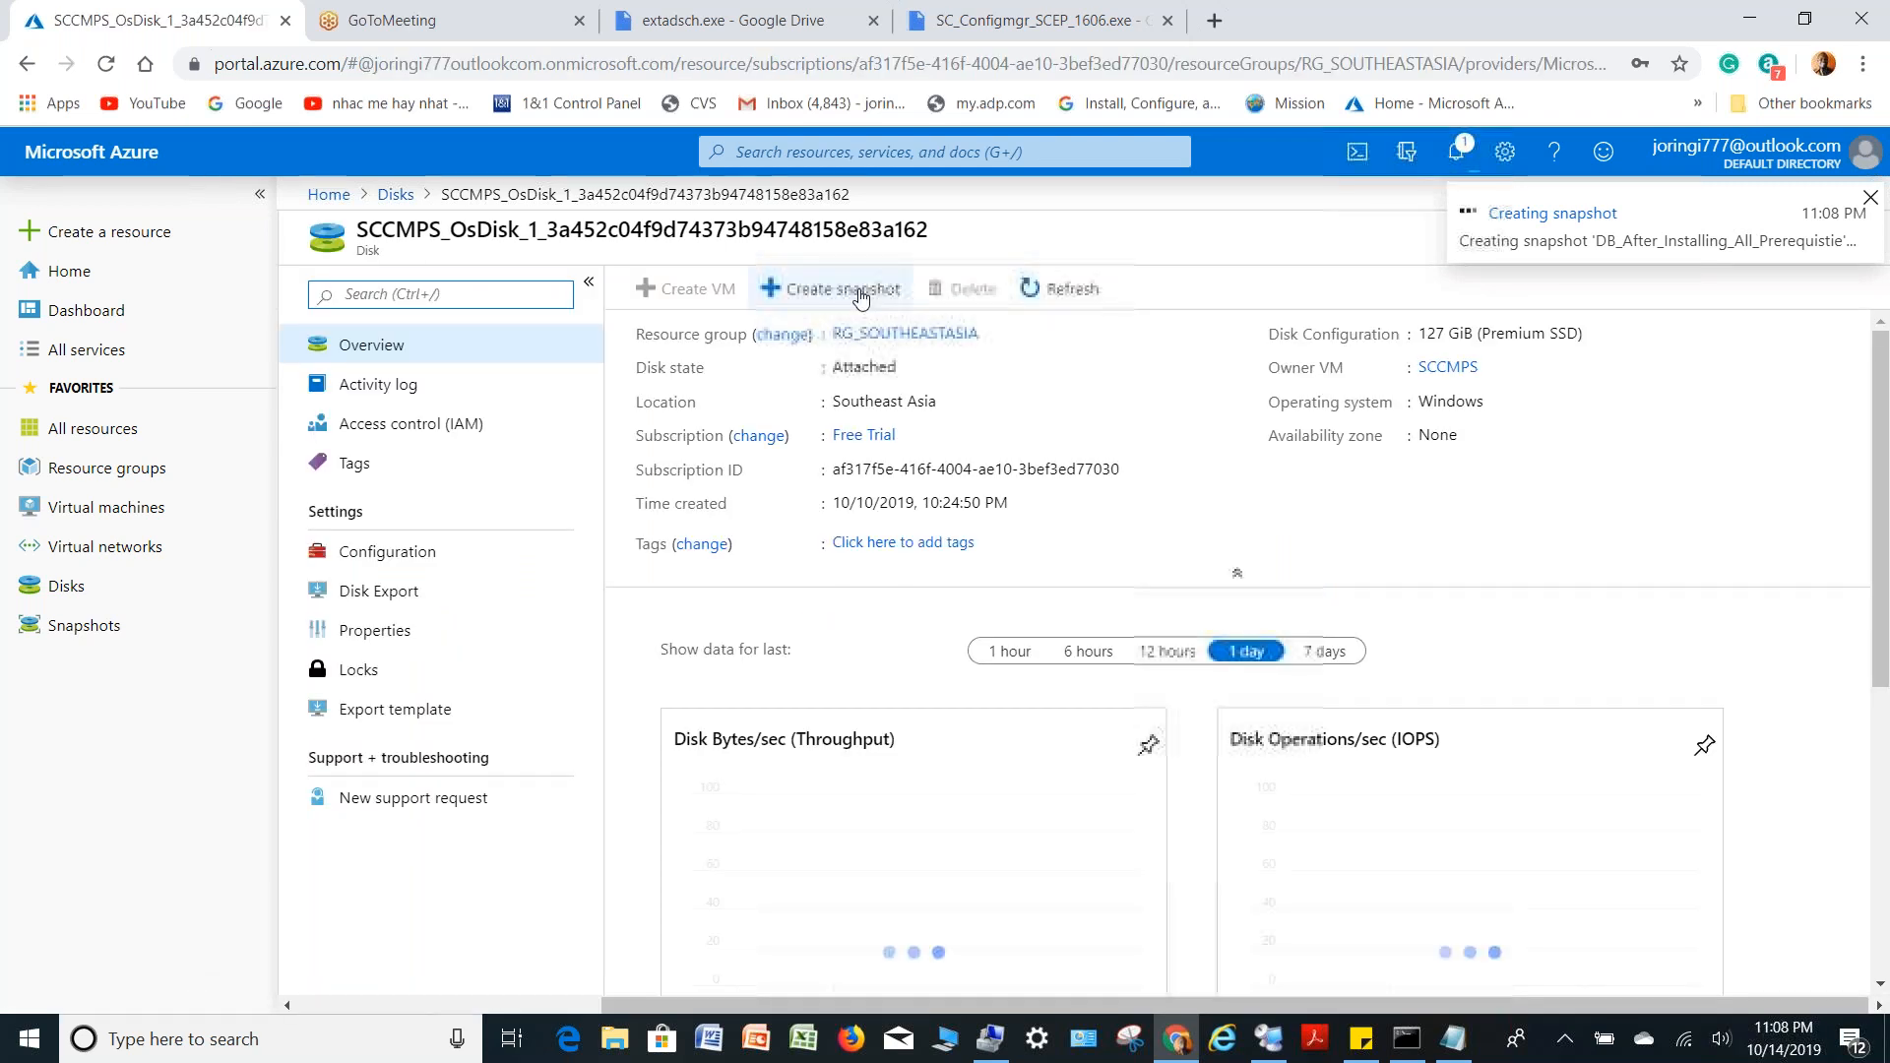
click(858, 286)
text(SCCMPS_After_Installing_All_Prerequistie)
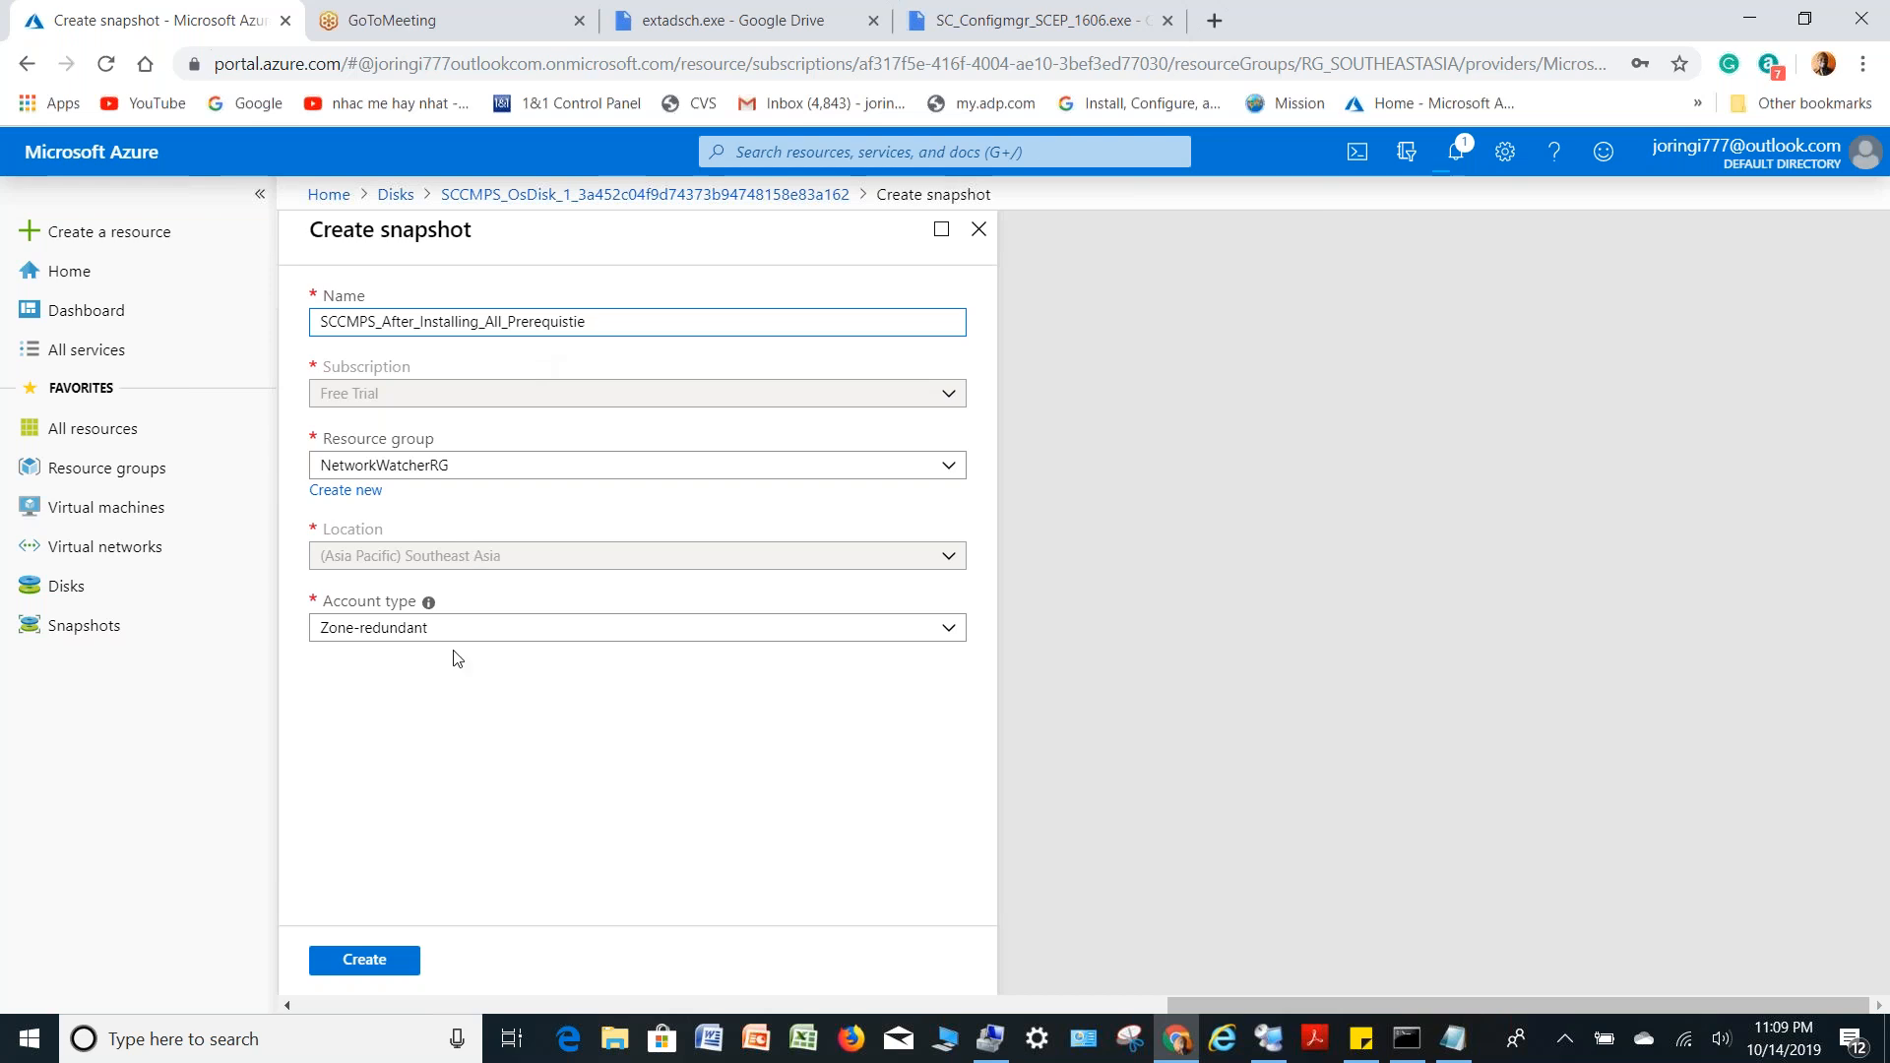
Create the SCCMPS snapshot in resource group RG_SouthEastAsia and check both snapshots in the Azure snapshots list
click(541, 458)
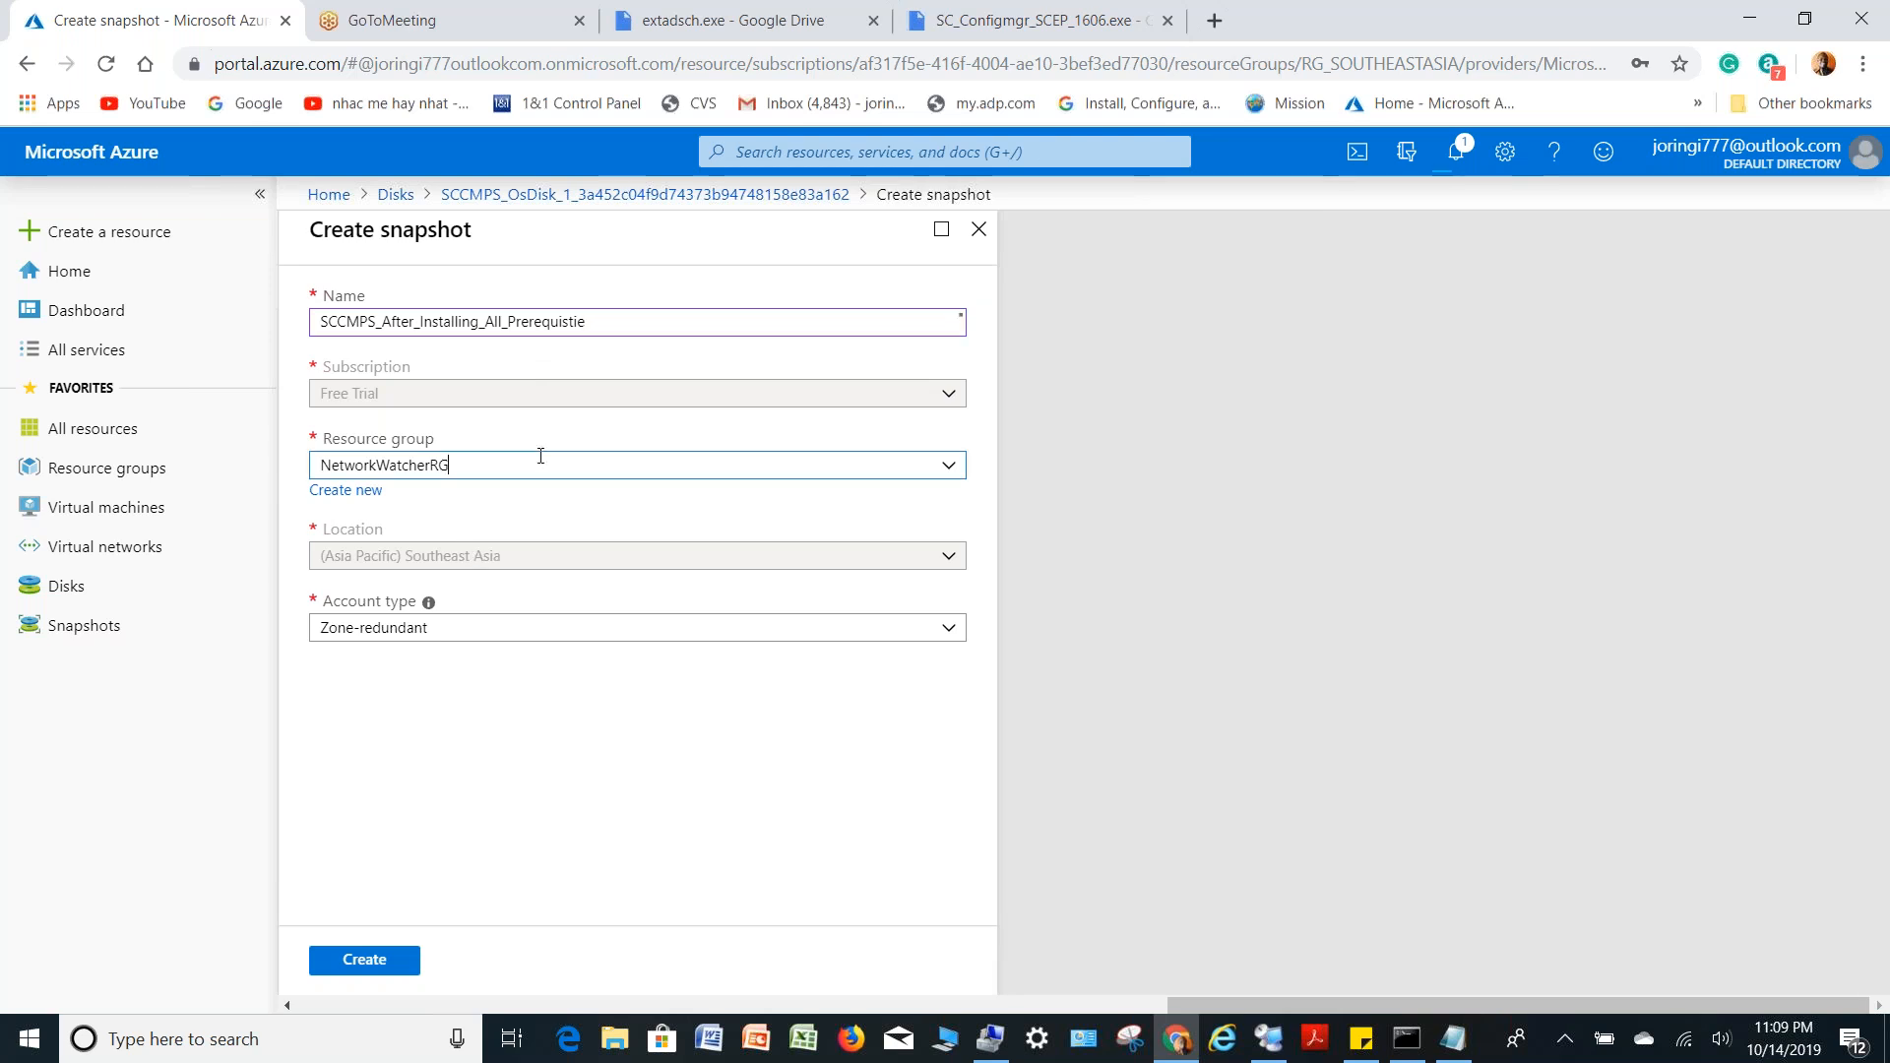
click(540, 456)
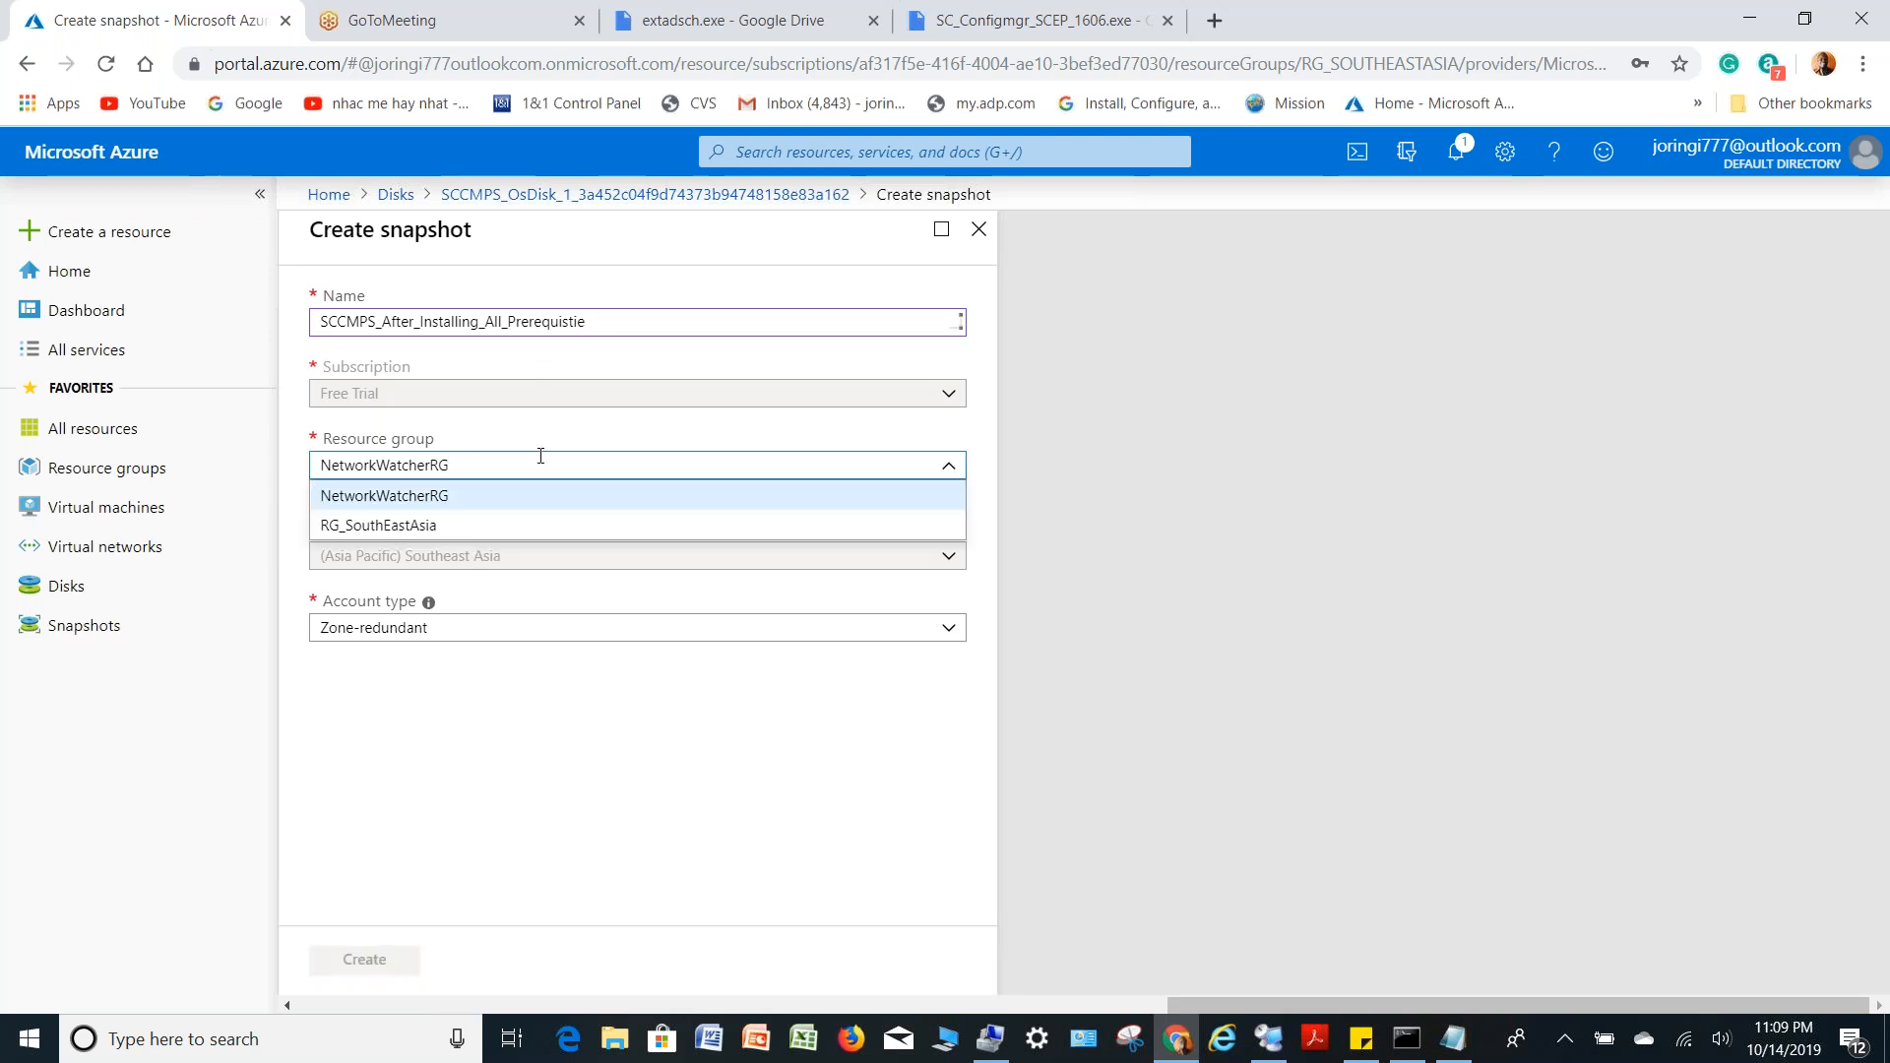
click(393, 524)
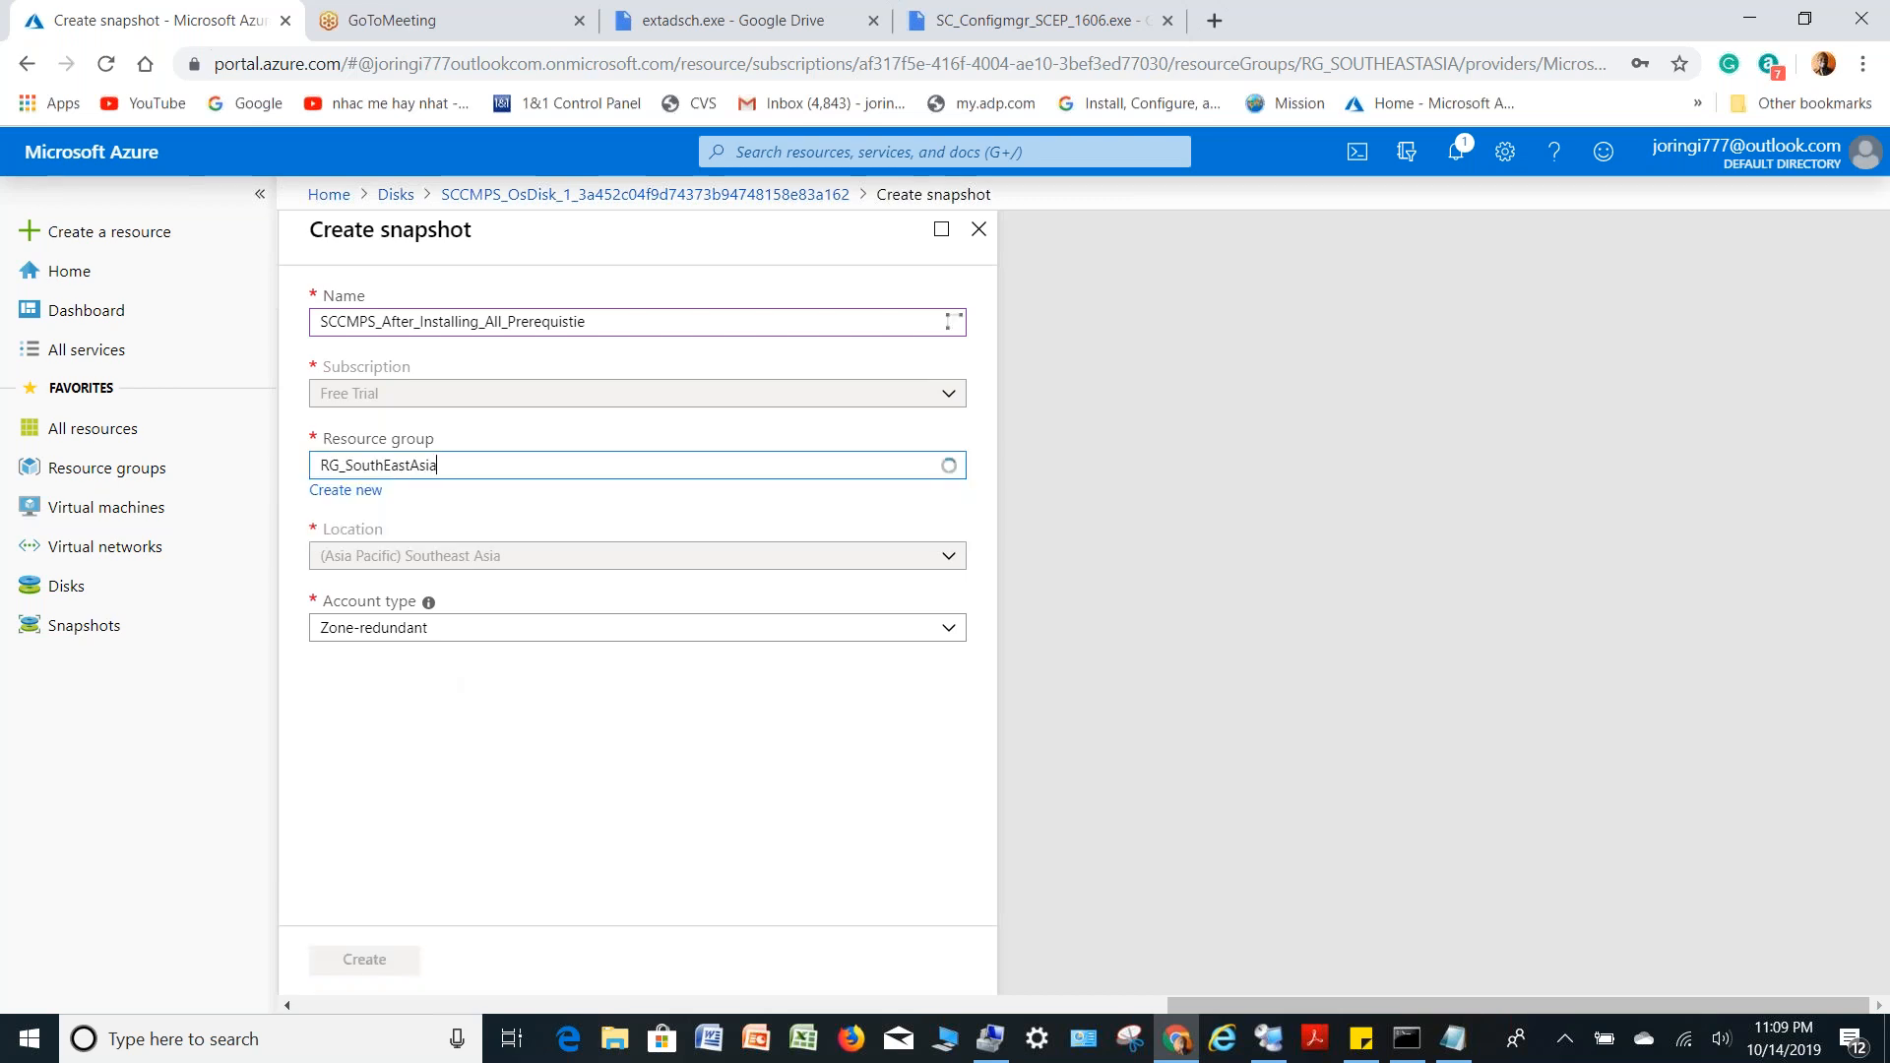
click(365, 960)
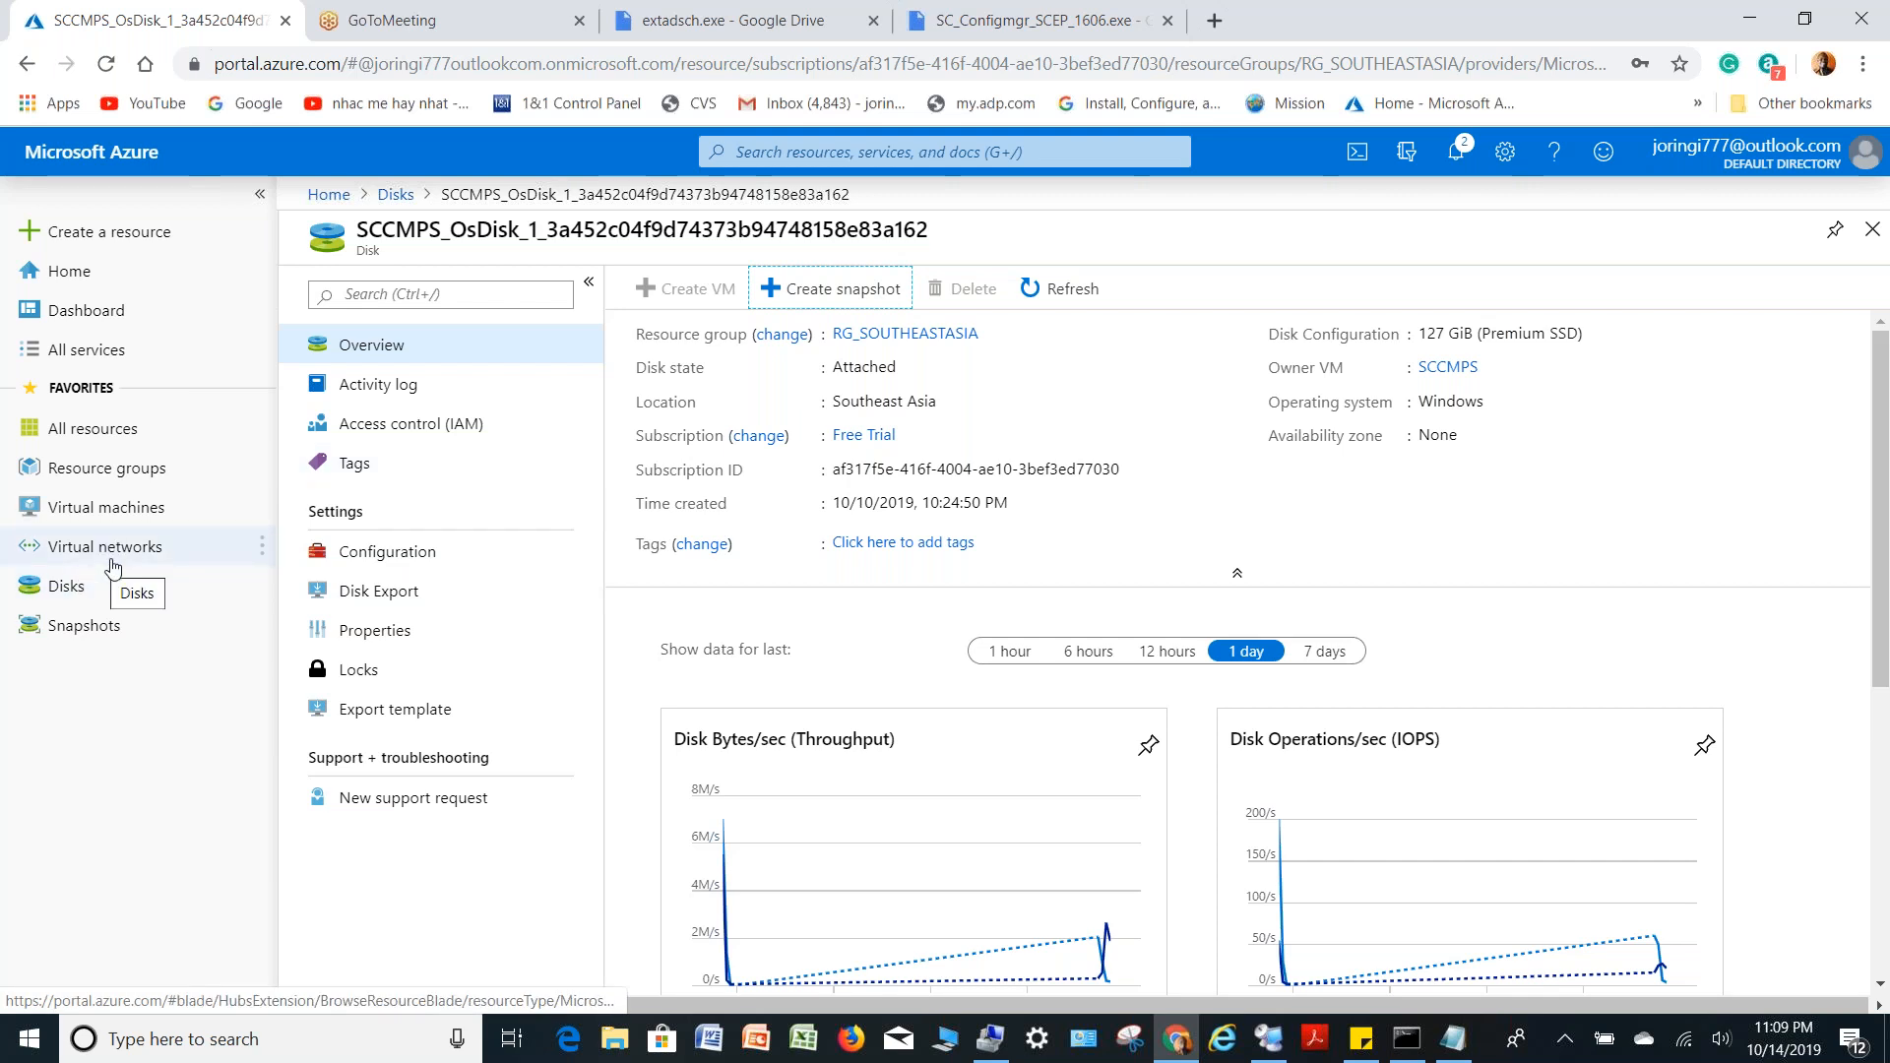
click(94, 629)
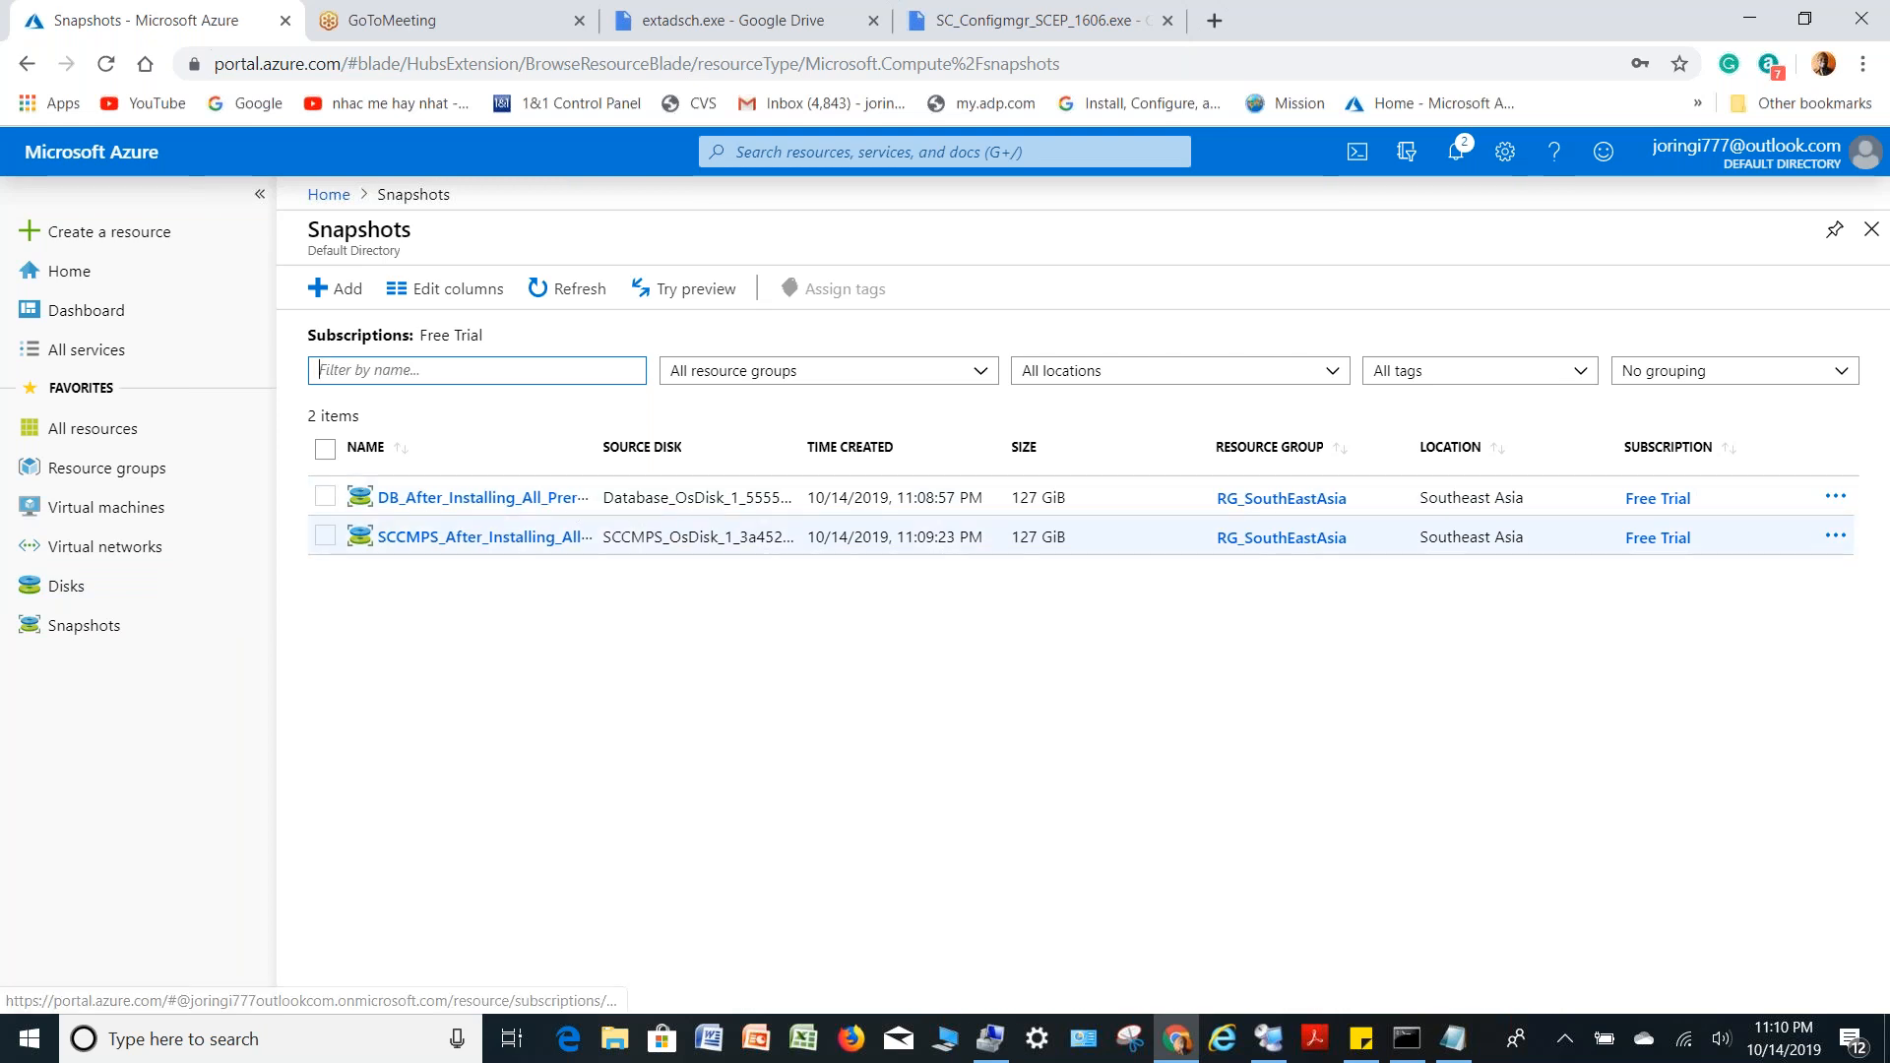
click(896, 513)
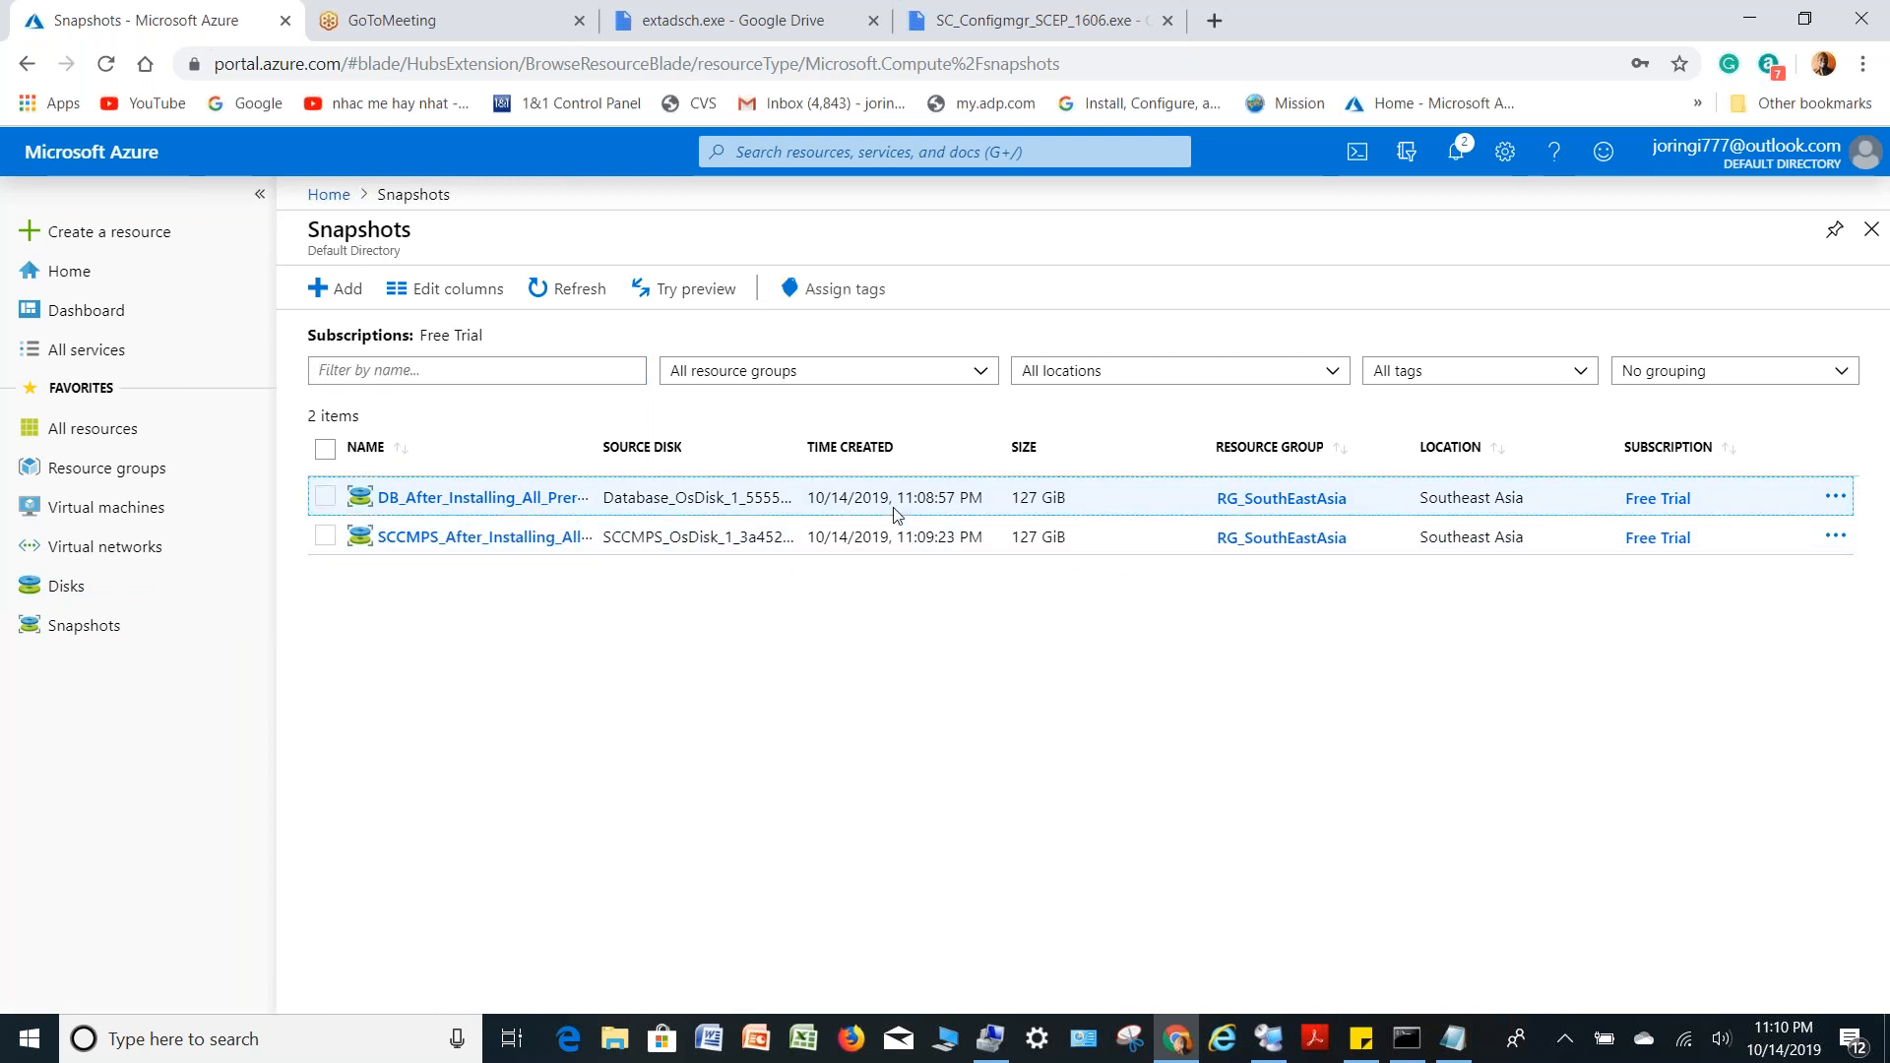
Switch to the Notepad task list and add item "8. Start Installing SCCM Primary Site"
click(1453, 1051)
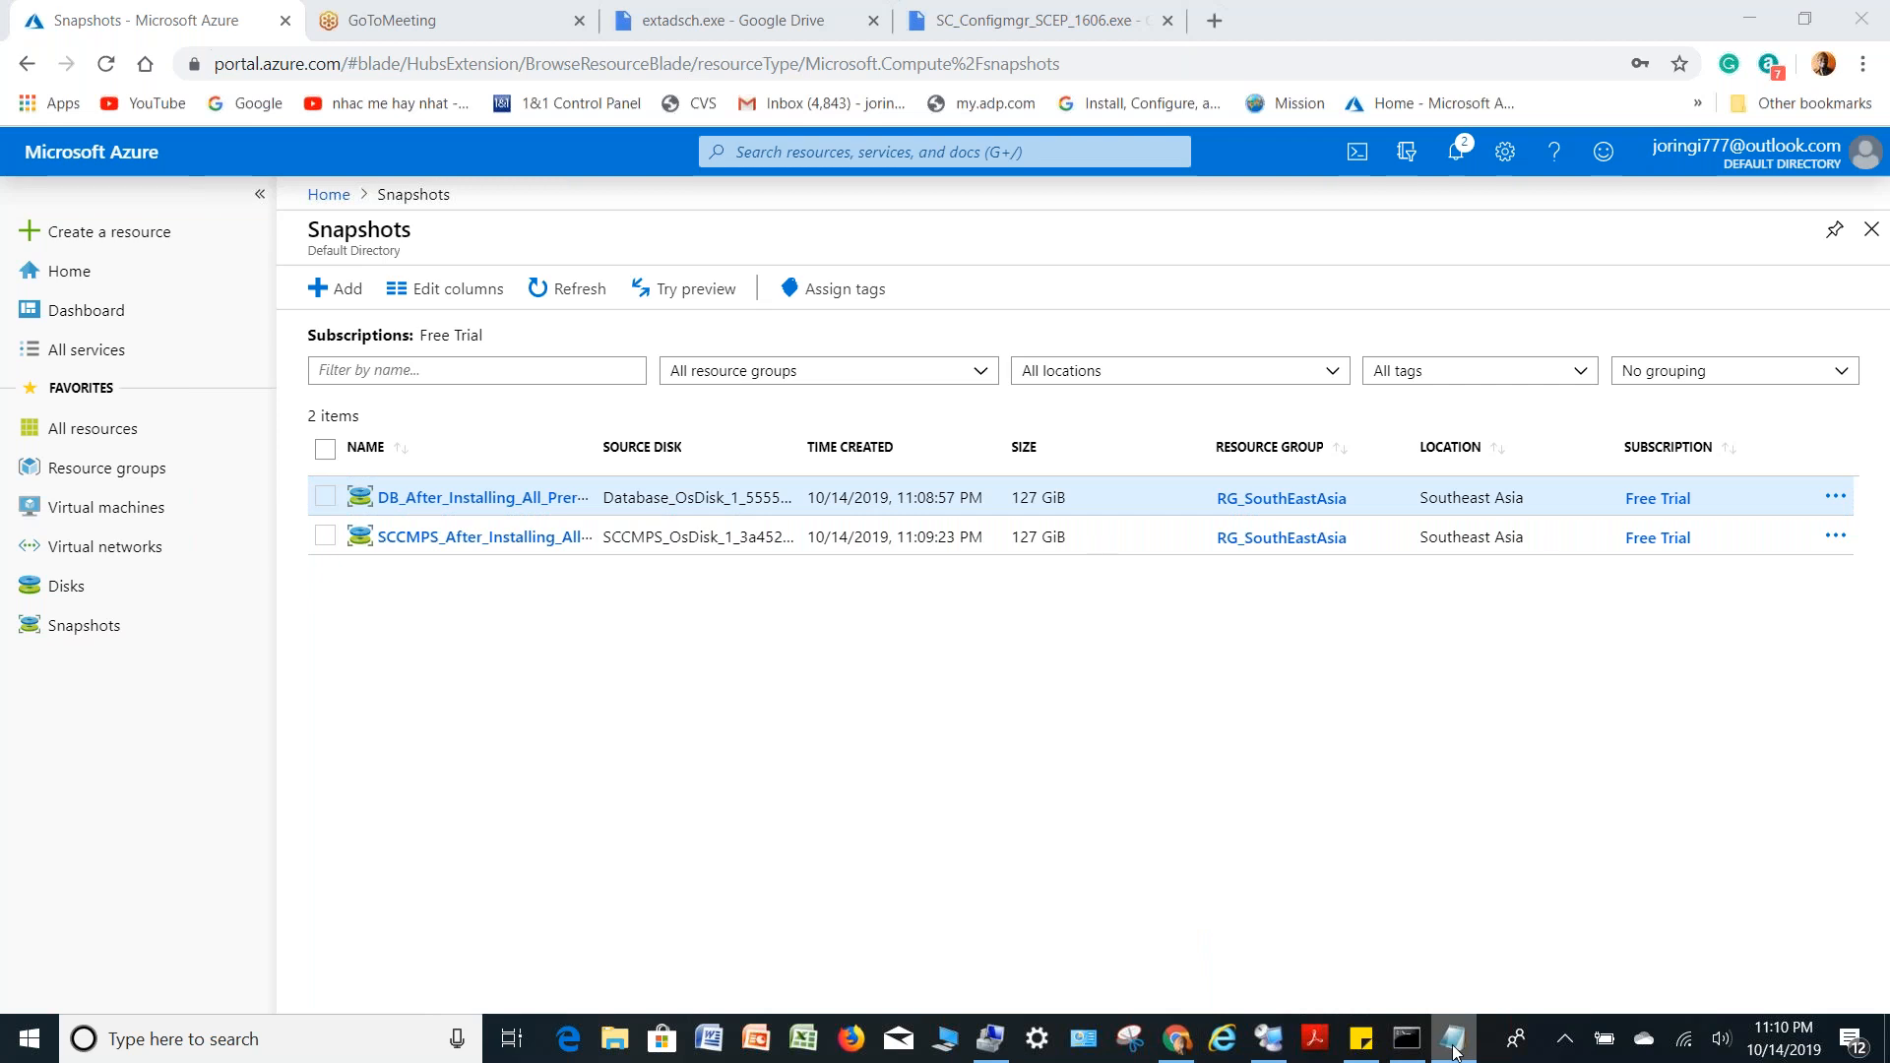
click(1454, 1051)
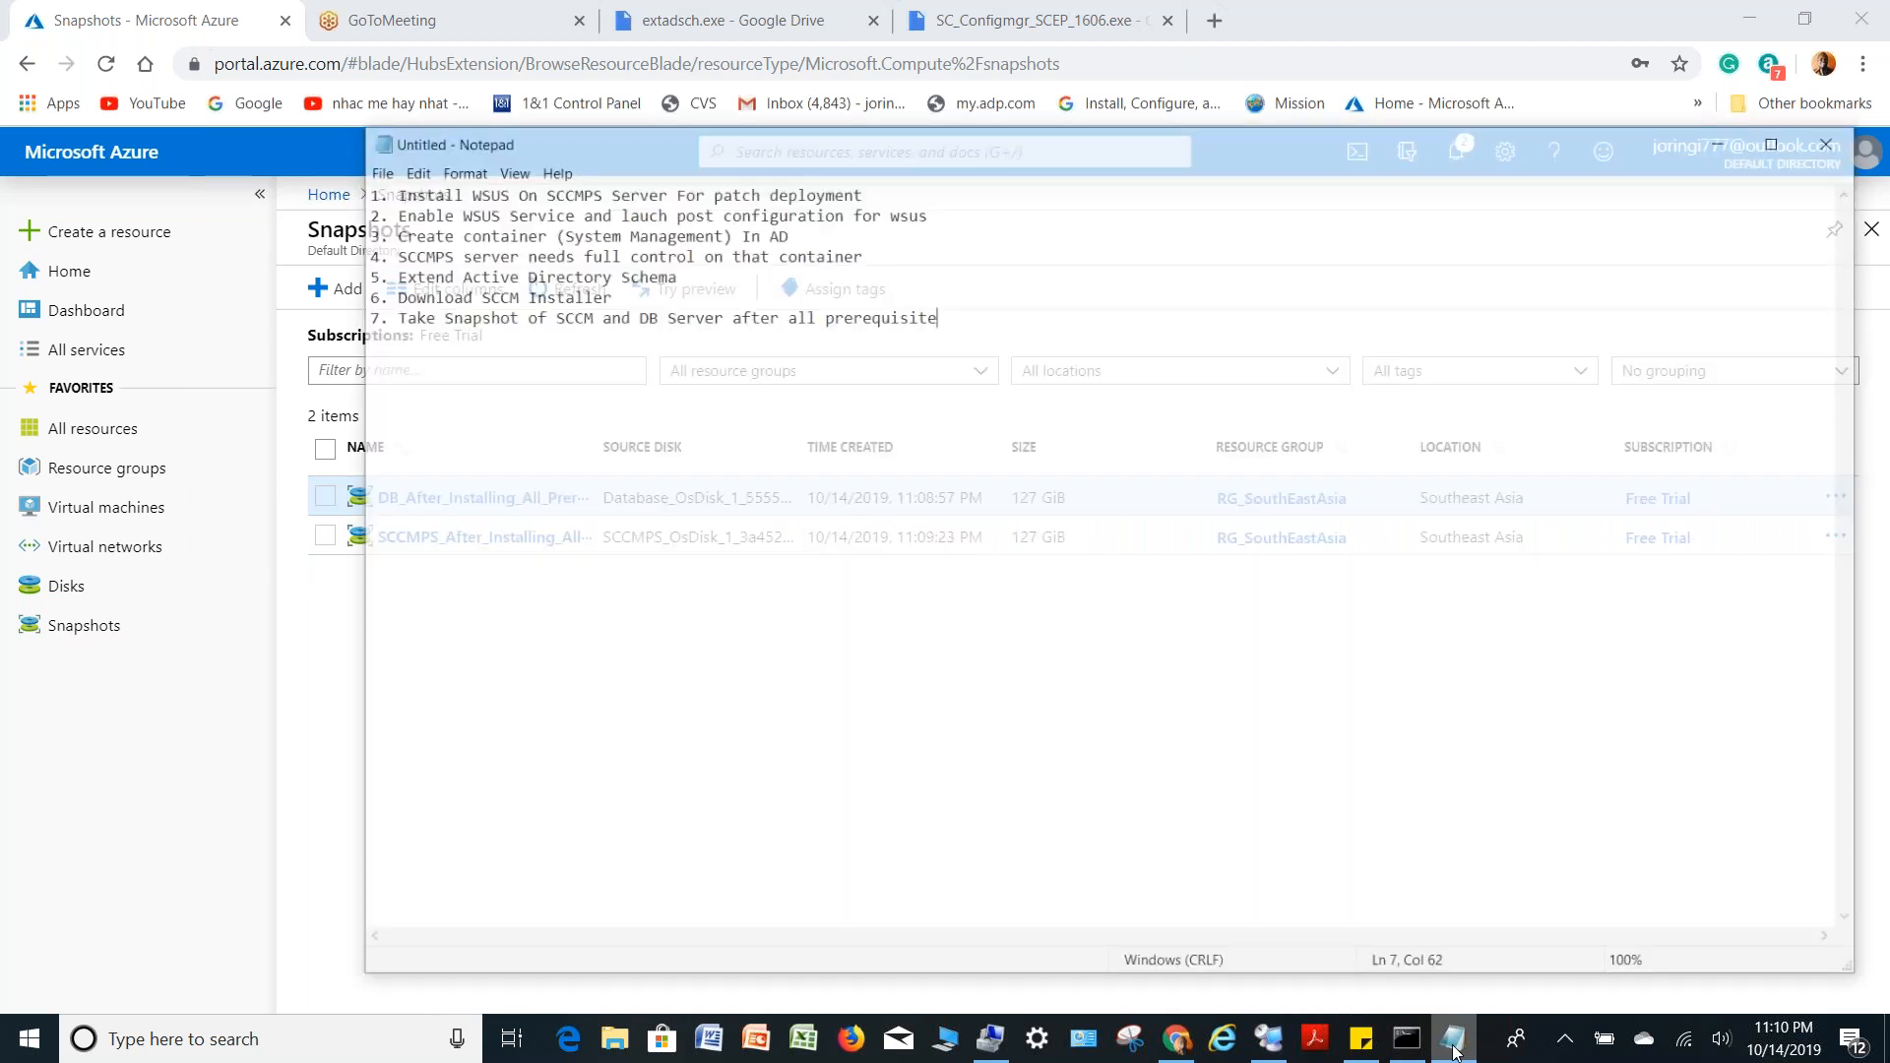
key(Return)
text(8. Start Ins)
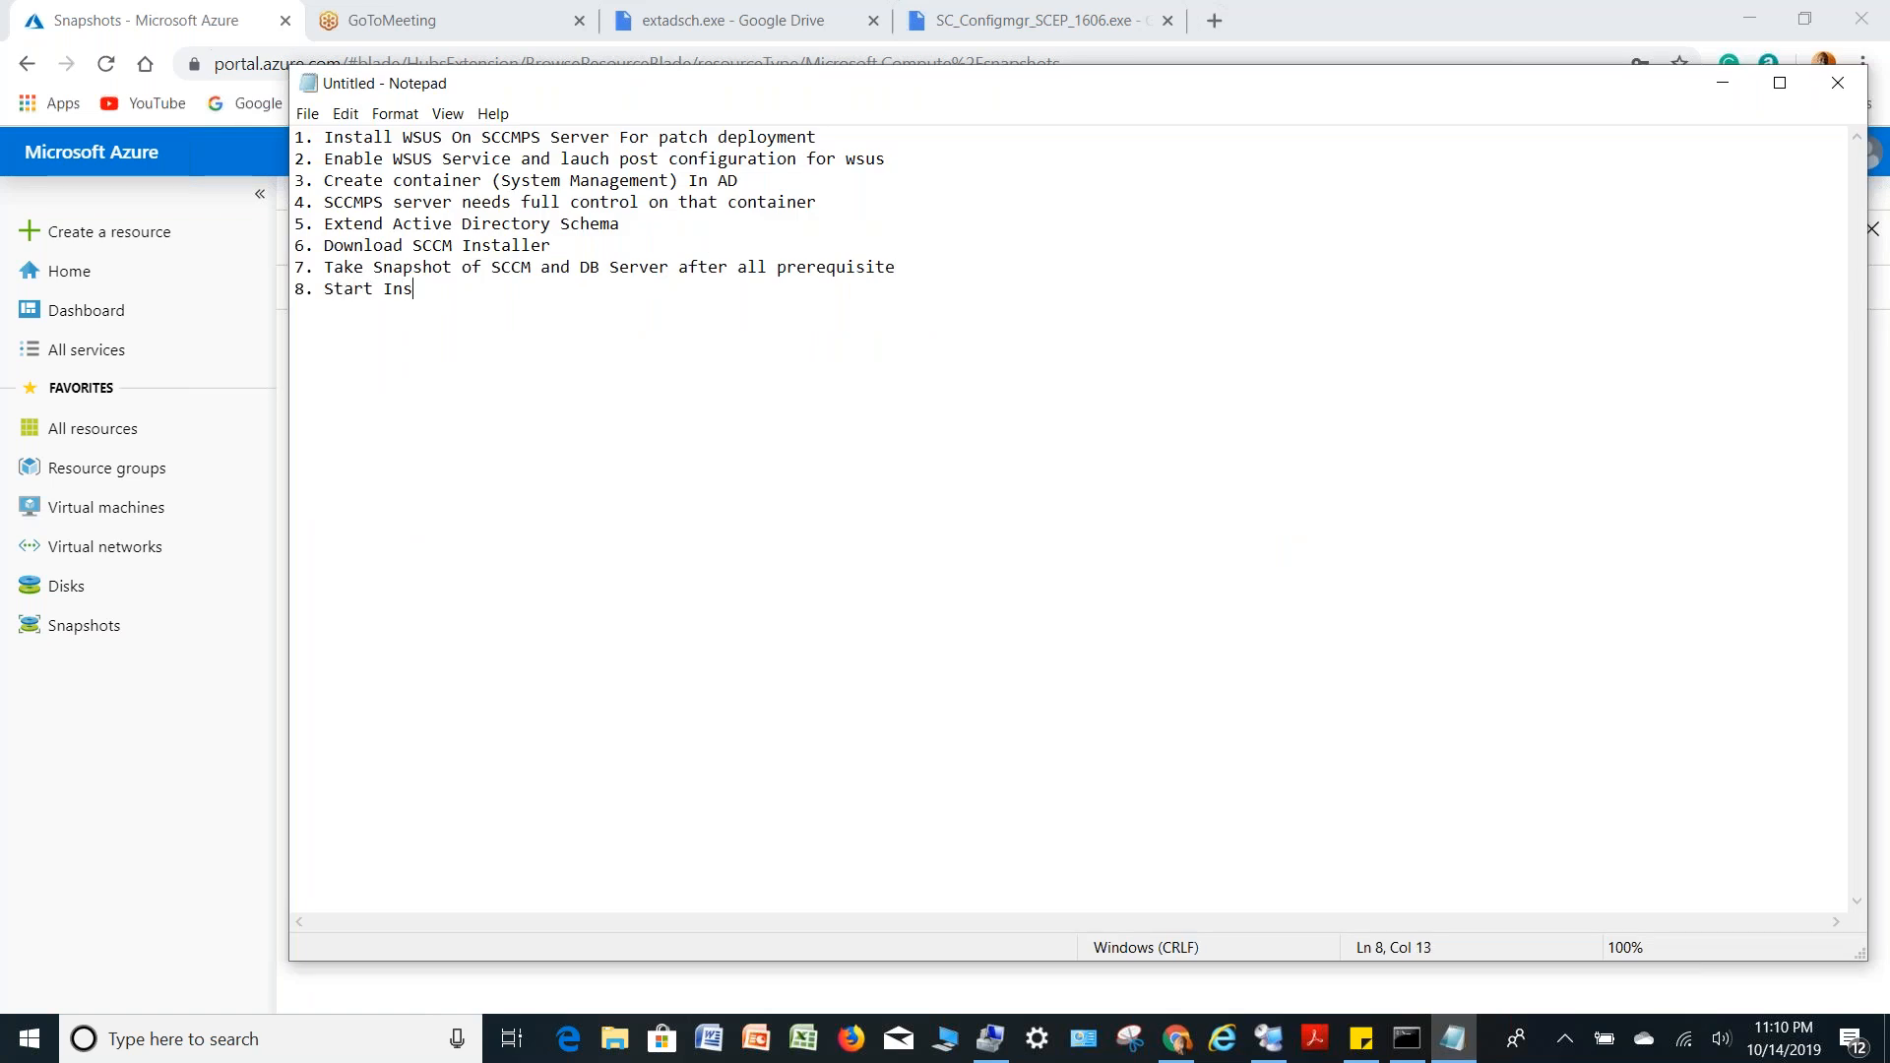
text(talling SCCM Primary Site)
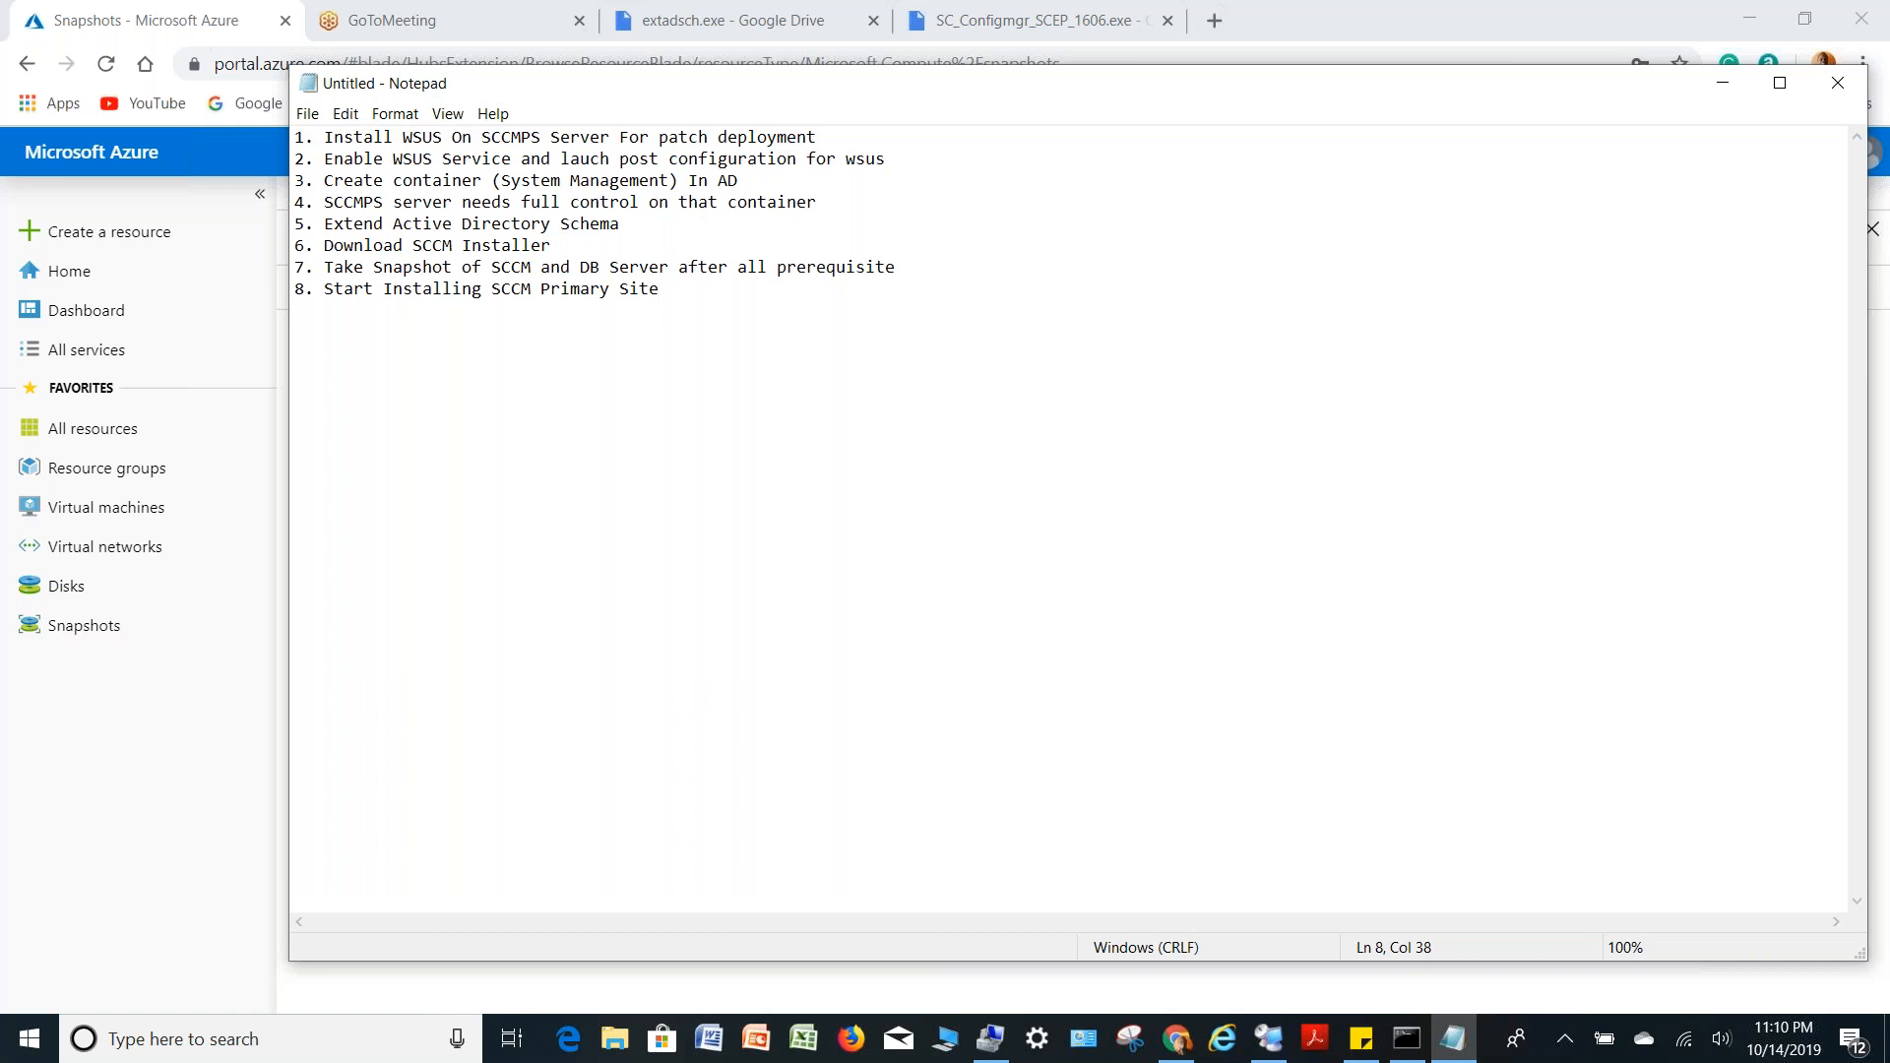
Return to the SCCMPS remote desktop session and begin the Configuration Manager installation from the prerequisite check
click(1269, 1041)
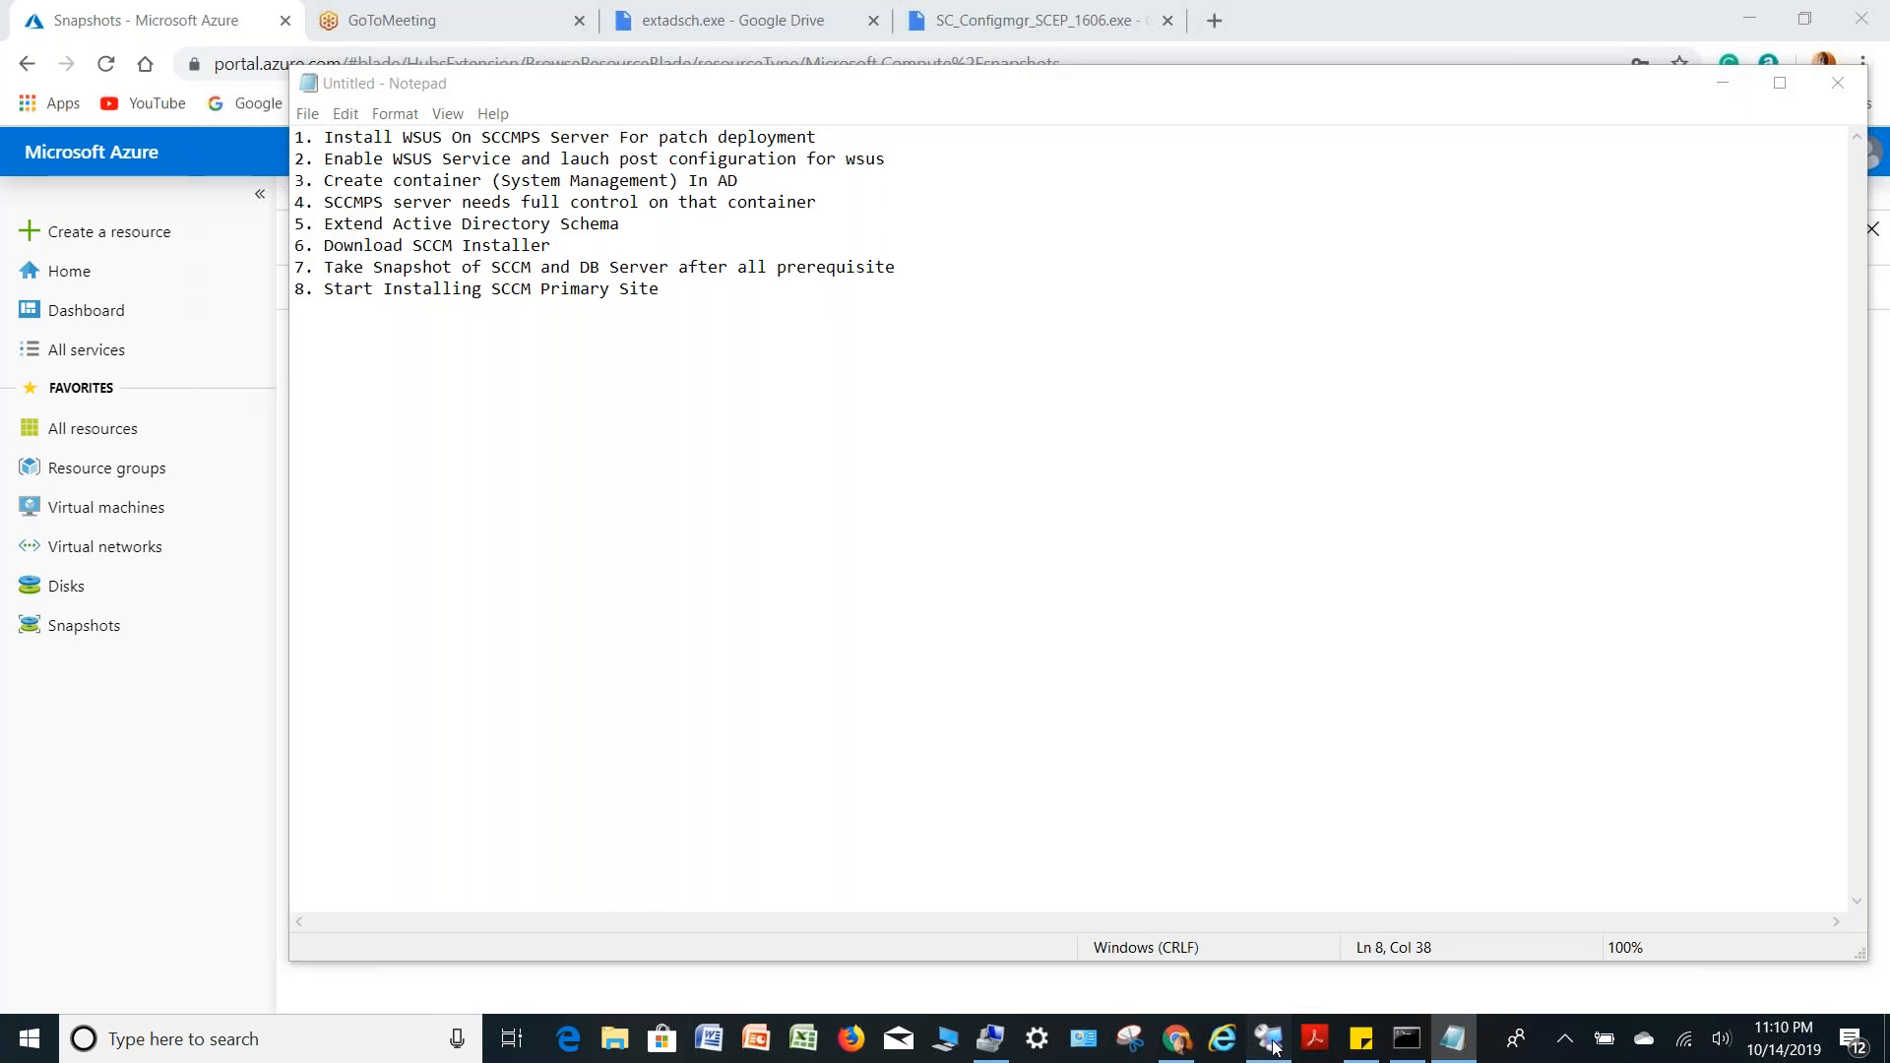
click(1269, 1041)
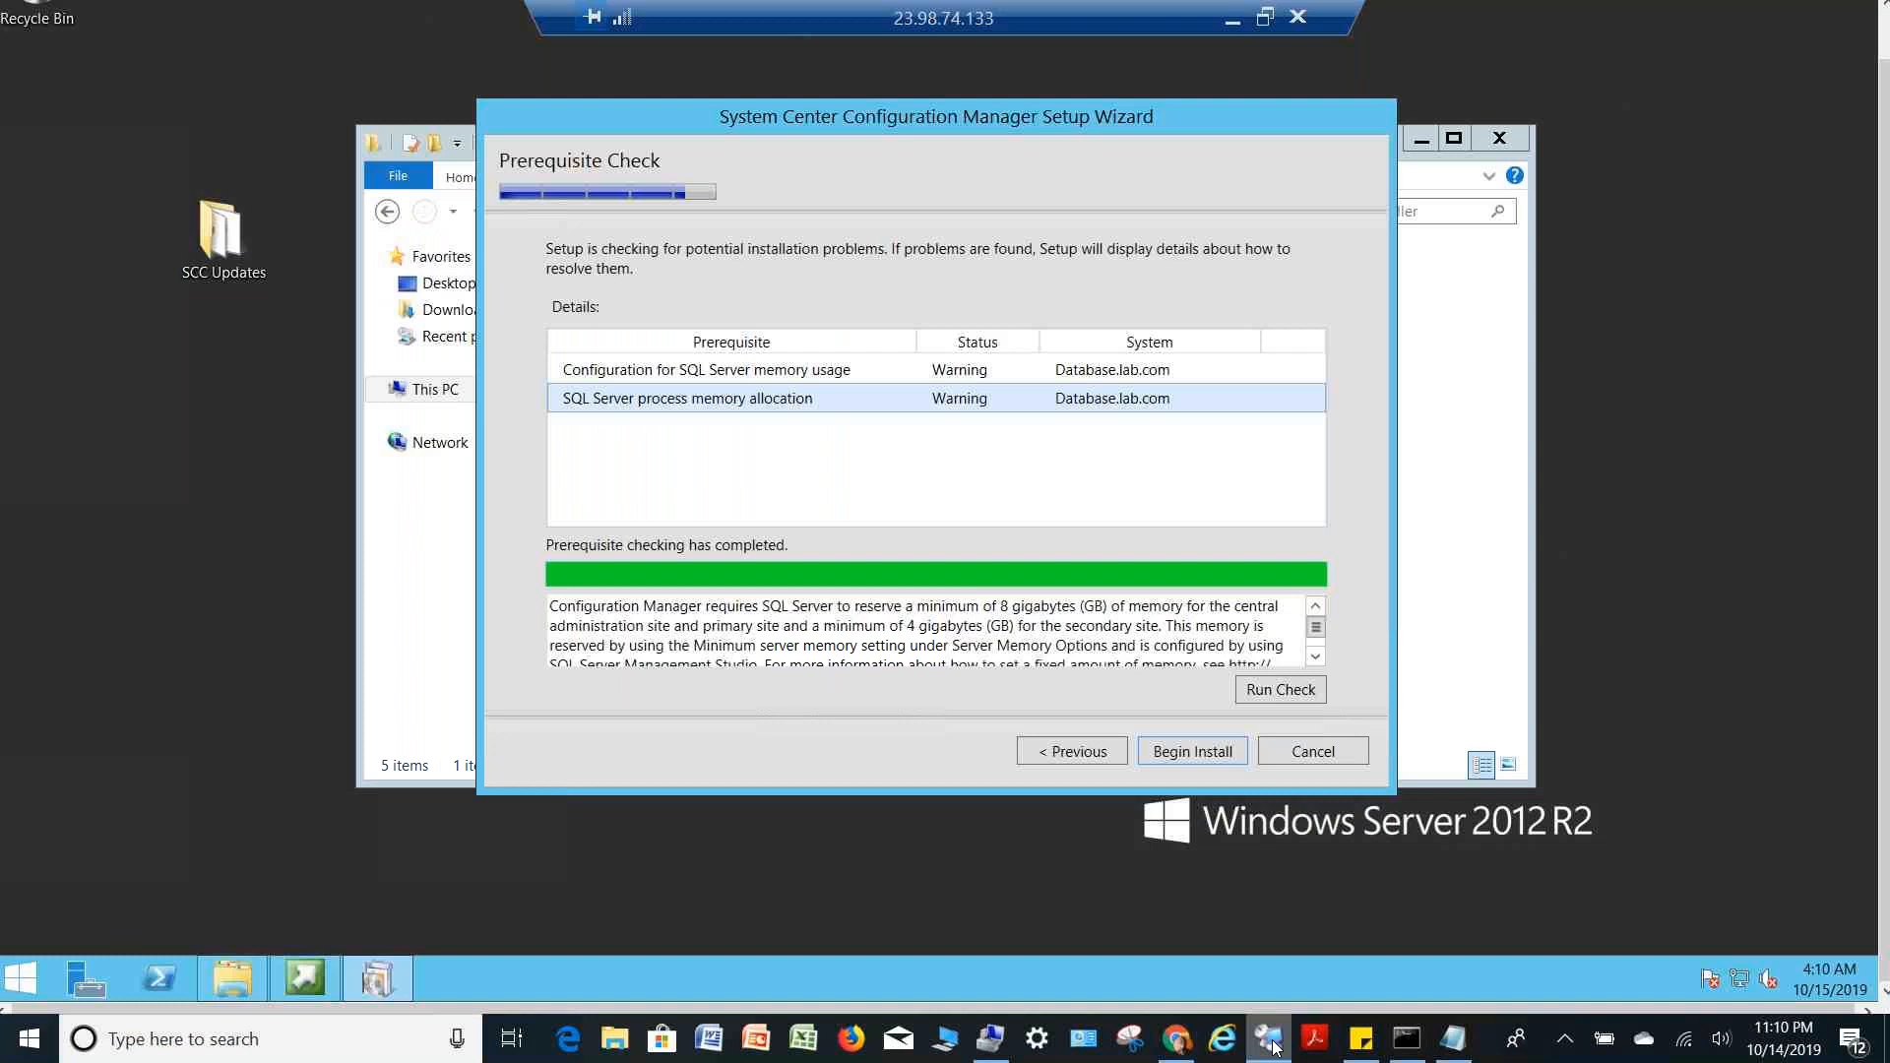
click(1213, 748)
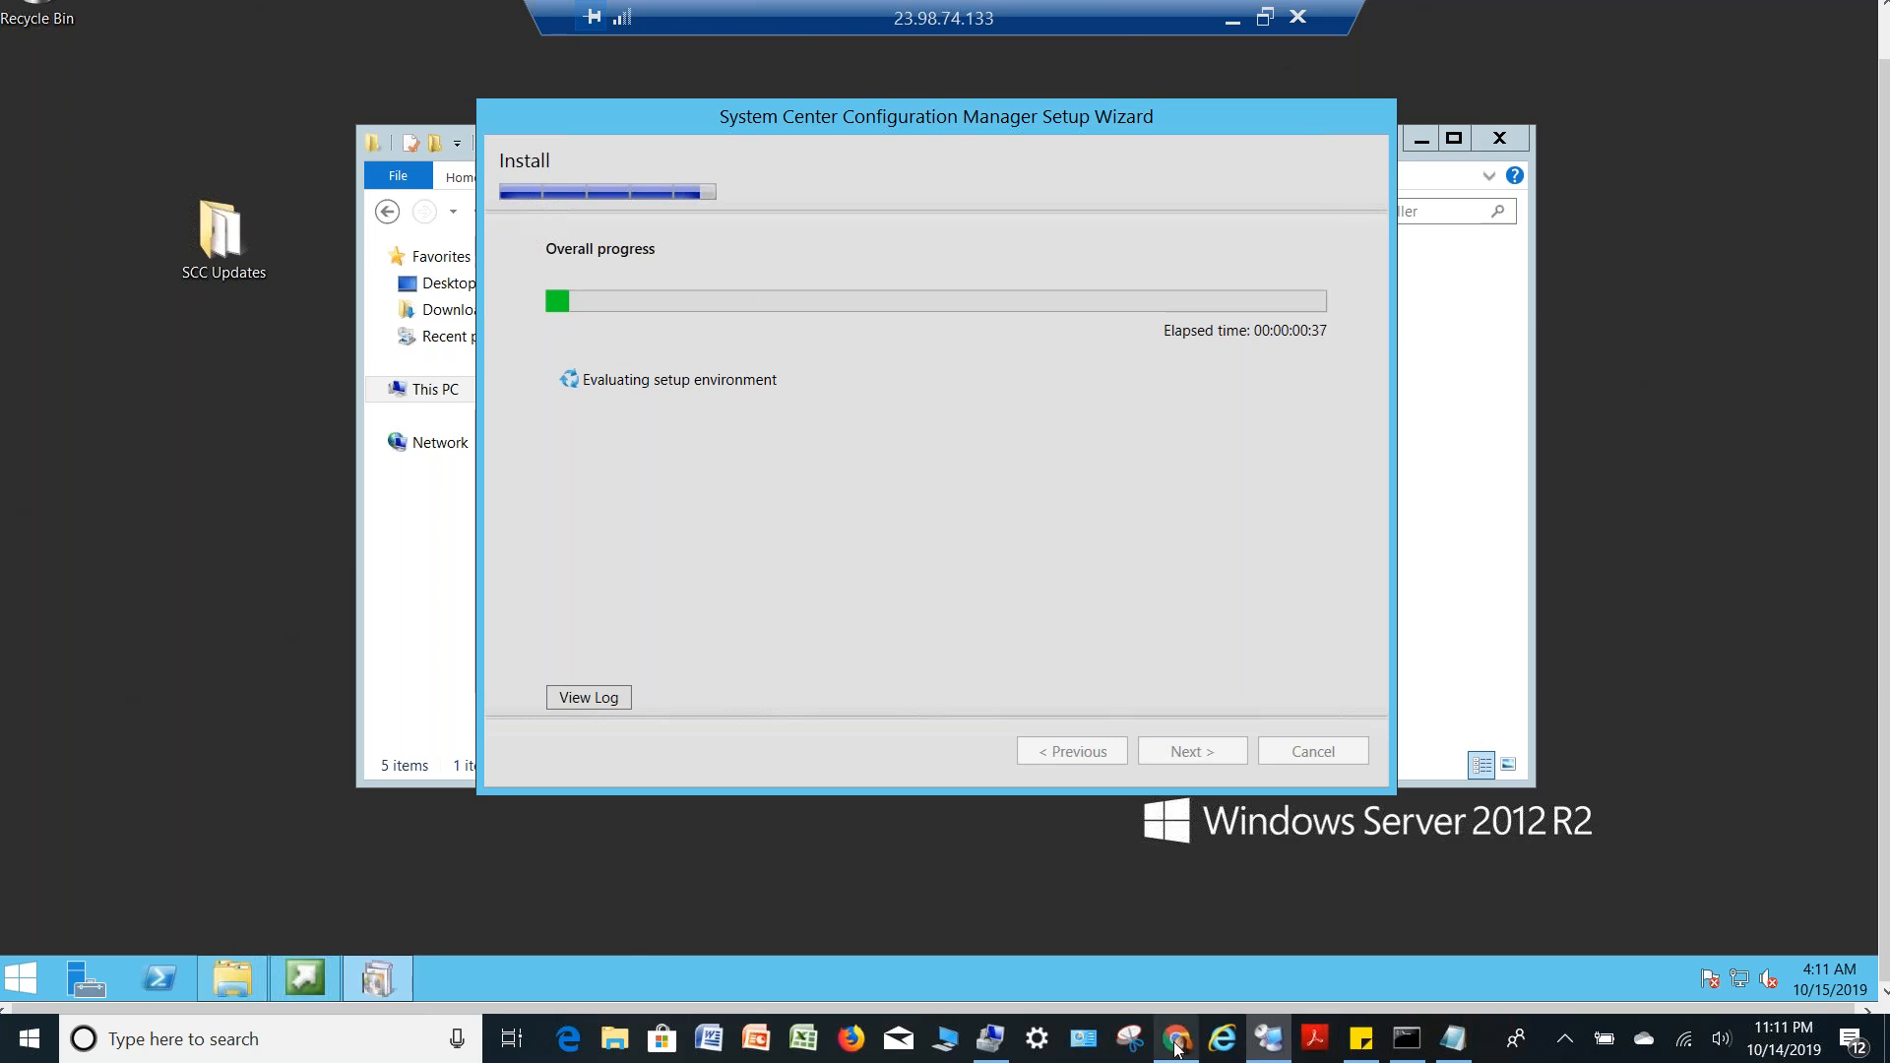
Check the status of all virtual machines in the Azure portal, and return to the setup wizard's installation progress
mouse_move(1179, 1050)
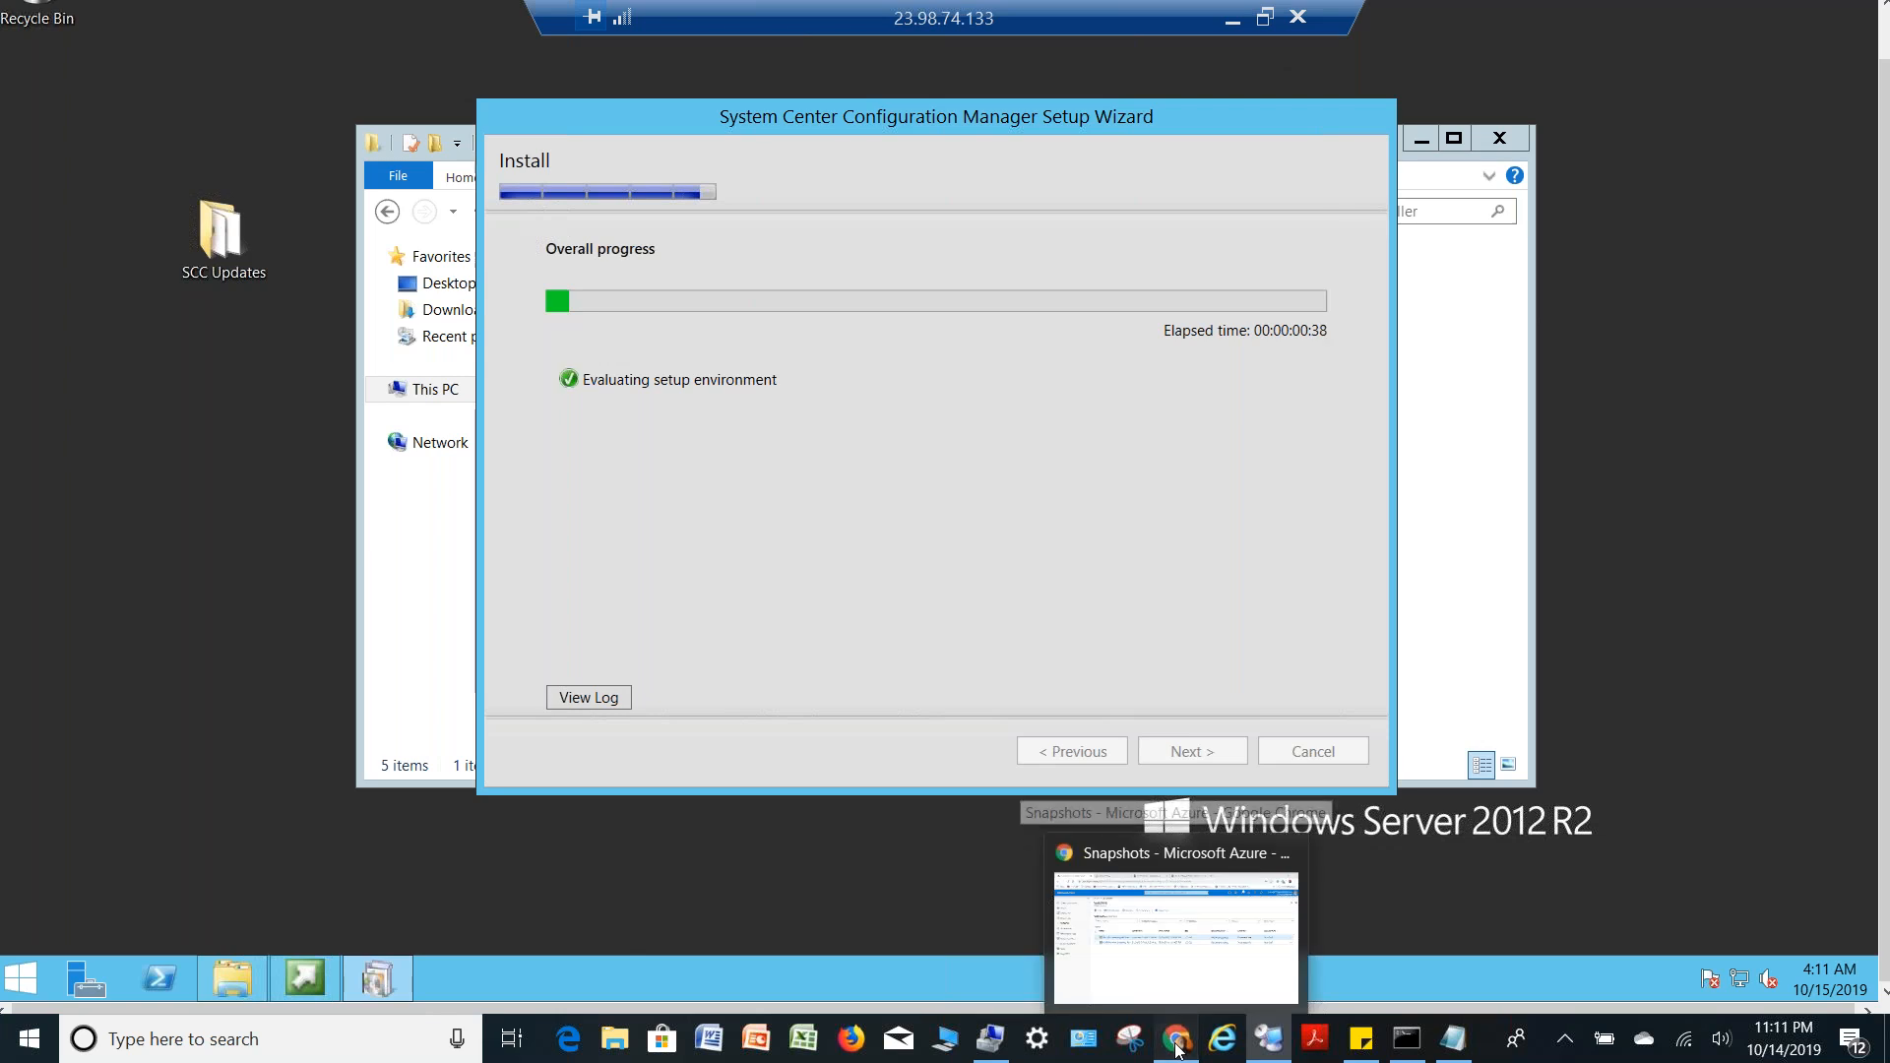
click(1178, 1050)
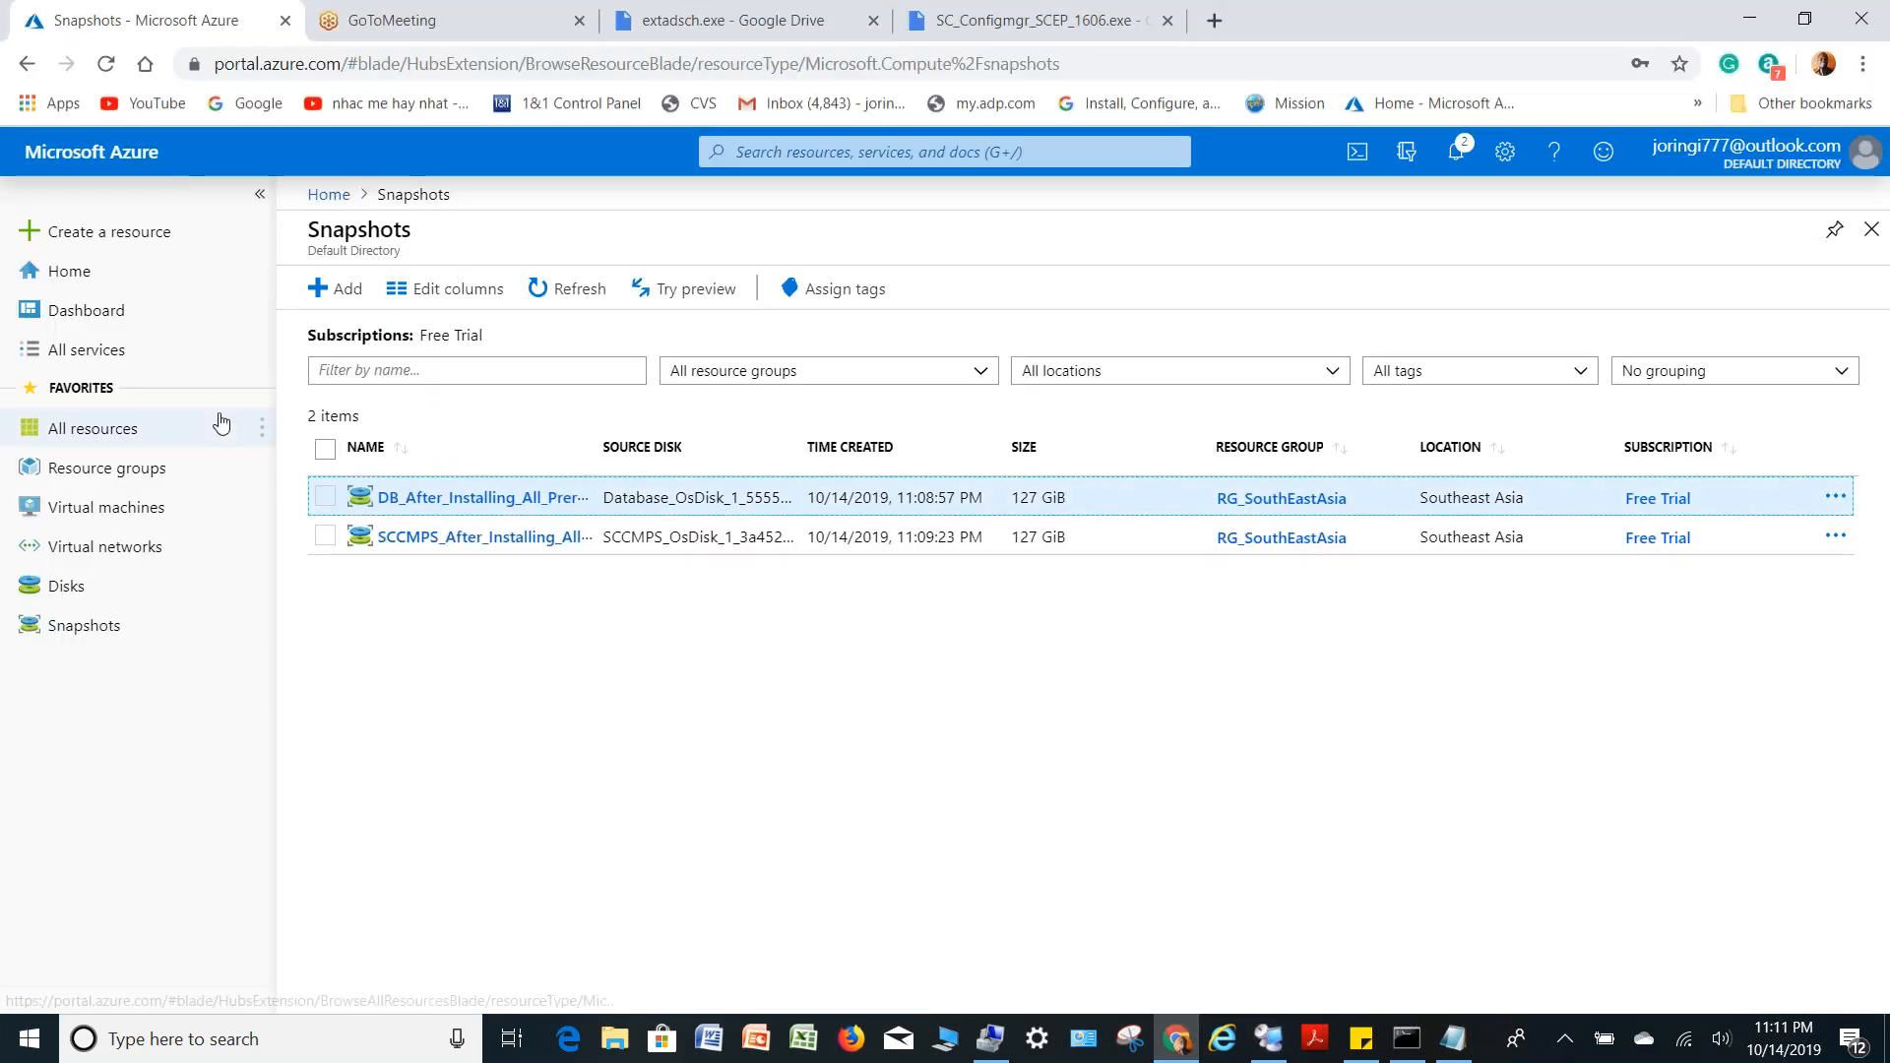
click(106, 507)
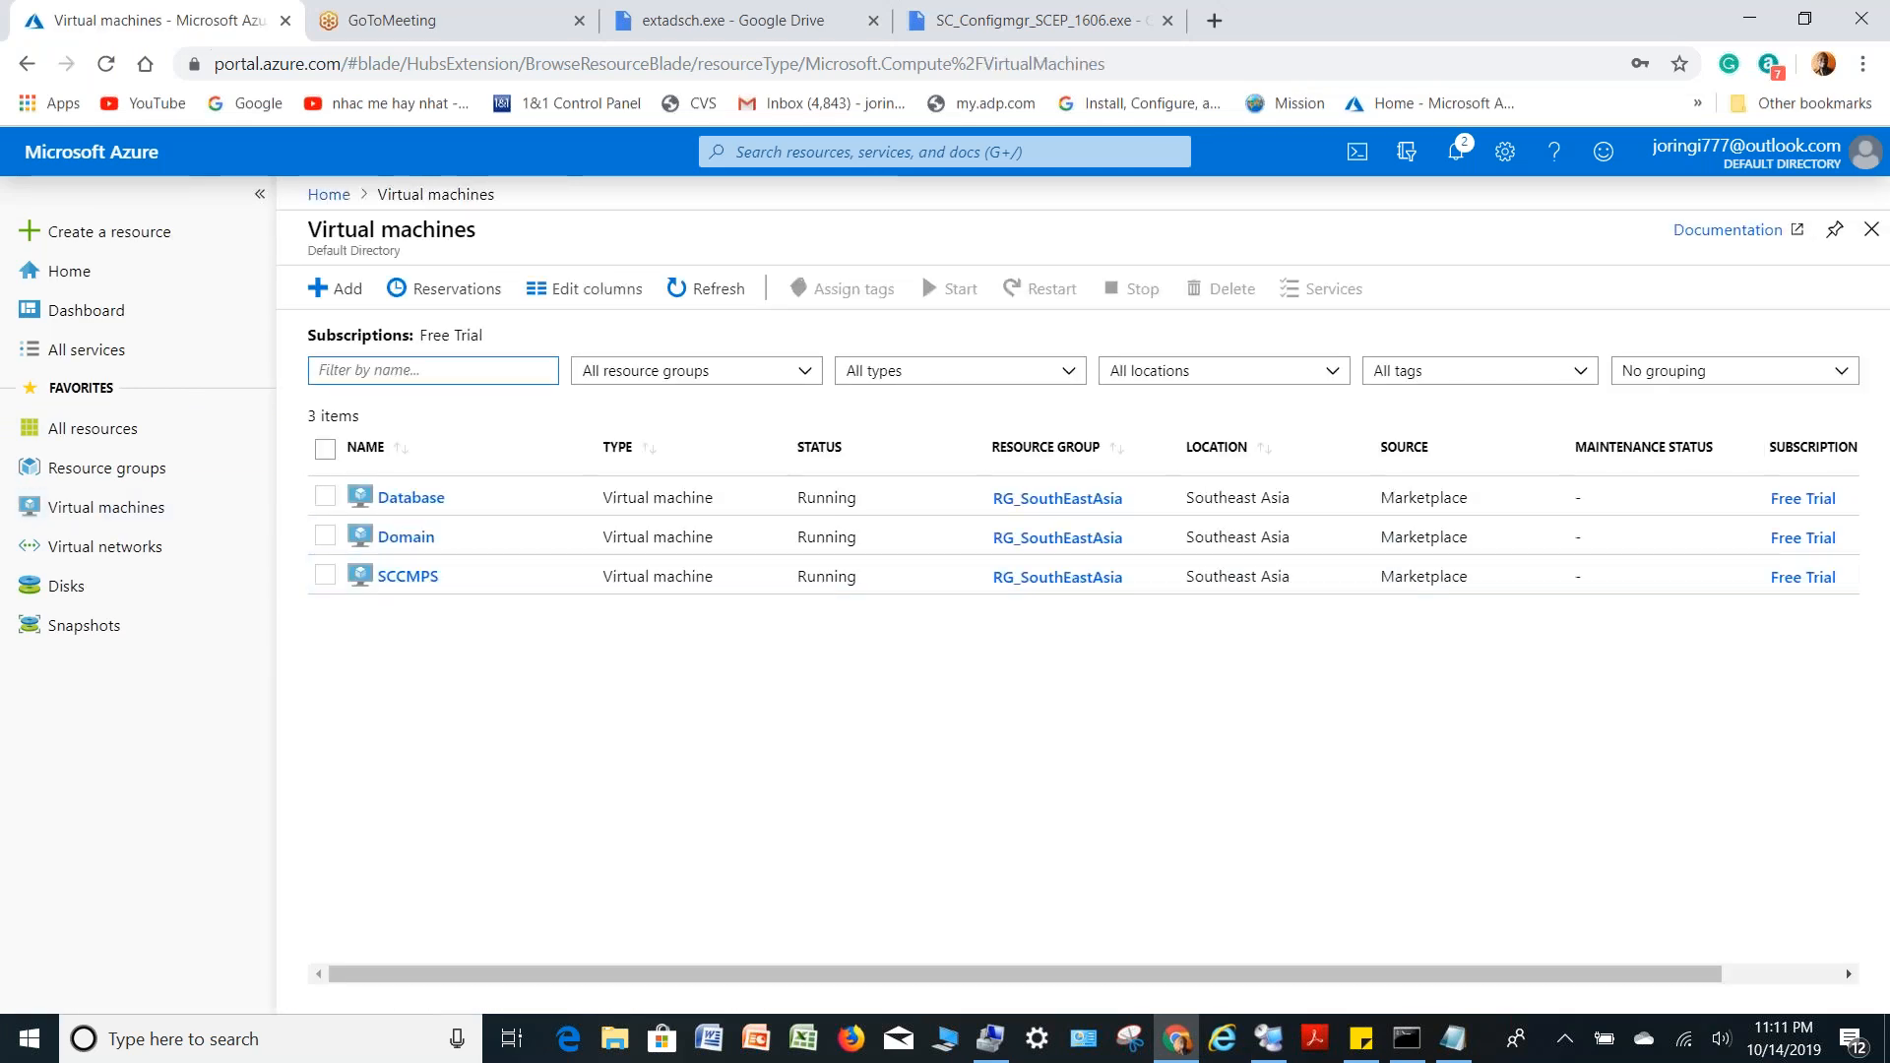
click(325, 449)
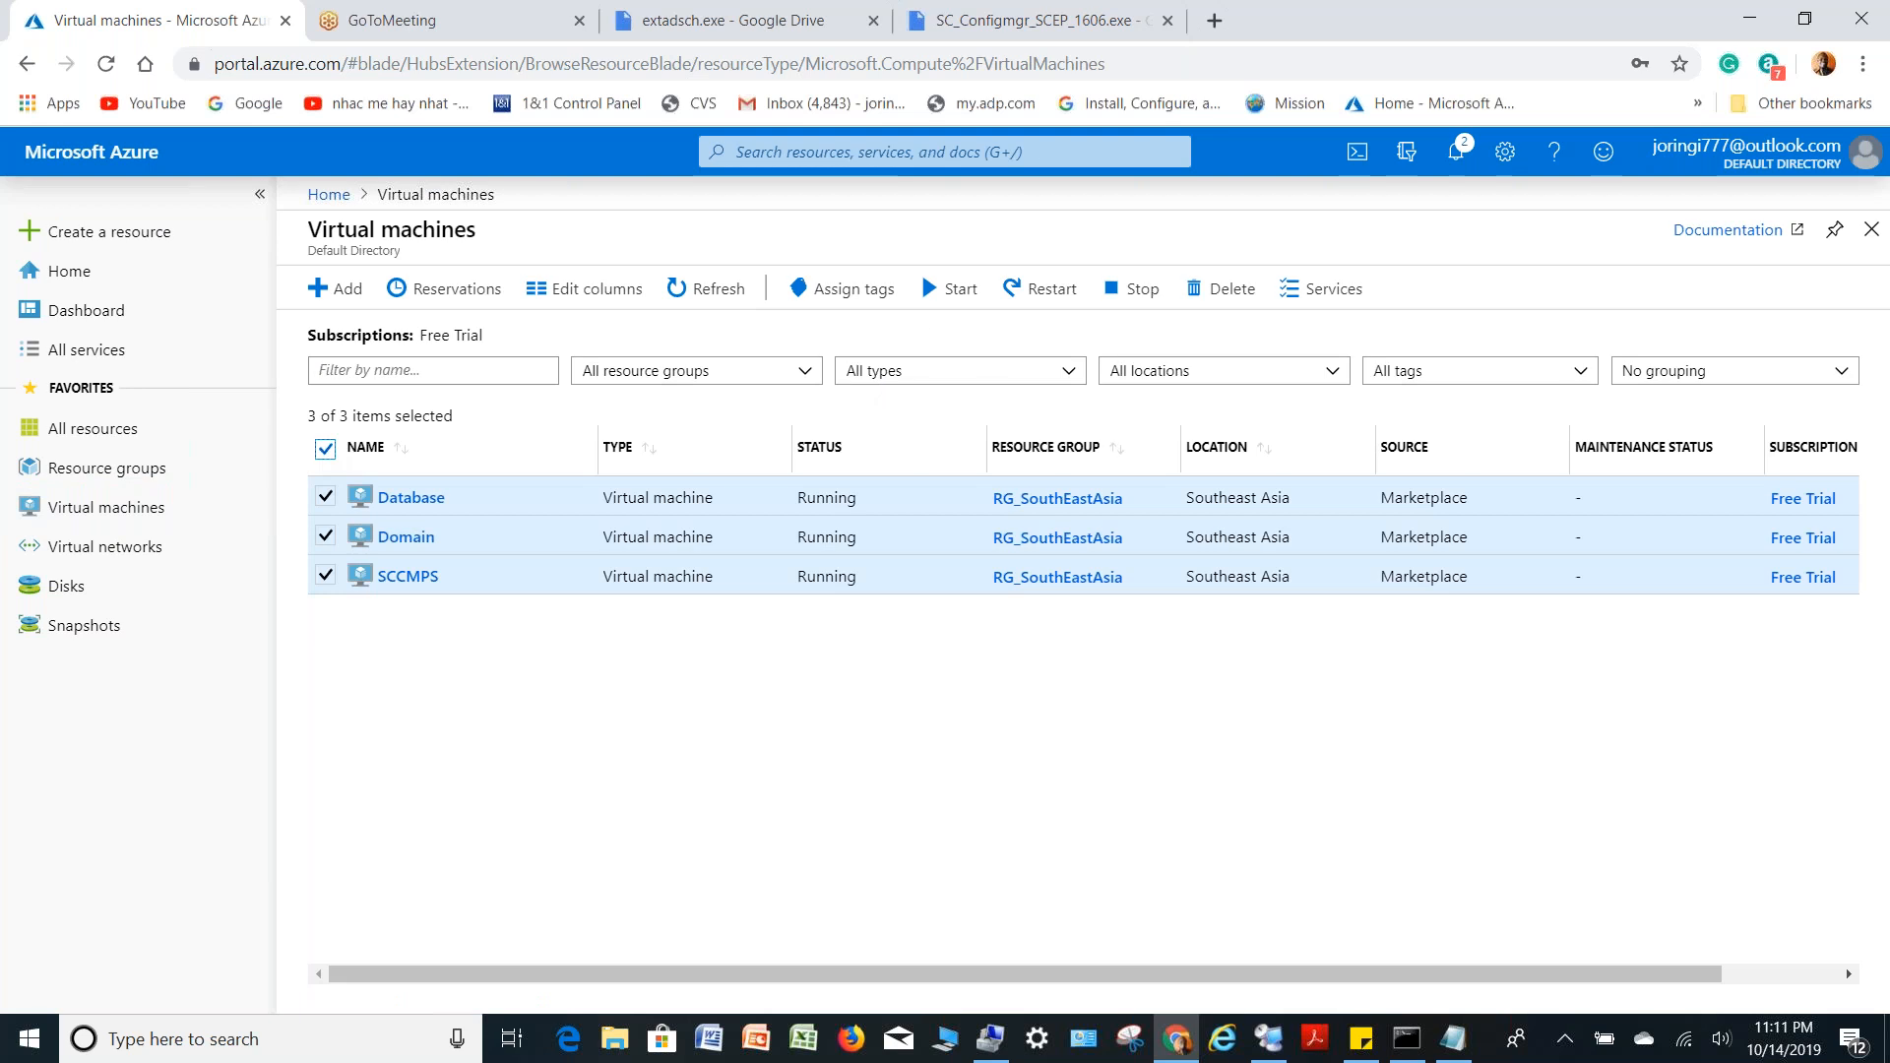
click(331, 450)
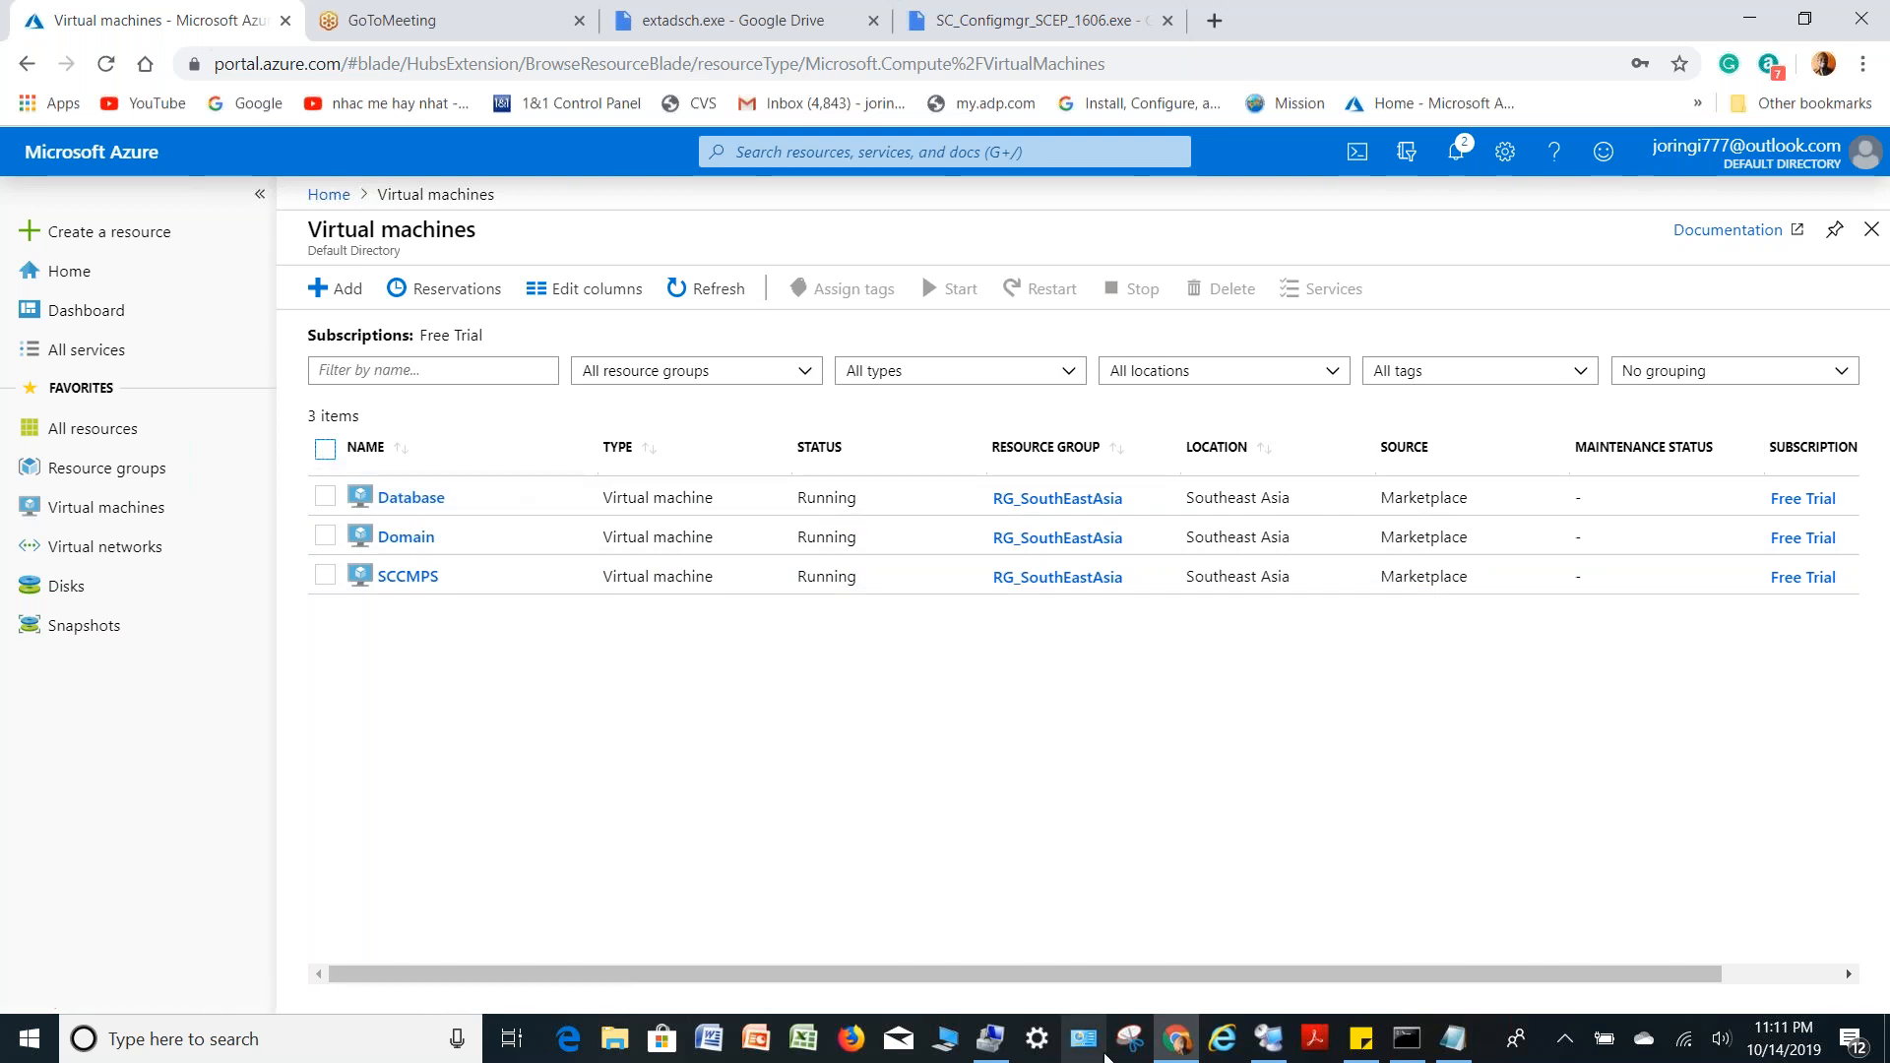
click(1269, 1036)
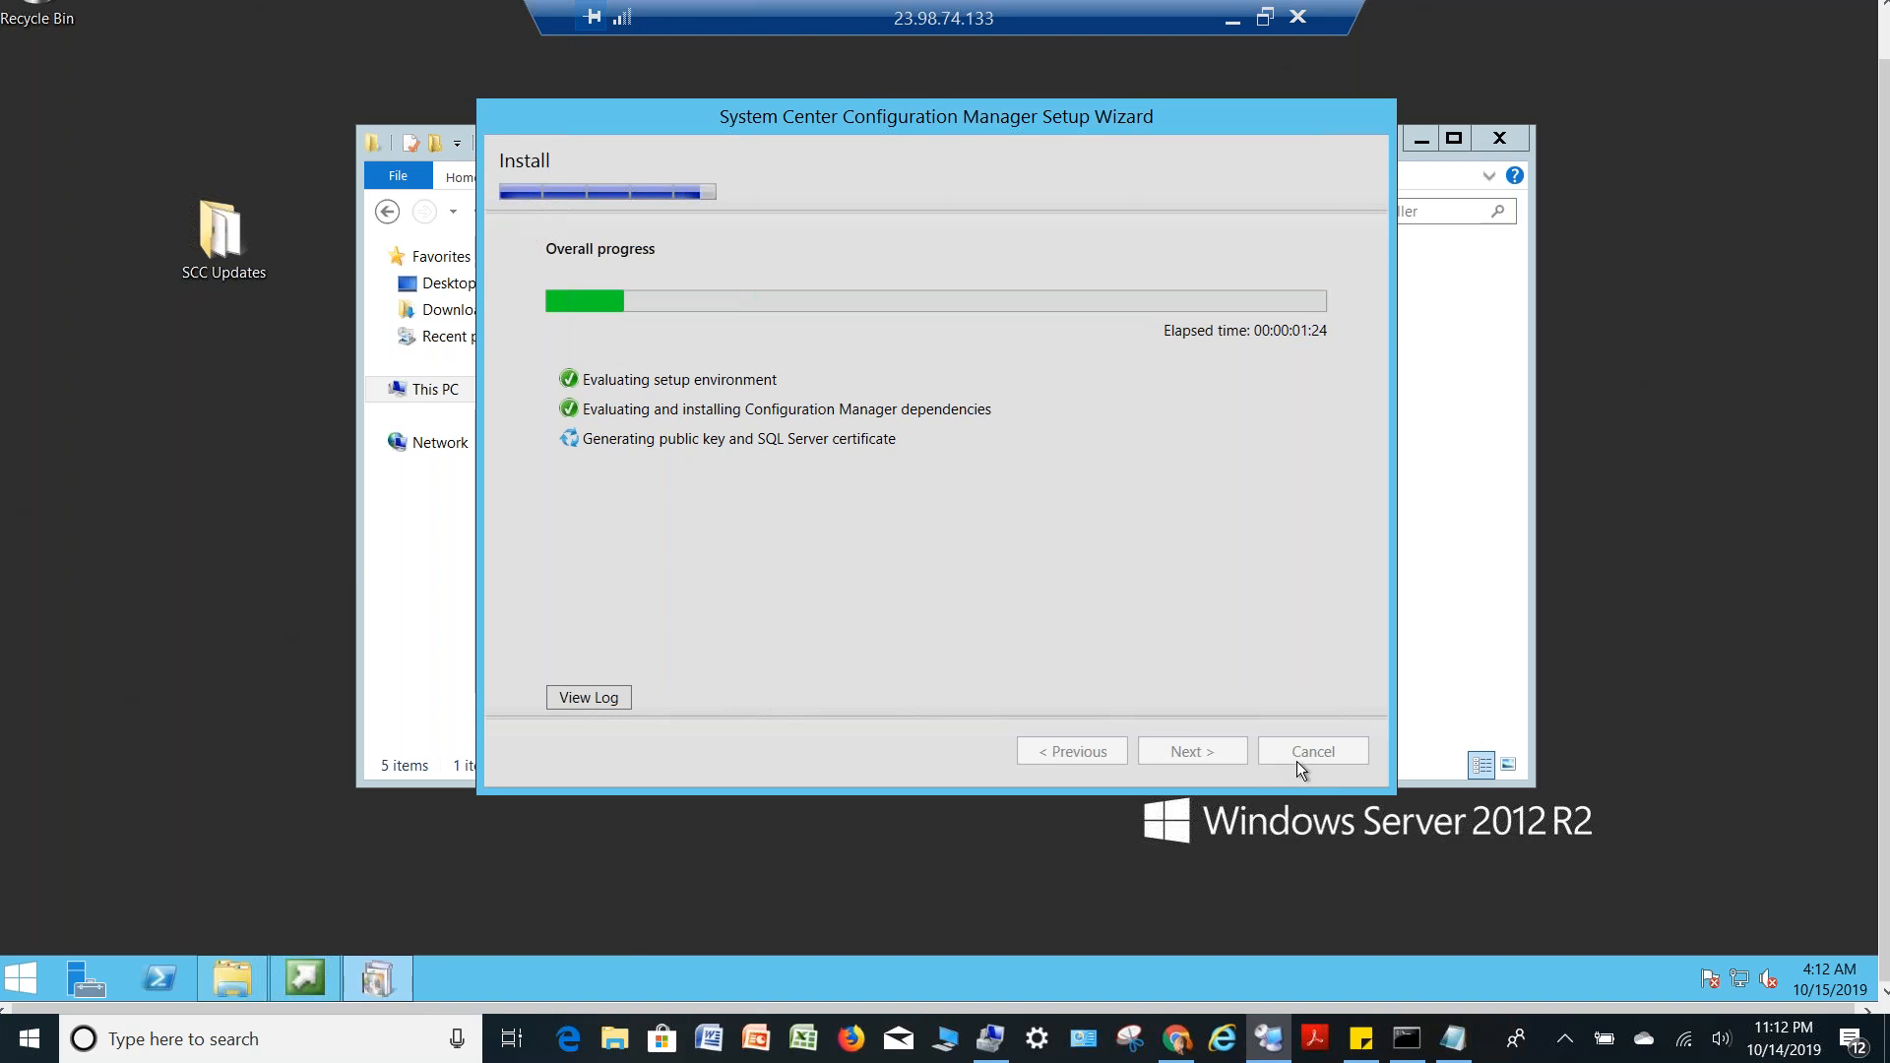
Review the installation task list in Notepad and switch to the LAN network sketch
click(1454, 1039)
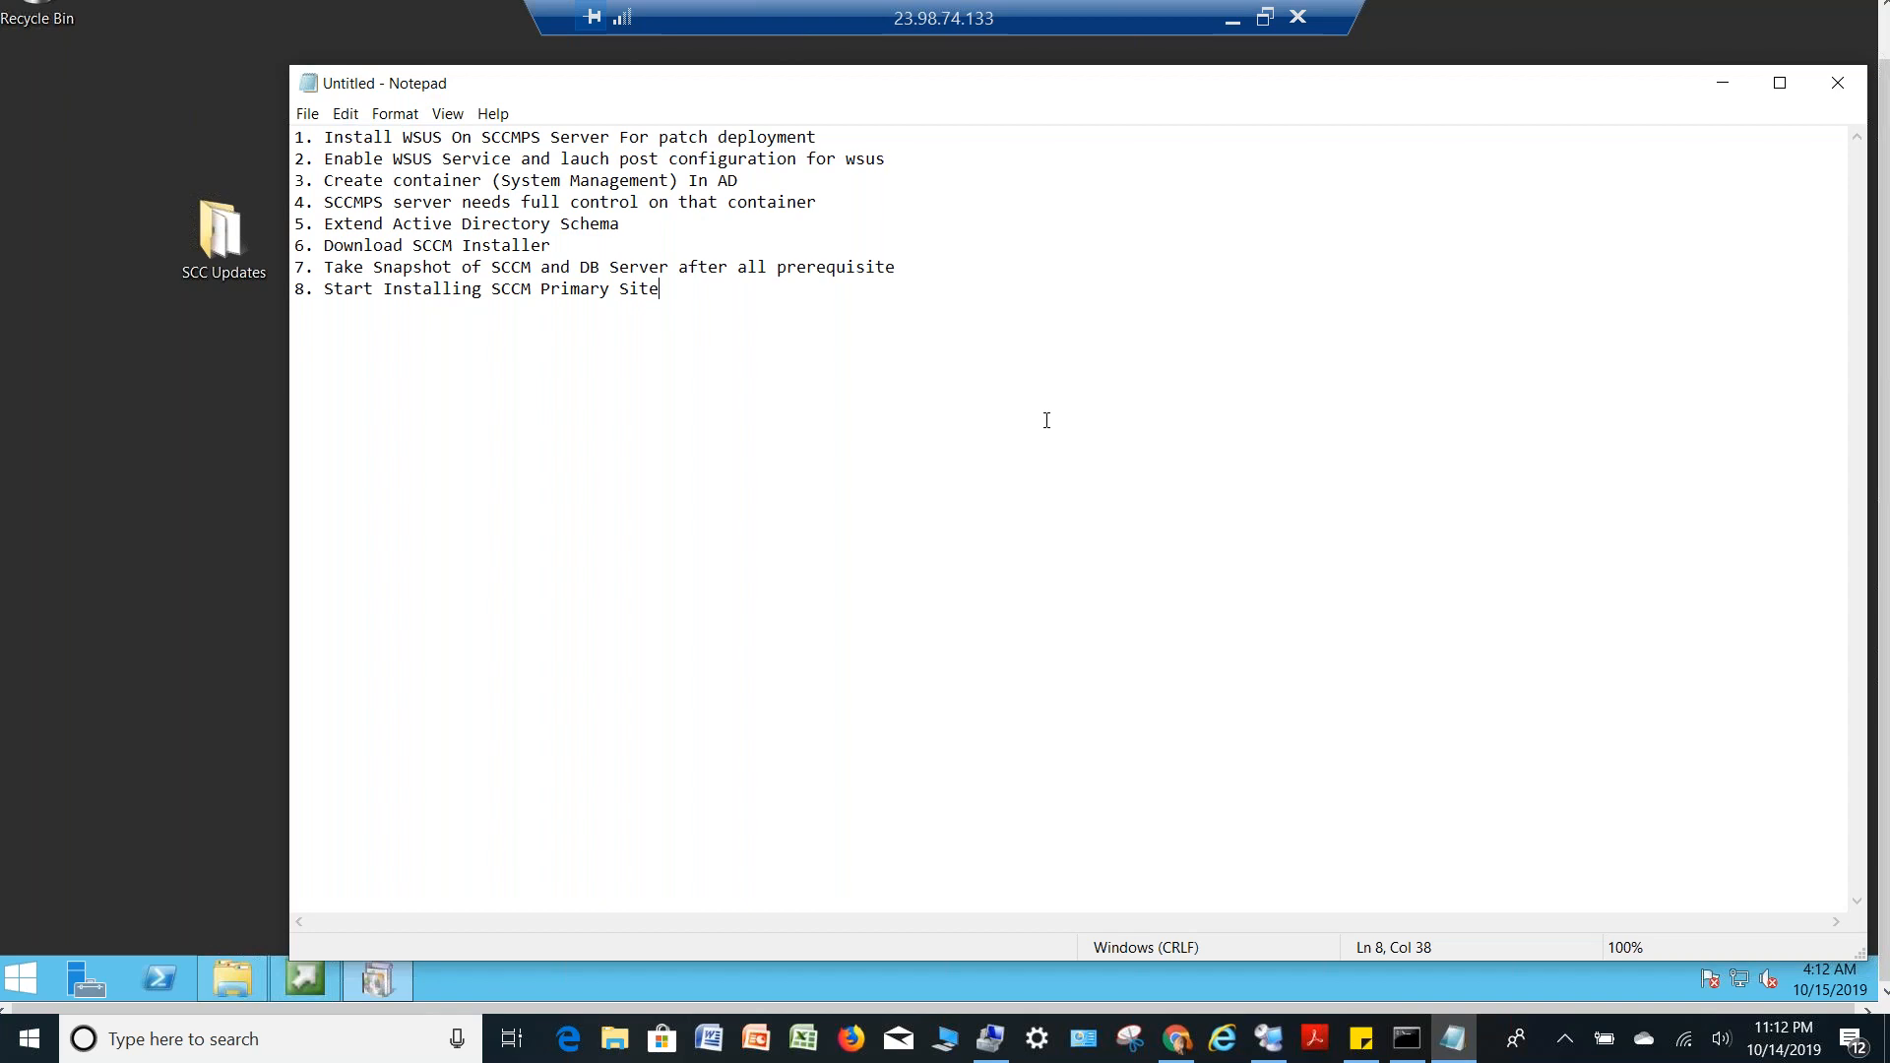
mouse_move(377, 979)
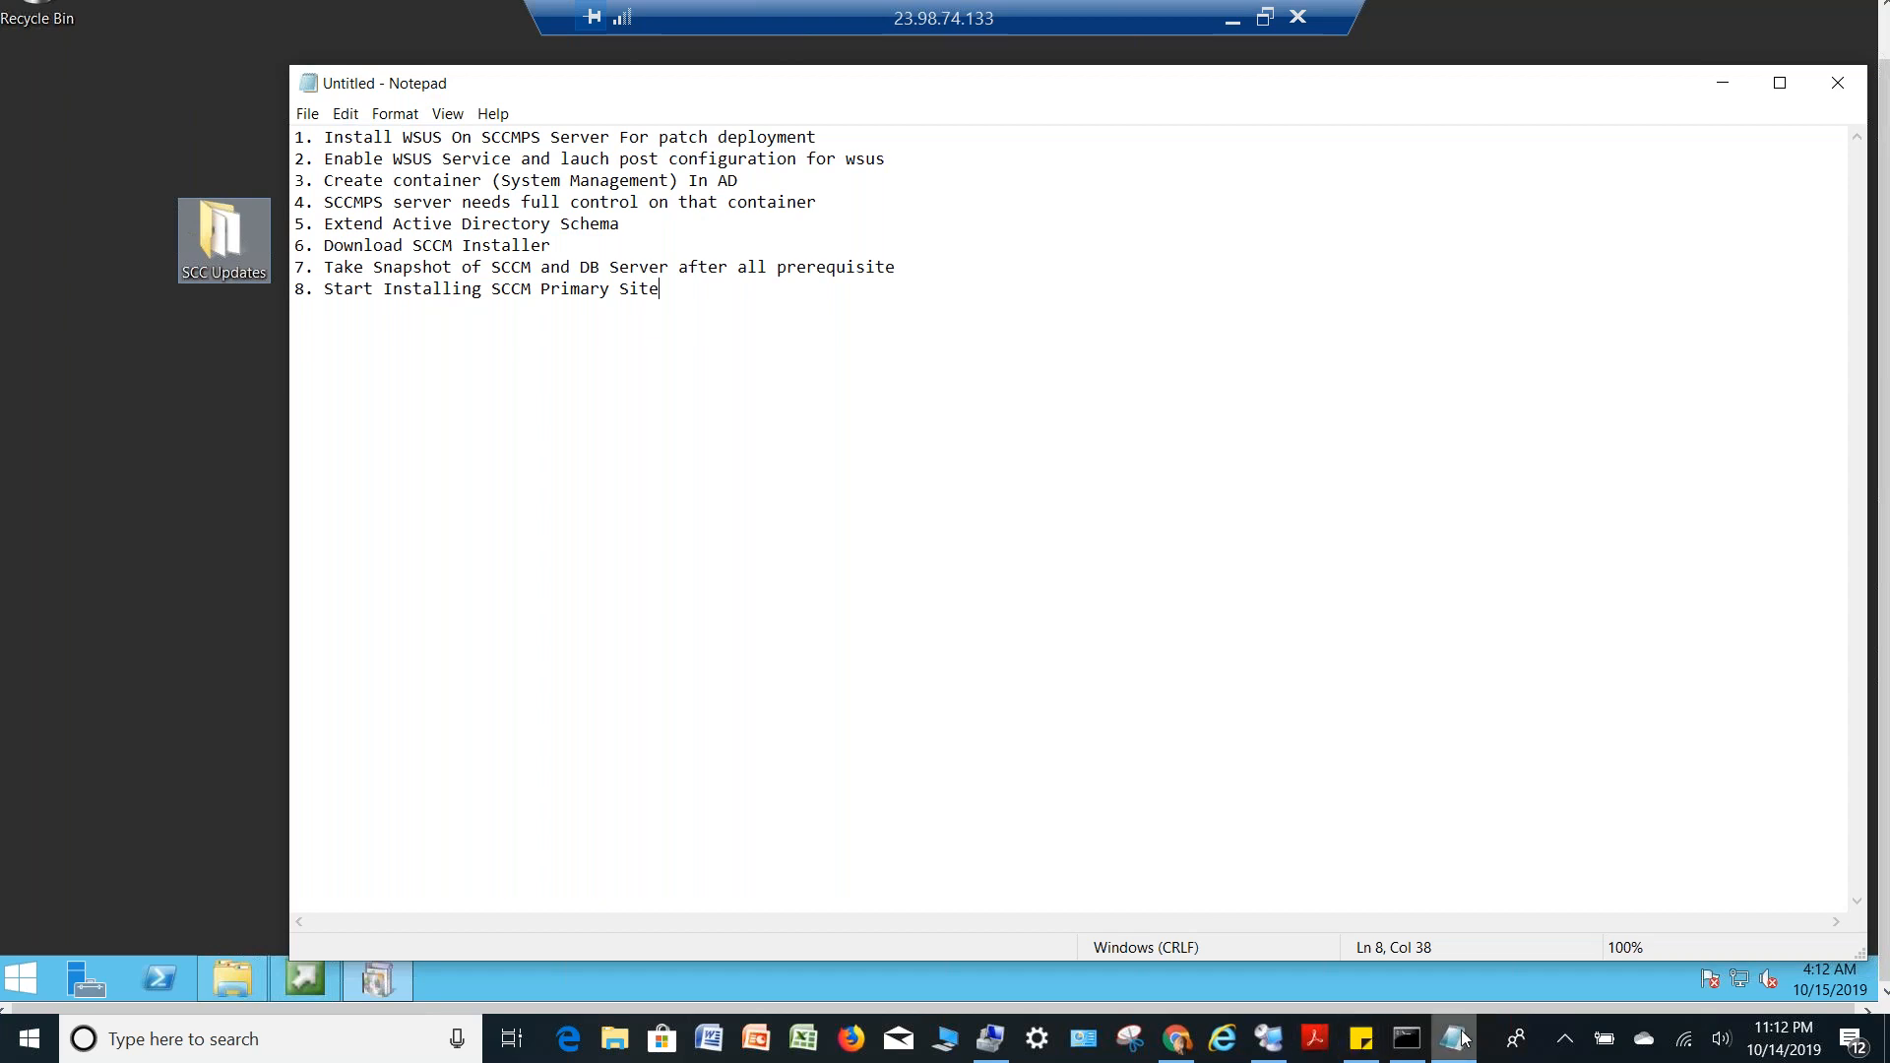
click(679, 267)
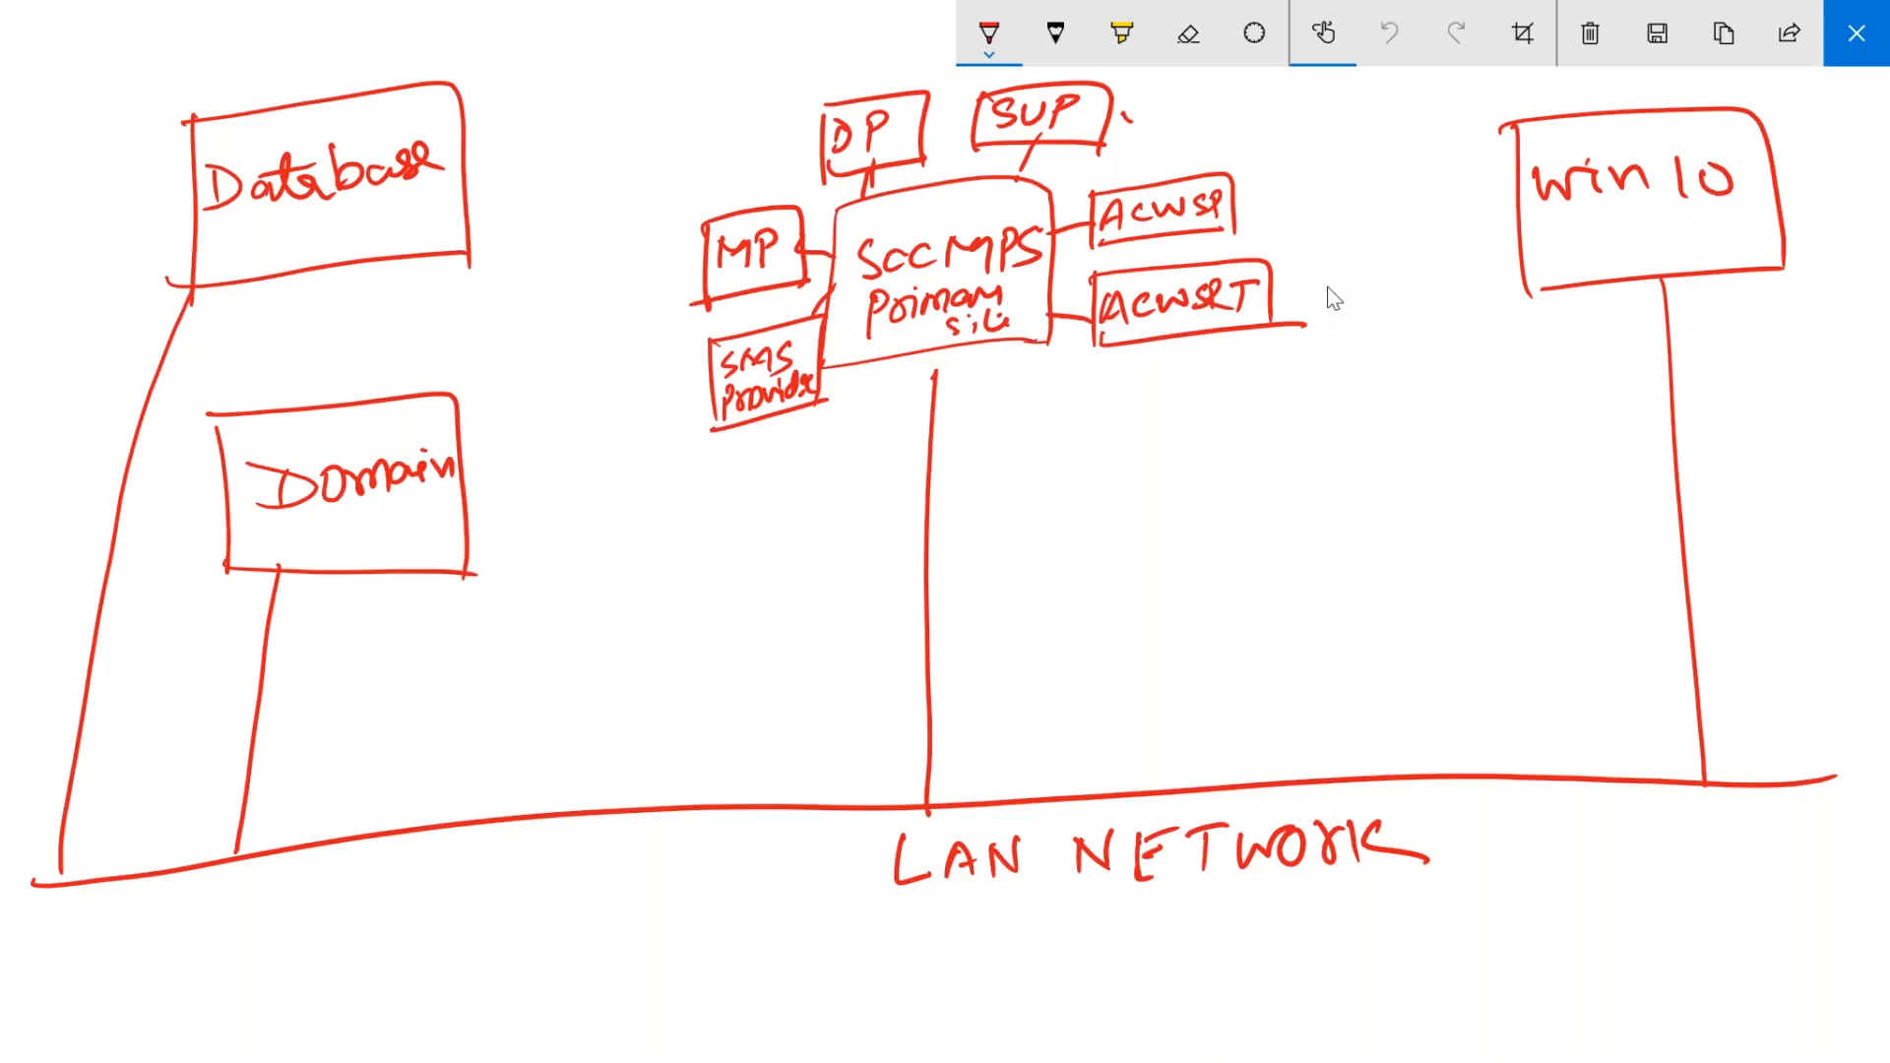
Draw red tick marks beside the SUP, ACWSP, ACWSRT, SMS Provider, MP and DP boxes
drag(1125, 114, 1163, 100)
drag(1252, 205, 1290, 194)
drag(1292, 286, 1334, 268)
drag(697, 392, 675, 421)
drag(663, 287, 689, 260)
drag(784, 167, 820, 144)
Draw a box labelled SCP below the SCCMPS primary site and connect it to the site with a line
mouse_move(1019, 392)
mouse_down()
mouse_move(1034, 460)
mouse_move(1253, 372)
mouse_move(1263, 435)
mouse_up()
drag(1031, 451, 1270, 433)
mouse_move(1069, 404)
mouse_down()
mouse_move(1052, 438)
mouse_move(1125, 427)
mouse_up()
drag(1031, 337, 1042, 391)
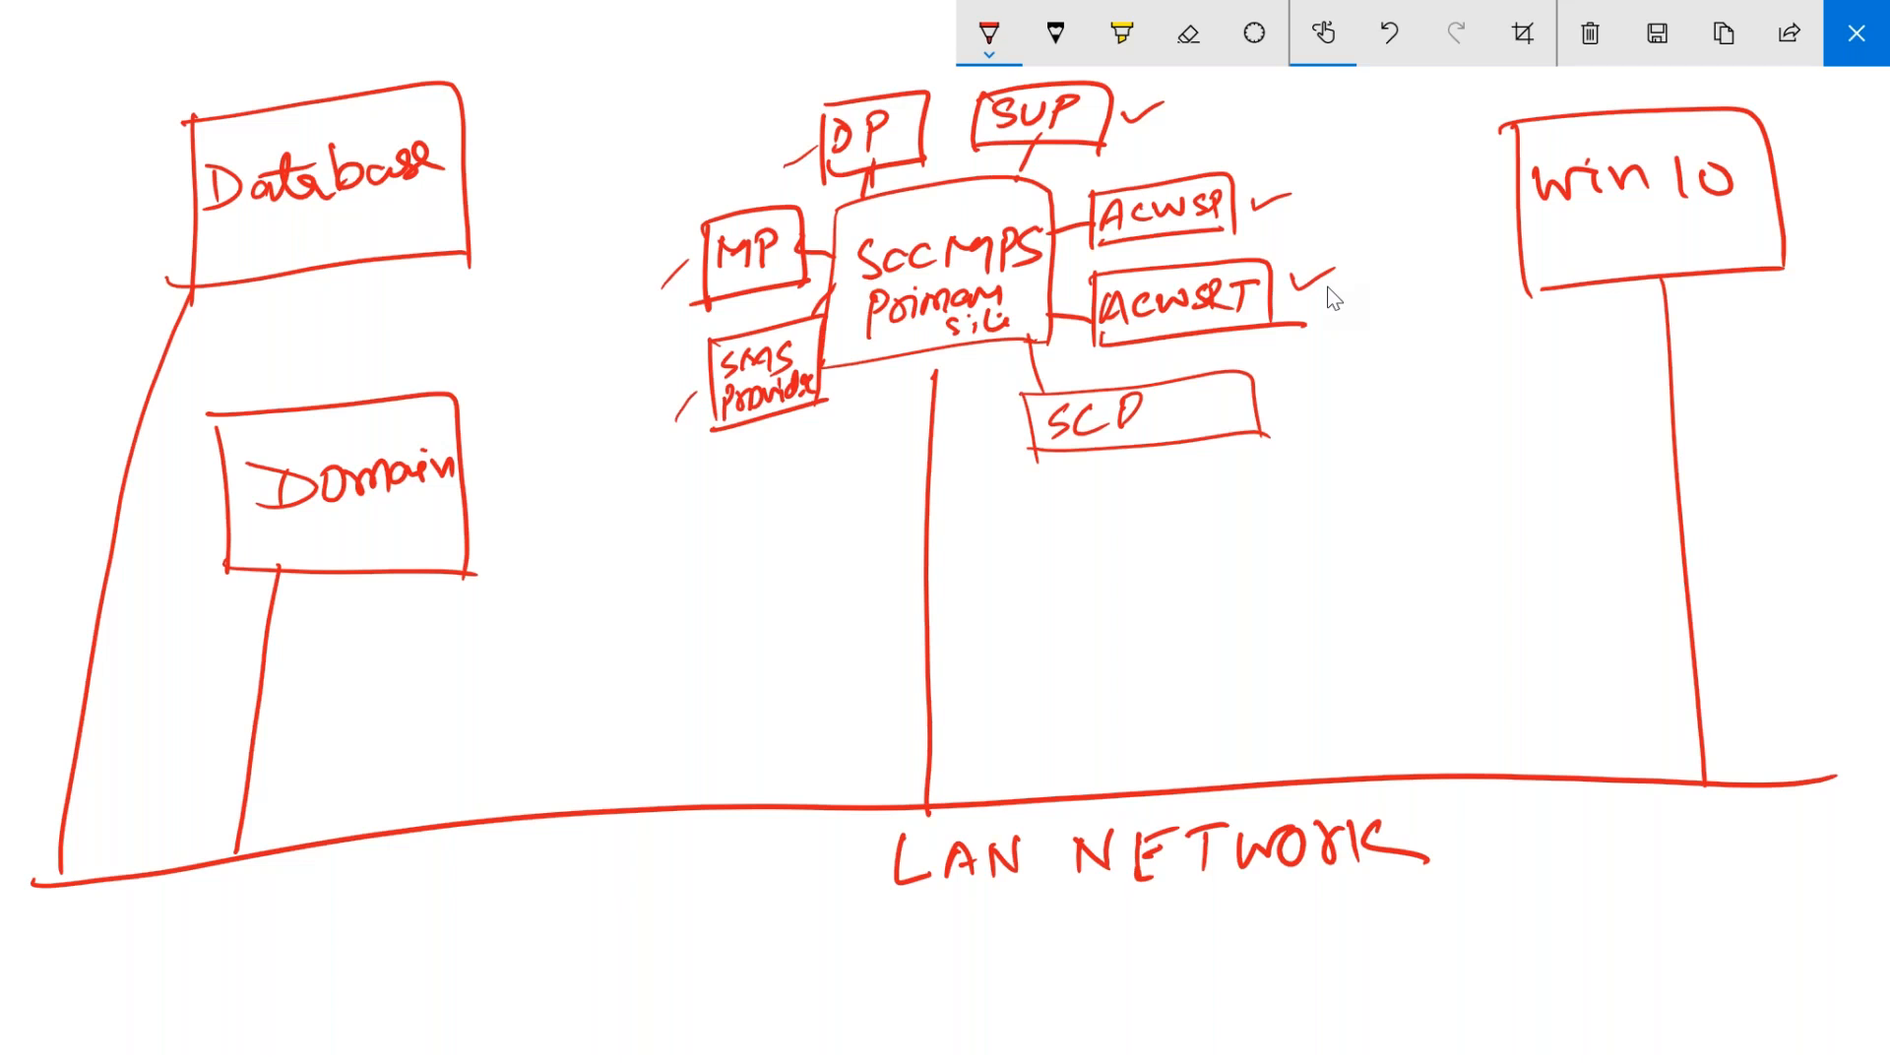
Mark the SCP, SMS Provider, MP and DP boxes with additional red strokes beside them
drag(981, 443, 1014, 420)
drag(676, 415, 693, 385)
drag(645, 297, 685, 261)
drag(793, 167, 807, 146)
drag(982, 443, 1011, 414)
Number the site roles with circled digits: 1 for DP, 2 for MP, 3 for SMS Provider and 4 for SCP
drag(855, 61, 859, 78)
drag(844, 46, 833, 69)
mouse_move(707, 184)
mouse_down()
mouse_move(720, 200)
mouse_move(660, 215)
mouse_up()
mouse_move(626, 394)
mouse_down()
mouse_move(639, 415)
mouse_move(617, 419)
mouse_up()
mouse_move(632, 372)
mouse_down()
mouse_move(637, 437)
mouse_move(652, 427)
mouse_up()
drag(1151, 459, 1173, 488)
mouse_move(1144, 453)
mouse_down()
mouse_move(1169, 514)
mouse_move(1146, 449)
mouse_up()
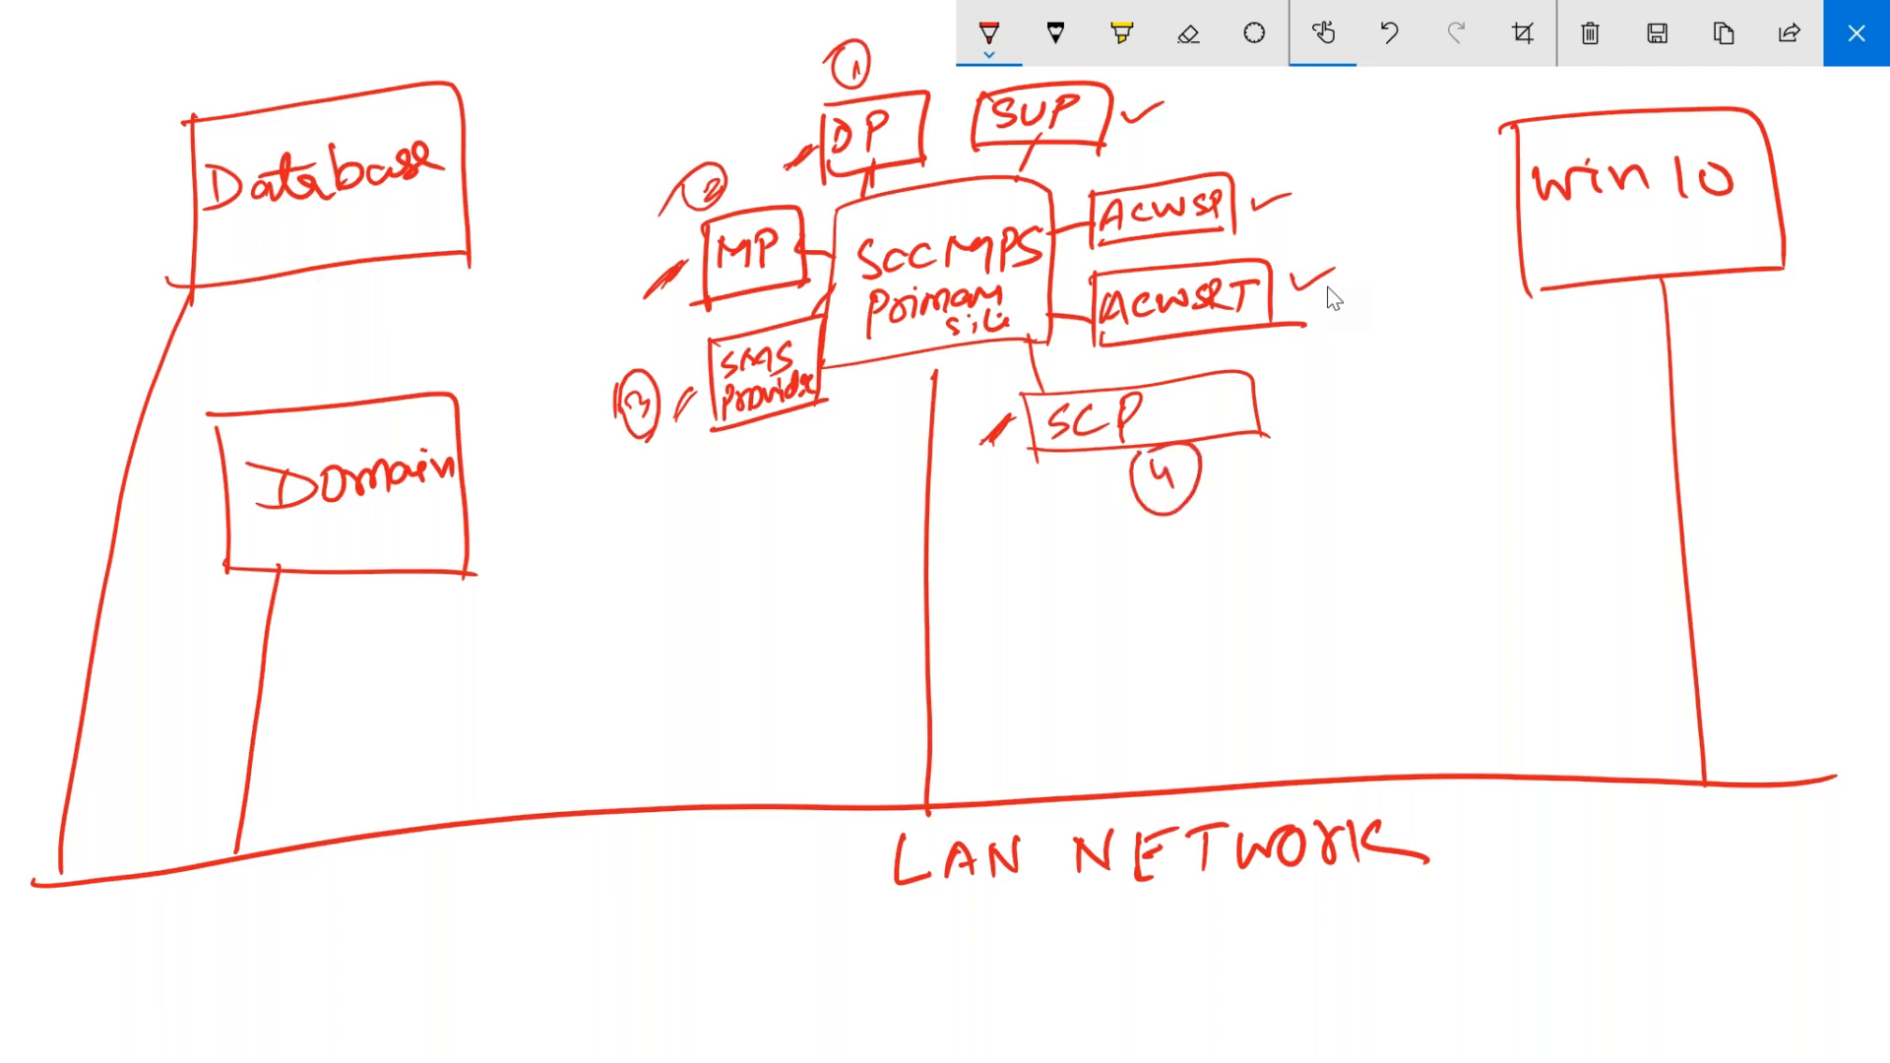
Add a second mark beside the SUP, ACWSP and ACWSRT boxes and close the sketch
drag(1178, 123, 1210, 91)
drag(1302, 211, 1338, 178)
drag(1334, 293, 1348, 281)
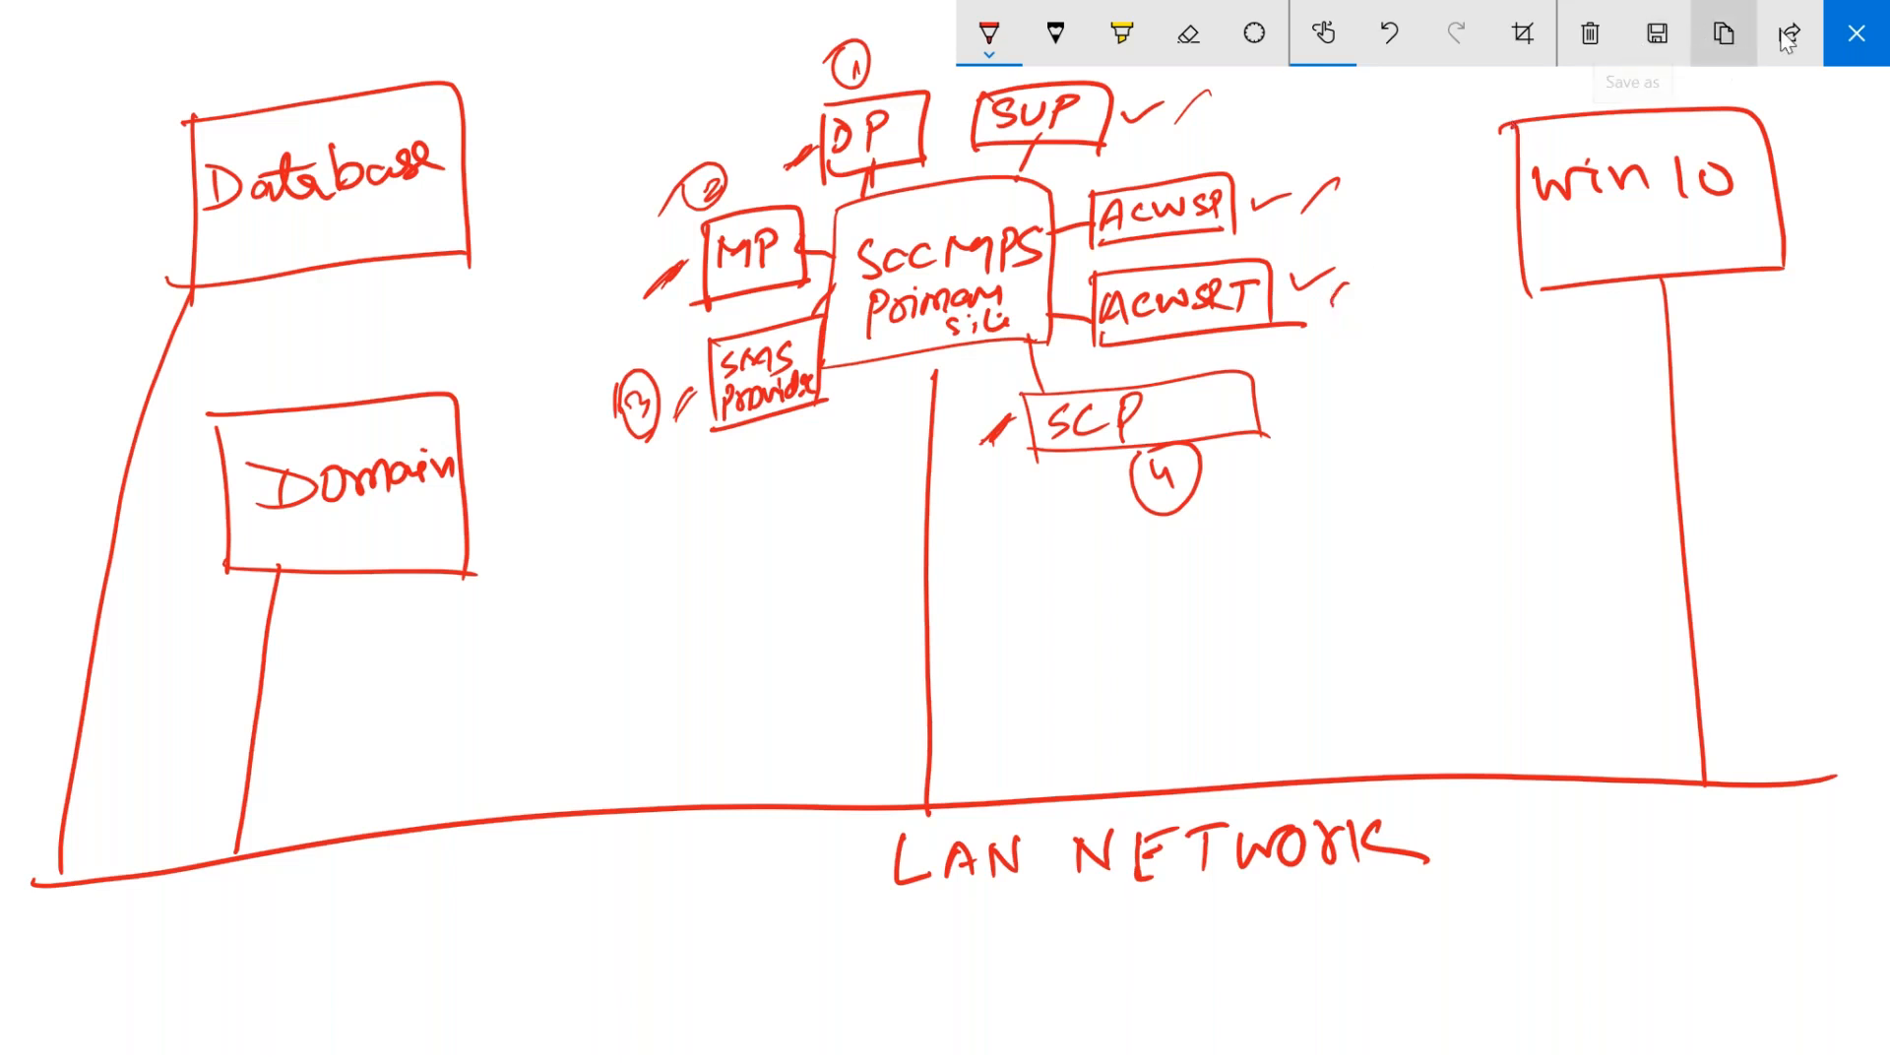
click(1874, 56)
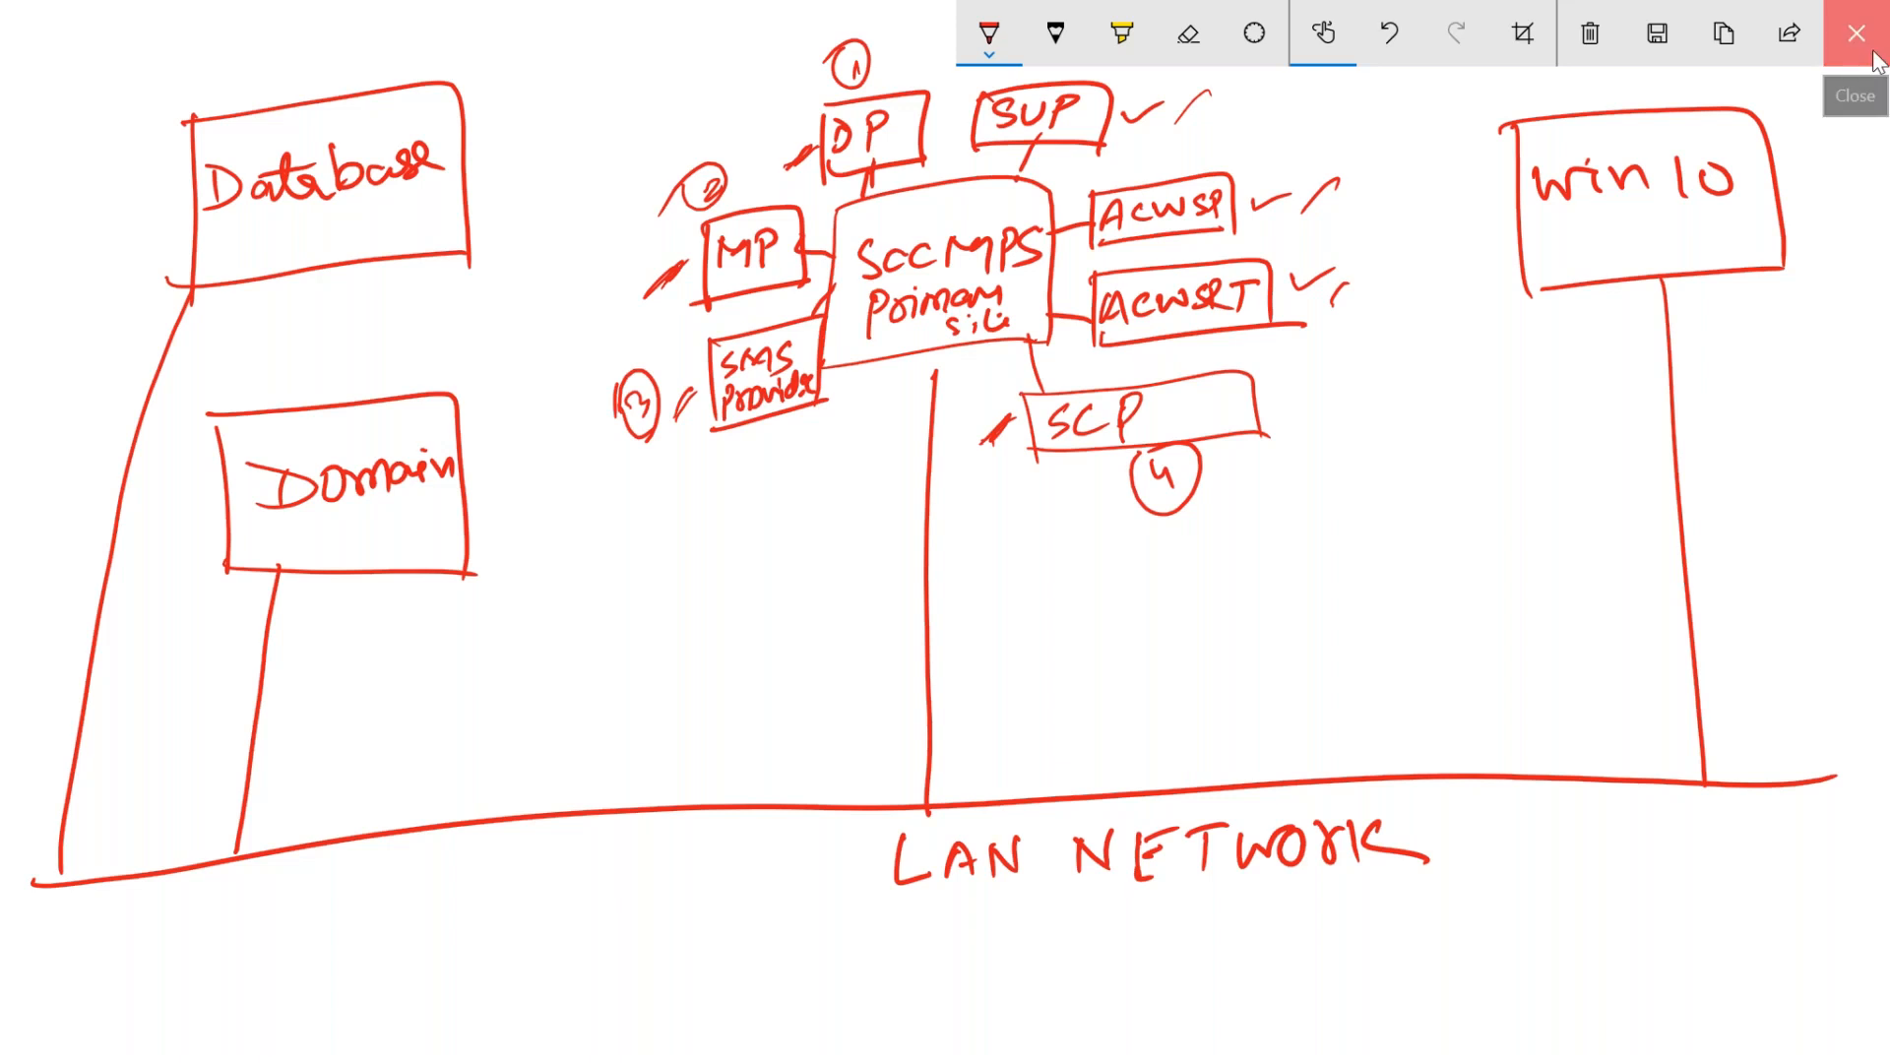